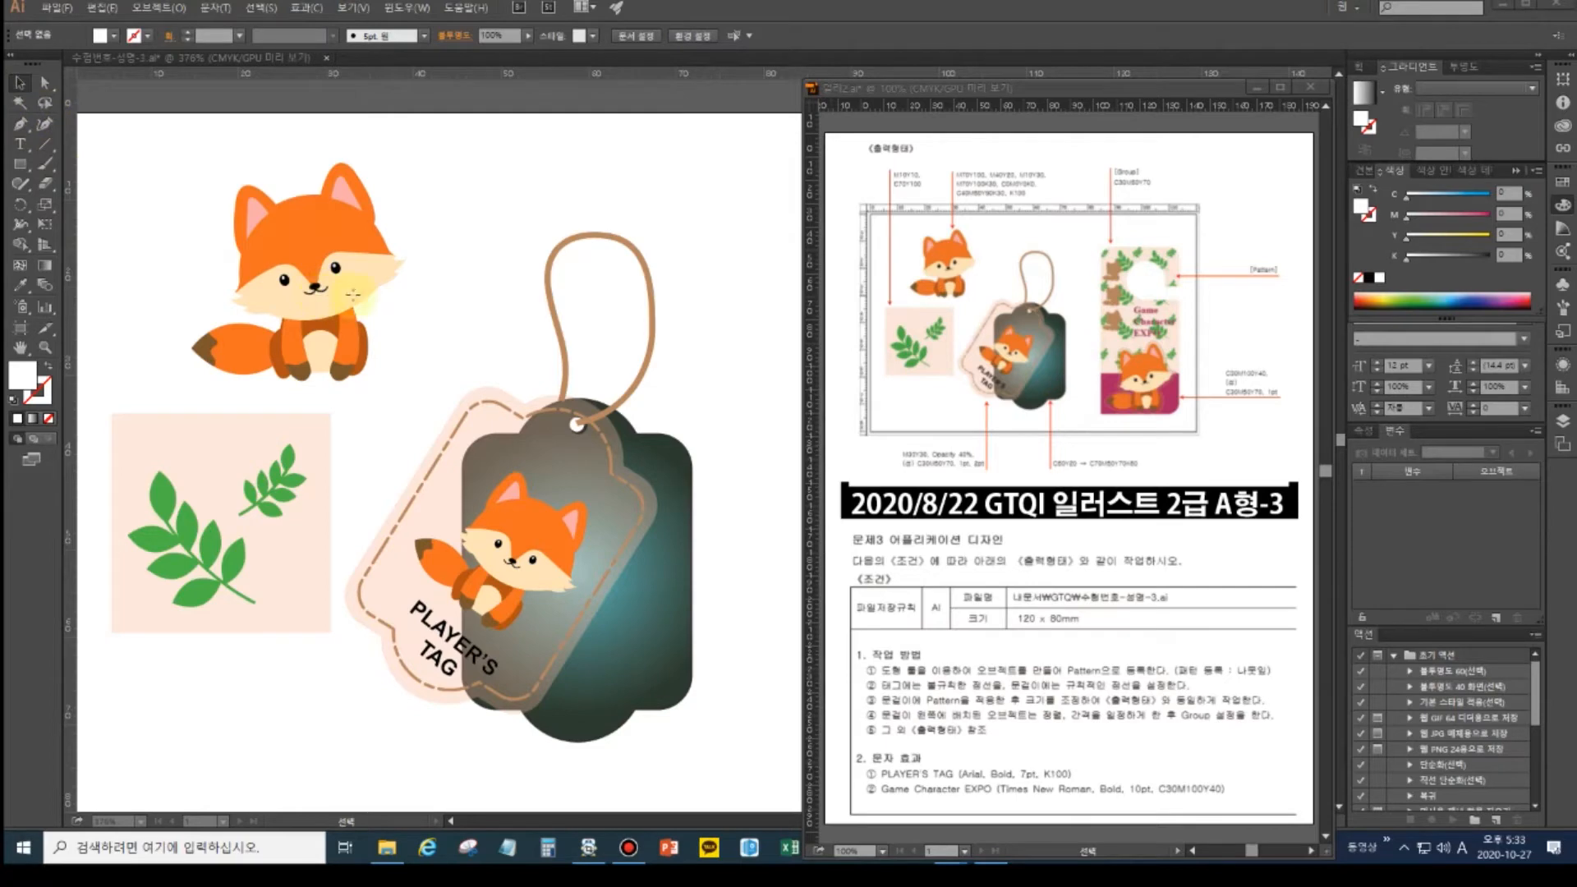
# - Create a new CMYK document sized 120 × 80 mm
pyautogui.click(72, 11)
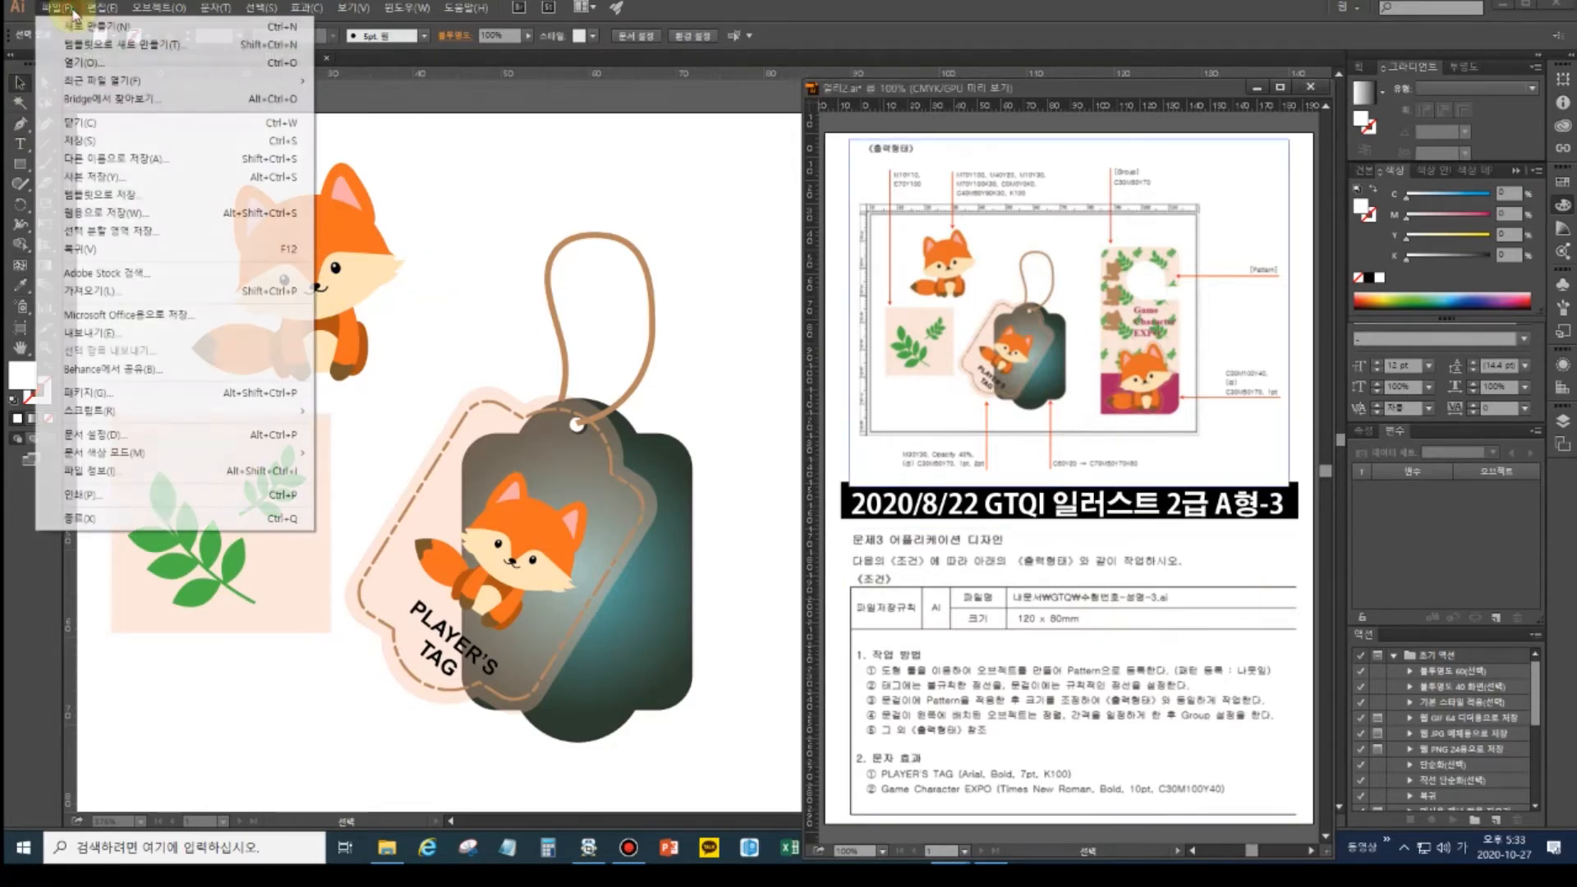
pyautogui.click(97, 26)
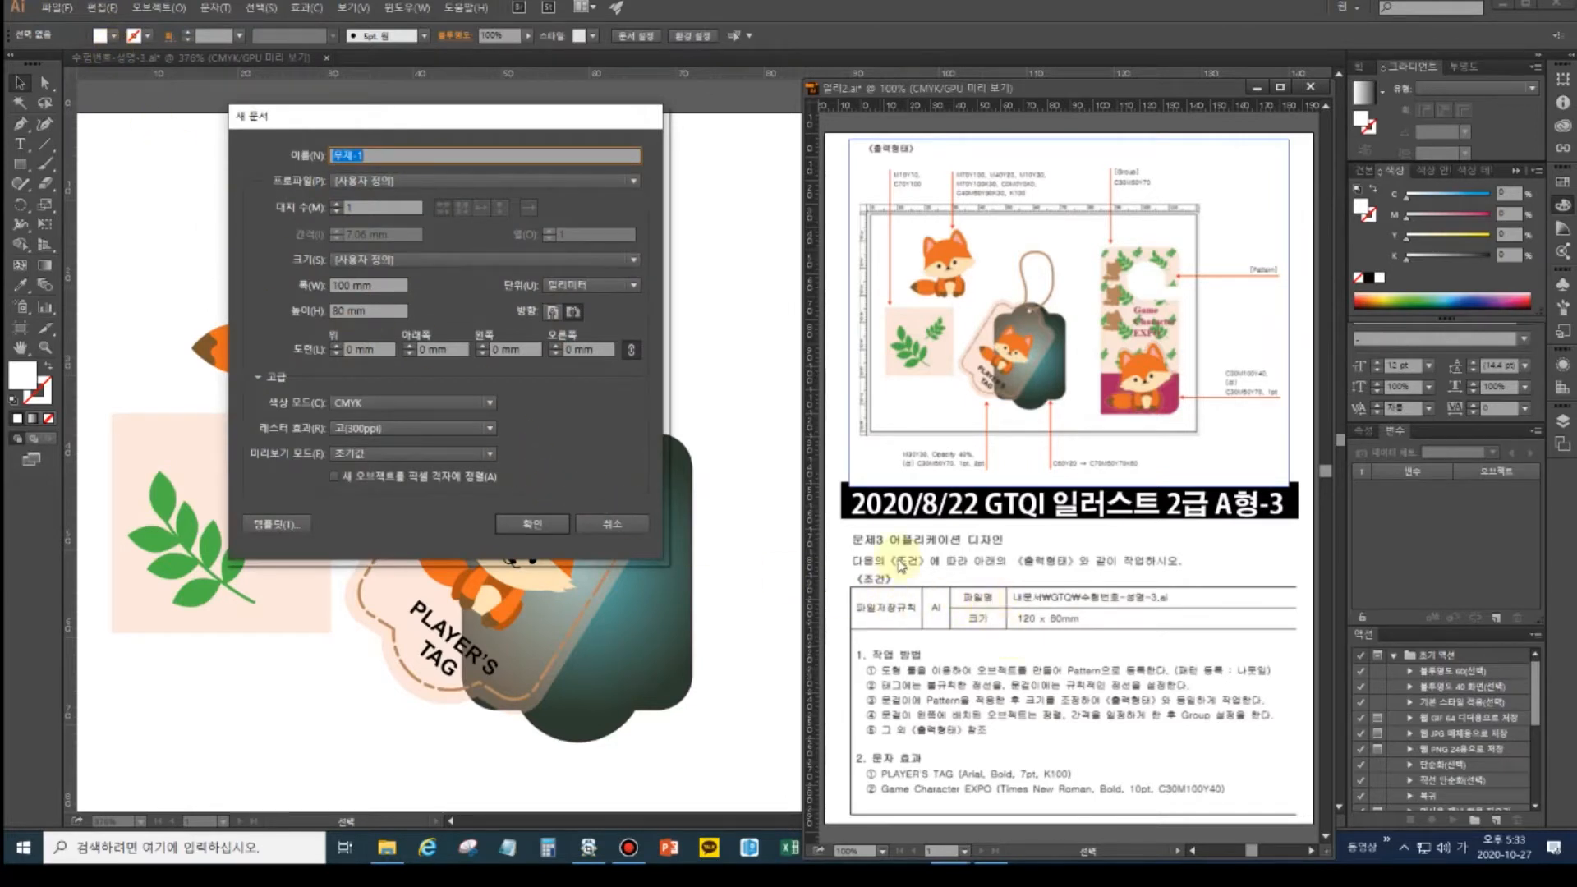
pyautogui.click(315, 285)
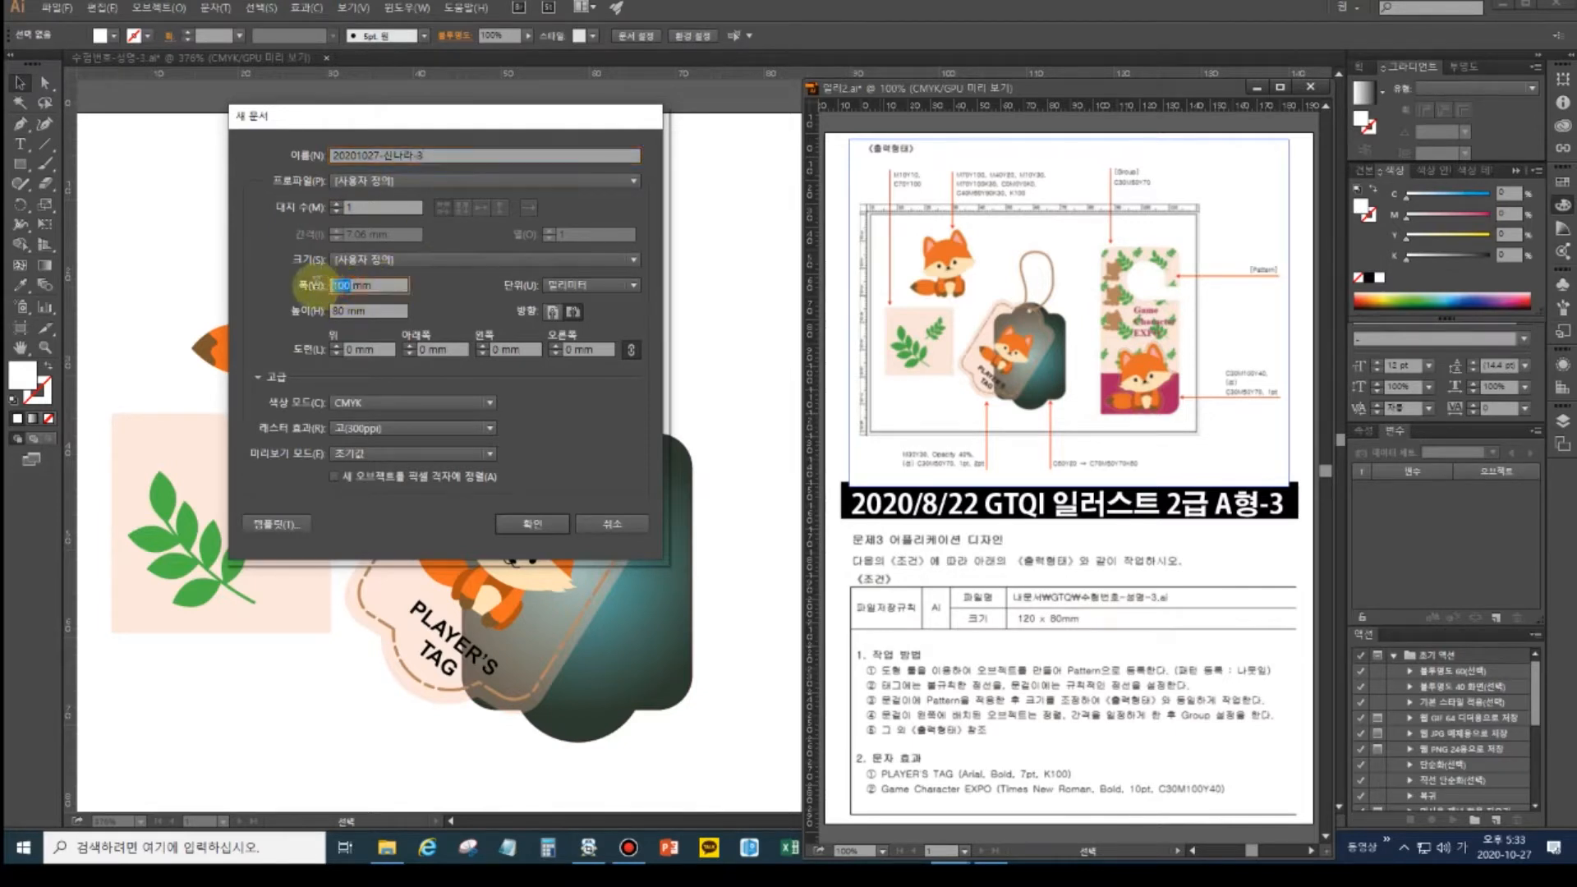
pyautogui.write('120')
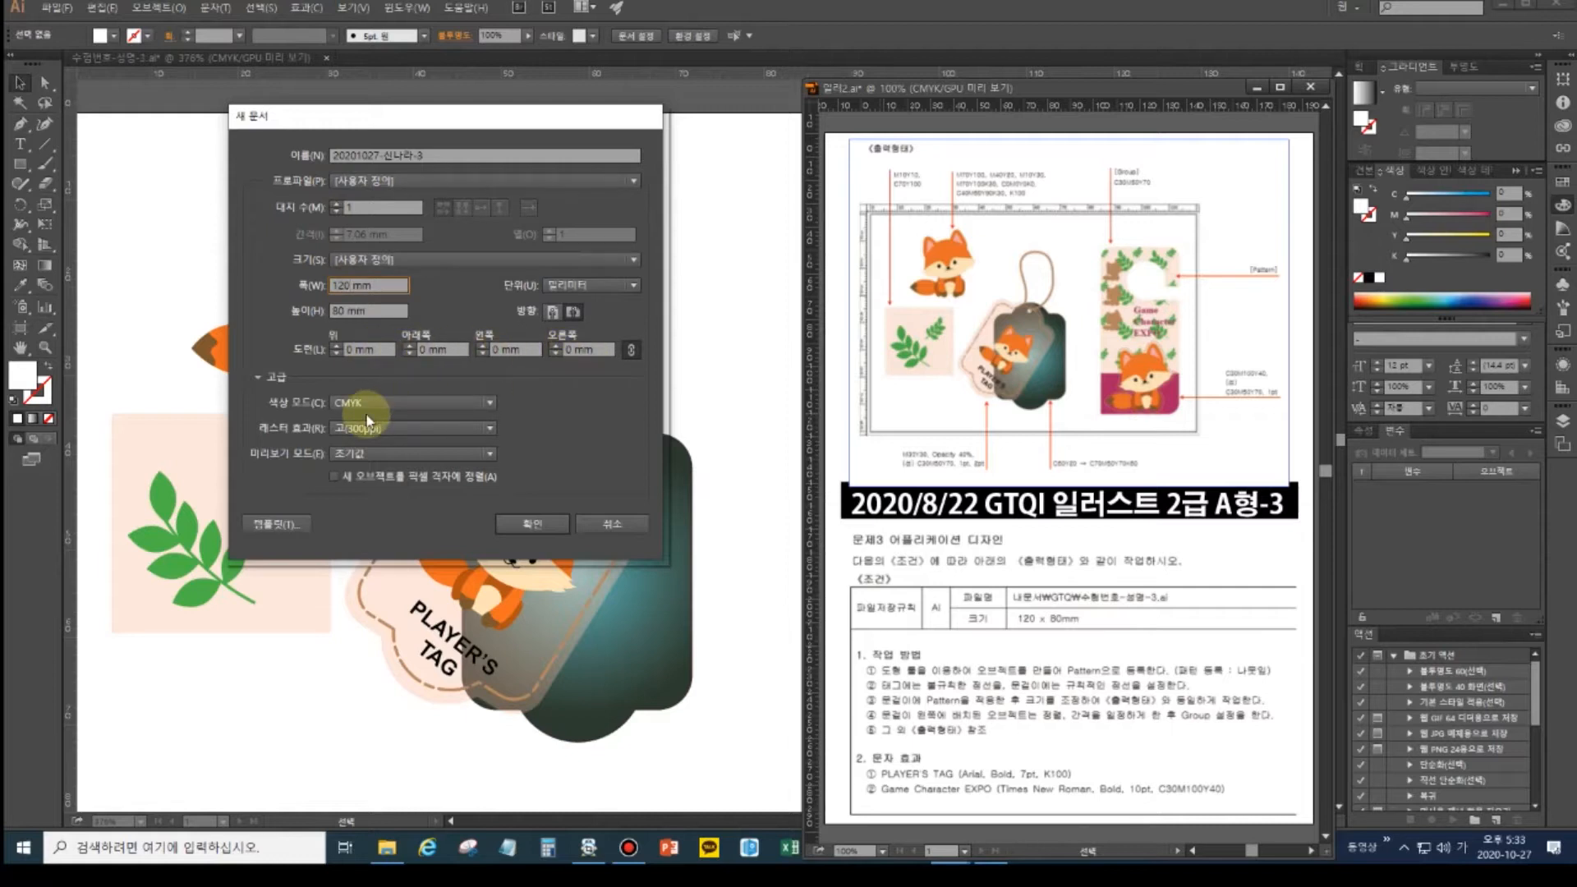
pyautogui.click(532, 524)
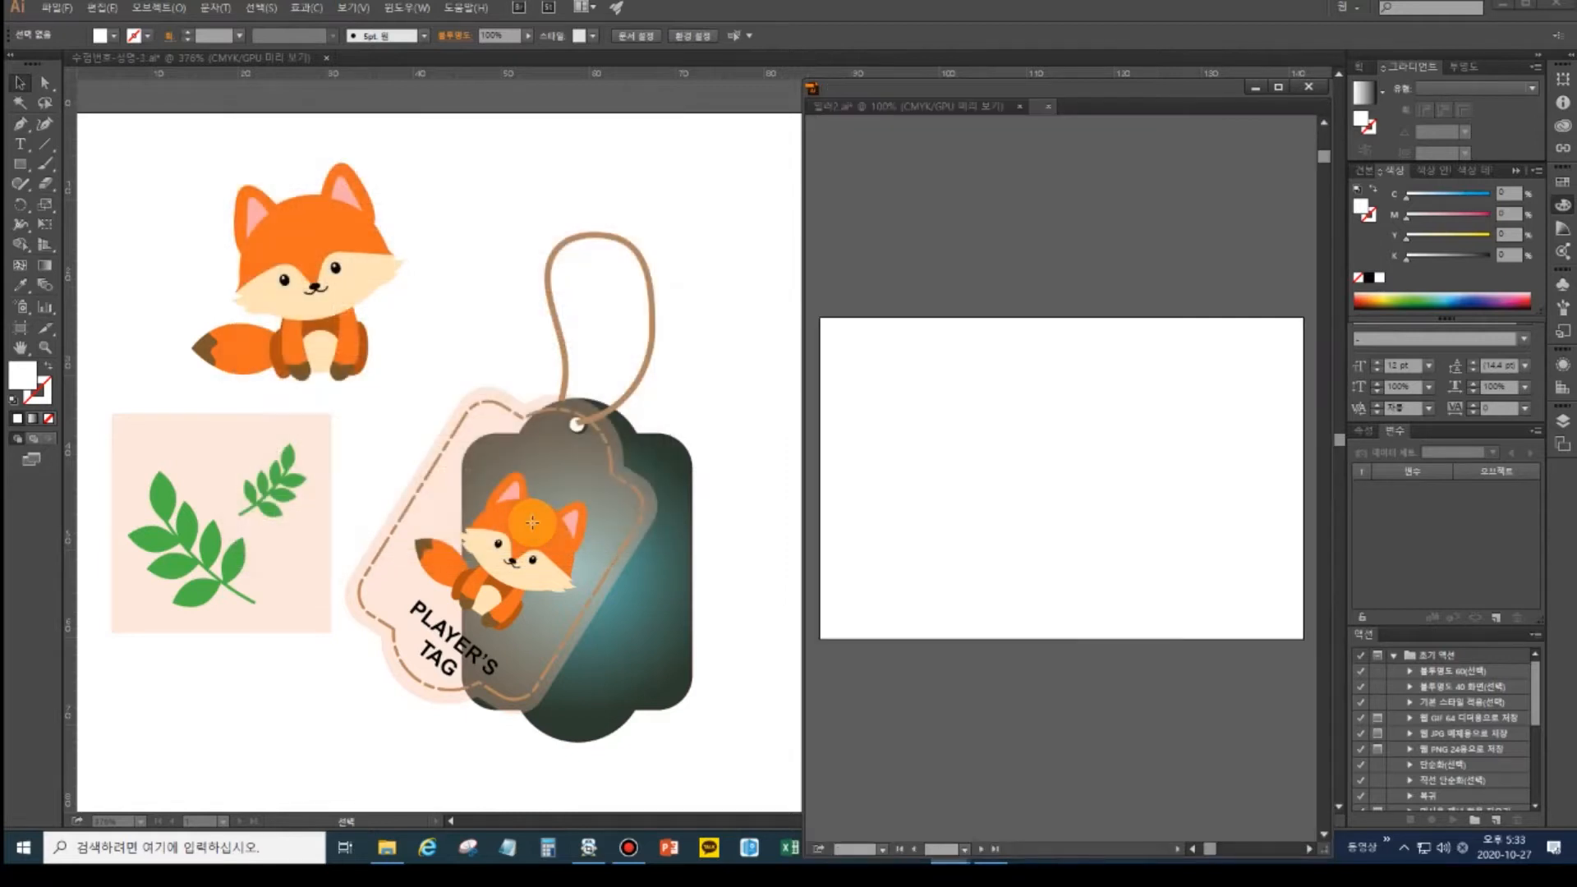
# - Float the new document beside the reference, show rulers, and zoom into the reference
pyautogui.moveTo(1080, 105); pyautogui.dragTo(390, 61)
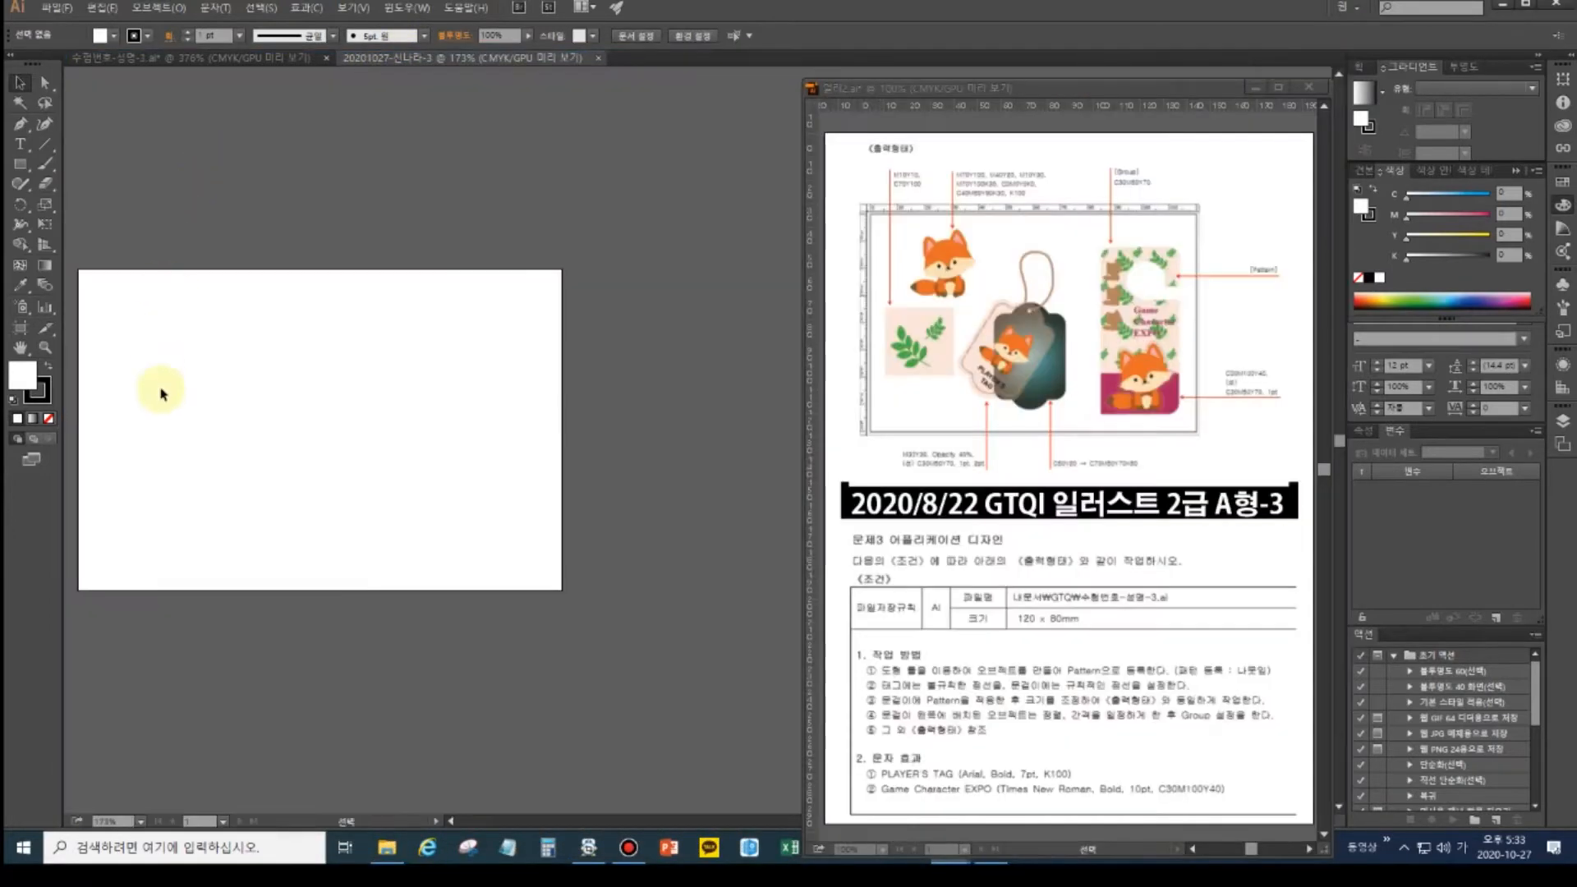
pyautogui.hotkey('ctrl', 'r')
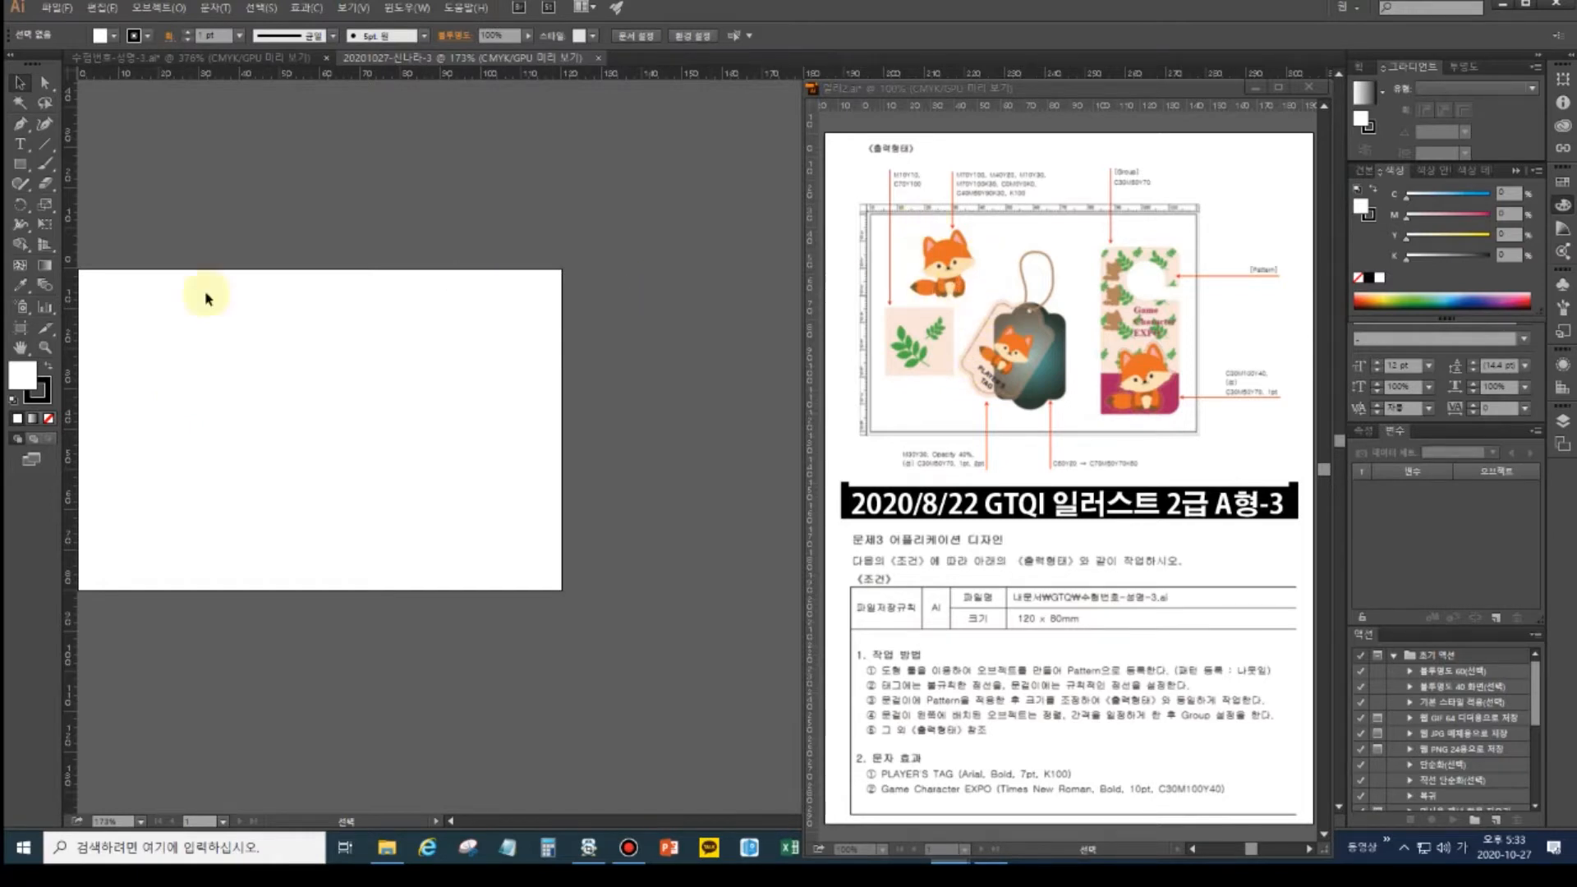
pyautogui.moveTo(1065, 598); pyautogui.dragTo(1088, 604)
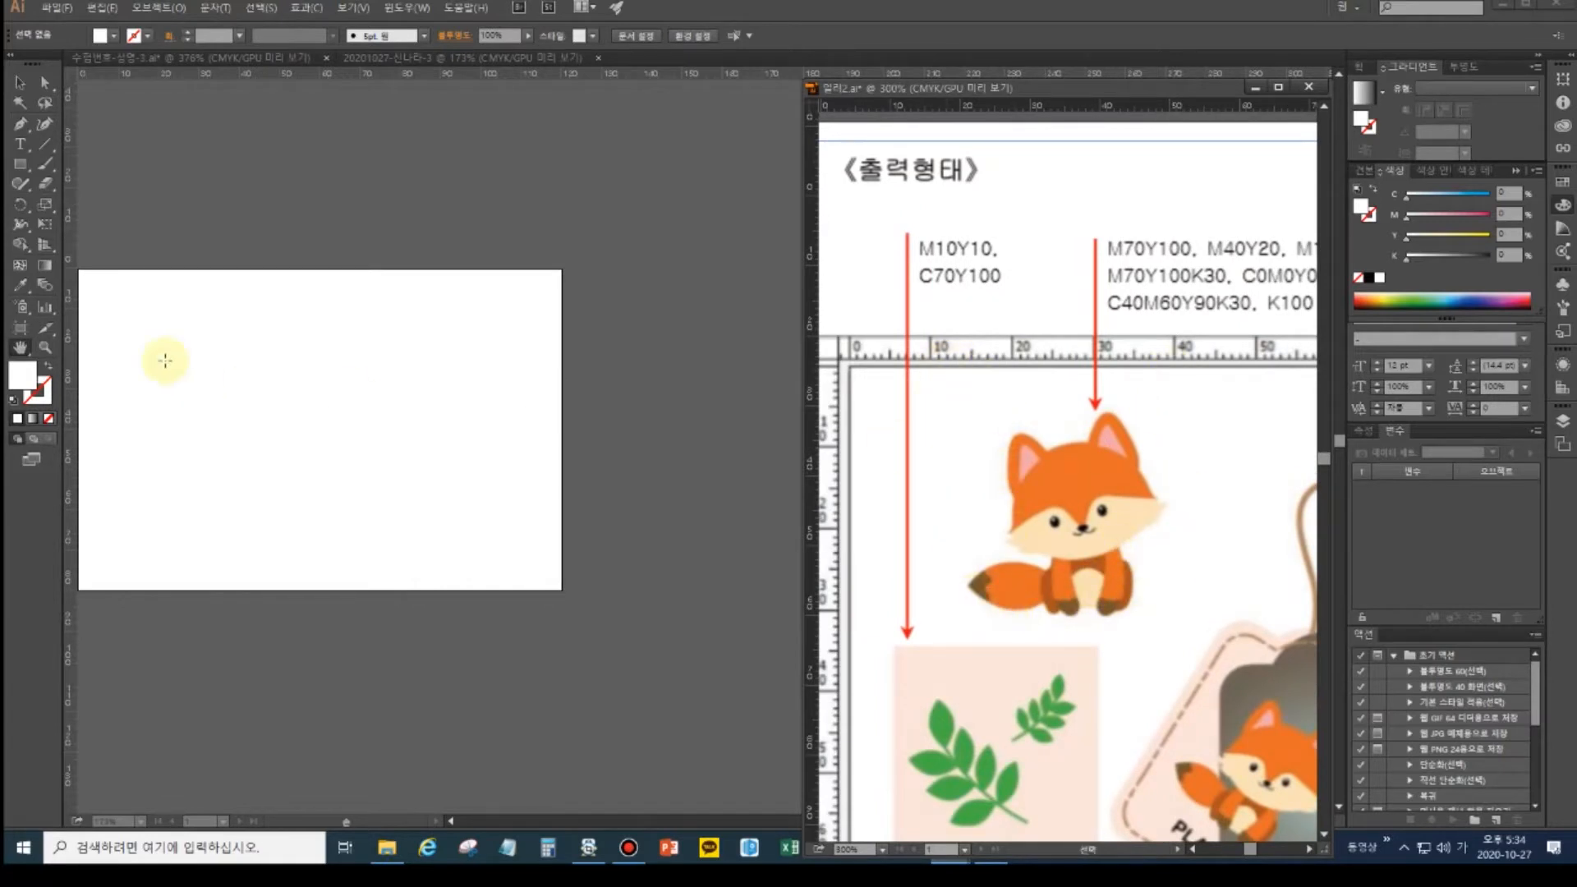
# - Drag two vertical and two horizontal guides onto the reference sample around the fox
pyautogui.moveTo(812, 280); pyautogui.dragTo(966, 357)
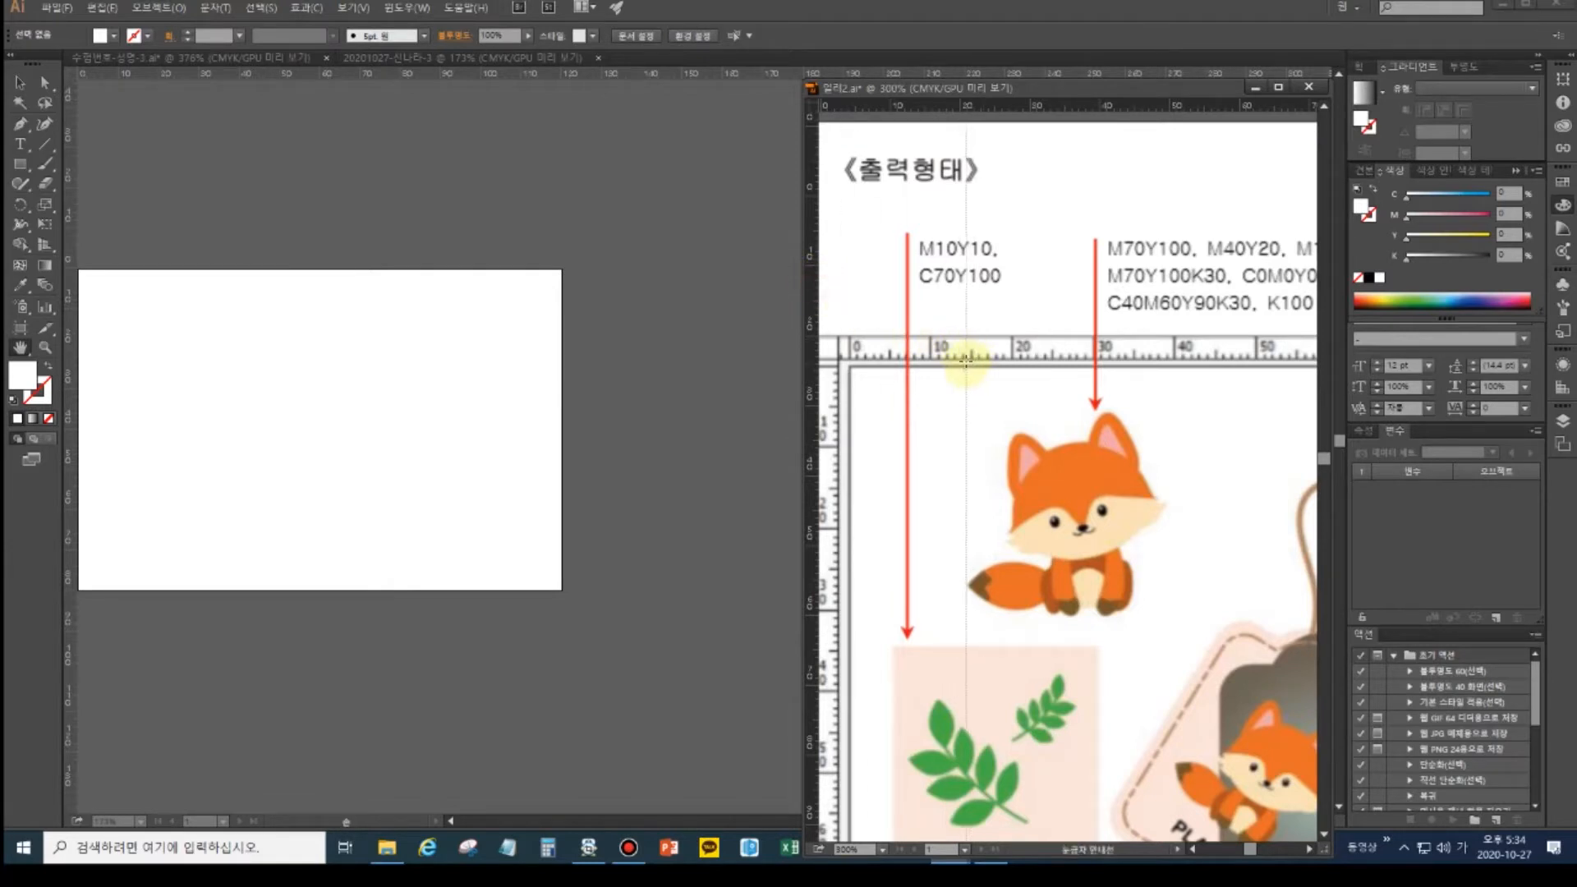
pyautogui.moveTo(806, 319); pyautogui.dragTo(1170, 358)
pyautogui.moveTo(1090, 112); pyautogui.dragTo(1136, 412)
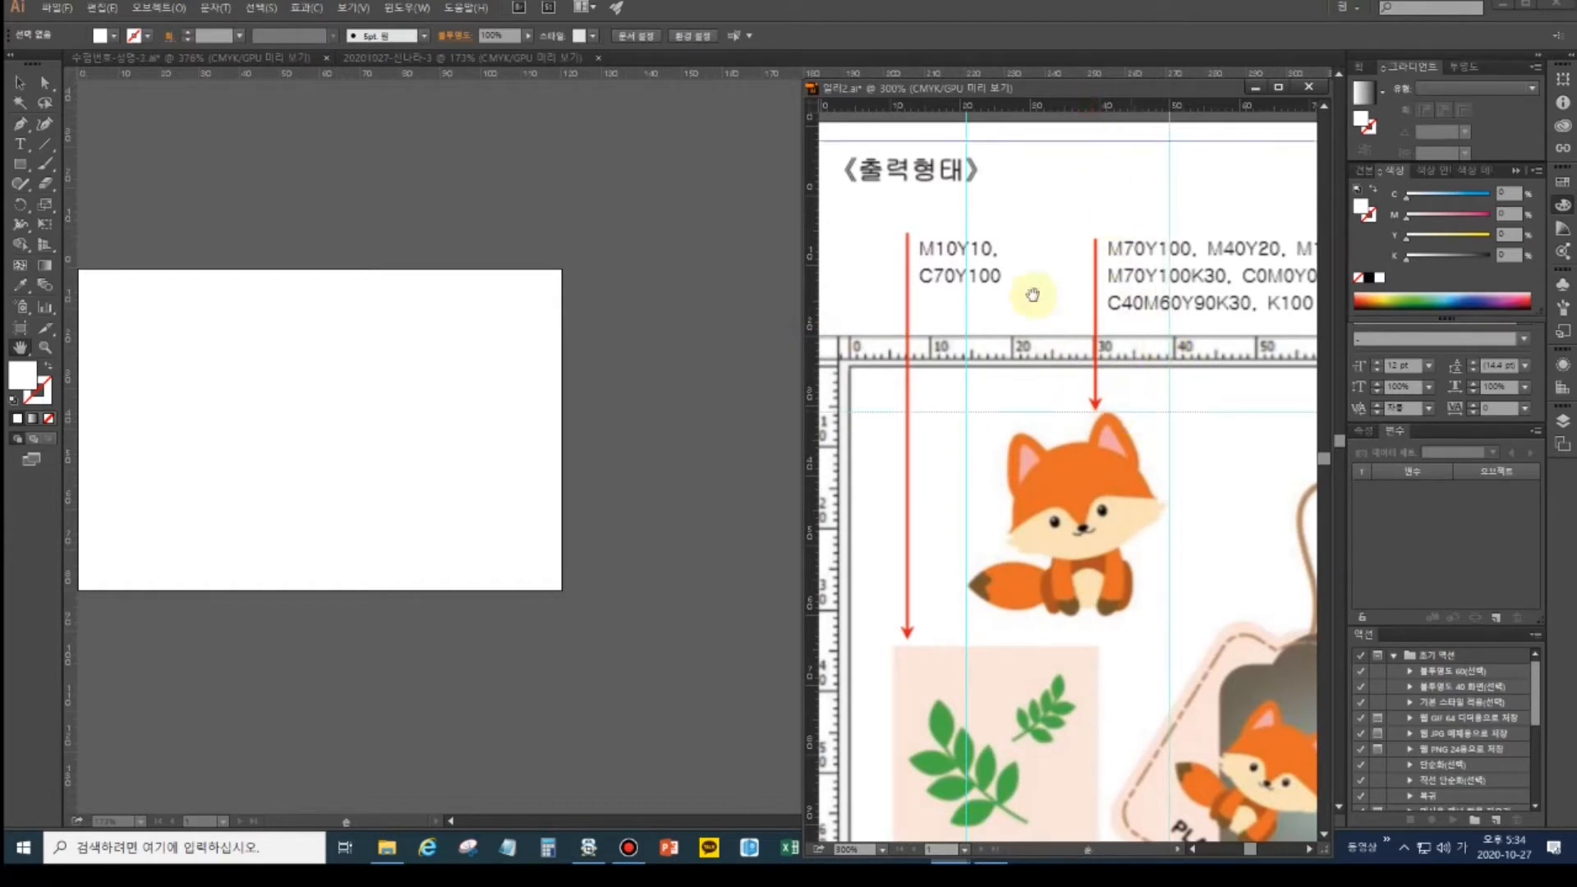
pyautogui.moveTo(976, 634); pyautogui.dragTo(975, 622)
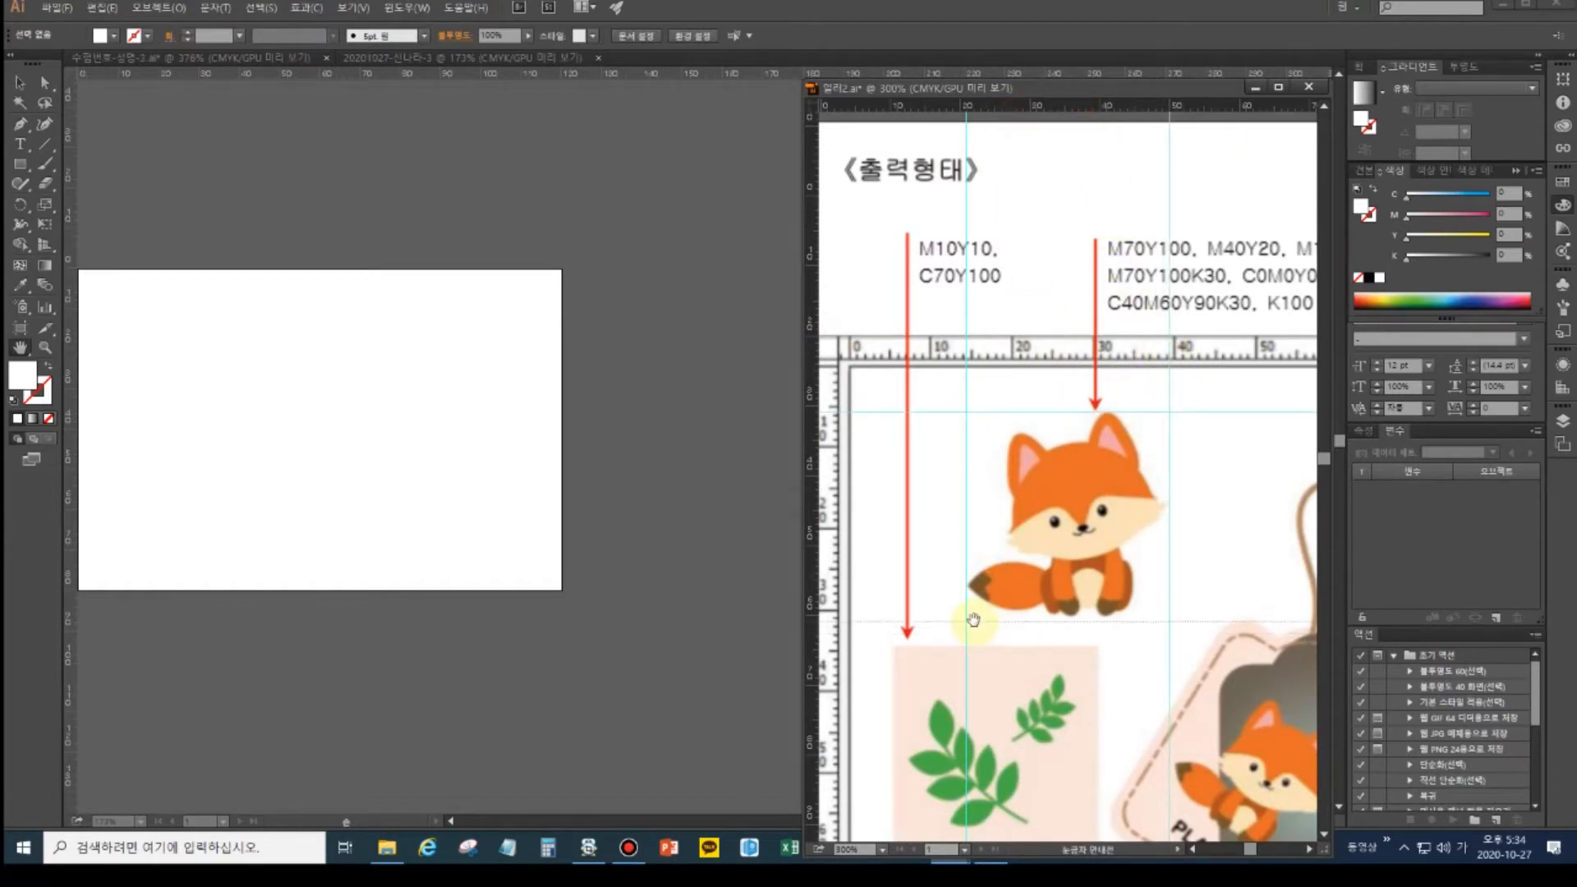
pyautogui.click(222, 418)
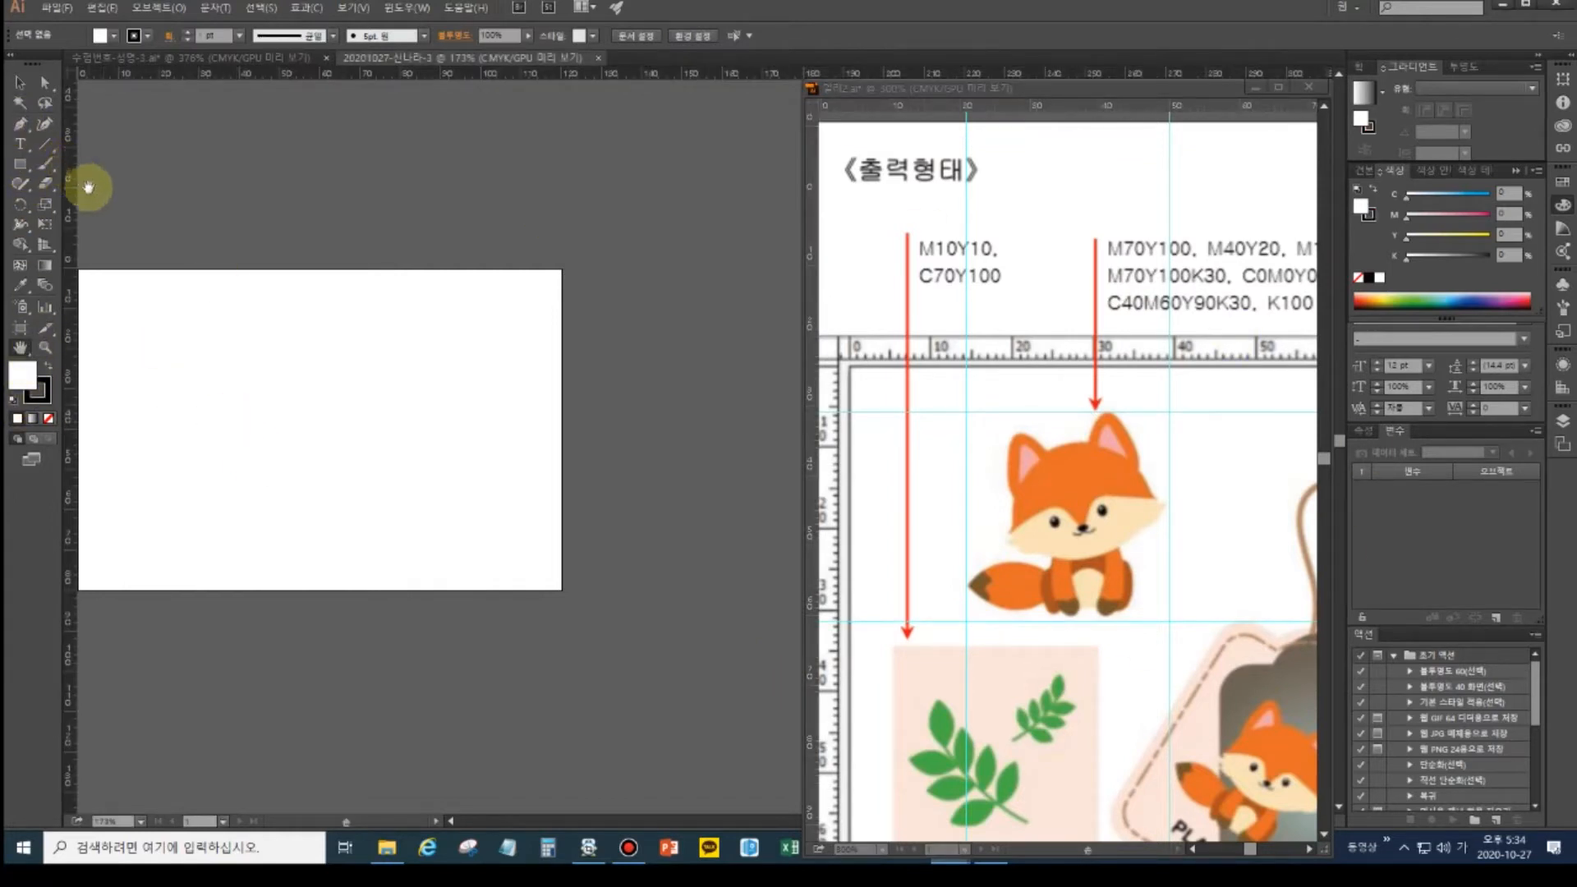
# - Zoom in and place two vertical and two horizontal guides on the new artboard
pyautogui.hotkey('ctrl', '=')
pyautogui.moveTo(172, 283); pyautogui.dragTo(305, 225)
pyautogui.moveTo(119, 182); pyautogui.dragTo(185, 180)
pyautogui.moveTo(201, 71); pyautogui.dragTo(236, 219)
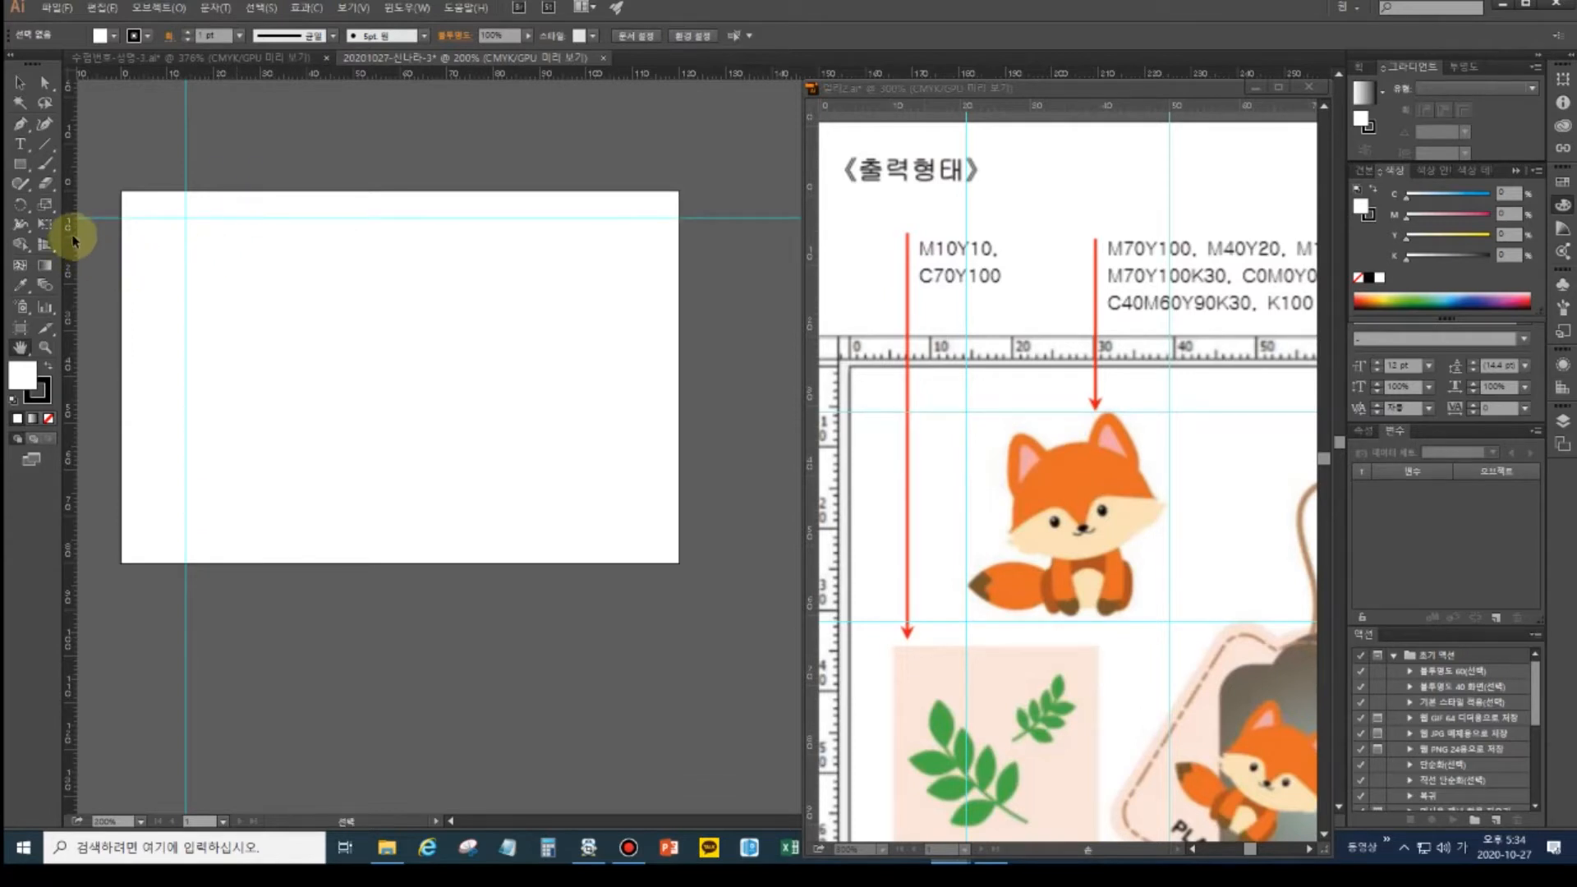
pyautogui.moveTo(70, 232); pyautogui.dragTo(308, 247)
pyautogui.moveTo(285, 71); pyautogui.dragTo(279, 335)
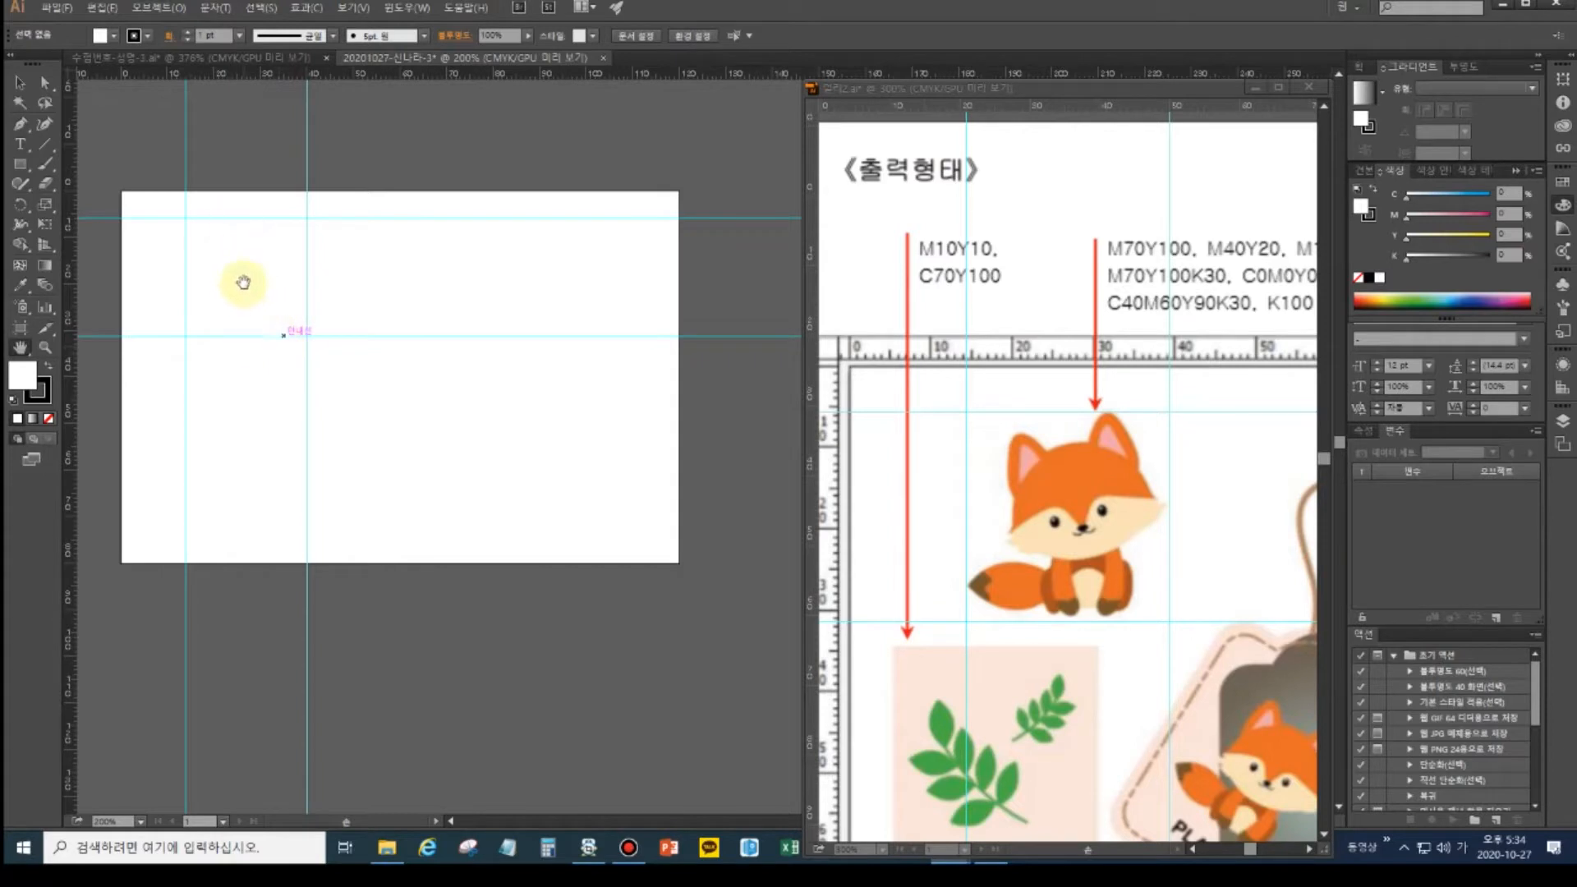
# - Zoom to the artboard's top-left corner and pan the reference to show the fox's colour values
pyautogui.hotkey('ctrl', '+')
pyautogui.hotkey('ctrl', '+')
pyautogui.moveTo(214, 238); pyautogui.dragTo(715, 518)
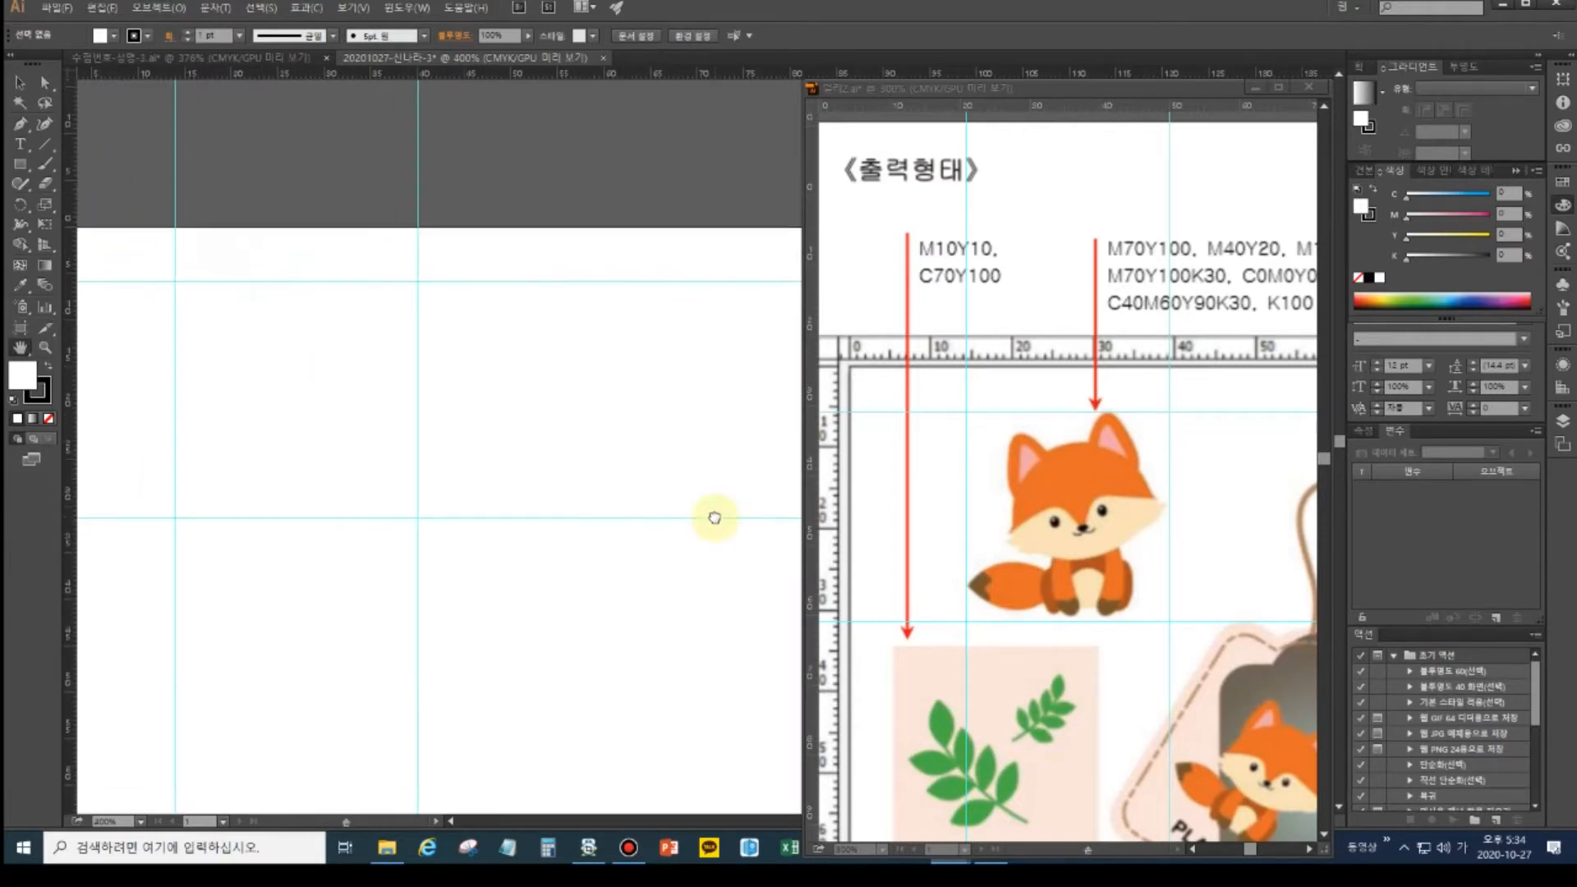
pyautogui.moveTo(405, 451); pyautogui.dragTo(530, 473)
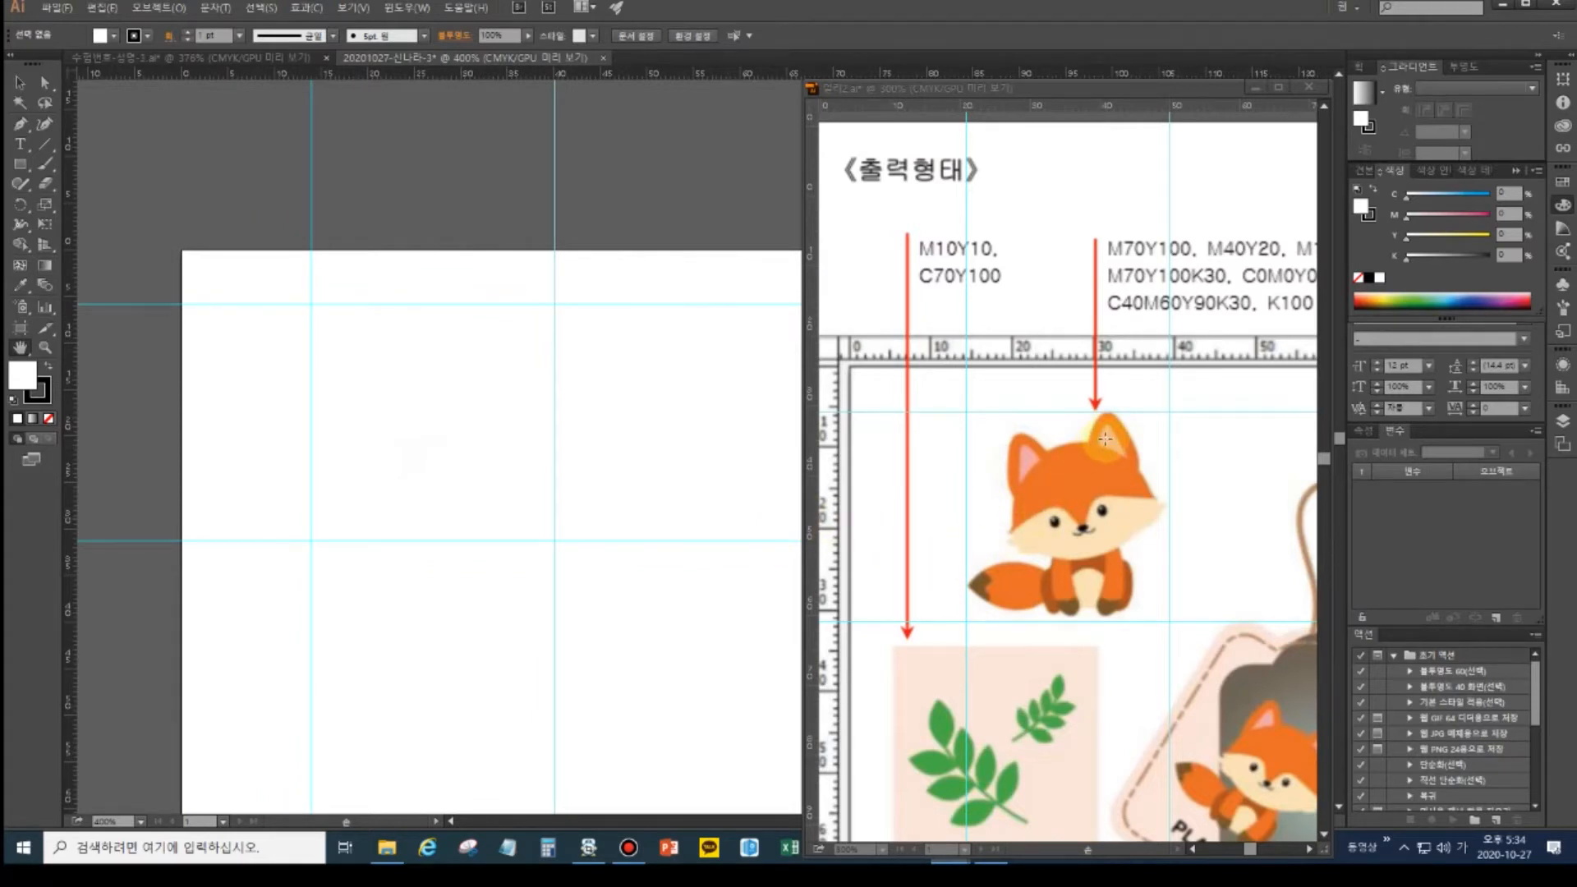
pyautogui.click(1106, 439)
pyautogui.moveTo(1106, 440); pyautogui.dragTo(996, 460)
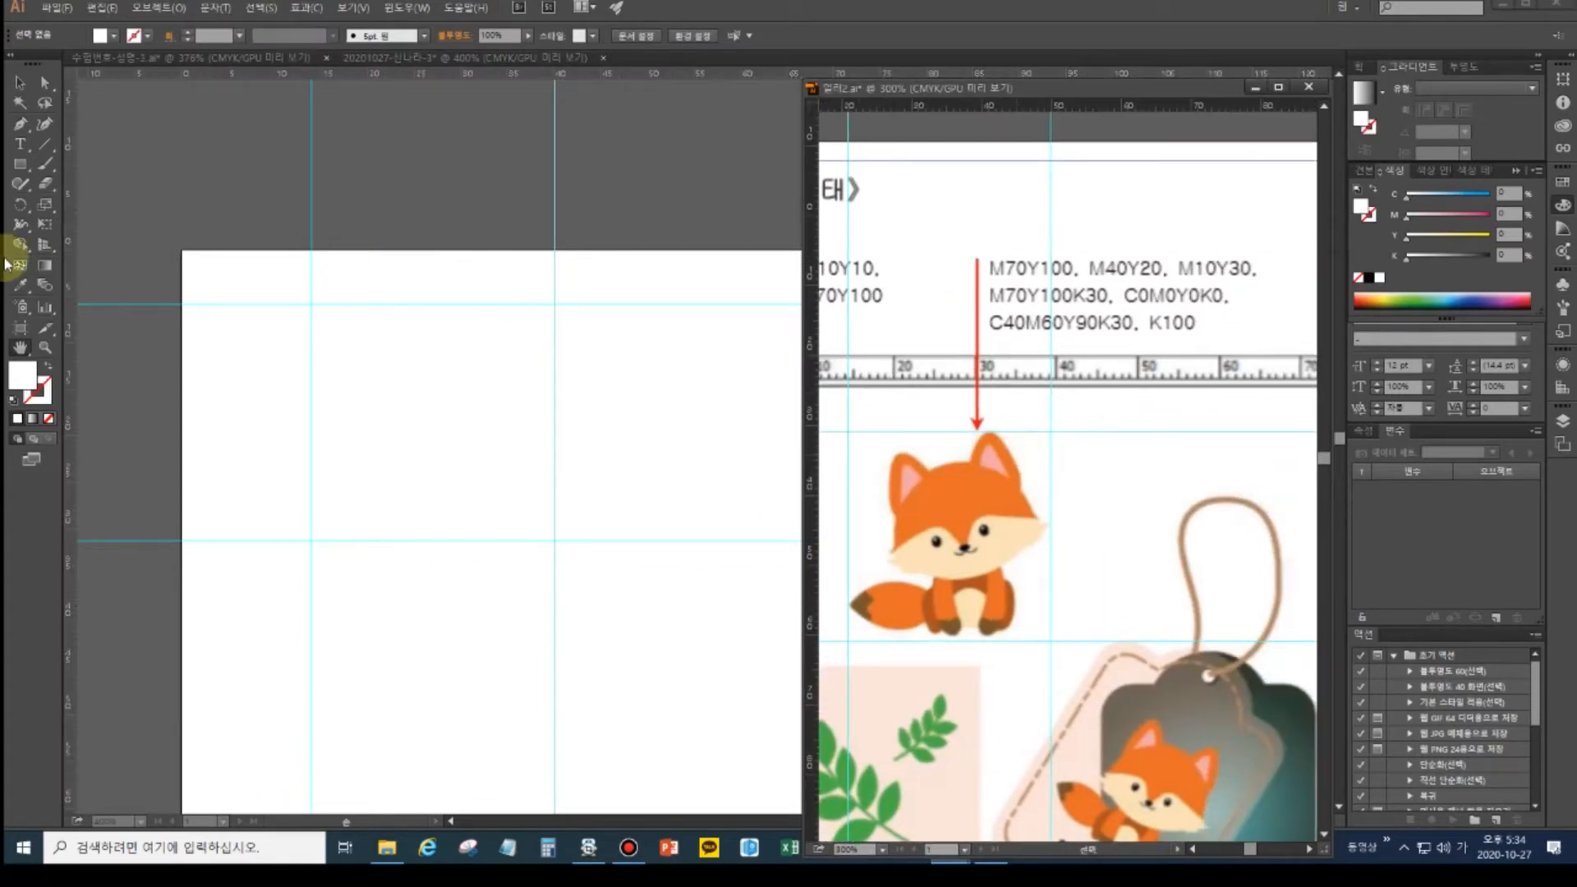
pyautogui.click(21, 163)
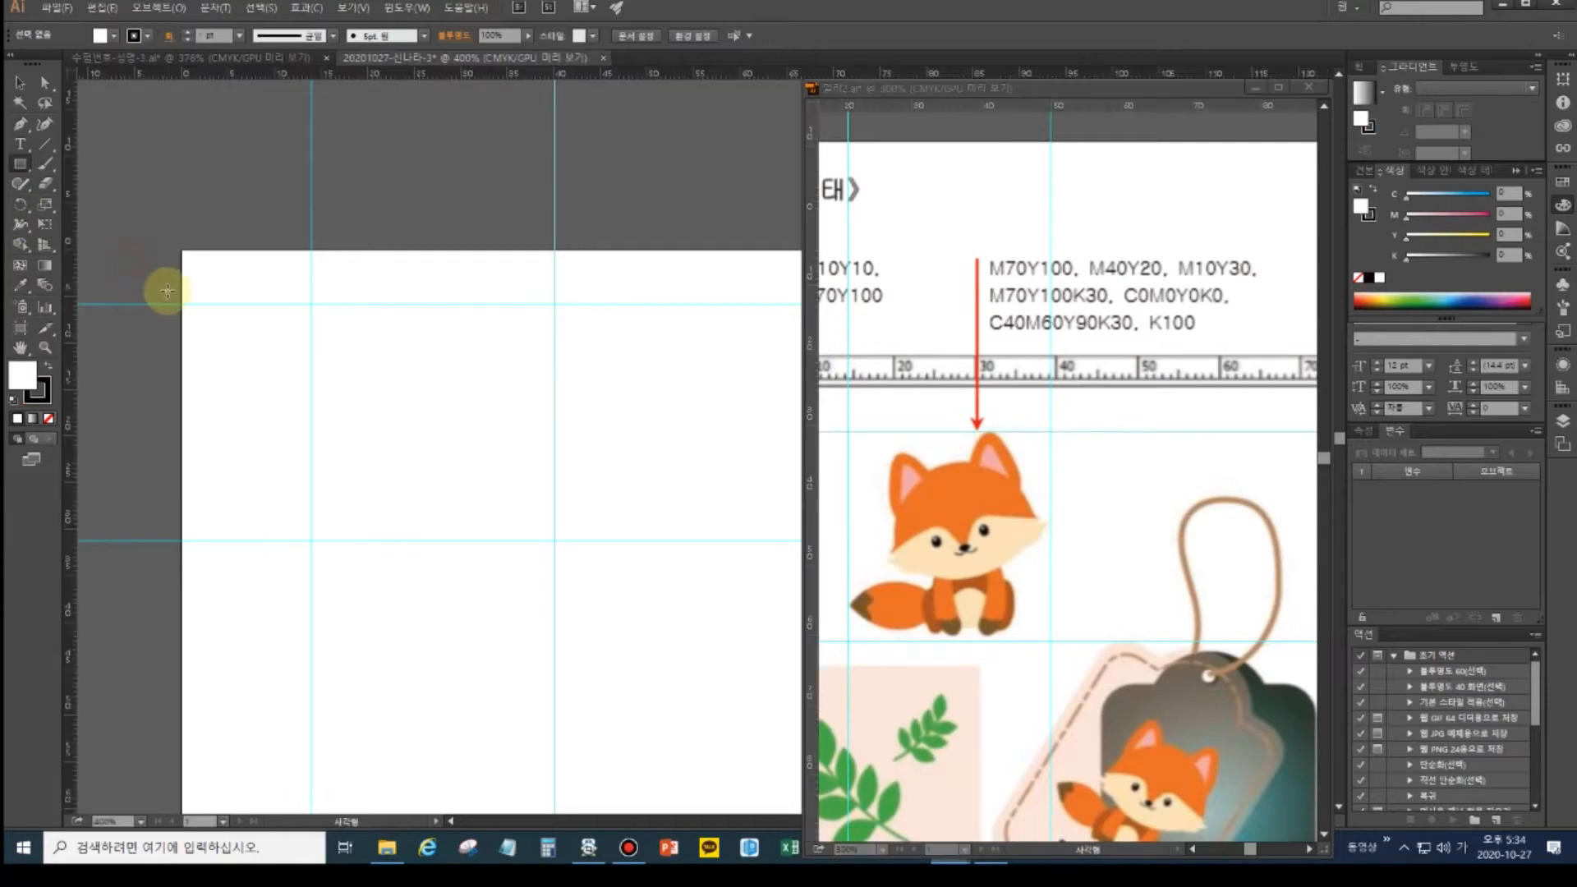
pyautogui.moveTo(147, 250)
pyautogui.mouseDown()
pyautogui.moveTo(193, 293)
pyautogui.moveTo(168, 294)
pyautogui.mouseUp()
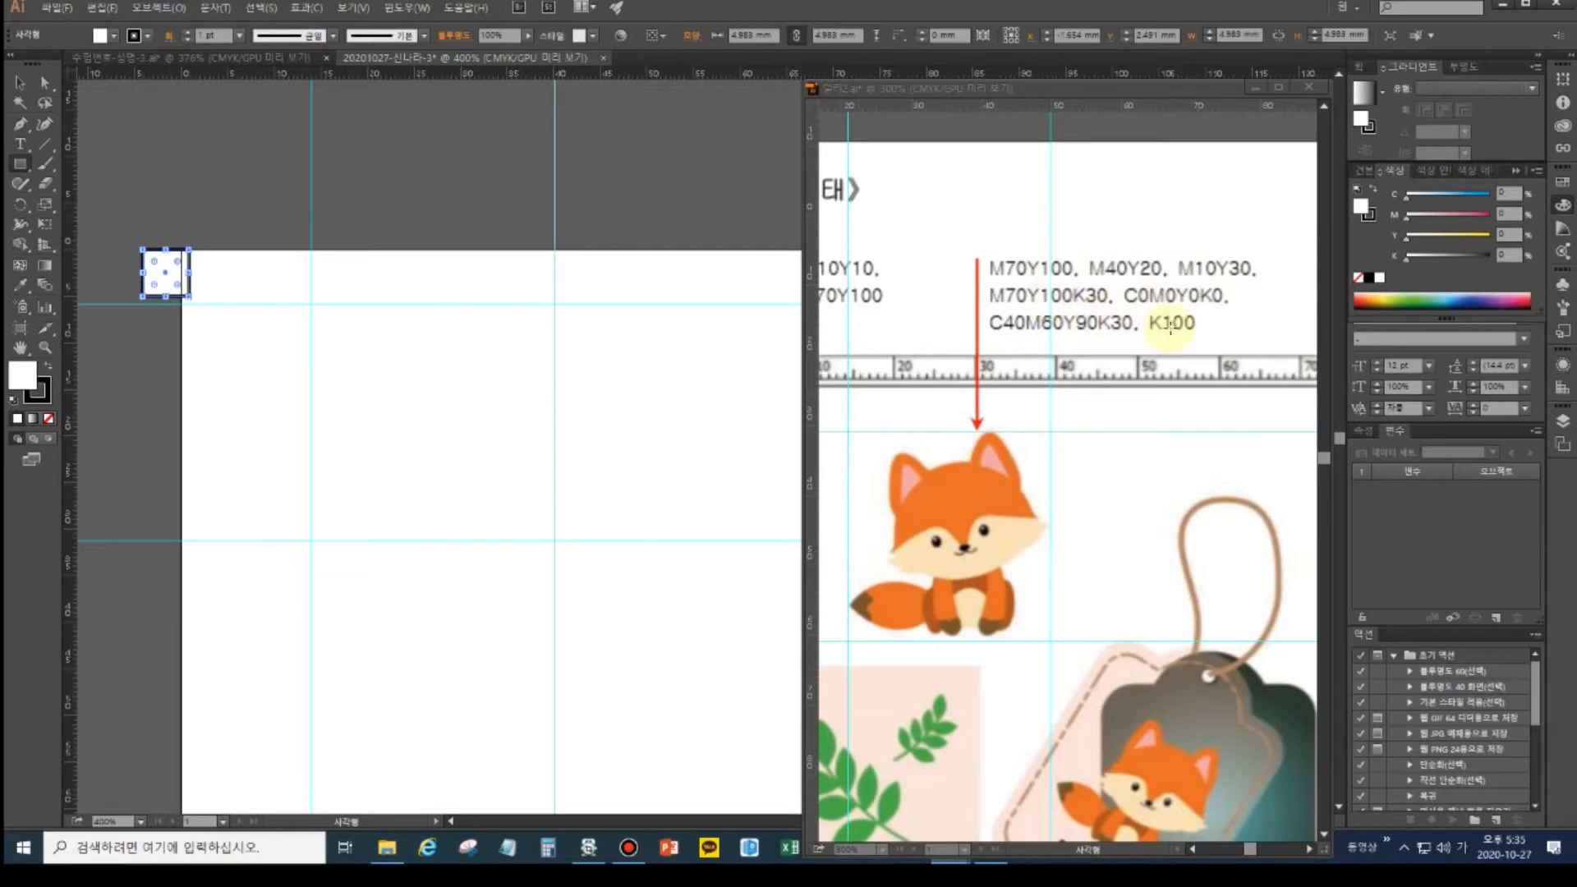
pyautogui.click(19, 82)
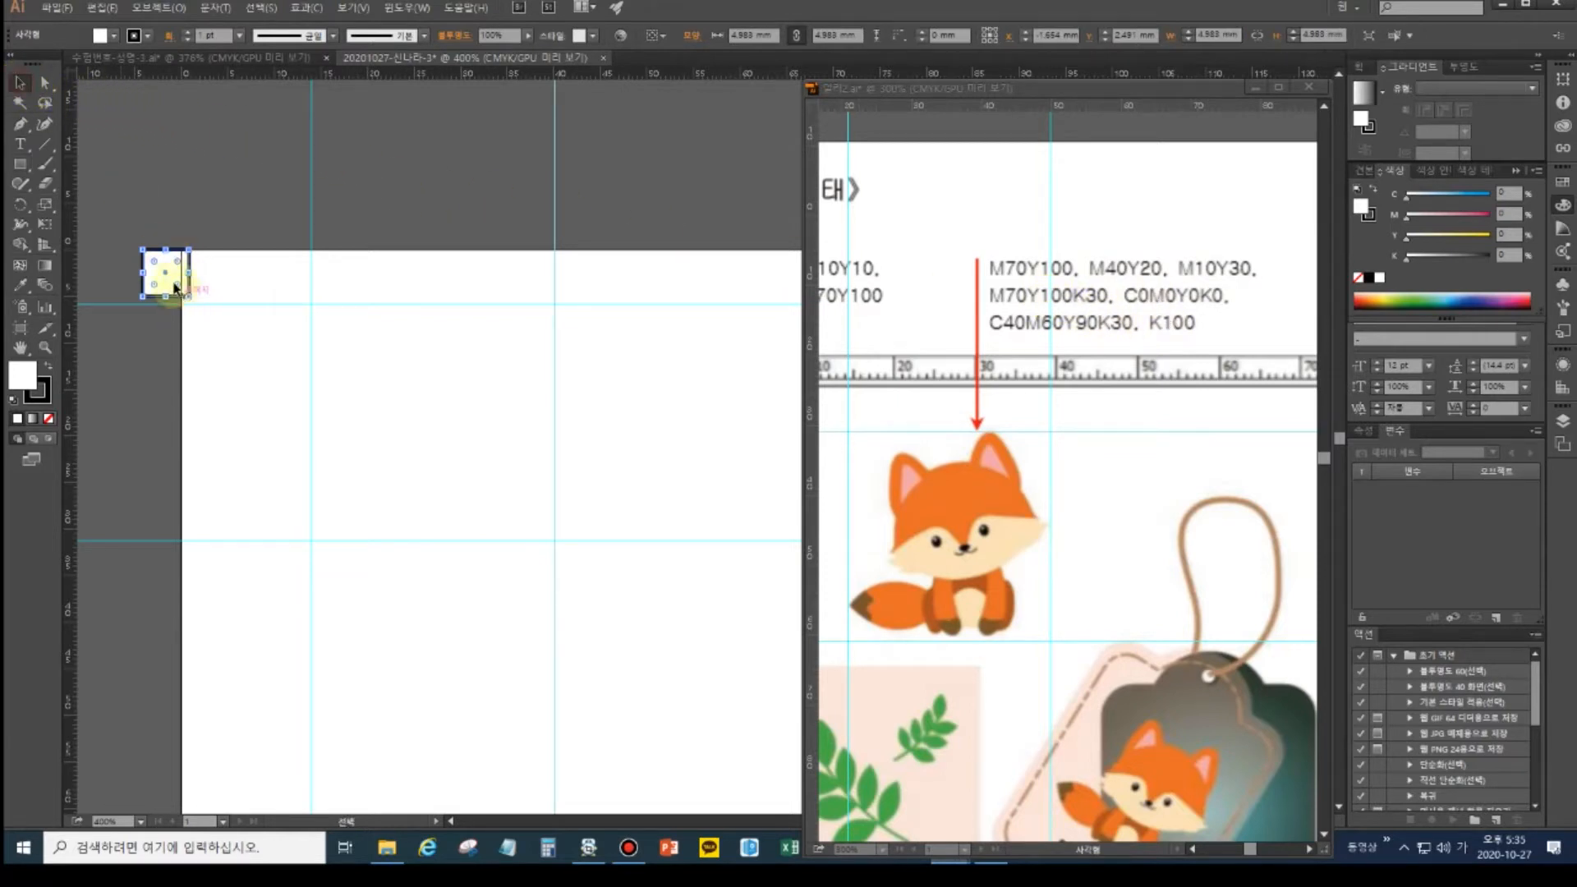
pyautogui.moveTo(163, 287); pyautogui.dragTo(164, 345)
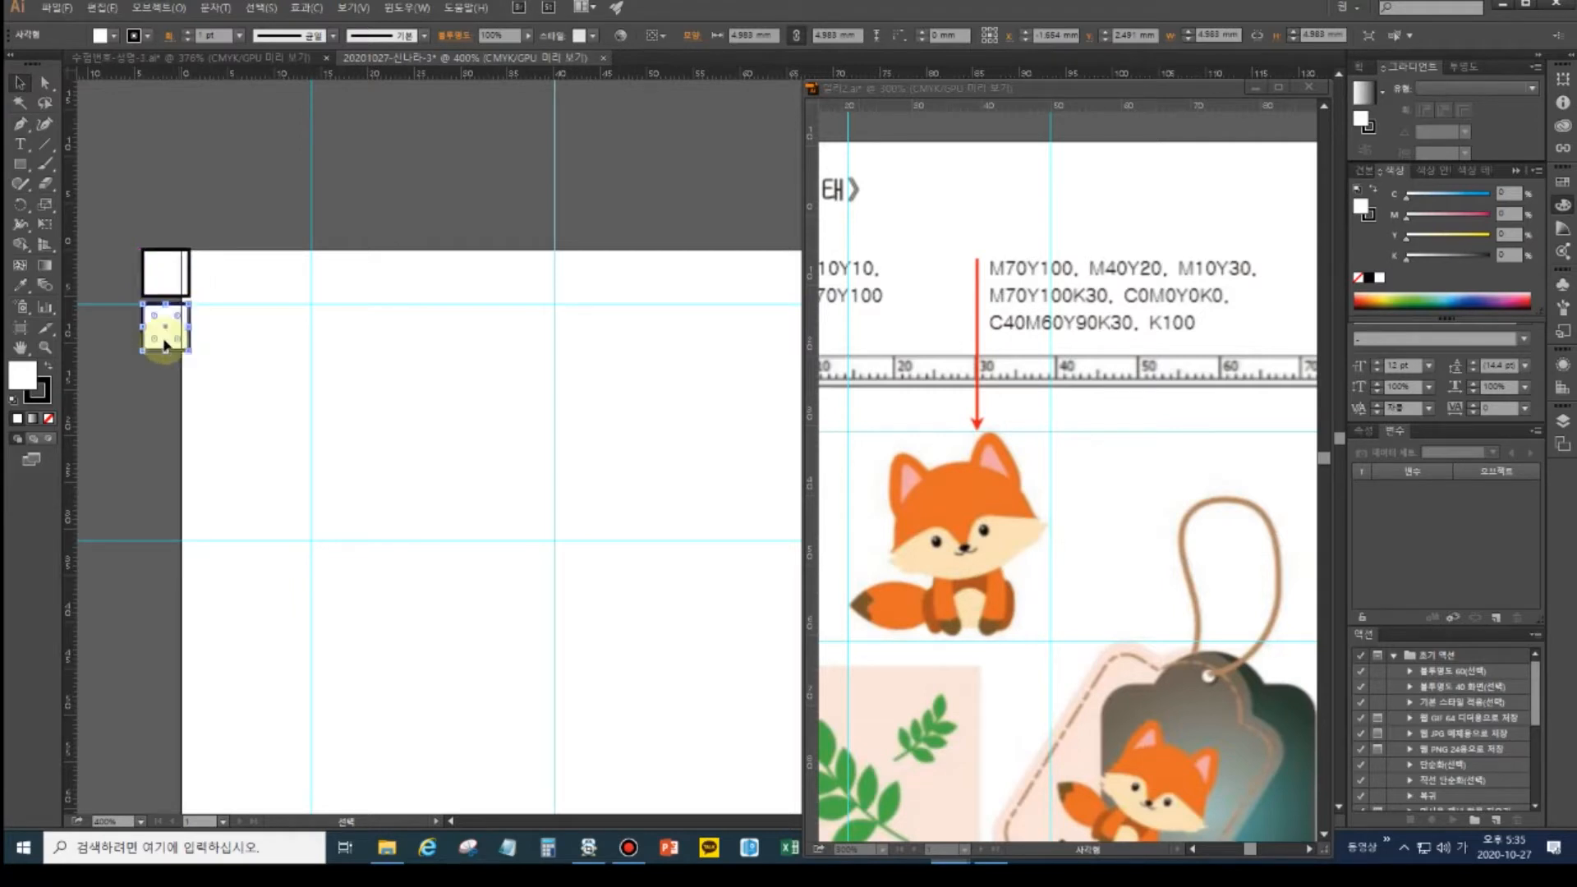
pyautogui.hotkey('ctrl', 'd')
pyautogui.hotkey('ctrl', 'd')
pyautogui.hotkey('ctrl', 'd')
pyautogui.hotkey('ctrl', 'd')
pyautogui.hotkey('ctrl', 'd')
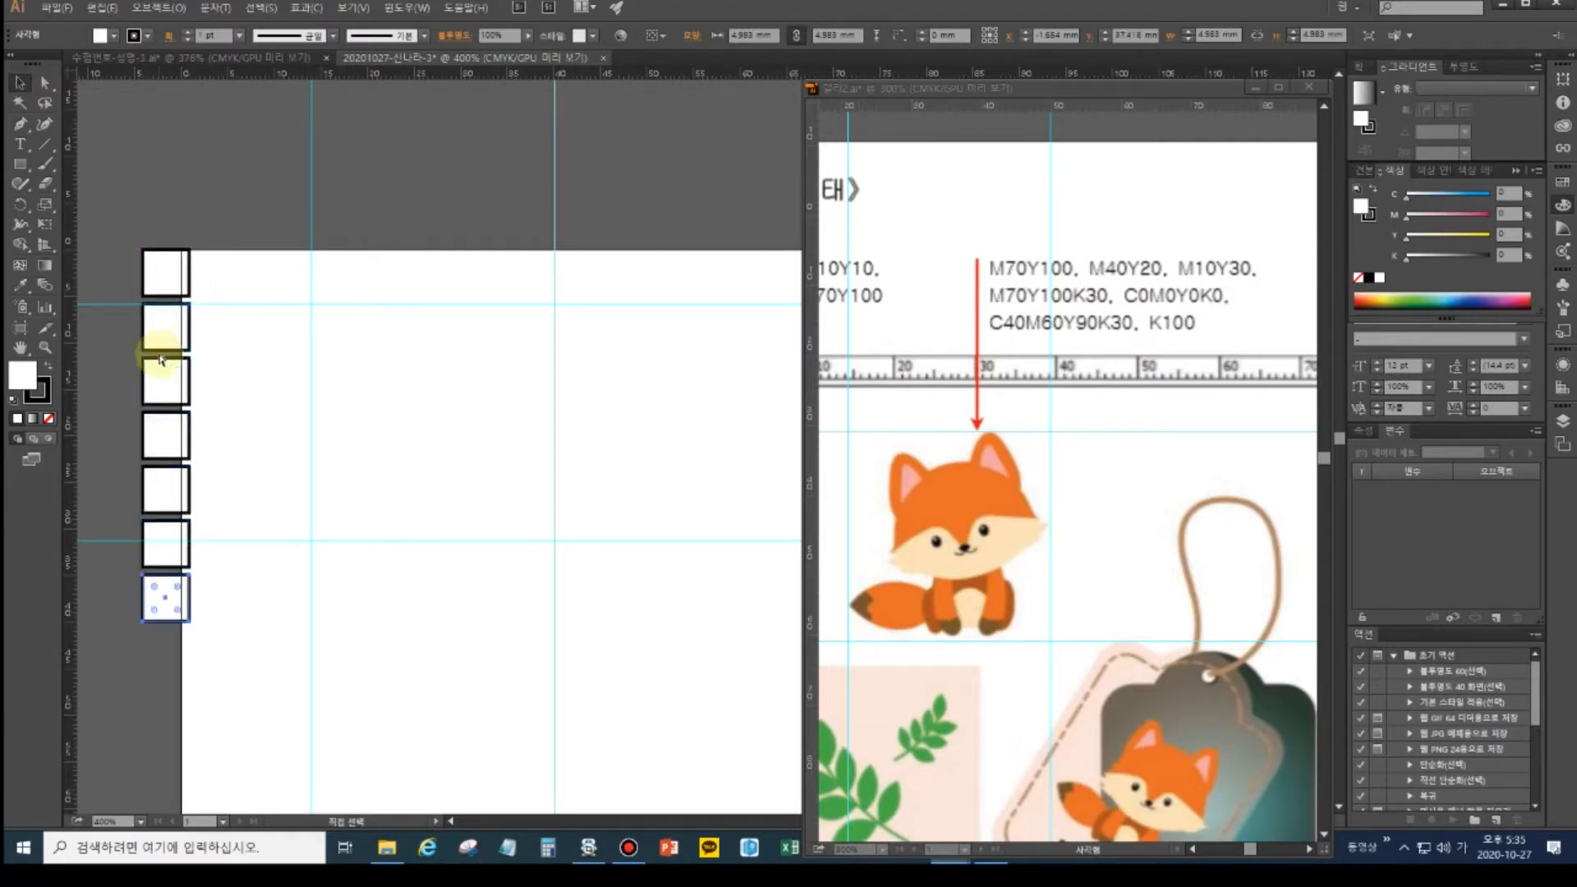
pyautogui.hotkey('ctrl', 'd')
pyautogui.click(160, 271)
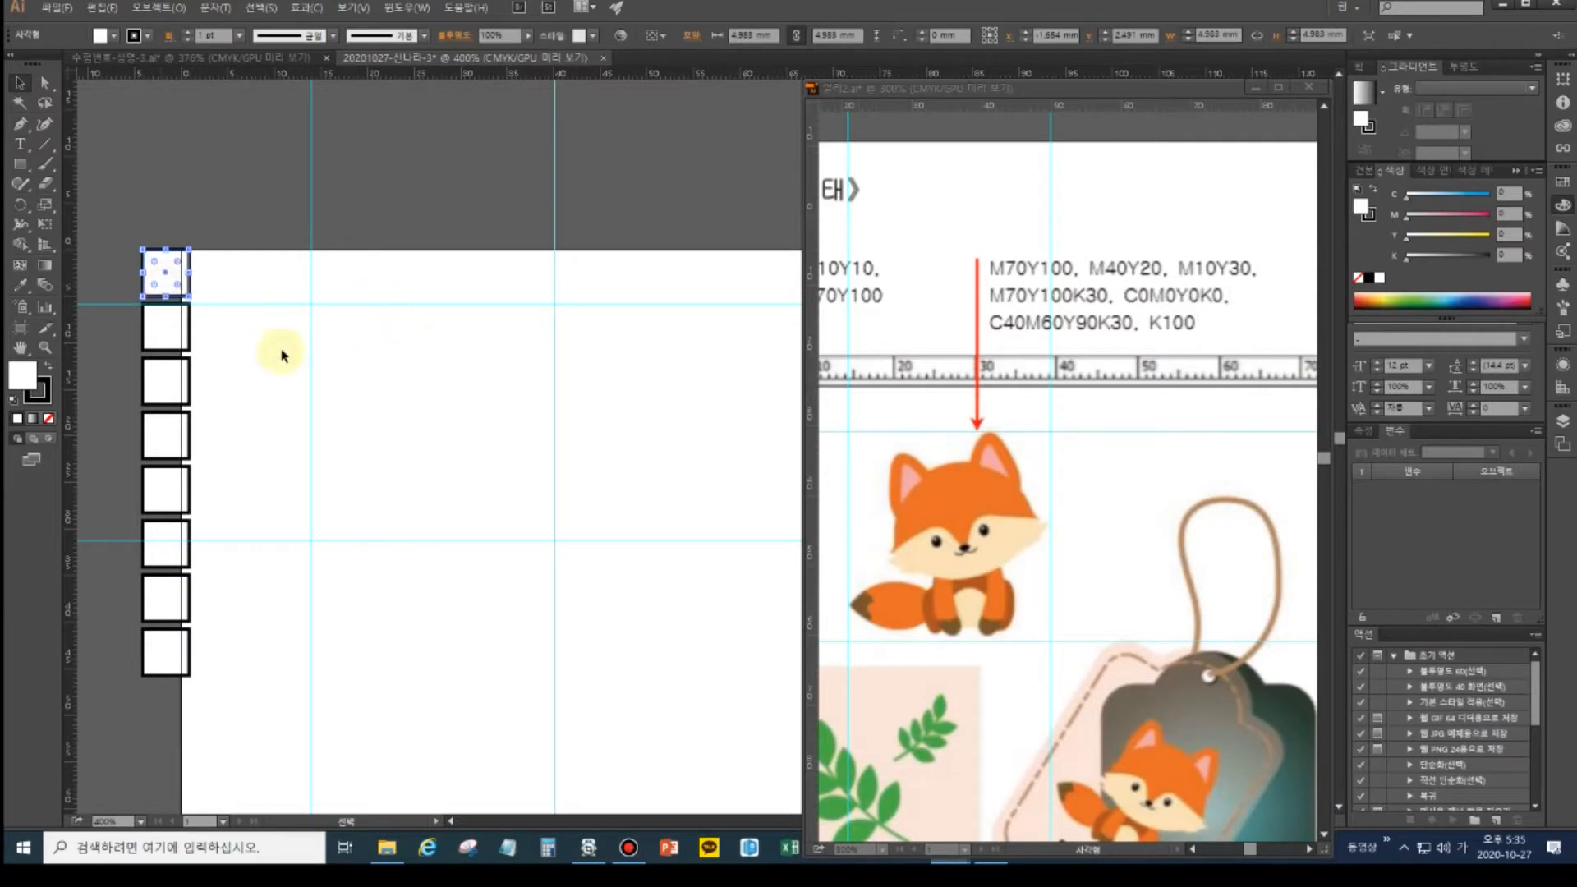
pyautogui.click(46, 400)
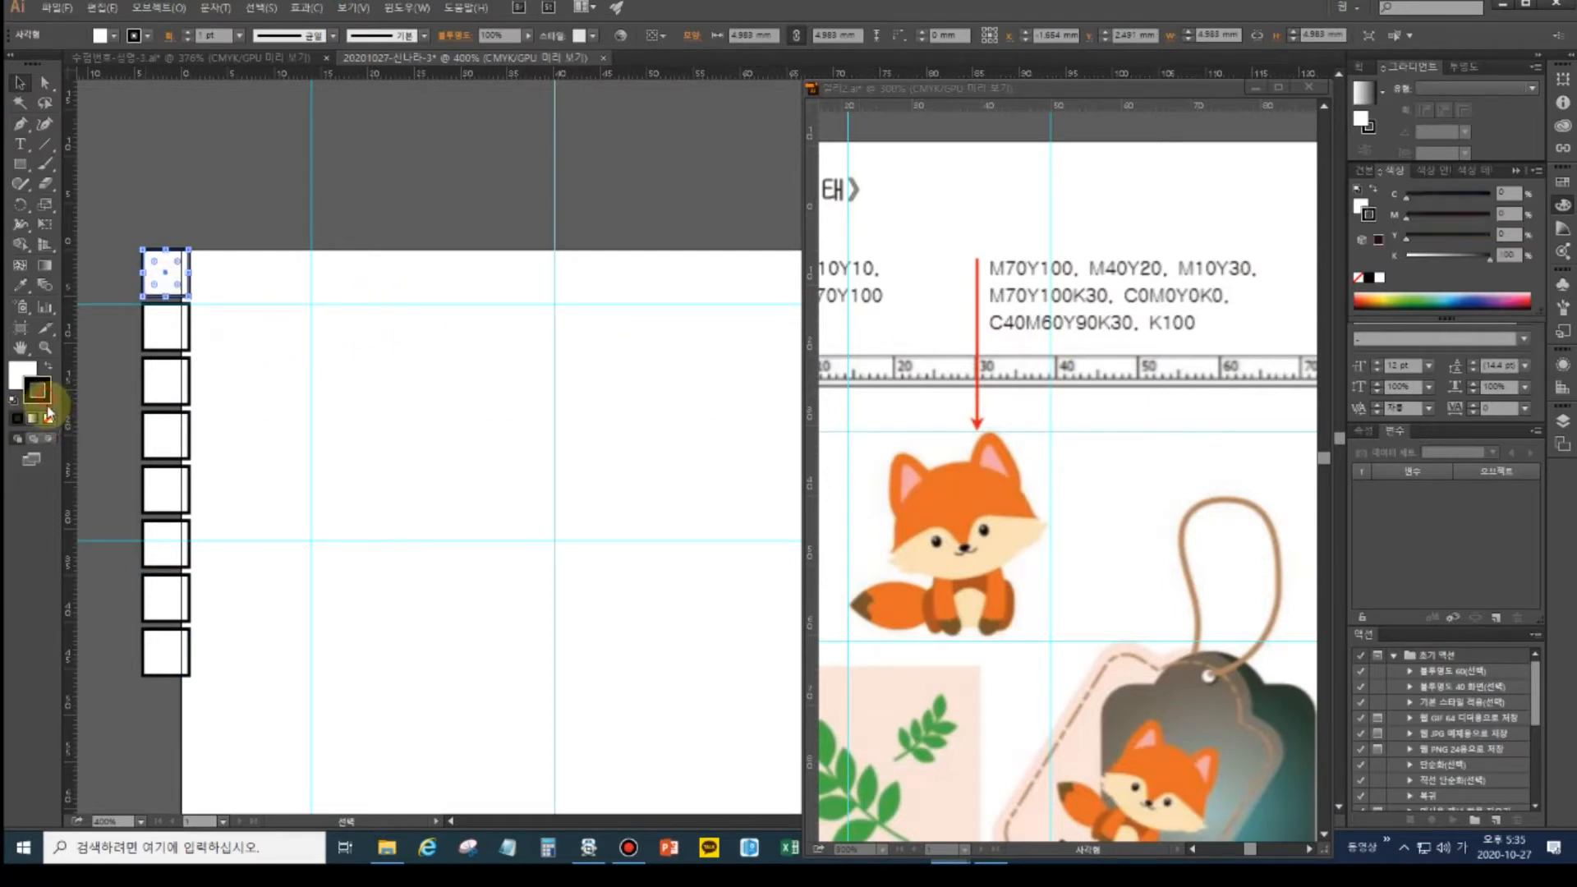
pyautogui.click(48, 419)
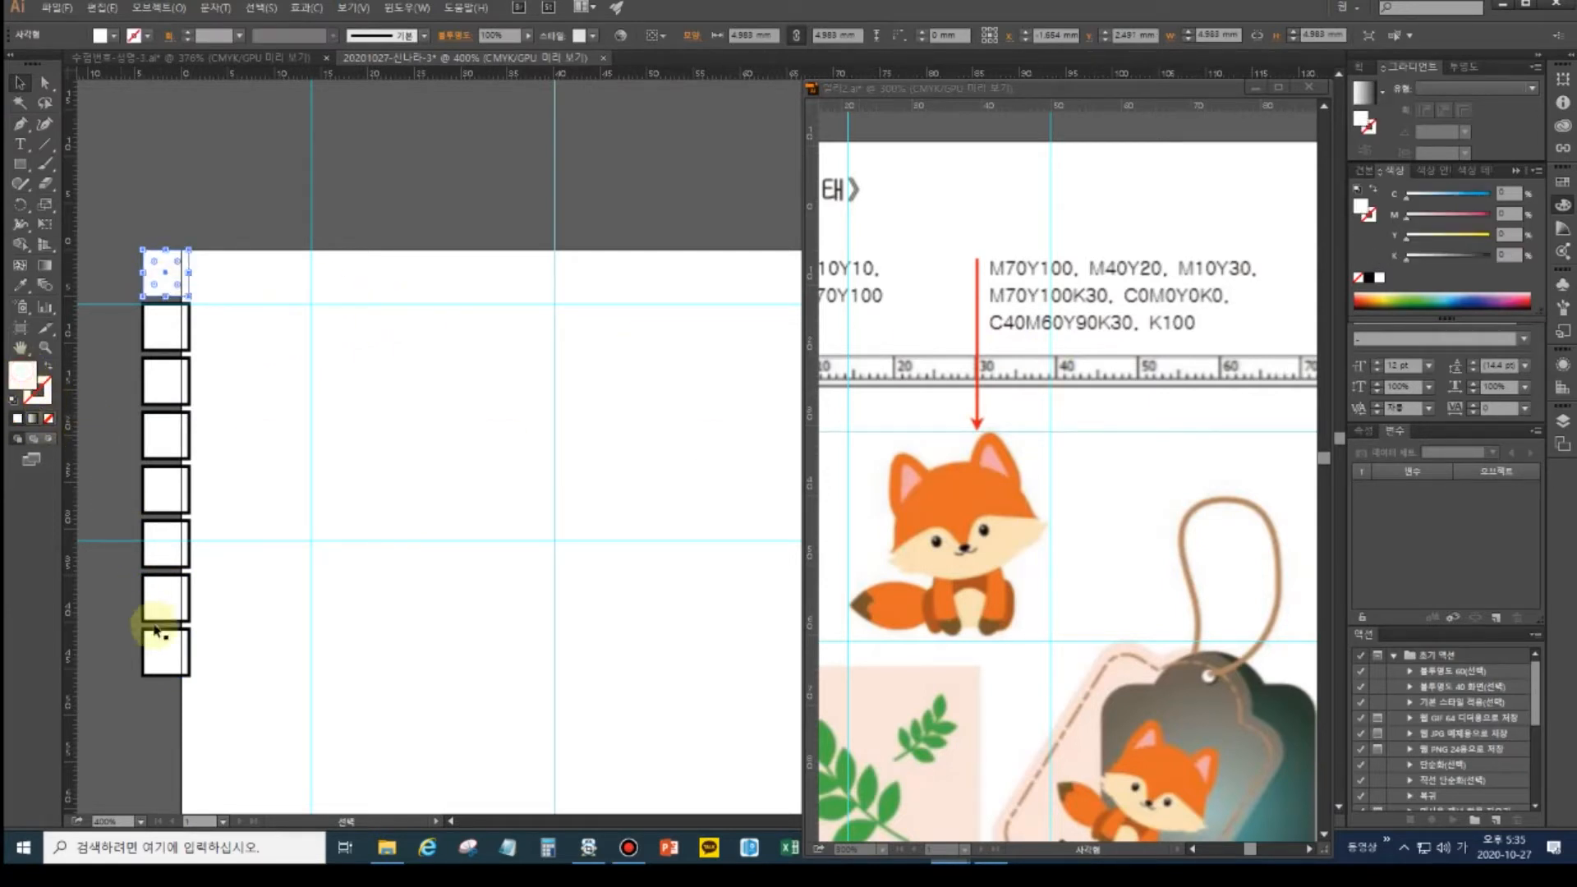
pyautogui.moveTo(115, 307); pyautogui.dragTo(200, 674)
pyautogui.press('Delete')
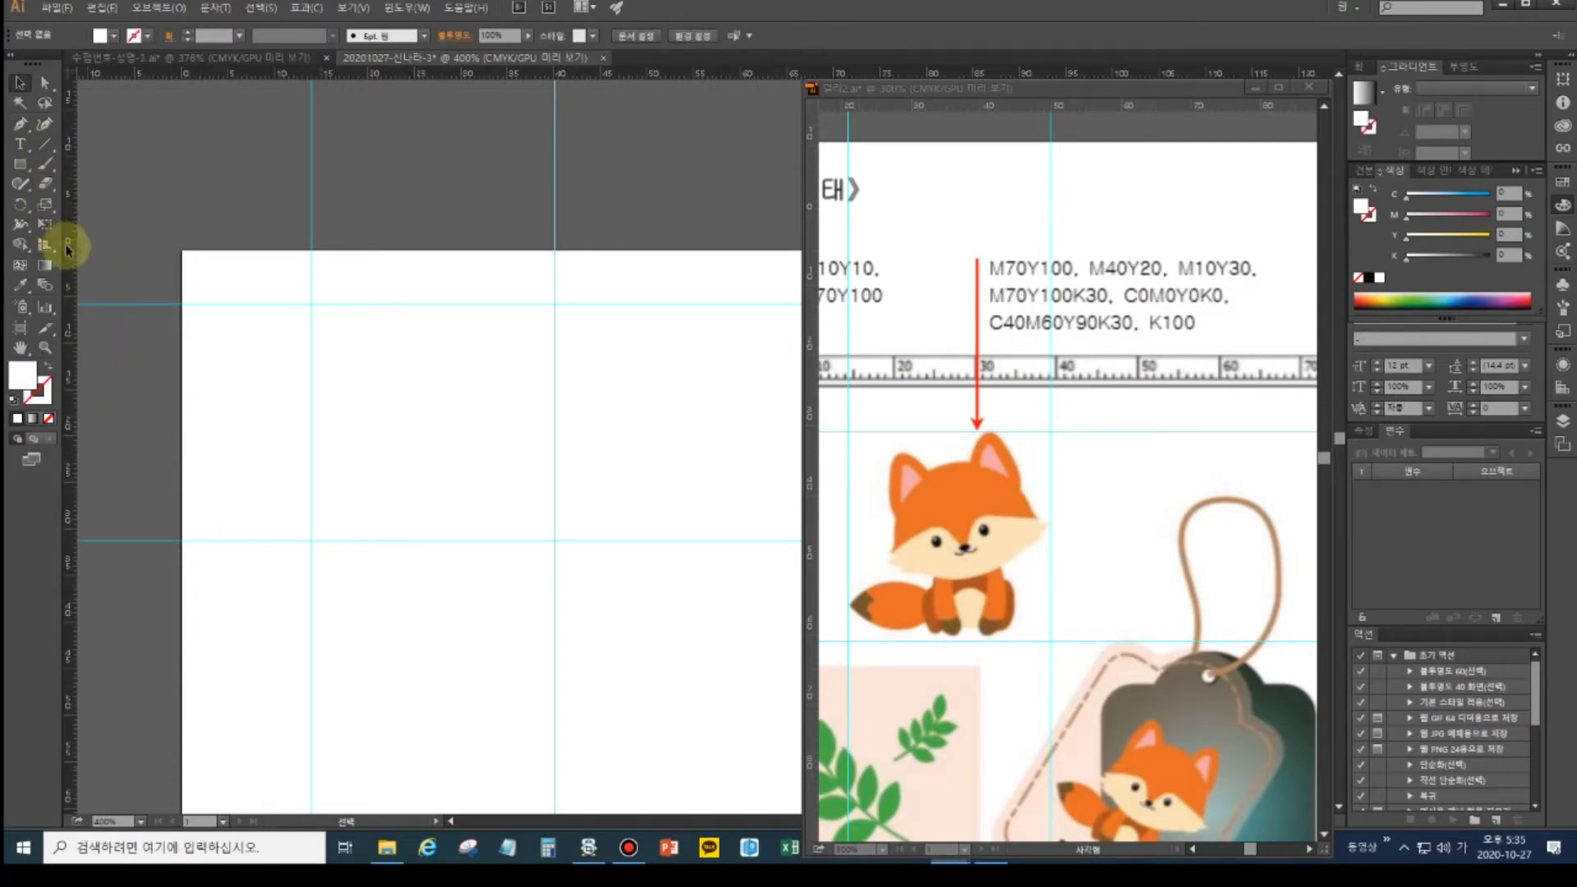
# - Draw a small square at the artboard's top-left and fill it orange (M70 Y100)
pyautogui.click(20, 164)
pyautogui.moveTo(153, 255); pyautogui.dragTo(198, 302)
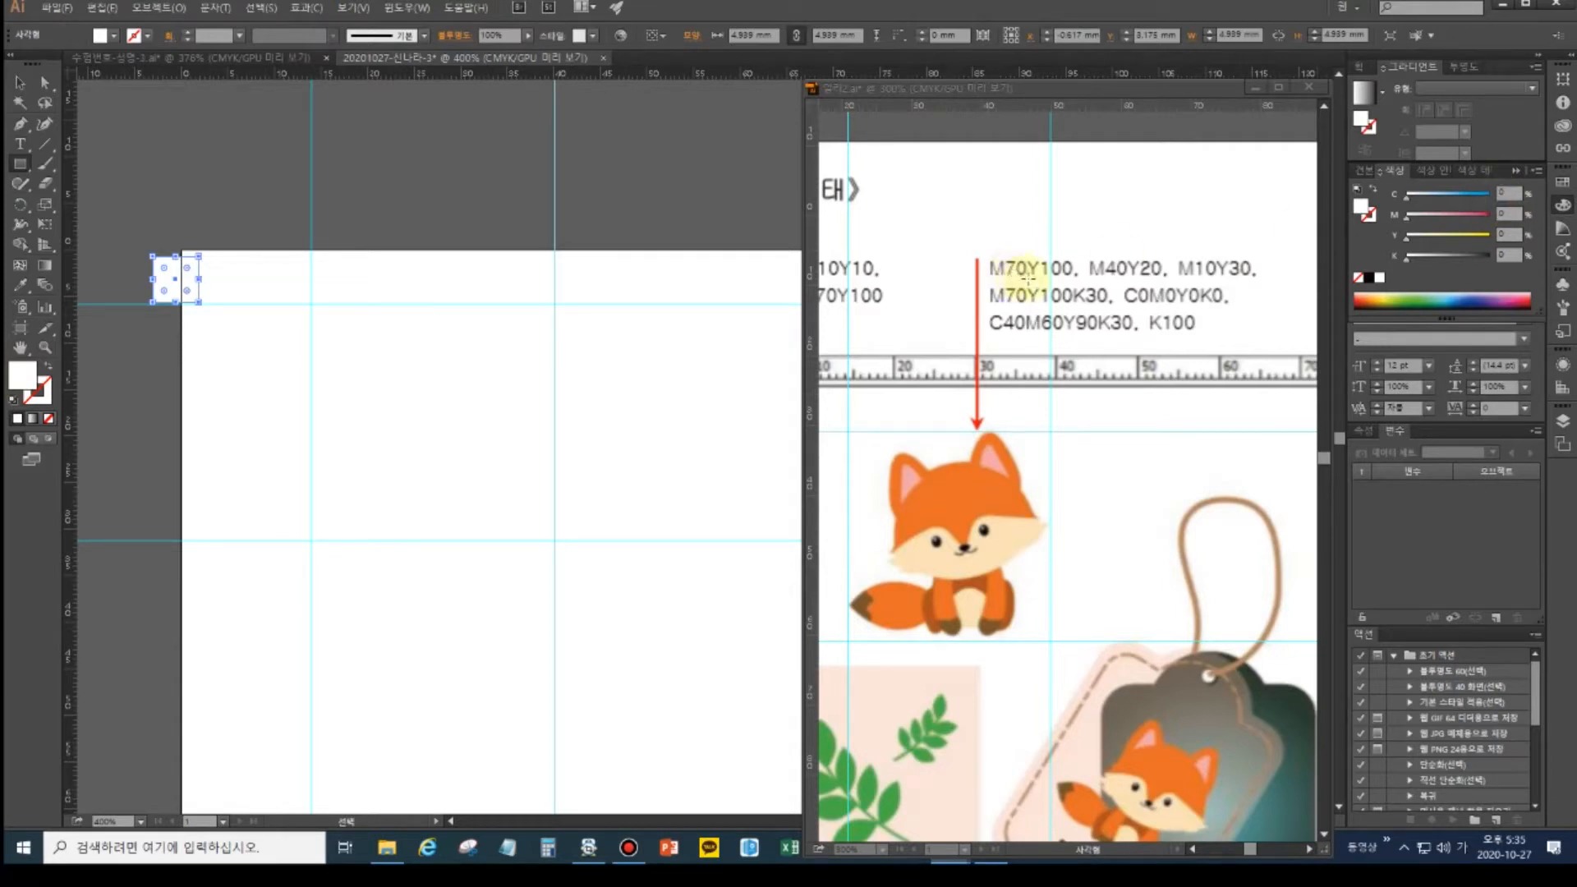
pyautogui.click(1508, 214)
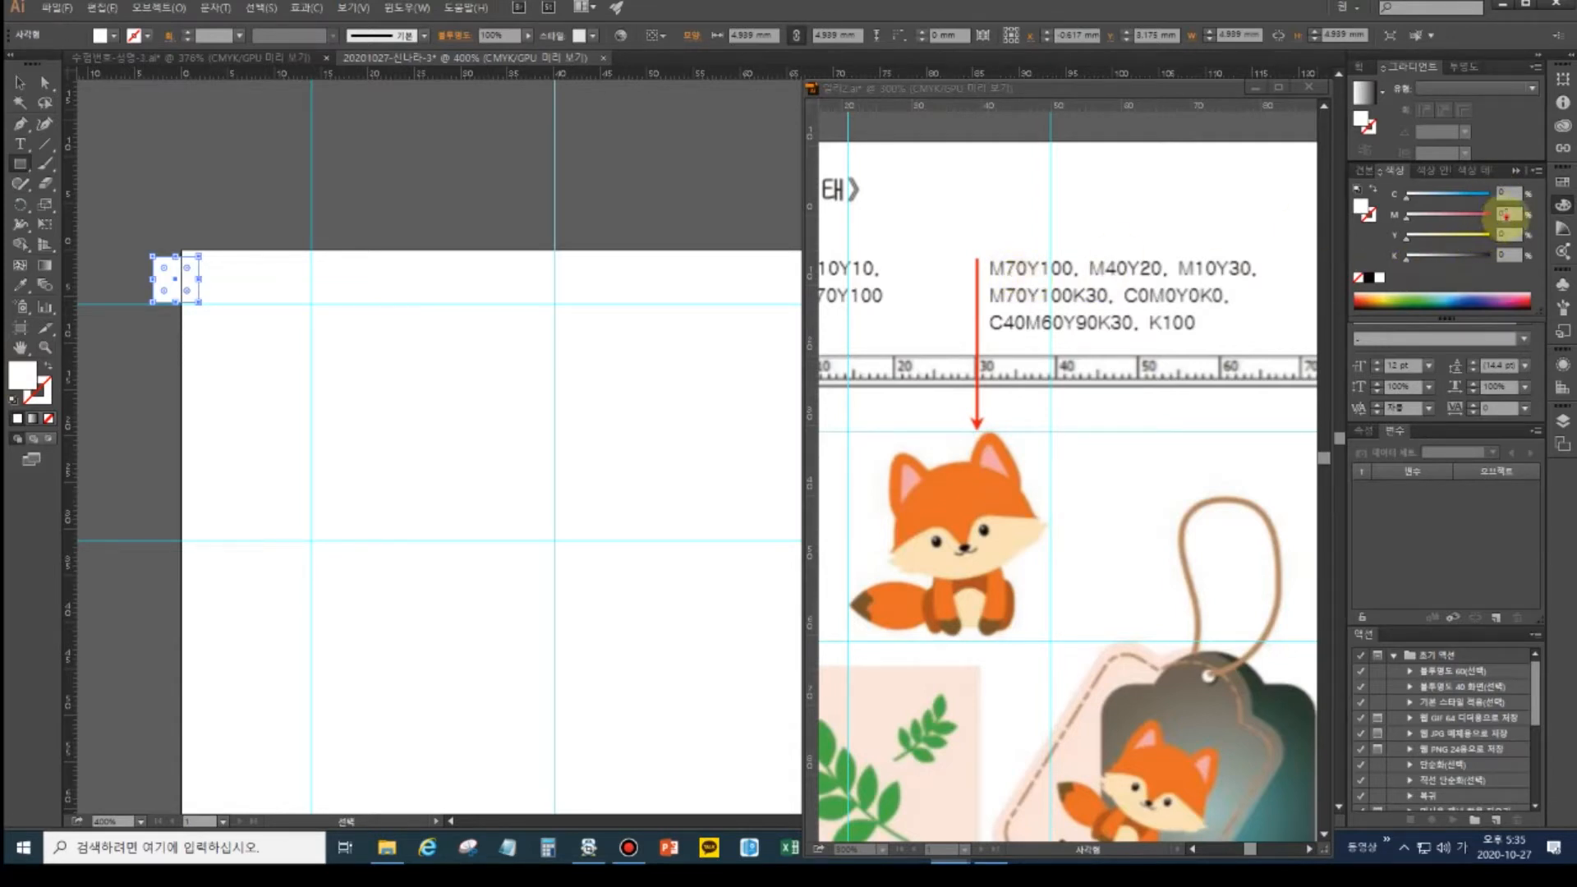
pyautogui.write('70')
pyautogui.press('Tab')
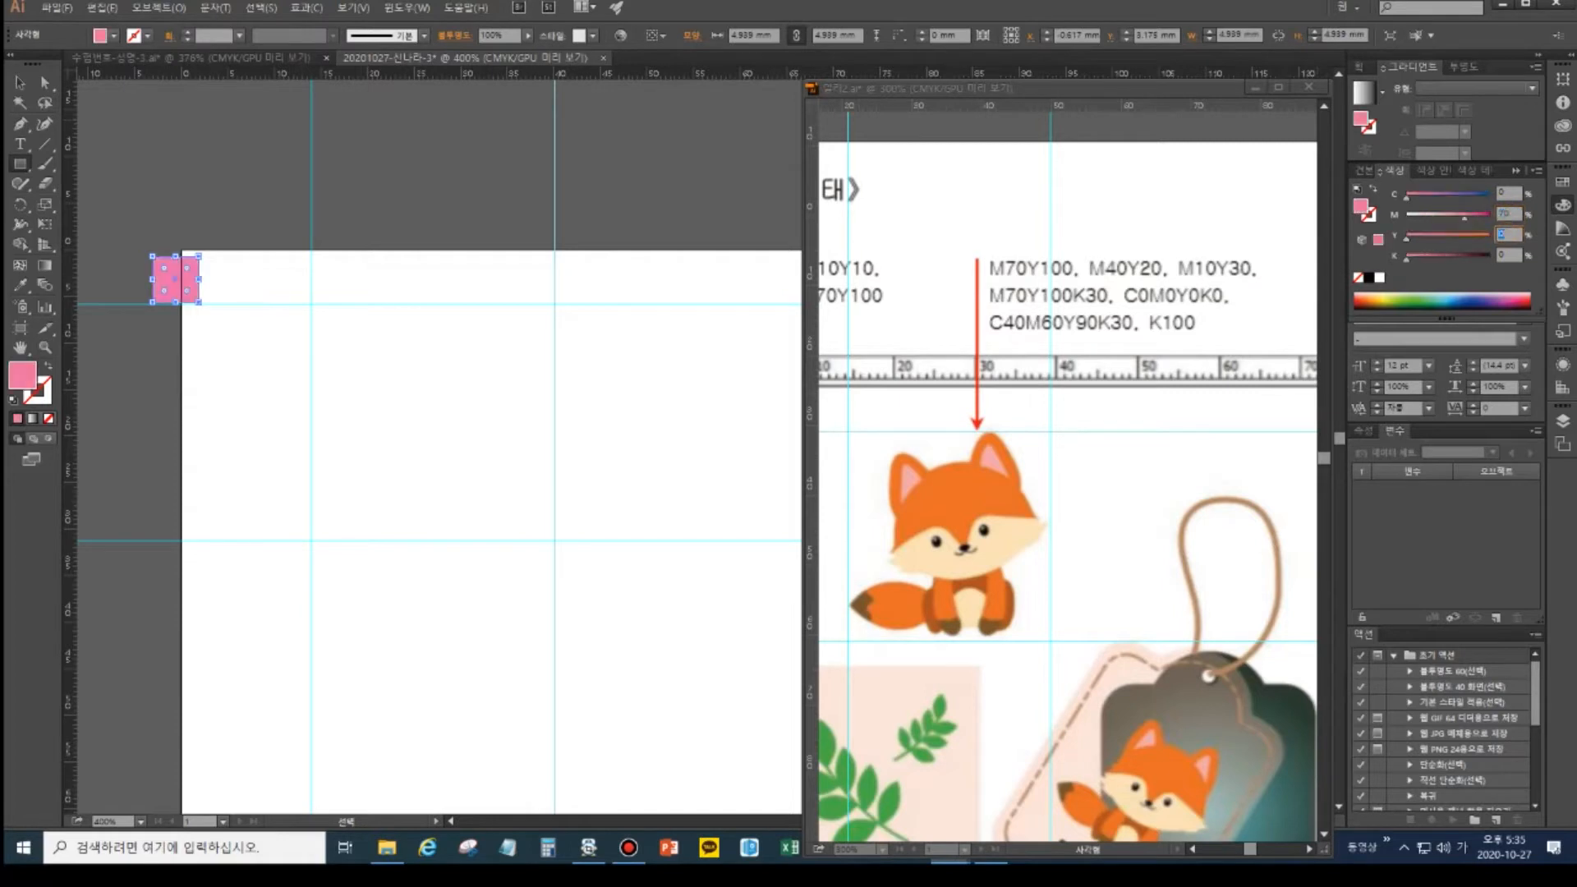
pyautogui.write('100')
pyautogui.press('Tab')
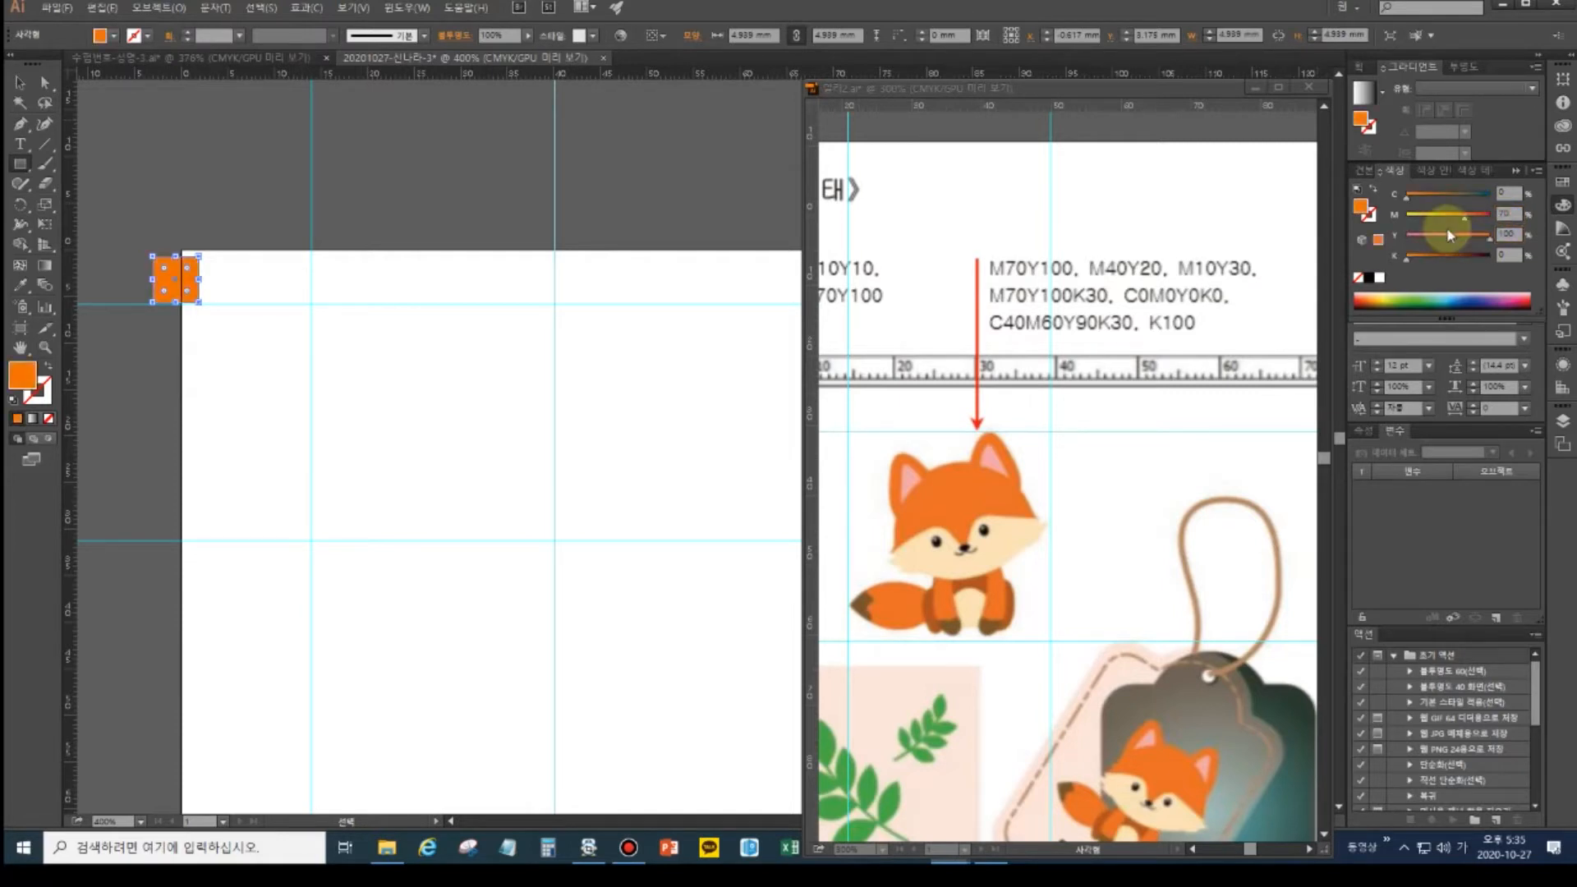
# - Duplicate the orange square down the left edge with an Alt-drag and repeated Ctrl+D
pyautogui.click(21, 83)
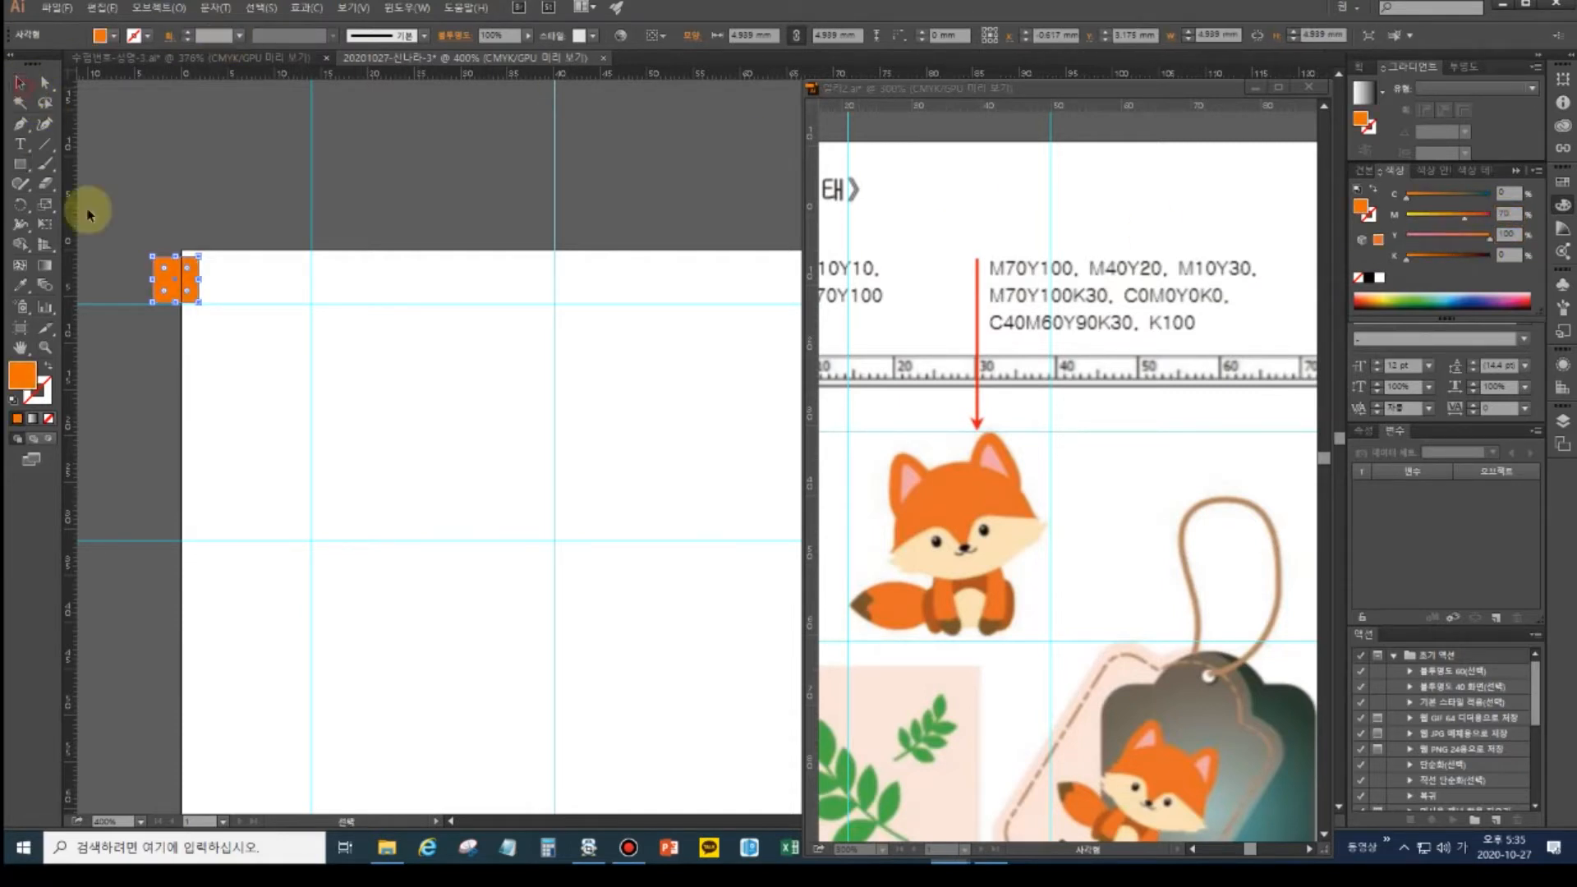
pyautogui.moveTo(175, 289); pyautogui.dragTo(177, 341)
pyautogui.hotkey('ctrl', 'd')
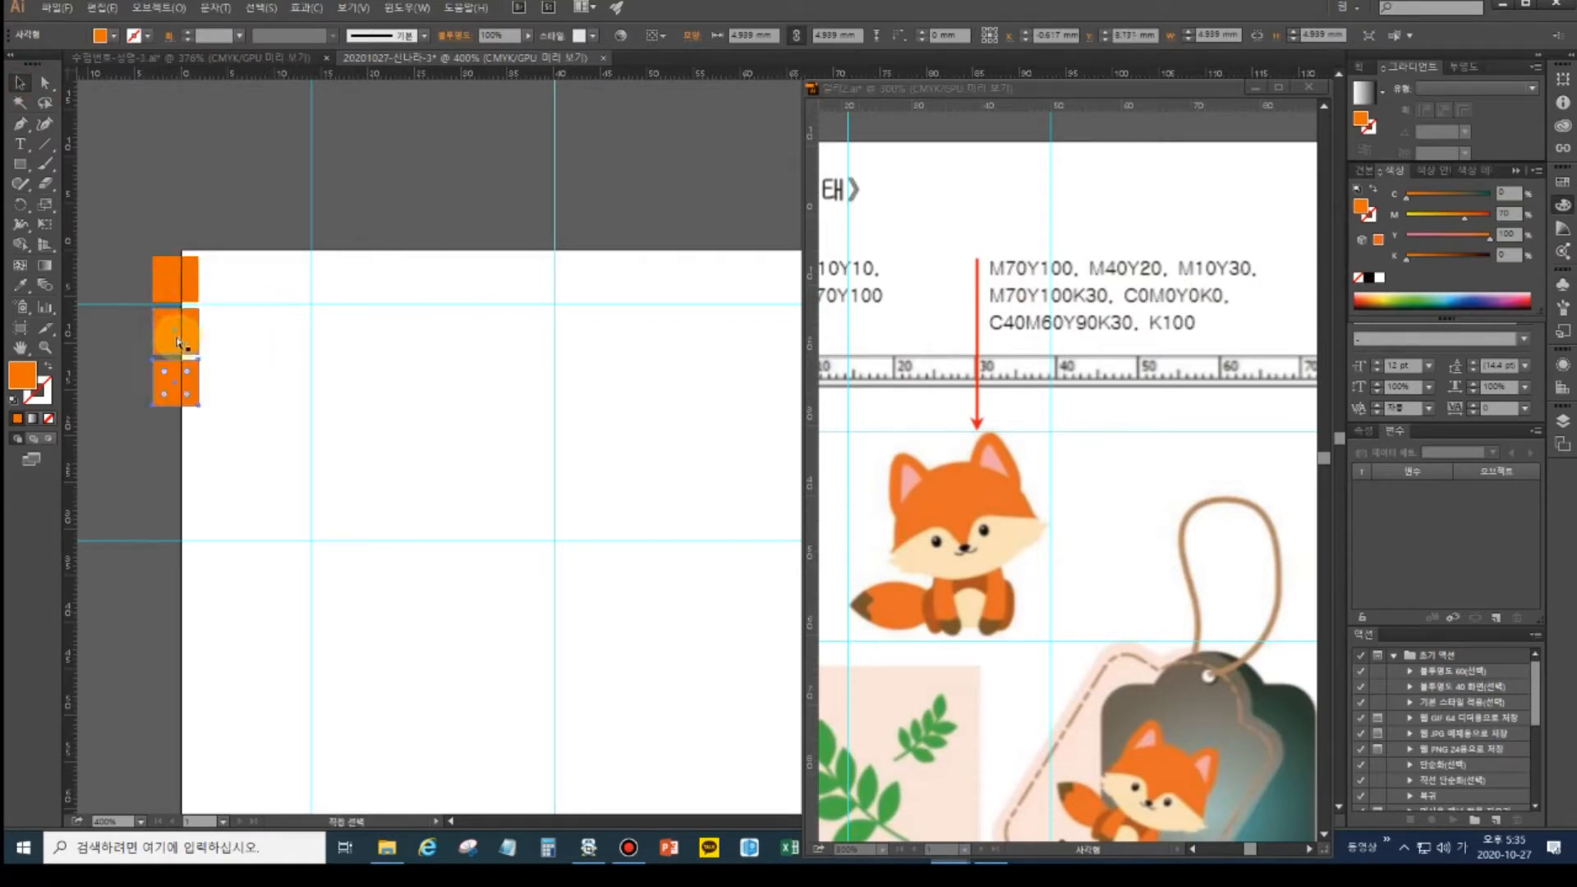
pyautogui.hotkey('ctrl', 'd')
pyautogui.hotkey('ctrl', 'd')
pyautogui.hotkey('ctrl', 'd')
pyautogui.hotkey('ctrl', 'd')
pyautogui.hotkey('ctrl', 'd')
# - Recolour the second square light pink with magenta 40 and yellow 20
pyautogui.click(177, 345)
pyautogui.click(1430, 218)
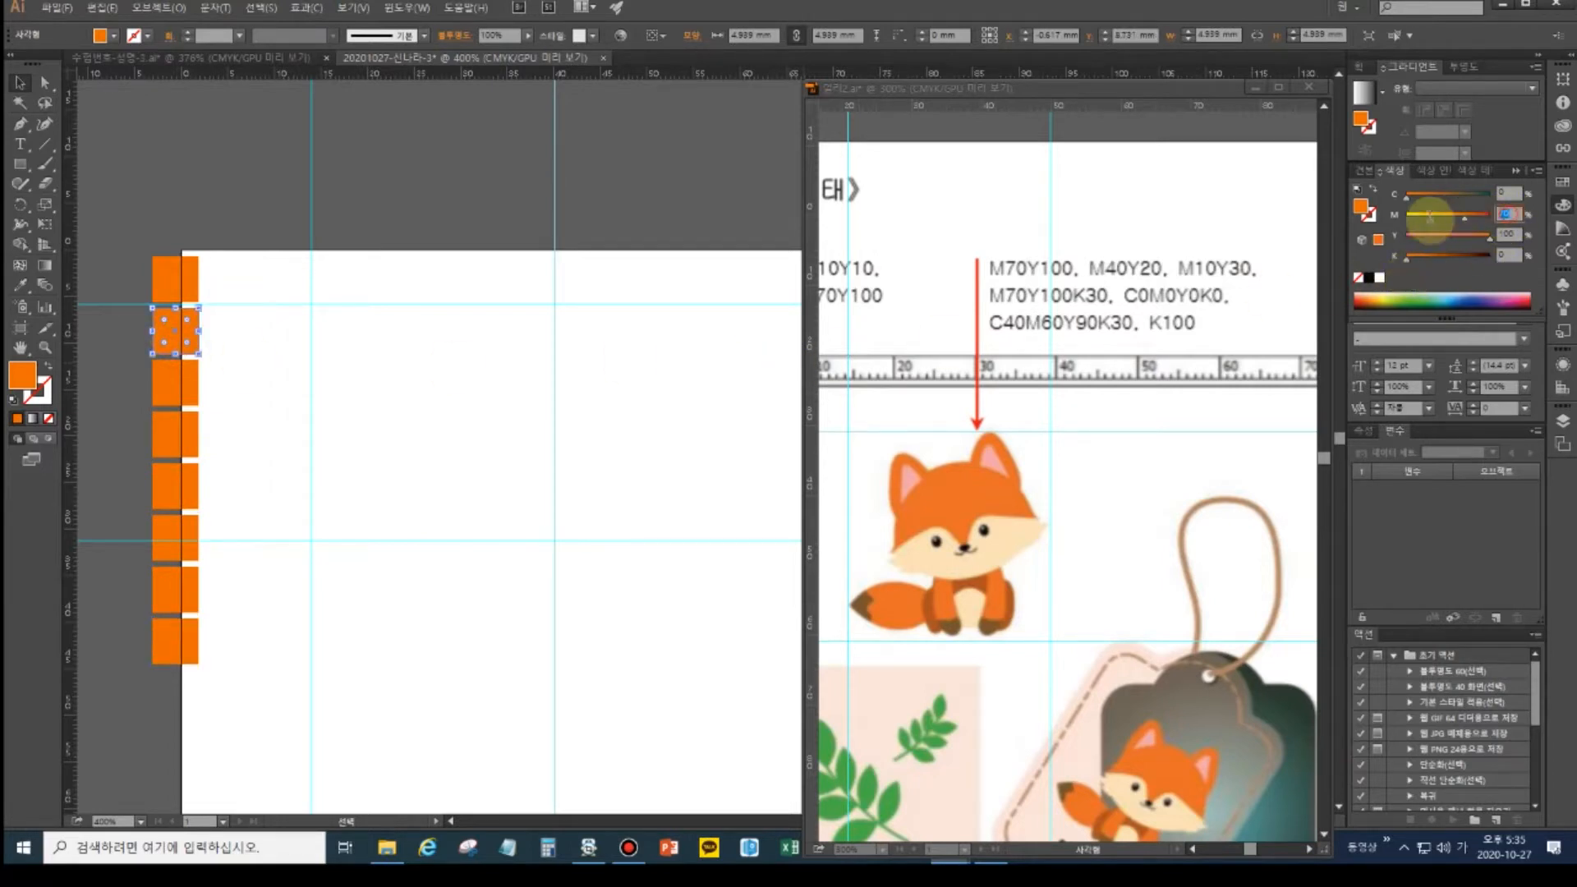
pyautogui.write('40')
pyautogui.press('Tab')
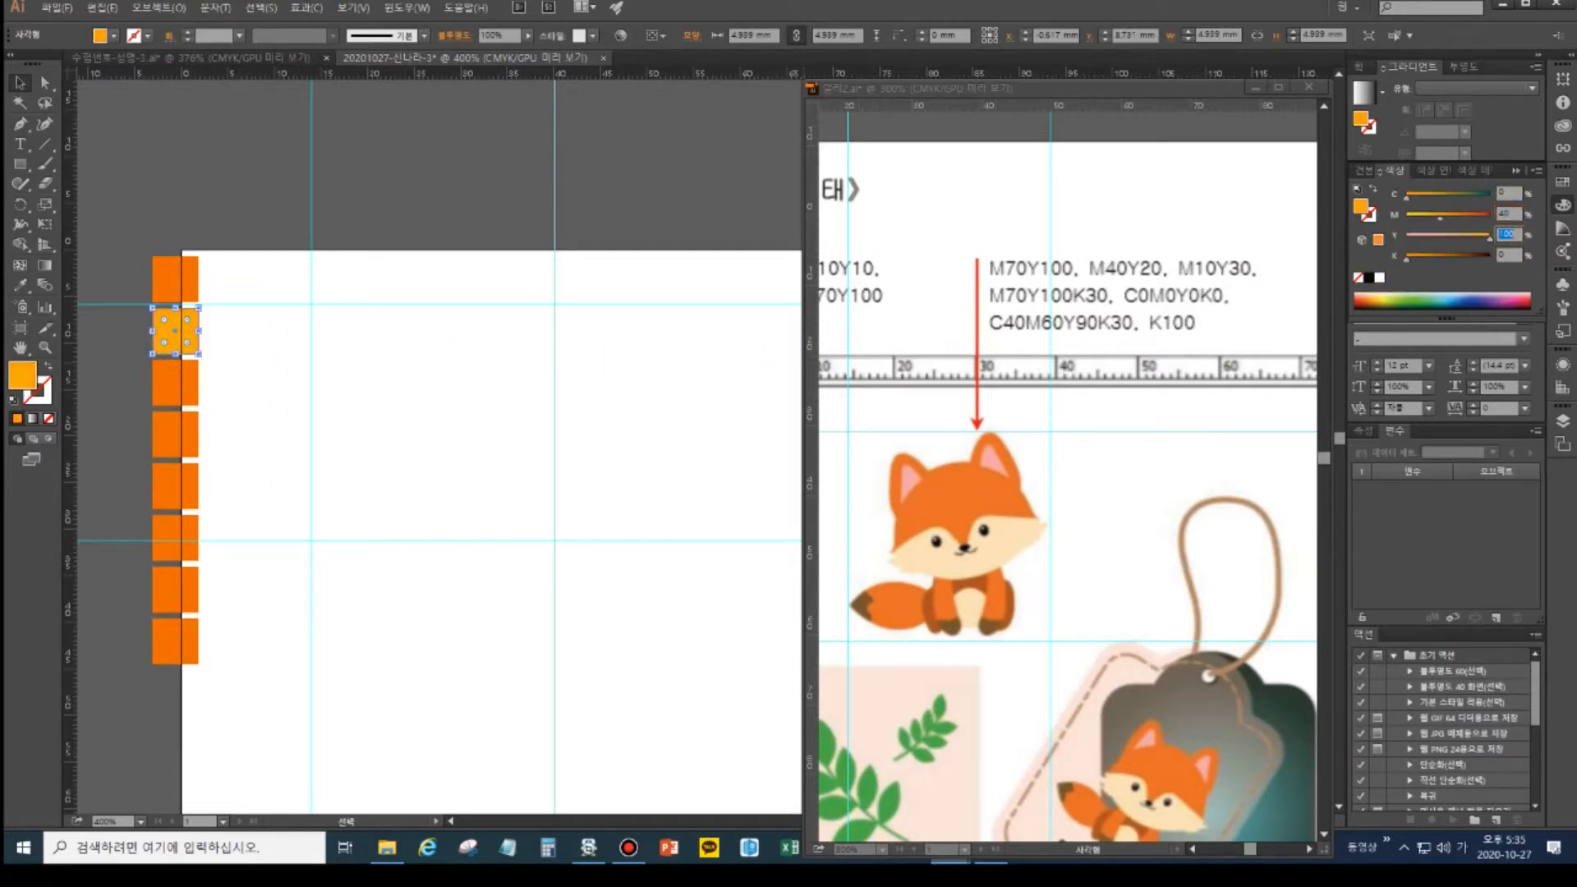
pyautogui.write('20')
pyautogui.press('Return')
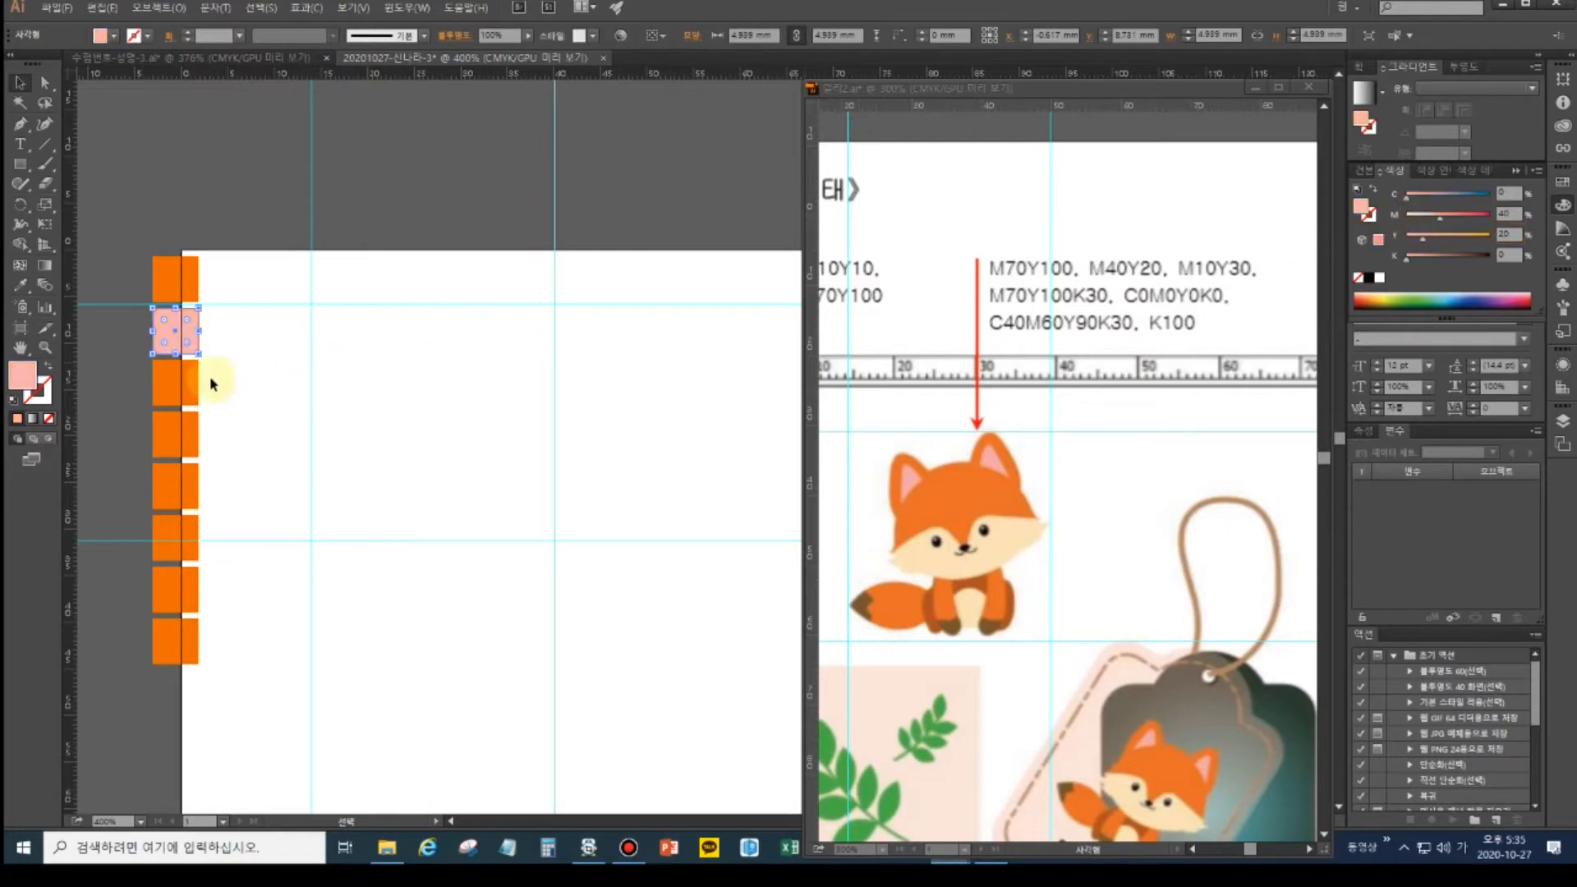
# - Recolour the third square cream with magenta 10 and yellow 30
pyautogui.click(188, 376)
pyautogui.click(1508, 213)
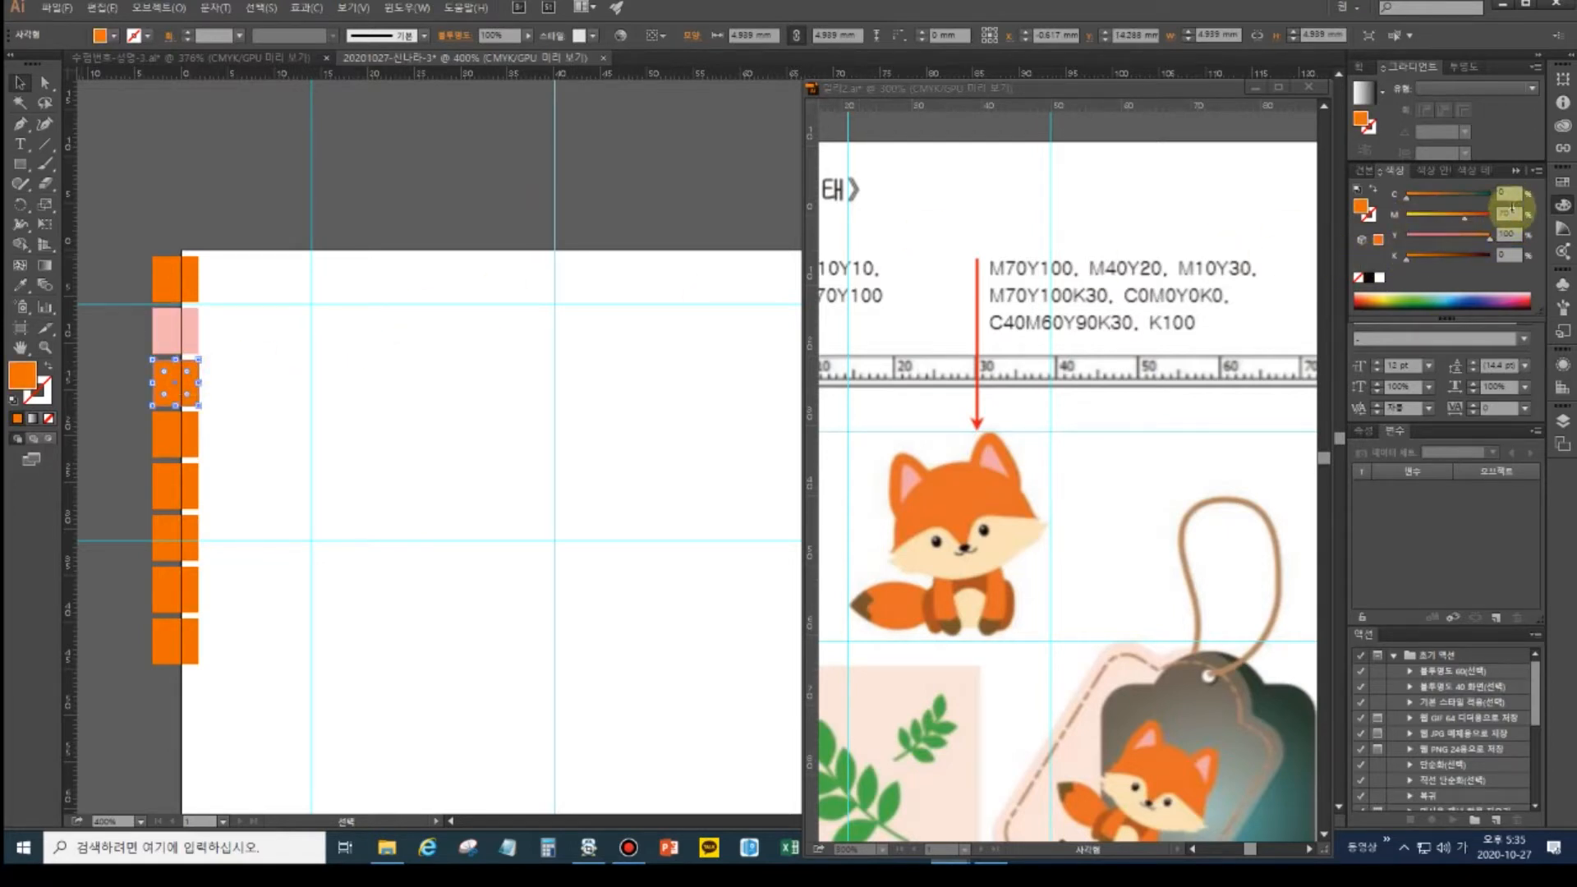
pyautogui.write('10')
pyautogui.press('Tab')
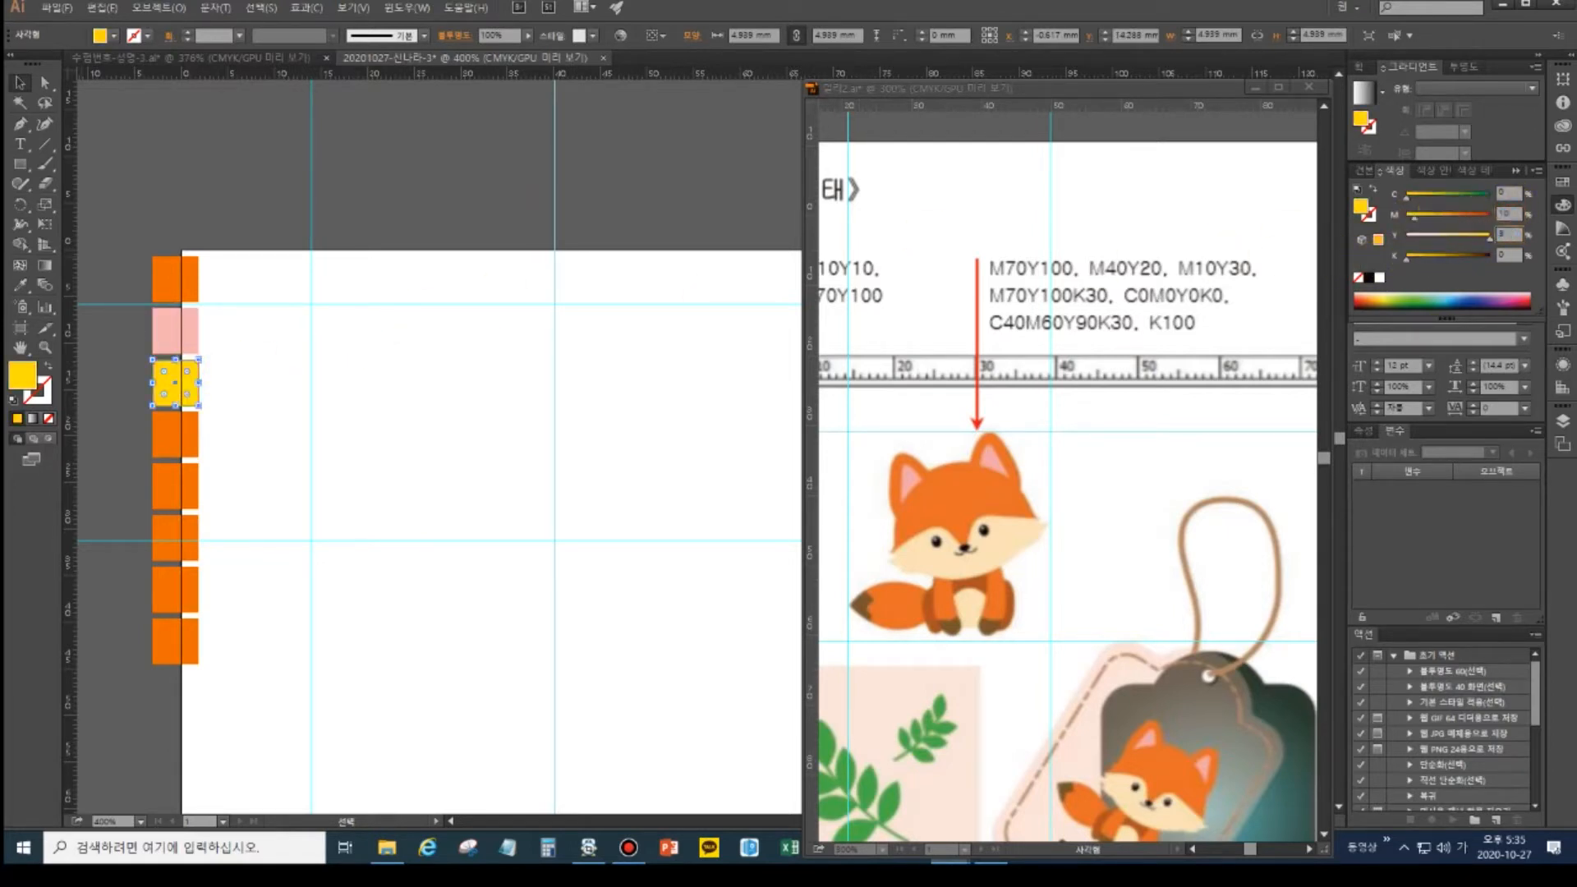
pyautogui.write('30')
pyautogui.press('Return')
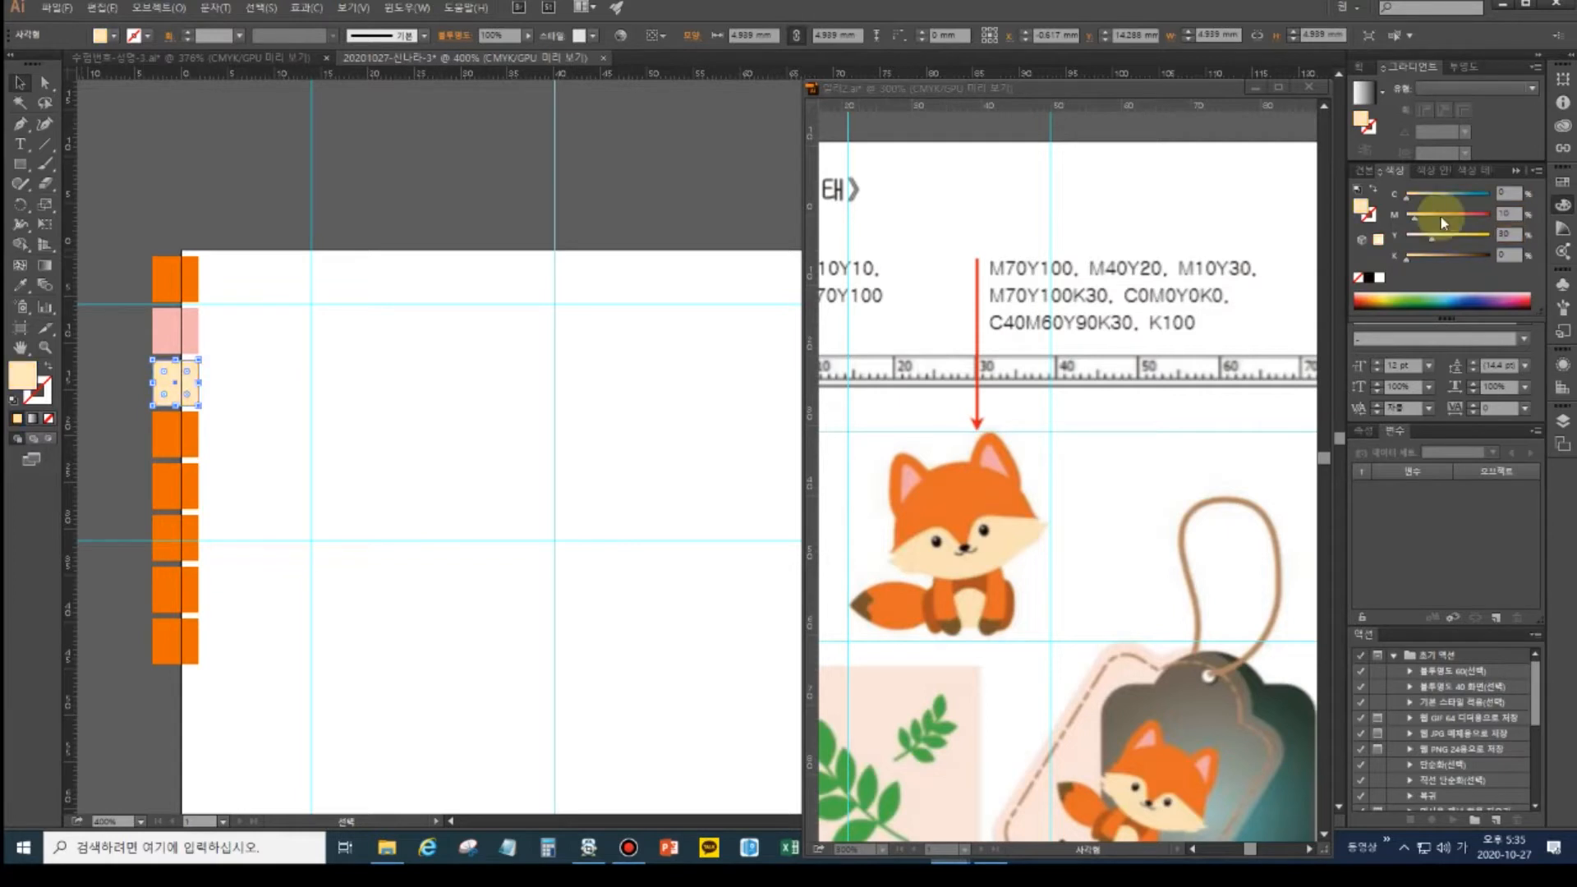
# - Darken the fourth square to dark orange by setting black to 30
pyautogui.click(177, 435)
pyautogui.moveTo(1515, 213); pyautogui.dragTo(1468, 215)
pyautogui.press('Tab')
pyautogui.write('30')
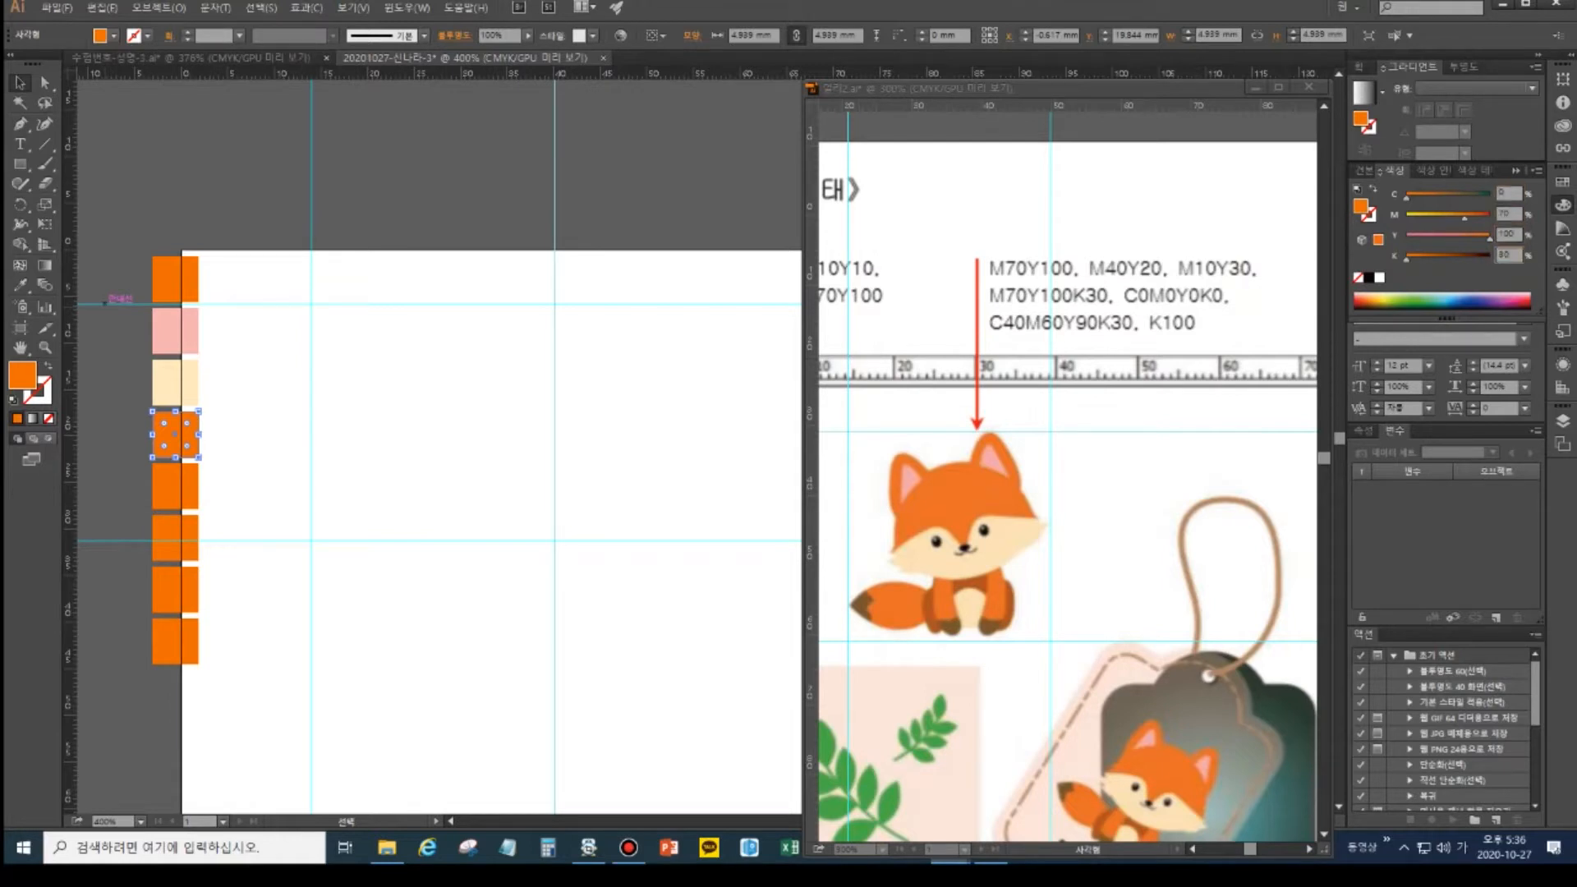
pyautogui.press('Return')
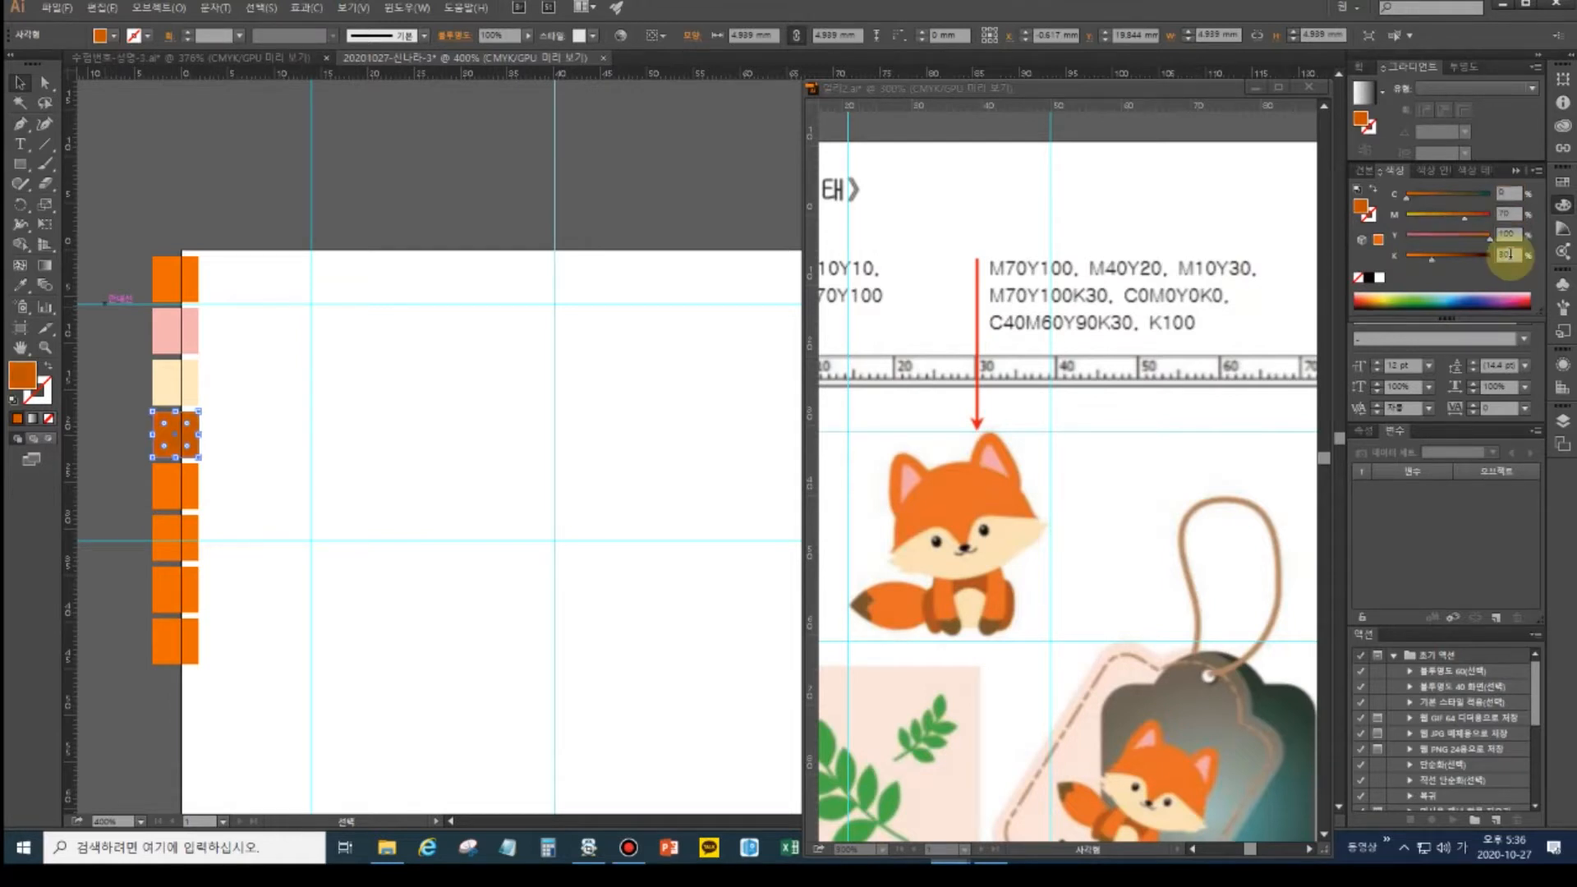
# - Turn the fifth square white by setting magenta and yellow to 0
pyautogui.click(176, 485)
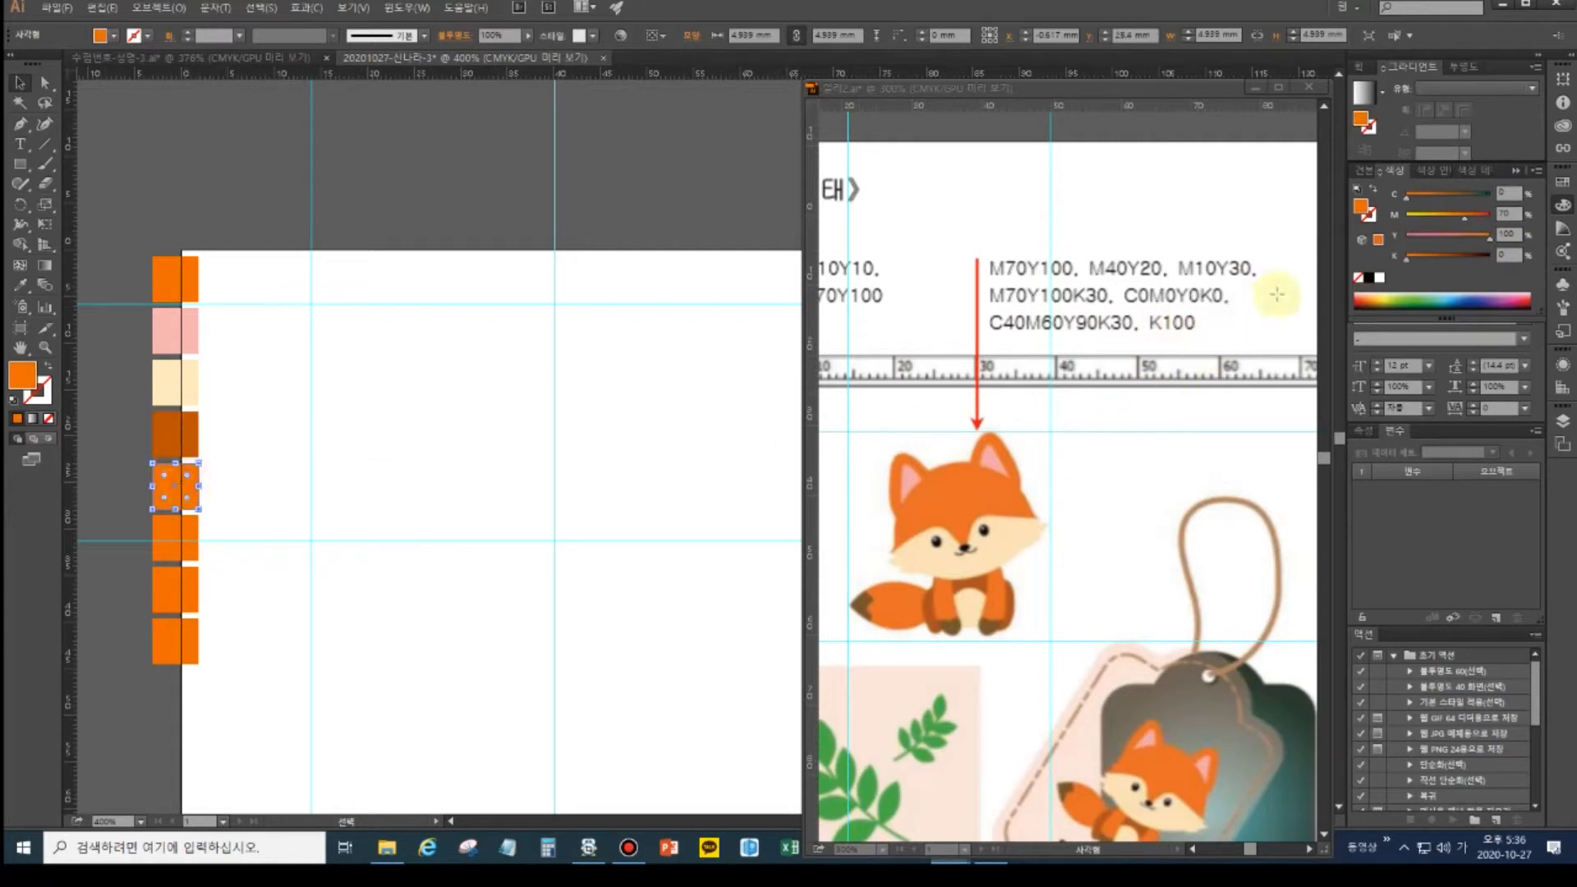
pyautogui.press('Tab')
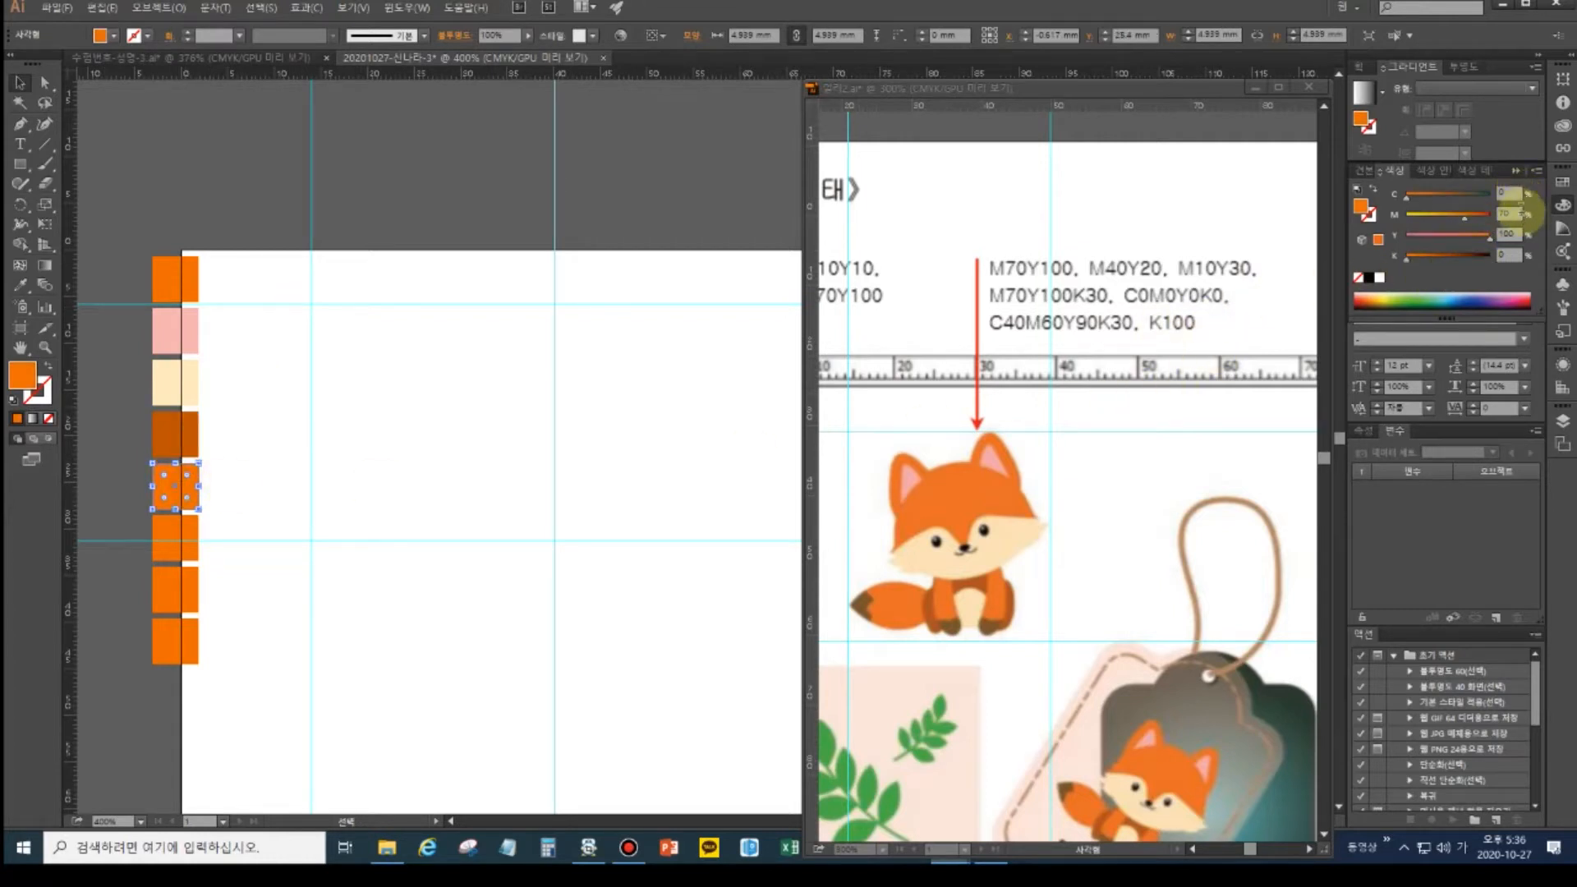
pyautogui.write('0')
pyautogui.press('Tab')
pyautogui.write('0')
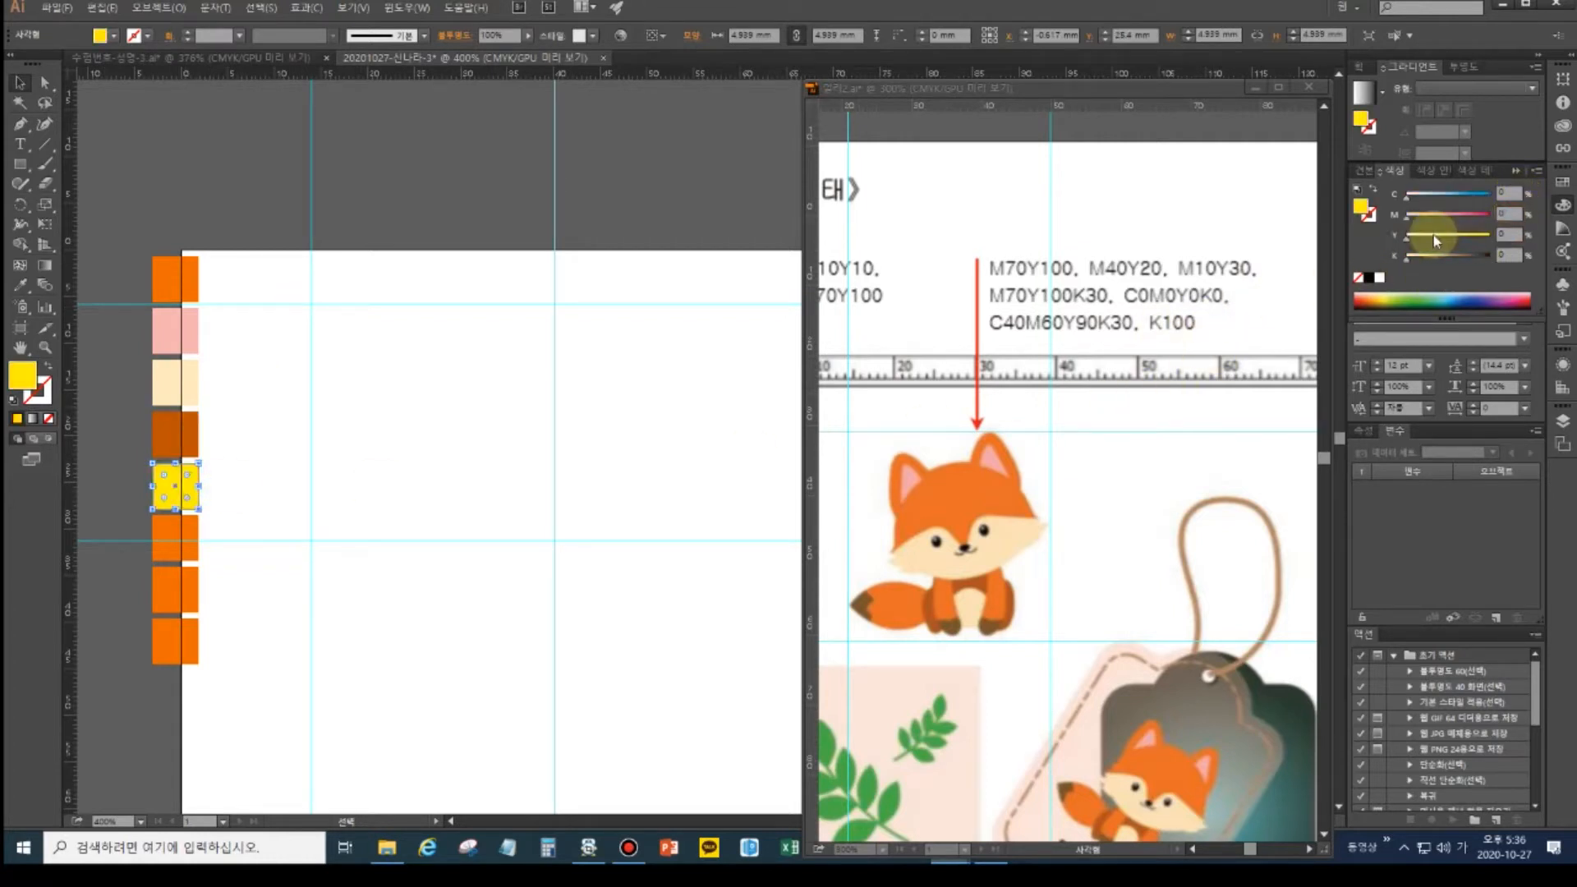
pyautogui.press('Return')
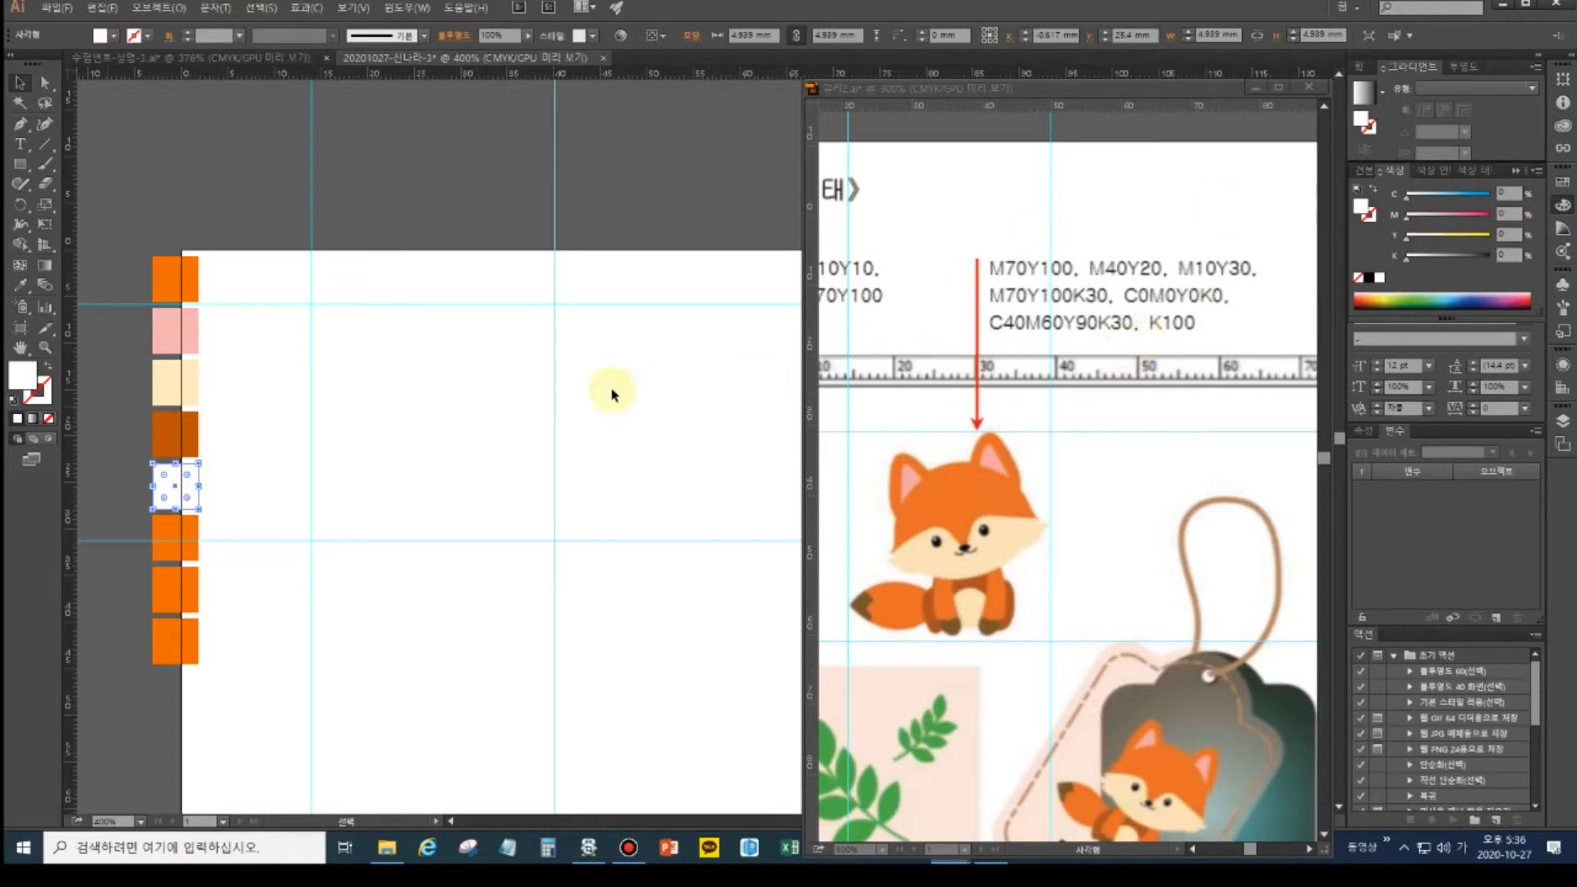
# - Make the sixth square brown with cyan 40 and black 30
pyautogui.click(182, 543)
pyautogui.click(1507, 193)
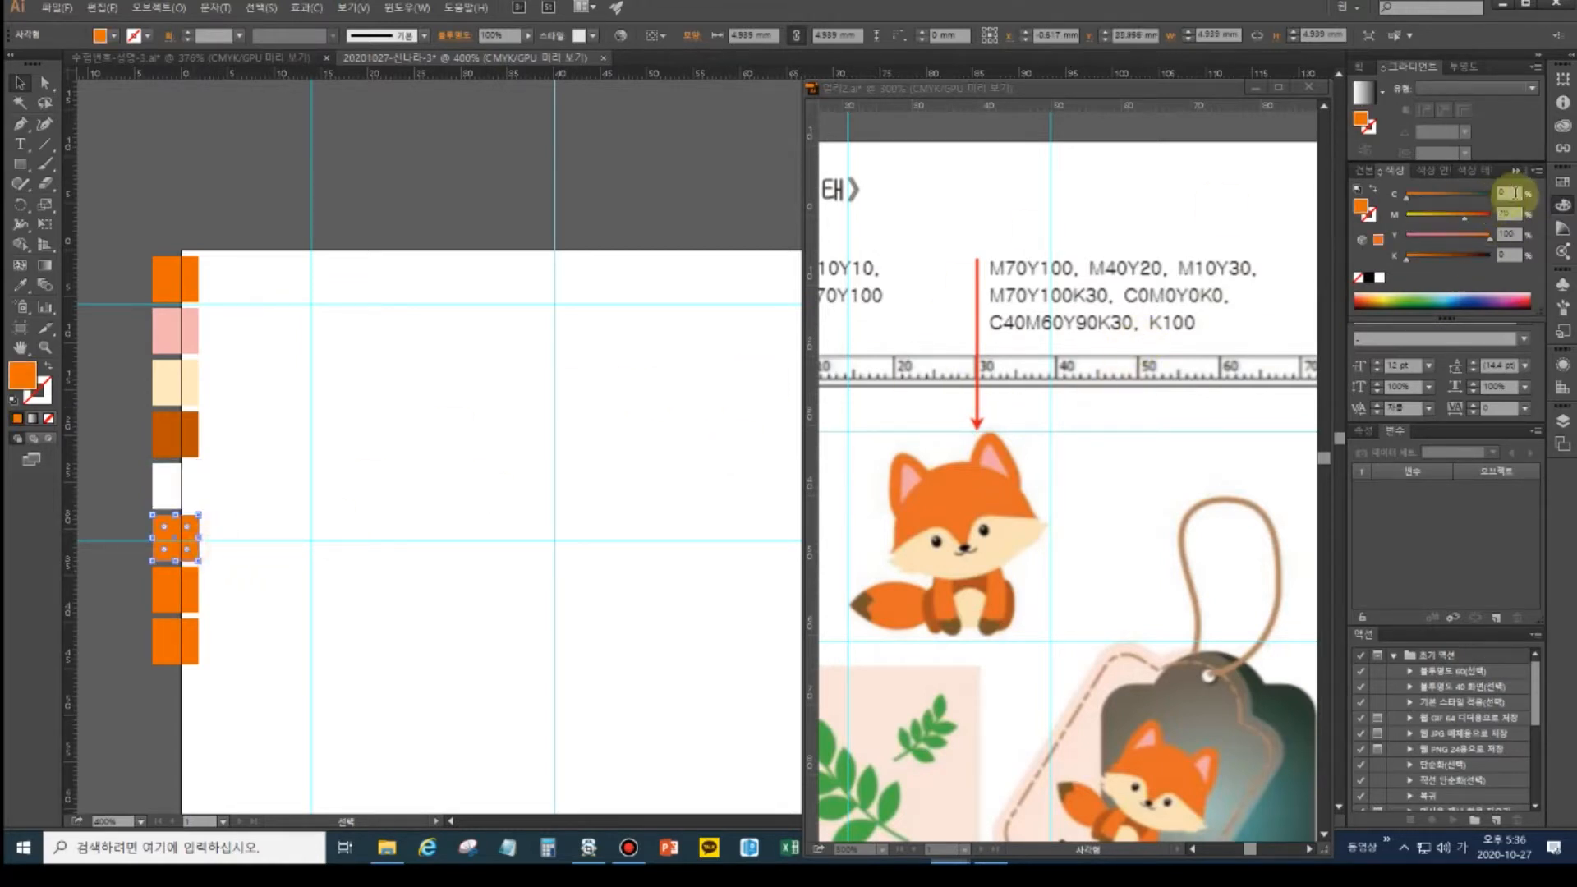
pyautogui.write('40')
pyautogui.press('Tab')
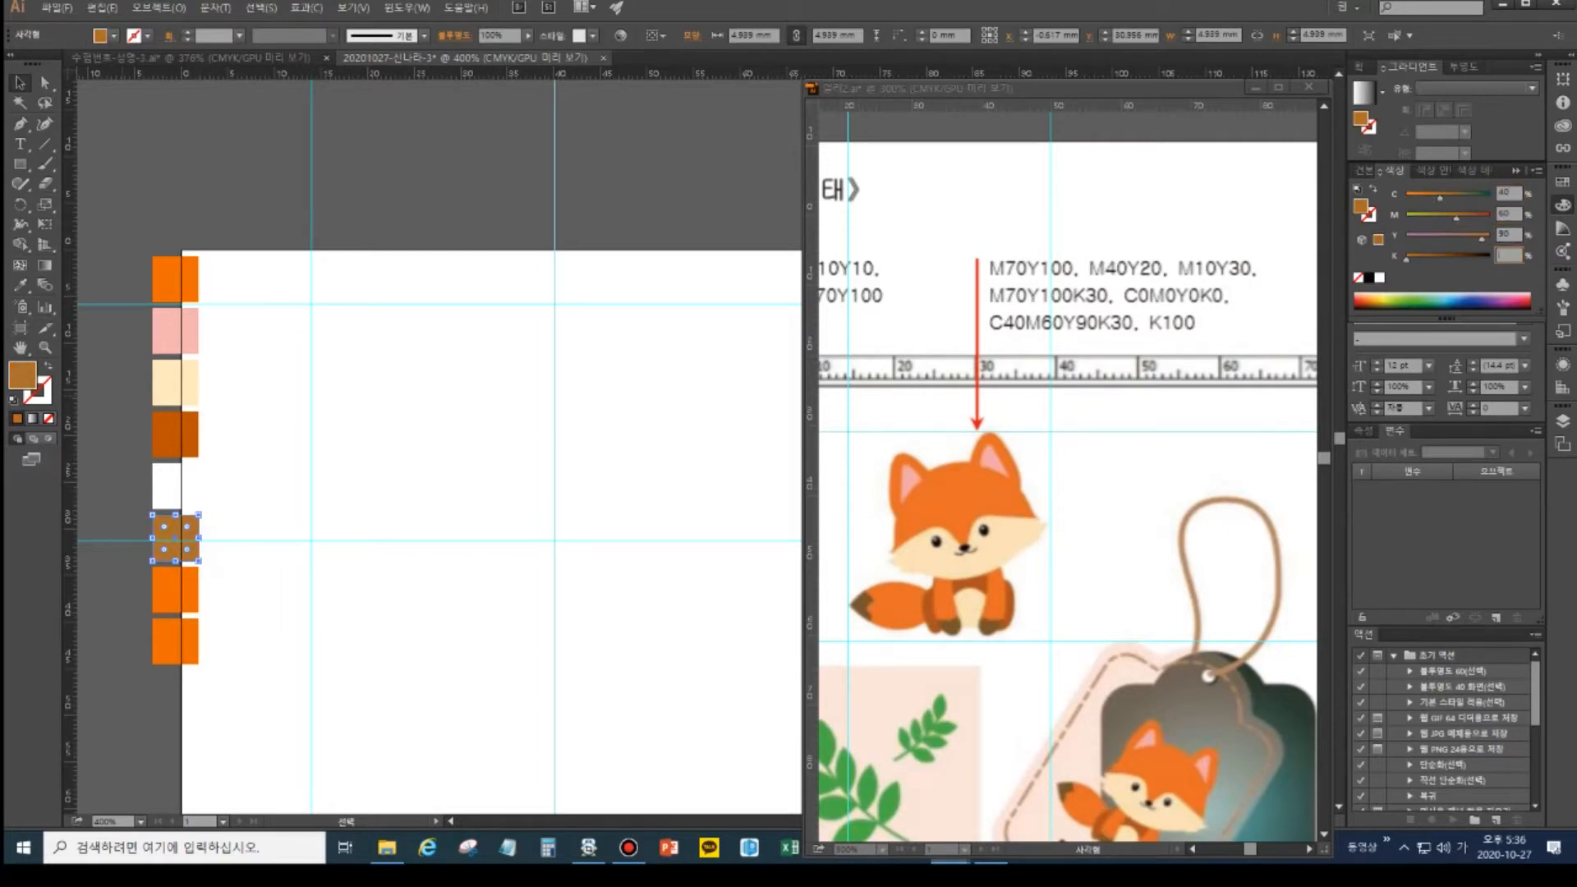
pyautogui.press('Return')
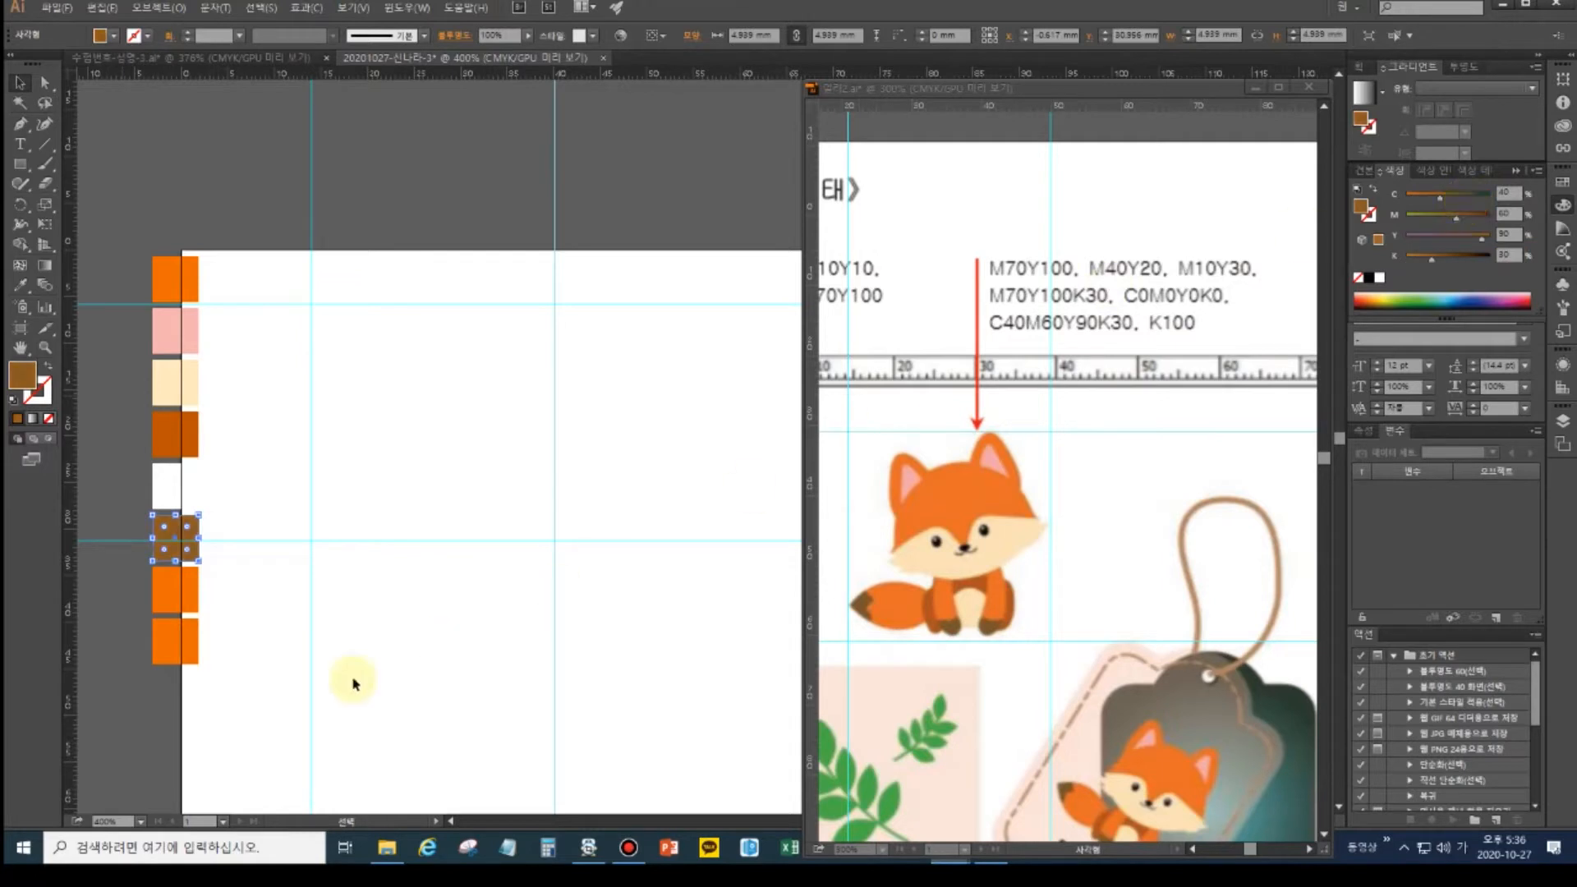
# - Make the seventh square black: magenta 0, yellow 0, black 100
pyautogui.click(184, 590)
pyautogui.moveTo(1517, 215); pyautogui.dragTo(1468, 213)
pyautogui.write('0')
pyautogui.press('Tab')
pyautogui.write('0')
pyautogui.press('Tab')
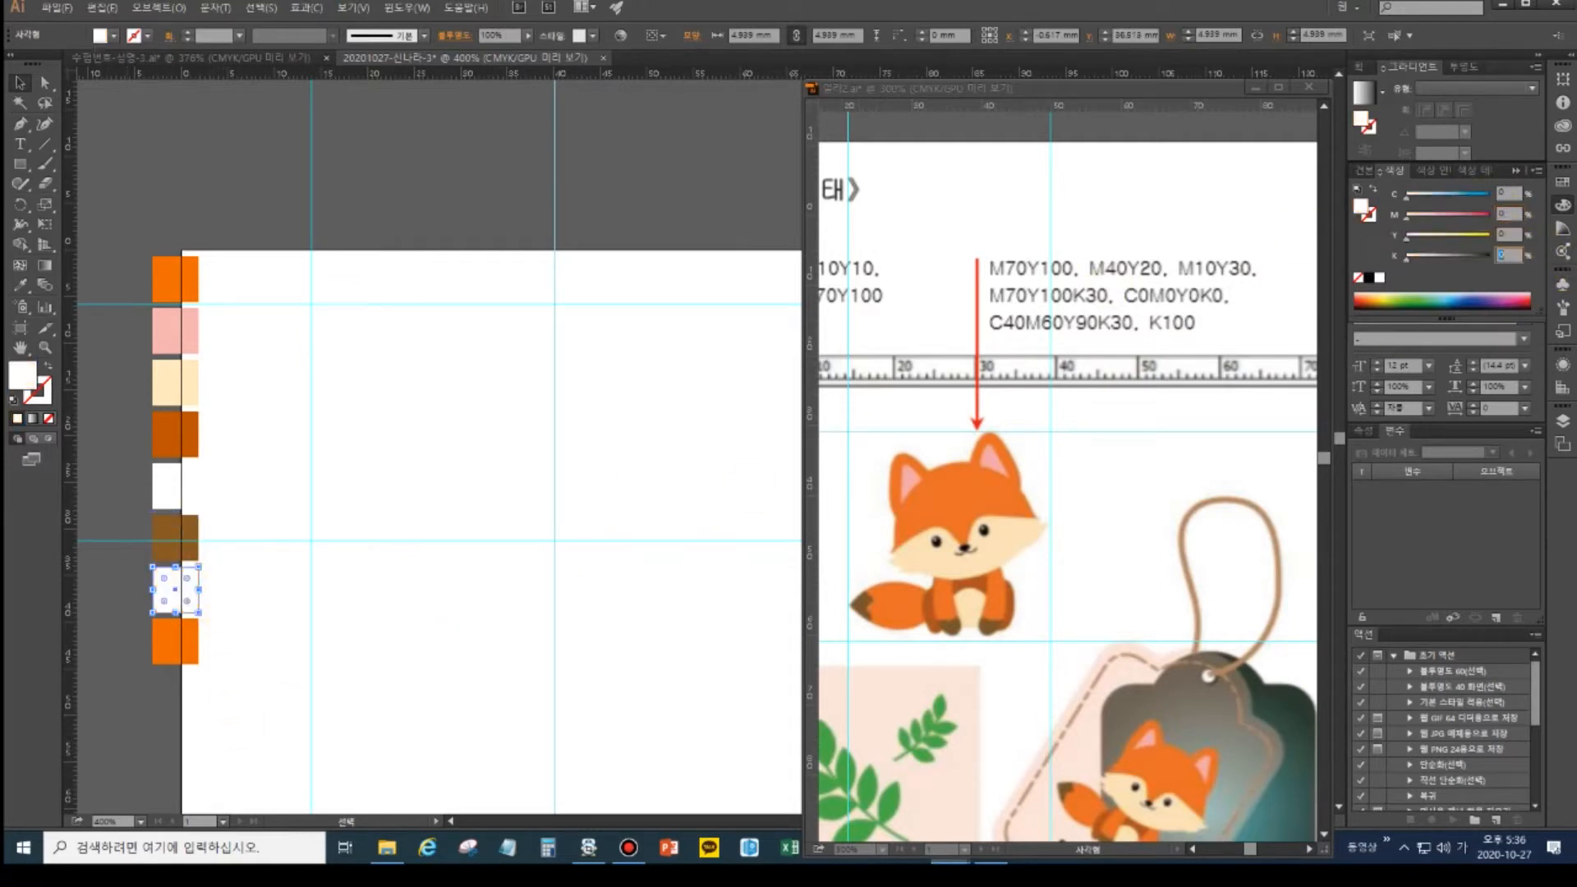
pyautogui.write('100')
pyautogui.press('Return')
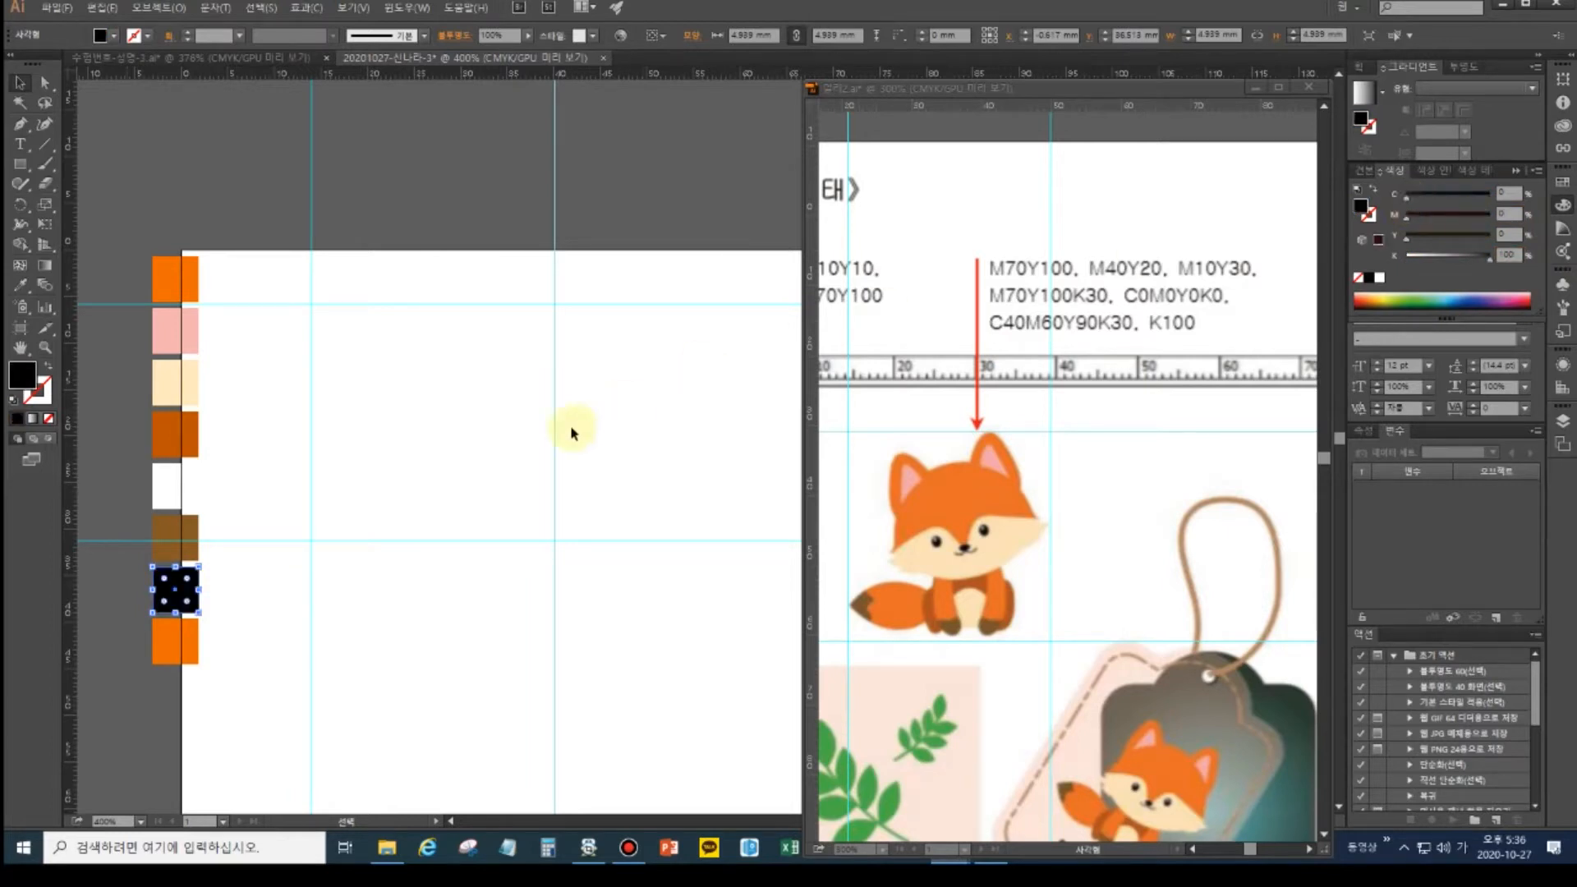
# - Delete the leftover orange square at the bottom of the column
pyautogui.click(175, 490)
pyautogui.moveTo(176, 490); pyautogui.dragTo(184, 649)
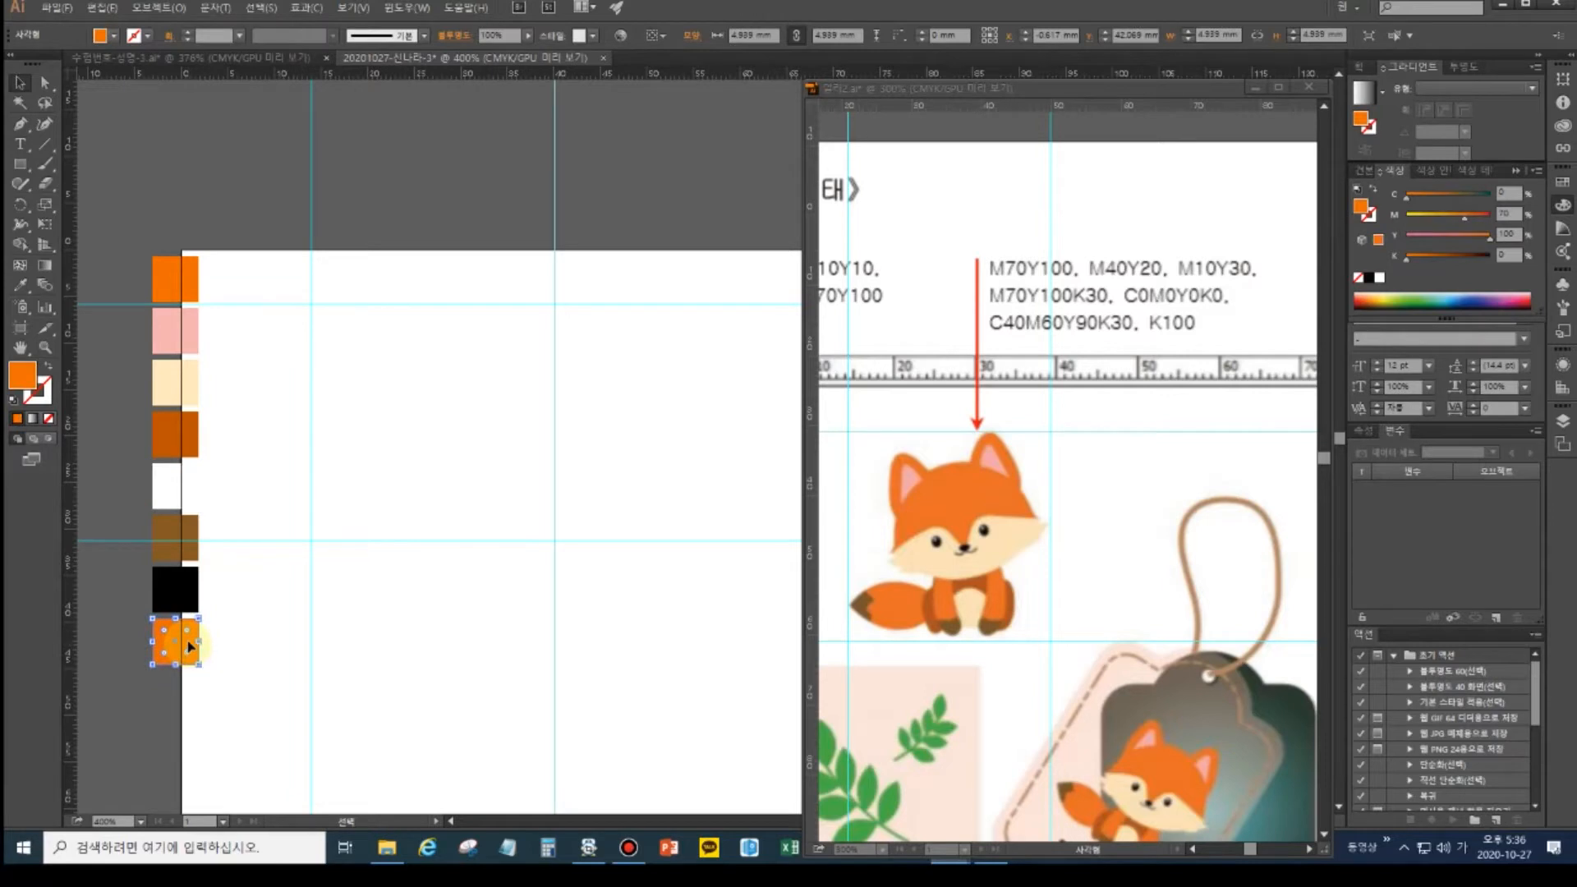
pyautogui.press('Delete')
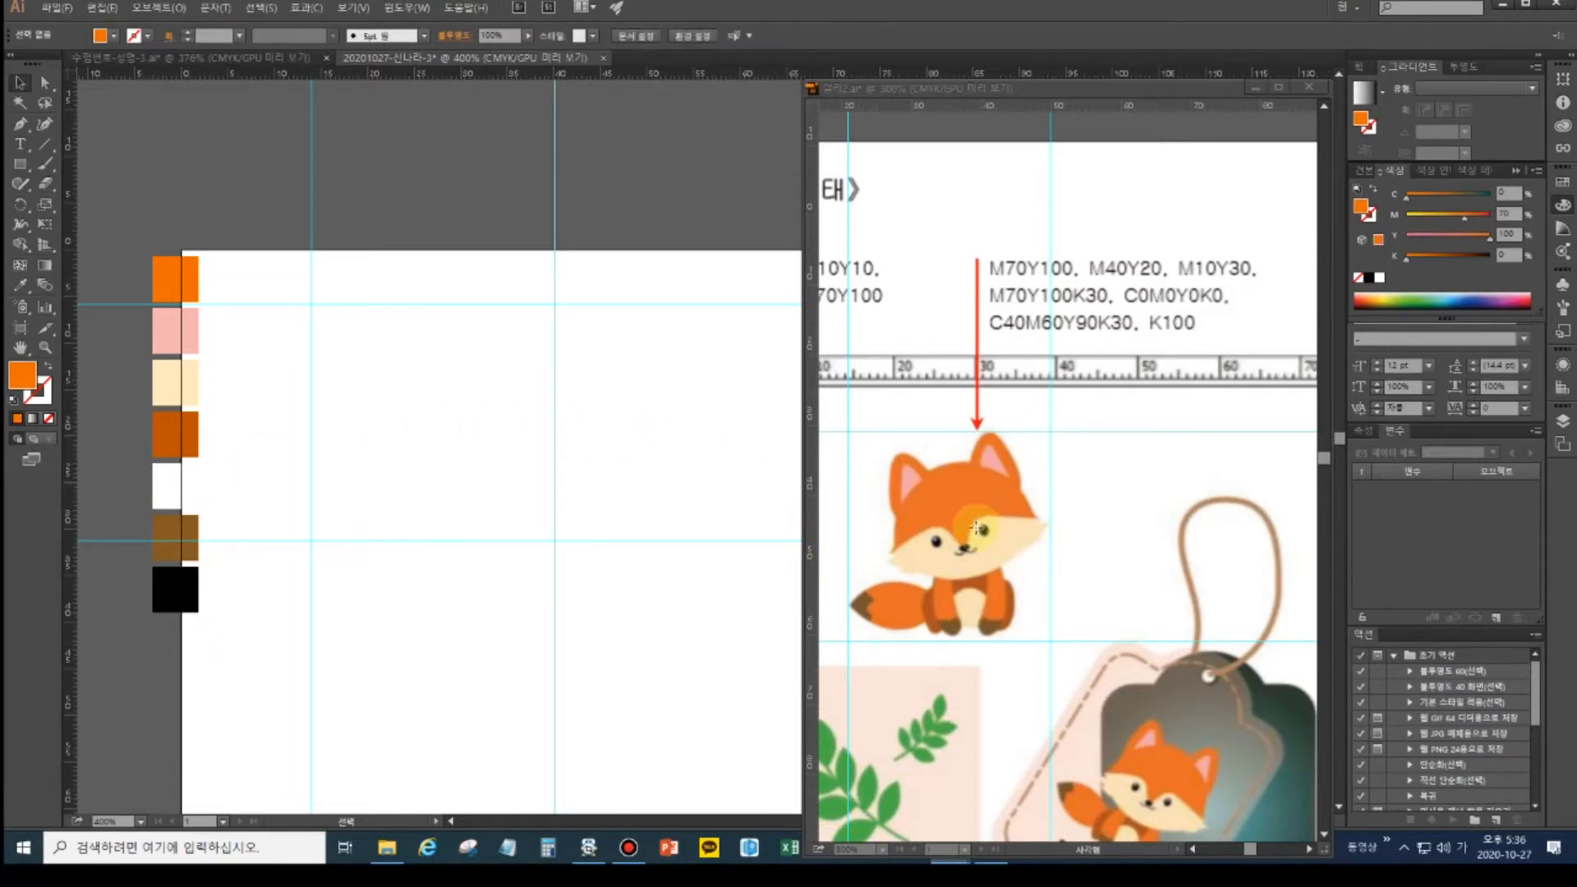
# - Draw an orange circle near the artboard's upper left with the Ellipse Tool
pyautogui.click(23, 167)
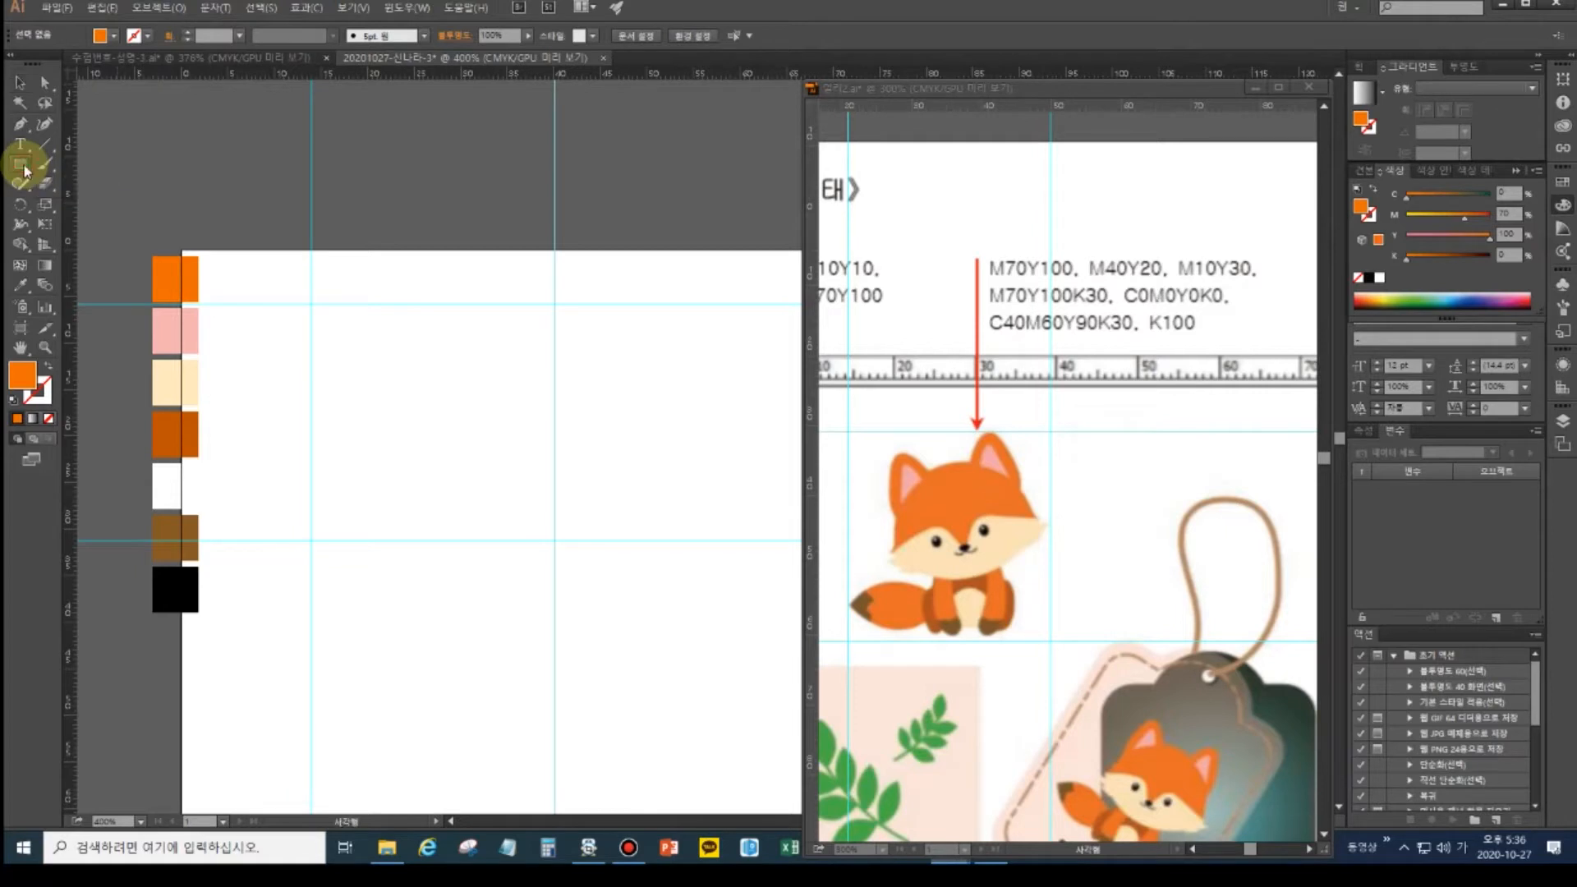
pyautogui.moveTo(25, 170); pyautogui.dragTo(75, 191)
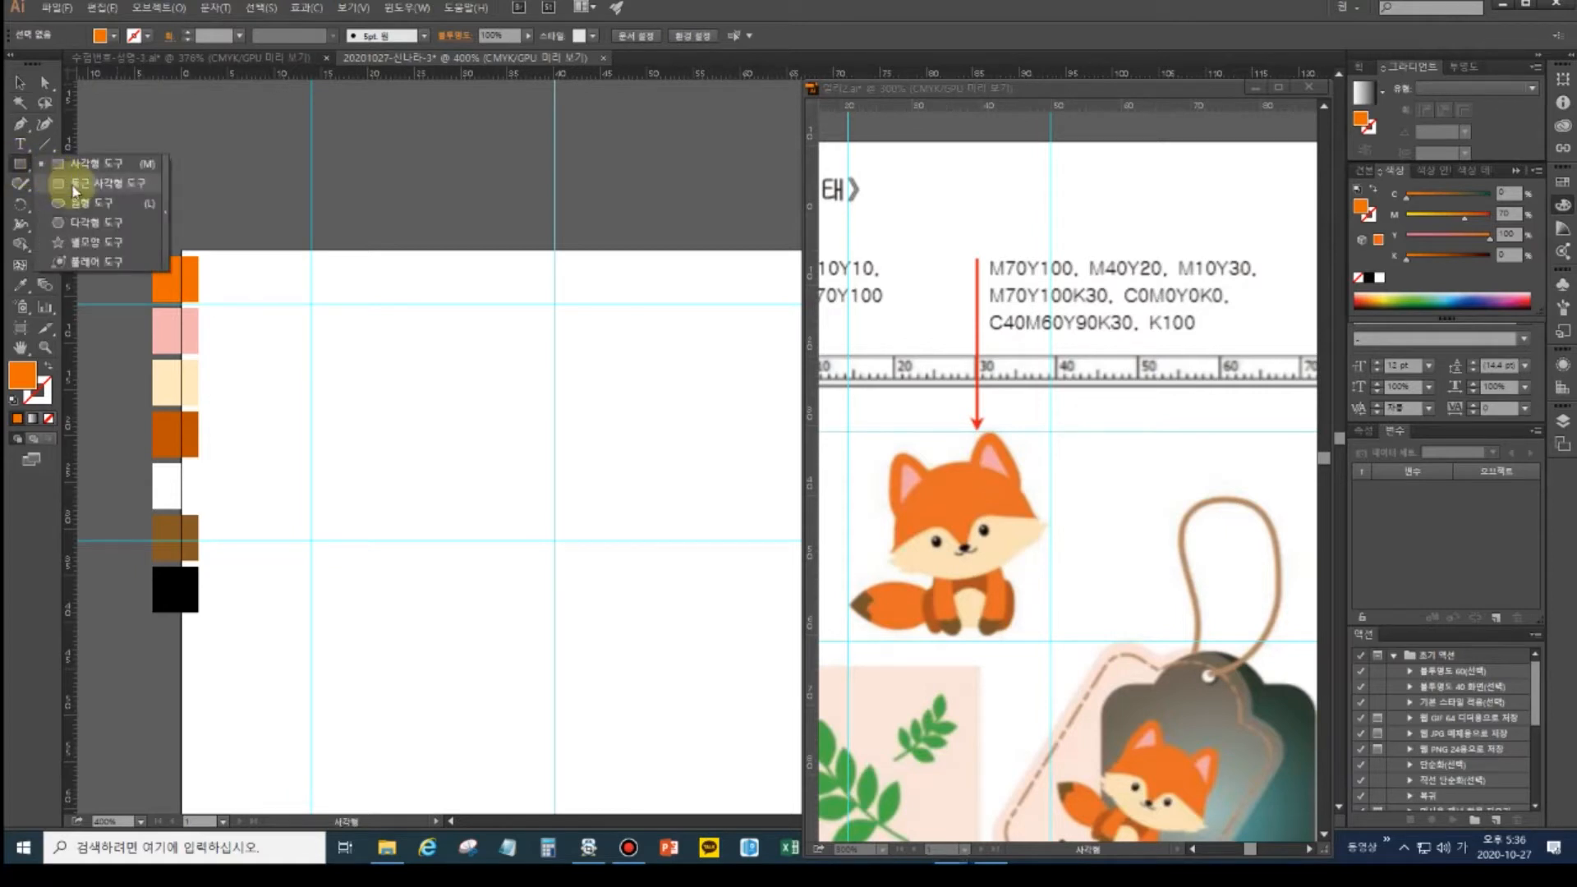
pyautogui.click(79, 211)
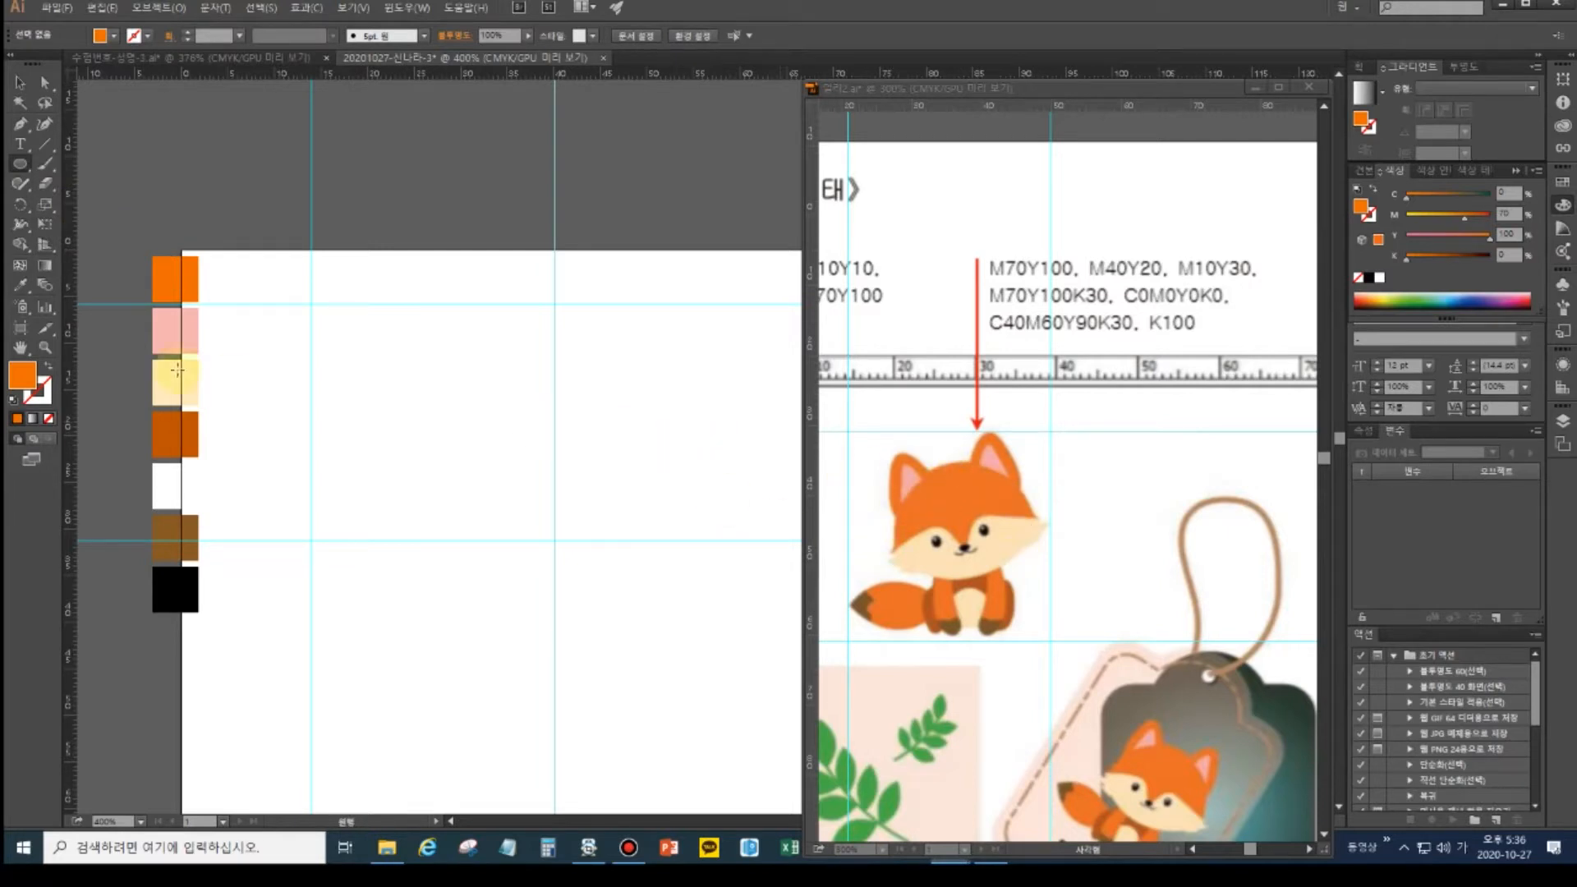
pyautogui.moveTo(382, 332); pyautogui.dragTo(491, 440)
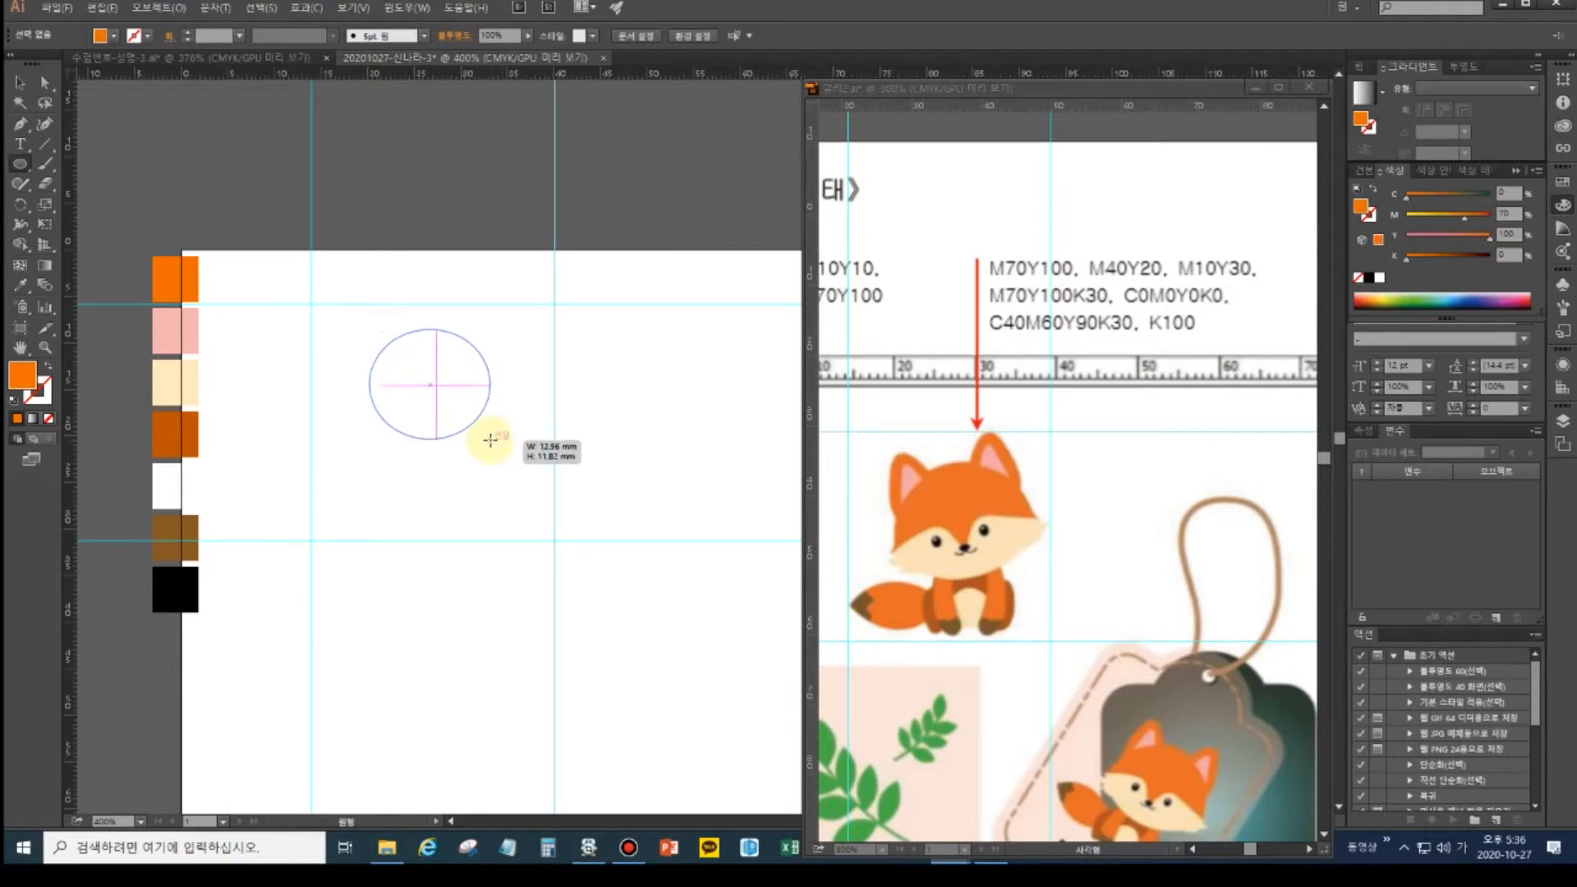
pyautogui.moveTo(490, 440)
pyautogui.mouseDown()
pyautogui.moveTo(514, 447)
pyautogui.moveTo(491, 445)
pyautogui.moveTo(518, 473)
pyautogui.mouseUp()
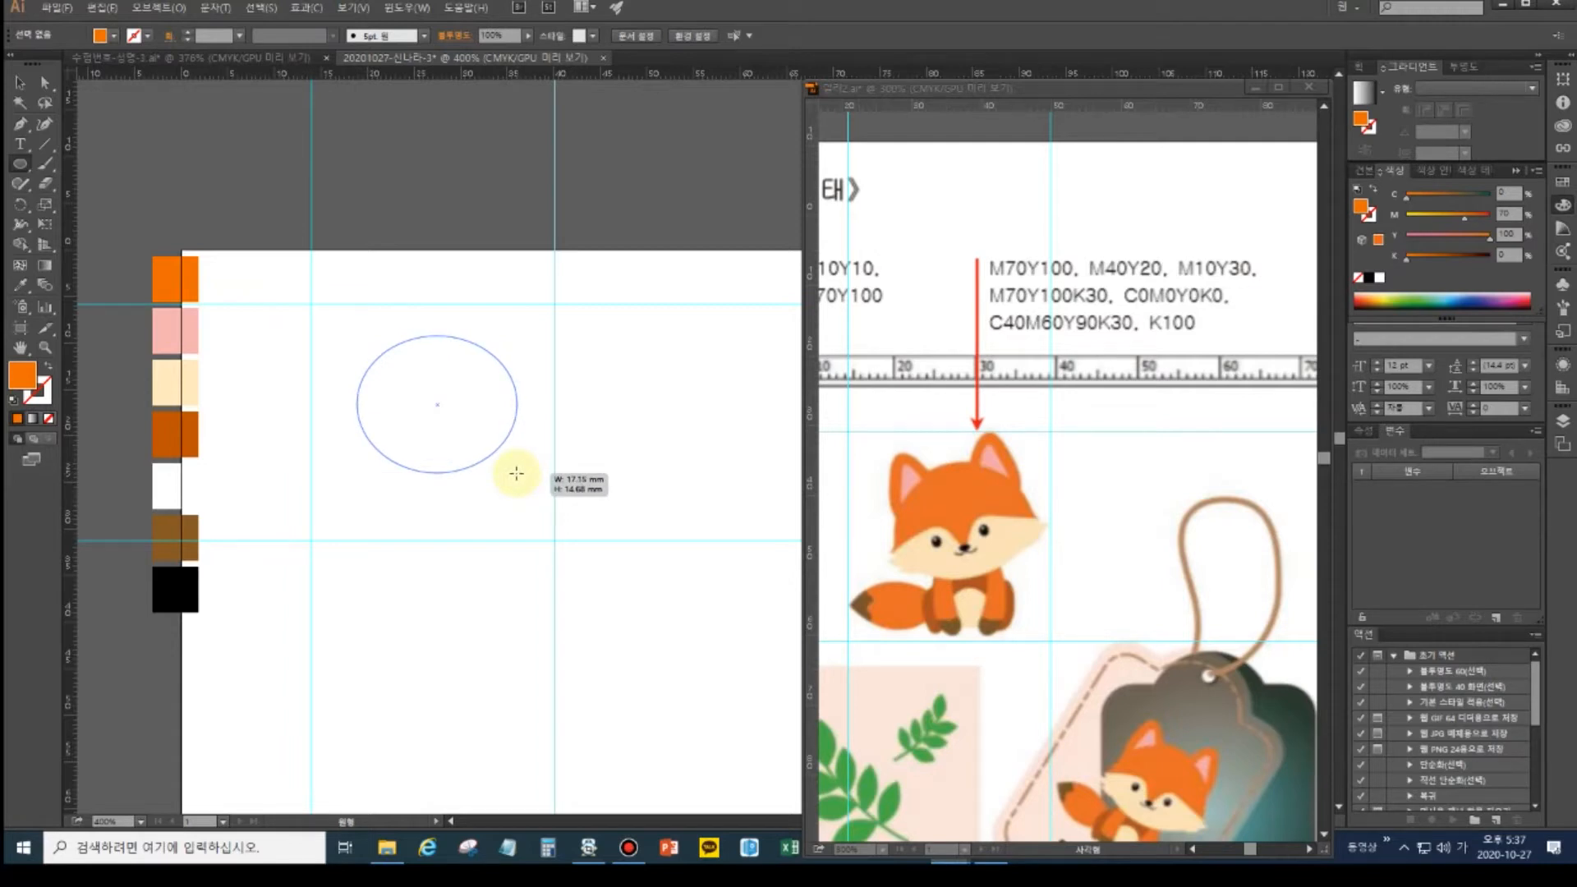
pyautogui.moveTo(516, 473); pyautogui.dragTo(500, 468)
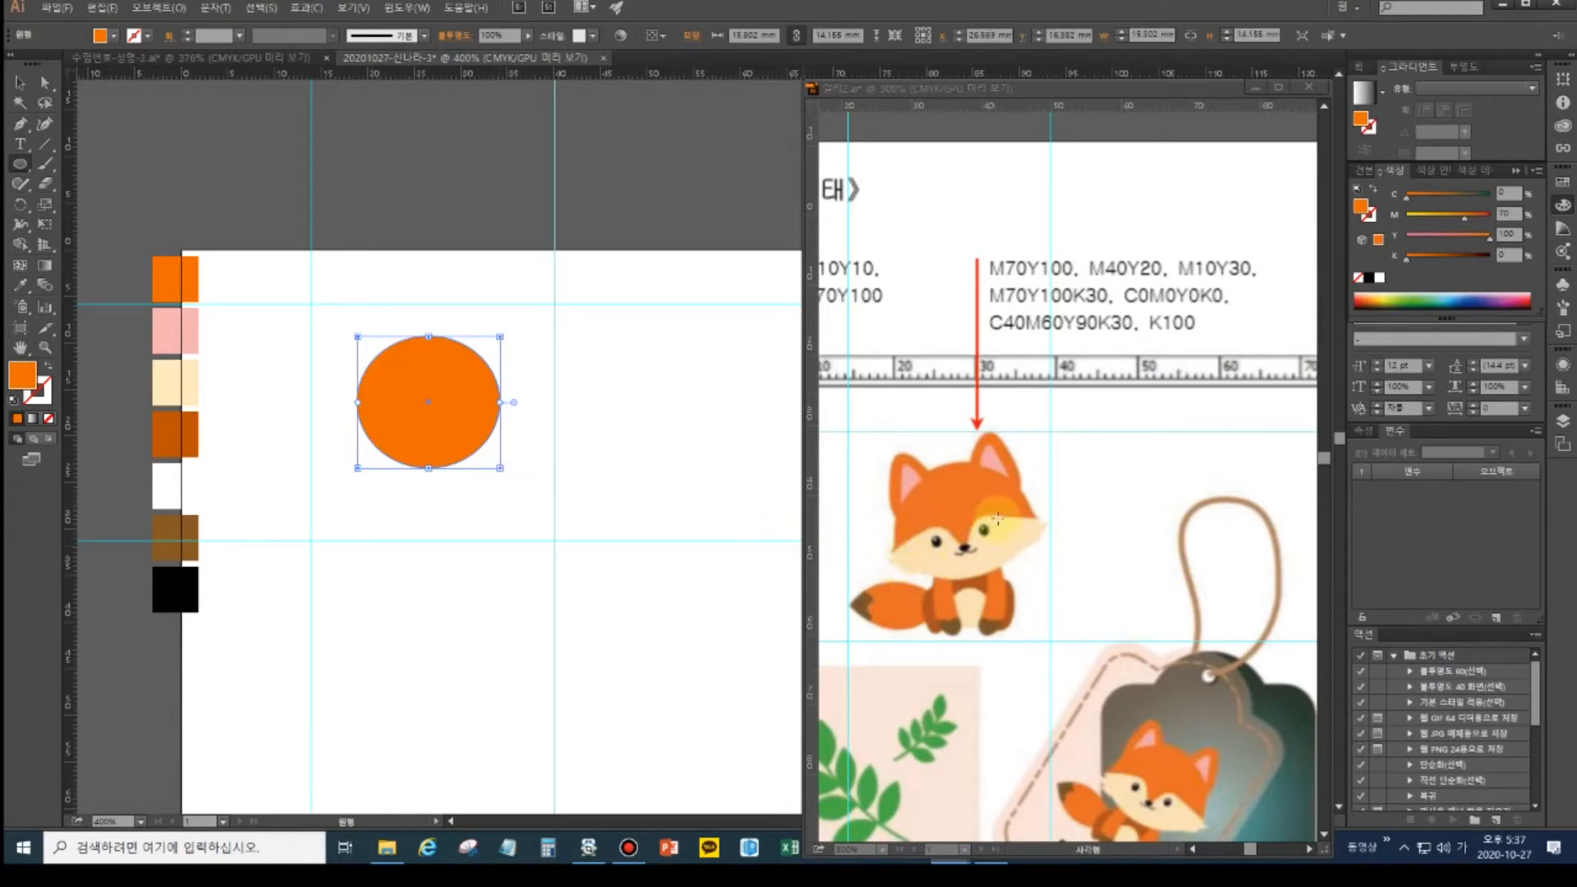
# - Add a wide flat ellipse over the circle's bottom and fill it with the cream swatch
pyautogui.moveTo(333, 419); pyautogui.dragTo(520, 493)
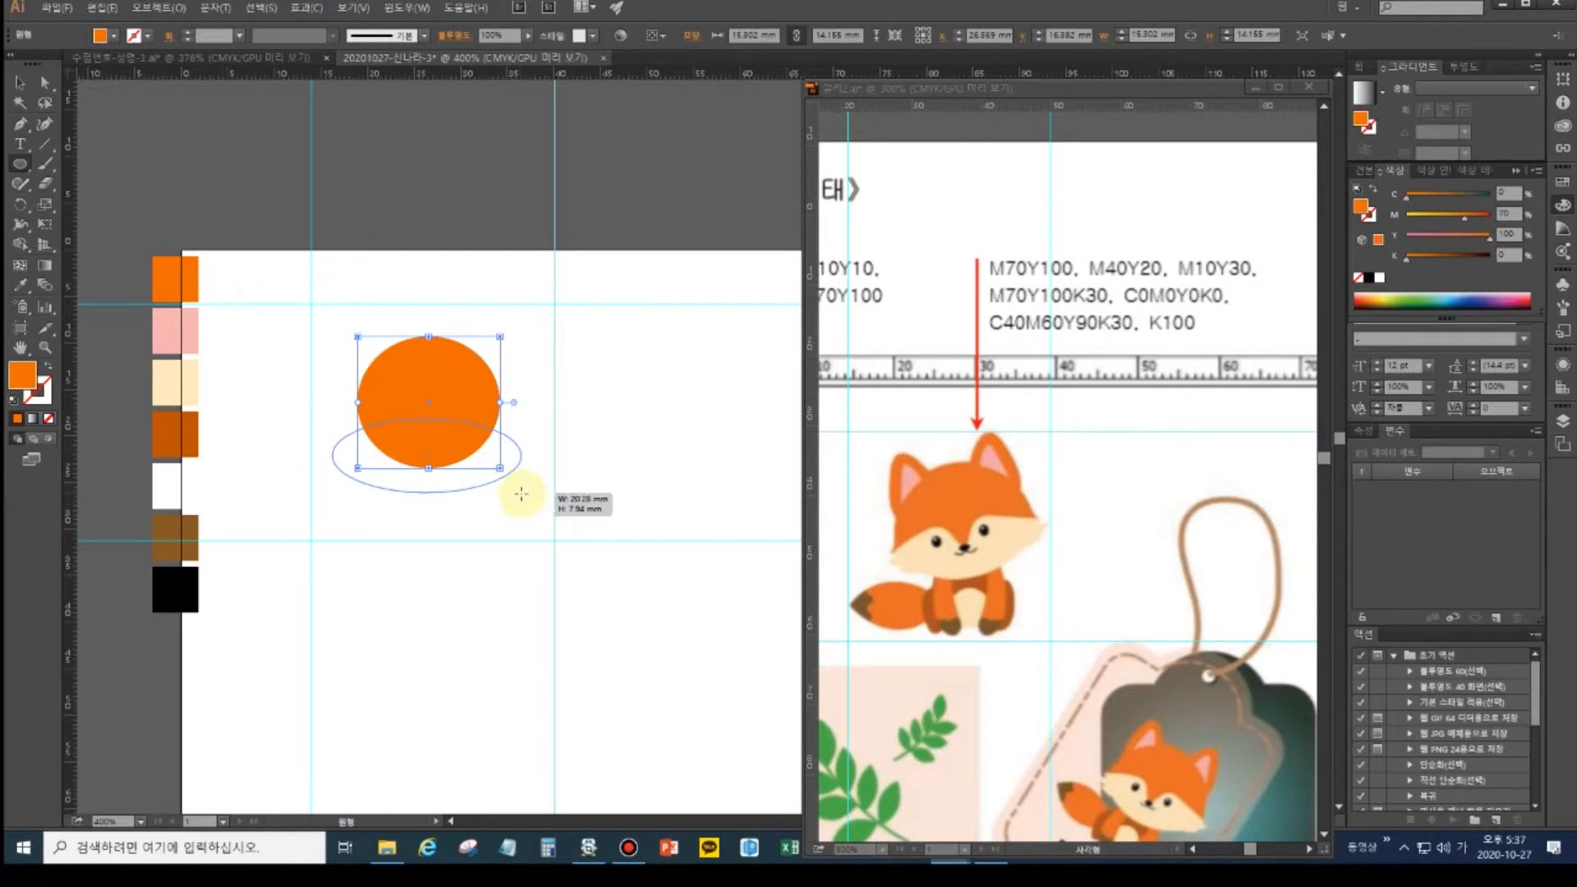
pyautogui.moveTo(524, 494); pyautogui.dragTo(523, 494)
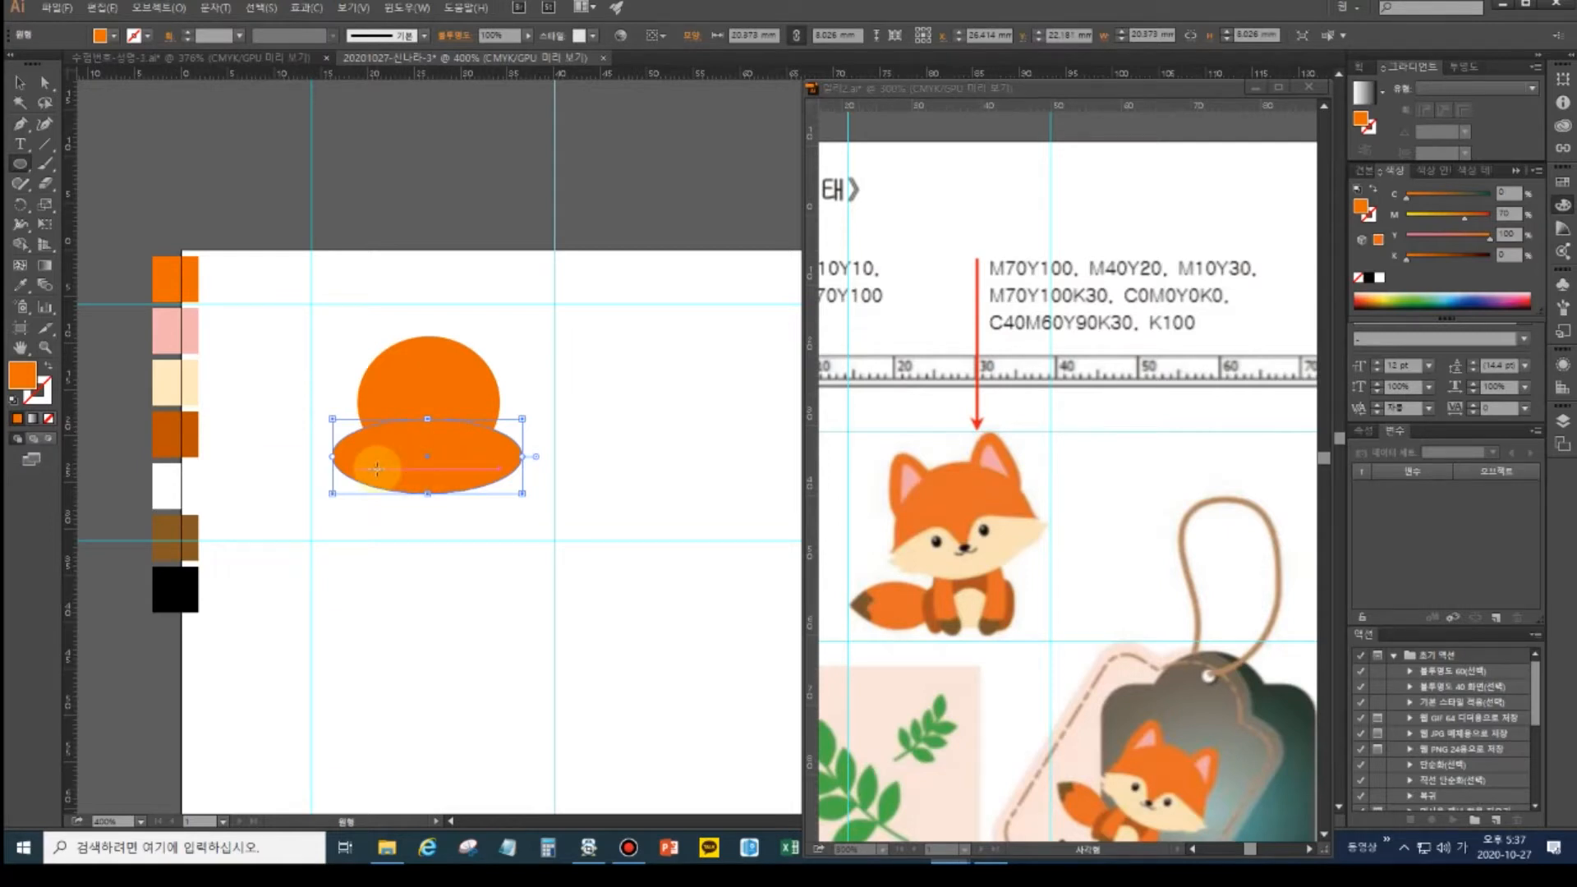
pyautogui.click(20, 82)
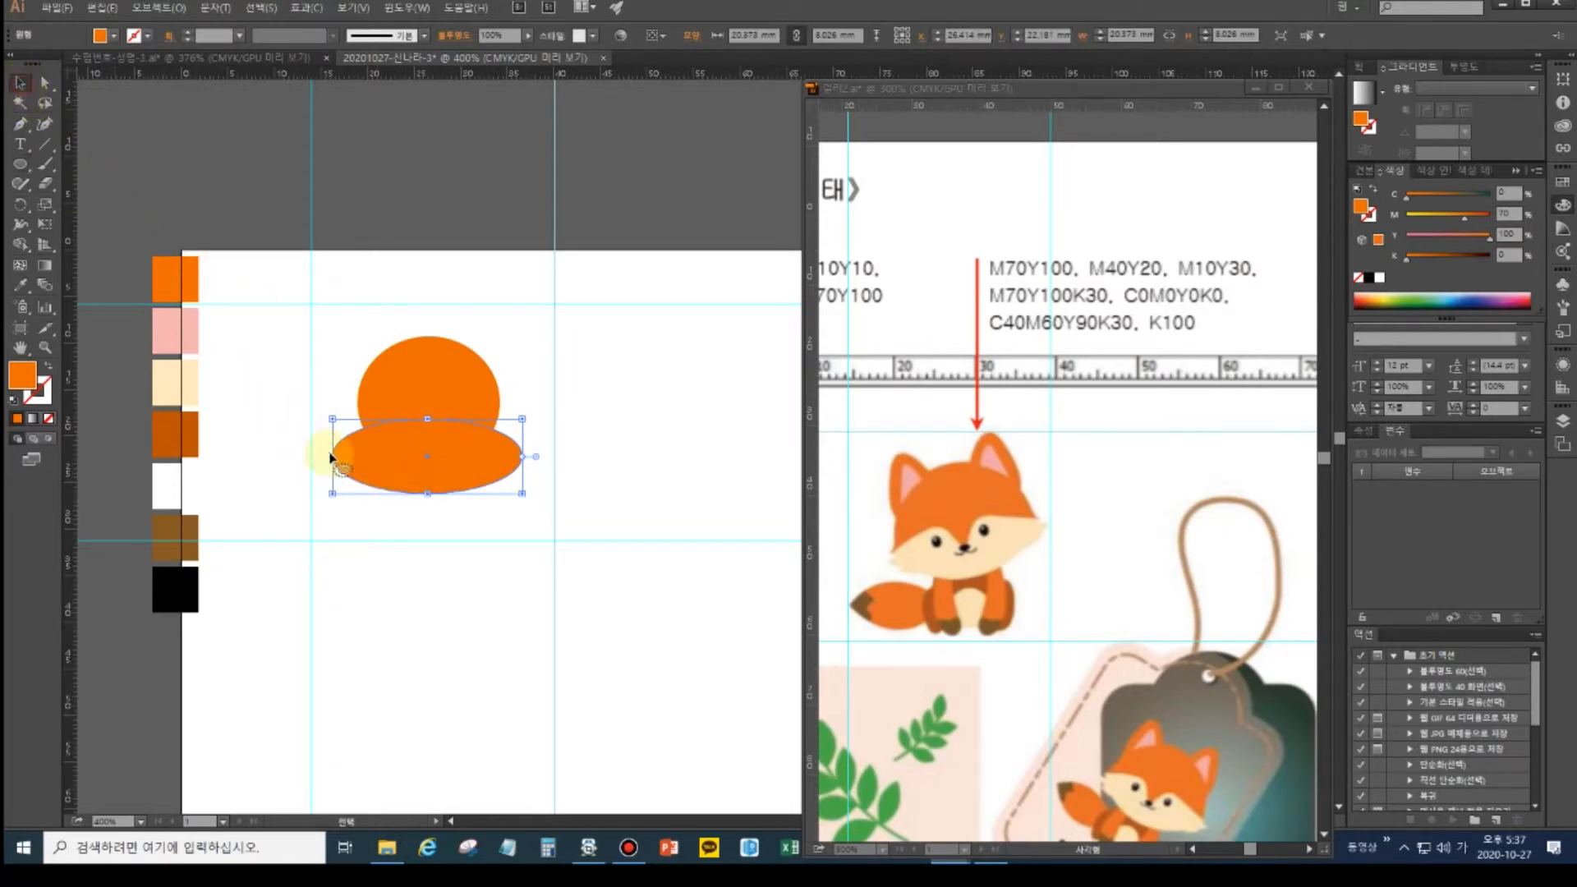
pyautogui.moveTo(333, 459); pyautogui.dragTo(345, 460)
pyautogui.moveTo(451, 466); pyautogui.dragTo(447, 459)
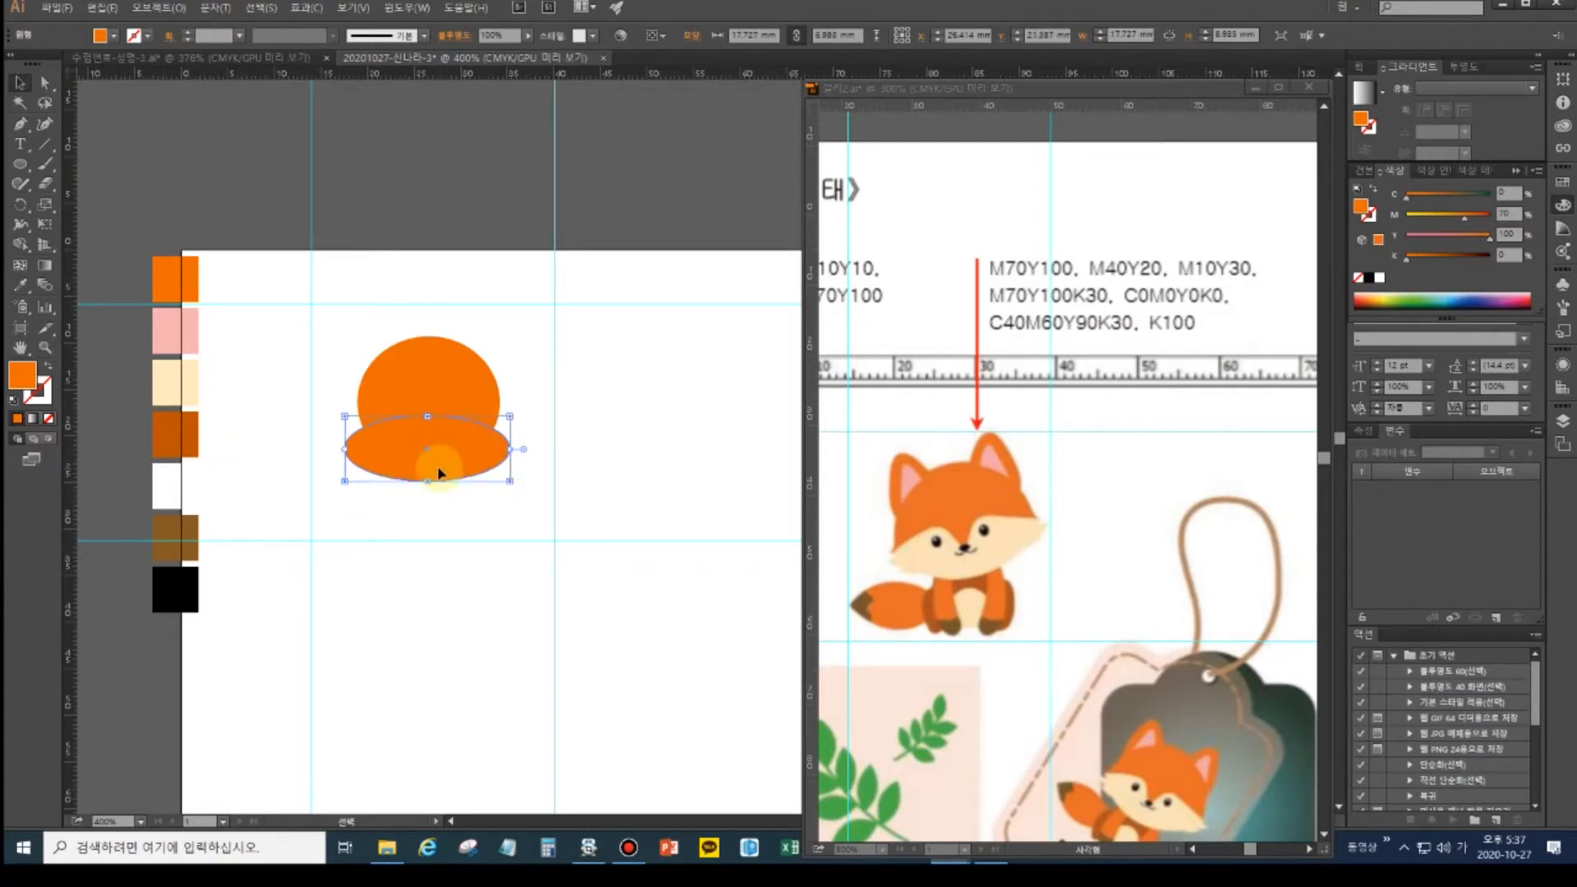
pyautogui.click(20, 285)
pyautogui.click(177, 384)
# - Deselect, then select the orange head circle
pyautogui.click(19, 82)
pyautogui.click(448, 374)
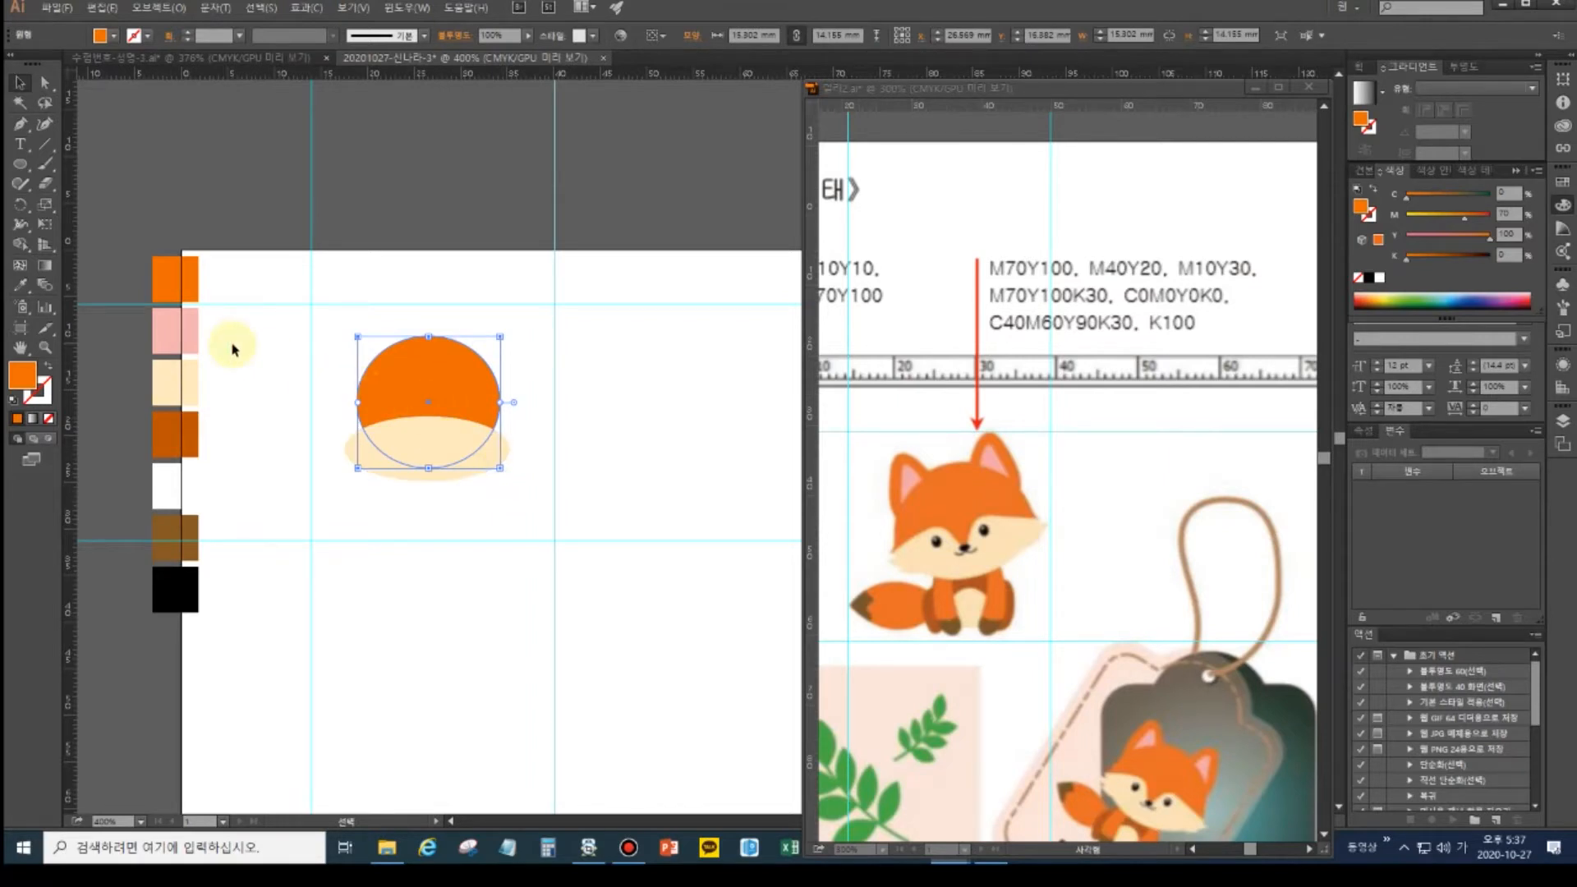
pyautogui.click(496, 500)
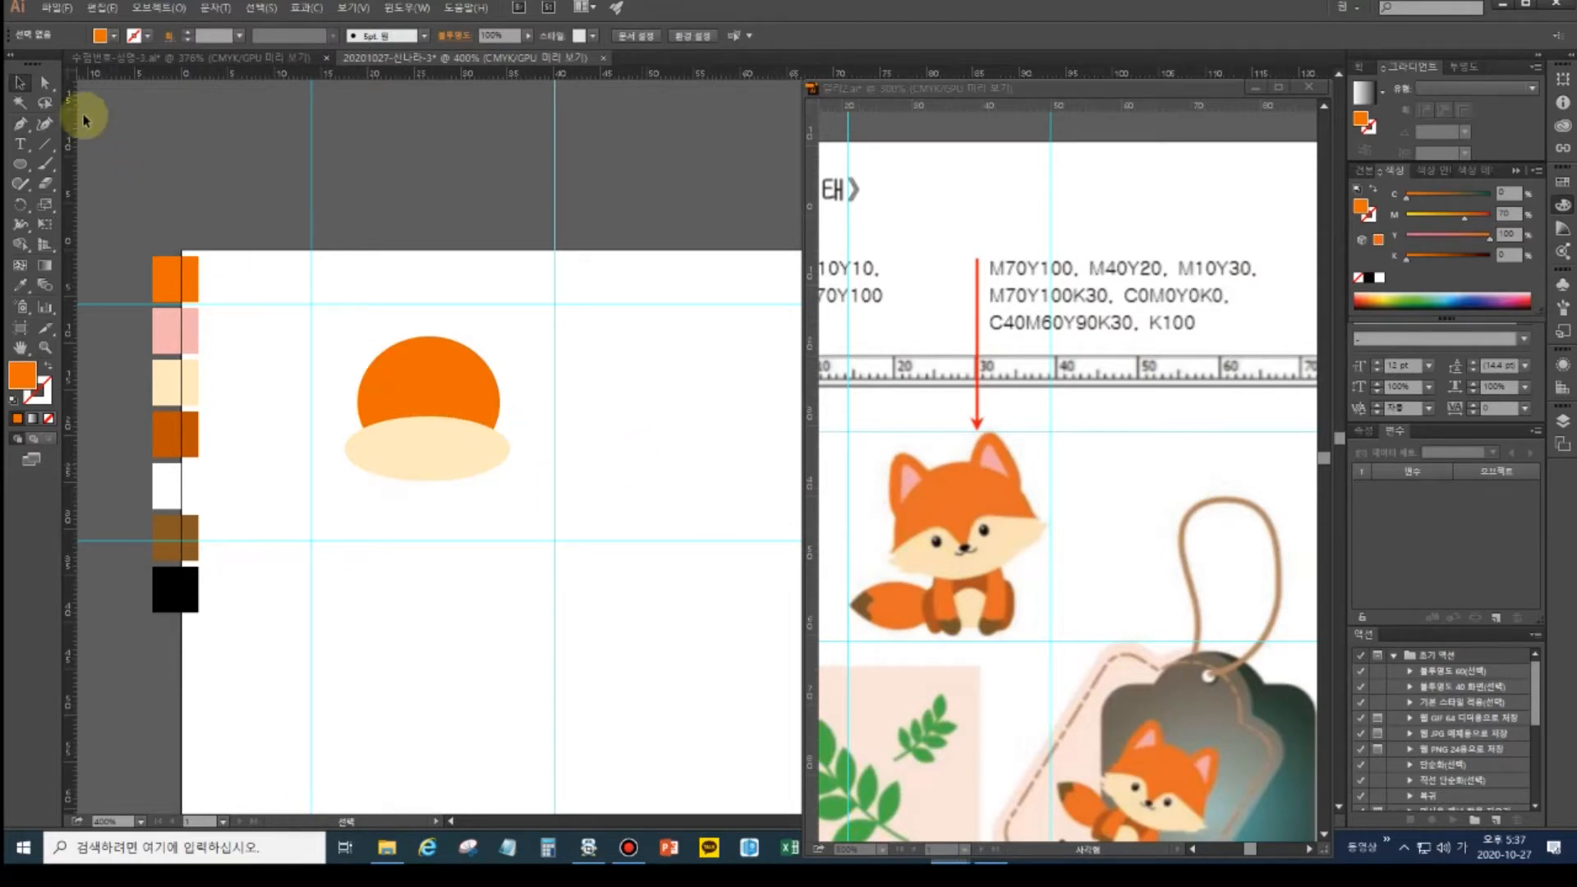
pyautogui.click(420, 388)
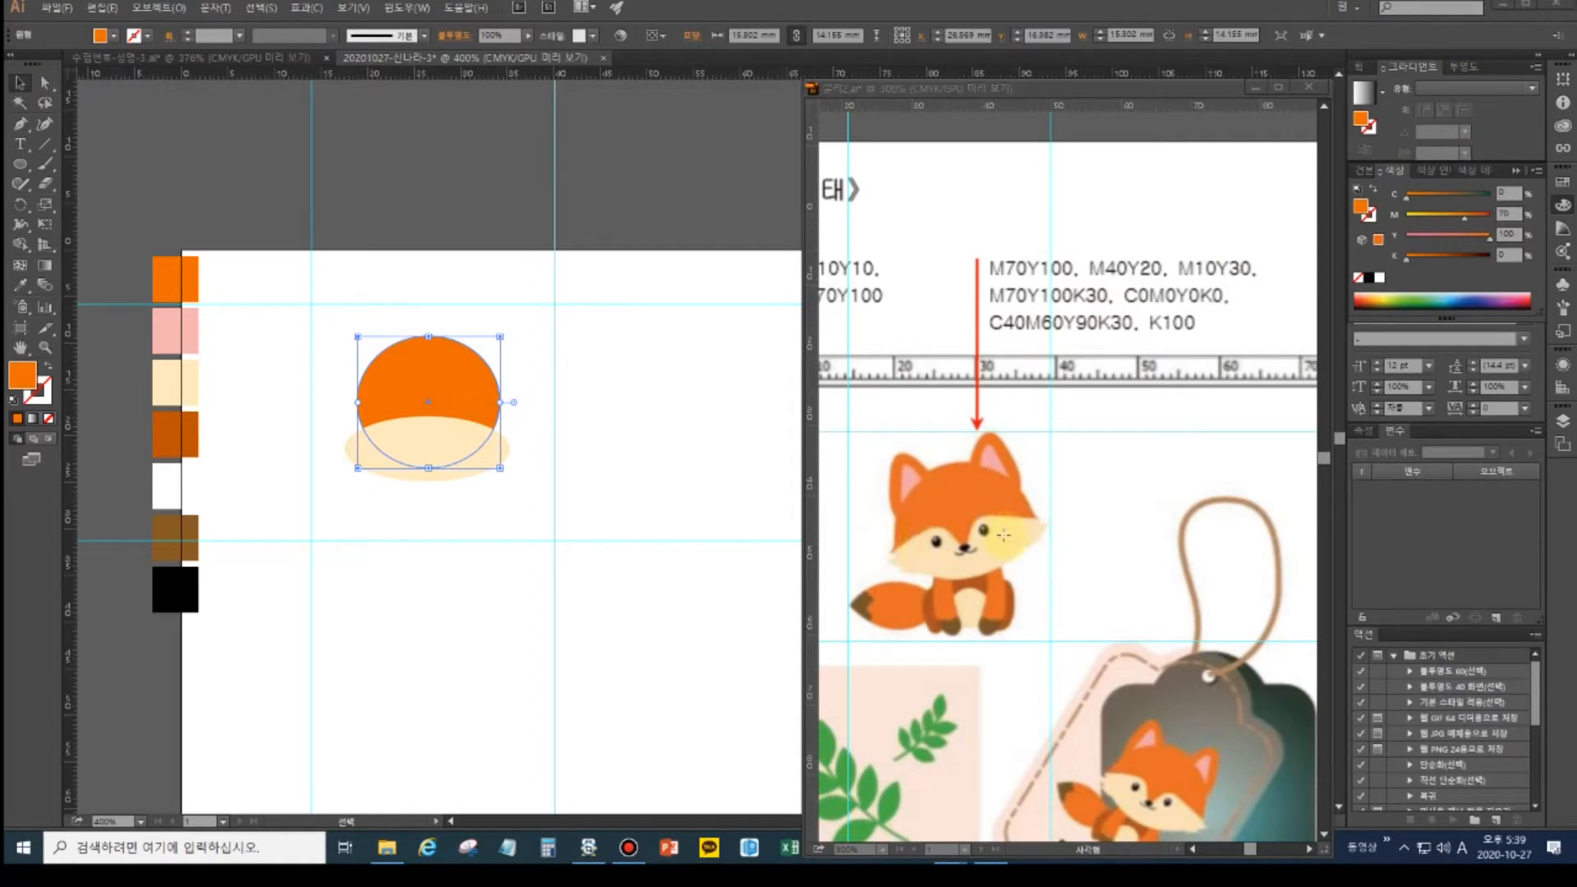
# - Draw a small tall rounded rectangle to the right of the head
pyautogui.click(20, 125)
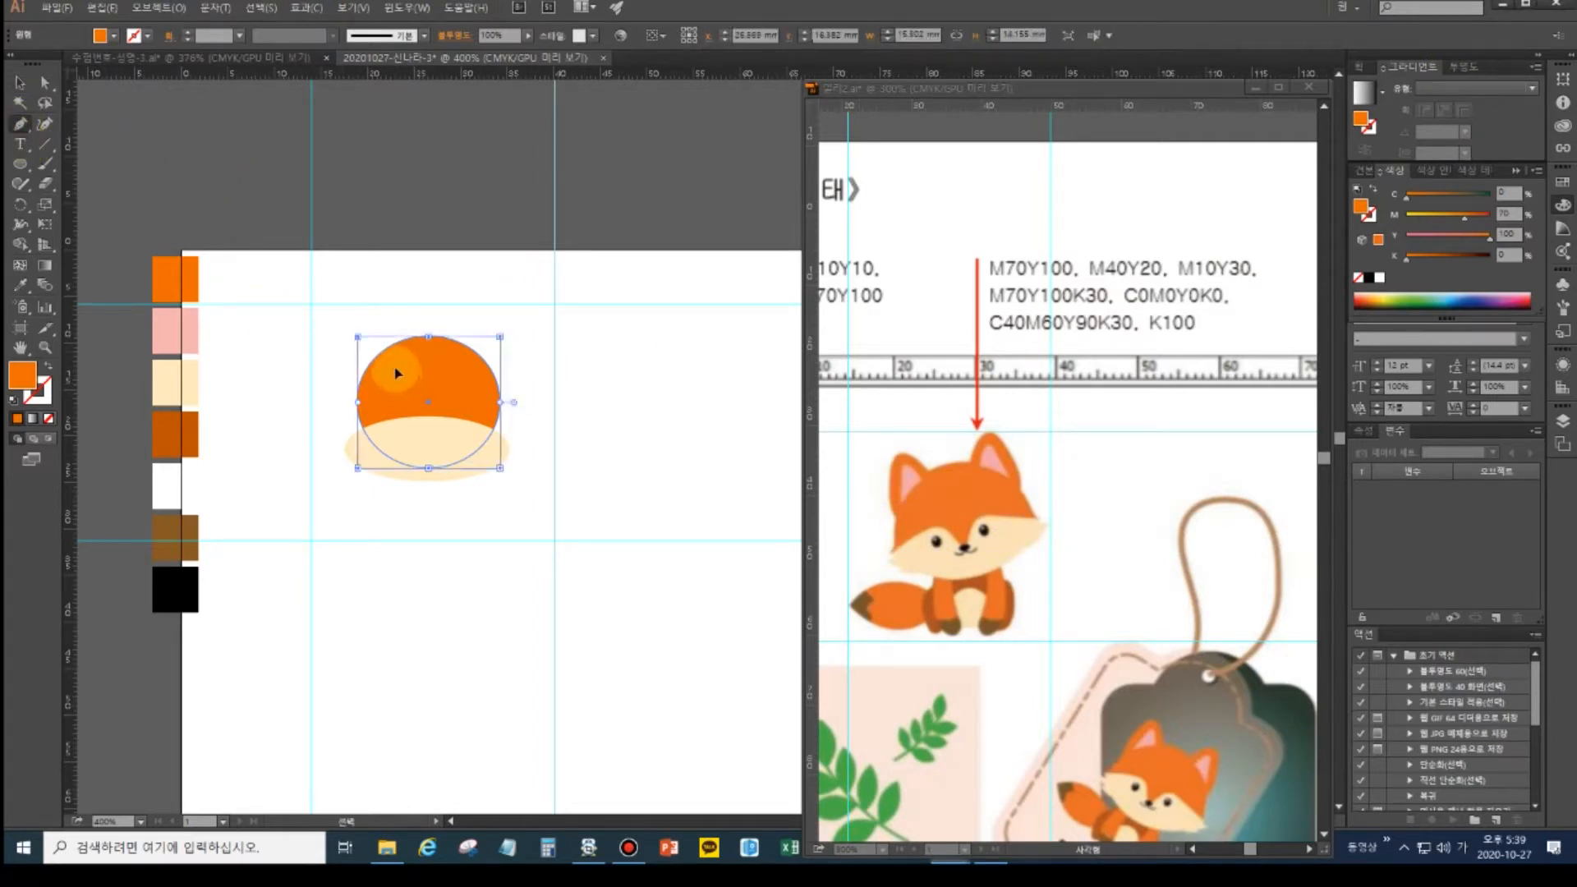
pyautogui.hotkey('ctrl', 'shift', 'a')
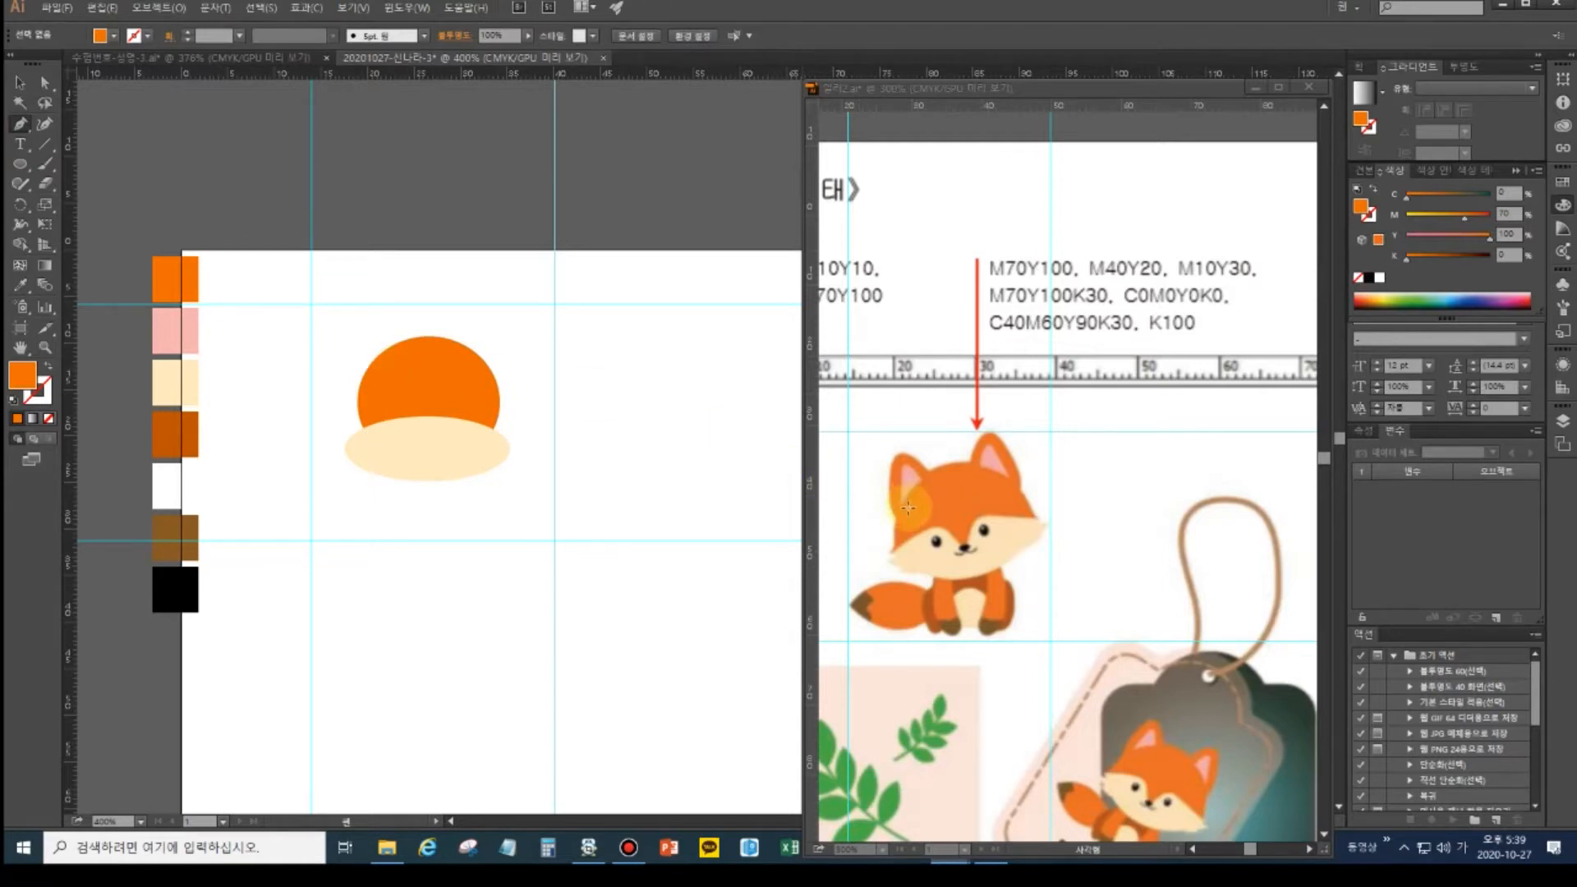
pyautogui.click(27, 169)
pyautogui.moveTo(28, 169); pyautogui.dragTo(74, 189)
pyautogui.moveTo(640, 360); pyautogui.dragTo(695, 464)
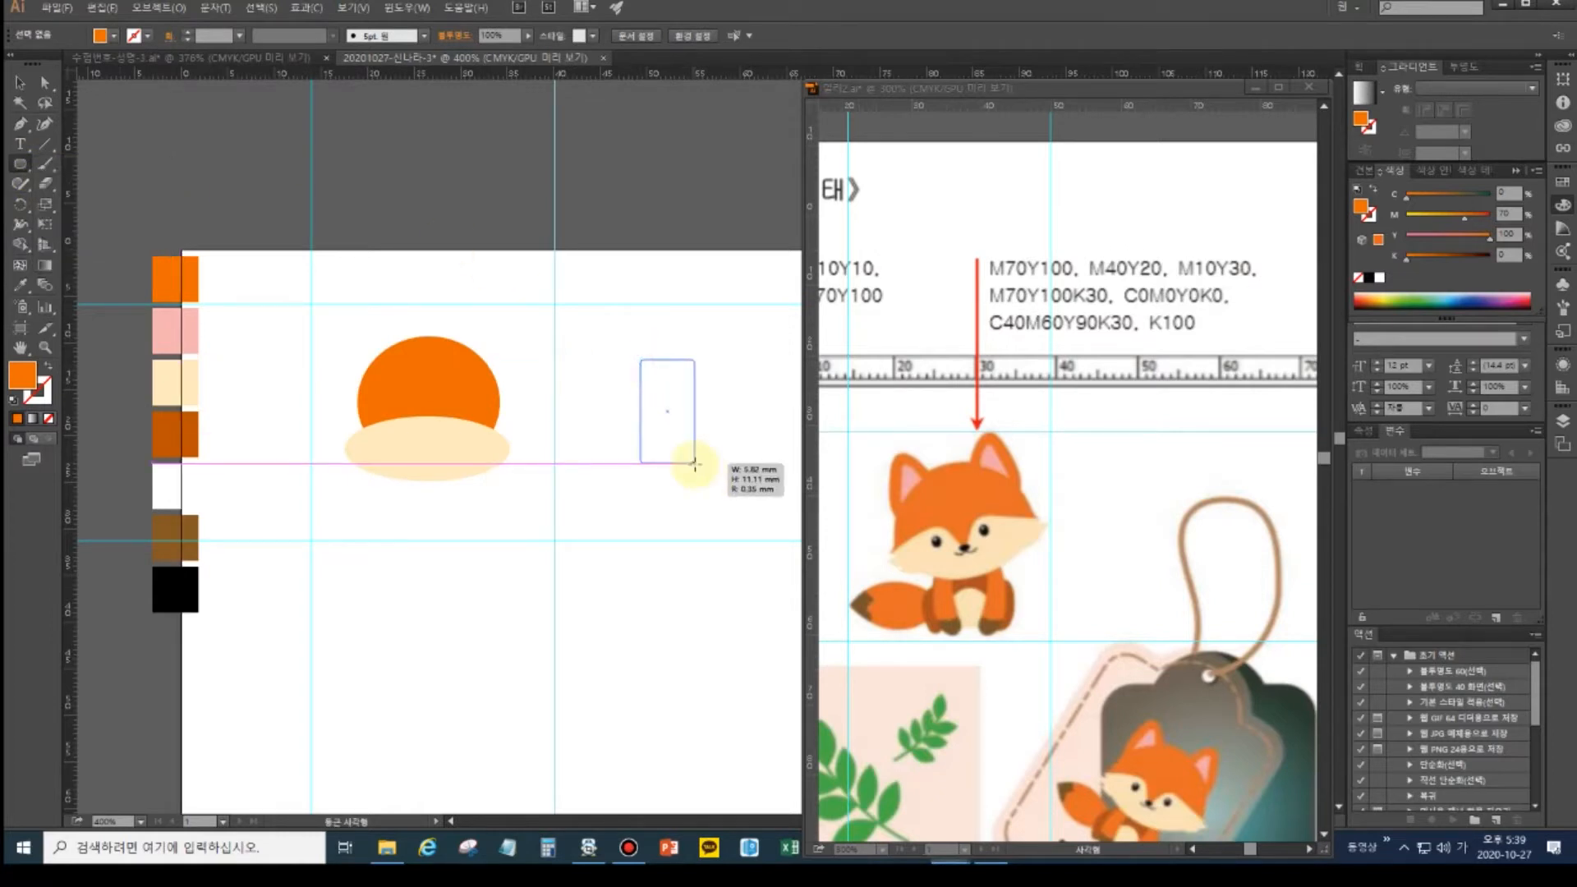
pyautogui.moveTo(695, 464); pyautogui.dragTo(687, 456)
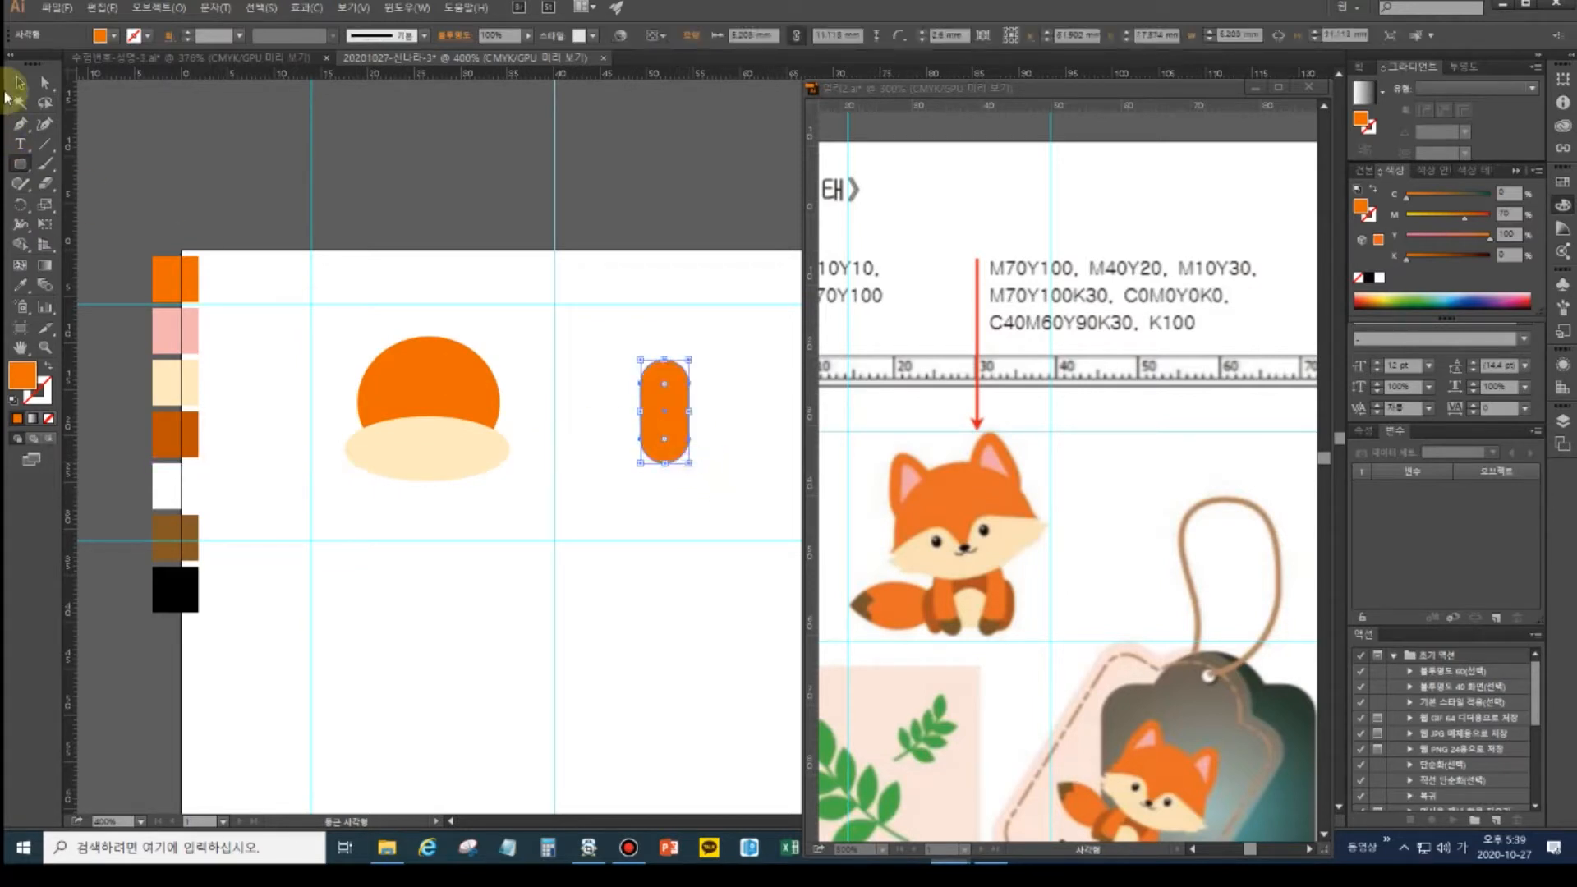
# - Delete the rectangle's bottom anchors and move the resulting dome onto the head's top left
pyautogui.click(45, 83)
pyautogui.moveTo(727, 494); pyautogui.dragTo(623, 426)
pyautogui.press('Delete')
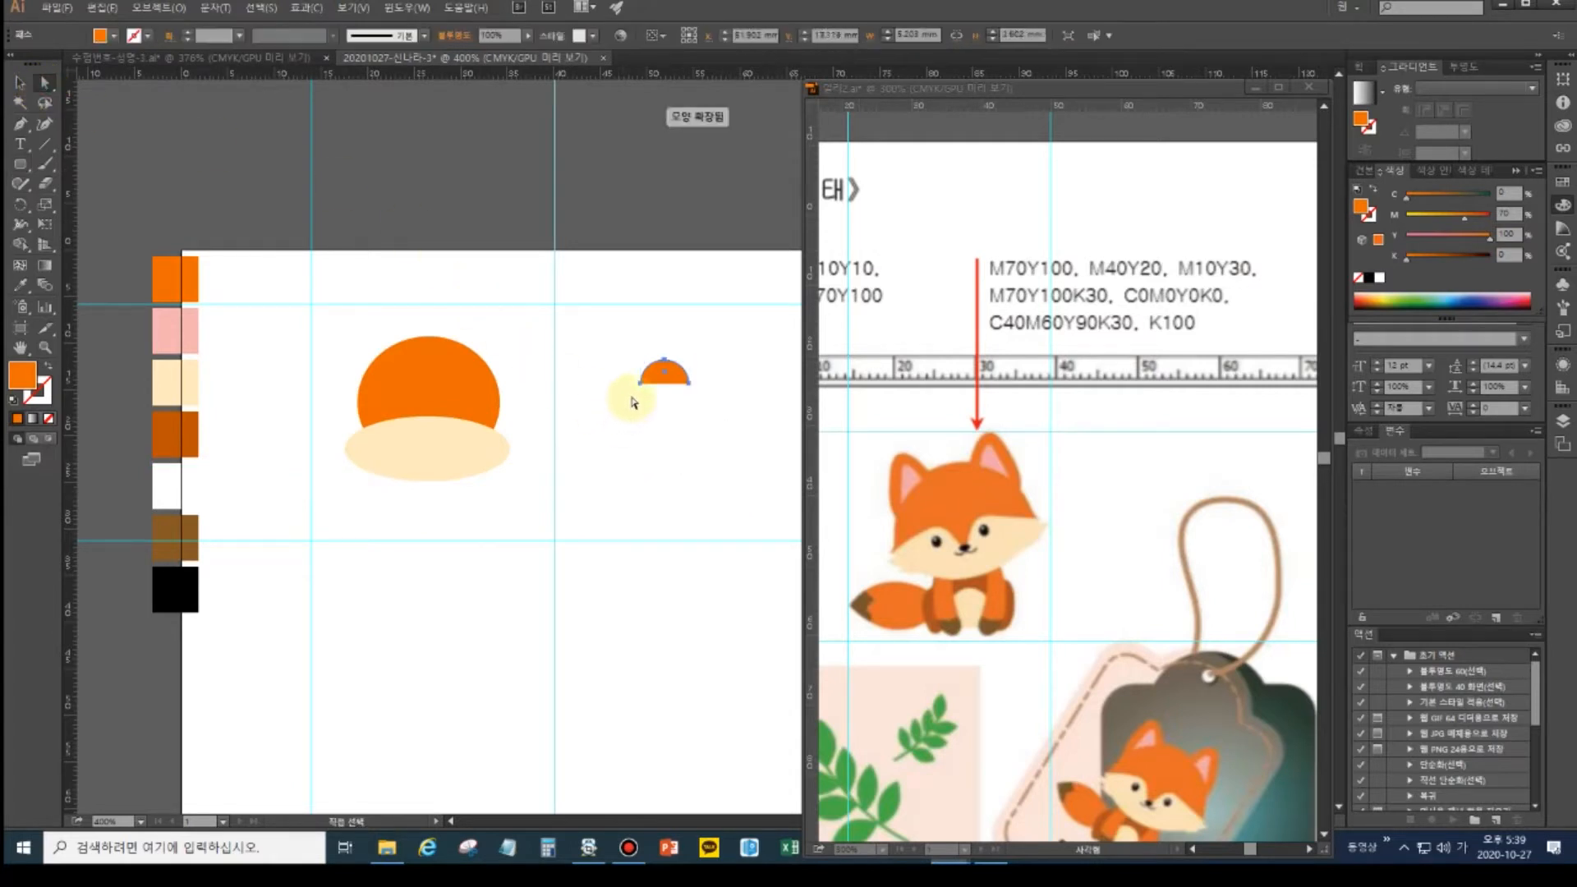
pyautogui.moveTo(704, 412); pyautogui.dragTo(626, 386)
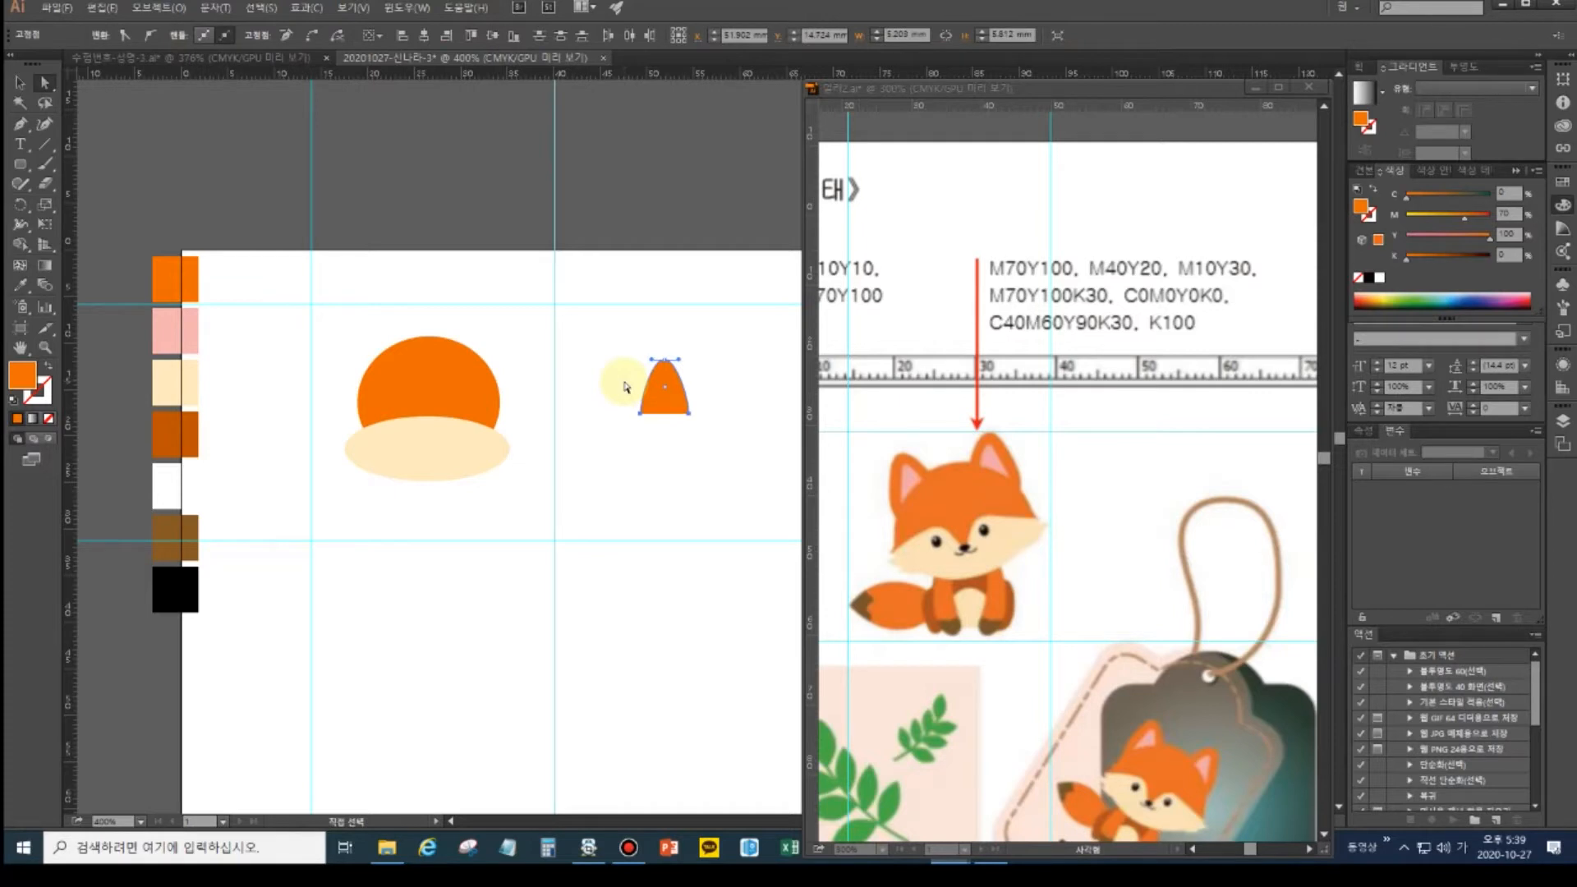
pyautogui.moveTo(664, 402); pyautogui.dragTo(402, 350)
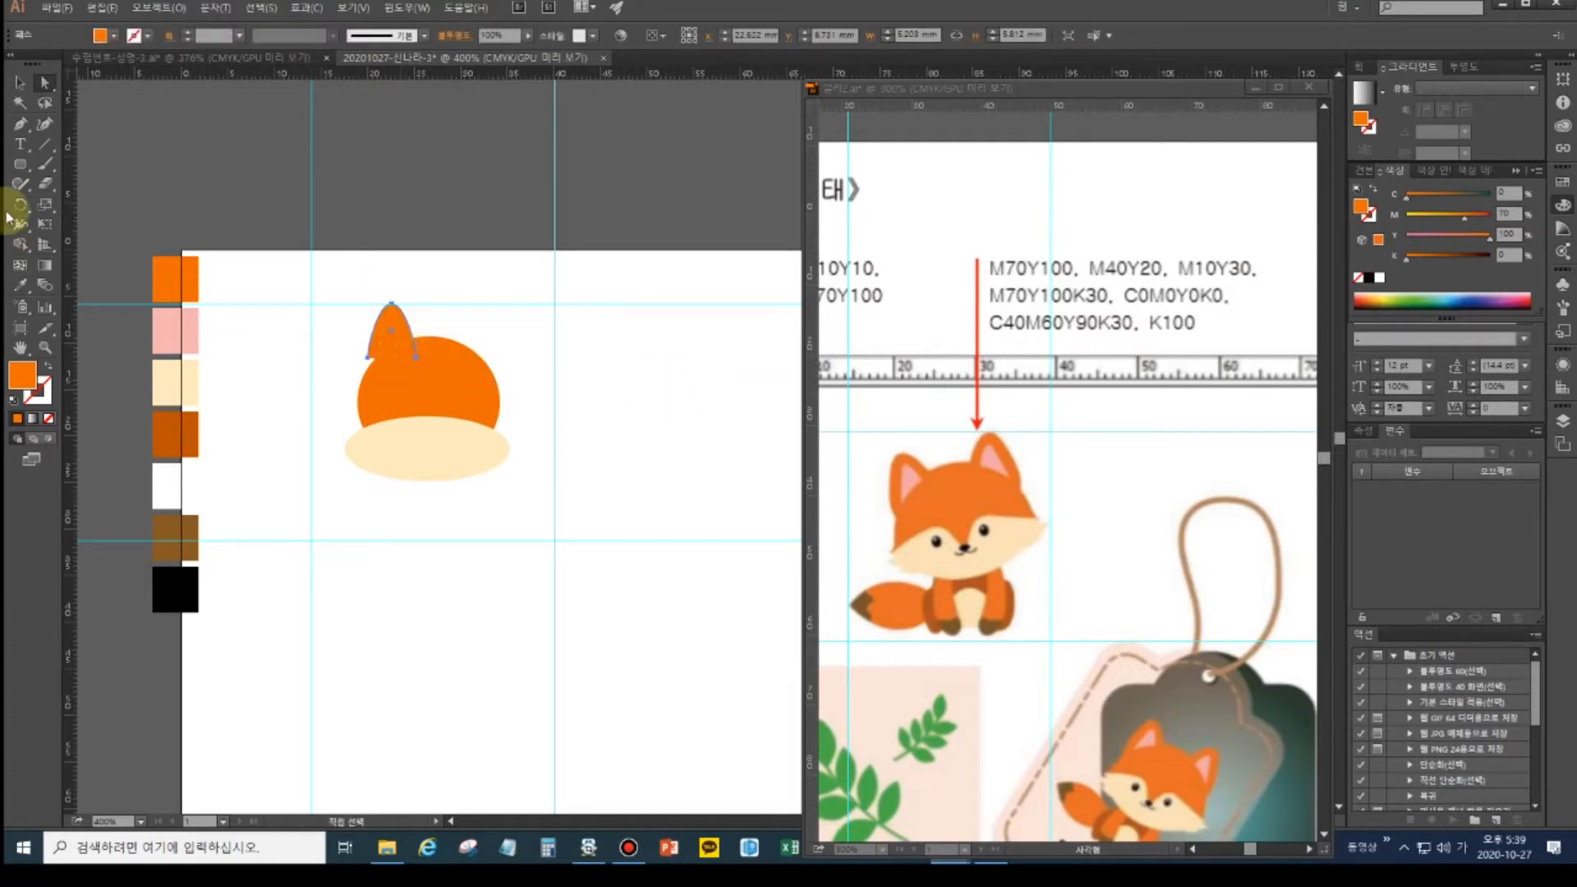
# - Tilt the left ear, stretch it taller and reposition it on the head
pyautogui.click(18, 206)
pyautogui.moveTo(388, 306); pyautogui.dragTo(376, 313)
pyautogui.click(16, 89)
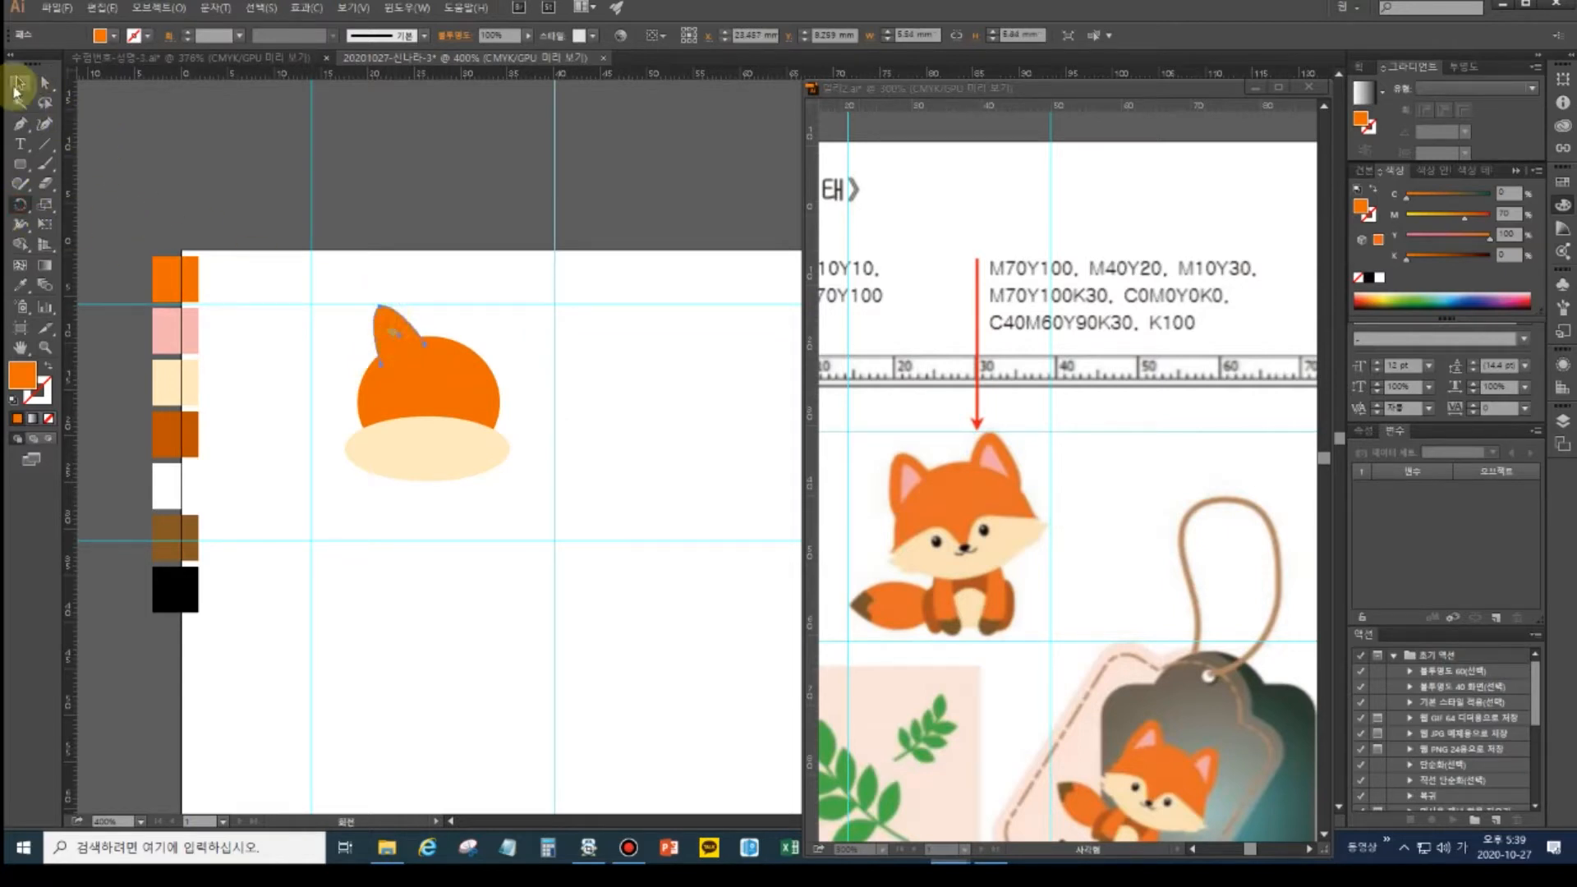
pyautogui.moveTo(389, 332); pyautogui.dragTo(376, 356)
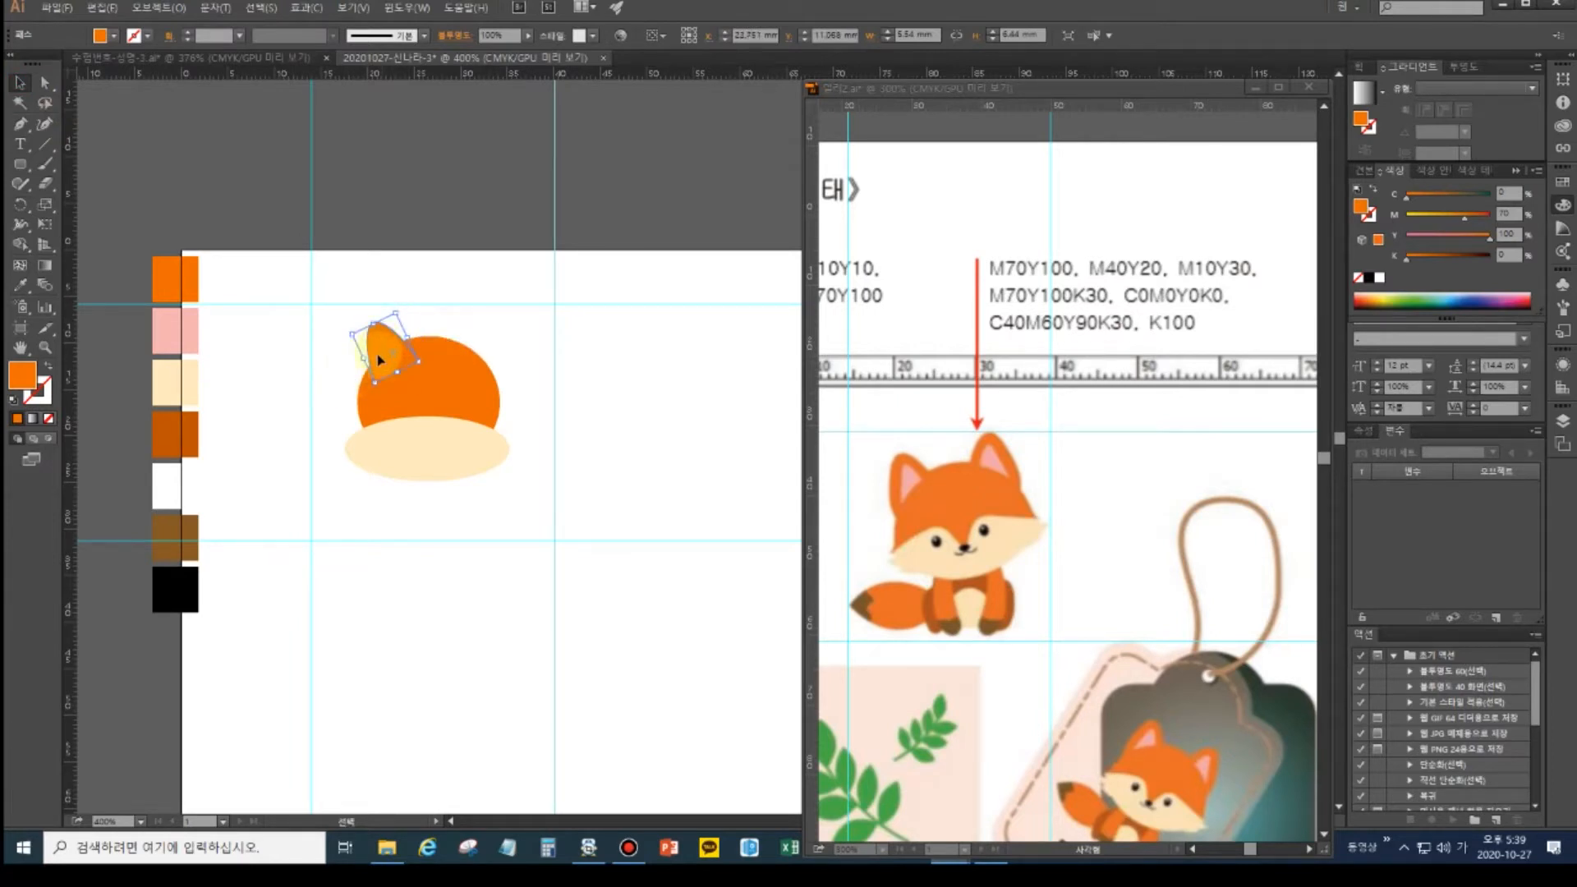
pyautogui.moveTo(374, 324); pyautogui.dragTo(363, 375)
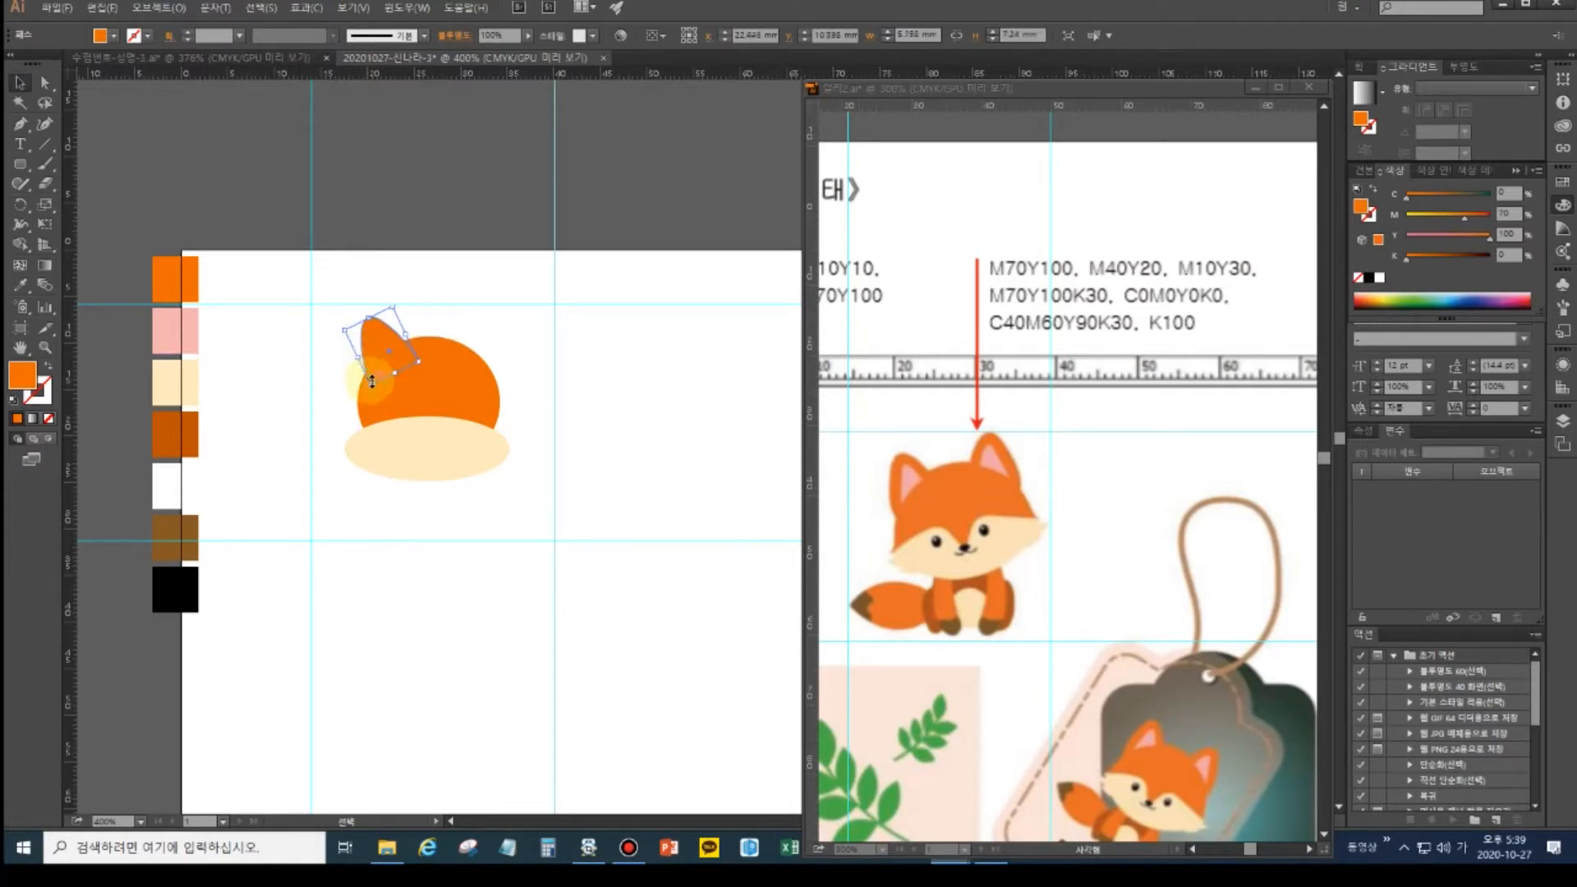
pyautogui.moveTo(374, 359); pyautogui.dragTo(387, 318)
# - Alt-drag a copy of the ear onto the head's right side
pyautogui.click(21, 83)
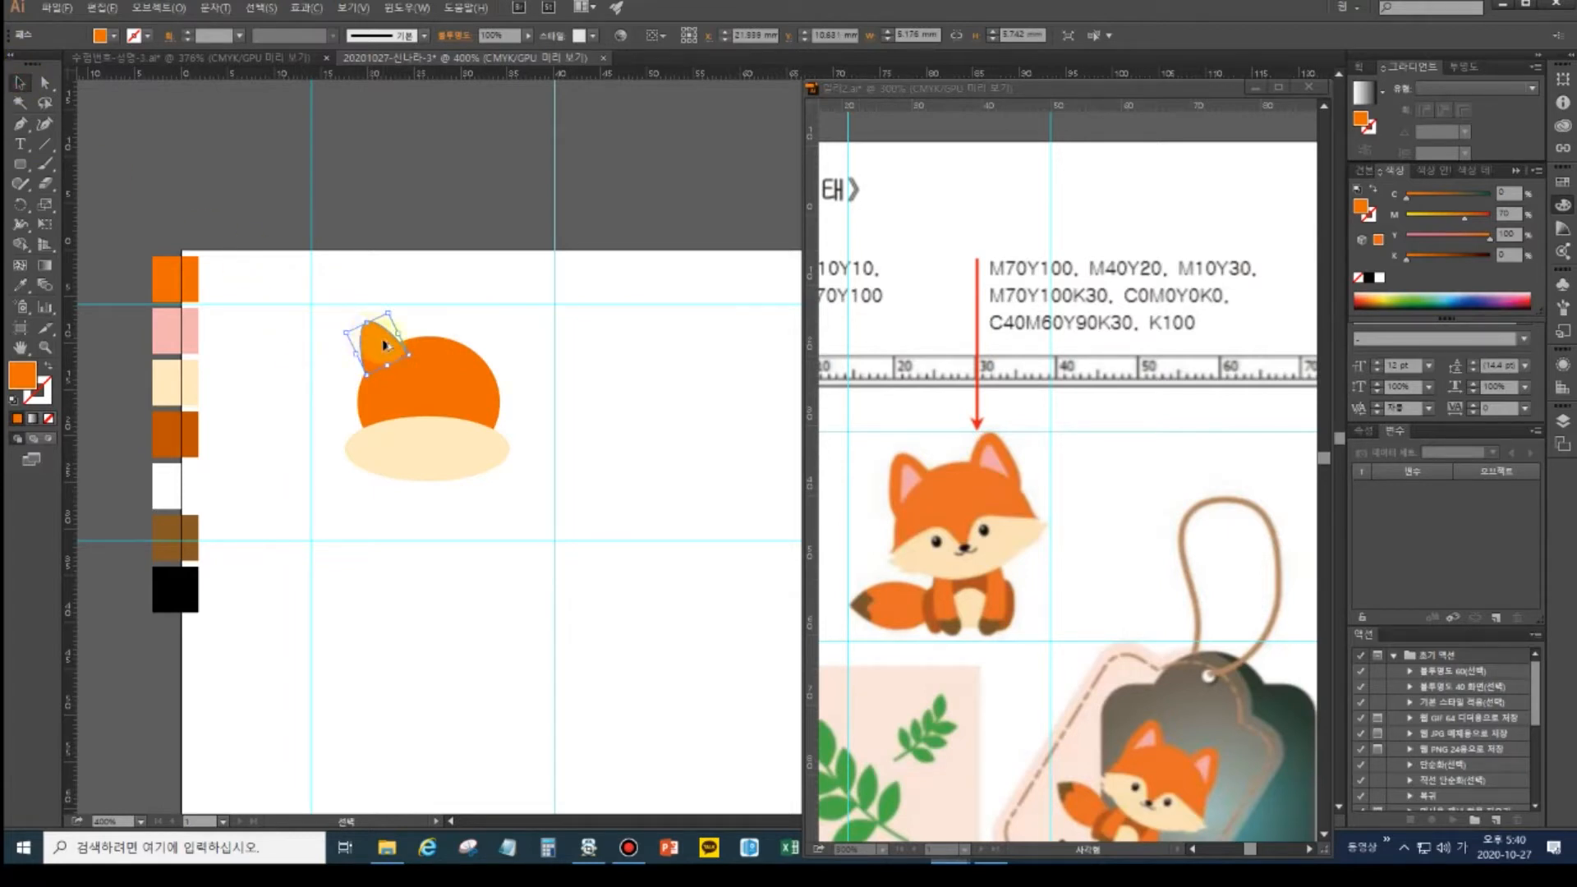
pyautogui.moveTo(378, 334); pyautogui.dragTo(483, 364)
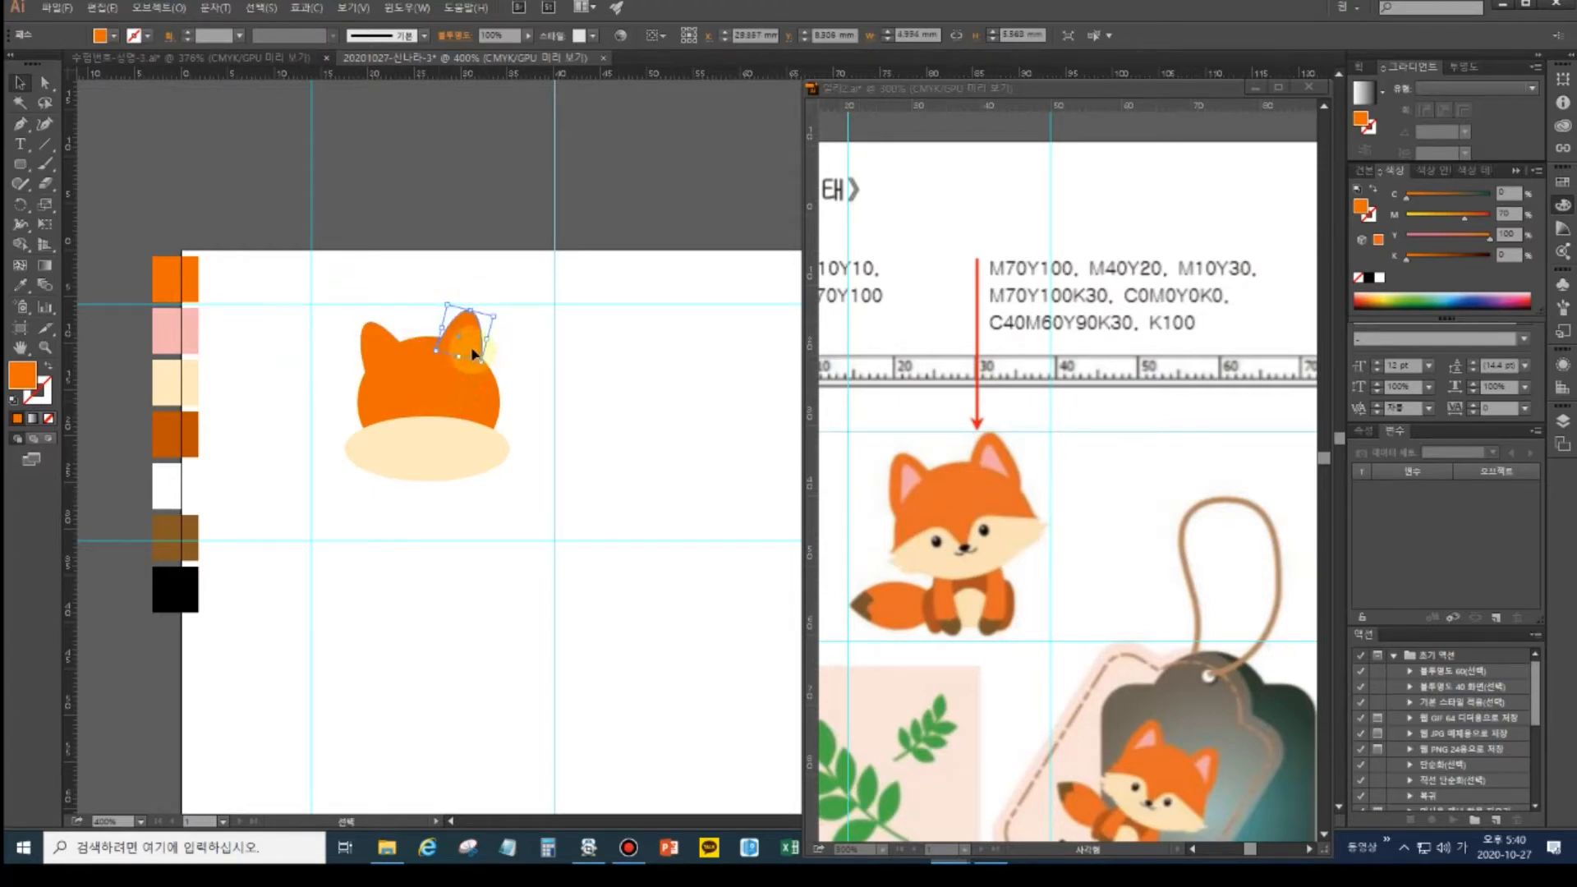
pyautogui.moveTo(470, 351); pyautogui.dragTo(476, 346)
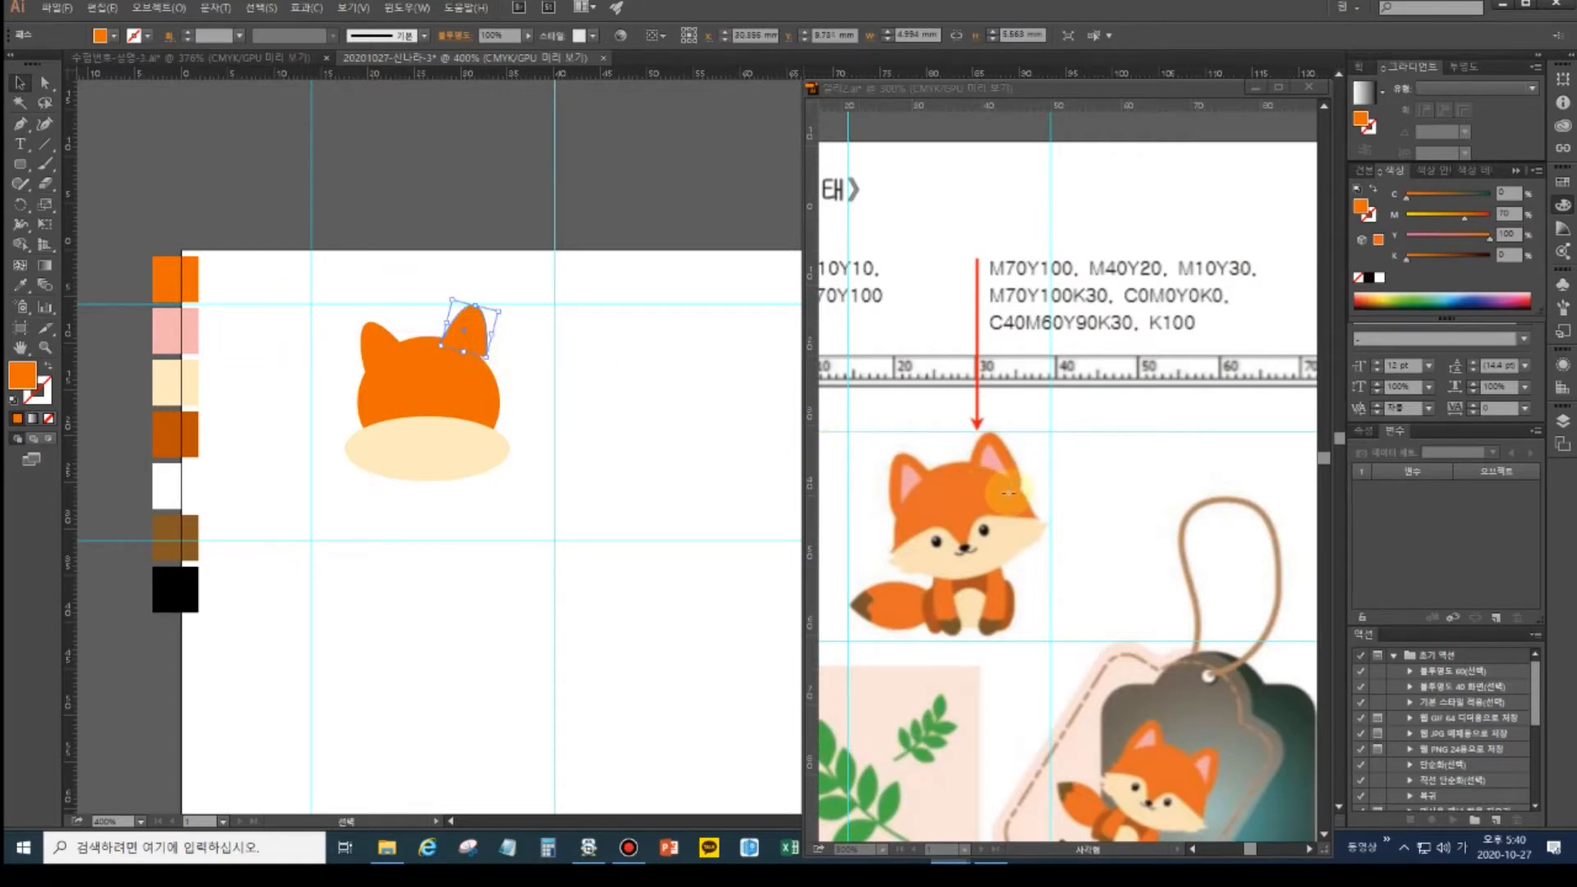
pyautogui.hotkey('ctrl', '+')
pyautogui.hotkey('ctrl', '+')
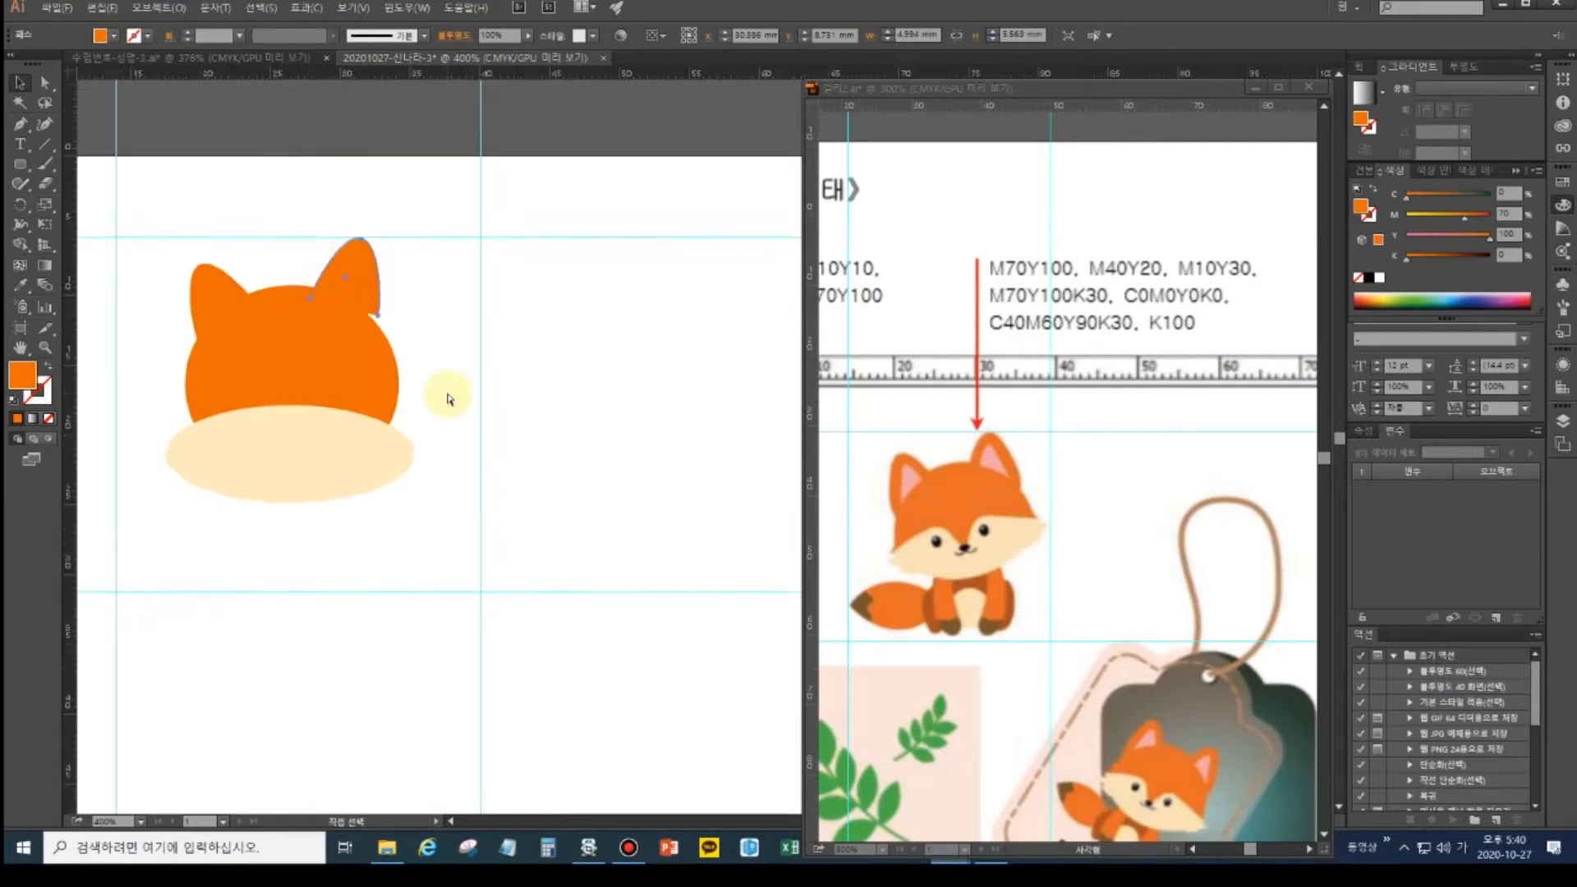
# - Extend the right ear path from its endpoint with a curved point inside the head
pyautogui.moveTo(345, 398); pyautogui.dragTo(469, 430)
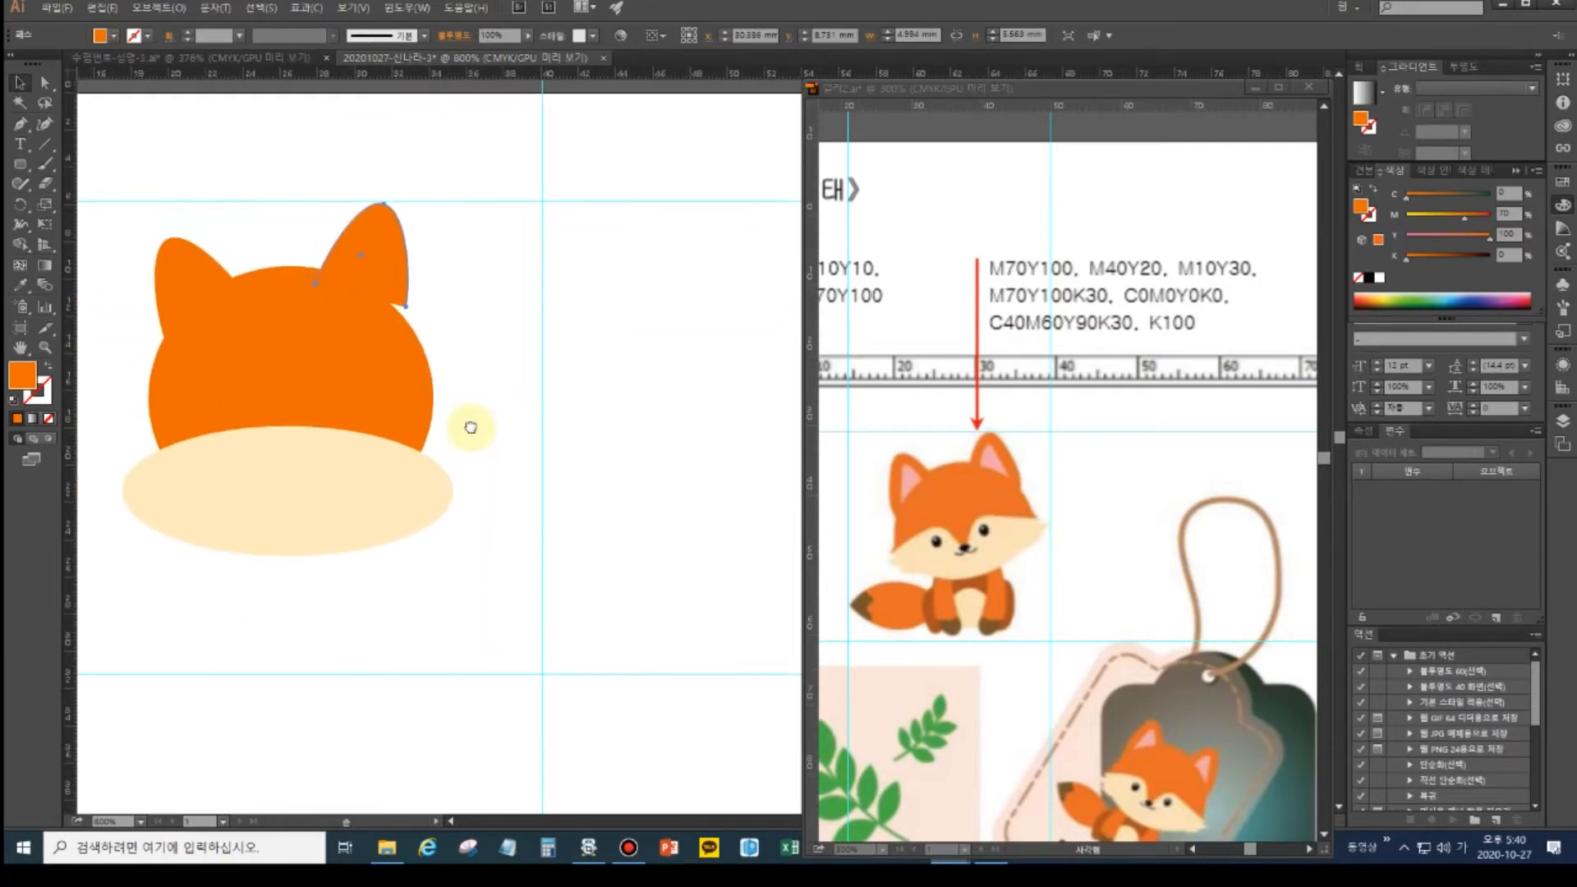
pyautogui.click(20, 125)
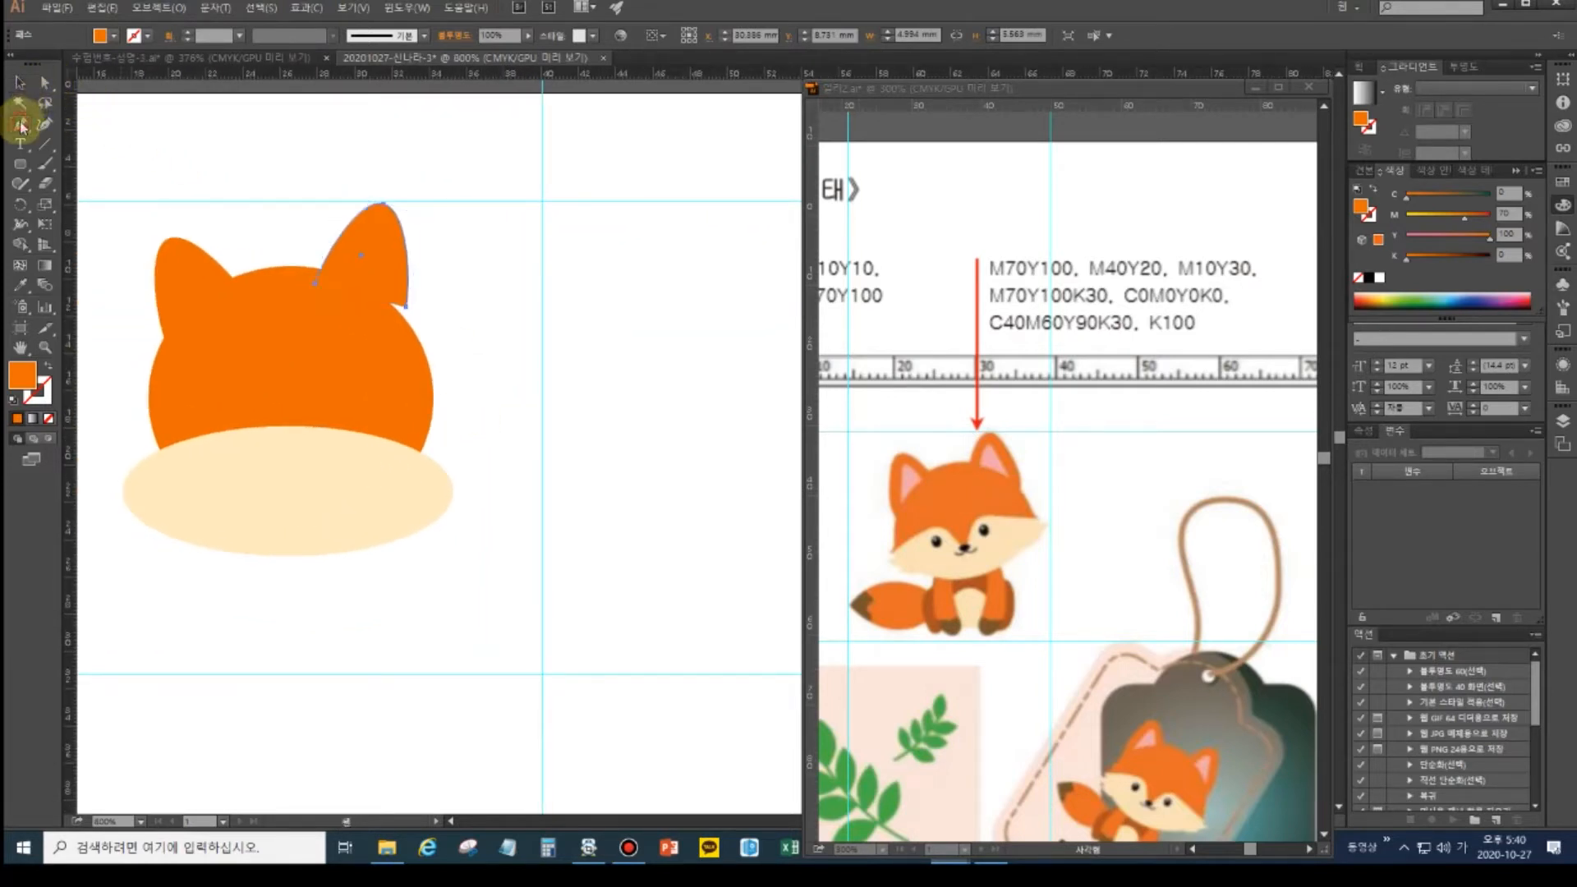
pyautogui.click(407, 308)
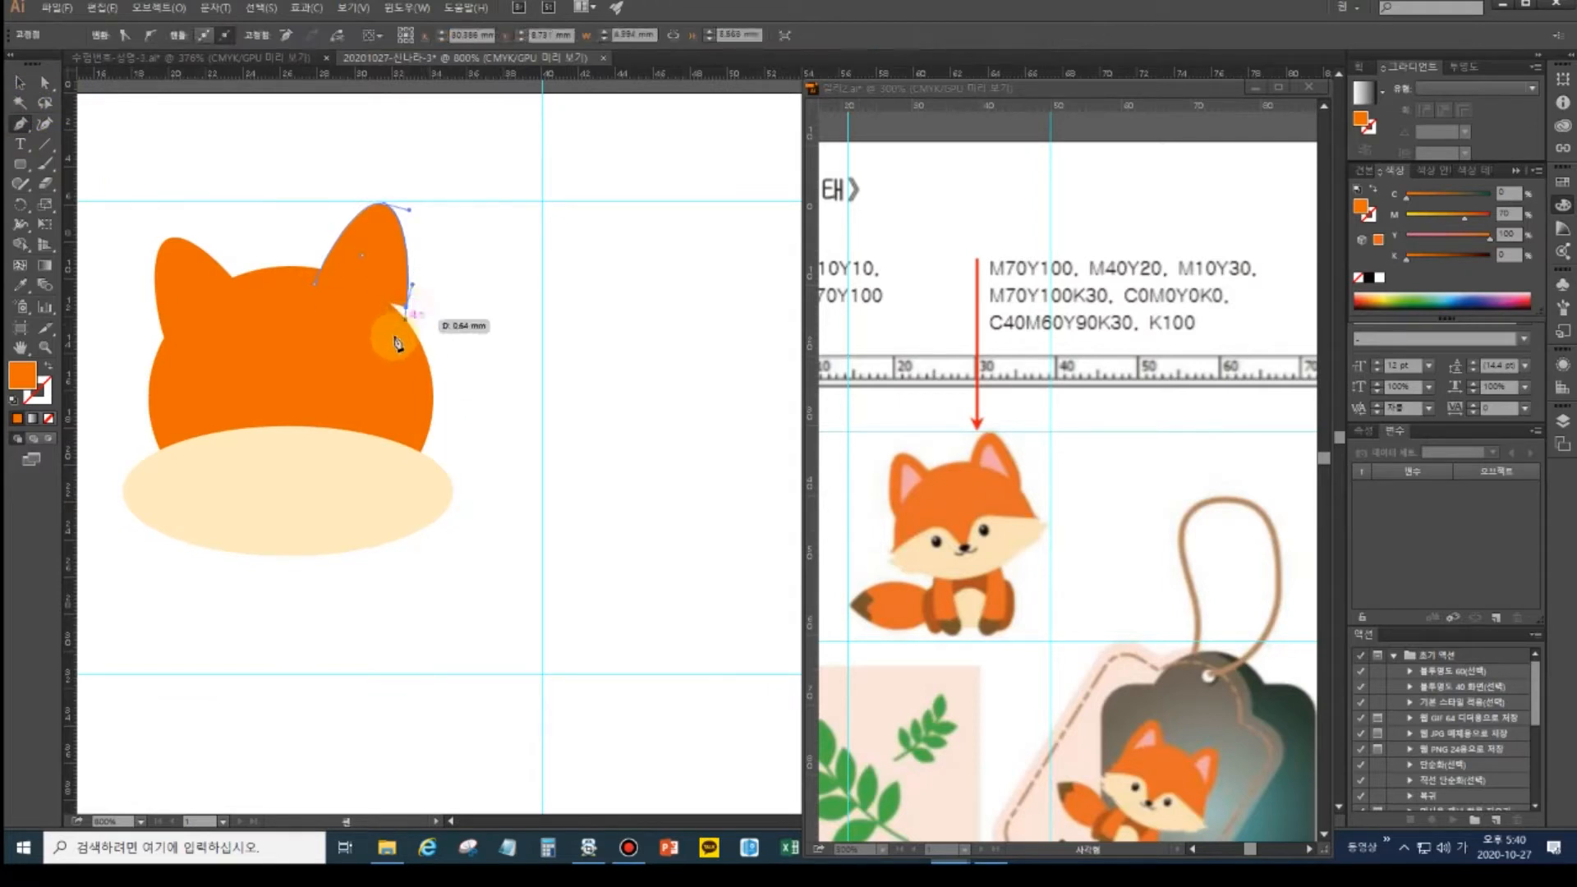
pyautogui.moveTo(391, 334); pyautogui.dragTo(316, 289)
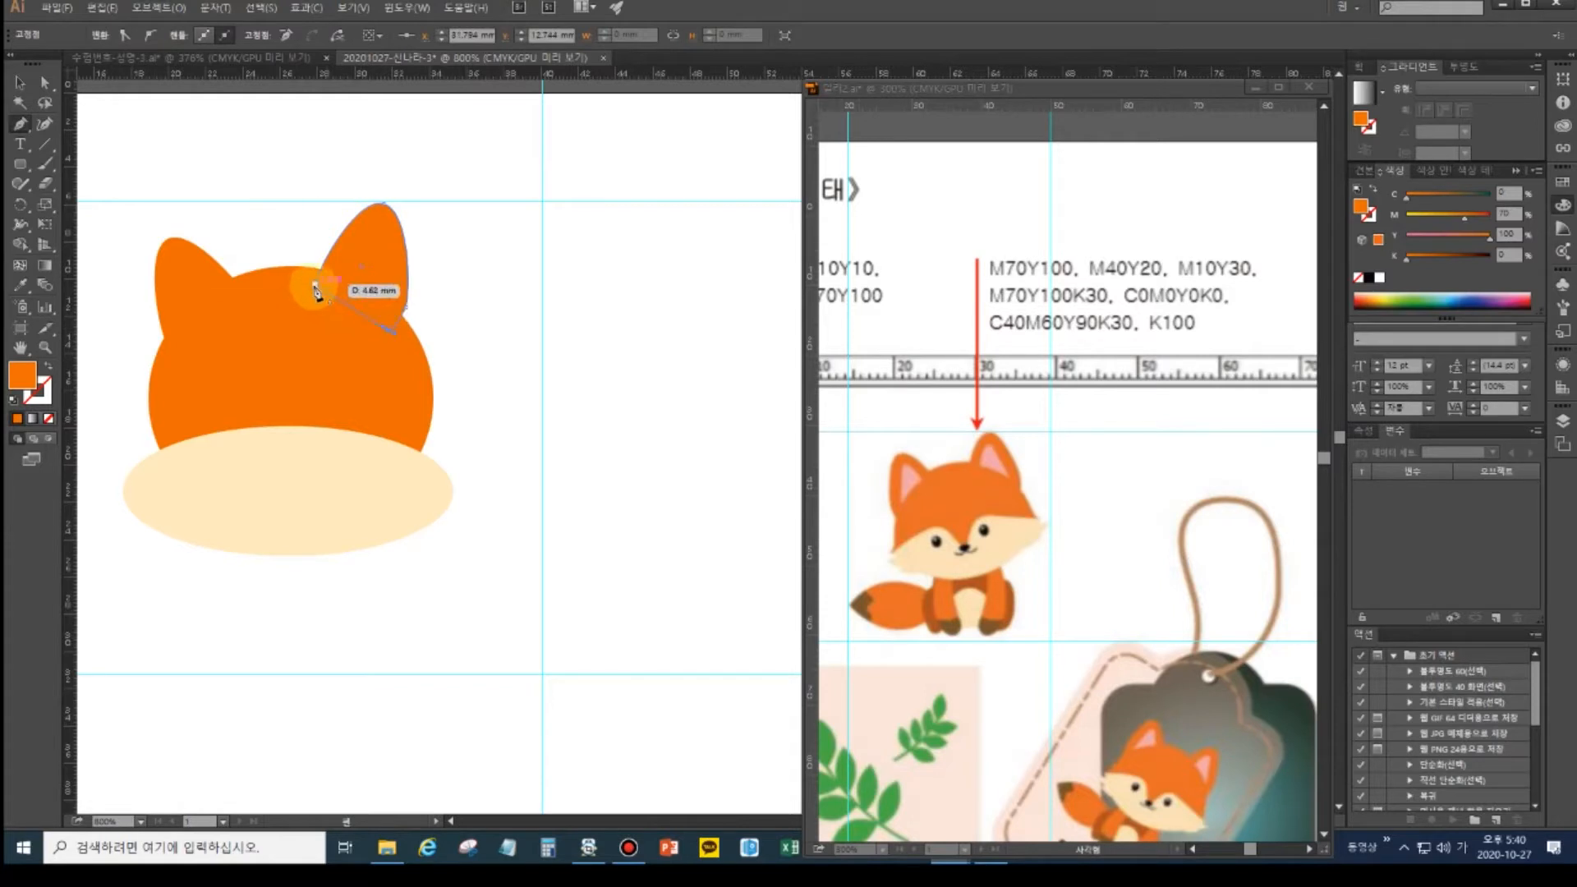
pyautogui.keyDown('ctrl'); pyautogui.click(628, 359); pyautogui.keyUp('ctrl')
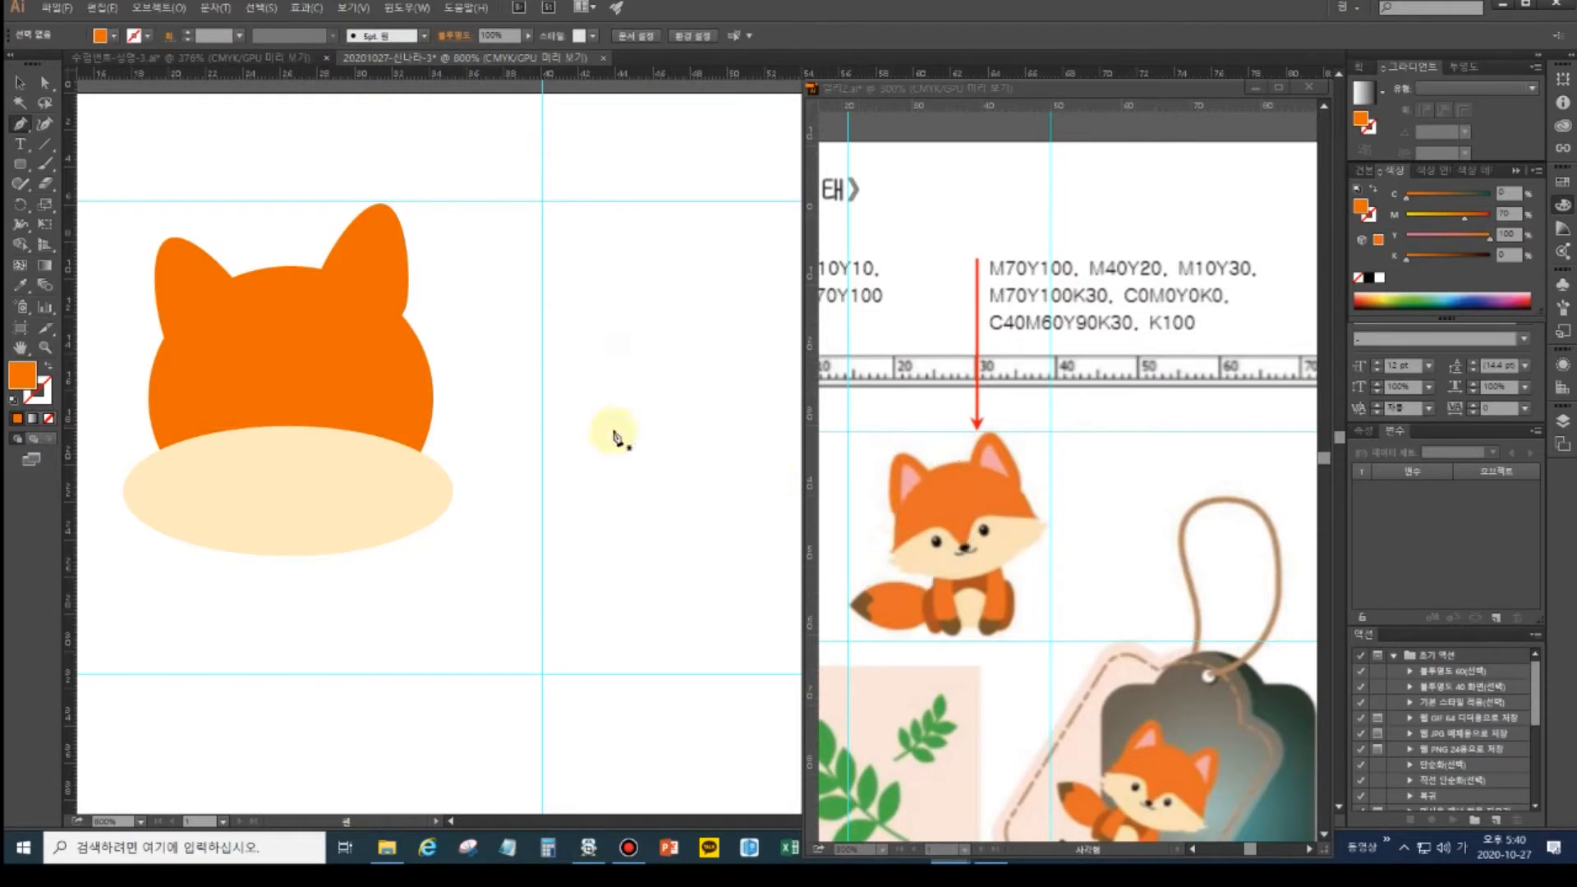
# - Nudge the left ear, then extend its open end into the head and close the path
pyautogui.click(19, 83)
pyautogui.click(195, 285)
pyautogui.moveTo(184, 274); pyautogui.dragTo(176, 305)
pyautogui.click(20, 124)
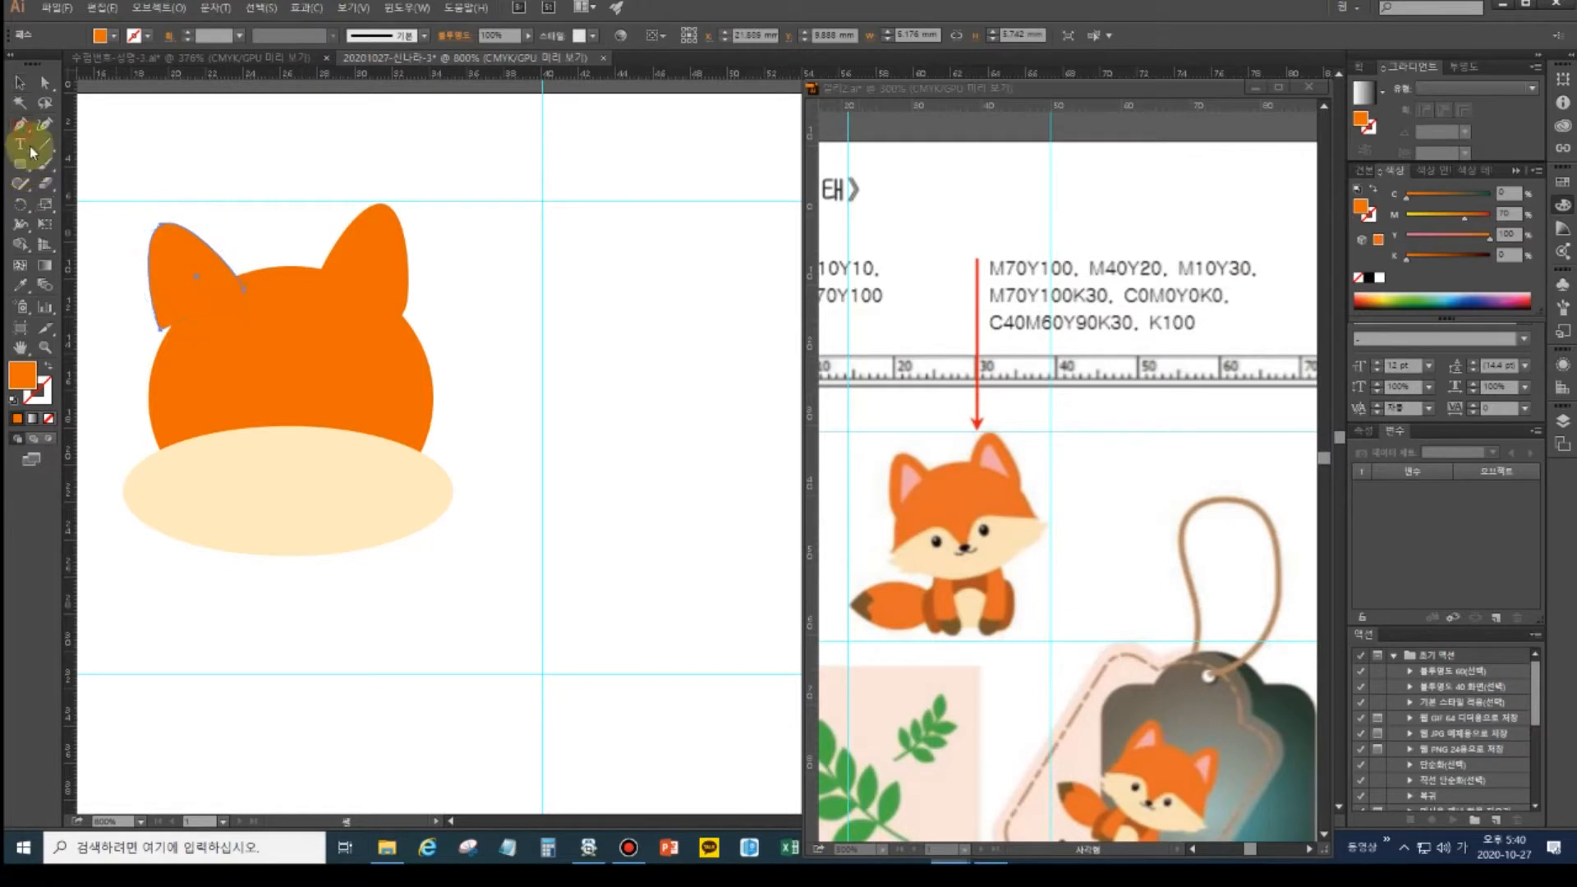
pyautogui.click(160, 331)
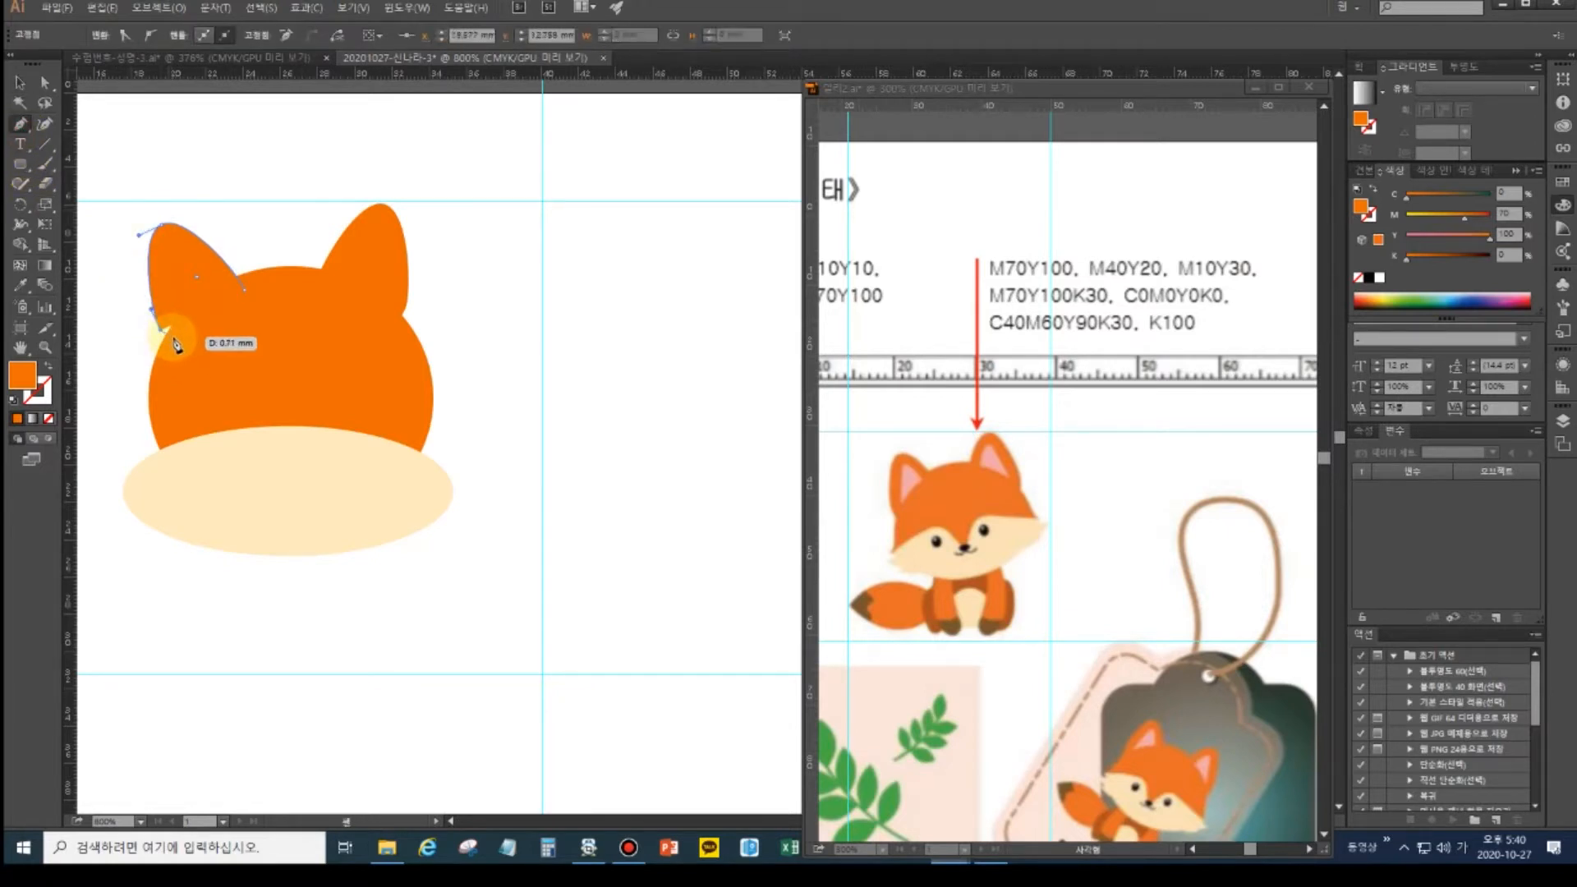
pyautogui.click(170, 345)
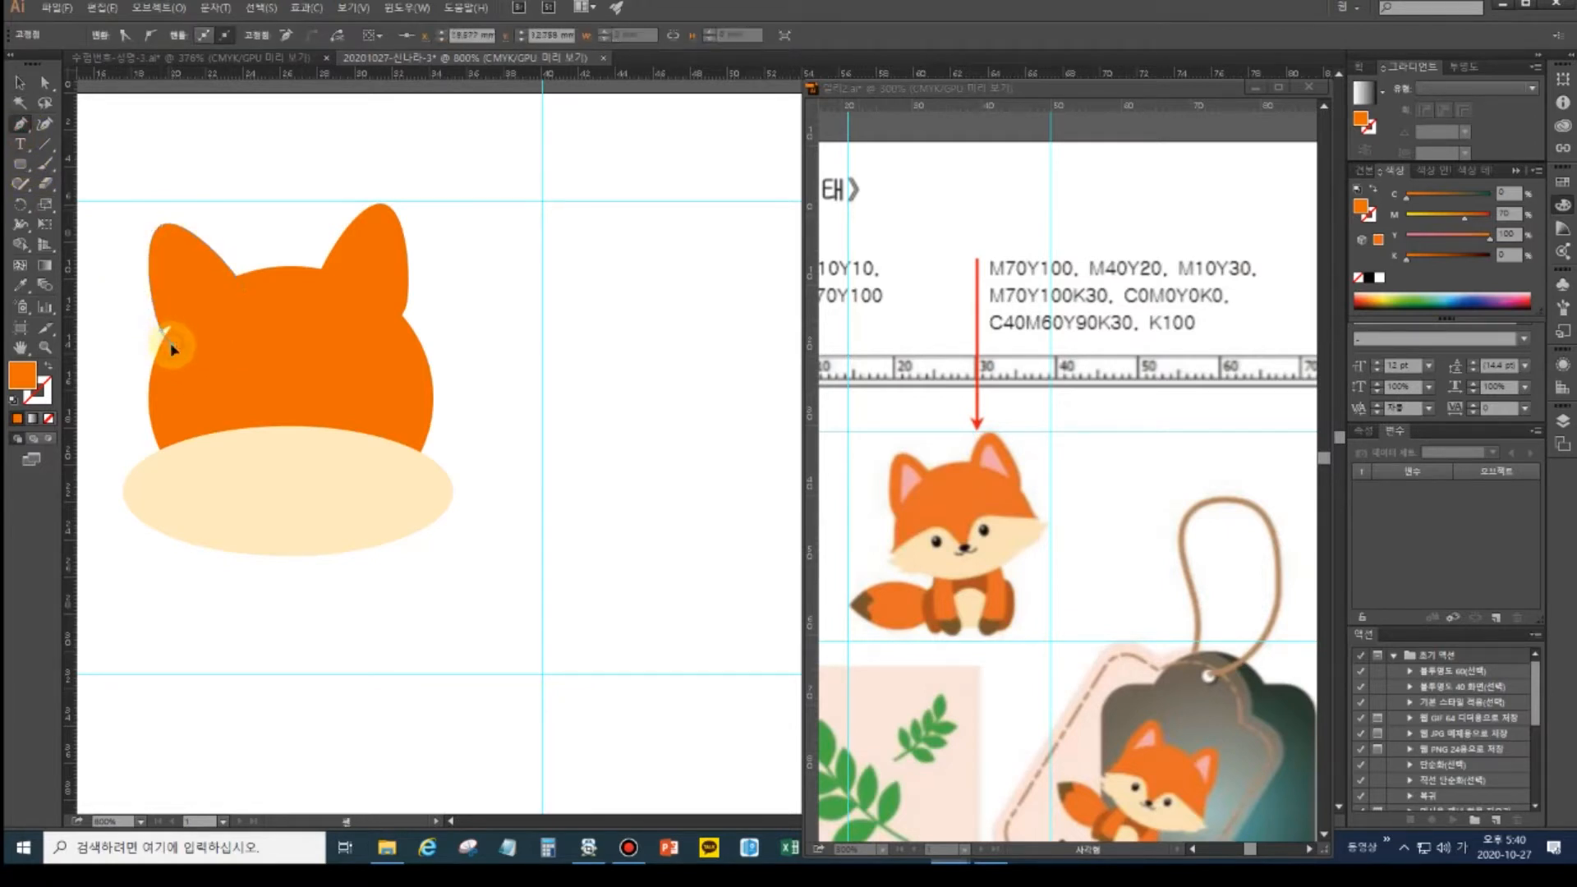
pyautogui.click(245, 289)
pyautogui.keyDown('ctrl'); pyautogui.click(485, 380); pyautogui.keyUp('ctrl')
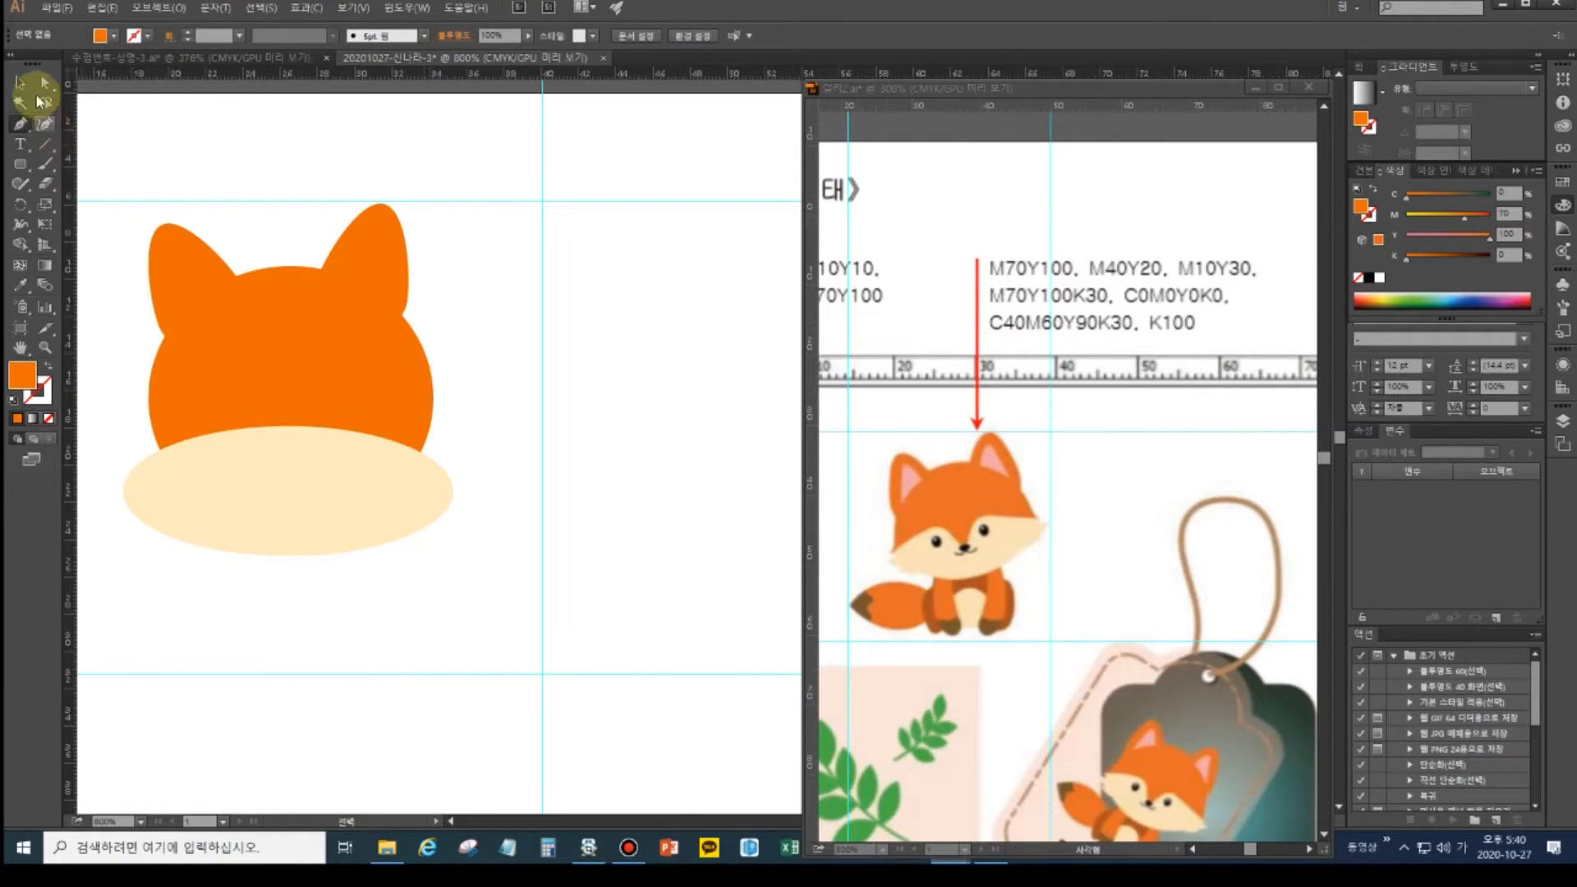
pyautogui.click(20, 83)
# - Merge both ears and the orange circle into one shape with Pathfinder Unite
pyautogui.moveTo(141, 209); pyautogui.dragTo(414, 353)
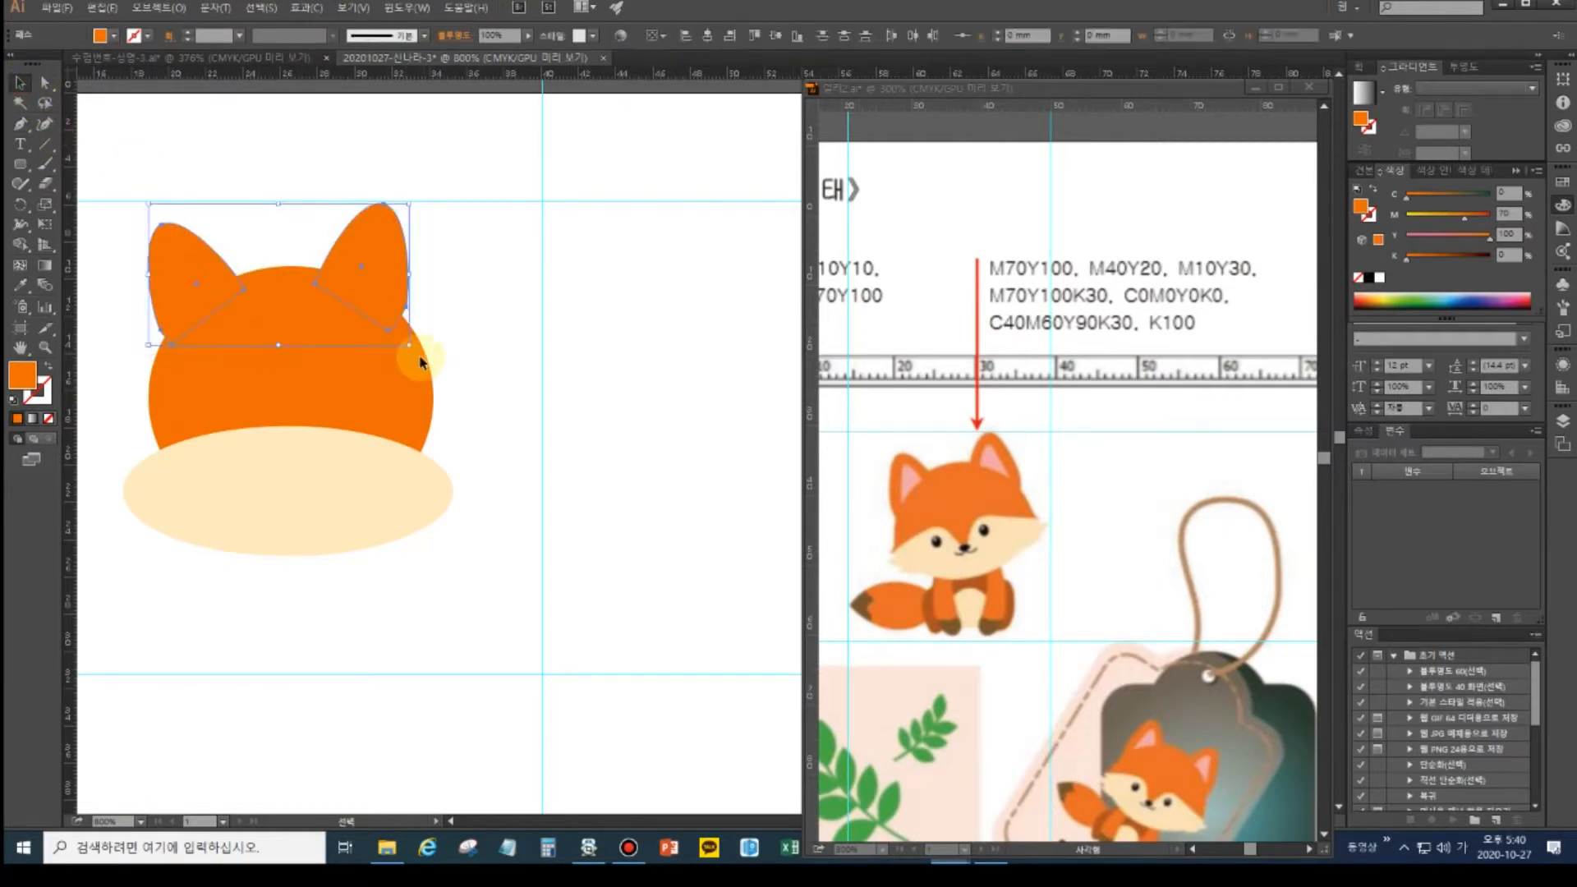
pyautogui.click(300, 371)
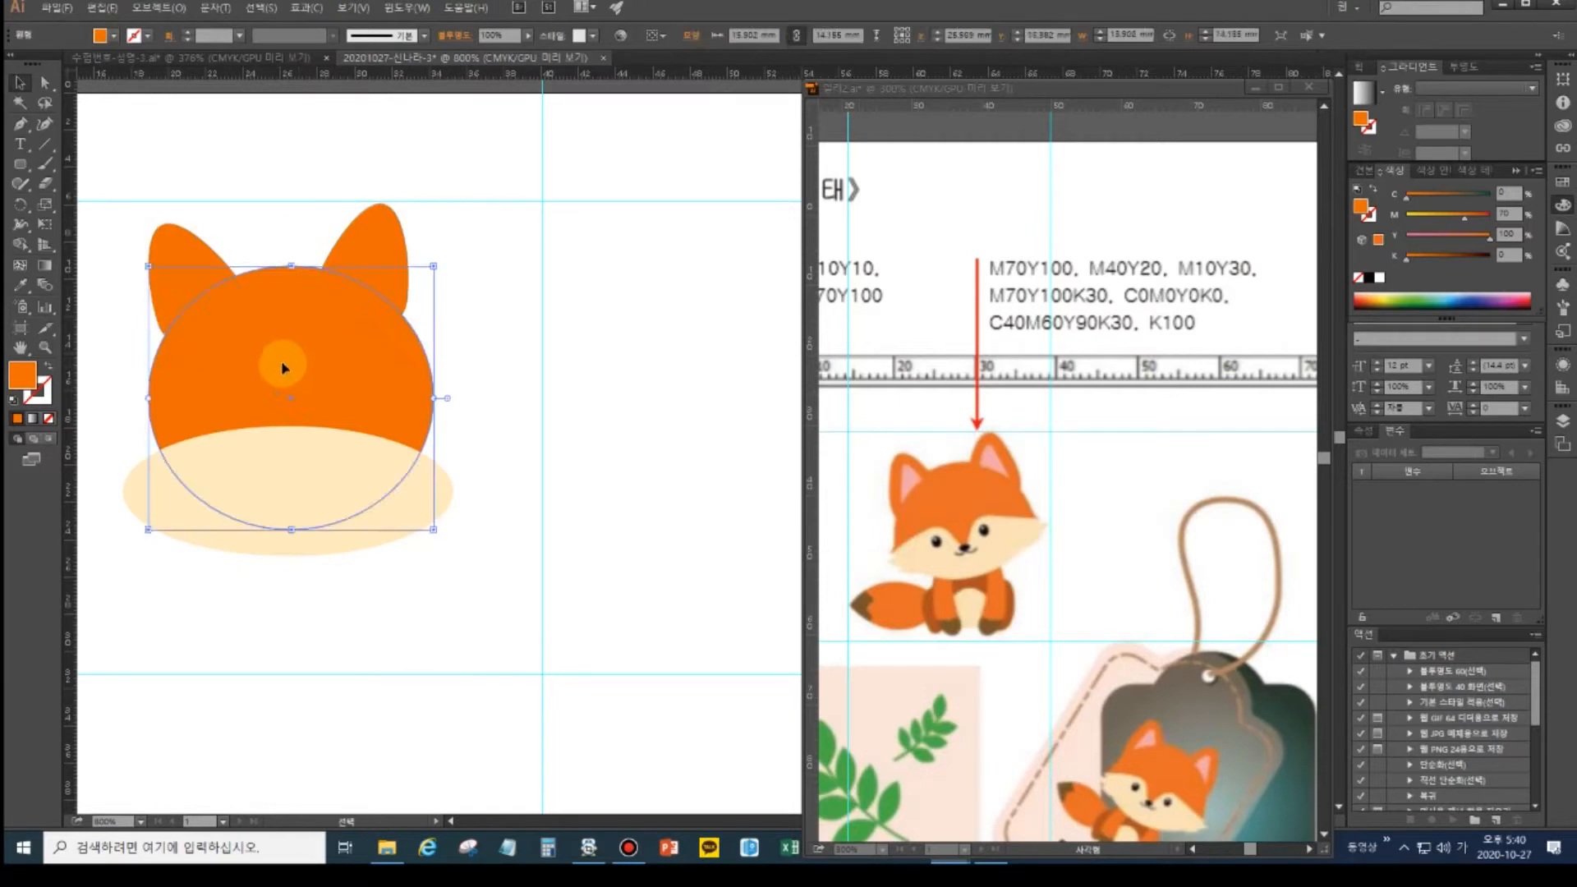
pyautogui.moveTo(134, 211); pyautogui.dragTo(403, 346)
pyautogui.press('a')
pyautogui.hotkey('shift', 'ctrl', 'F9')
pyautogui.press('v')
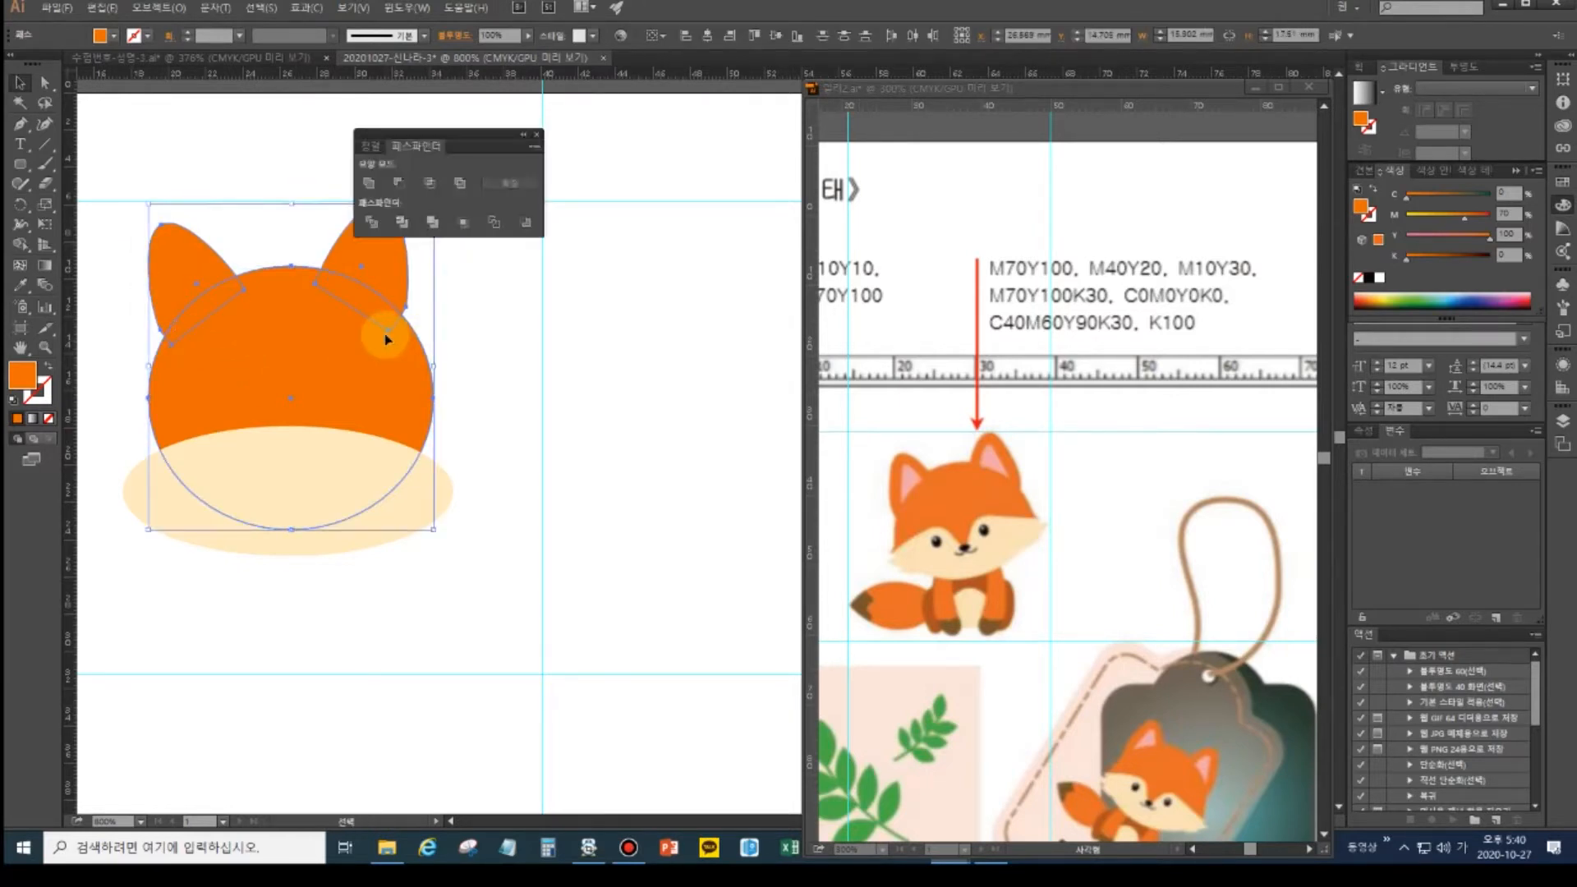
pyautogui.moveTo(459, 141); pyautogui.dragTo(547, 155)
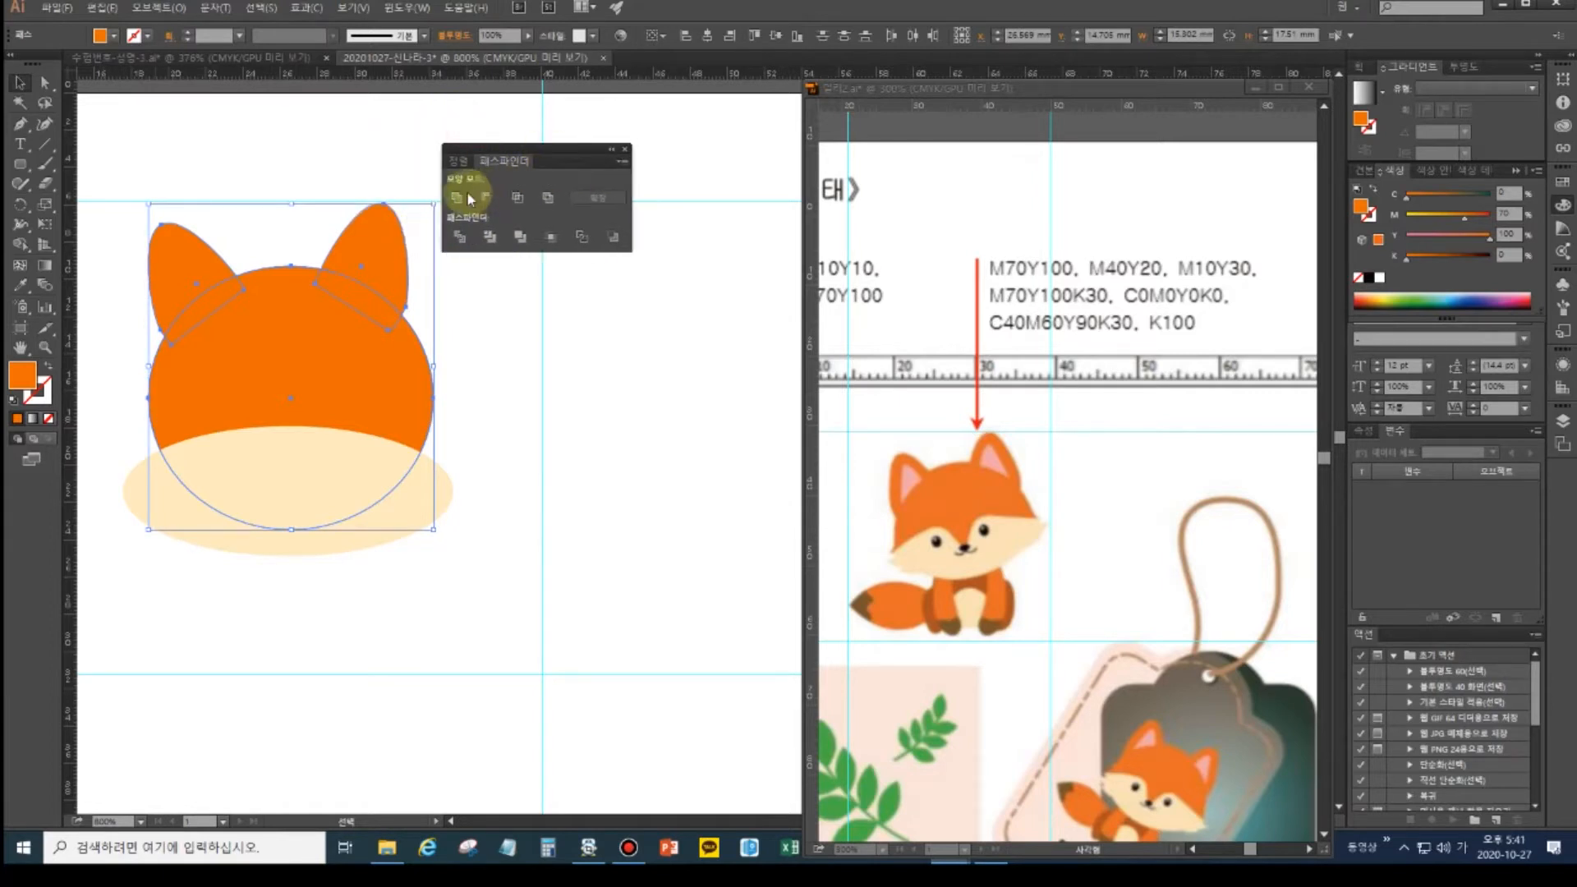
pyautogui.click(458, 198)
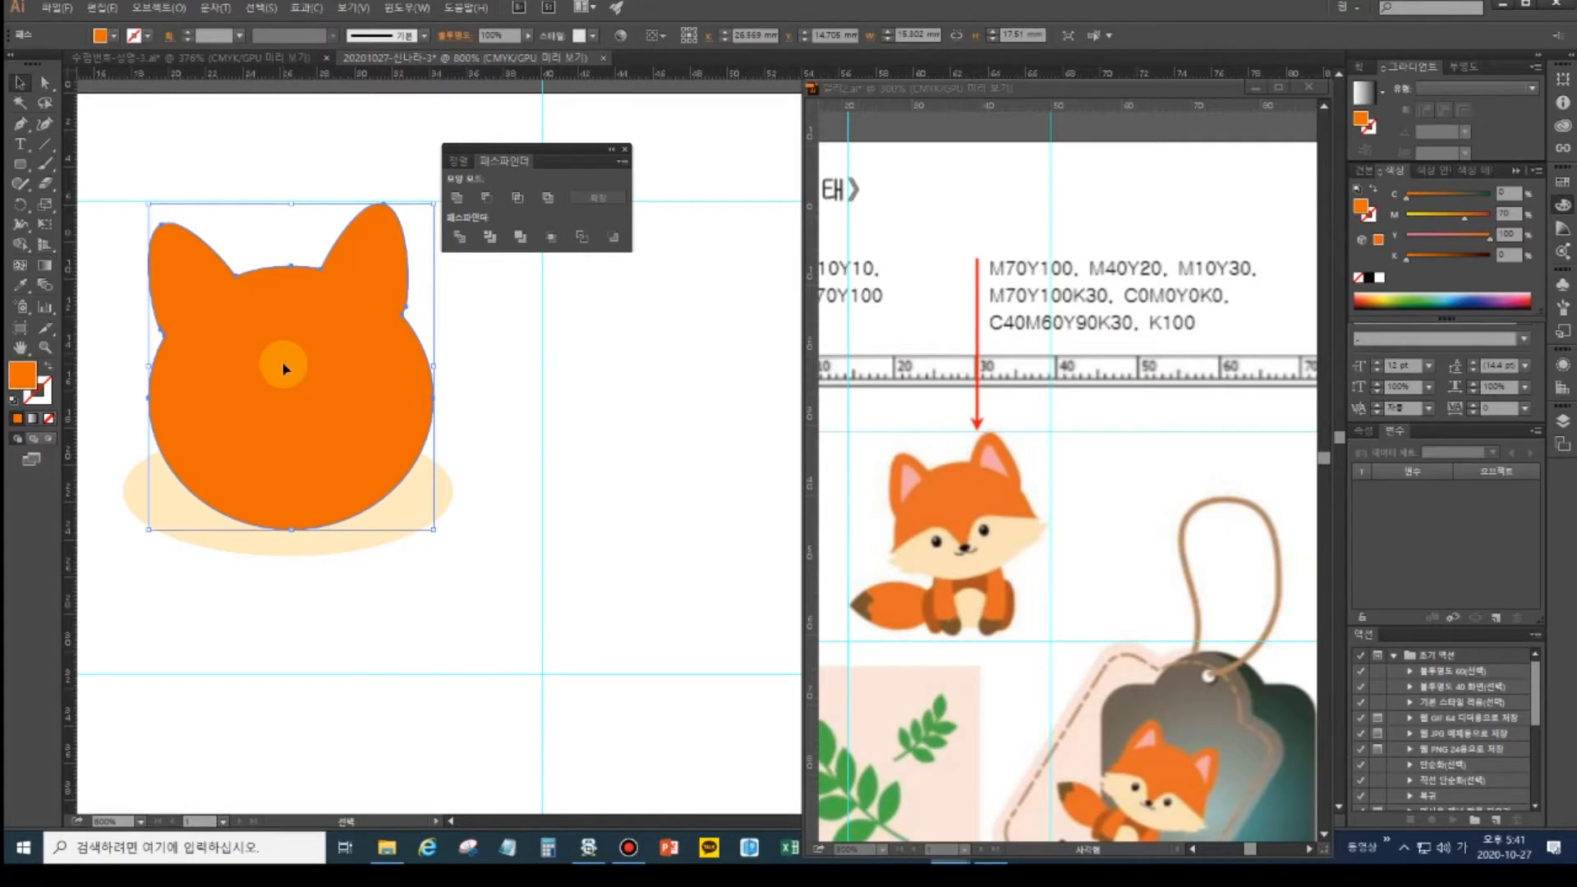
# - Send the orange fox head behind the cream ellipse
pyautogui.press('a')
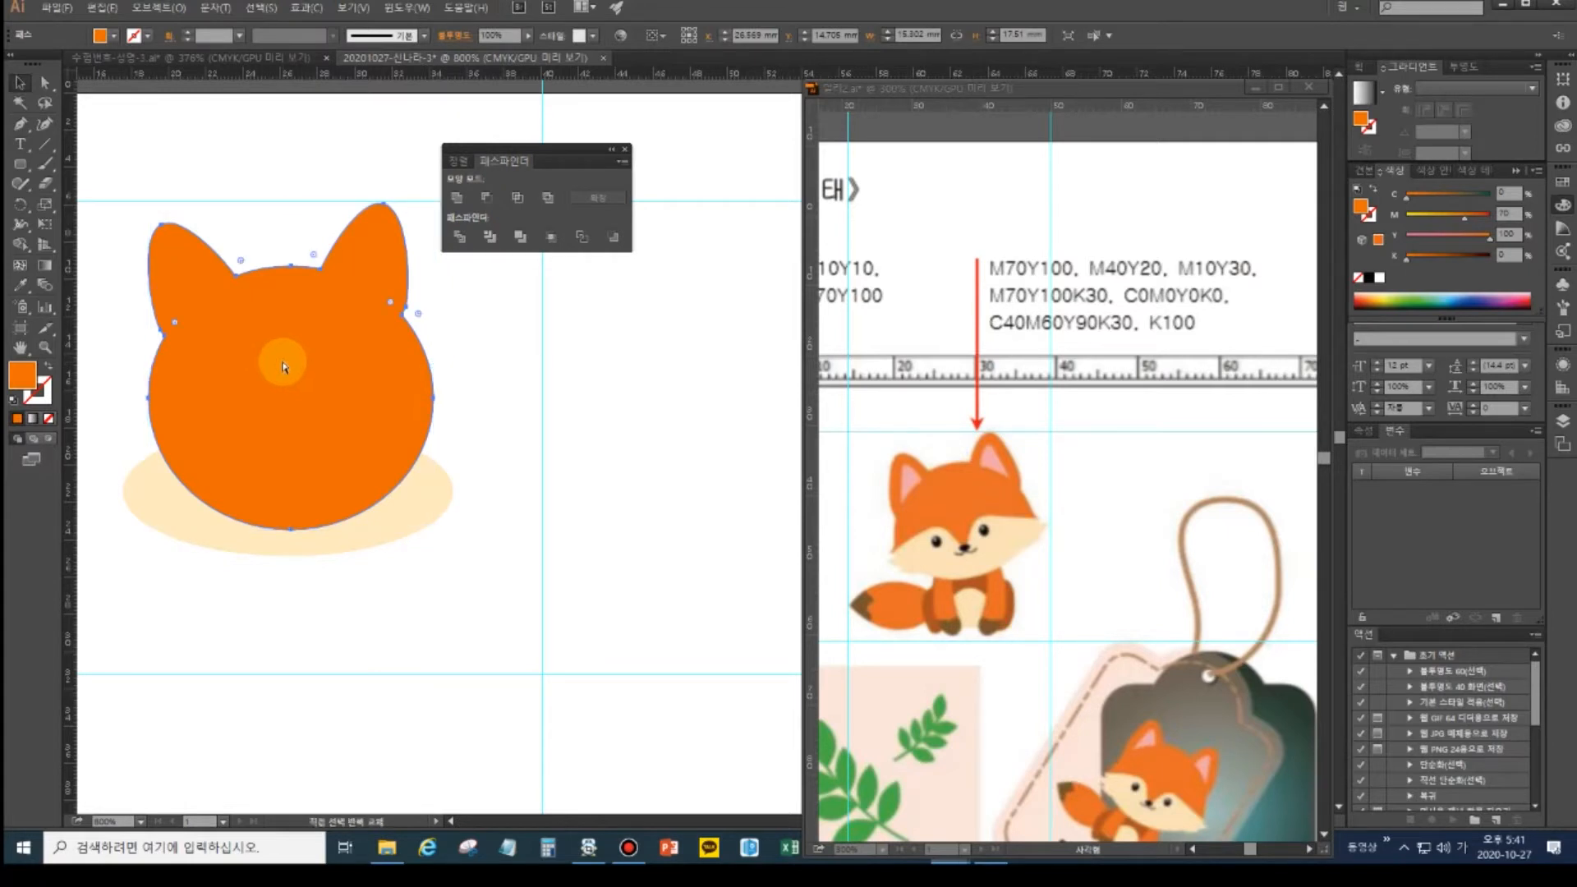
pyautogui.hotkey('ctrl', 'shift', '[')
pyautogui.press('v')
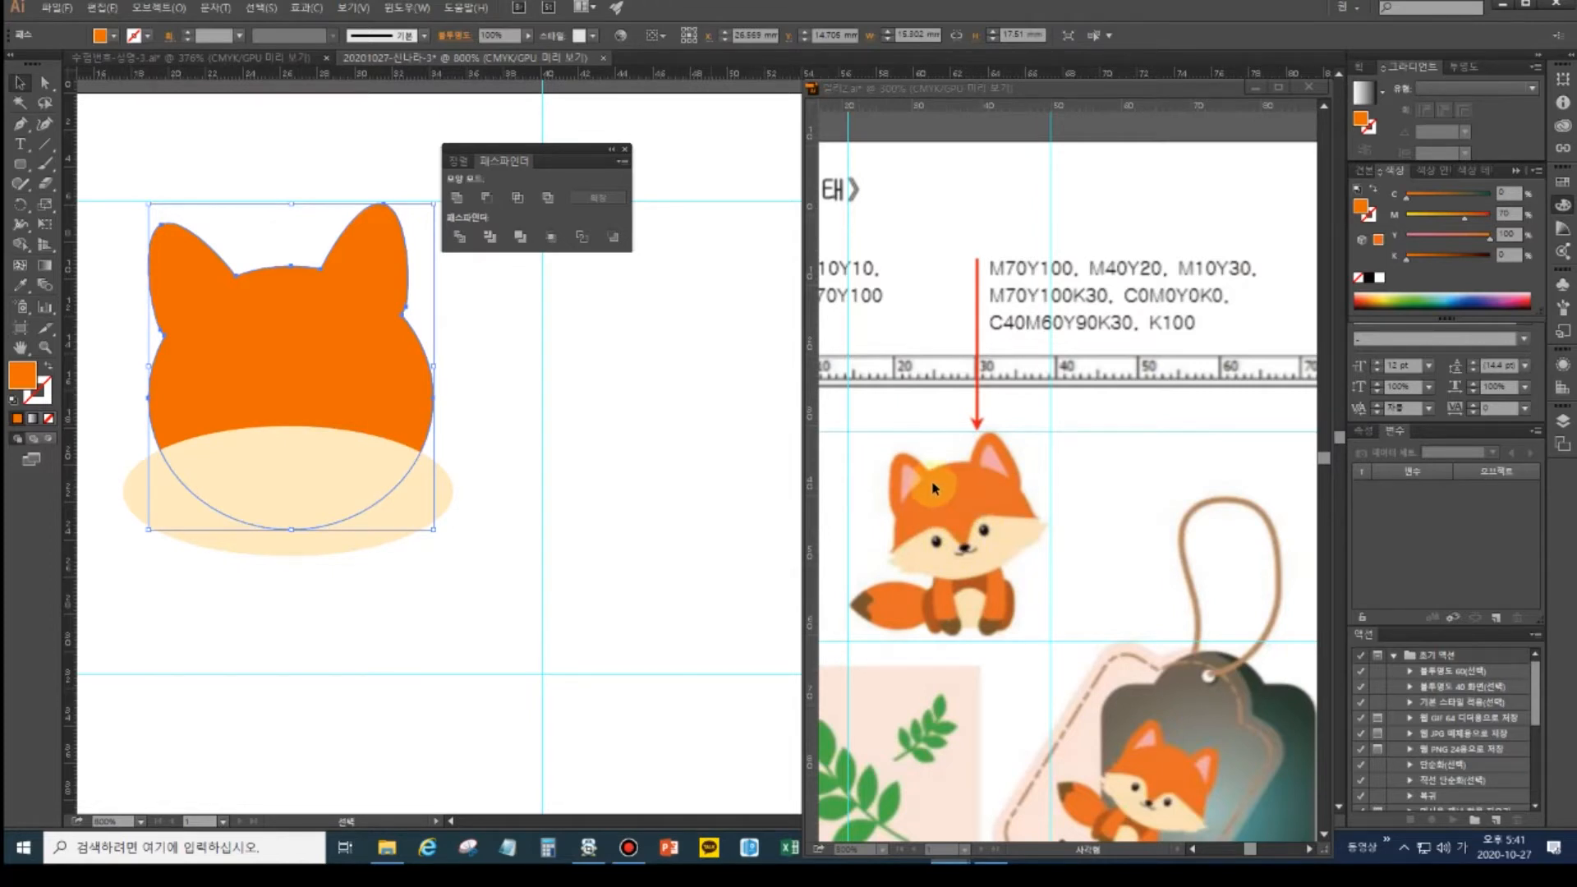
# - Draw a curved inner-ear shape on the fox's left ear with the Pen tool
pyautogui.click(19, 124)
pyautogui.keyDown('ctrl'); pyautogui.click(528, 367); pyautogui.keyUp('ctrl')
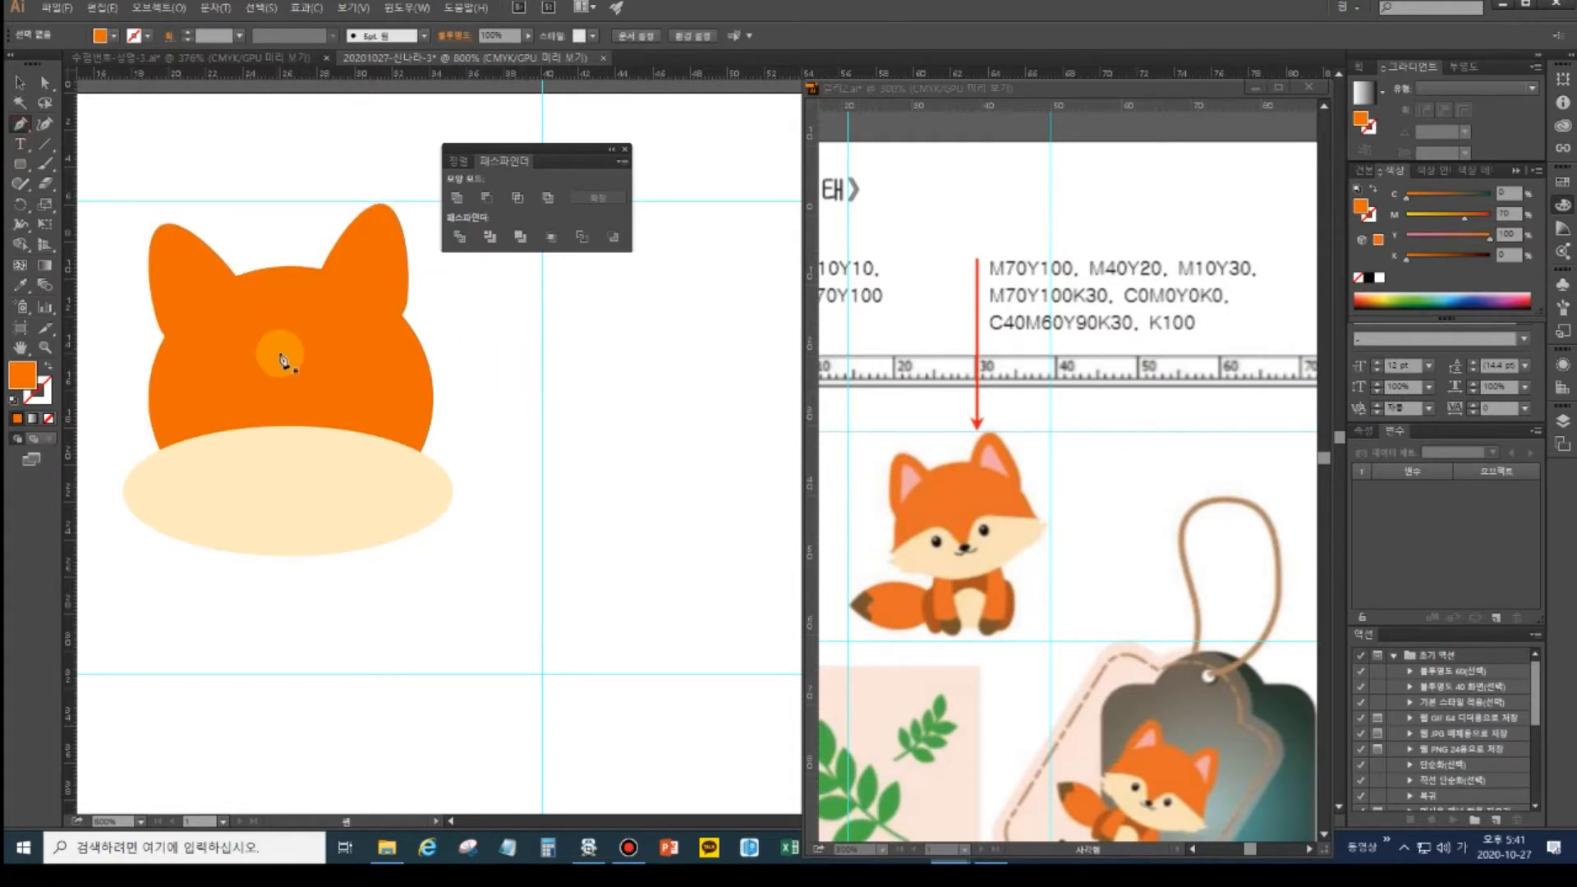
pyautogui.moveTo(350, 435); pyautogui.dragTo(386, 338)
pyautogui.moveTo(502, 386); pyautogui.dragTo(495, 420)
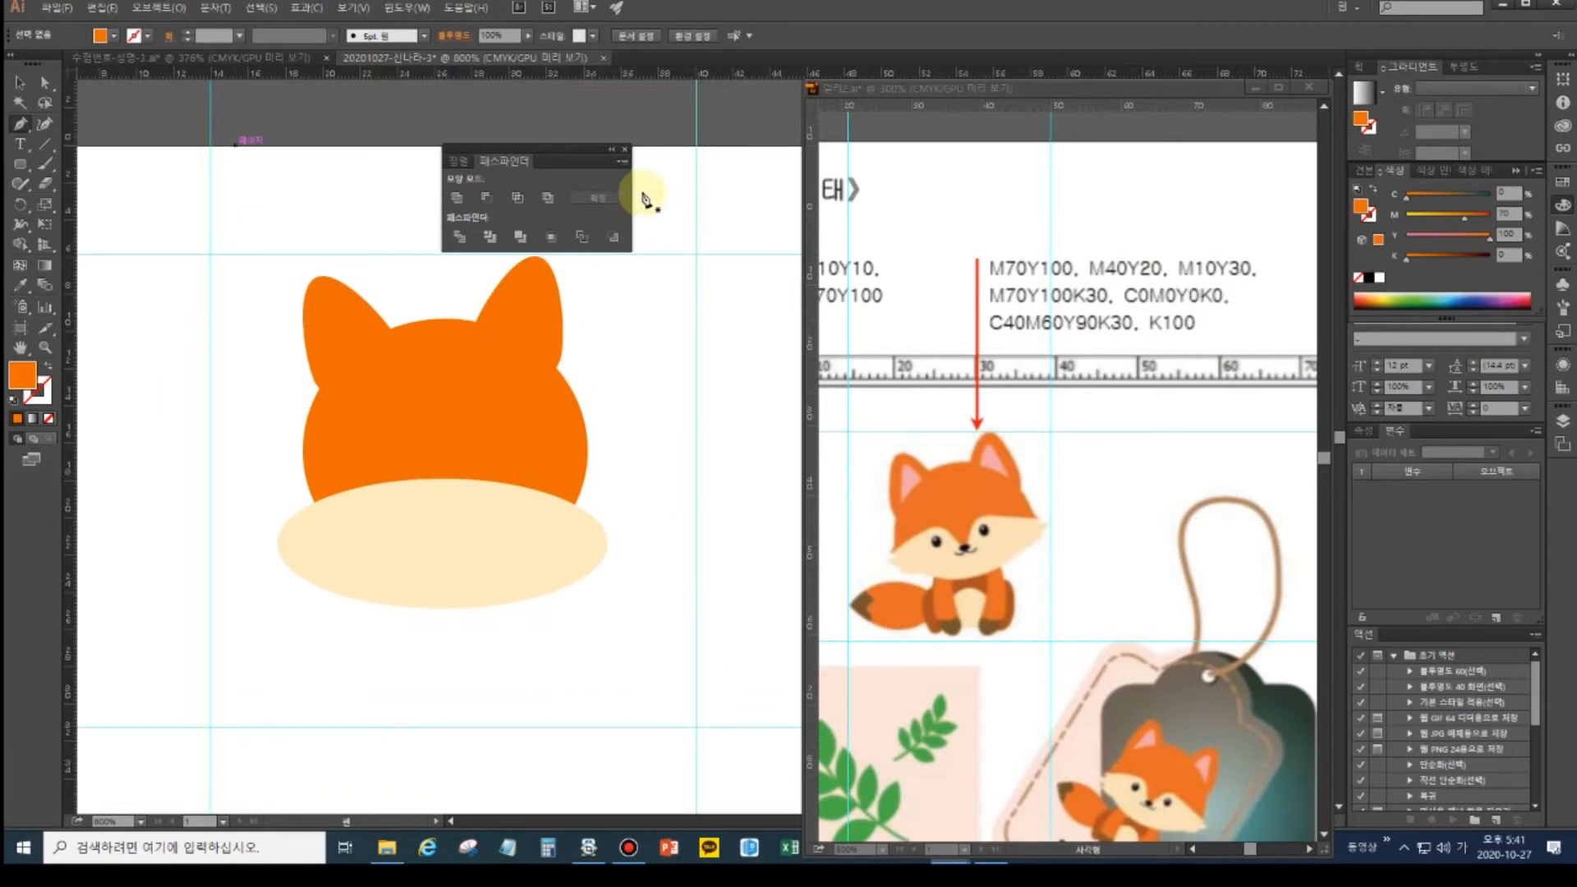
pyautogui.click(623, 150)
pyautogui.click(393, 329)
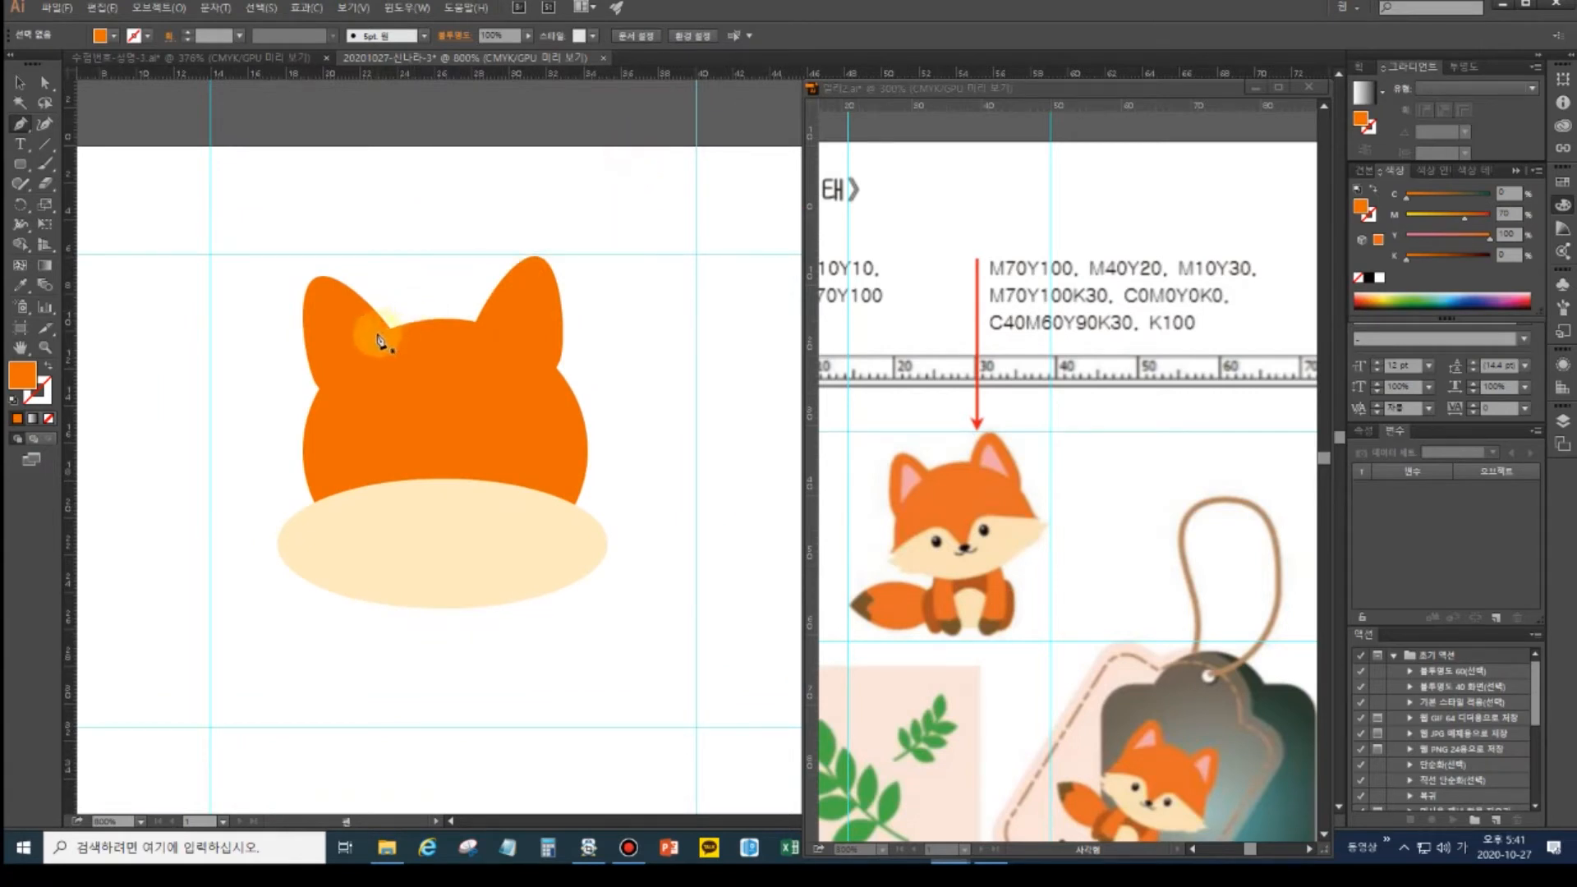
pyautogui.click(381, 335)
pyautogui.click(333, 372)
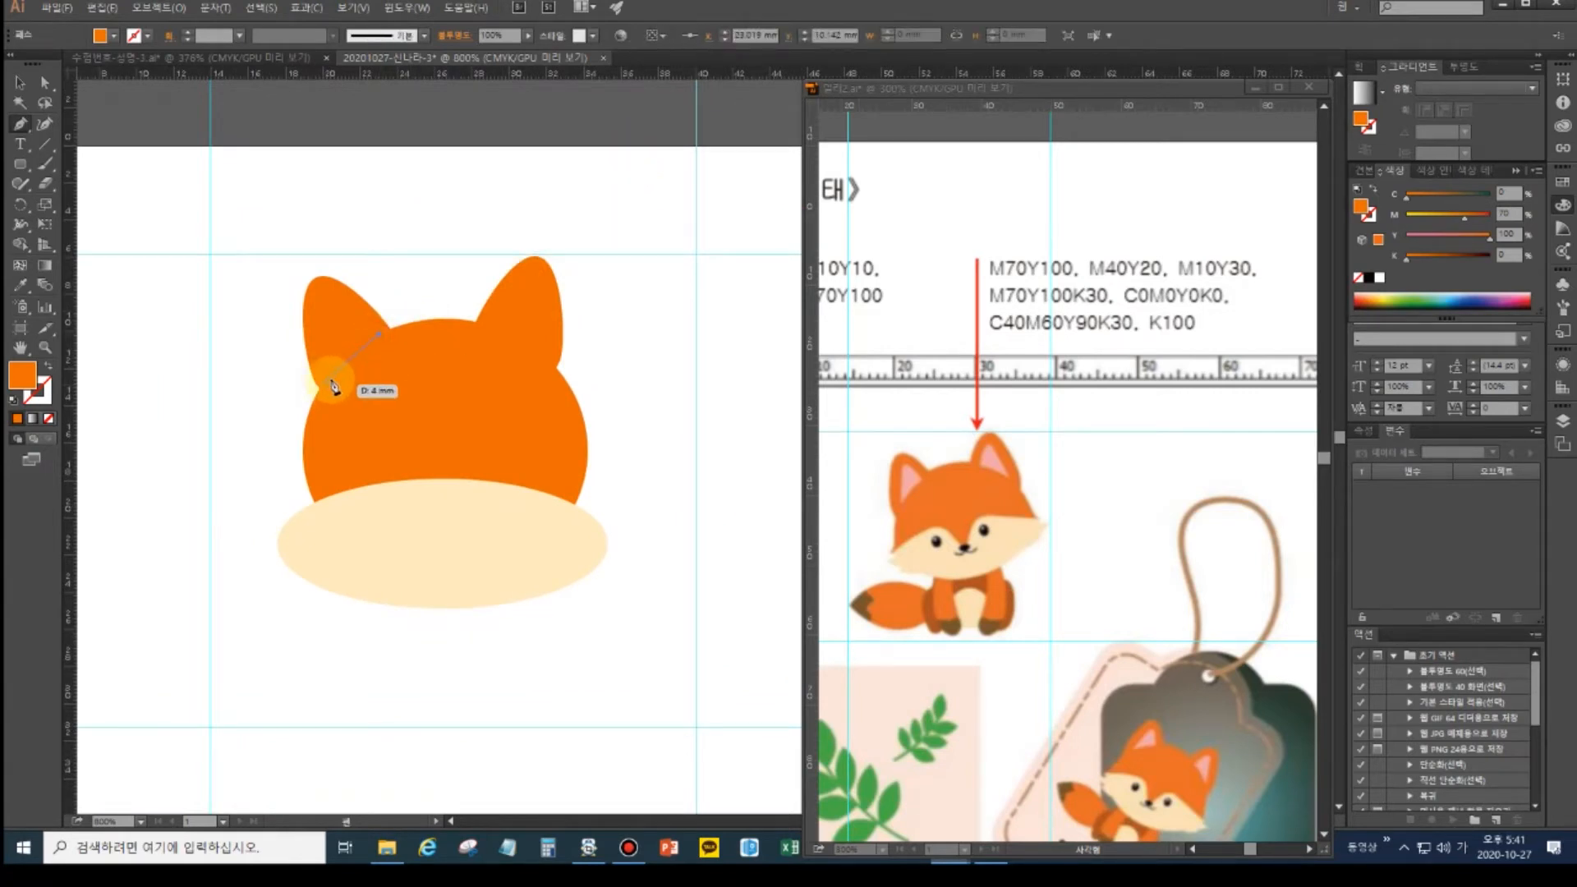
pyautogui.moveTo(326, 395); pyautogui.dragTo(378, 335)
# - Fill the left inner-ear shape with the pink swatch using the Eyedropper
pyautogui.click(18, 83)
pyautogui.click(332, 333)
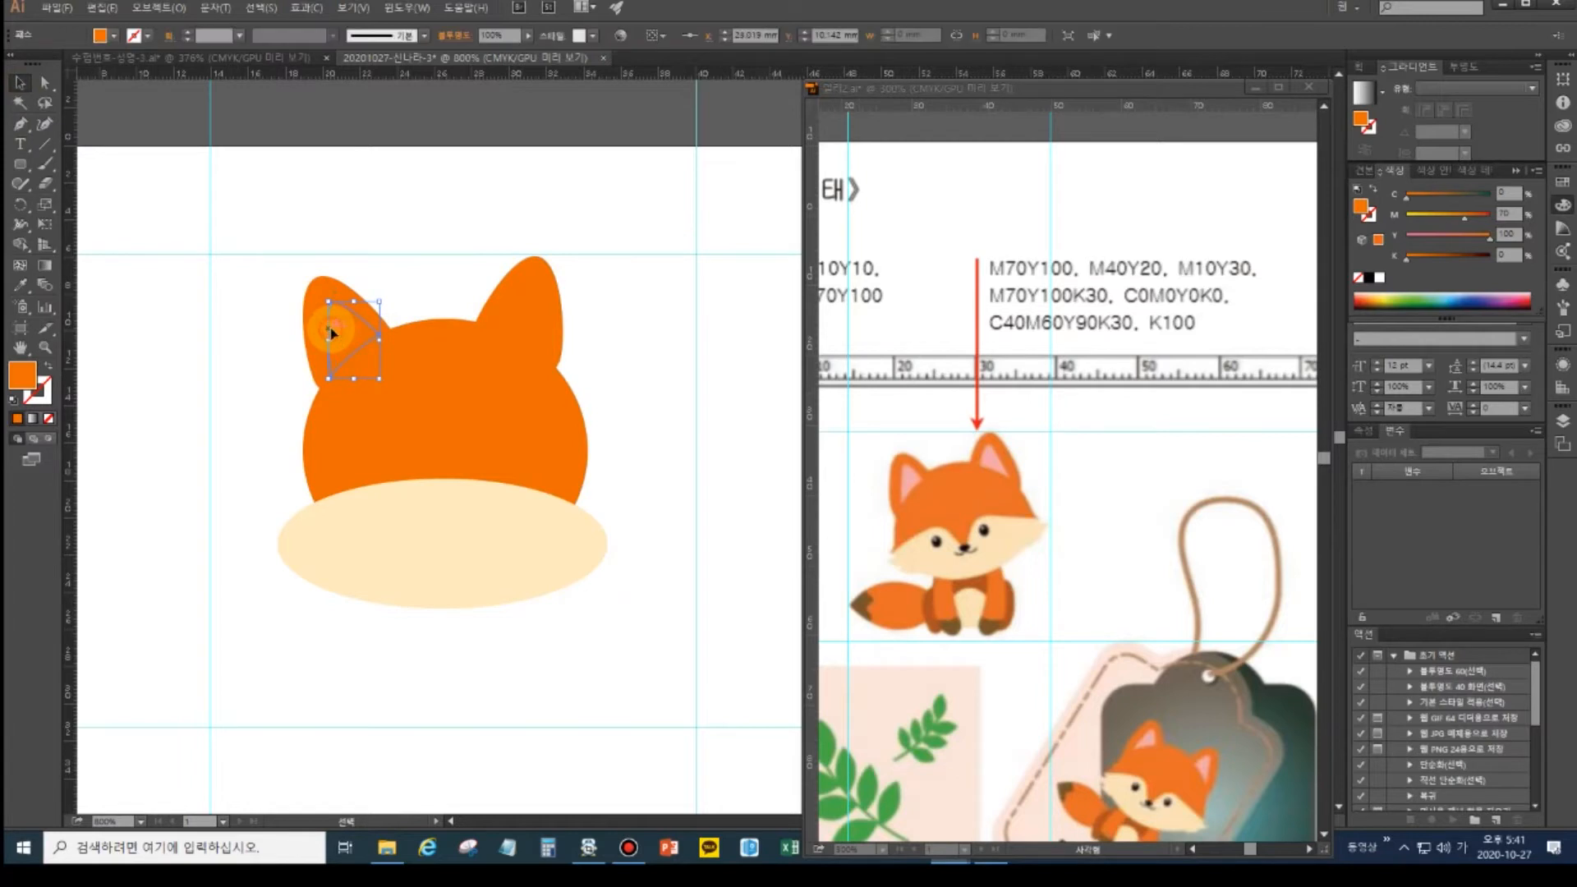
pyautogui.click(18, 349)
pyautogui.doubleClick(18, 349)
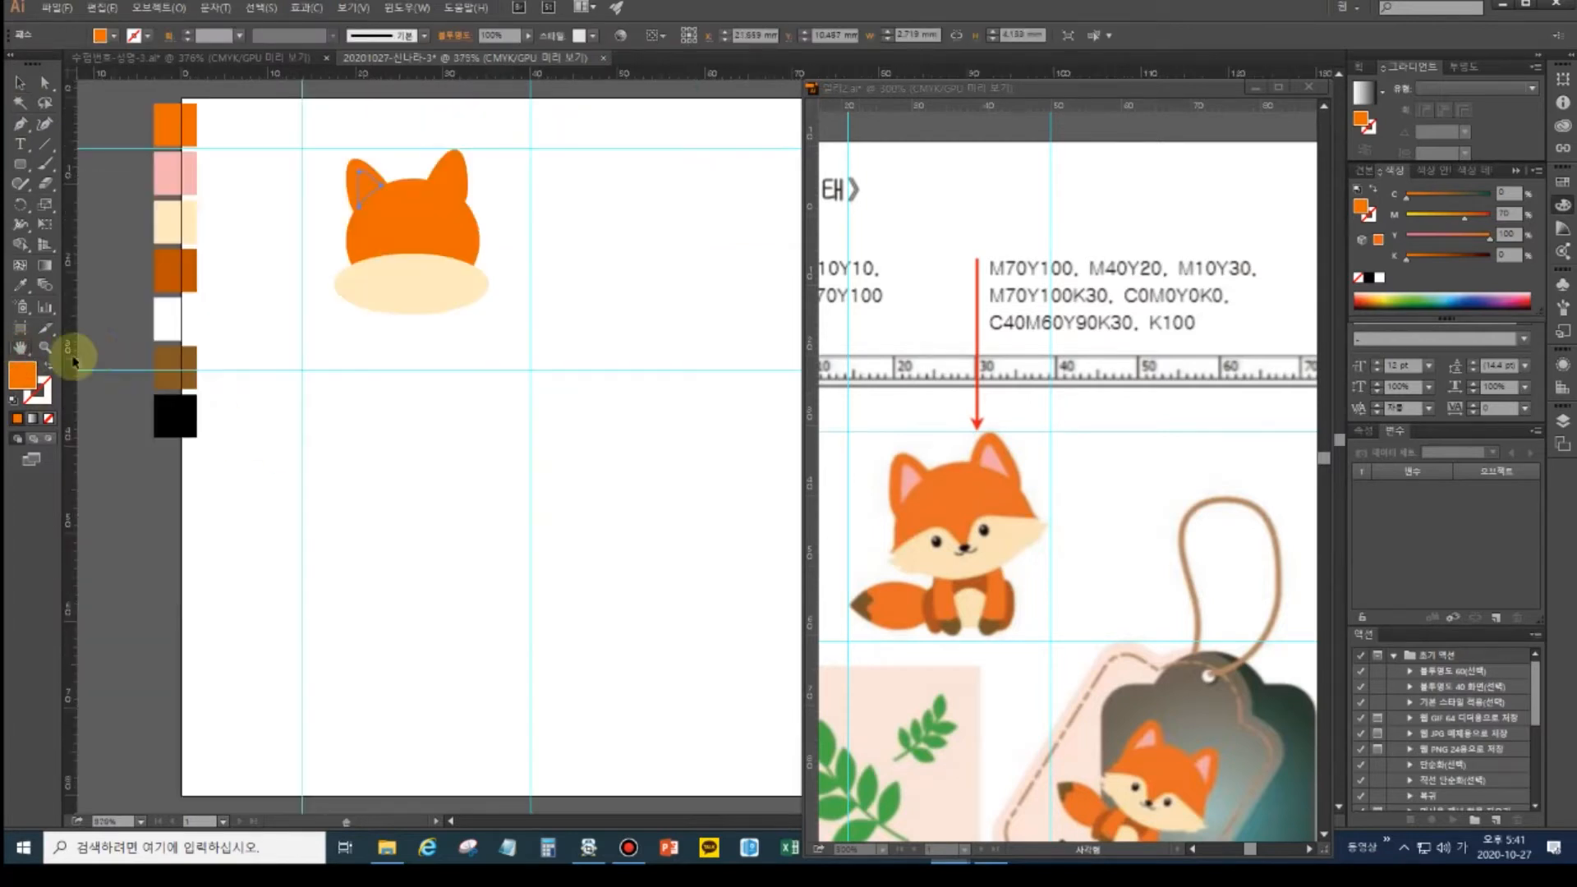
pyautogui.click(22, 287)
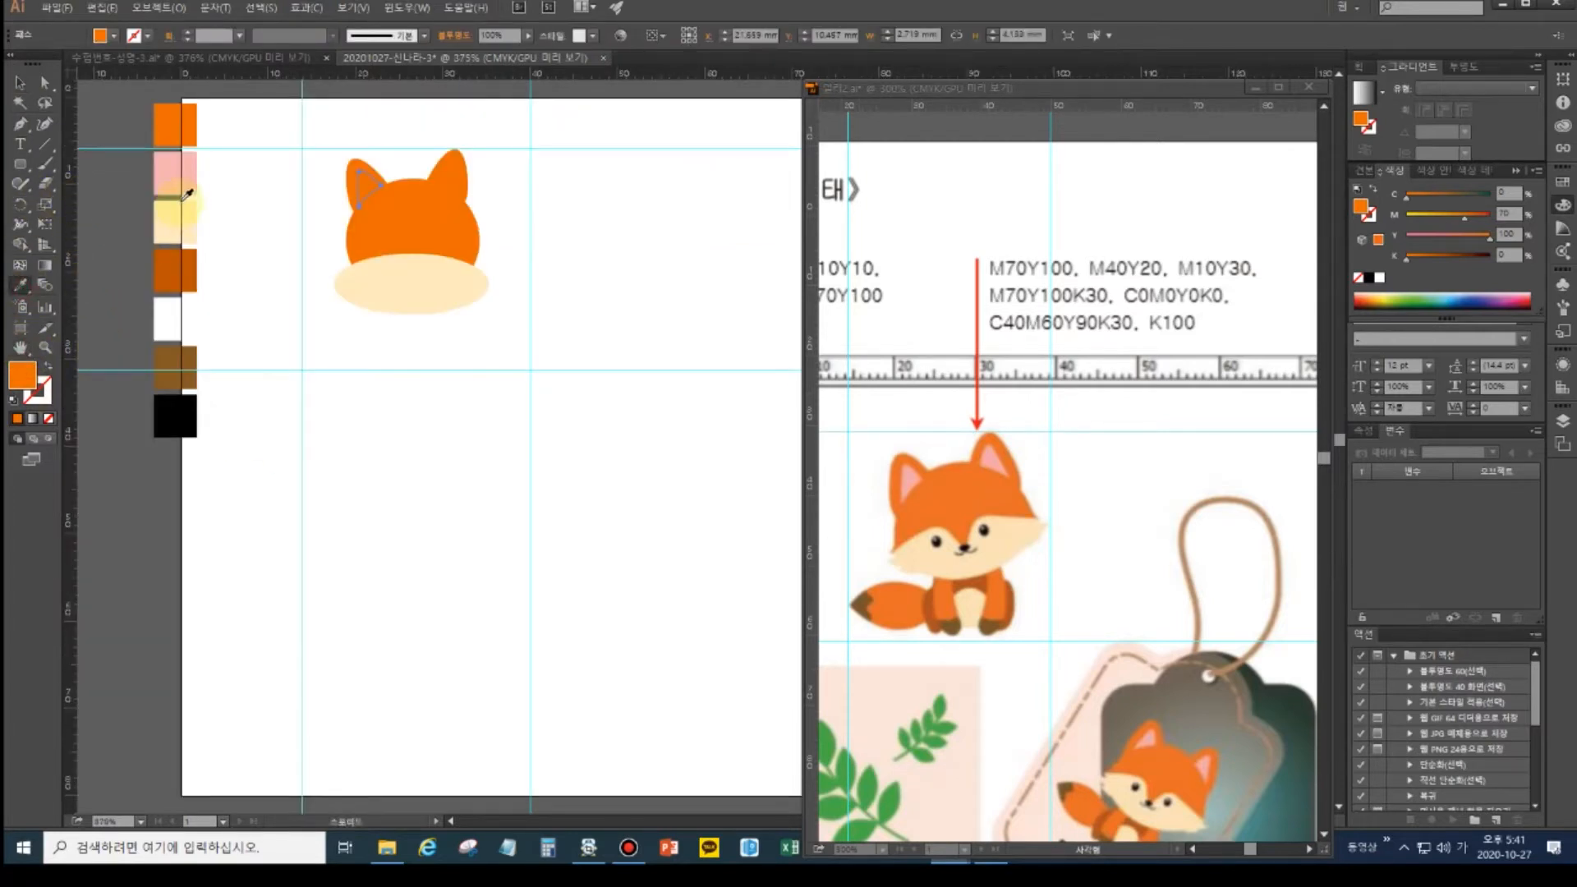
pyautogui.click(174, 174)
pyautogui.keyDown('ctrl'); pyautogui.click(283, 286); pyautogui.keyUp('ctrl')
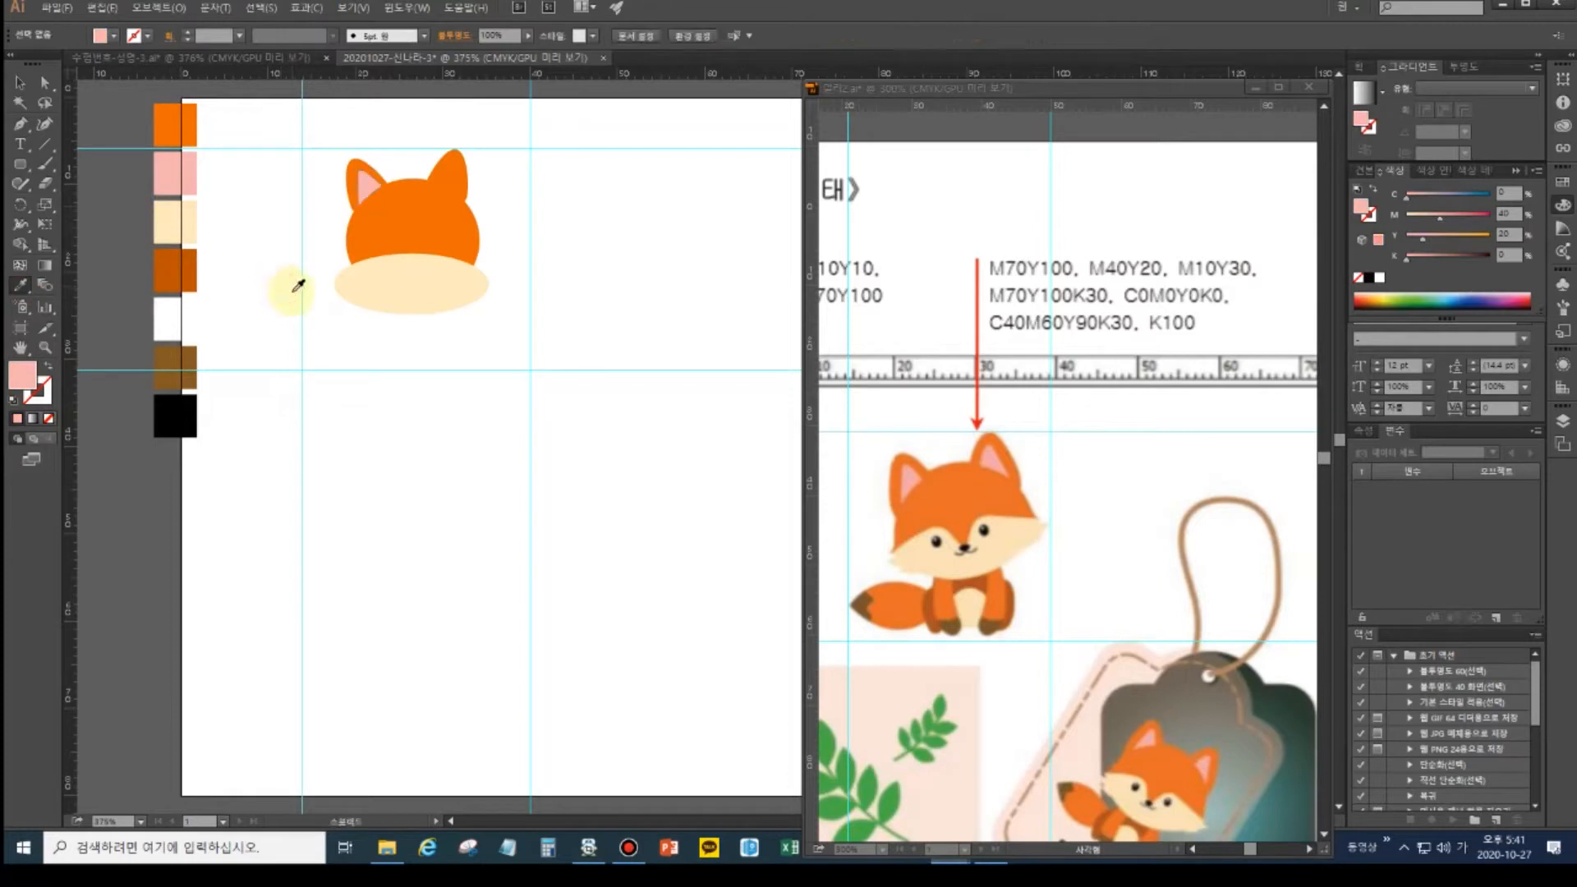
# - Draw the matching pink inner-ear shape on the right ear
pyautogui.click(19, 124)
pyautogui.click(451, 195)
pyautogui.moveTo(451, 196); pyautogui.dragTo(461, 202)
pyautogui.click(459, 201)
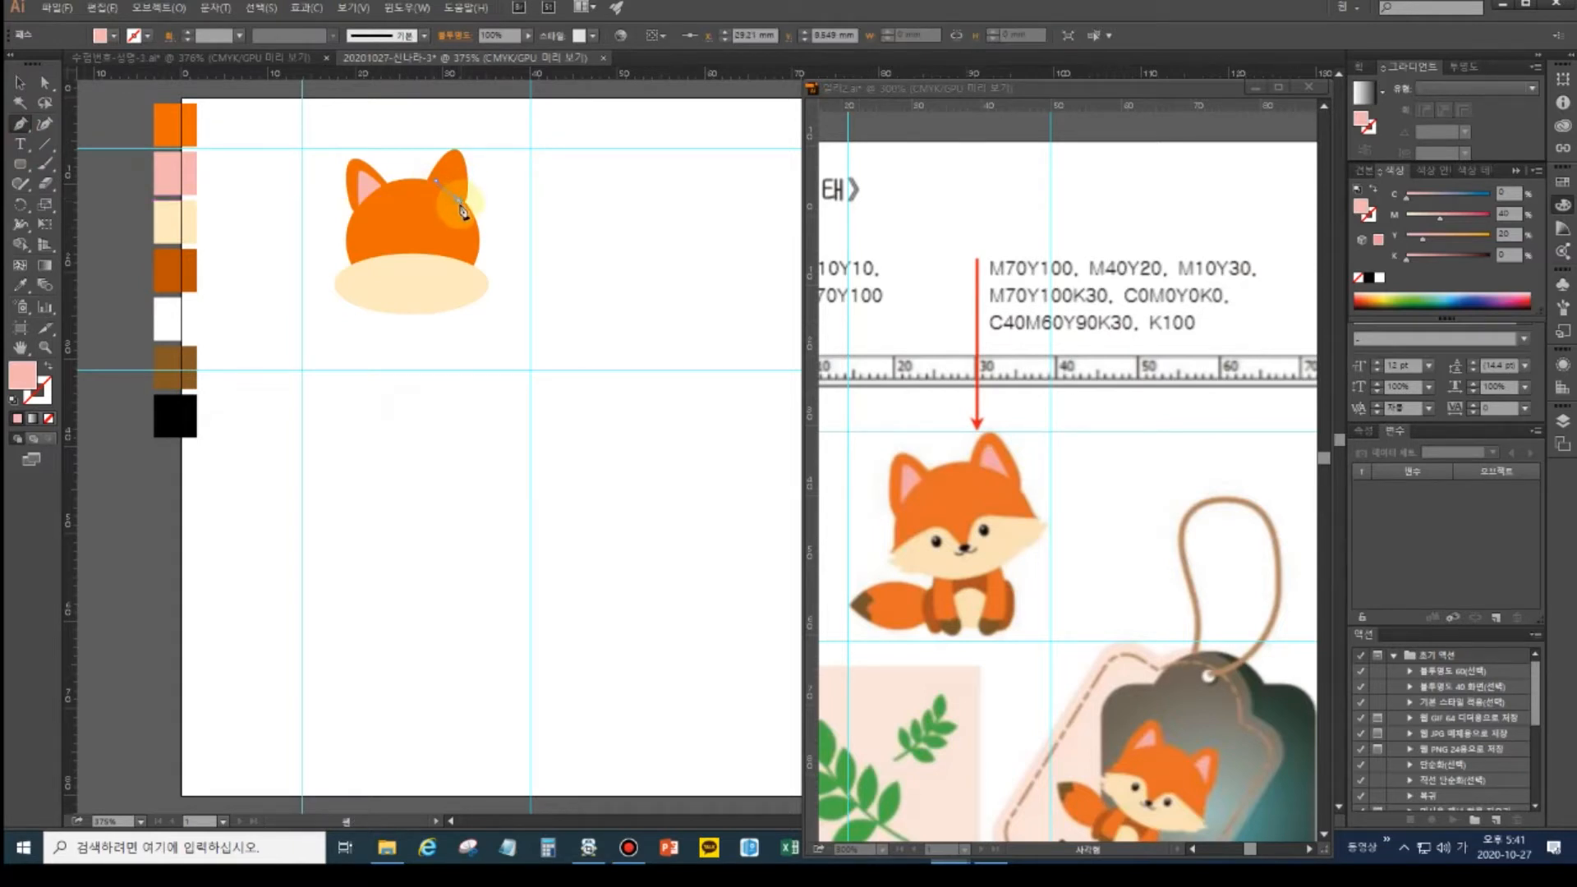
pyautogui.moveTo(459, 162); pyautogui.dragTo(457, 150)
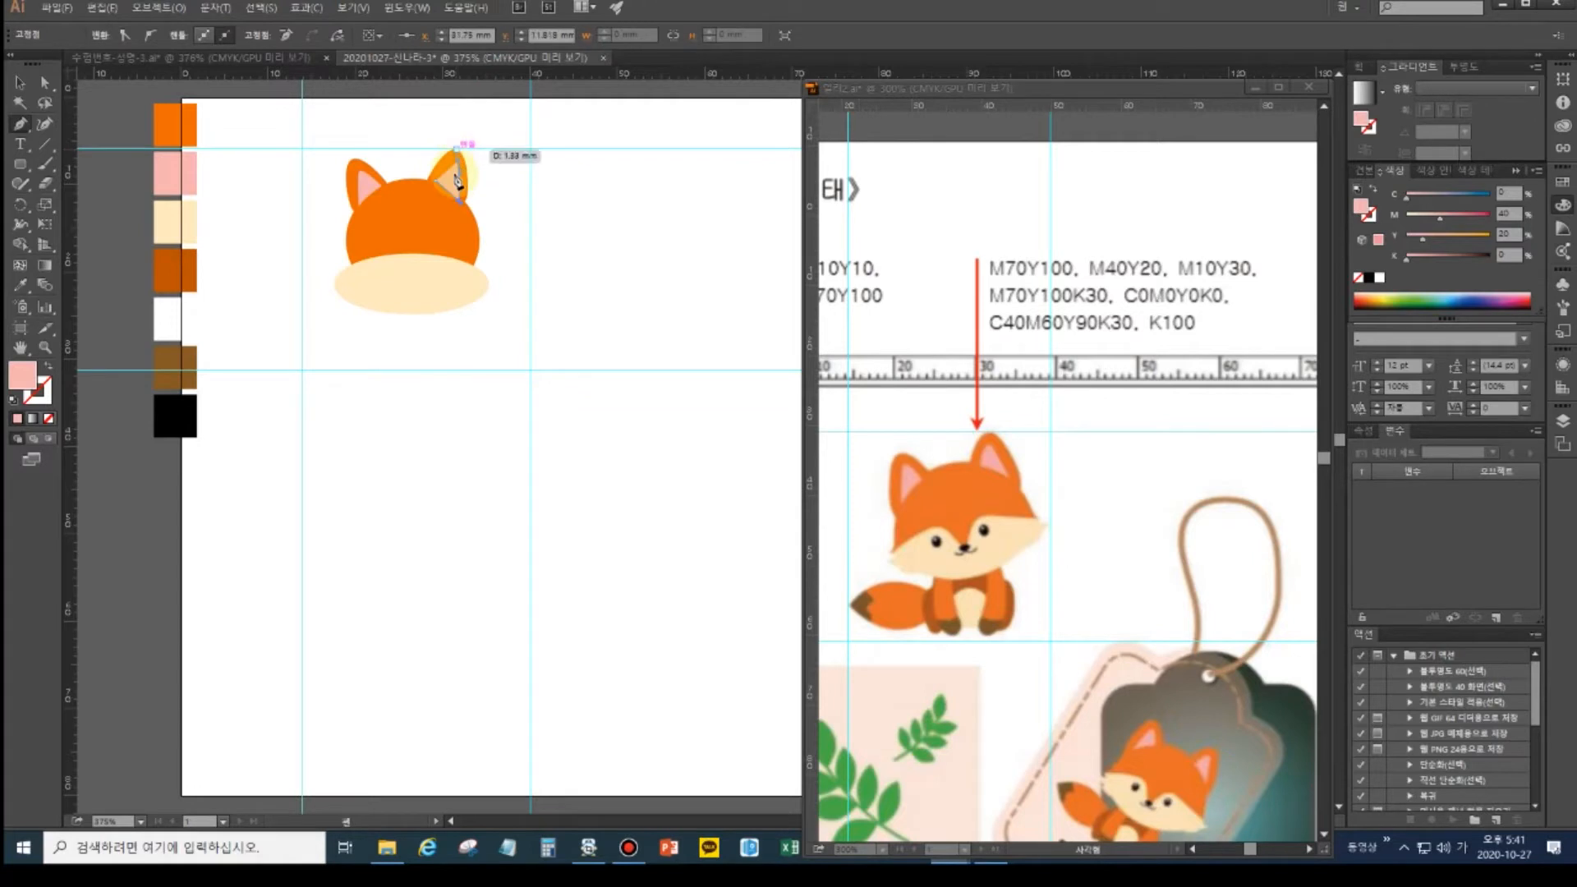
pyautogui.click(436, 181)
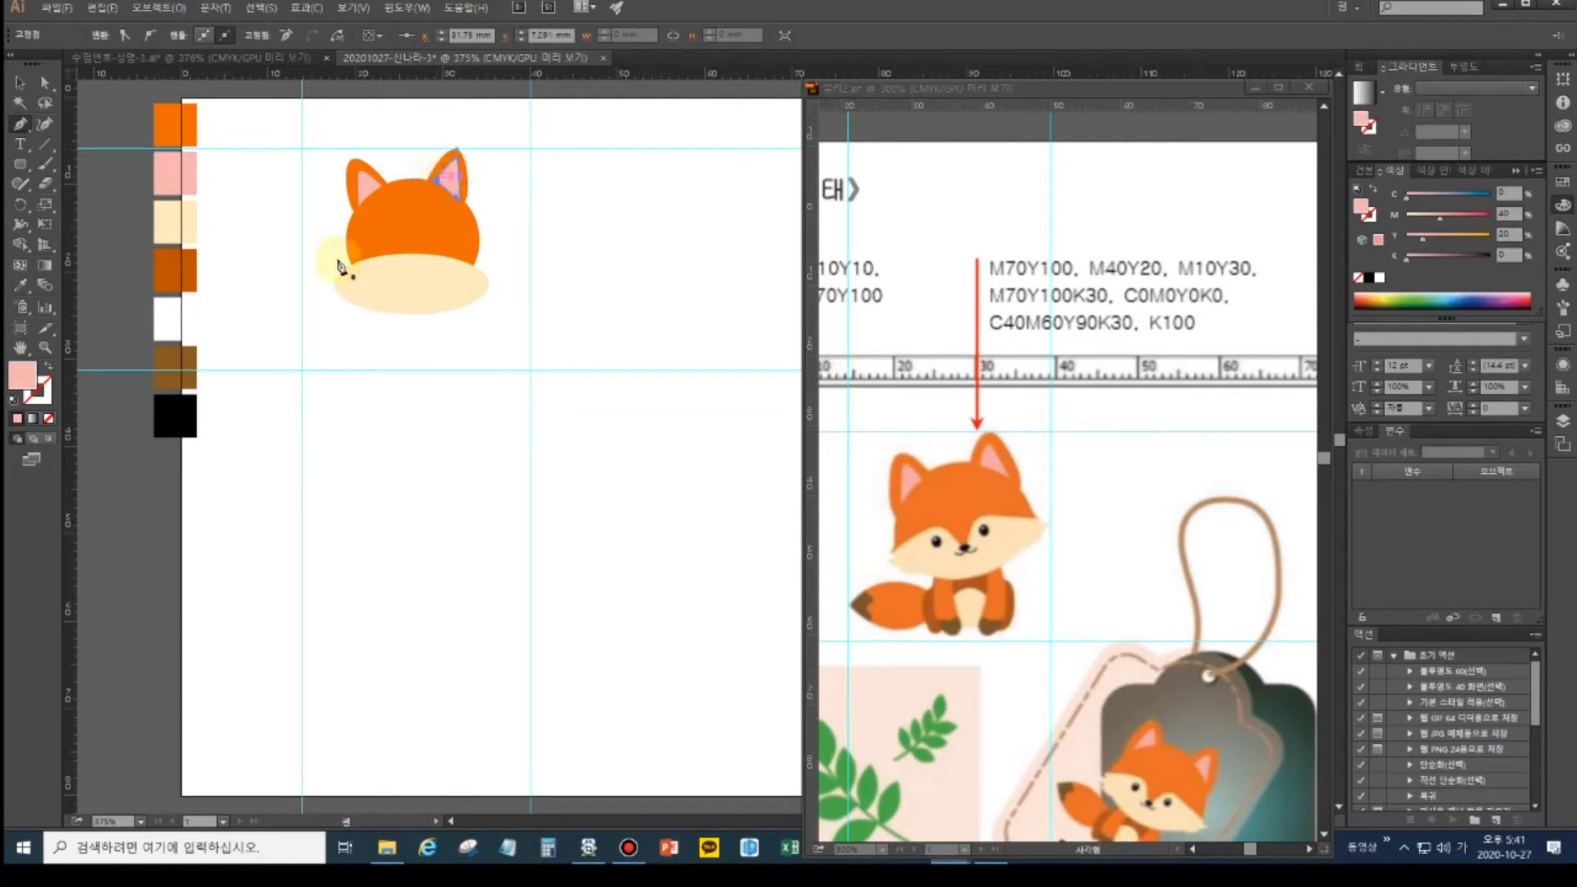
pyautogui.keyDown('ctrl'); pyautogui.click(574, 252); pyautogui.keyUp('ctrl')
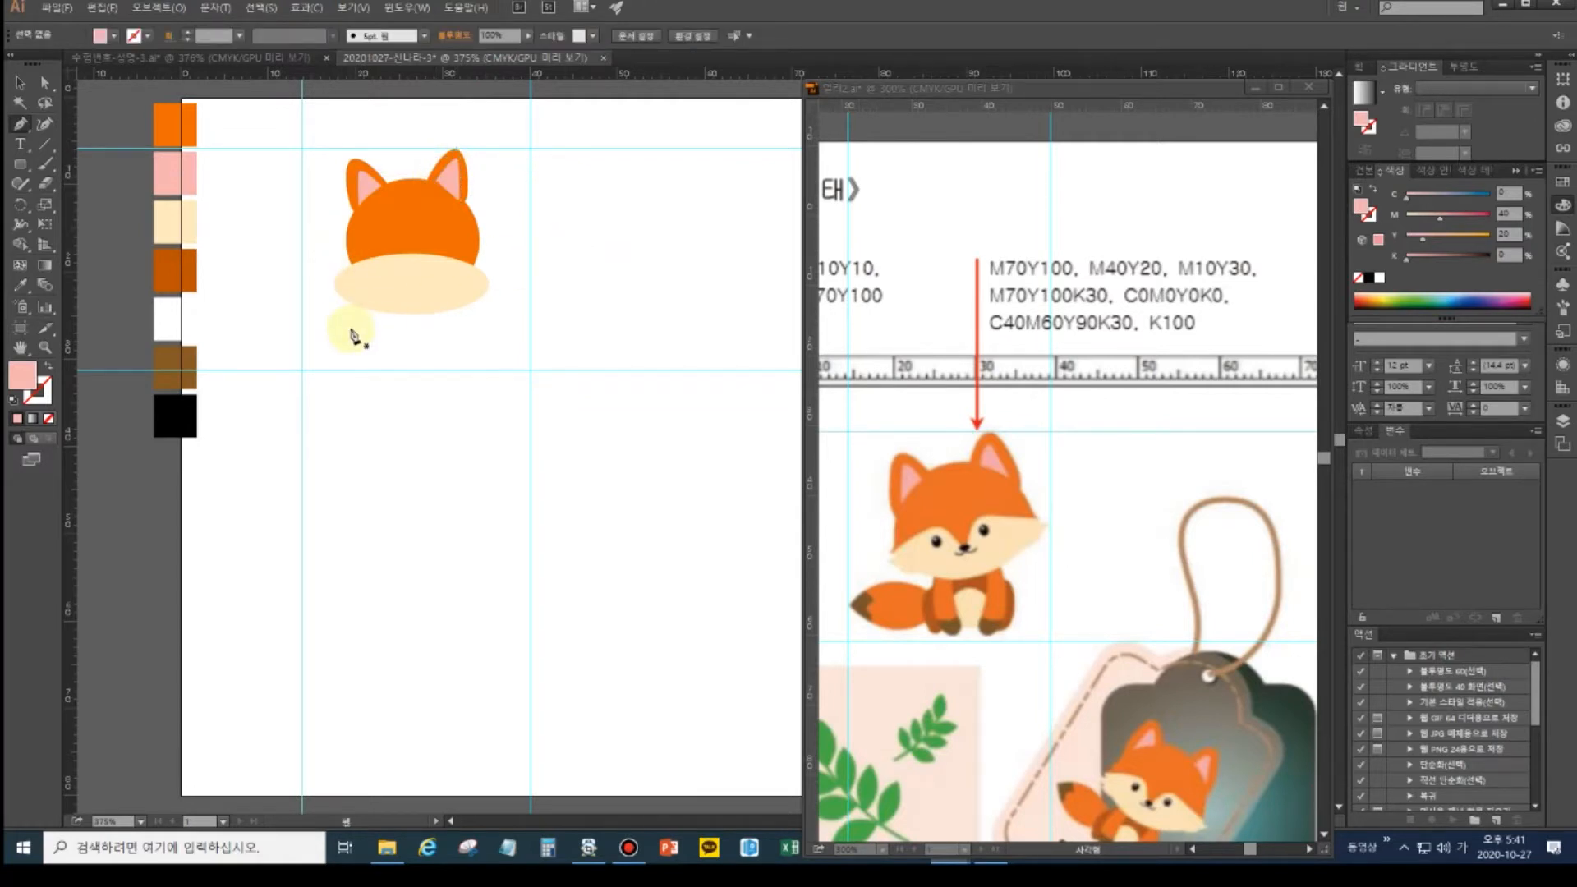
# - Zoom in on the fox head and add an anchor at the cream ellipse's top centre
pyautogui.click(44, 83)
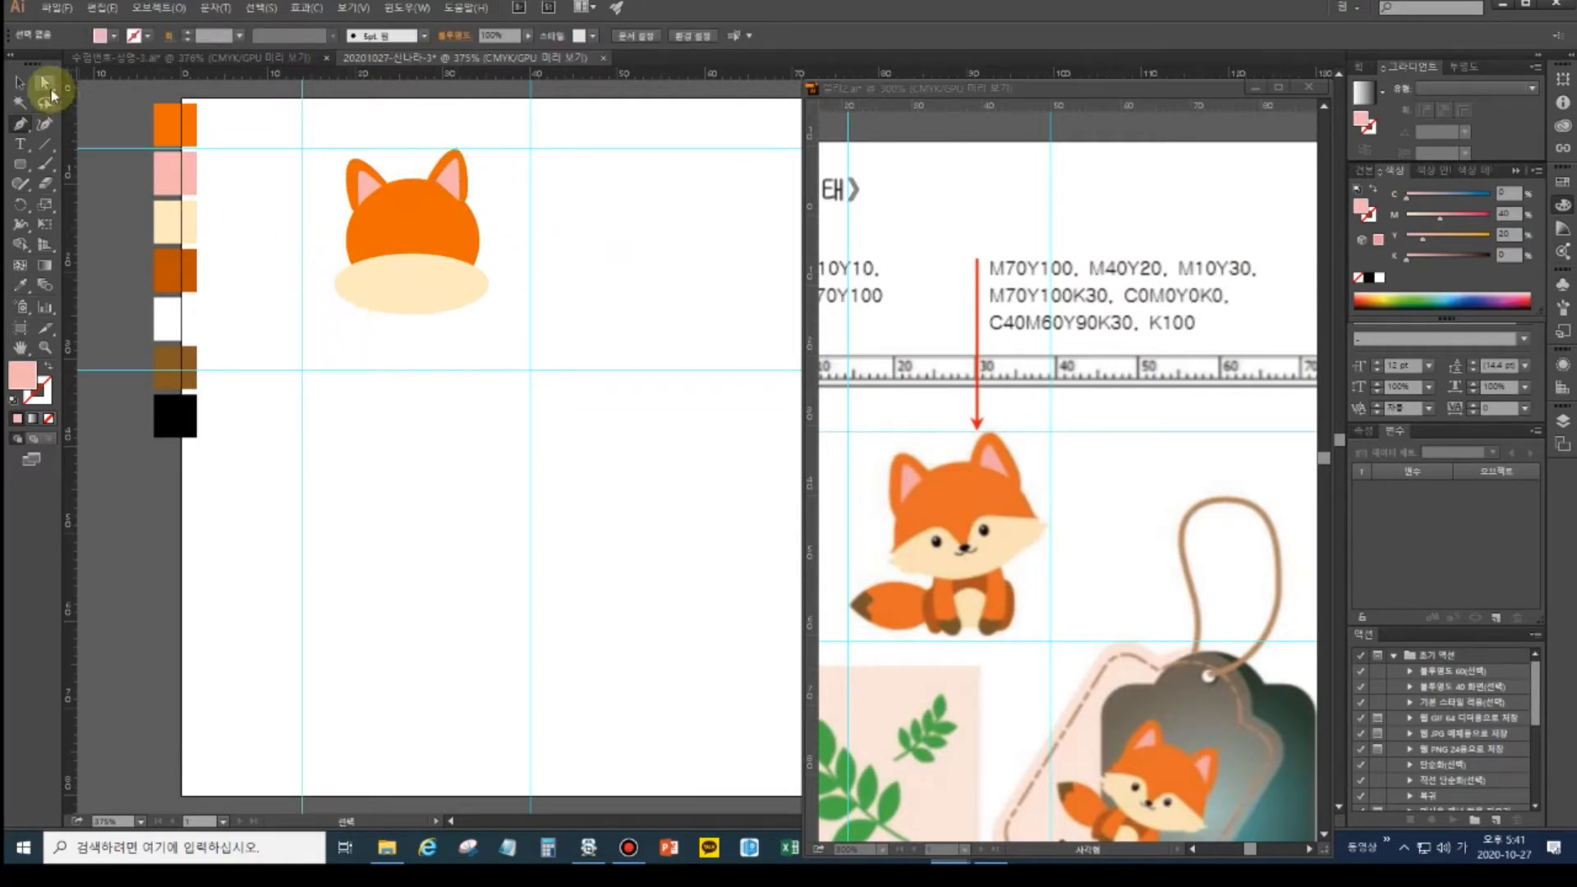
pyautogui.click(433, 297)
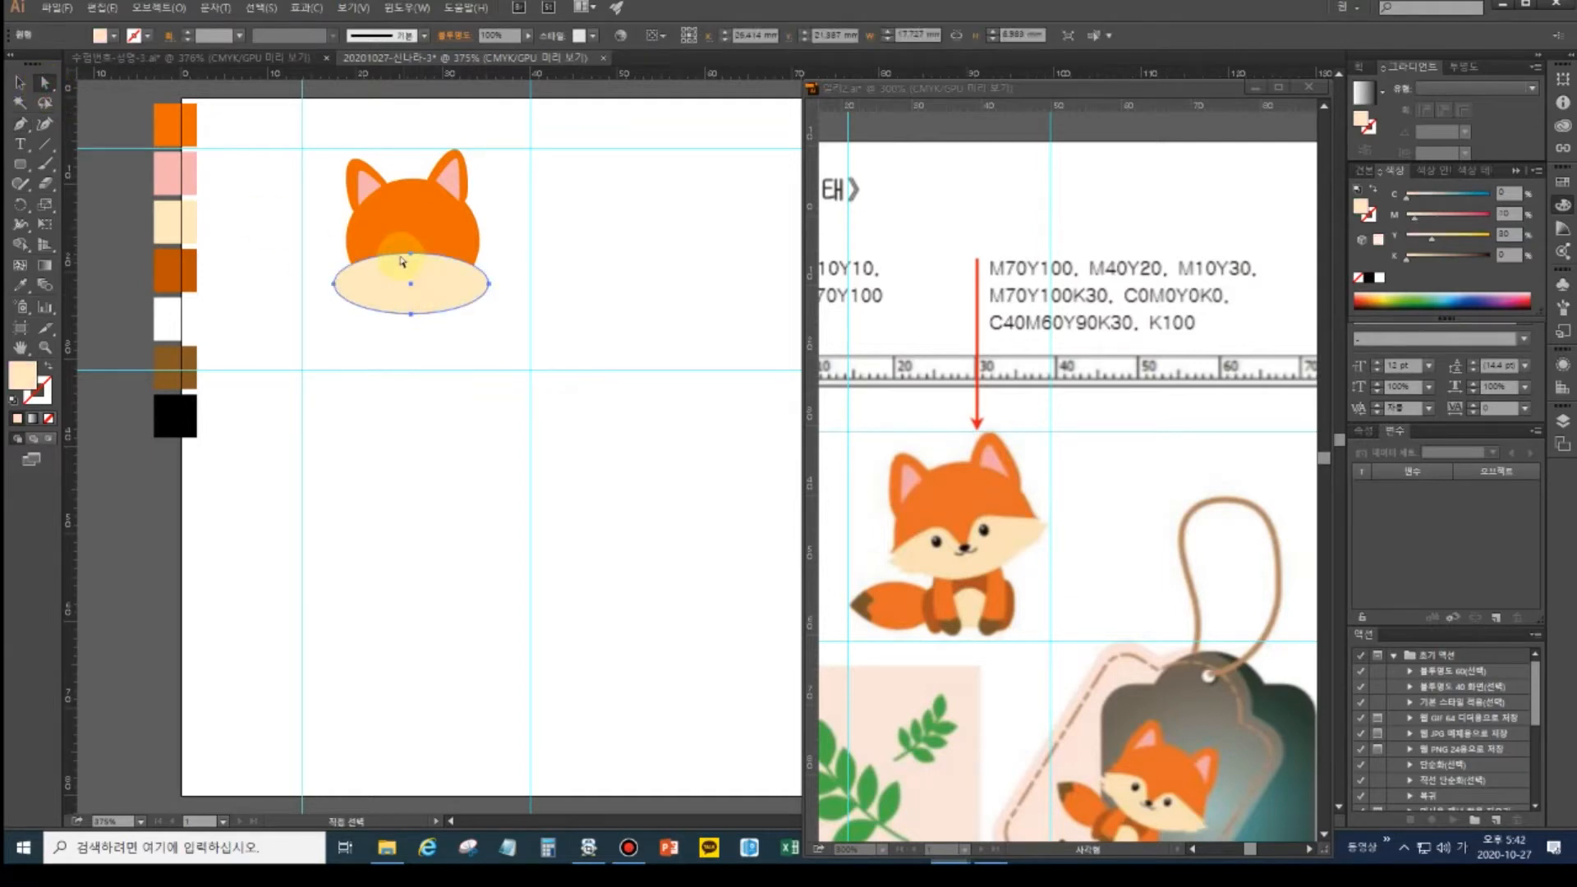
pyautogui.press('v')
pyautogui.hotkey('ctrl', '+')
pyautogui.hotkey('ctrl', '+')
pyautogui.press('space')
pyautogui.moveTo(363, 205); pyautogui.dragTo(448, 422)
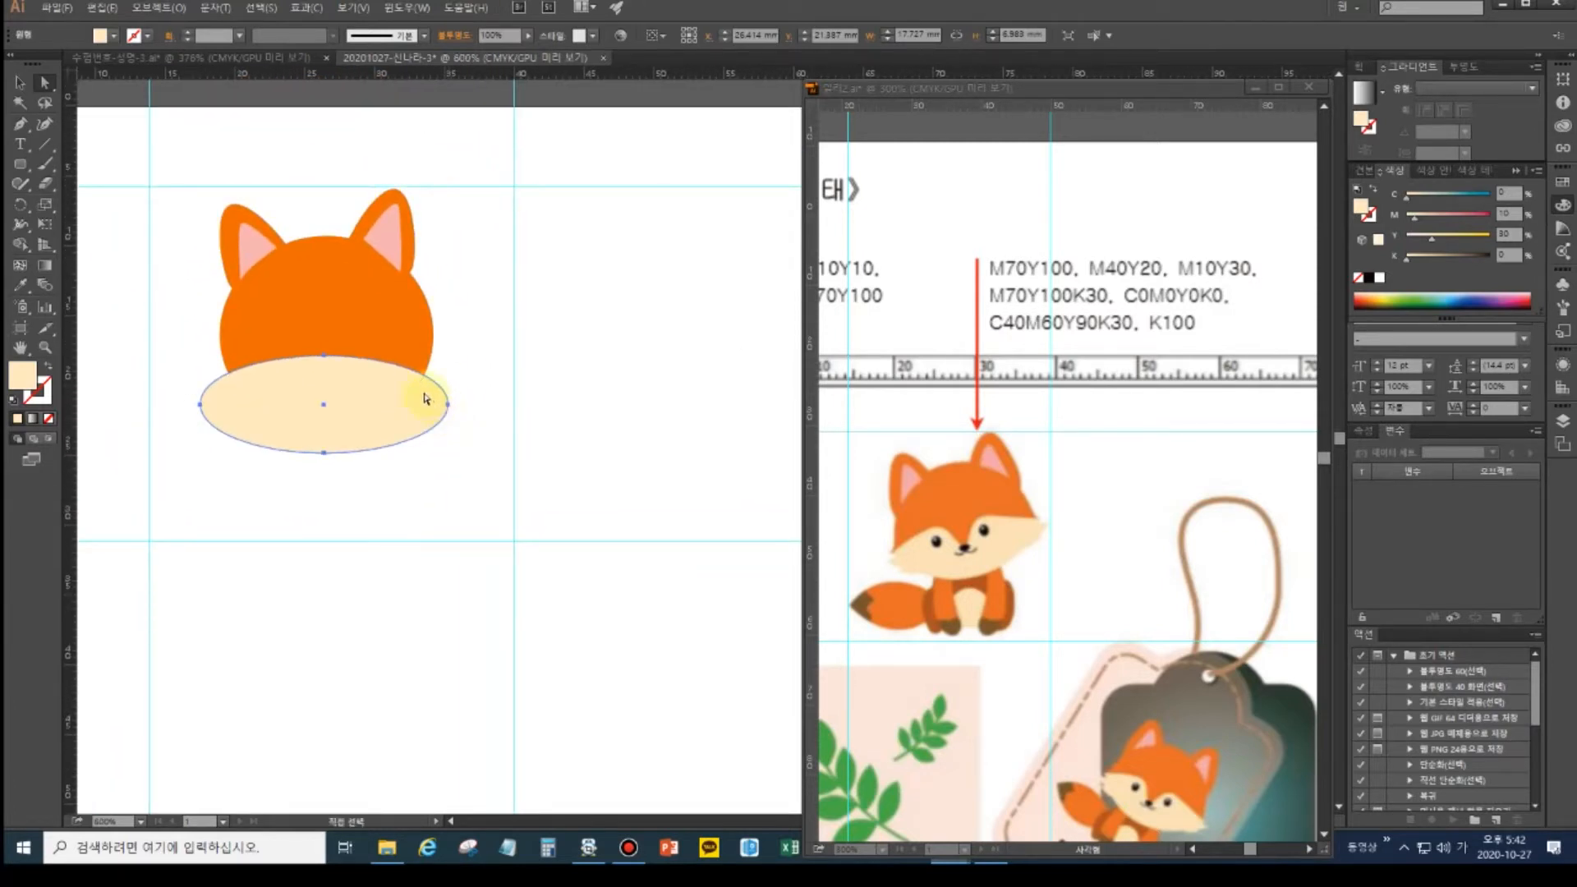
pyautogui.click(21, 124)
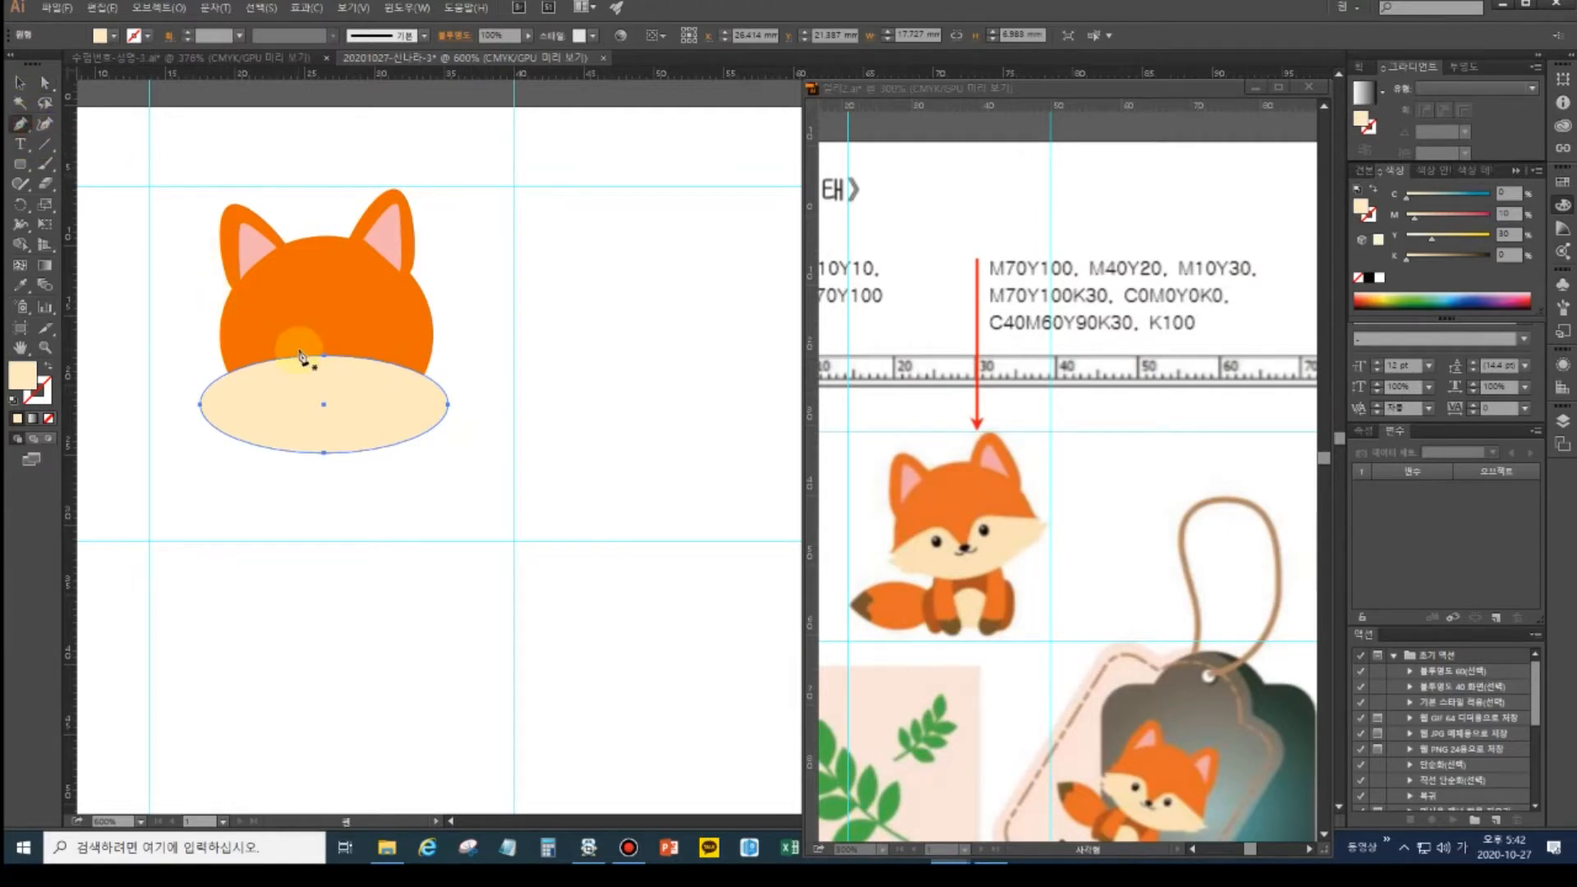
pyautogui.click(336, 355)
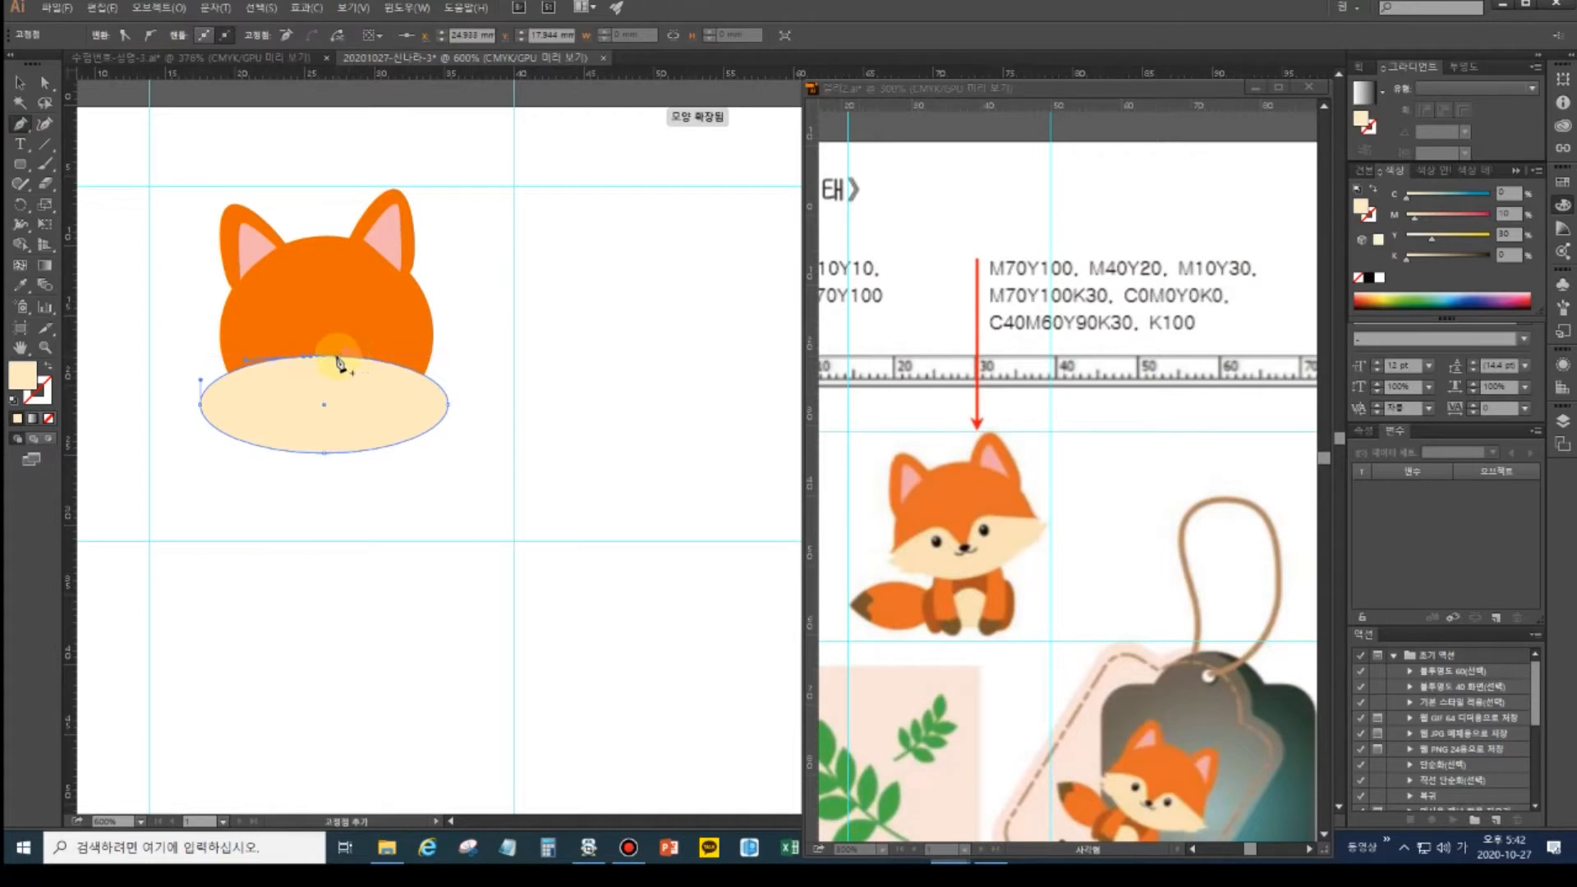
# - Nudge the new top anchor down into a notch, then shift the notch point slightly right
pyautogui.click(45, 82)
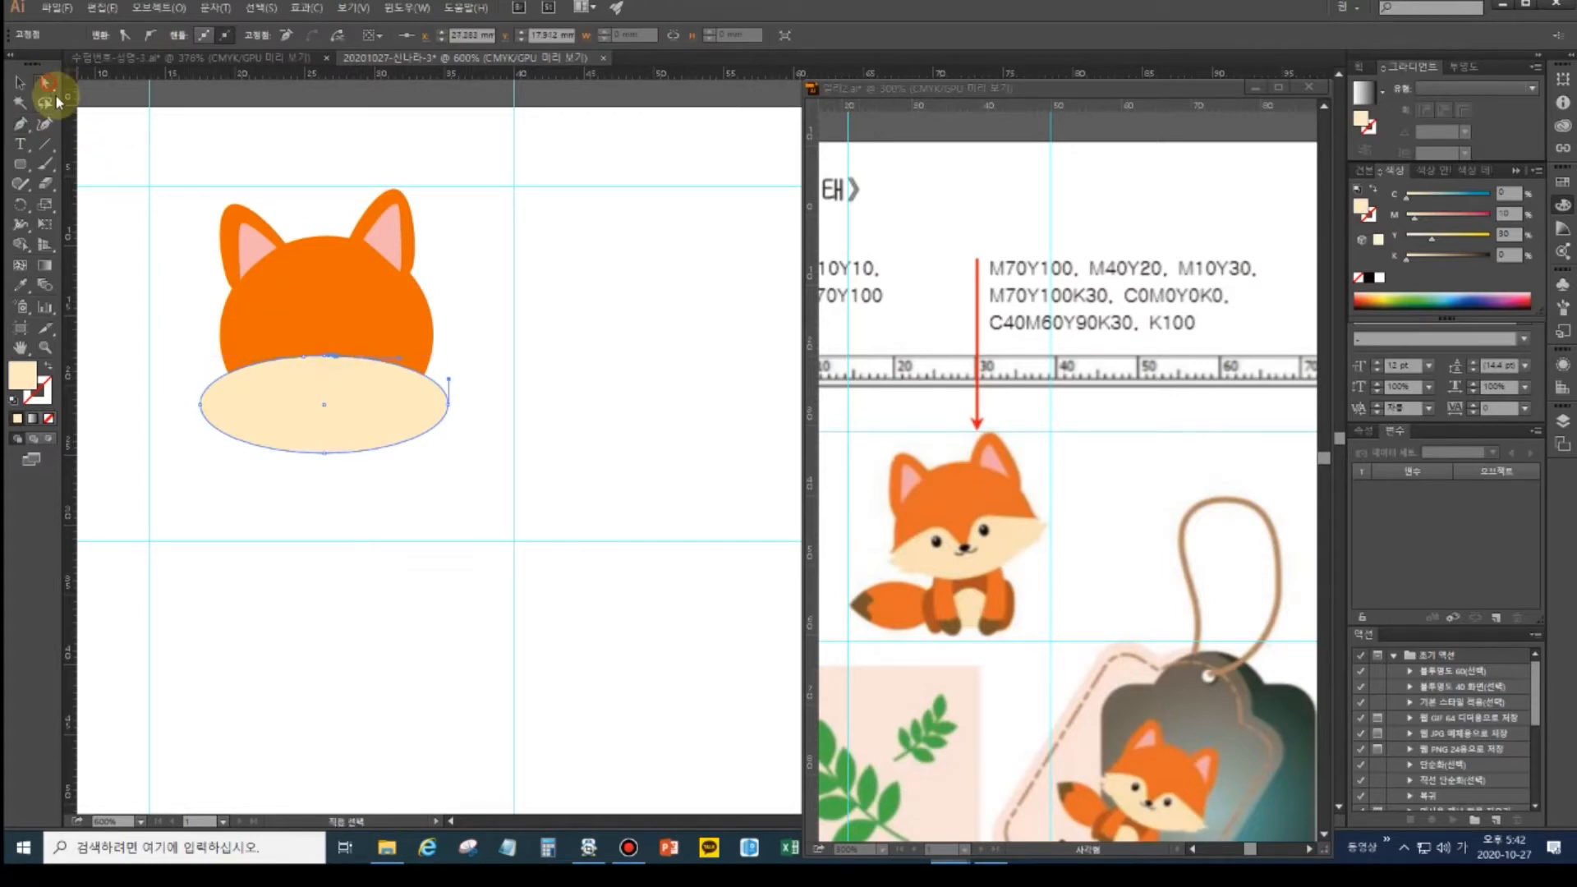
pyautogui.click(325, 358)
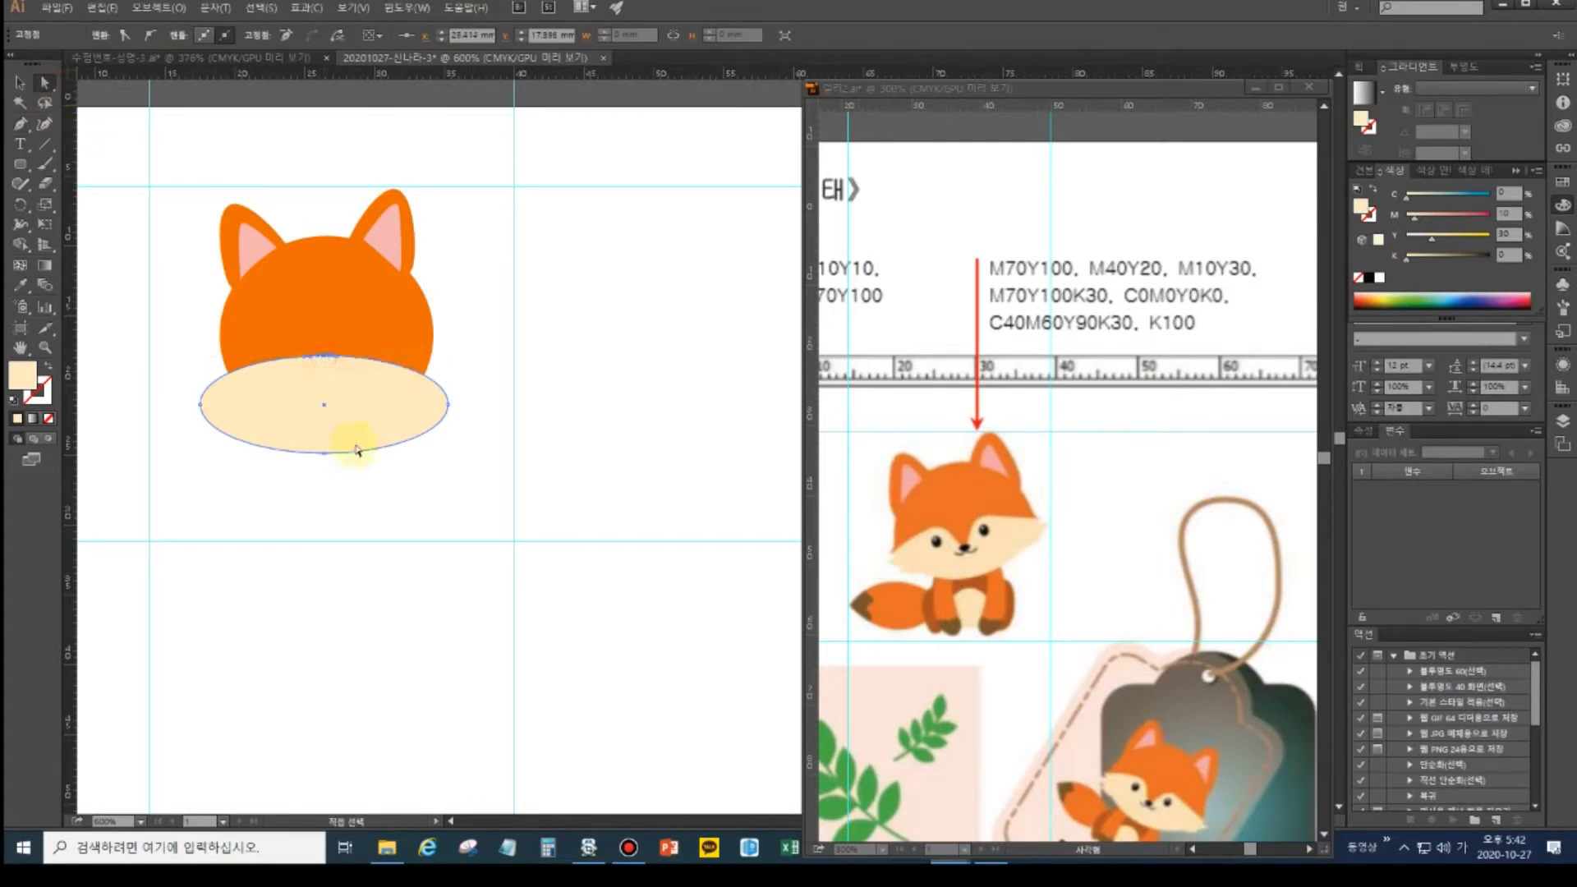
pyautogui.press('Down')
pyautogui.press('Down')
pyautogui.click(329, 347)
pyautogui.press('v')
pyautogui.click(343, 362)
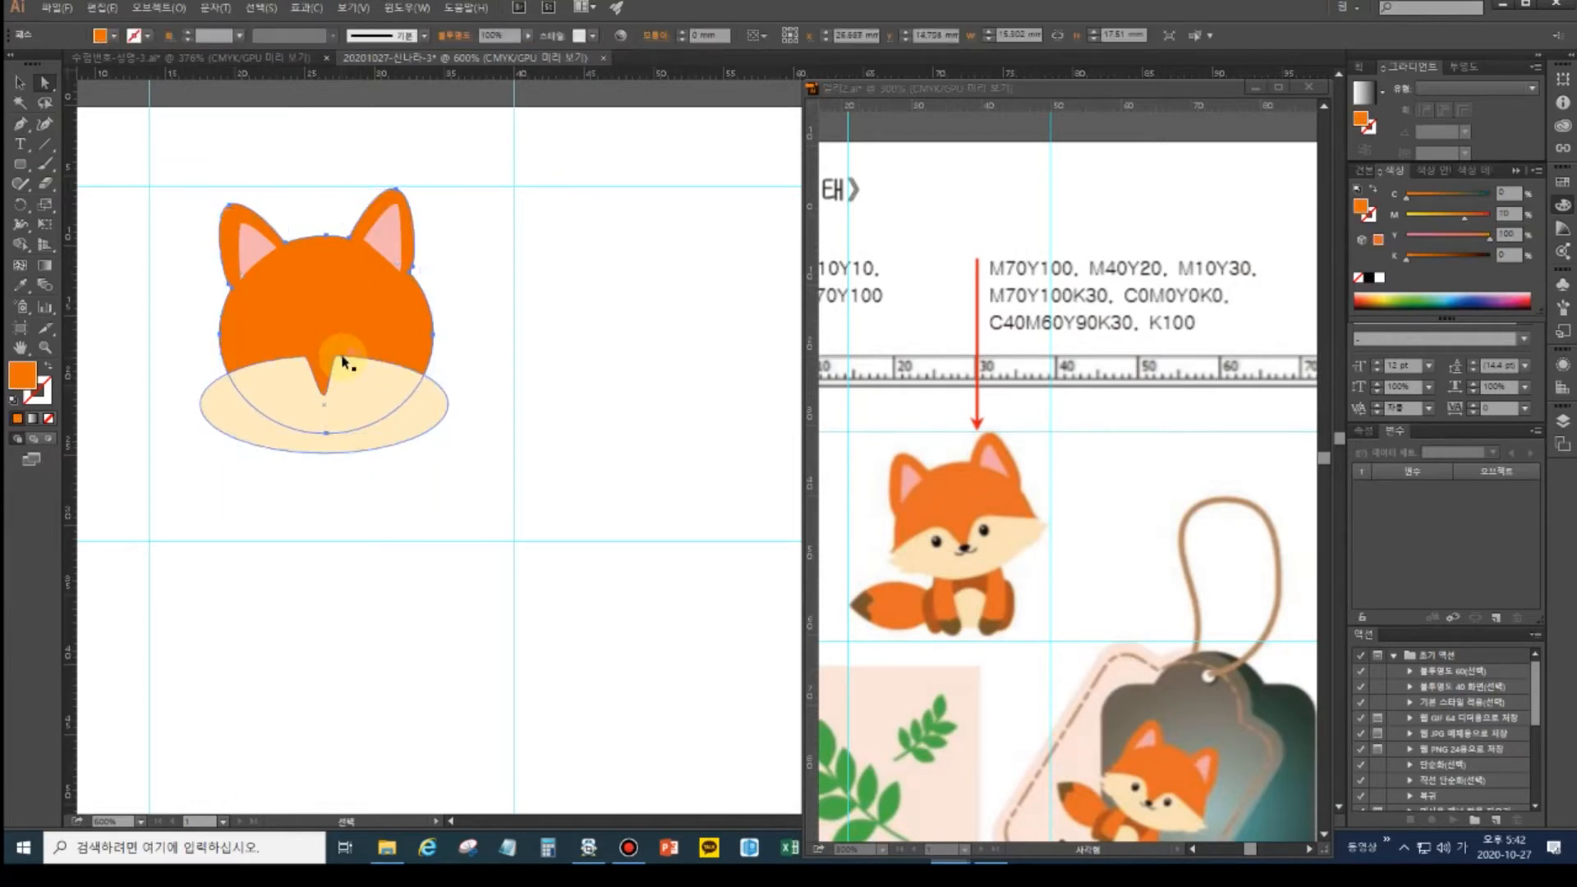
pyautogui.press('a')
pyautogui.click(374, 389)
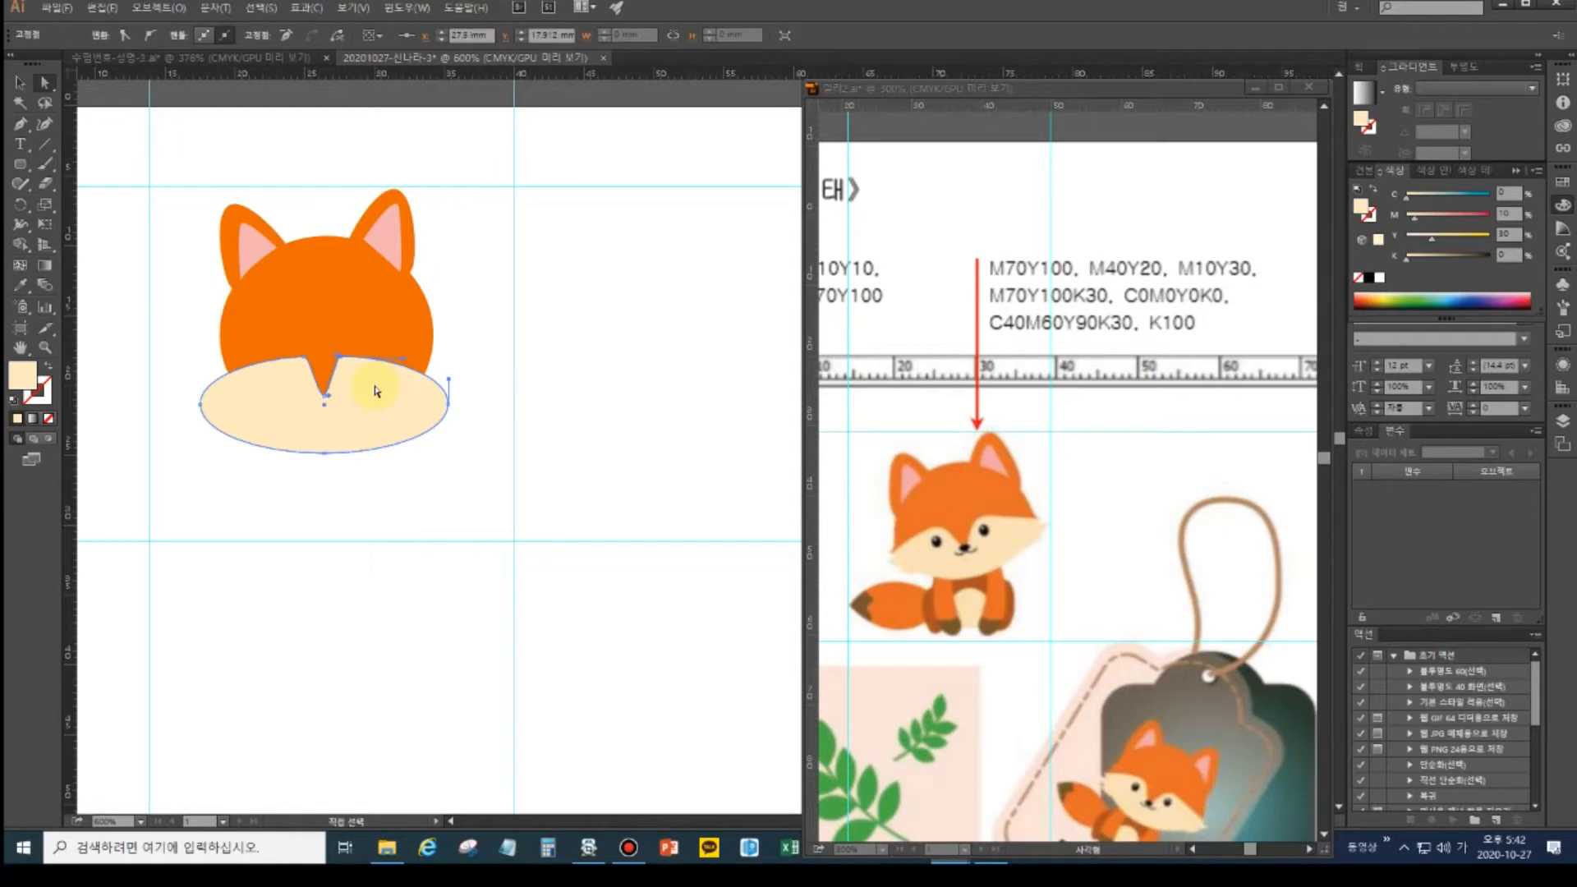
pyautogui.press('Right')
# - Select the notch's left anchor on the ellipse edge
pyautogui.click(300, 358)
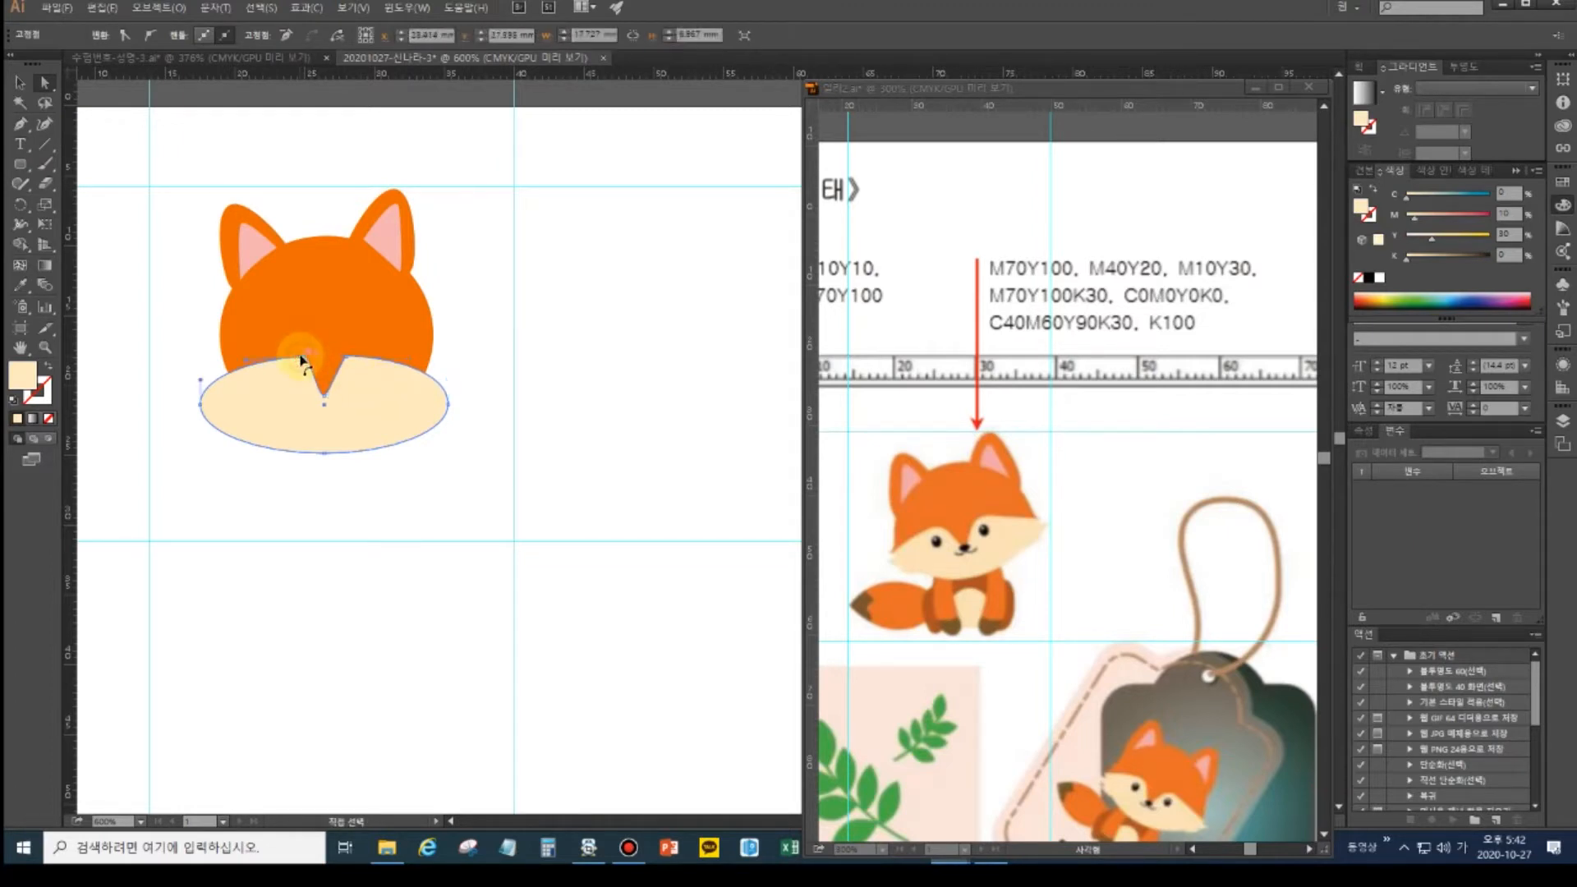
pyautogui.press('v')
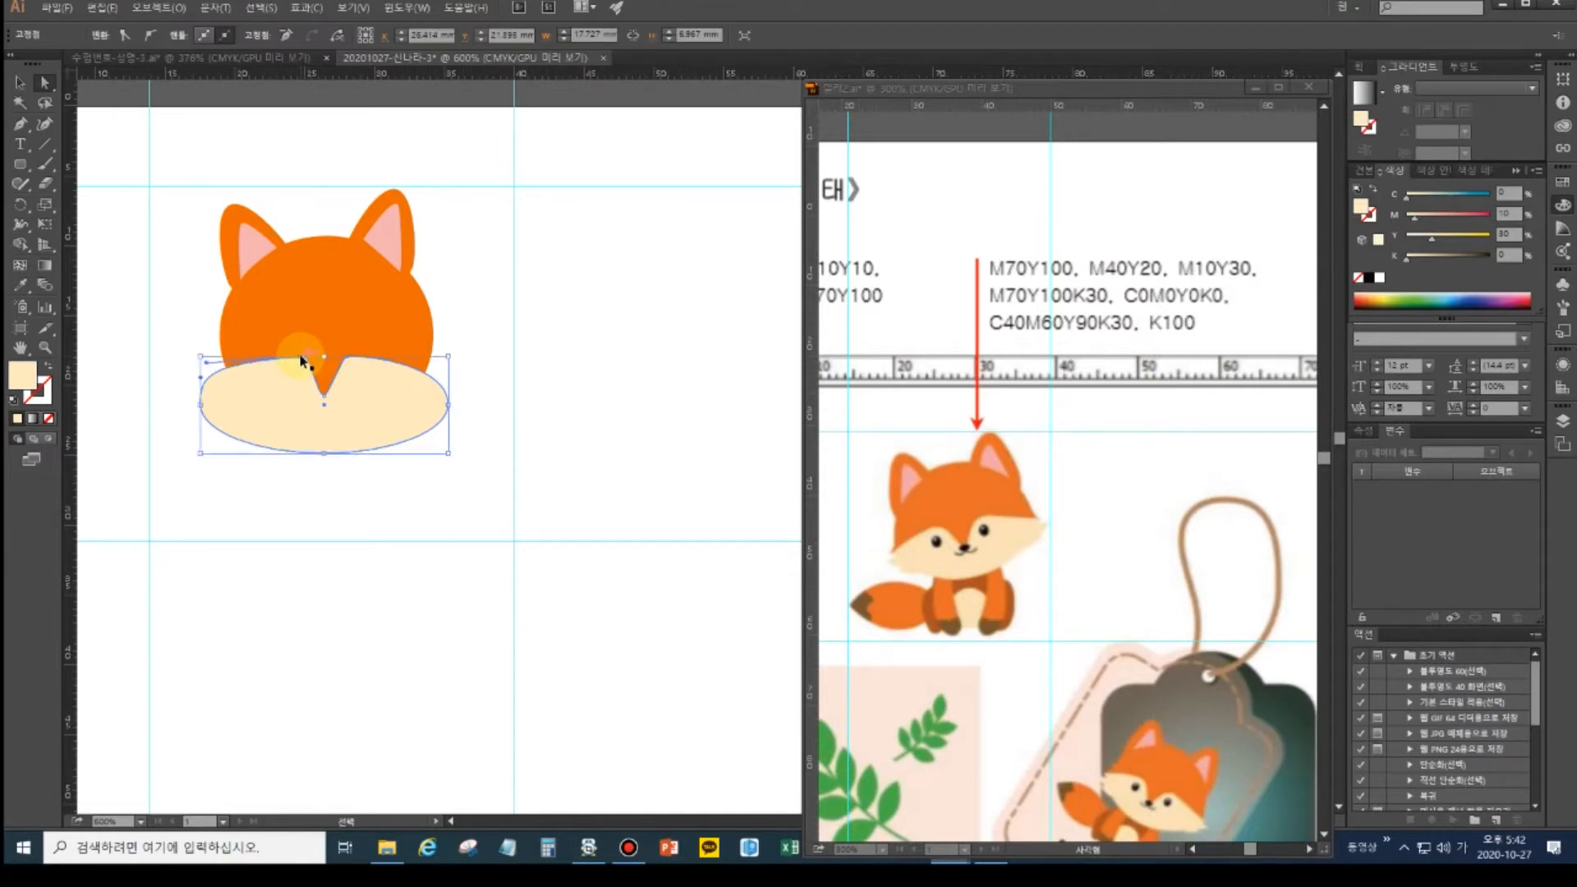
pyautogui.press('a')
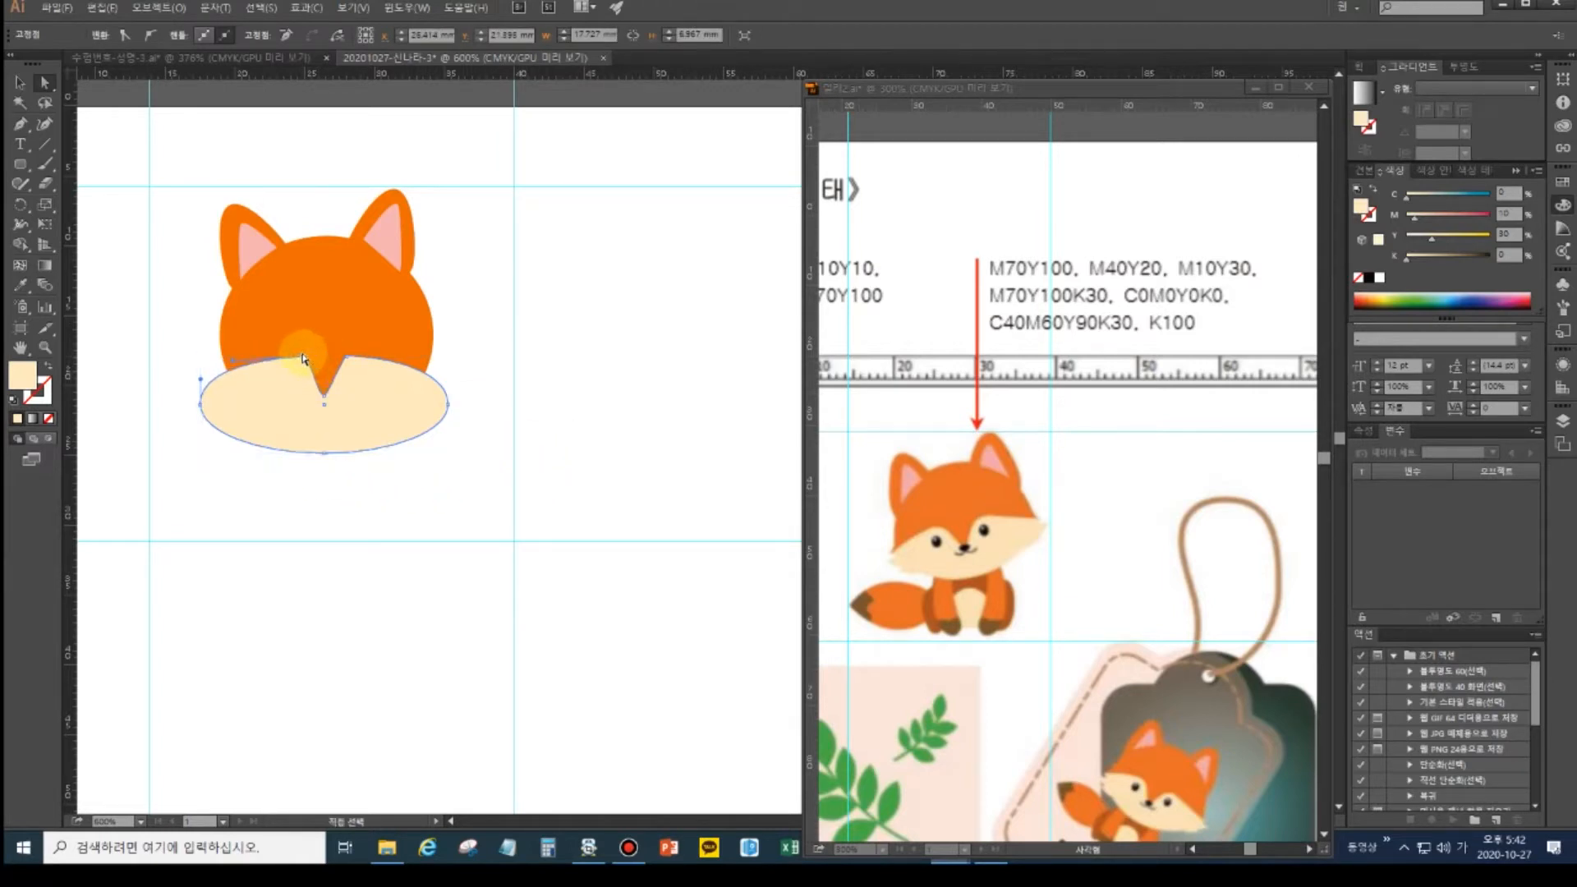
pyautogui.click(304, 357)
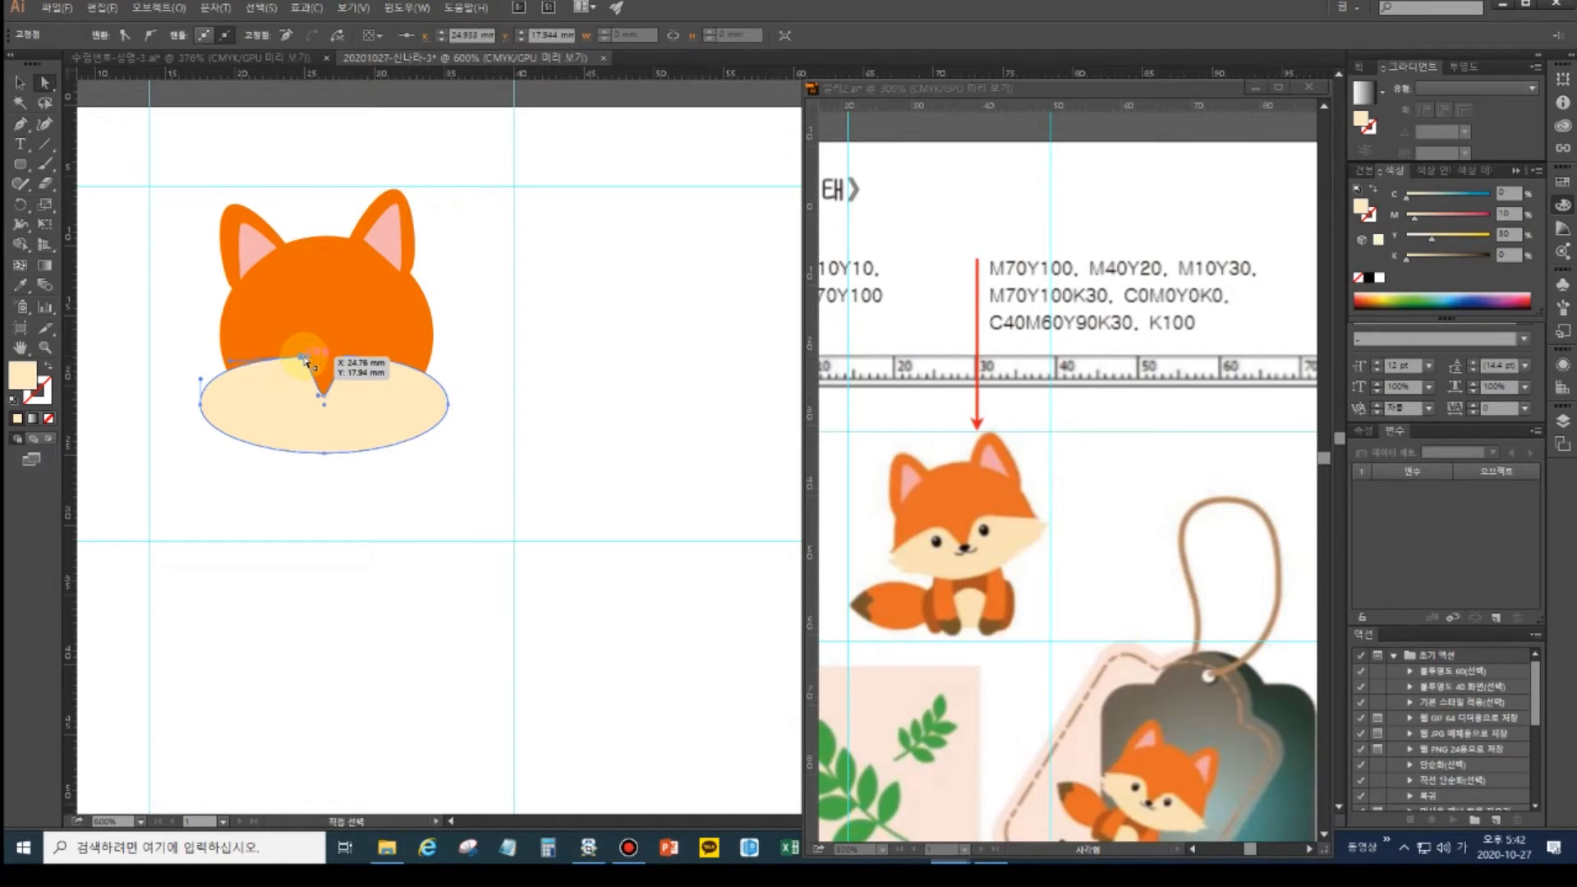
pyautogui.click(421, 460)
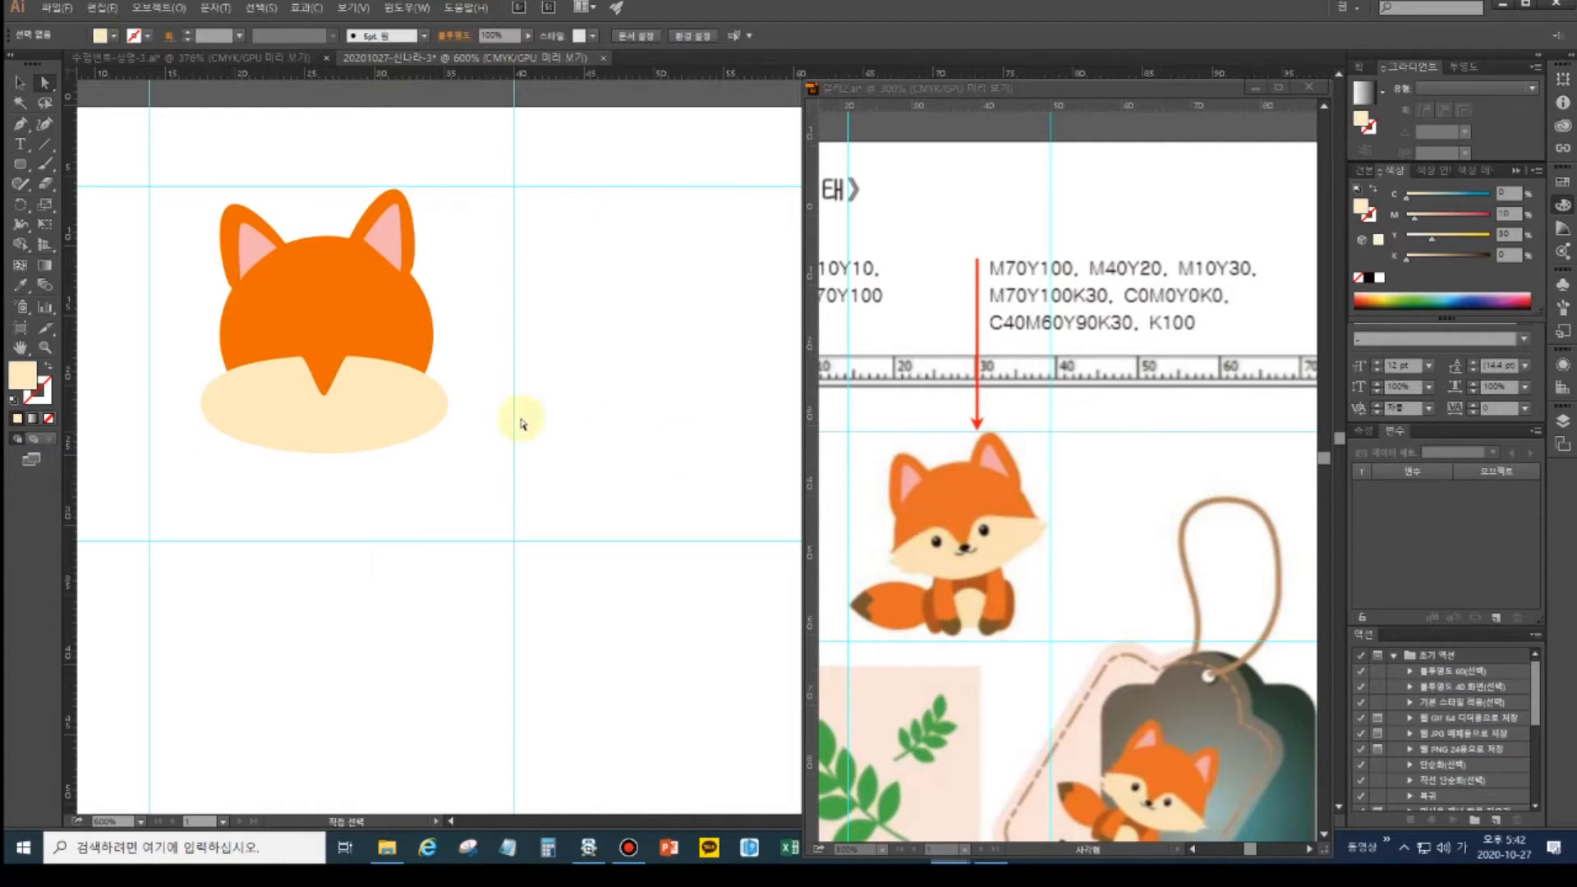
# - Try flattening the notch's top-left anchor handles, then undo the change
pyautogui.click(311, 370)
pyautogui.click(311, 361)
pyautogui.moveTo(315, 359); pyautogui.dragTo(312, 356)
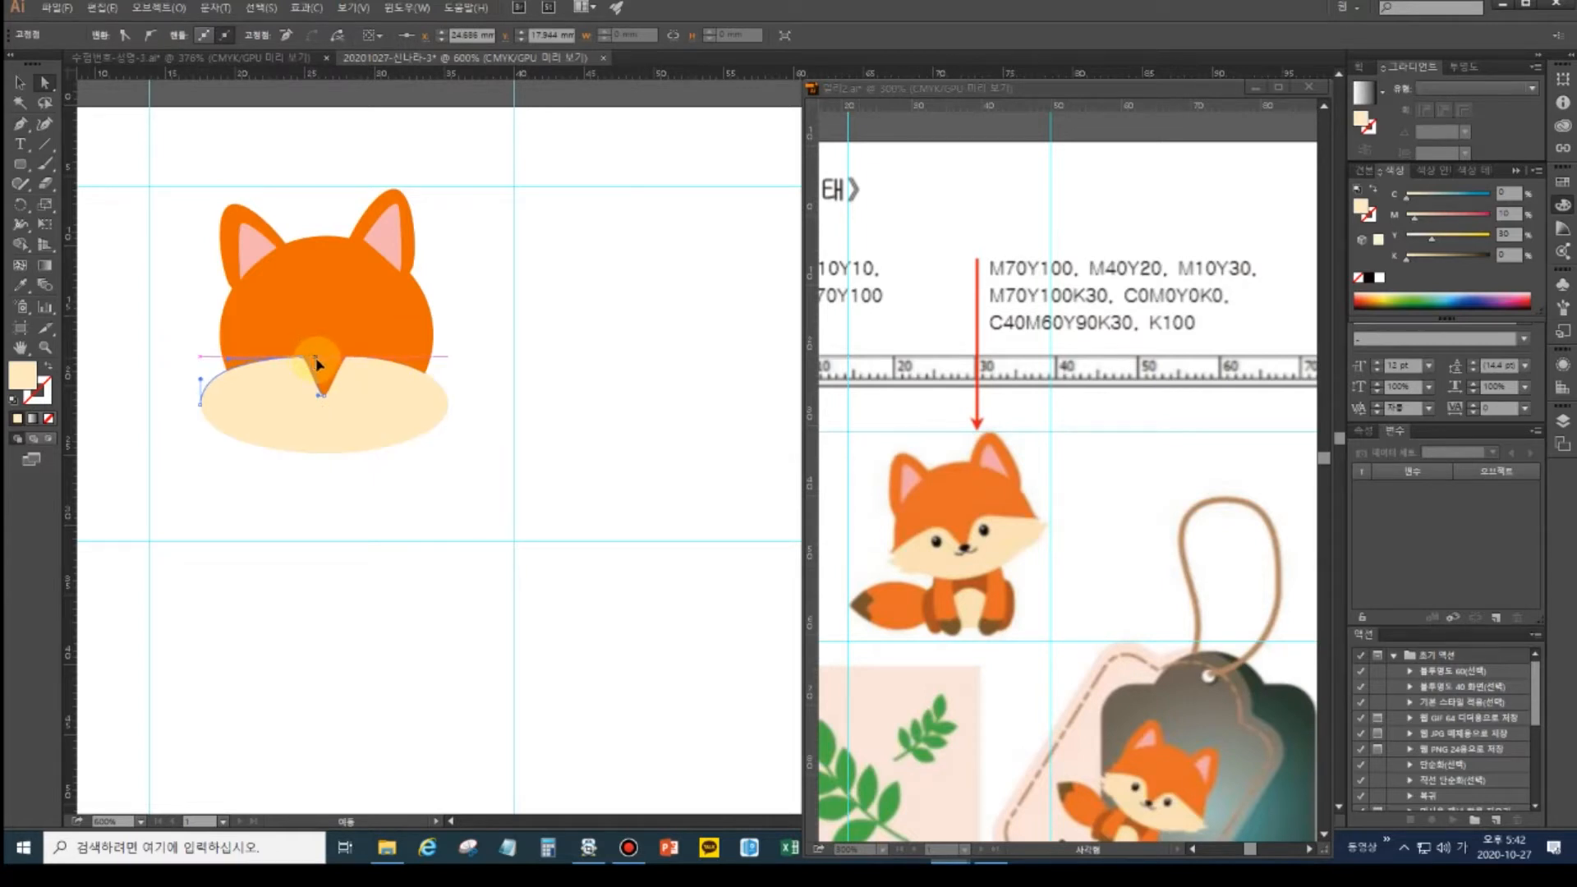
pyautogui.moveTo(317, 366); pyautogui.dragTo(320, 363)
pyautogui.hotkey('ctrl', 'z')
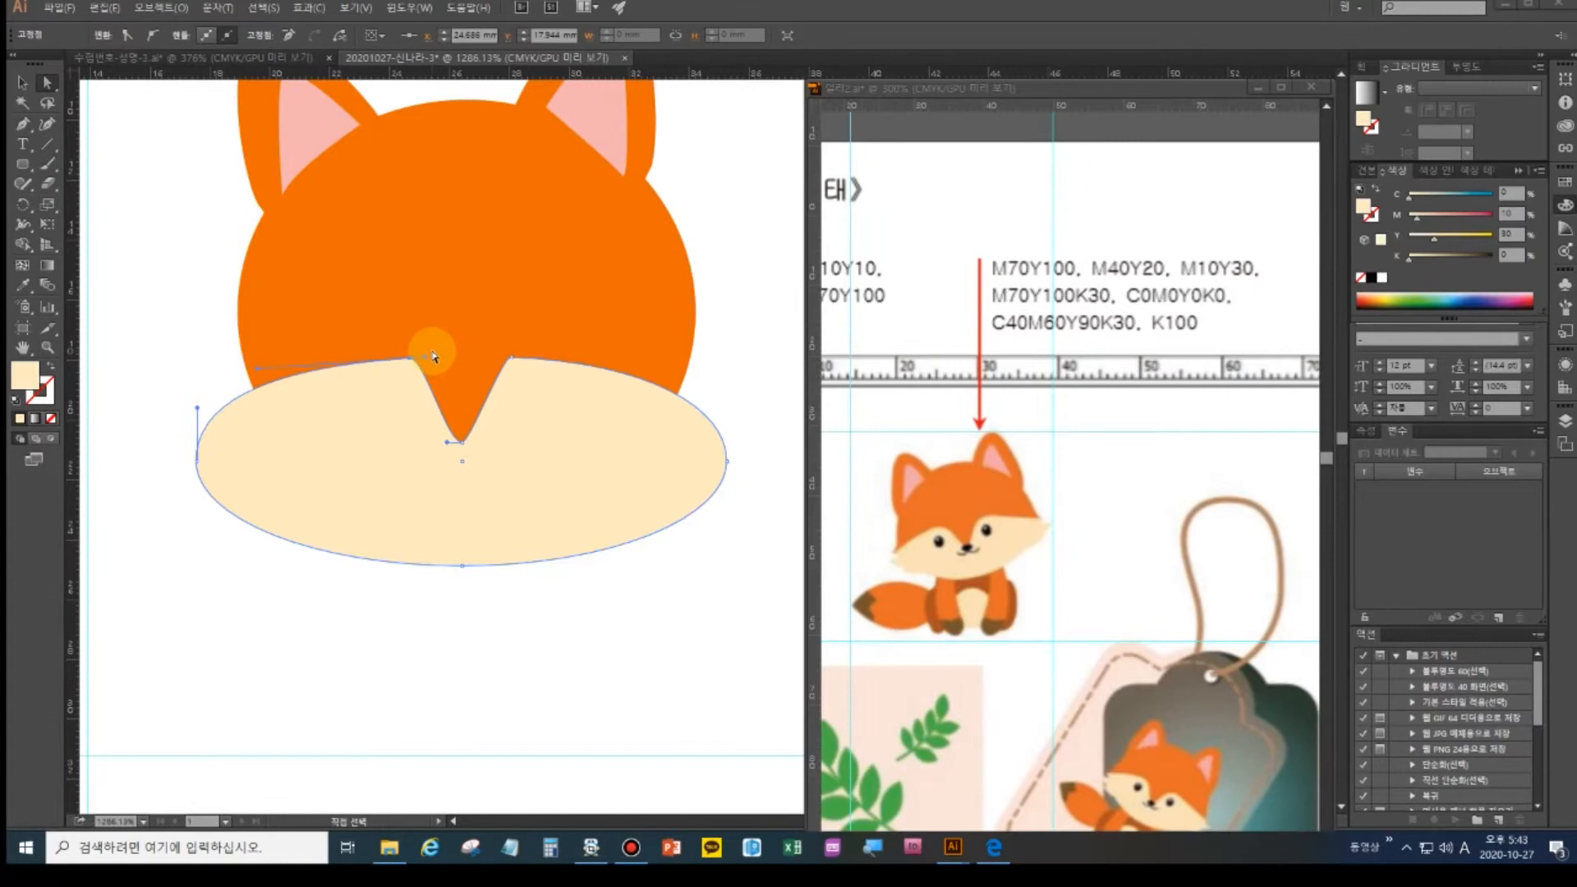
# - Nudge the notch's left anchor left and drag its top point right to curve the side
pyautogui.click(410, 360)
pyautogui.click(412, 359)
pyautogui.moveTo(412, 363); pyautogui.dragTo(412, 361)
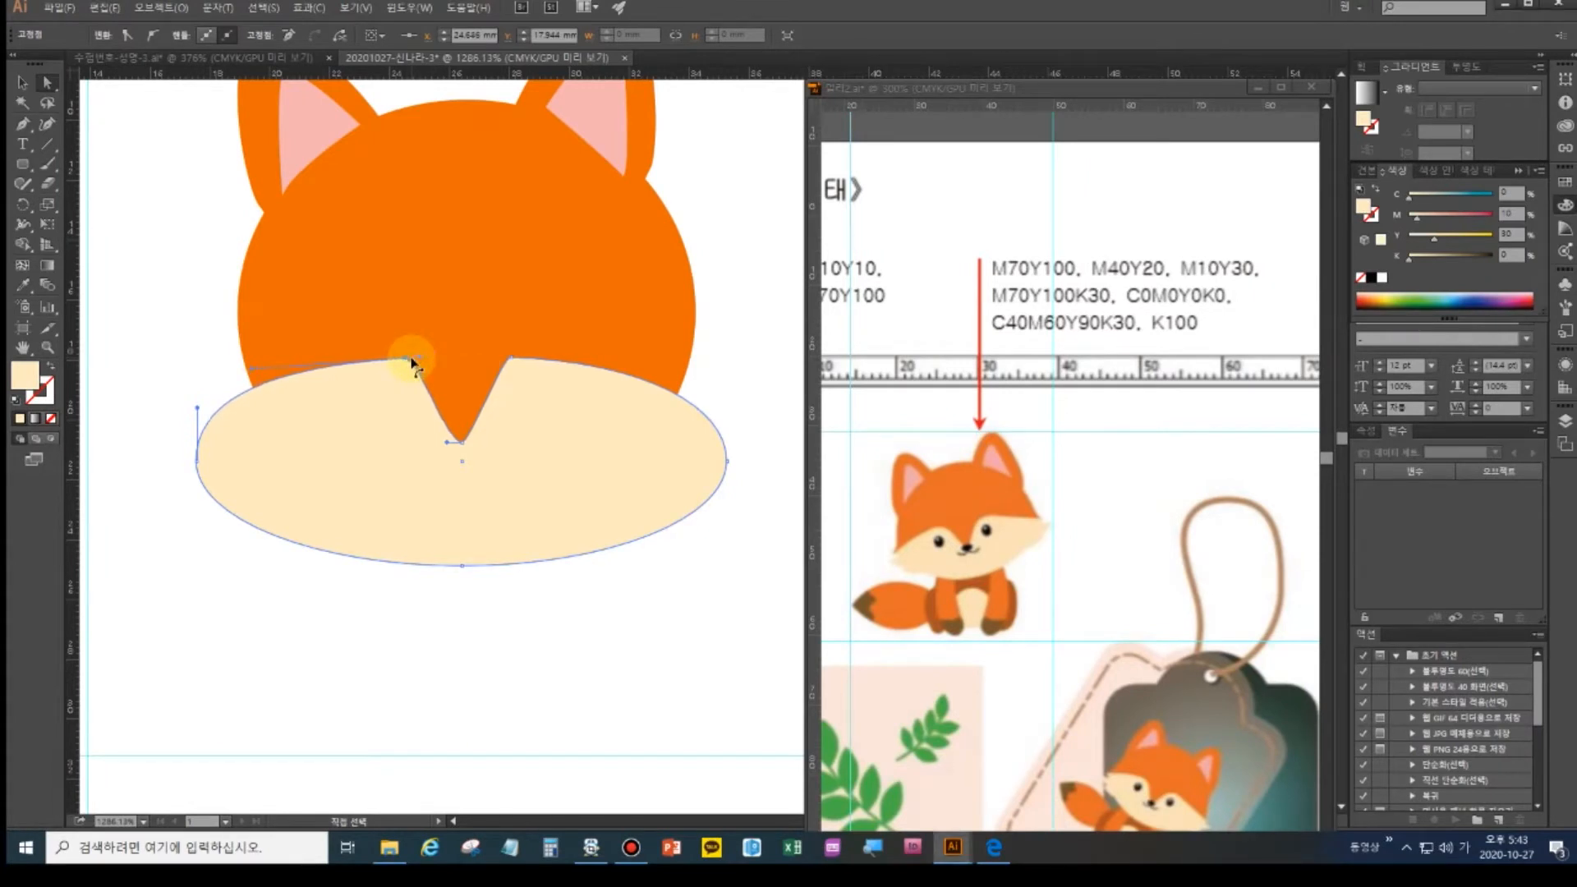
pyautogui.press('Left')
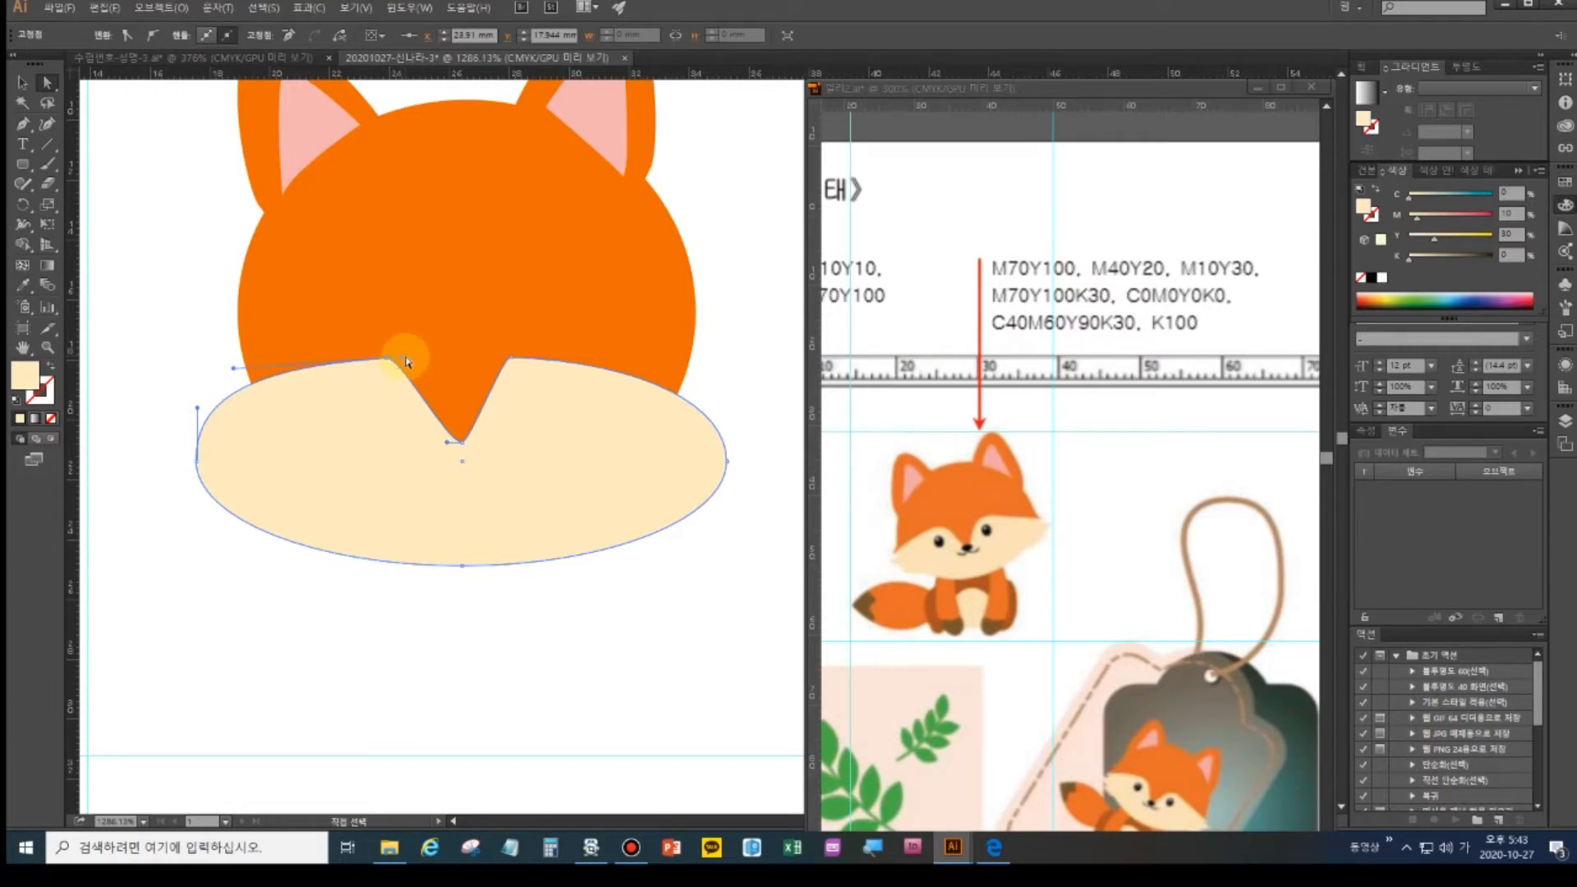
pyautogui.moveTo(403, 362); pyautogui.dragTo(421, 363)
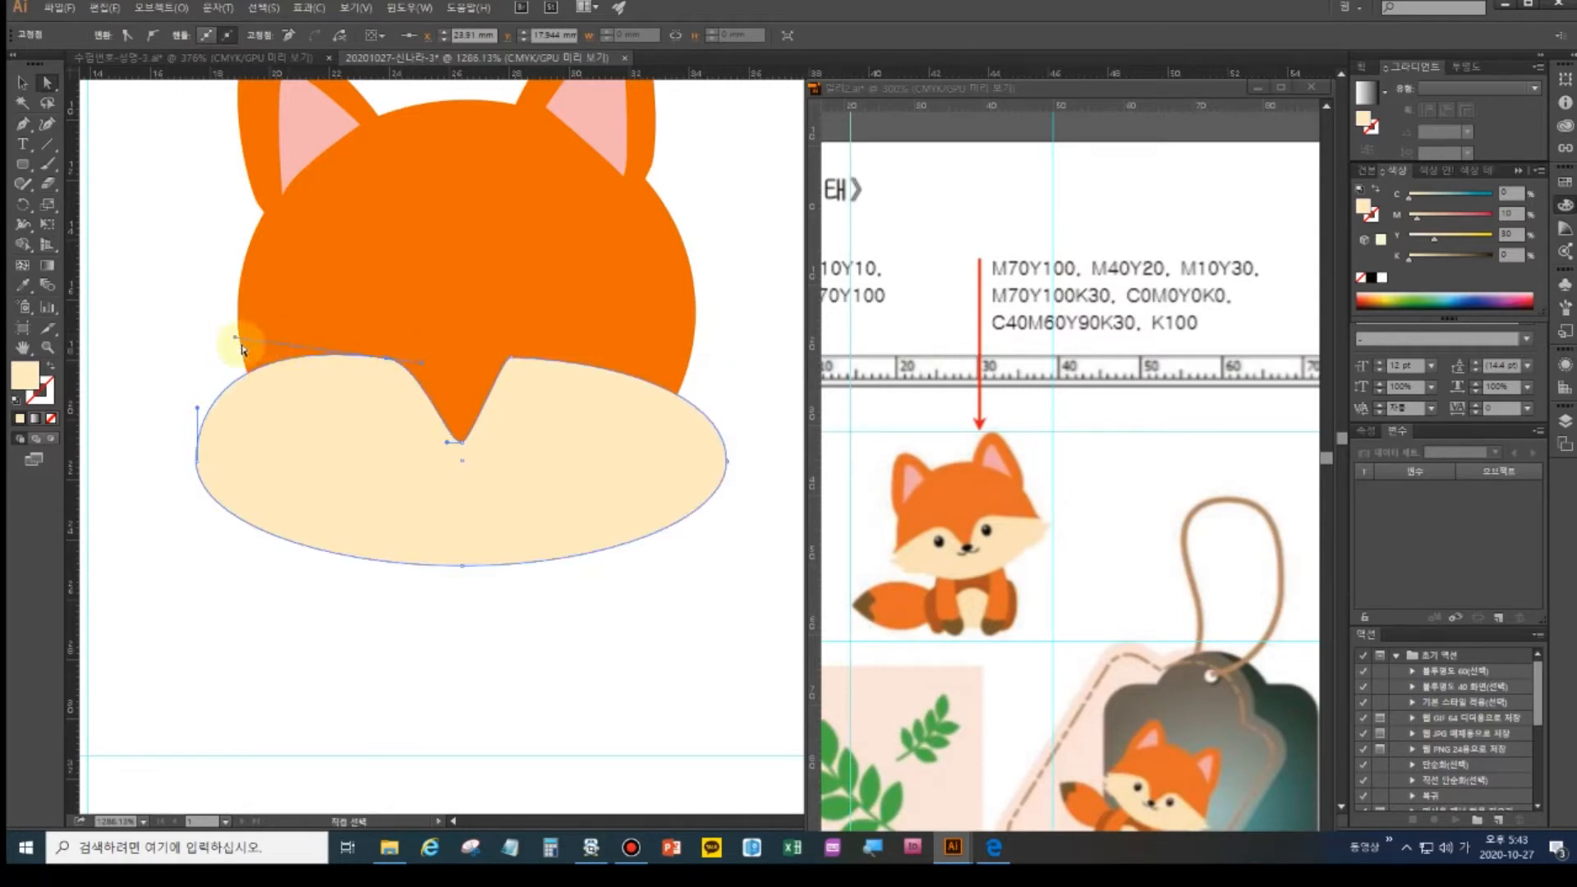
pyautogui.hotkey('ctrl', 'z')
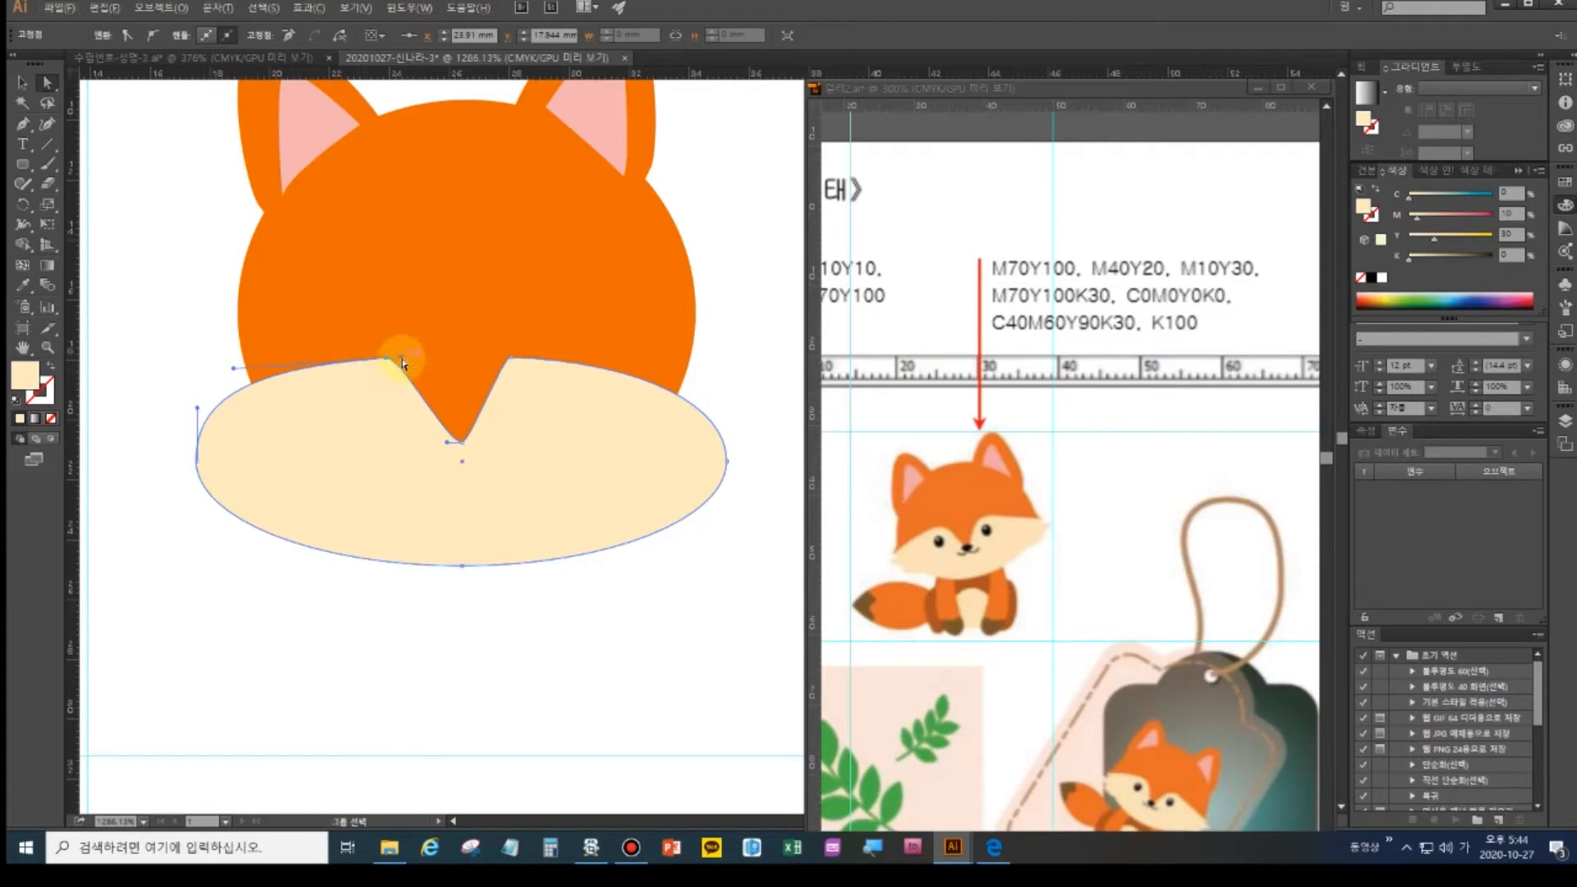
pyautogui.moveTo(403, 360); pyautogui.dragTo(435, 354)
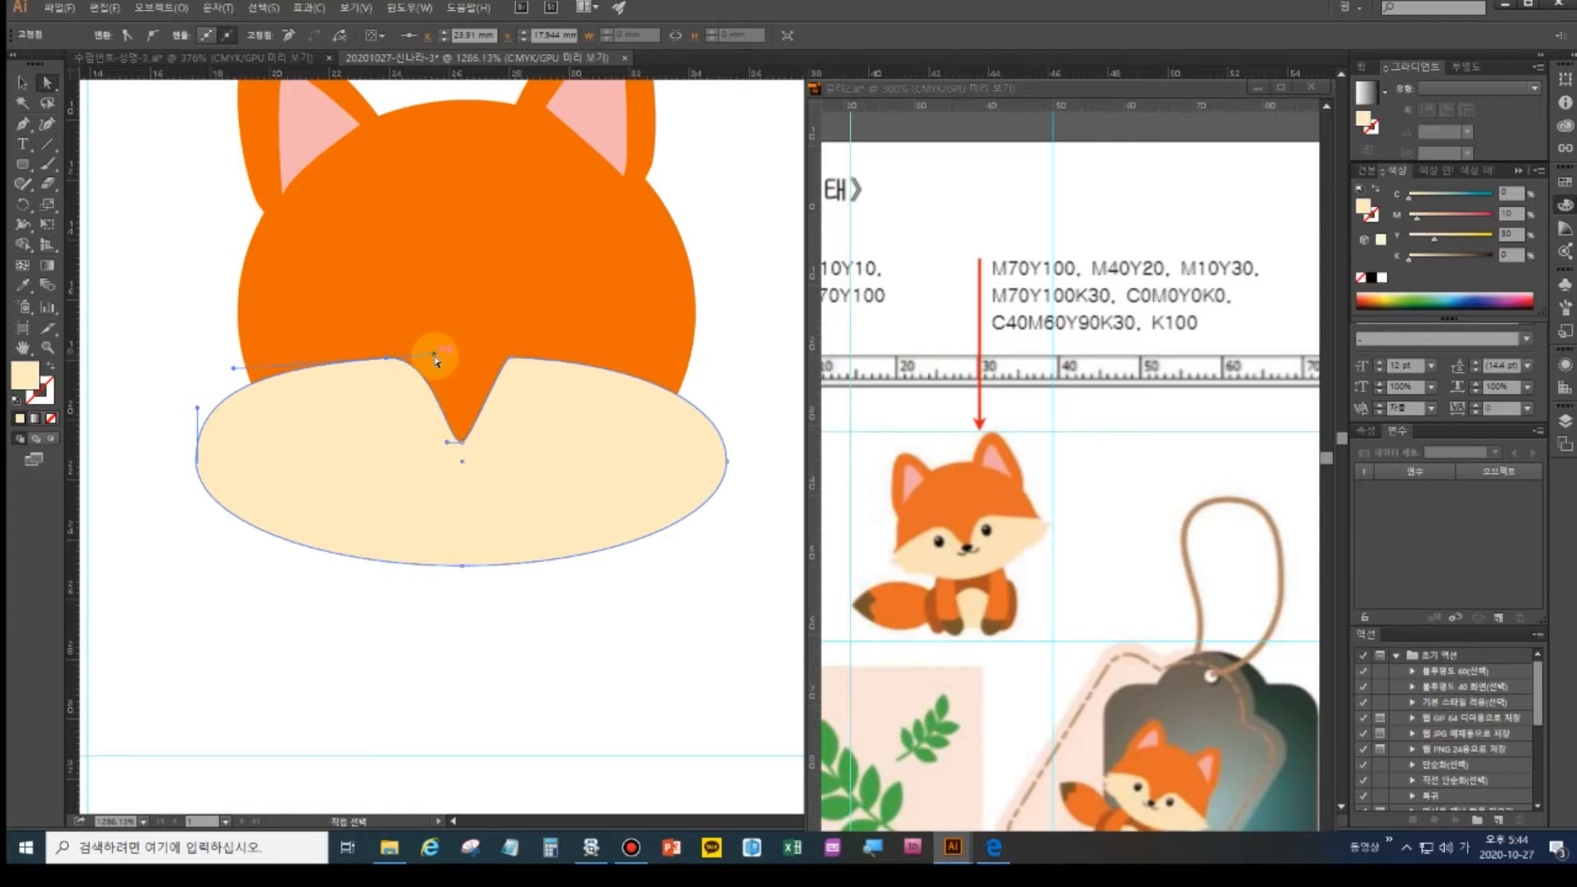
# - Drag the notch's right point left and adjust its bottom point to curve the right side
pyautogui.click(510, 359)
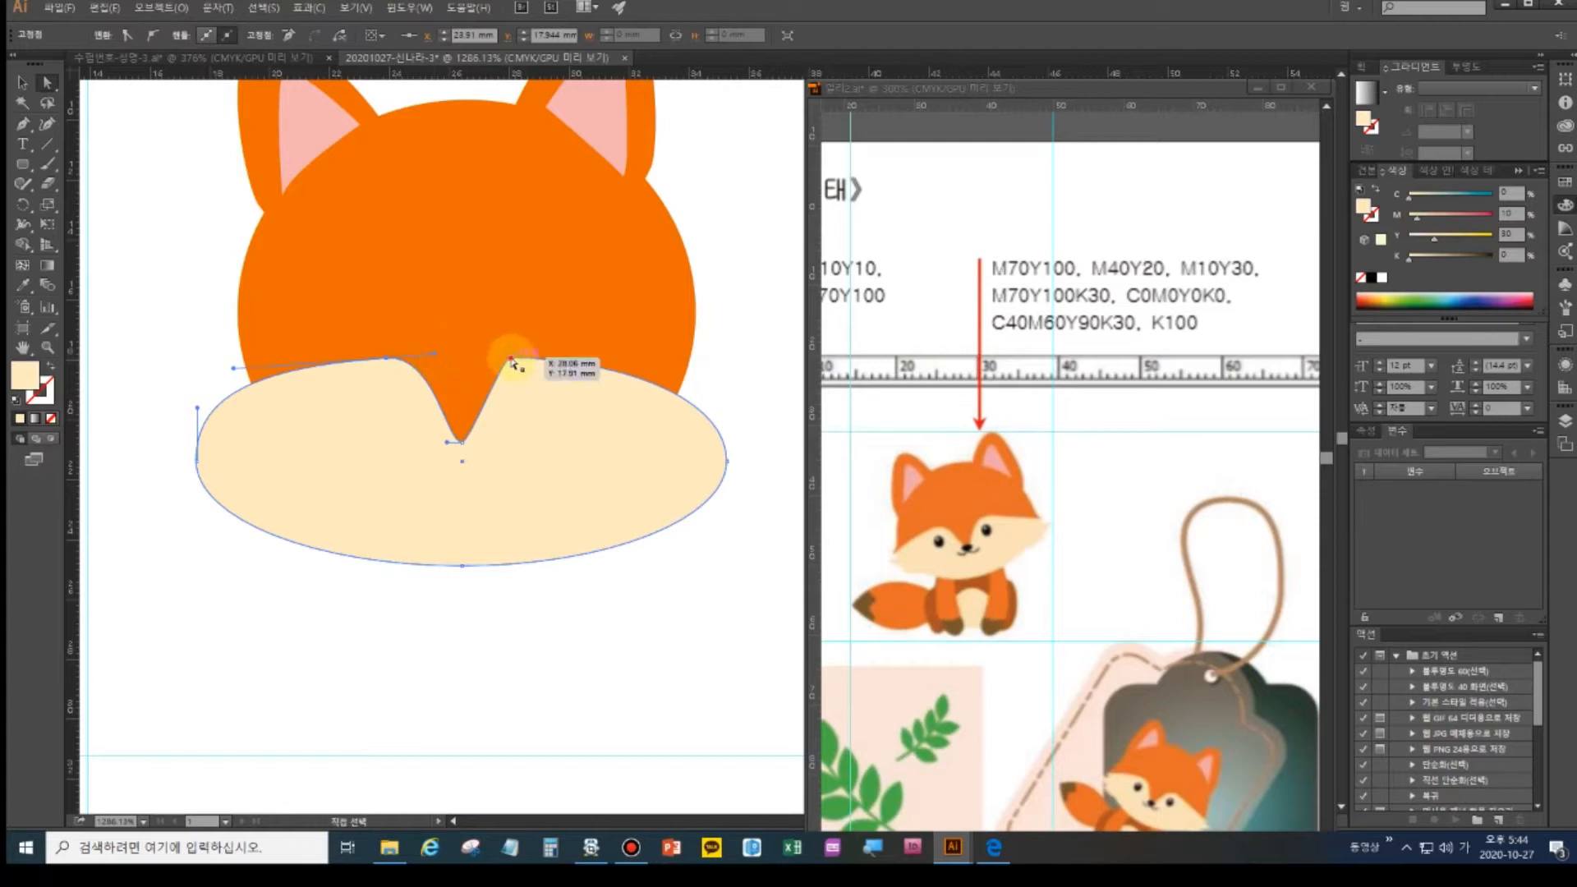
pyautogui.moveTo(511, 359); pyautogui.dragTo(513, 359)
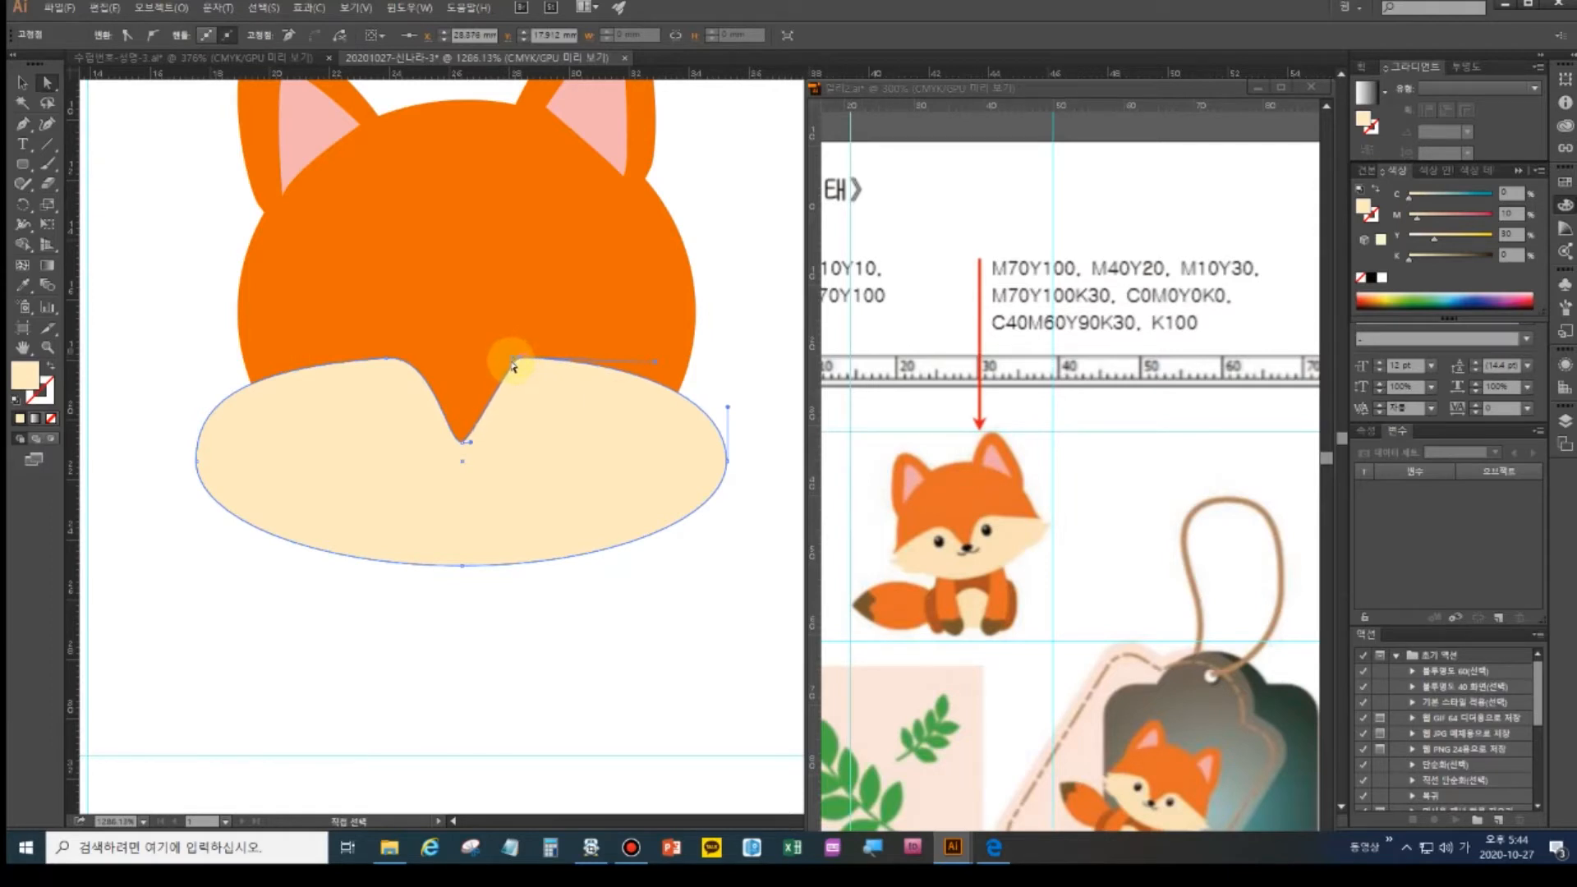
pyautogui.moveTo(513, 359); pyautogui.dragTo(474, 358)
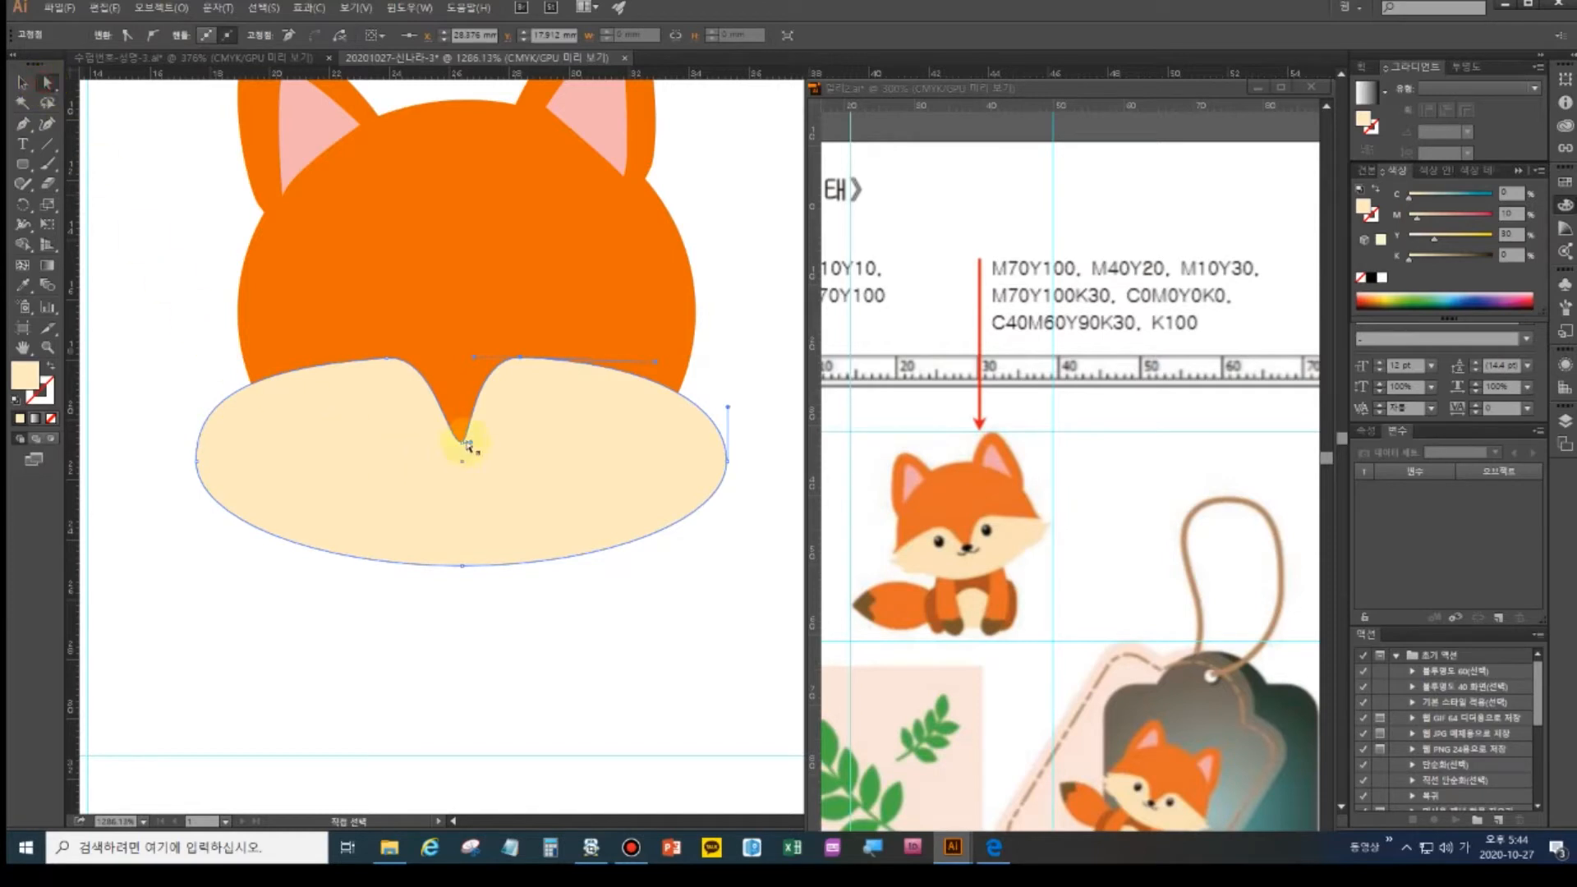
pyautogui.click(463, 442)
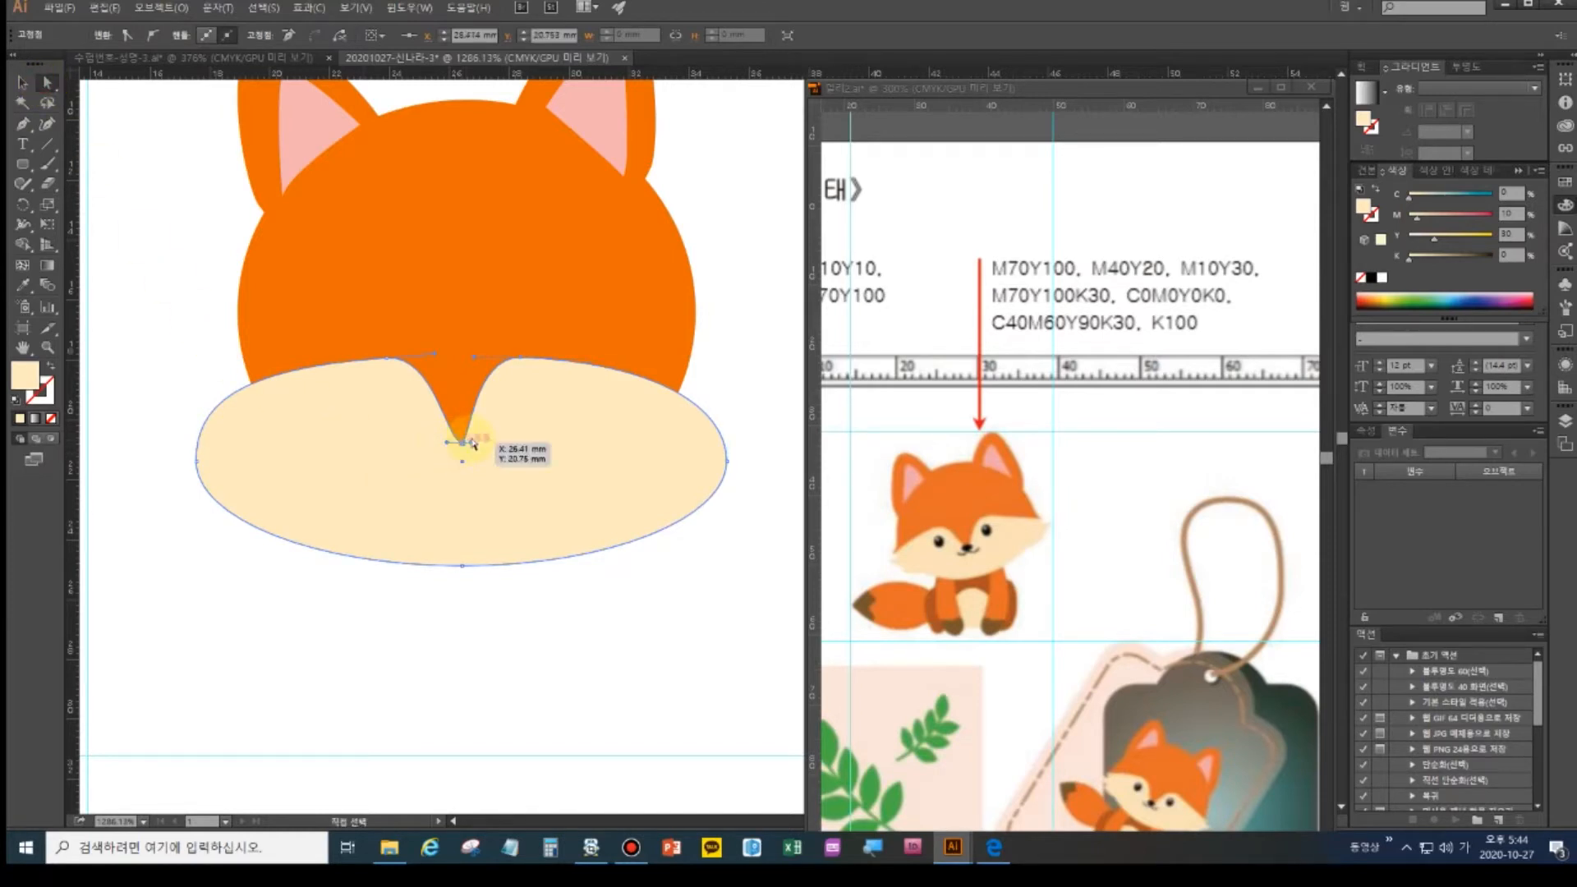
pyautogui.moveTo(473, 445); pyautogui.dragTo(481, 446)
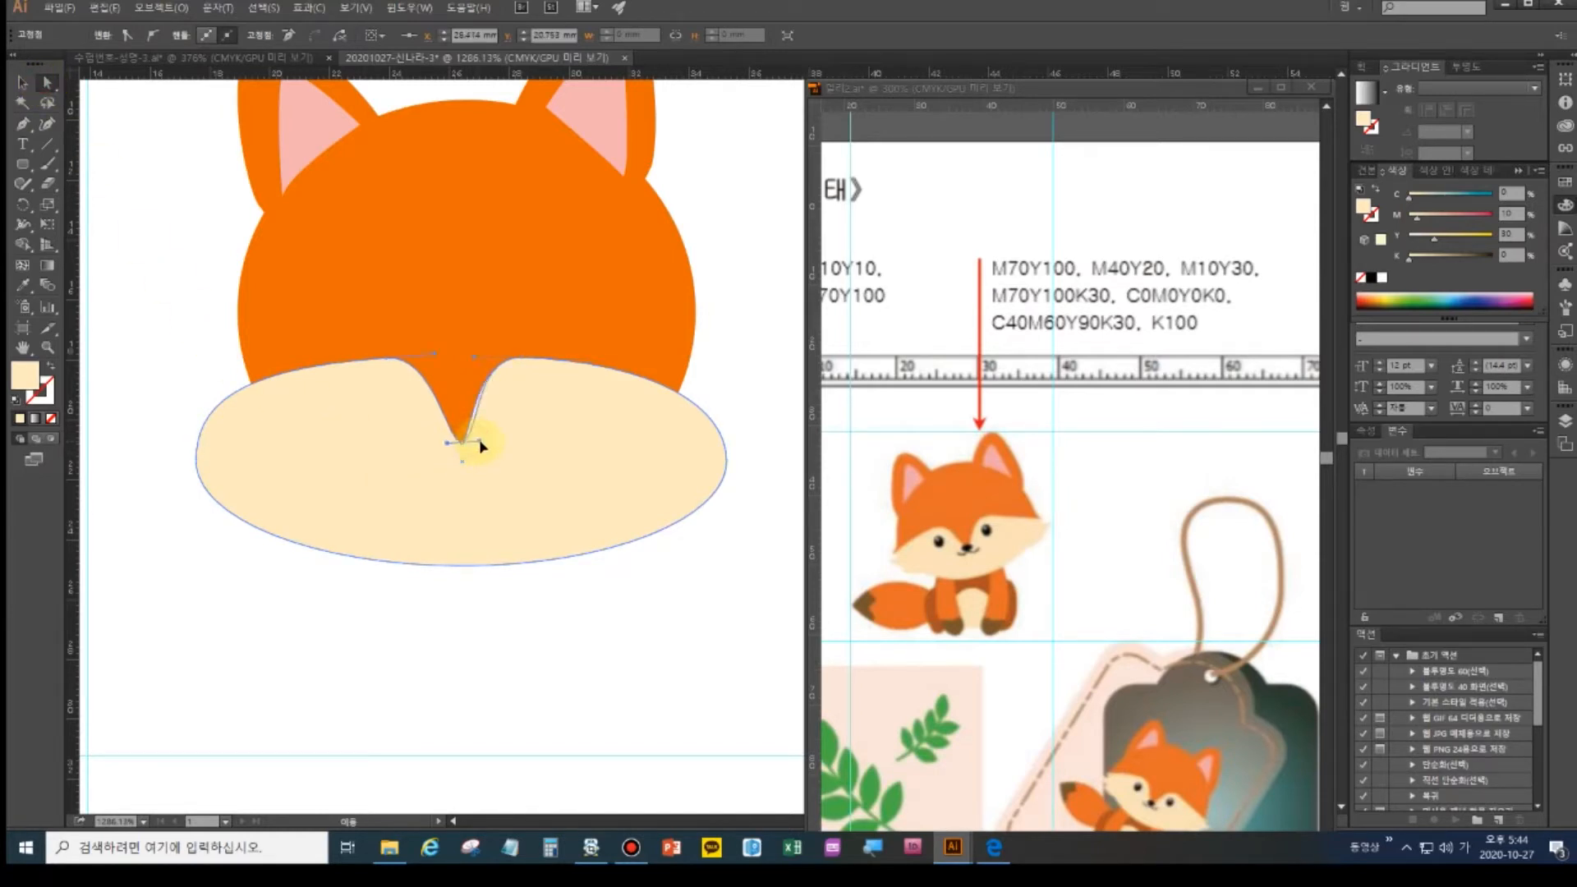
pyautogui.moveTo(481, 448); pyautogui.dragTo(481, 447)
pyautogui.click(23, 83)
pyautogui.click(133, 273)
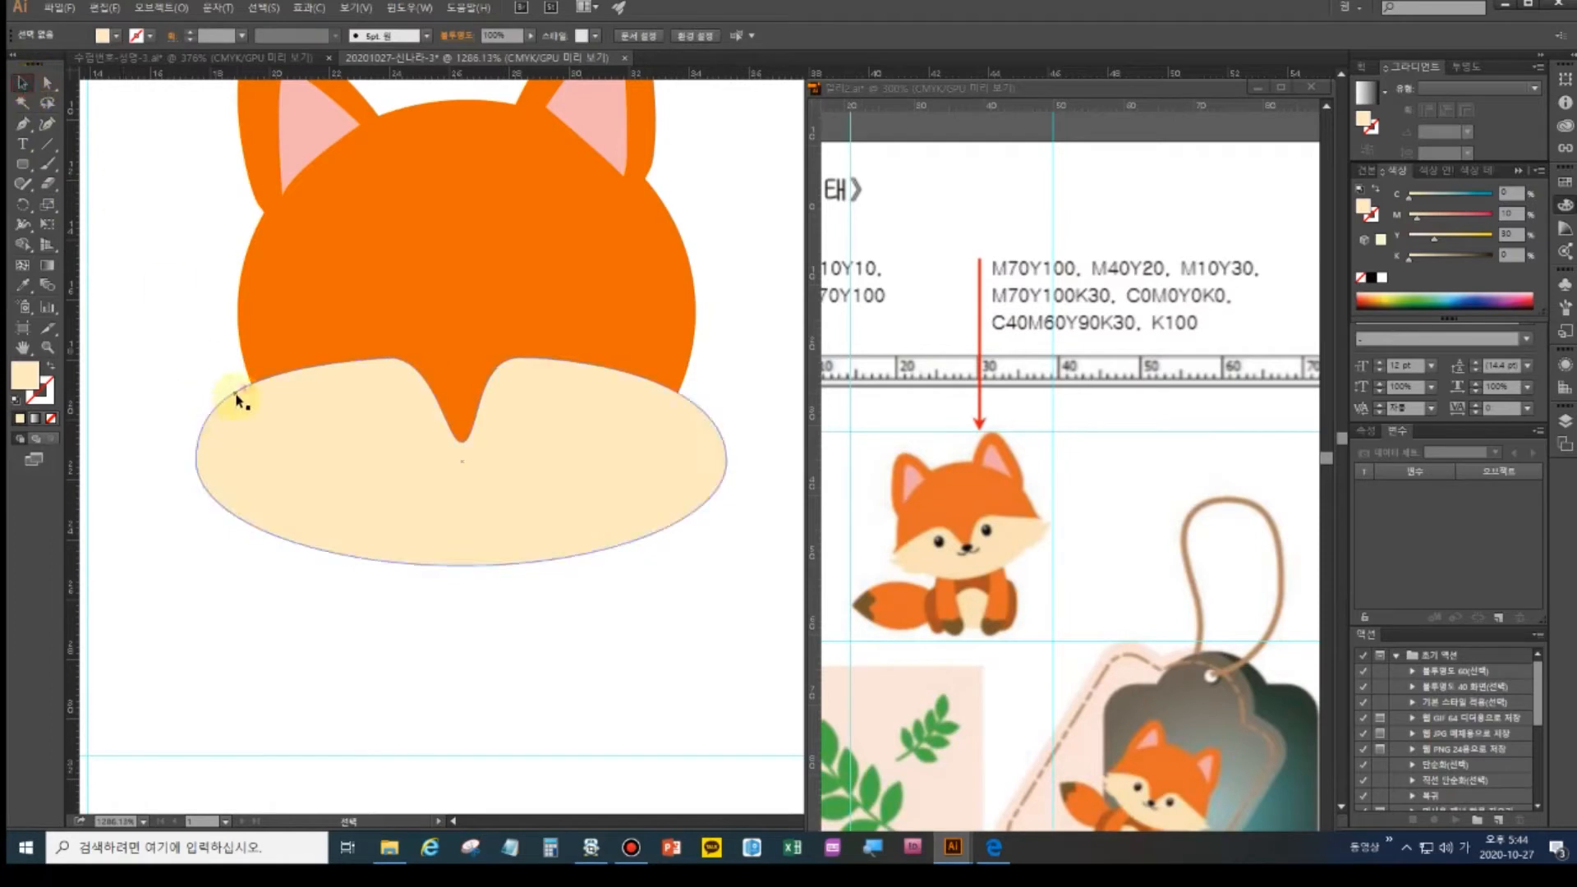
# - Pan to the colour swatch column and sample its dark orange as the fill
pyautogui.click(321, 445)
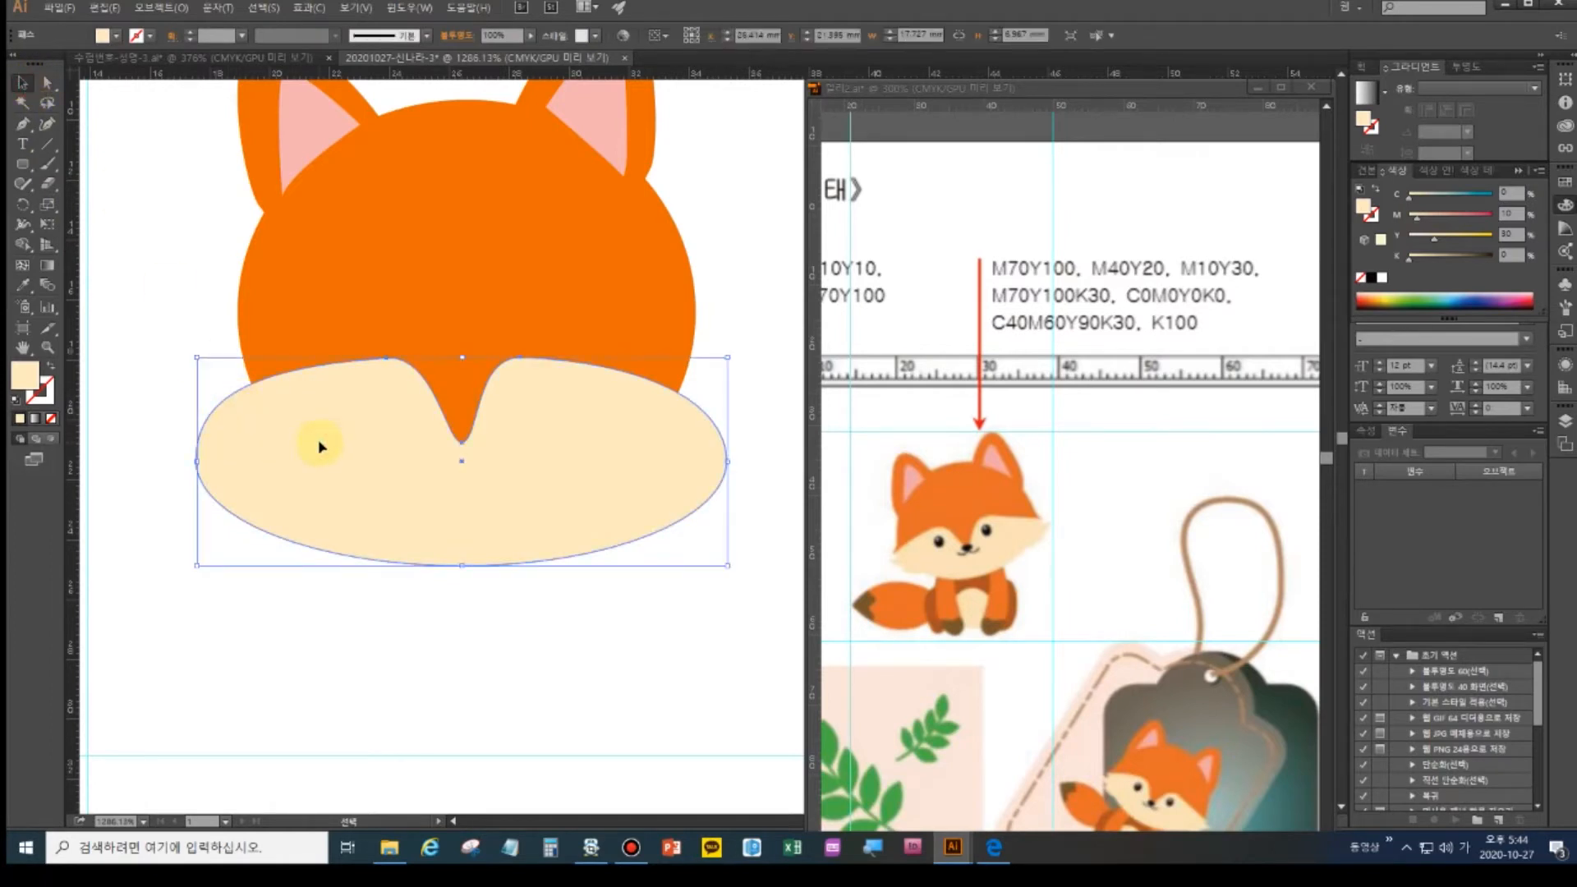
pyautogui.hotkey('ctrl', 'shift', 'a')
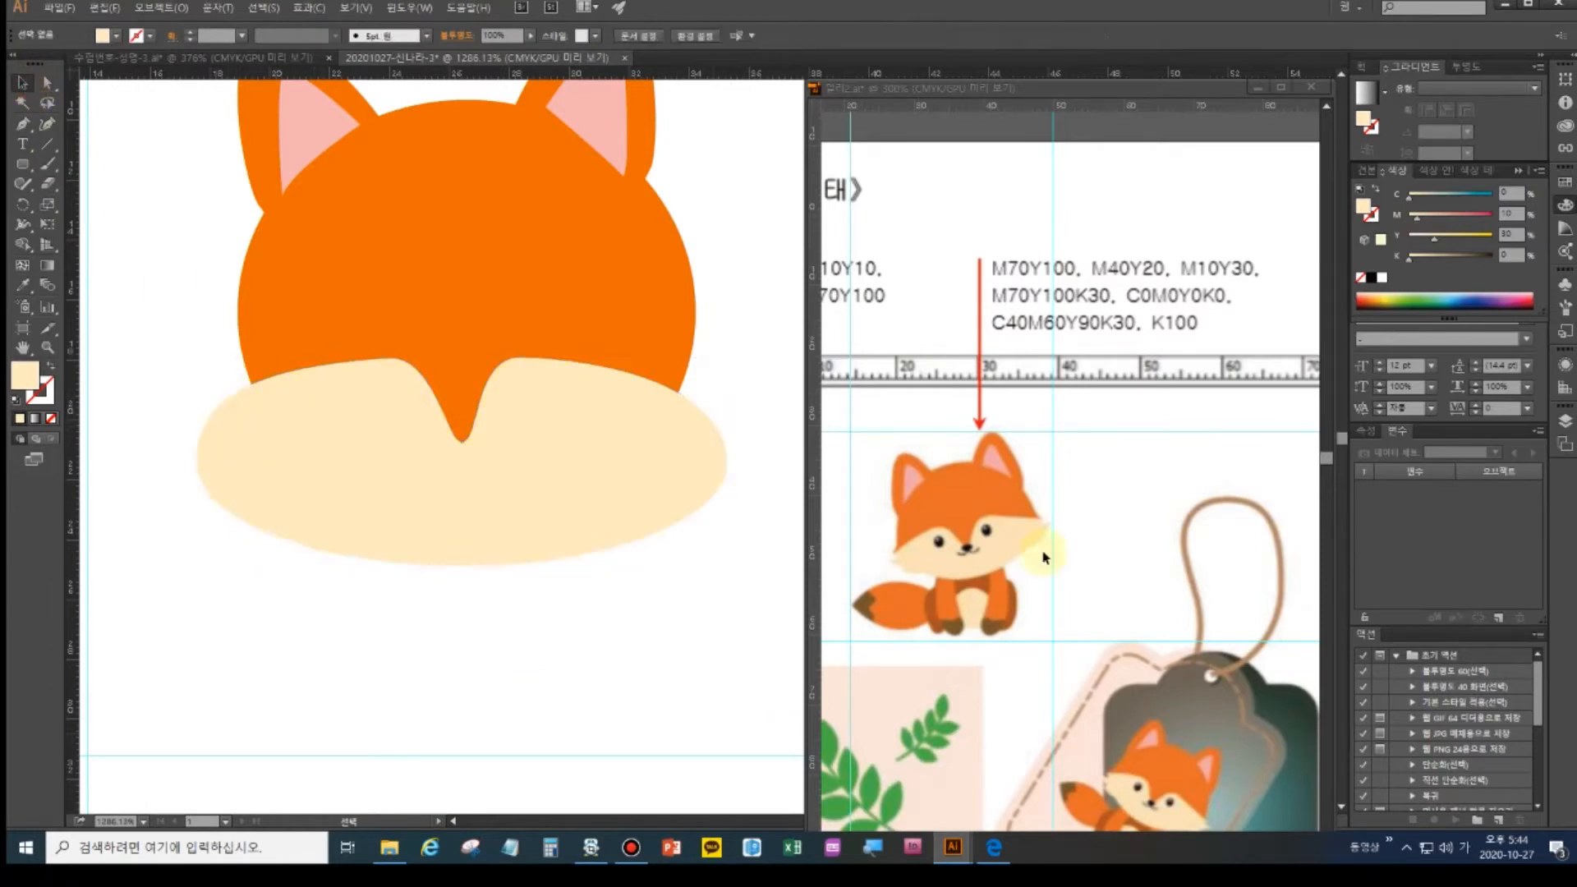
pyautogui.click(22, 123)
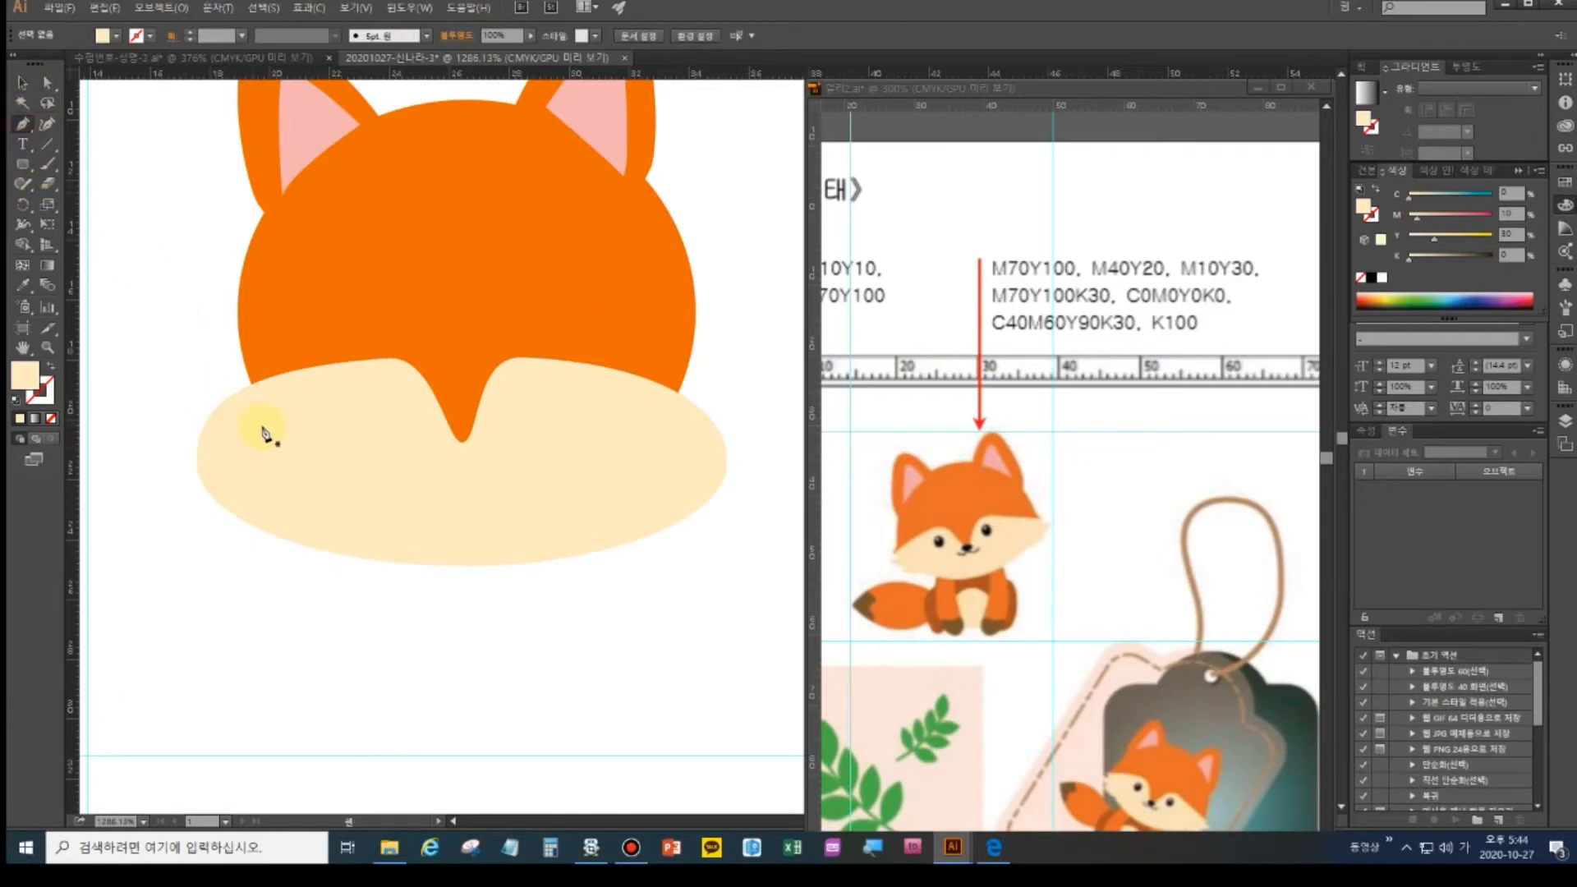
pyautogui.moveTo(253, 443); pyautogui.dragTo(575, 547)
pyautogui.moveTo(186, 436); pyautogui.dragTo(451, 479)
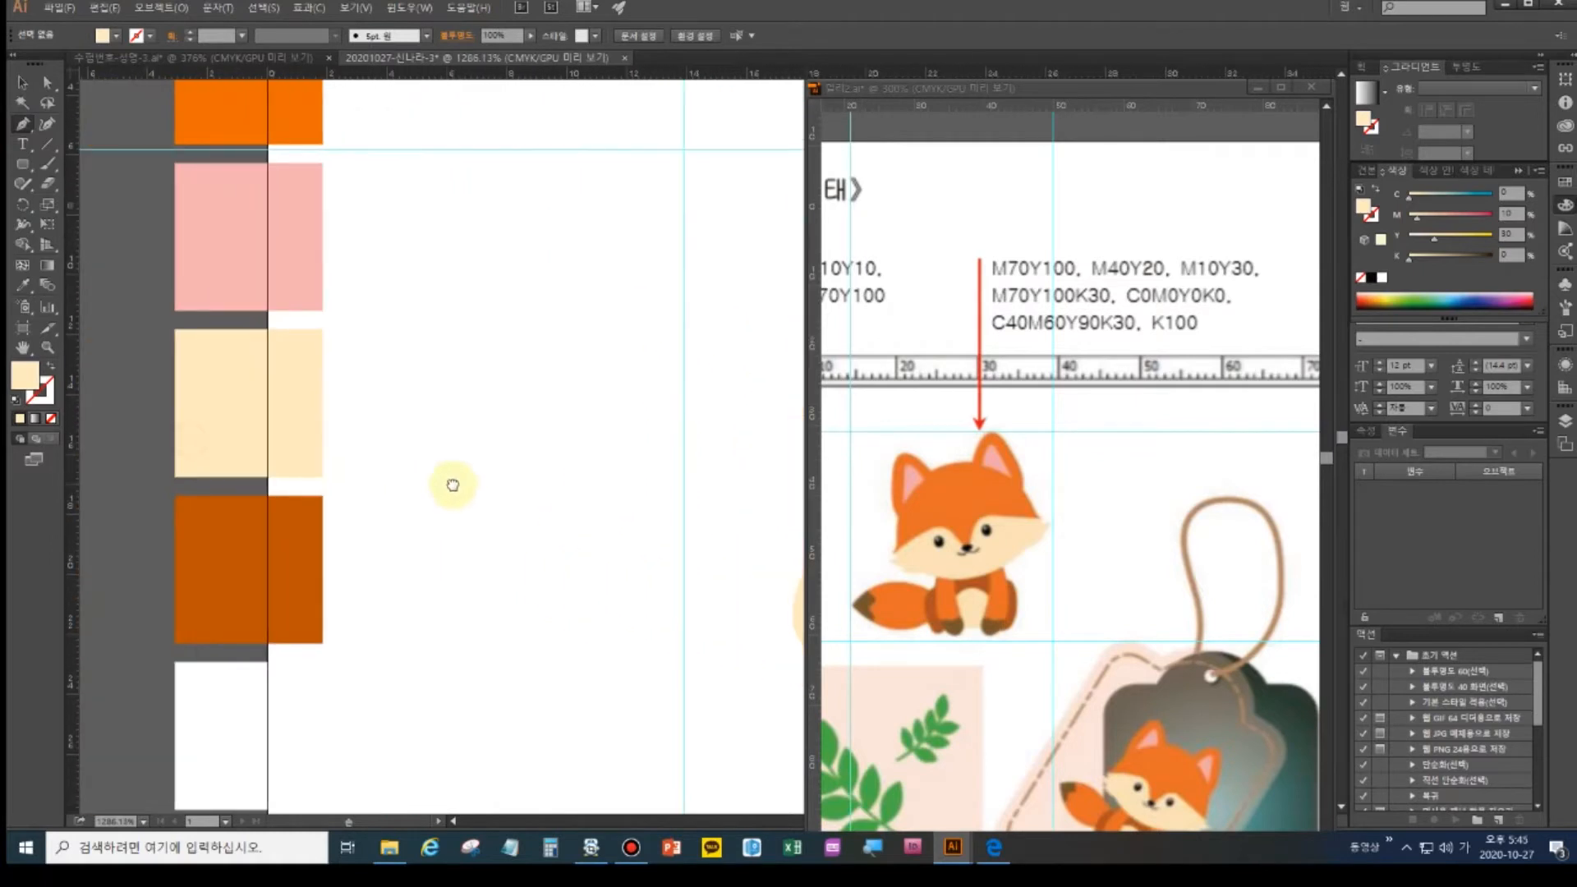
pyautogui.click(23, 285)
pyautogui.click(211, 616)
# - Draw a small closed dark orange tuft shape at the cheeks' left edge
pyautogui.moveTo(538, 494); pyautogui.dragTo(120, 362)
pyautogui.click(23, 128)
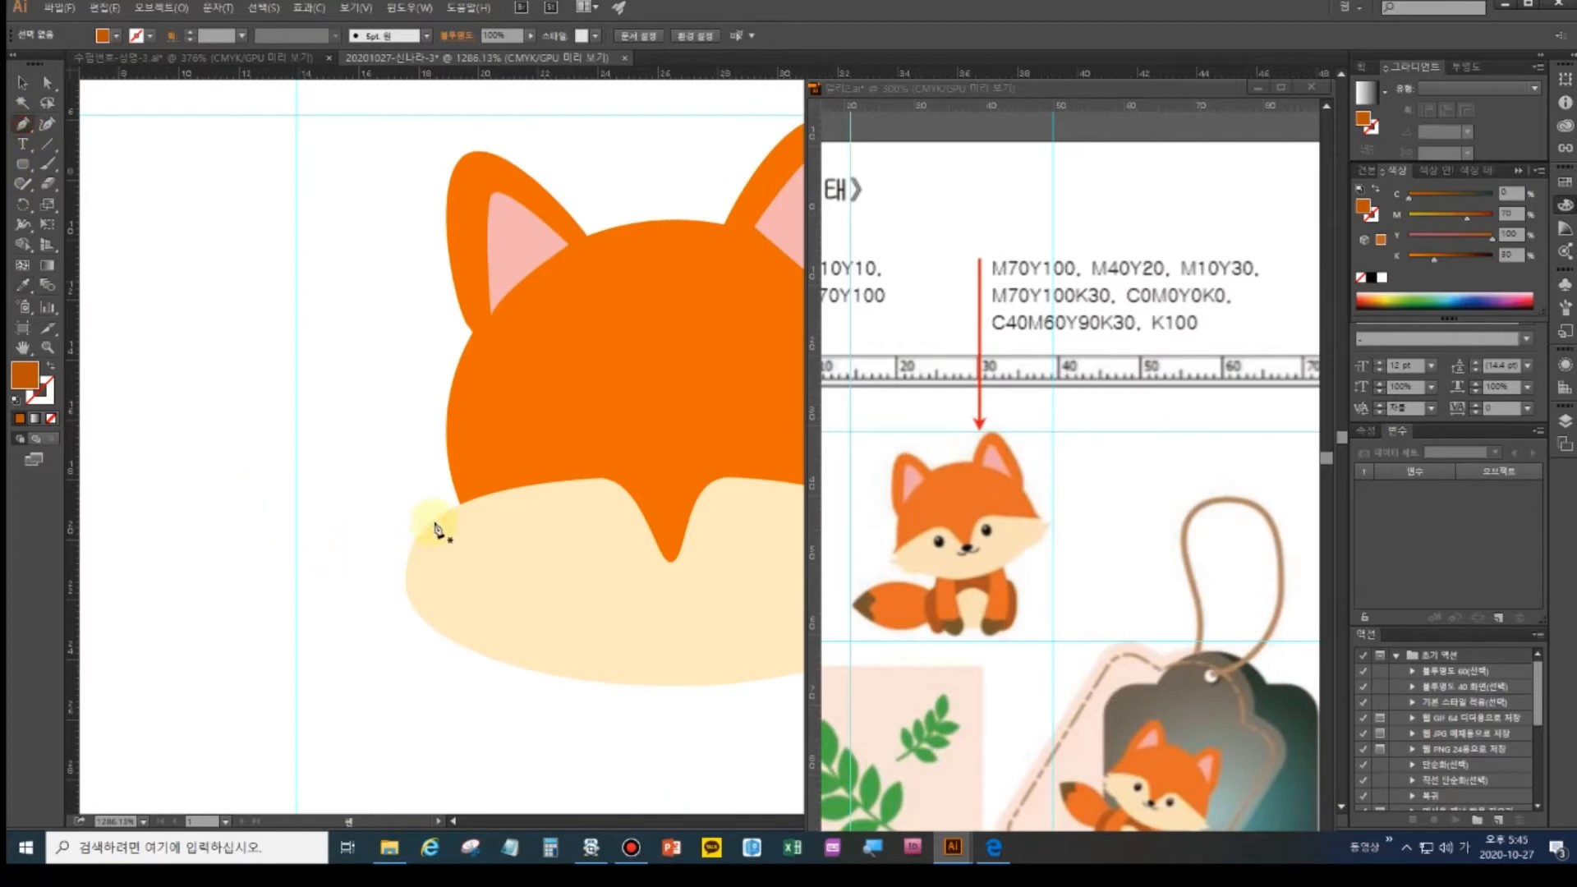
pyautogui.click(462, 511)
pyautogui.click(397, 534)
pyautogui.click(421, 534)
pyautogui.moveTo(376, 568); pyautogui.dragTo(454, 565)
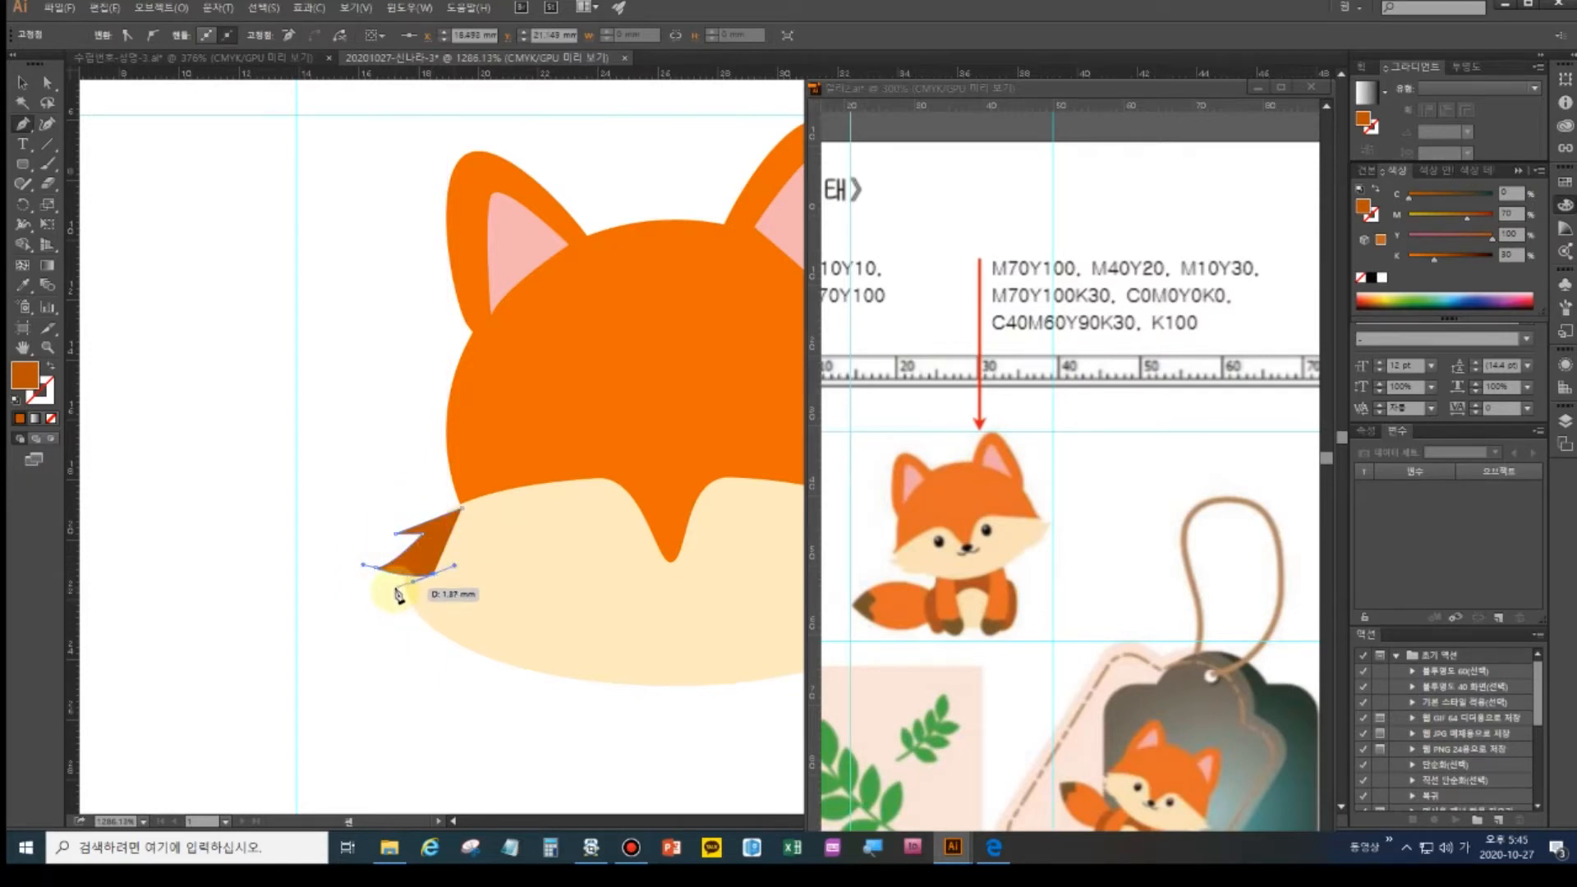
pyautogui.moveTo(389, 581); pyautogui.dragTo(475, 600)
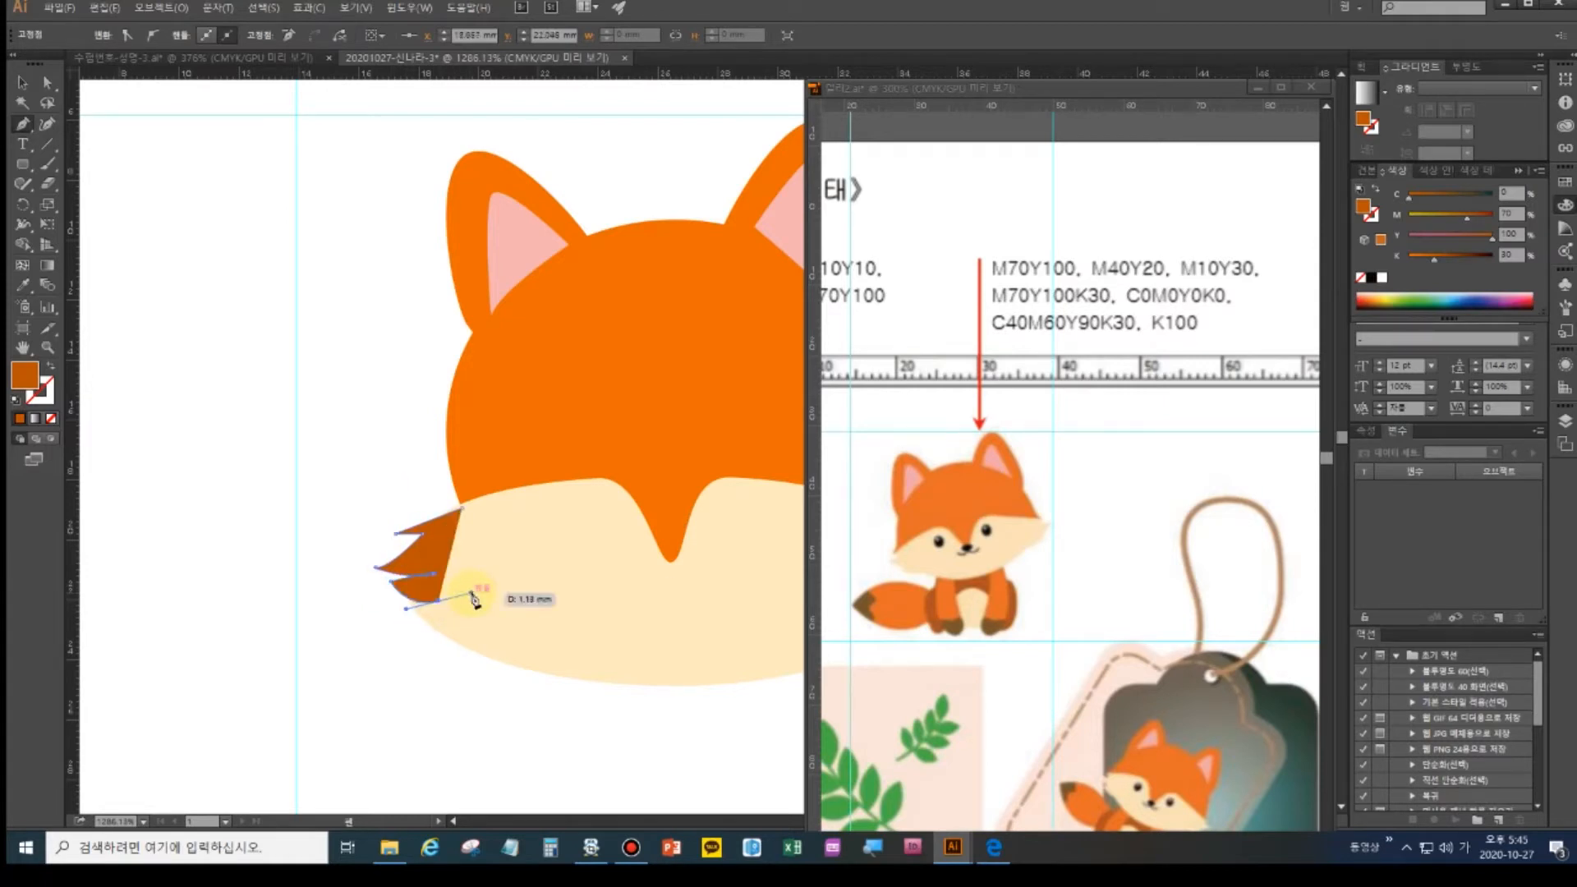
pyautogui.click(463, 509)
# - Nudge the tuft slightly left and set the Reflect mirror point at the fox's centre
pyautogui.doubleClick(23, 347)
pyautogui.moveTo(424, 345); pyautogui.dragTo(428, 416)
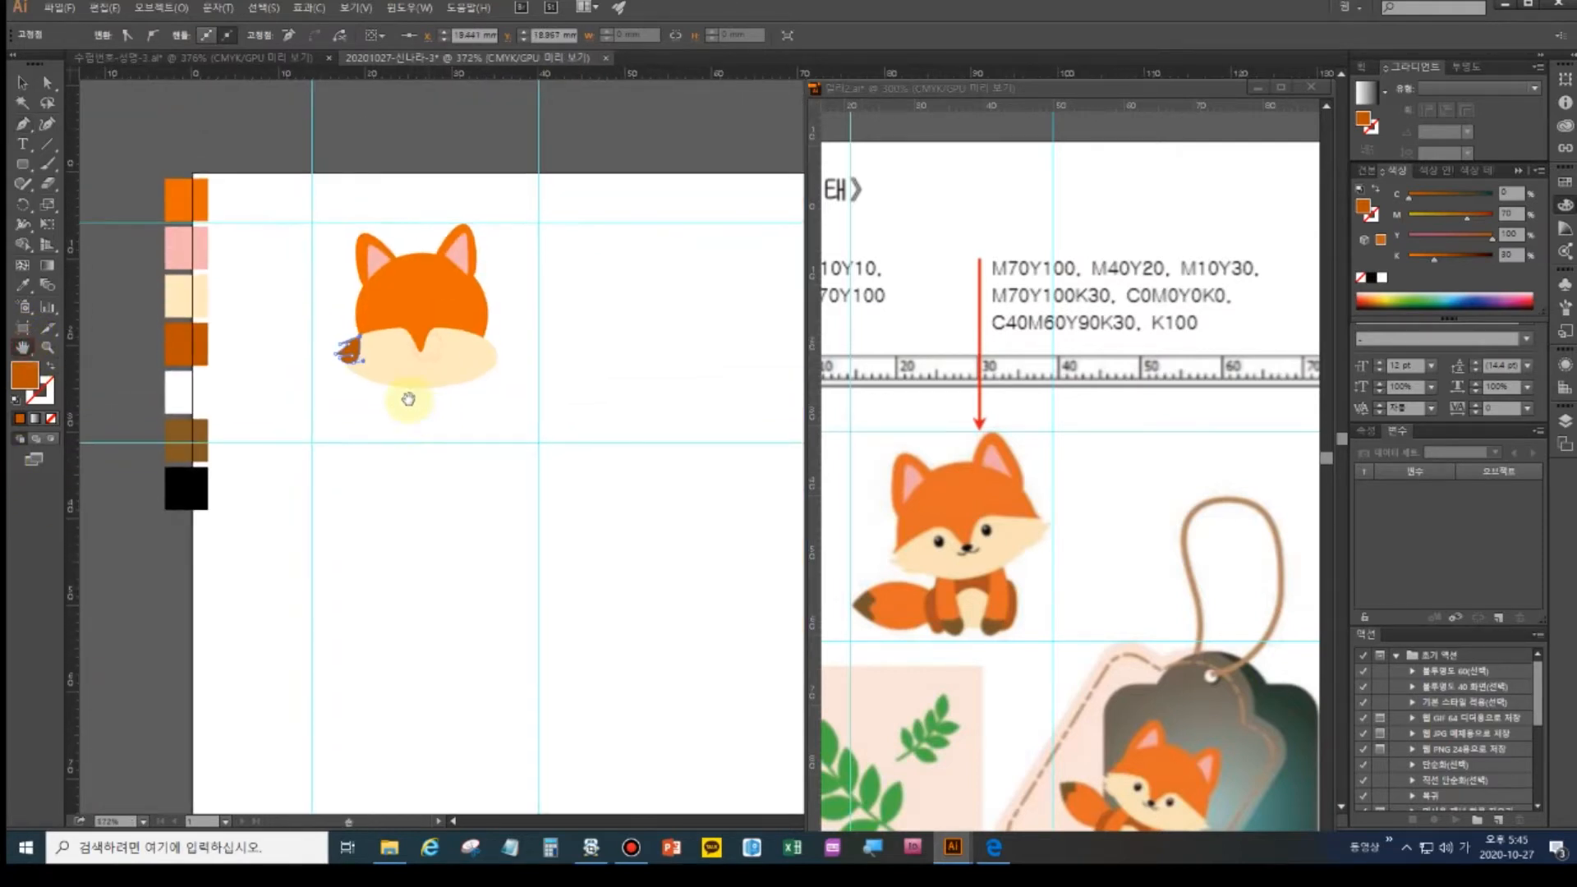
pyautogui.click(22, 83)
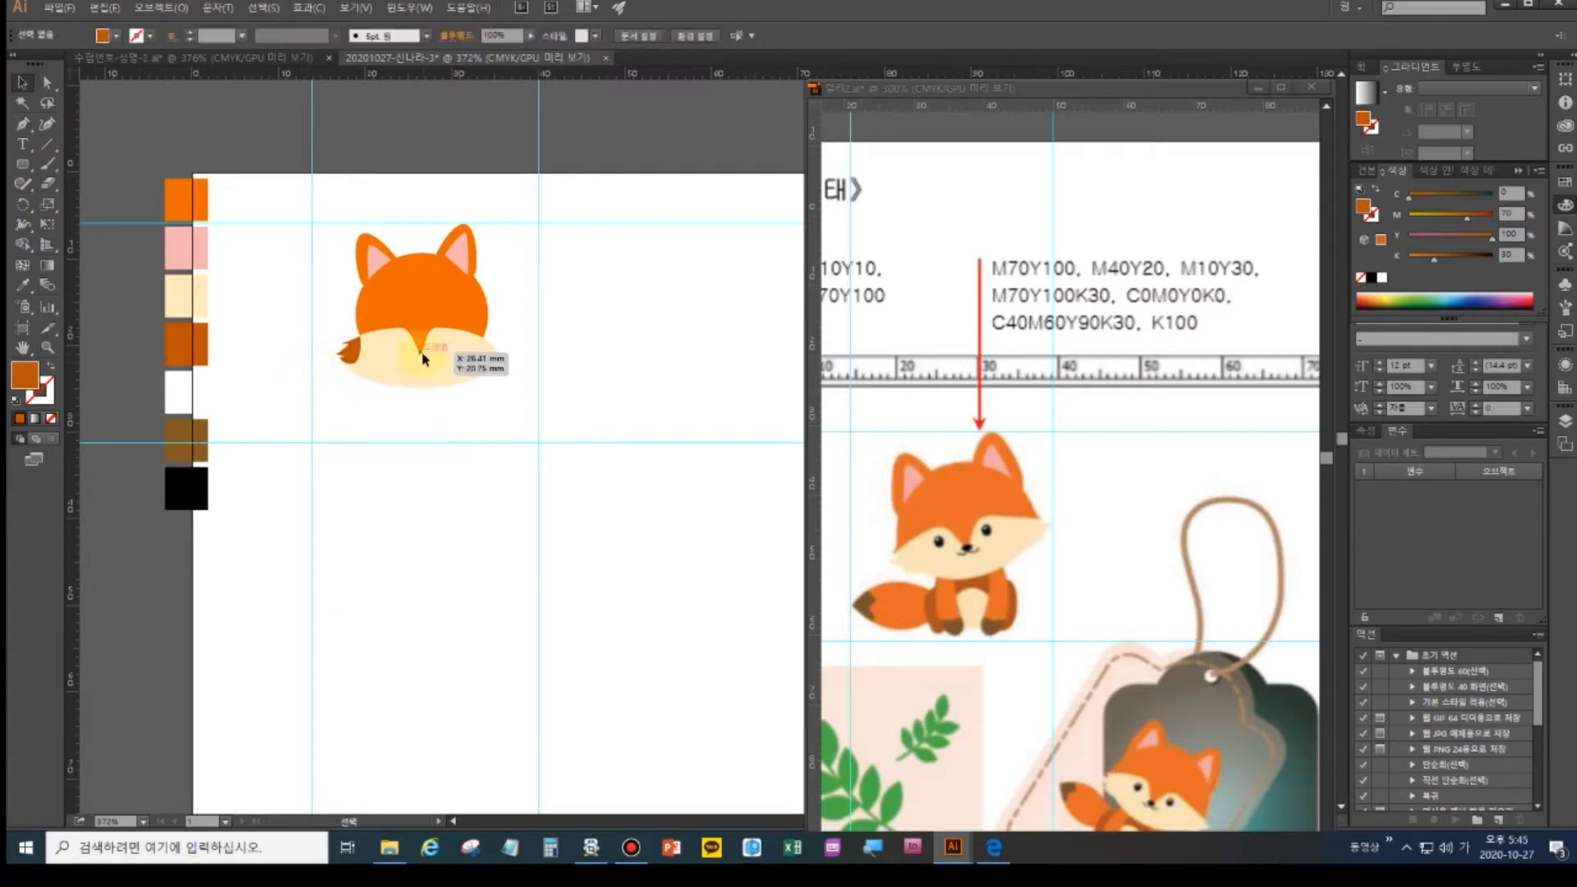
pyautogui.click(352, 353)
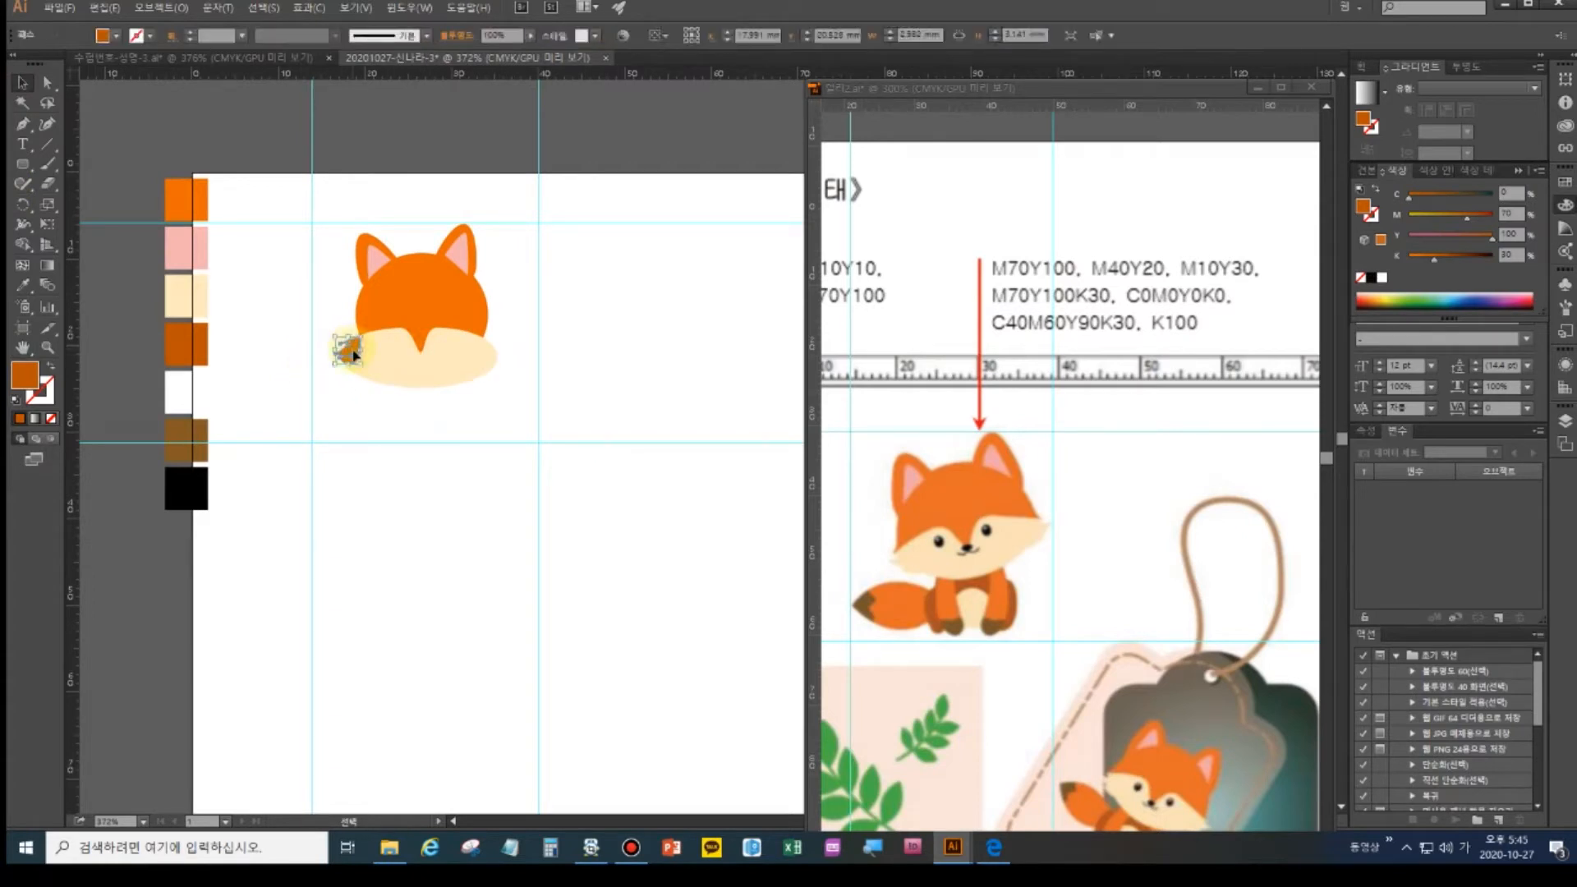
pyautogui.moveTo(353, 355); pyautogui.dragTo(351, 354)
pyautogui.click(25, 204)
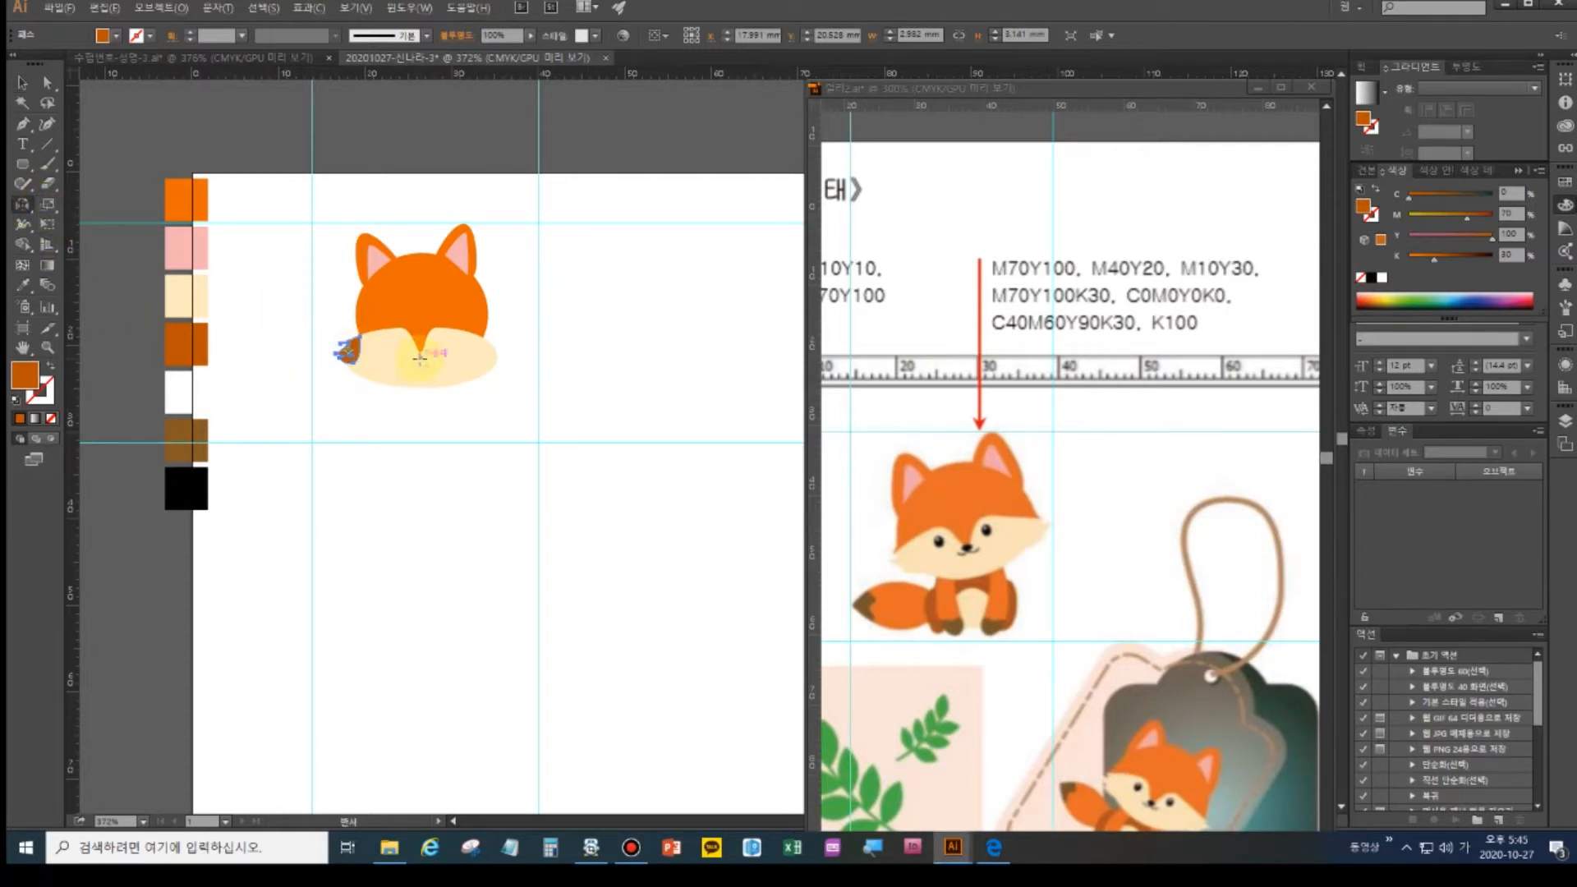
pyautogui.keyDown('alt'); pyautogui.click(420, 359); pyautogui.keyUp('alt')
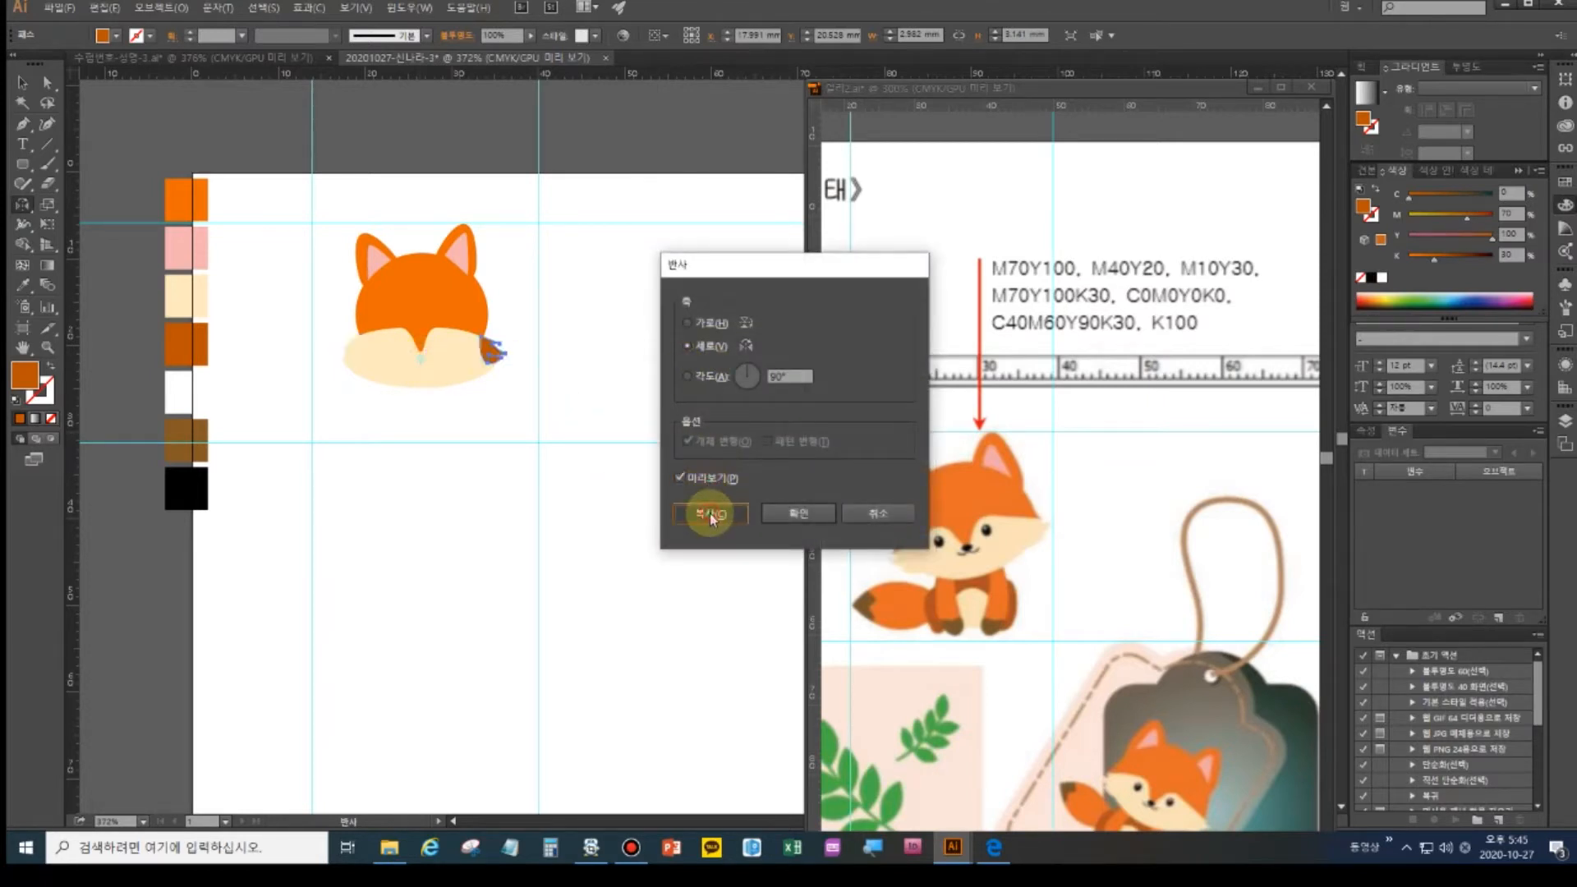
# - Copy the tuft as a vertical reflection onto the cheeks' right edge
pyautogui.click(710, 513)
pyautogui.click(22, 82)
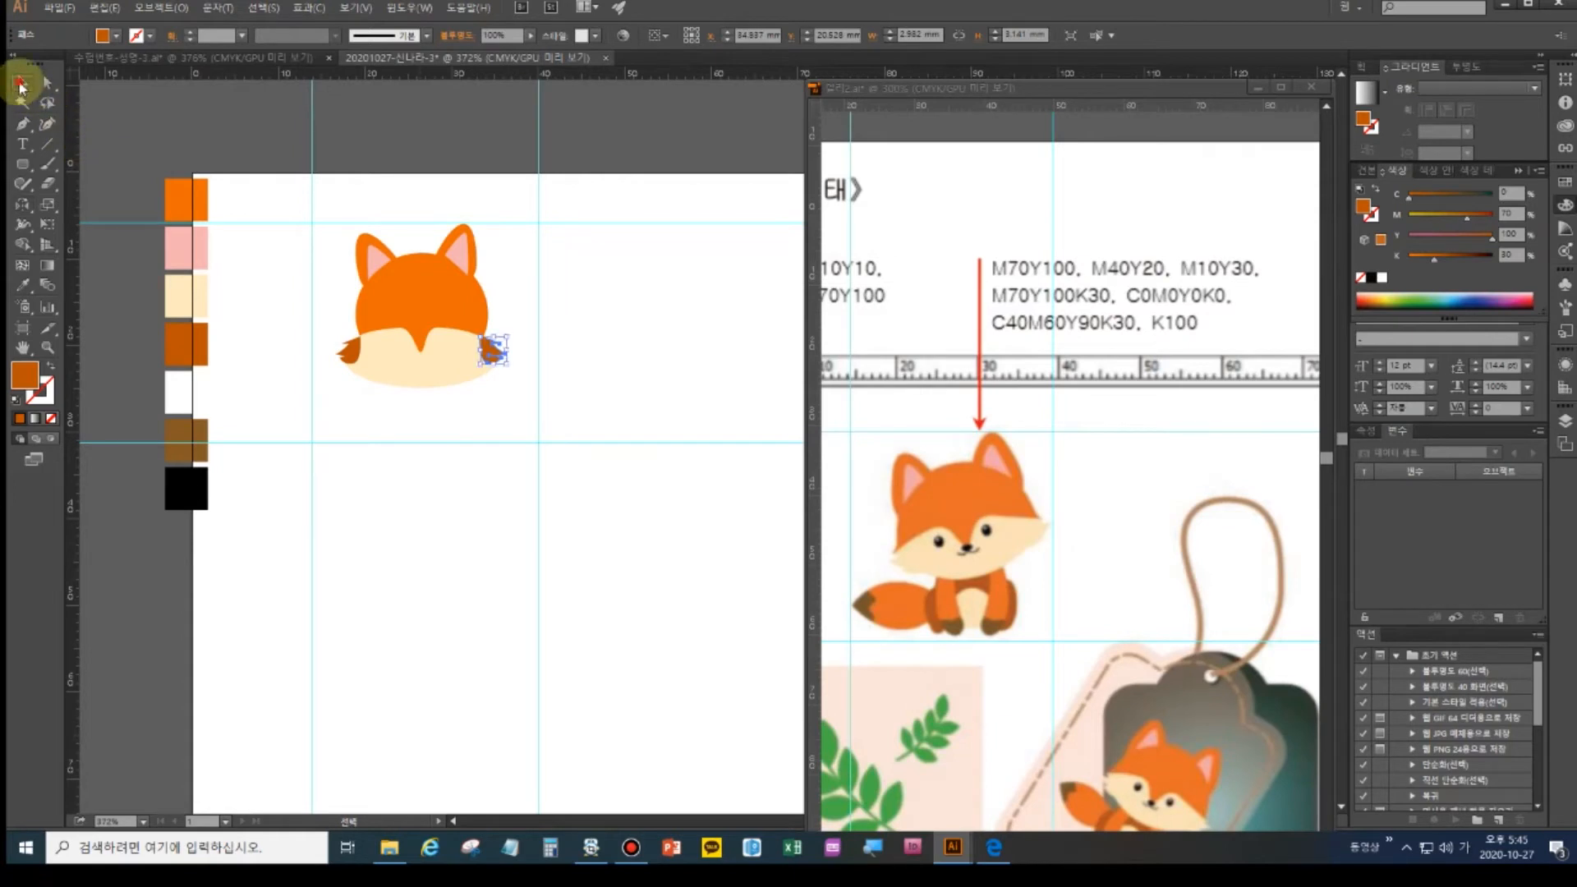
pyautogui.click(367, 400)
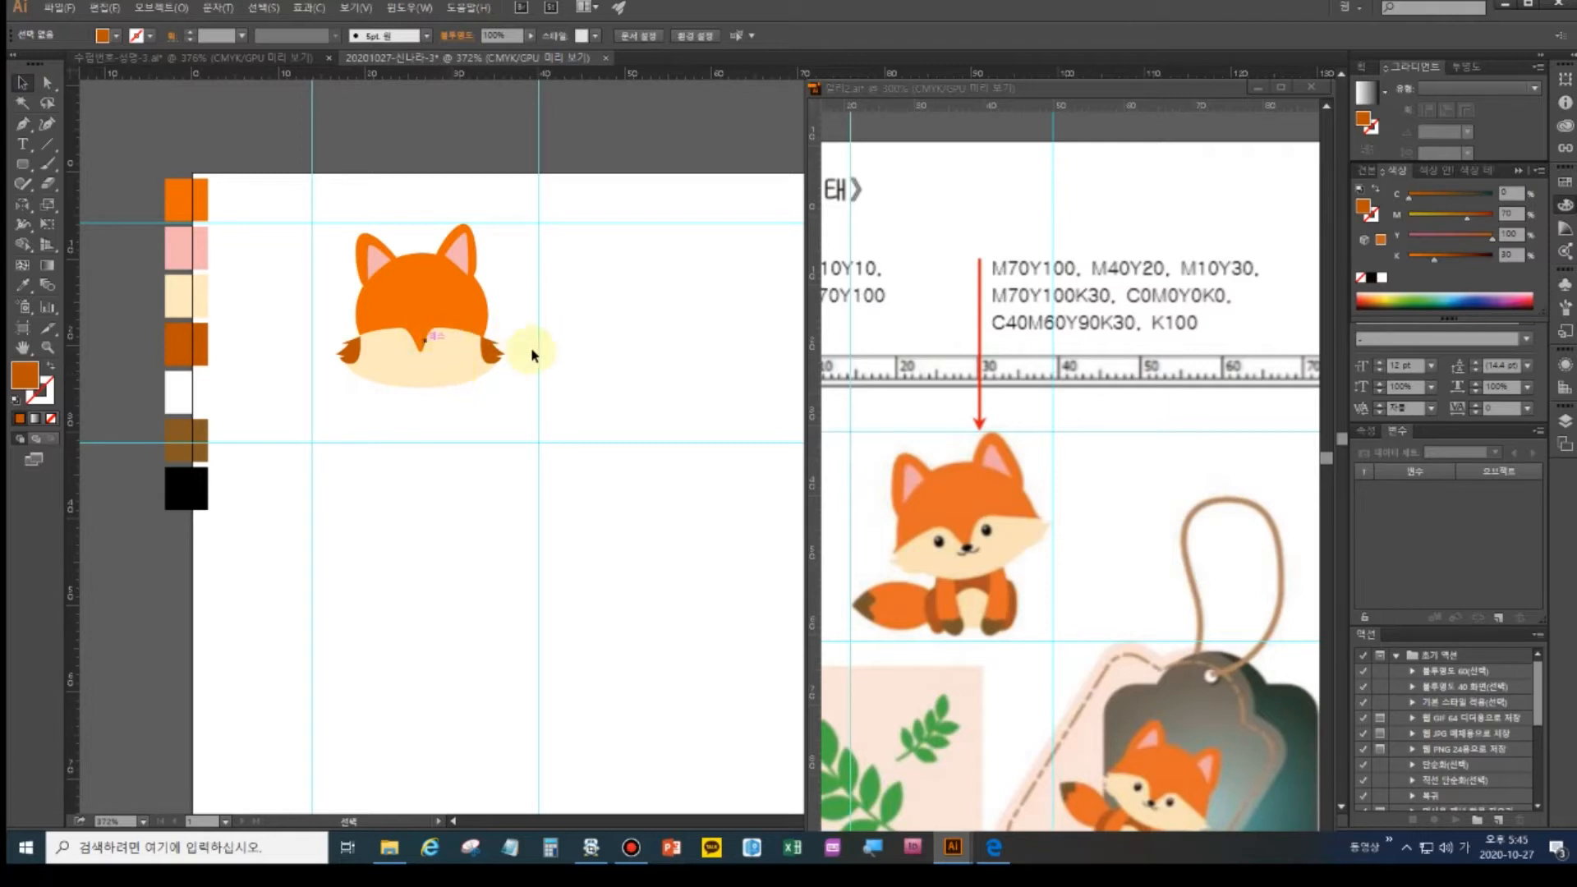
# - Select the left and right cheek tufts together
pyautogui.click(354, 355)
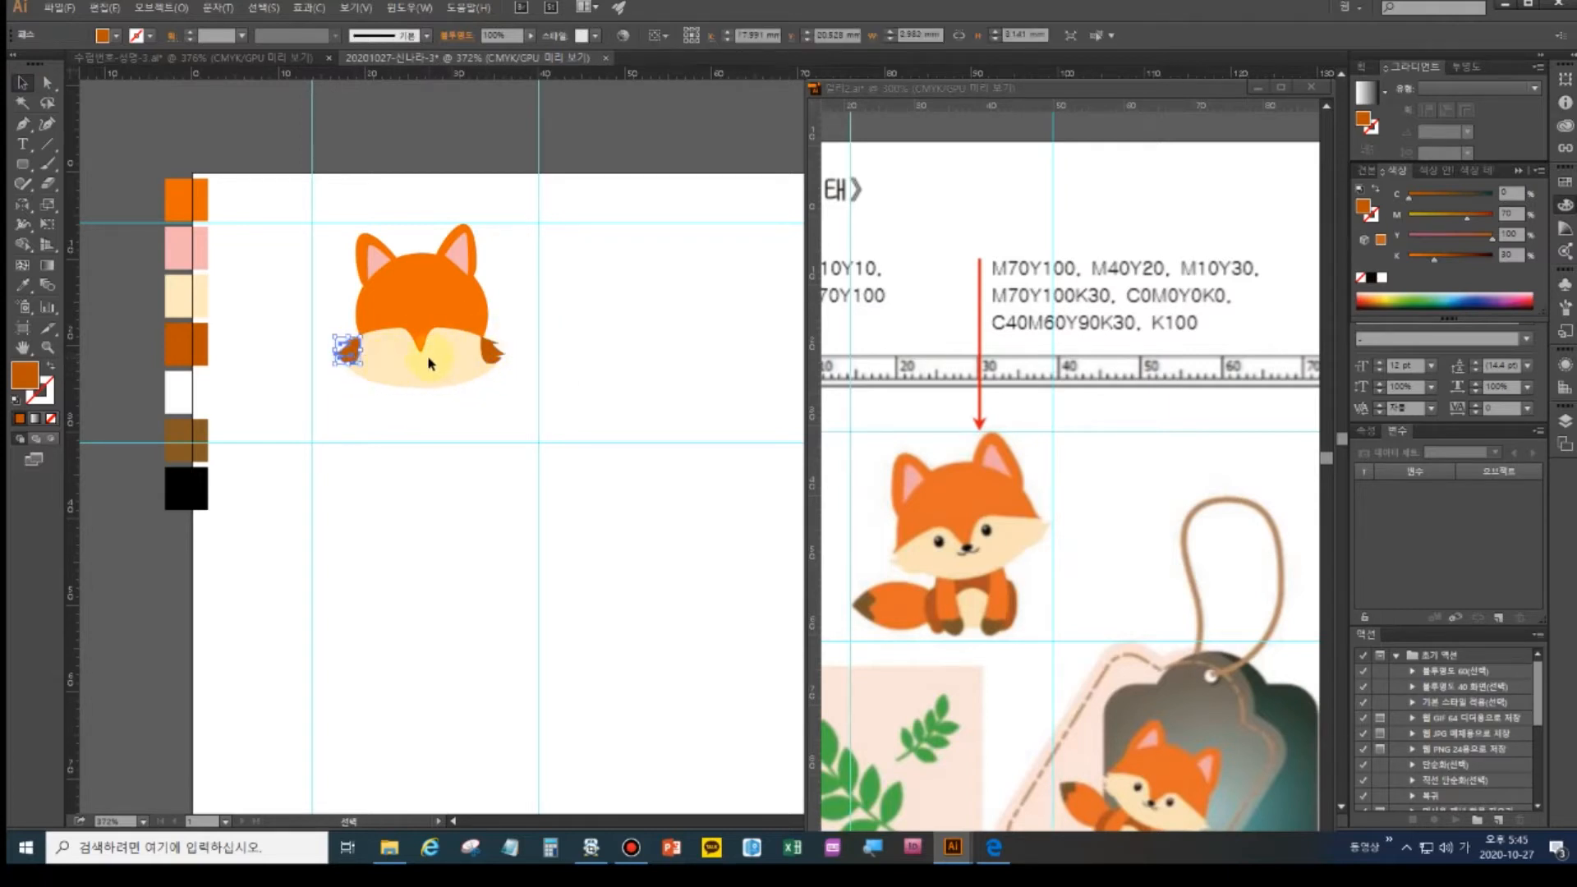
pyautogui.hotkey('ctrl', 'alt', '2')
pyautogui.press('v')
pyautogui.click(387, 433)
pyautogui.click(346, 351)
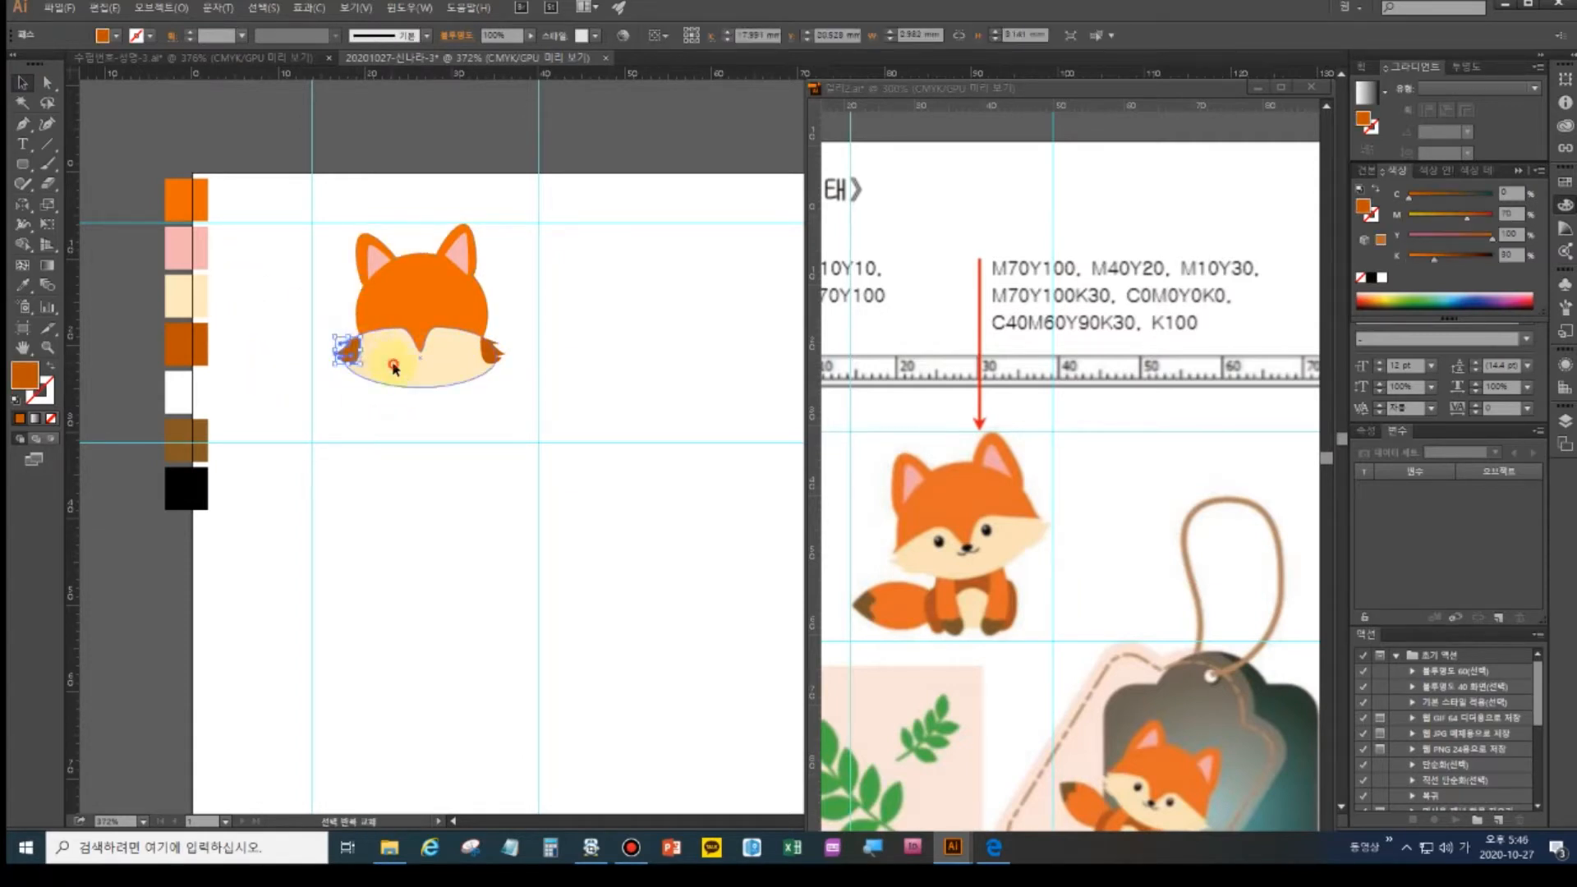
pyautogui.keyDown('shift'); pyautogui.click(493, 353); pyautogui.keyUp('shift')
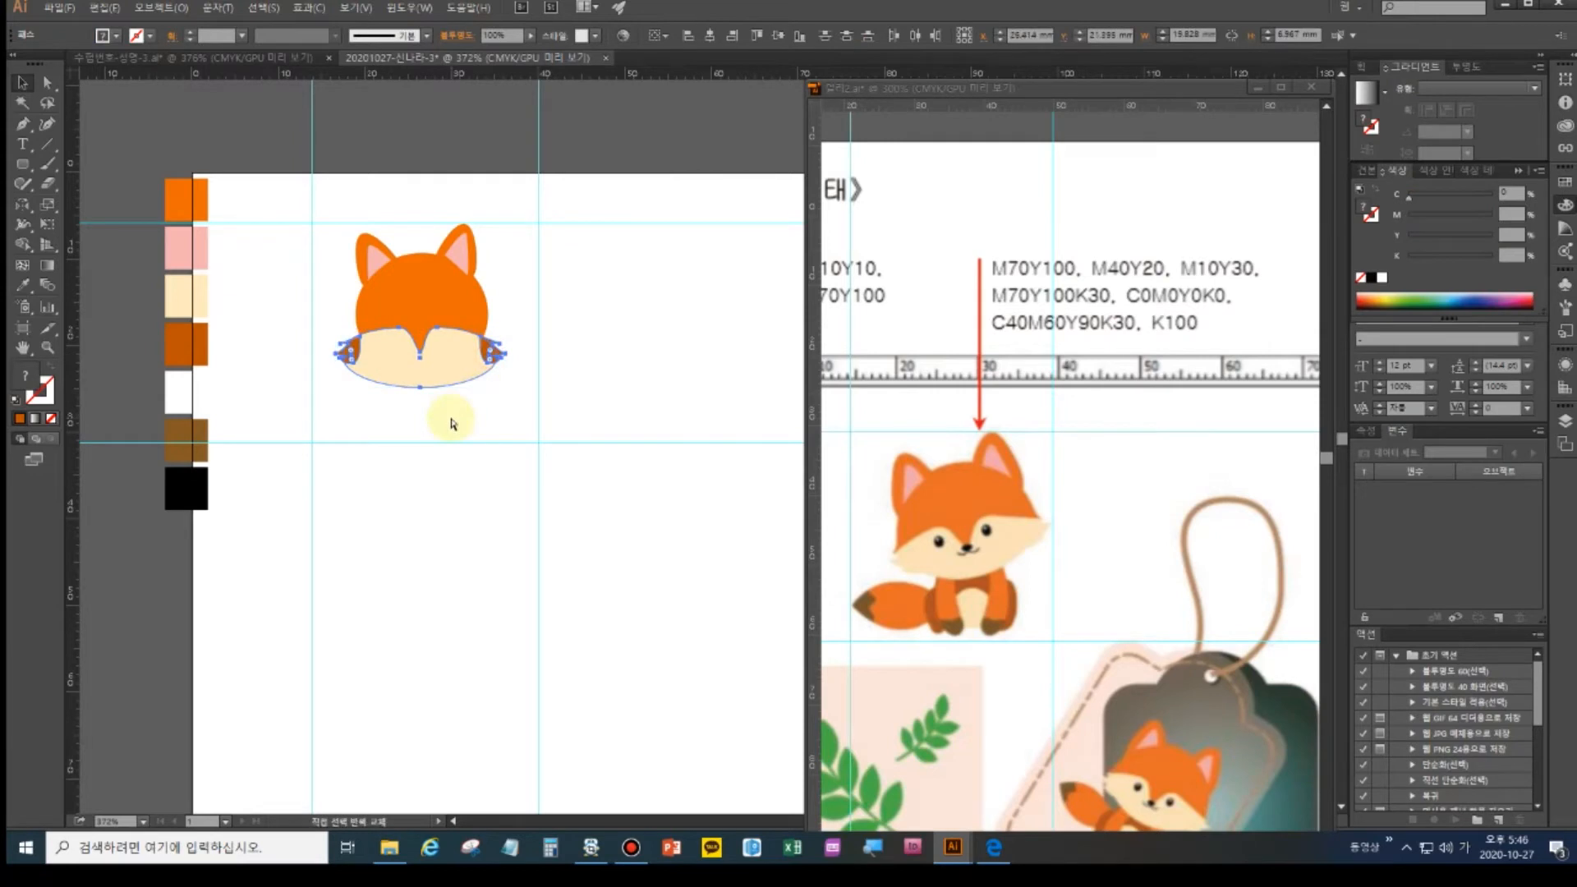
# - Unite the cheek ellipse and both tufts with Pathfinder and fill the result cream
pyautogui.hotkey('ctrl', 'shift', 'F9')
pyautogui.click(462, 200)
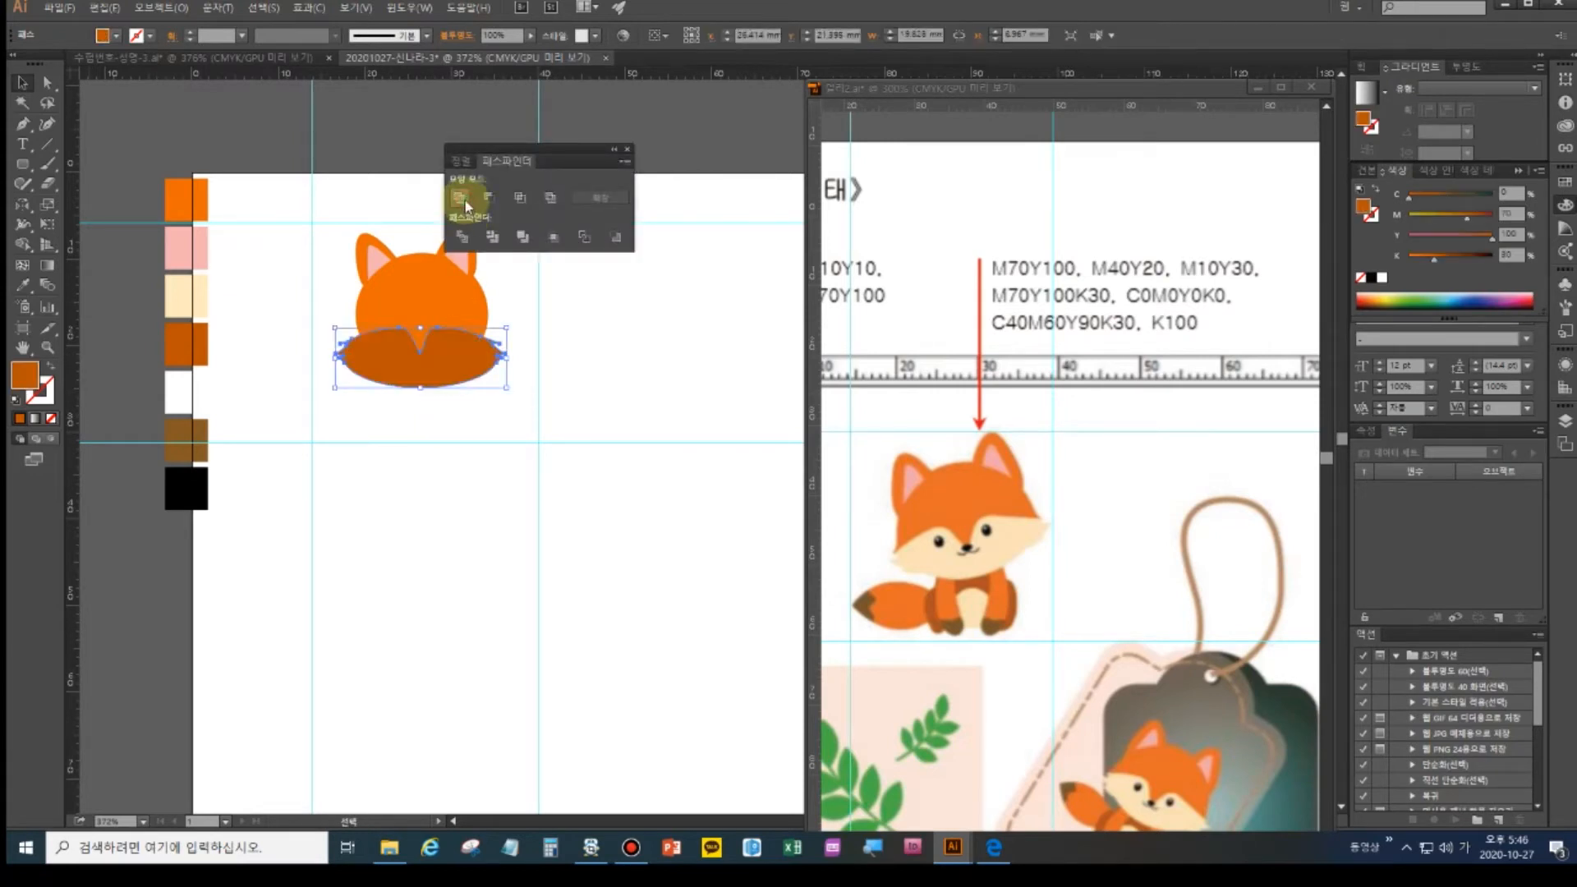
pyautogui.click(23, 285)
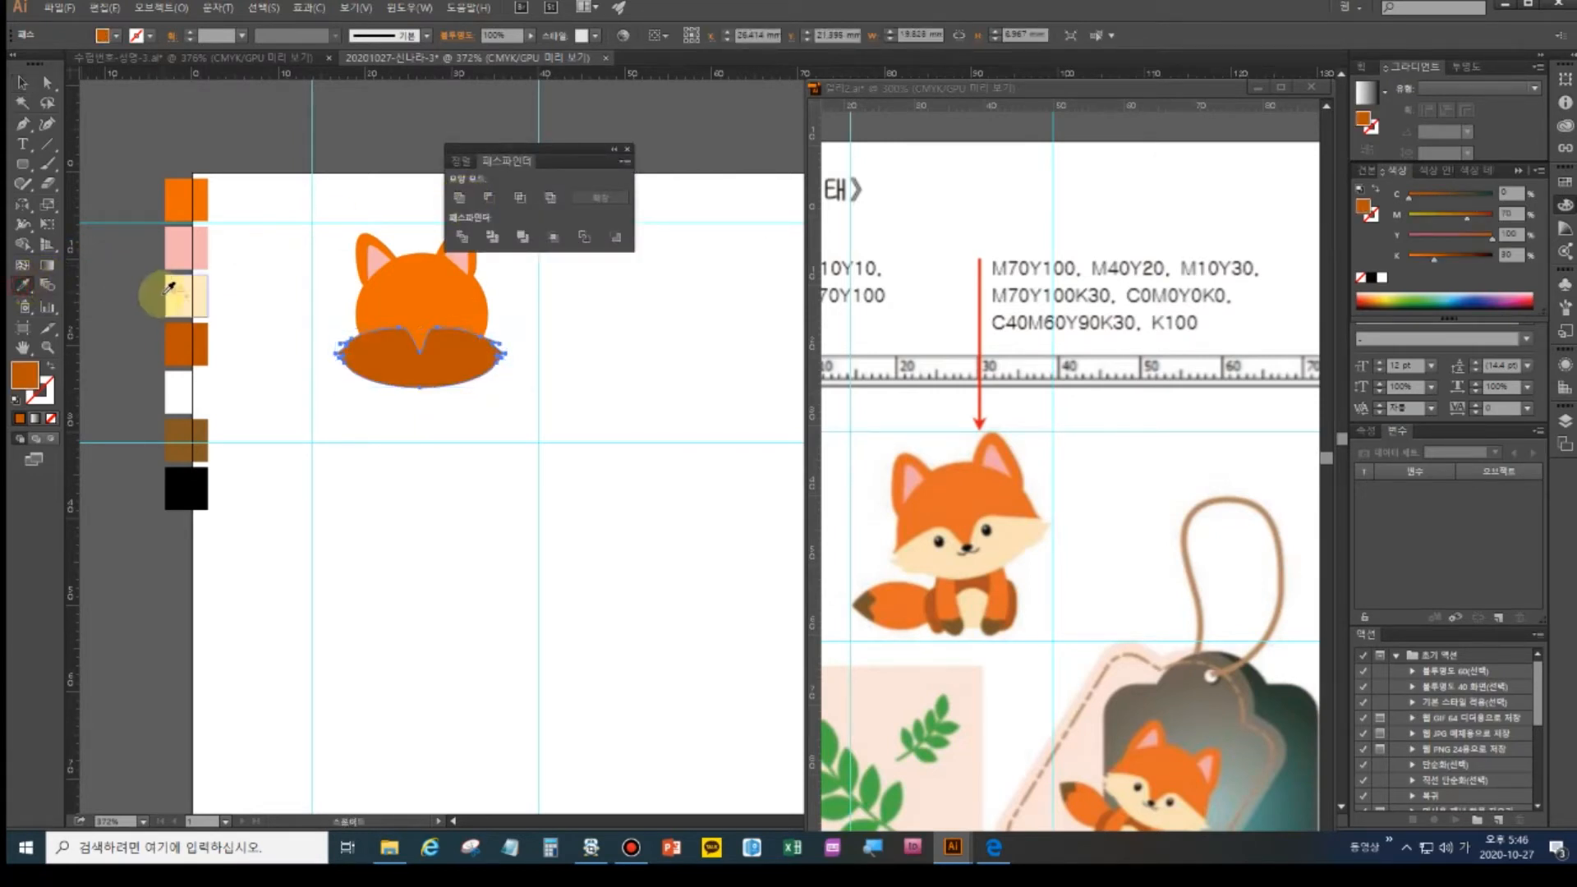
pyautogui.click(169, 287)
pyautogui.hotkey('ctrl', 'shift', 'a')
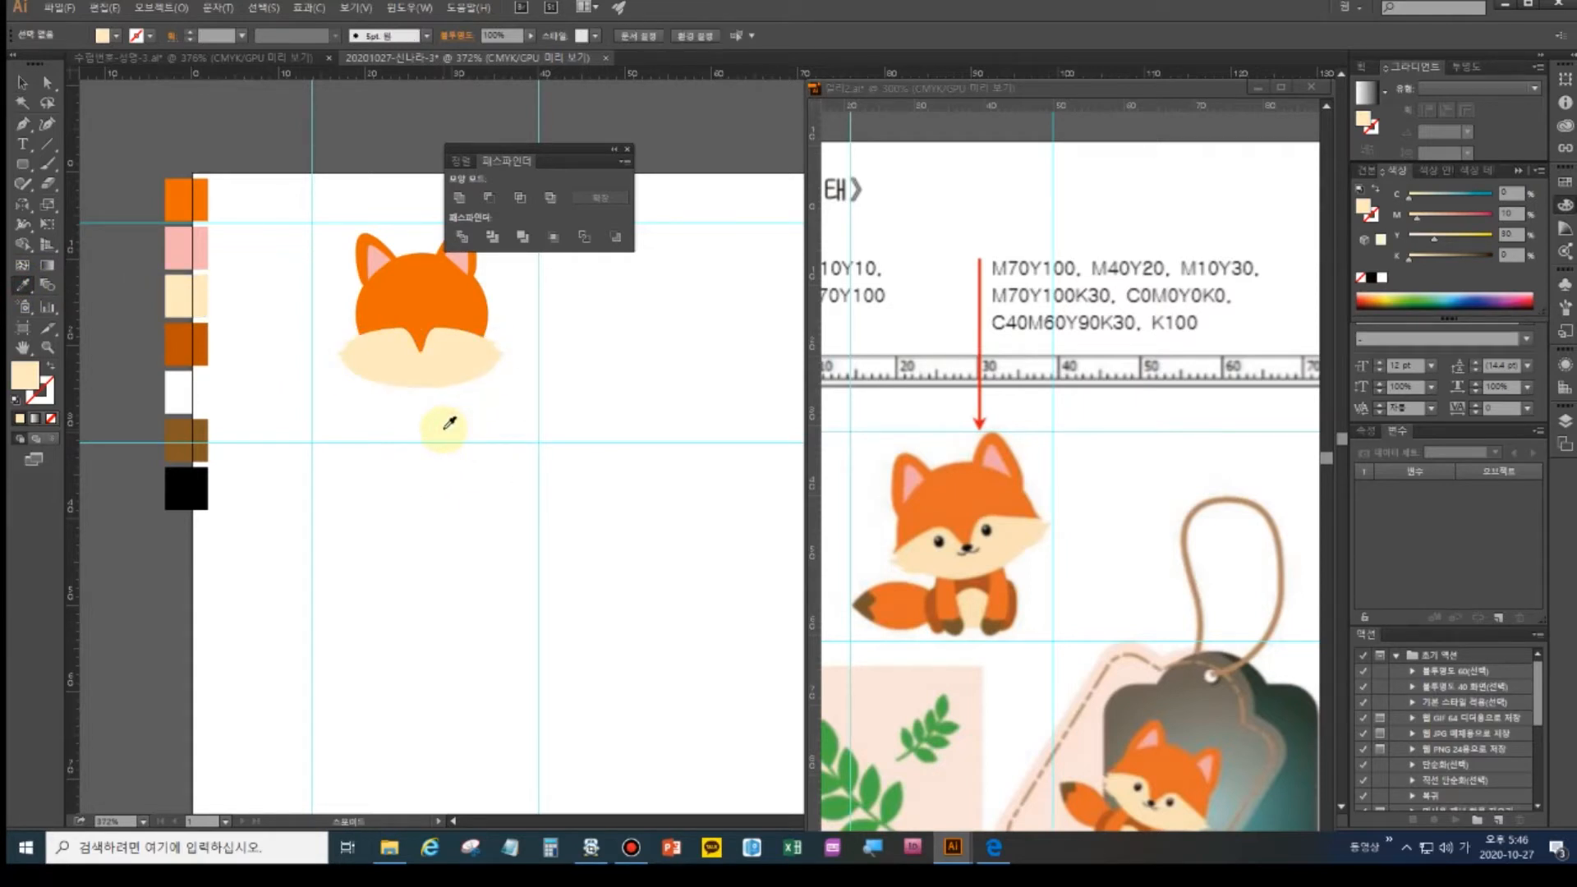
# - Reshape the muzzle's anchors, pulling the right-side anchor outward into a point
pyautogui.click(47, 82)
pyautogui.click(403, 361)
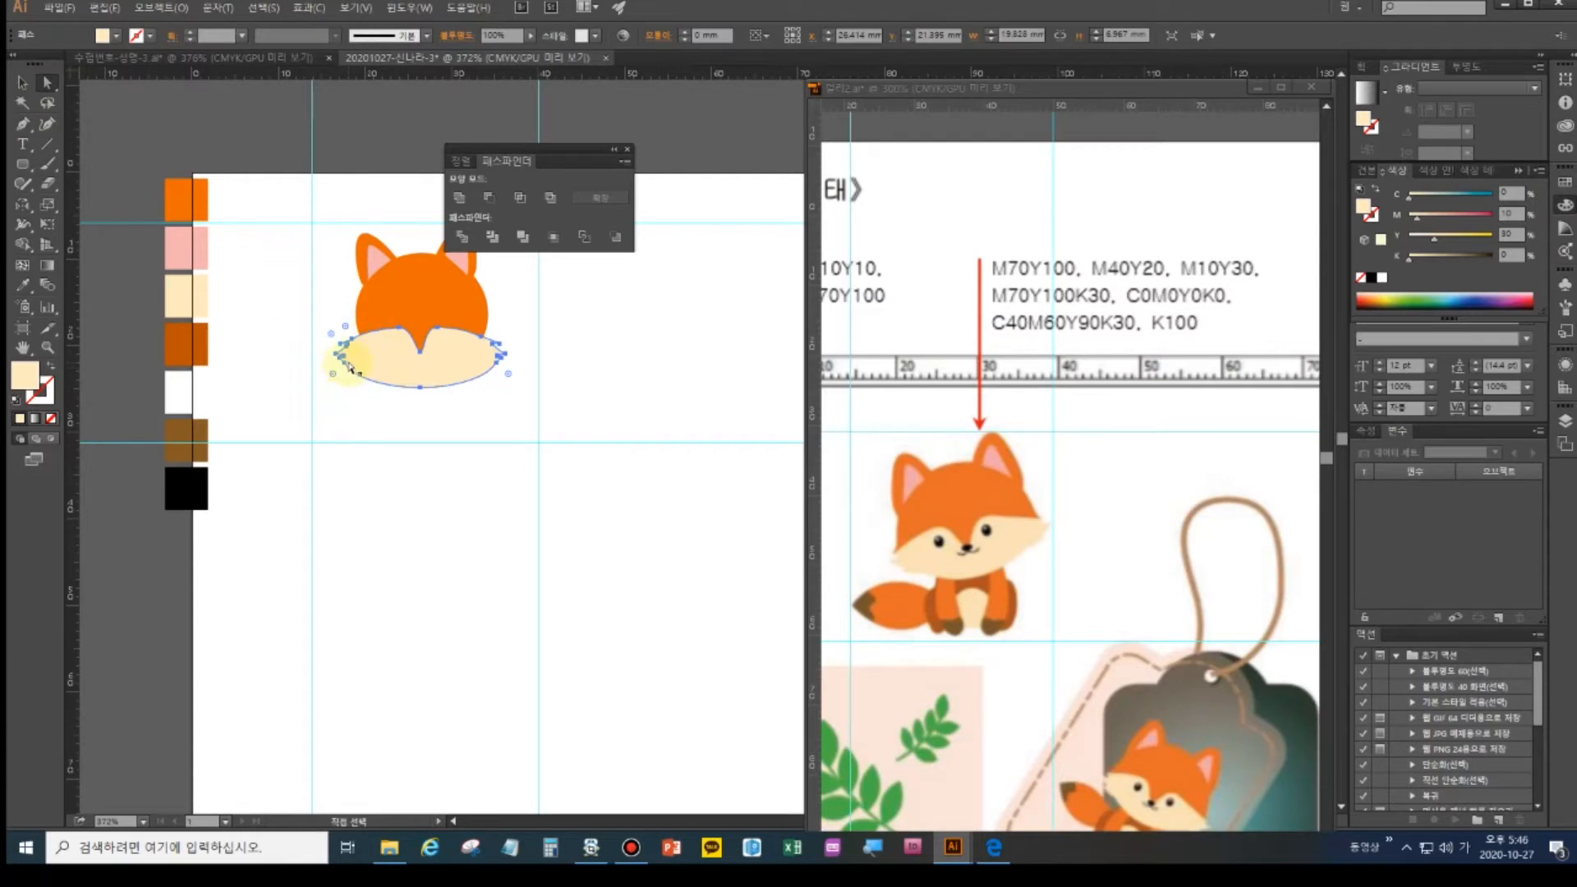
pyautogui.moveTo(342, 358); pyautogui.dragTo(348, 360)
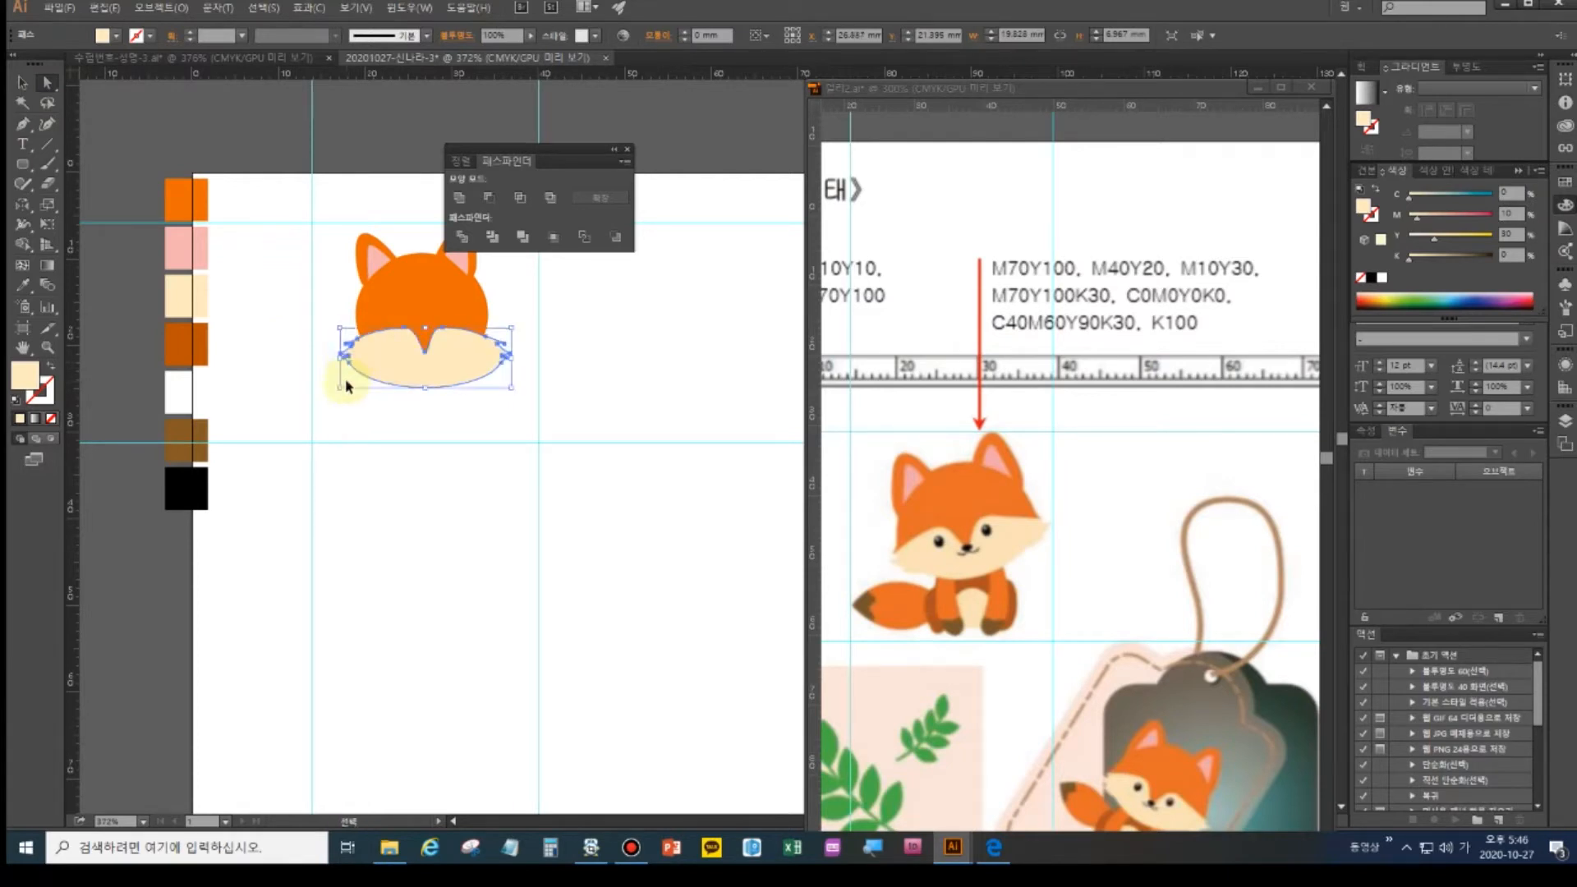
pyautogui.hotkey('ctrl', 'z')
pyautogui.click(346, 365)
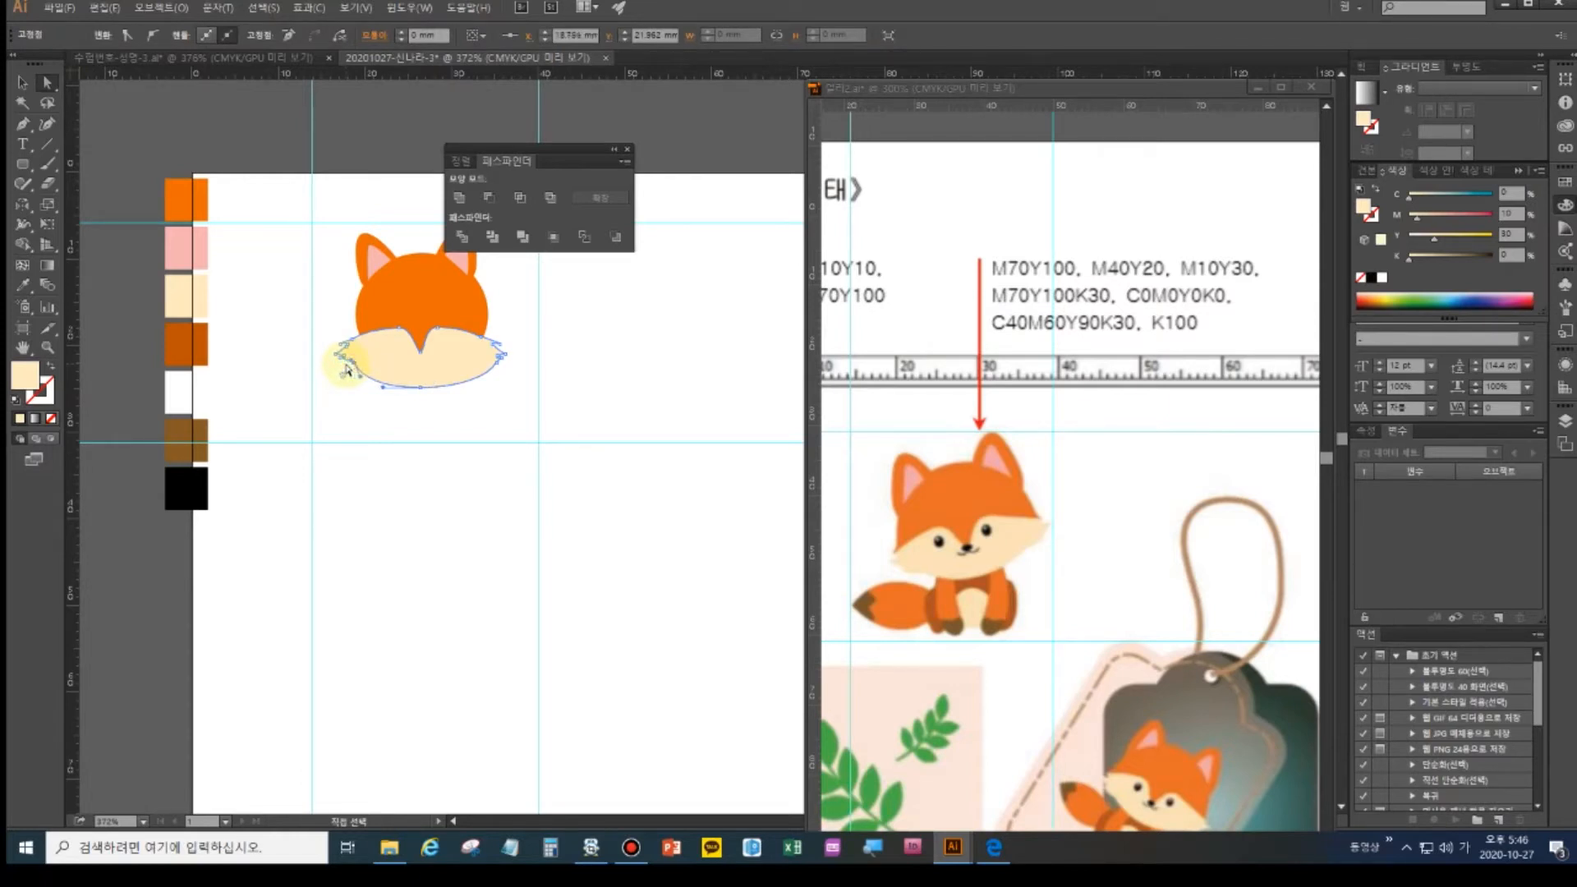
pyautogui.click(363, 379)
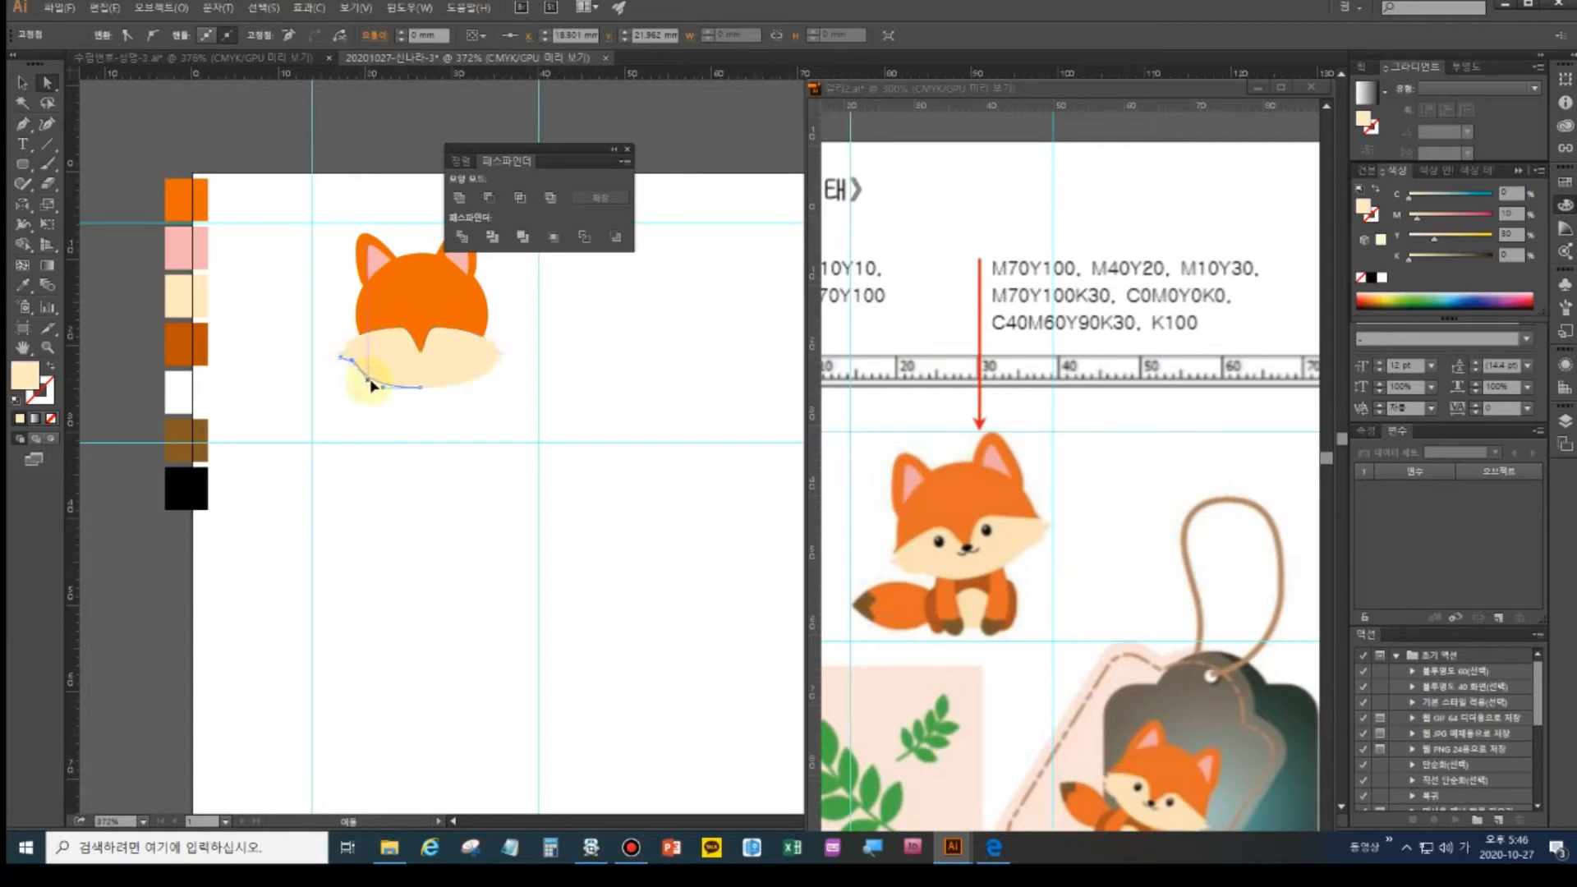
pyautogui.click(415, 387)
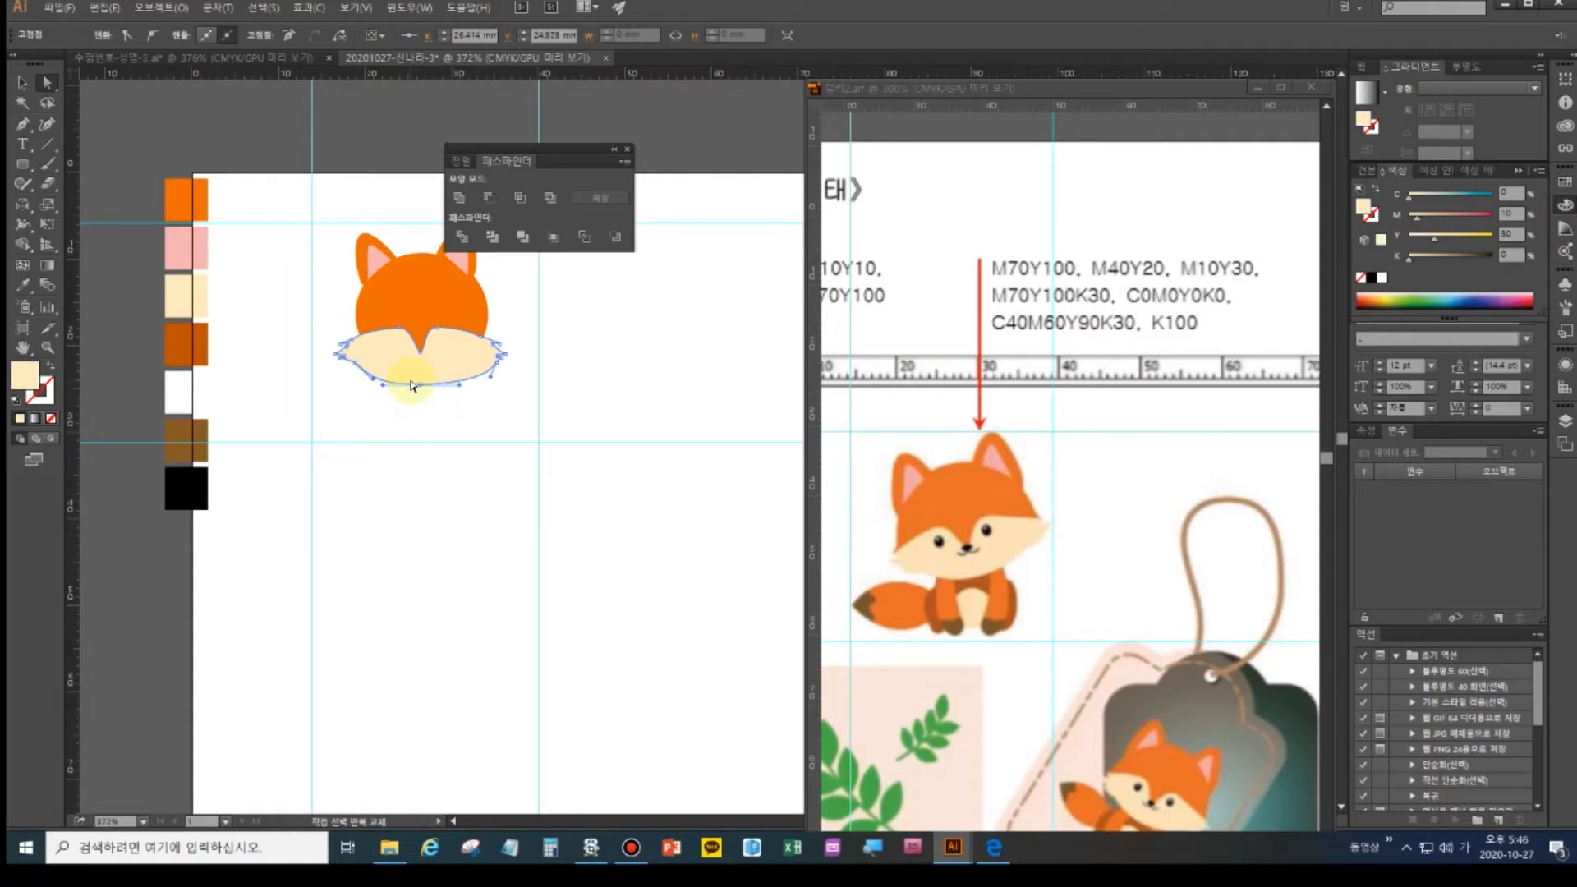
pyautogui.click(497, 364)
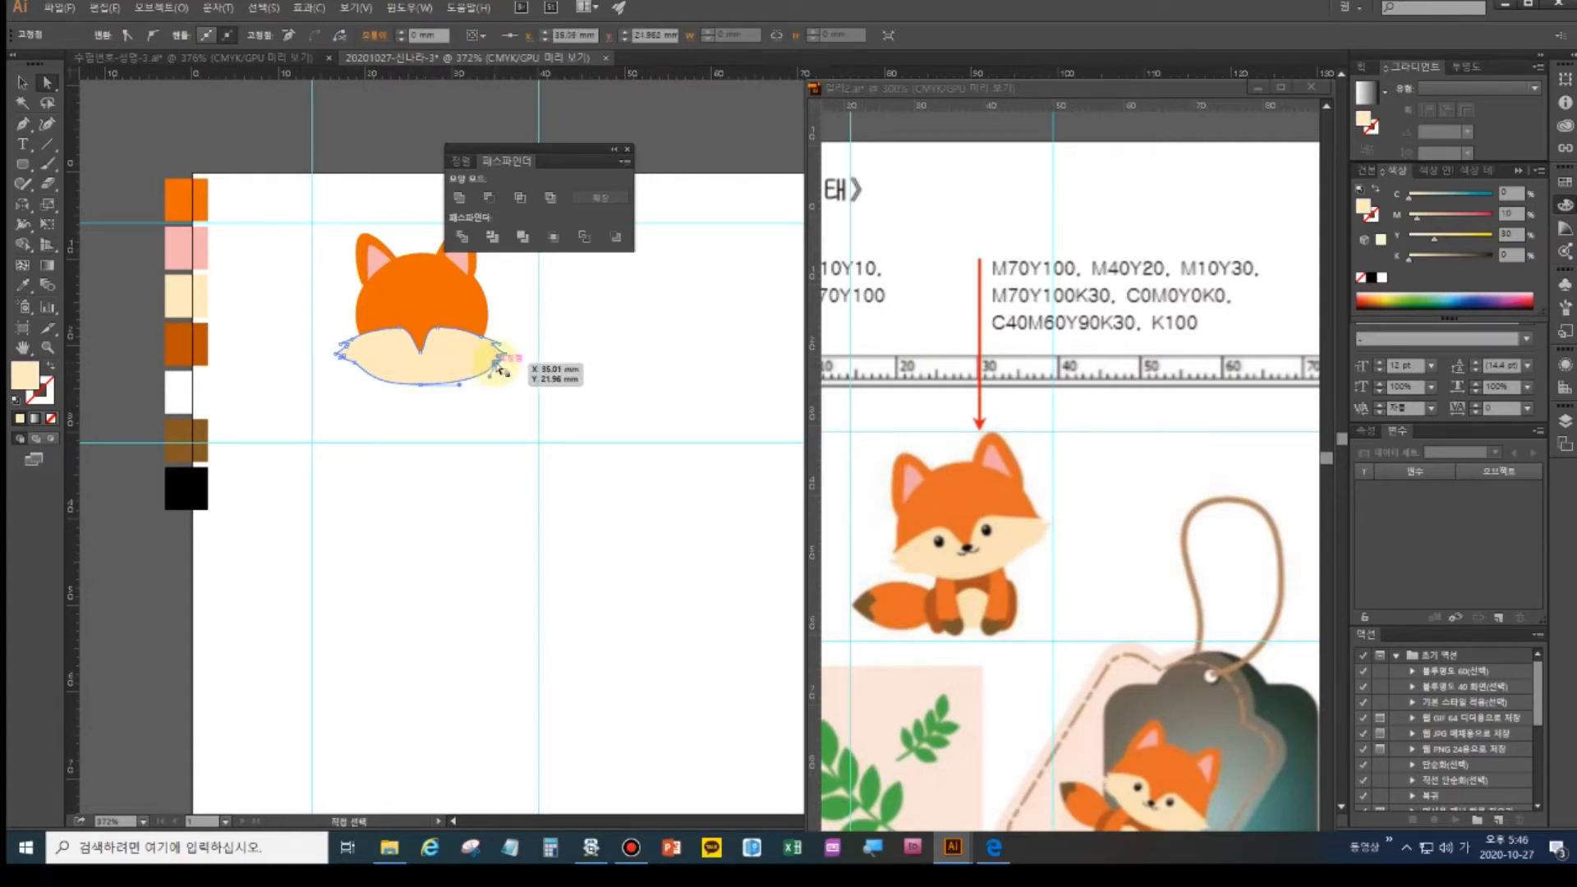
pyautogui.moveTo(496, 365); pyautogui.dragTo(498, 368)
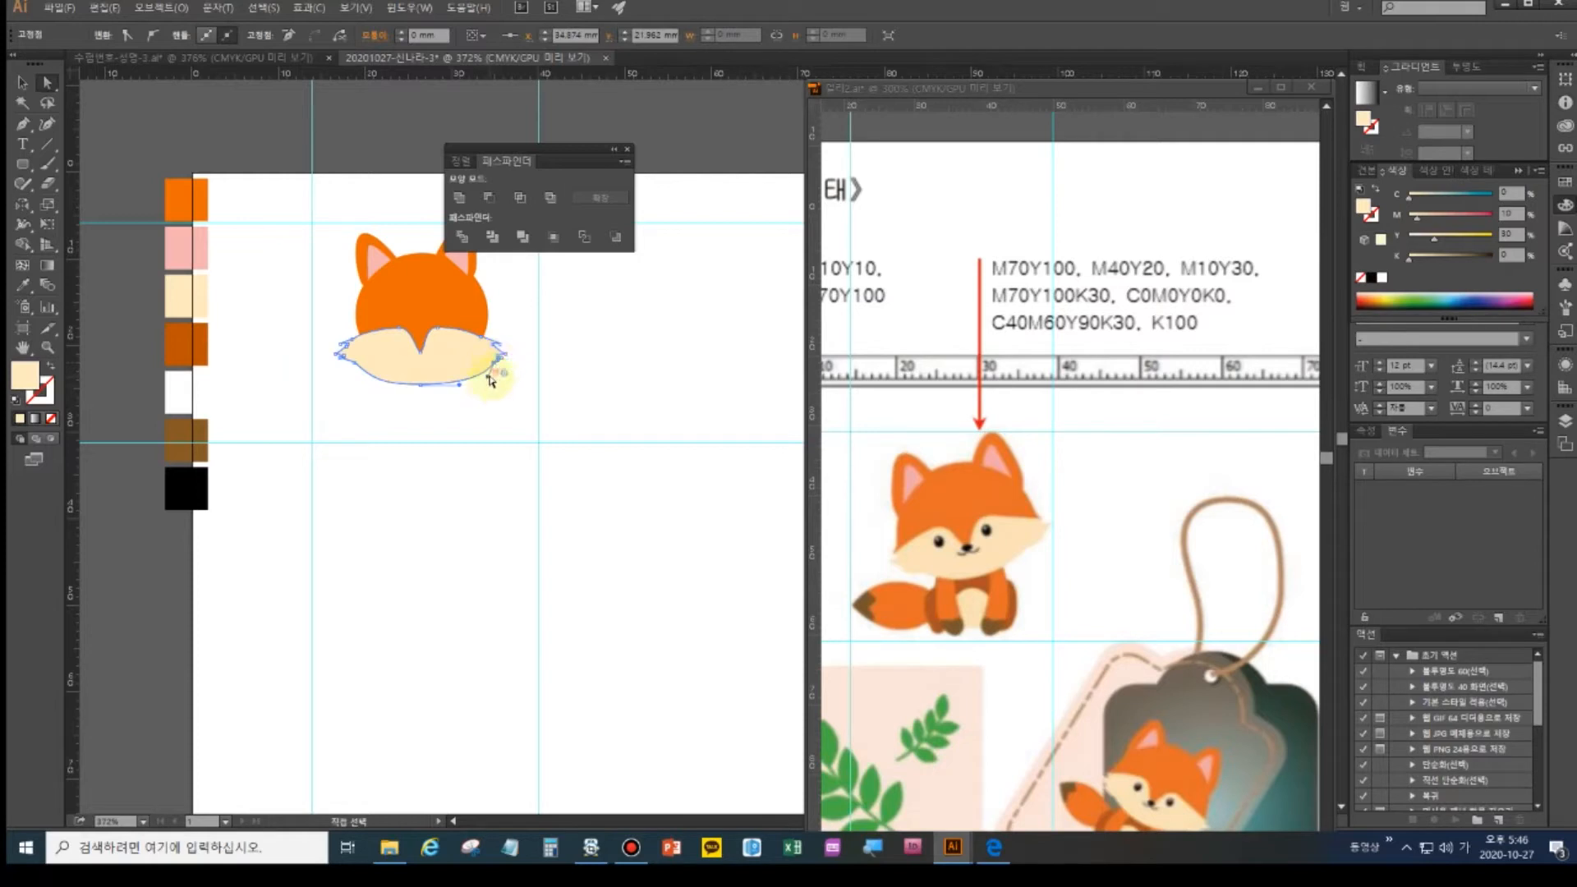
pyautogui.click(476, 404)
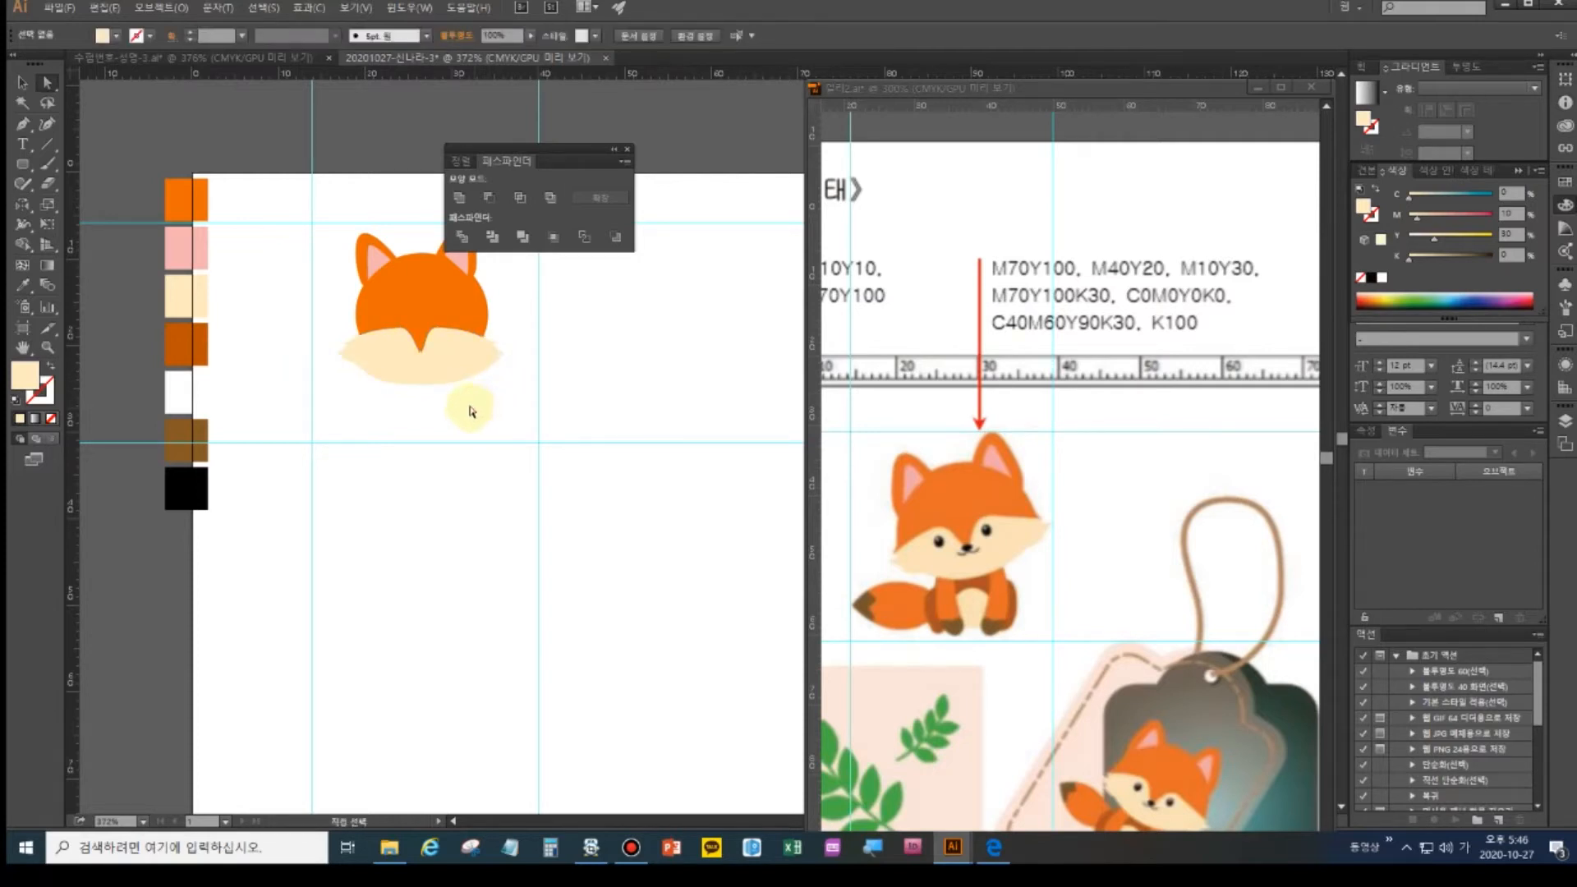
# - Nudge the whole cream muzzle shape up slightly
pyautogui.click(449, 357)
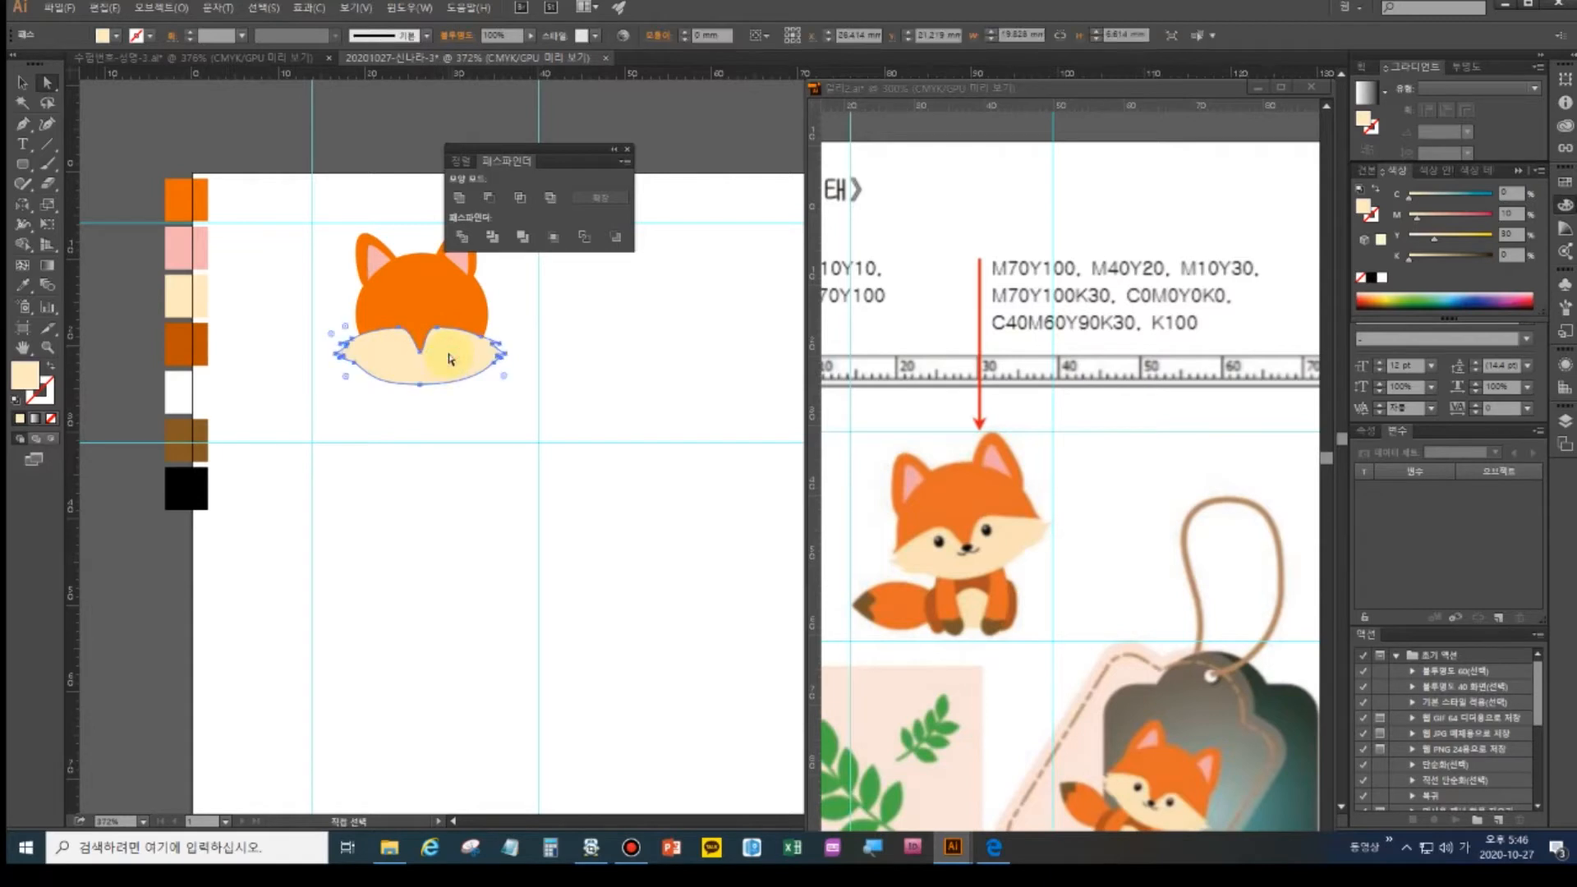
pyautogui.click(21, 82)
pyautogui.press('Up')
pyautogui.press('Up')
pyautogui.press('Up')
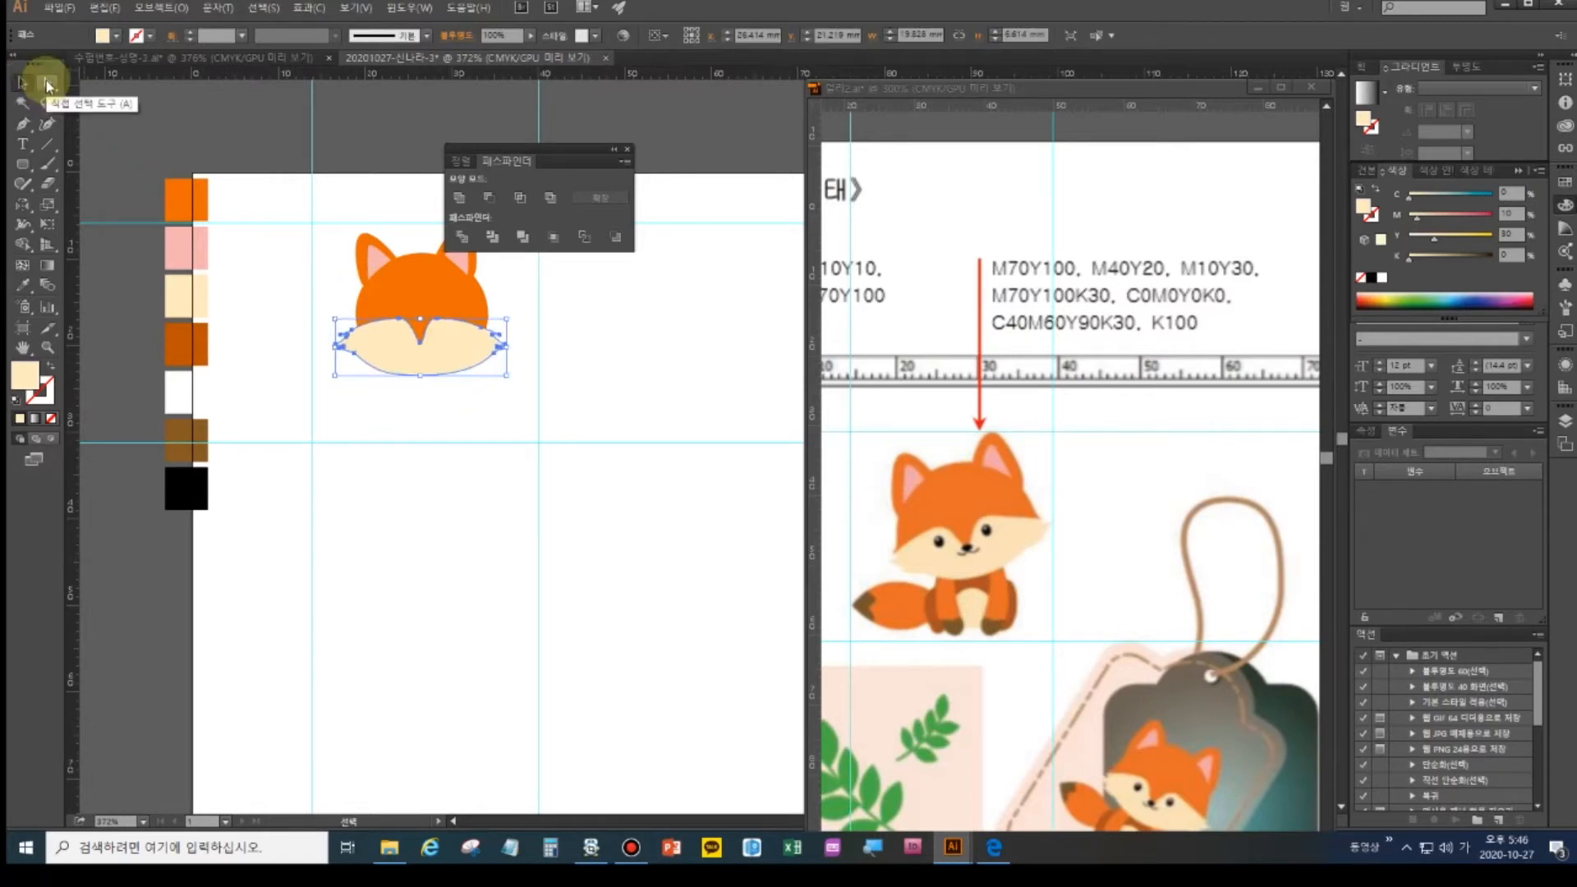
pyautogui.click(500, 409)
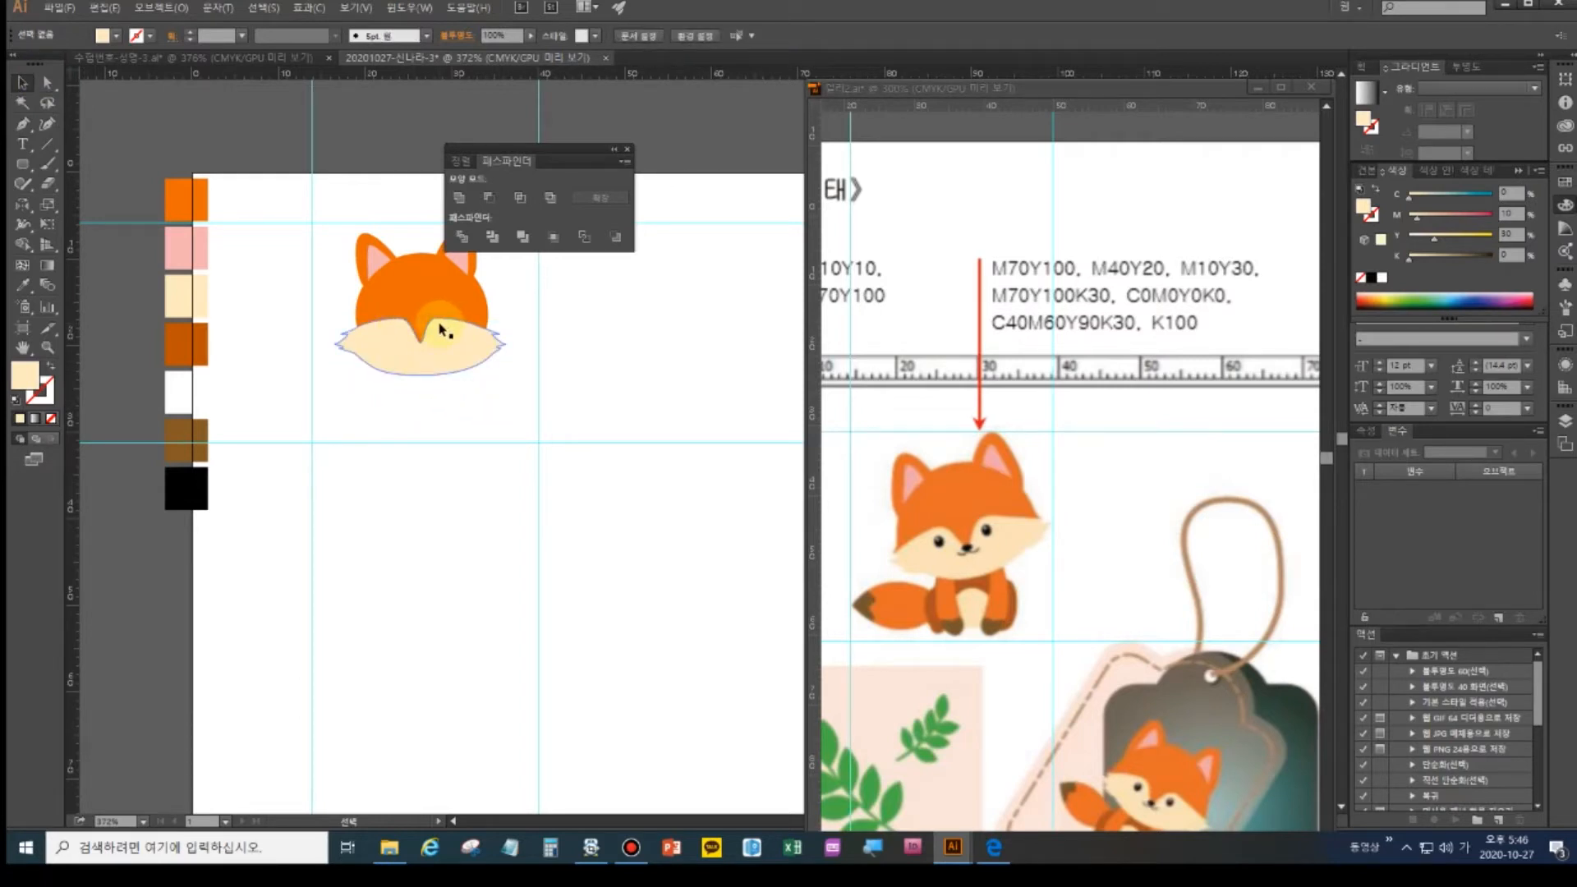
# - Draw a small circle on the face's left side and fill it with the palette's black
pyautogui.click(24, 164)
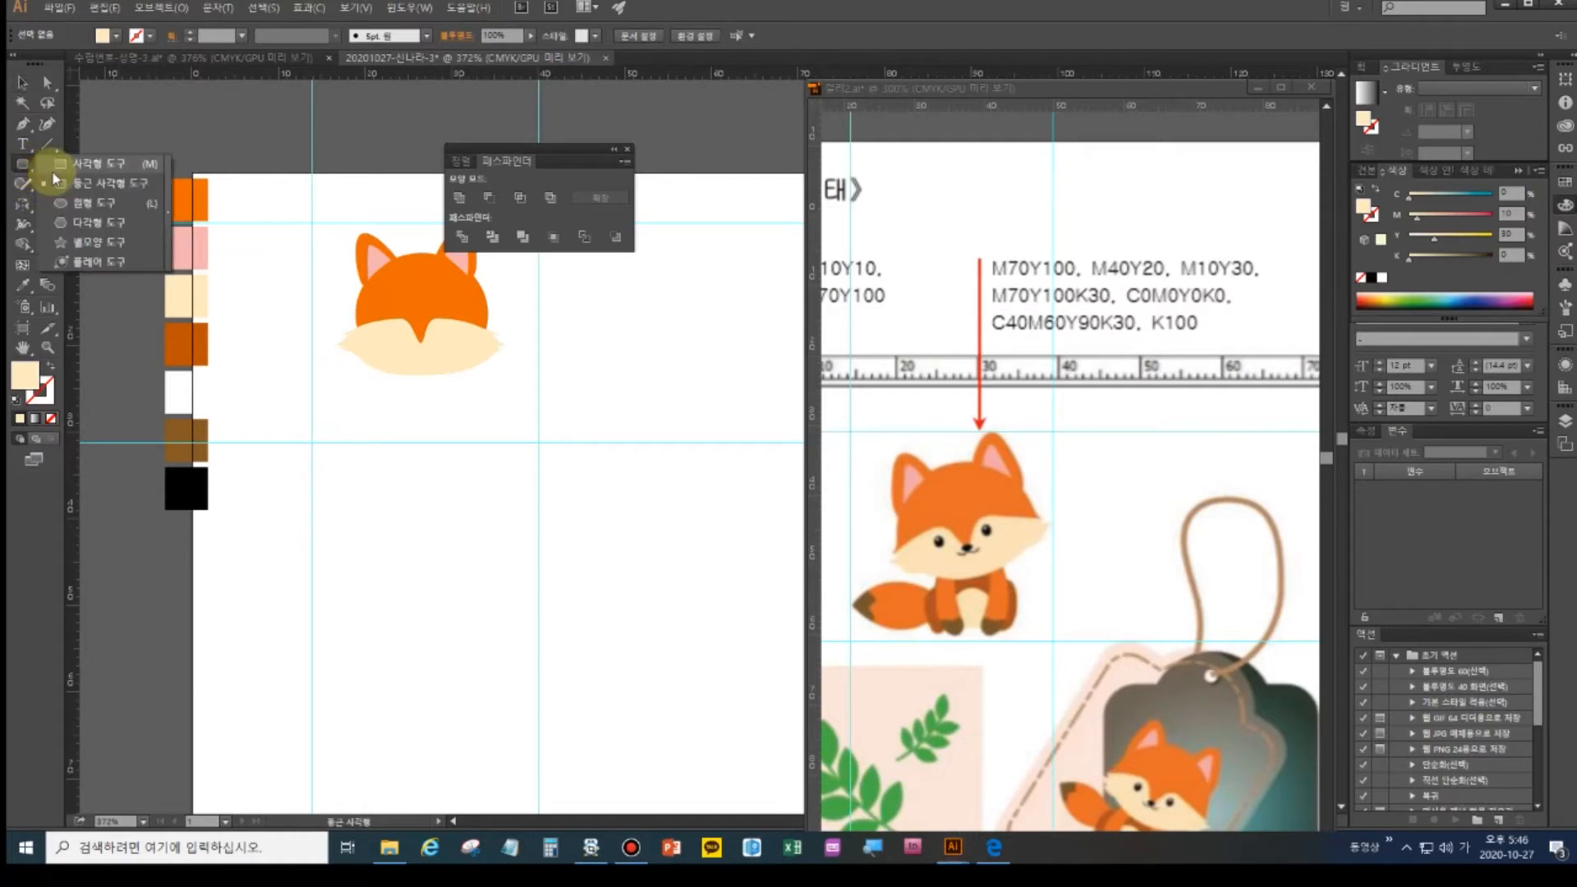
pyautogui.click(90, 202)
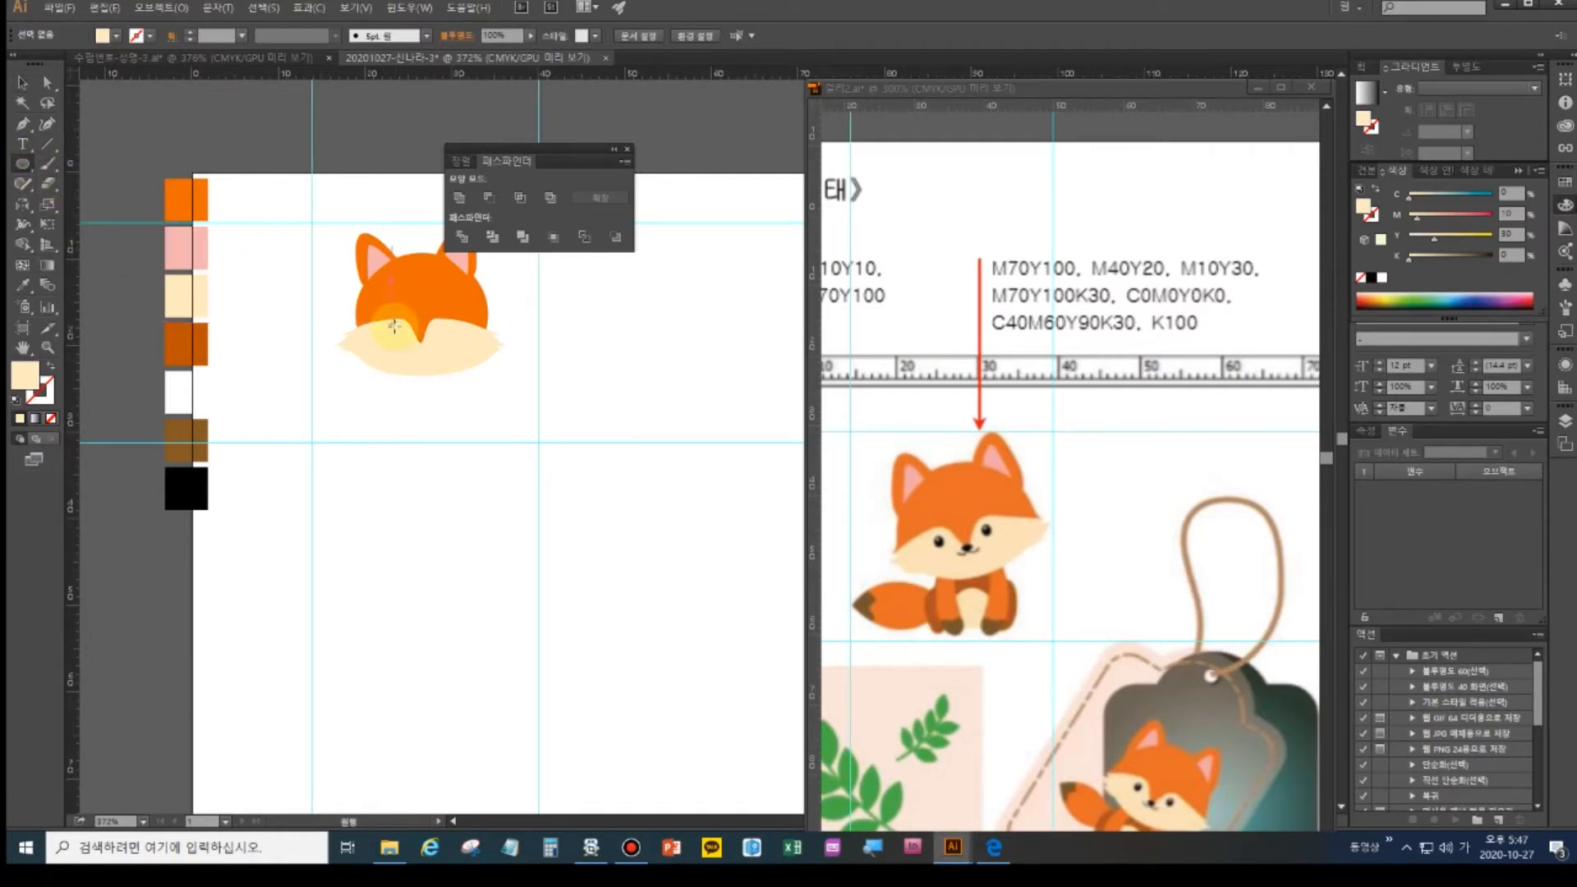
pyautogui.moveTo(393, 327); pyautogui.dragTo(399, 333)
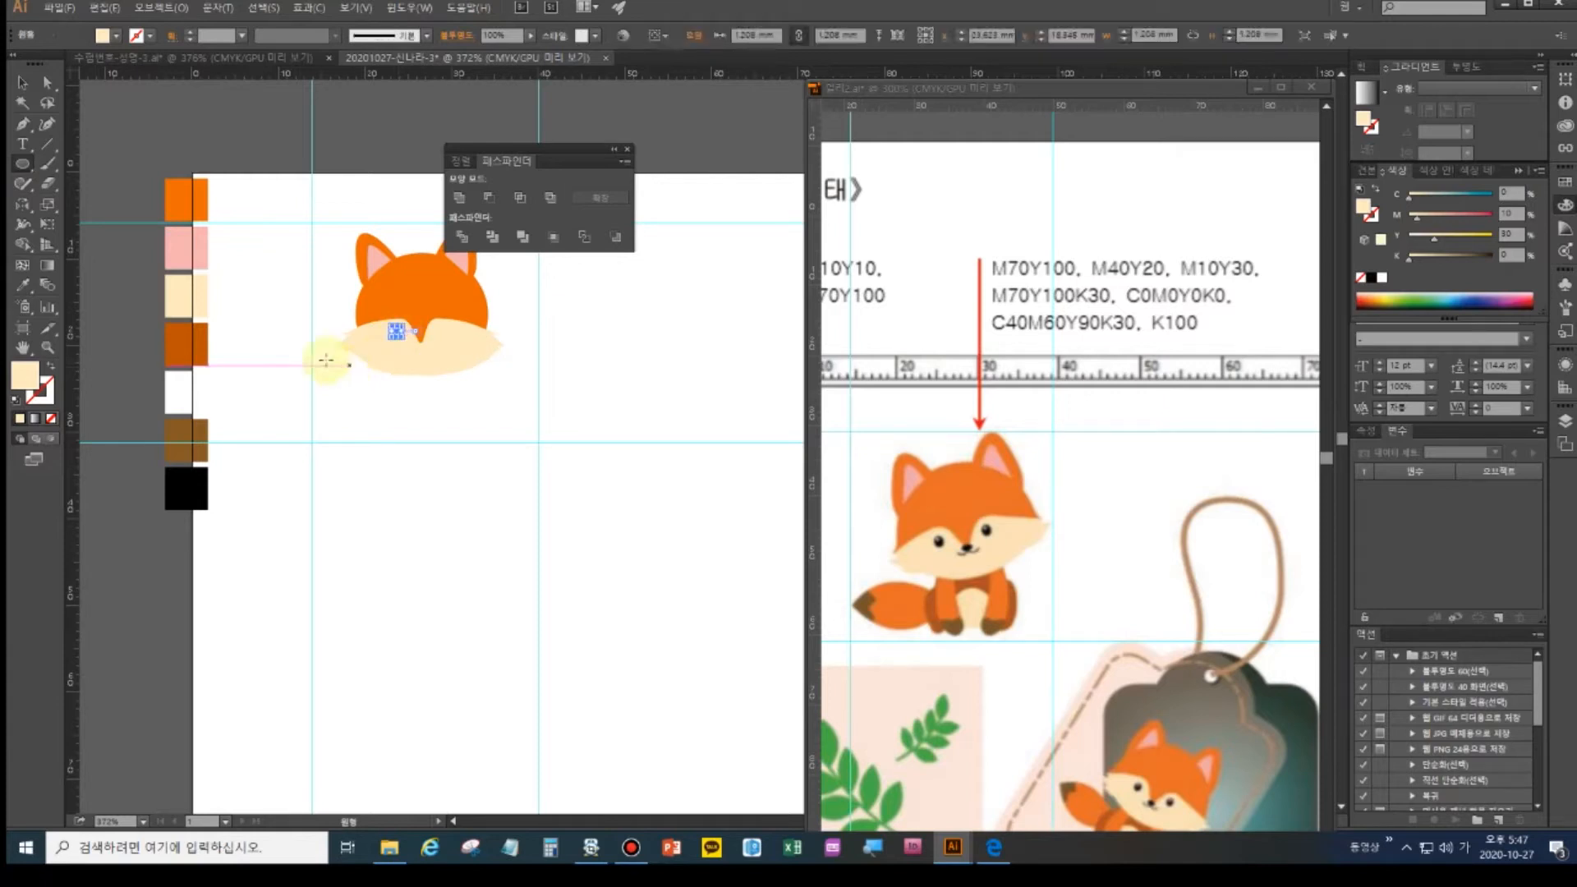
pyautogui.click(23, 286)
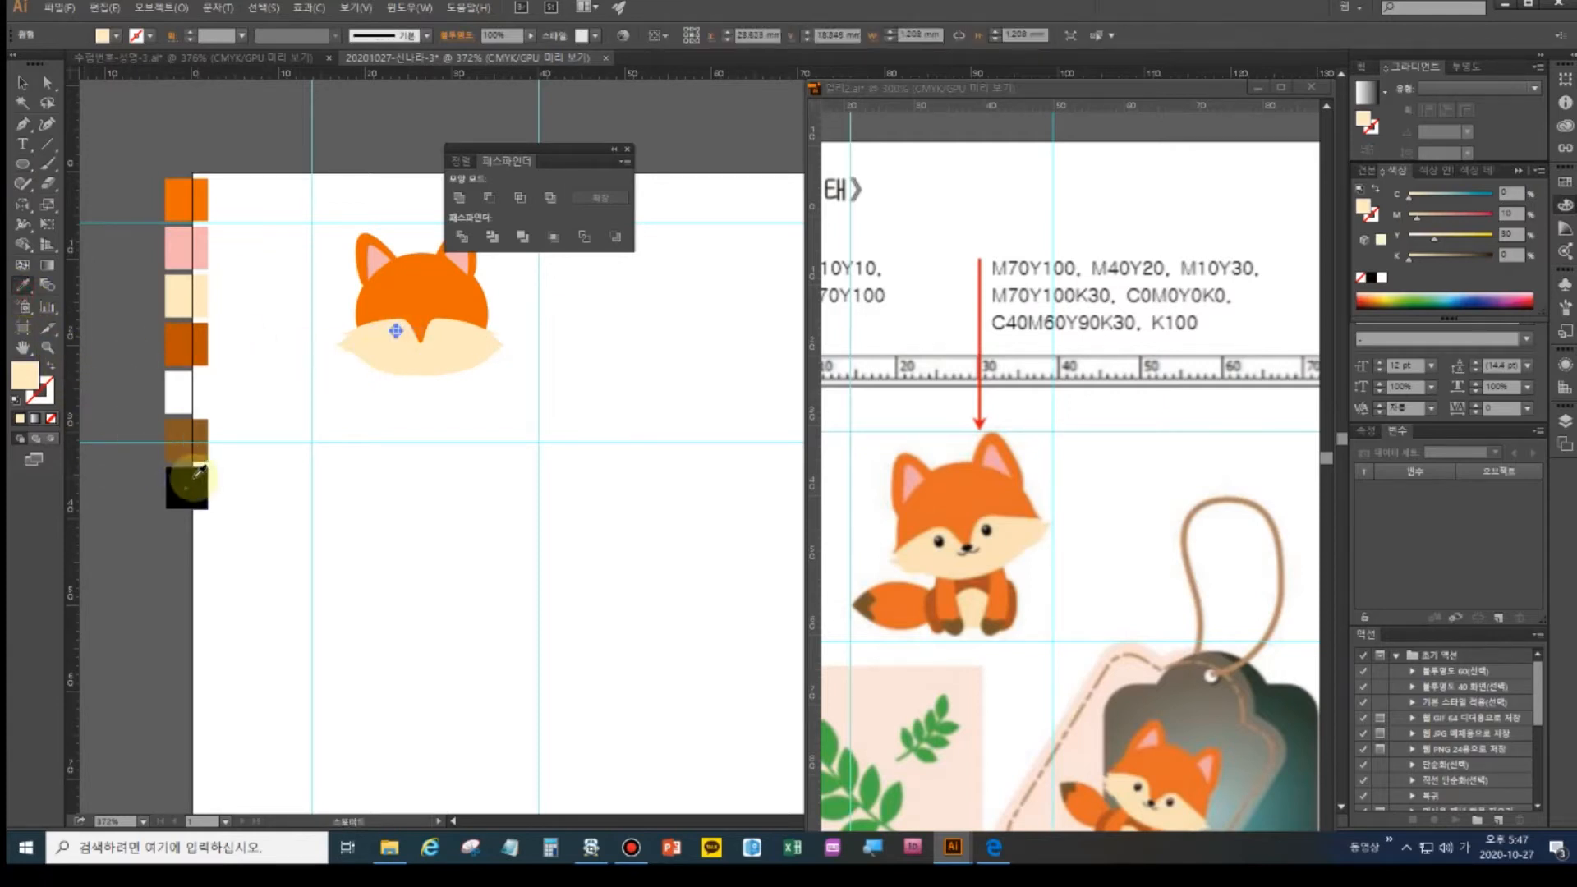
pyautogui.click(186, 488)
pyautogui.keyDown('ctrl'); pyautogui.click(423, 415); pyautogui.keyUp('ctrl')
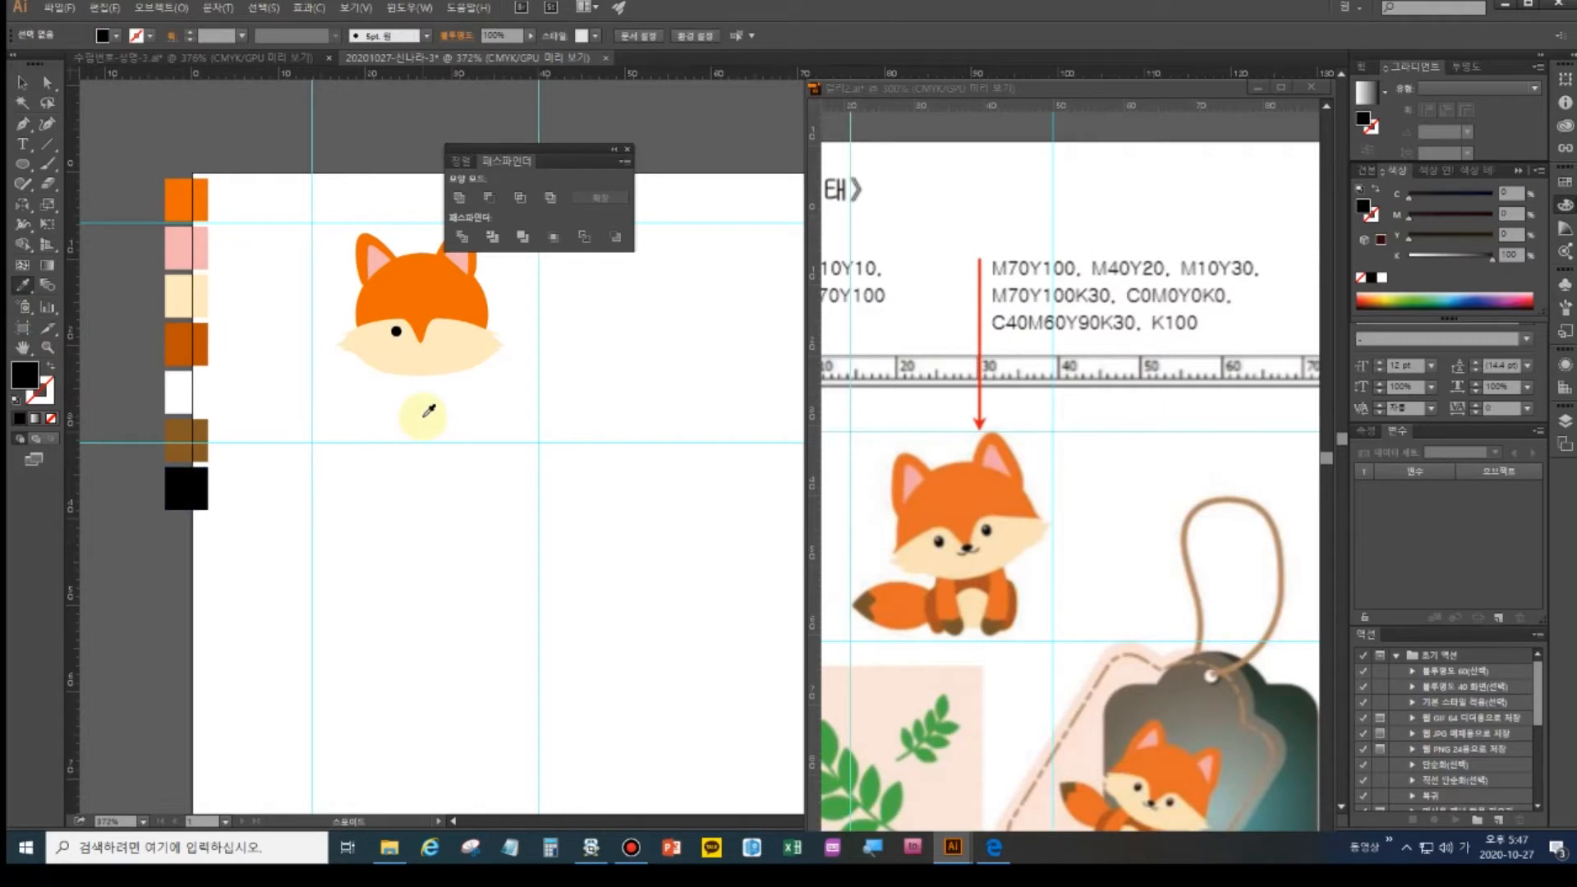
# - Zoom in on the fox face and select the black eye circle
pyautogui.hotkey('ctrl', '+')
pyautogui.hotkey('ctrl', '+')
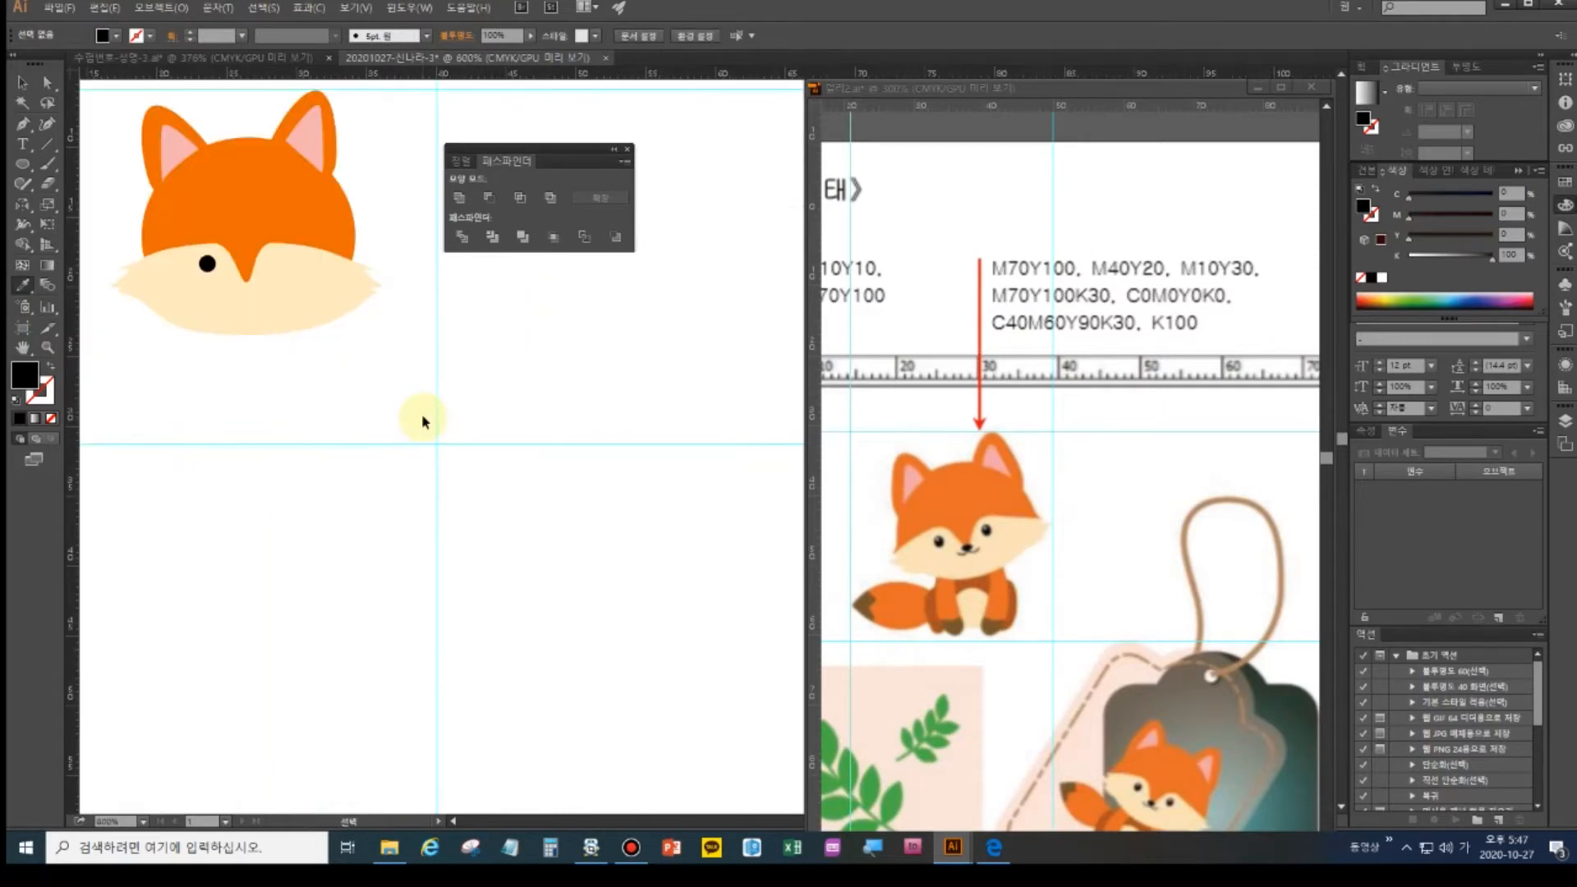
pyautogui.moveTo(258, 313); pyautogui.dragTo(309, 468)
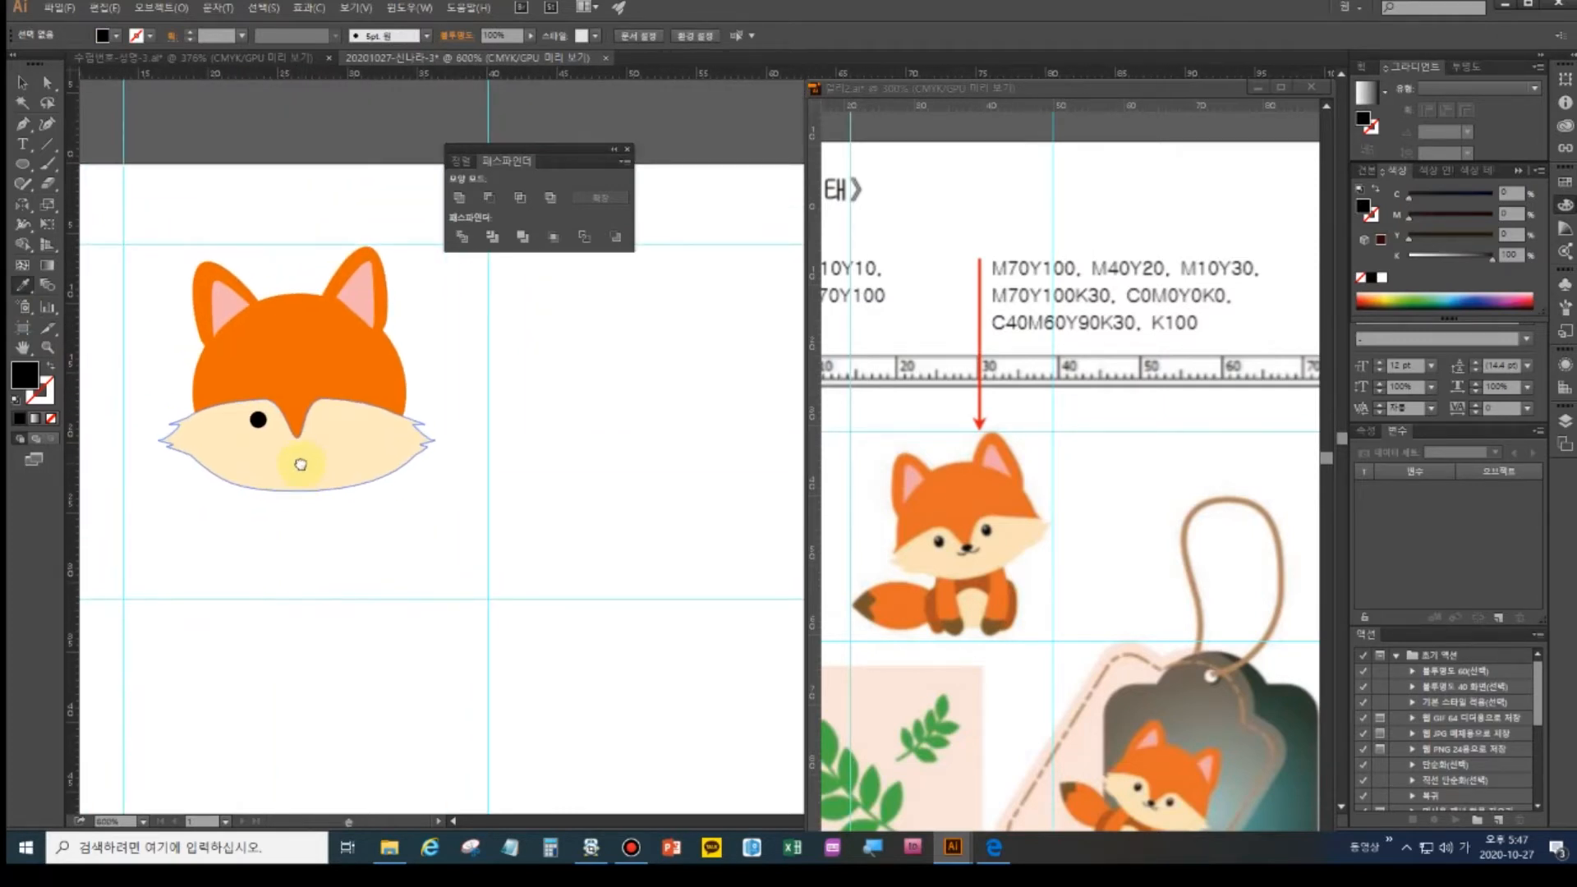
pyautogui.click(47, 187)
pyautogui.click(22, 82)
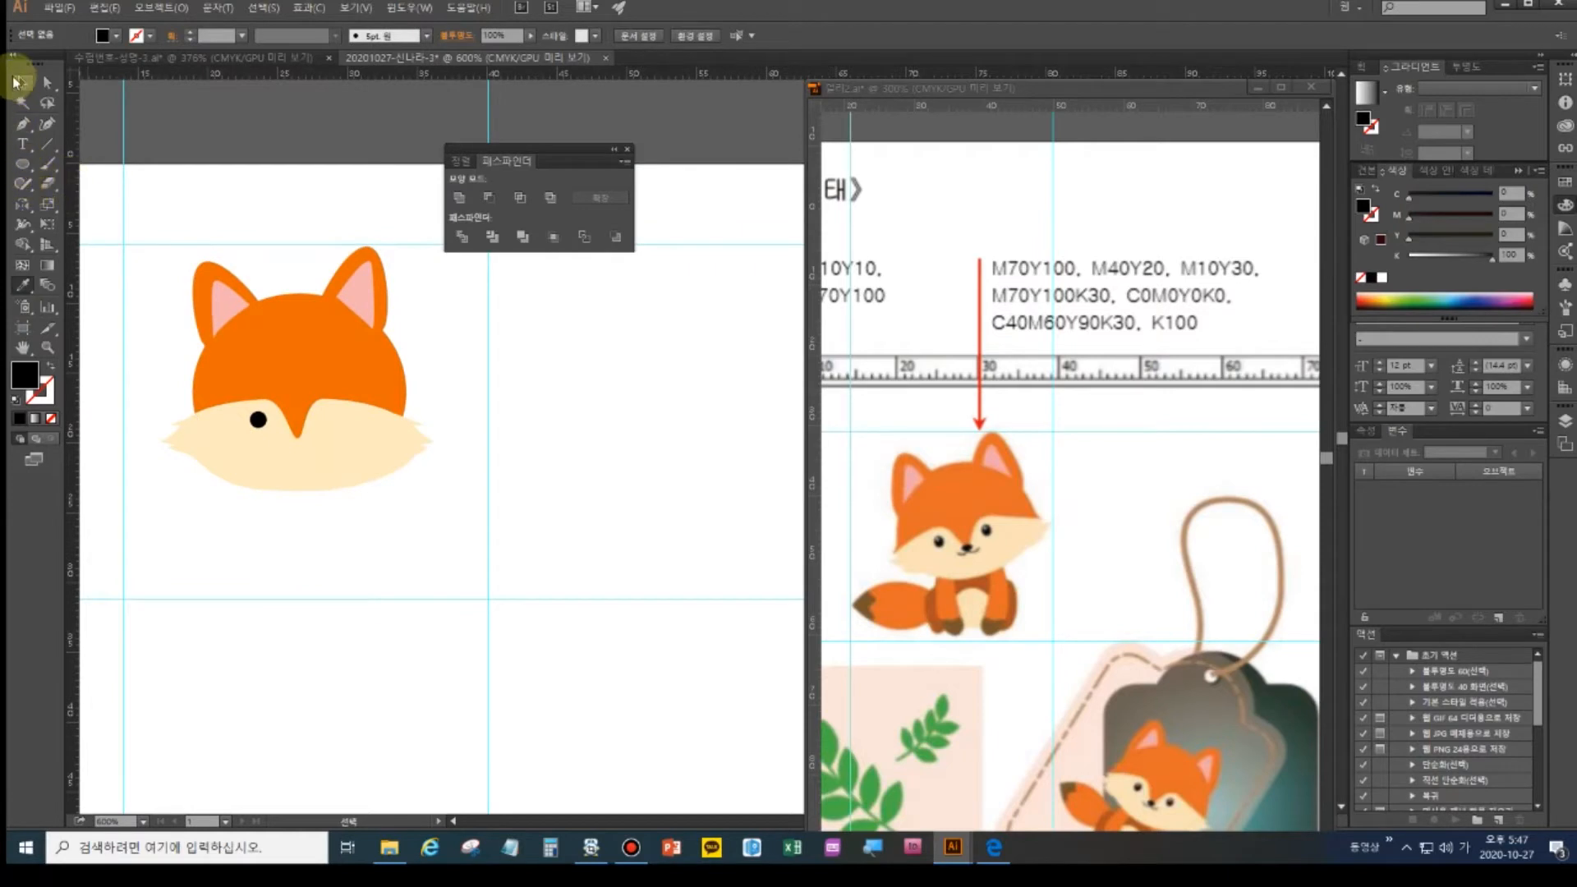
pyautogui.click(255, 423)
pyautogui.click(258, 421)
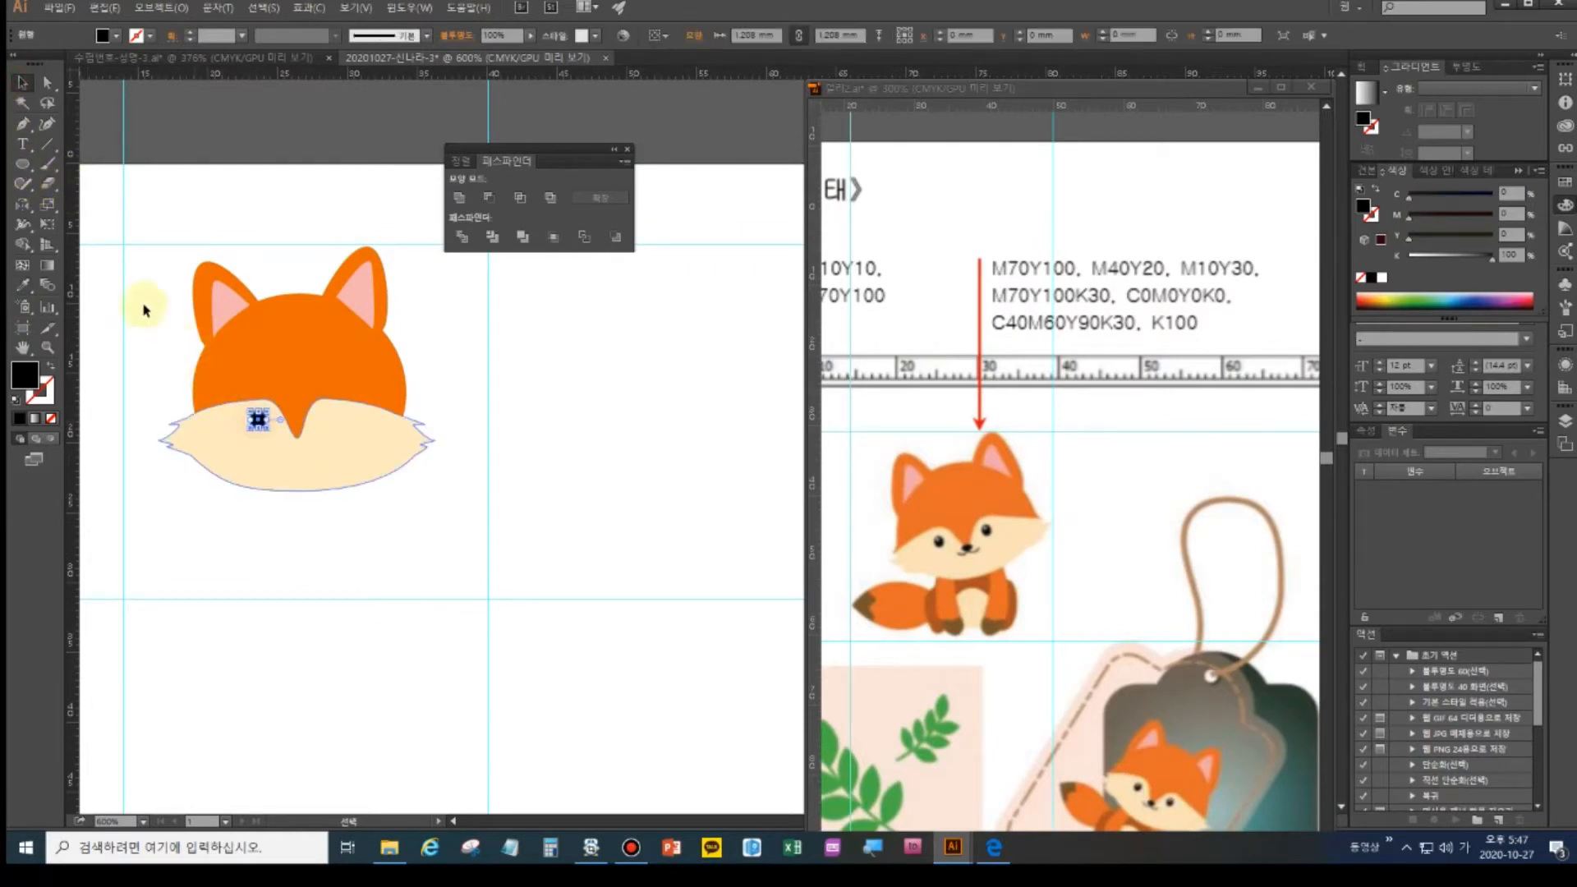
# - Make a 20% scaled copy of the eye as a white-filled highlight with no stroke
pyautogui.click(47, 201)
pyautogui.doubleClick(48, 201)
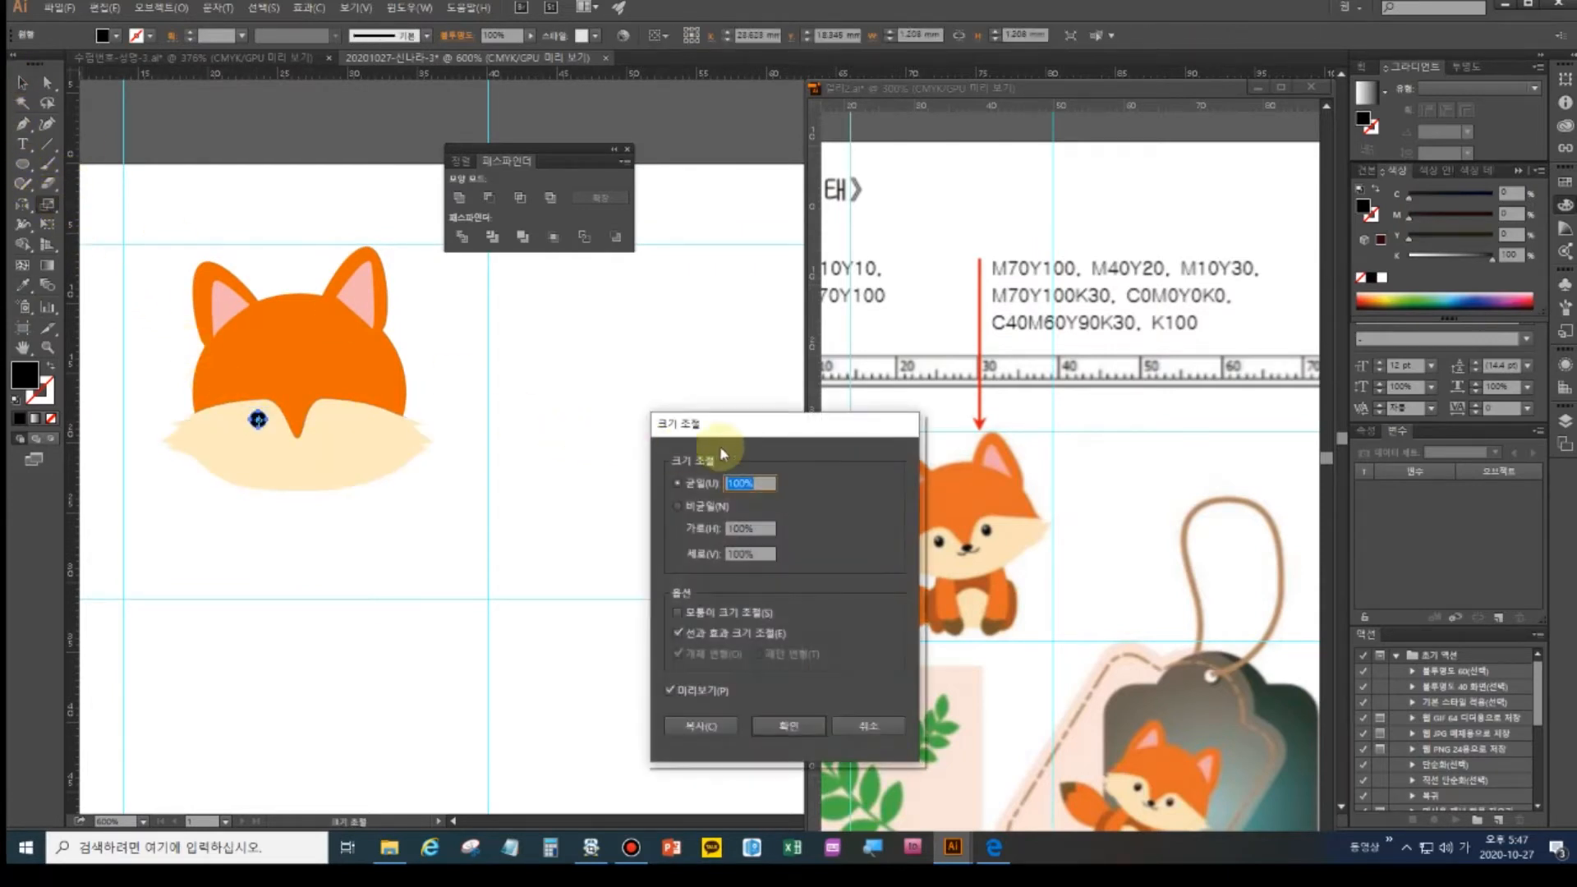
pyautogui.moveTo(819, 424); pyautogui.dragTo(743, 431)
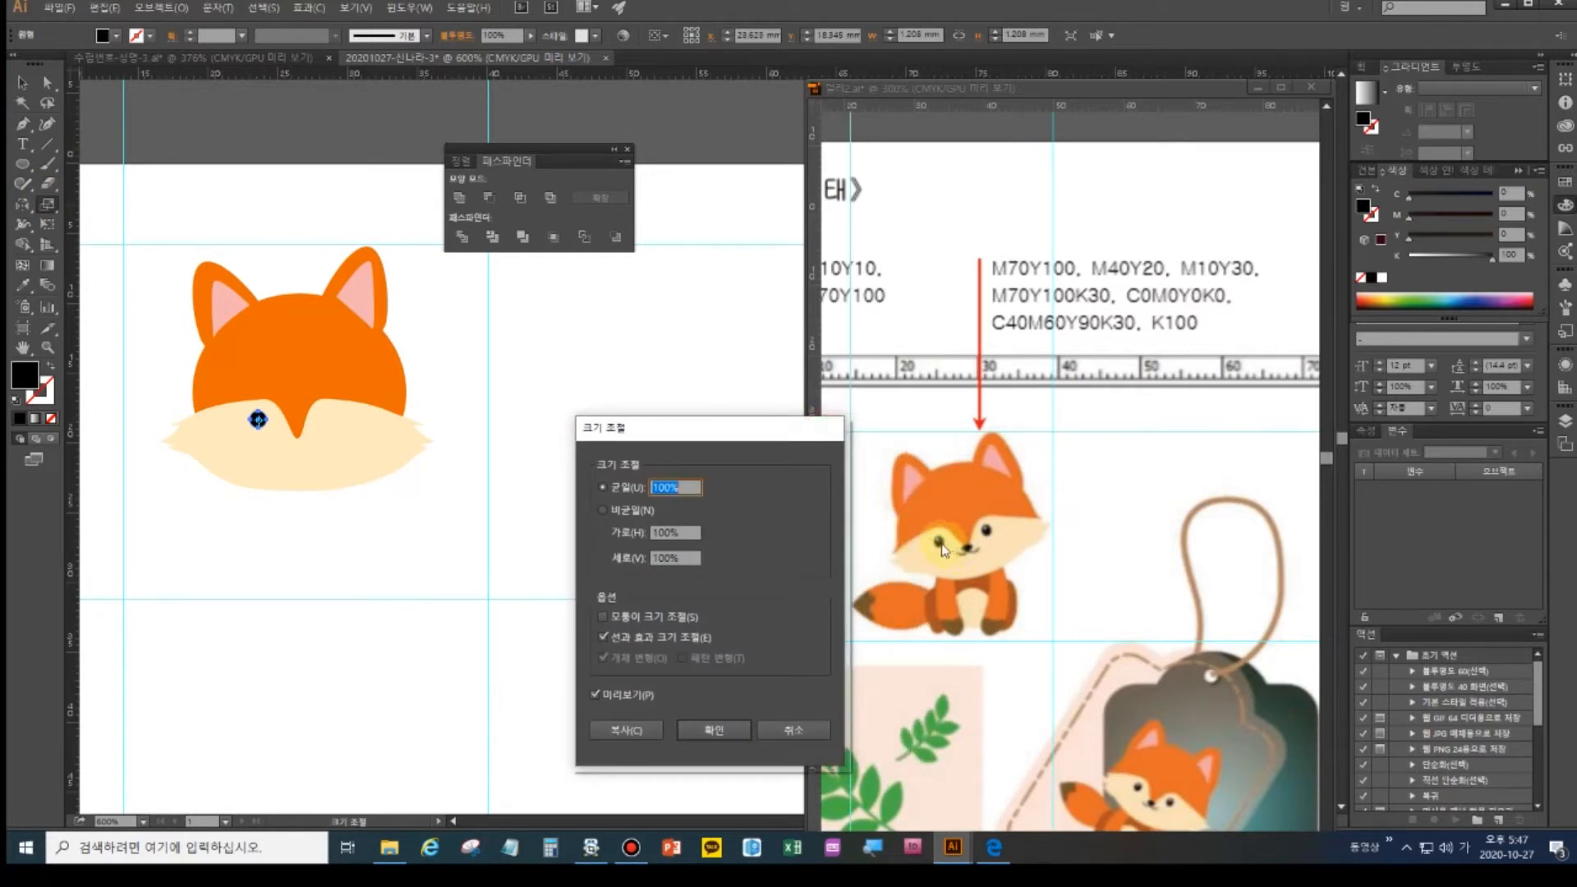
pyautogui.write('20')
pyautogui.click(638, 731)
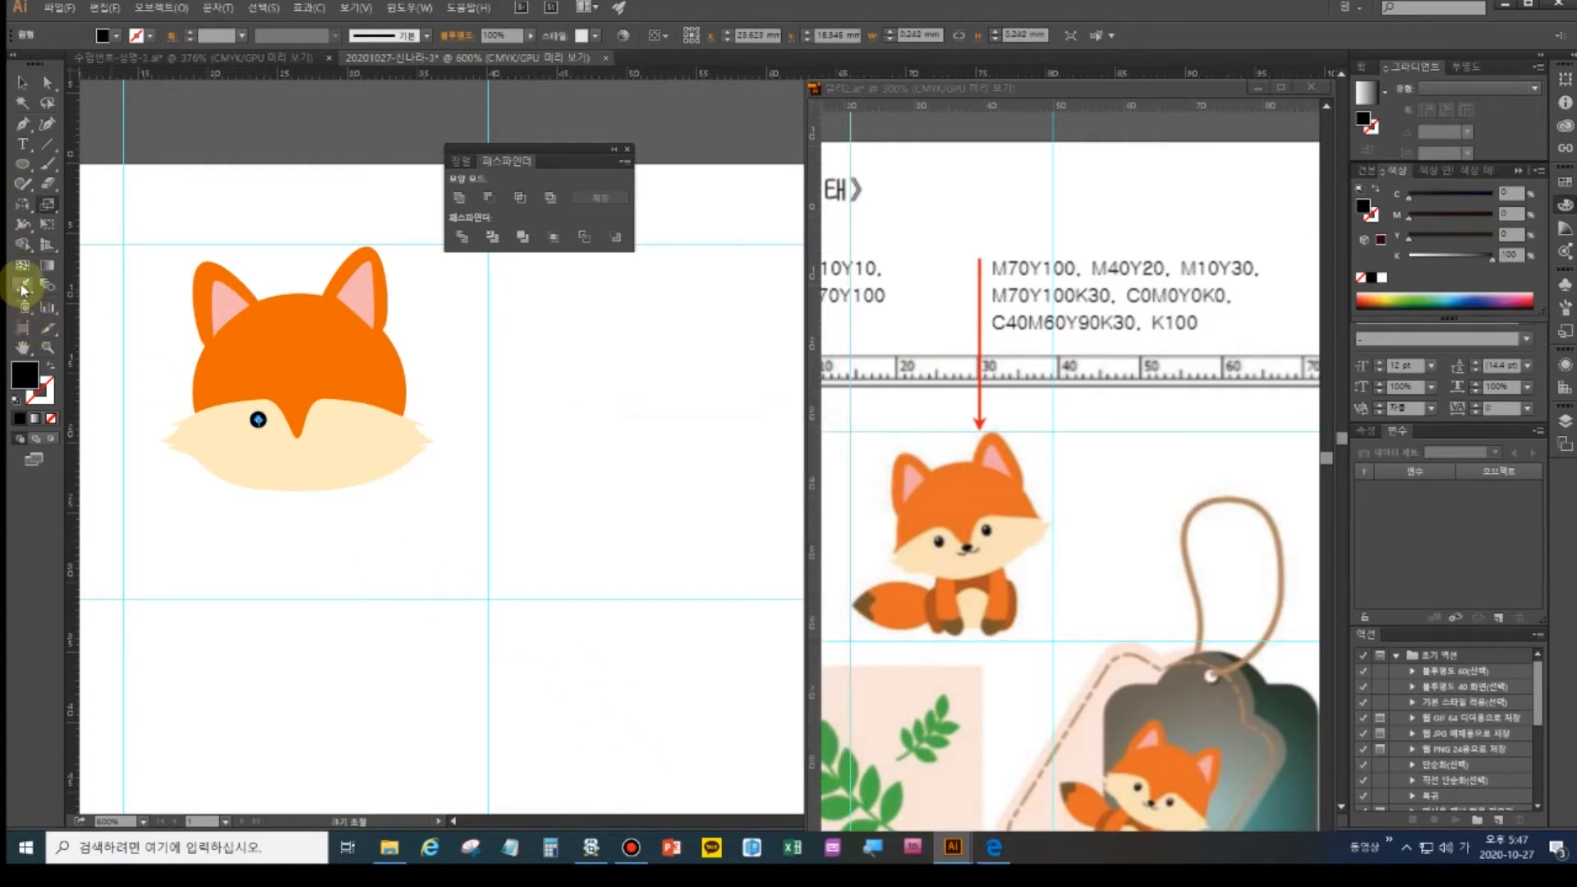
pyautogui.click(15, 399)
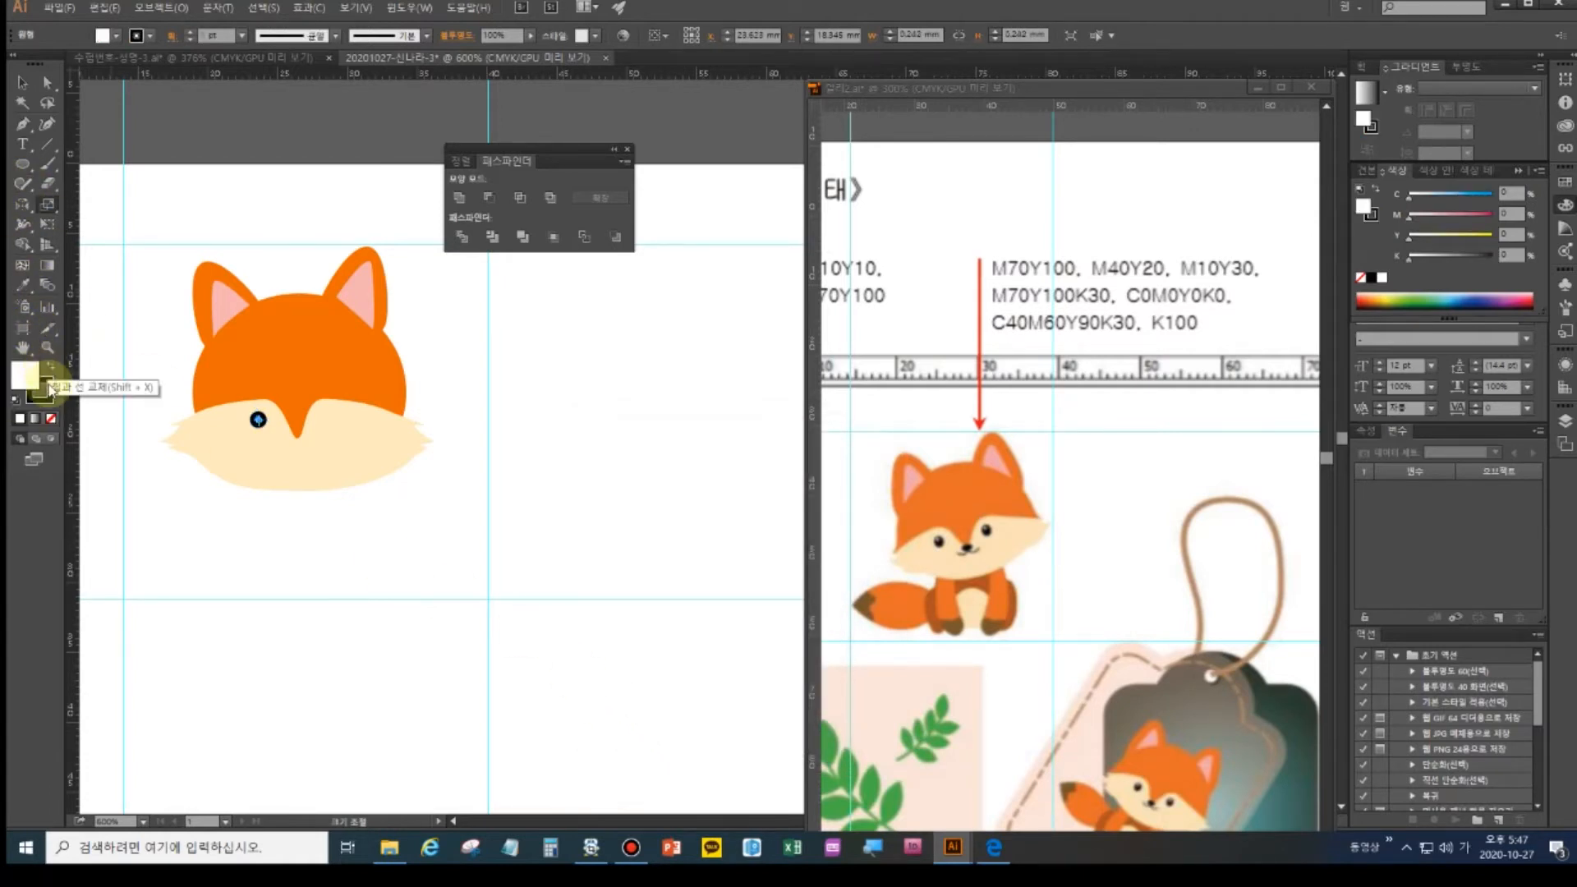
pyautogui.click(47, 398)
pyautogui.click(51, 419)
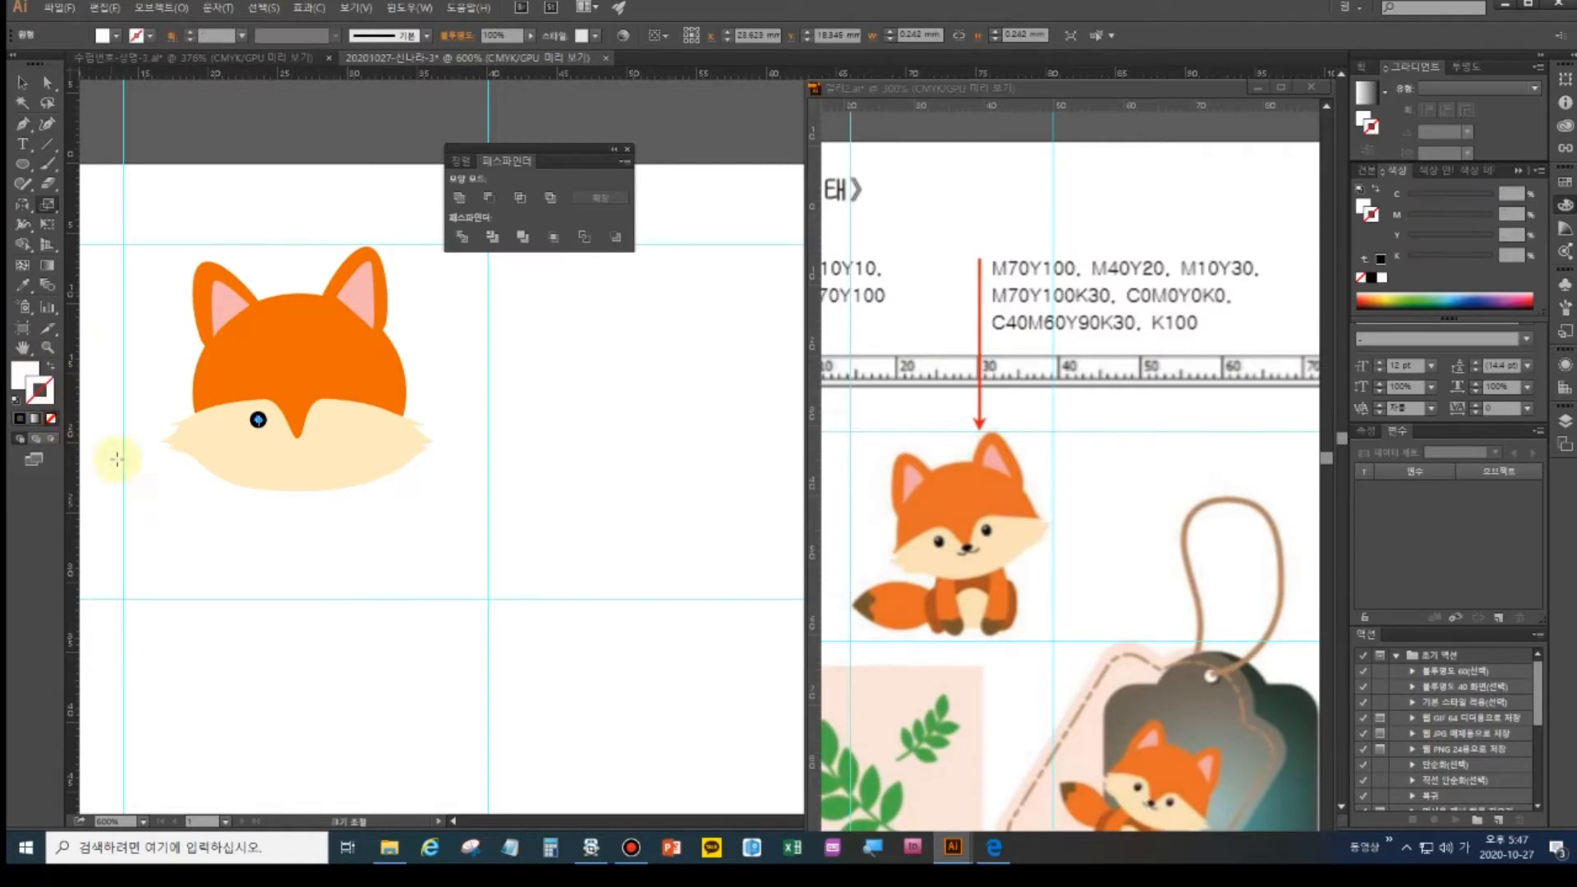
# - Position the white highlight near the upper edge of the black eye
pyautogui.click(217, 522)
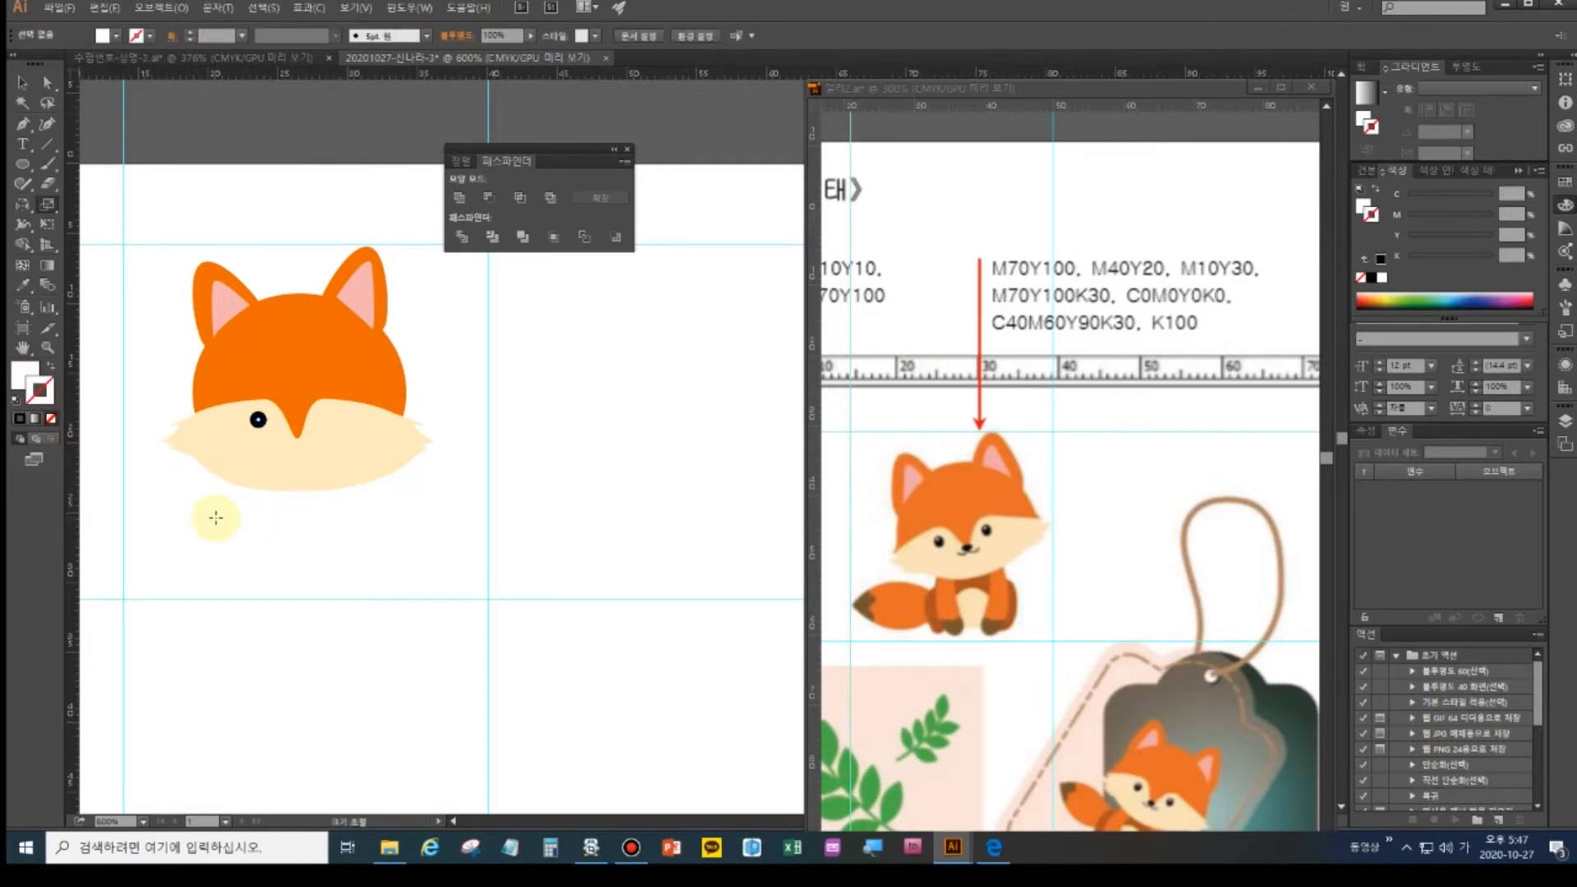
pyautogui.hotkey('ctrl', '=')
pyautogui.press('space')
pyautogui.moveTo(212, 452); pyautogui.dragTo(385, 470)
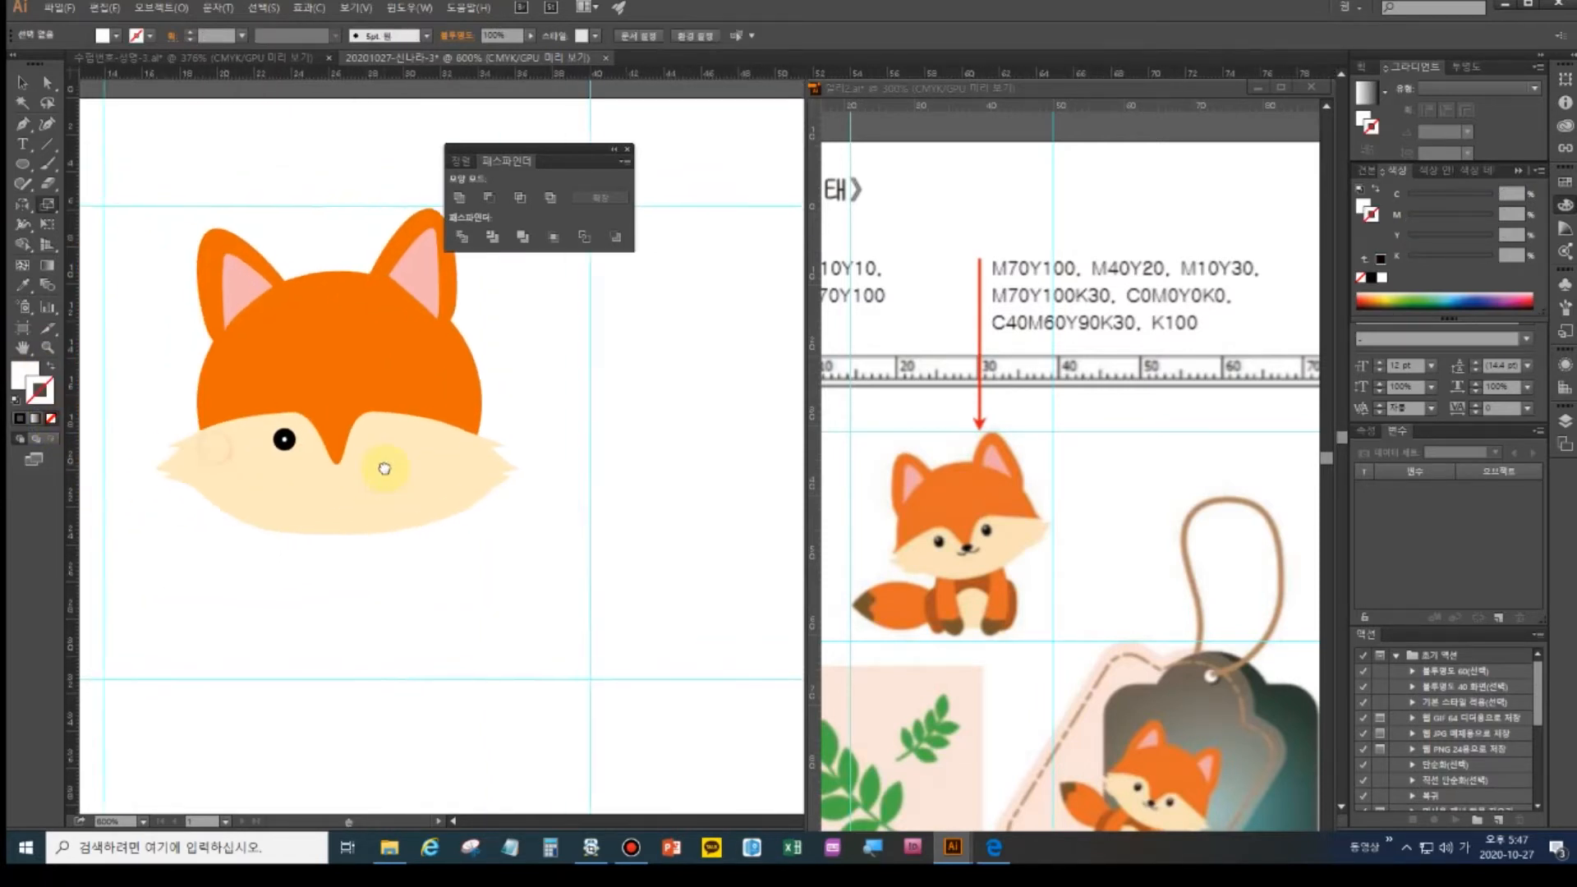
pyautogui.click(22, 82)
pyautogui.moveTo(285, 443); pyautogui.dragTo(285, 444)
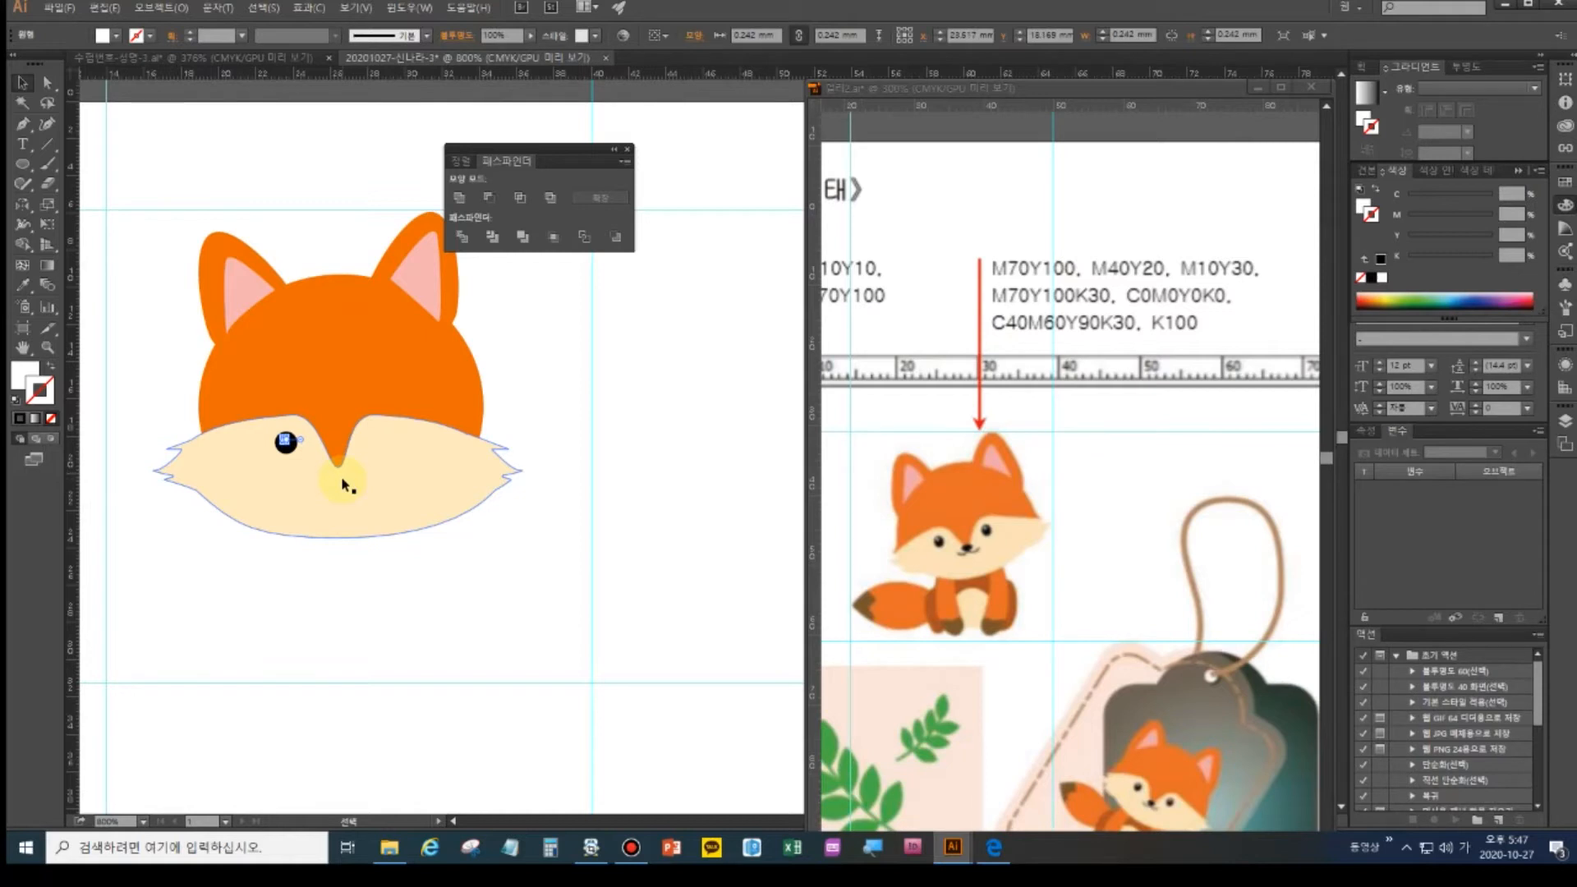
pyautogui.click(360, 612)
pyautogui.moveTo(285, 443); pyautogui.dragTo(285, 442)
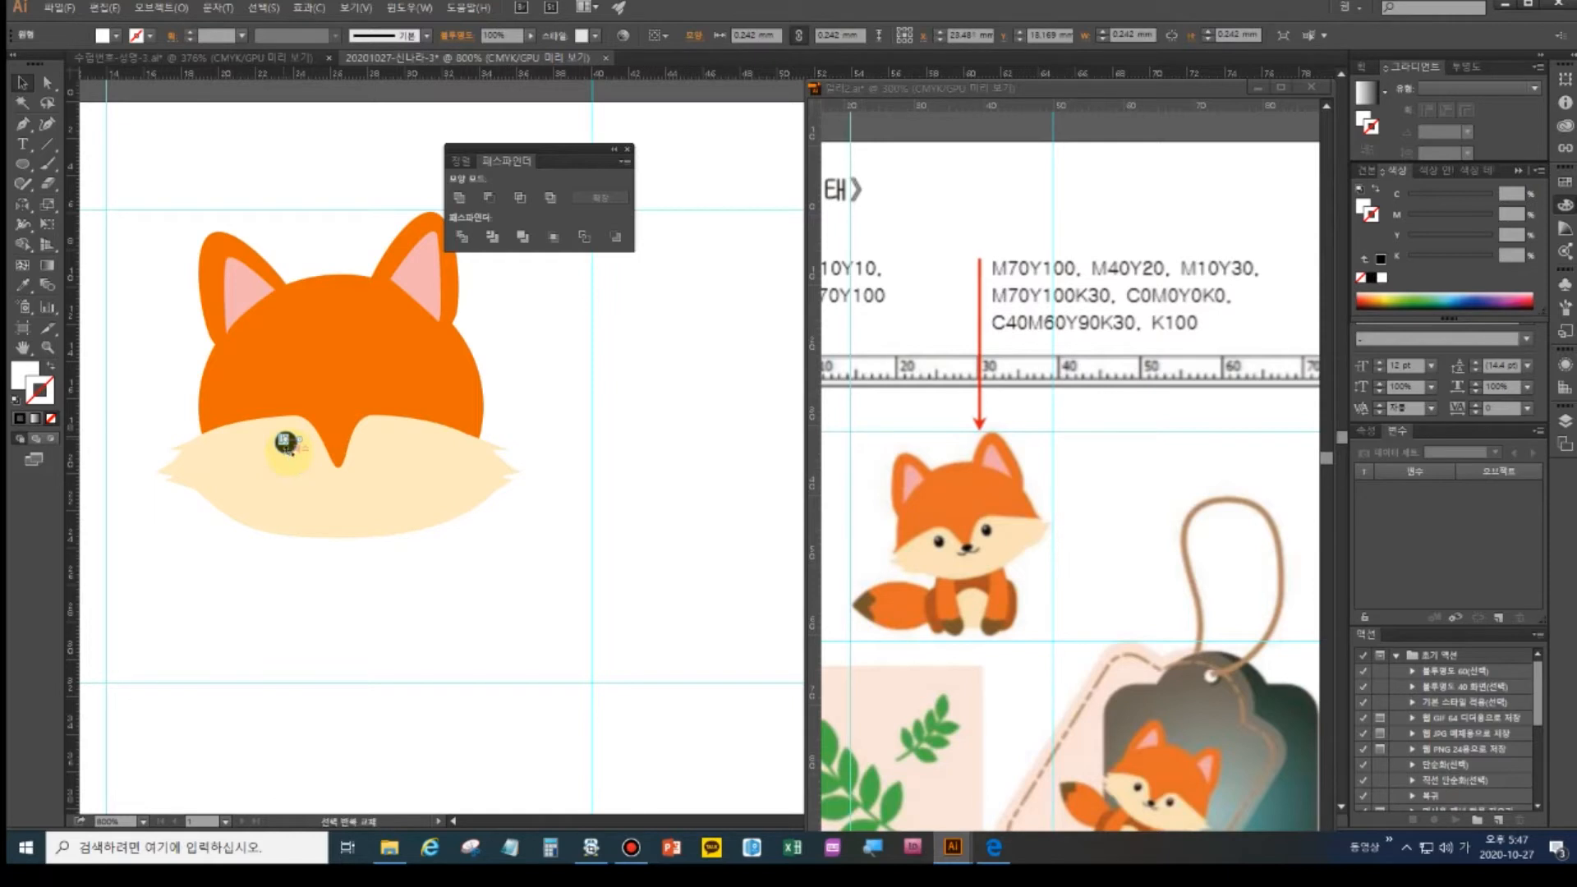
# - Alt-drag copies of the highlighted eye to the right for the second eye and below for the nose
pyautogui.hotkey('ctrl', '+')
pyautogui.hotkey('ctrl', '+')
pyautogui.moveTo(303, 489); pyautogui.dragTo(496, 458)
pyautogui.click(119, 435)
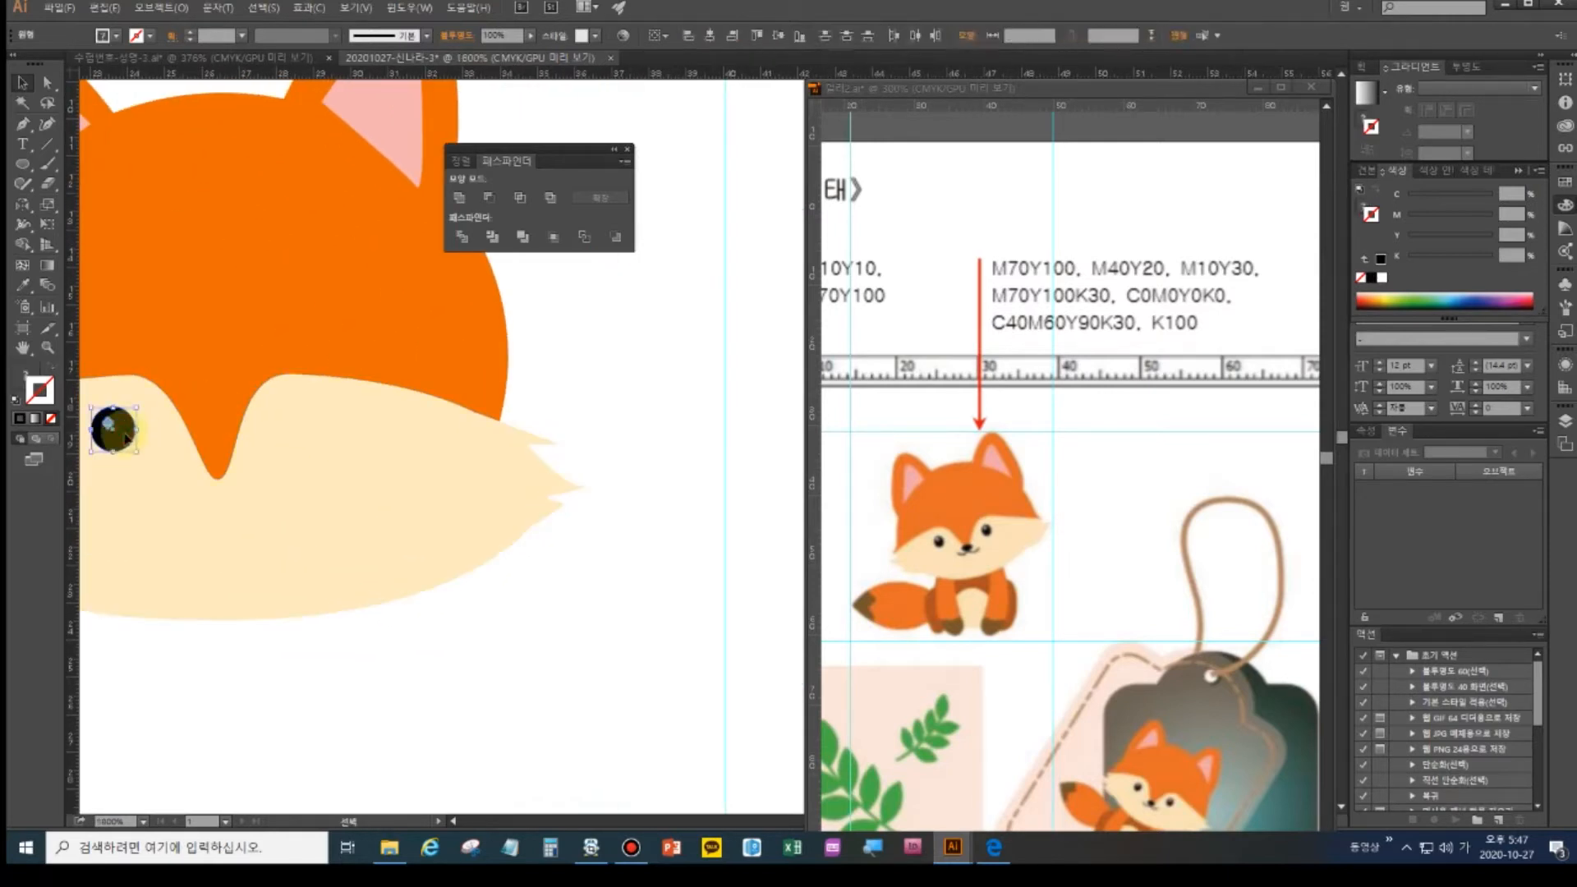
pyautogui.moveTo(125, 443); pyautogui.dragTo(318, 437)
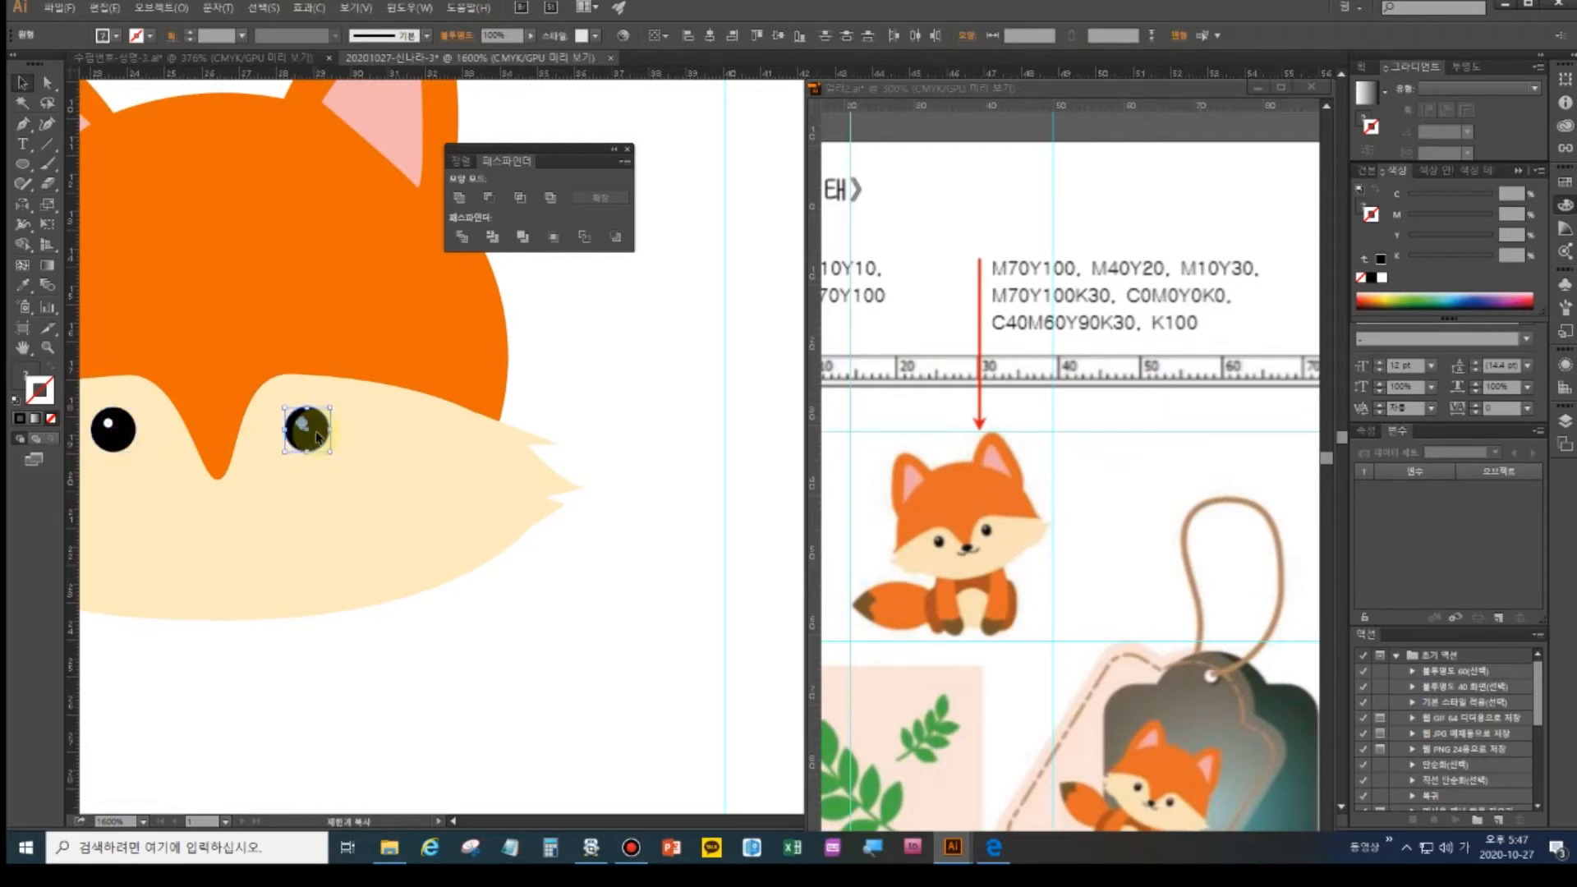
pyautogui.click(427, 622)
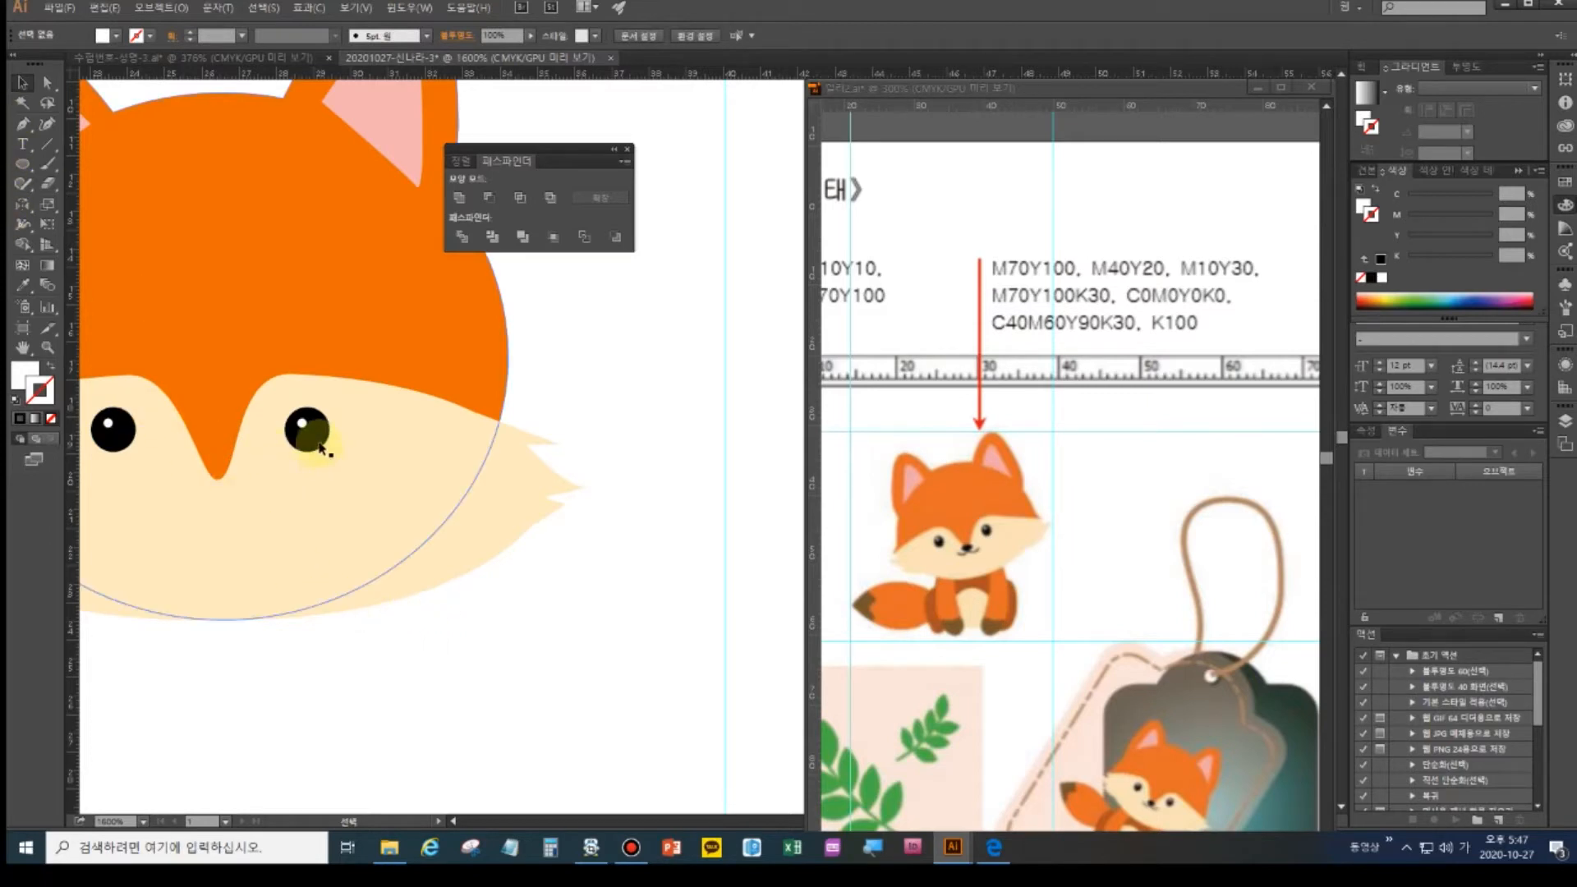
pyautogui.click(312, 444)
pyautogui.moveTo(315, 445); pyautogui.dragTo(220, 483)
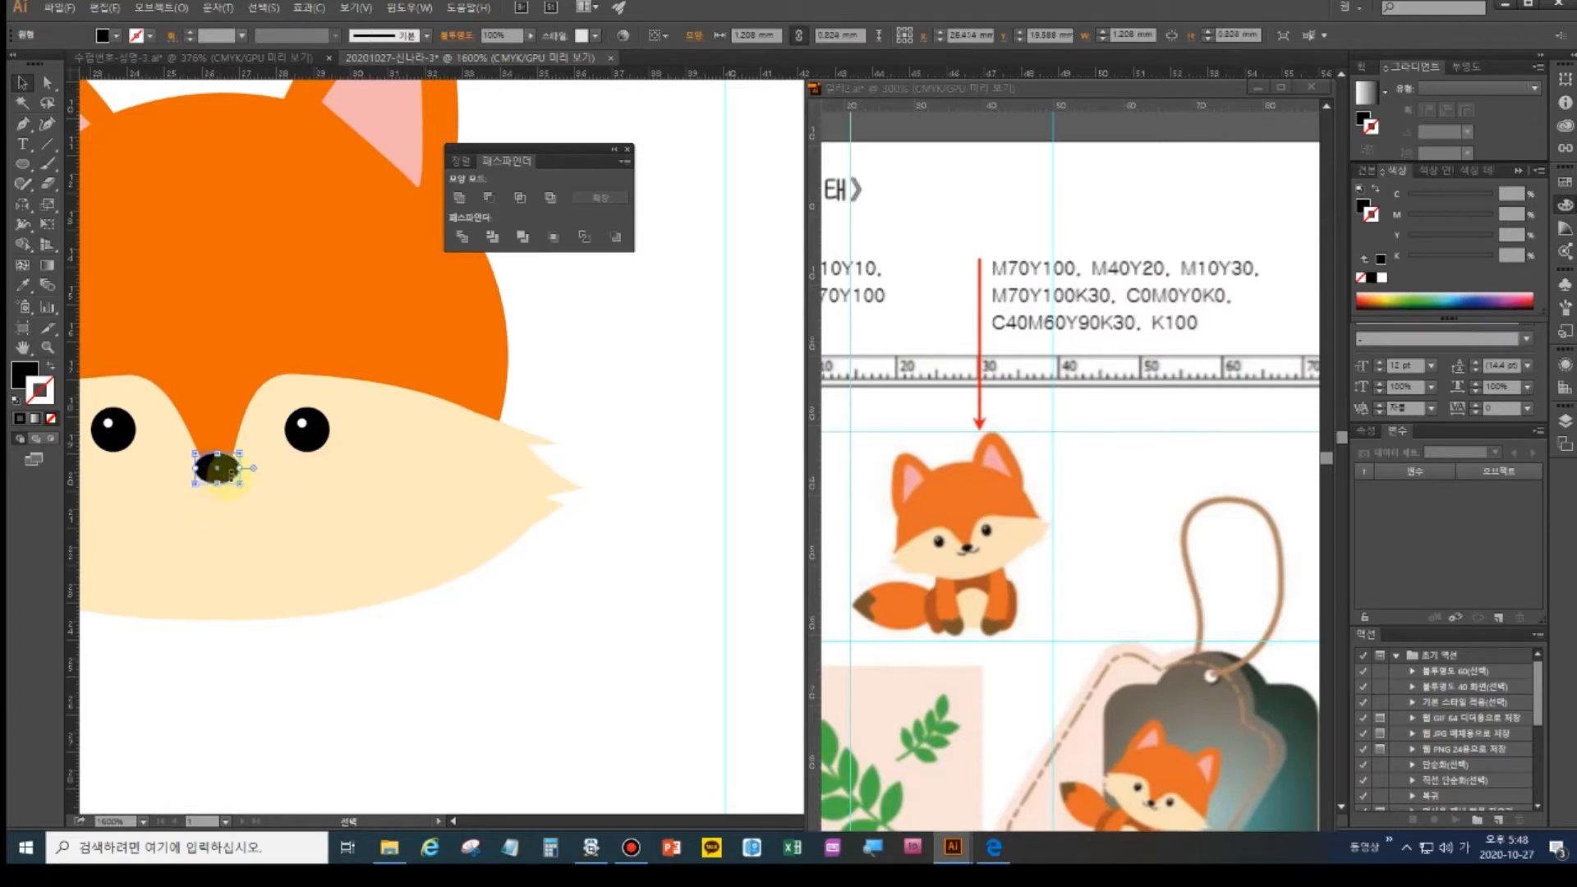
# - Draw a curved mouth line under the nose with the Pen tool
pyautogui.press('space')
pyautogui.moveTo(354, 539); pyautogui.dragTo(472, 500)
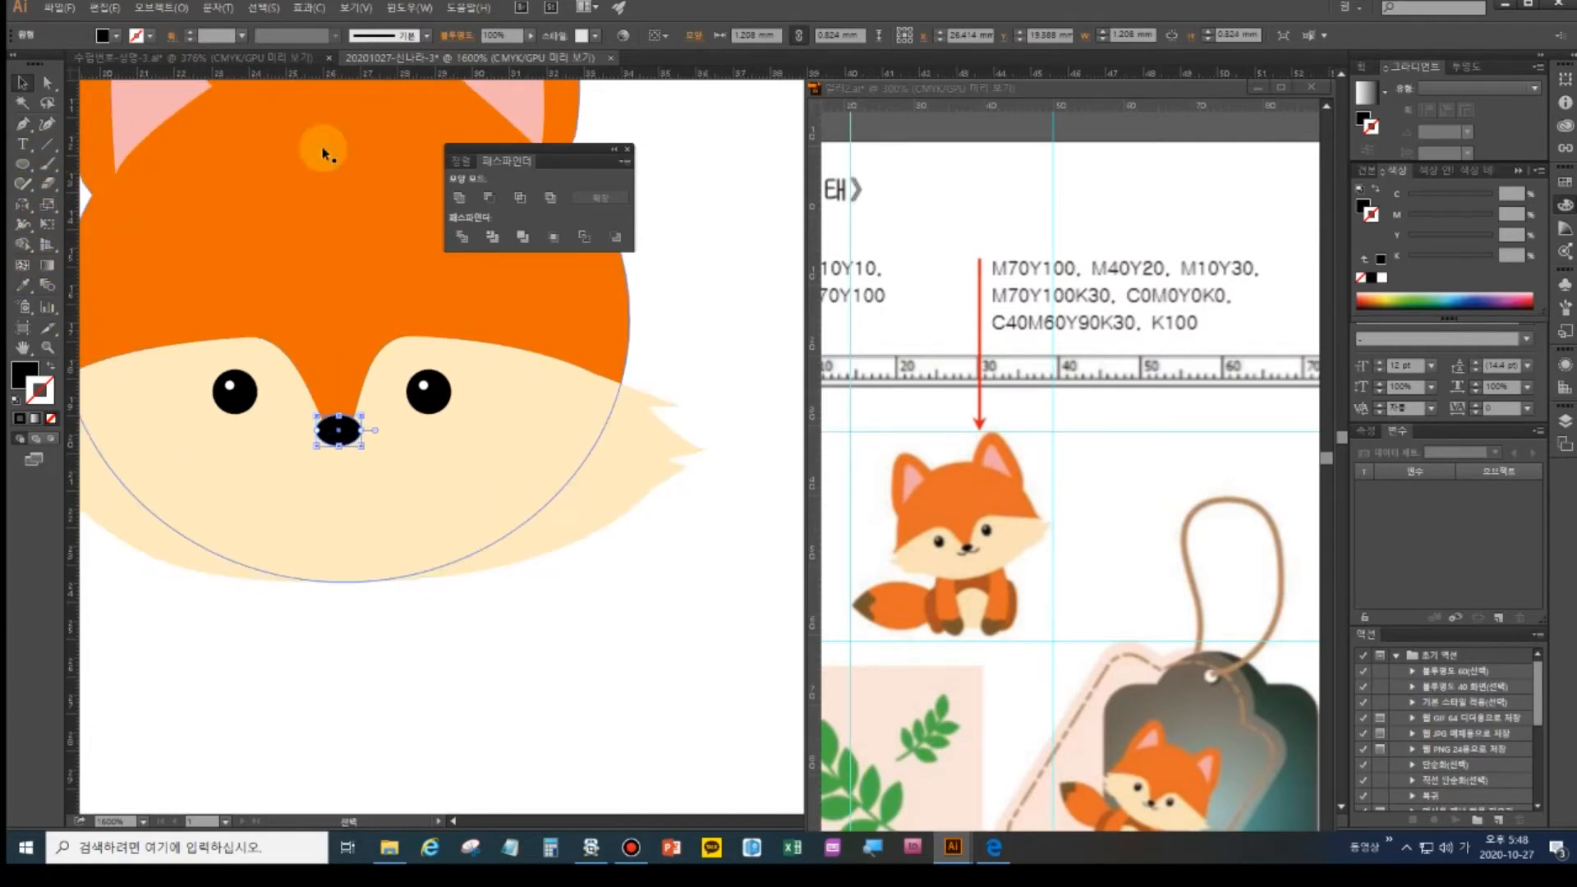
pyautogui.click(22, 123)
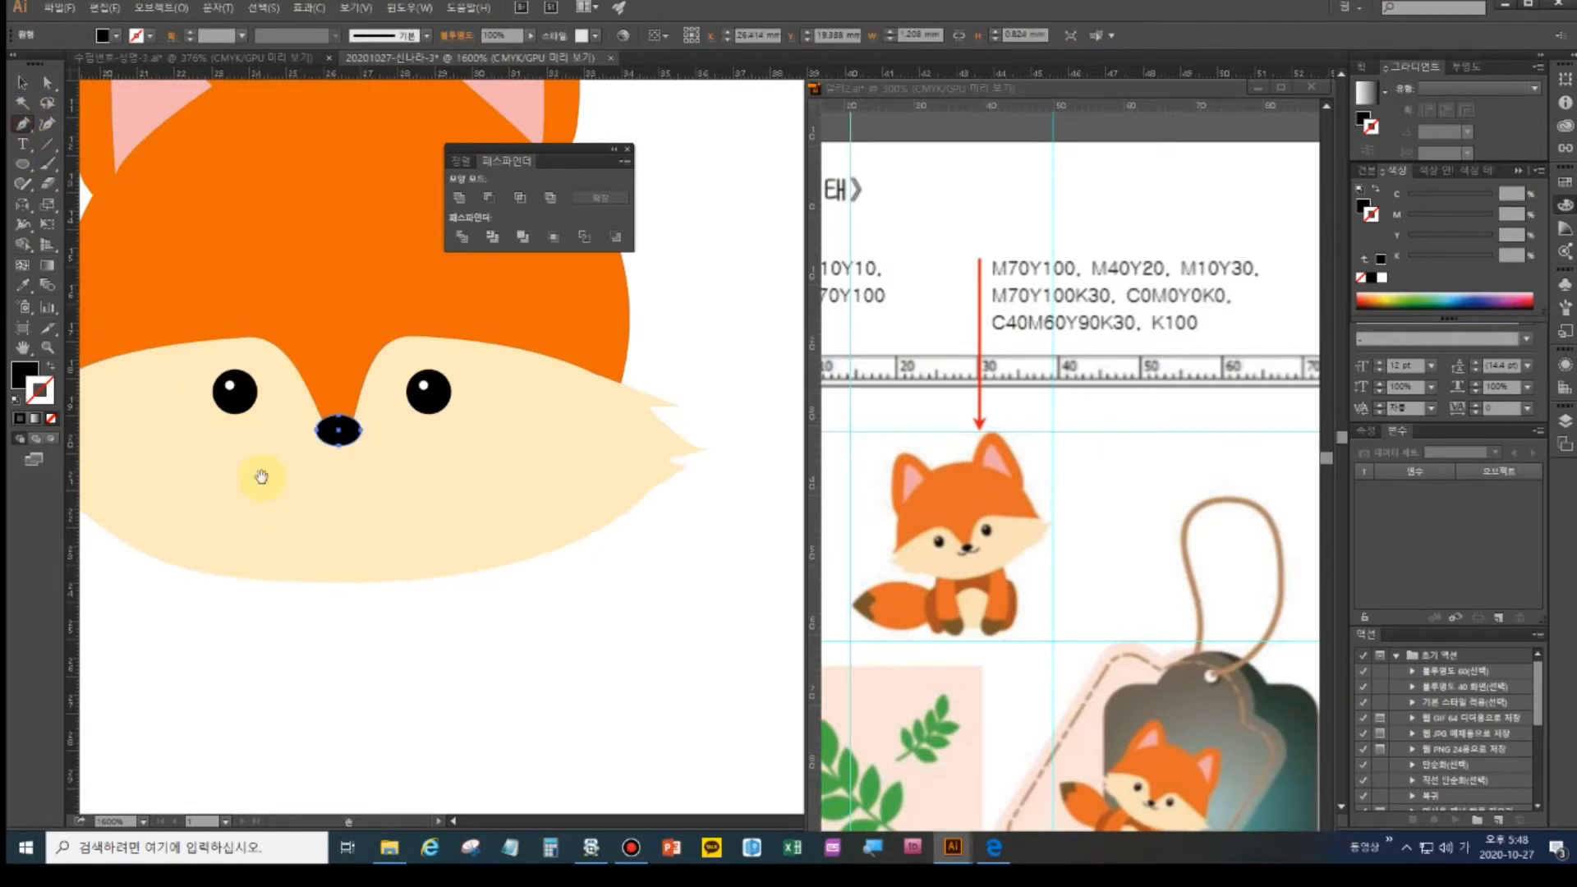
pyautogui.keyDown('ctrl'); pyautogui.click(282, 454); pyautogui.keyUp('ctrl')
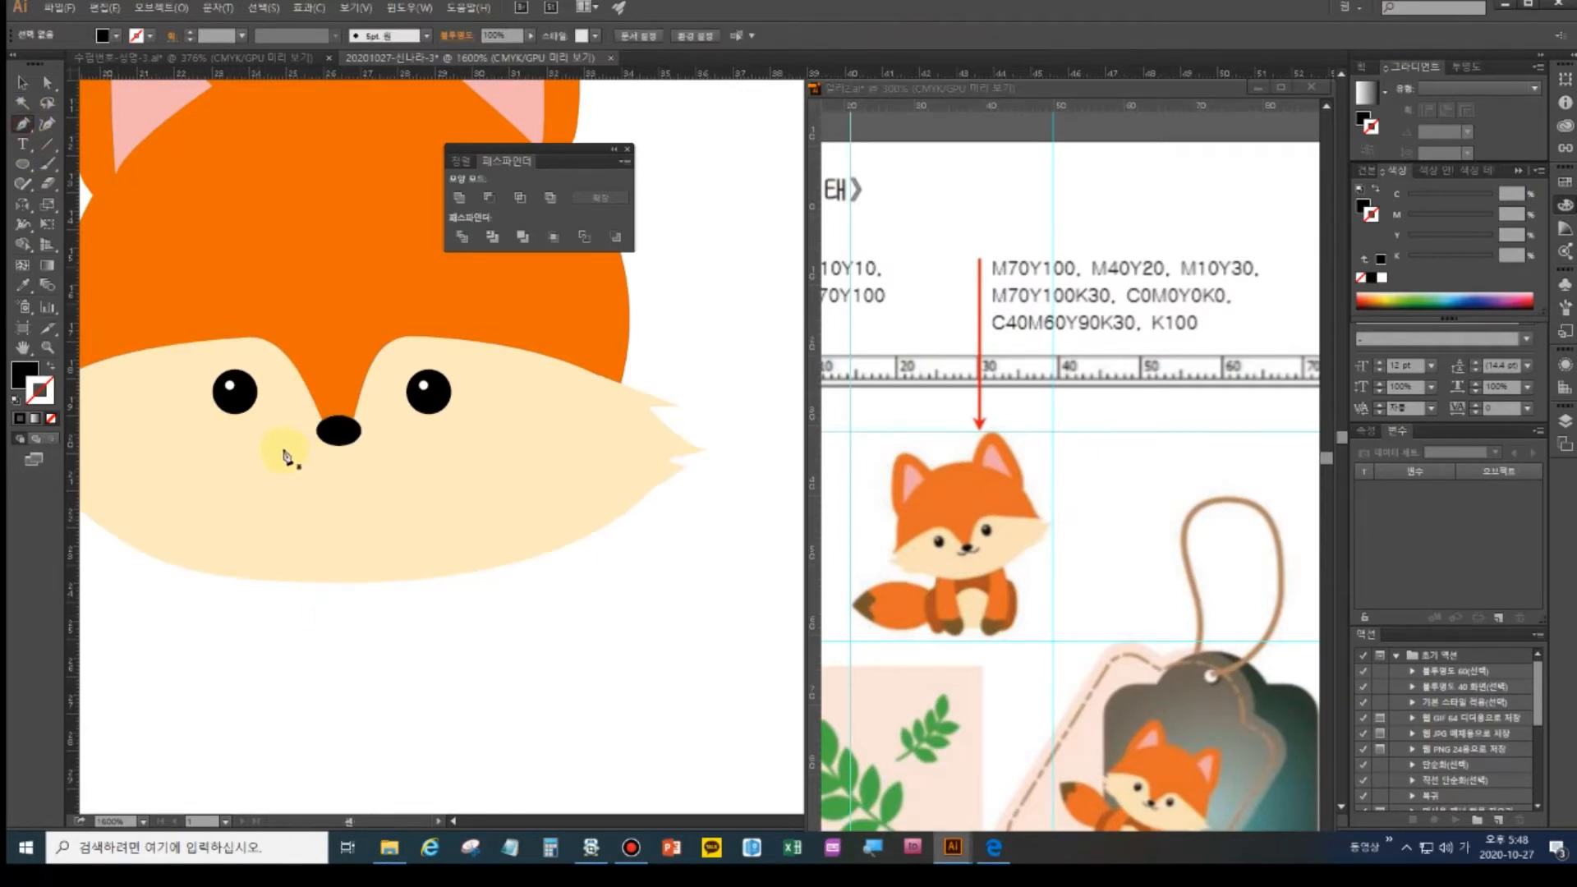
pyautogui.click(338, 448)
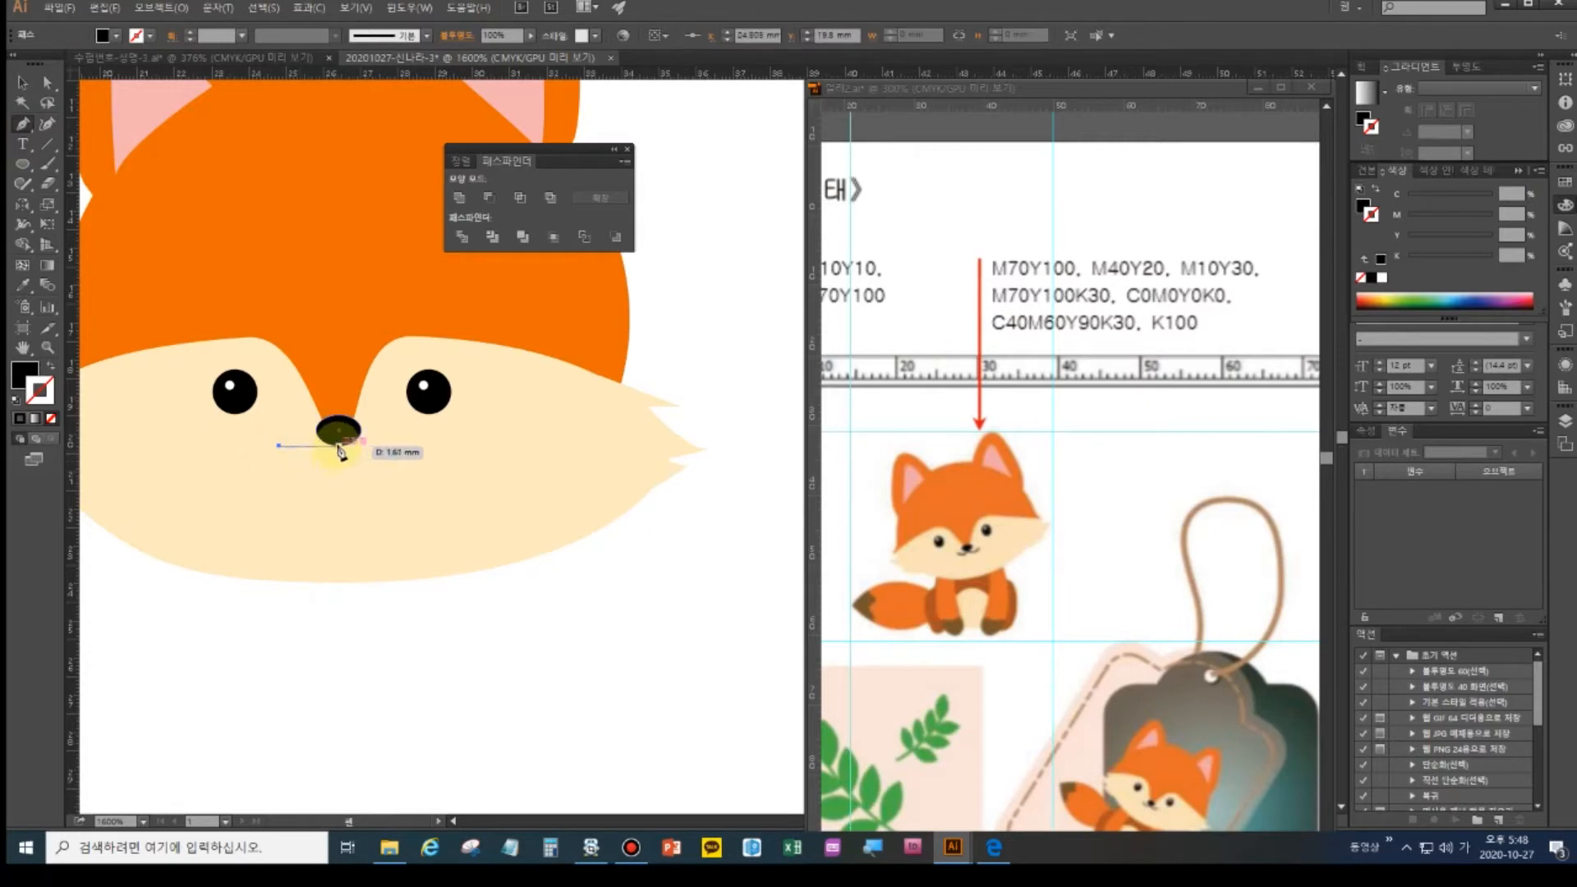
pyautogui.moveTo(339, 447); pyautogui.dragTo(369, 428)
pyautogui.keyDown('ctrl'); pyautogui.click(333, 485); pyautogui.keyUp('ctrl')
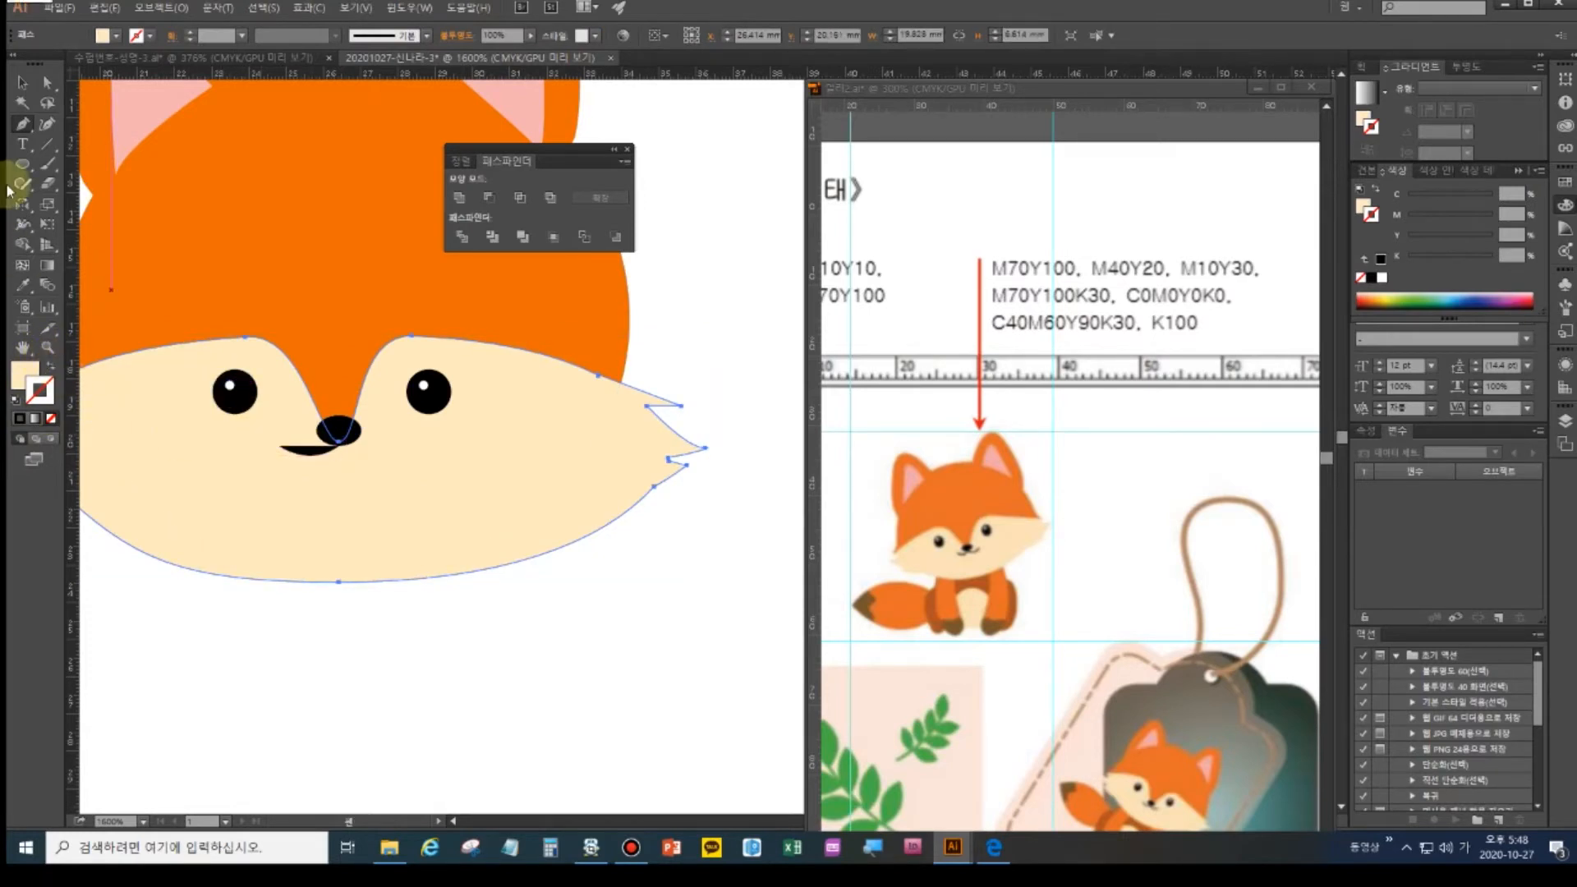
# - Turn the mouth into a 0.25 pt black stroke and copy it to the nose's right side
pyautogui.click(21, 86)
pyautogui.click(321, 451)
pyautogui.keyDown('shift'); pyautogui.click(227, 435); pyautogui.keyUp('shift')
pyautogui.click(48, 367)
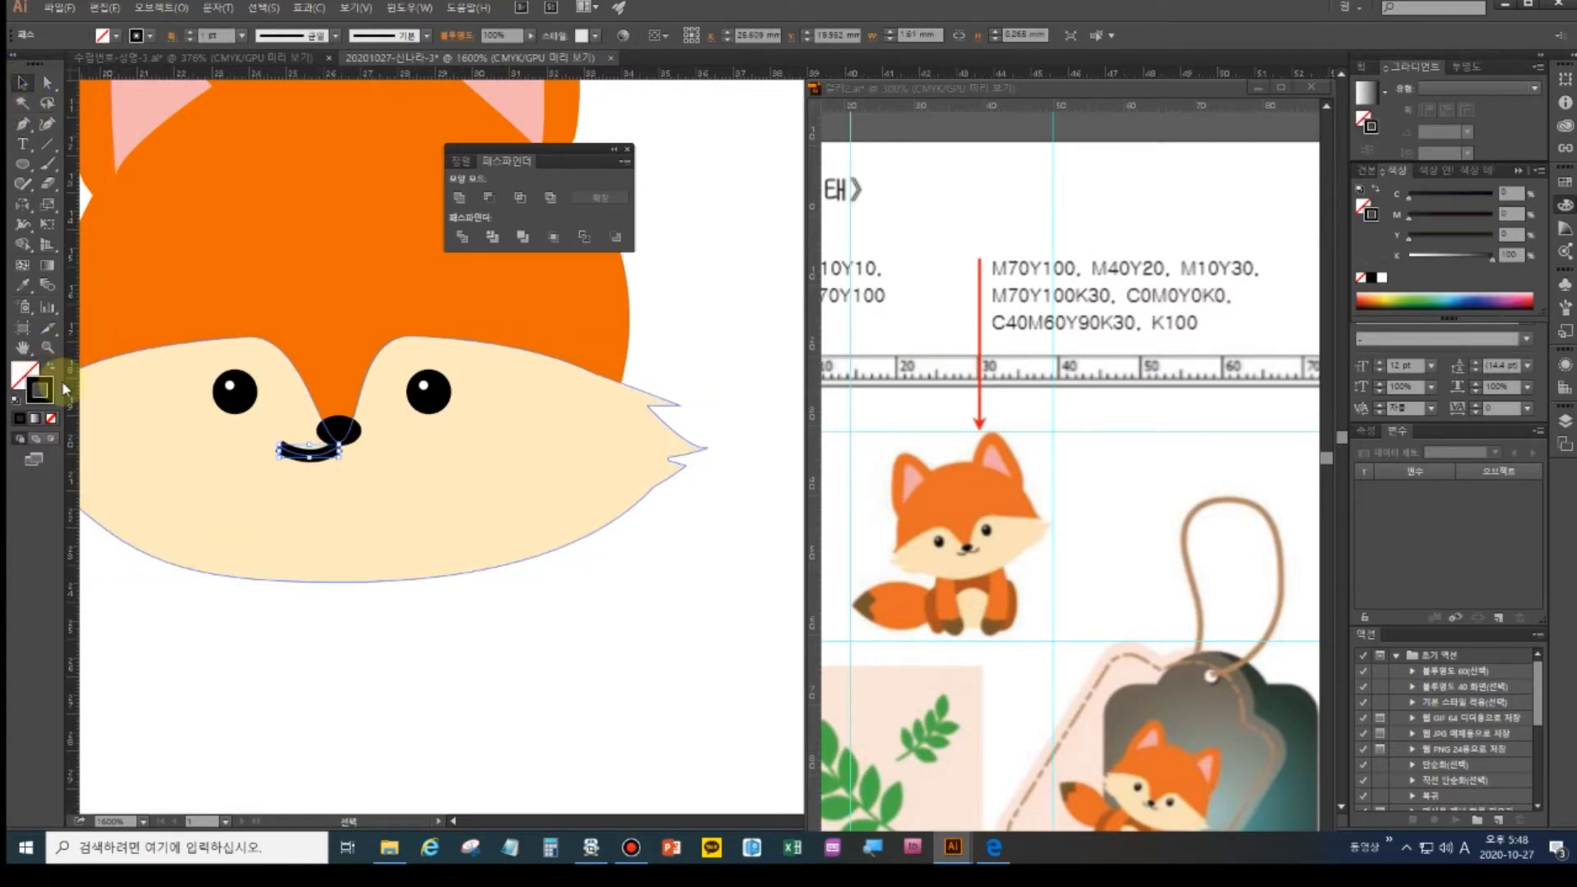
pyautogui.click(242, 37)
pyautogui.click(256, 53)
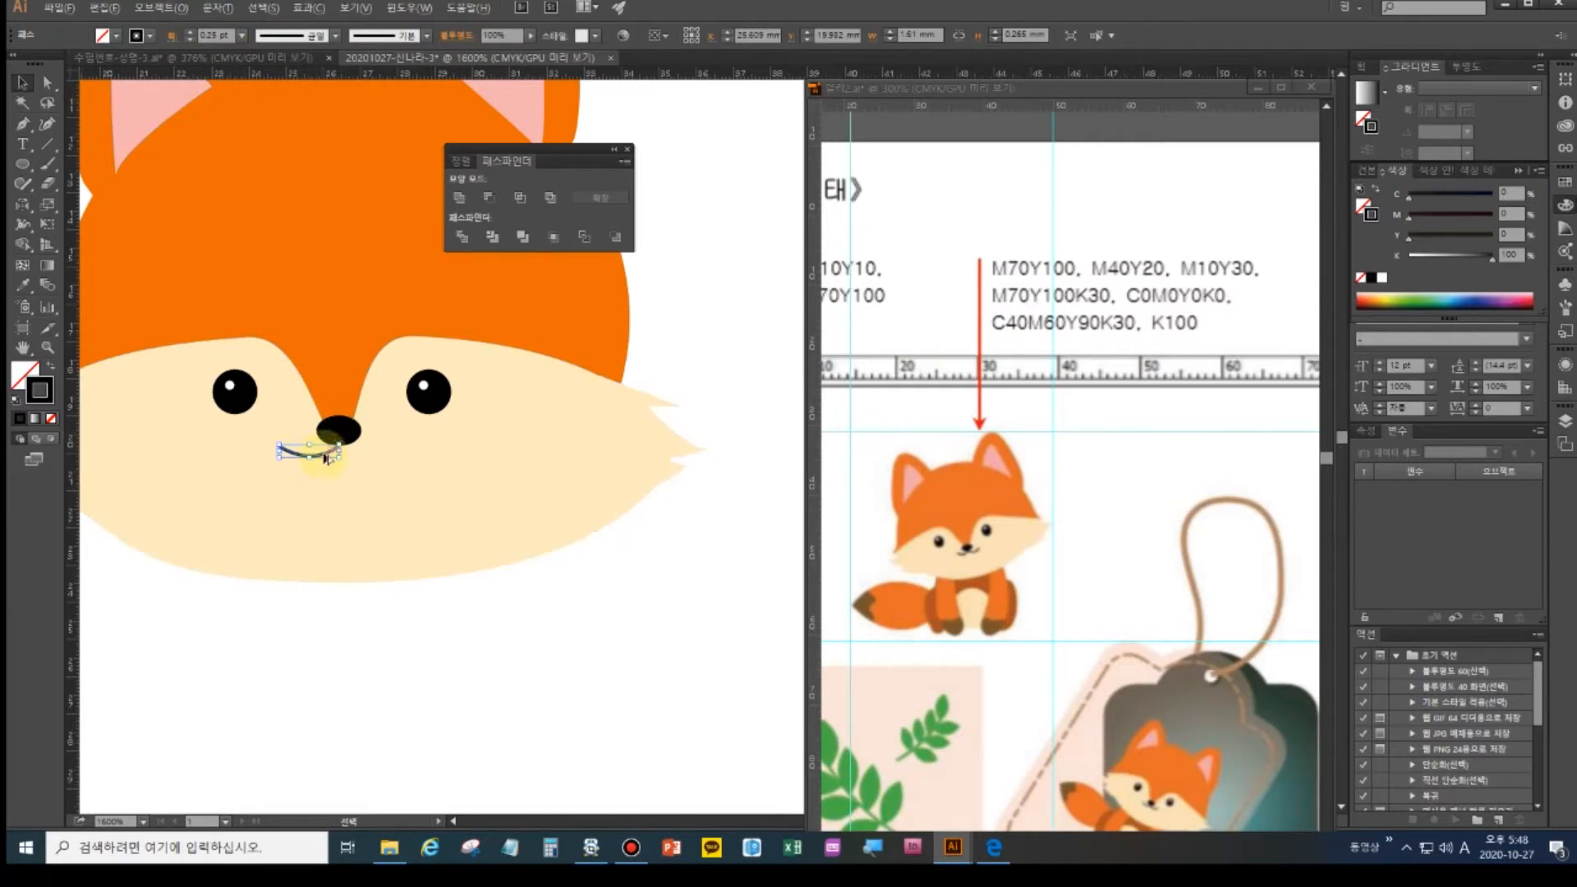
pyautogui.moveTo(337, 464); pyautogui.dragTo(398, 464)
pyautogui.click(412, 644)
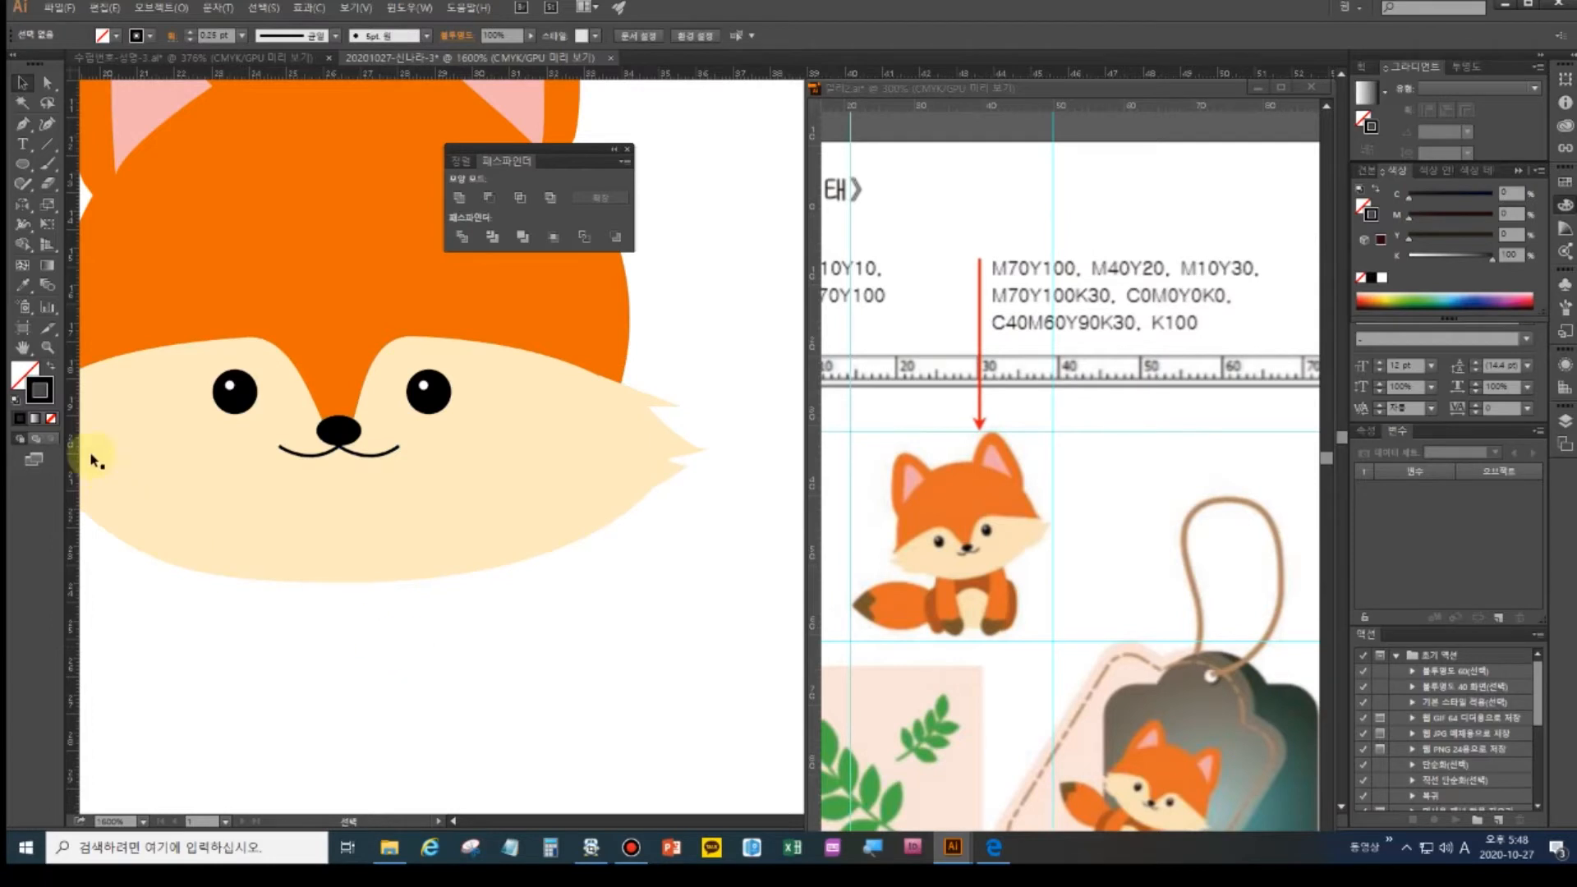
# - Marquee-select every part of the fox head and group it with Ctrl+G
pyautogui.doubleClick(20, 350)
pyautogui.moveTo(447, 323); pyautogui.dragTo(450, 454)
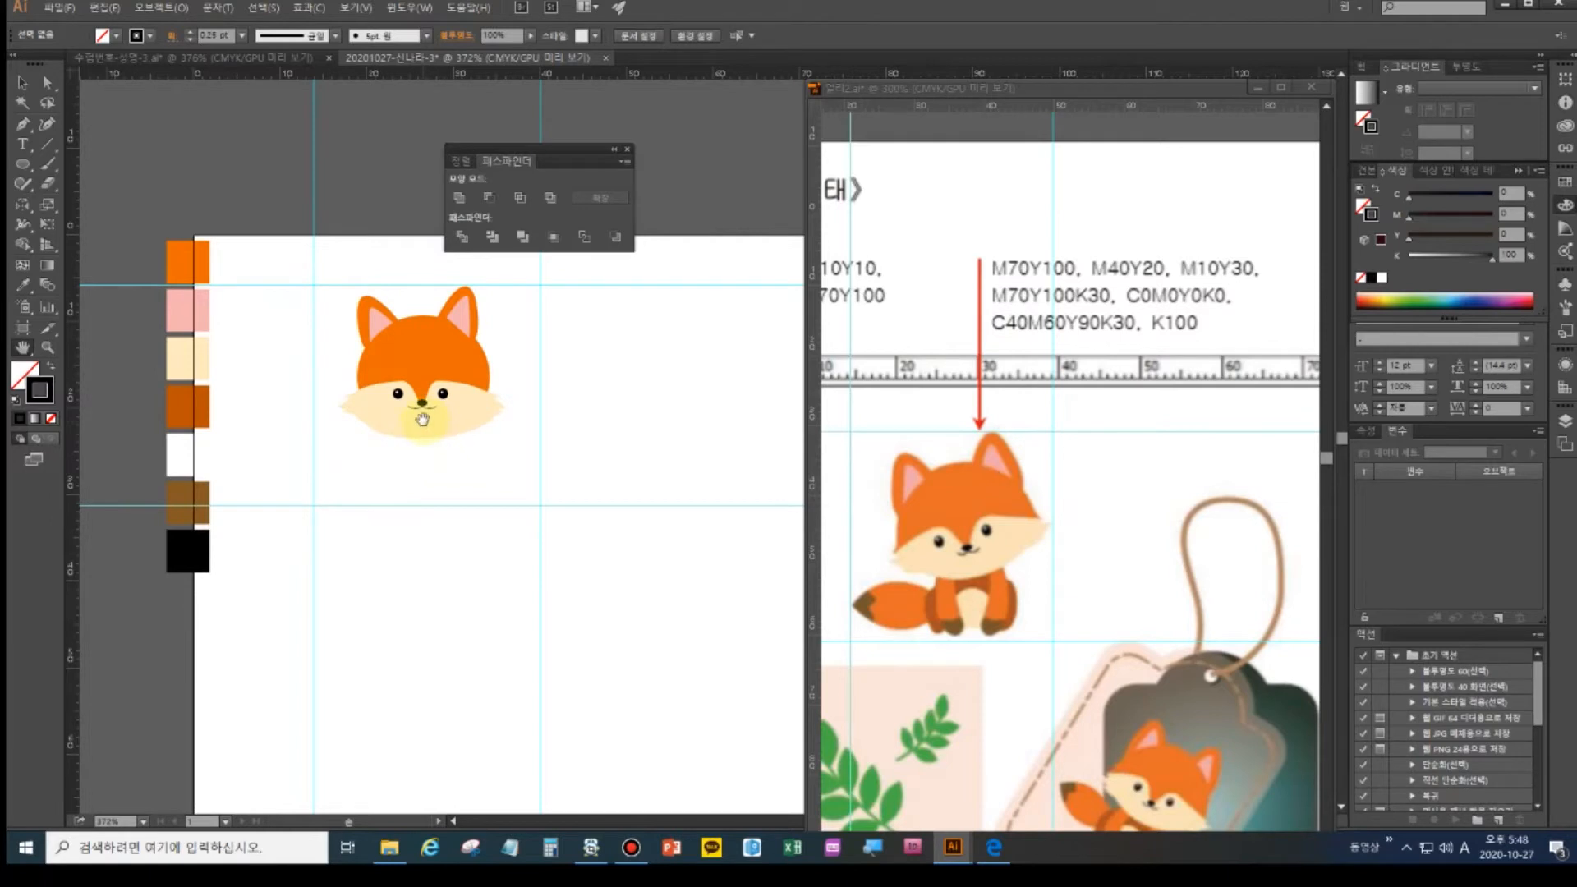
pyautogui.press('v')
pyautogui.moveTo(337, 307); pyautogui.dragTo(533, 455)
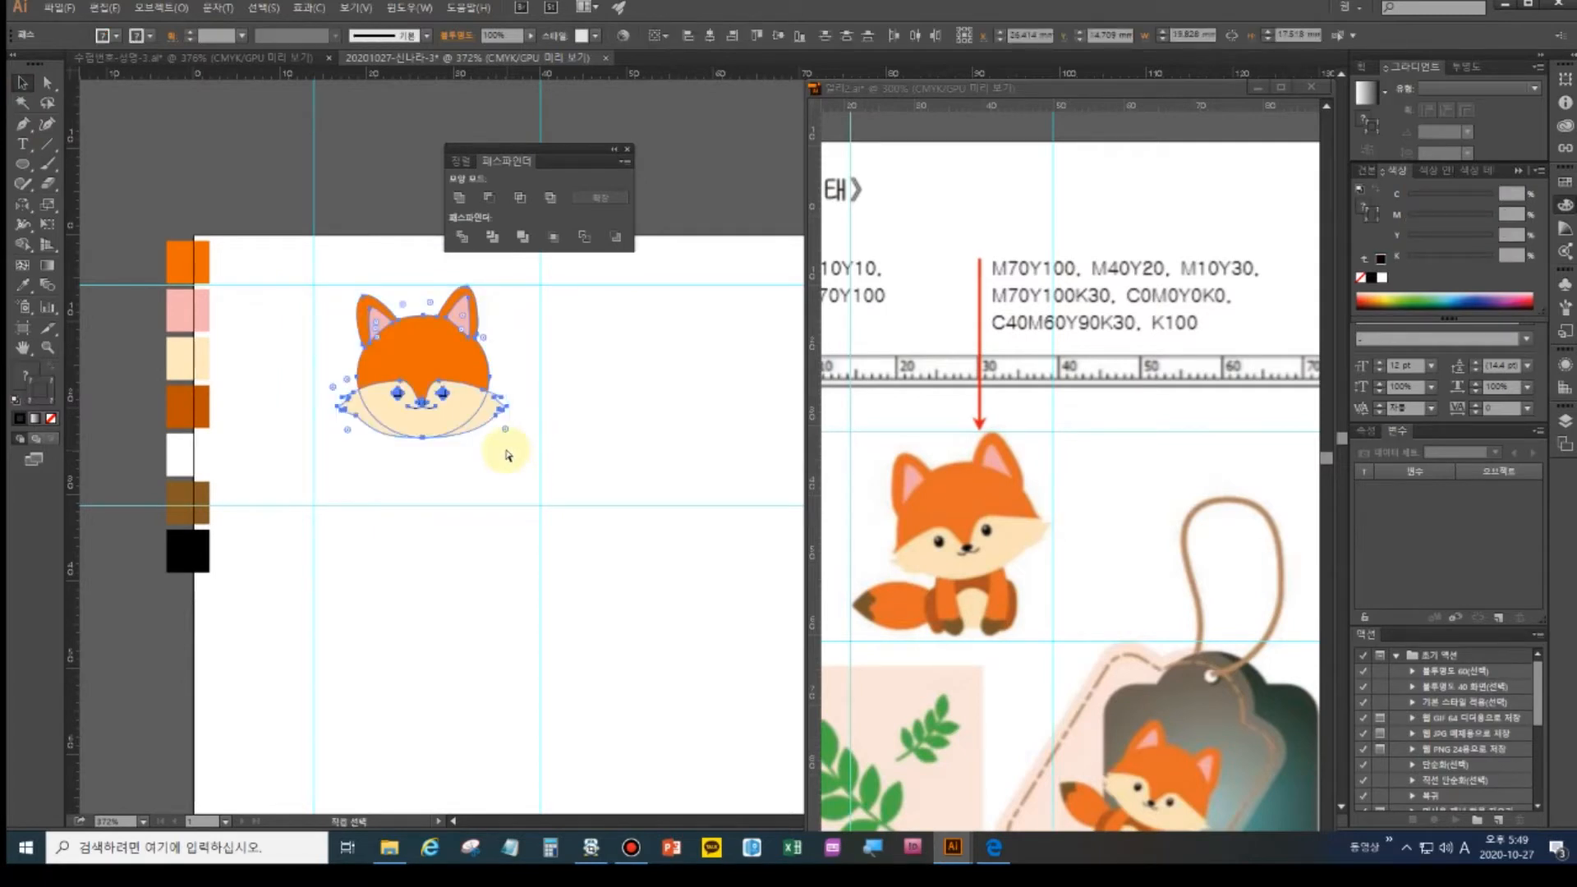
pyautogui.hotkey('ctrl', 'g')
pyautogui.press('v')
# - Rotate the head group slightly counter-clockwise and nudge it up and left
pyautogui.moveTo(336, 280); pyautogui.dragTo(317, 281)
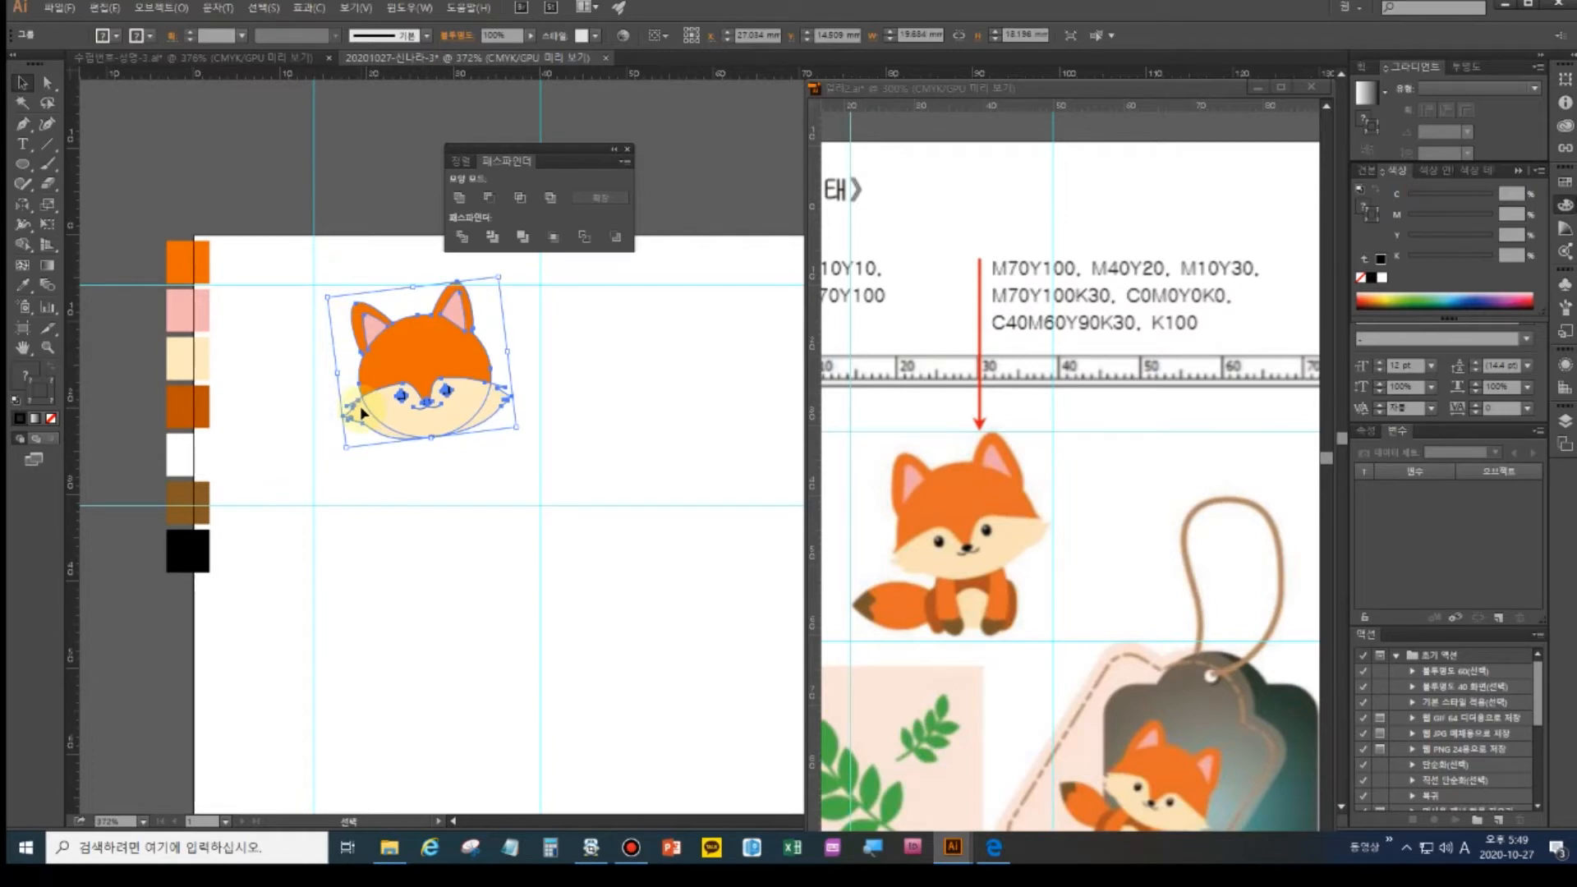
pyautogui.moveTo(423, 355); pyautogui.dragTo(416, 351)
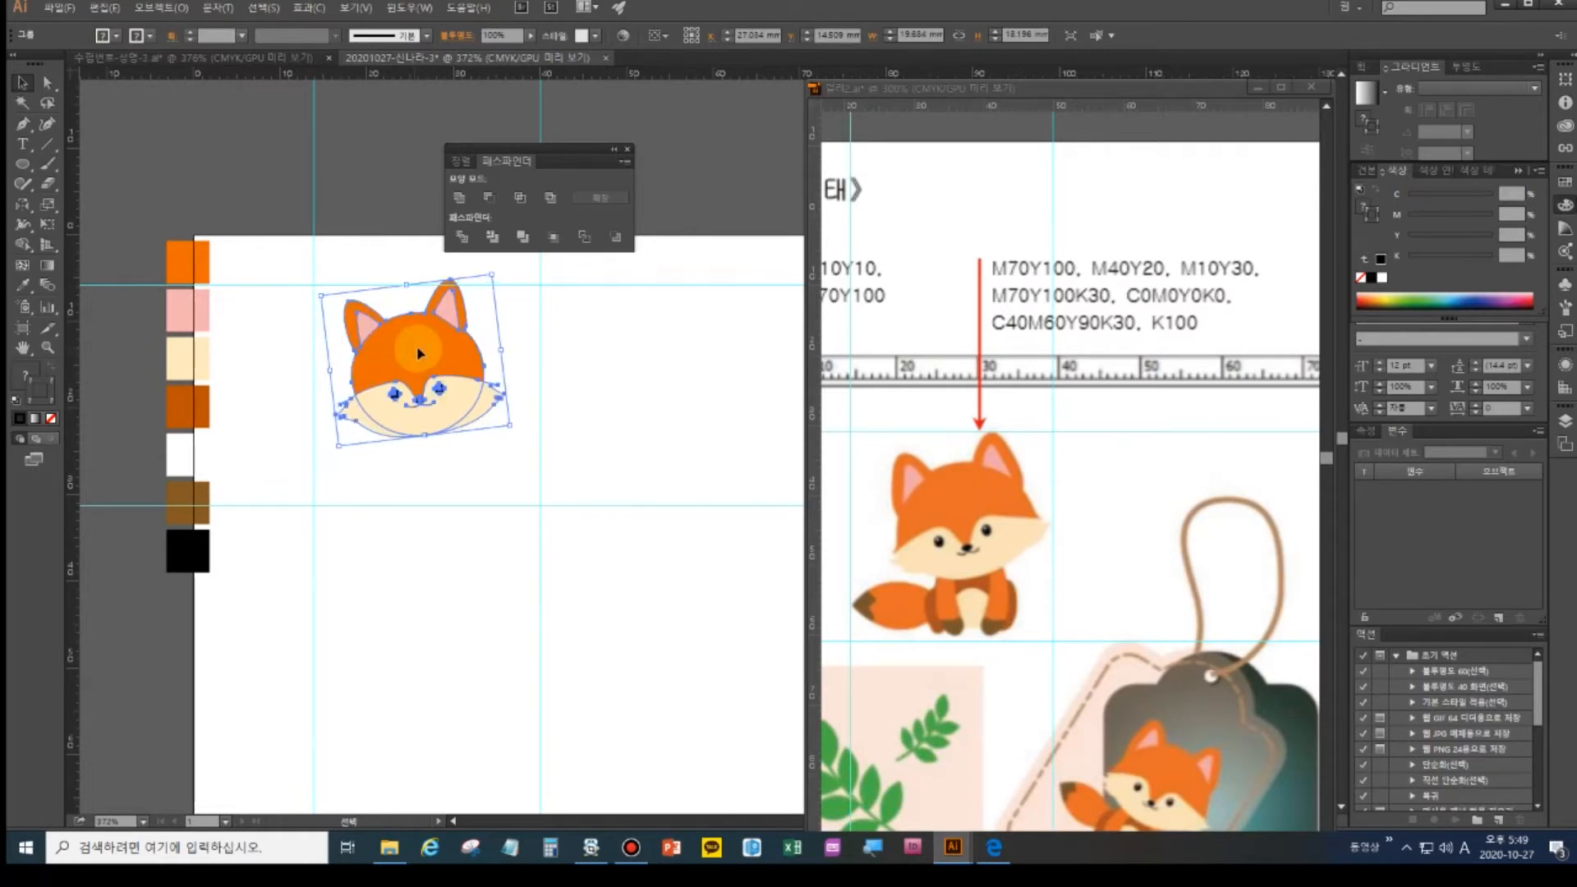
pyautogui.click(440, 495)
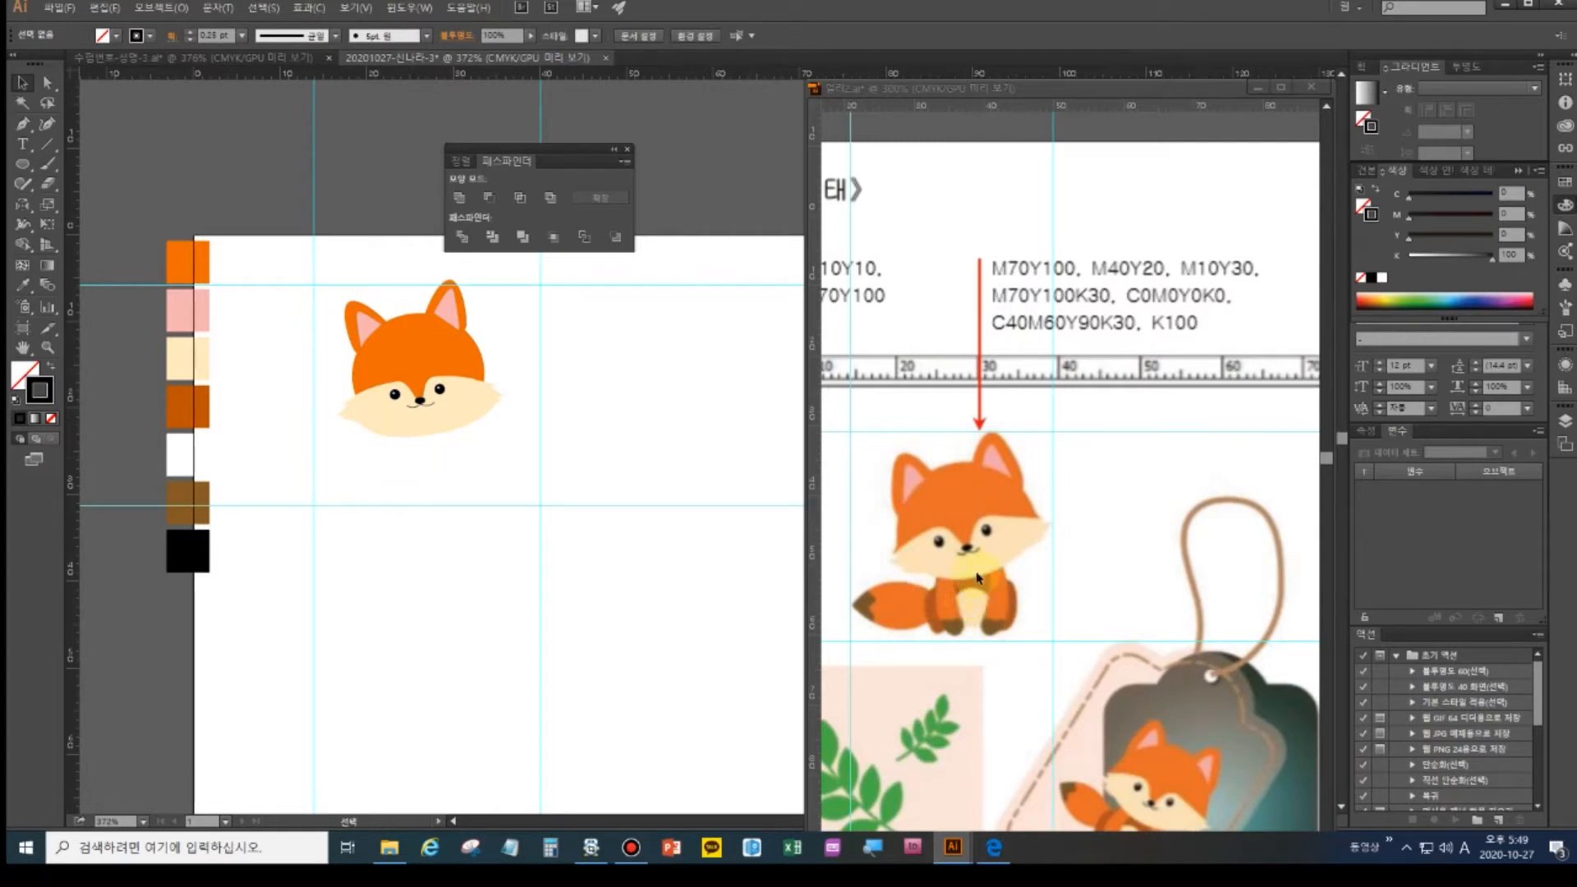
pyautogui.click(24, 169)
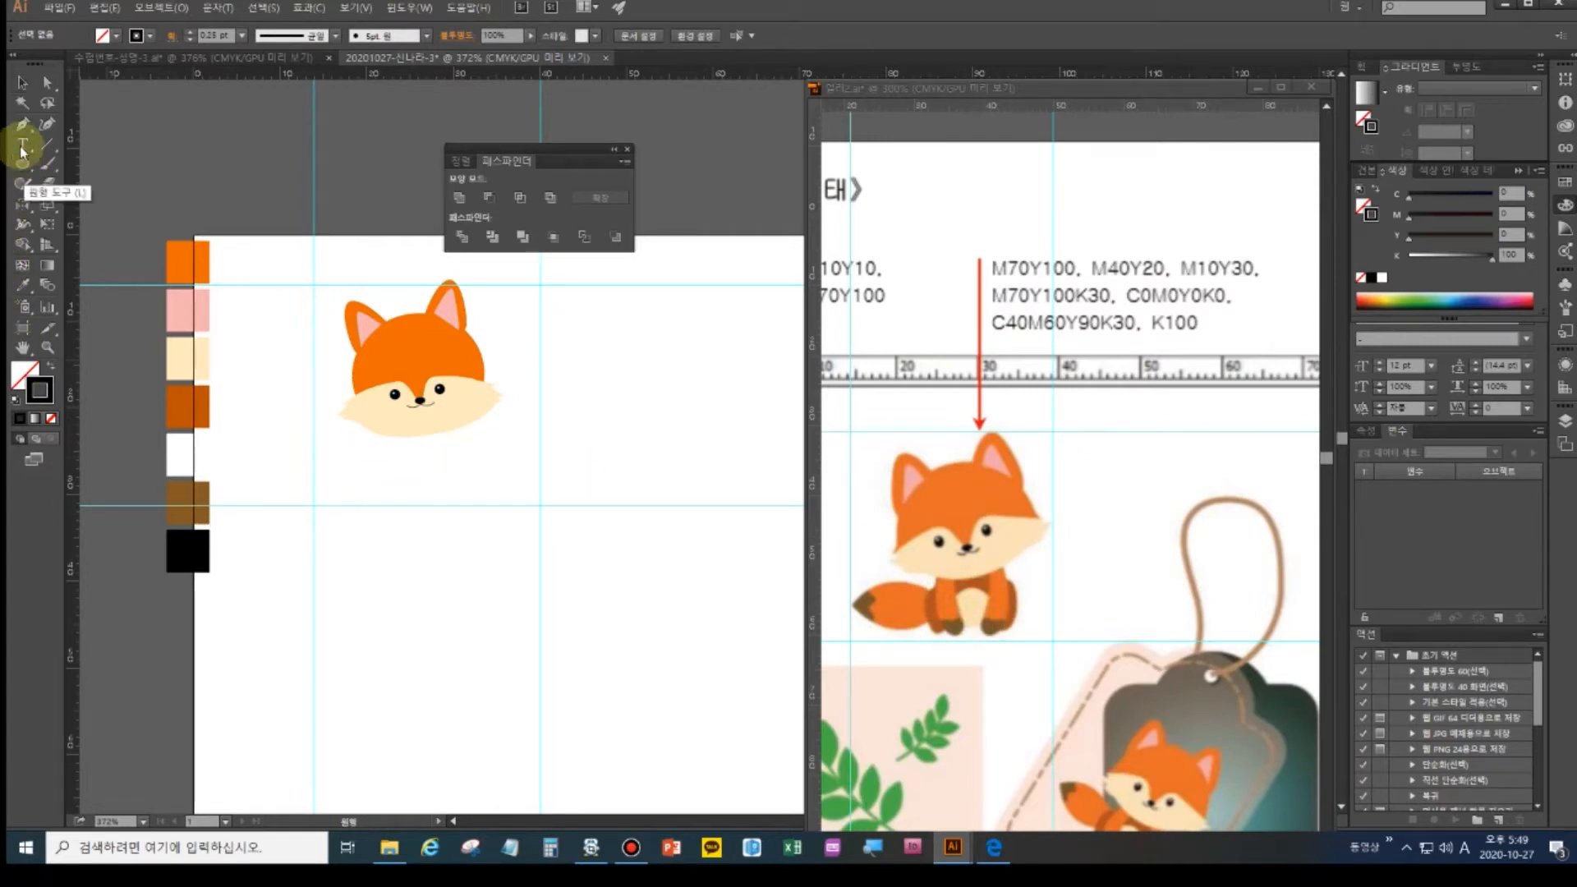
pyautogui.click(23, 83)
# - Lock the fox head, then draw an ellipse below it filled with the dark orange swatch
pyautogui.moveTo(315, 268); pyautogui.dragTo(525, 459)
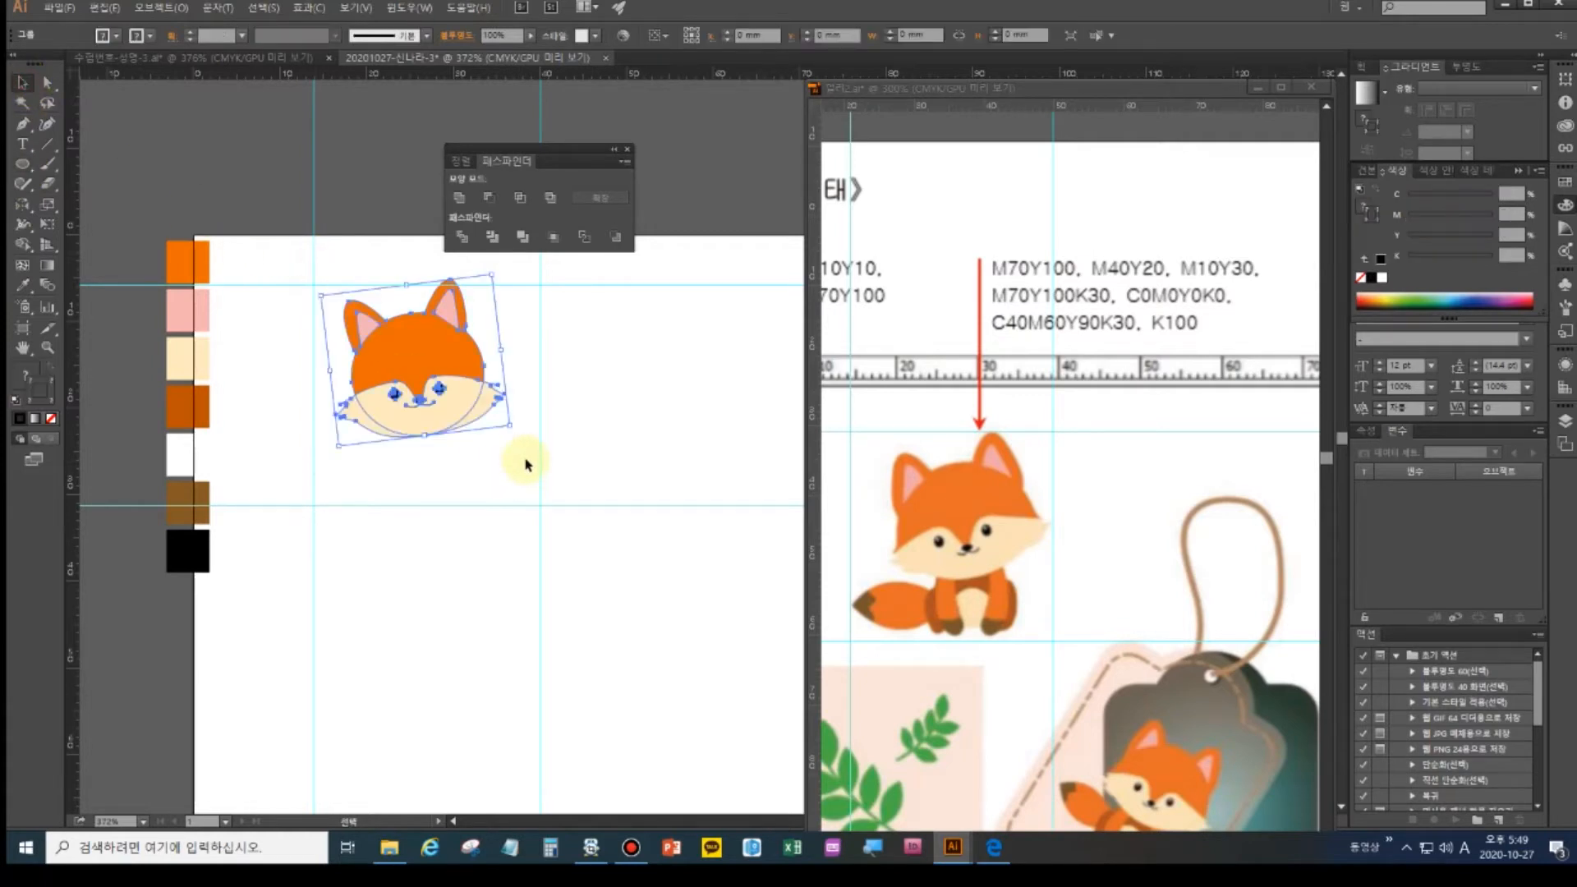
pyautogui.hotkey('ctrl', '2')
pyautogui.click(22, 164)
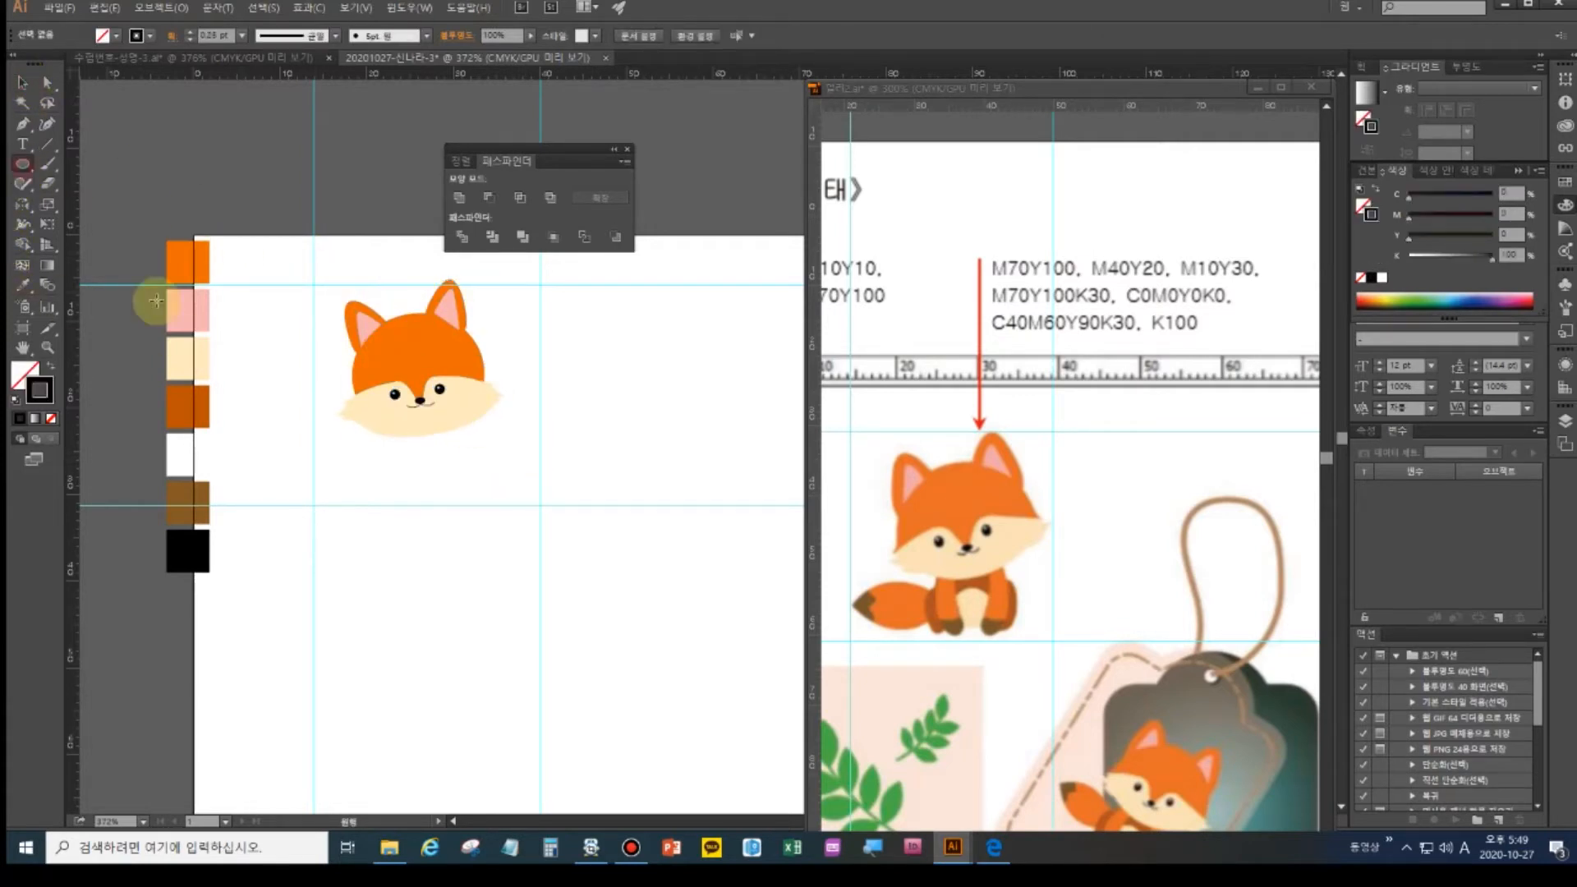
pyautogui.moveTo(402, 427); pyautogui.dragTo(466, 502)
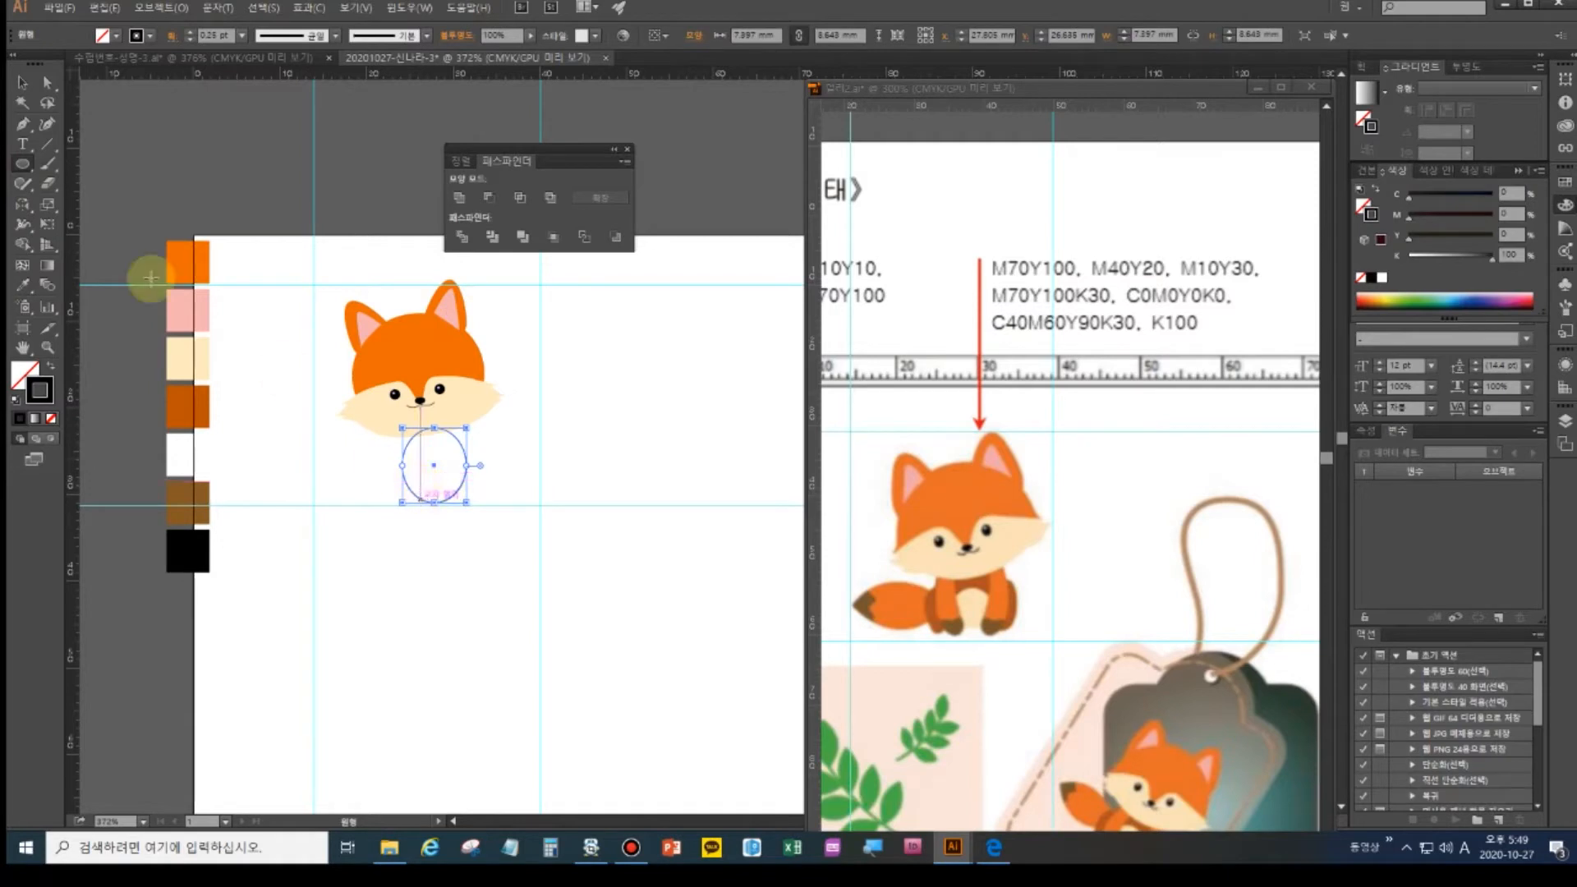
pyautogui.click(23, 84)
pyautogui.moveTo(417, 495); pyautogui.dragTo(410, 495)
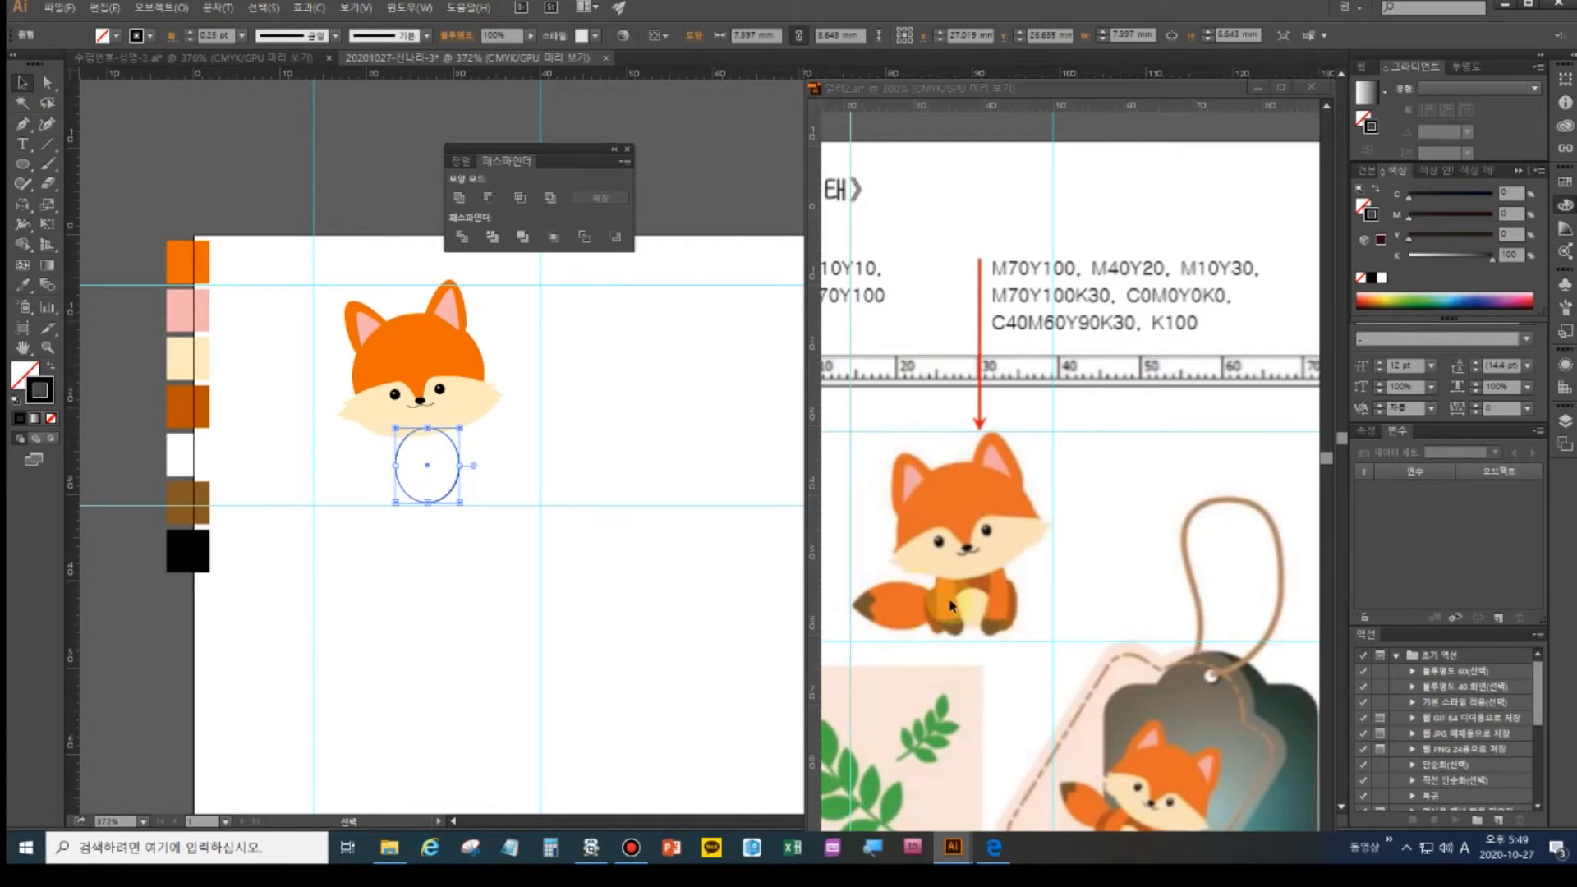
pyautogui.click(23, 286)
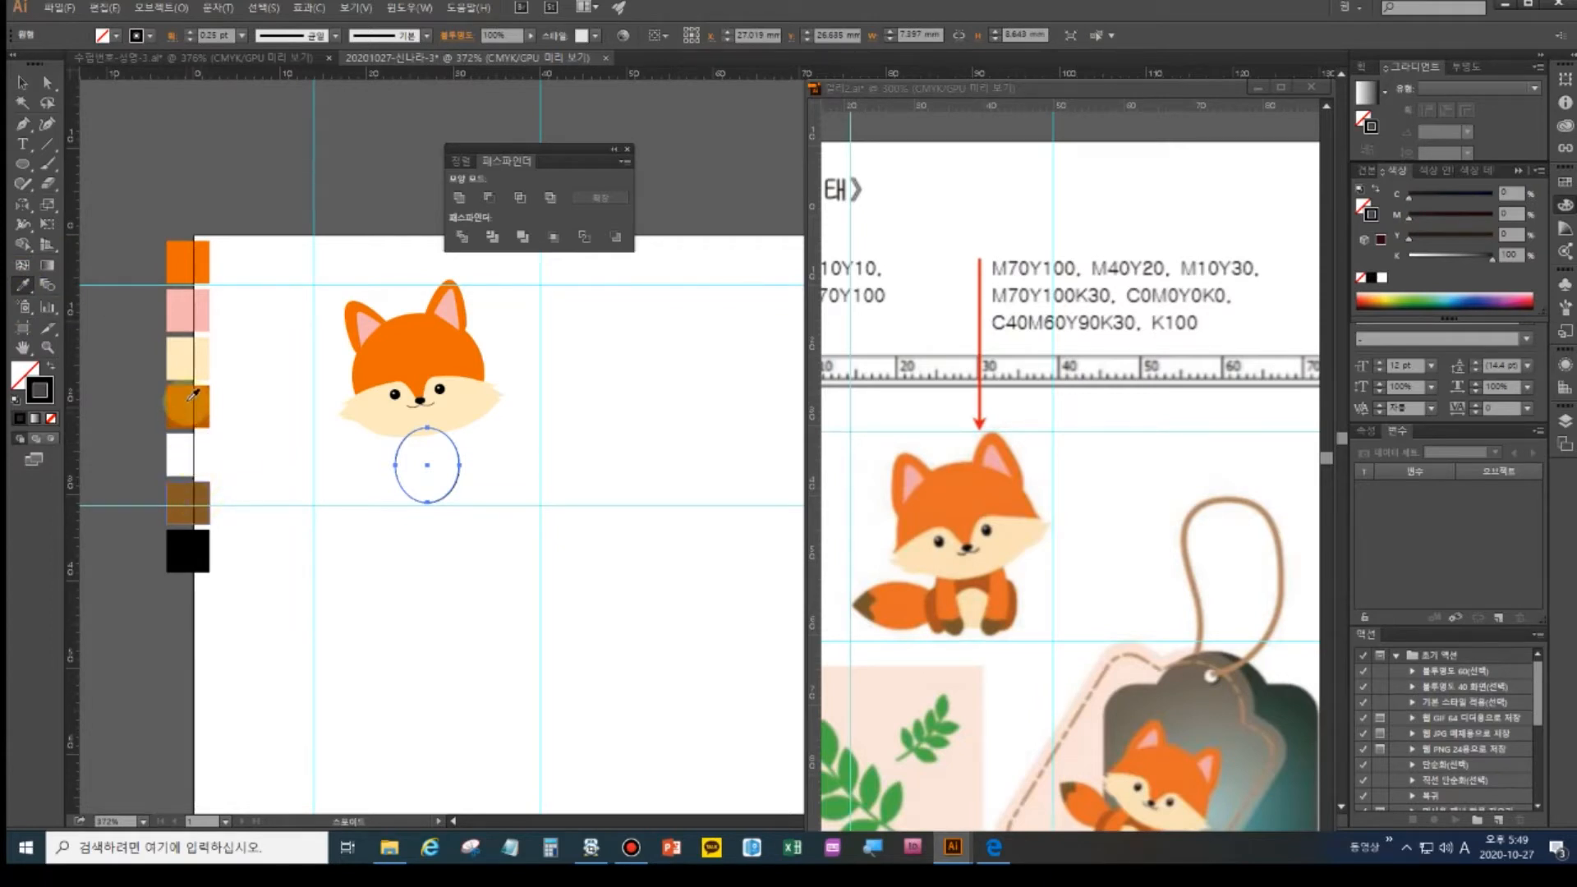
pyautogui.click(188, 407)
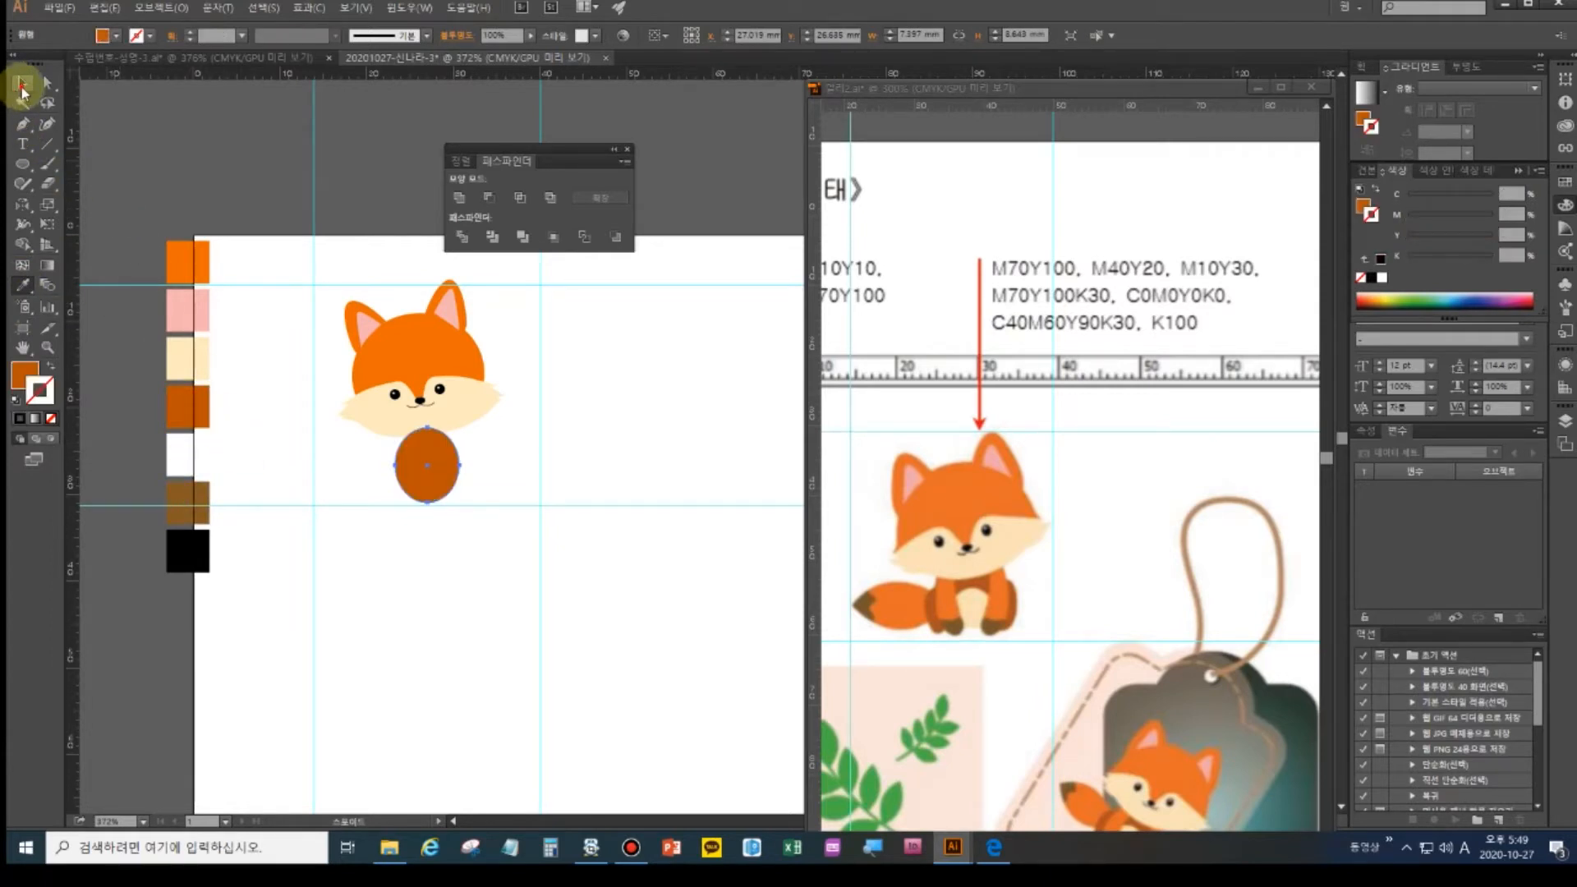
pyautogui.click(21, 82)
# - Alt-drag ellipse copies beside it and Unite all three into one rounded body
pyautogui.moveTo(421, 496); pyautogui.dragTo(380, 502)
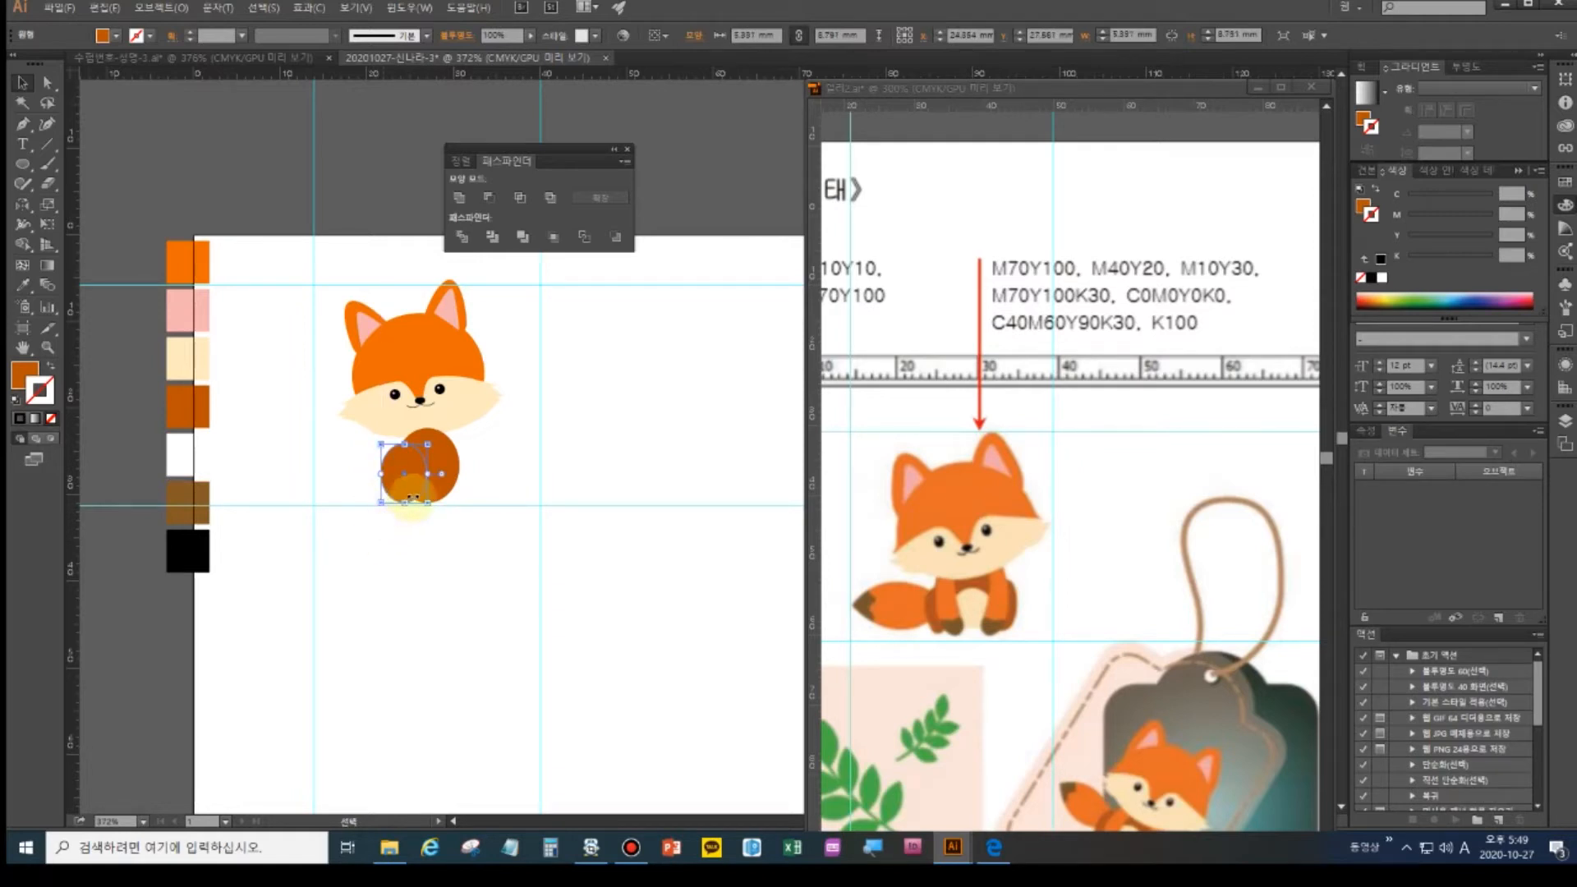
pyautogui.moveTo(414, 493); pyautogui.dragTo(465, 498)
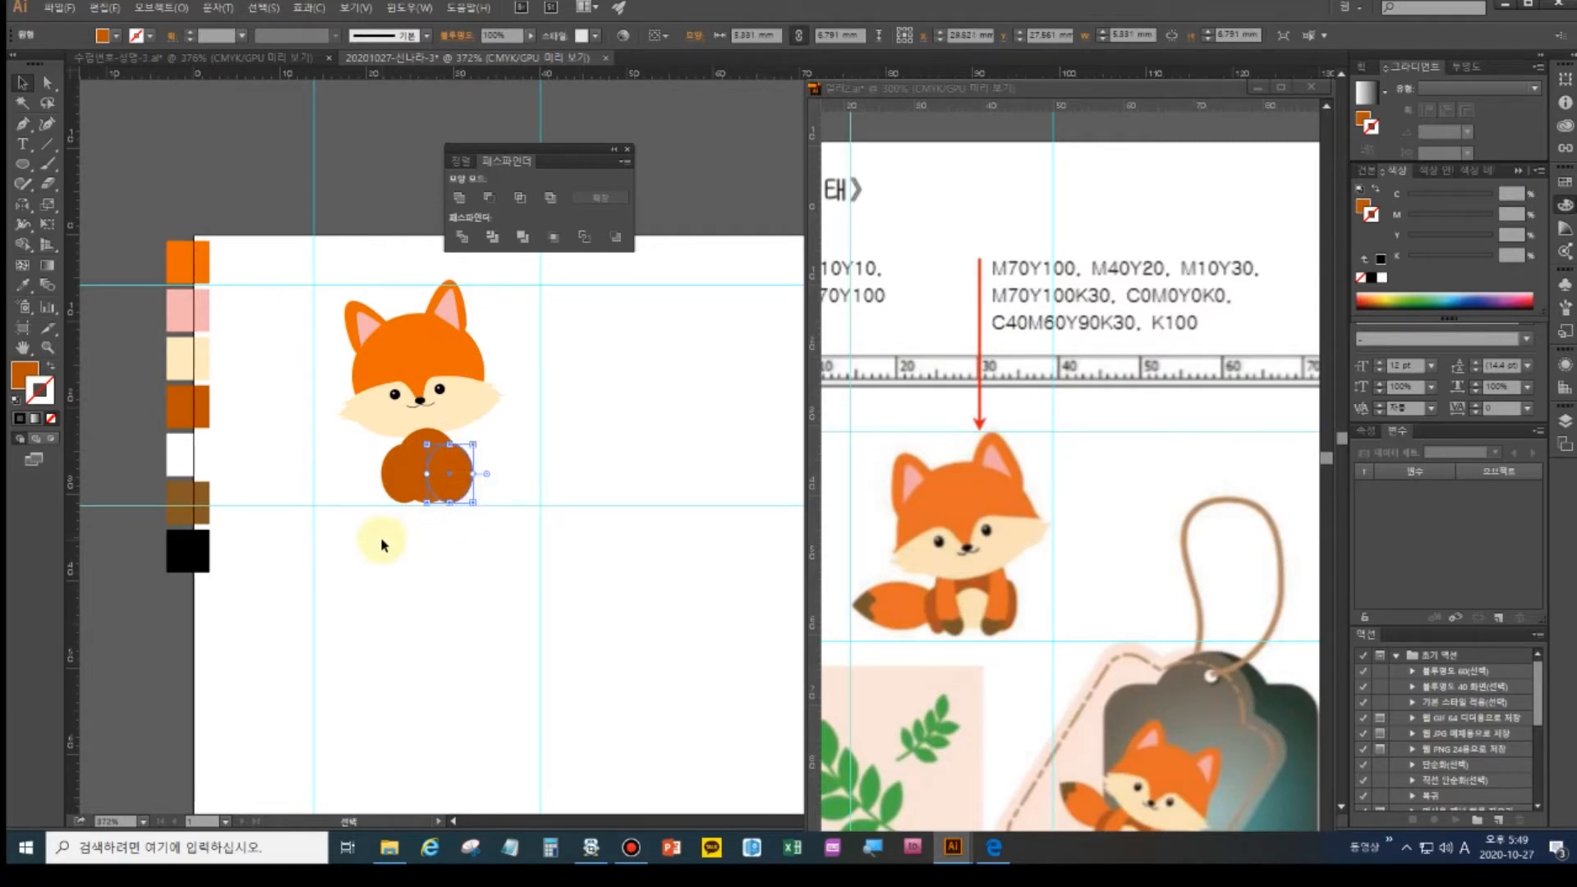
pyautogui.keyDown('shift'); pyautogui.click(404, 465); pyautogui.keyUp('shift')
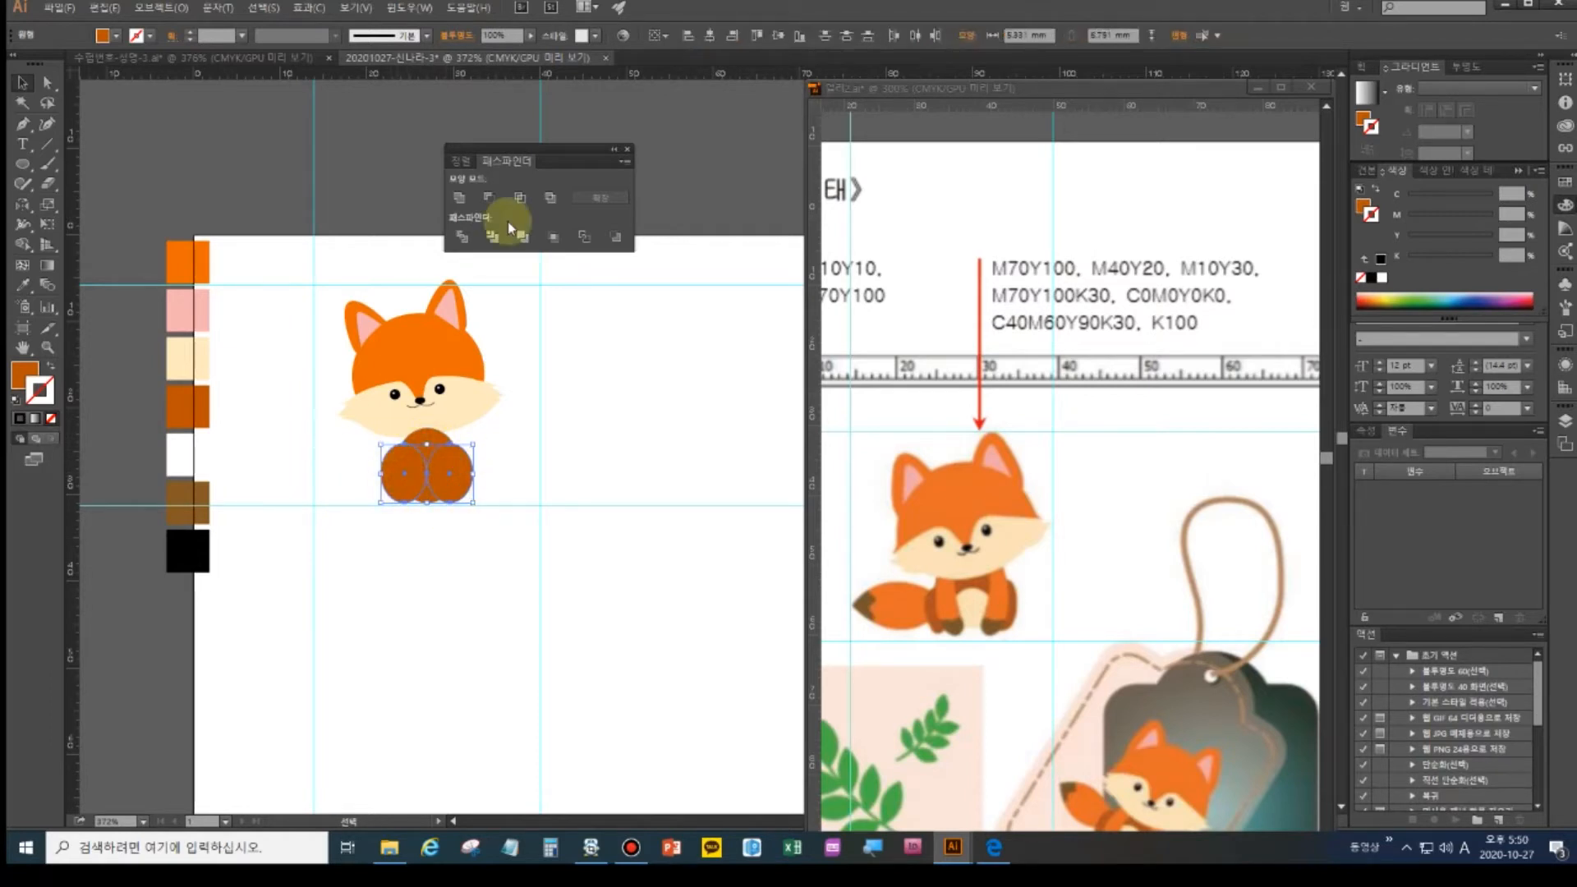
pyautogui.click(468, 201)
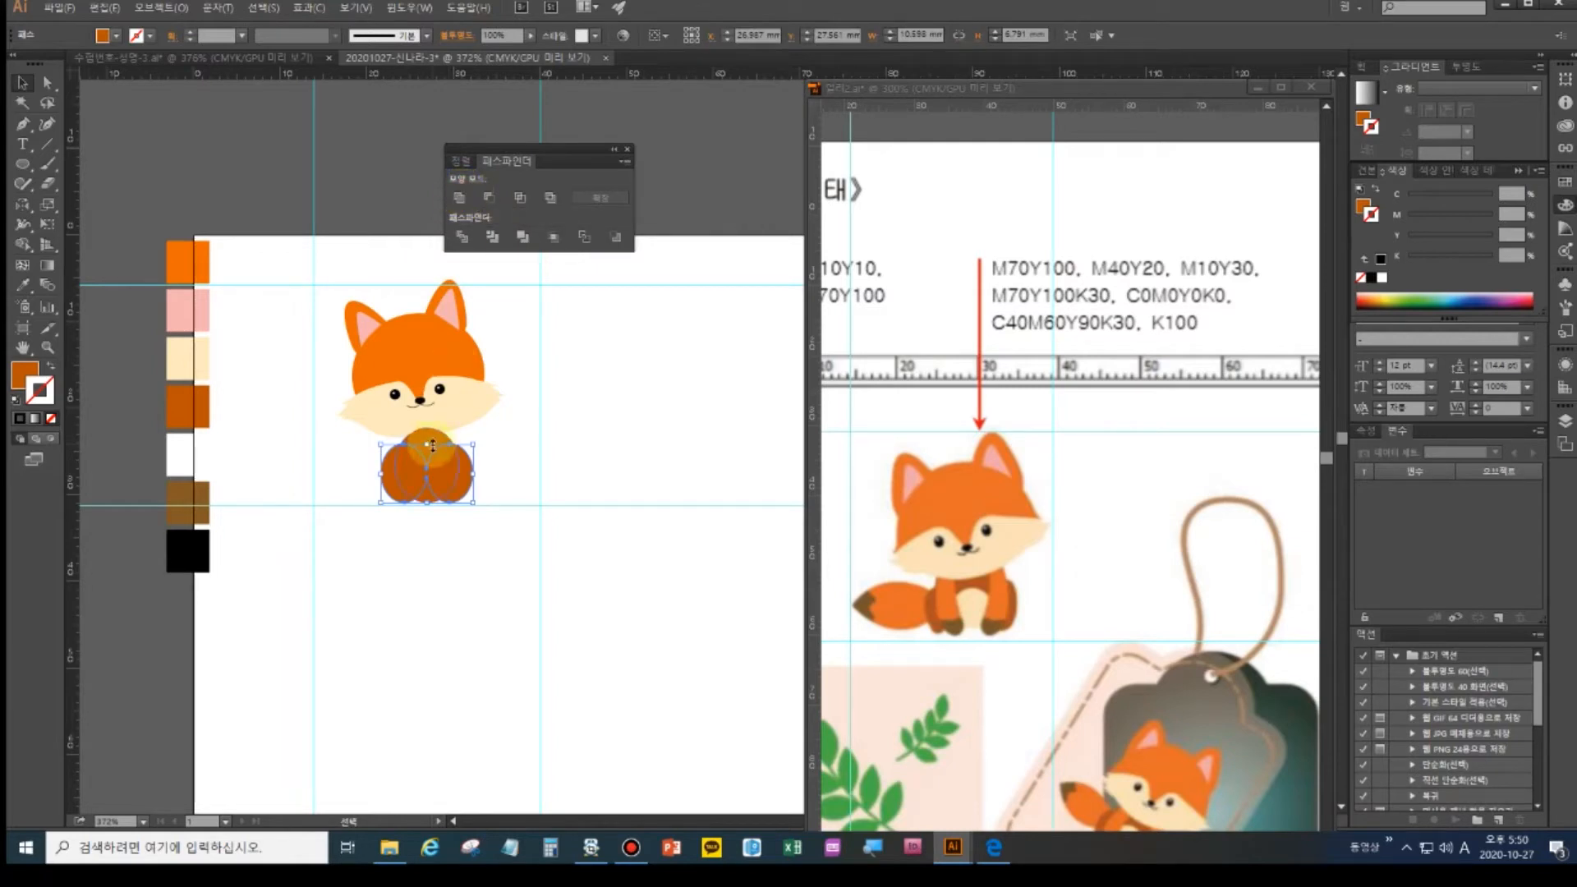
pyautogui.keyDown('shift'); pyautogui.click(427, 439); pyautogui.keyUp('shift')
pyautogui.click(459, 198)
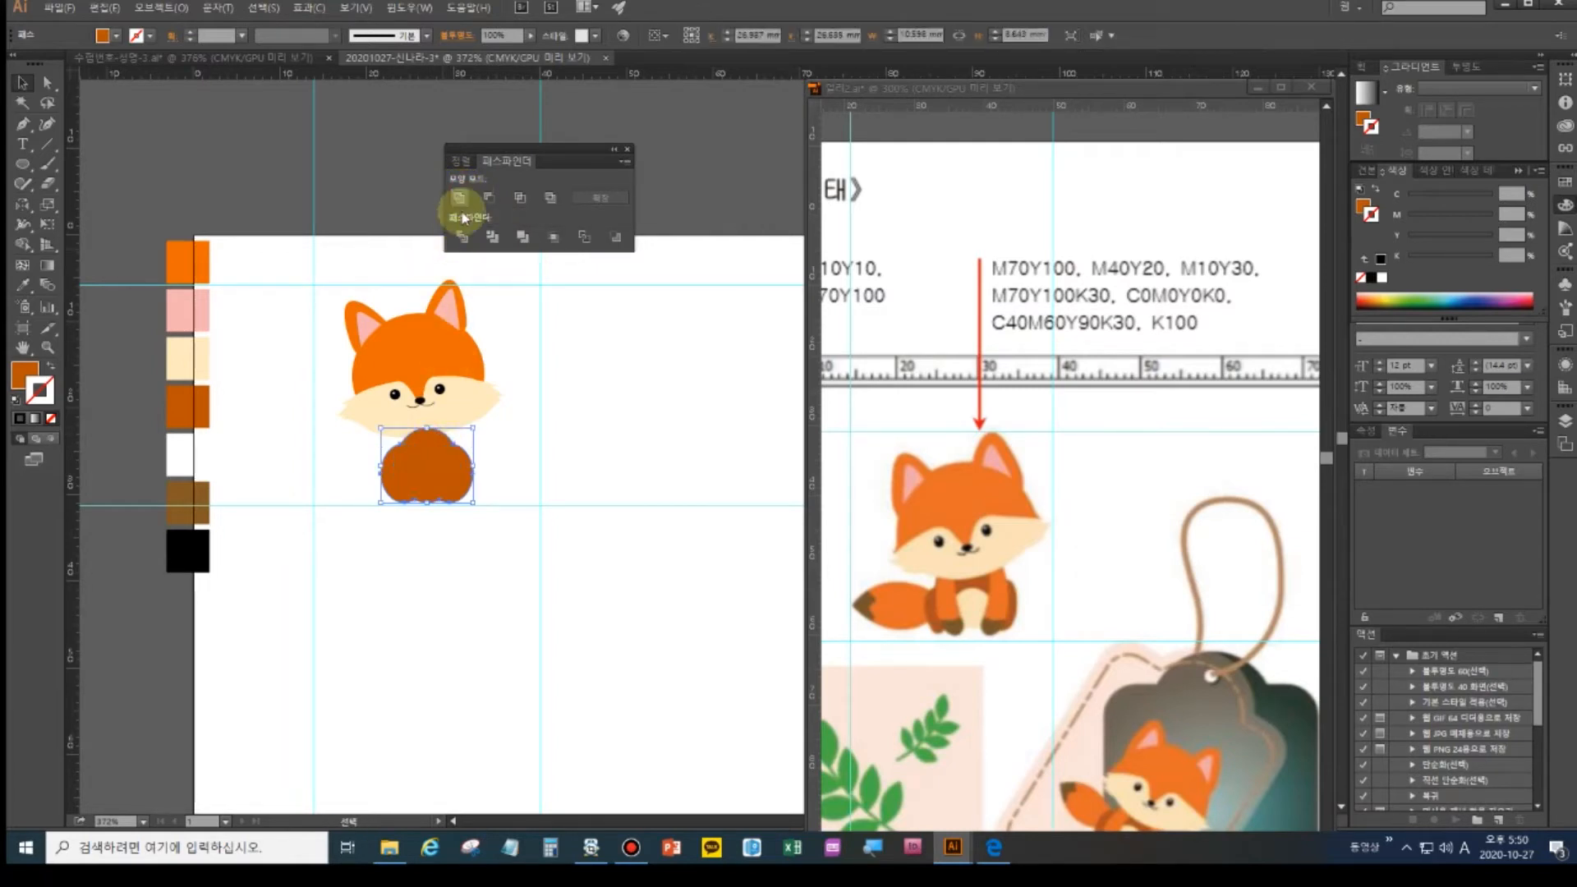
pyautogui.click(544, 463)
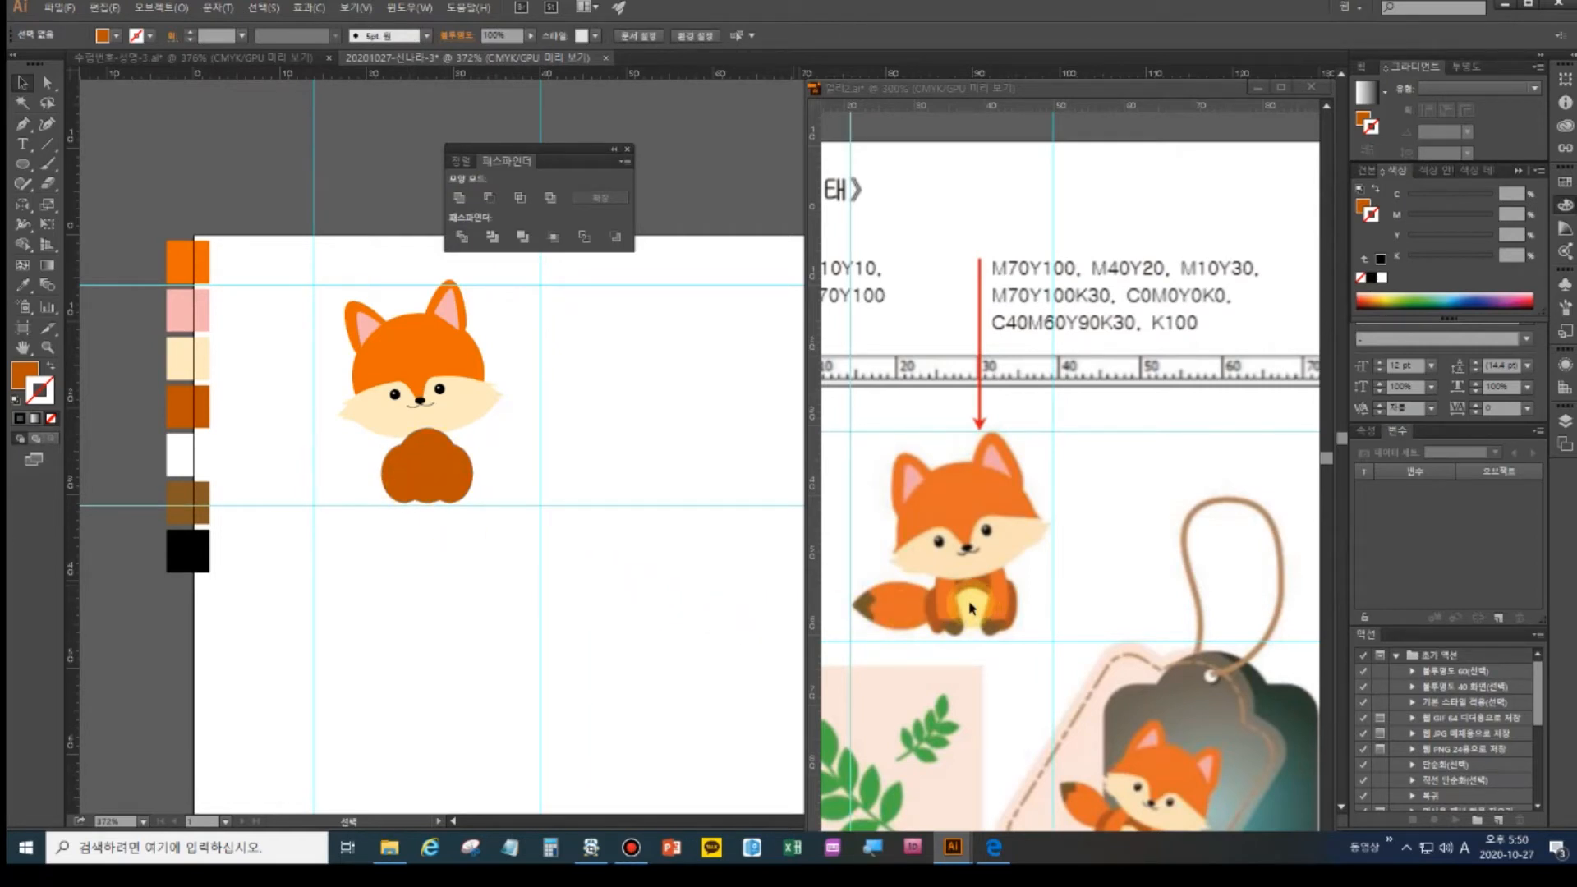
# - Draw a small ellipse over the fox's body and fill it with the cream swatch
pyautogui.click(22, 163)
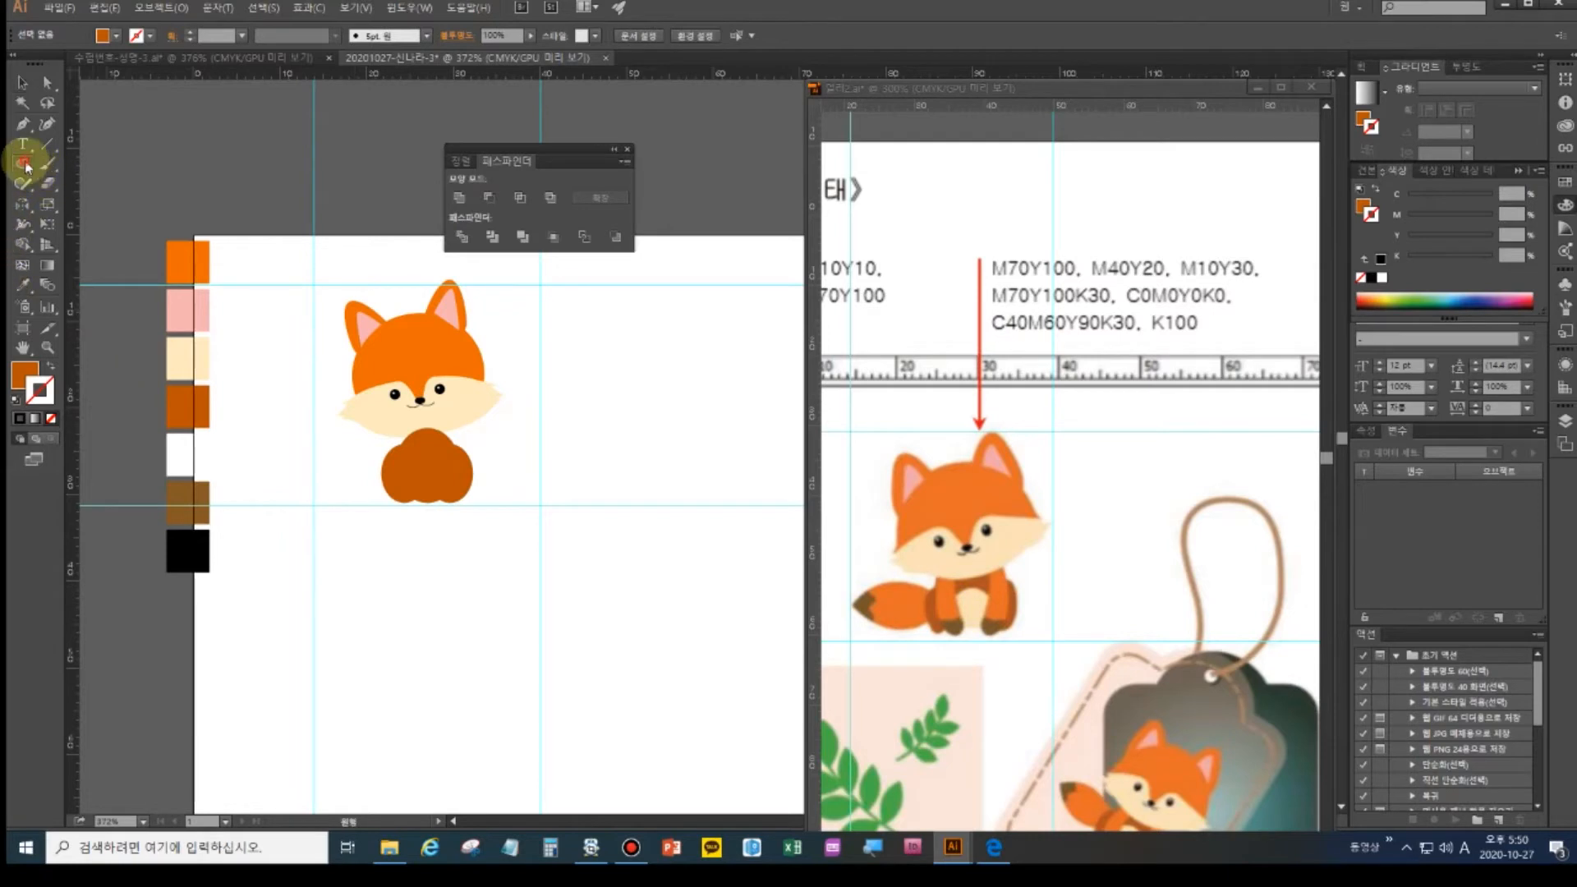
pyautogui.moveTo(408, 450); pyautogui.dragTo(445, 505)
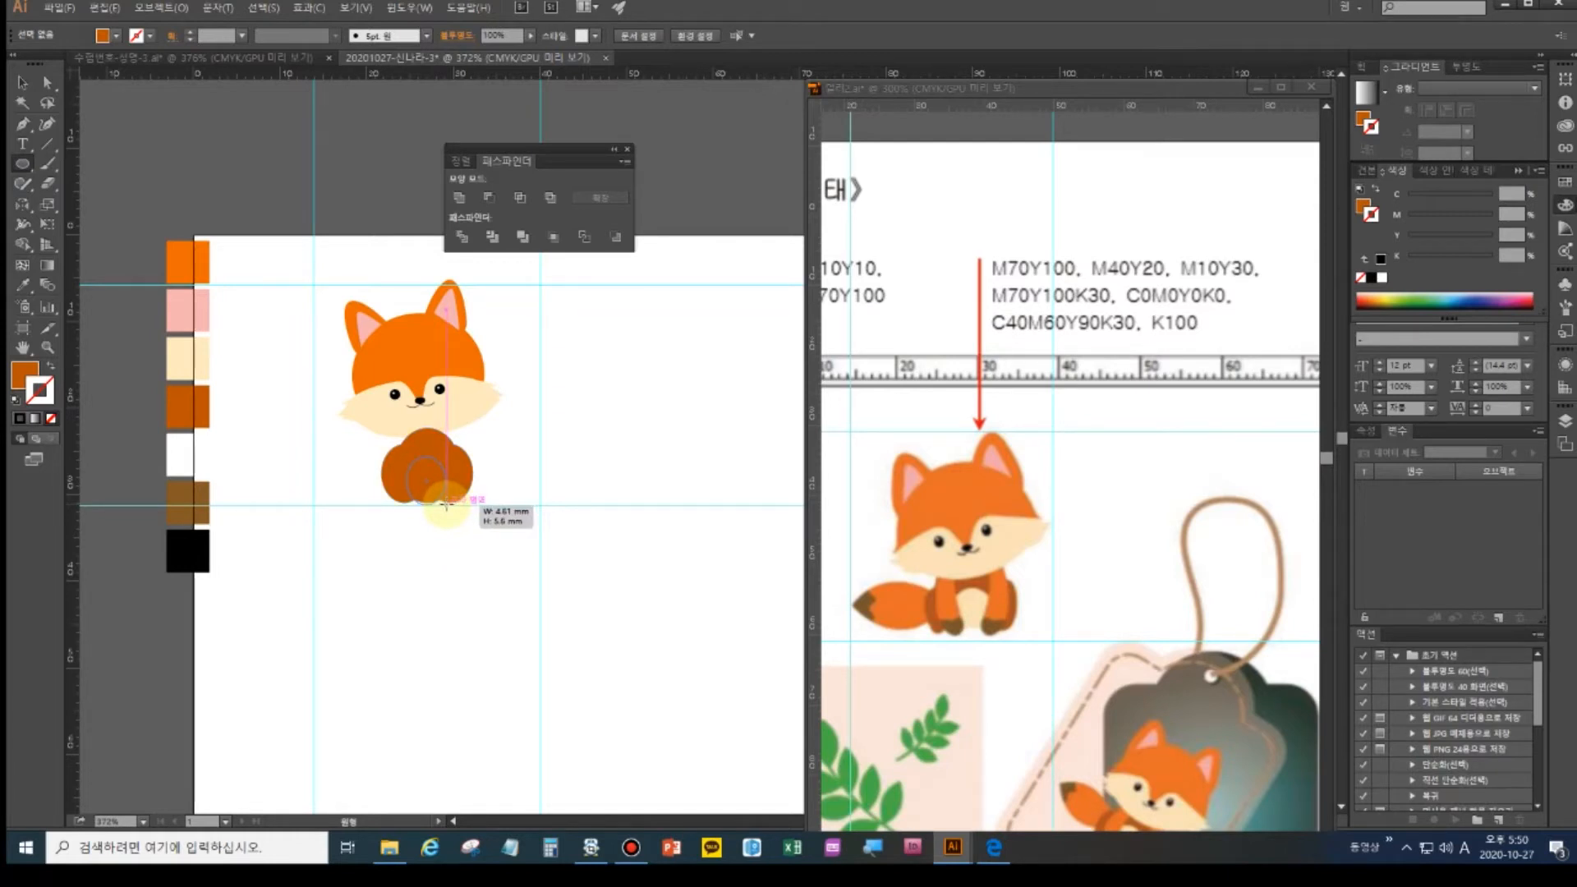
pyautogui.moveTo(446, 504); pyautogui.dragTo(446, 505)
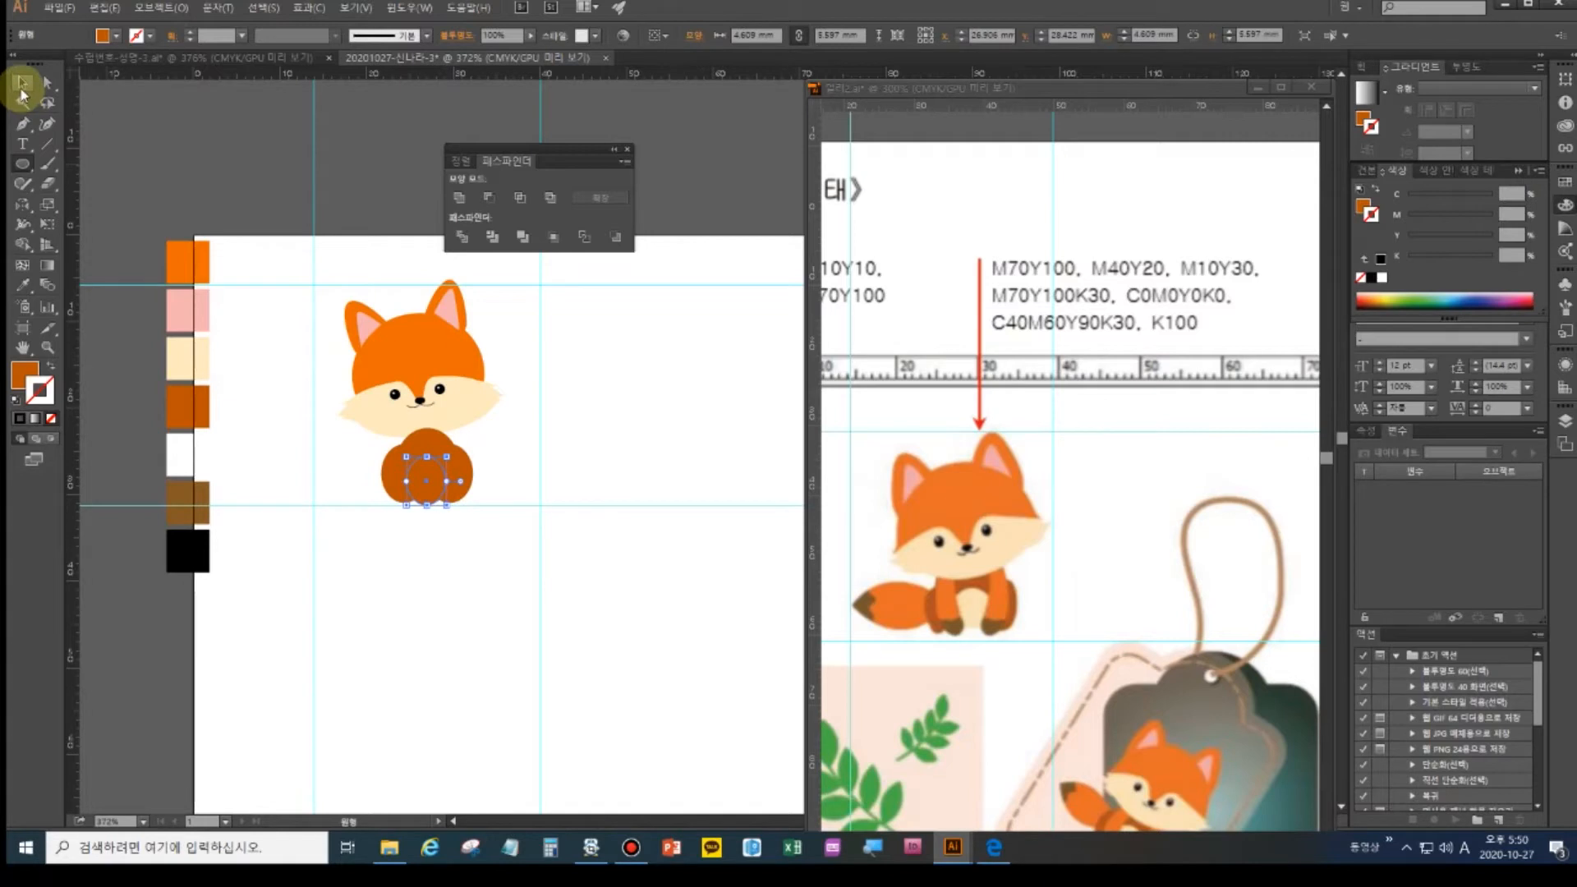
pyautogui.click(29, 284)
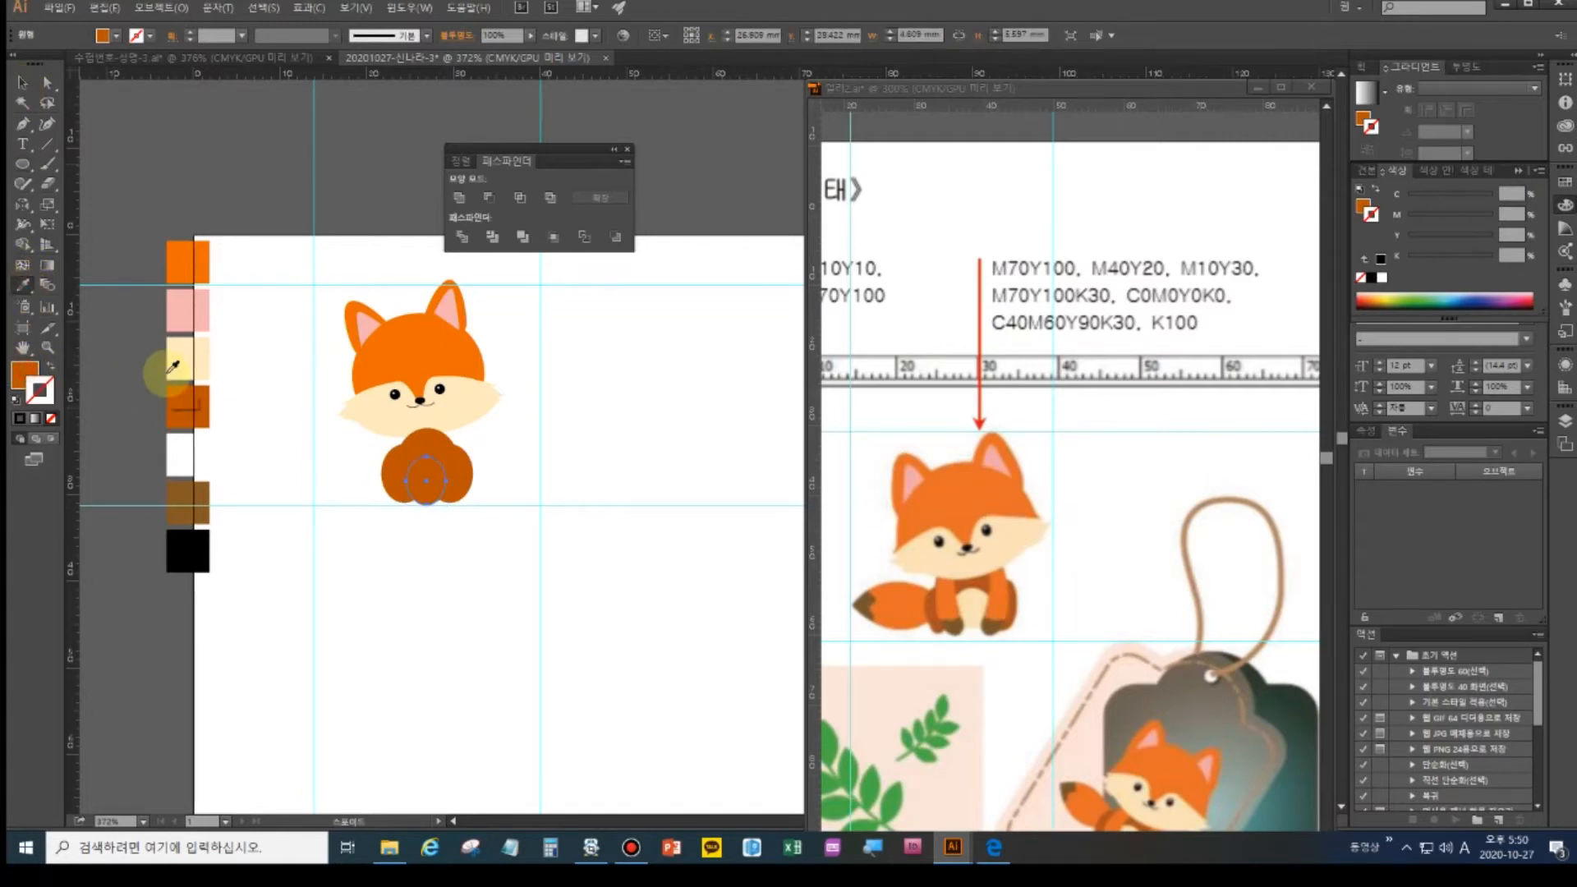
pyautogui.click(182, 364)
# - Draw a wide ellipse just left of the fox's body for the tail
pyautogui.click(22, 82)
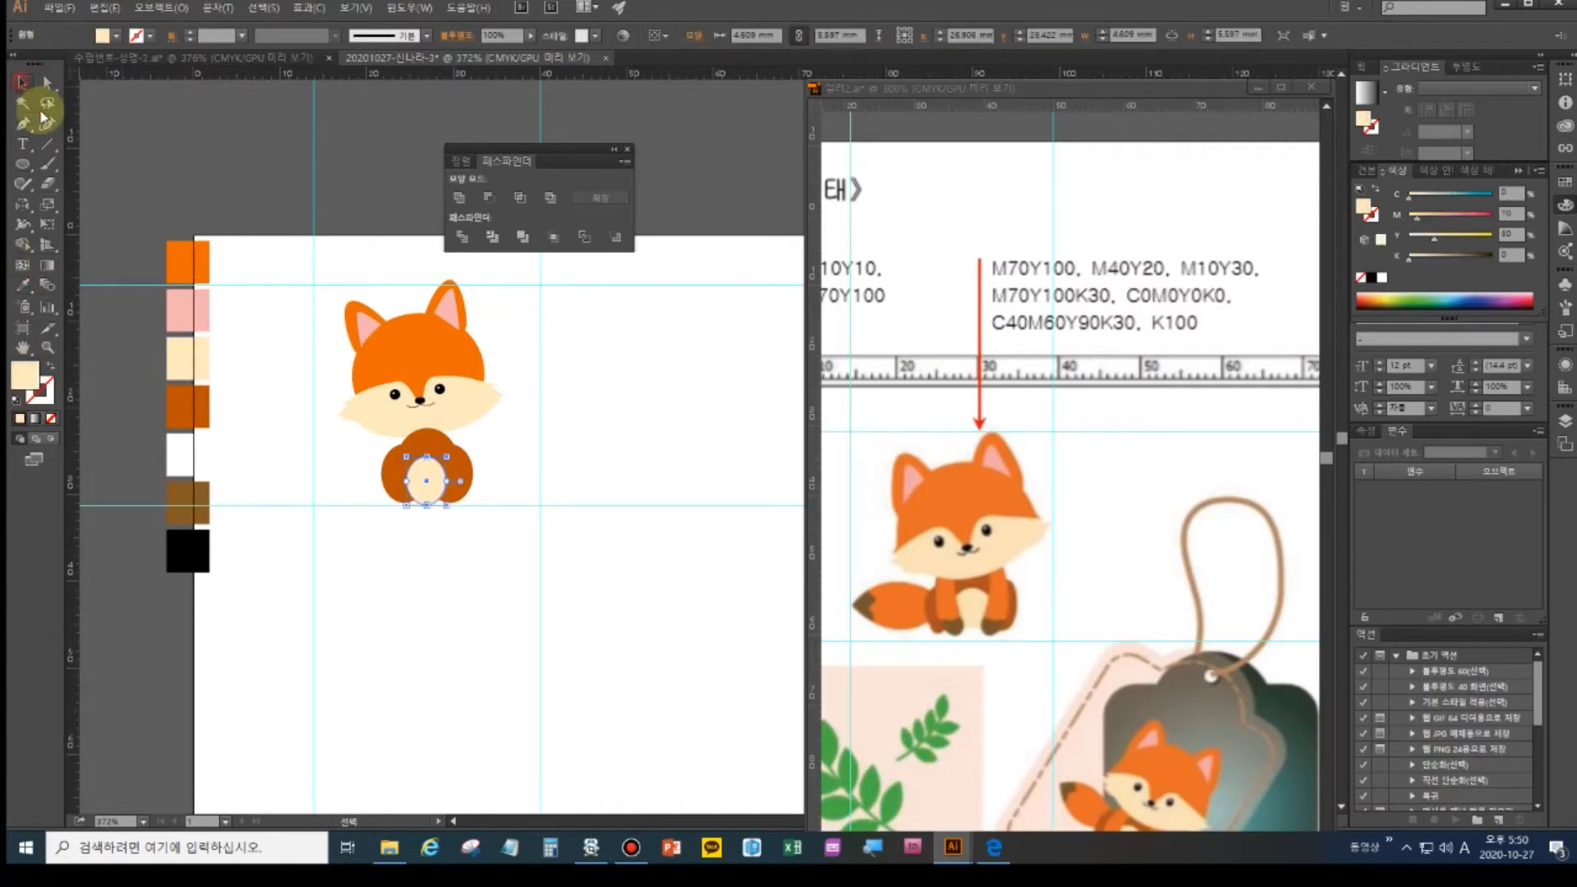
pyautogui.click(378, 544)
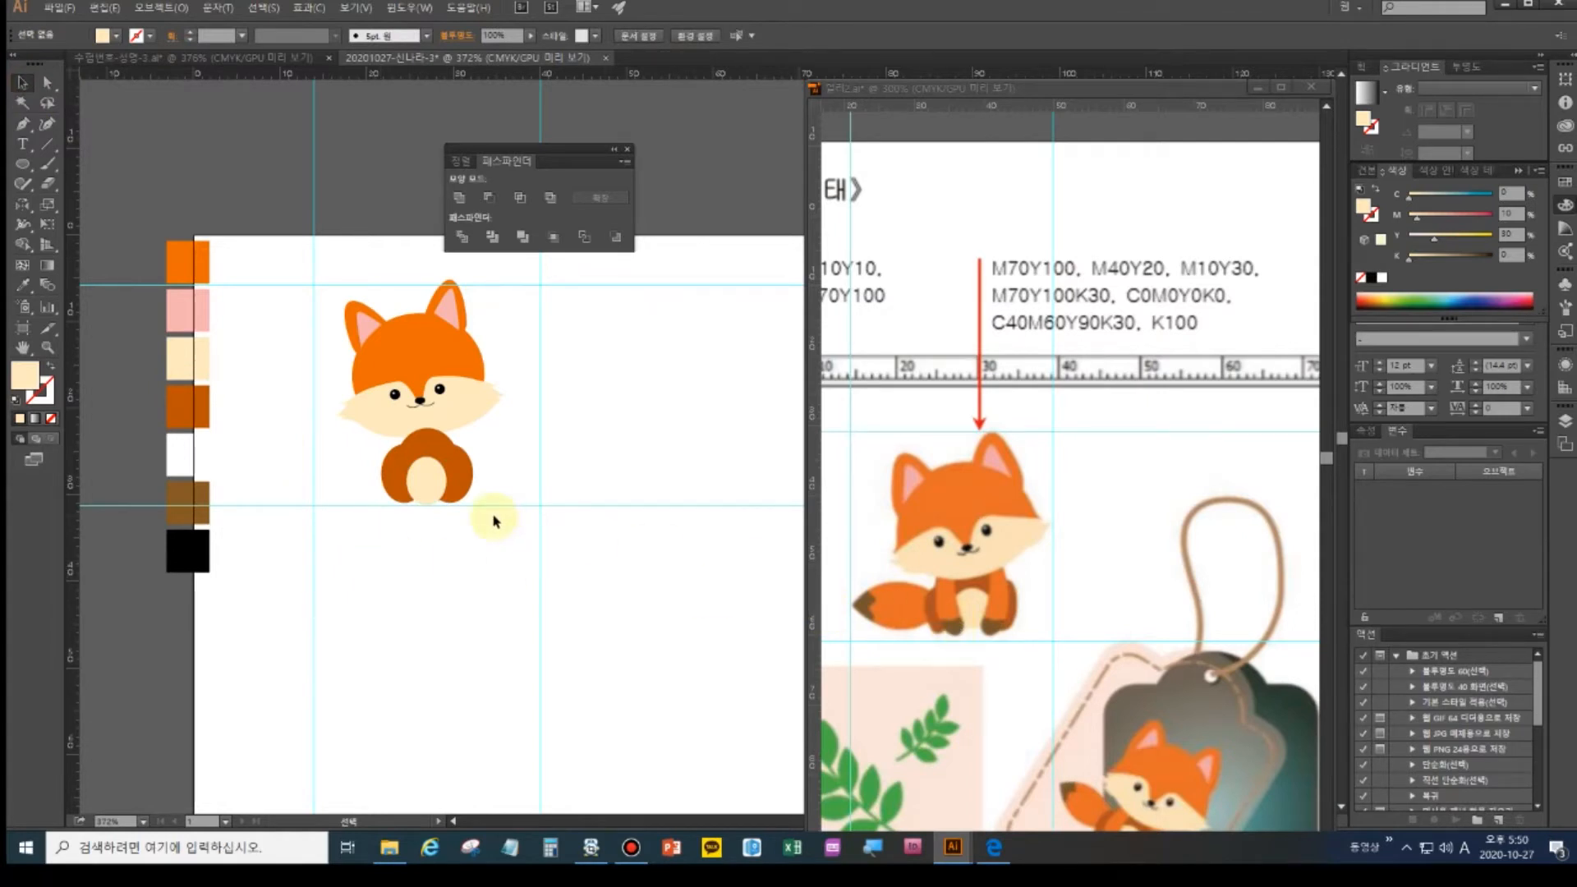
pyautogui.click(389, 458)
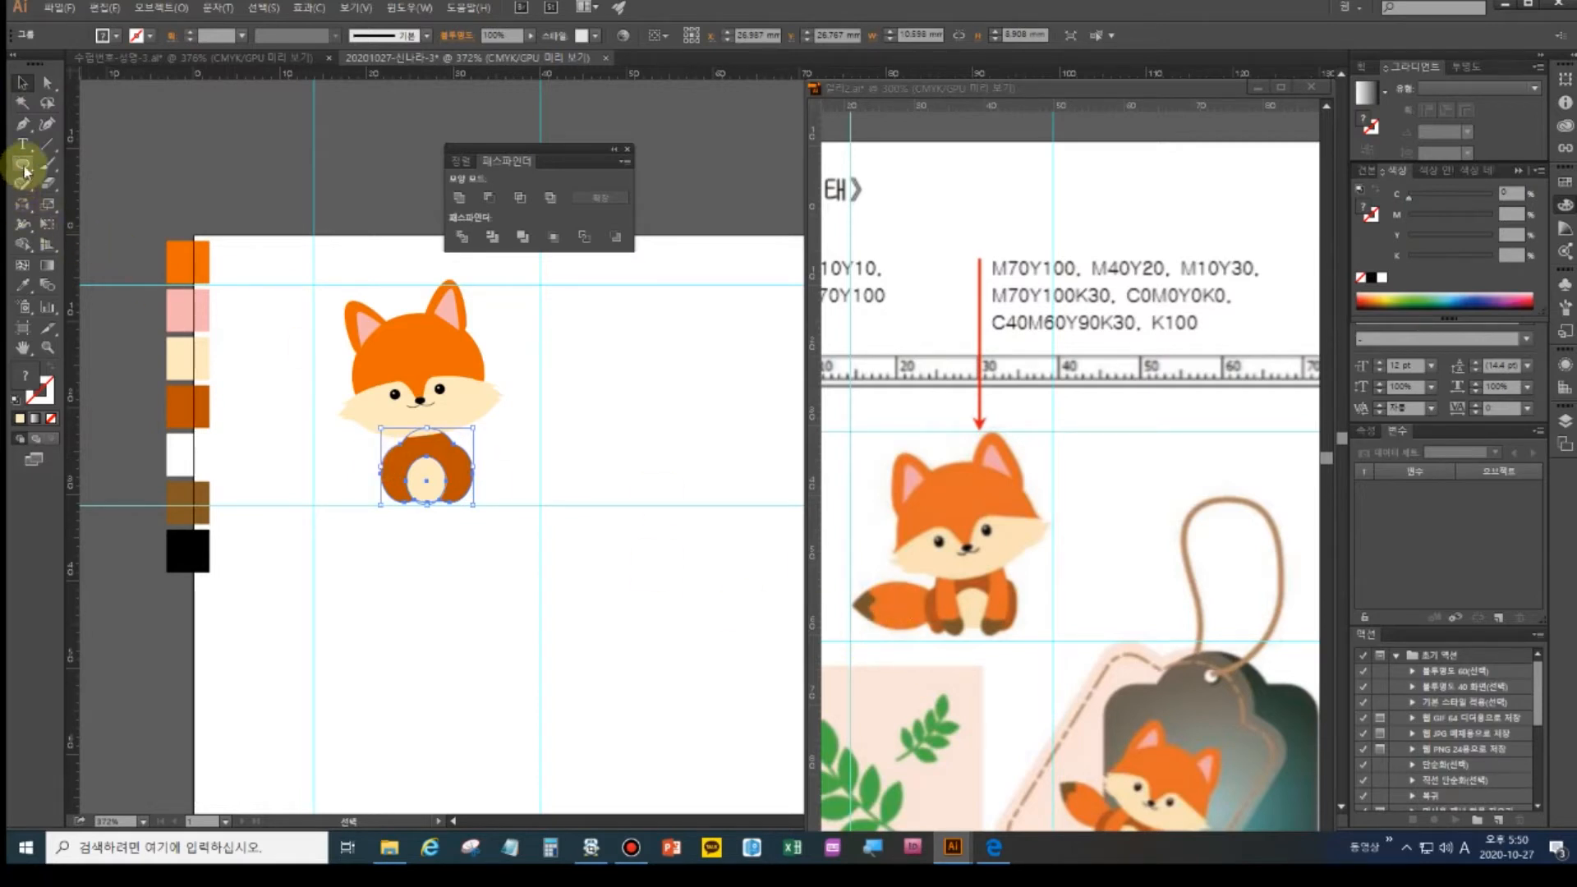
pyautogui.moveTo(25, 171); pyautogui.dragTo(84, 202)
pyautogui.moveTo(298, 456); pyautogui.dragTo(390, 500)
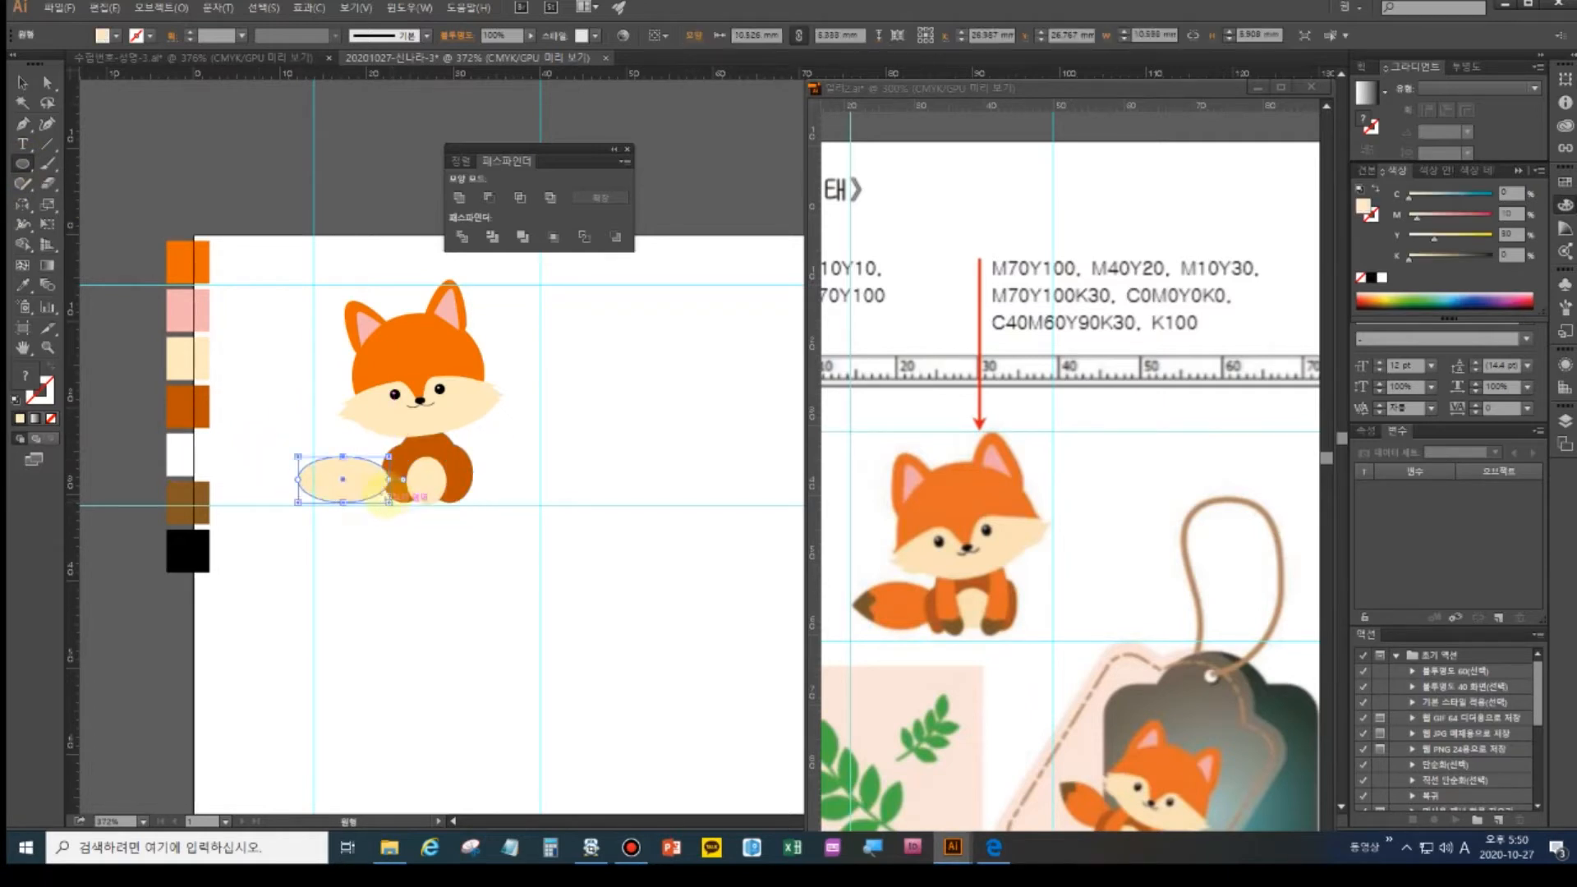
# - Convert the tail ellipse's left anchor to a sharp corner and fill it with the orange swatch
pyautogui.click(47, 82)
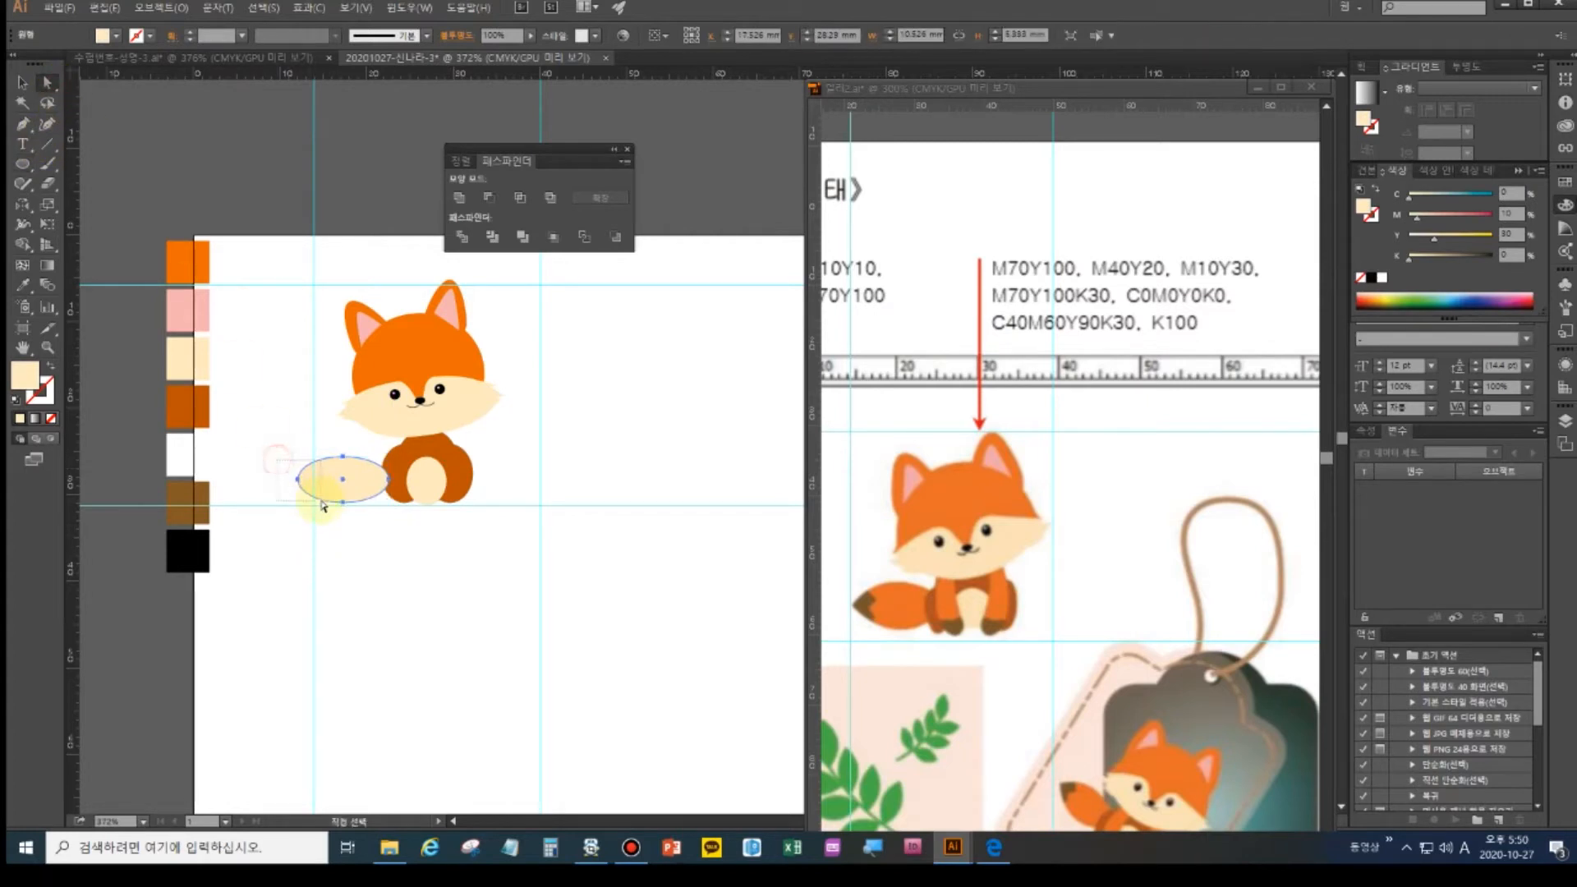
pyautogui.moveTo(323, 507); pyautogui.dragTo(323, 507)
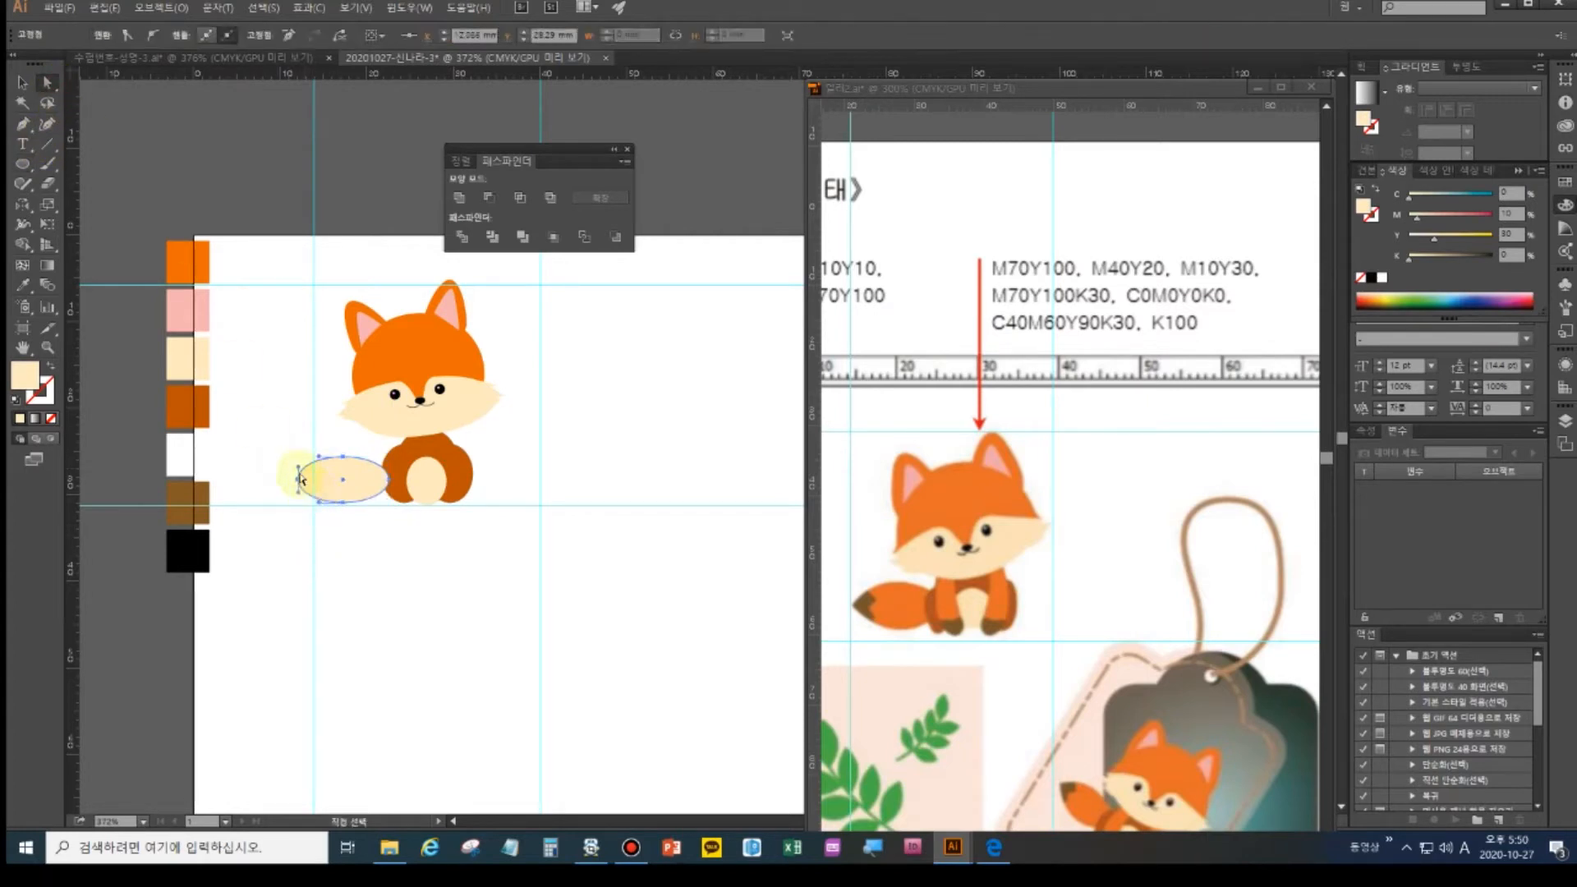
pyautogui.click(127, 35)
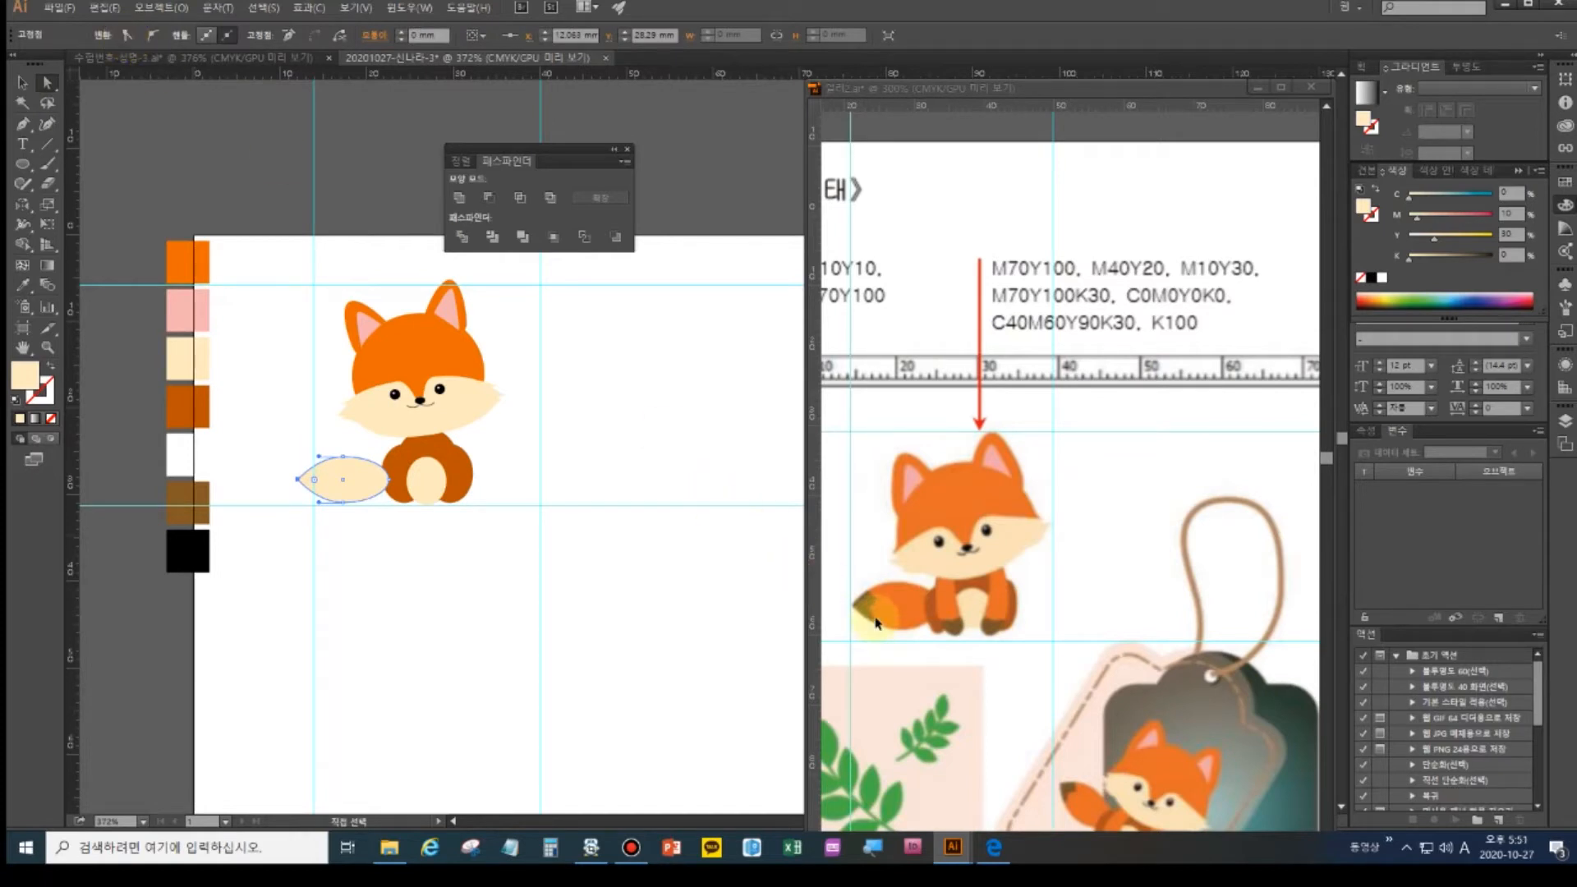
pyautogui.click(23, 285)
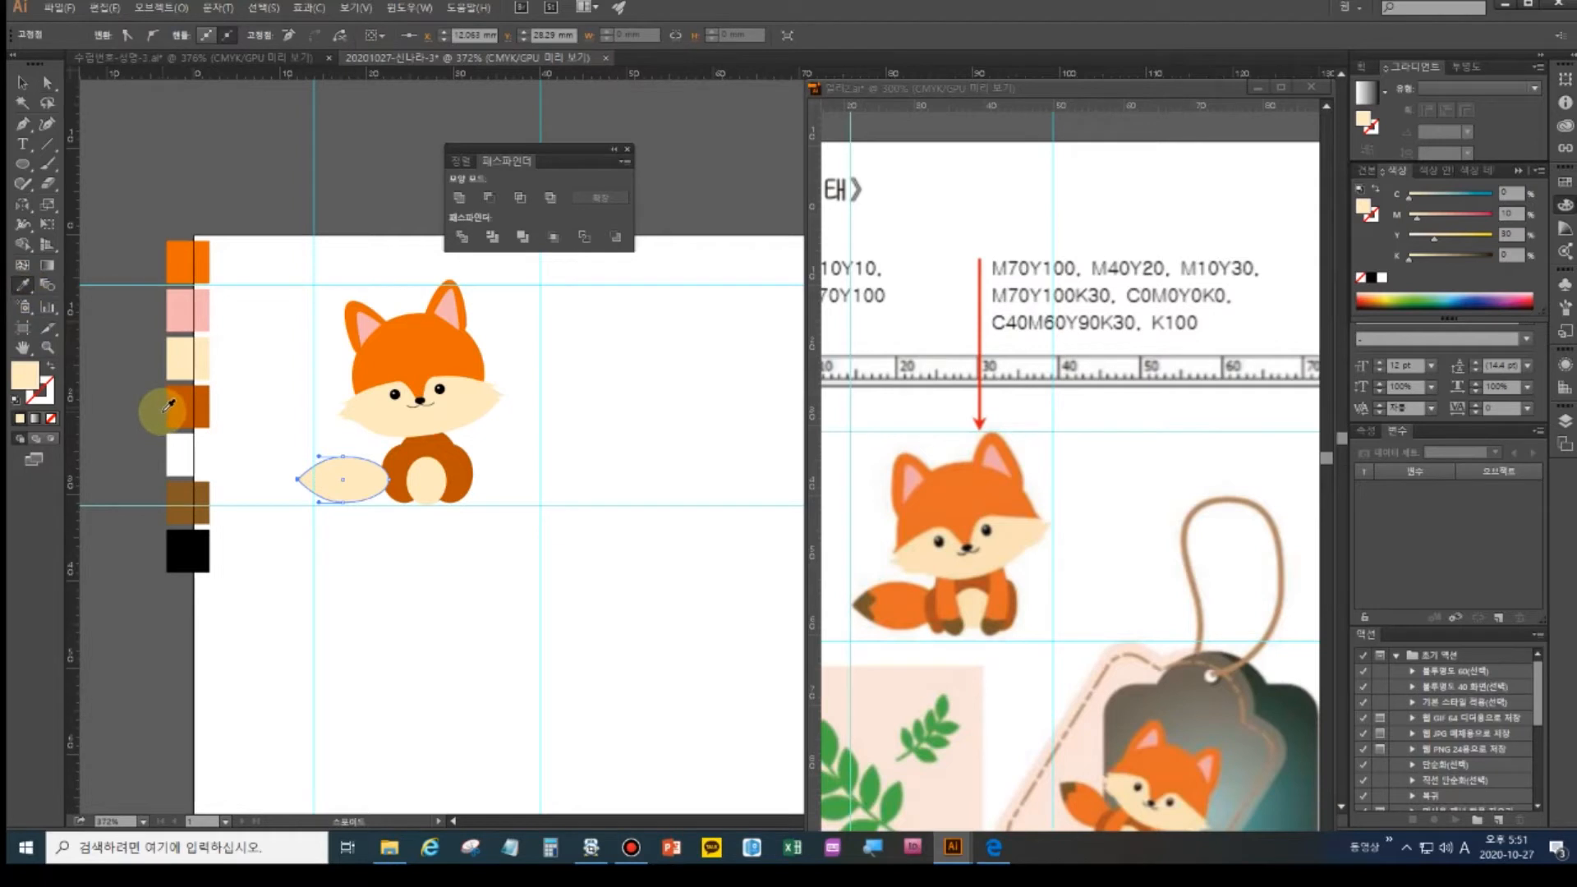
pyautogui.click(190, 262)
# - Slice the tail tip off as a separate piece with the Knife tool
pyautogui.press('a')
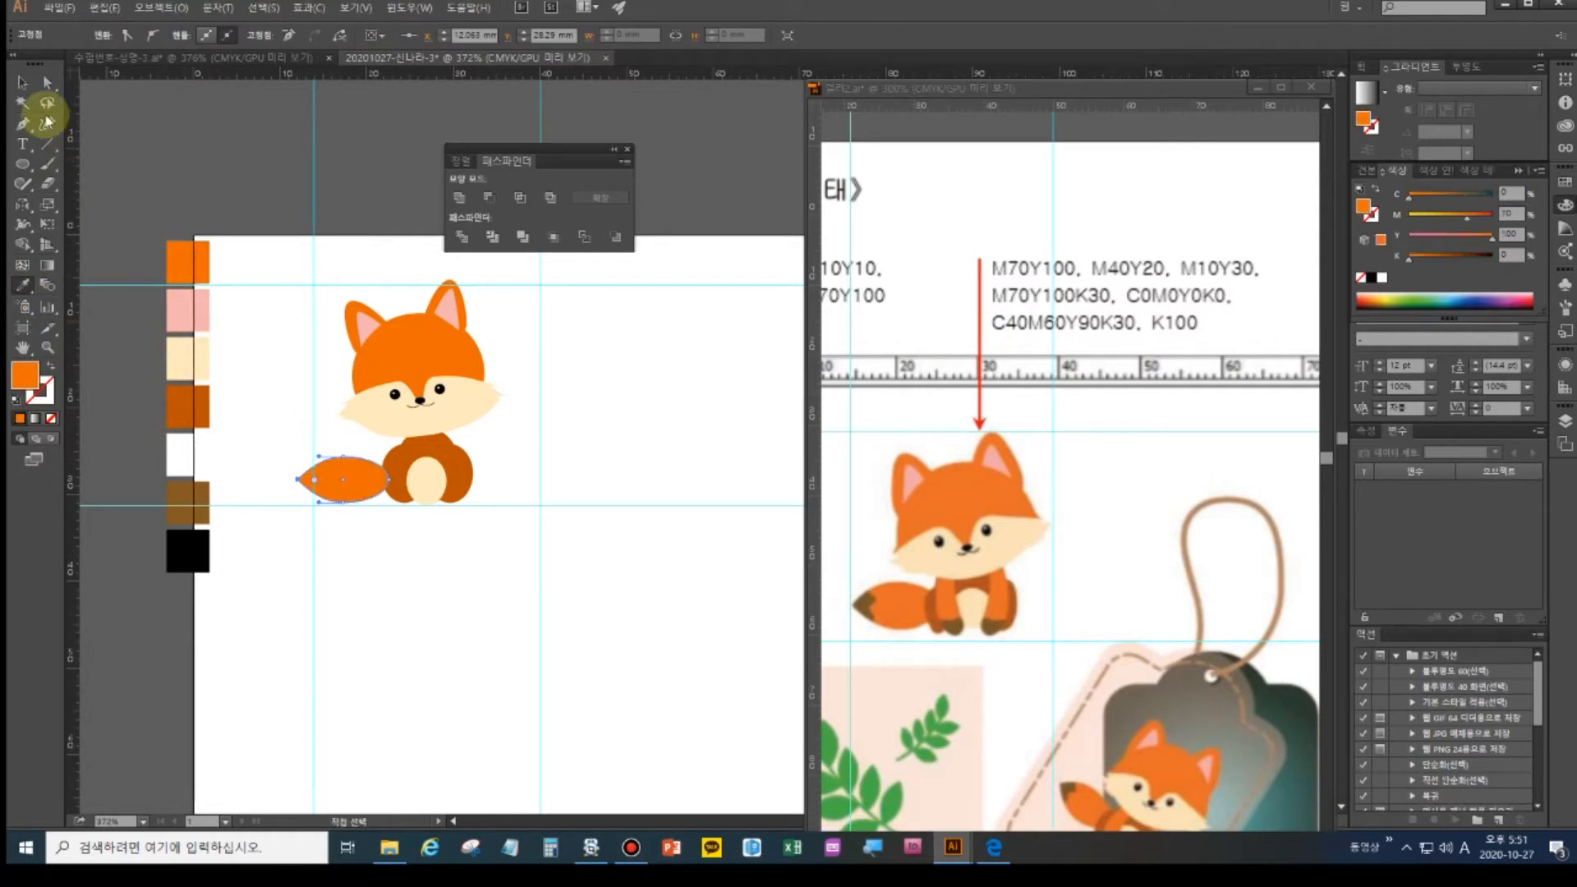
pyautogui.click(50, 185)
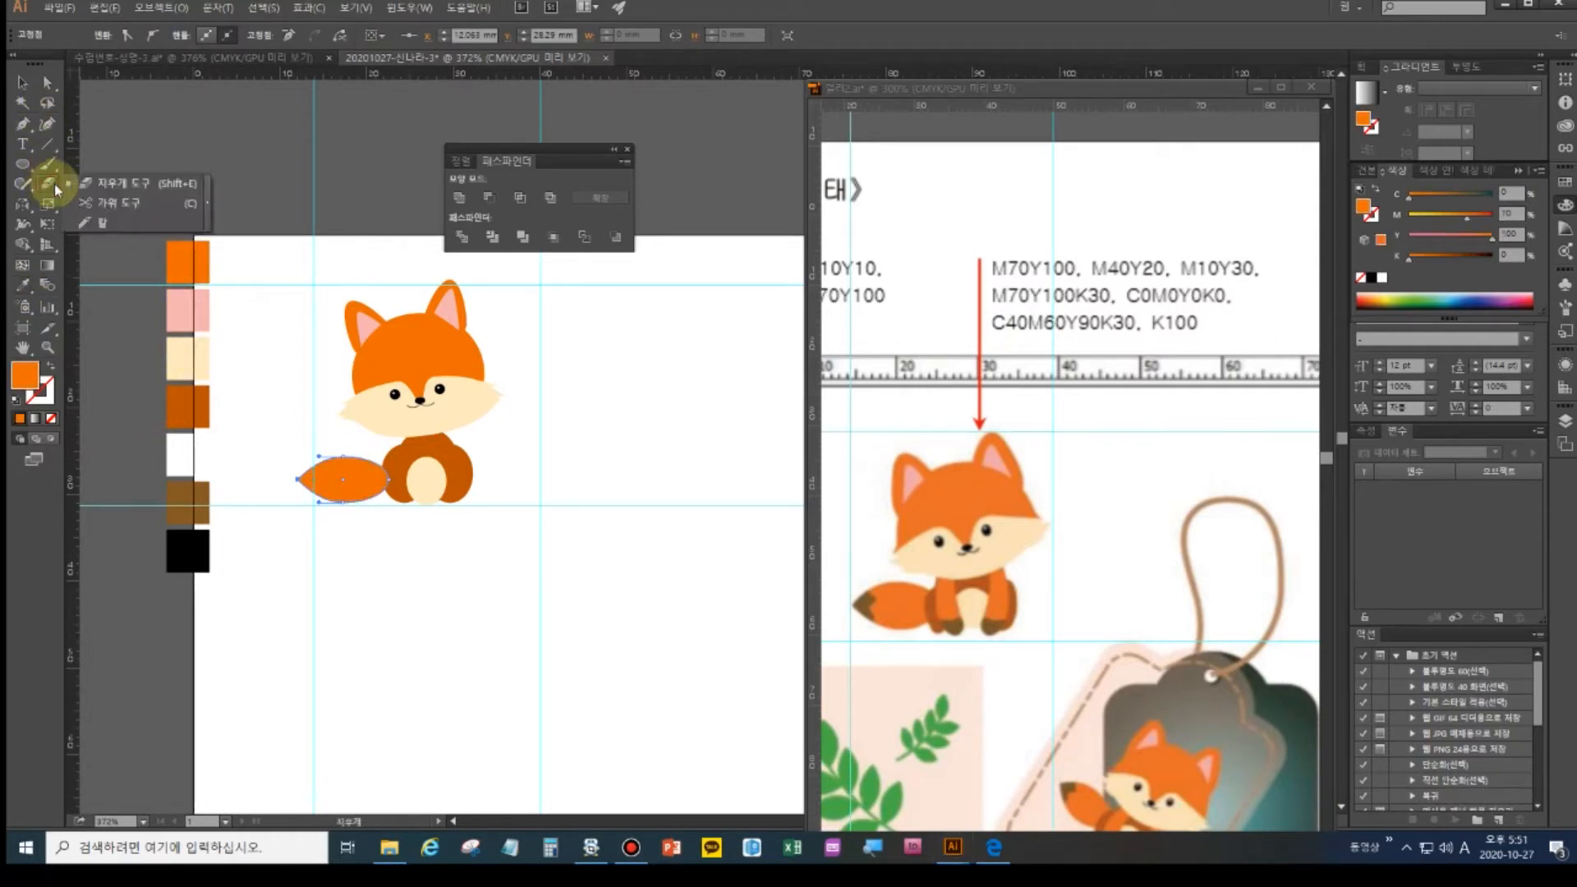
pyautogui.click(90, 223)
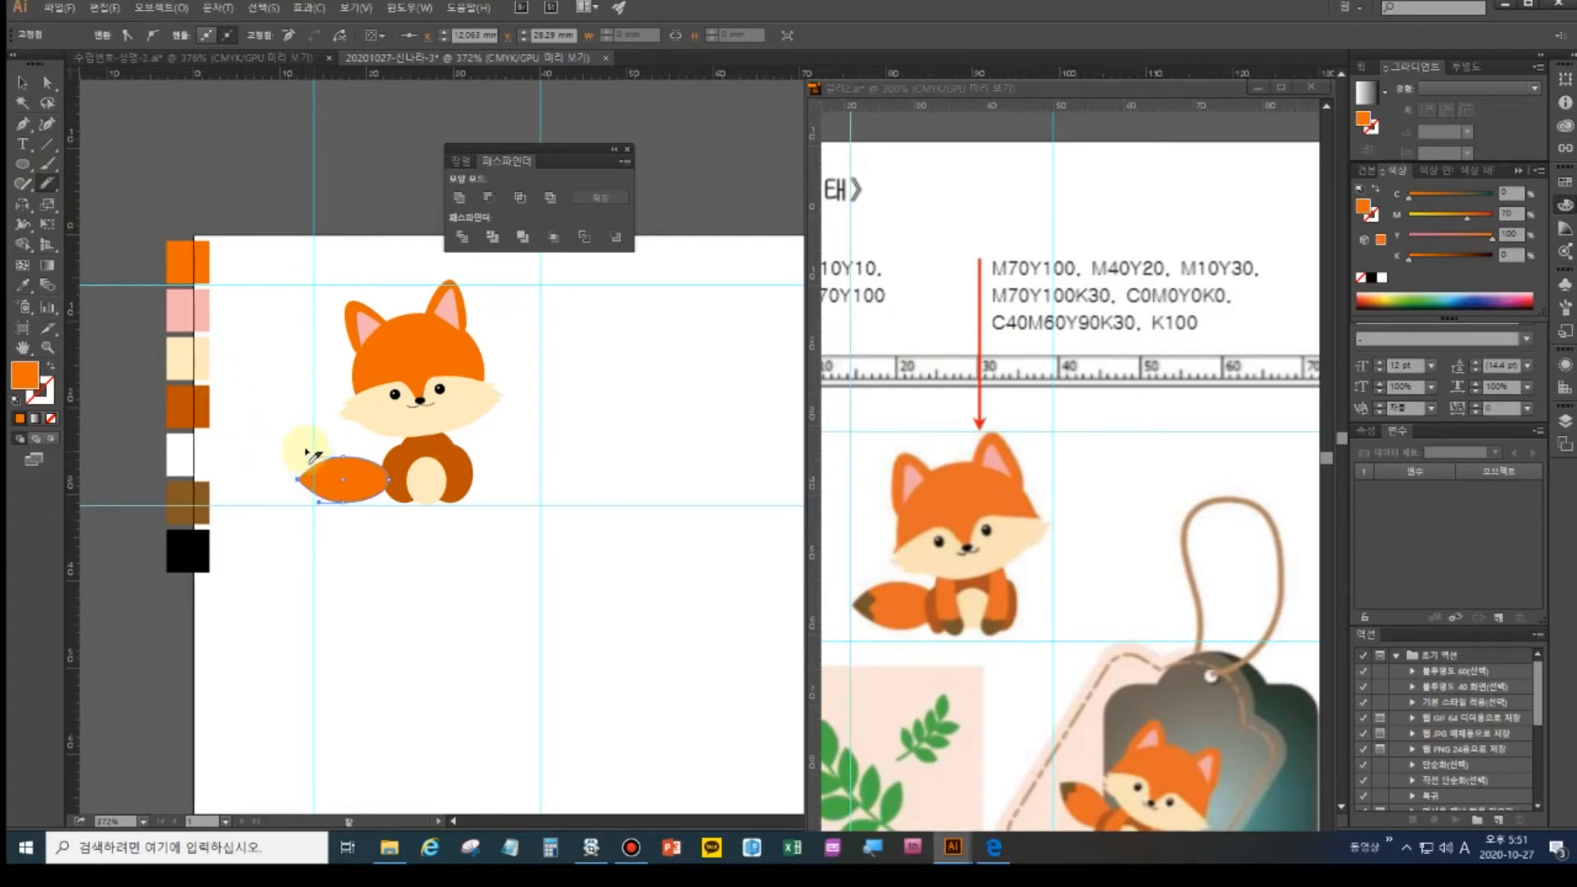
pyautogui.moveTo(308, 452); pyautogui.dragTo(329, 476)
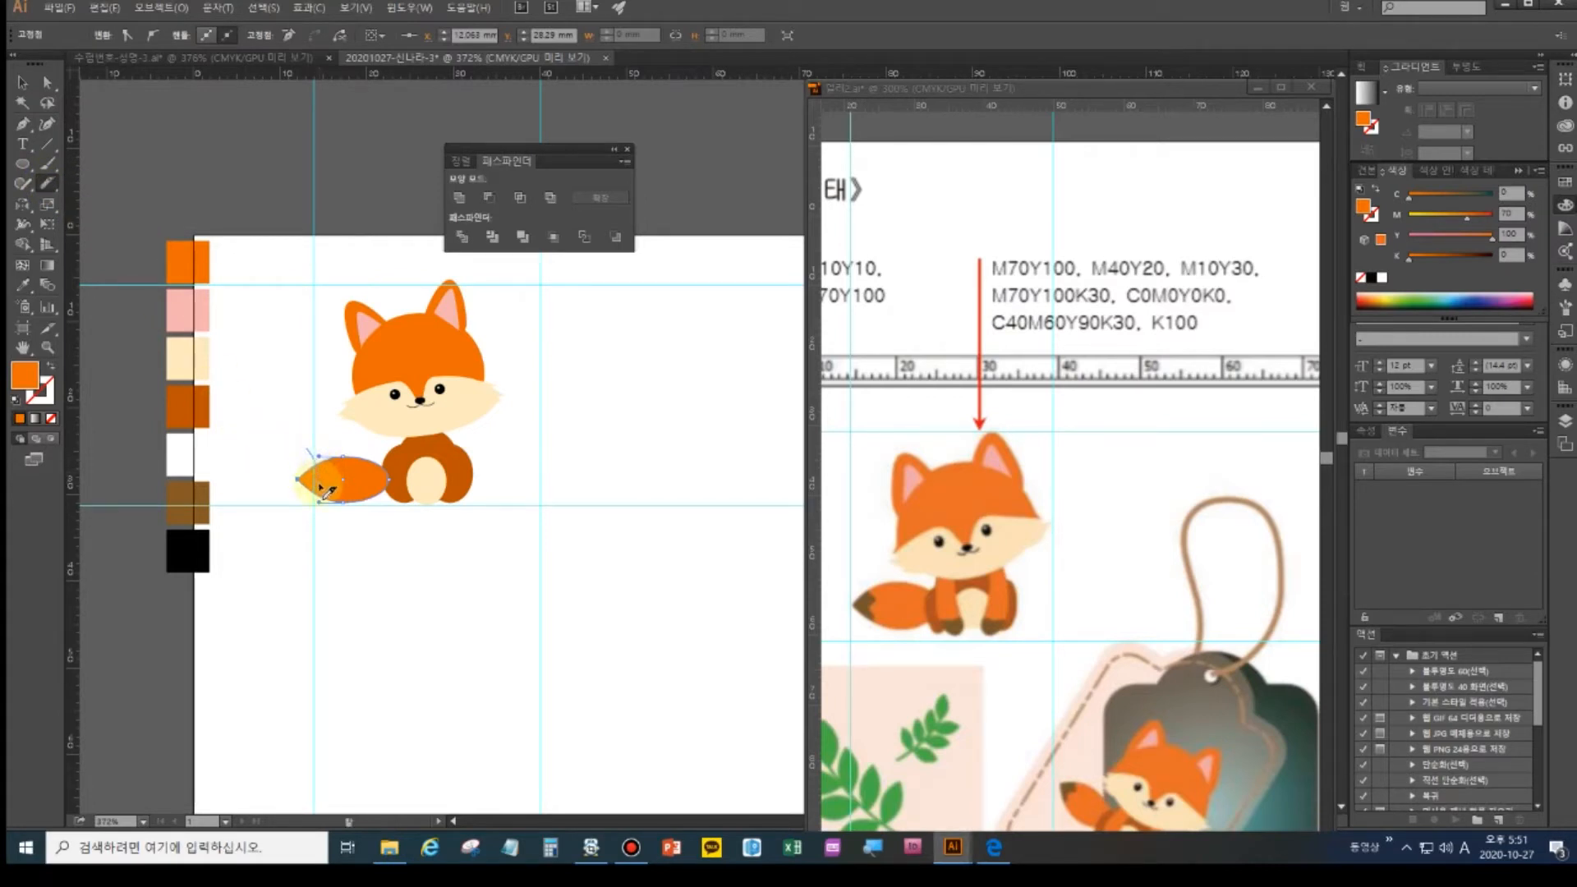
pyautogui.moveTo(308, 486); pyautogui.dragTo(298, 526)
pyautogui.hotkey('ctrl', 'z')
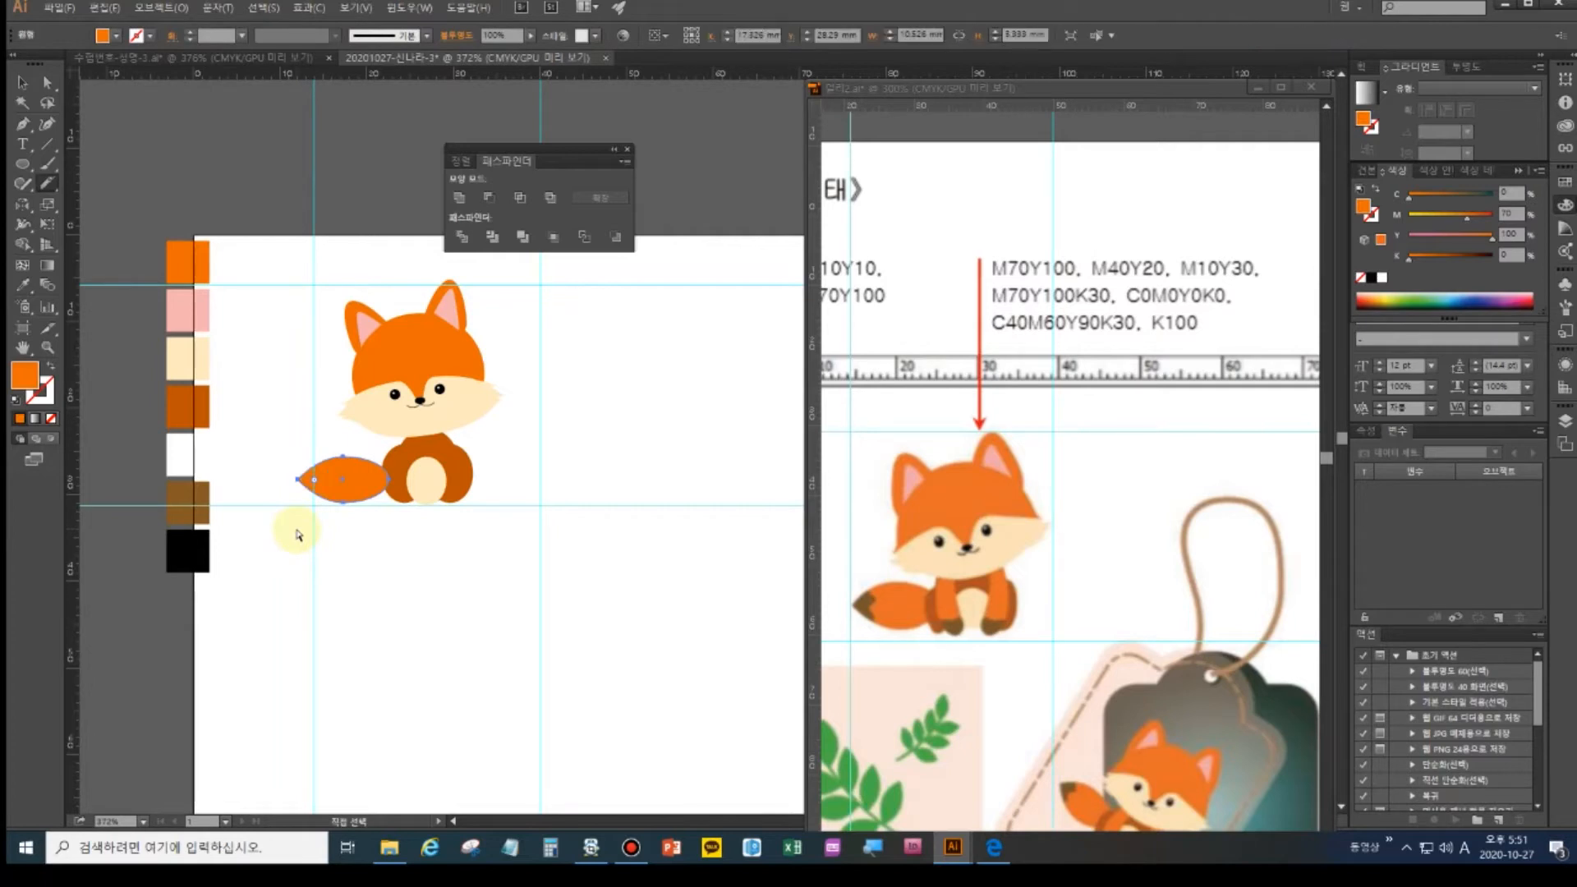
pyautogui.hotkey('ctrl', '=')
pyautogui.hotkey('ctrl', '=')
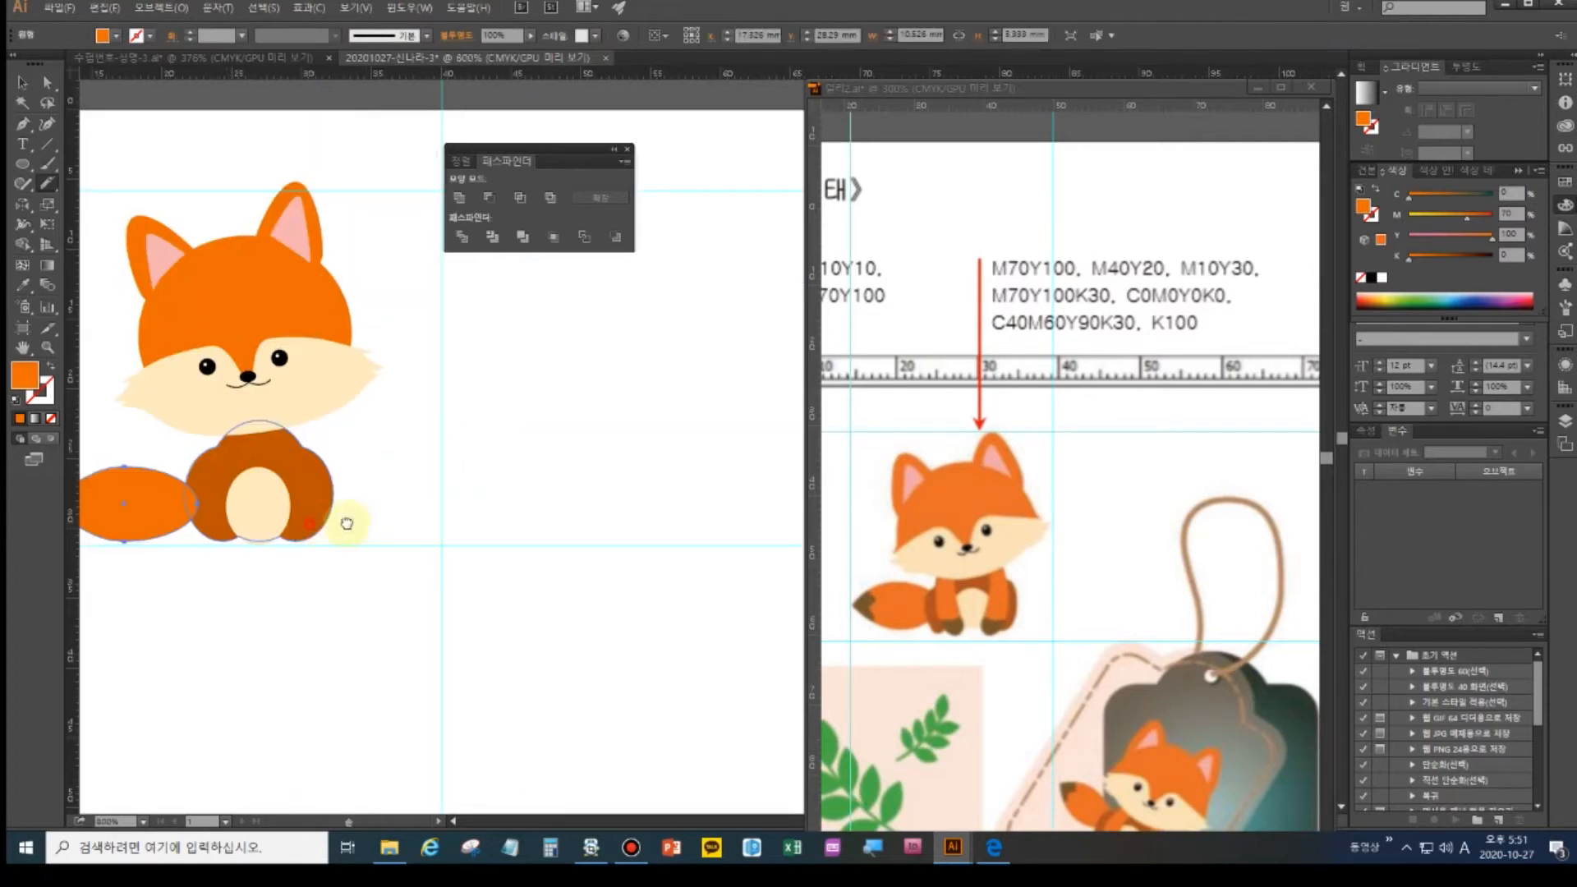
pyautogui.moveTo(316, 523); pyautogui.dragTo(626, 489)
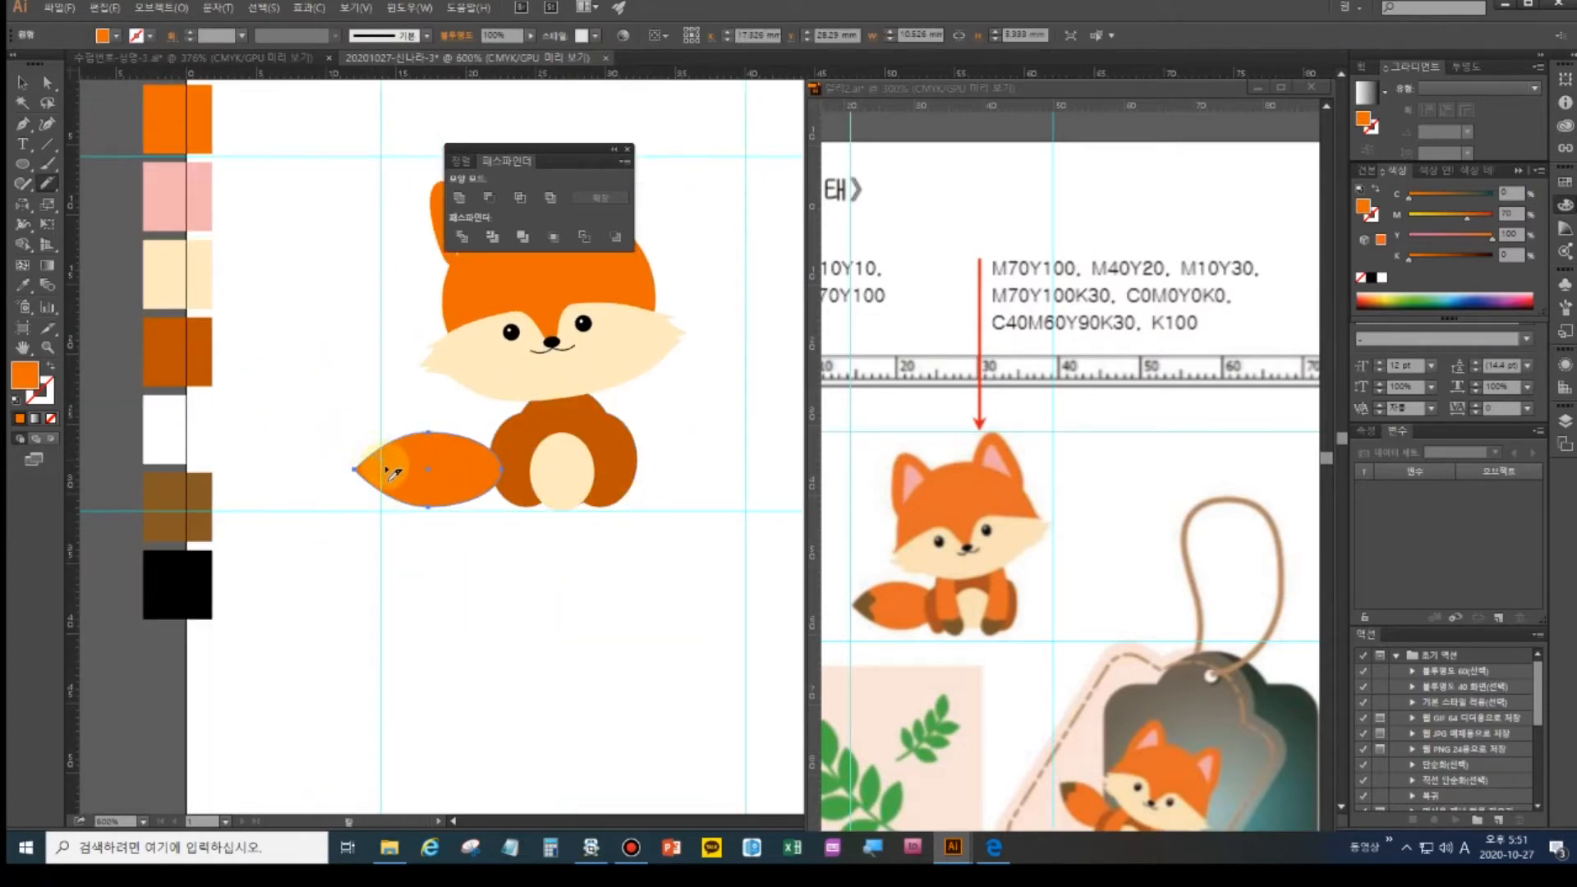
pyautogui.moveTo(363, 448); pyautogui.dragTo(383, 466)
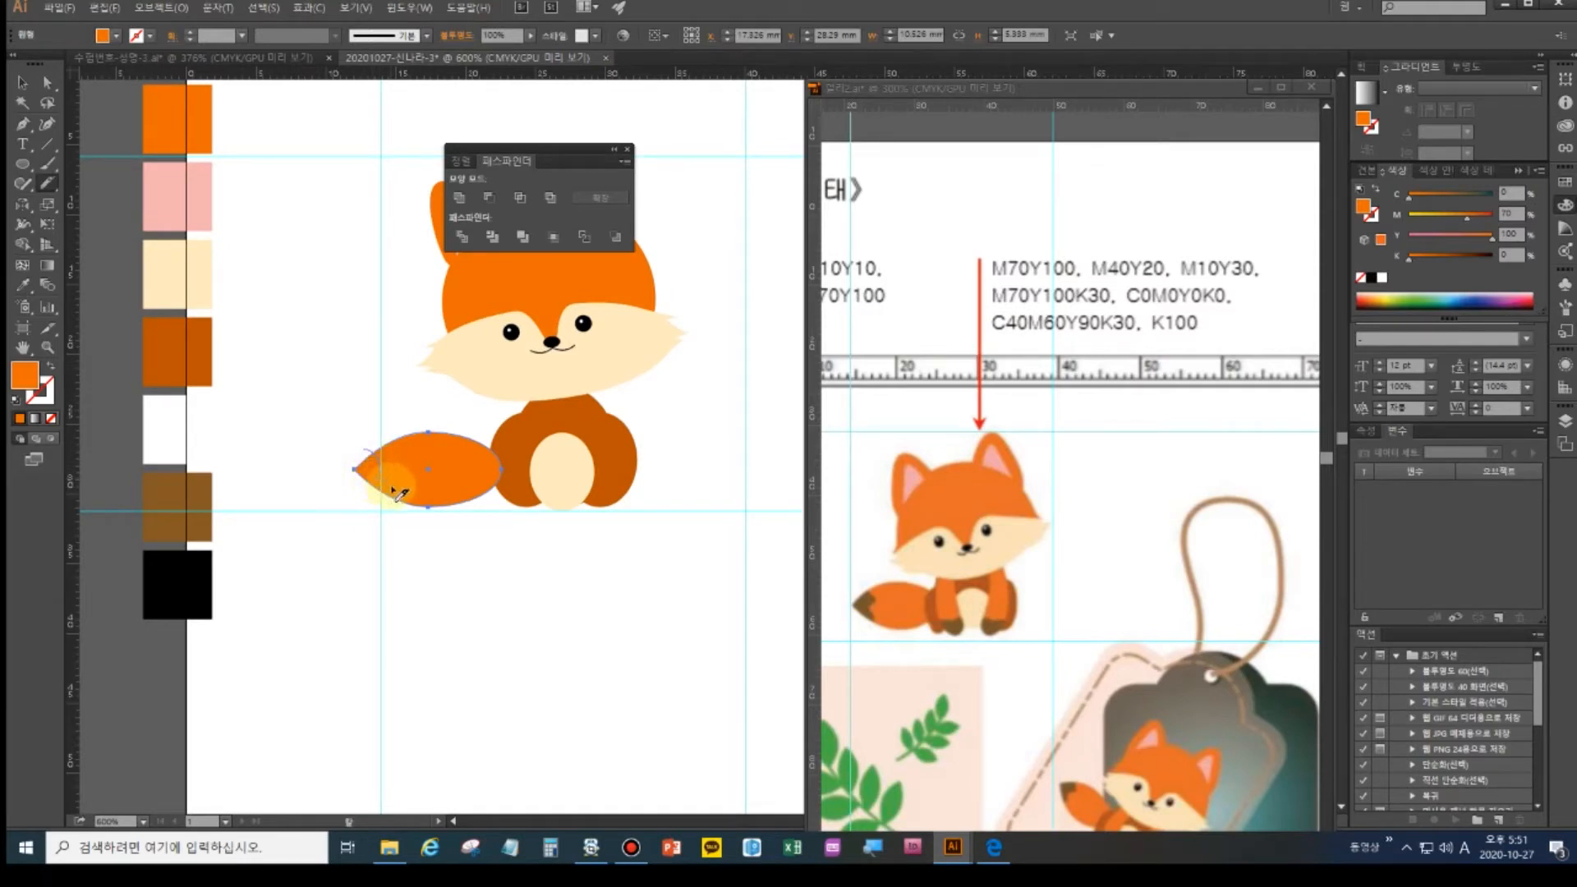
pyautogui.moveTo(376, 496); pyautogui.dragTo(355, 510)
pyautogui.keyDown('ctrl'); pyautogui.click(393, 573); pyautogui.keyUp('ctrl')
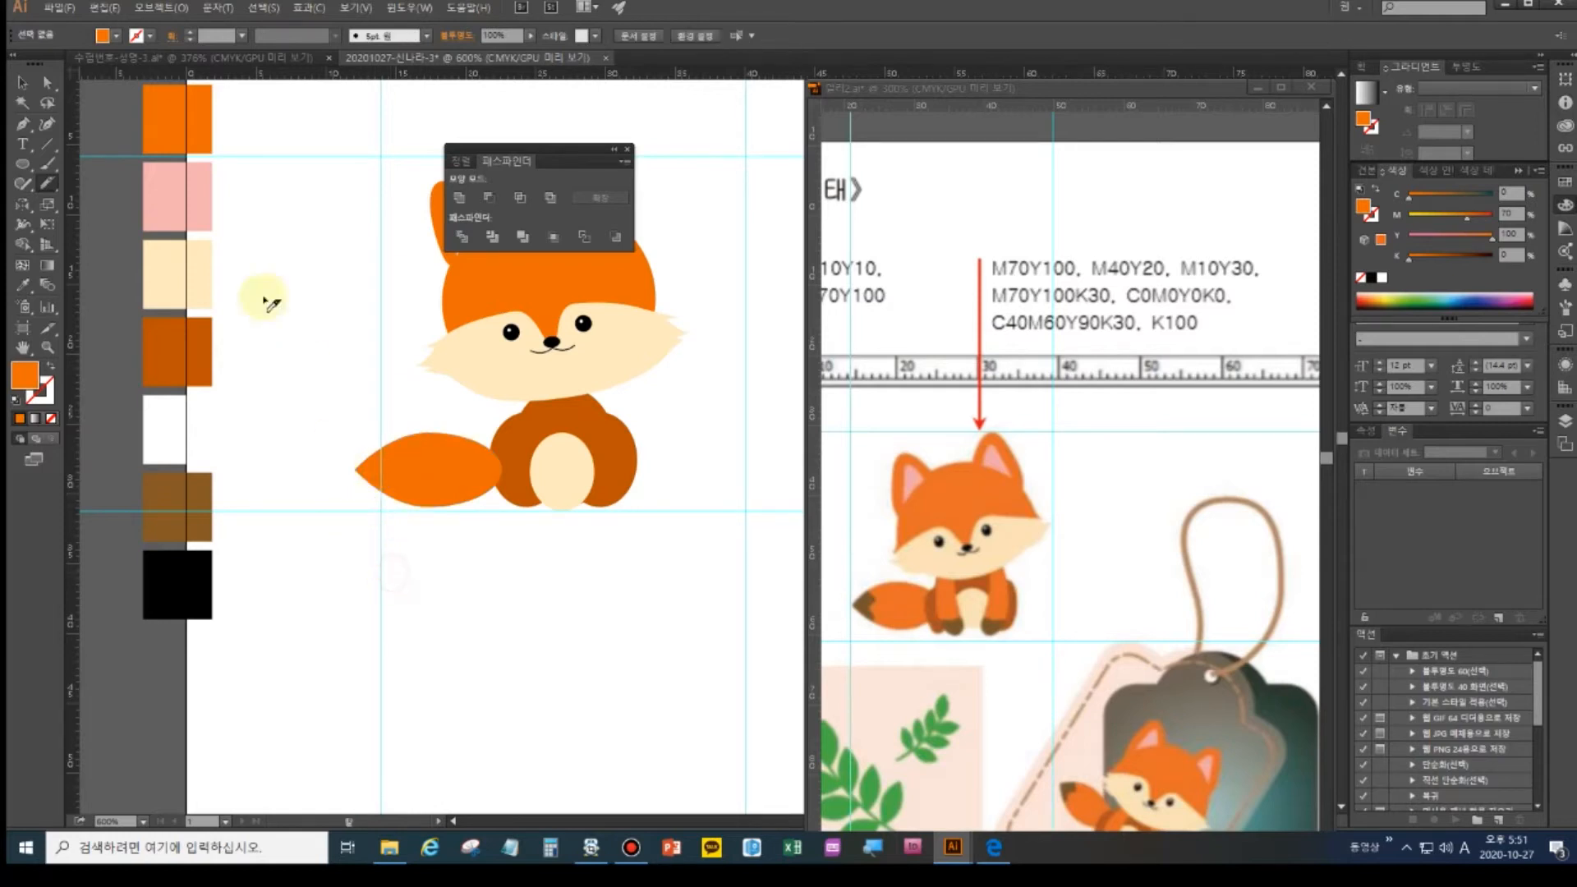
pyautogui.click(47, 83)
# - Colour the cut-off tail tip with the brown swatch
pyautogui.click(362, 460)
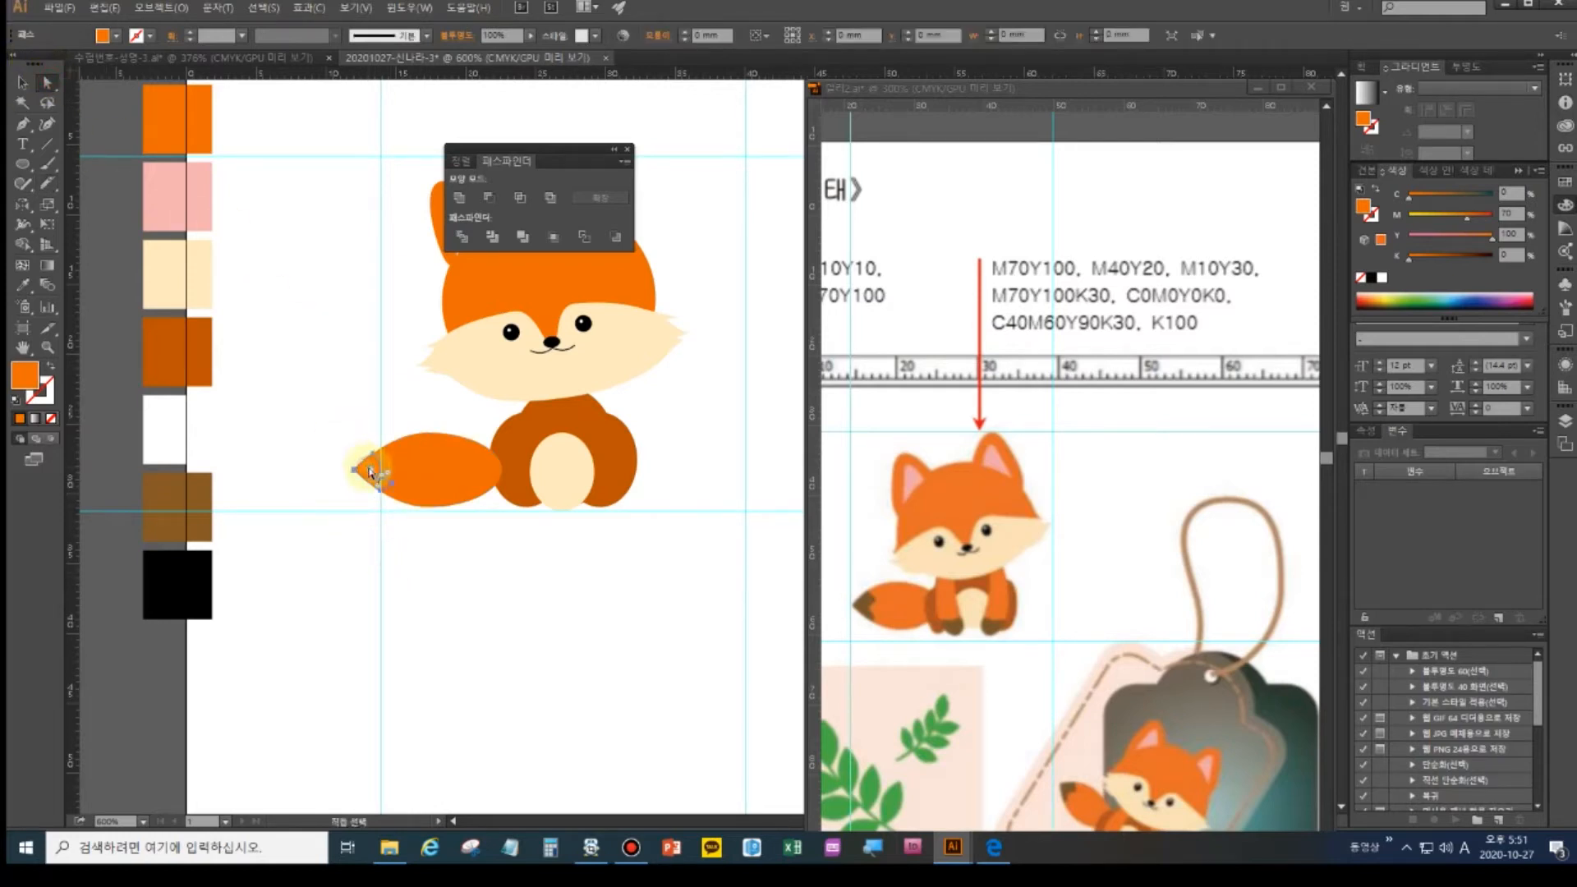
pyautogui.click(24, 286)
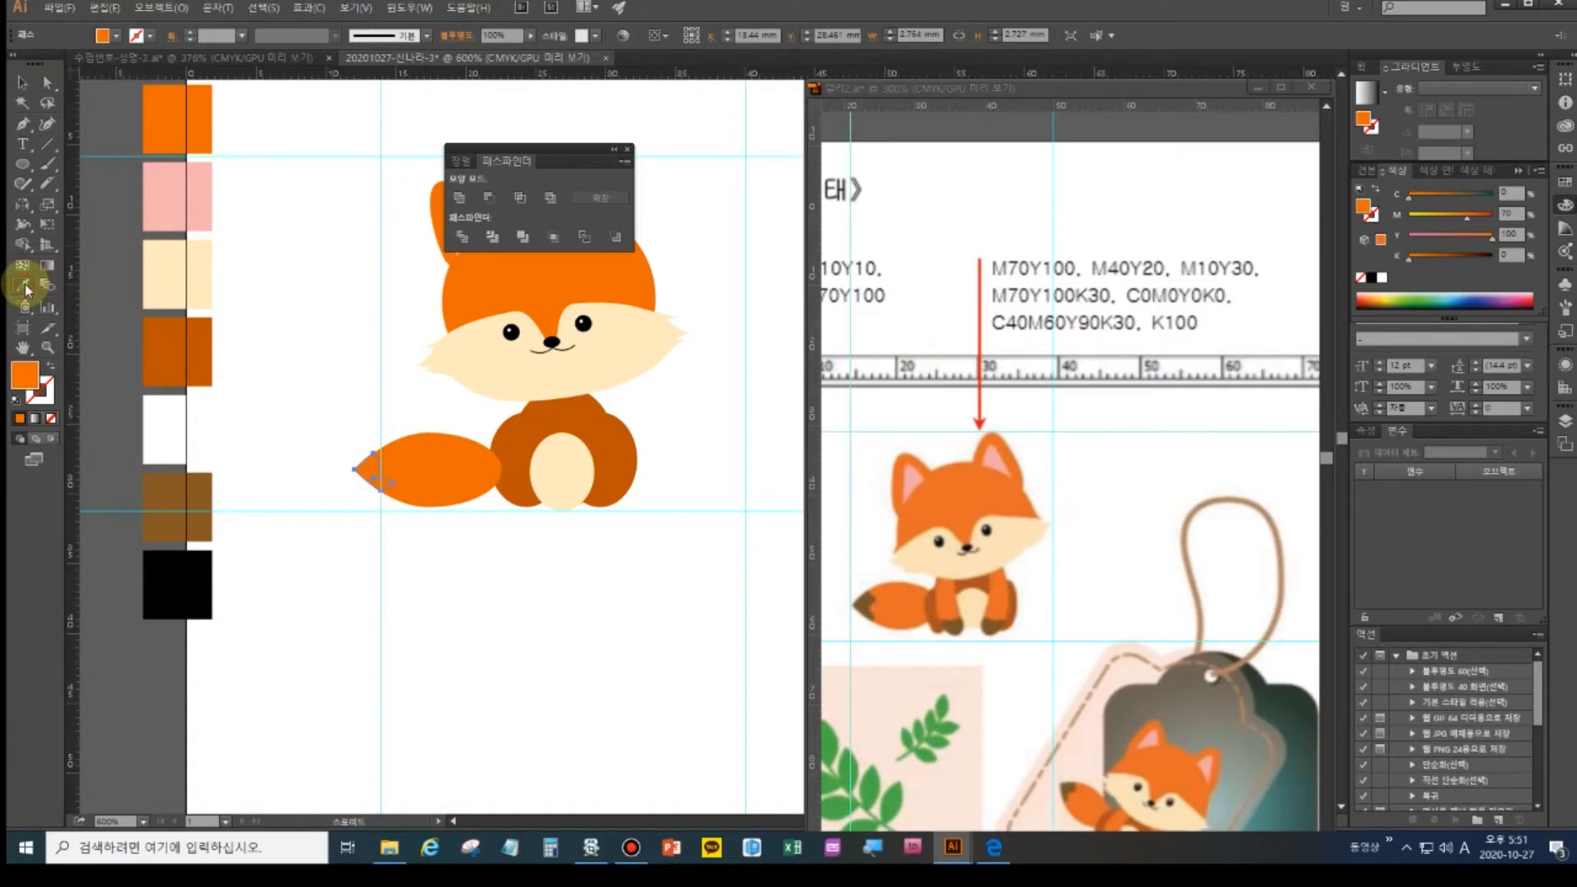
pyautogui.click(169, 500)
pyautogui.keyDown('ctrl'); pyautogui.click(351, 546); pyautogui.keyUp('ctrl')
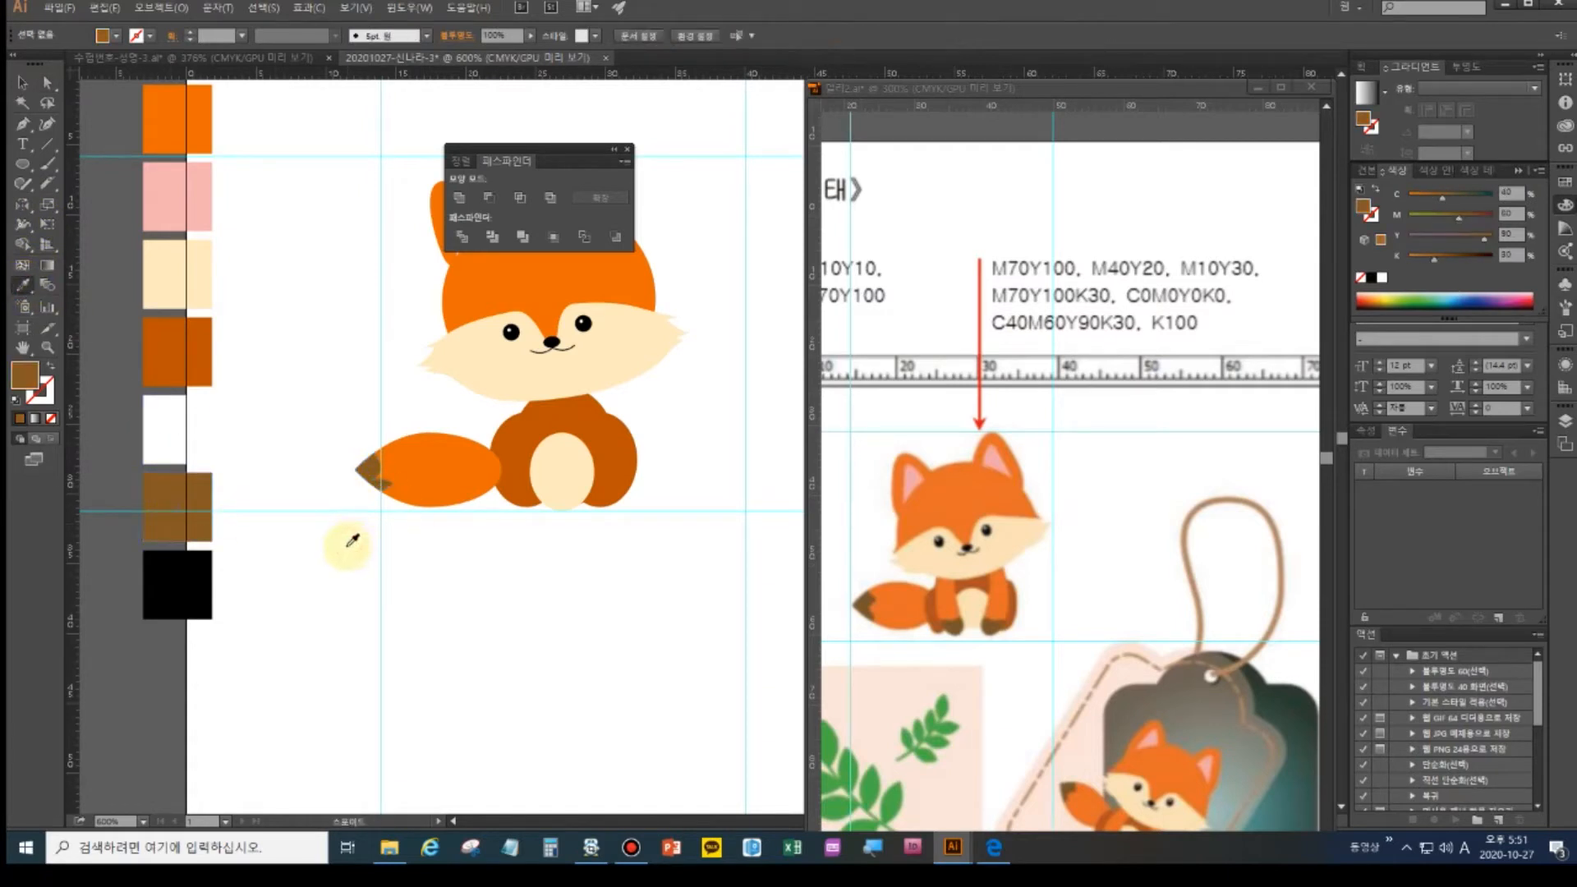
# - Scale the whole tail down slightly and raise it beside the body
pyautogui.click(22, 83)
pyautogui.moveTo(345, 434); pyautogui.dragTo(415, 534)
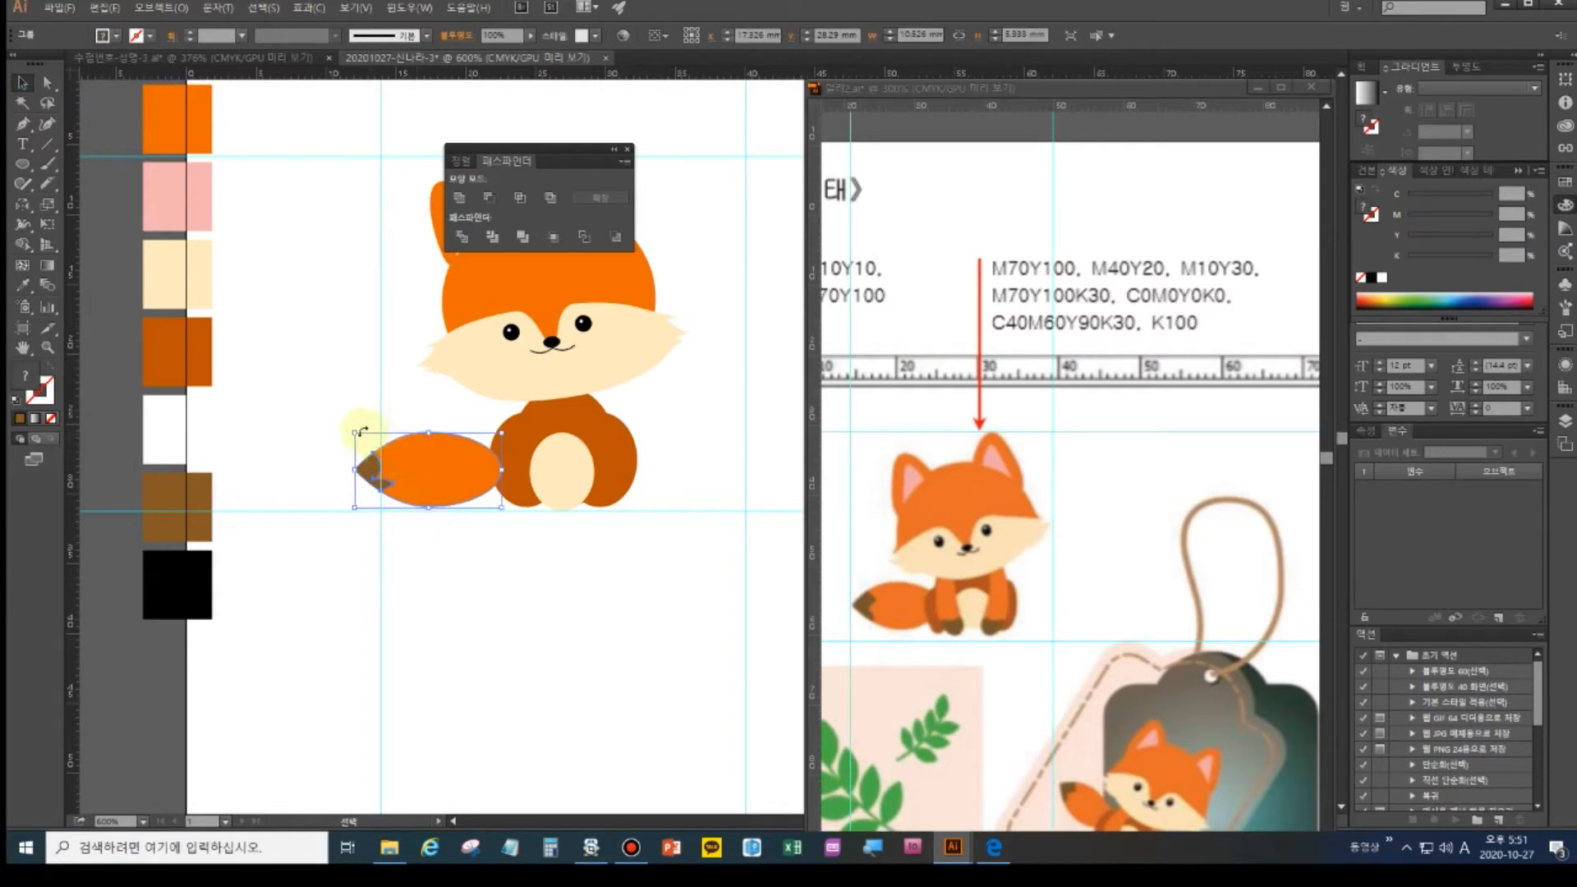
pyautogui.moveTo(354, 431); pyautogui.dragTo(367, 439)
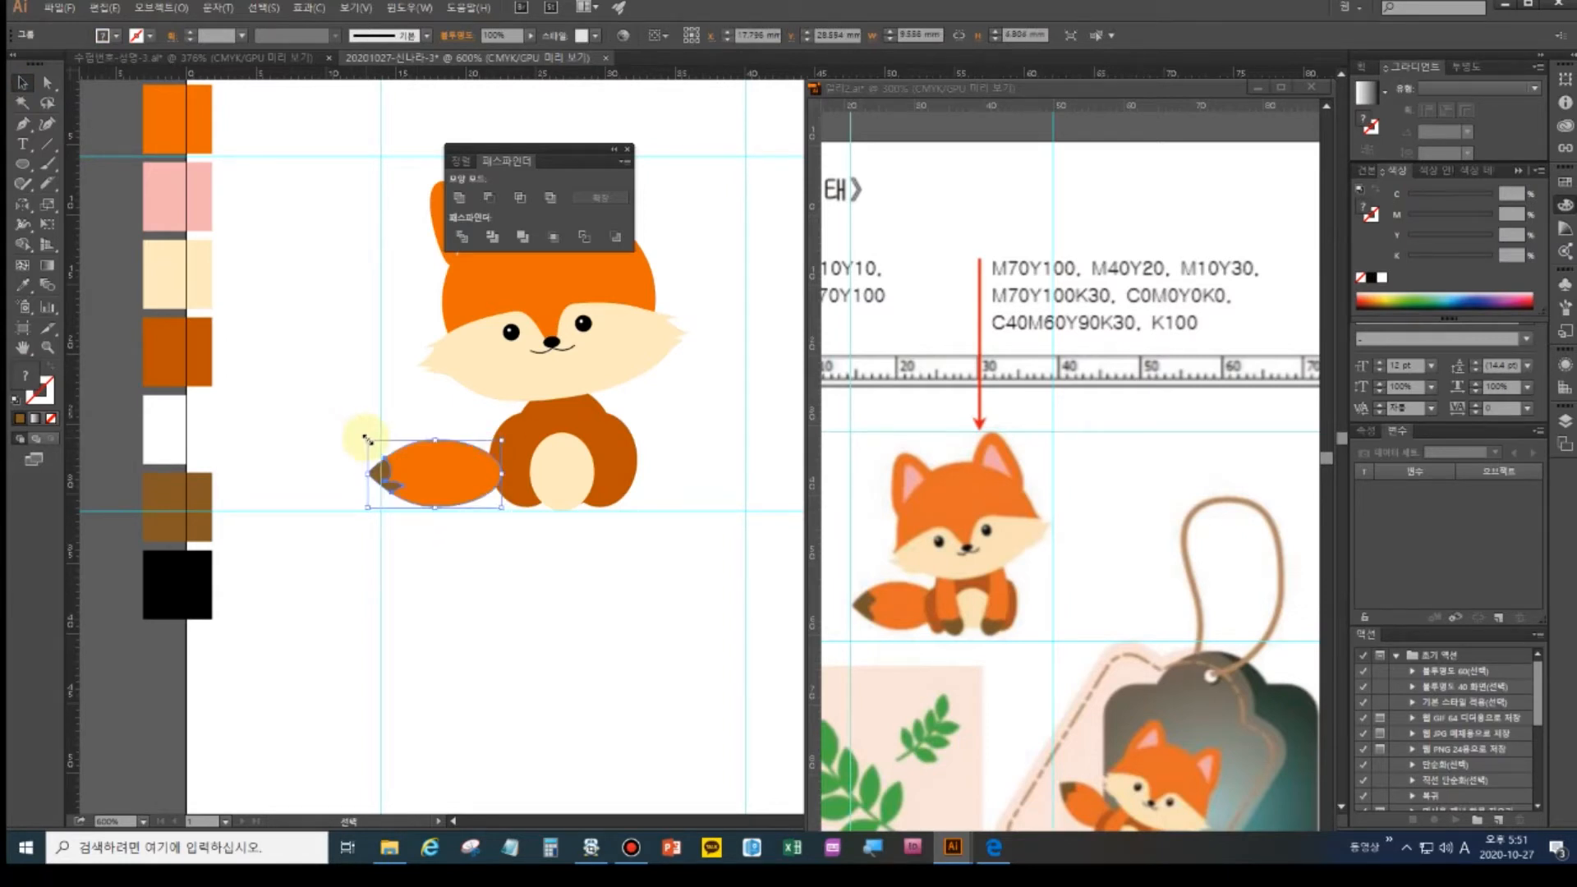
pyautogui.press('a')
pyautogui.press('v')
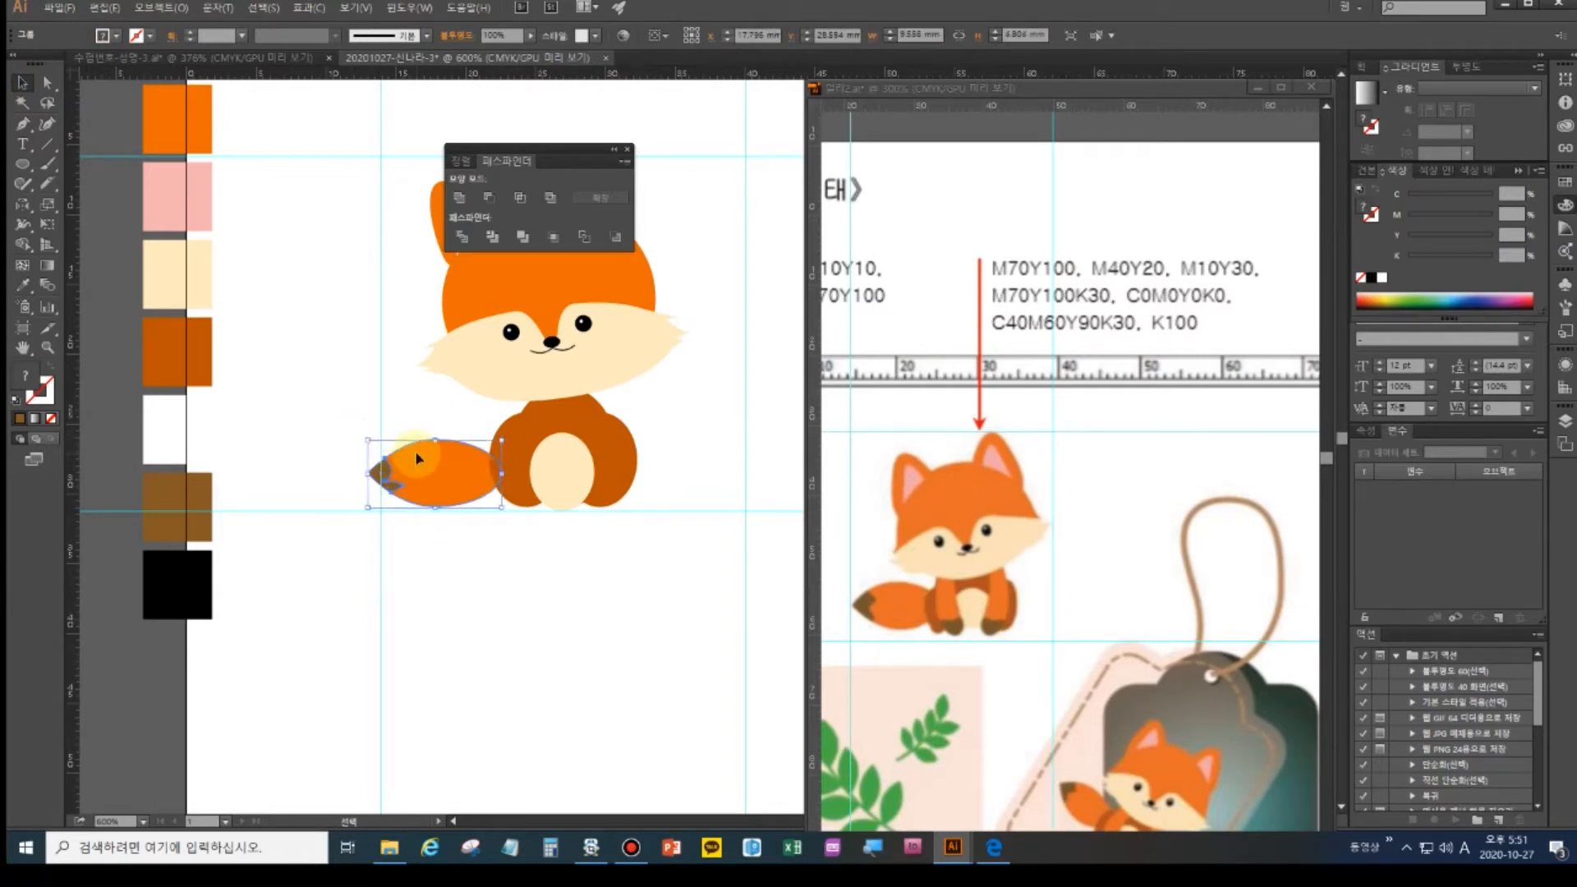
pyautogui.moveTo(452, 488); pyautogui.dragTo(481, 459)
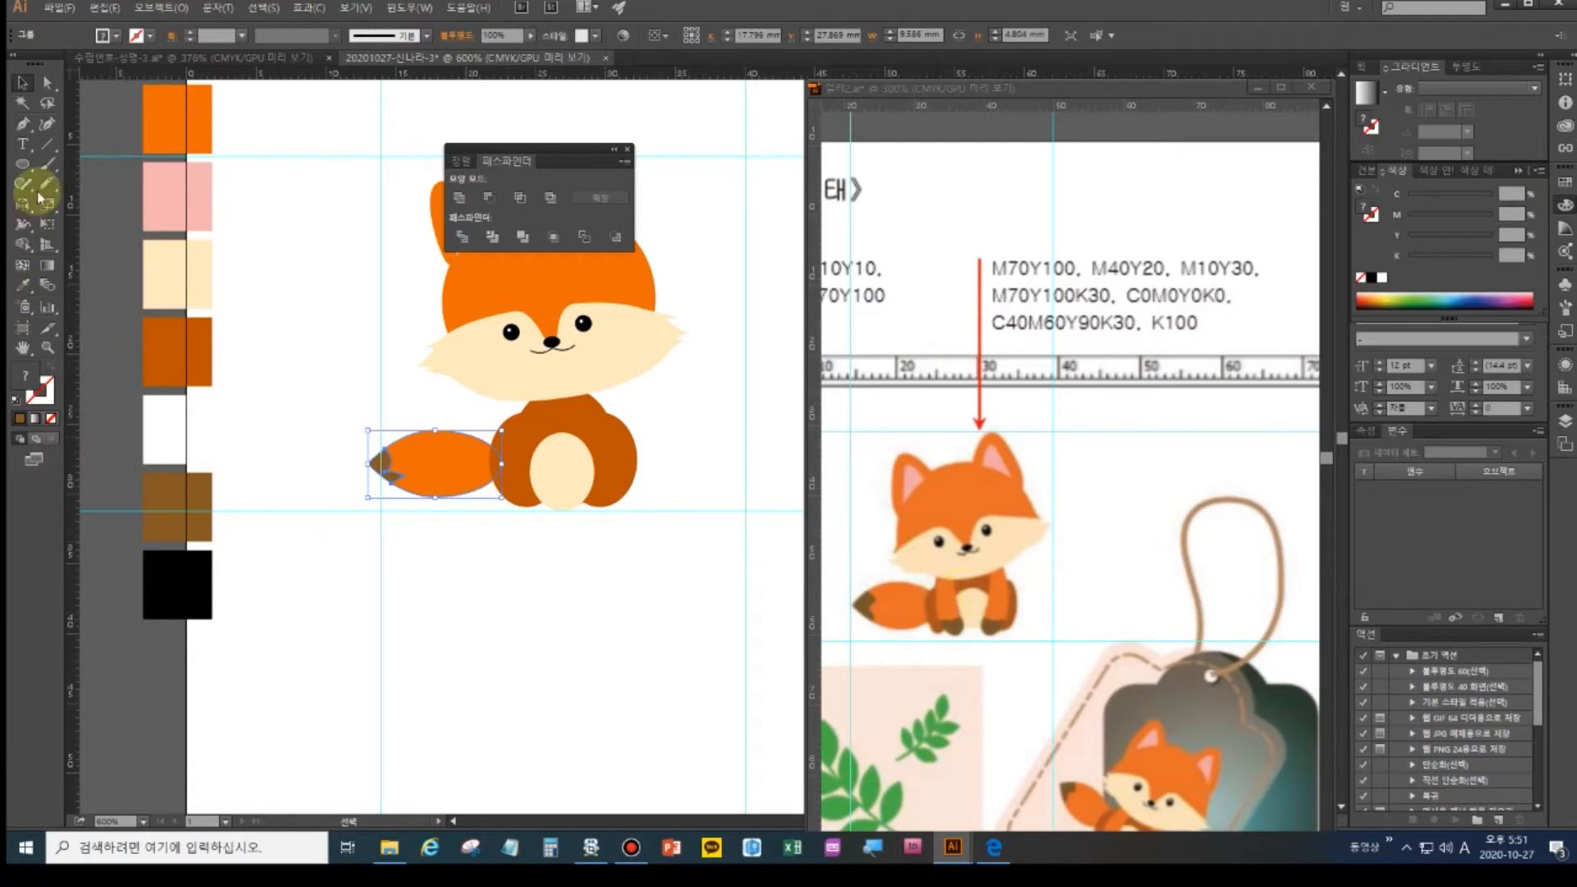
# - Draw a narrow curved front-leg shape down the fox's body with the Pen tool
pyautogui.click(23, 128)
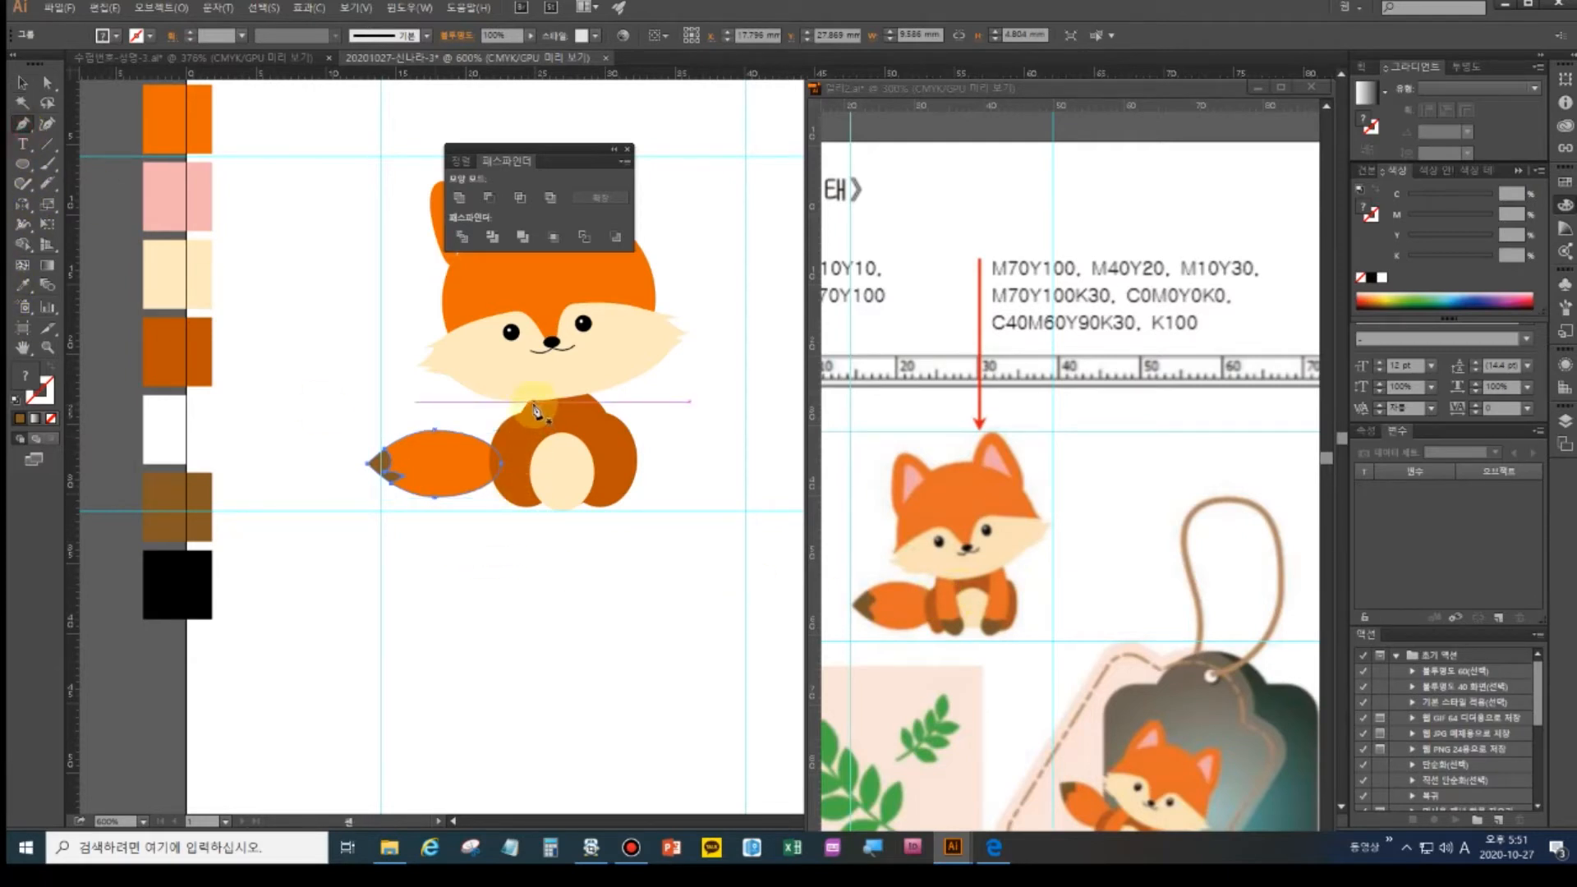
pyautogui.keyDown('ctrl'); pyautogui.click(420, 497); pyautogui.keyUp('ctrl')
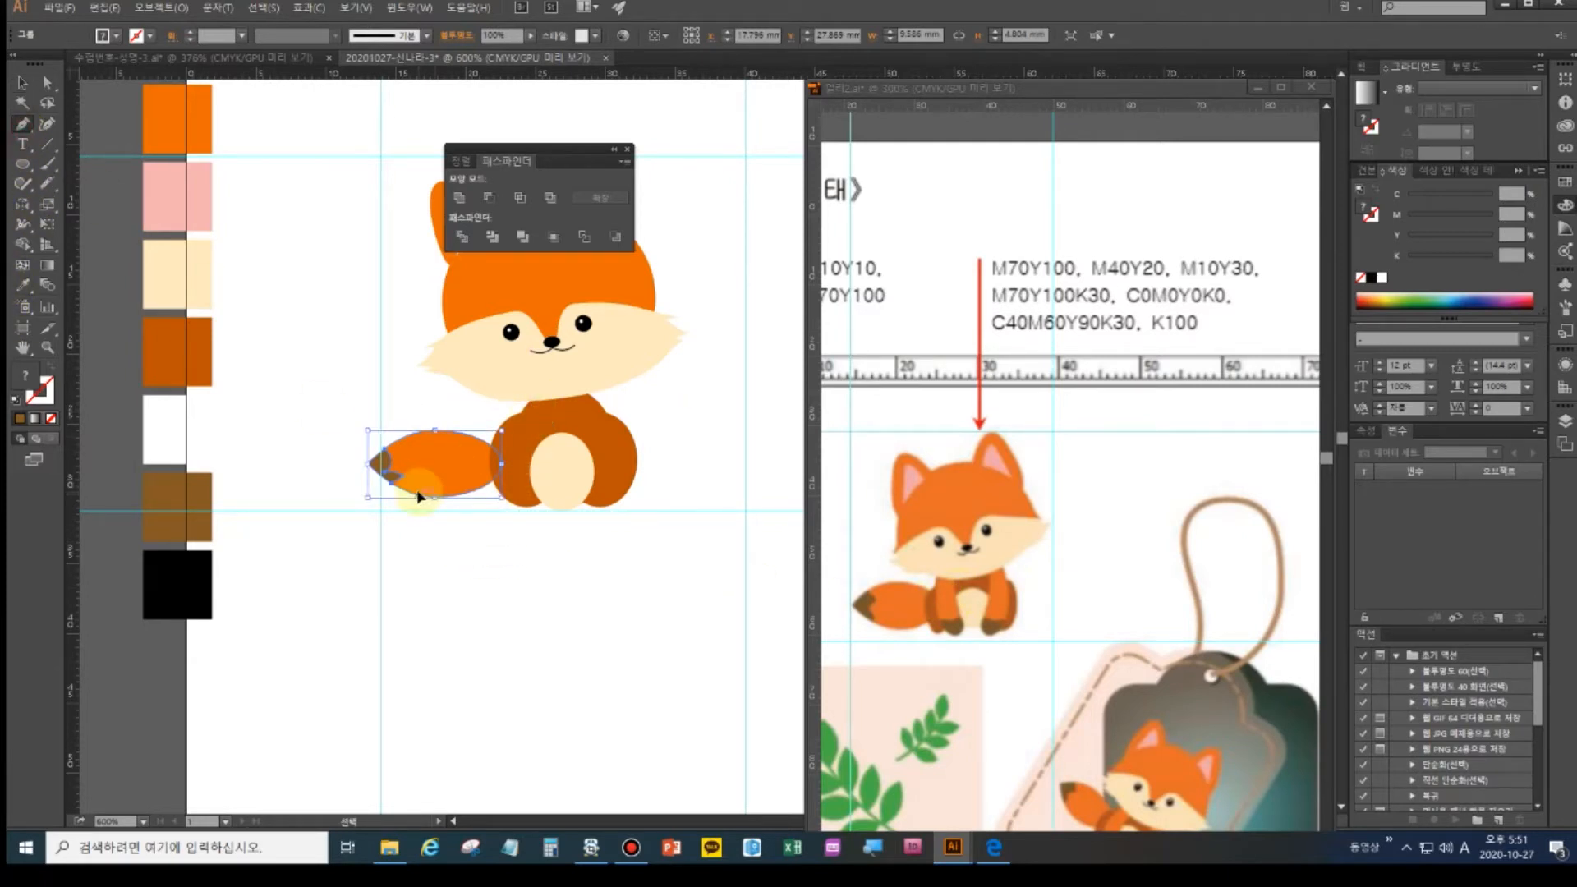
pyautogui.keyDown('ctrl'); pyautogui.click(416, 500); pyautogui.keyUp('ctrl')
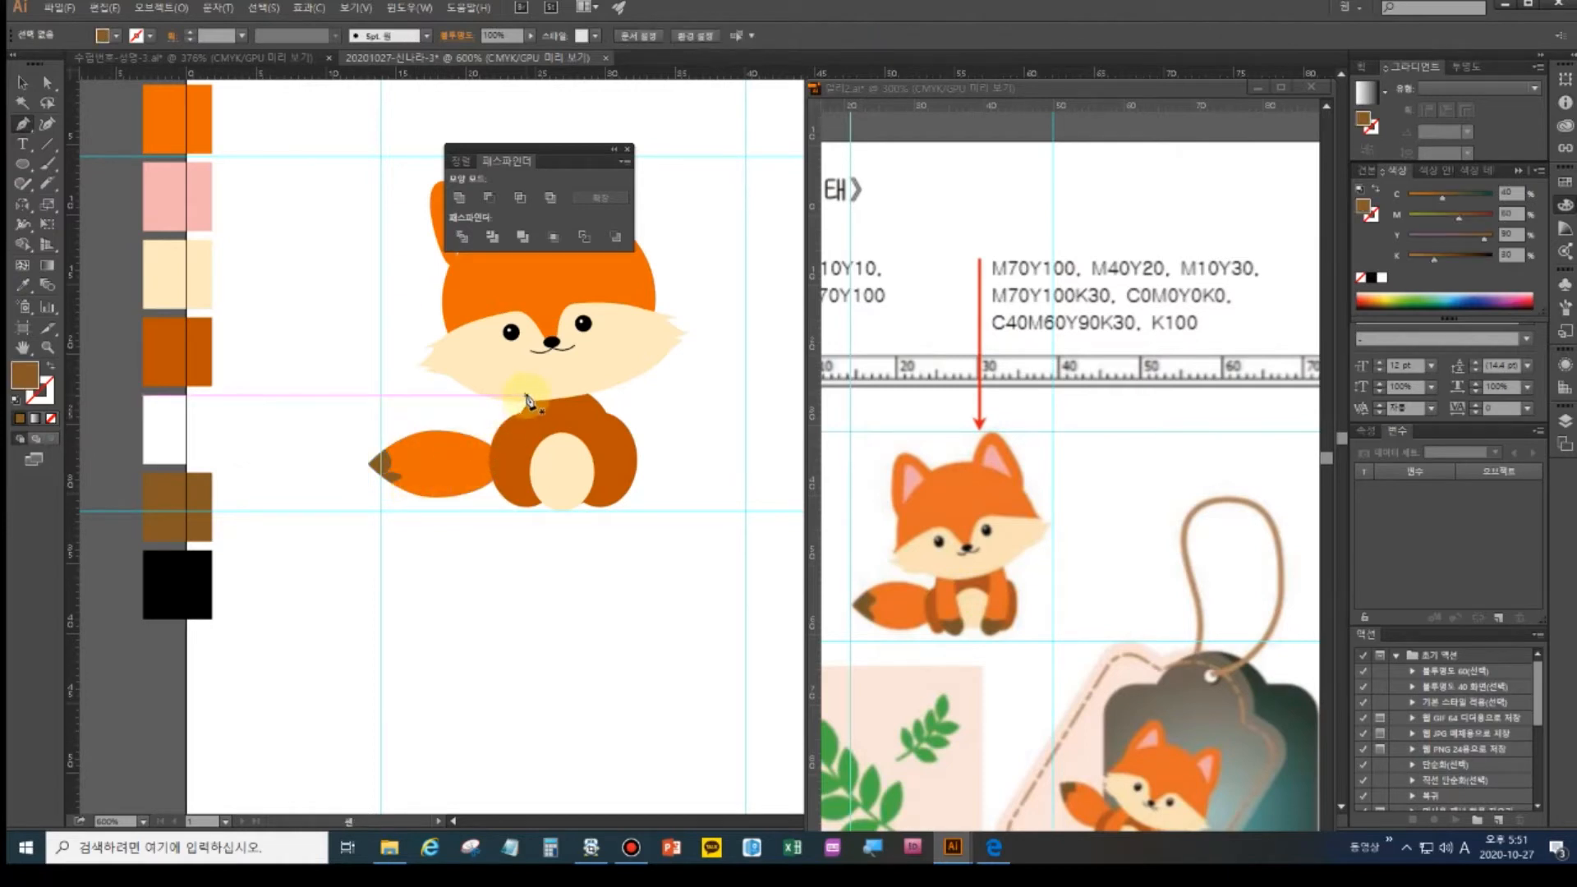
pyautogui.moveTo(522, 397); pyautogui.dragTo(511, 491)
pyautogui.click(520, 510)
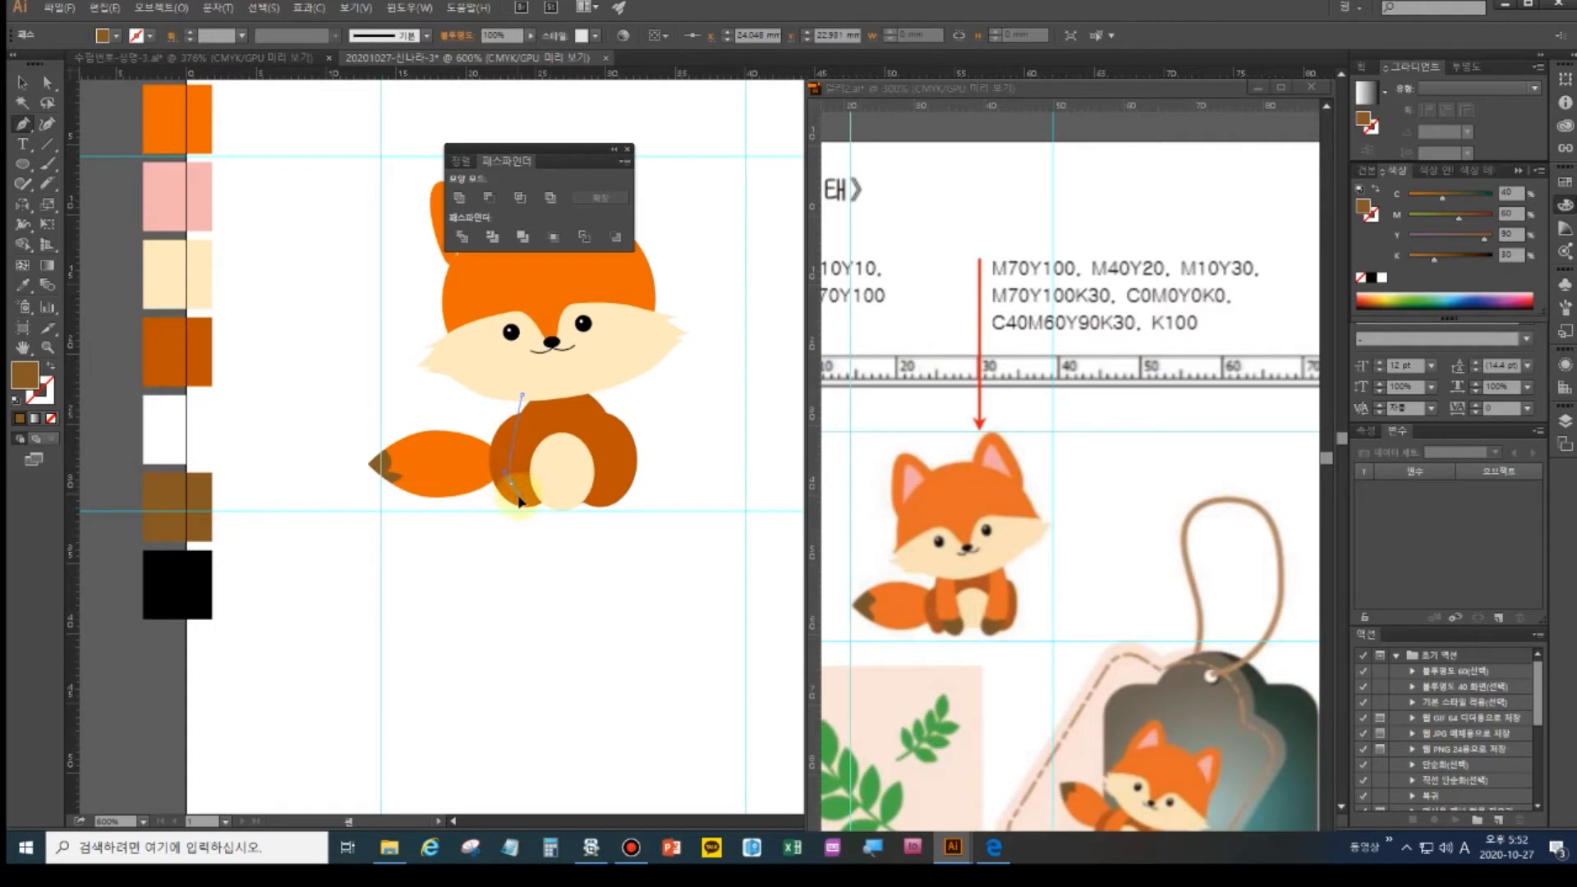
pyautogui.moveTo(525, 524); pyautogui.dragTo(540, 526)
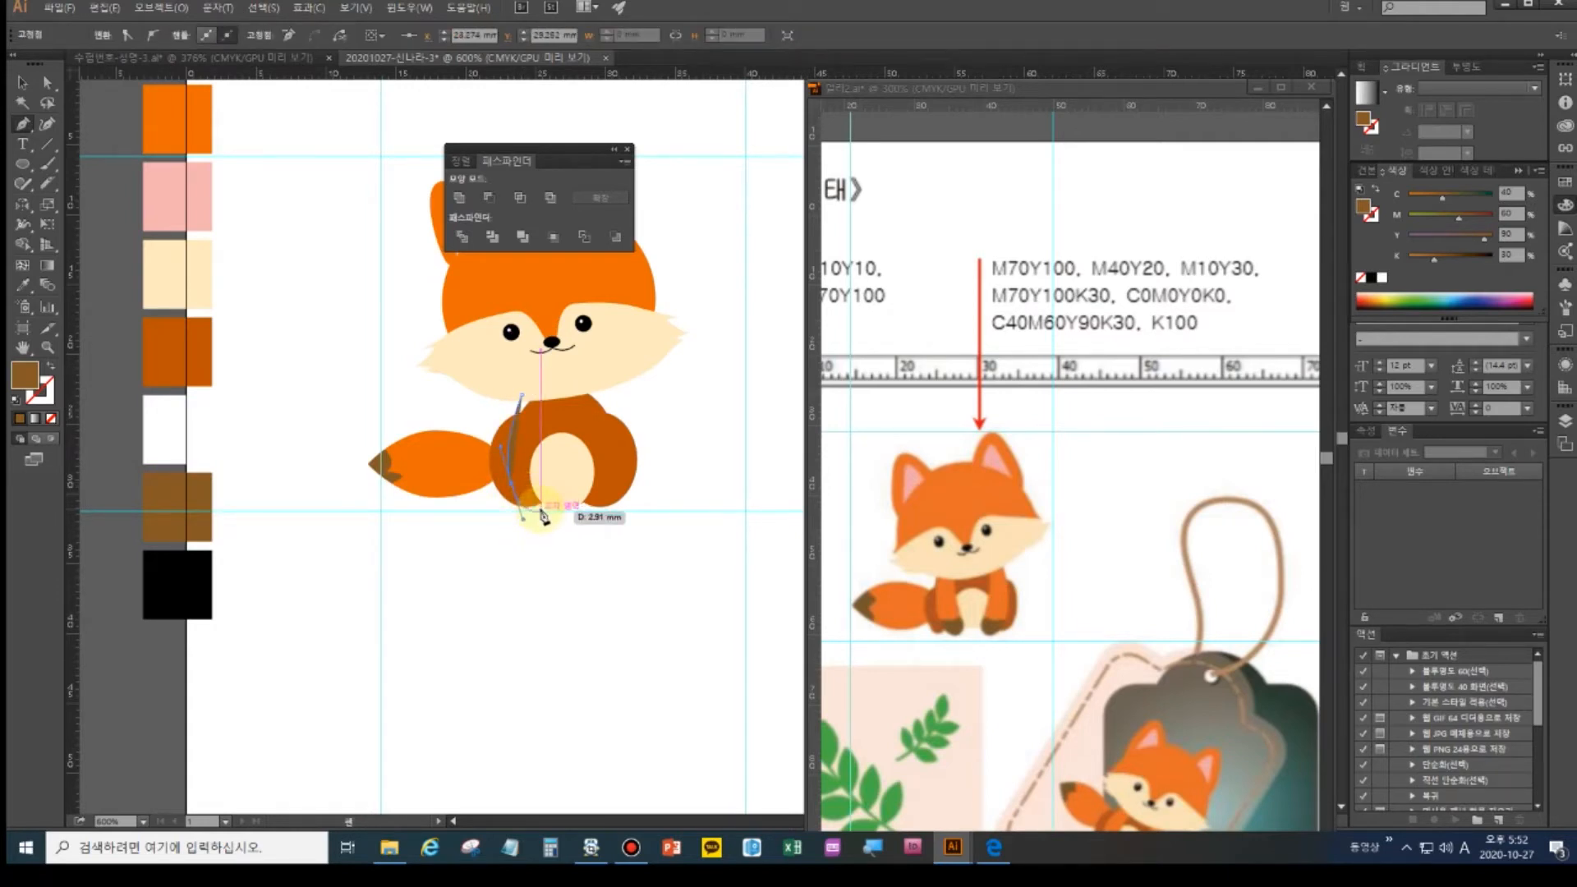
pyautogui.click(542, 511)
pyautogui.click(537, 477)
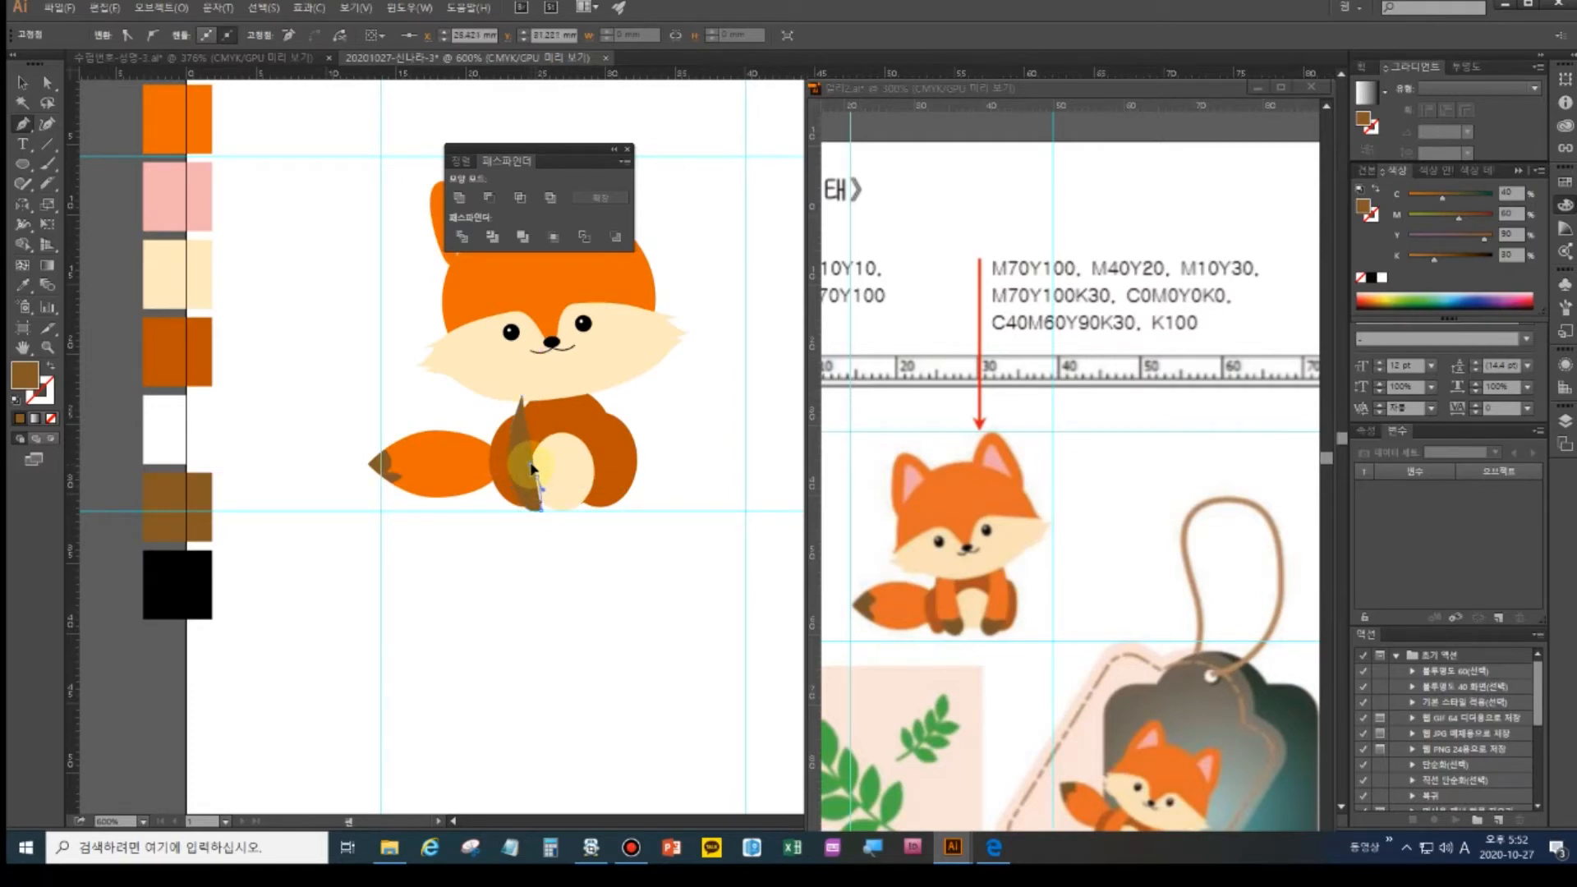
pyautogui.moveTo(530, 464); pyautogui.dragTo(531, 464)
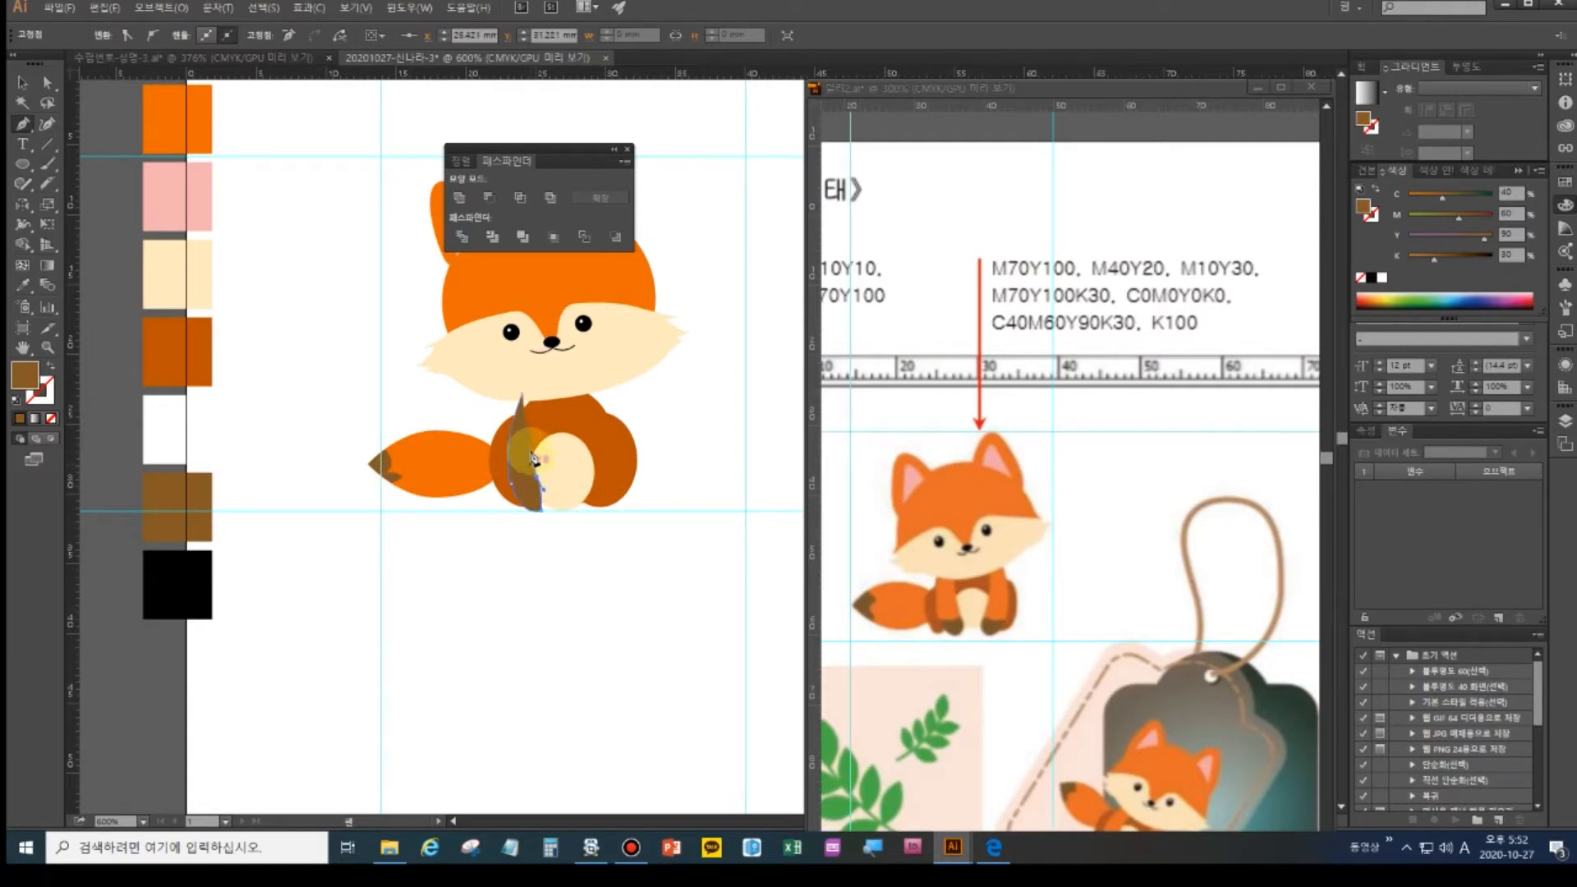
pyautogui.click(538, 400)
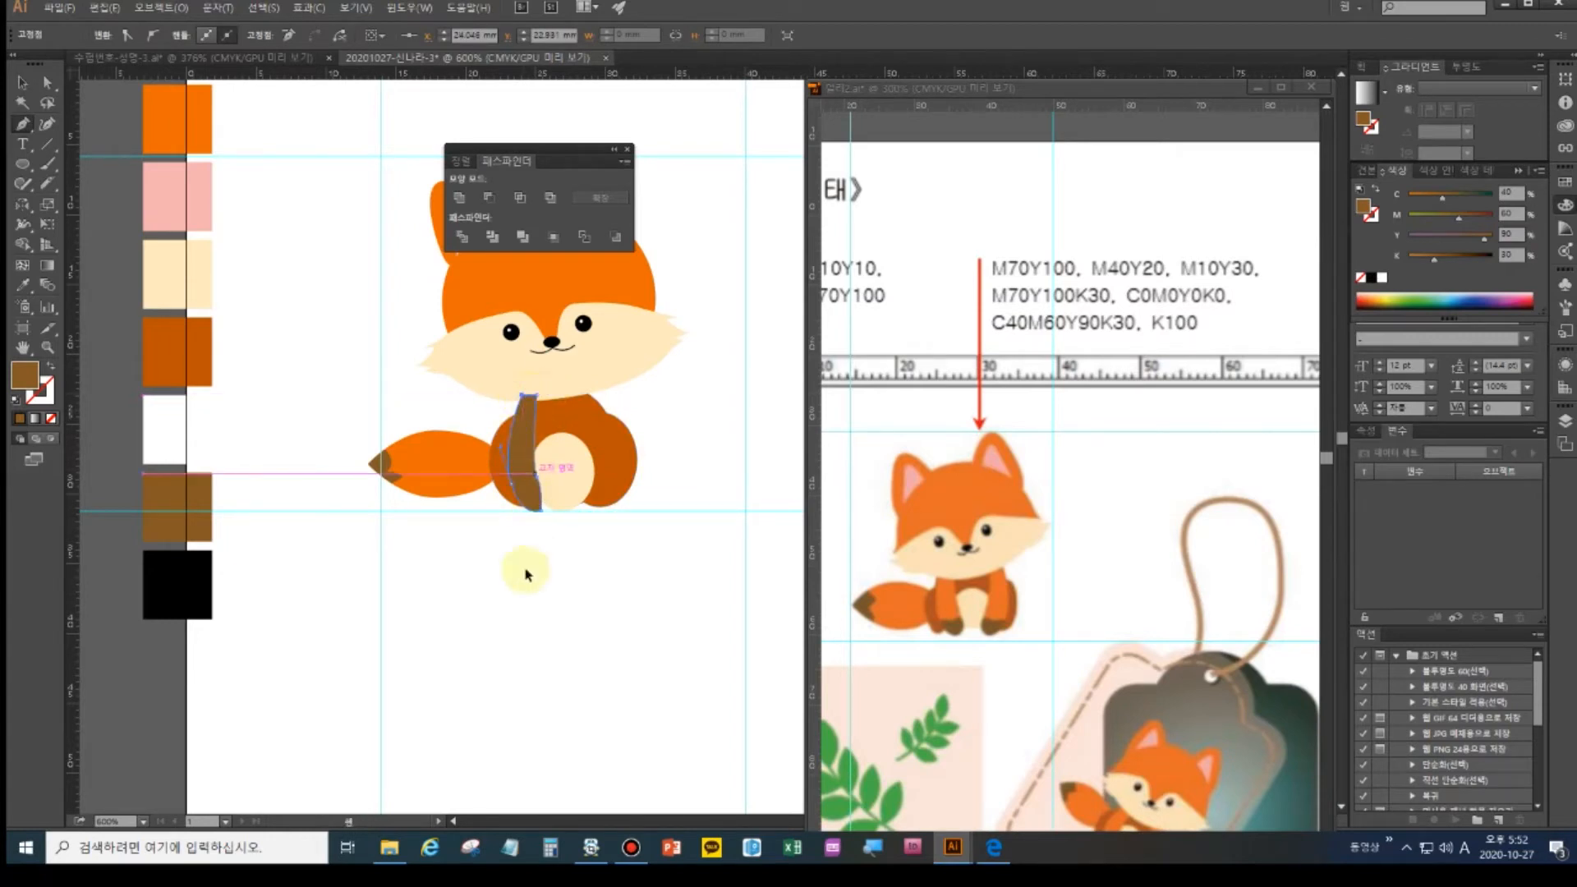
pyautogui.keyDown('ctrl'); pyautogui.click(512, 606); pyautogui.keyUp('ctrl')
# - Recolour the leg shape with the orange swatch using the Eyedropper
pyautogui.click(23, 285)
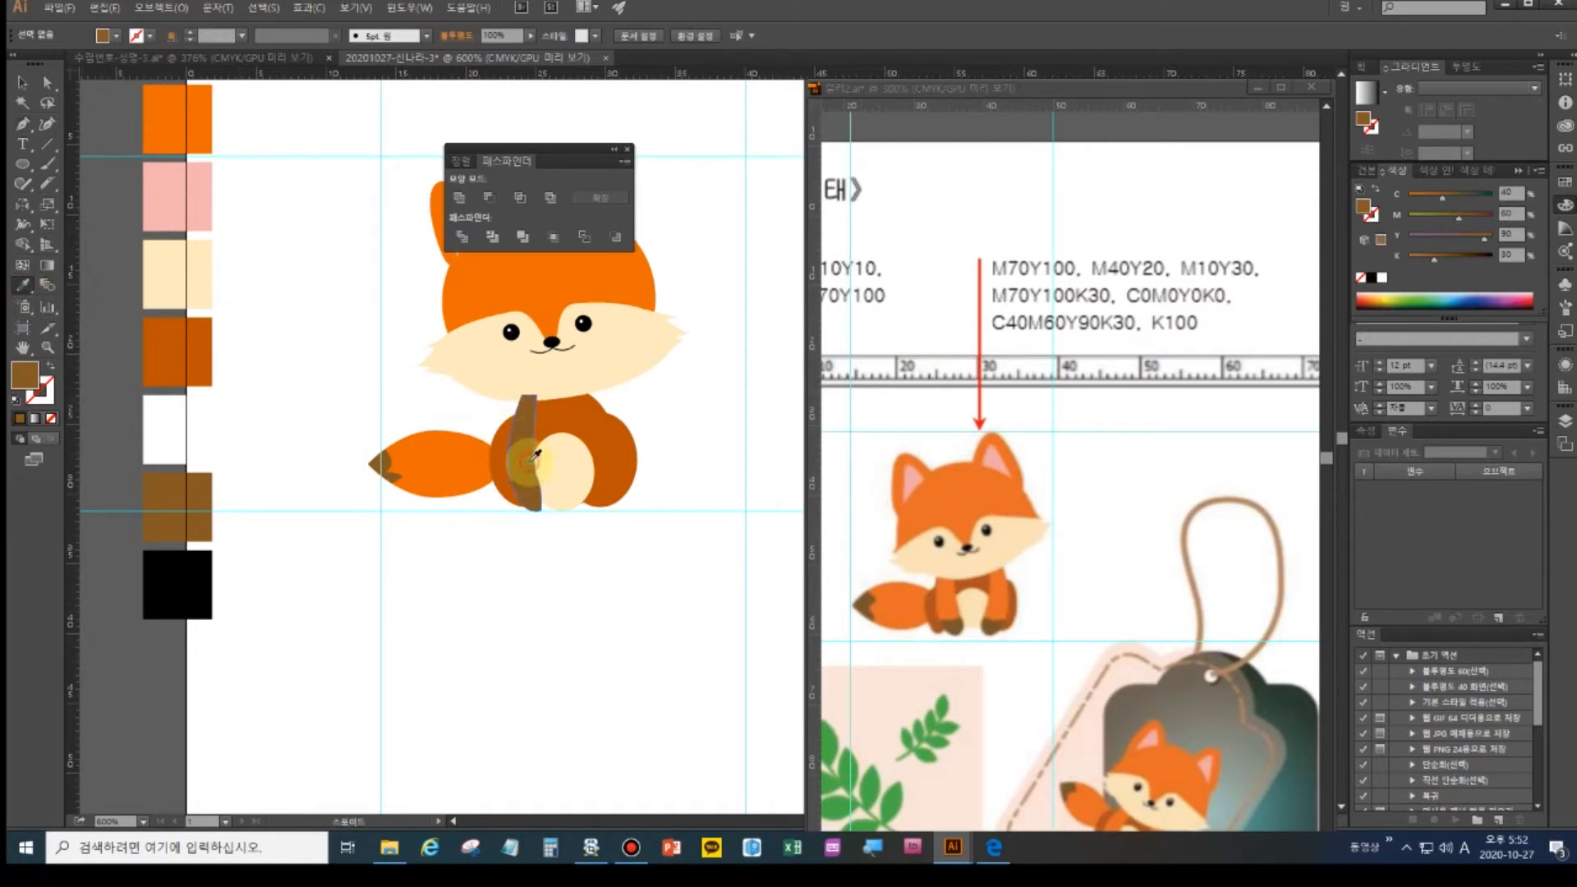
pyautogui.click(23, 82)
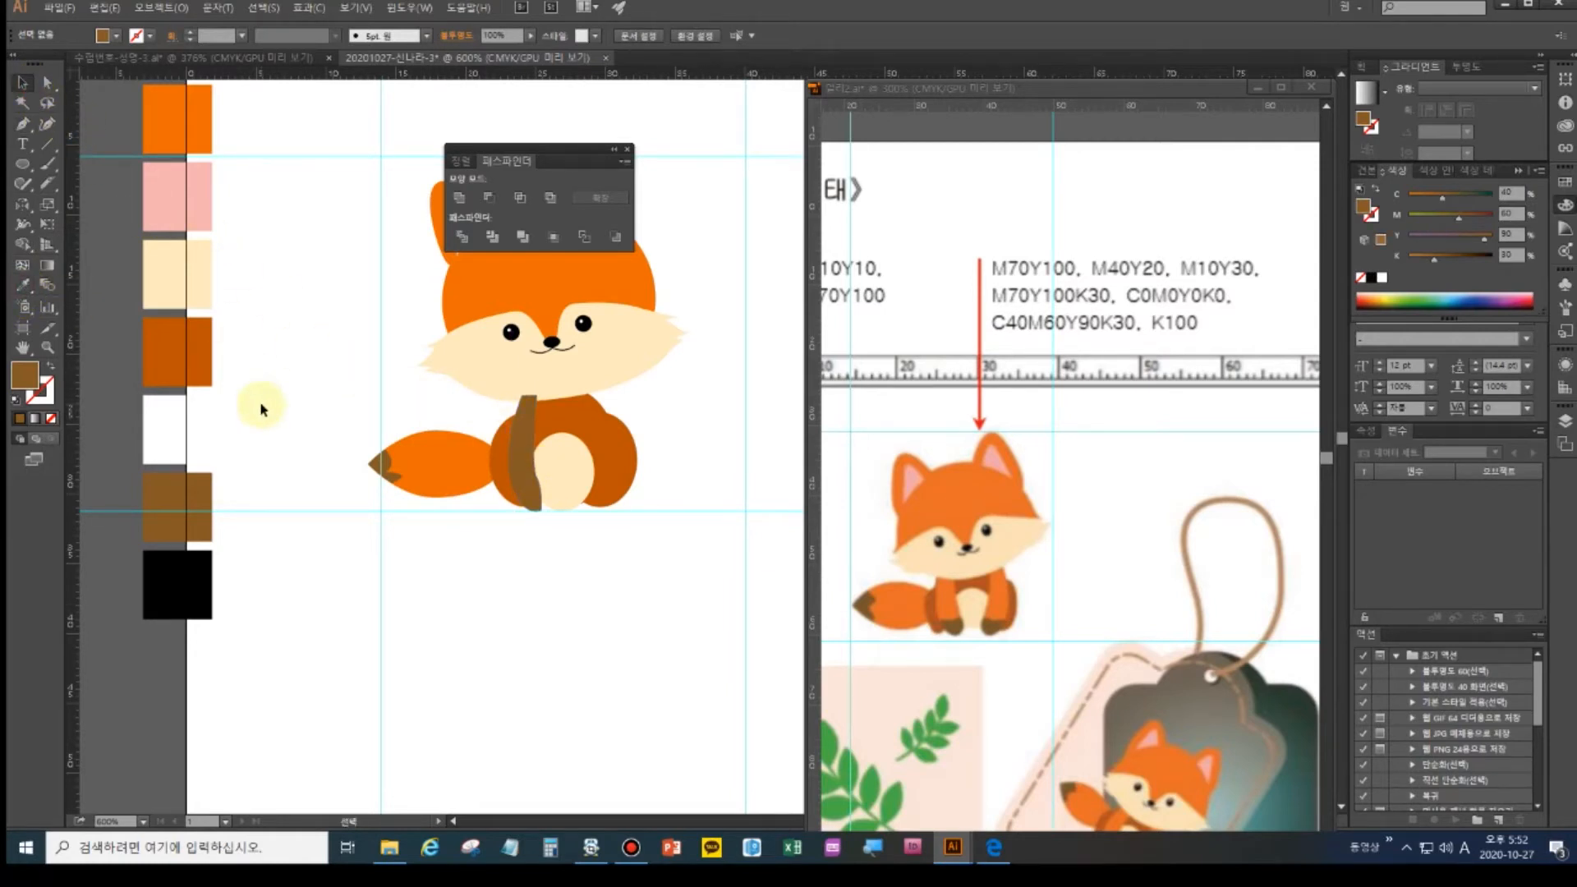
pyautogui.click(525, 456)
pyautogui.click(24, 286)
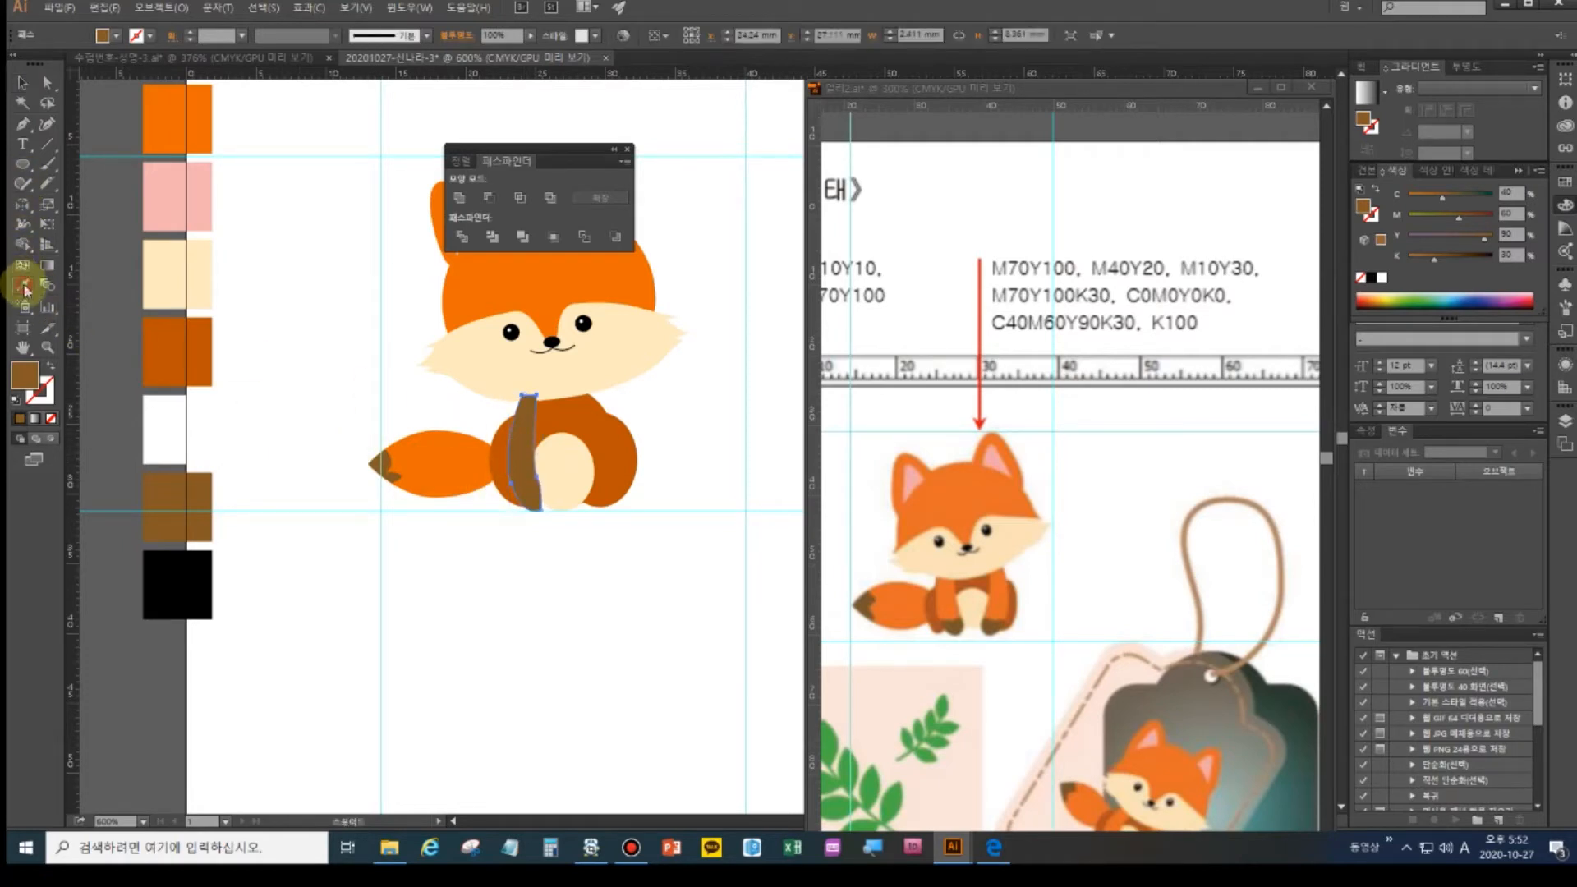
pyautogui.click(156, 110)
pyautogui.press('ctrl')
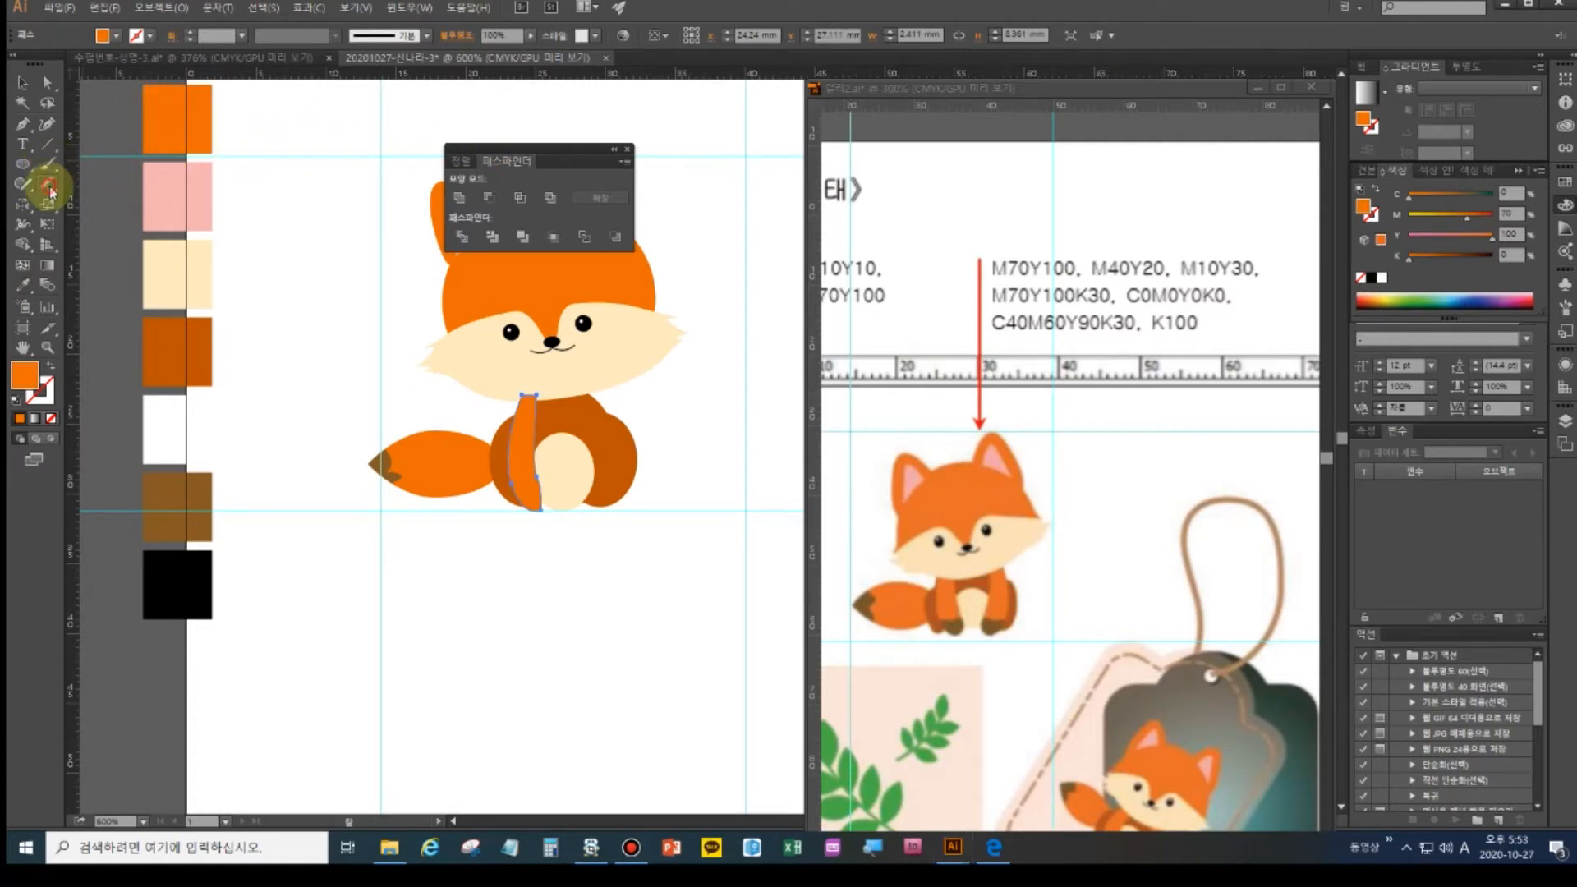
# - Paint a paw stroke at the leg's base and colour it with the brown swatch
pyautogui.click(49, 188)
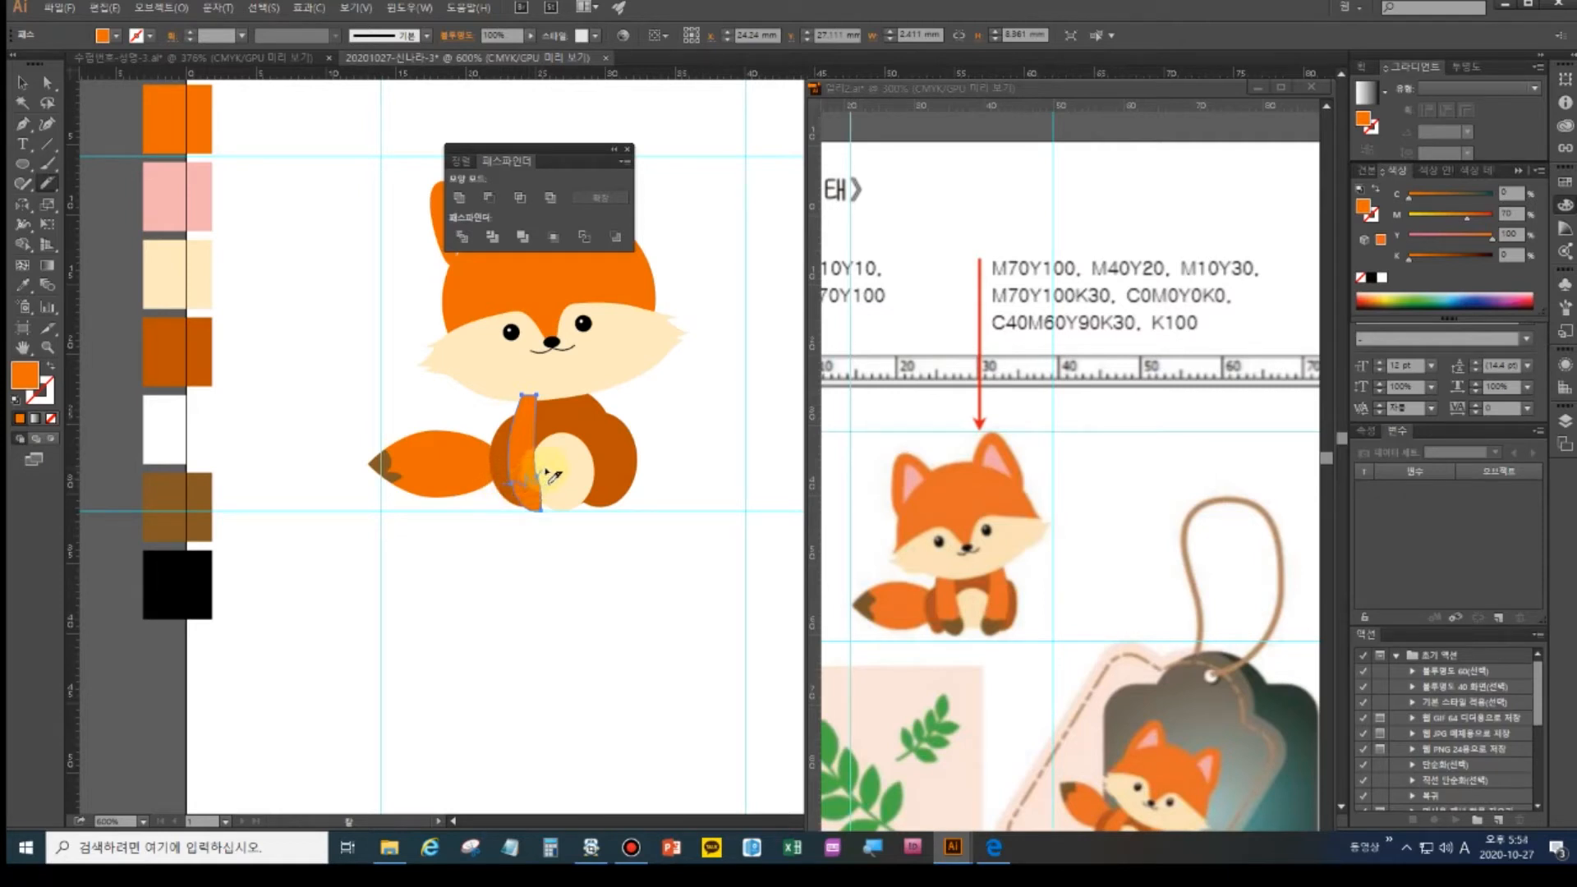
pyautogui.click(47, 82)
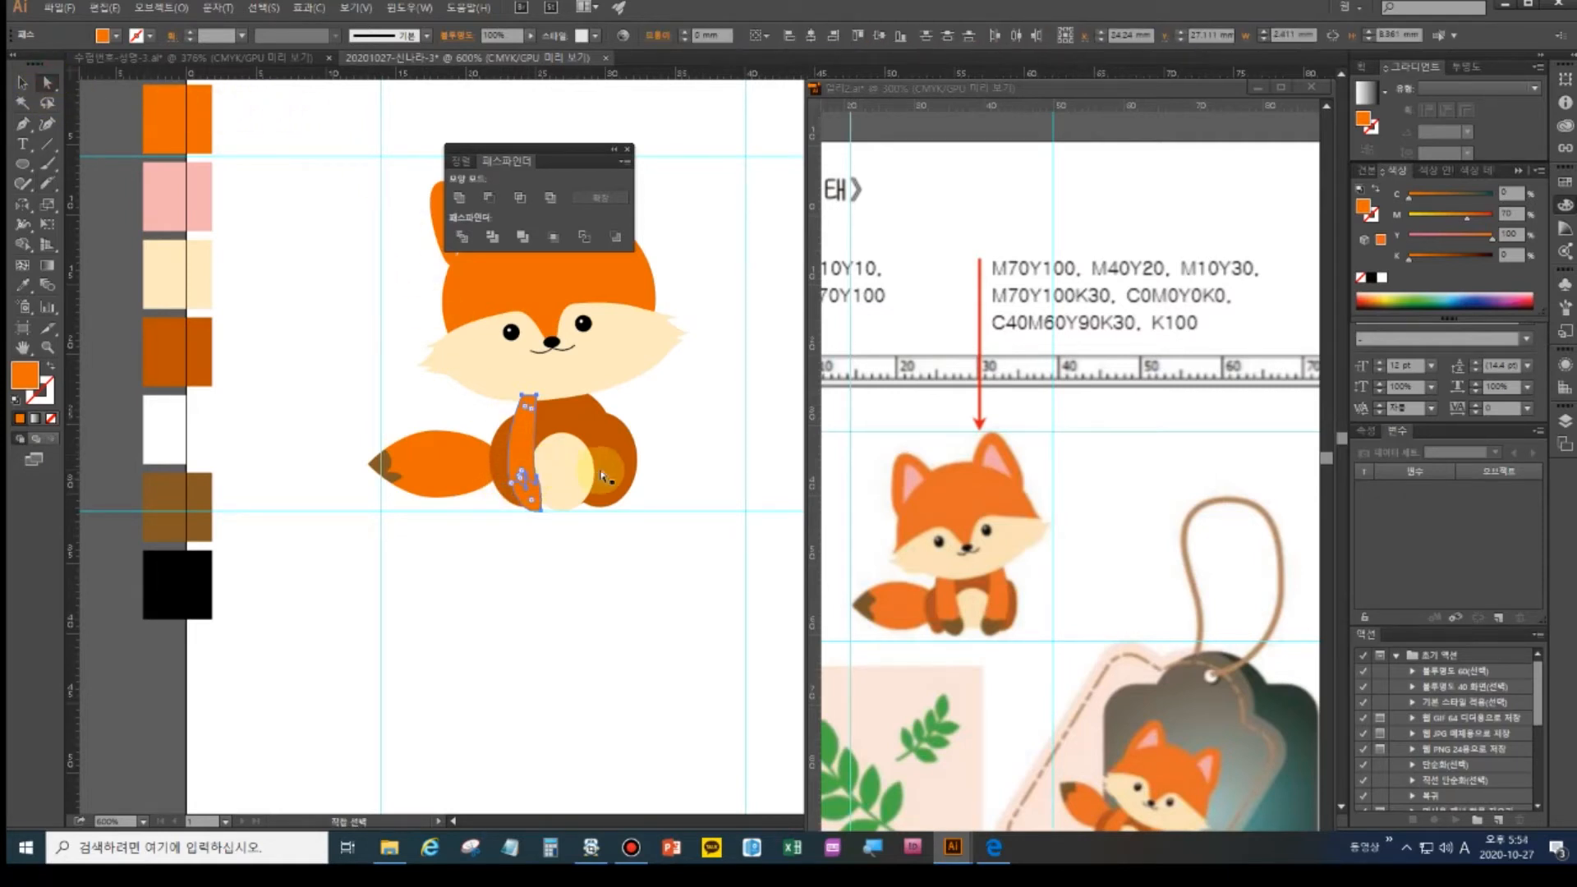
pyautogui.moveTo(540, 502); pyautogui.dragTo(520, 528)
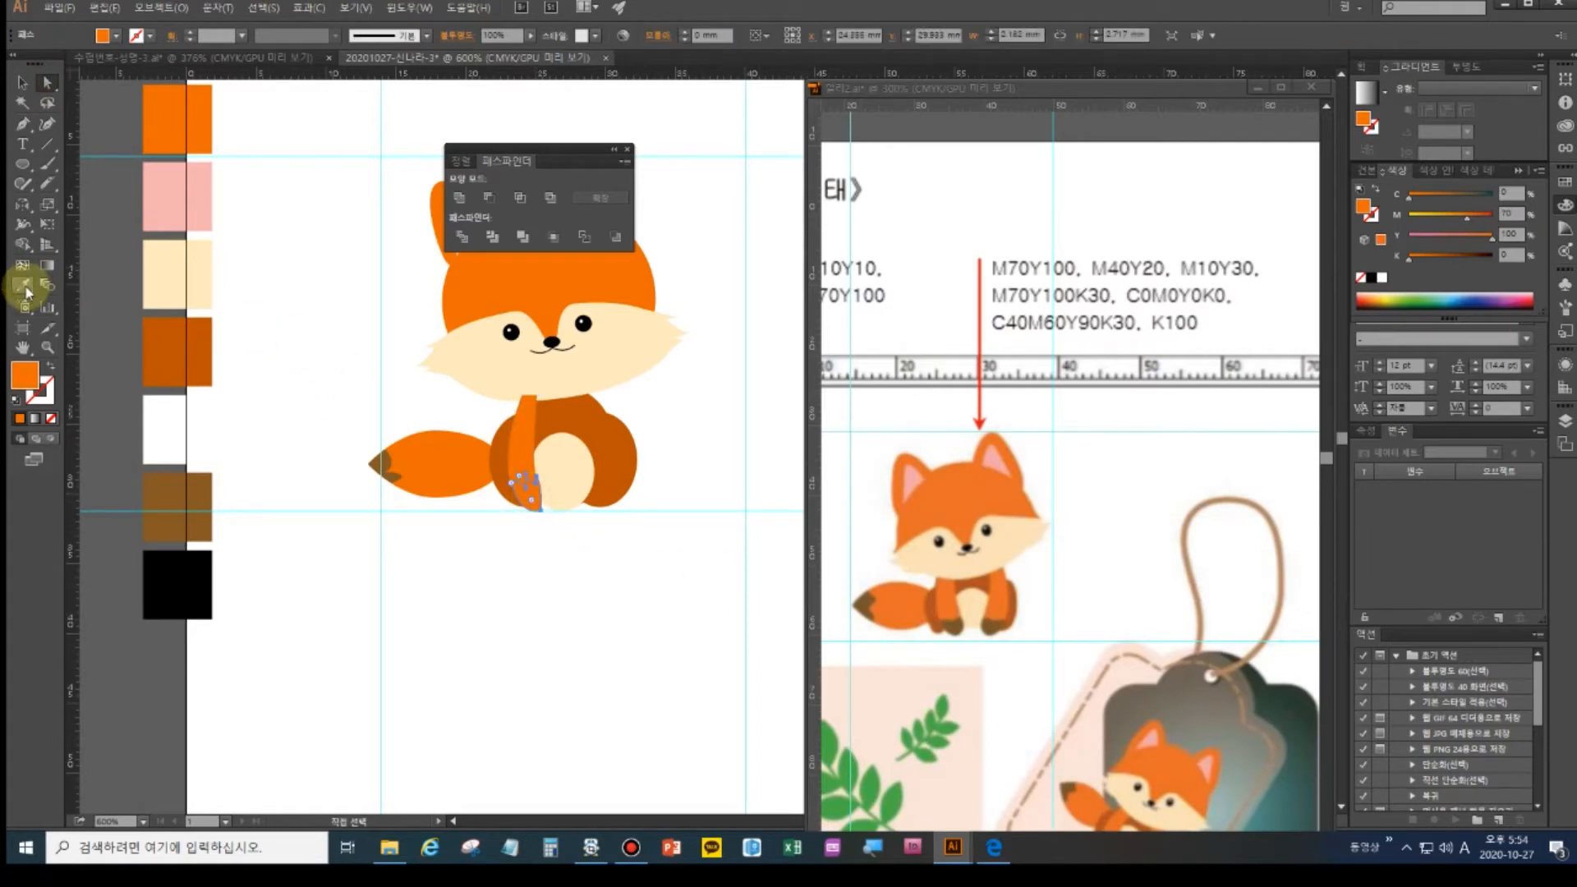
pyautogui.click(20, 285)
pyautogui.click(177, 505)
# - Group the paw stroke together with the orange leg
pyautogui.click(22, 83)
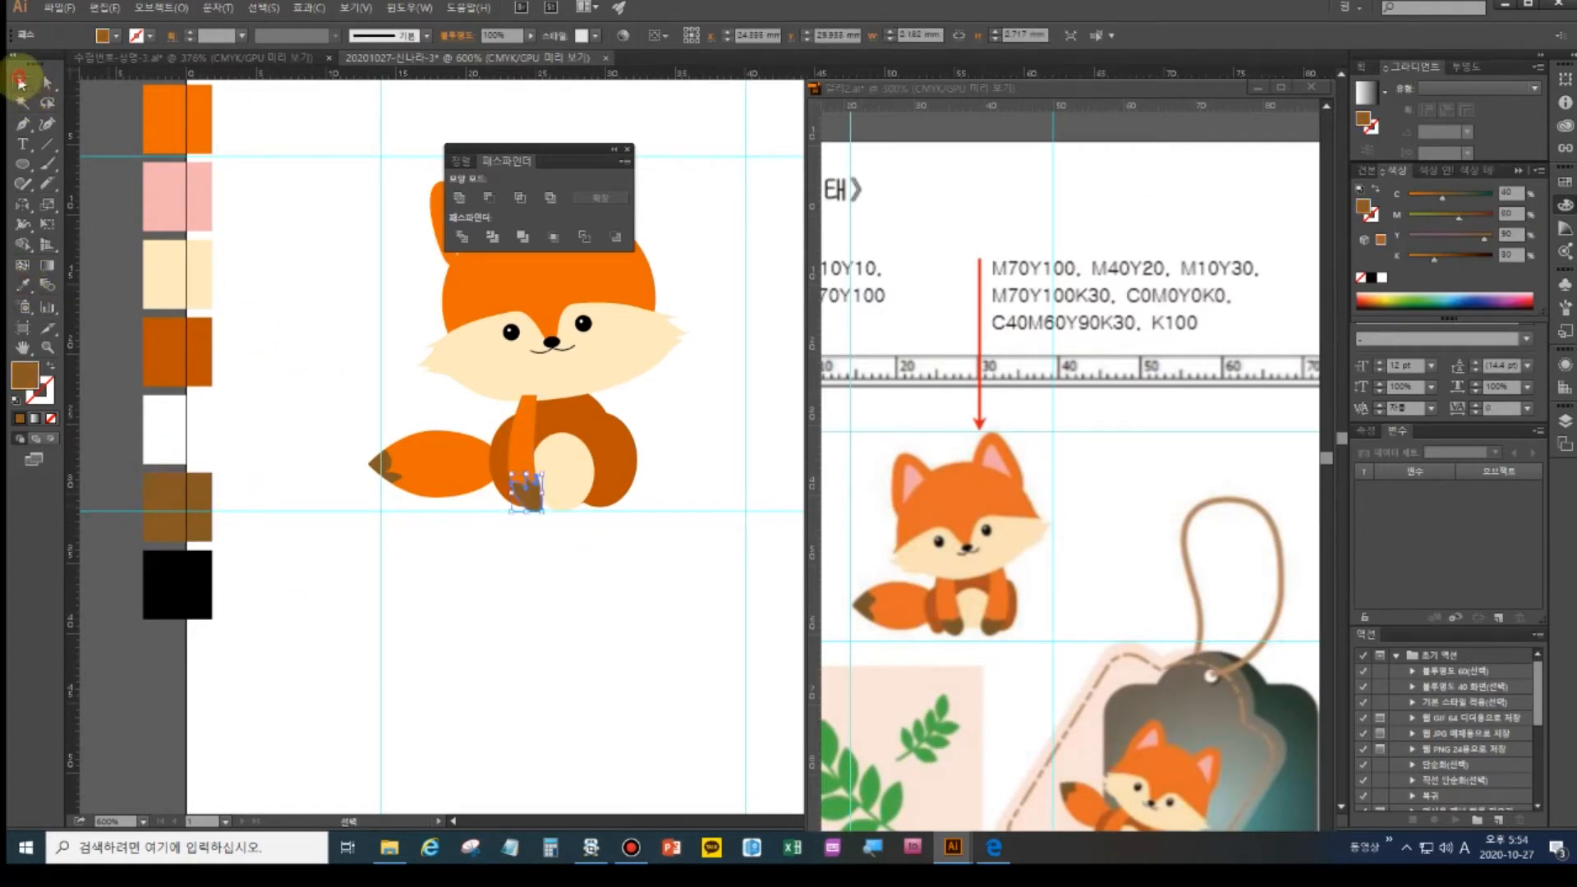
pyautogui.click(535, 515)
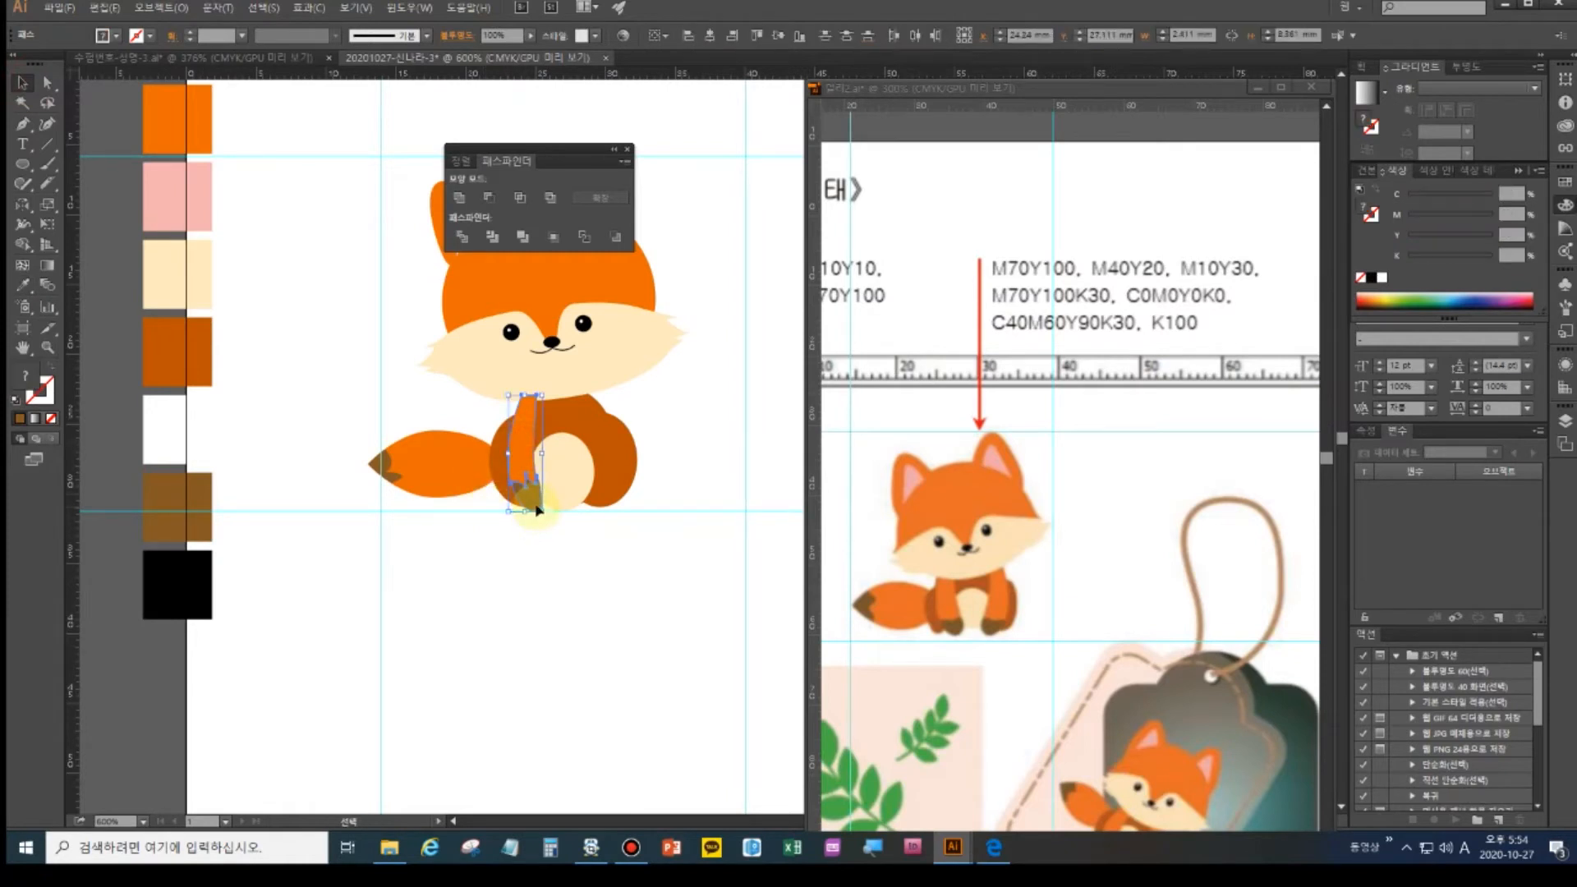
pyautogui.hotkey('ctrl', 'g')
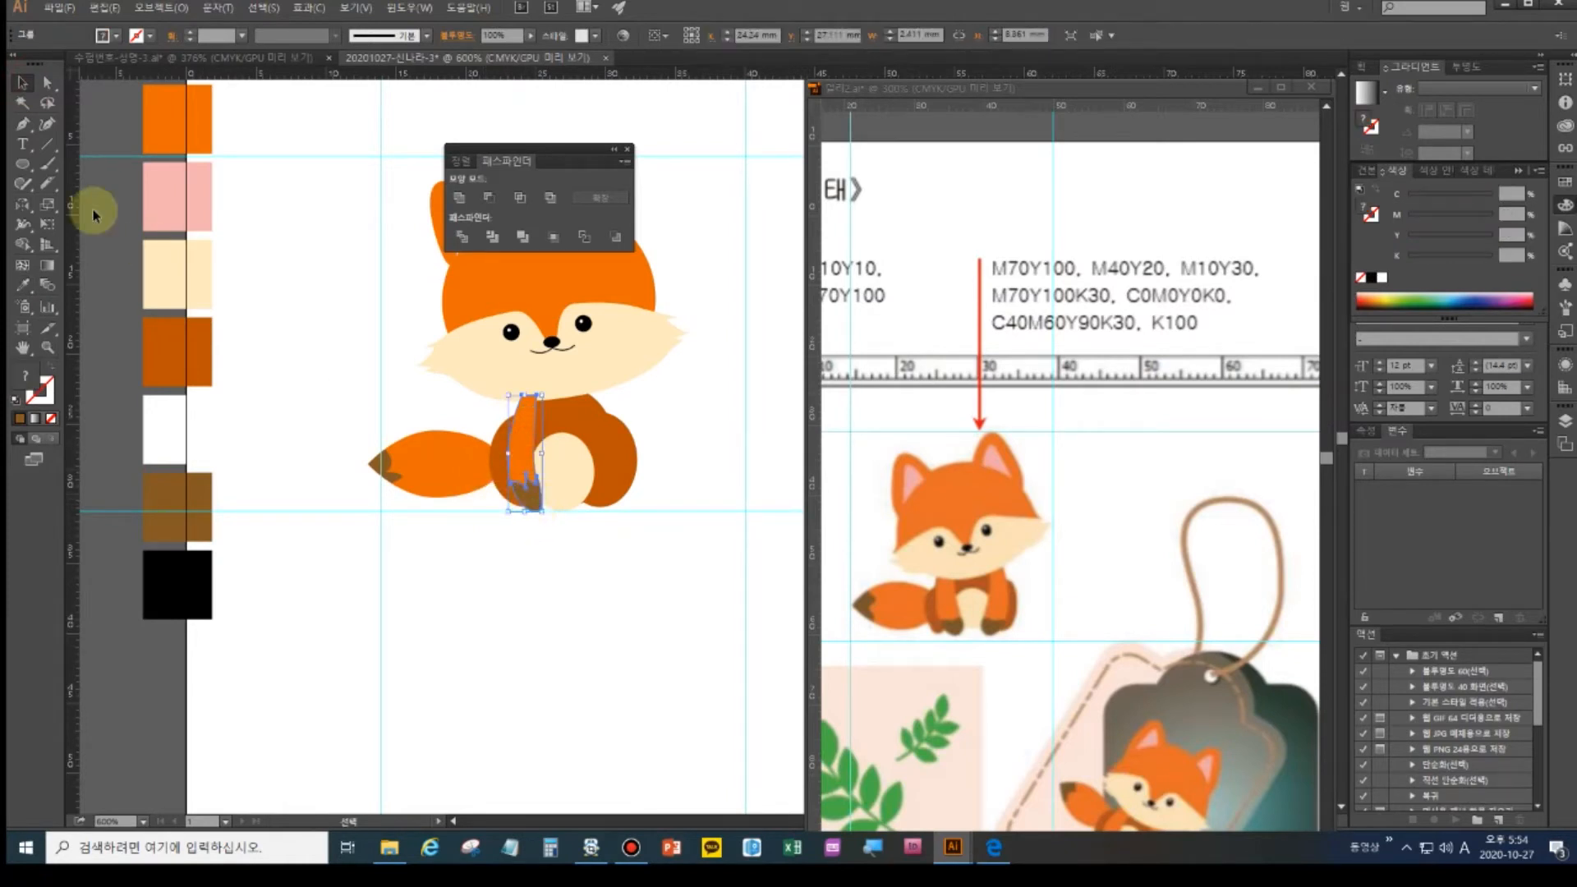
pyautogui.click(46, 205)
pyautogui.click(22, 203)
# - Reflect a copy of the leg vertically across the body's centre onto the right side
pyautogui.click(562, 470)
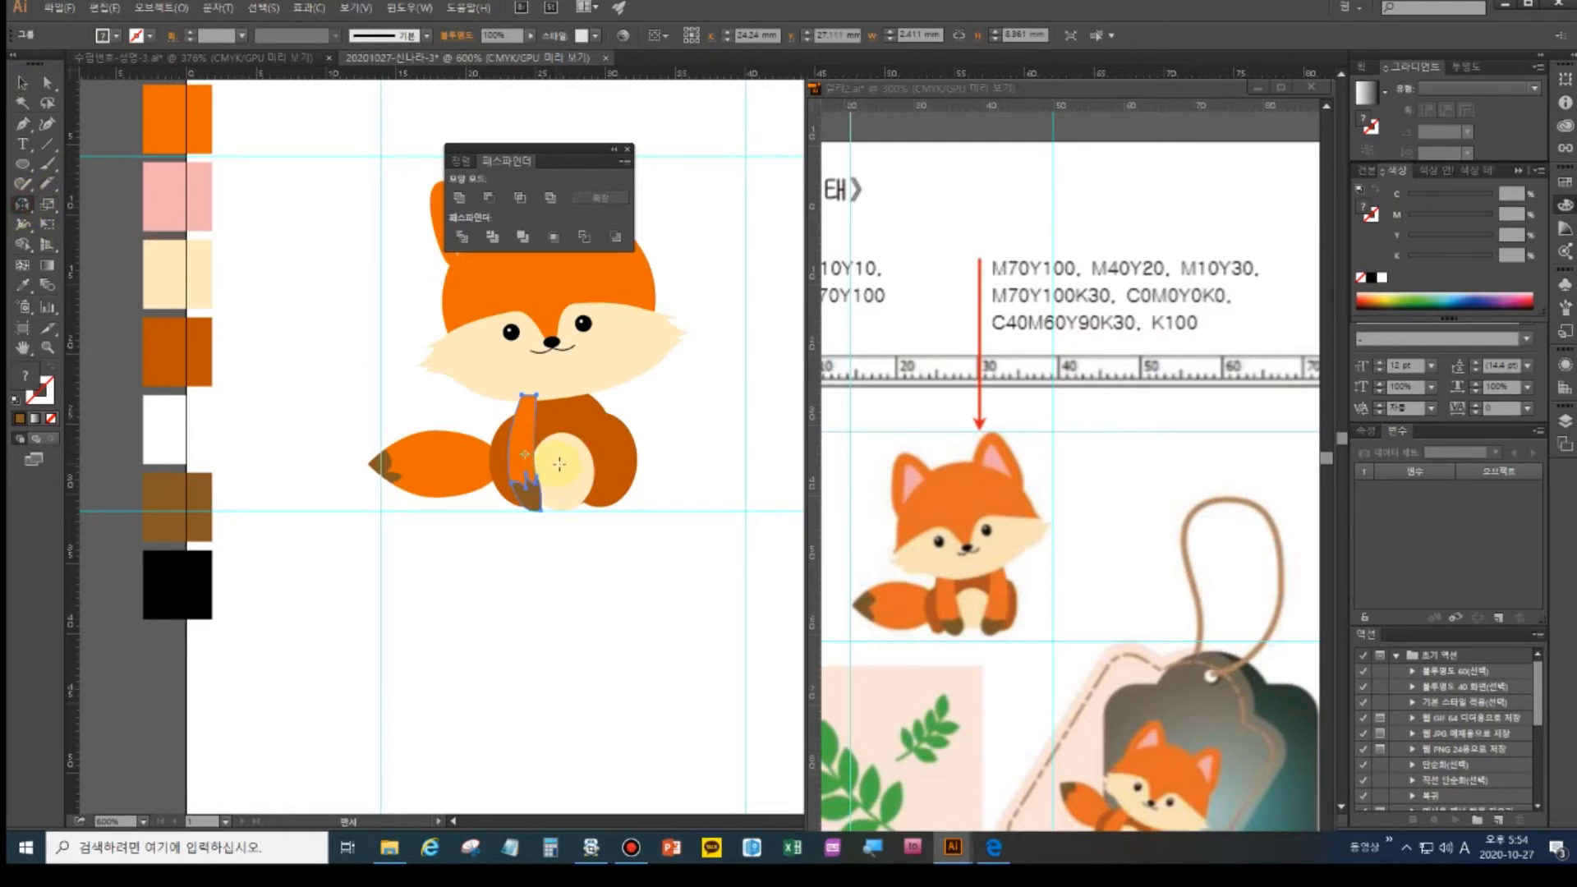
pyautogui.keyDown('alt'); pyautogui.click(559, 465); pyautogui.keyUp('alt')
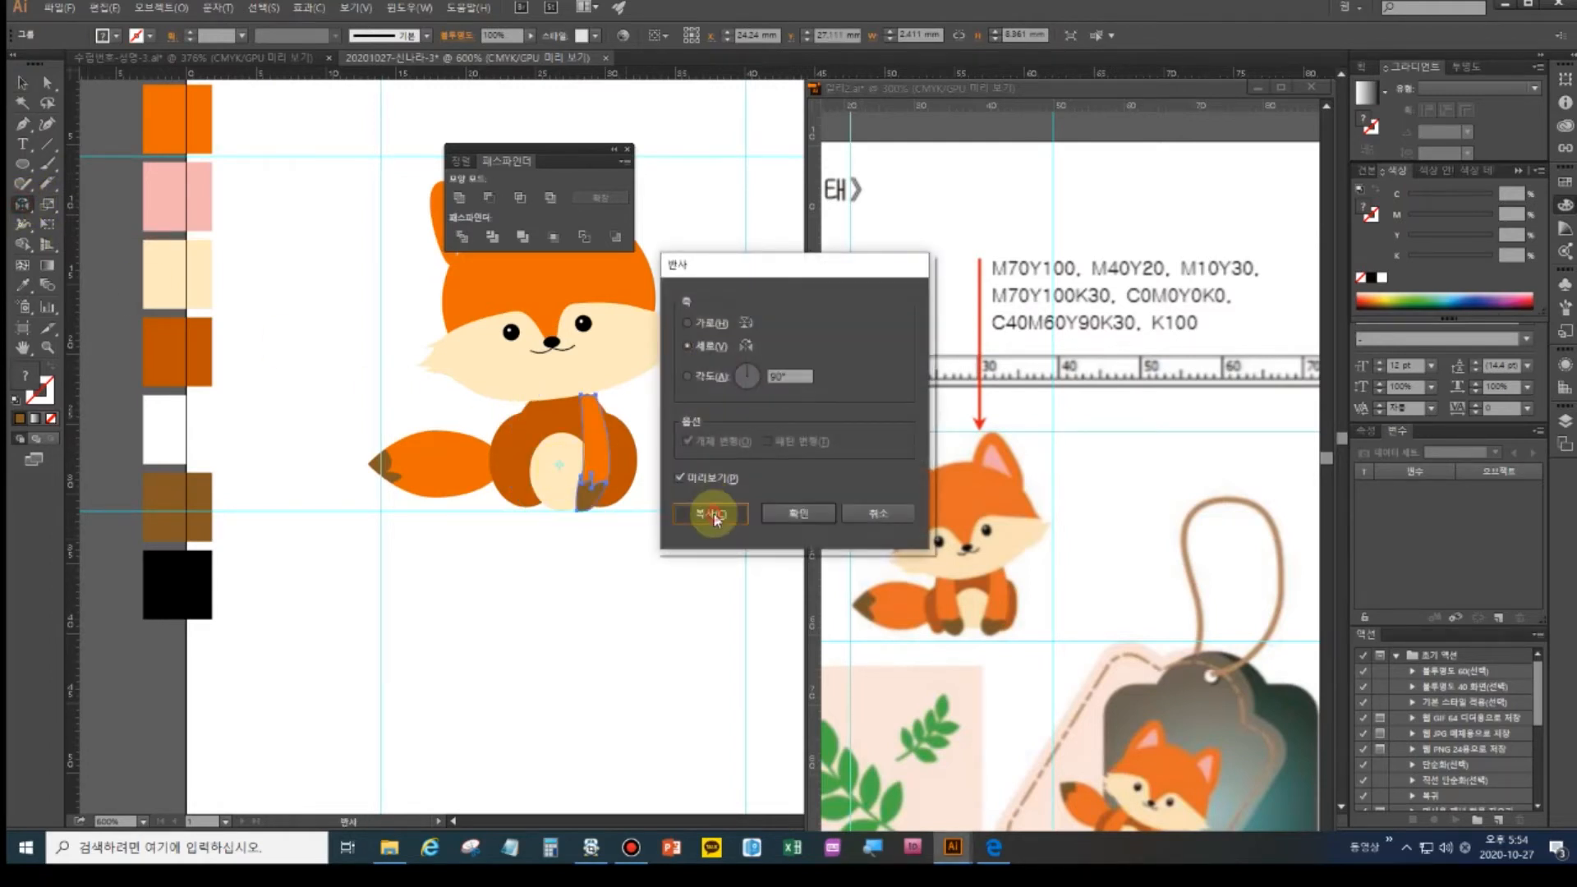
pyautogui.click(706, 511)
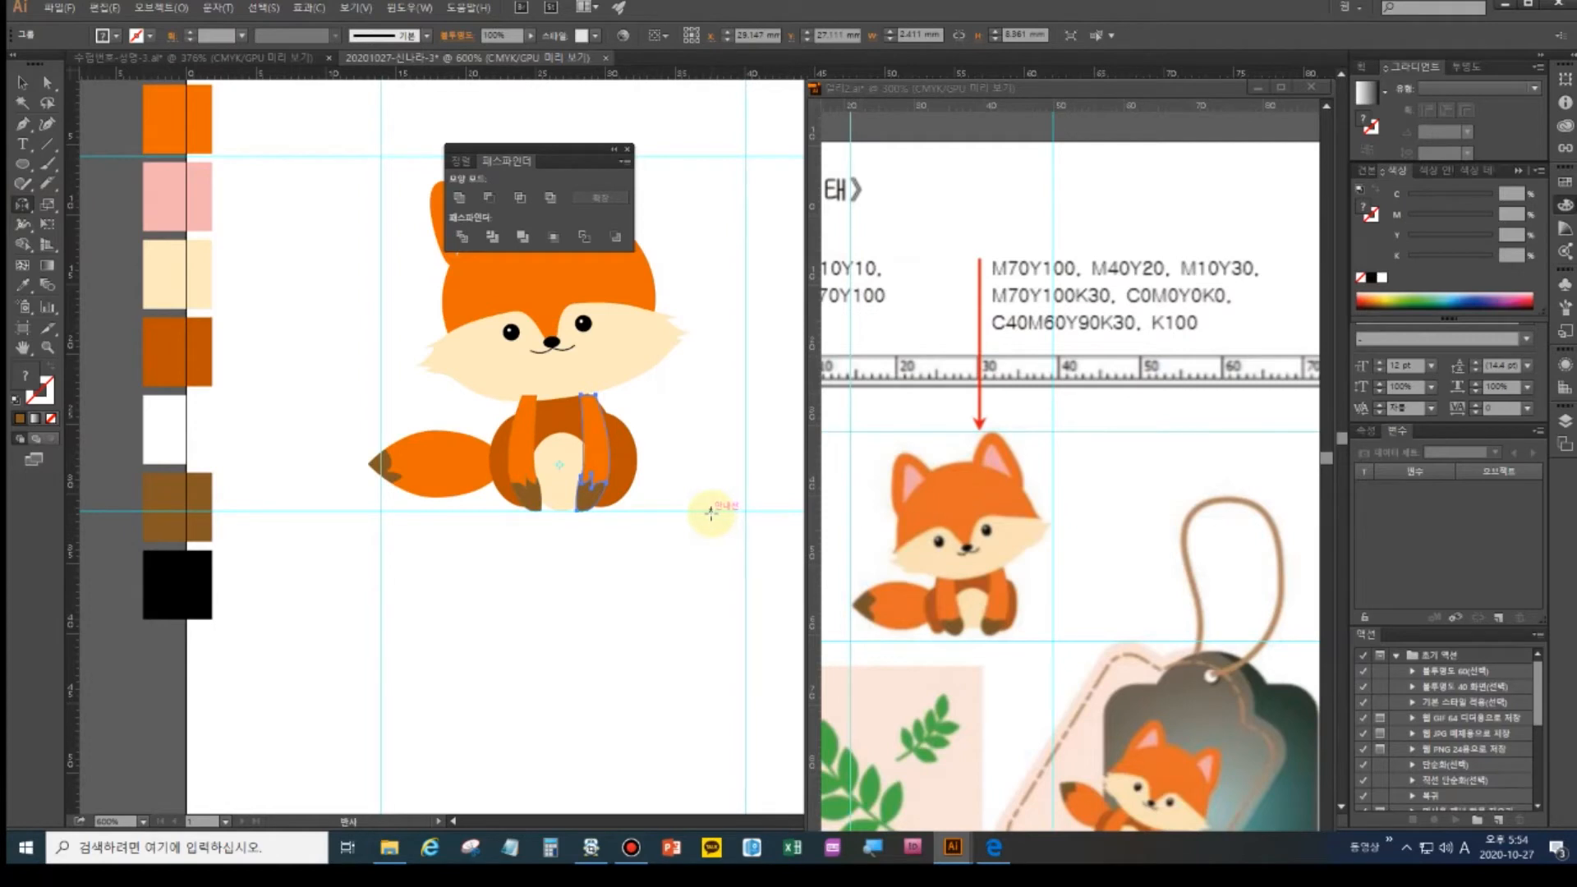
# - Group both legs and send the body behind them
pyautogui.click(22, 82)
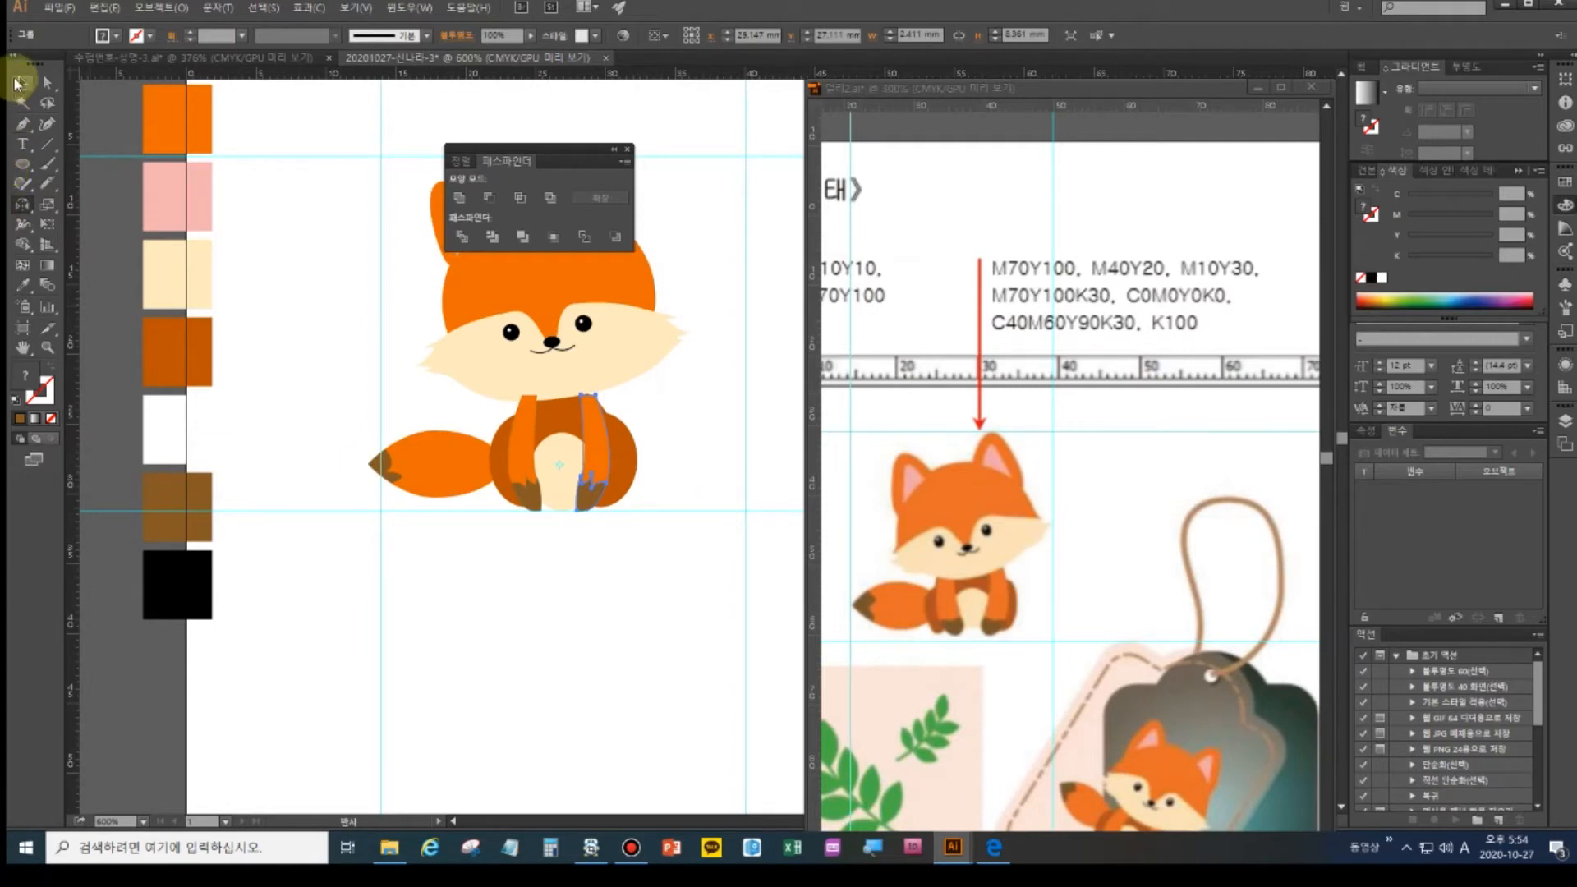
pyautogui.keyDown('shift'); pyautogui.click(525, 465); pyautogui.keyUp('shift')
pyautogui.hotkey('ctrl', 'g')
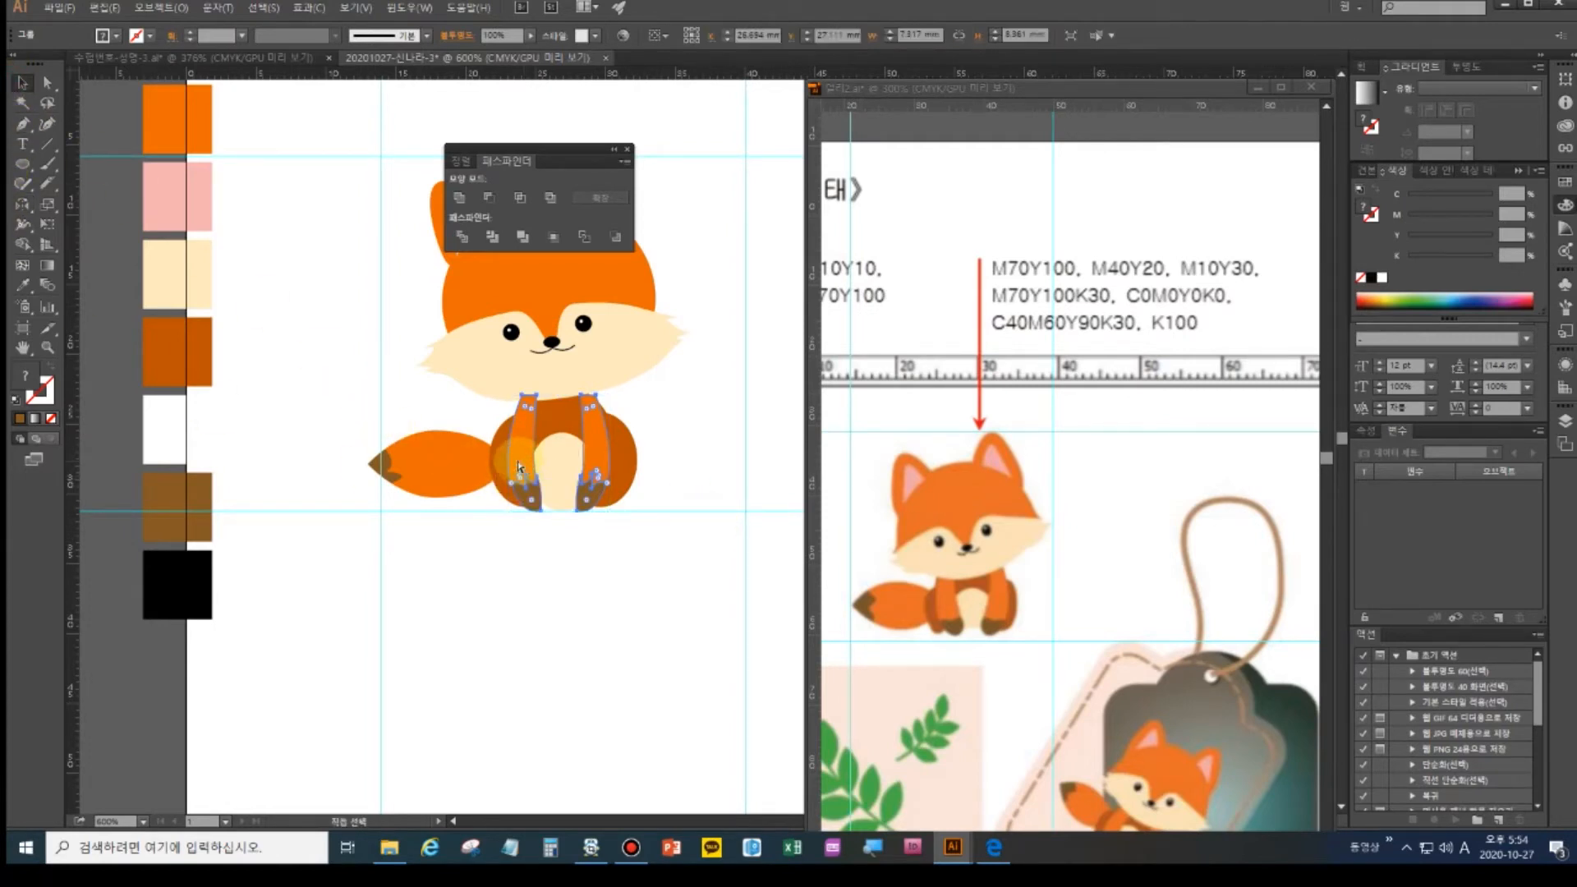
pyautogui.hotkey('ctrl', 'shift', '[')
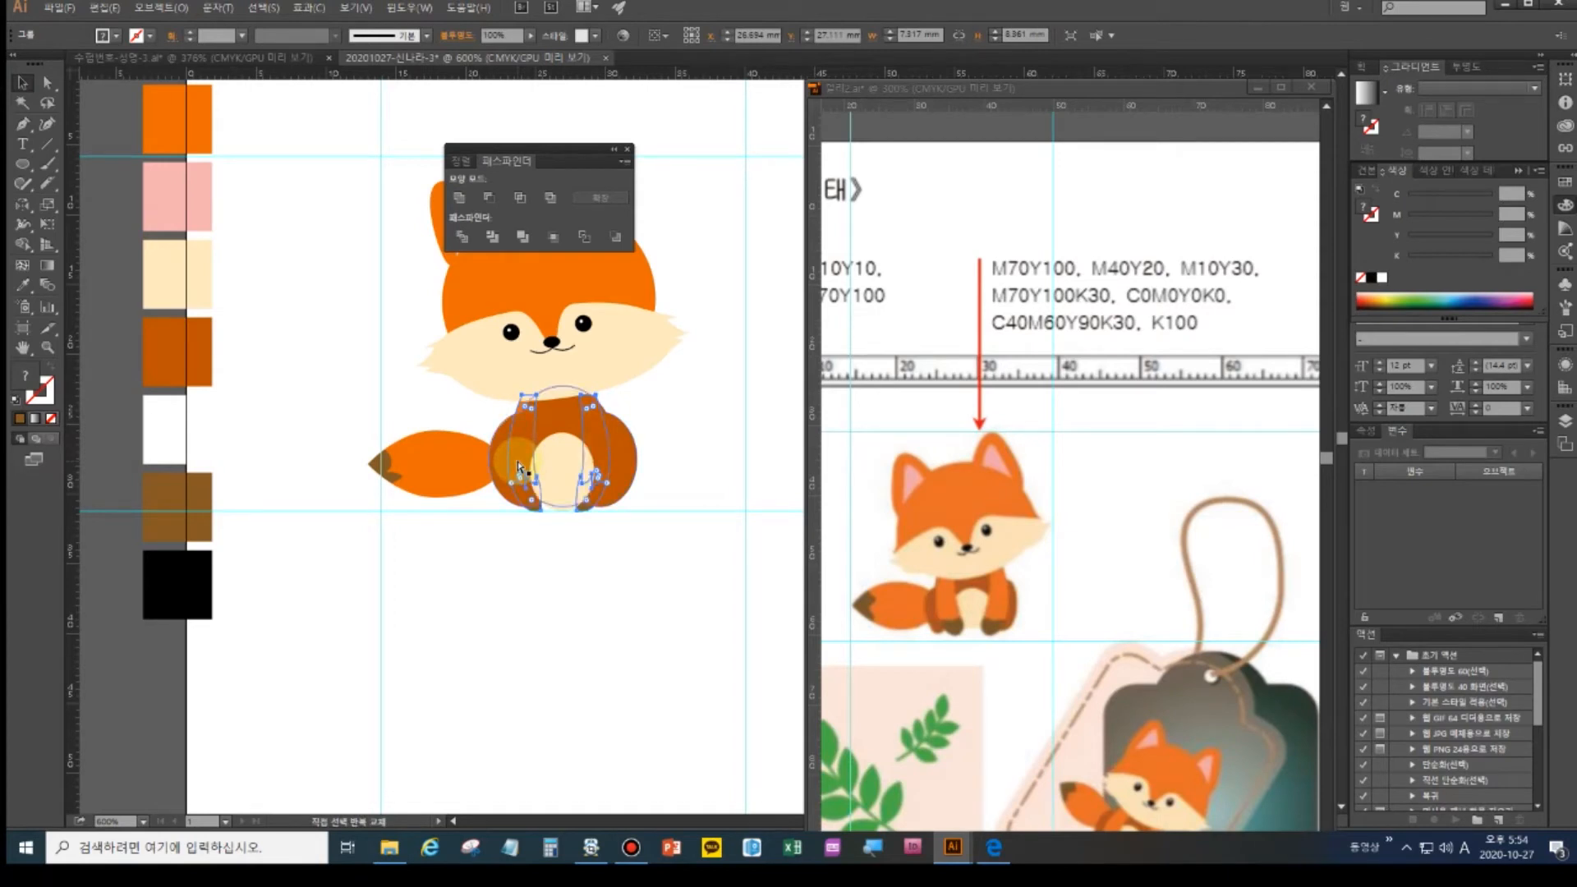
pyautogui.click(509, 453)
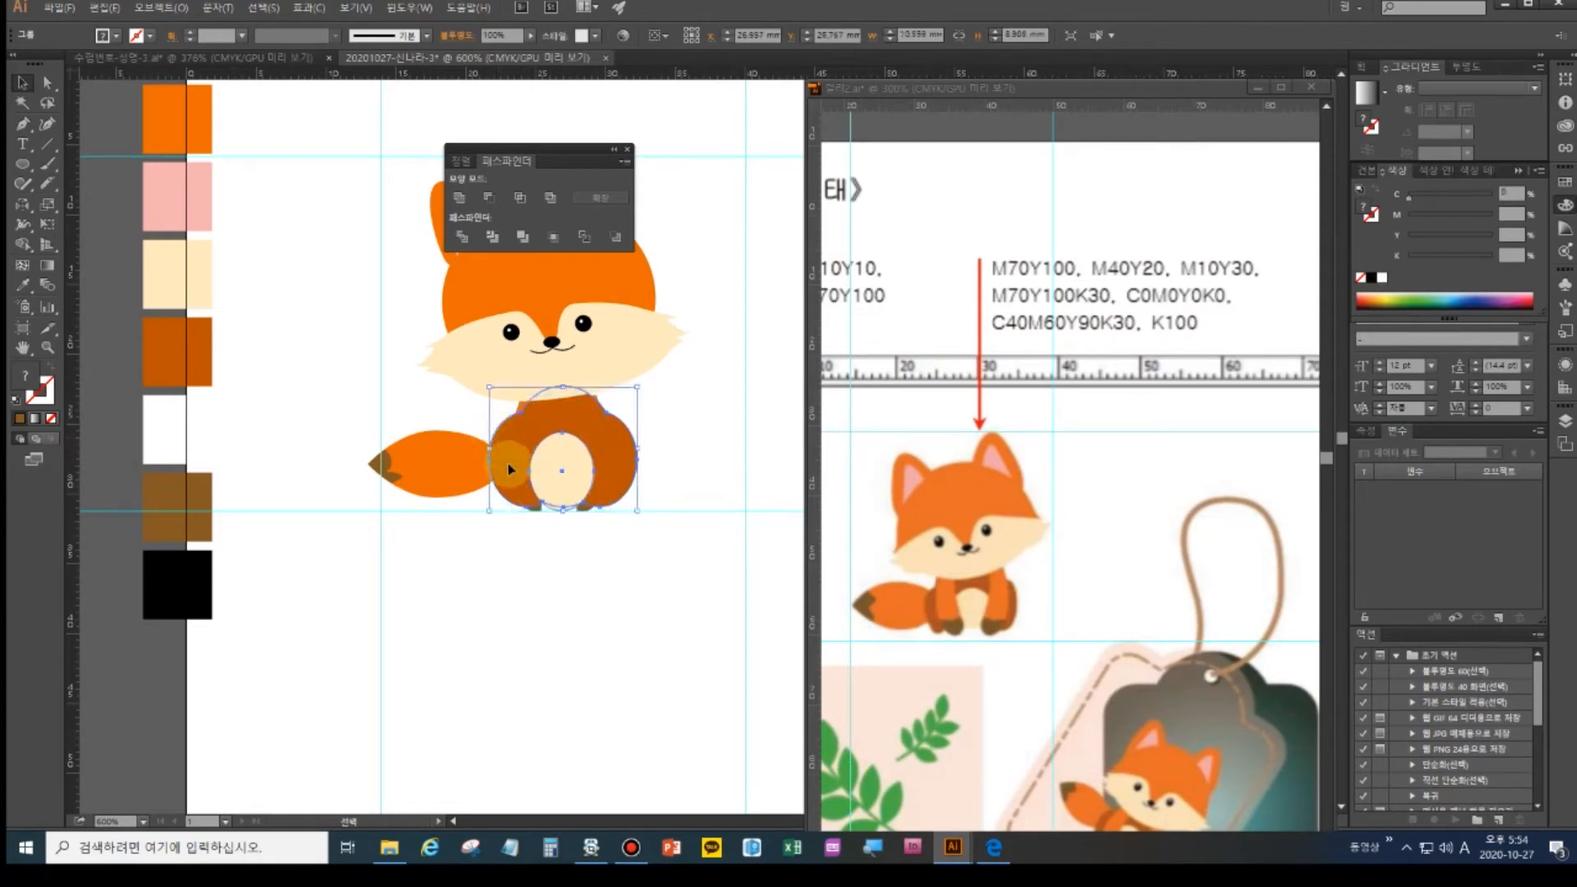
pyautogui.press('a')
pyautogui.hotkey('ctrl', '[')
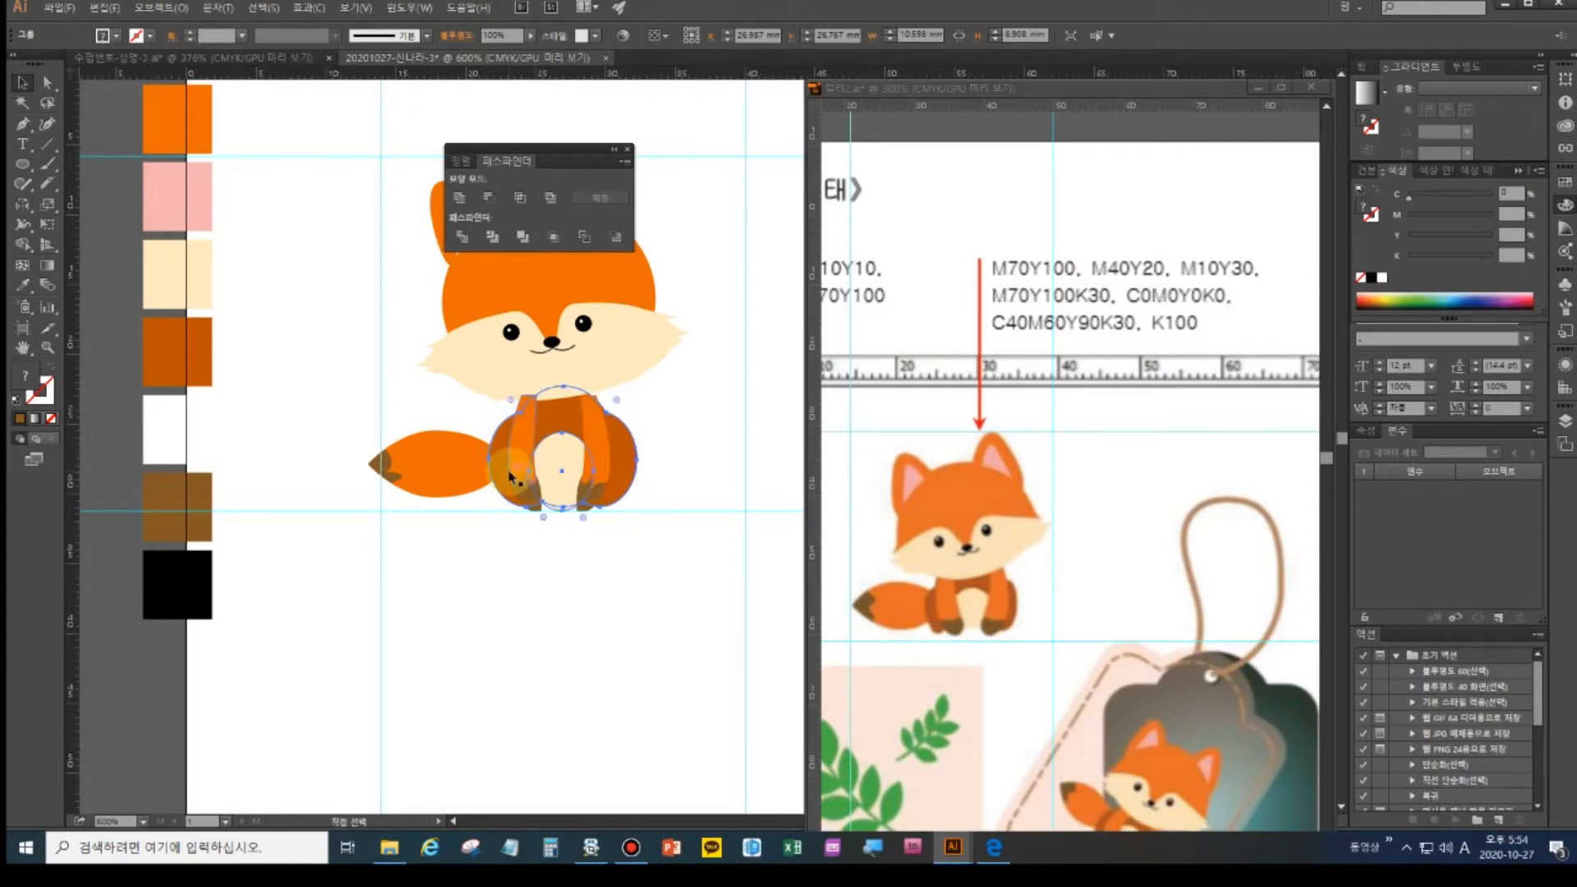
pyautogui.click(535, 590)
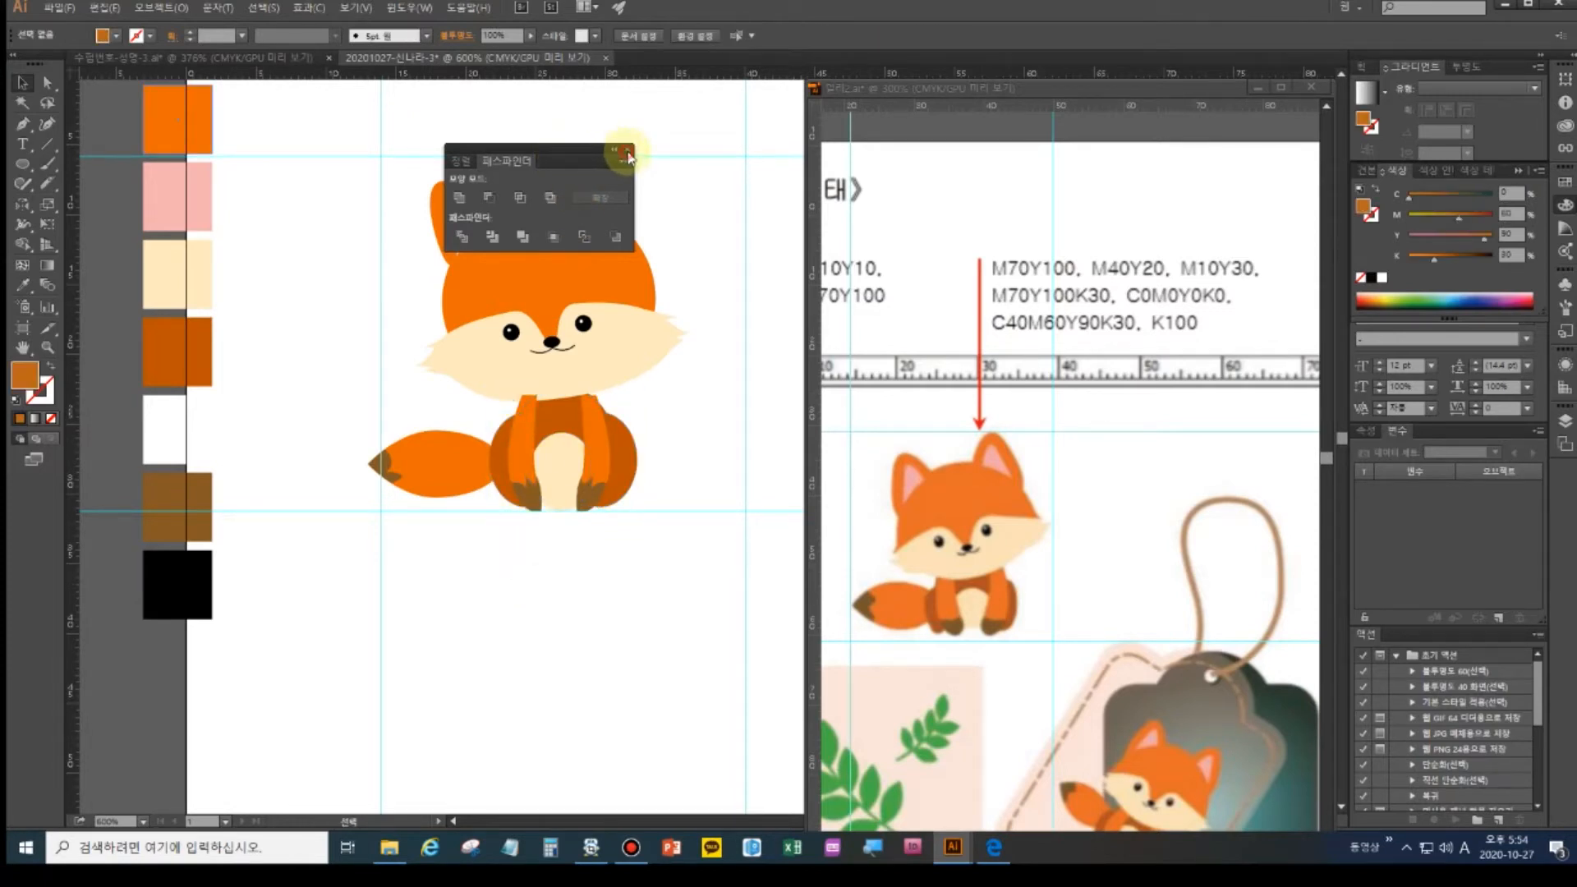
# - Close the Pathfinder panel and nudge the fox's body-and-legs group slightly up and to the right
pyautogui.click(628, 152)
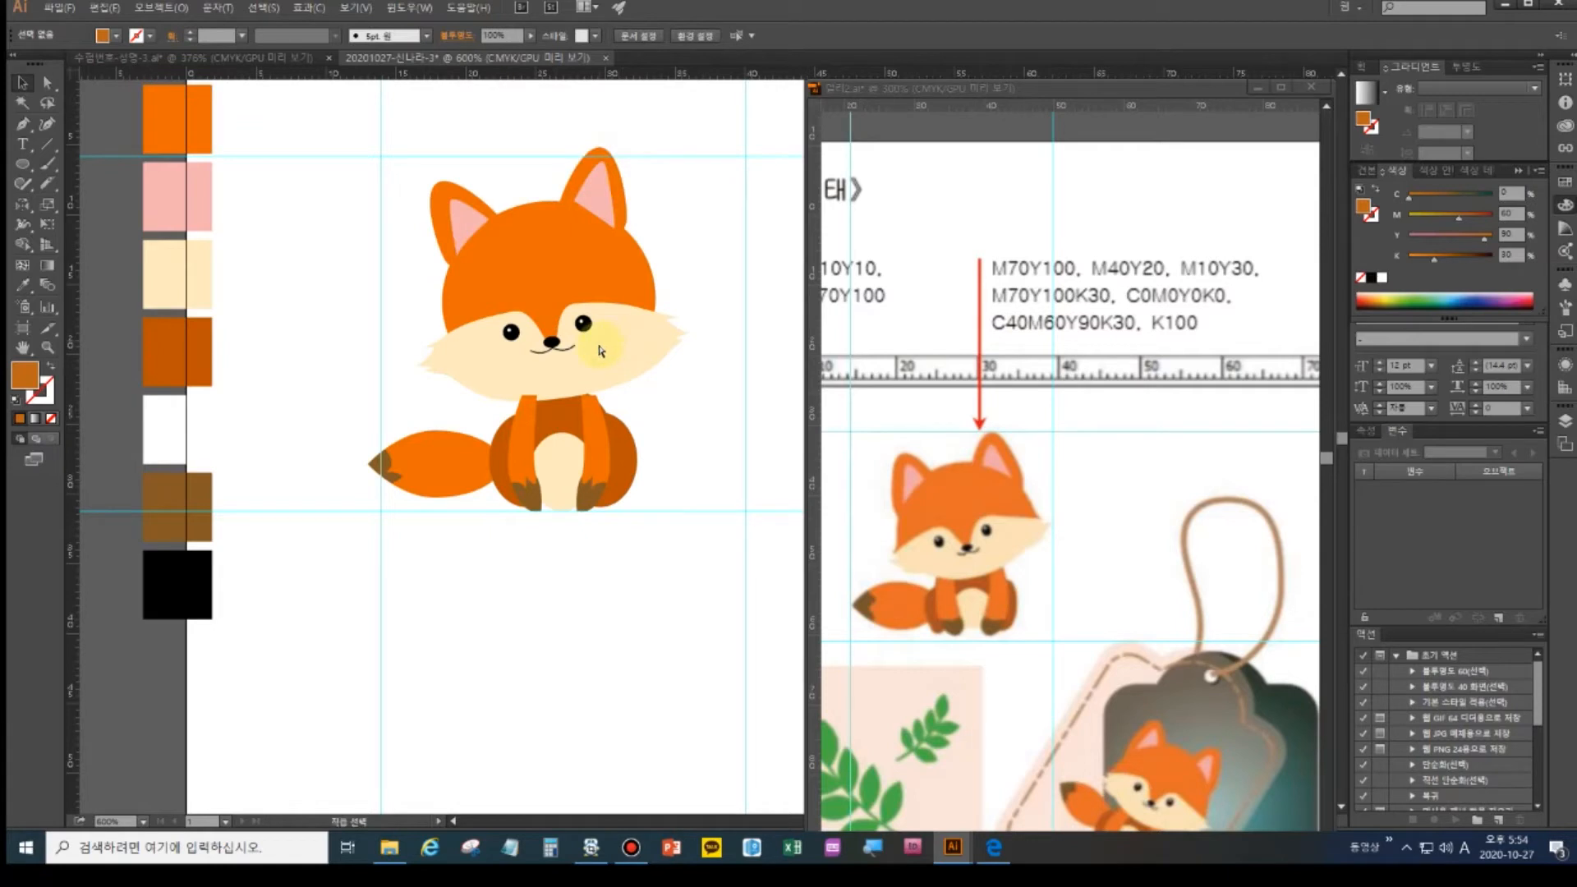
pyautogui.click(603, 352)
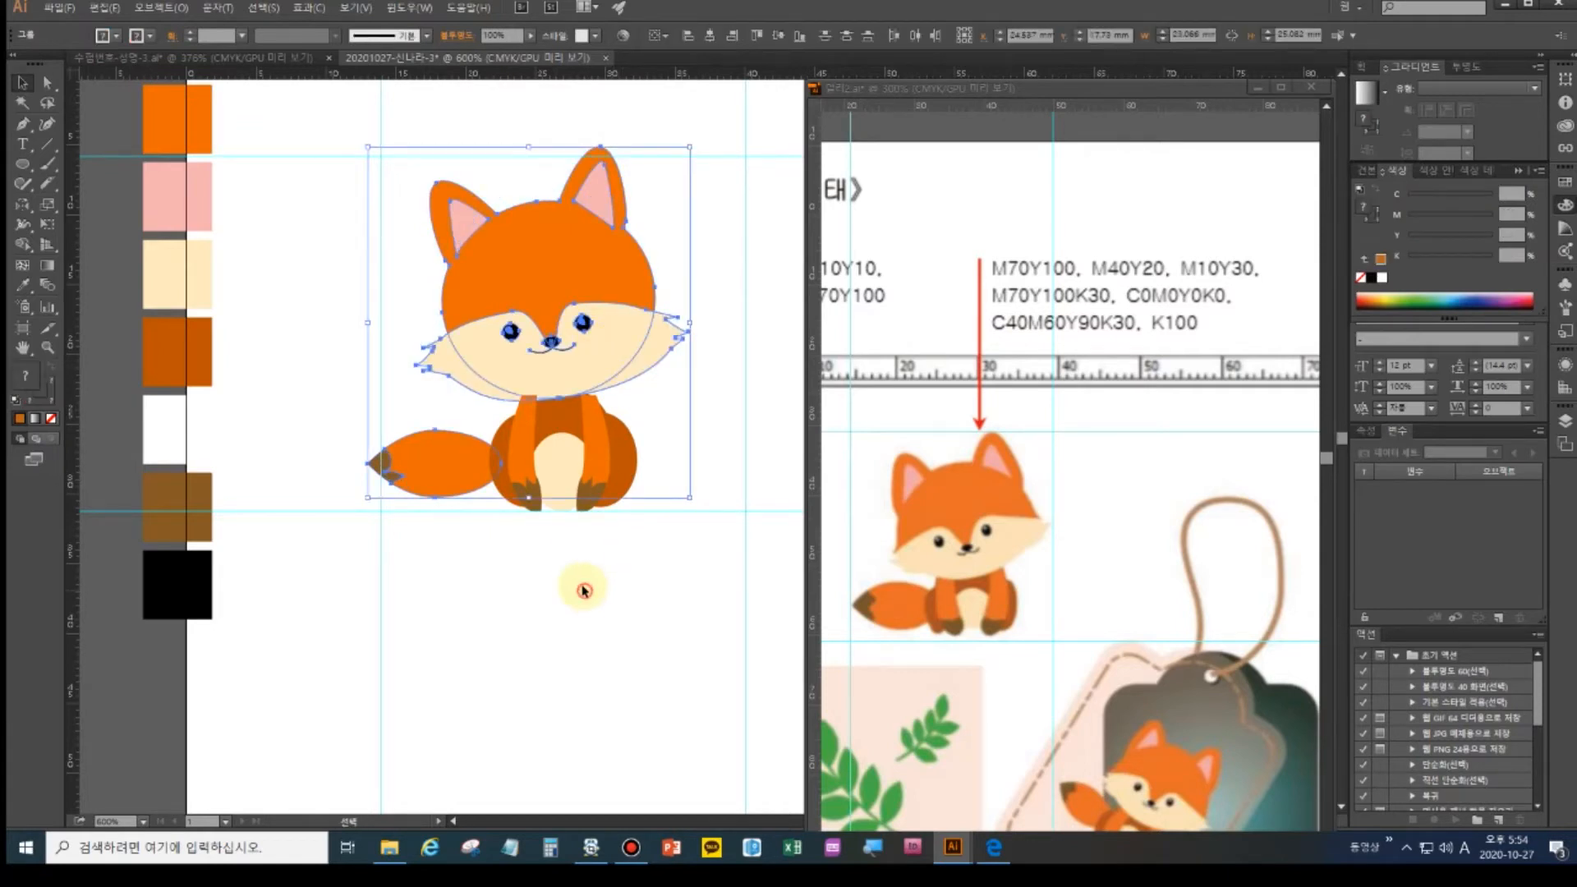
pyautogui.click(584, 590)
pyautogui.click(581, 366)
pyautogui.press('a')
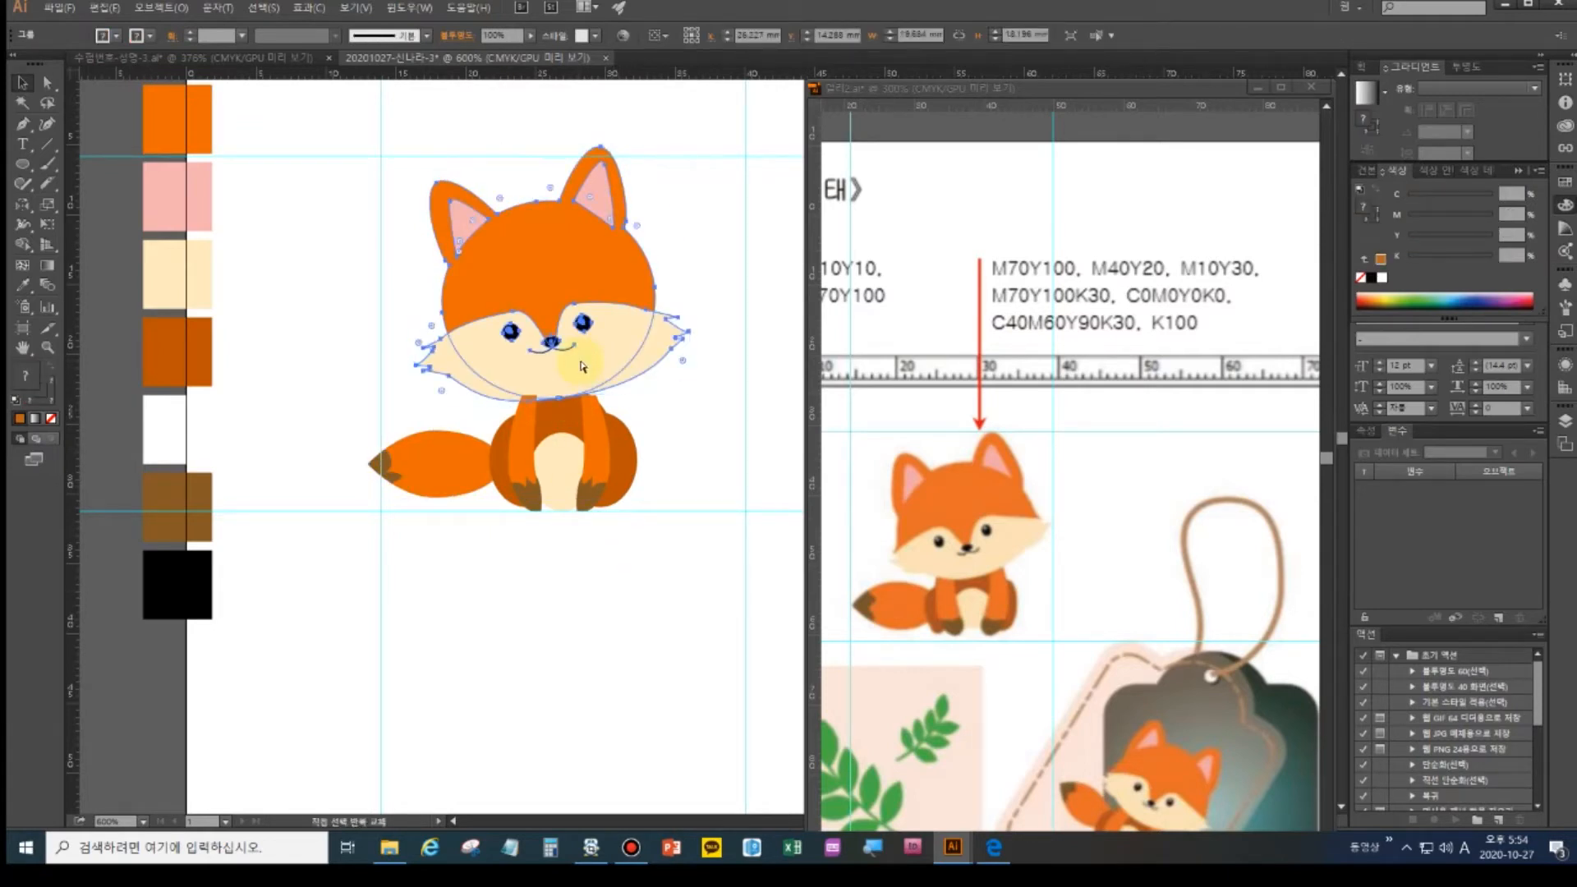
pyautogui.press('v')
pyautogui.click(538, 534)
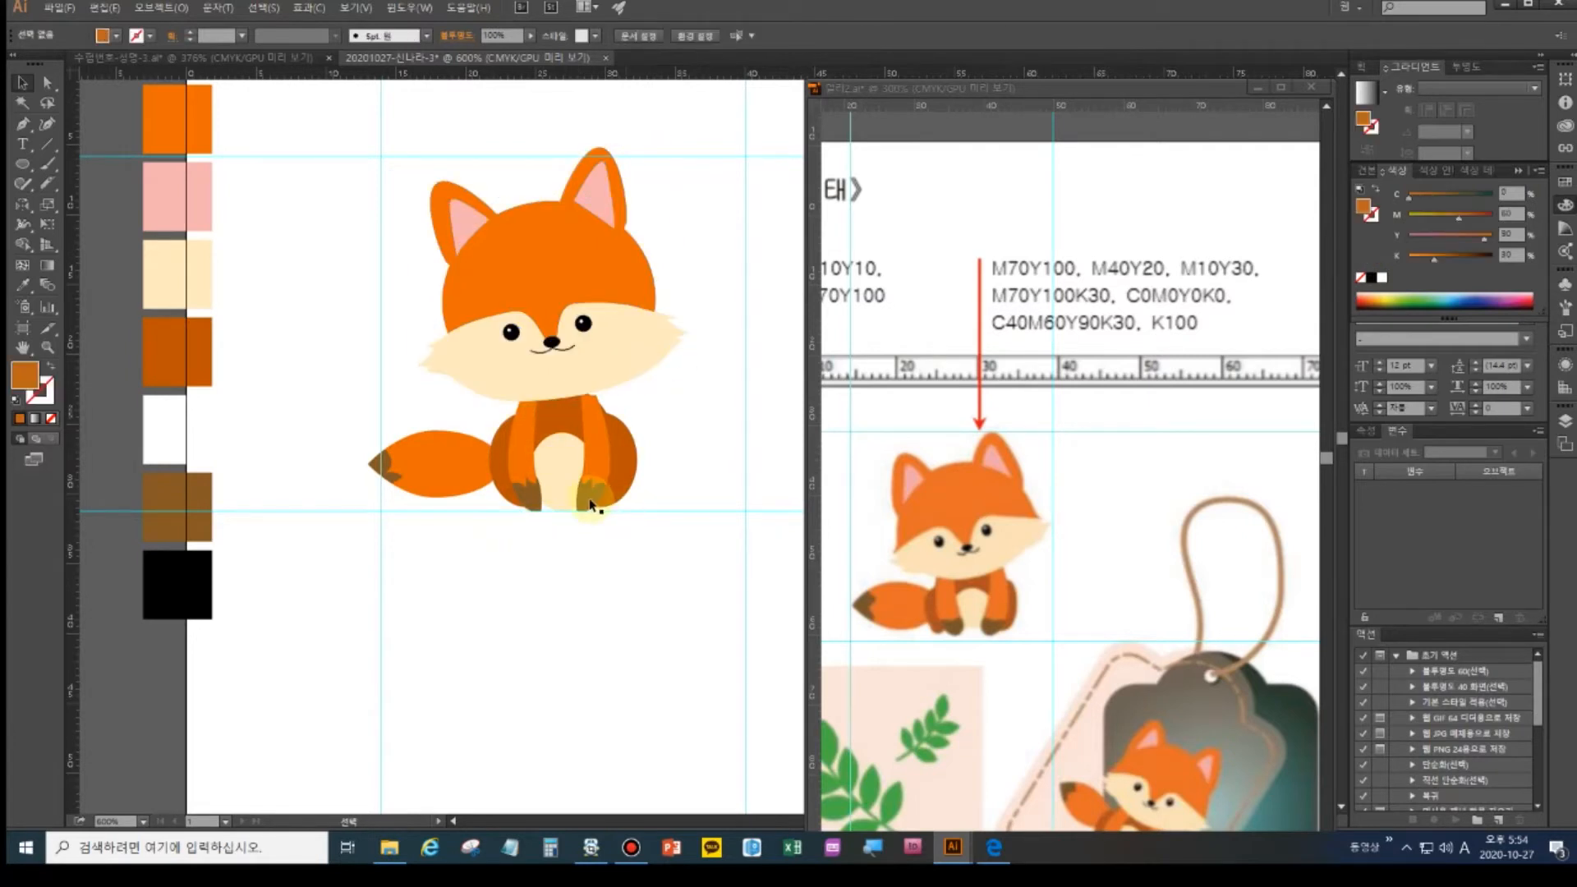
pyautogui.click(602, 411)
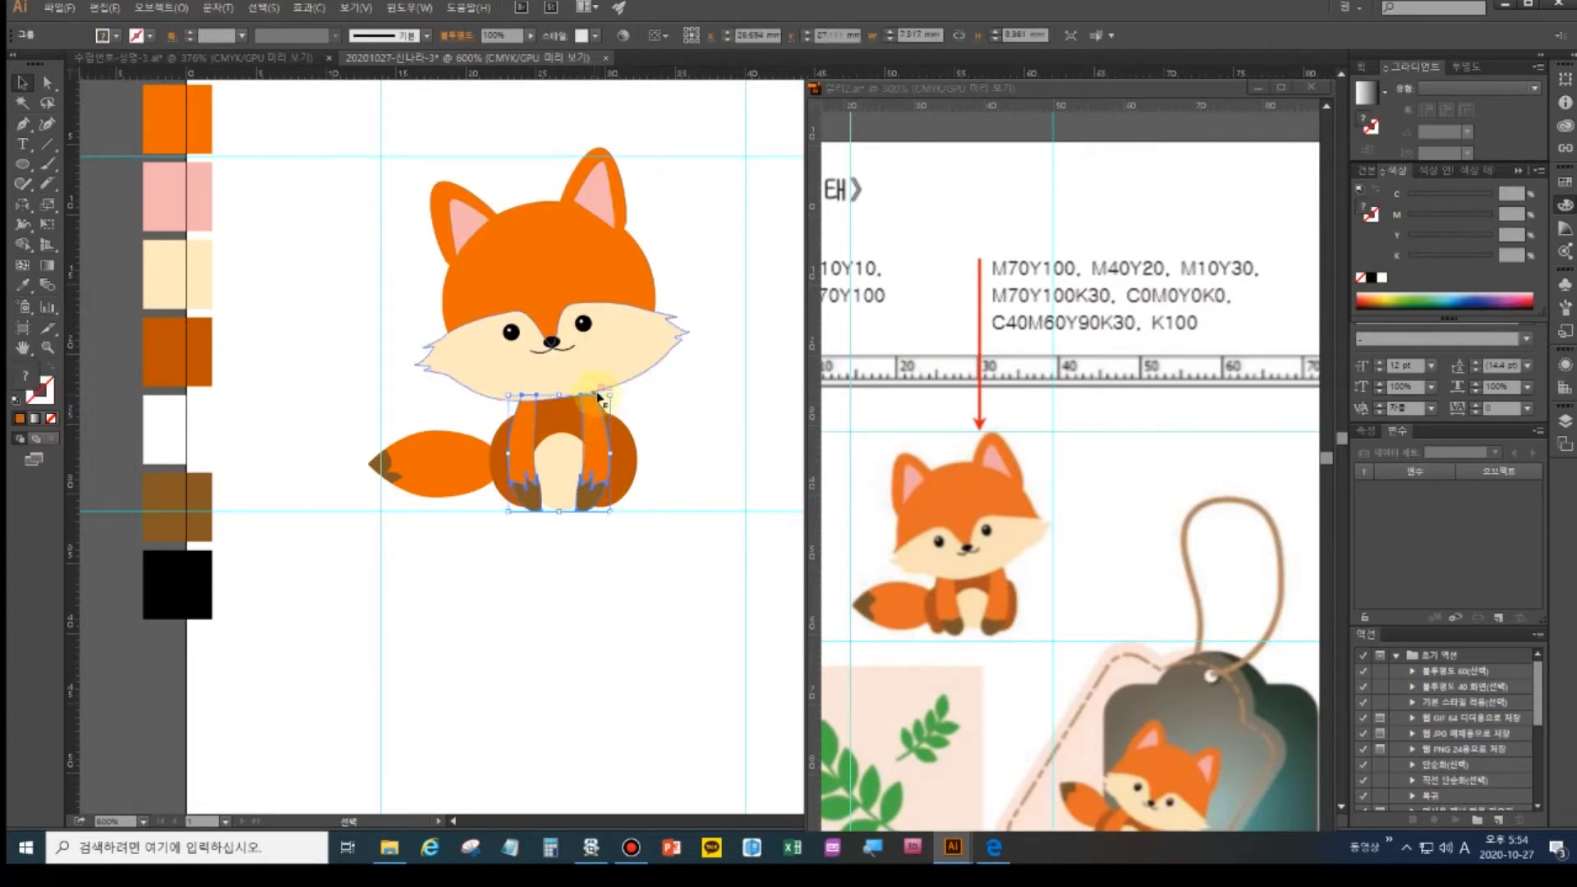
pyautogui.moveTo(598, 398); pyautogui.dragTo(601, 393)
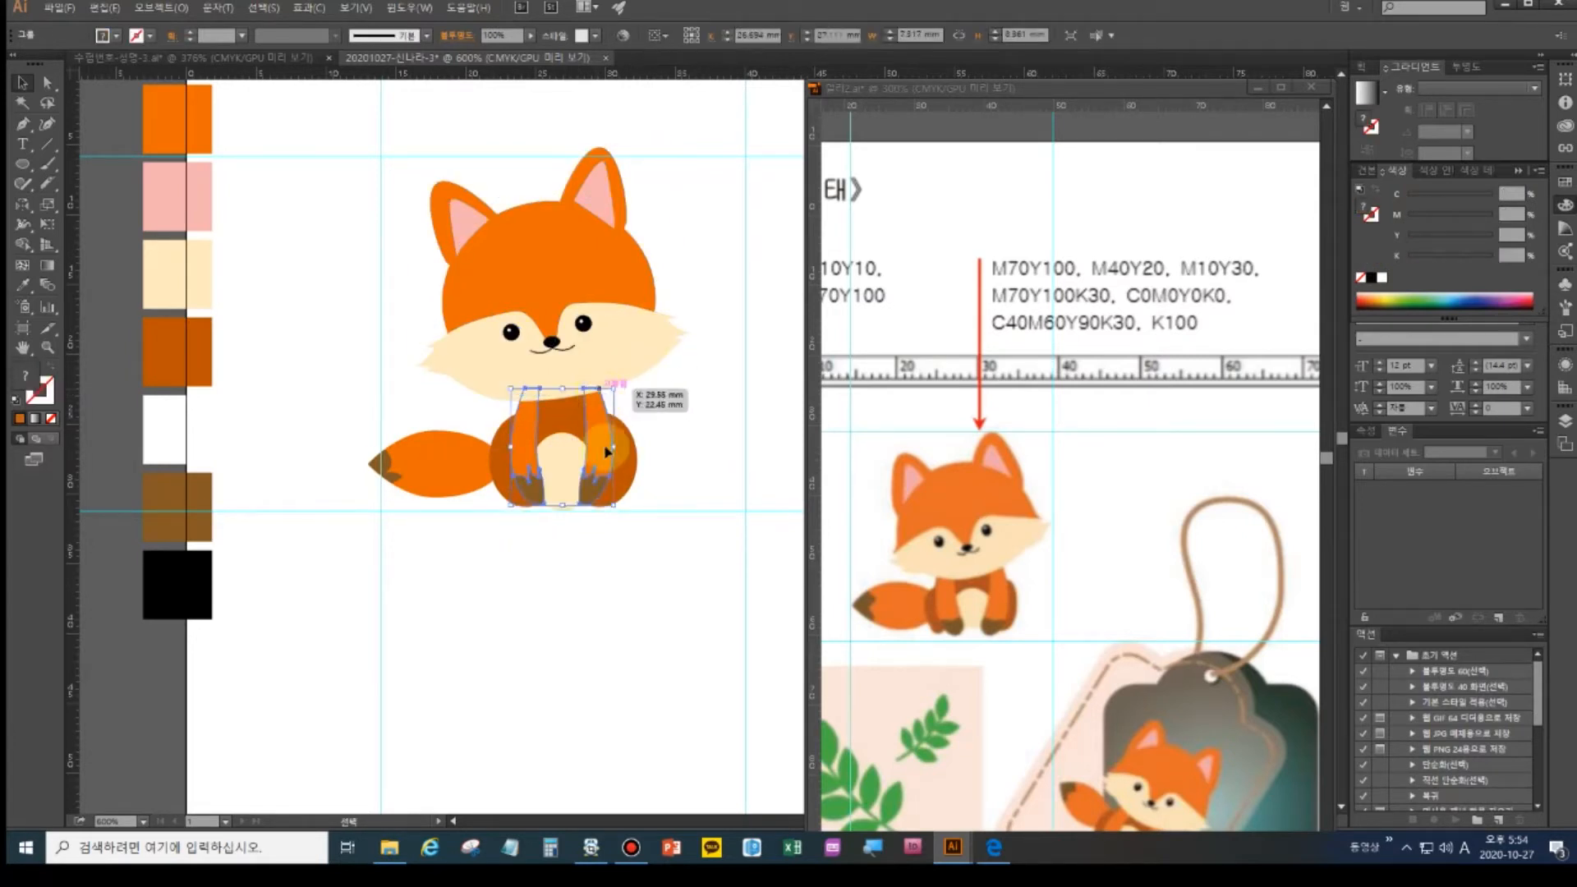
pyautogui.click(582, 579)
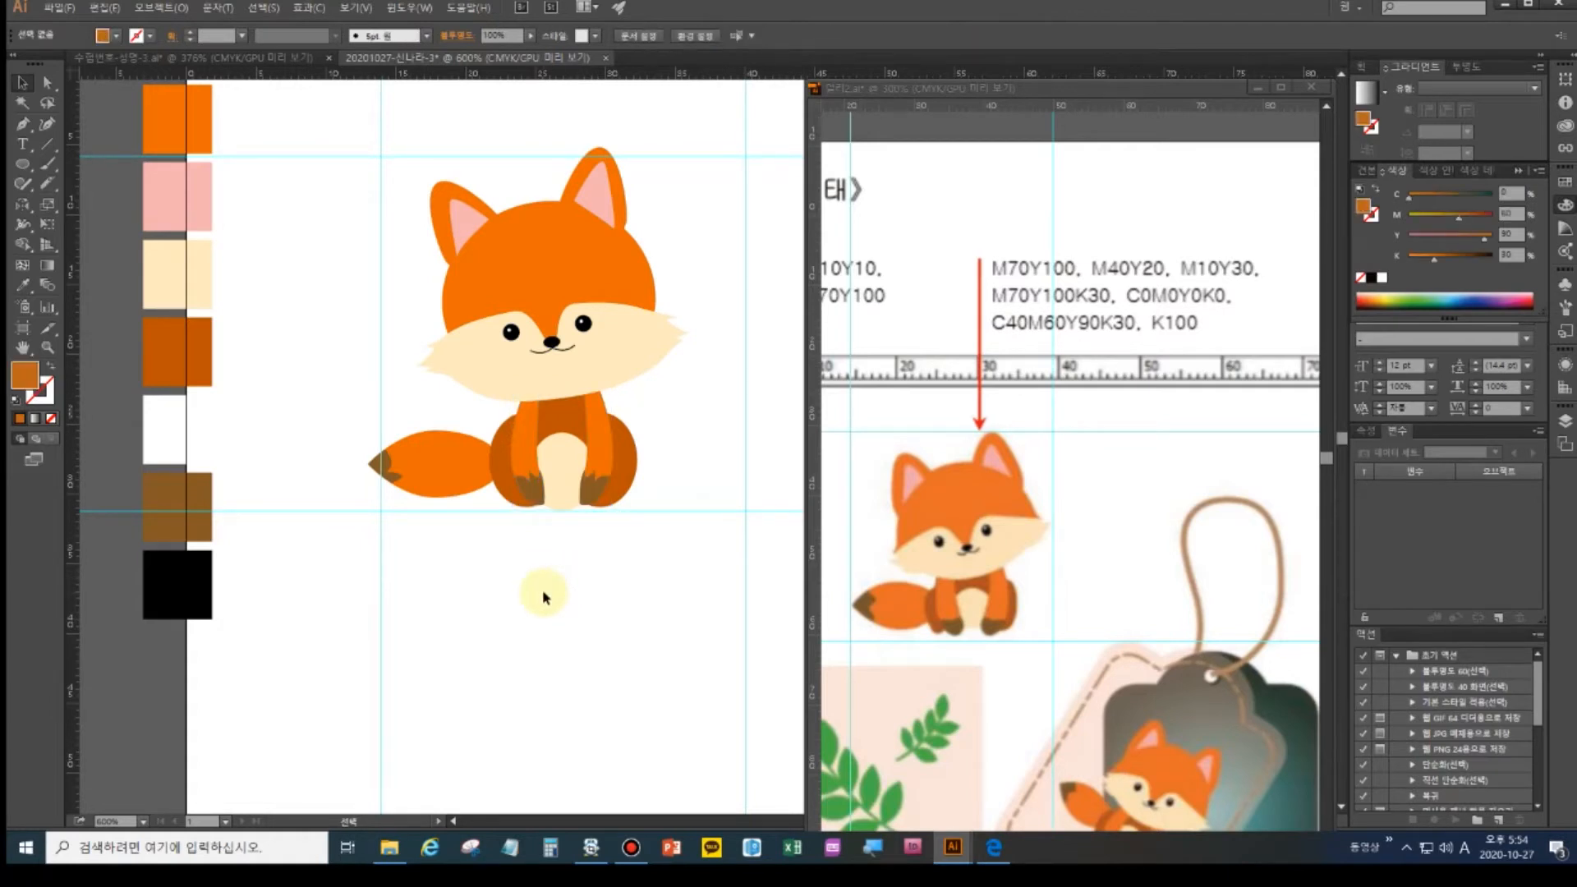
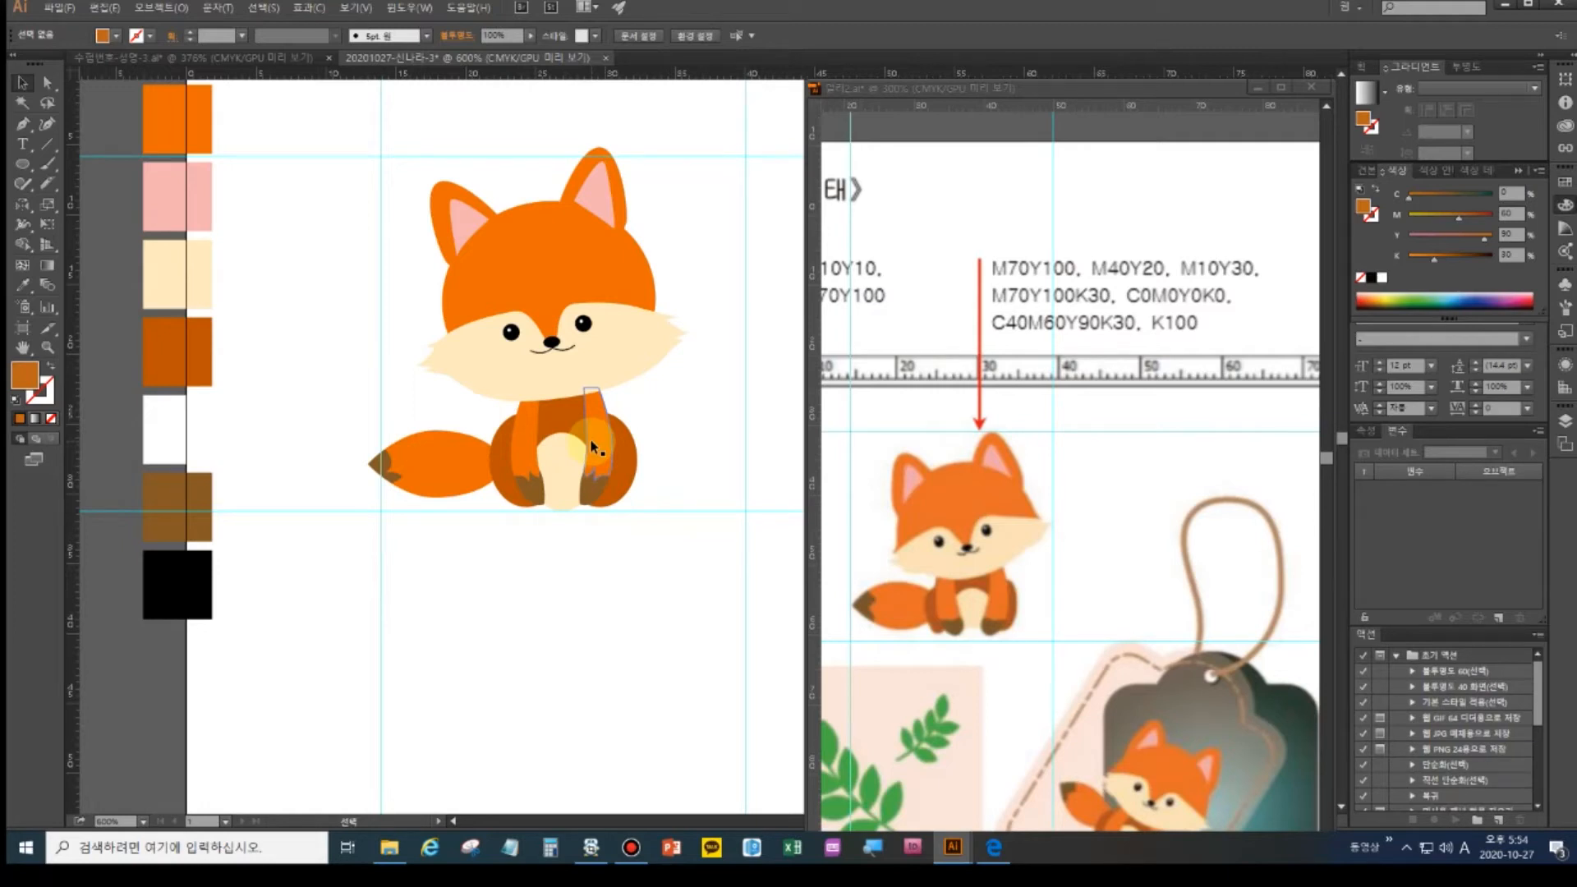
# - Reshape the fox's right front leg and brown foot by adjusting their anchor points
pyautogui.doubleClick(18, 348)
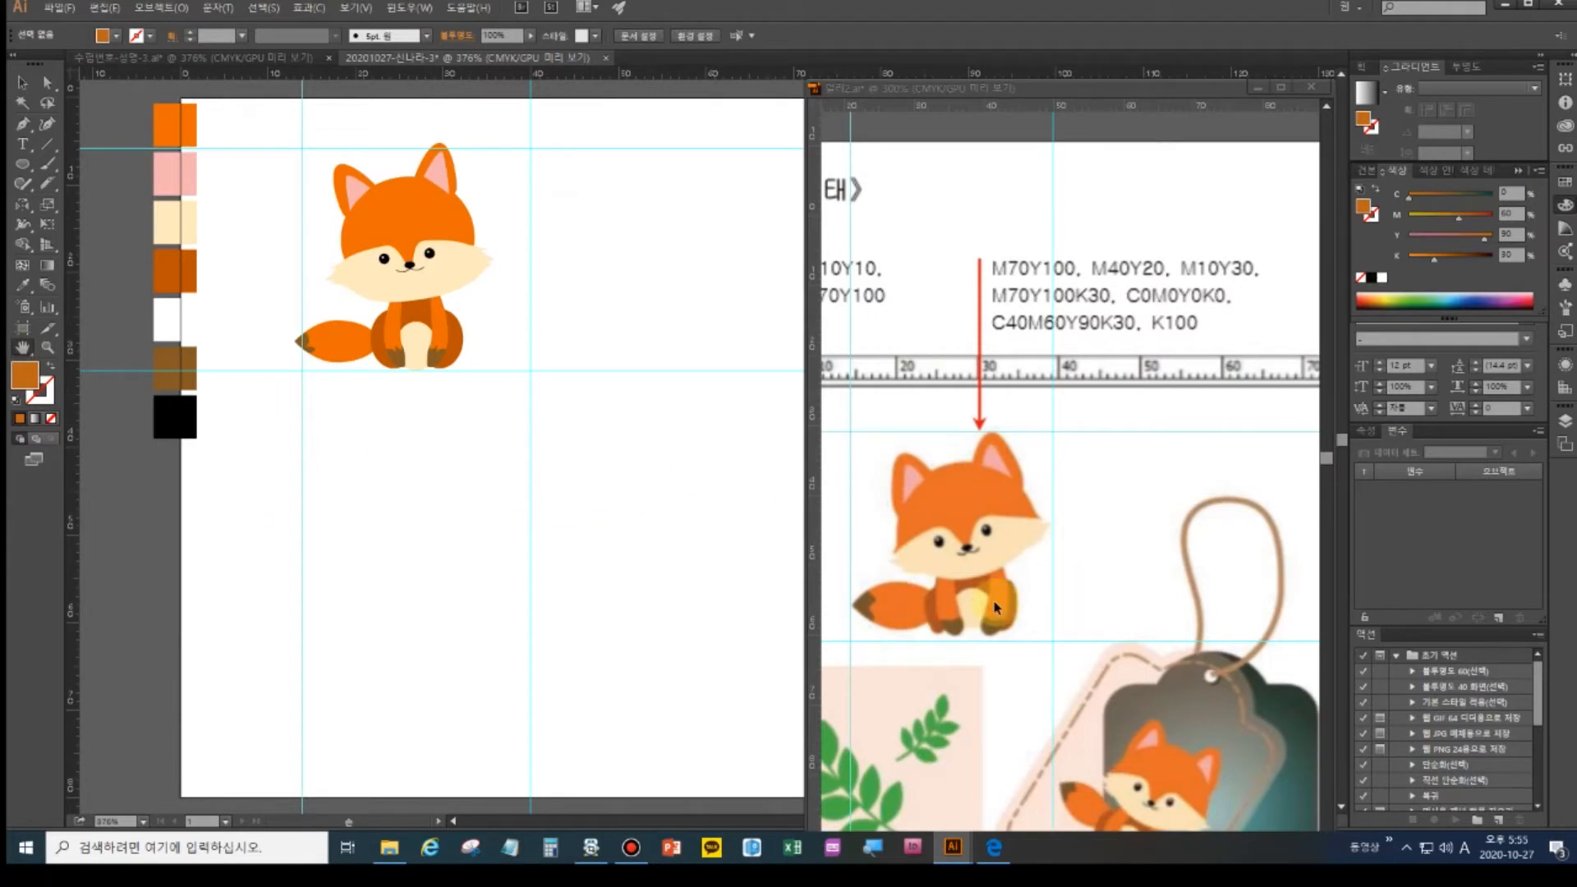
pyautogui.hotkey('ctrl', '+')
pyautogui.hotkey('ctrl', '+')
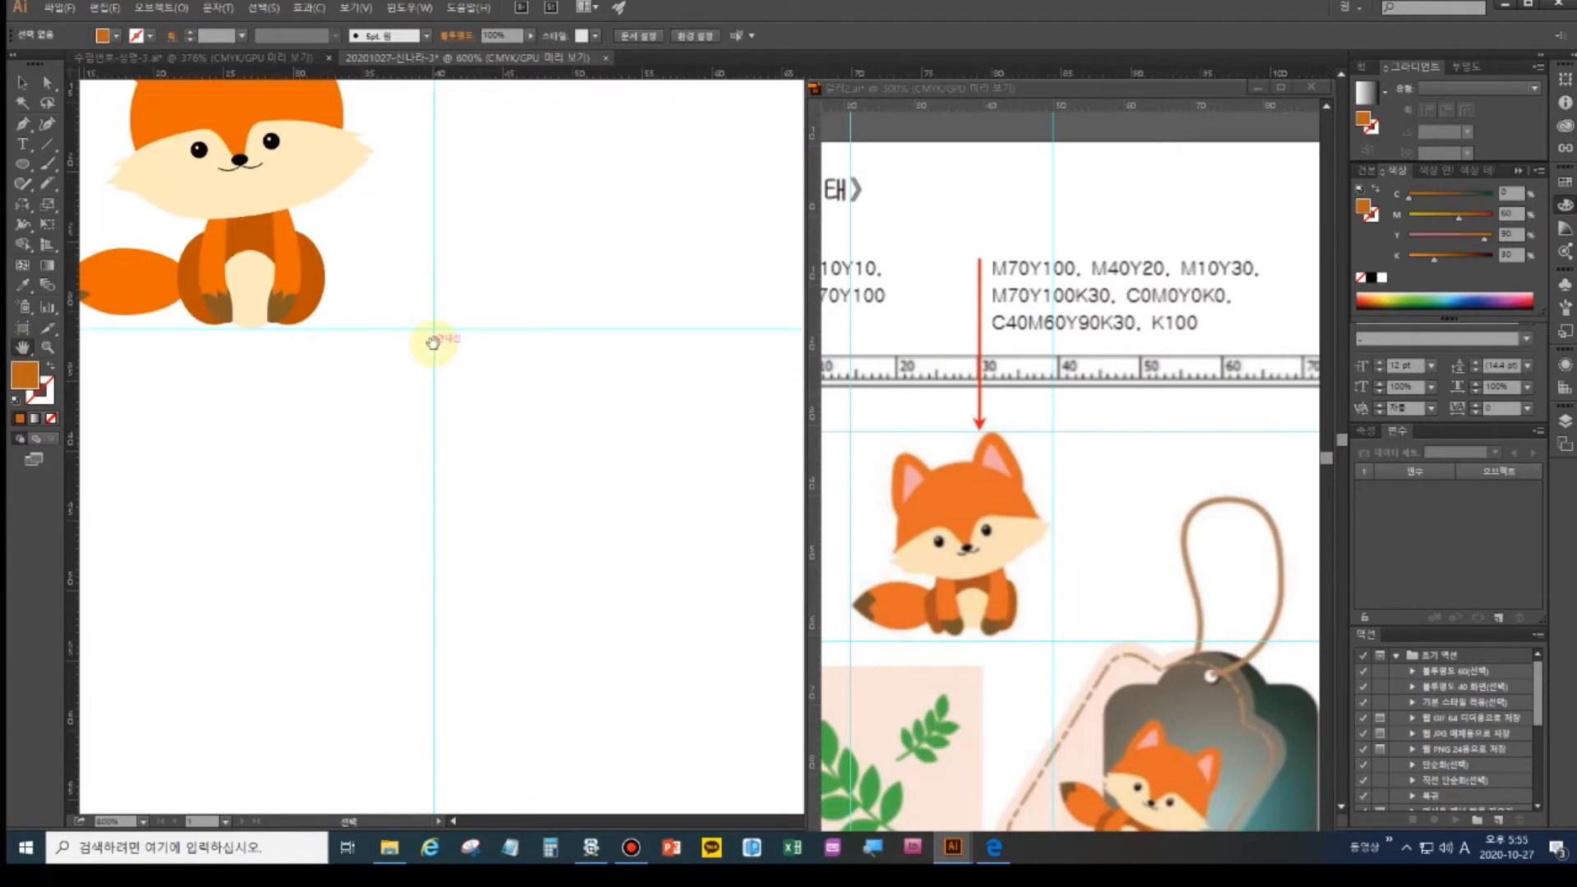
pyautogui.moveTo(408, 310); pyautogui.dragTo(592, 416)
pyautogui.click(47, 82)
pyautogui.click(476, 359)
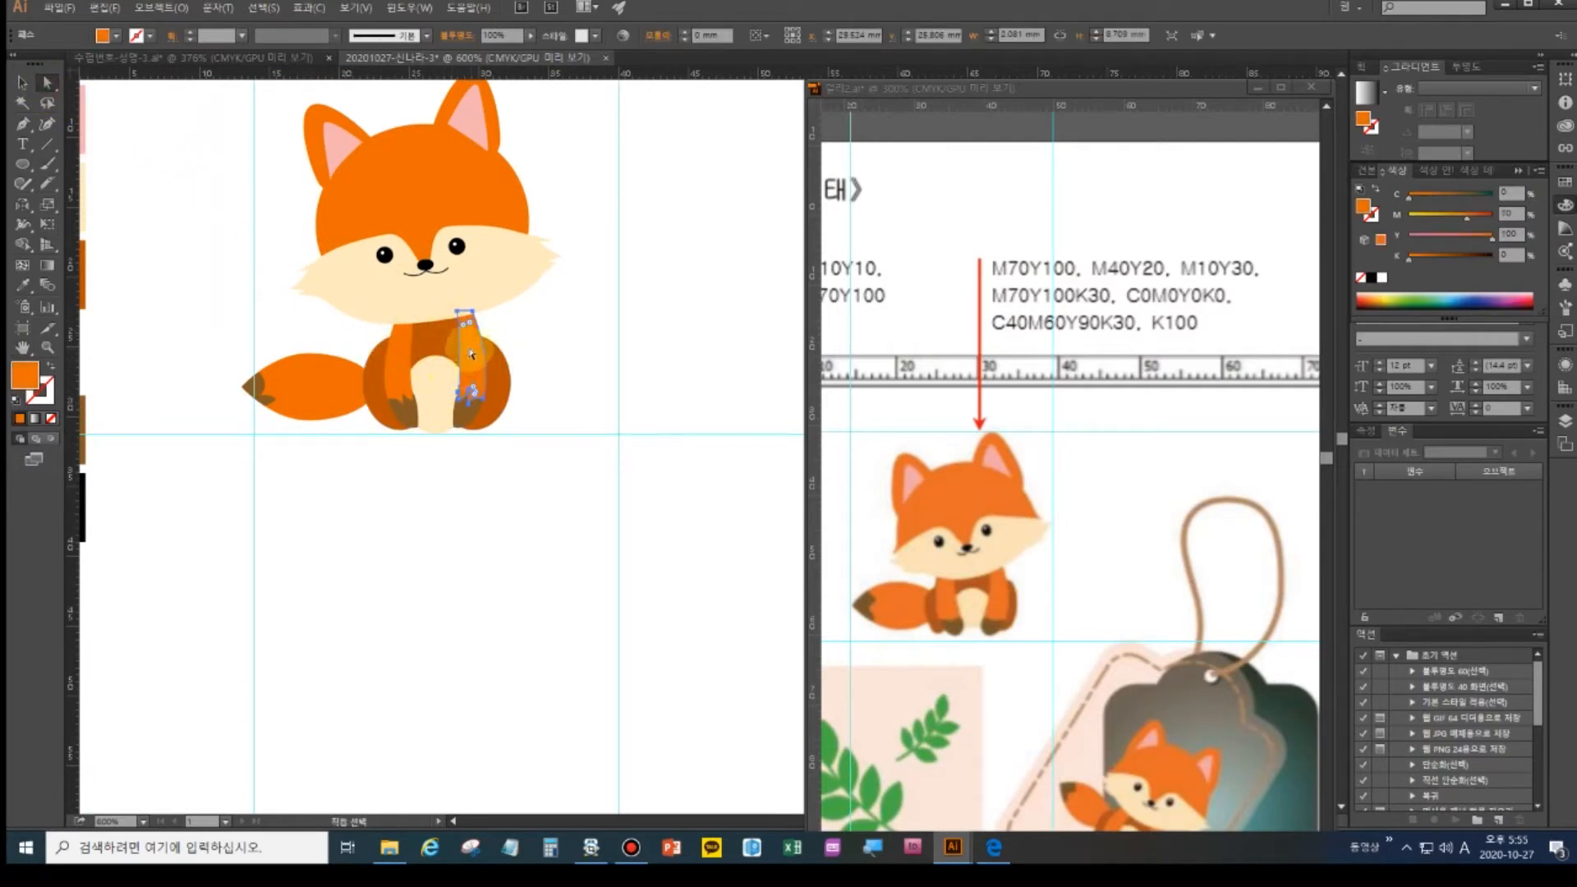
pyautogui.click(459, 315)
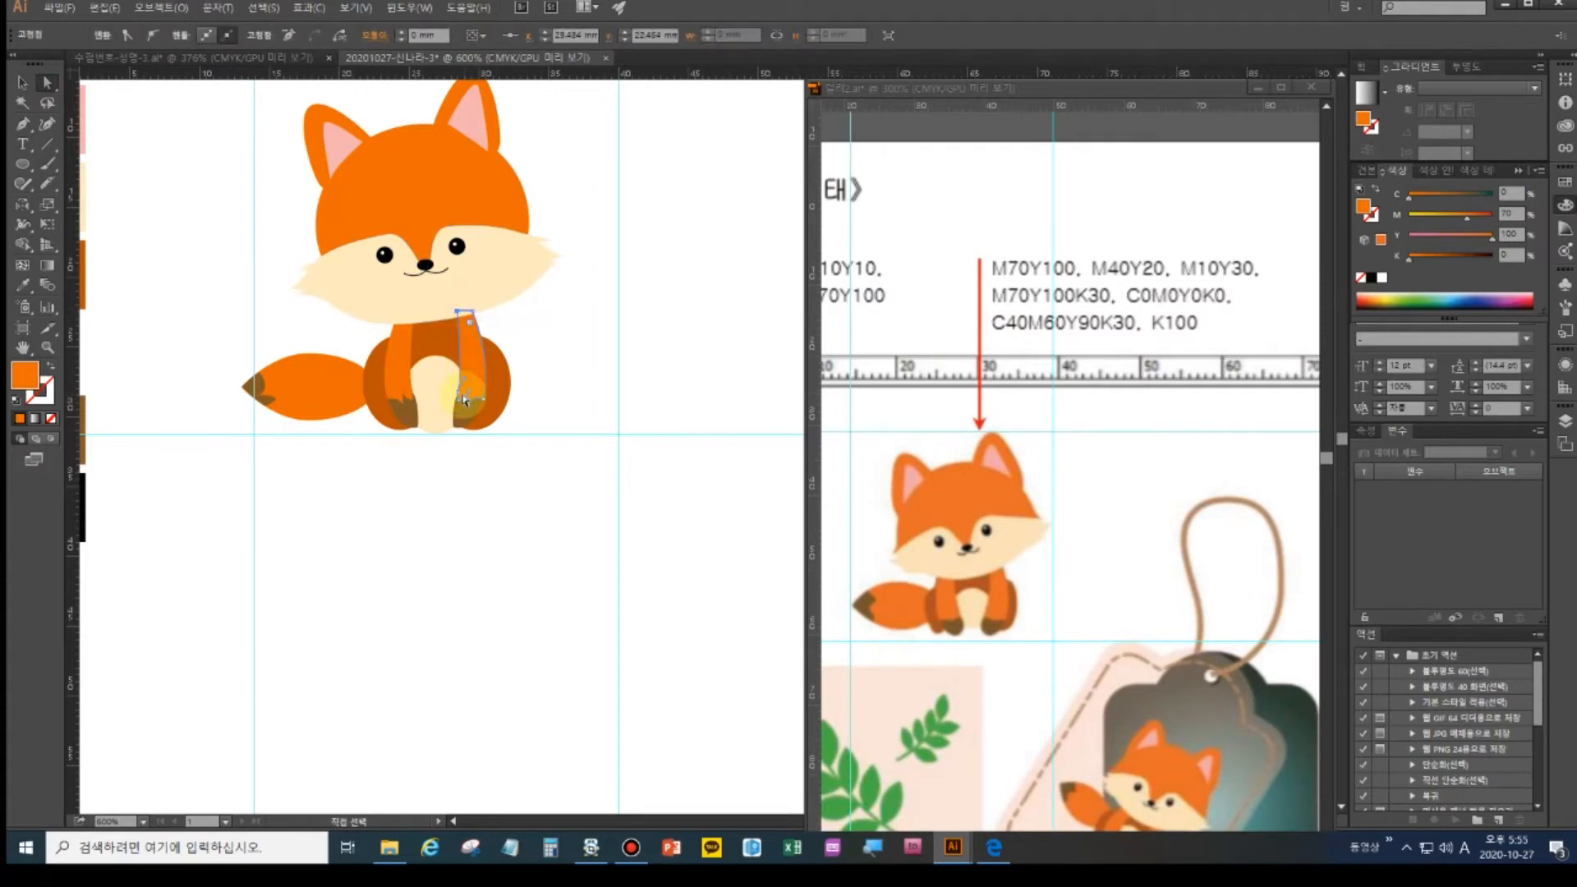
pyautogui.click(481, 414)
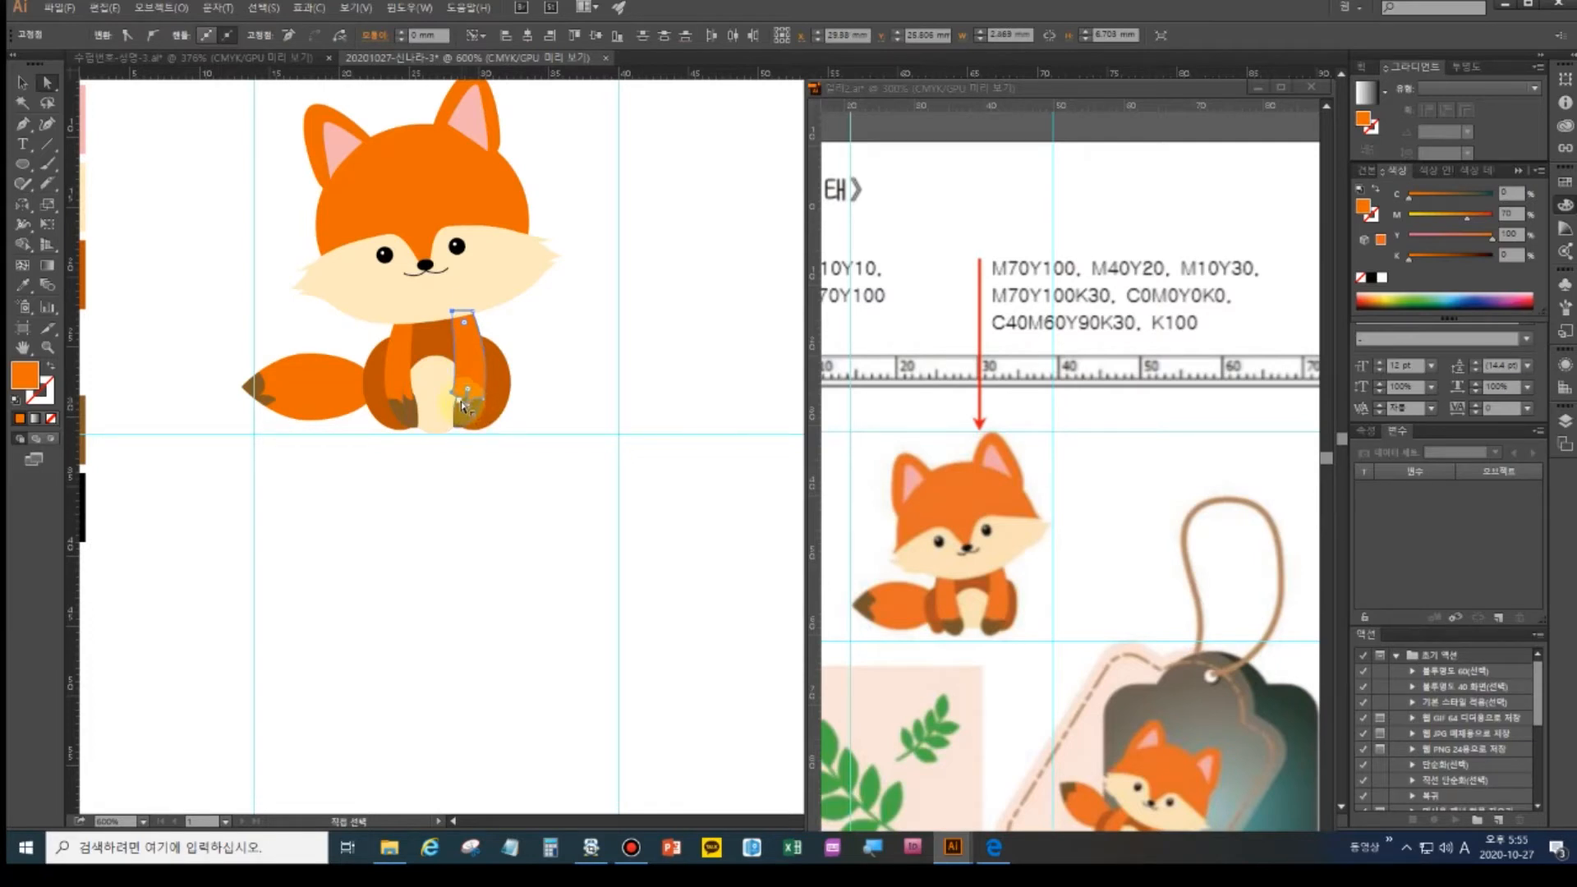
pyautogui.click(463, 403)
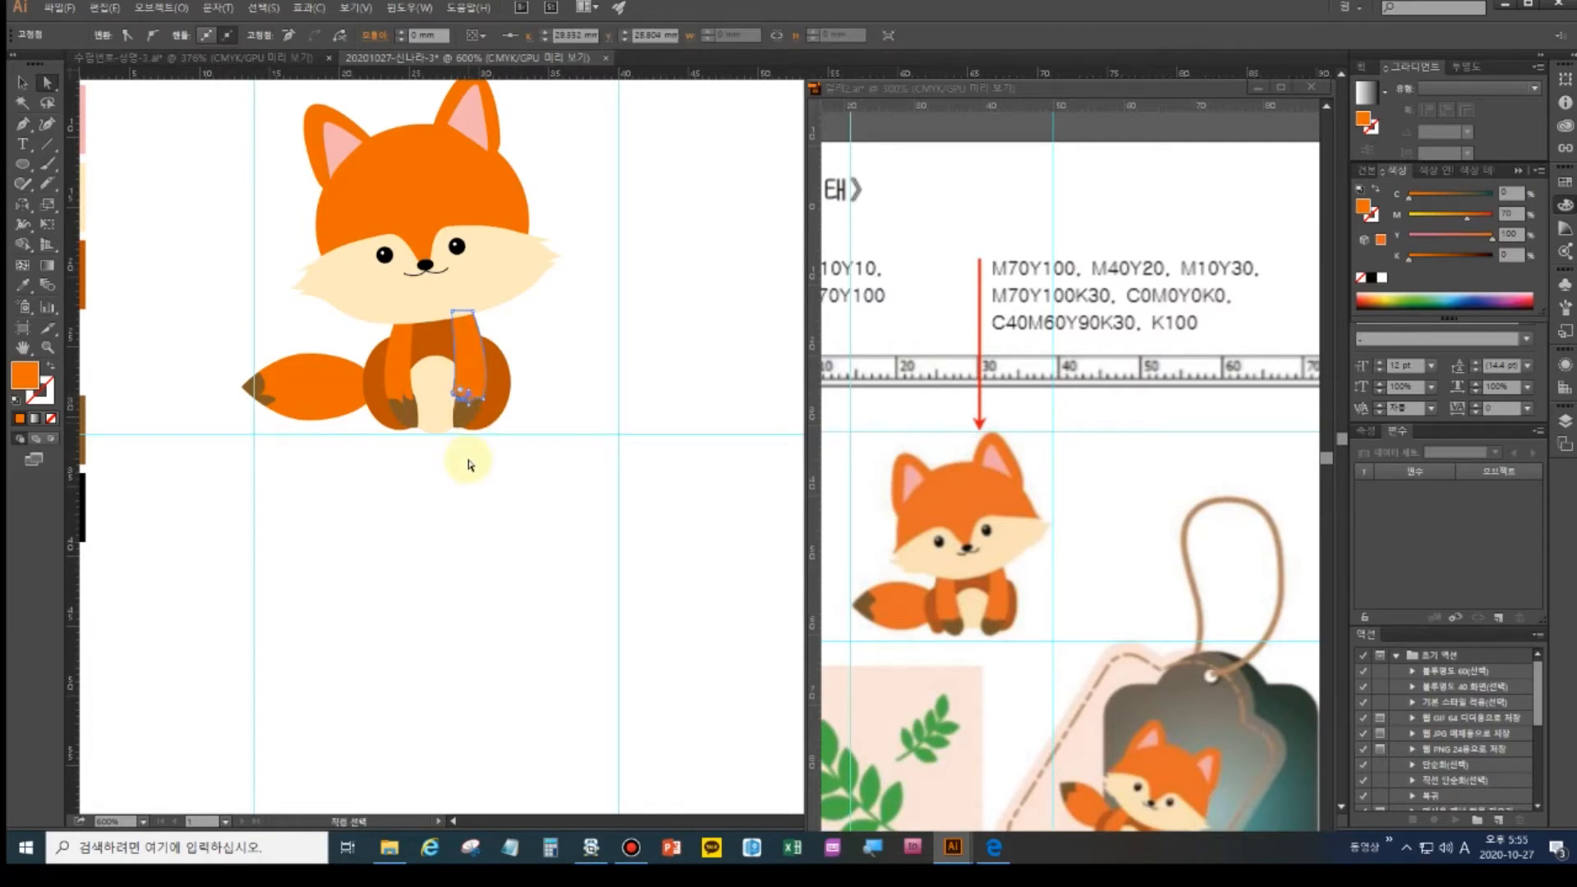
pyautogui.hotkey('ctrl', '+')
pyautogui.hotkey('ctrl', '+')
pyautogui.moveTo(447, 402); pyautogui.dragTo(569, 447)
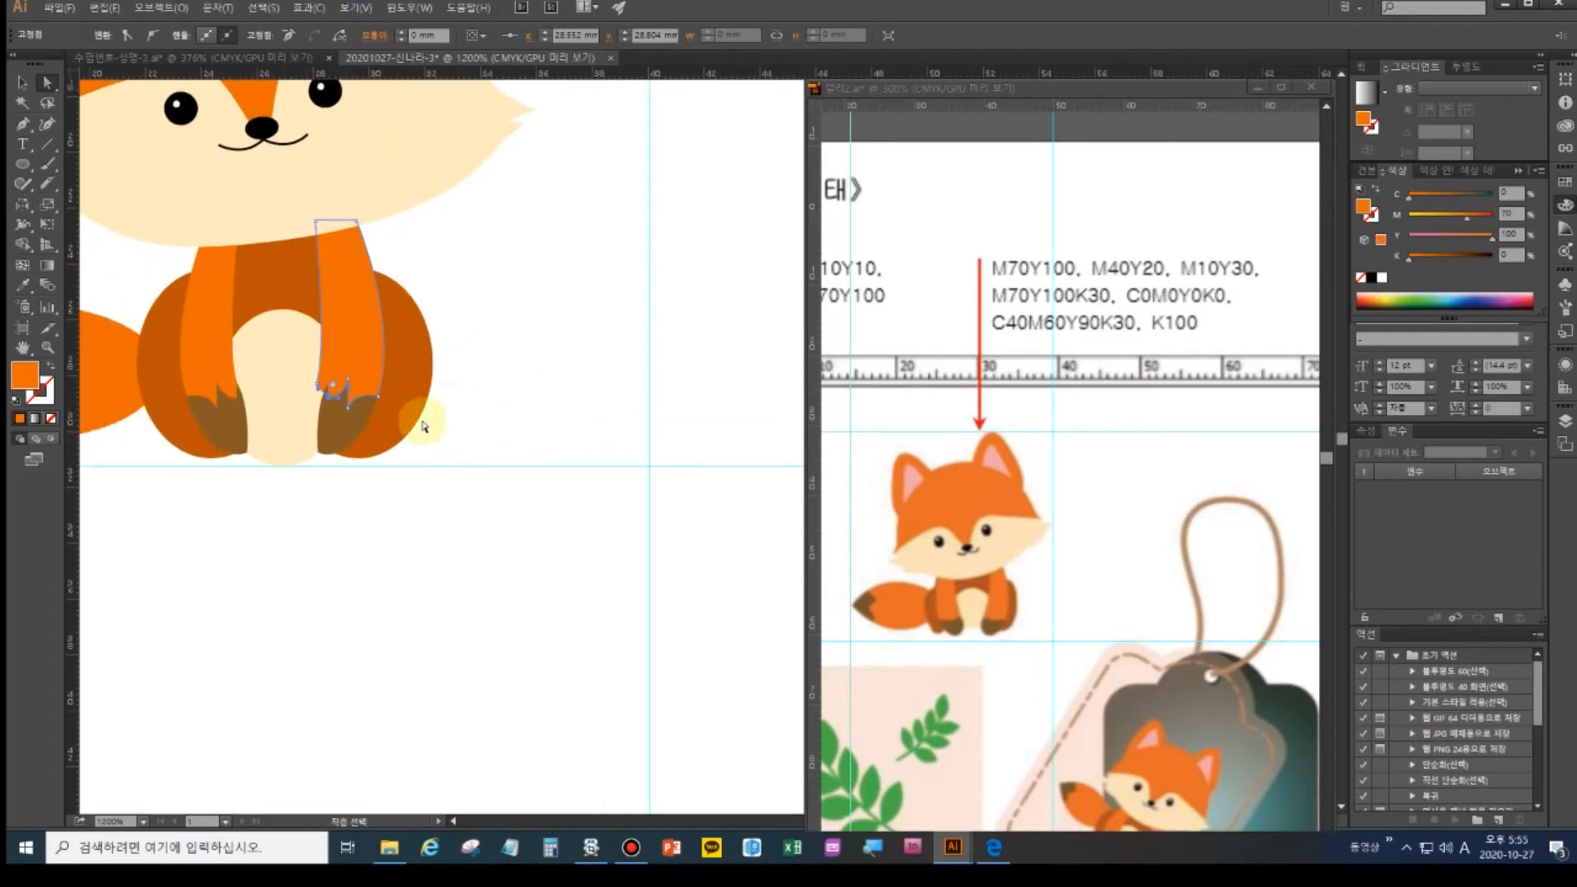
pyautogui.click(422, 466)
pyautogui.moveTo(328, 396); pyautogui.dragTo(326, 384)
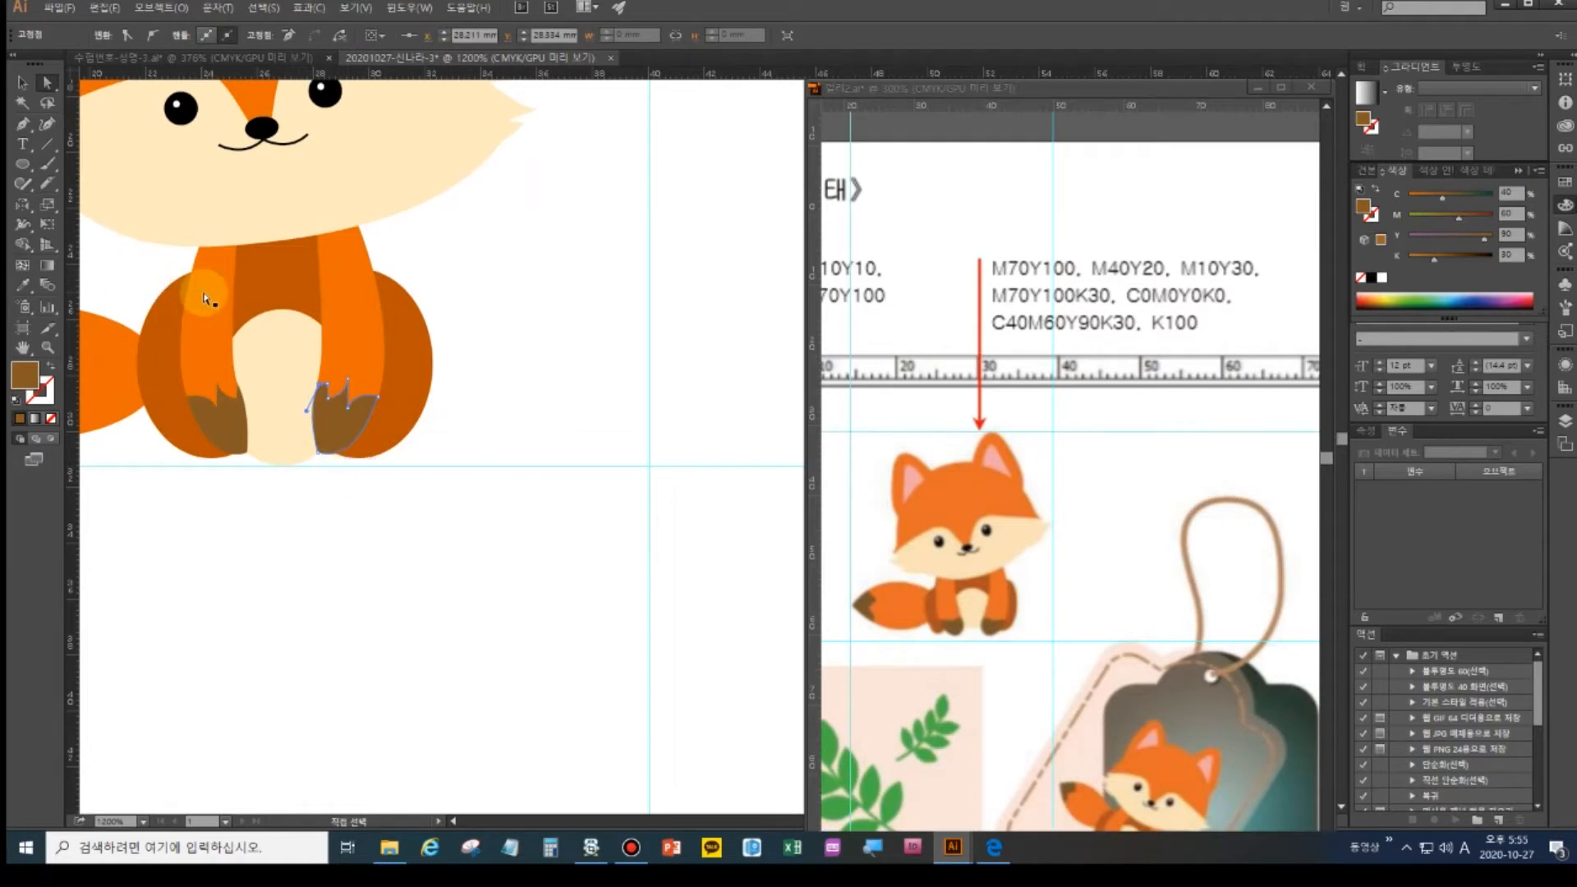
# - Move the fox's left leg on top of the adjusted right leg
pyautogui.click(23, 82)
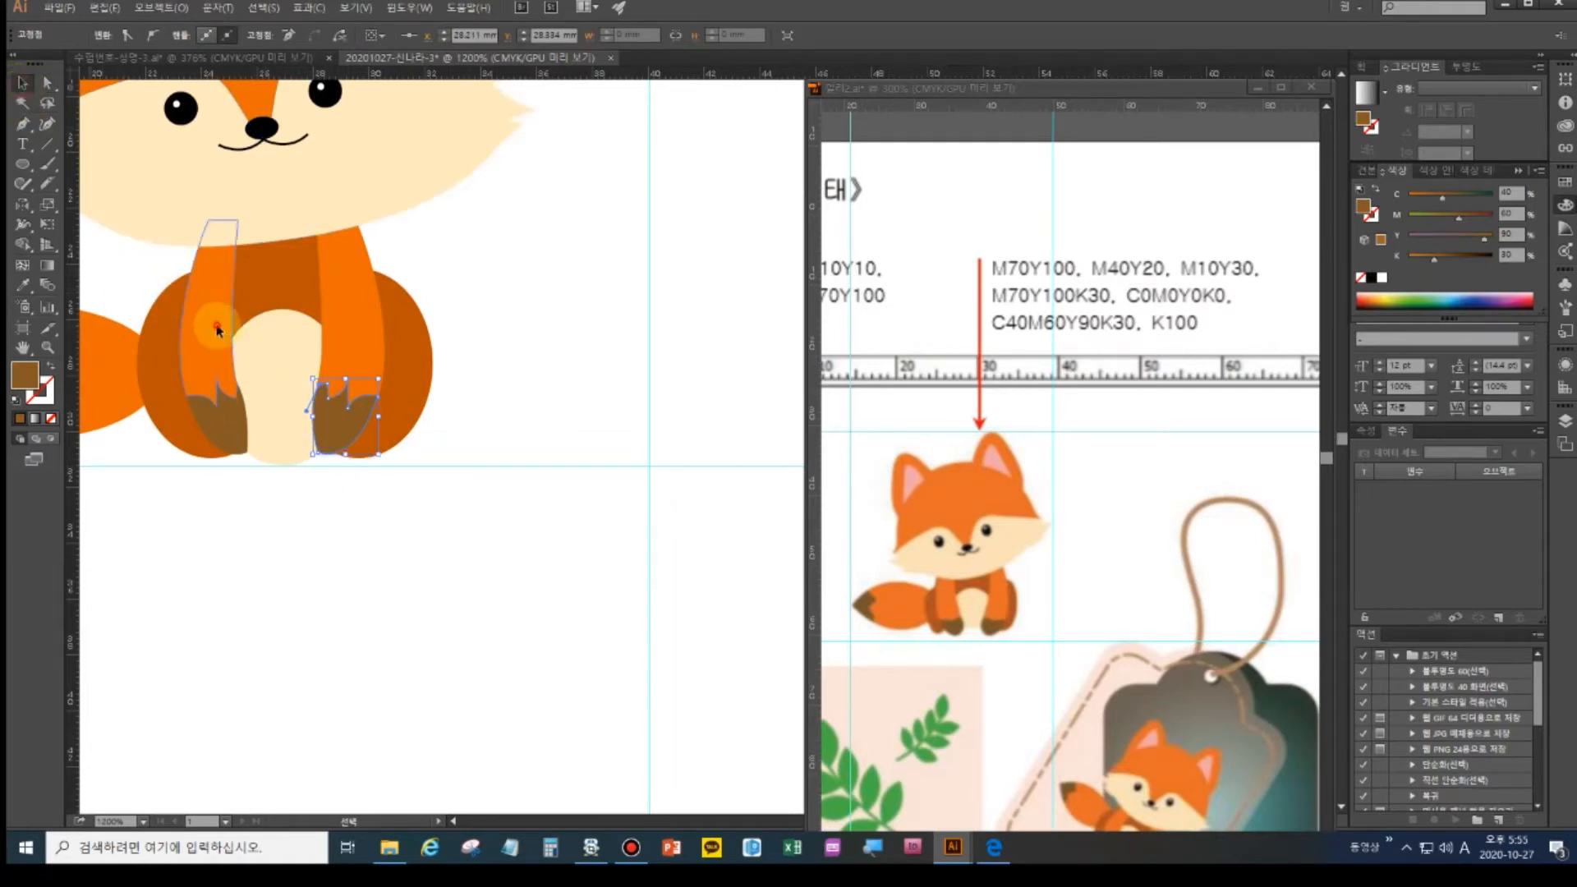
pyautogui.click(215, 246)
pyautogui.press('a')
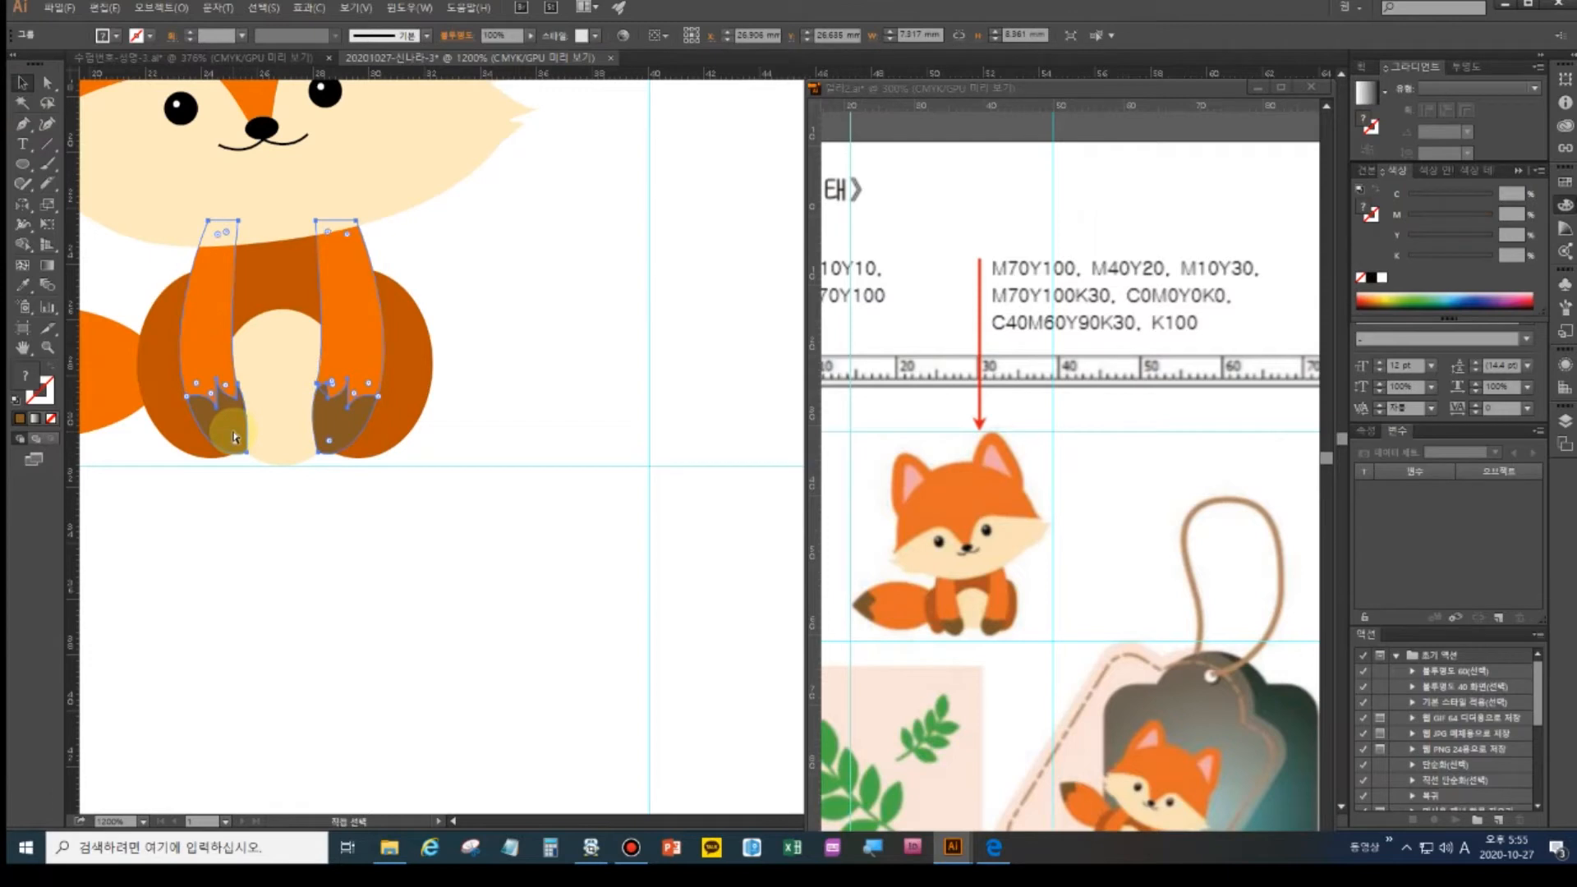
pyautogui.click(310, 530)
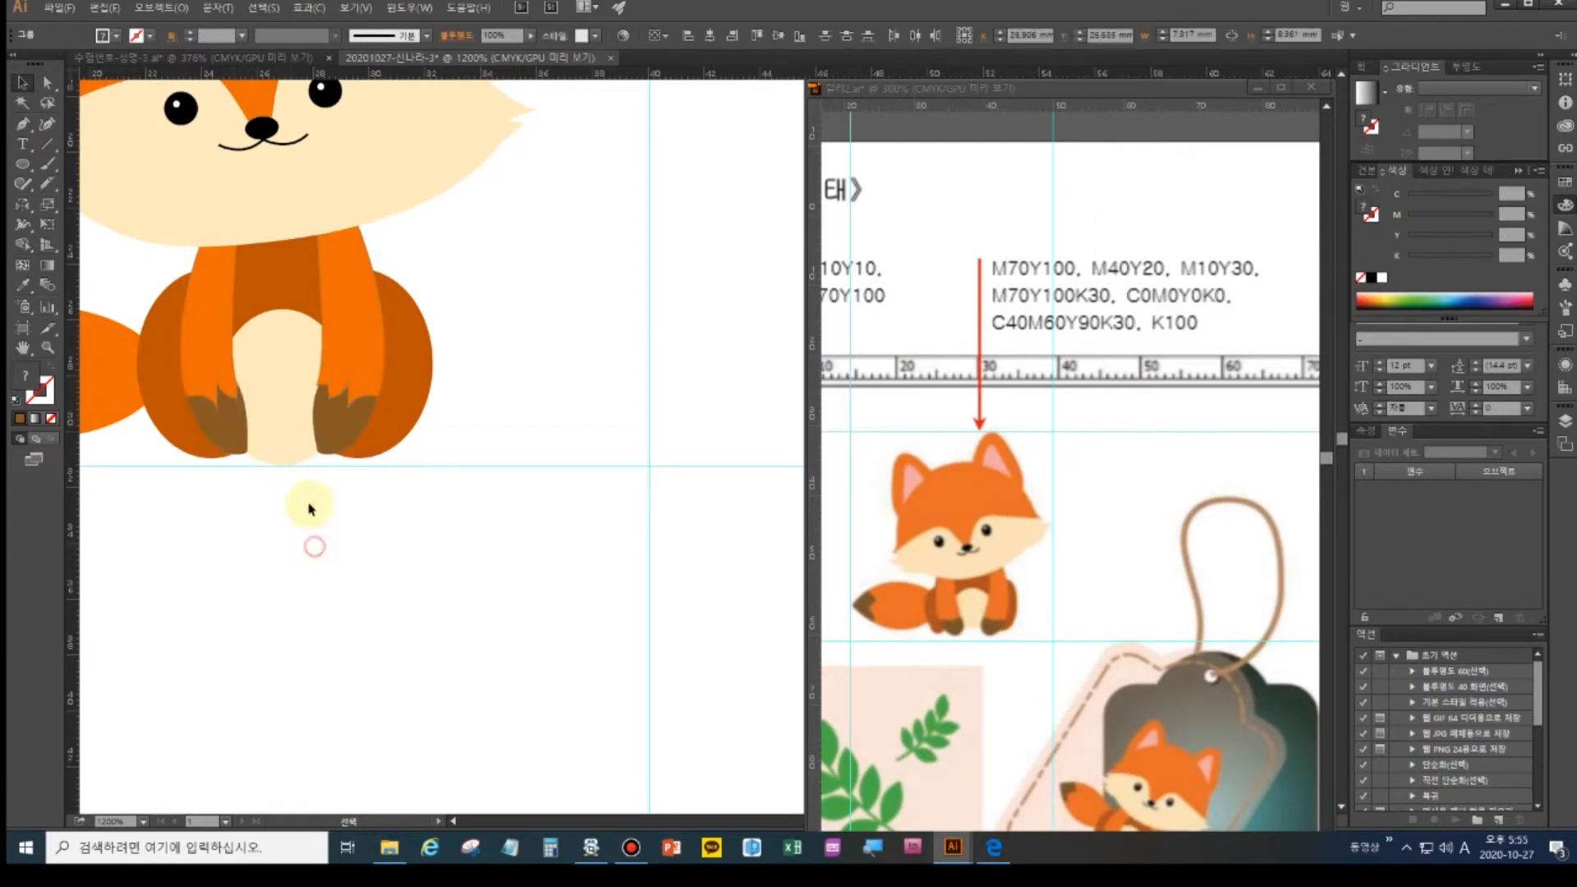
pyautogui.press('v')
pyautogui.click(203, 328)
pyautogui.moveTo(203, 328); pyautogui.dragTo(345, 419)
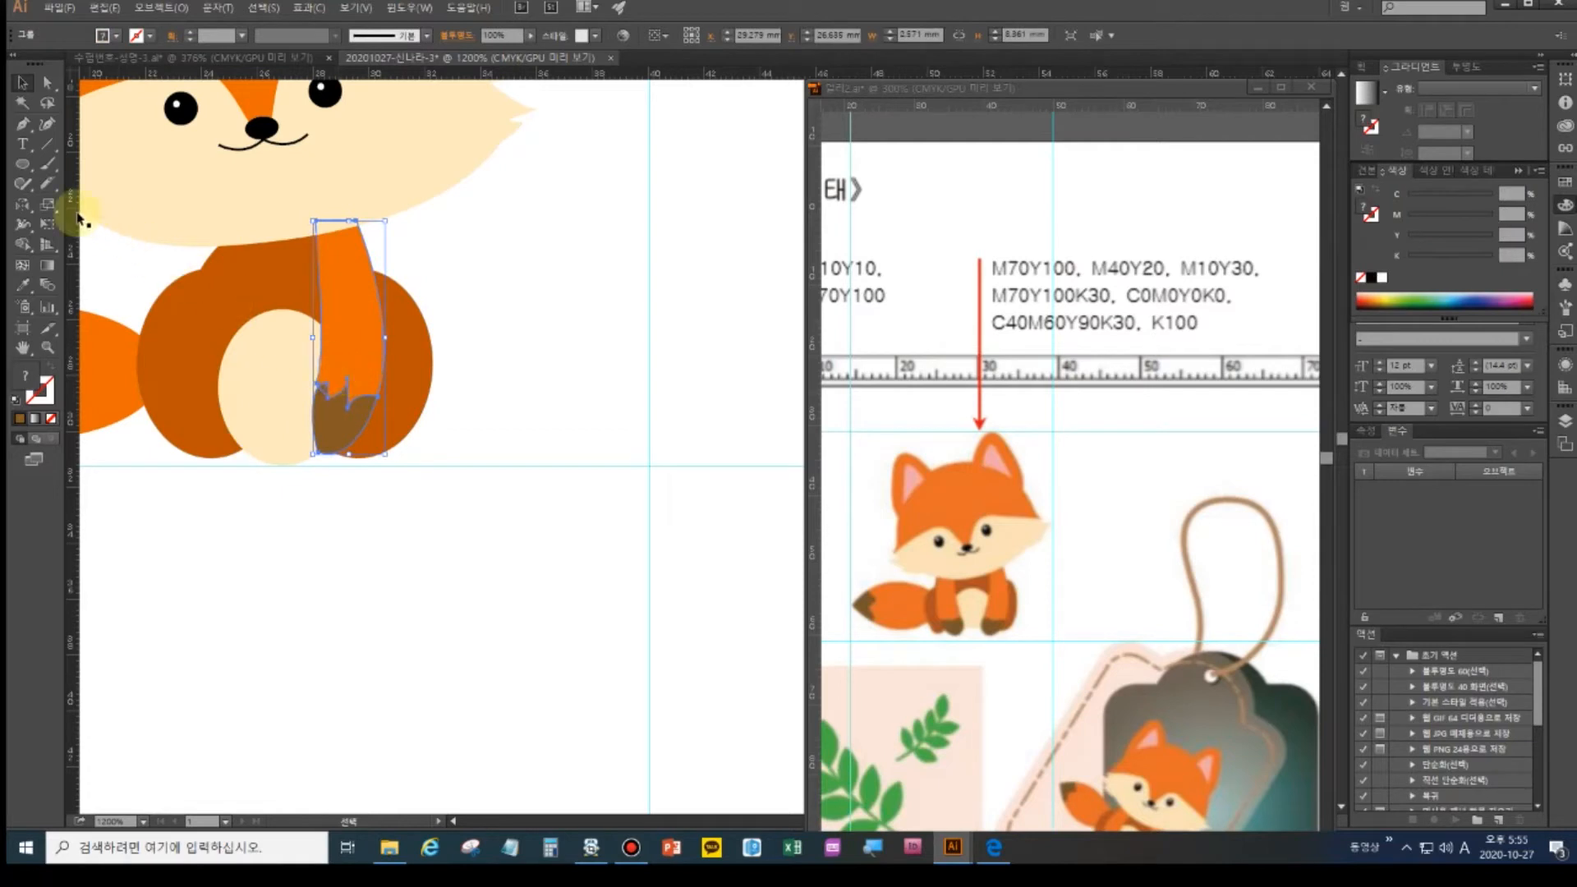
# - Mirror a vertical copy of the leg across the fox's centre to the opposite side
pyautogui.click(23, 204)
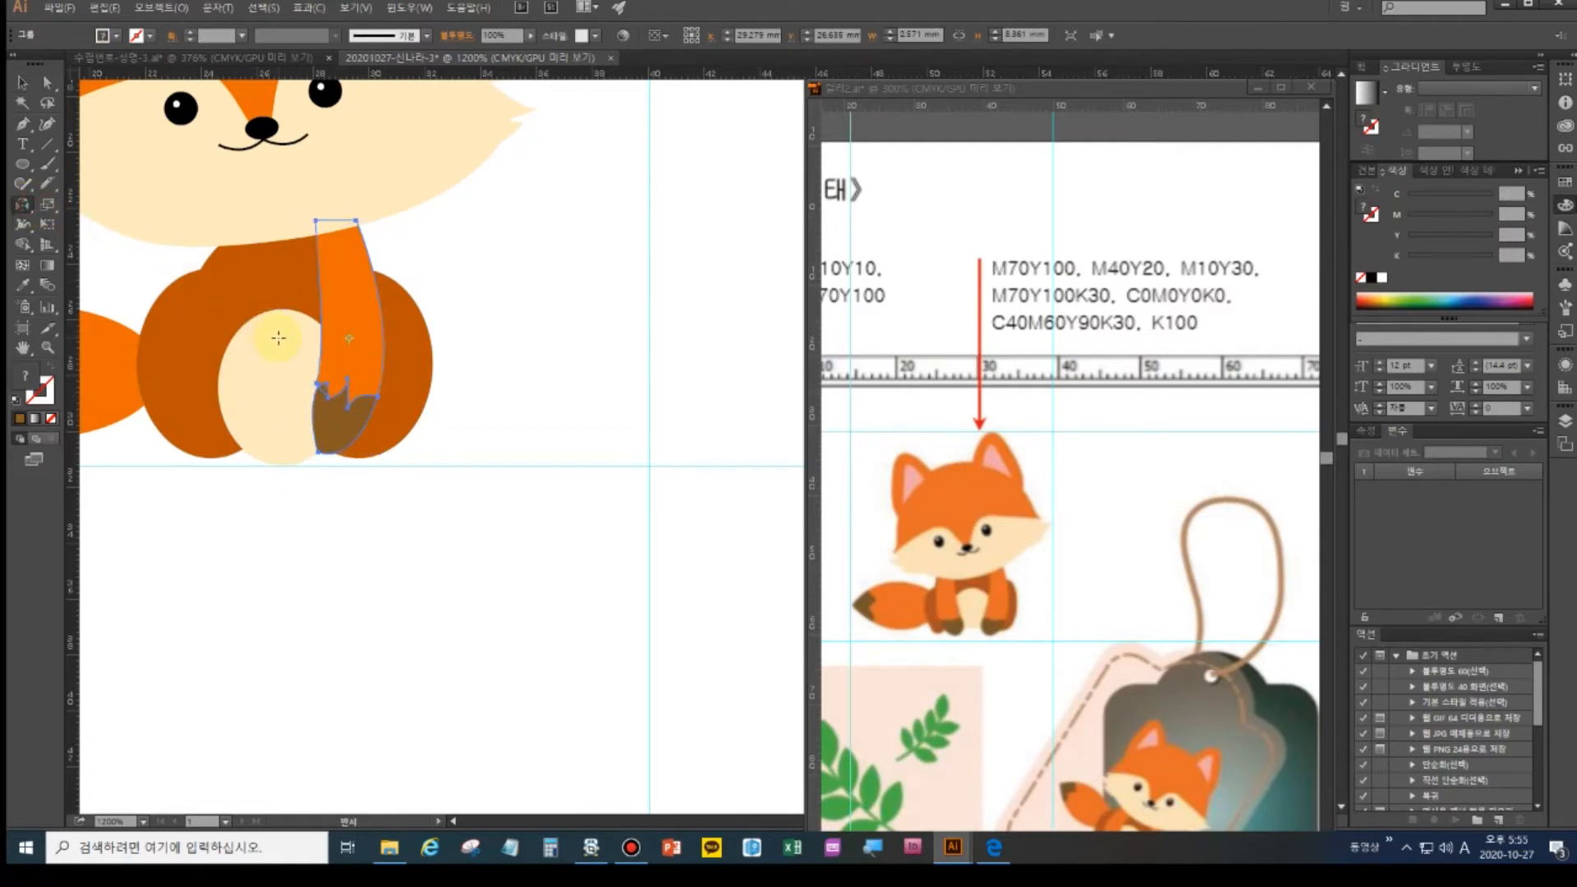
pyautogui.keyDown('alt'); pyautogui.click(278, 337); pyautogui.keyUp('alt')
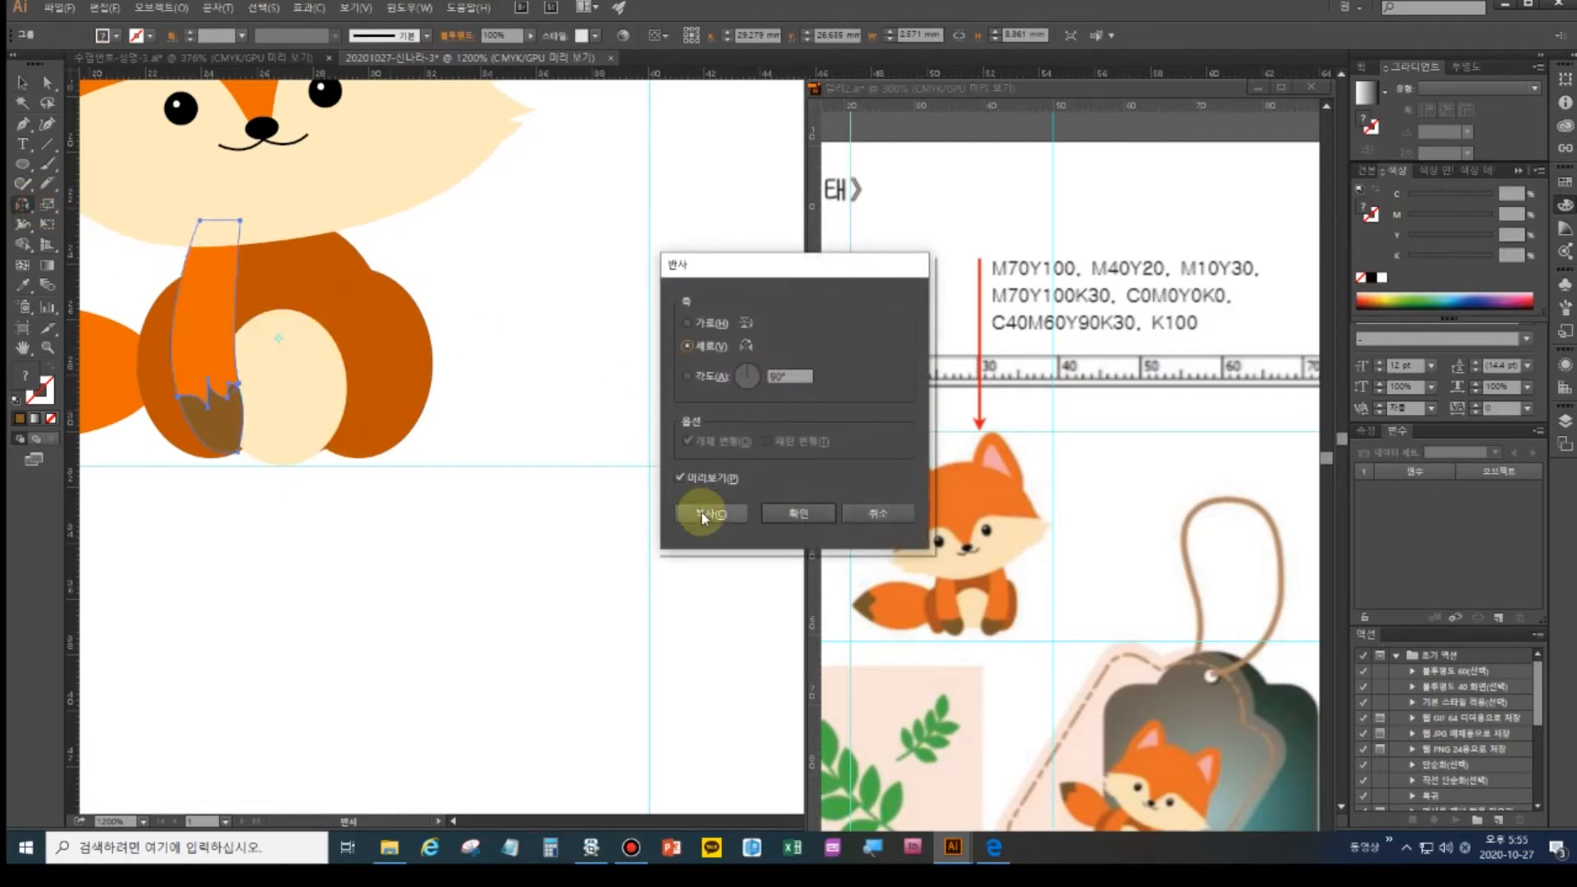
pyautogui.click(704, 516)
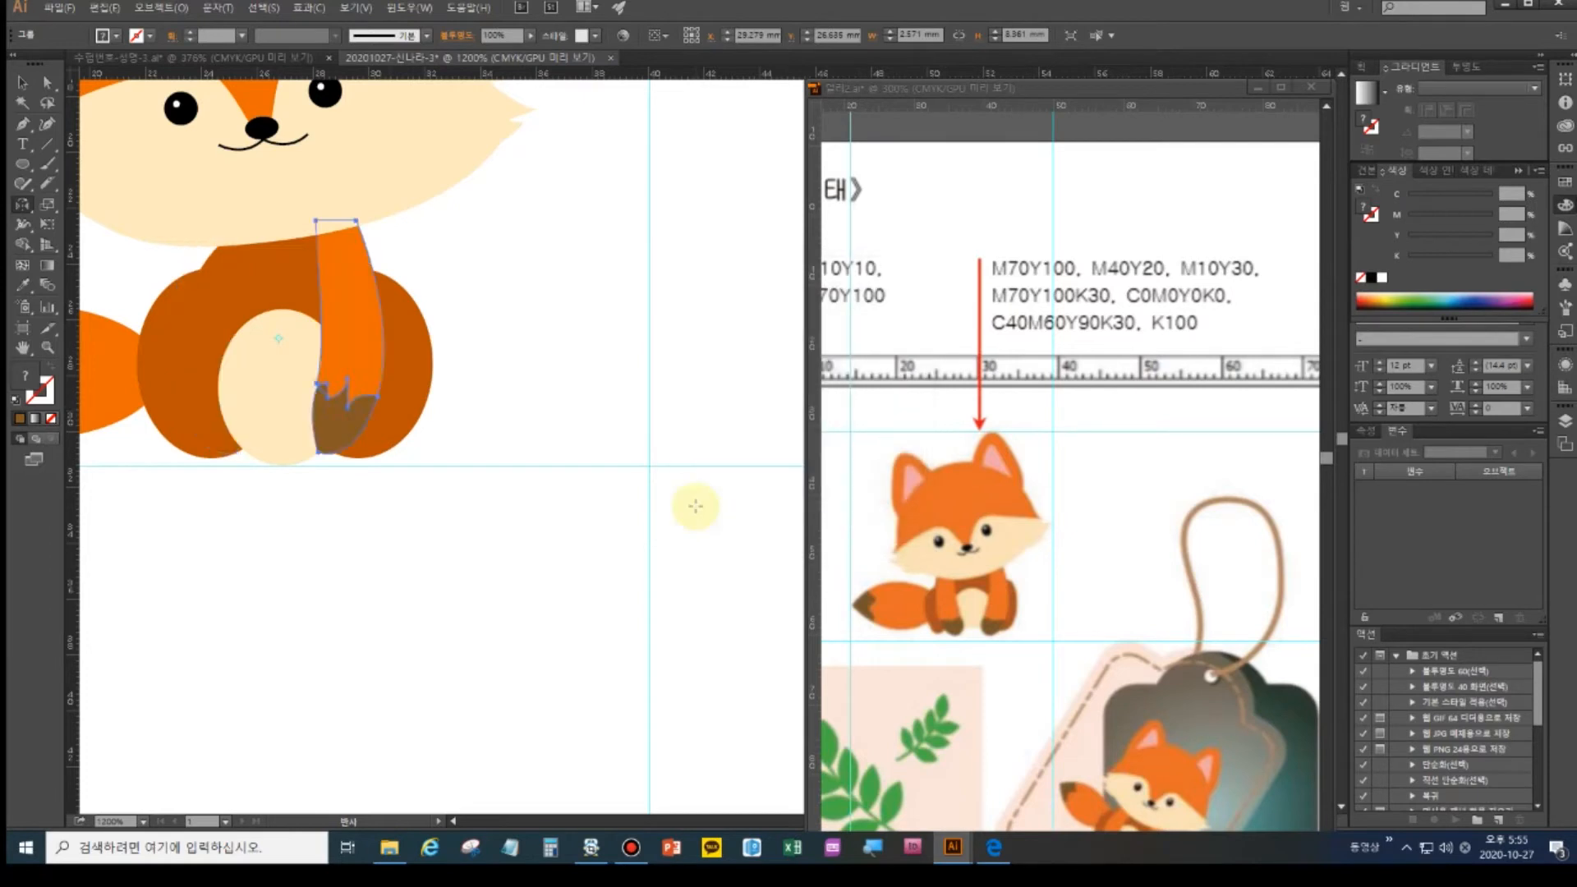
pyautogui.click(343, 513)
pyautogui.doubleClick(19, 349)
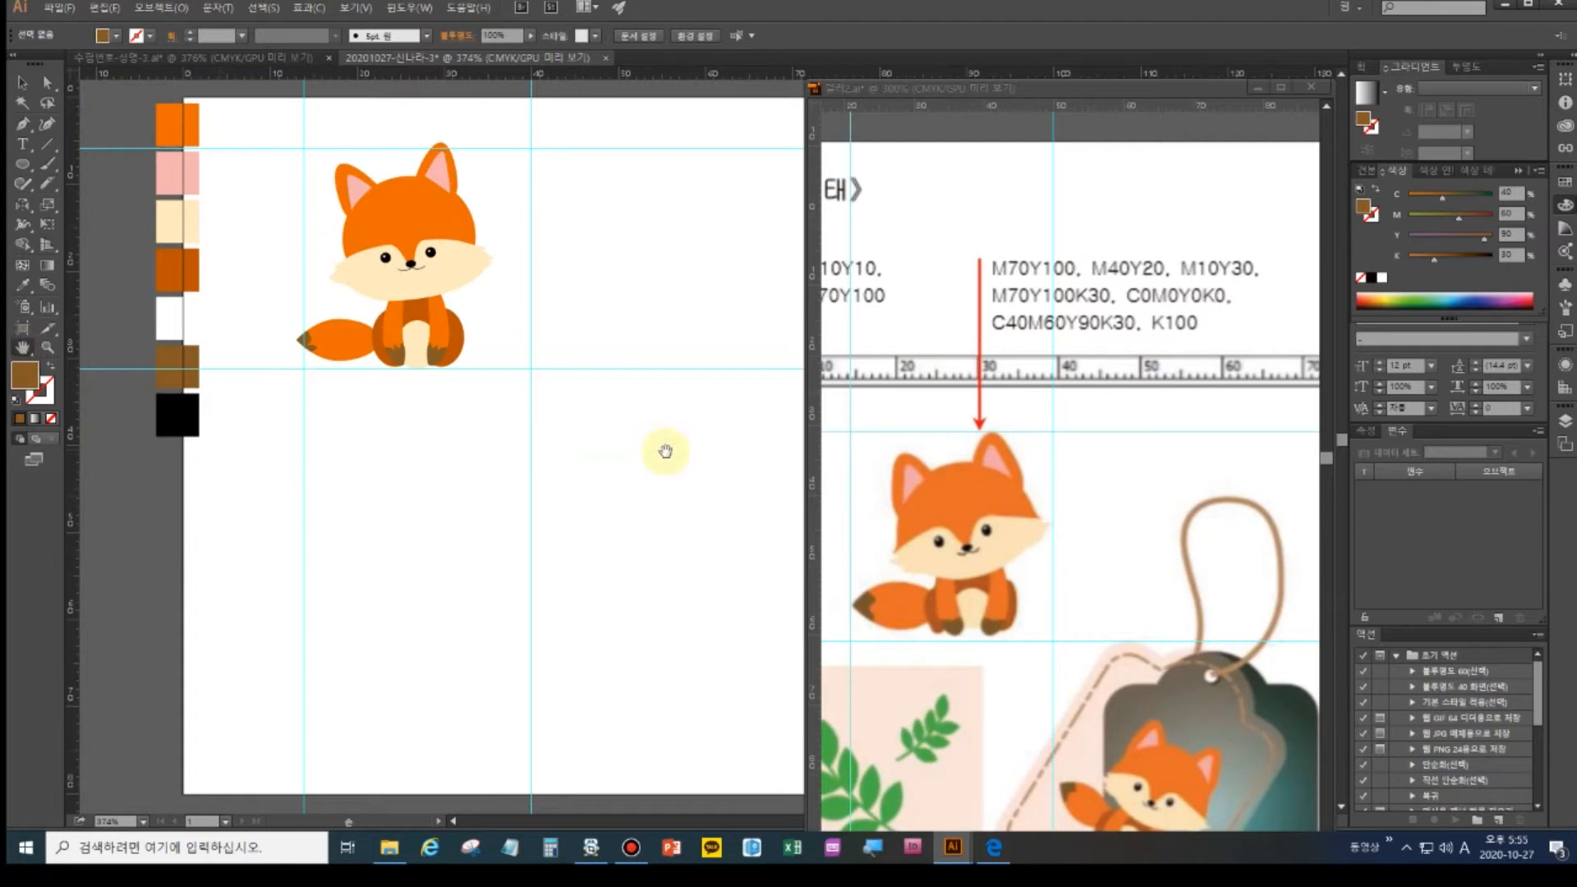
# - Turn the orange swatch pale peach with magenta 10 and yellow 10
pyautogui.click(968, 703)
pyautogui.moveTo(965, 696); pyautogui.dragTo(1128, 579)
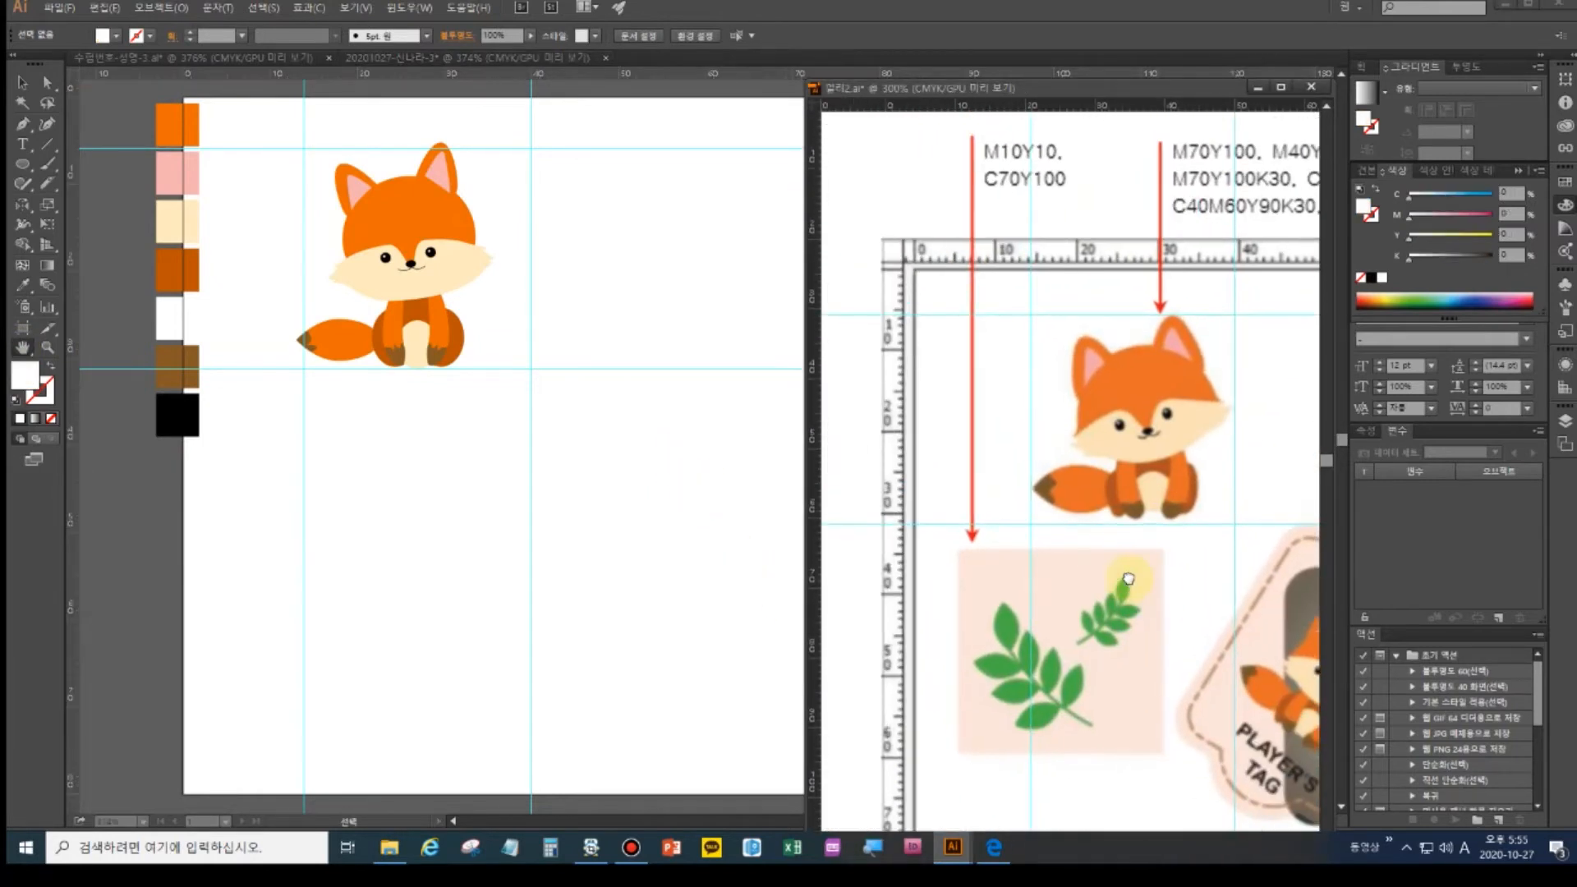
pyautogui.click(23, 82)
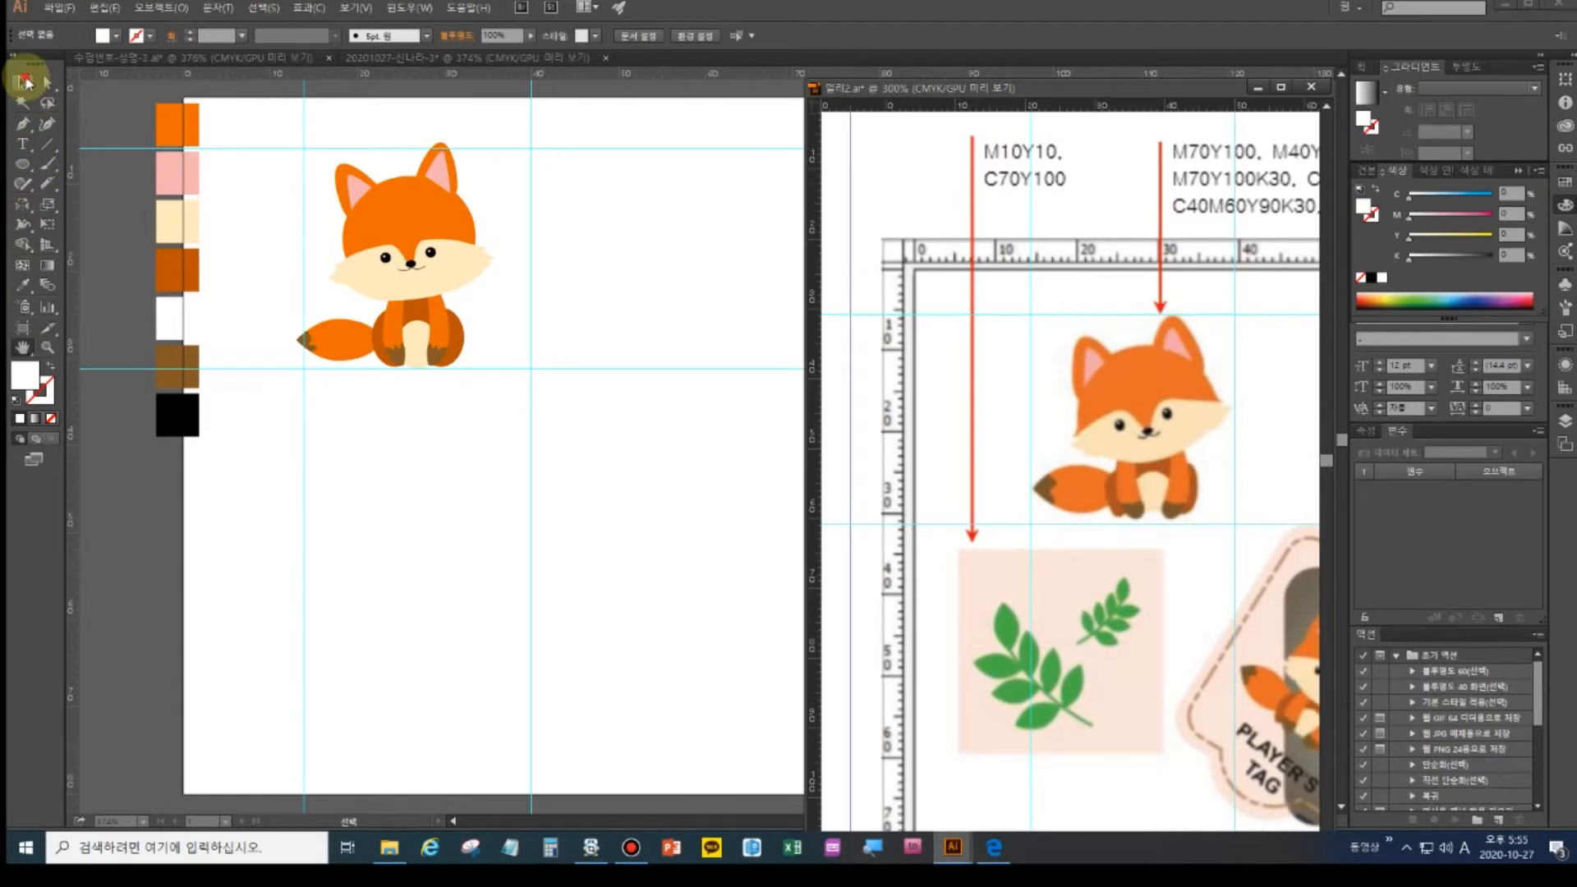
pyautogui.click(174, 123)
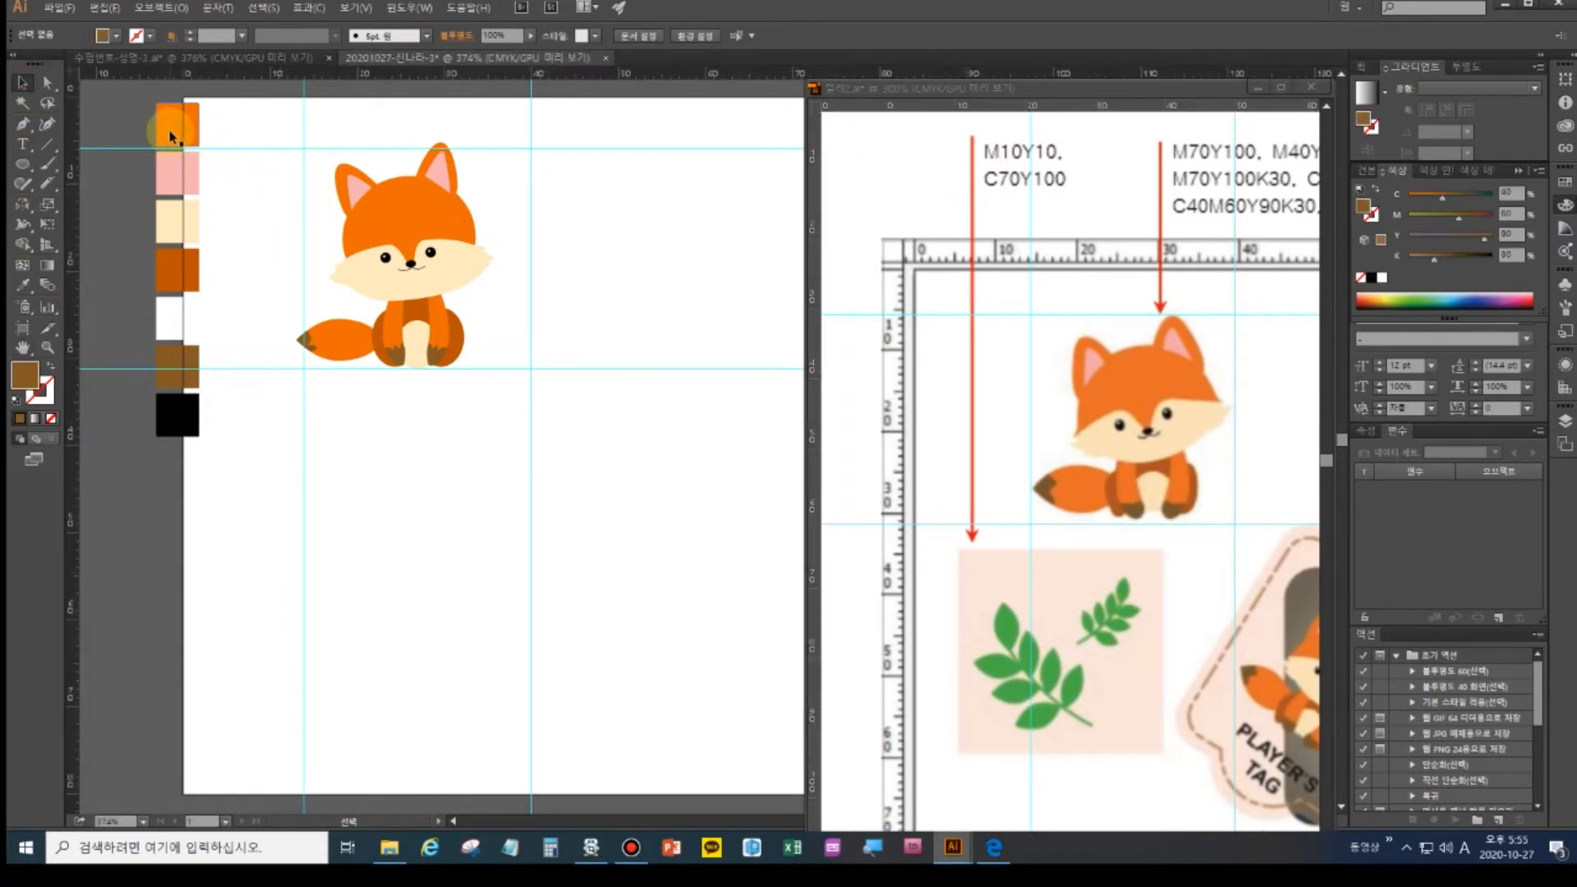
pyautogui.click(1521, 213)
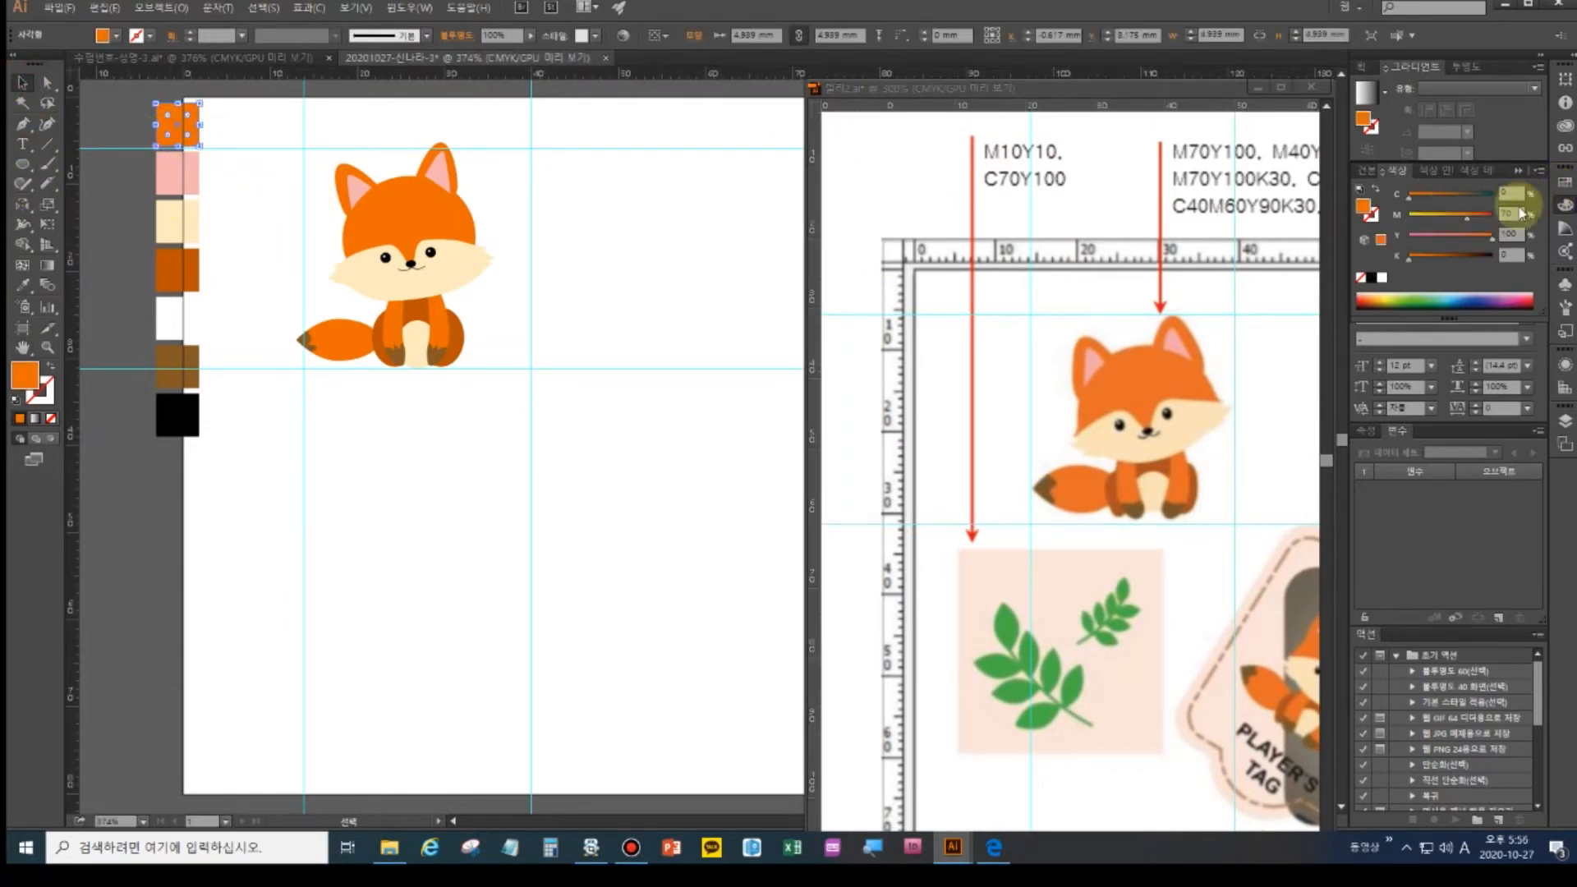
pyautogui.write('10')
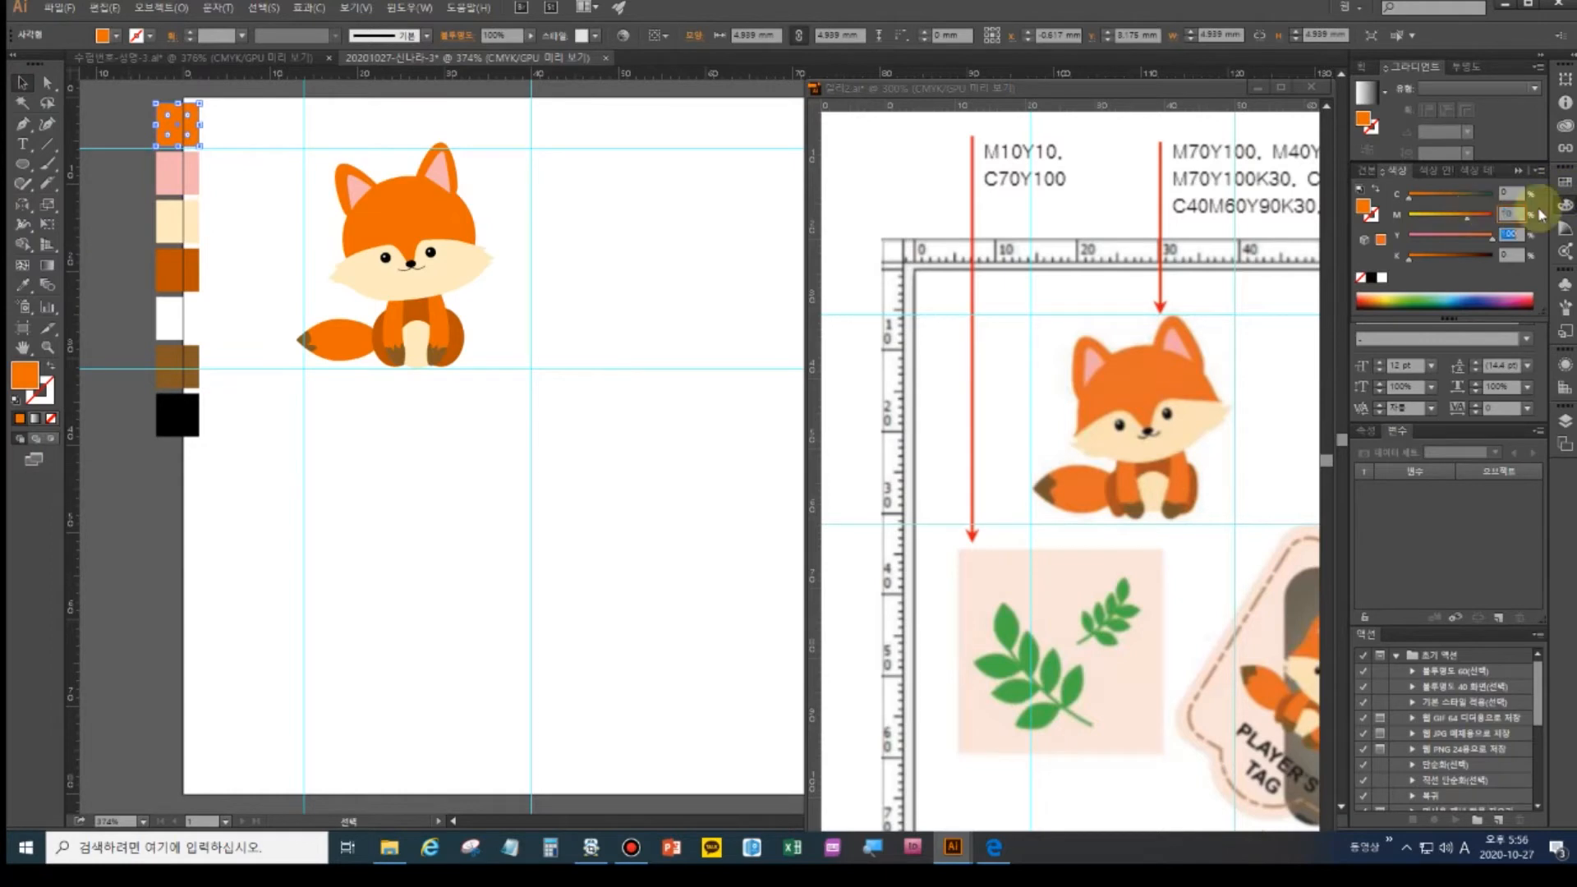
pyautogui.press('Tab')
pyautogui.write('10')
pyautogui.press('Return')
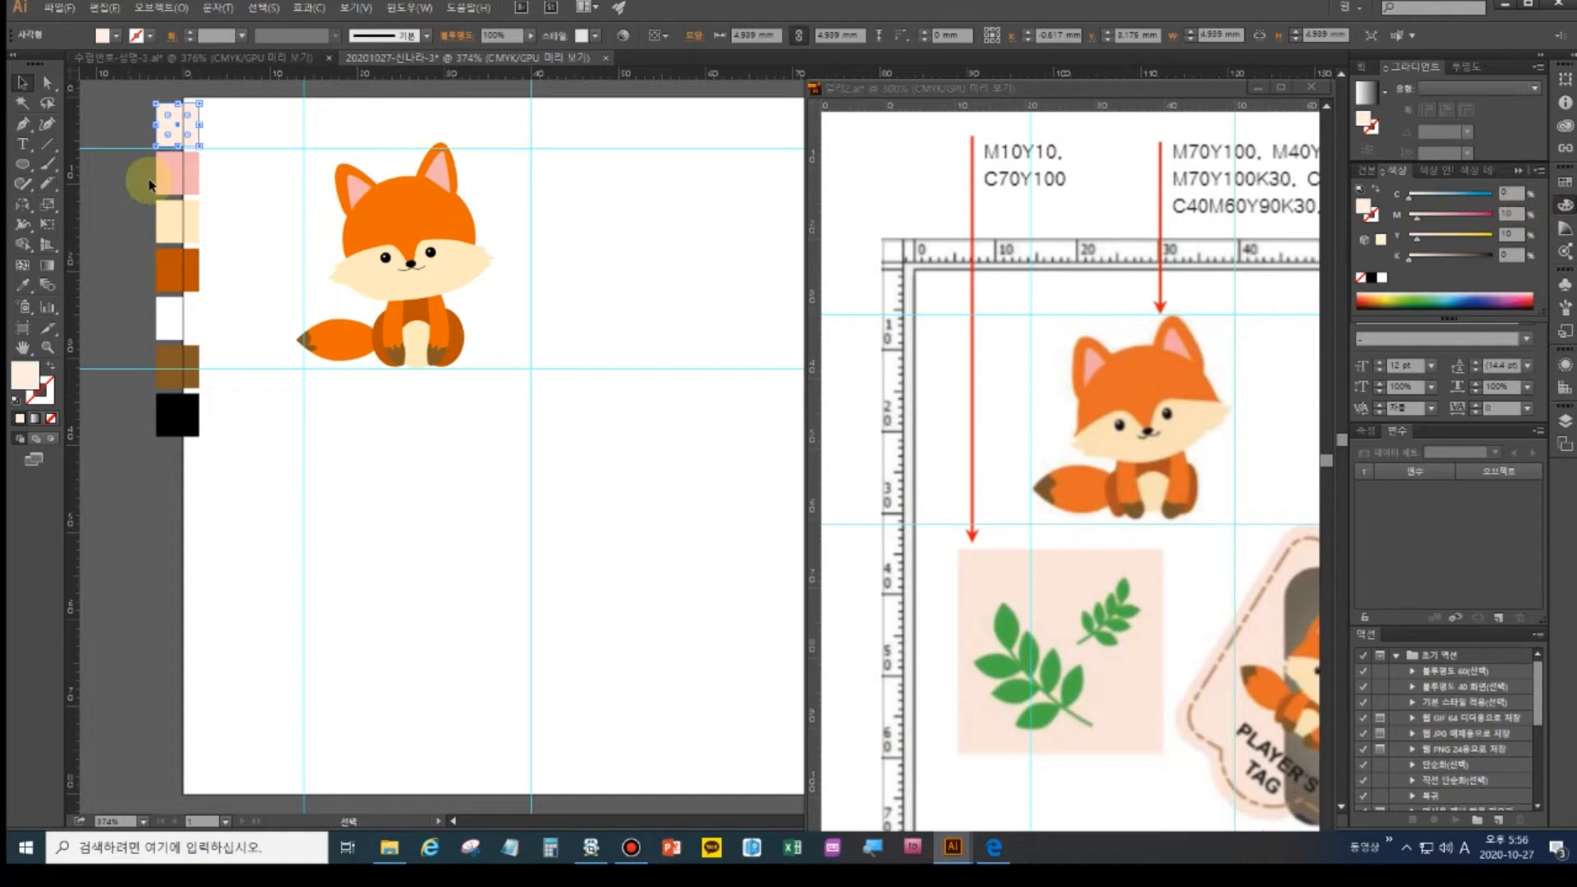
# - Turn the pink swatch green with C70, M0, Y100
pyautogui.click(172, 190)
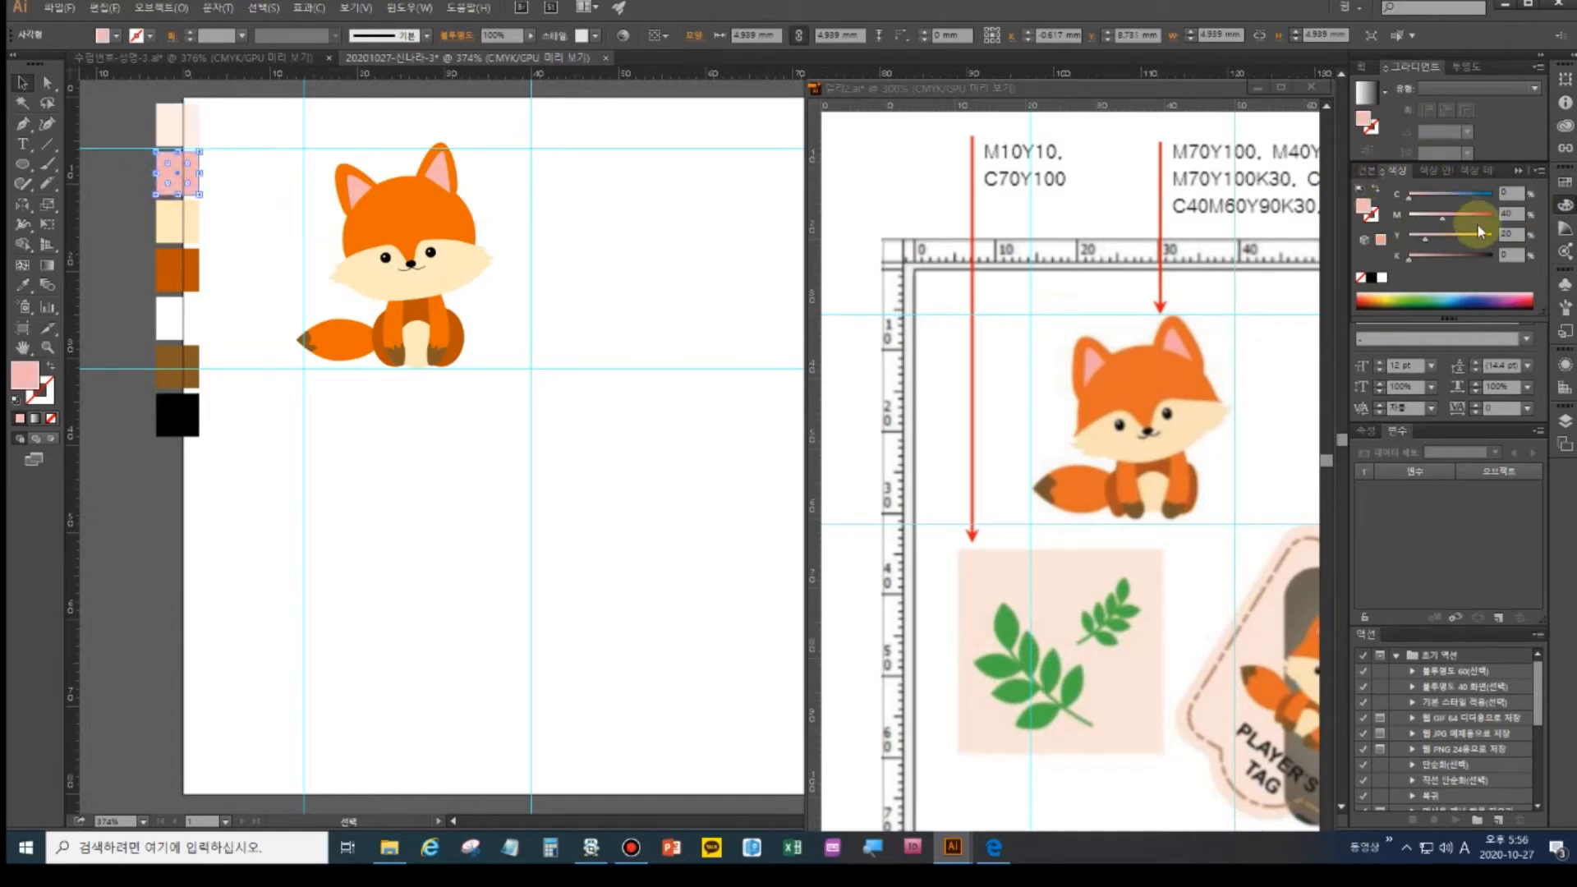
pyautogui.click(1510, 191)
pyautogui.write('70')
pyautogui.press('Tab')
pyautogui.write('0')
pyautogui.press('Tab')
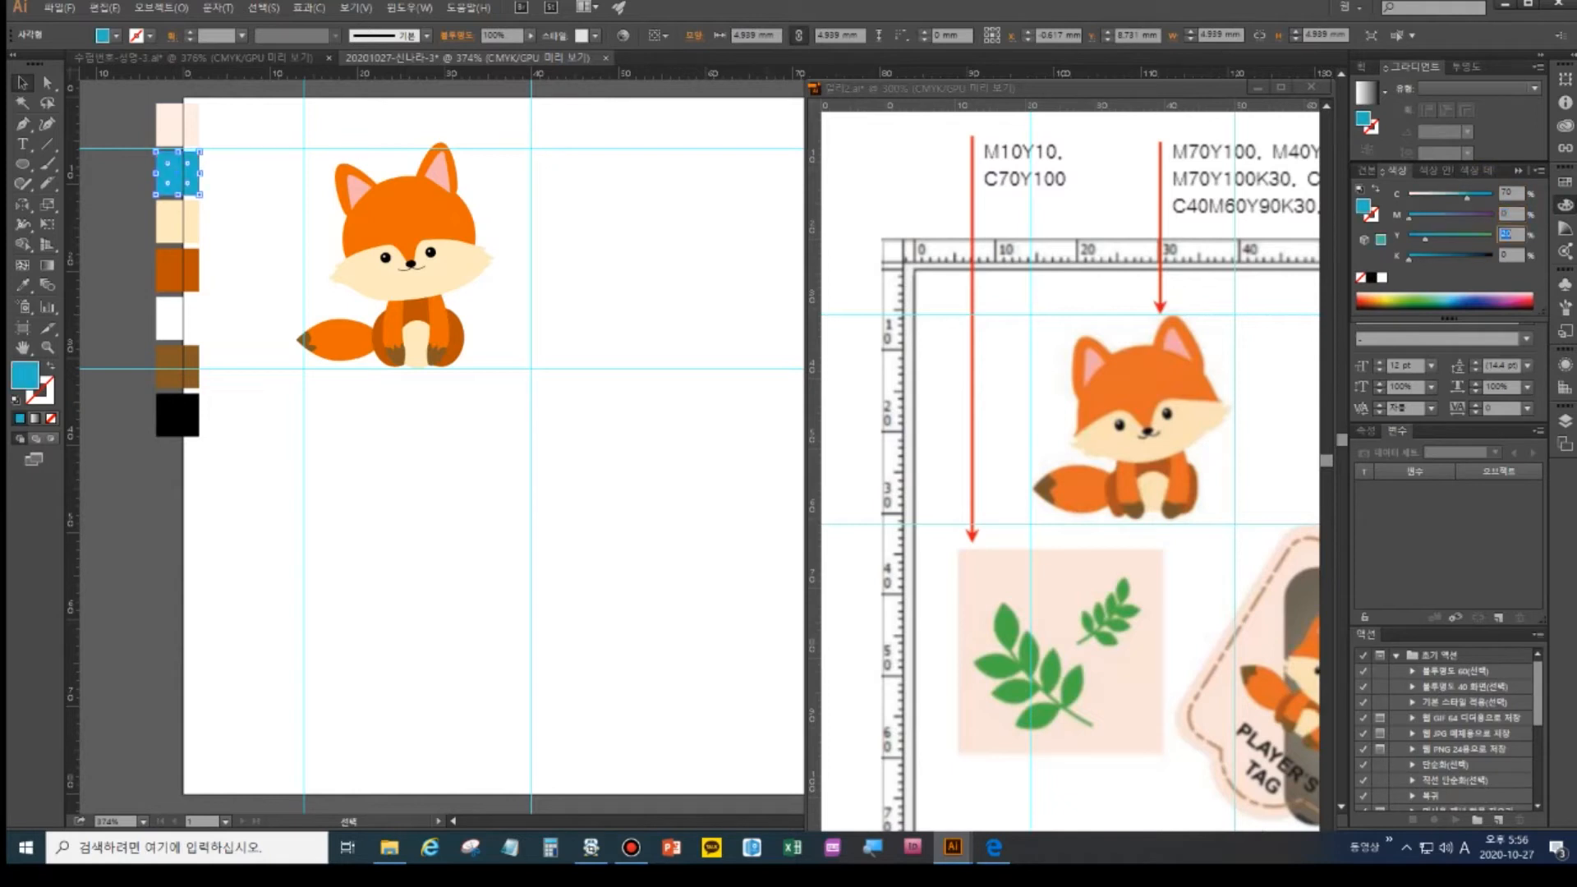
pyautogui.write('100')
pyautogui.press('Return')
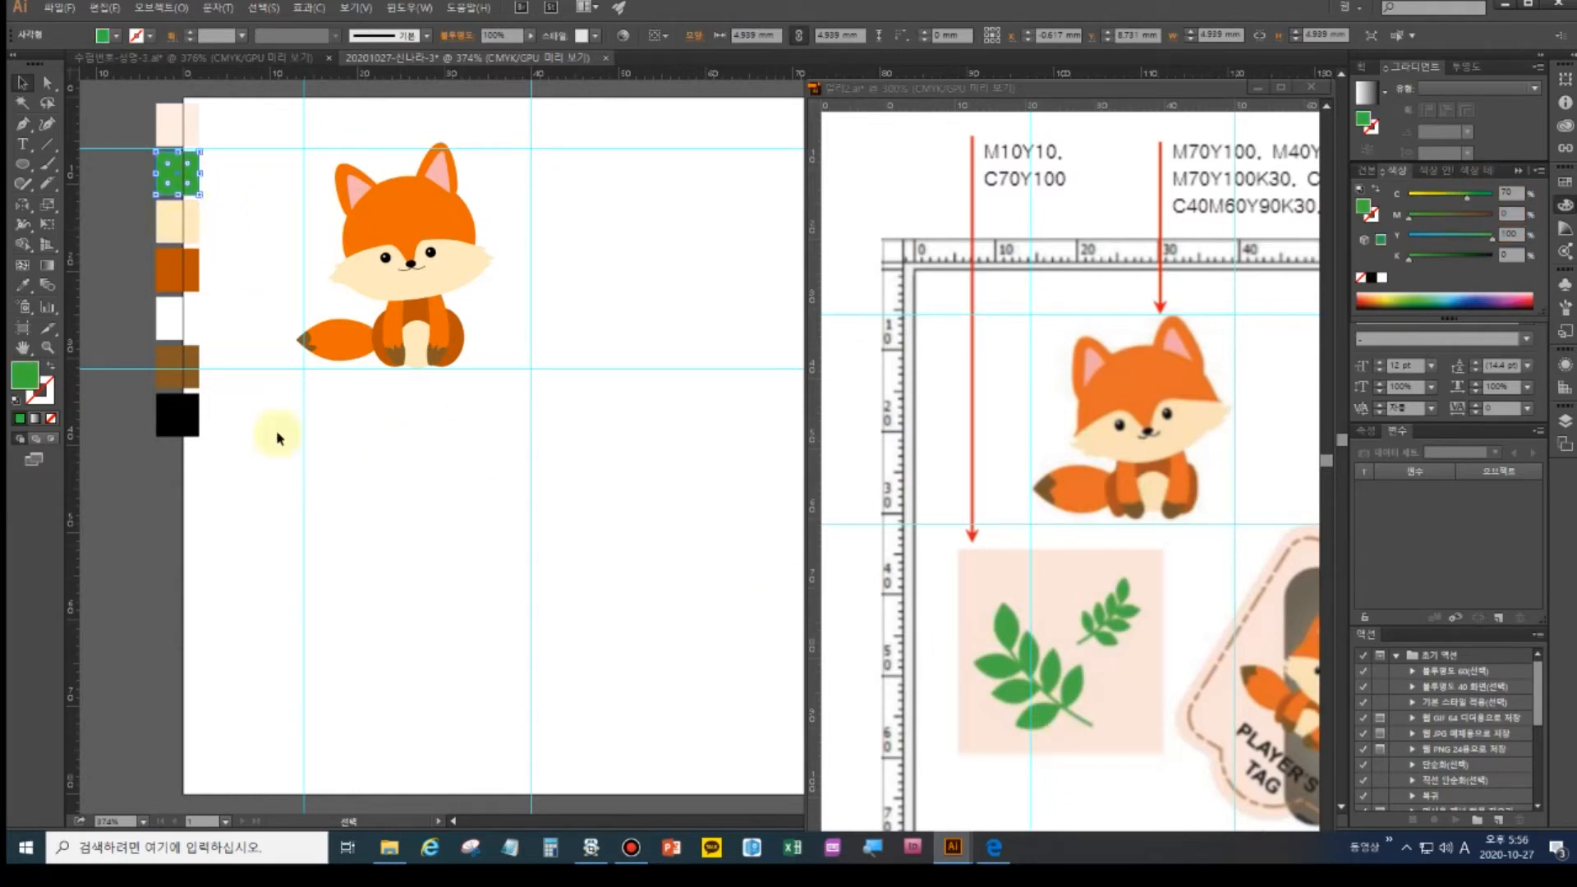
# - Delete the five unused swatches and select the remaining peach and green pair
pyautogui.moveTo(176, 406); pyautogui.dragTo(115, 221)
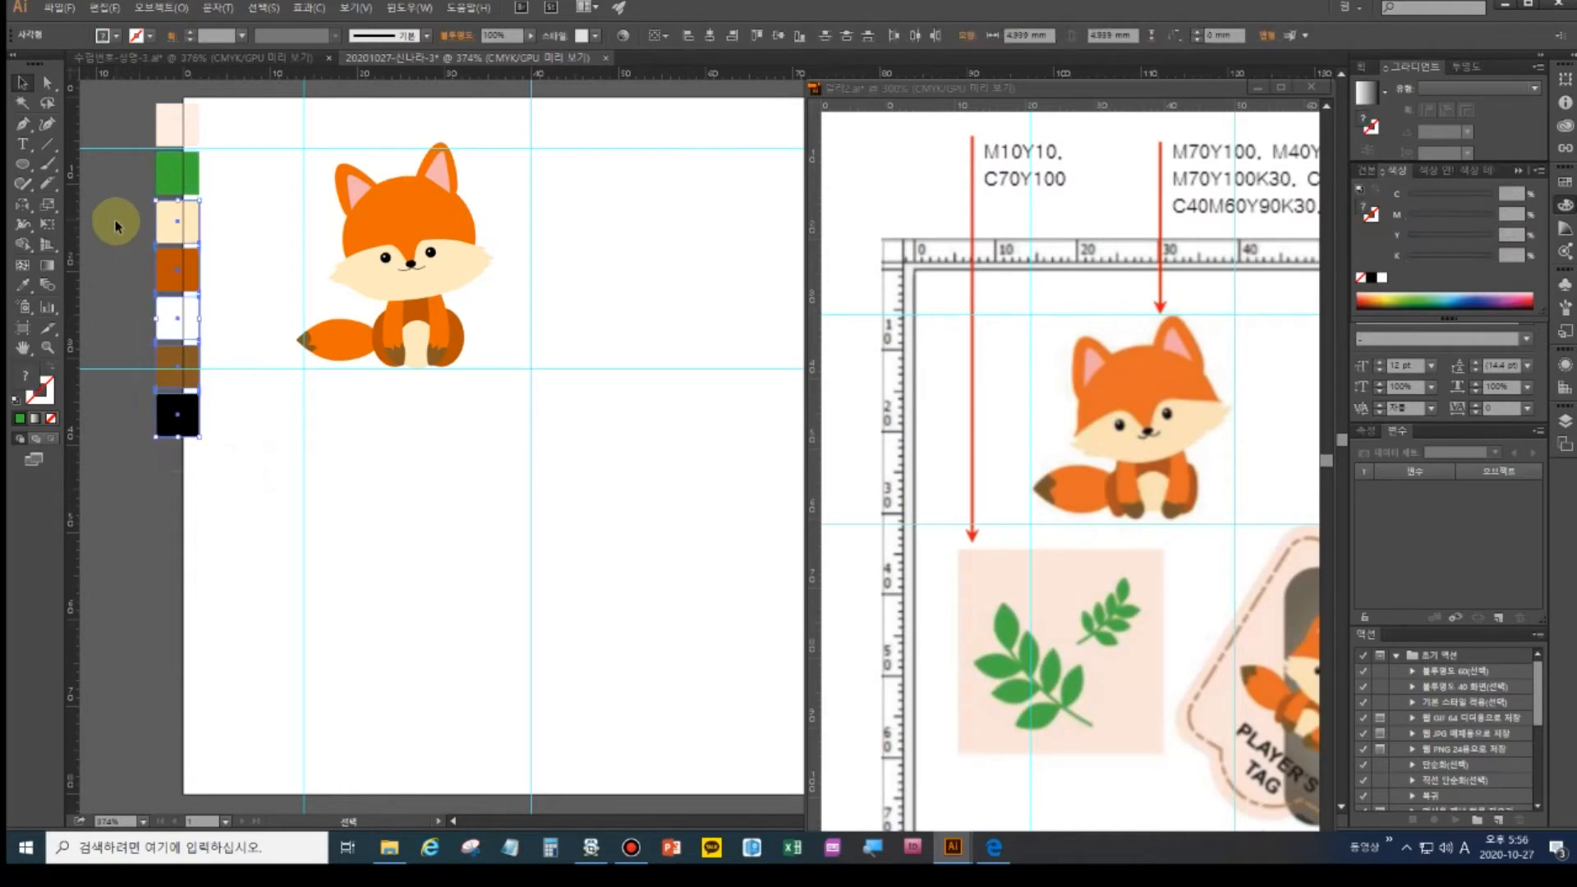
pyautogui.press('Delete')
pyautogui.moveTo(131, 120); pyautogui.dragTo(175, 530)
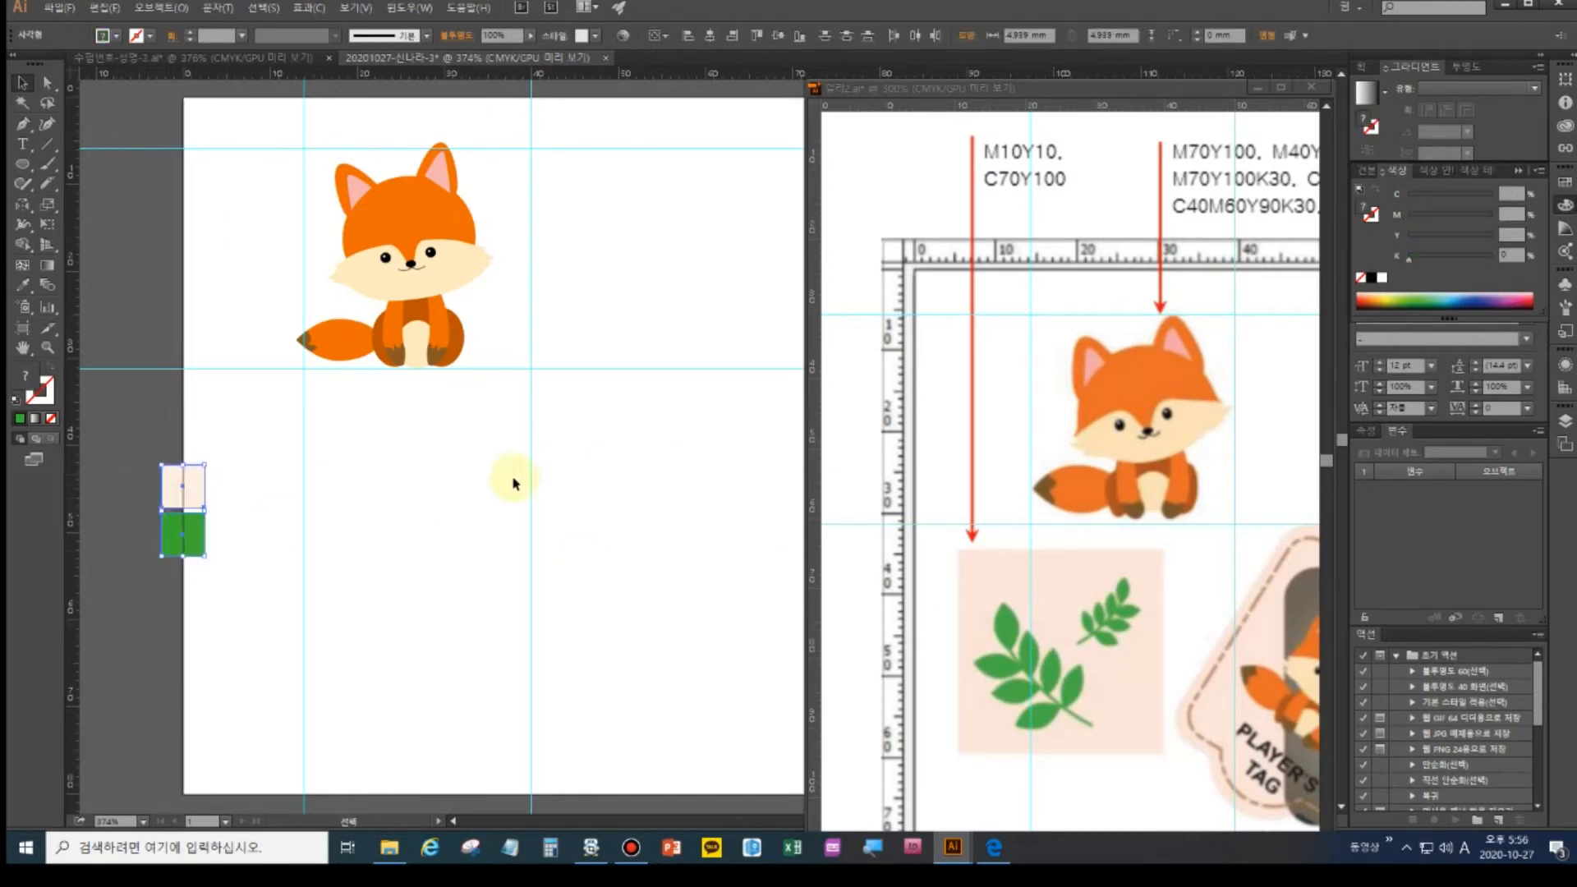
# - In the reference document, clear the guides and add new guides around the leaf square
pyautogui.click(956, 474)
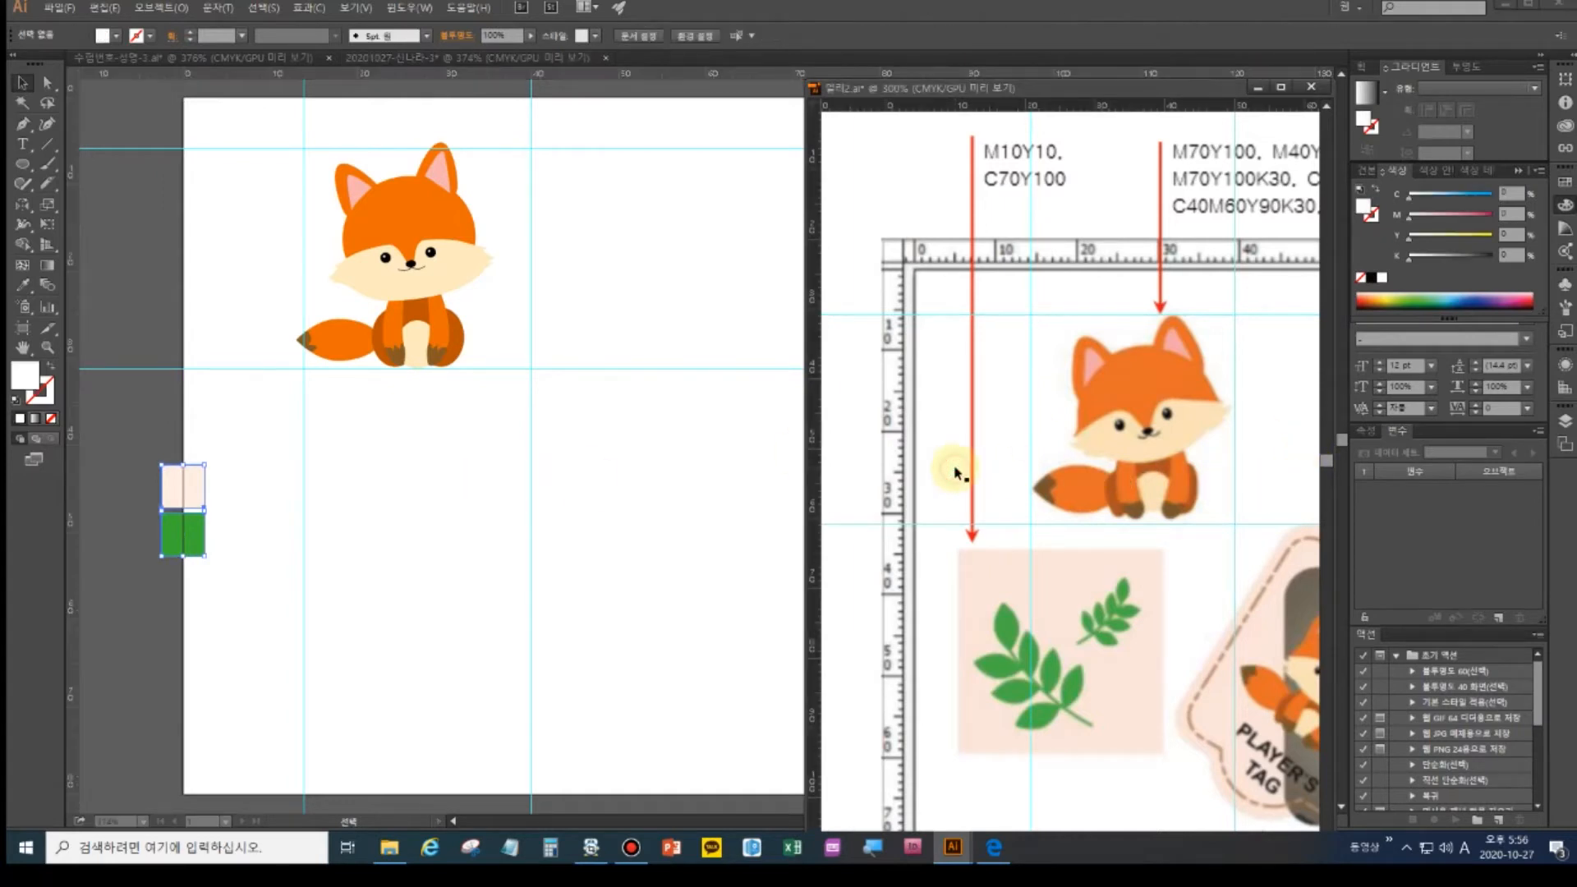
pyautogui.click(349, 12)
pyautogui.moveTo(482, 511)
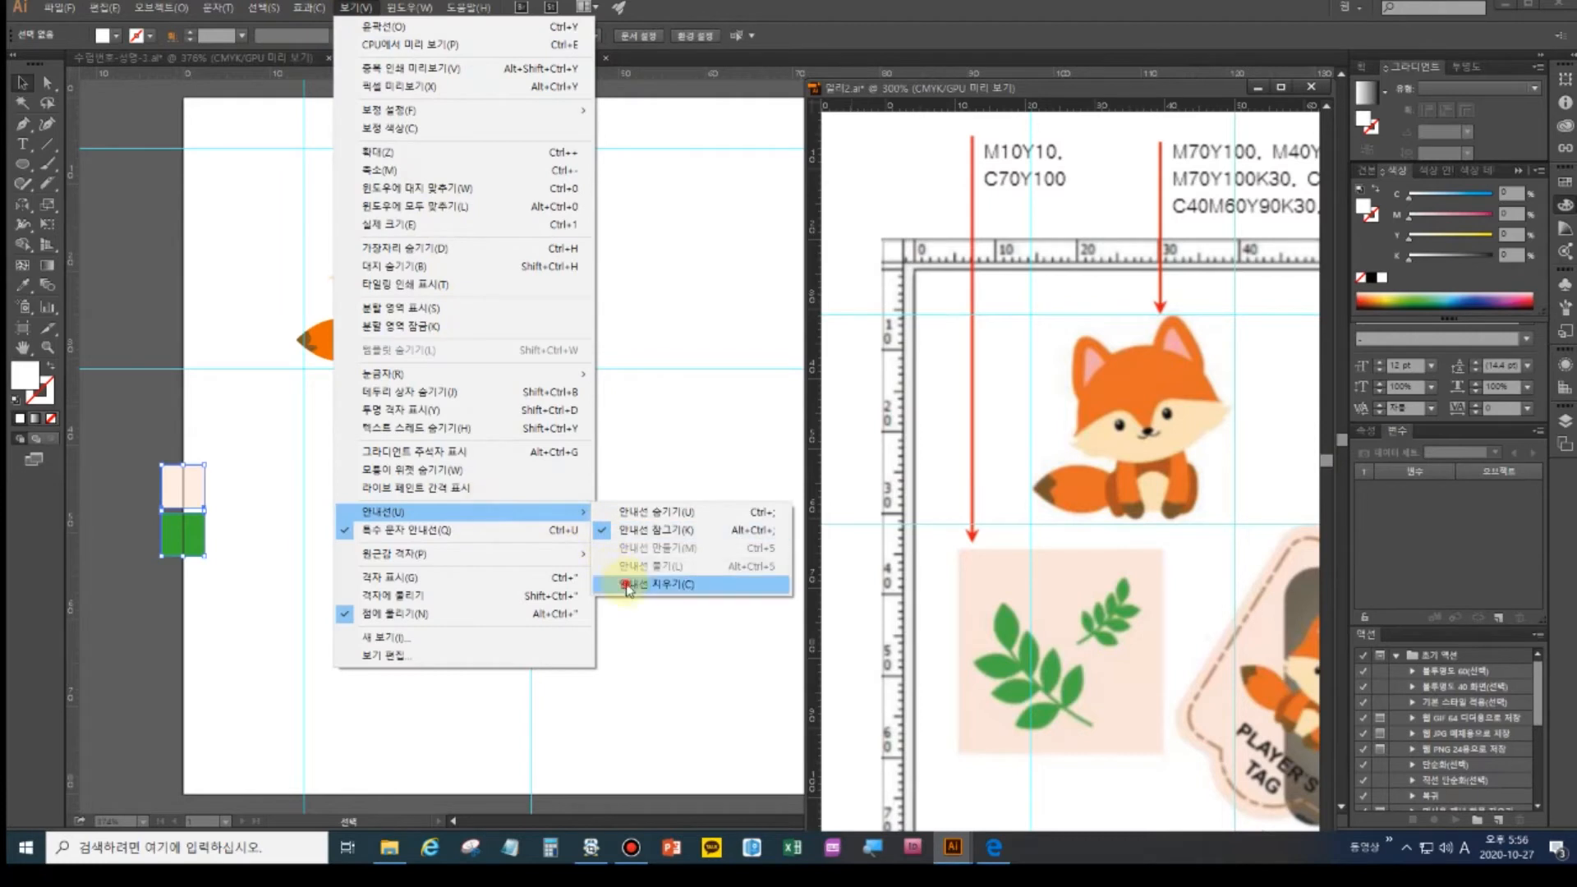
pyautogui.click(626, 585)
pyautogui.moveTo(1006, 538); pyautogui.dragTo(1010, 548)
pyautogui.moveTo(1002, 105); pyautogui.dragTo(1045, 754)
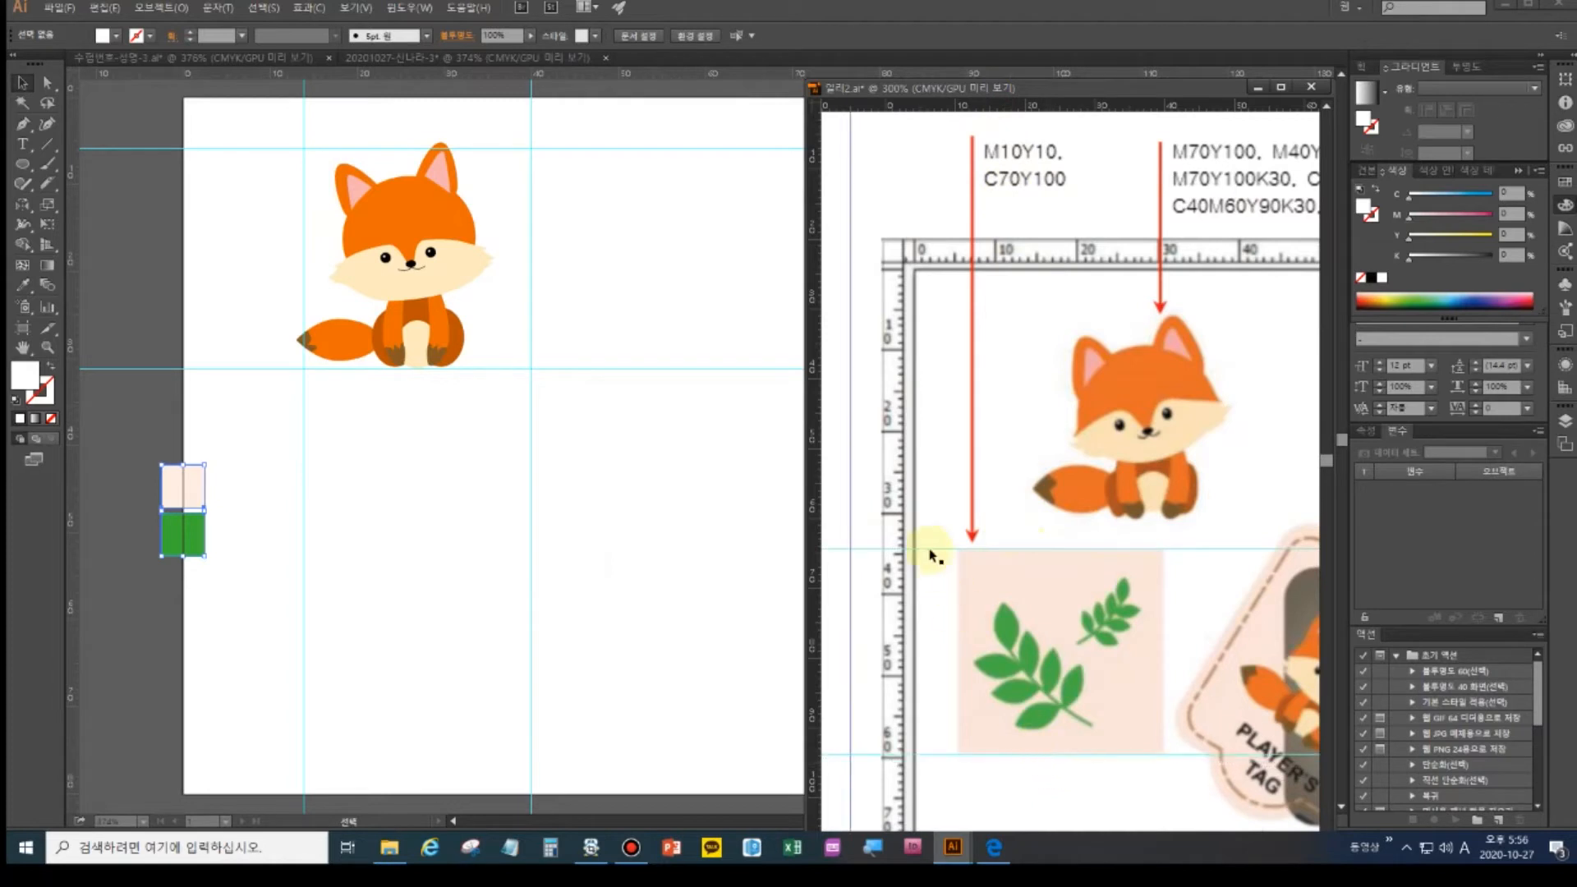
pyautogui.moveTo(812, 493); pyautogui.dragTo(1162, 554)
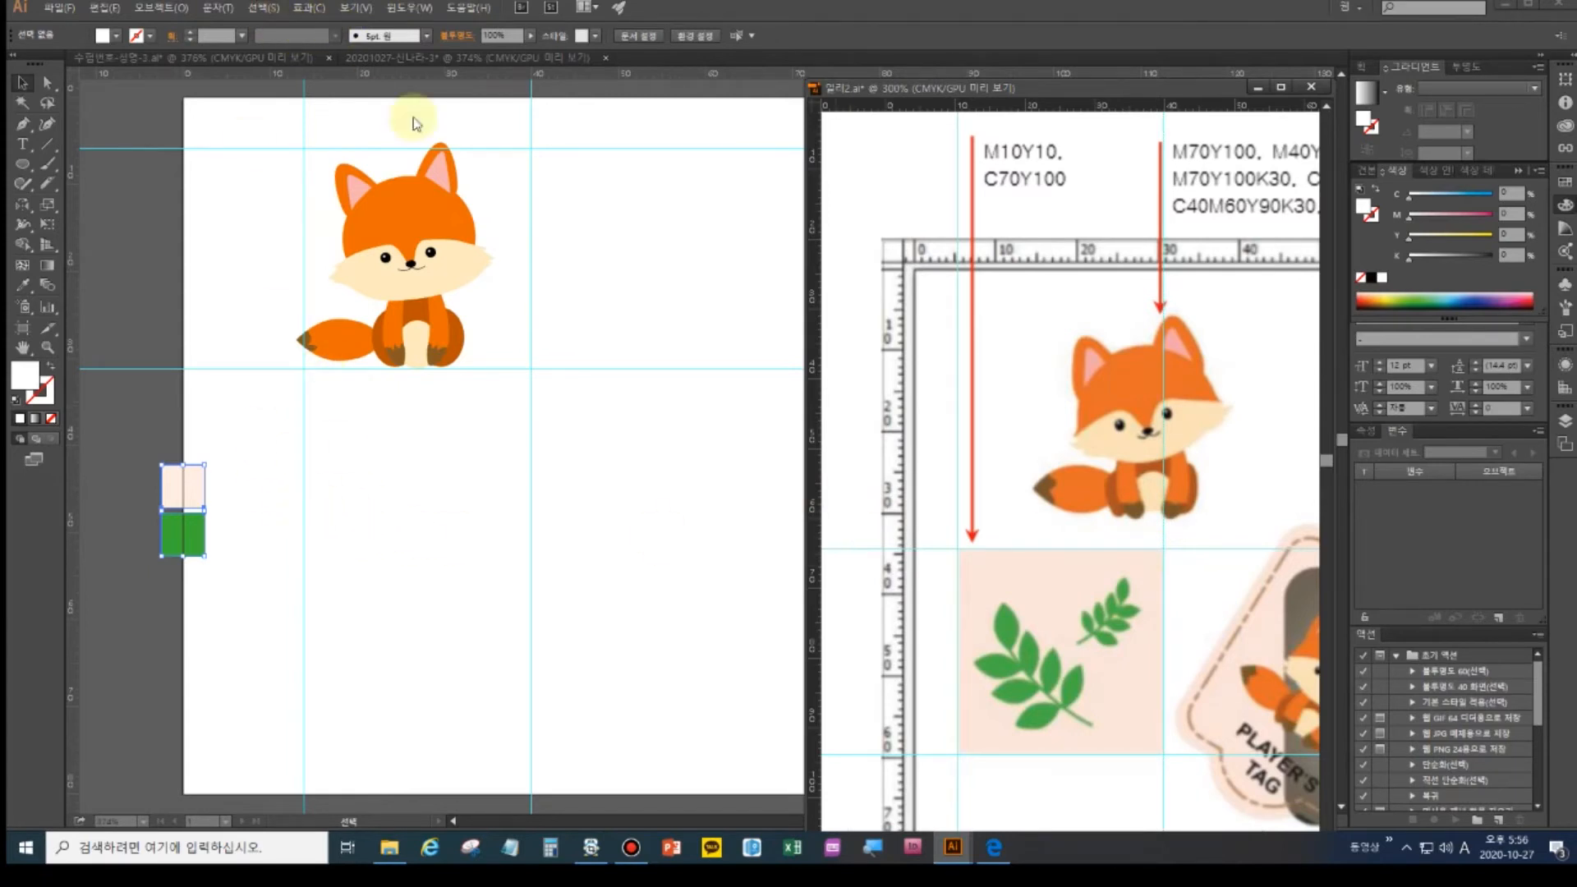
# - In the fox document, clear old guides and place two horizontal and one vertical guide below the fox
pyautogui.click(542, 249)
pyautogui.click(358, 8)
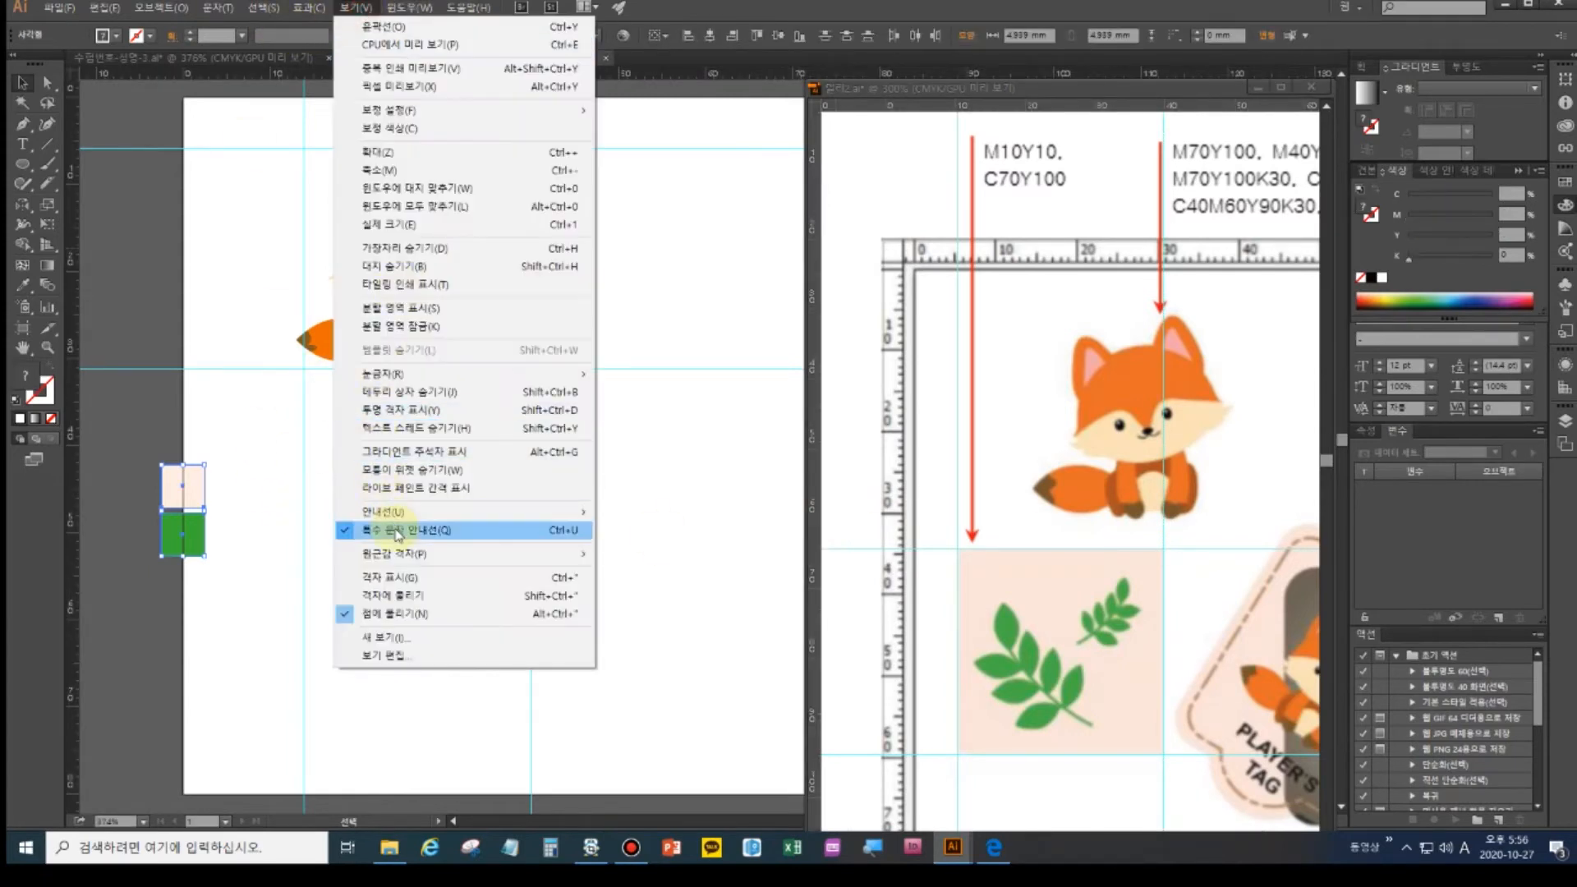
pyautogui.moveTo(402, 513)
pyautogui.click(681, 584)
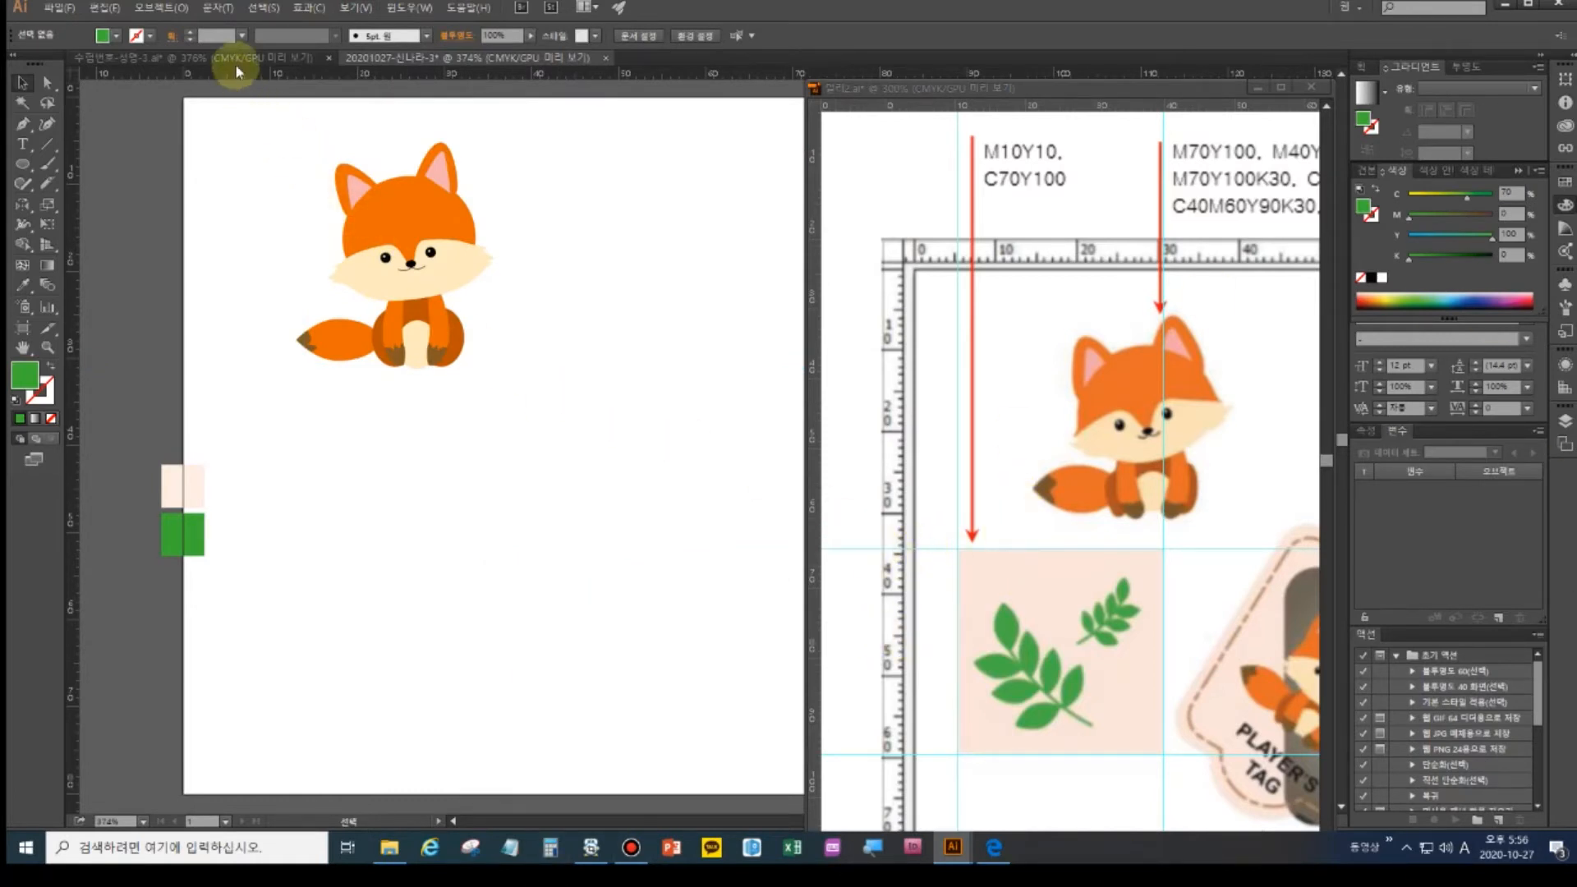
pyautogui.moveTo(238, 71); pyautogui.dragTo(223, 403)
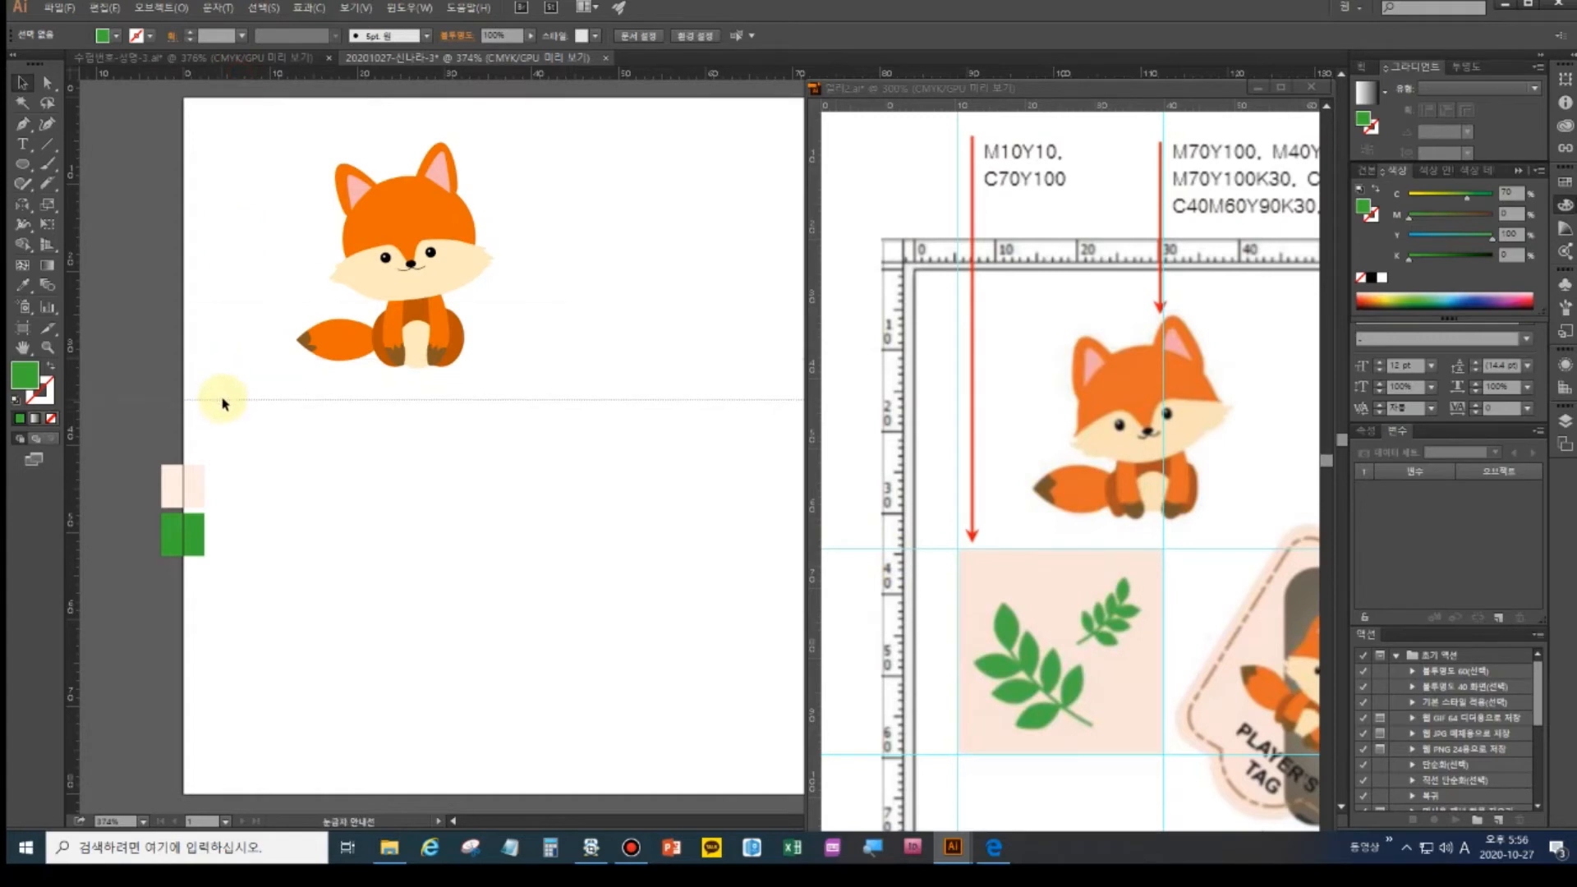
pyautogui.moveTo(223, 403); pyautogui.dragTo(221, 400)
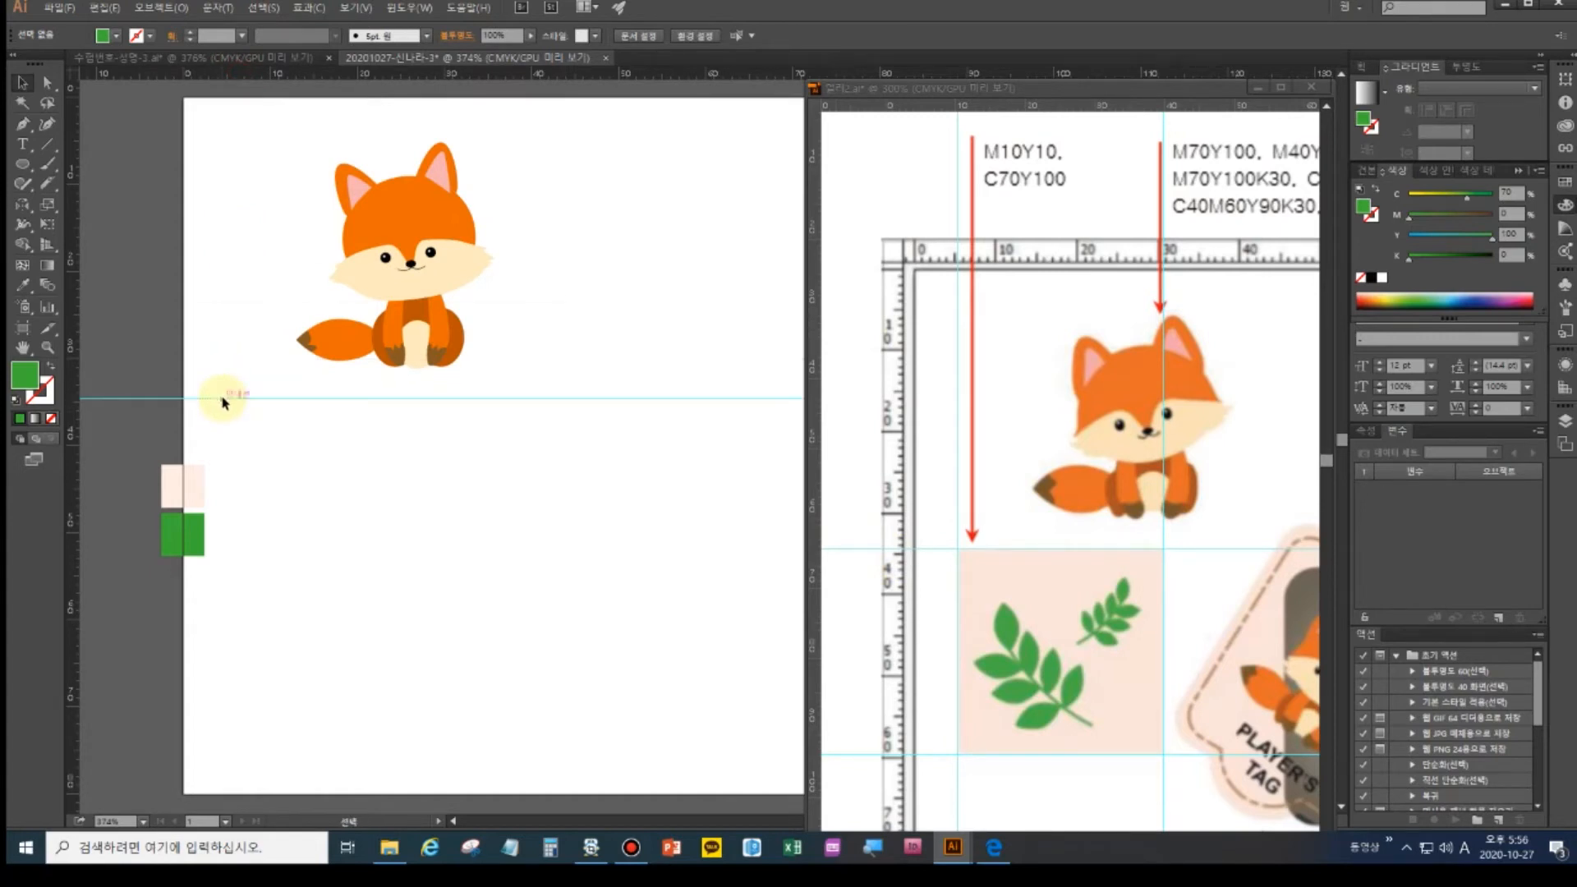
pyautogui.moveTo(300, 72); pyautogui.dragTo(303, 615)
pyautogui.moveTo(76, 397); pyautogui.dragTo(446, 398)
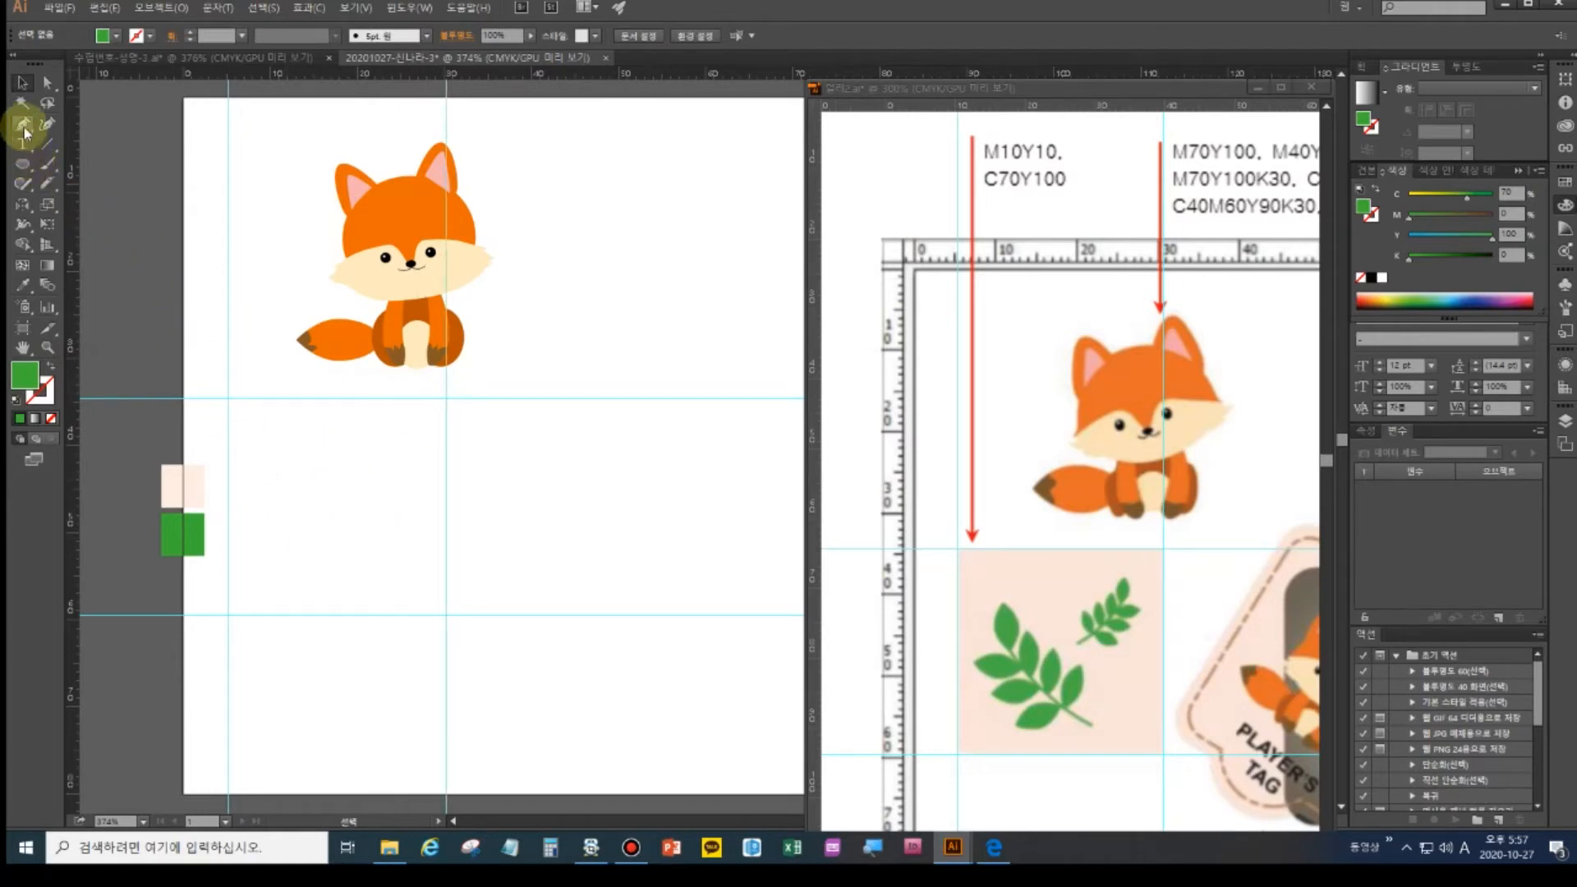
# - Draw a square between the guides and fill it with the pale peach swatch colour
pyautogui.click(22, 167)
pyautogui.moveTo(22, 176); pyautogui.dragTo(66, 164)
pyautogui.moveTo(227, 400); pyautogui.dragTo(446, 613)
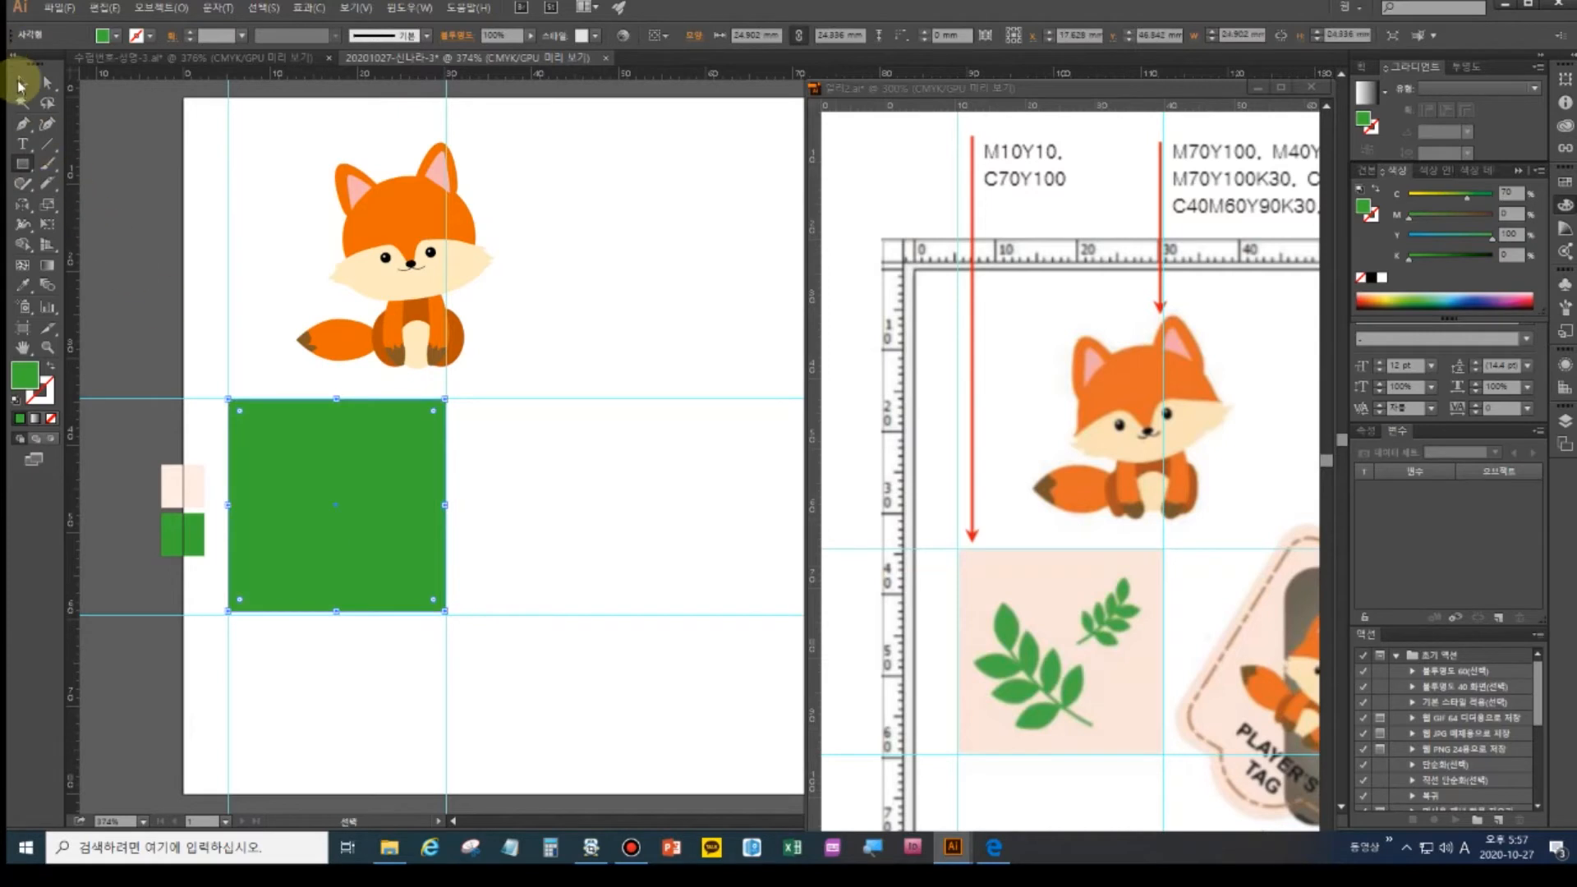
pyautogui.click(23, 285)
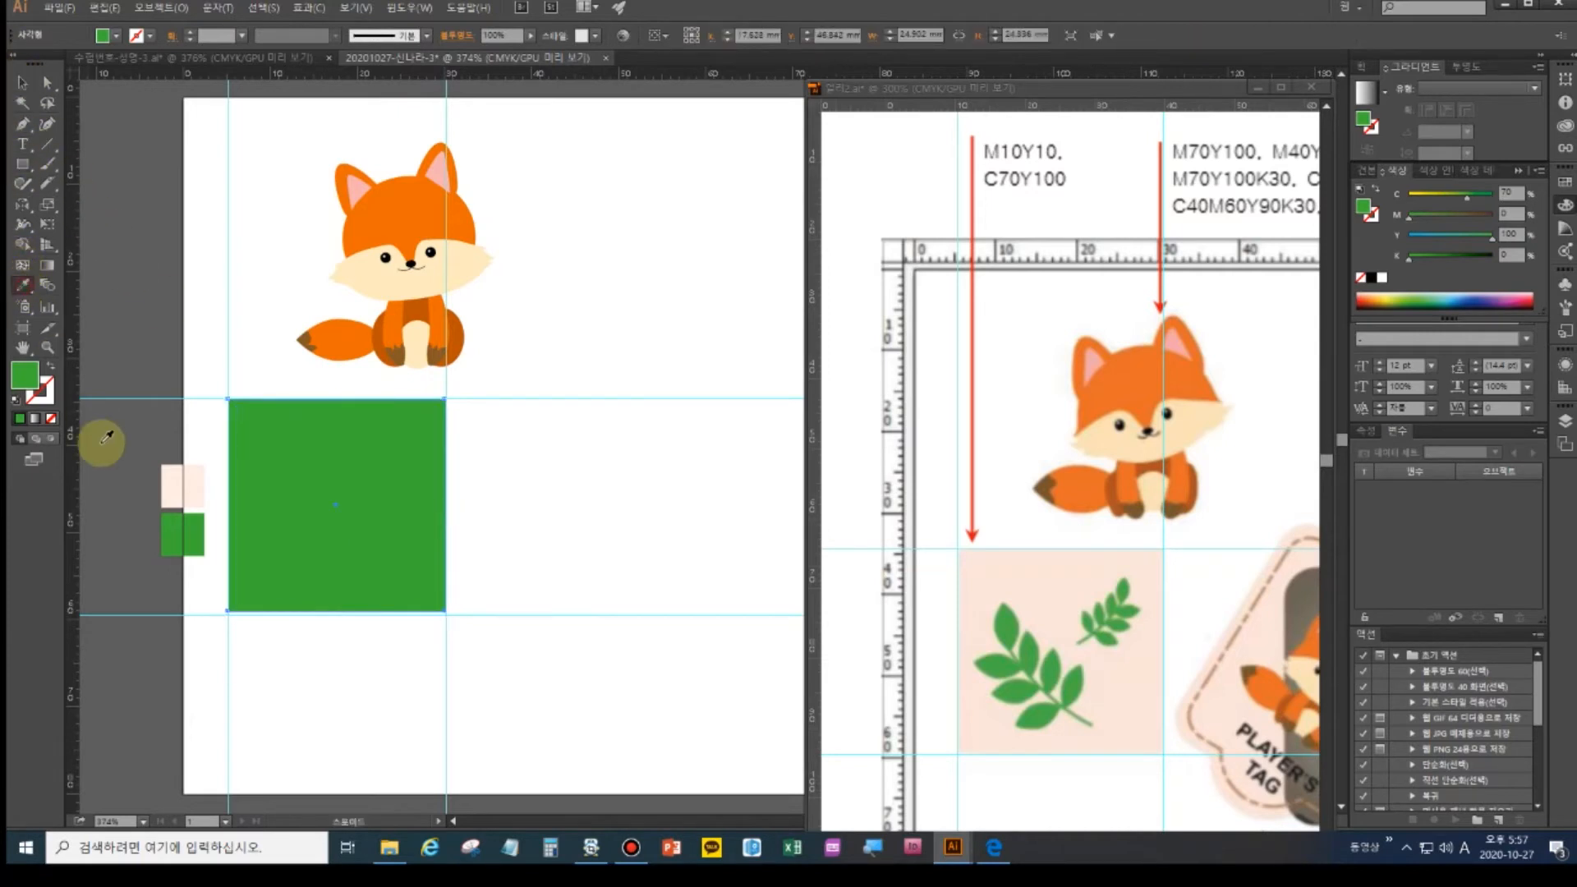
pyautogui.click(165, 472)
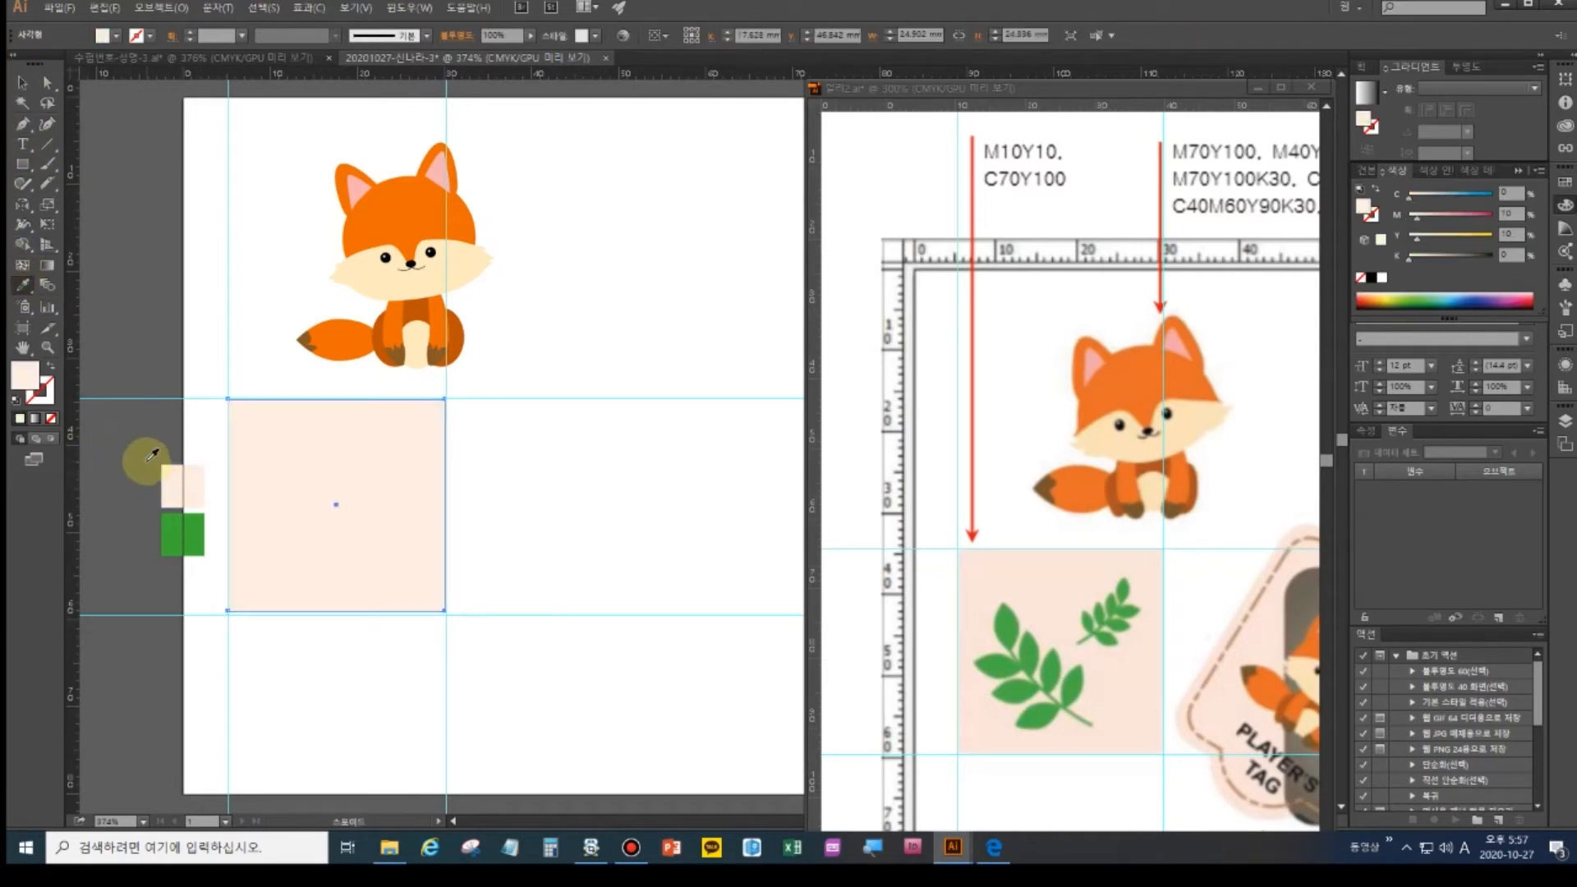
pyautogui.keyDown('ctrl'); pyautogui.click(148, 462); pyautogui.keyUp('ctrl')
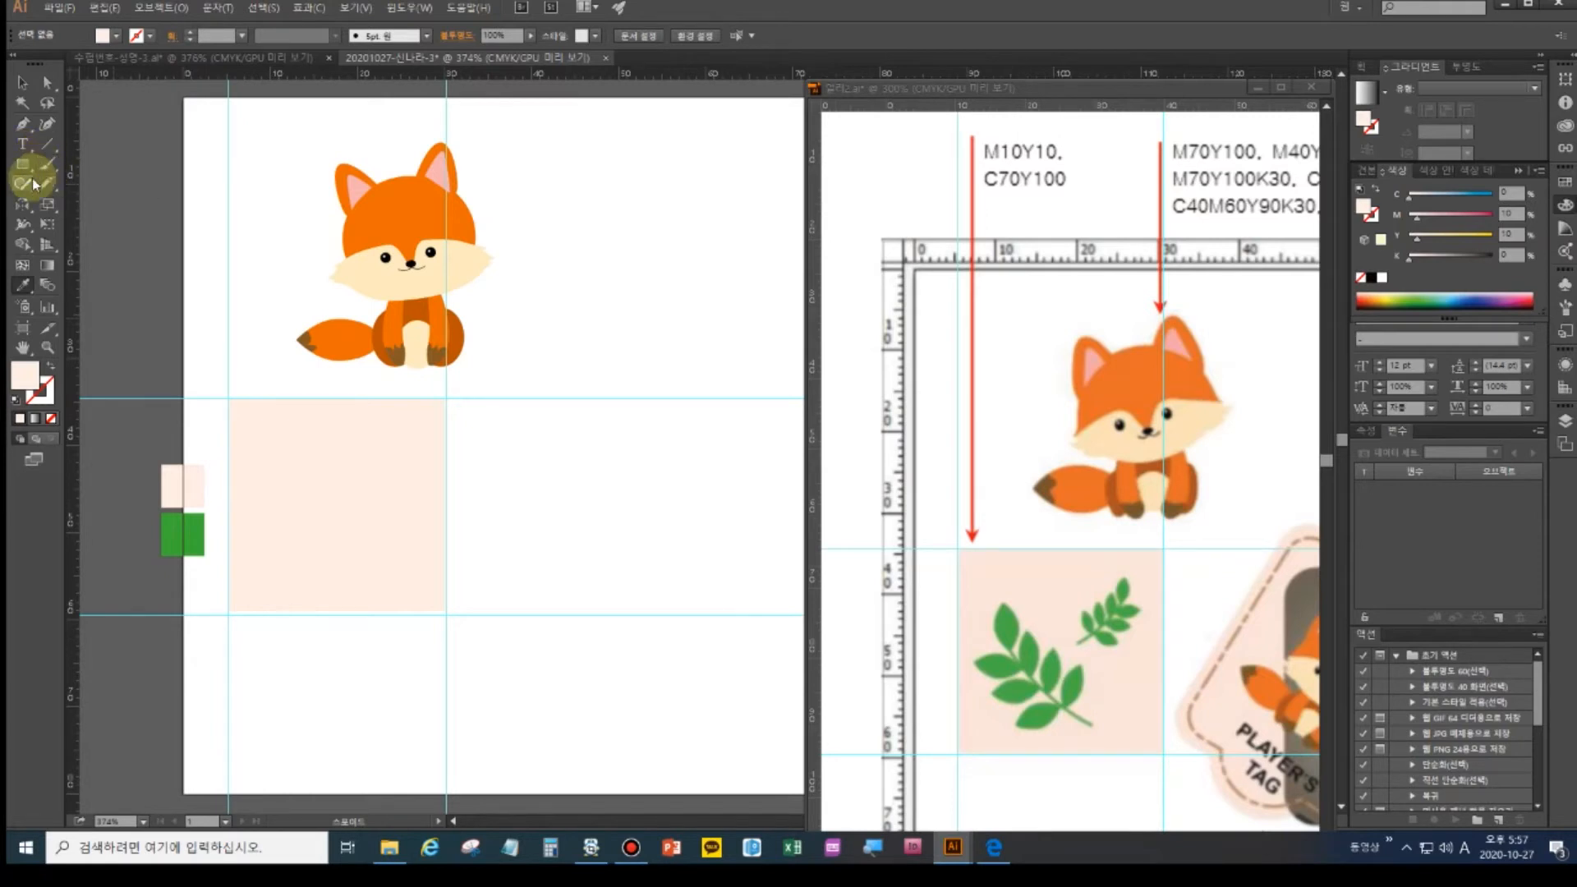
# - Sample the green swatch and swap it to a green stroke with no fill
pyautogui.moveTo(29, 191); pyautogui.dragTo(82, 205)
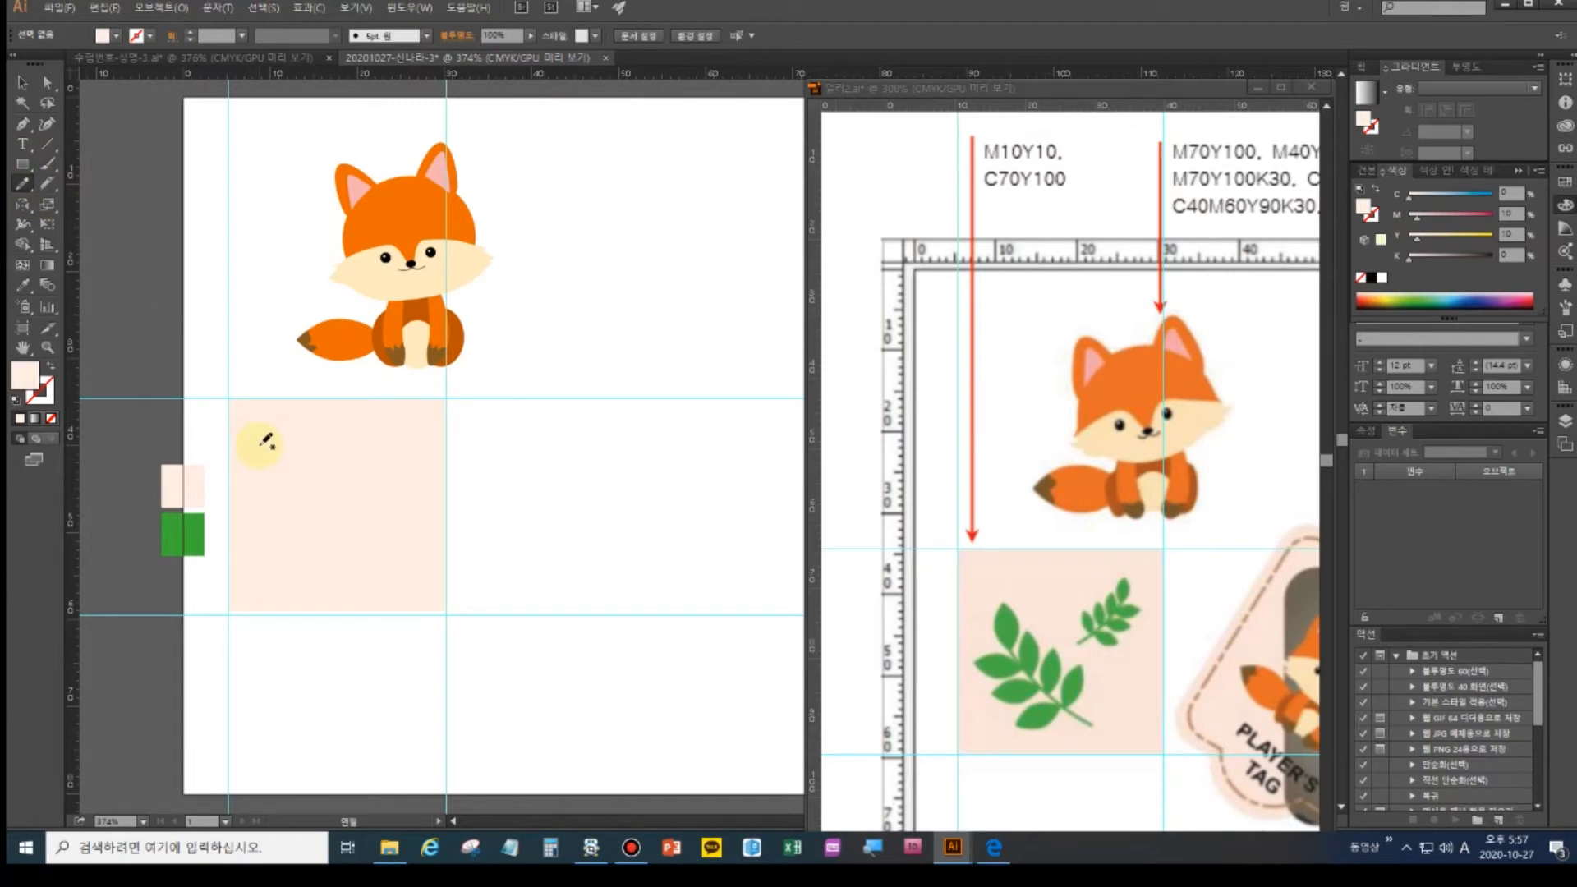
pyautogui.click(21, 288)
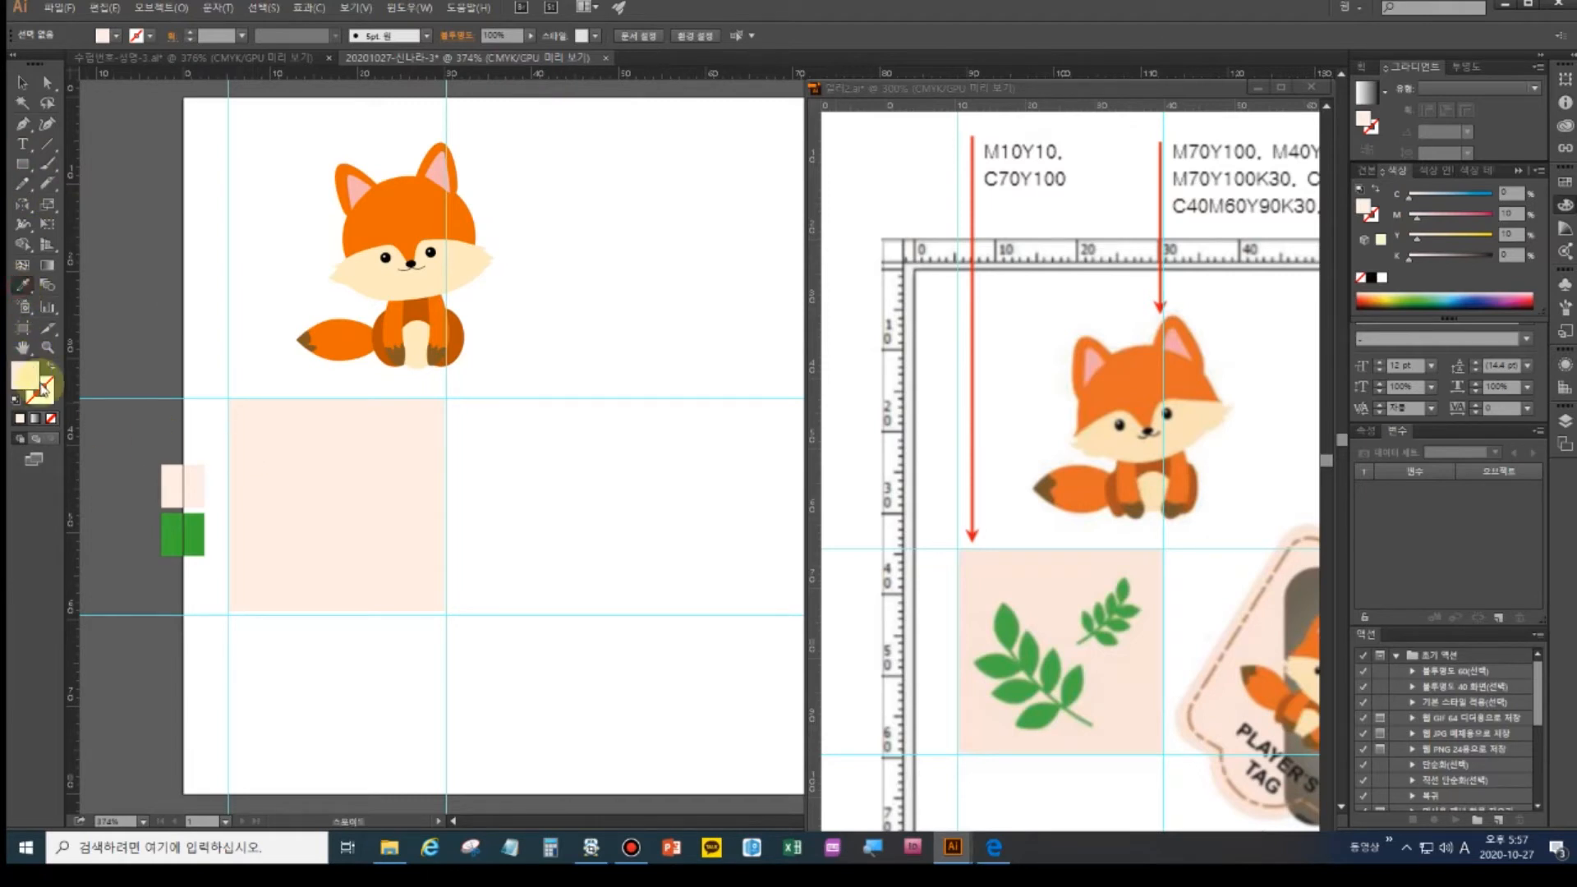
pyautogui.click(182, 528)
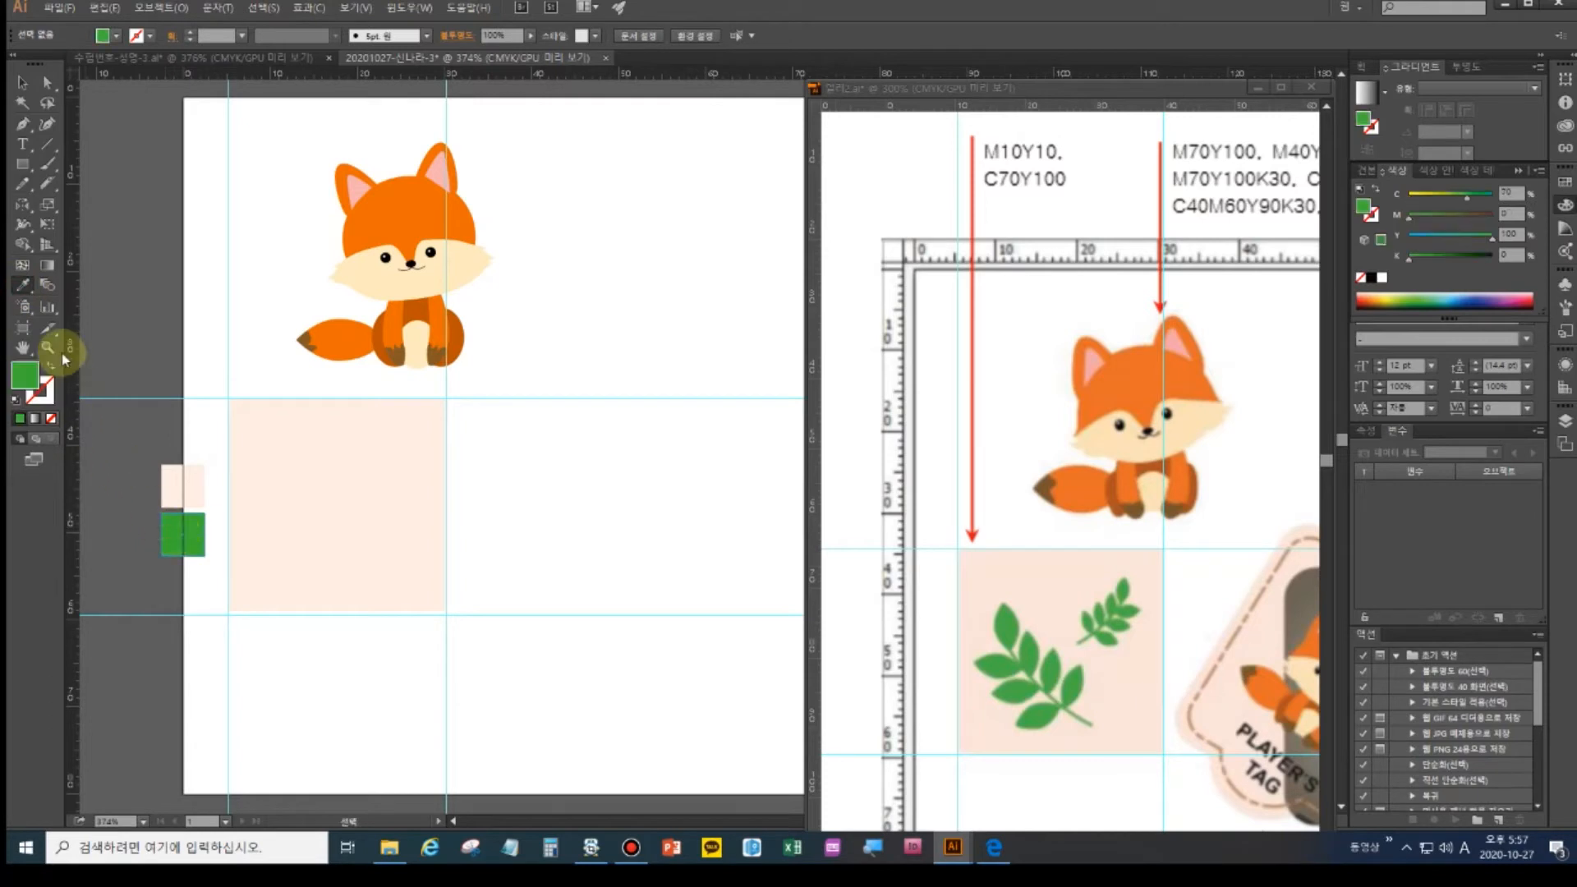
pyautogui.click(51, 366)
# - Paint a curved stem with the Paintbrush and dab a leaf blob with the Blob Brush
pyautogui.click(23, 182)
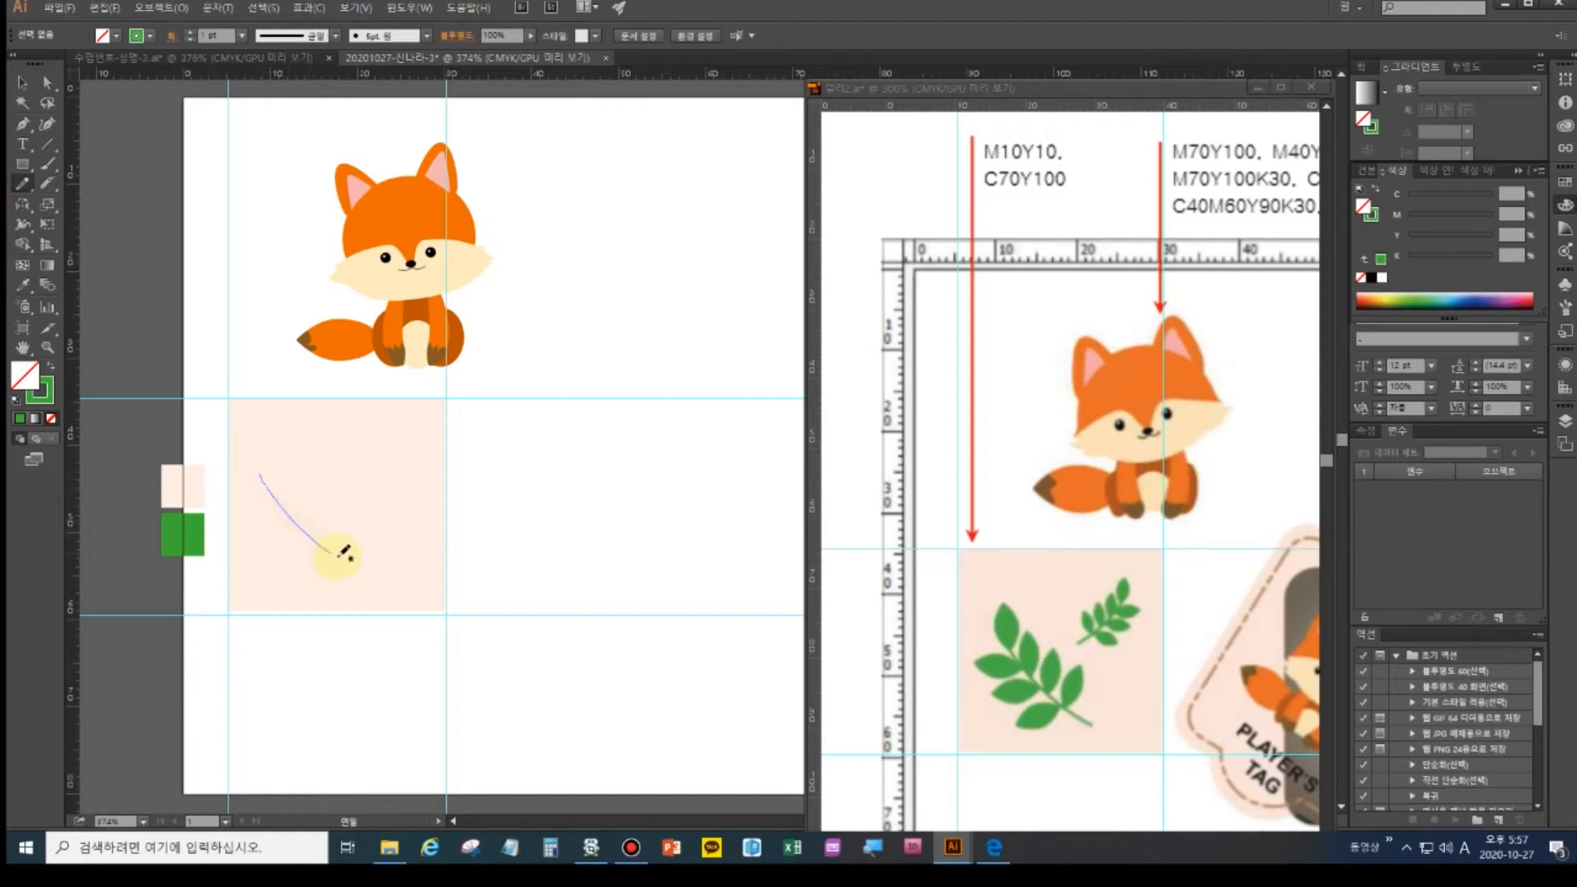
pyautogui.moveTo(371, 565); pyautogui.dragTo(372, 565)
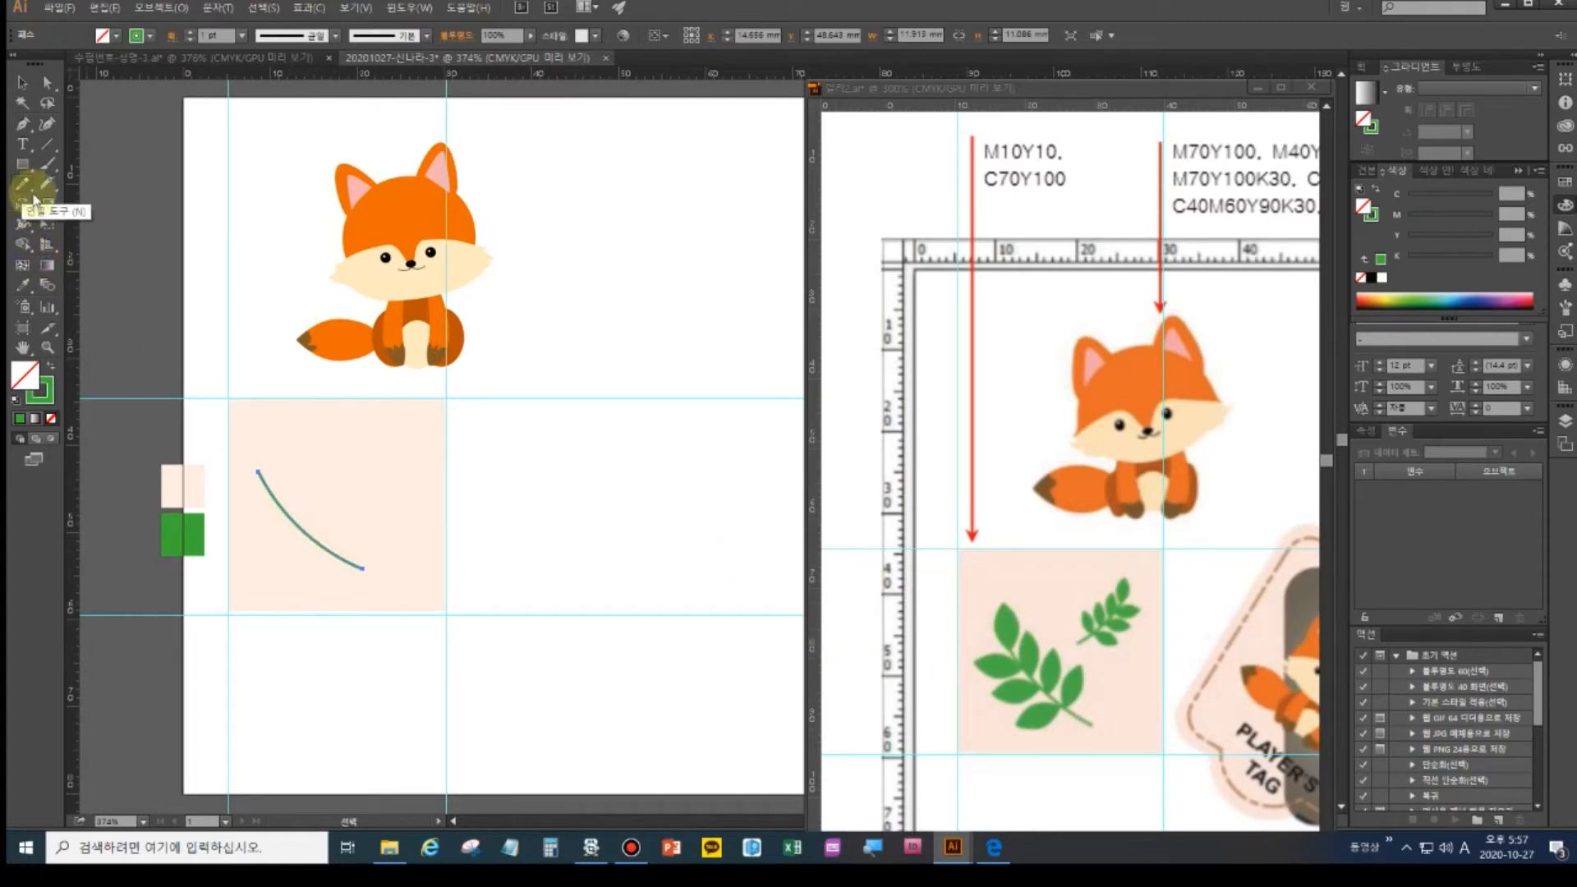
pyautogui.click(50, 166)
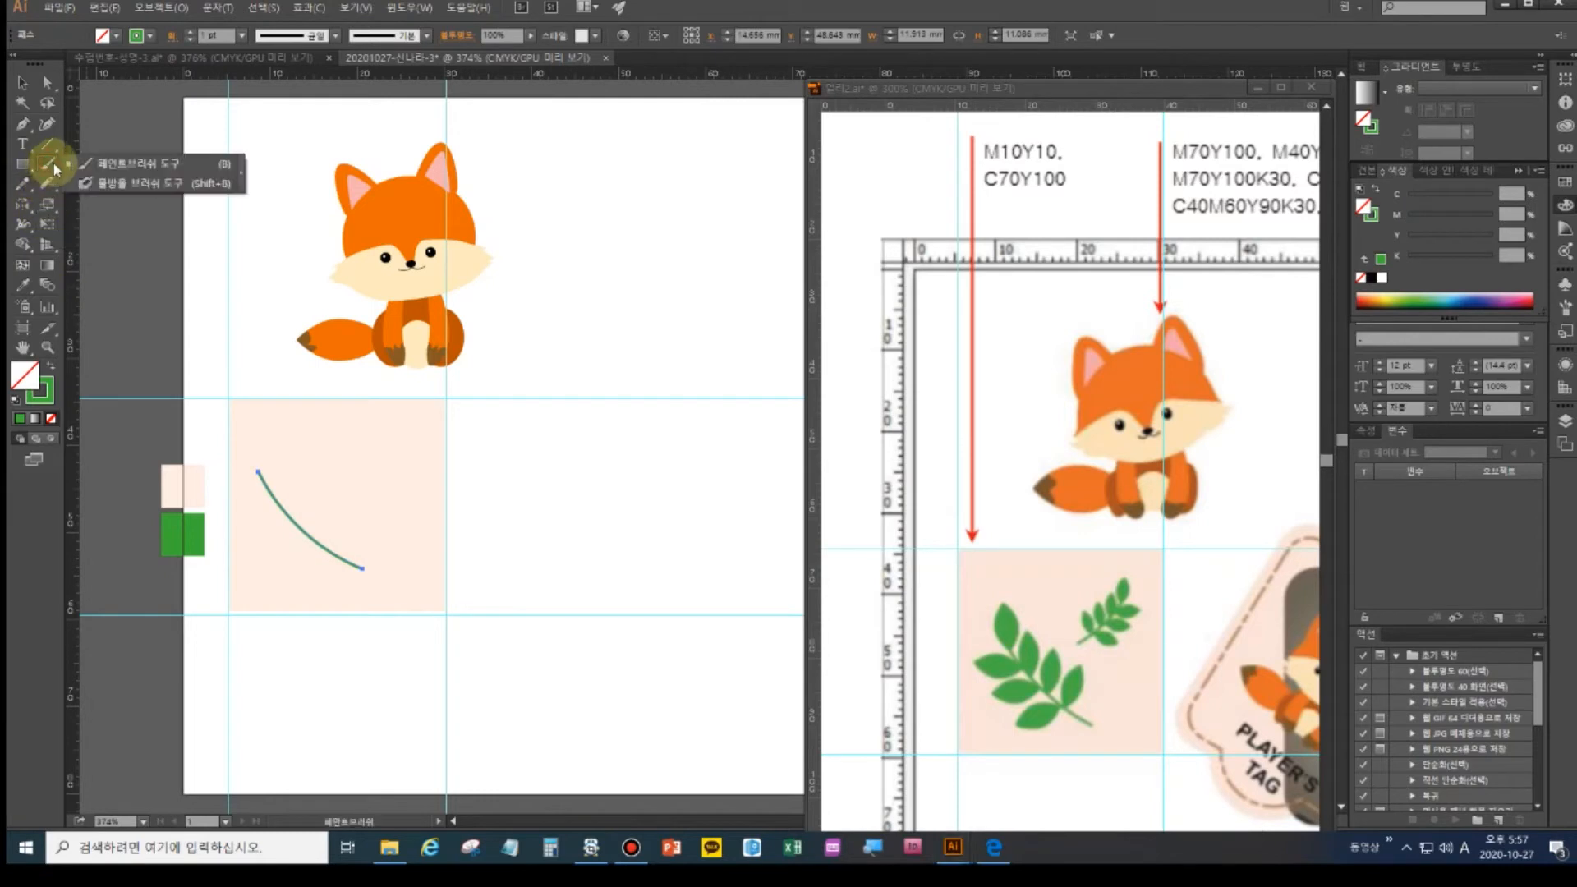
pyautogui.click(91, 185)
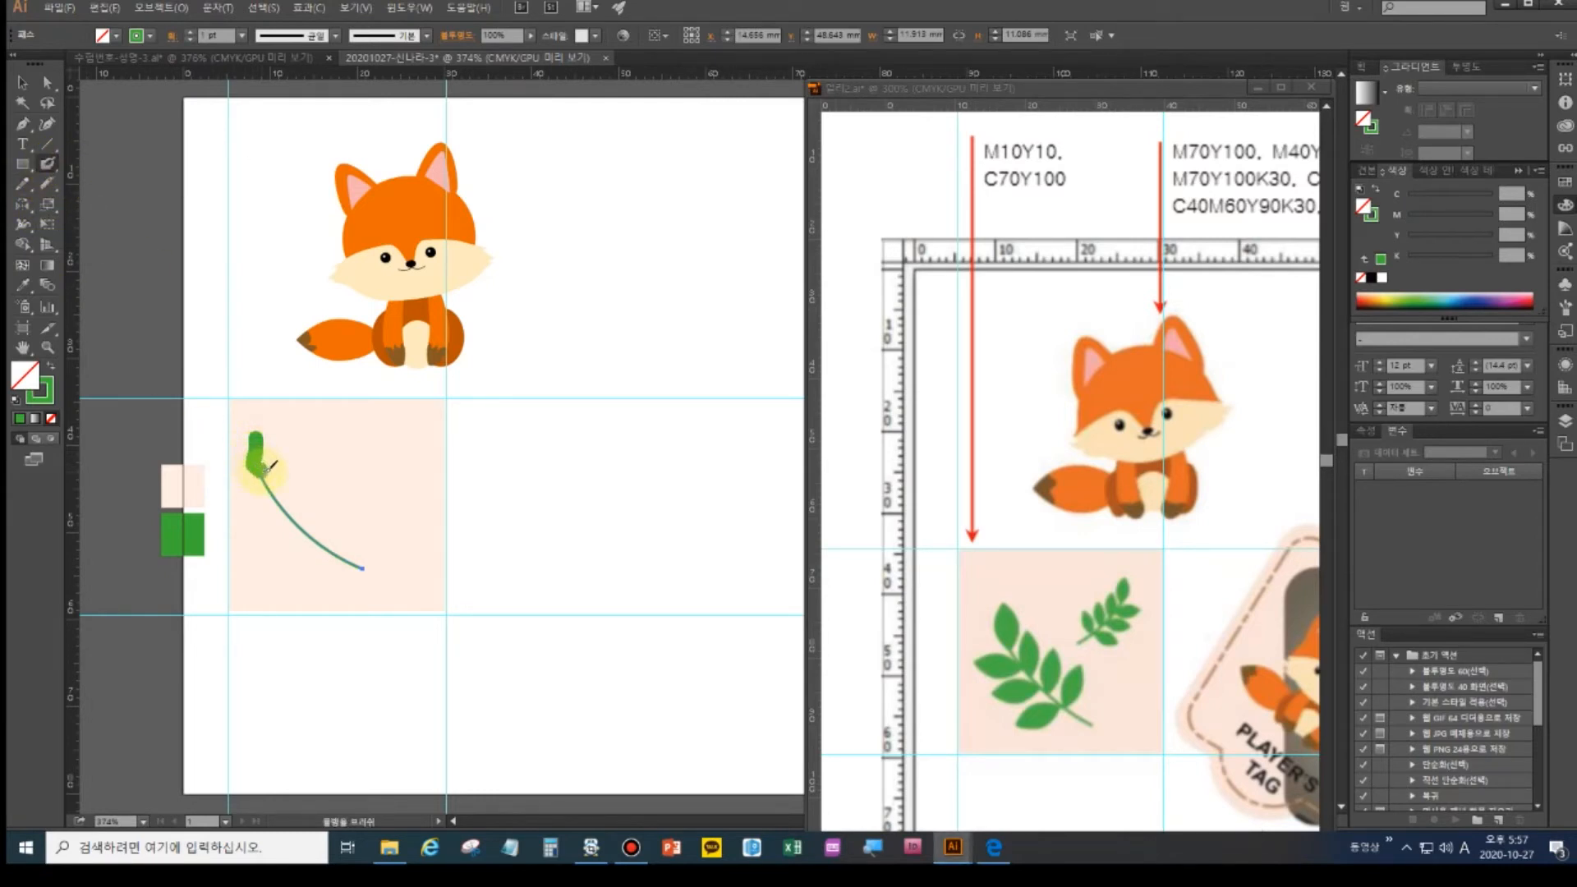
pyautogui.hotkey('ctrl', 'shift', 'a')
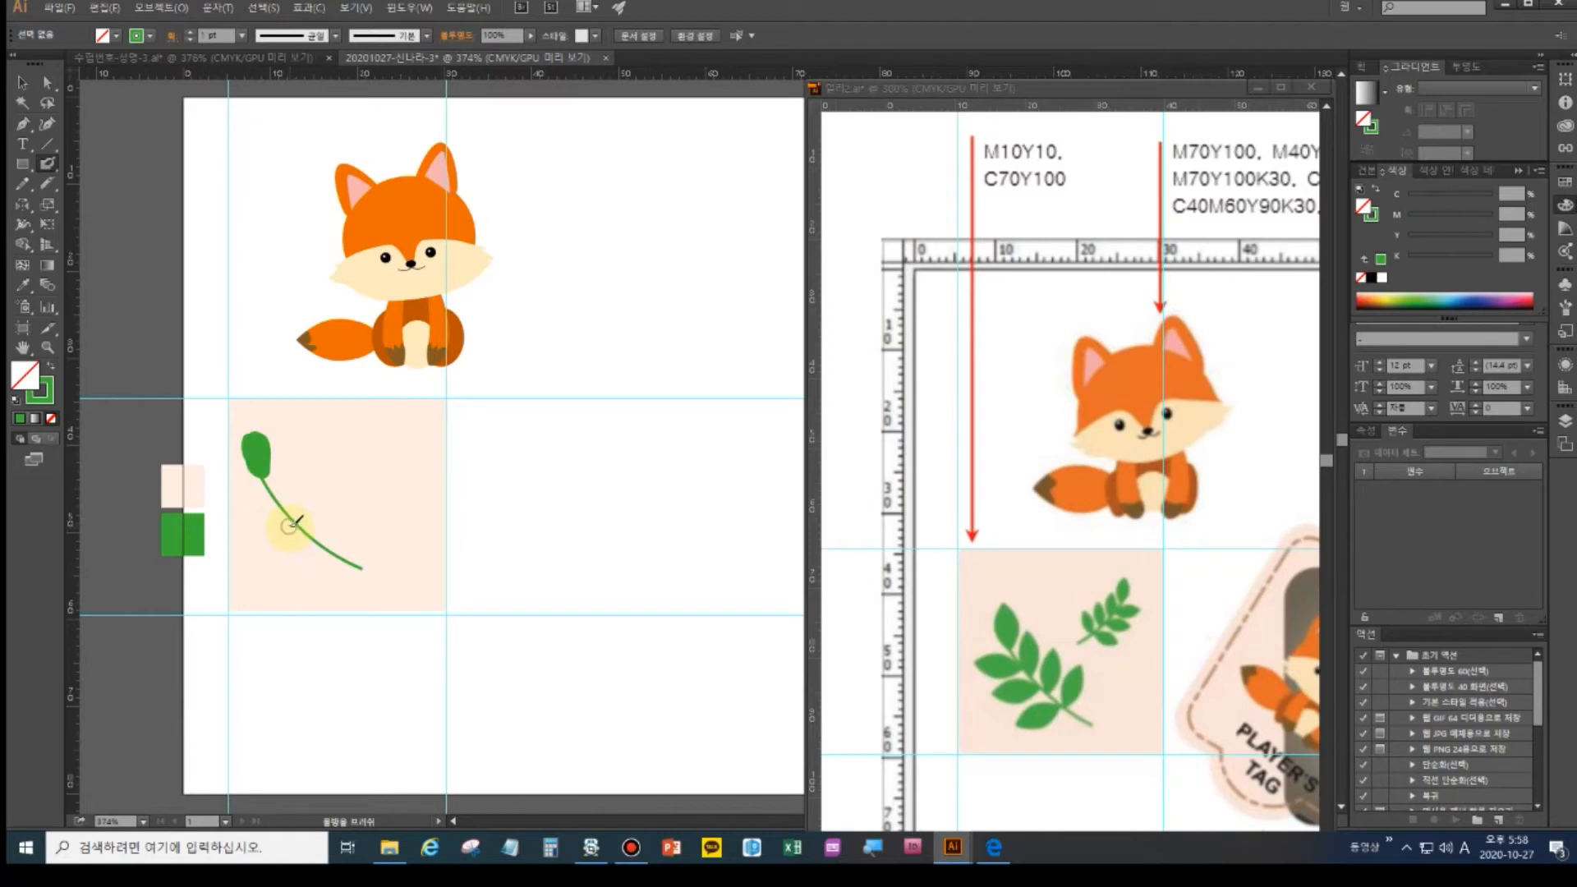
# - Replace the leaf blob with a Pen-drawn pointed leaf at the stem's top, filled green
pyautogui.hotkey('ctrl', 'z')
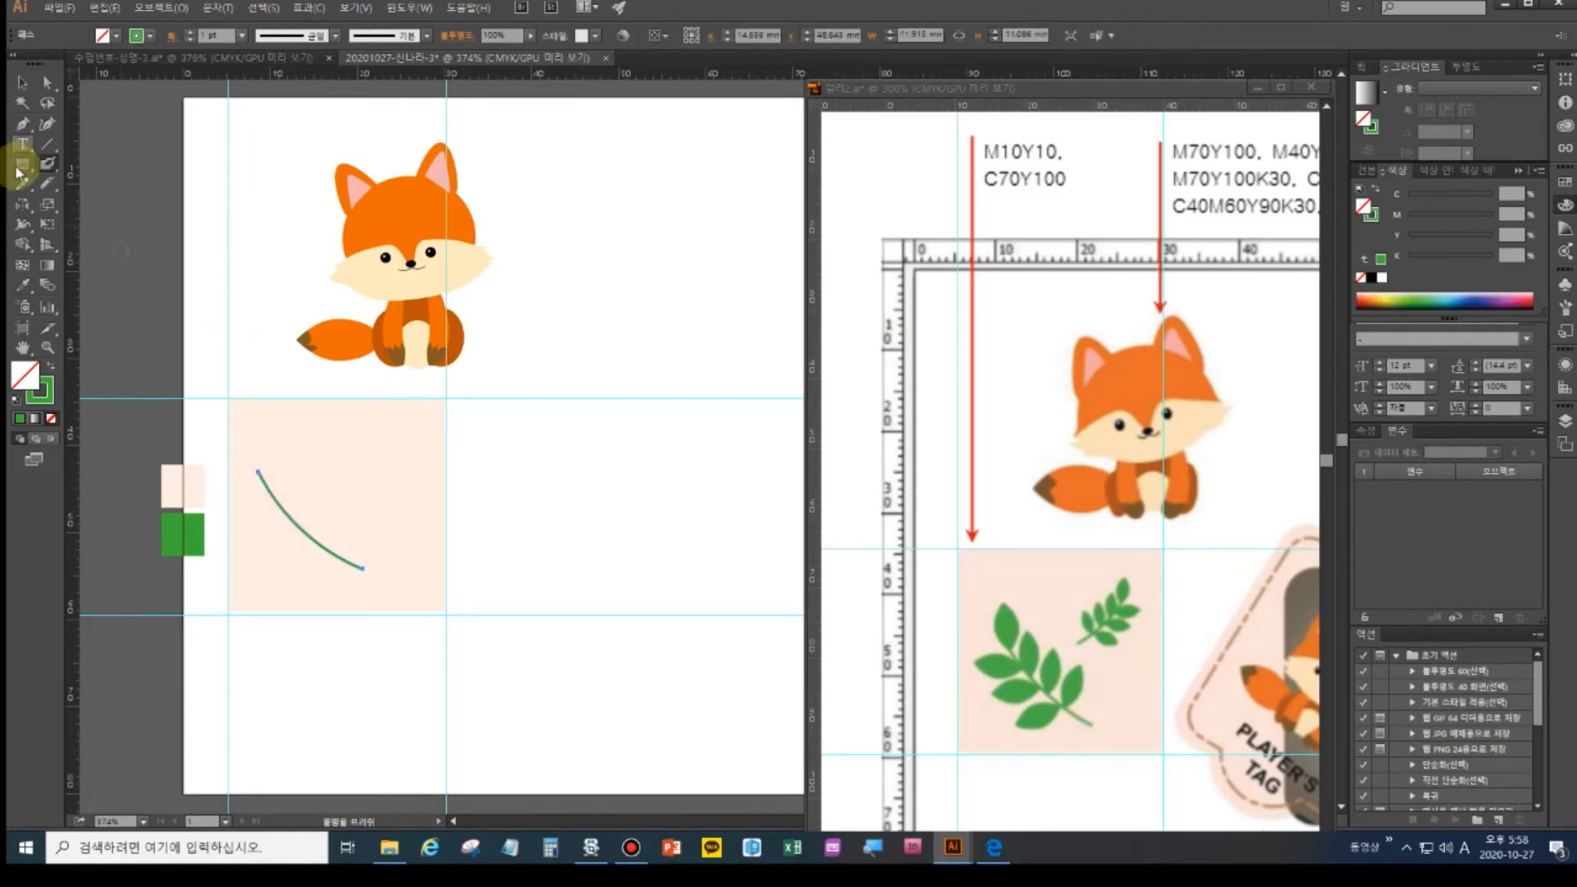
pyautogui.click(22, 124)
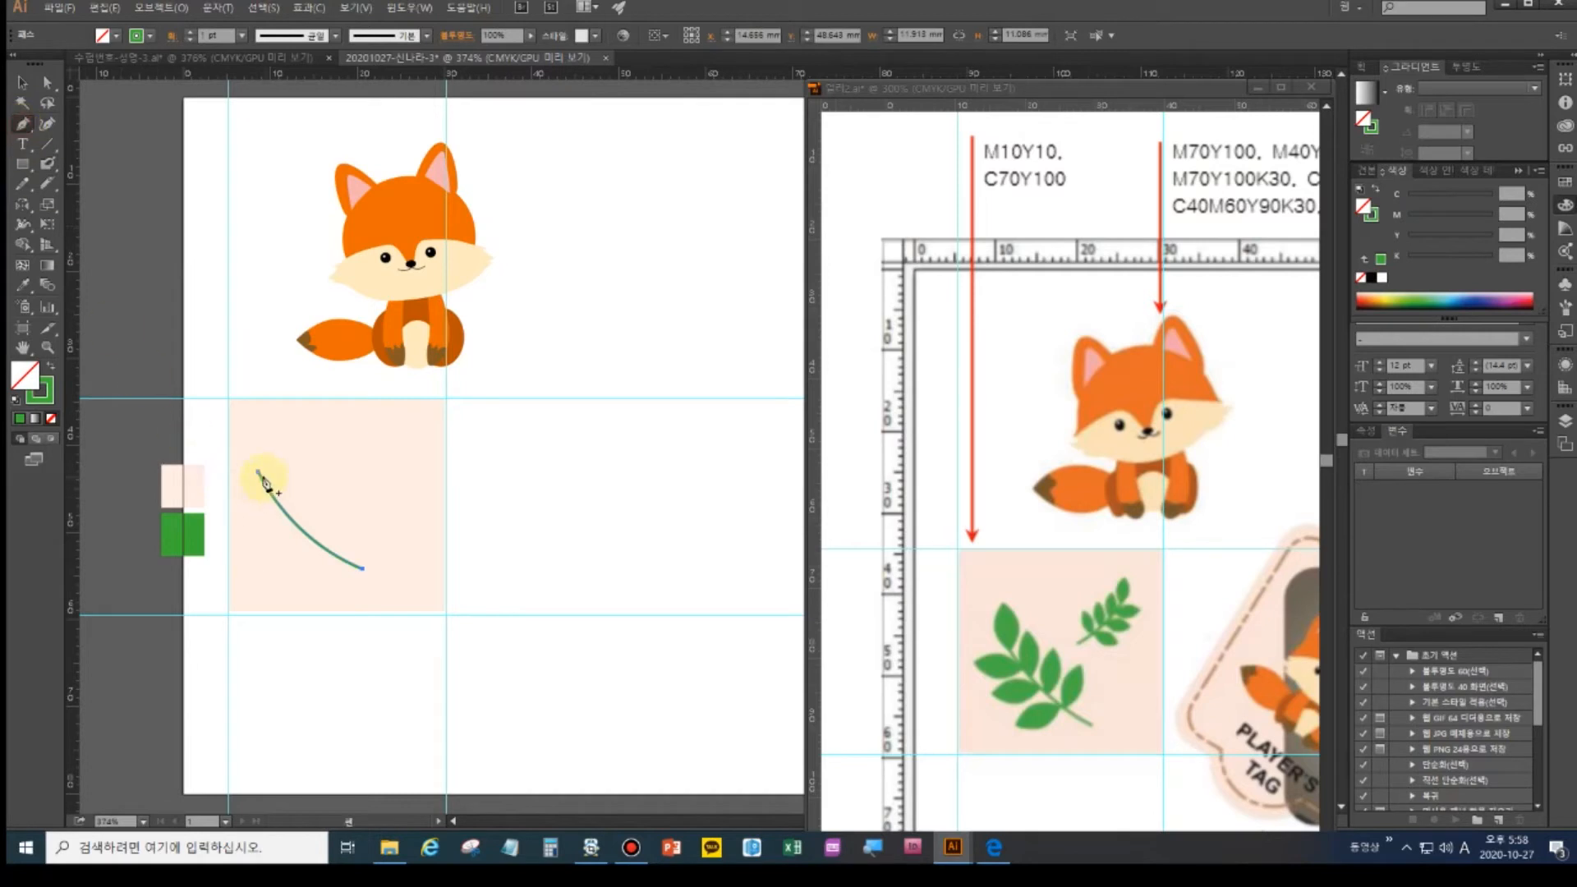
pyautogui.moveTo(259, 474); pyautogui.dragTo(264, 434)
pyautogui.click(258, 426)
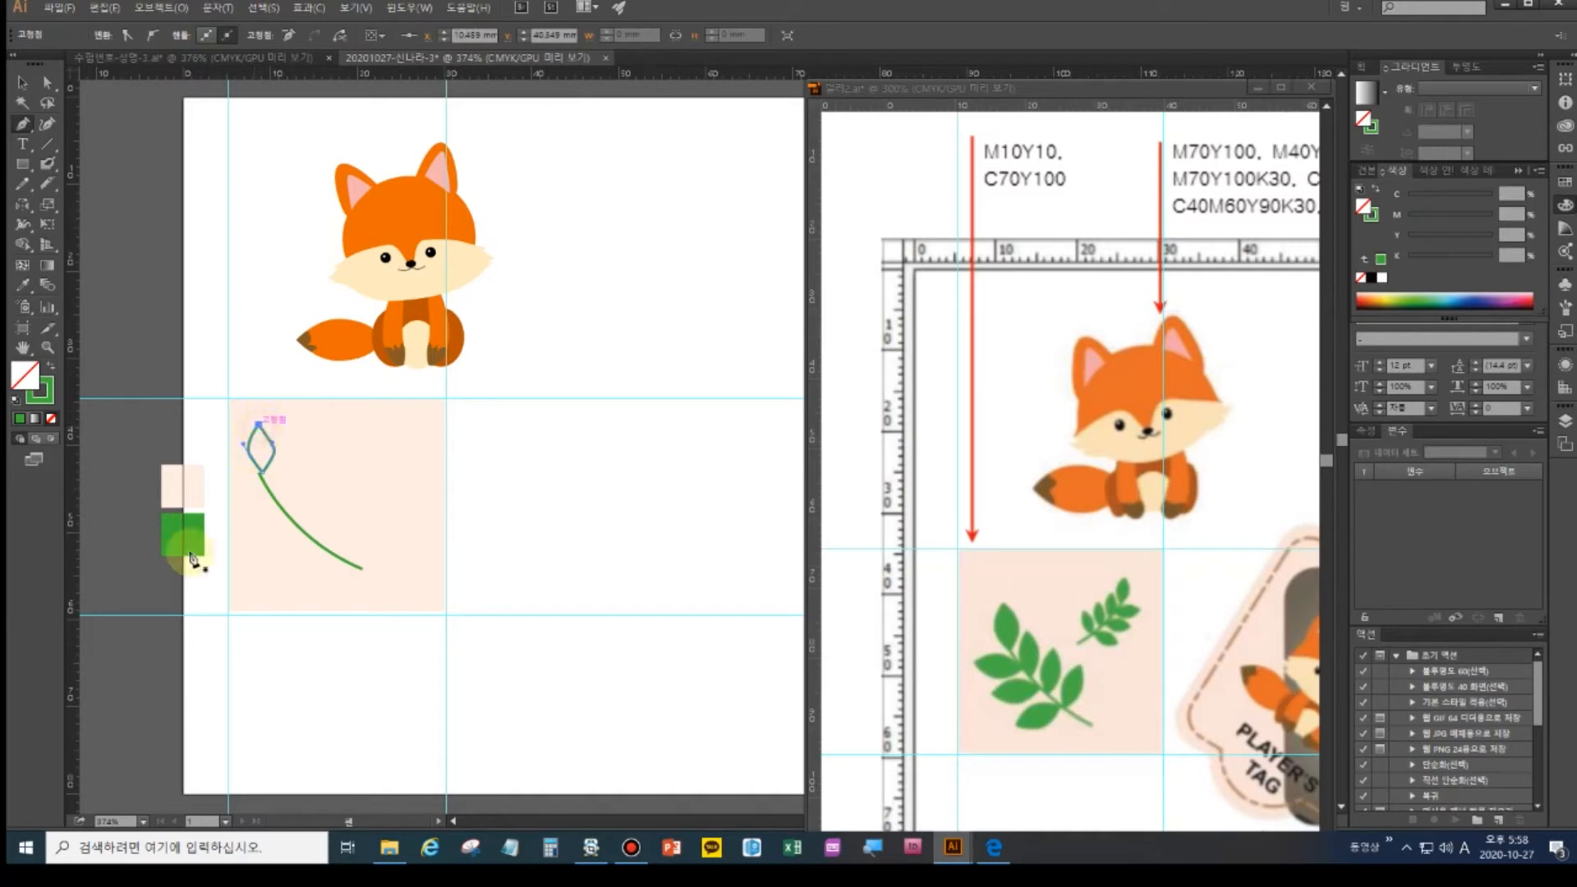
pyautogui.keyDown('ctrl'); pyautogui.click(276, 637); pyautogui.keyUp('ctrl')
pyautogui.click(22, 82)
pyautogui.click(251, 445)
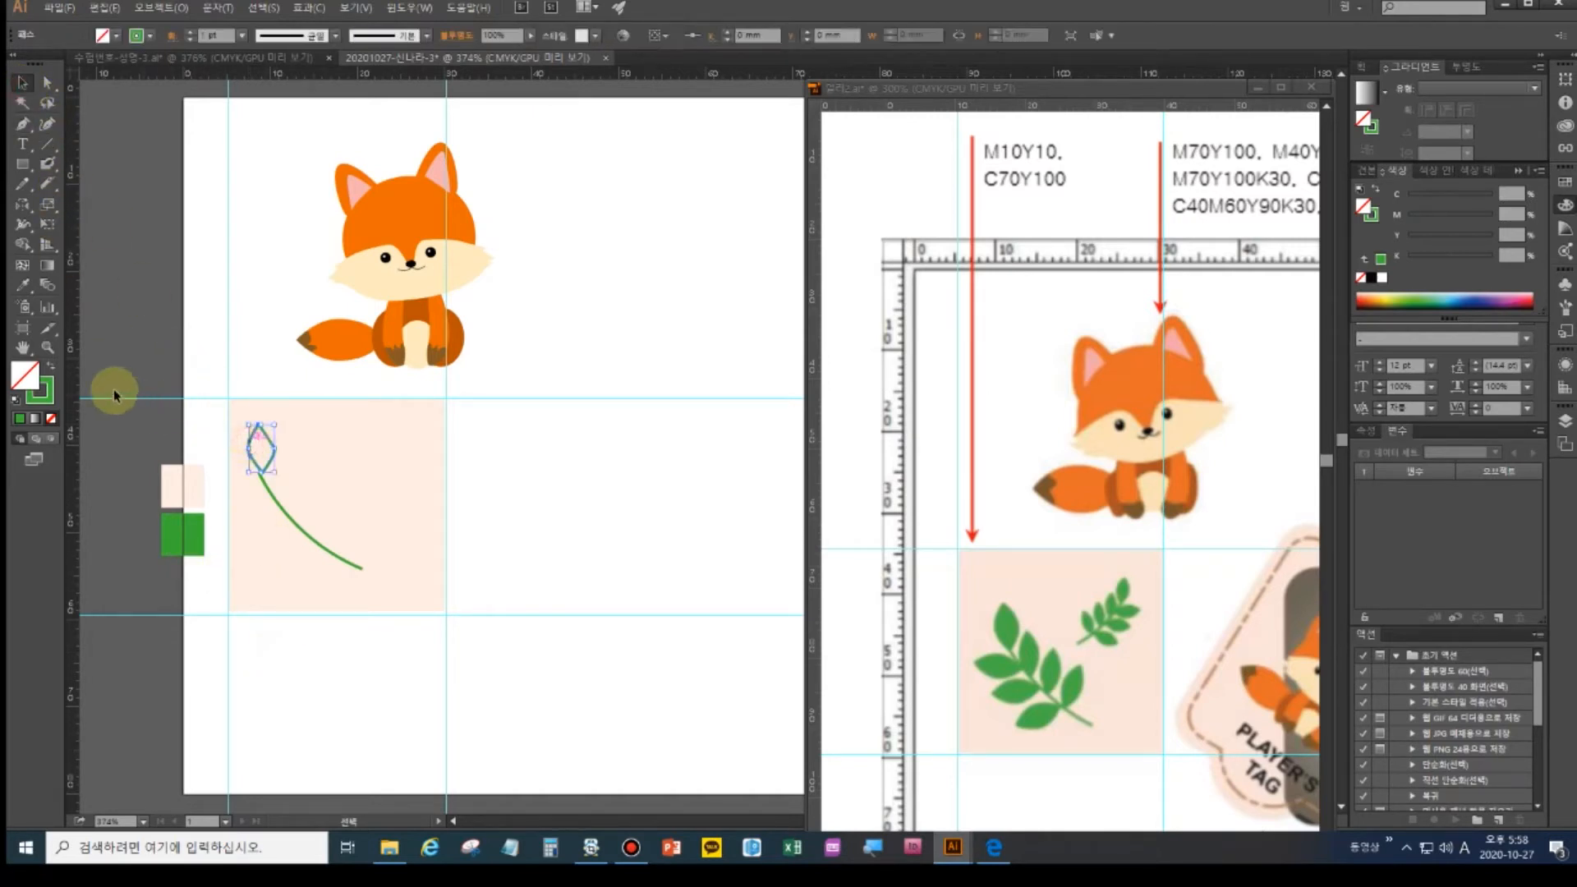
pyautogui.click(51, 367)
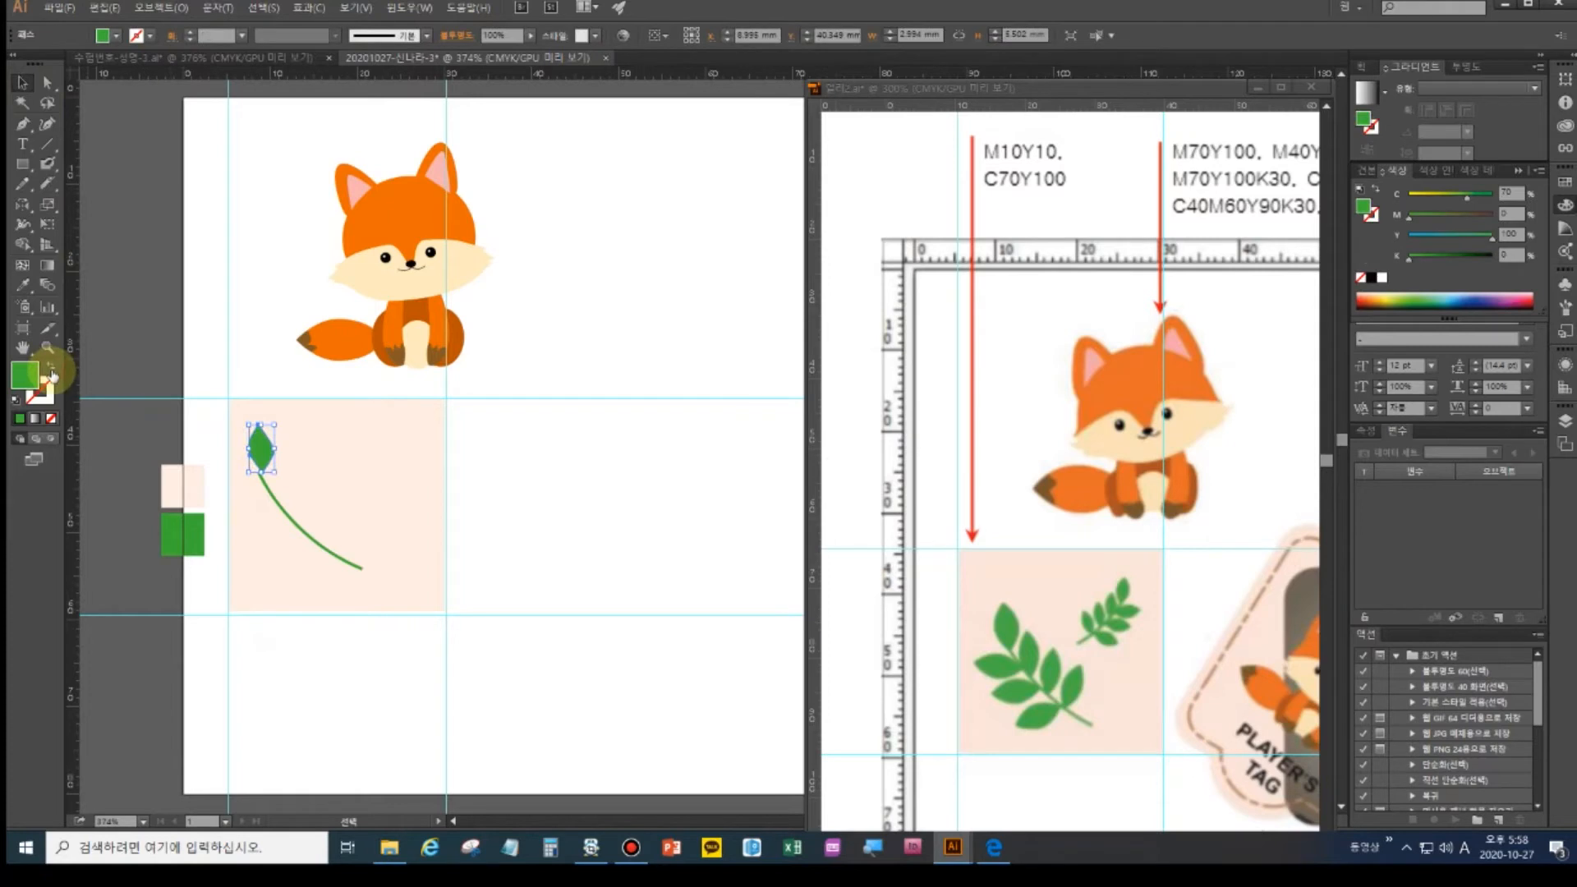
pyautogui.click(306, 688)
pyautogui.click(263, 447)
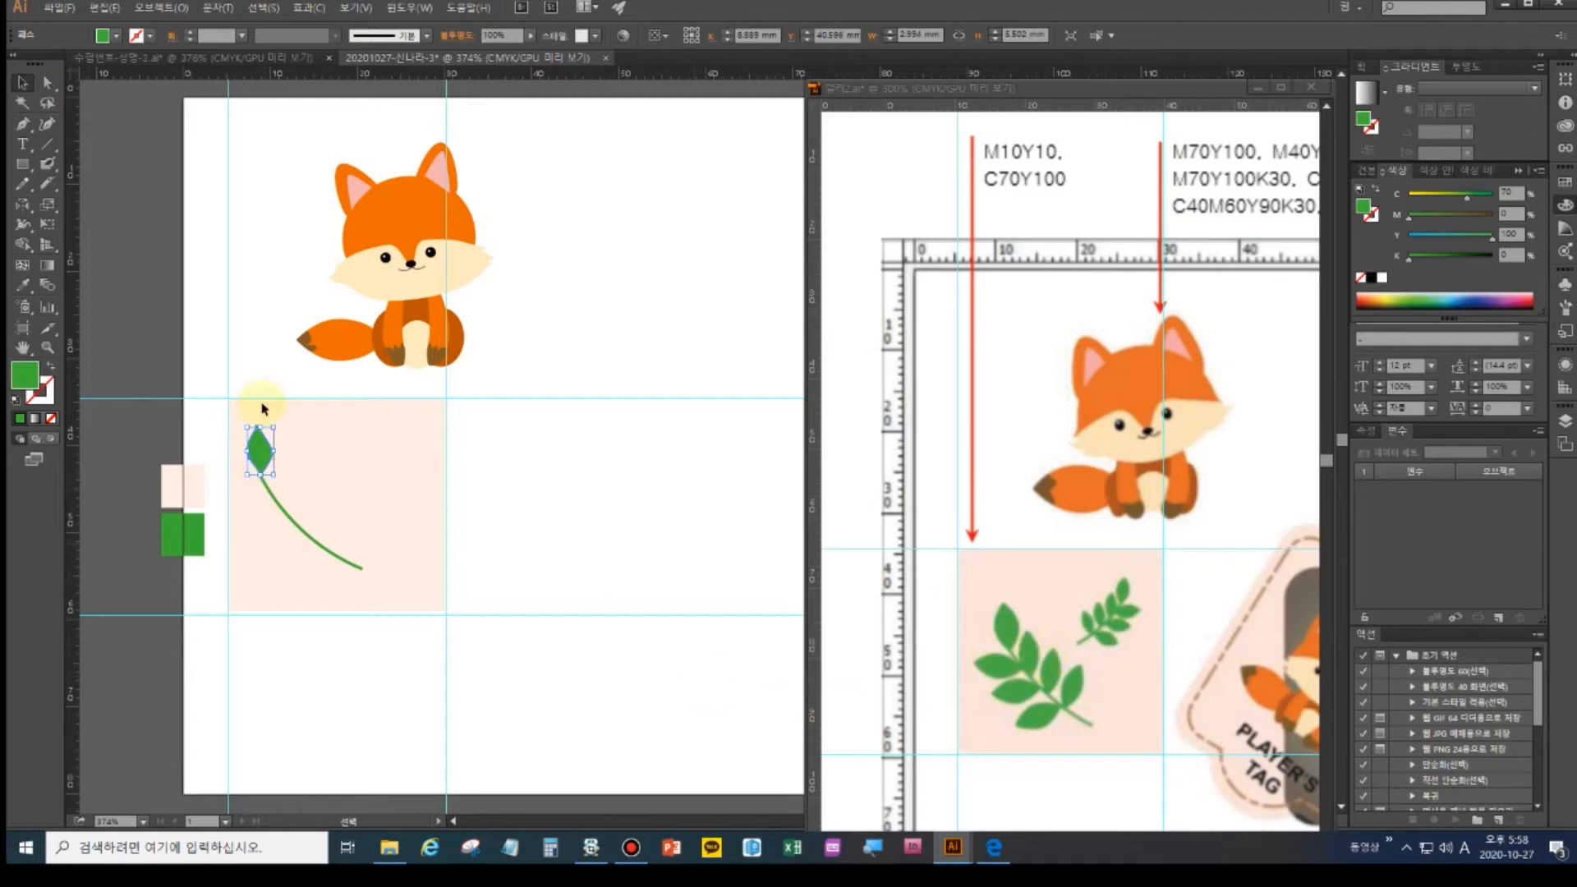
pyautogui.click(16, 167)
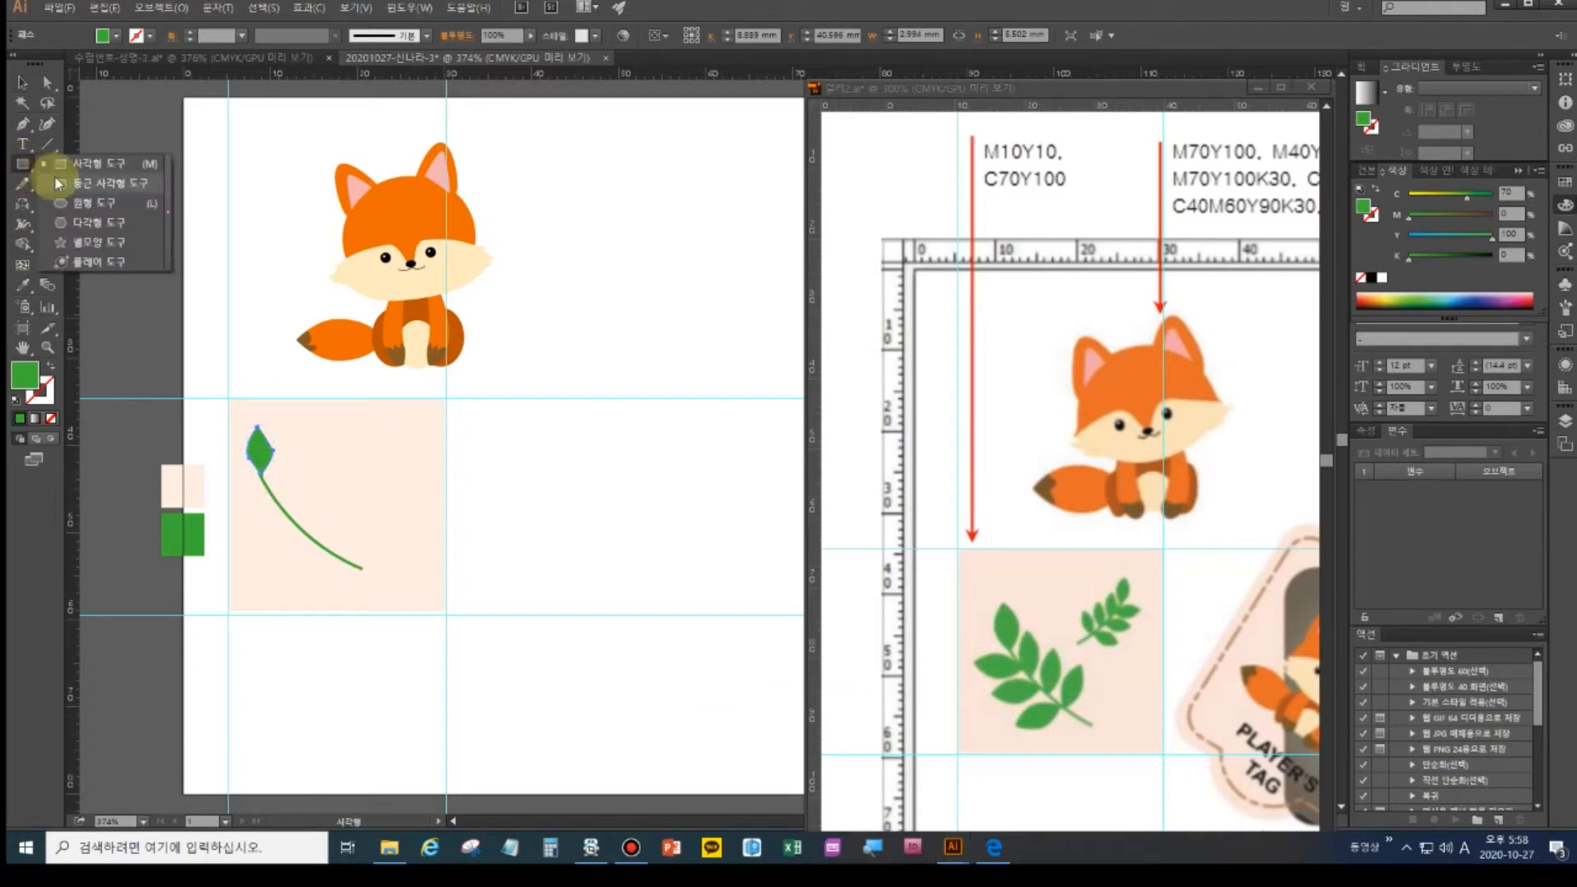
pyautogui.click(89, 170)
pyautogui.moveTo(513, 486); pyautogui.dragTo(575, 549)
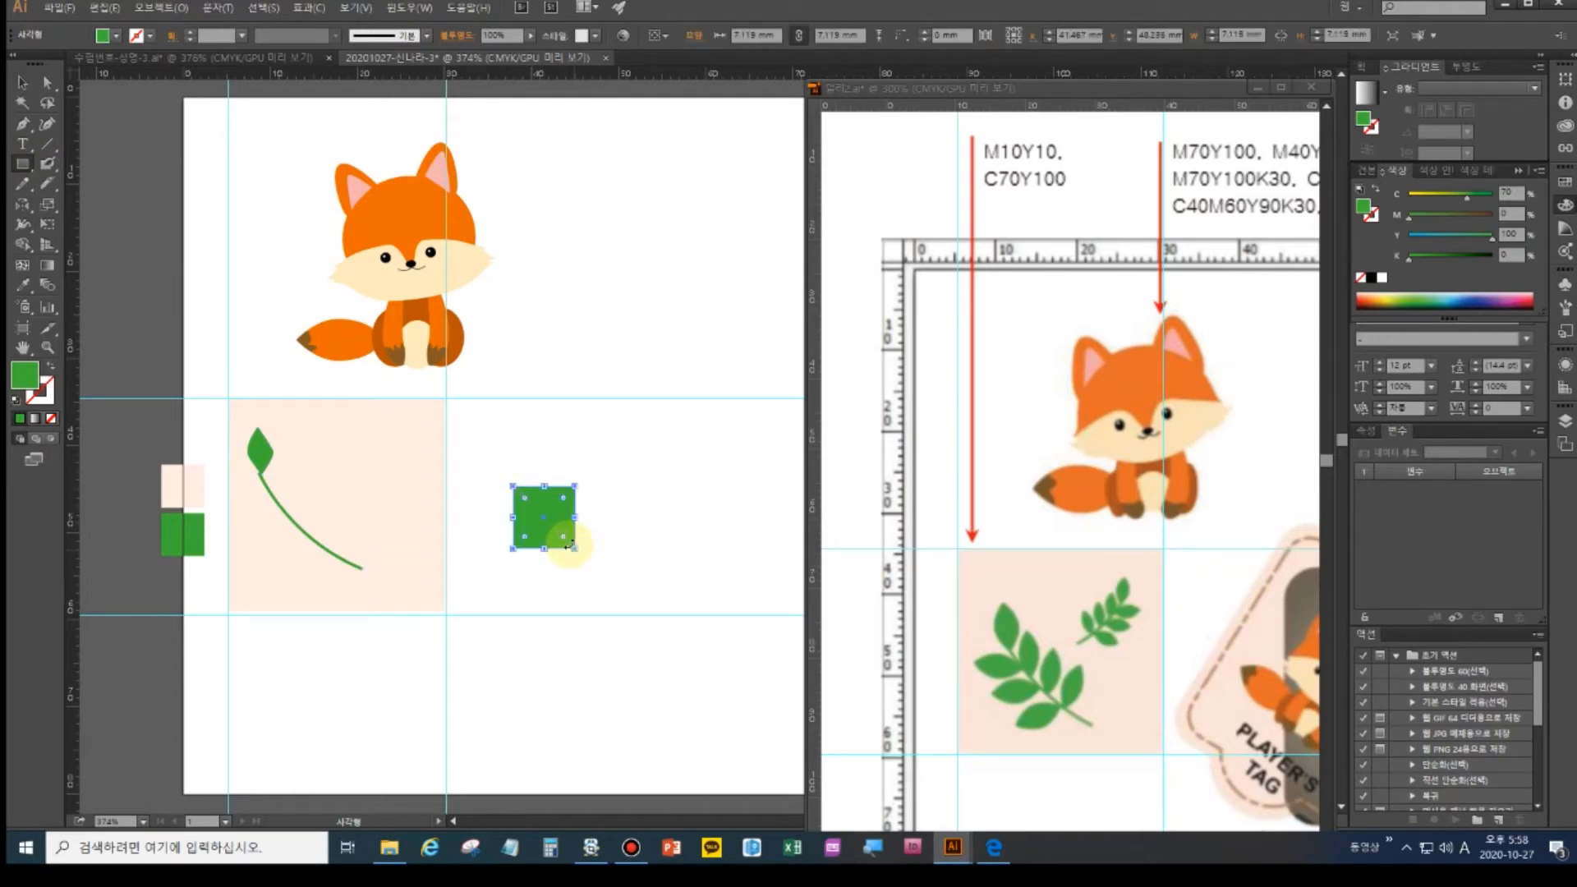
pyautogui.click(48, 82)
pyautogui.moveTo(503, 482); pyautogui.dragTo(528, 504)
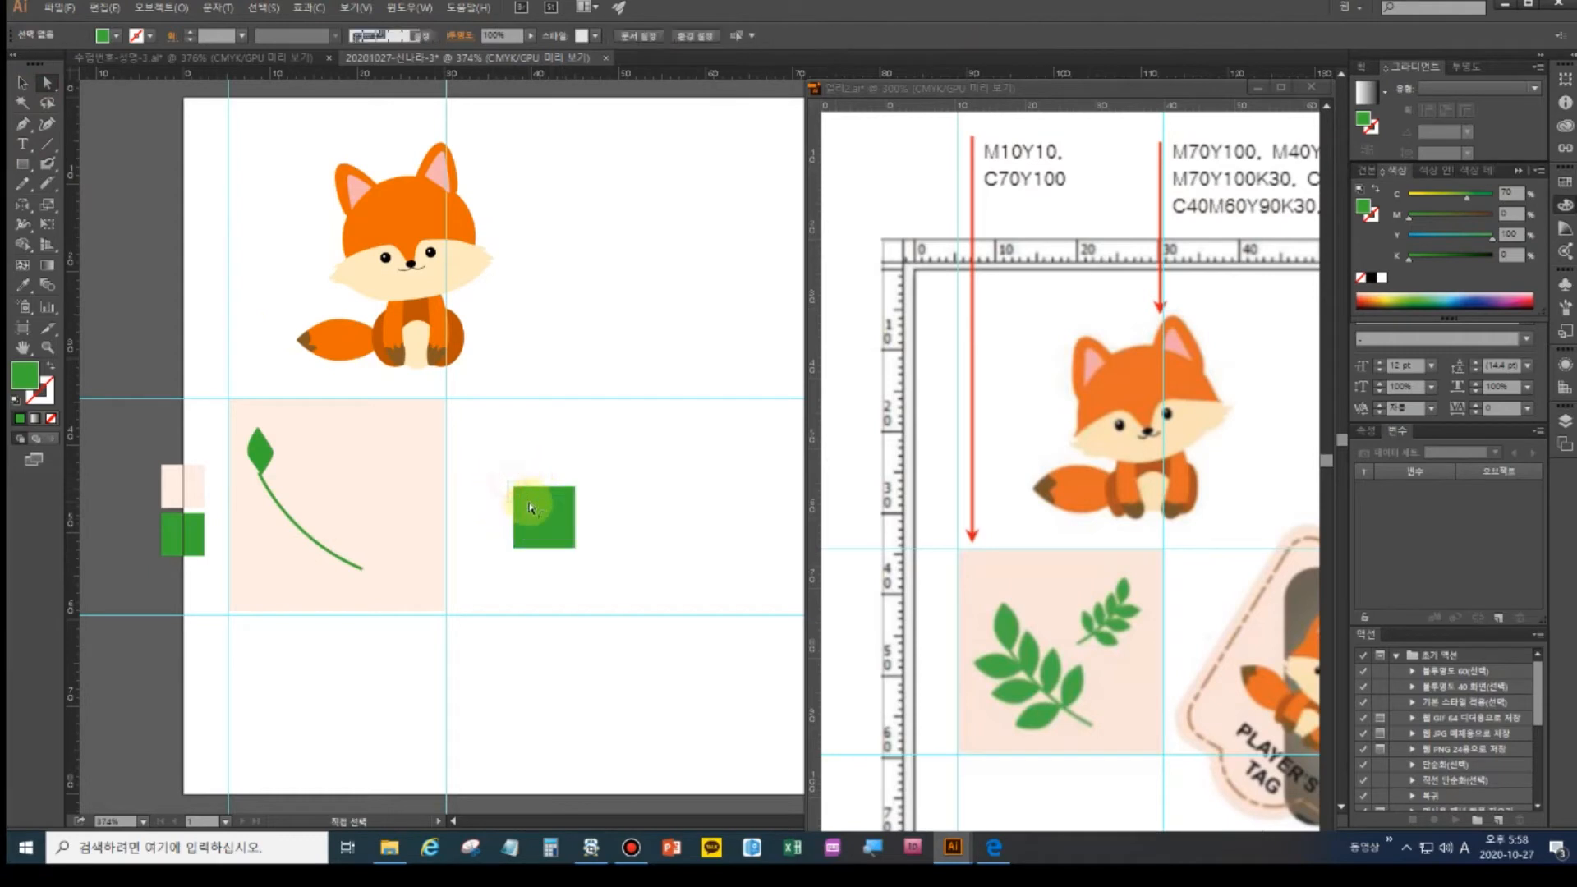
pyautogui.click(153, 35)
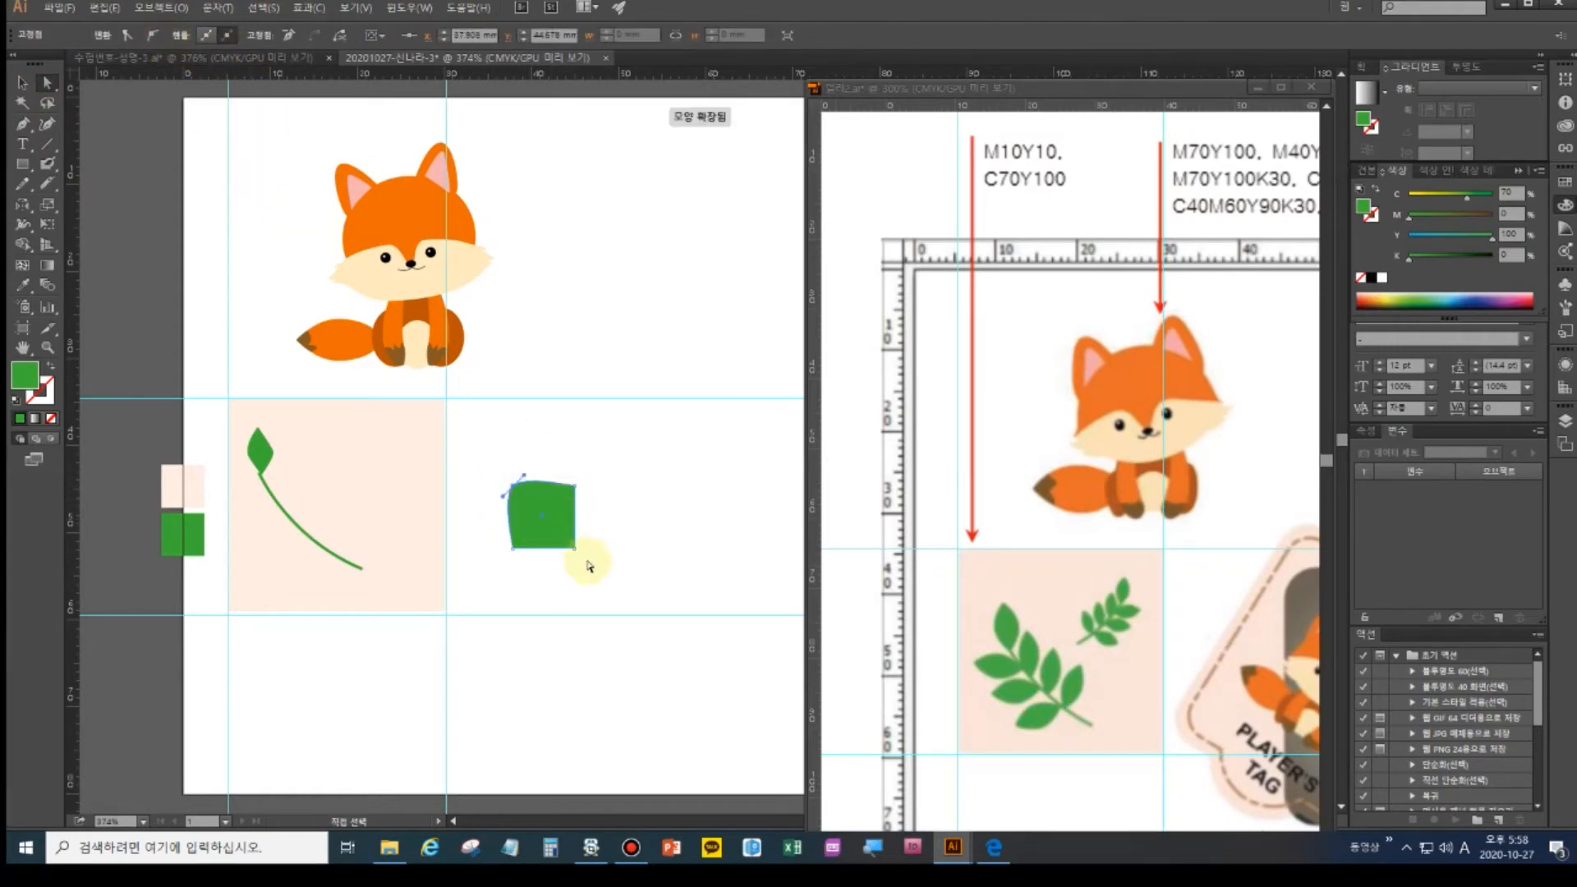
pyautogui.click(574, 548)
pyautogui.click(159, 34)
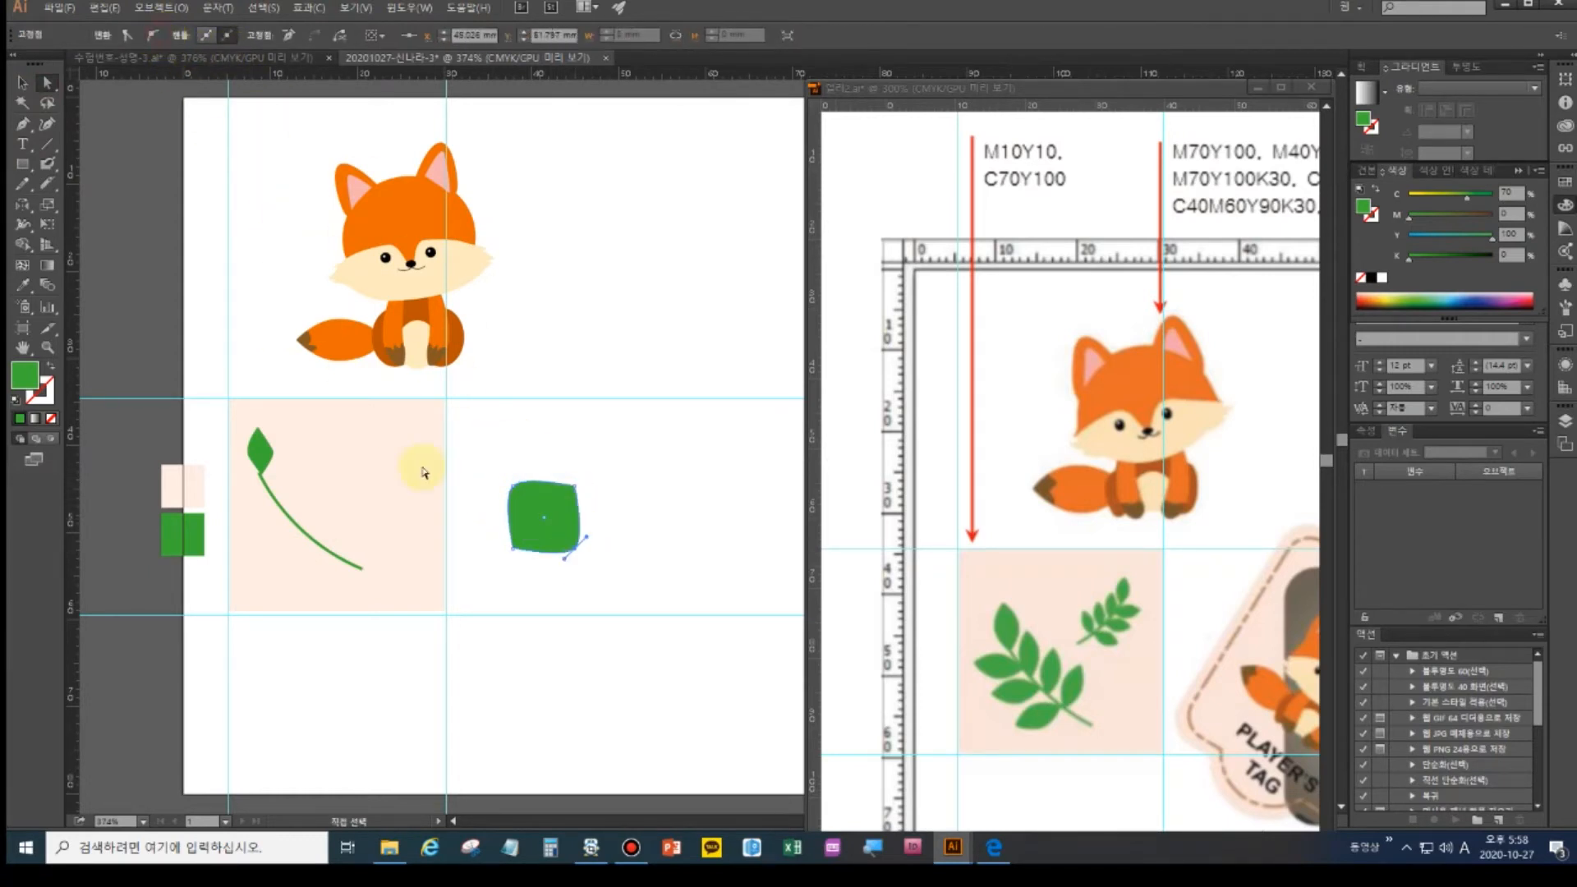
pyautogui.click(543, 443)
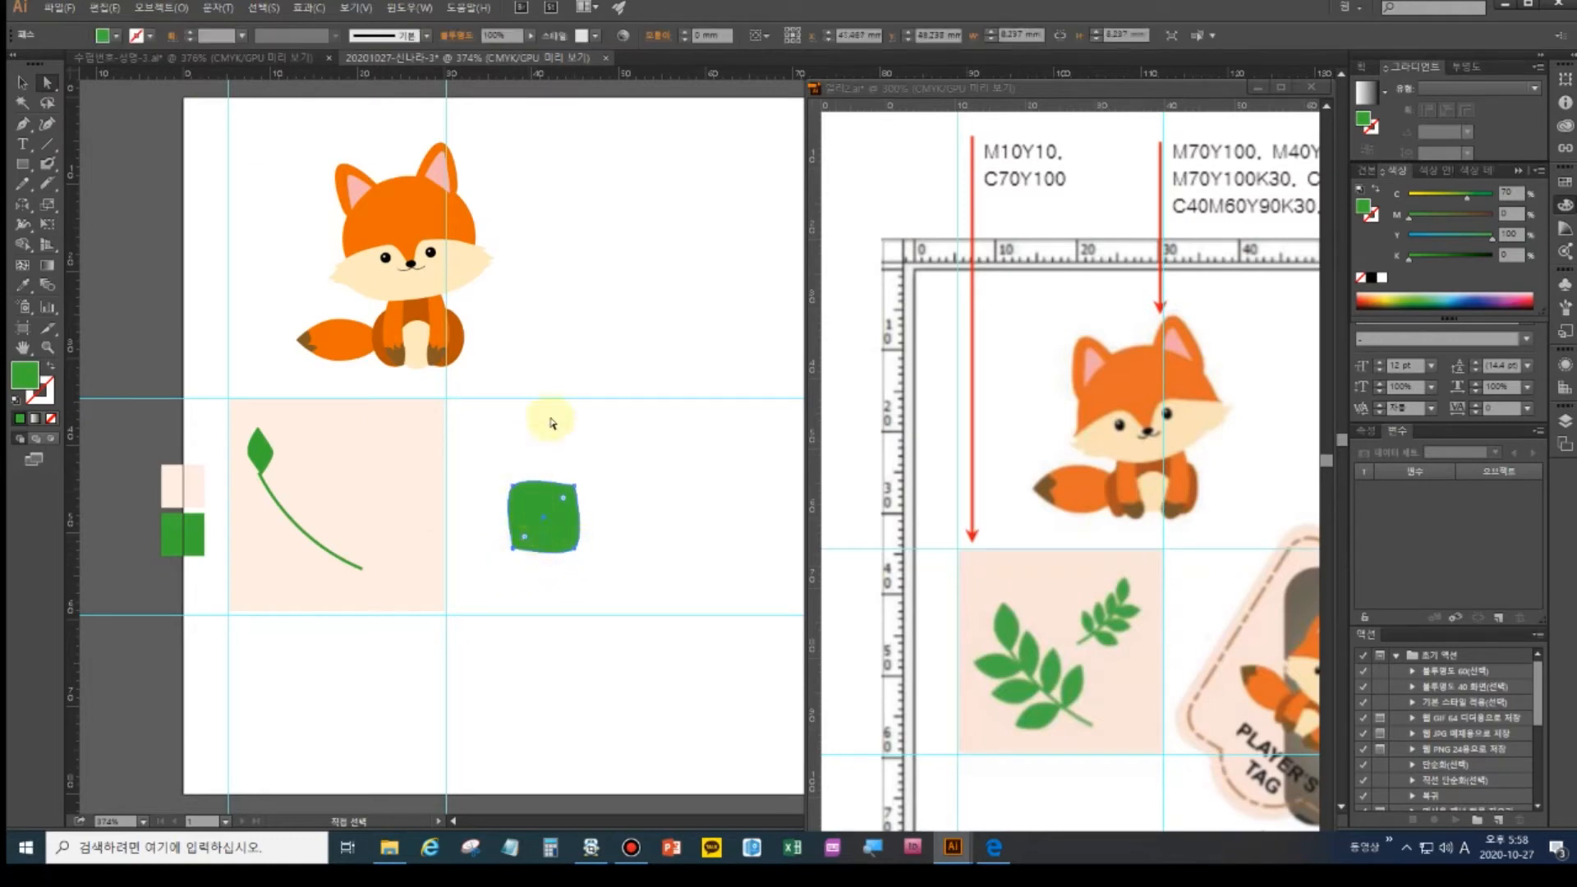
pyautogui.click(22, 86)
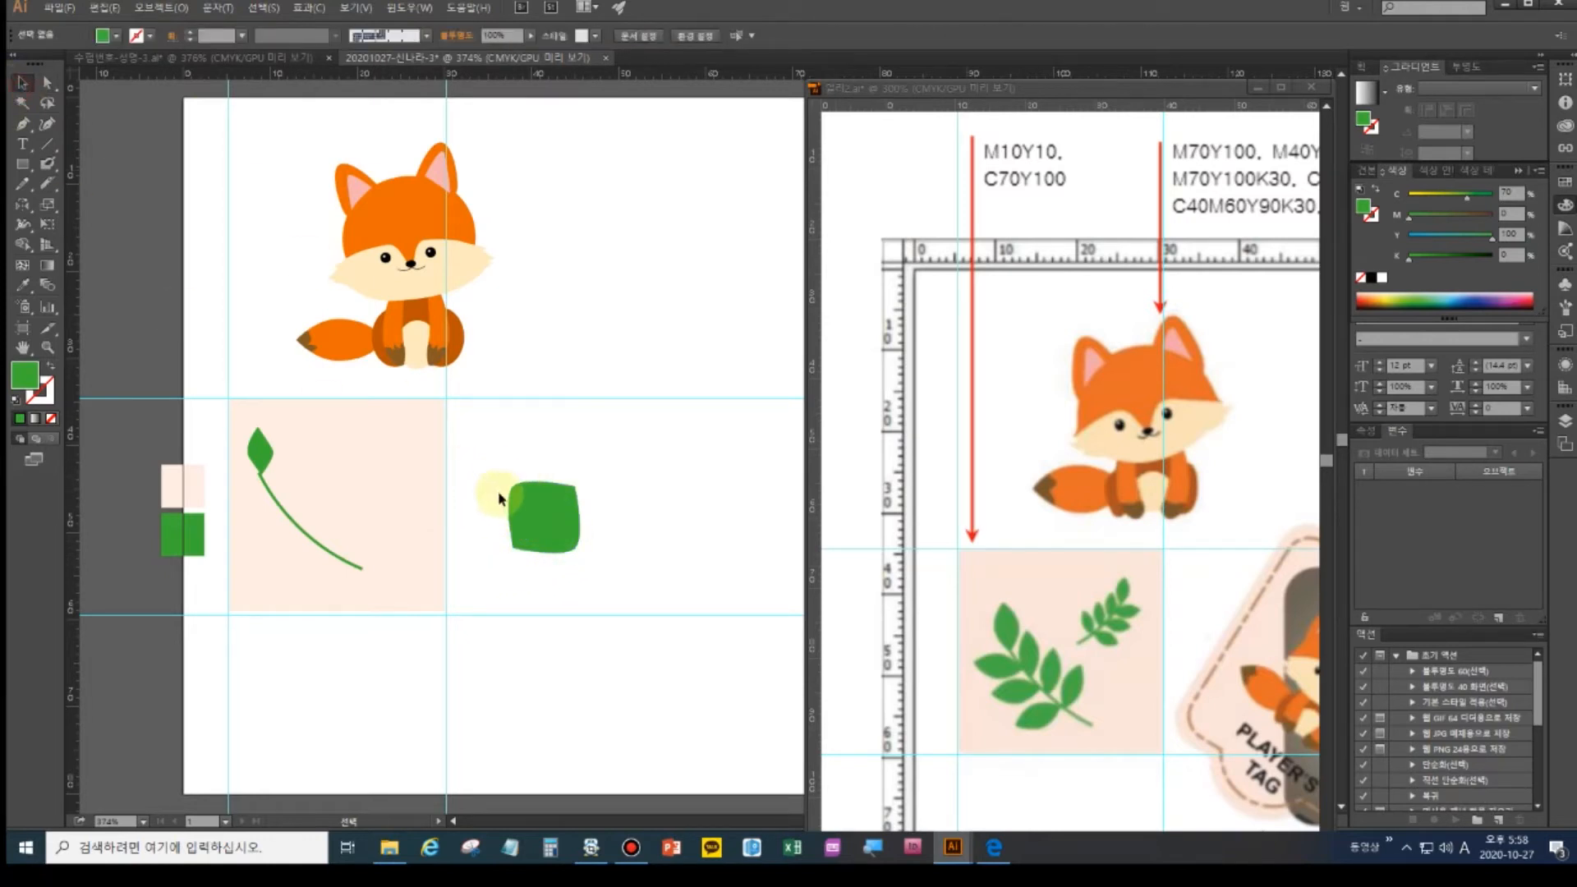
pyautogui.click(537, 528)
pyautogui.moveTo(579, 551)
pyautogui.mouseDown()
pyautogui.moveTo(538, 527)
pyautogui.moveTo(543, 494)
pyautogui.moveTo(530, 514)
pyautogui.moveTo(609, 513)
pyautogui.moveTo(609, 563)
pyautogui.moveTo(528, 605)
pyautogui.moveTo(553, 553)
pyautogui.mouseUp()
pyautogui.press('Delete')
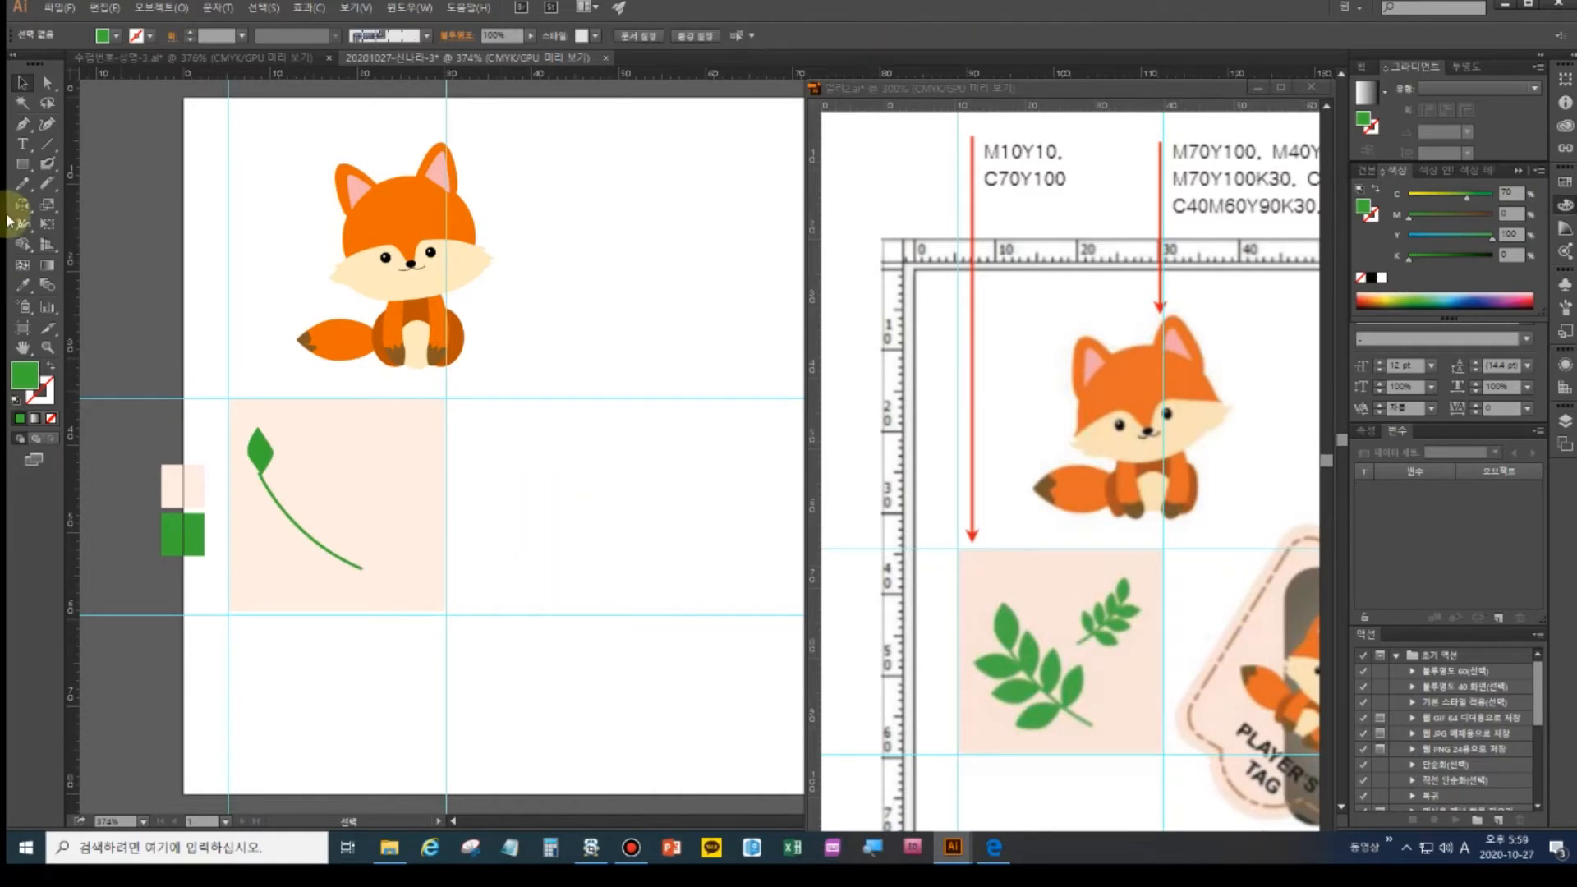
# - Draw a tall thin green rectangle and drag two corners into a slanted leaf shape
pyautogui.click(23, 164)
pyautogui.moveTo(512, 429); pyautogui.dragTo(534, 534)
pyautogui.click(49, 96)
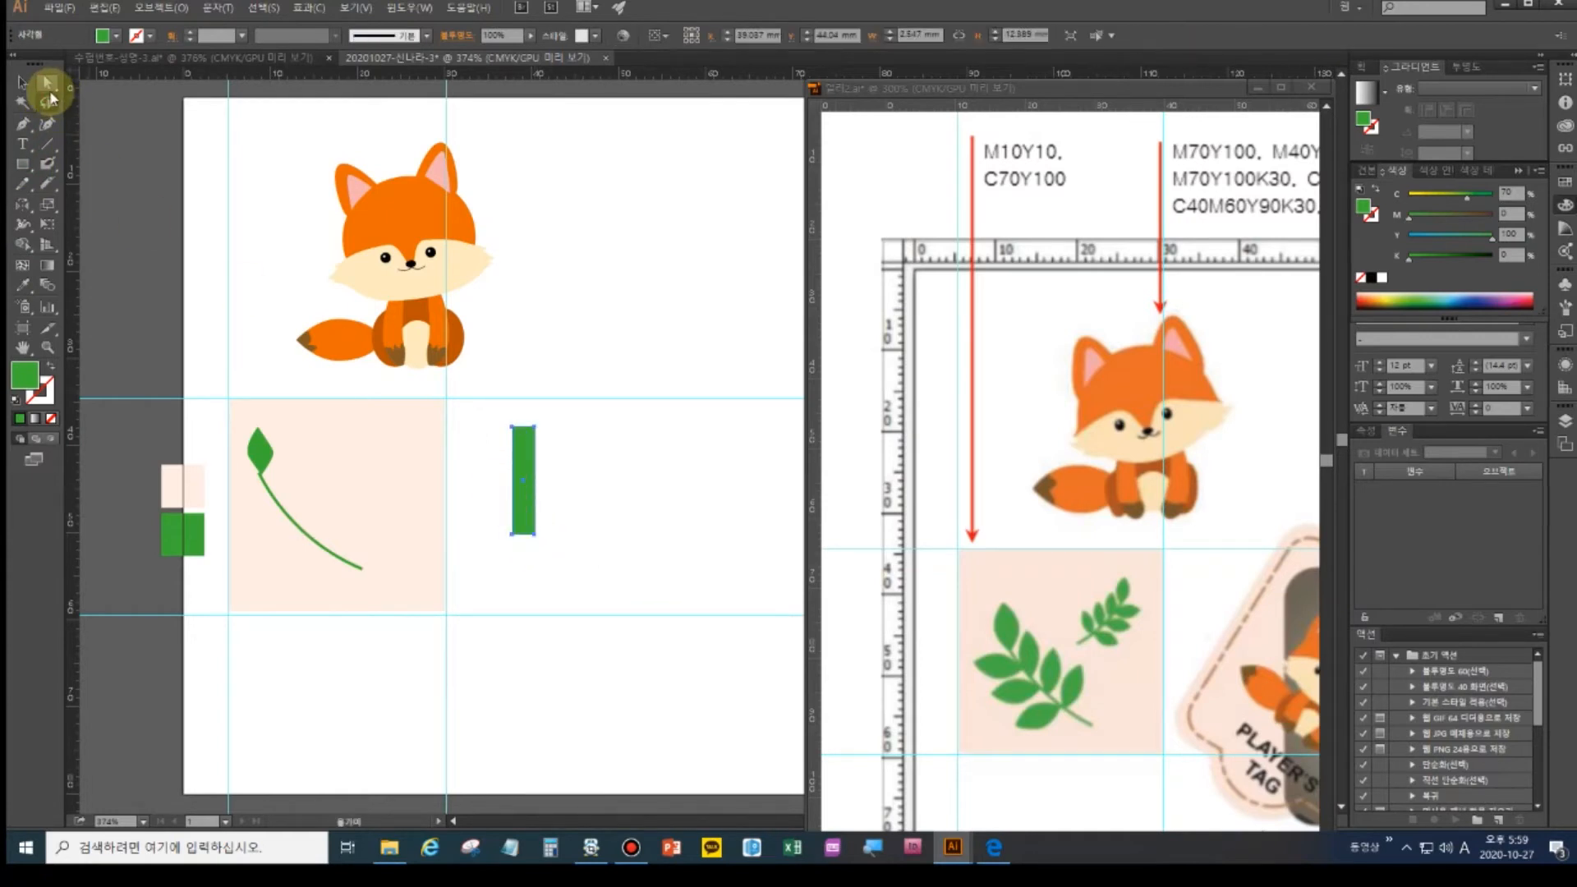
pyautogui.click(513, 428)
pyautogui.moveTo(515, 434); pyautogui.dragTo(515, 471)
pyautogui.moveTo(535, 536); pyautogui.dragTo(523, 483)
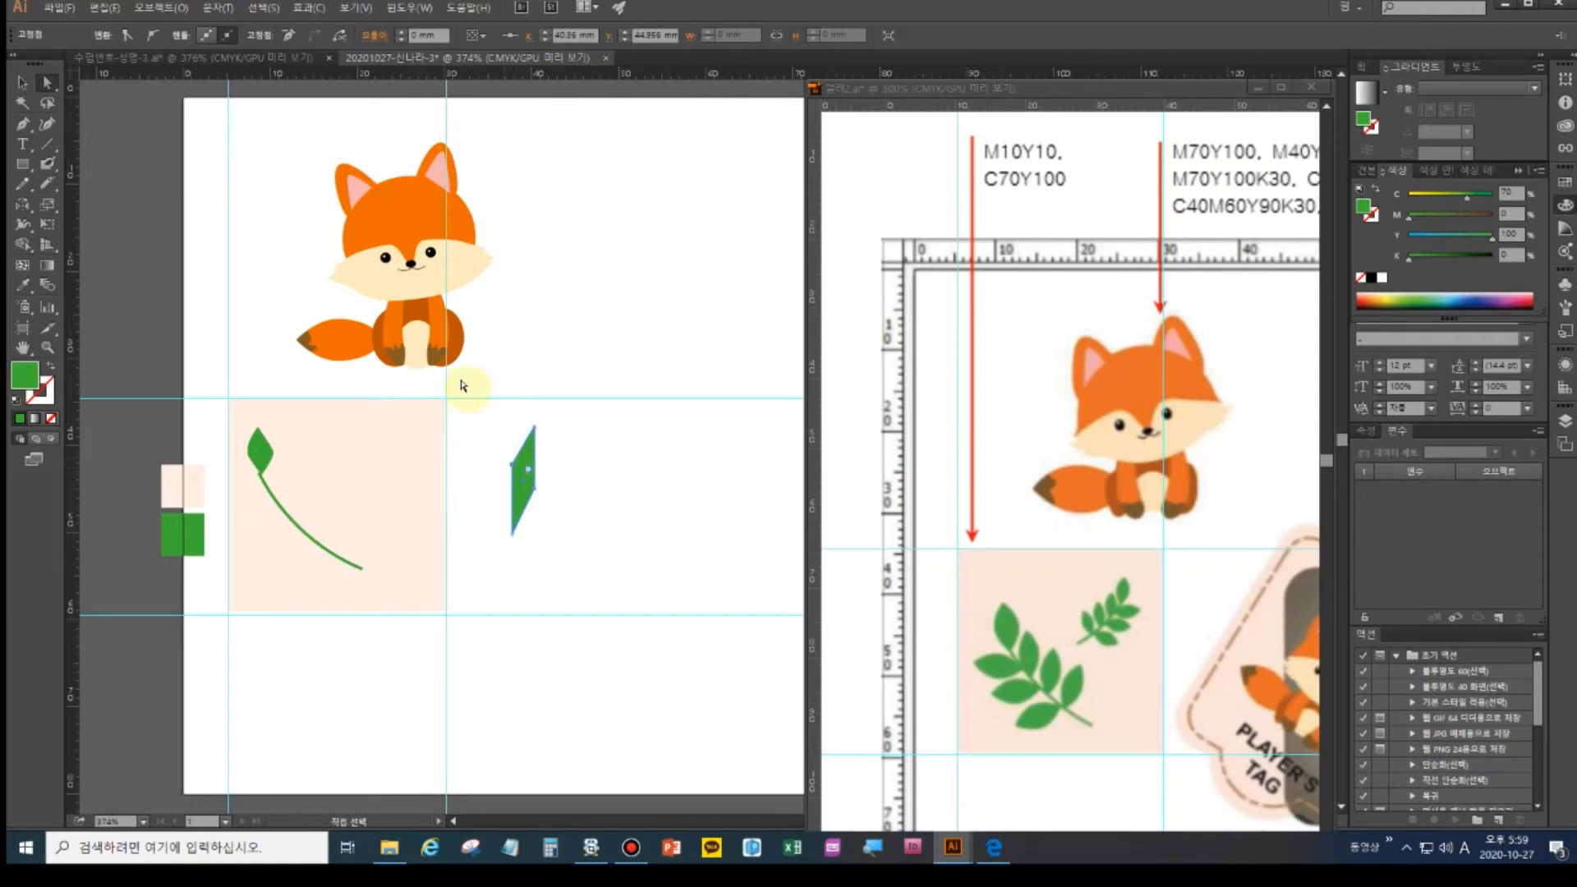
# - Smooth the leaf's anchors, shrink it from the top, and move it to the stem's top
pyautogui.click(152, 39)
pyautogui.moveTo(533, 473); pyautogui.dragTo(534, 471)
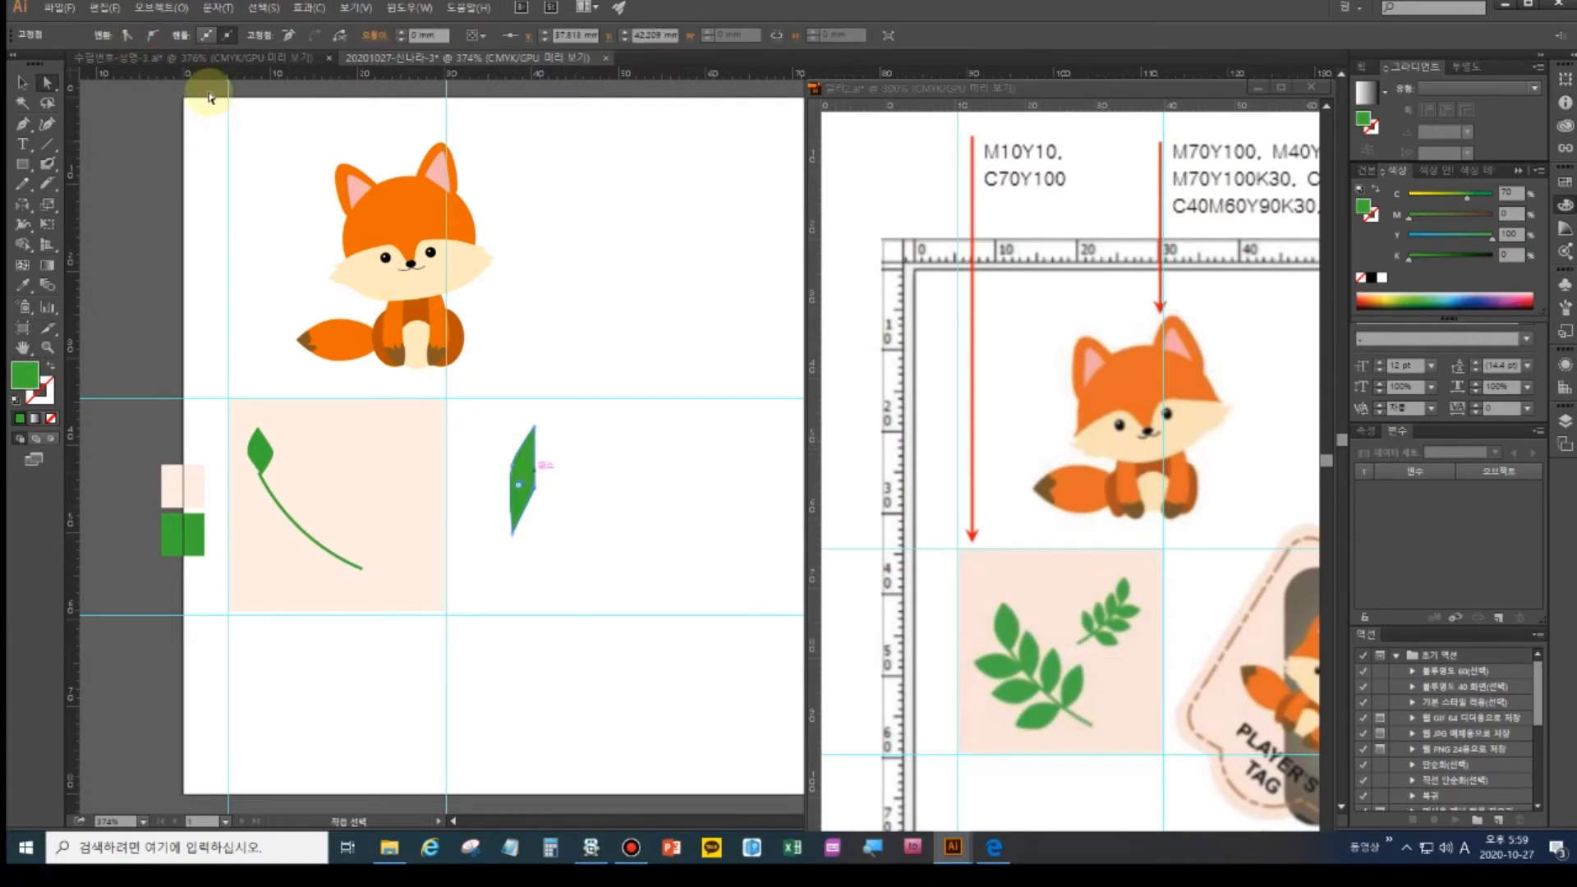
pyautogui.click(156, 38)
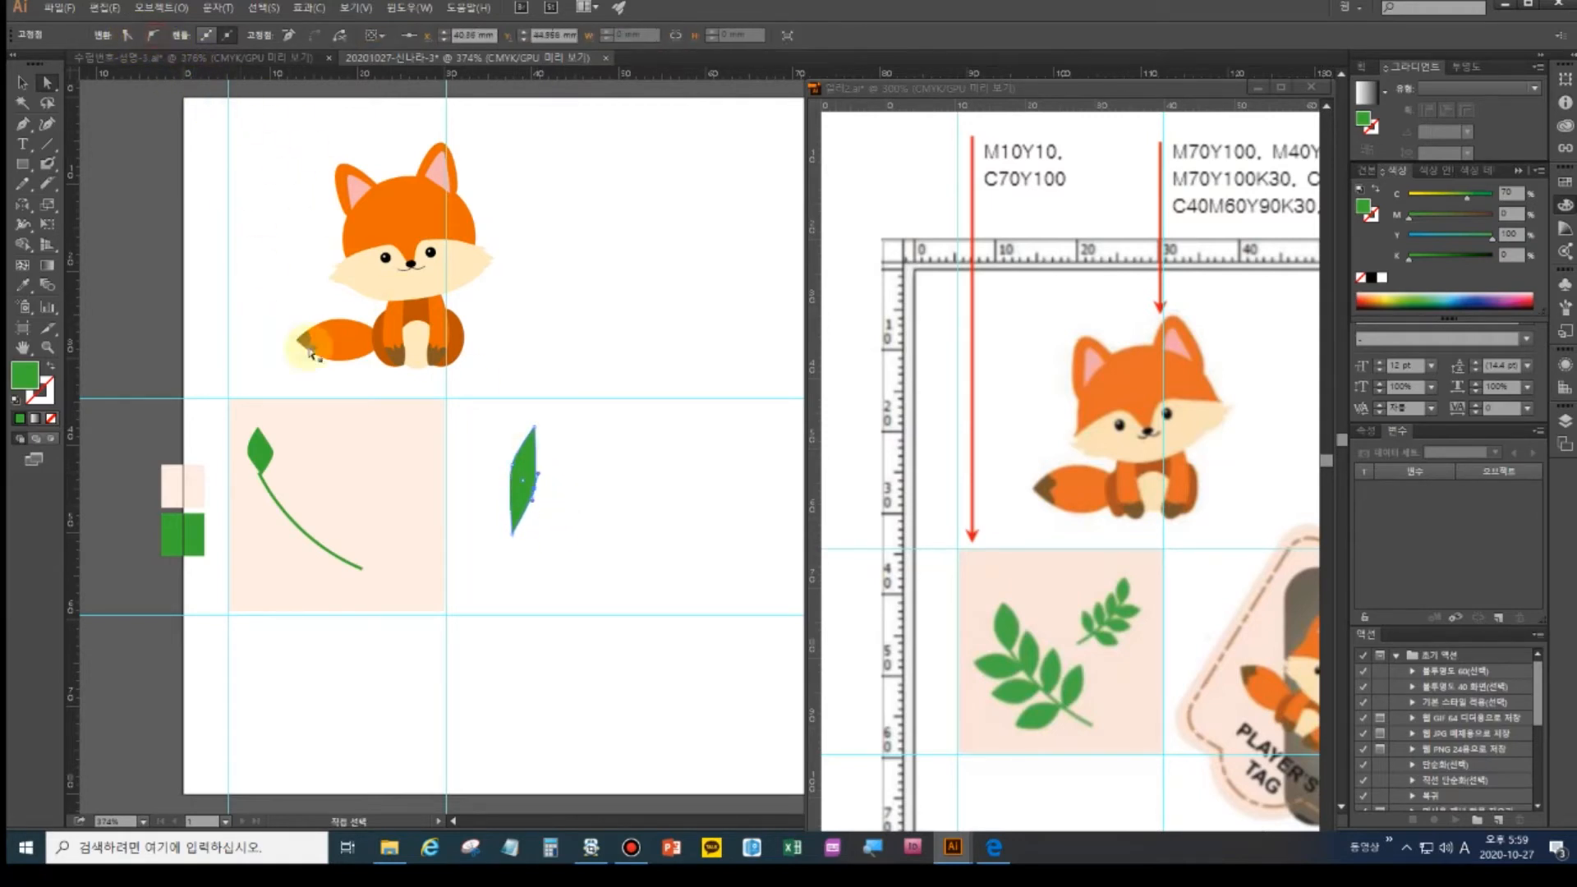
pyautogui.click(564, 532)
pyautogui.click(525, 472)
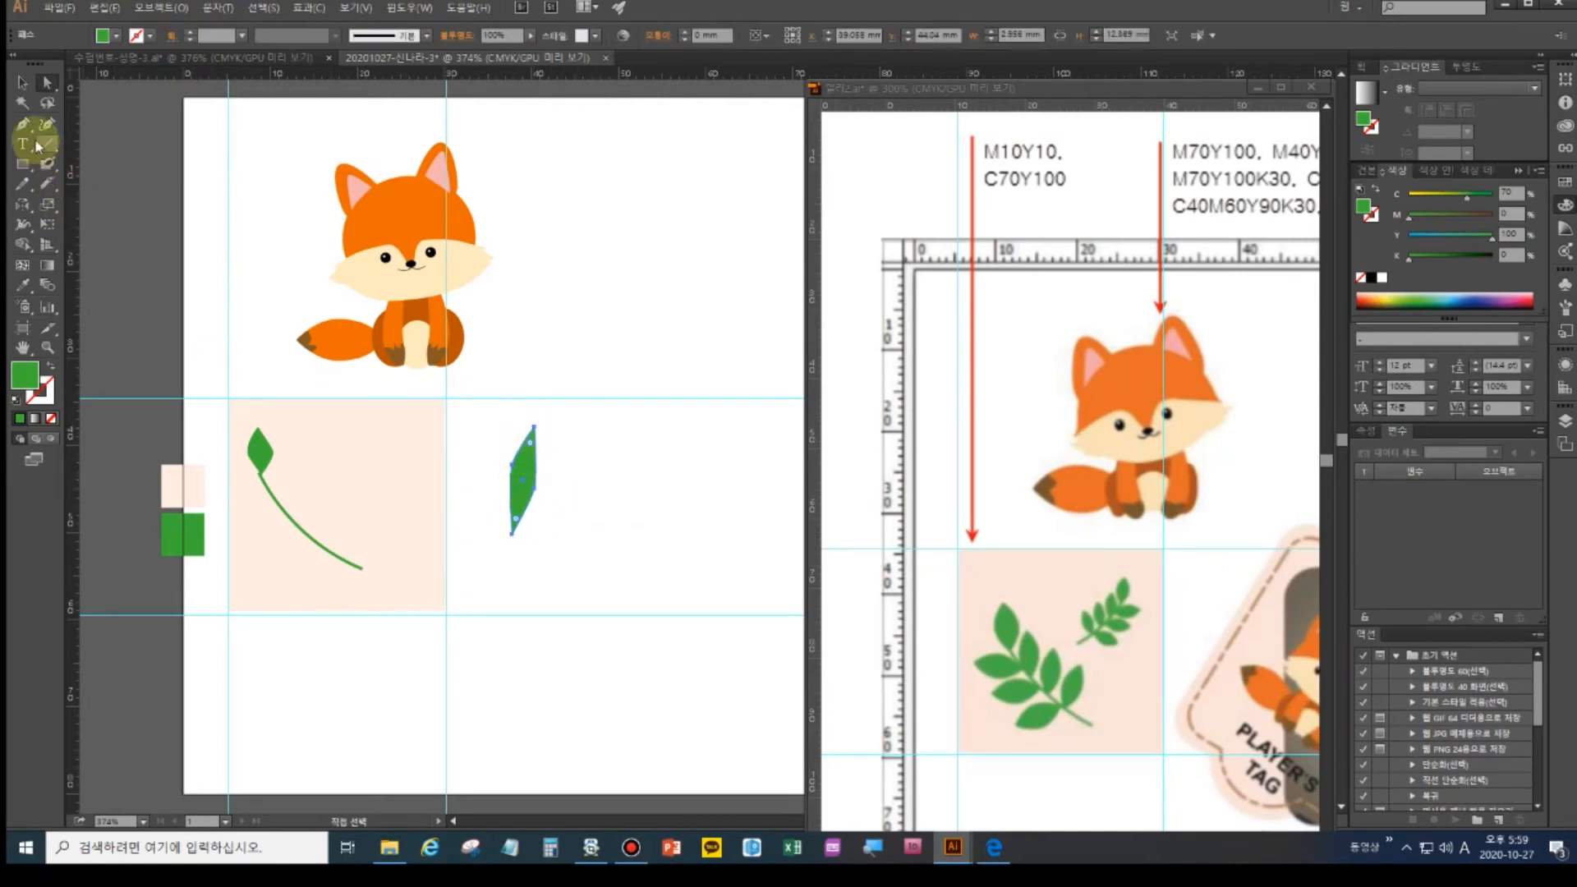
pyautogui.click(23, 82)
pyautogui.moveTo(527, 426); pyautogui.dragTo(528, 467)
pyautogui.click(548, 582)
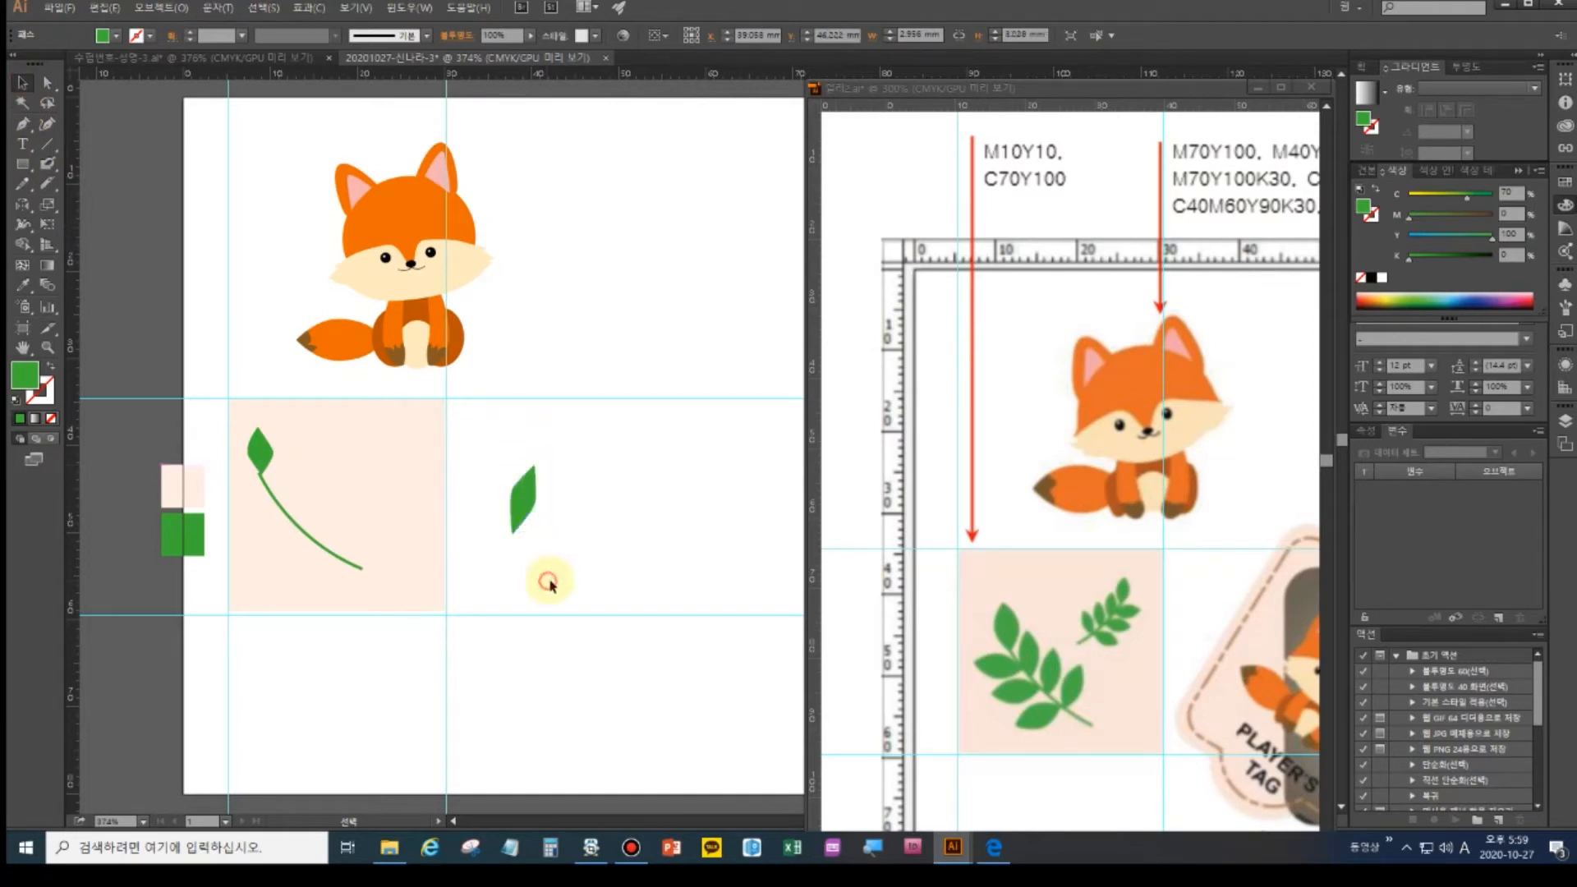
pyautogui.moveTo(525, 521); pyautogui.dragTo(280, 486)
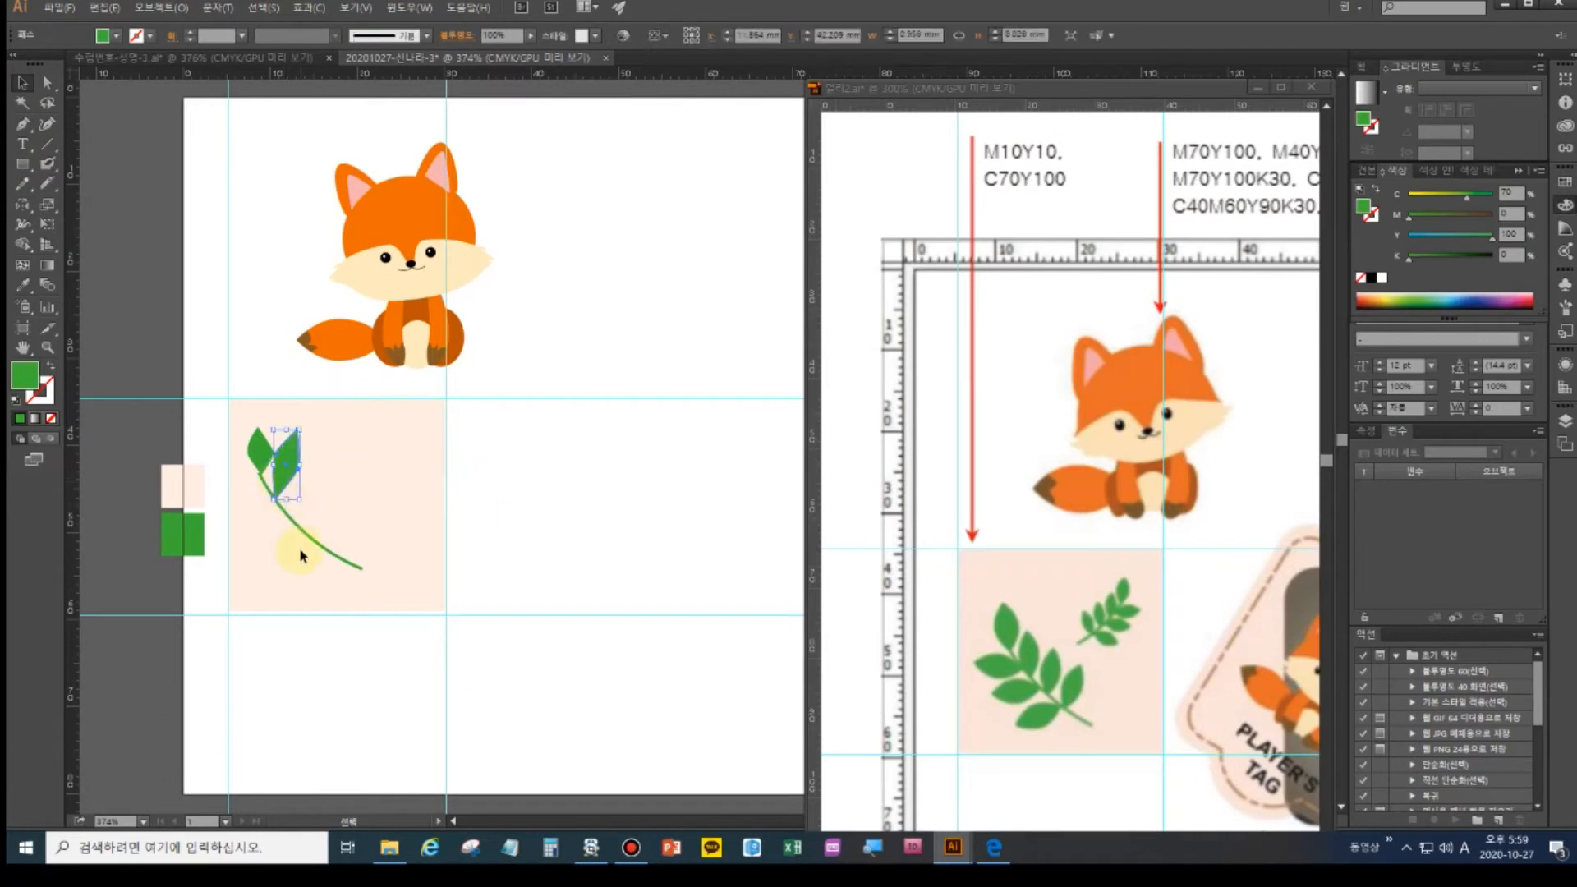
# - Delete the extra leaf and rotate the top leaf upright on the stem
pyautogui.press('Delete')
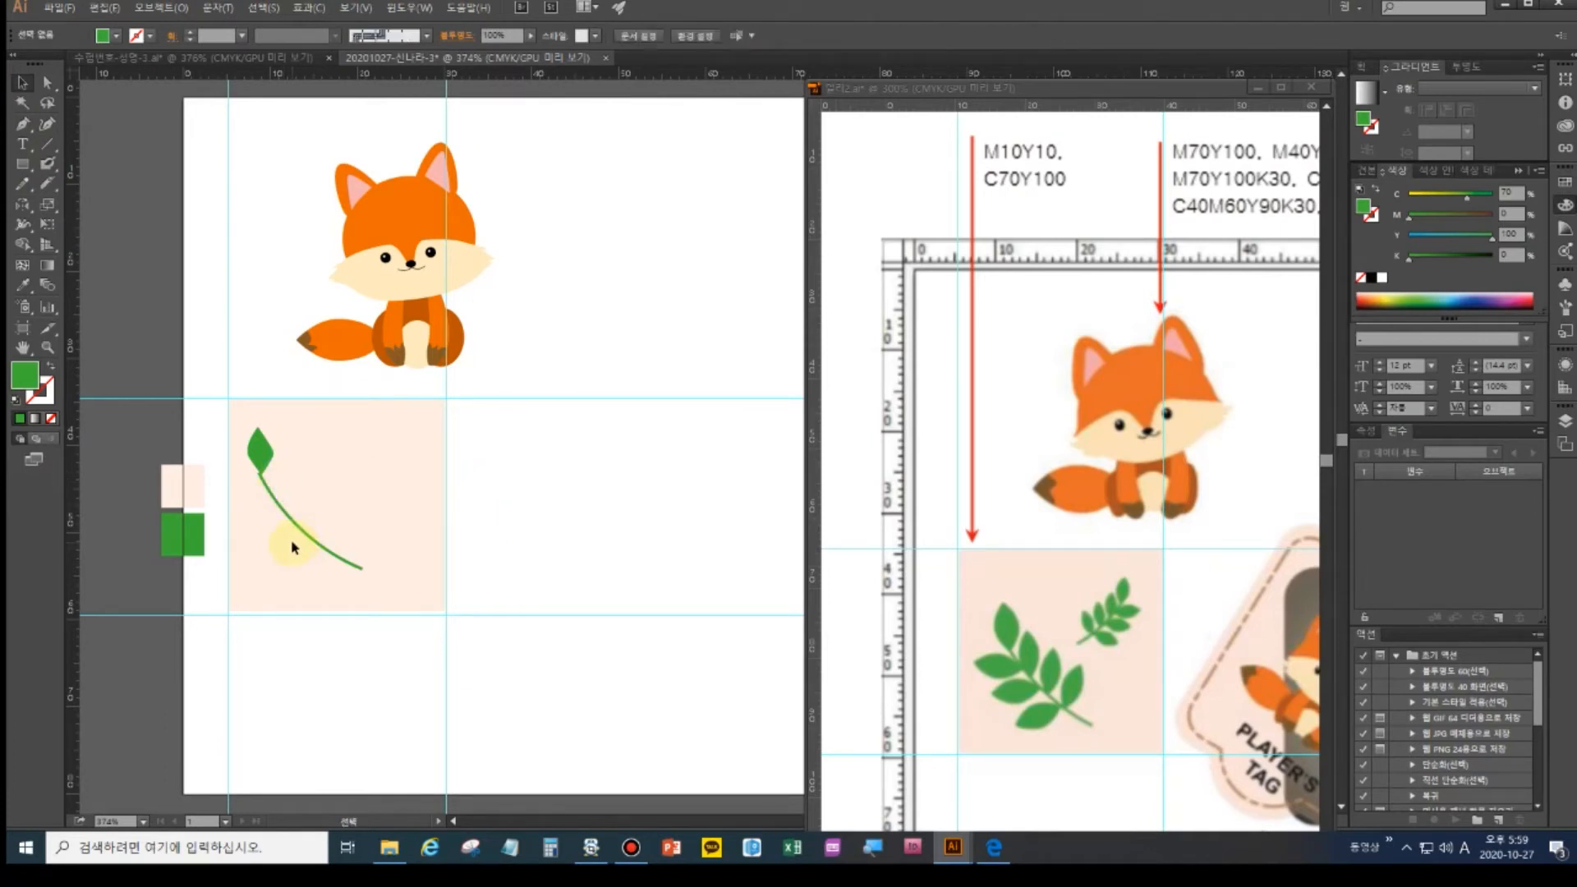
pyautogui.click(264, 469)
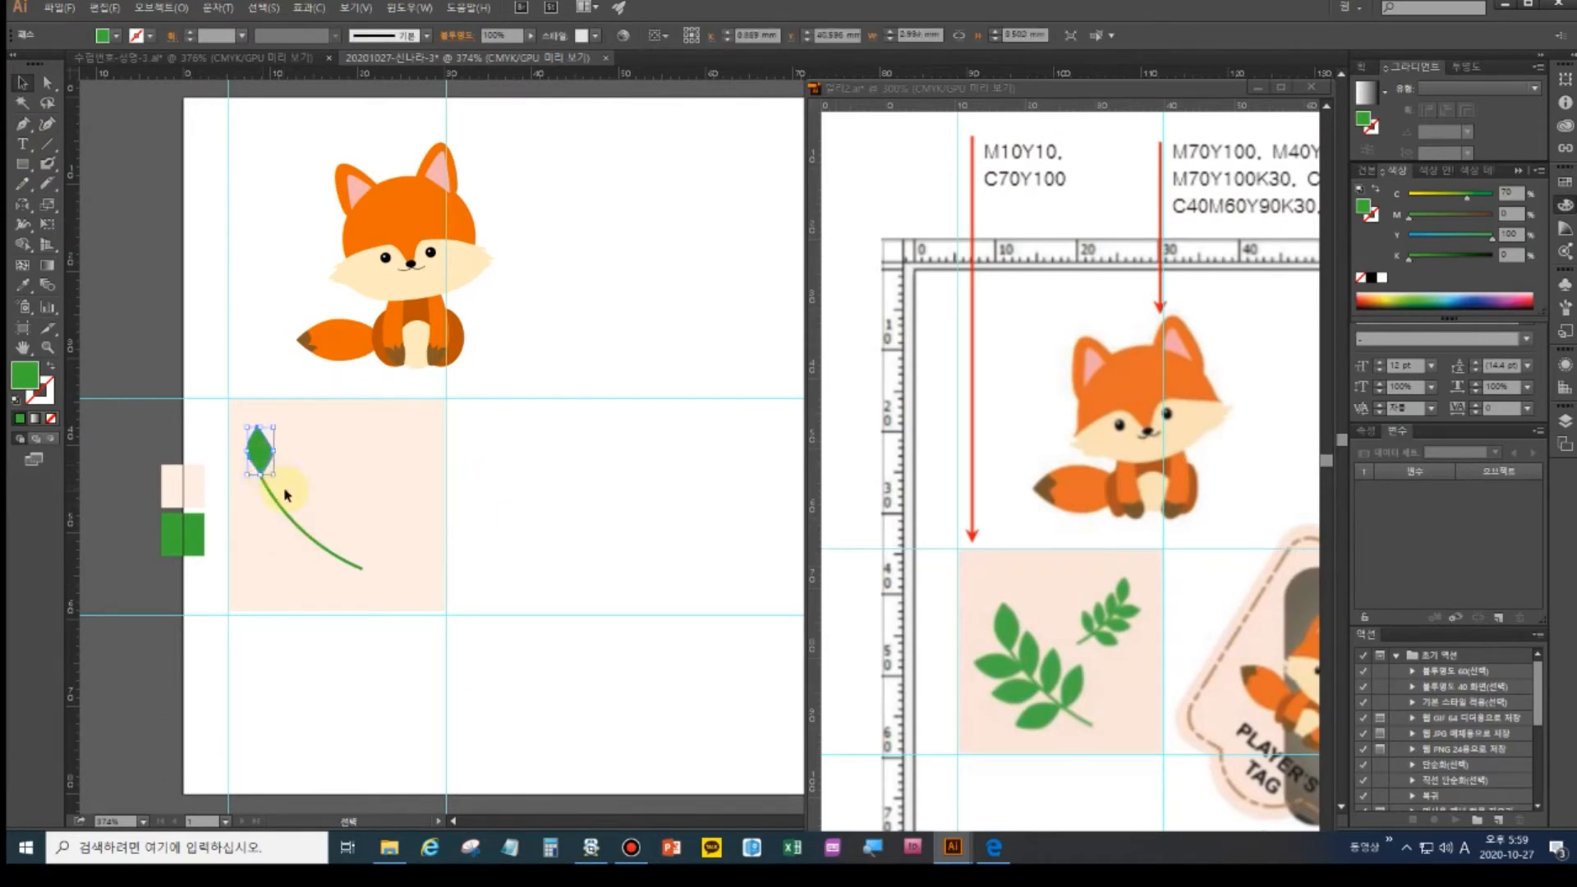
pyautogui.moveTo(249, 462); pyautogui.dragTo(260, 434)
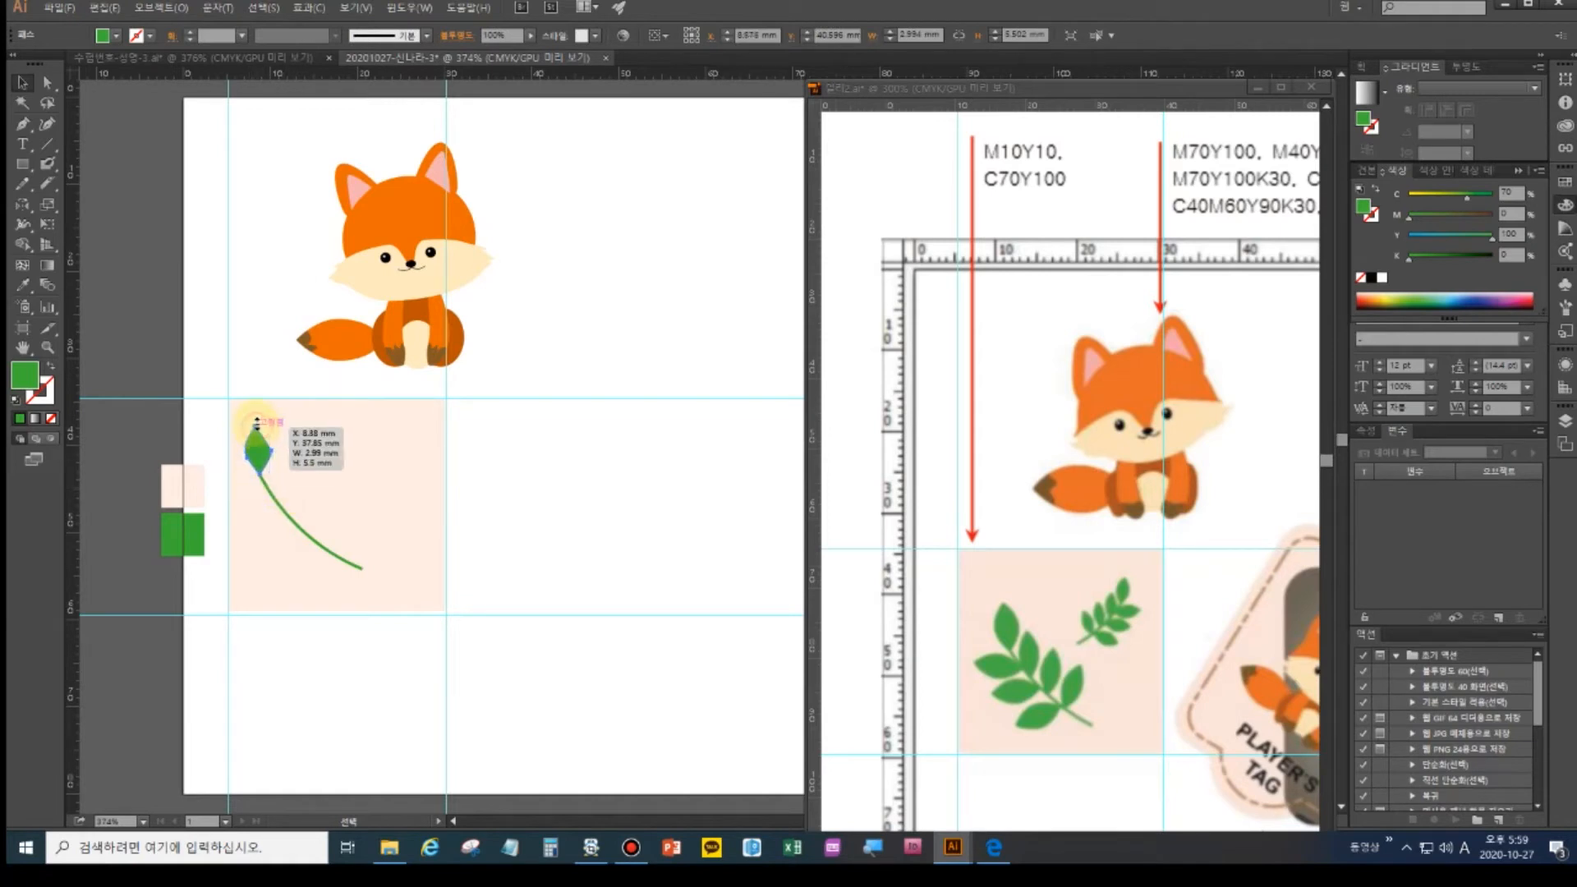
pyautogui.click(501, 528)
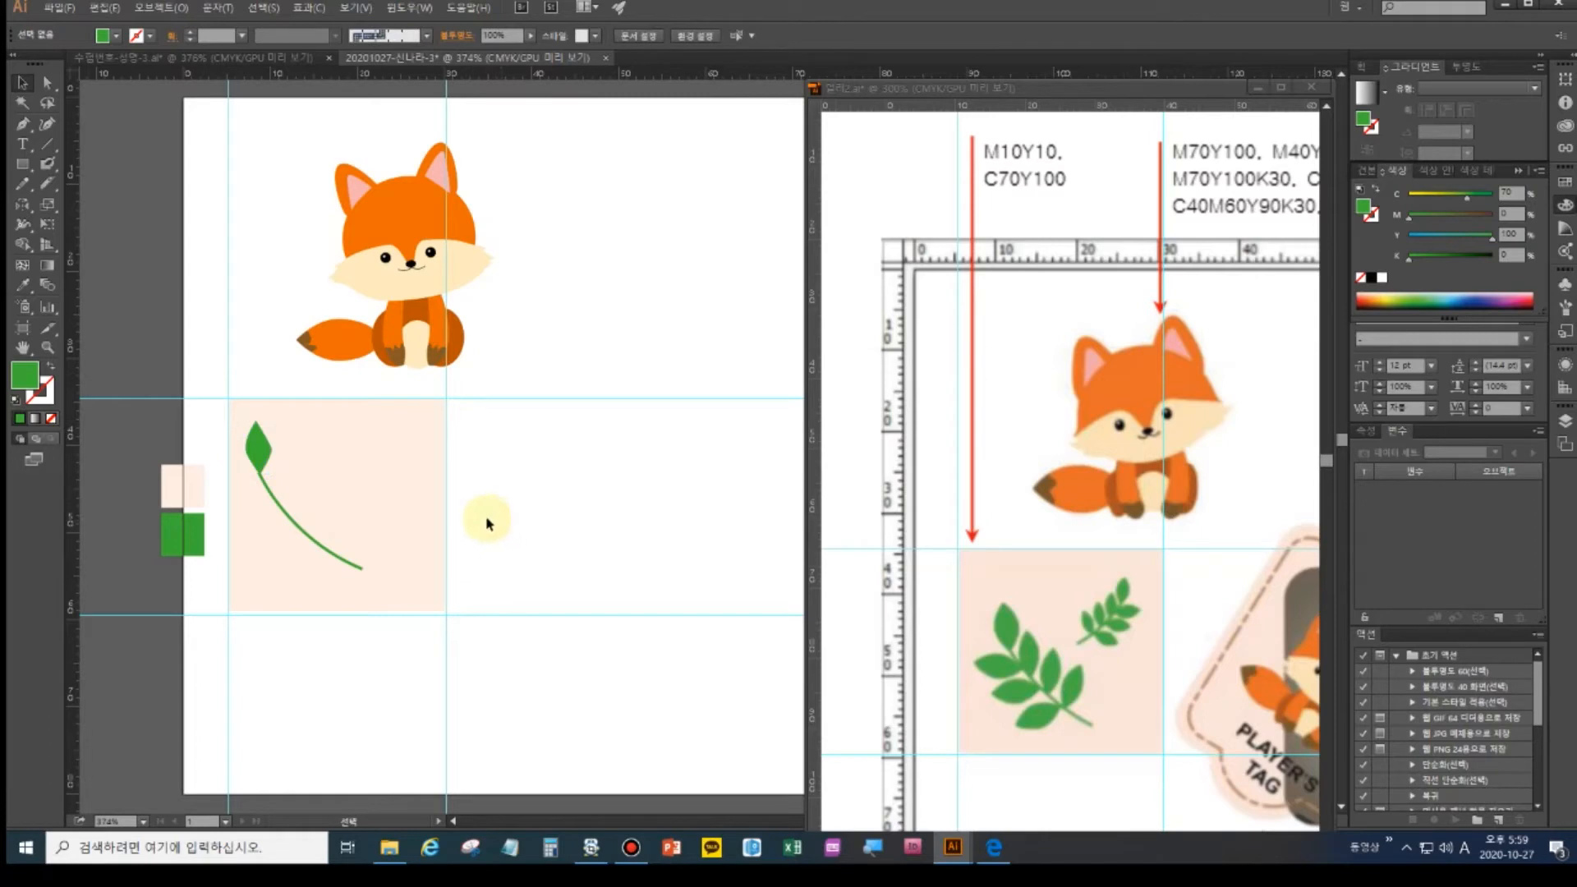
# - Draw a new curved leaf beside the stem with the Pen tool
pyautogui.click(22, 124)
pyautogui.click(235, 484)
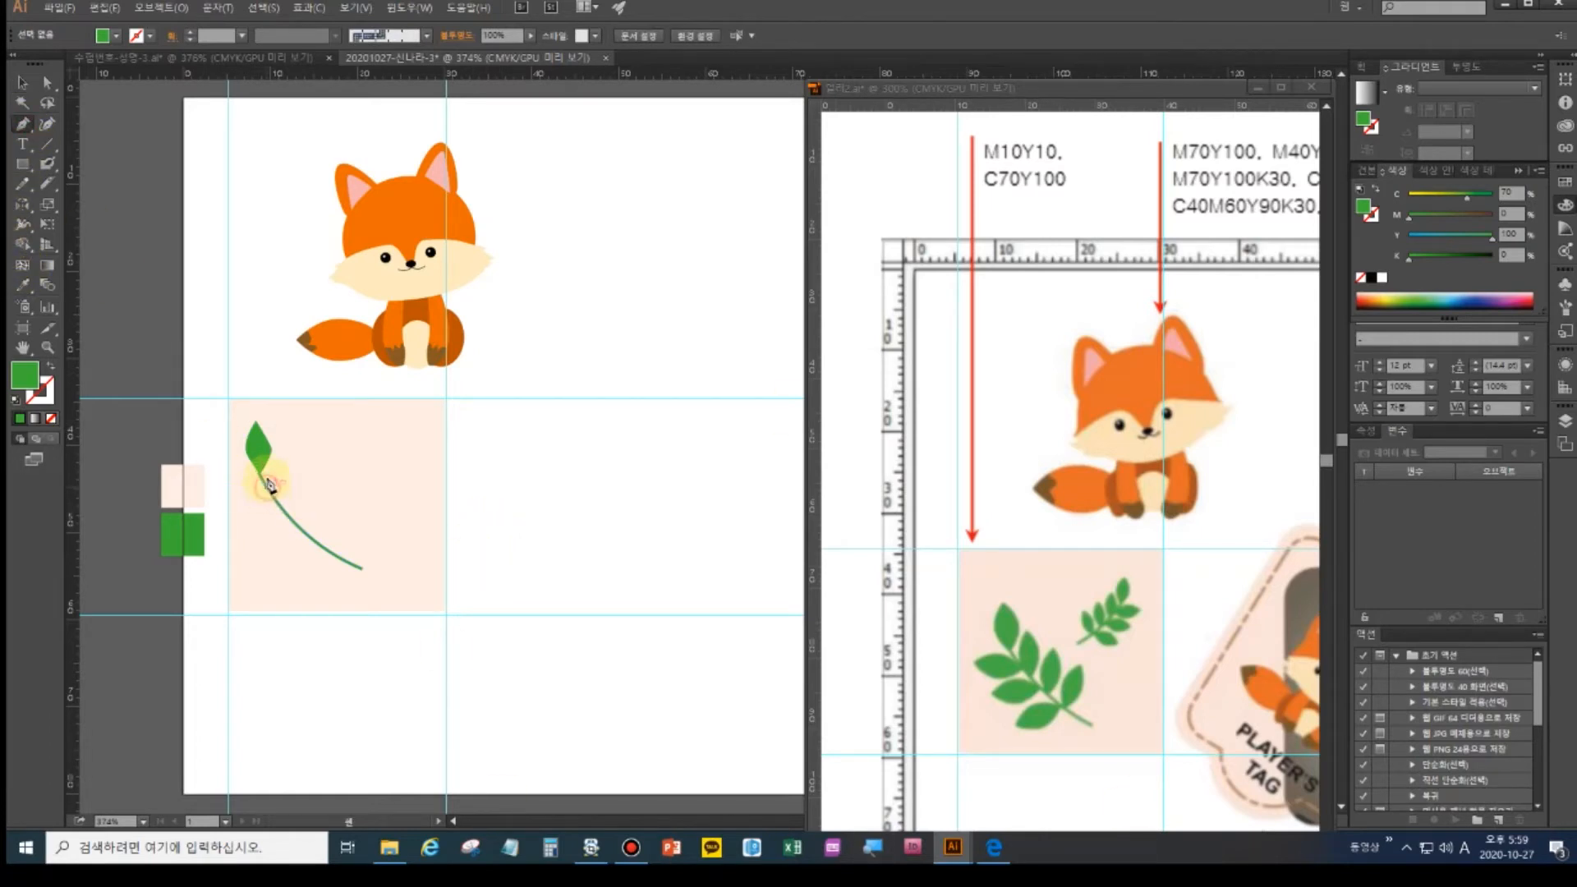
pyautogui.click(288, 451)
pyautogui.moveTo(292, 455); pyautogui.dragTo(282, 487)
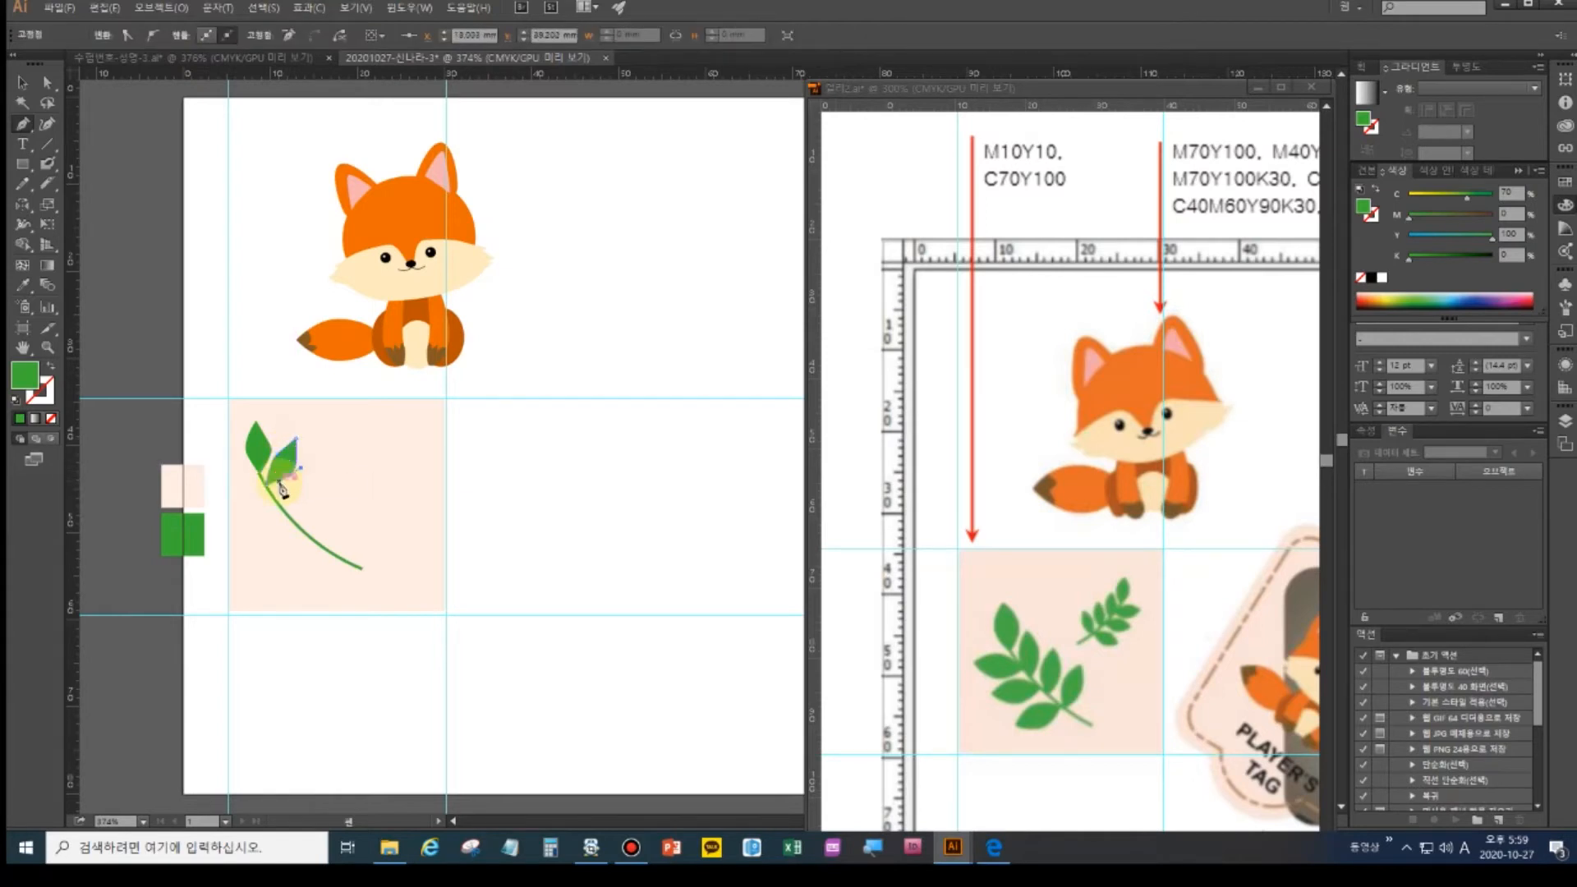
pyautogui.click(269, 490)
pyautogui.keyDown('ctrl'); pyautogui.click(544, 578); pyautogui.keyUp('ctrl')
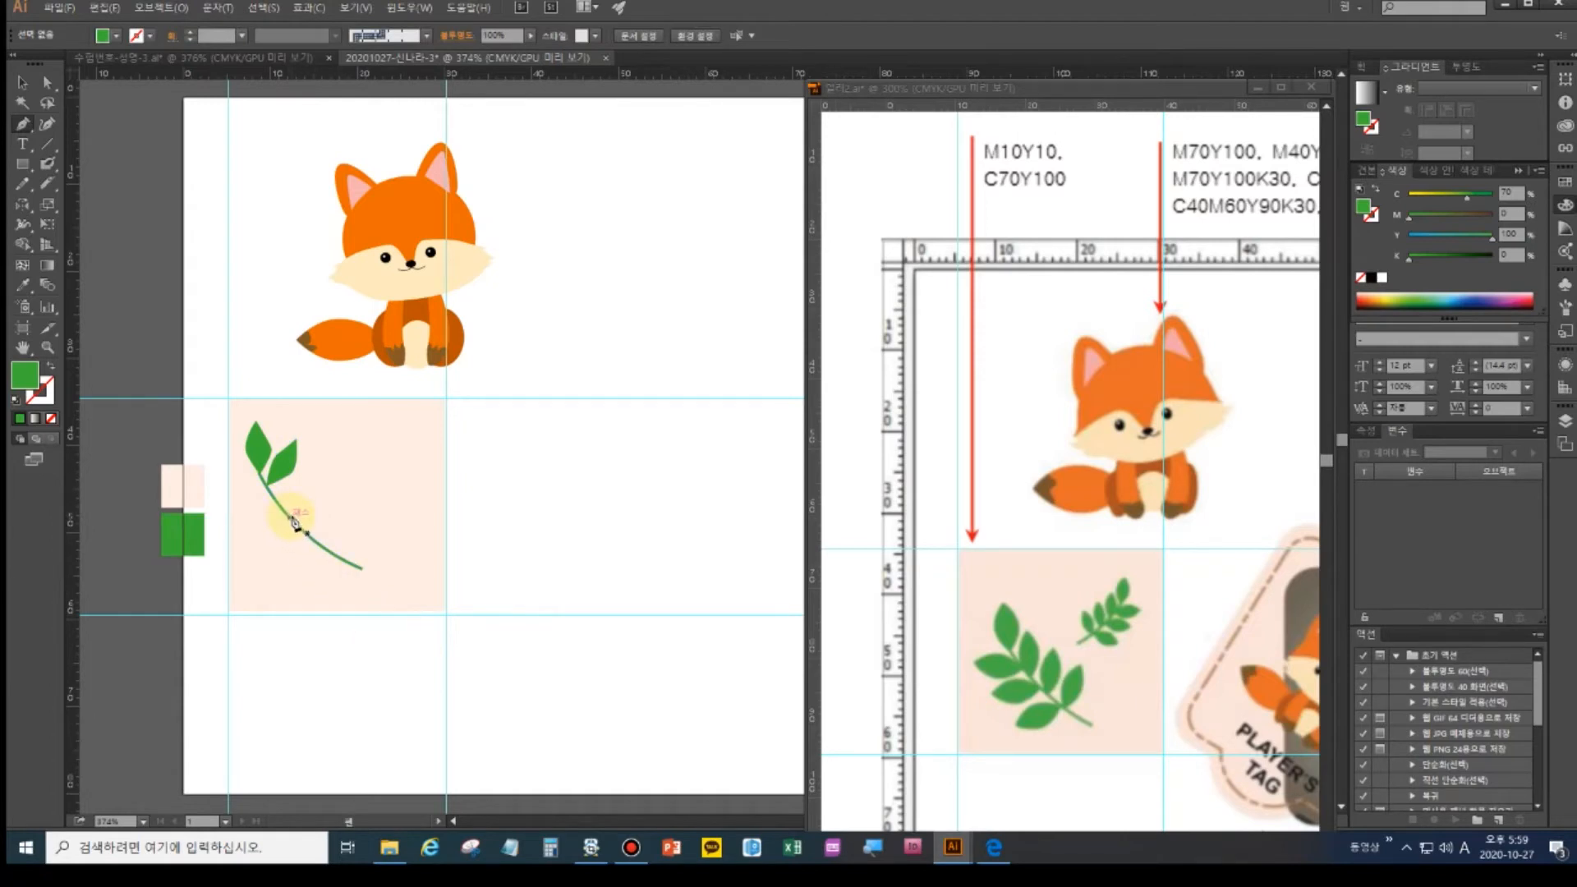
# - Nudge and rotate leaves about 14° counterclockwise so they sit along the stem
pyautogui.press('ctrl')
pyautogui.click(22, 82)
pyautogui.moveTo(288, 473); pyautogui.dragTo(298, 485)
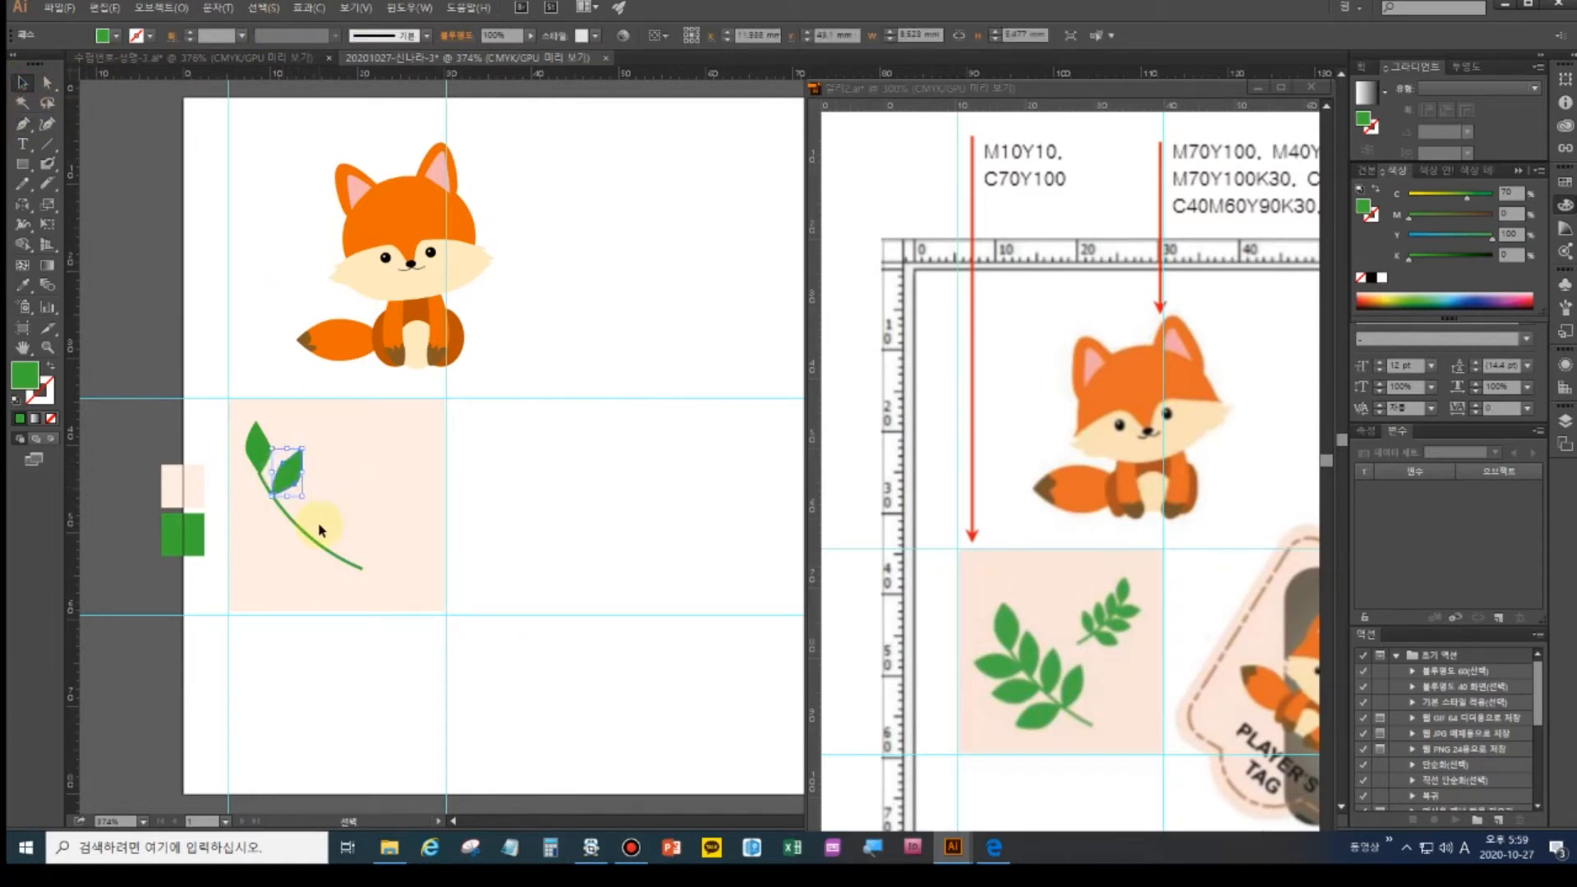
pyautogui.moveTo(310, 504); pyautogui.dragTo(278, 484)
pyautogui.click(23, 125)
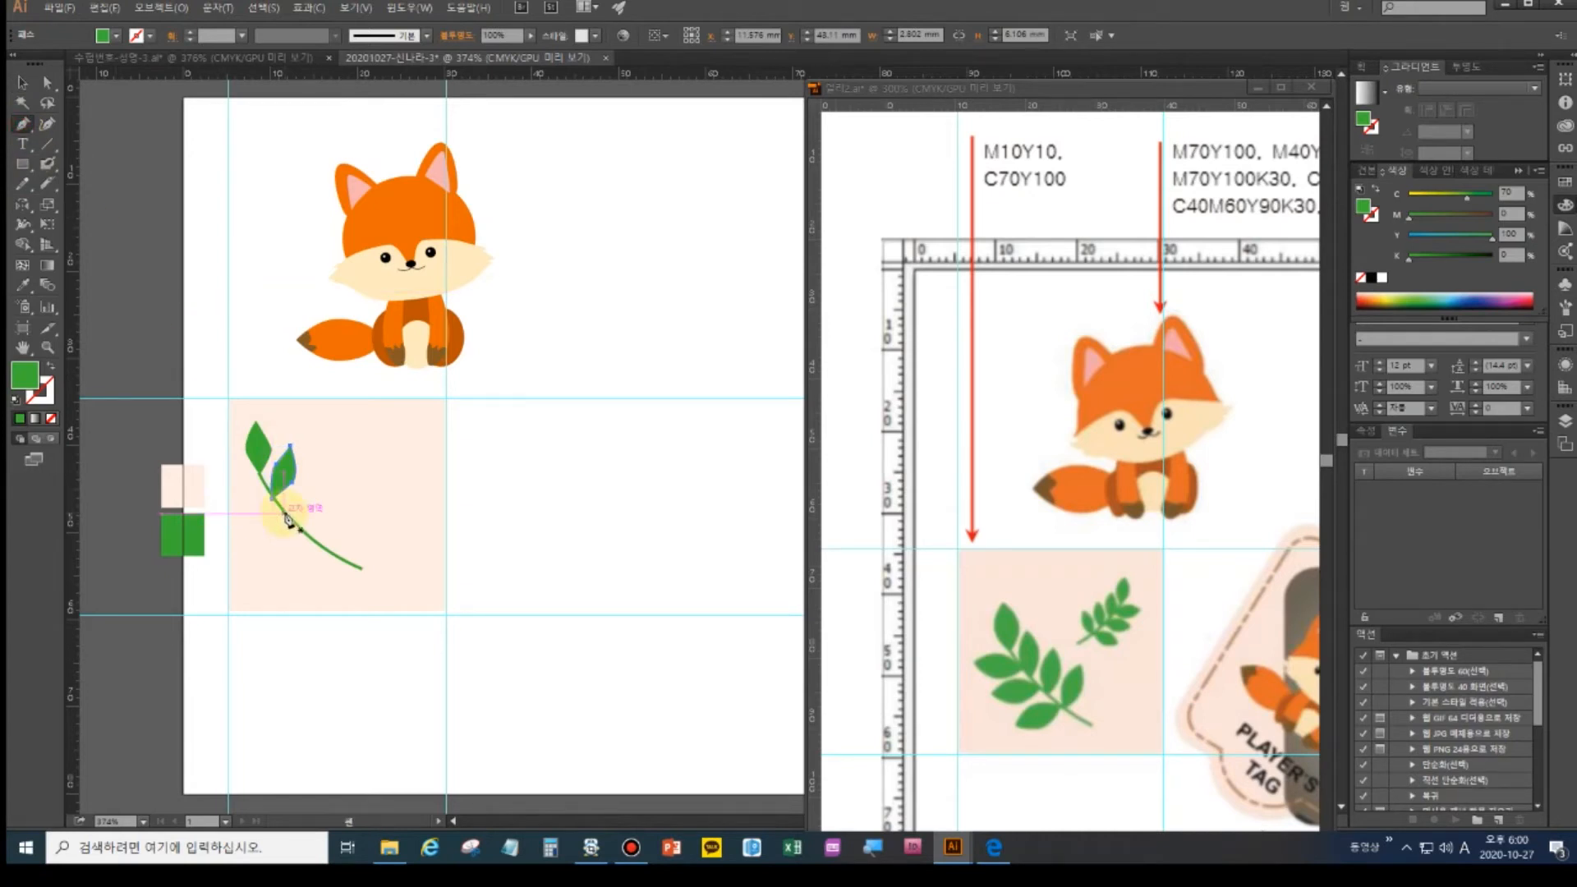
pyautogui.click(23, 83)
pyautogui.click(590, 510)
pyautogui.moveTo(307, 548); pyautogui.dragTo(337, 538)
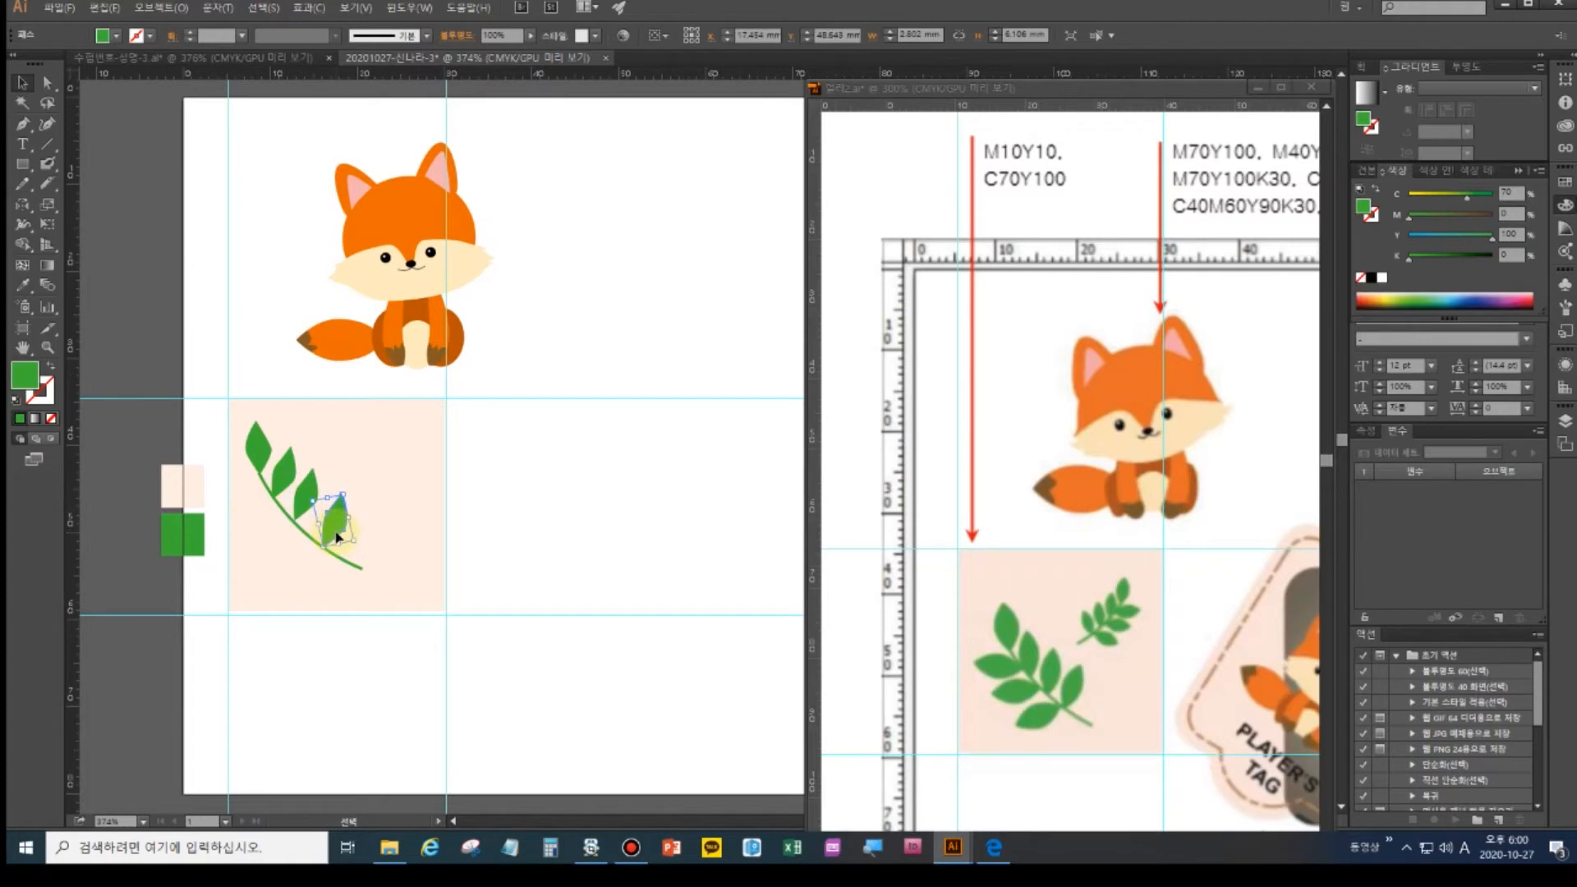
# - Group the three leaves on the stem together
pyautogui.keyDown('shift'); pyautogui.click(290, 475); pyautogui.keyUp('shift')
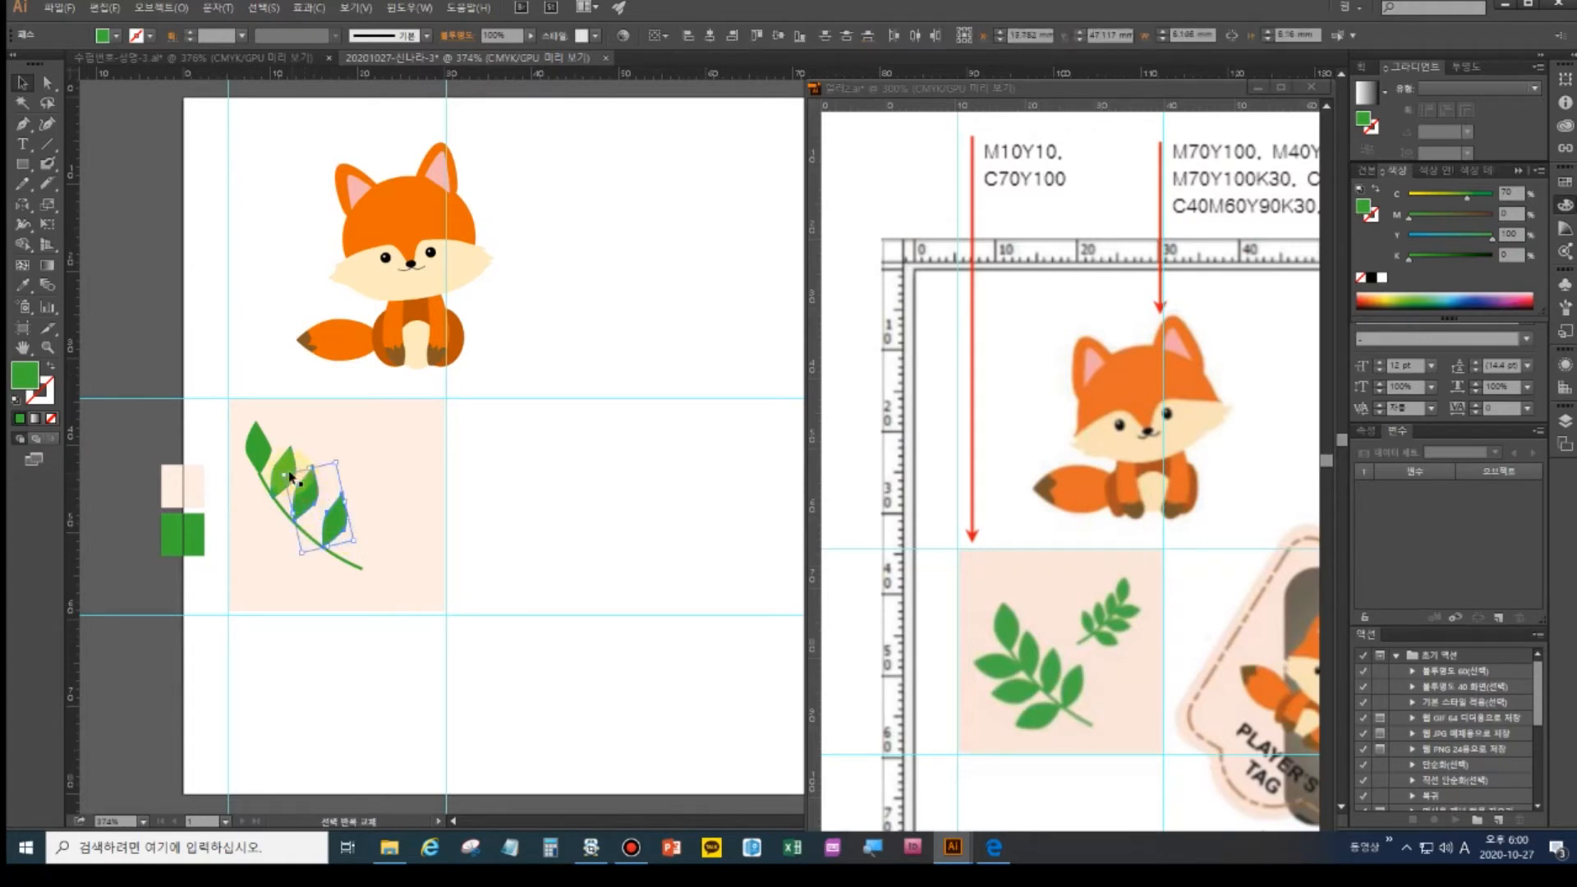
pyautogui.keyDown('shift'); pyautogui.click(285, 469); pyautogui.keyUp('shift')
pyautogui.hotkey('ctrl', 'g')
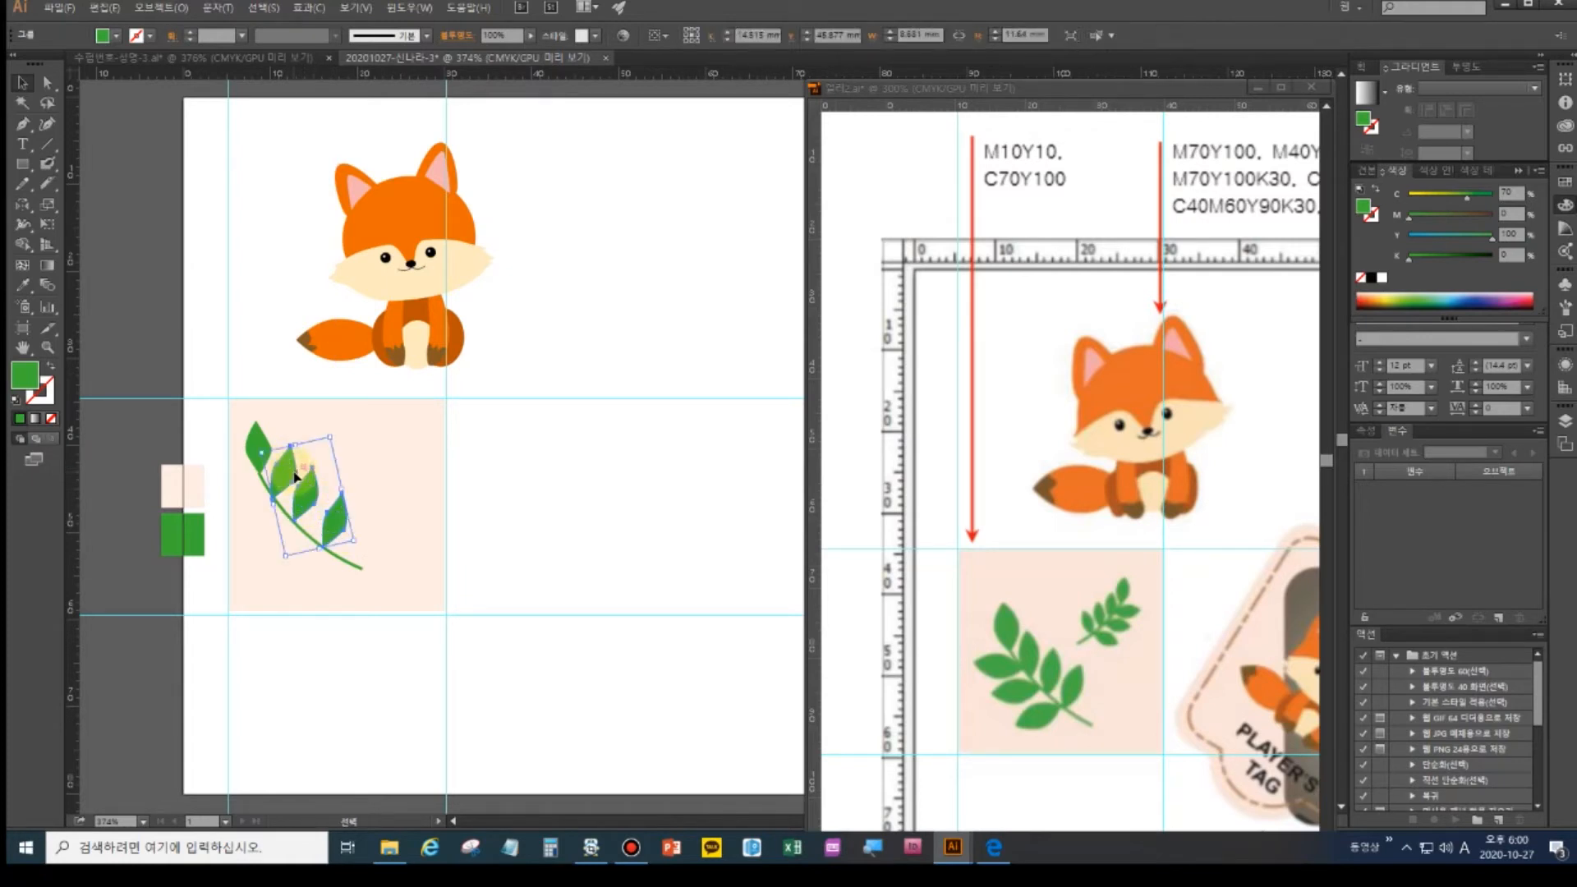
pyautogui.click(22, 204)
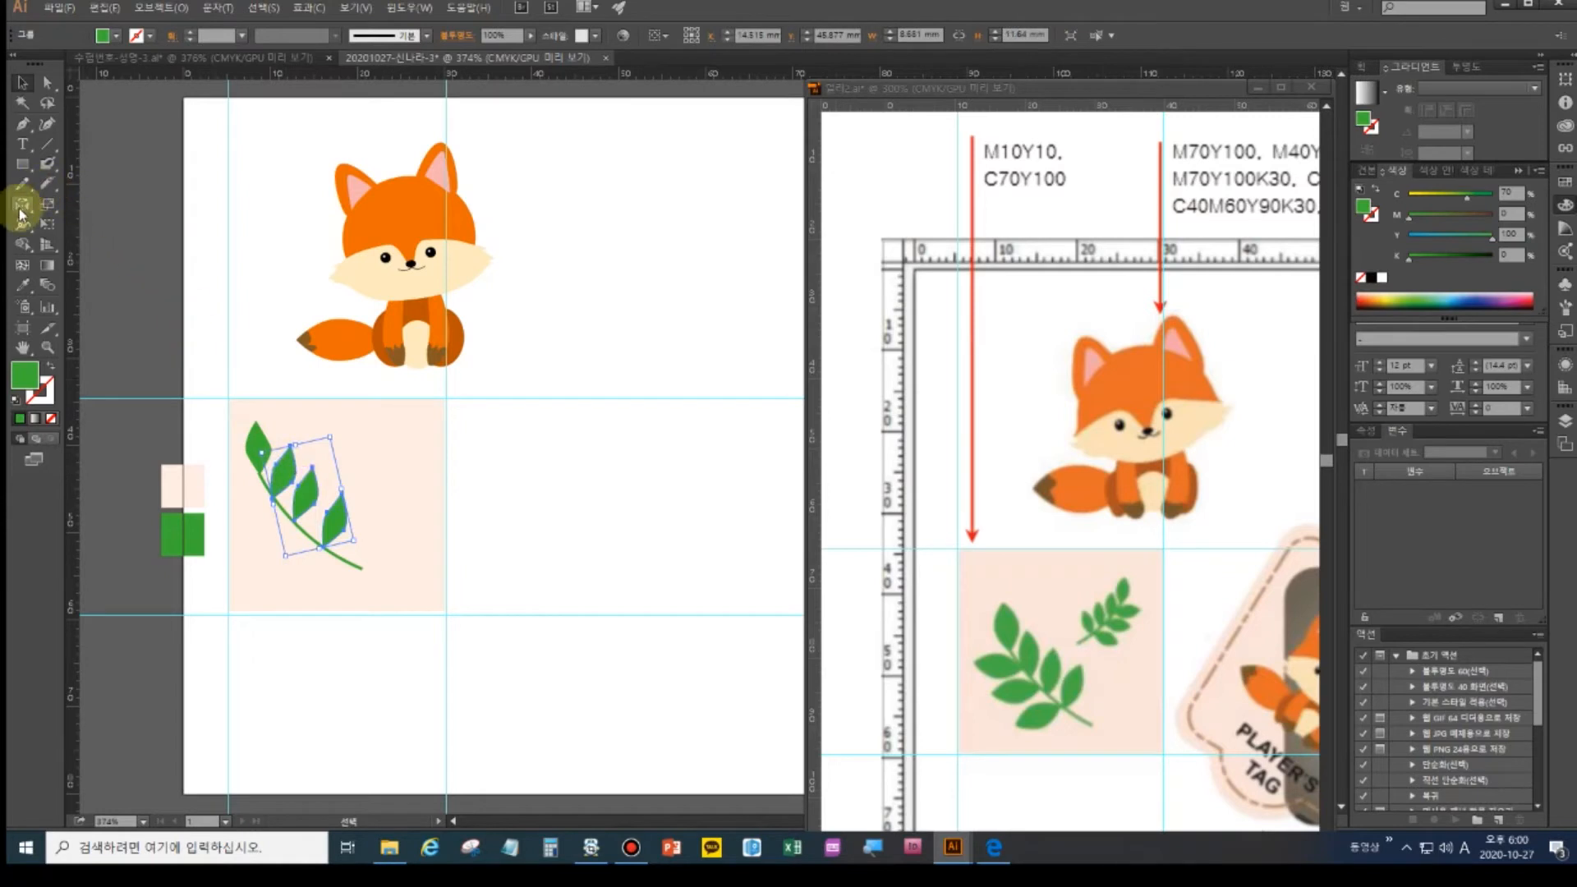
# - Make a vertically mirrored copy of the leaf group across the stem
pyautogui.keyDown('alt'); pyautogui.click(295, 524); pyautogui.keyUp('alt')
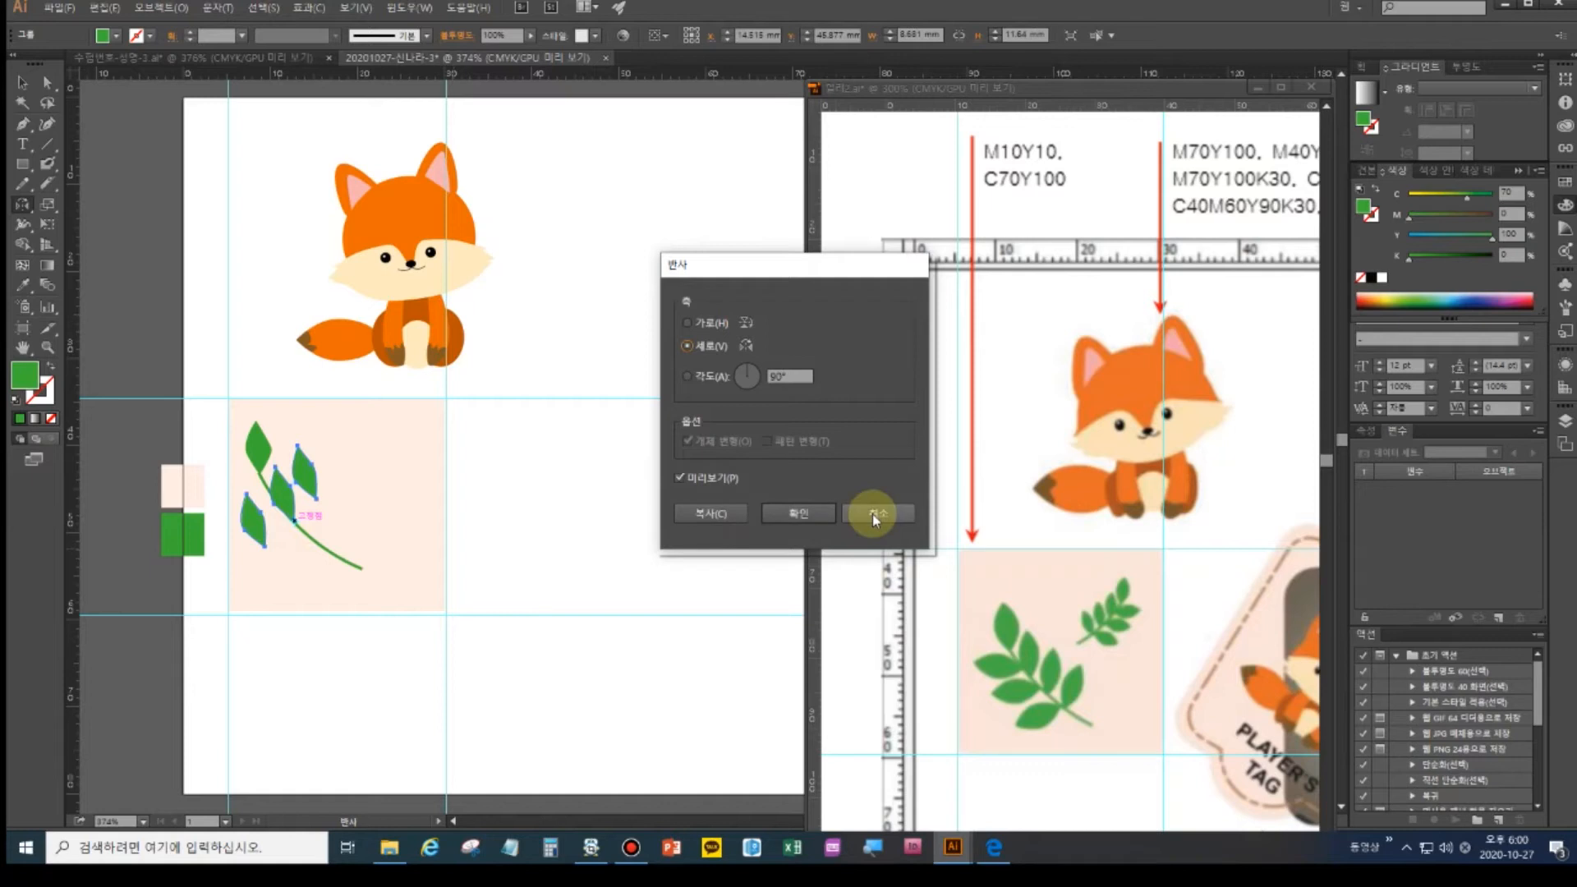
pyautogui.click(705, 329)
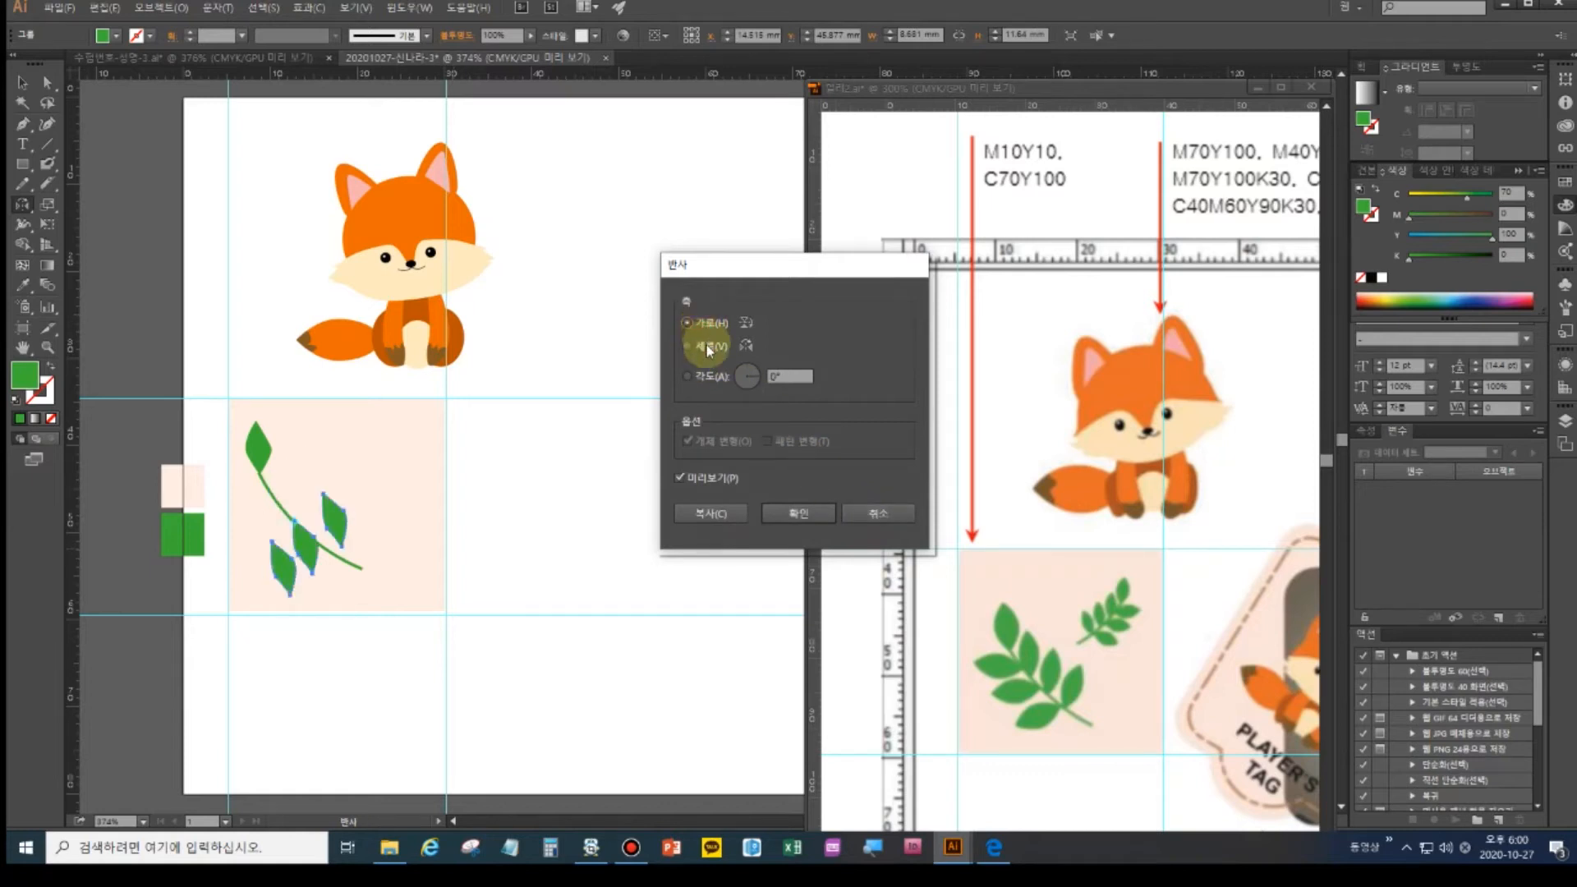
pyautogui.click(709, 350)
pyautogui.click(711, 514)
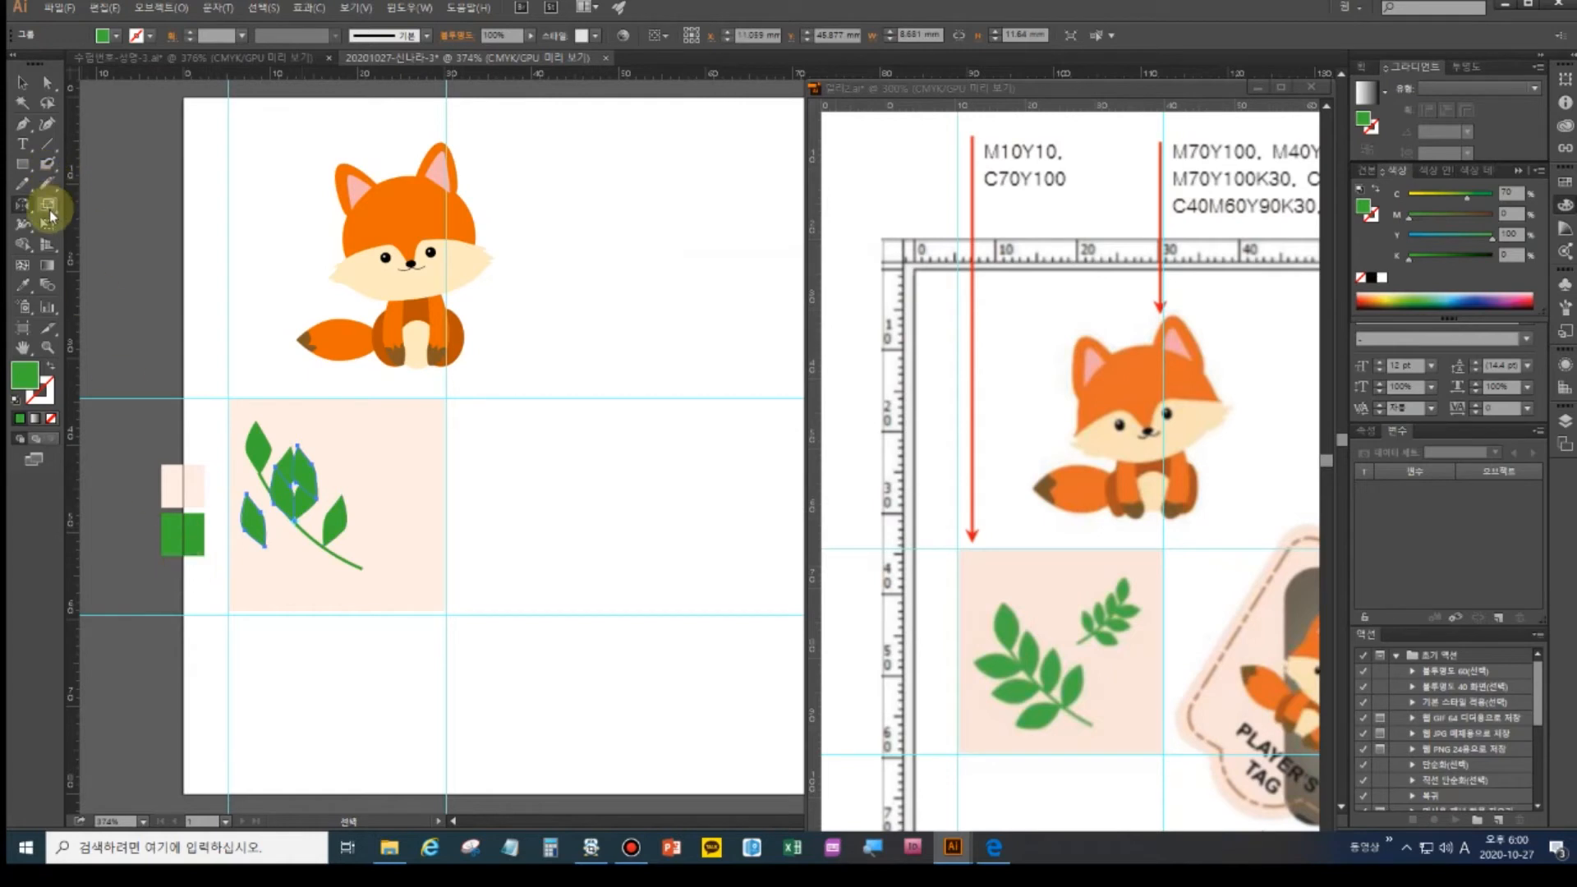
# - Rotate the mirrored leaves to fit along the stem's other side
pyautogui.click(47, 208)
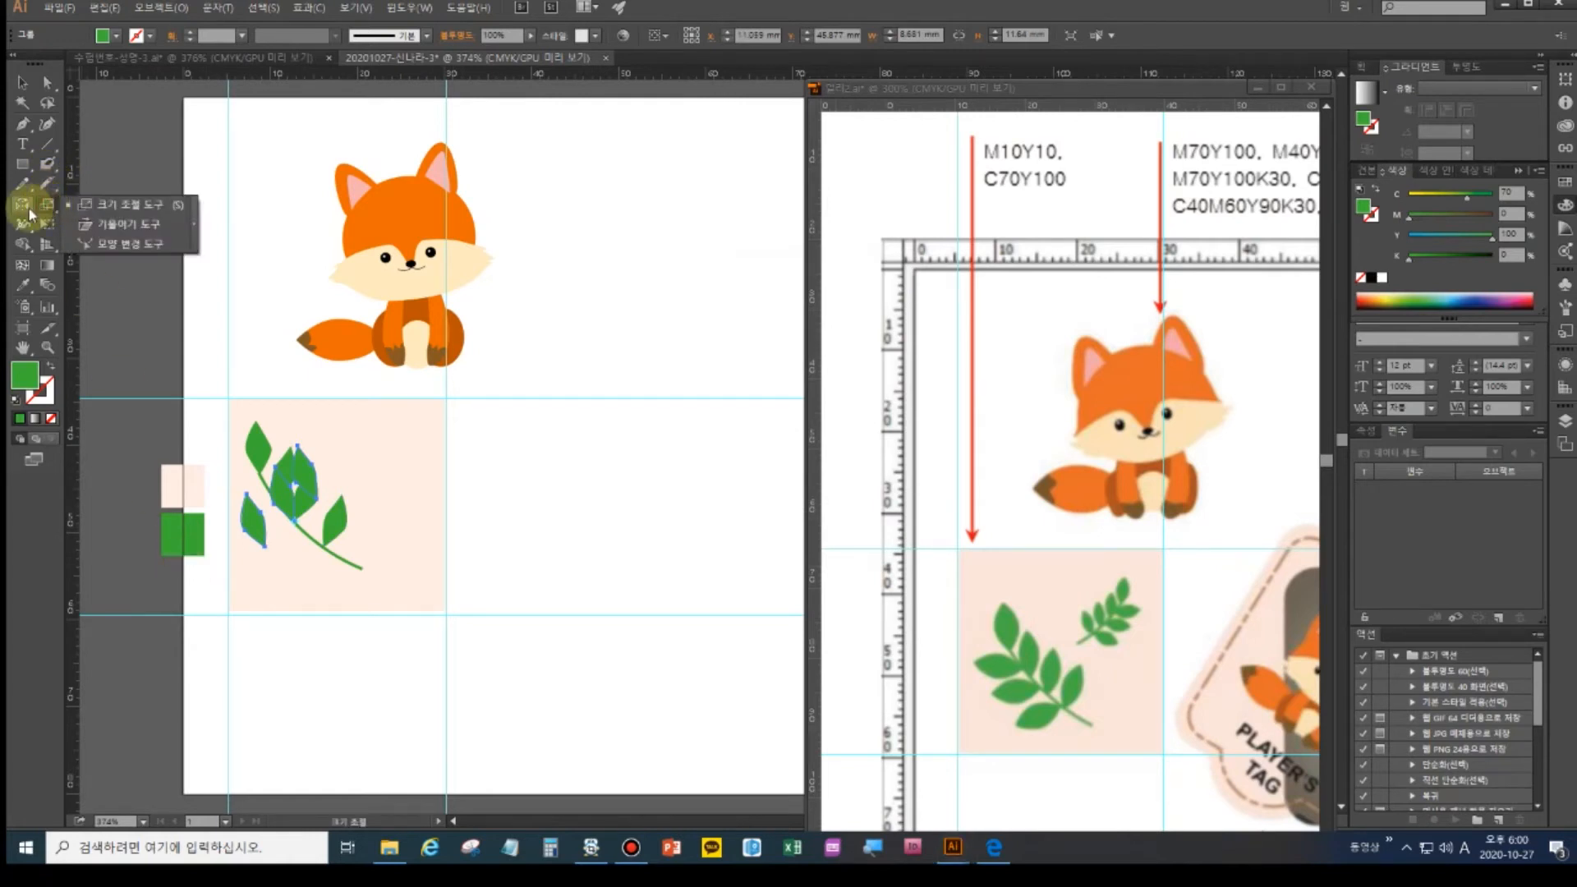
pyautogui.click(28, 208)
pyautogui.click(54, 209)
pyautogui.moveTo(253, 521); pyautogui.dragTo(305, 564)
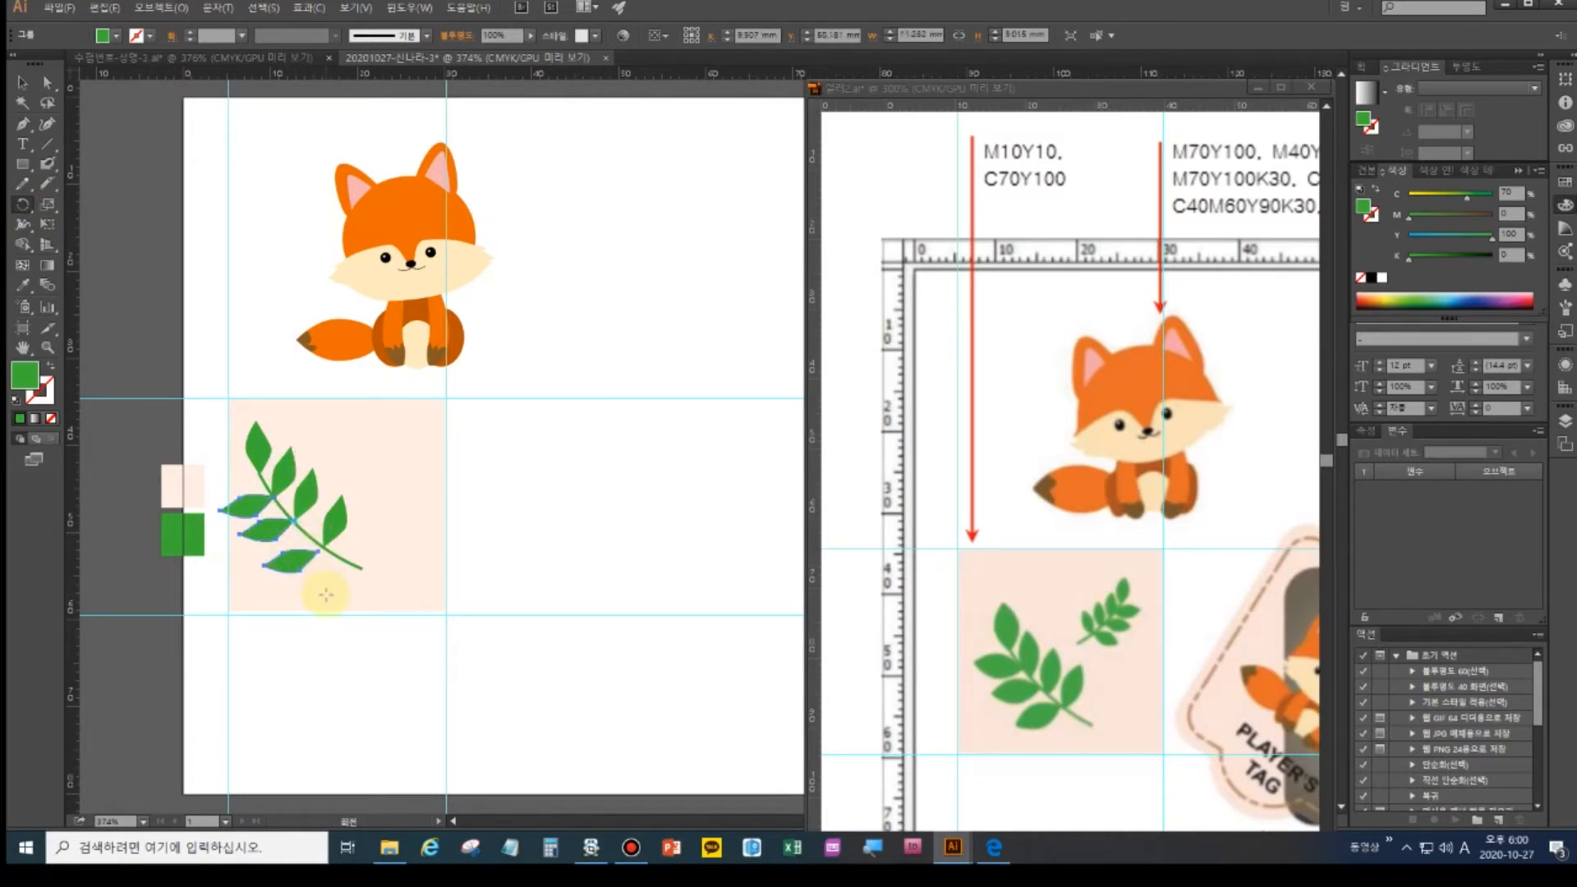
pyautogui.keyDown('ctrl'); pyautogui.click(518, 568); pyautogui.keyUp('ctrl')
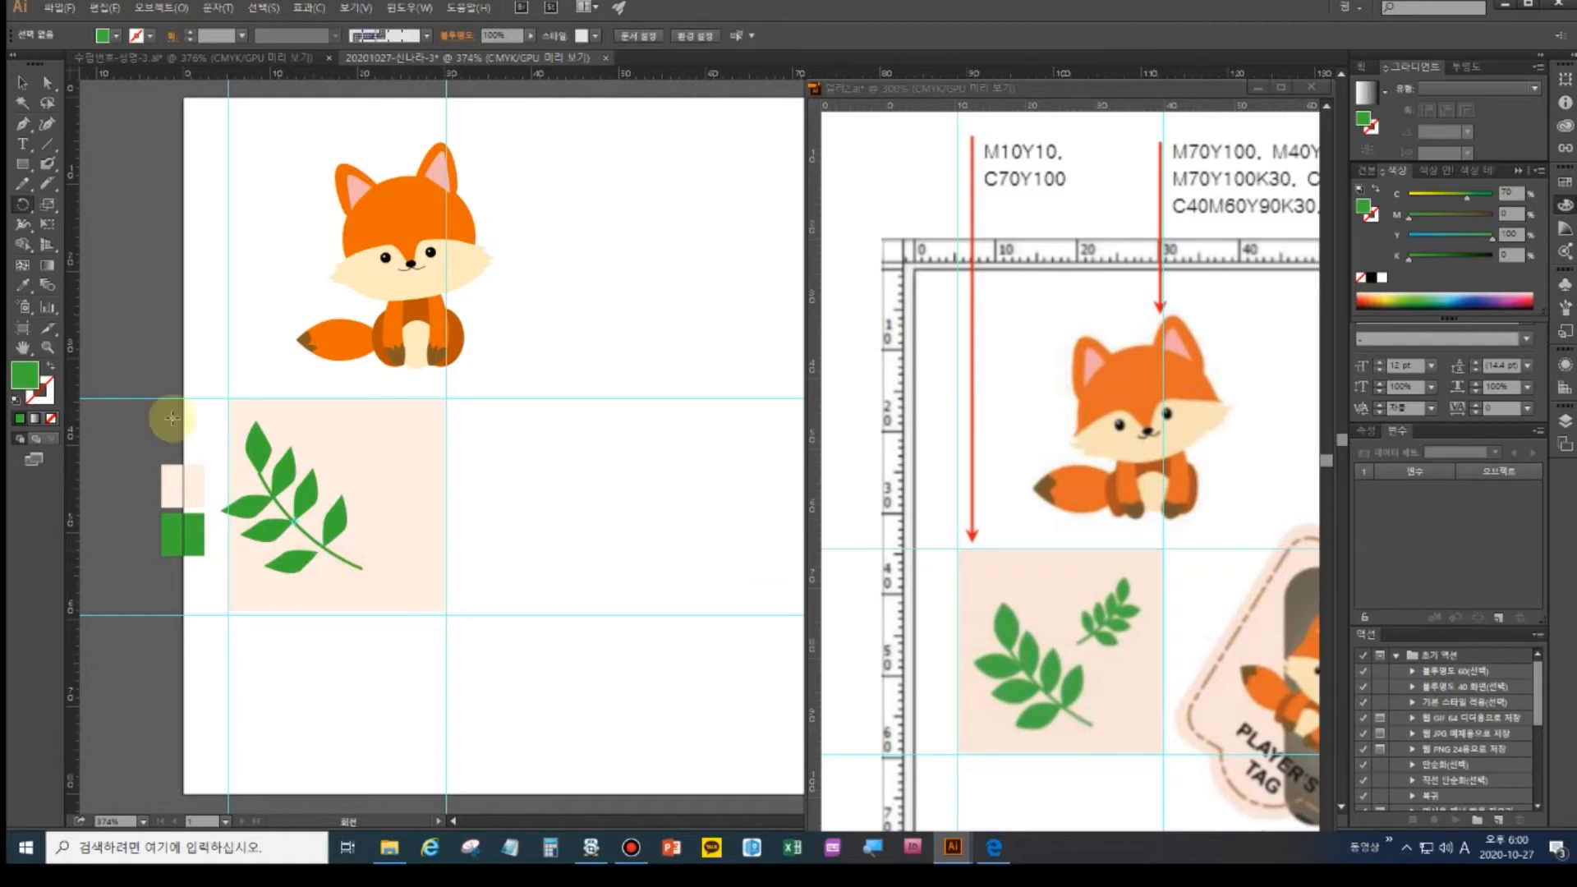
# - Delete the extra lower-left leaf from the pale square
pyautogui.click(22, 82)
pyautogui.click(290, 561)
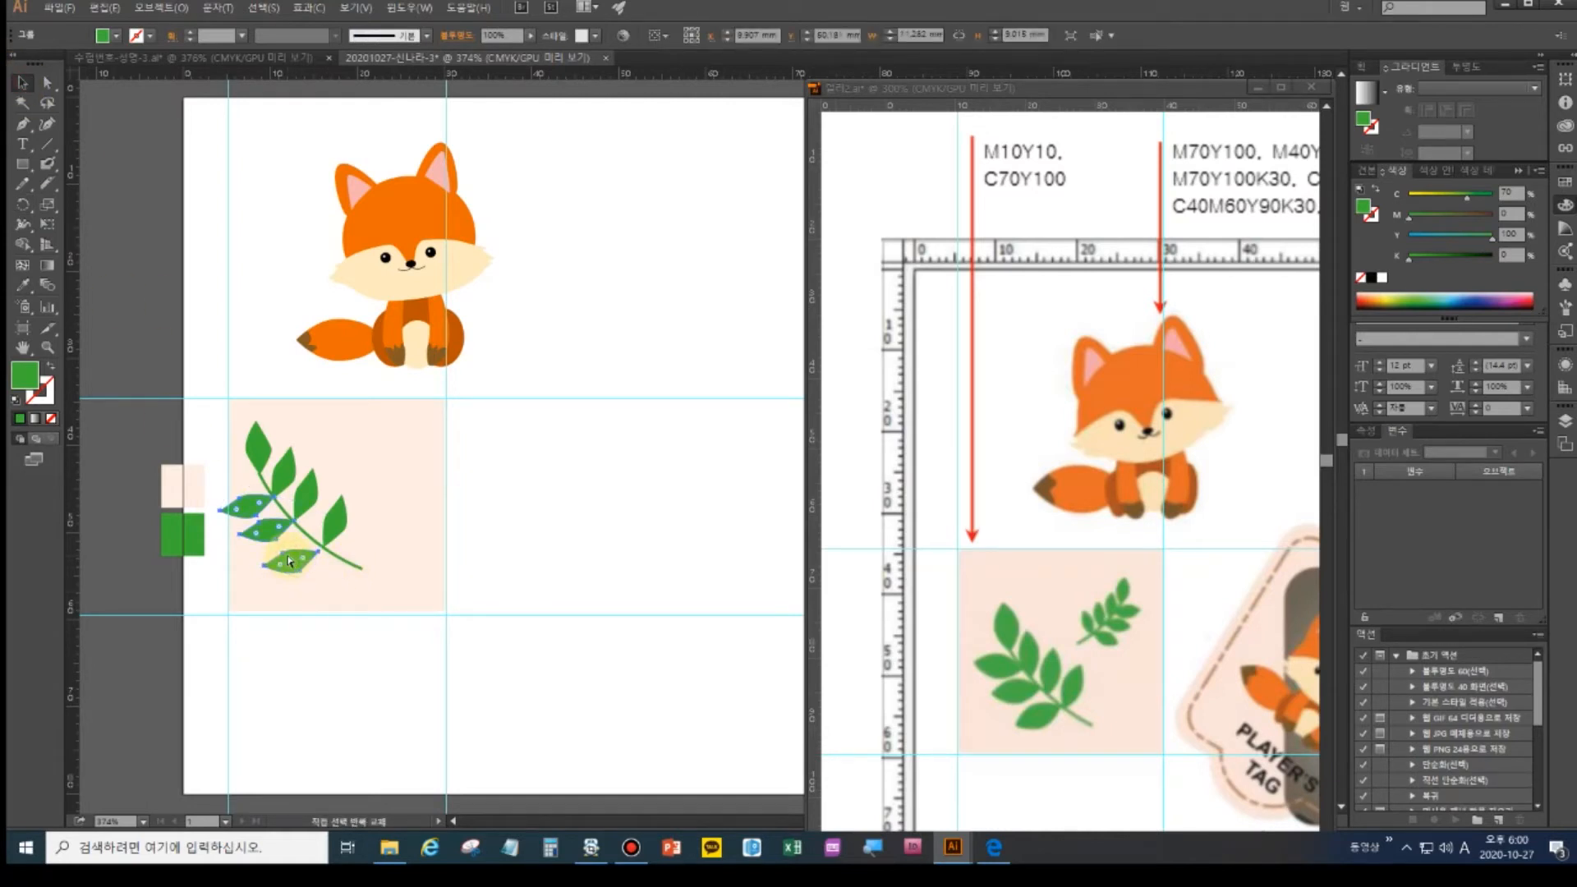
pyautogui.click(424, 689)
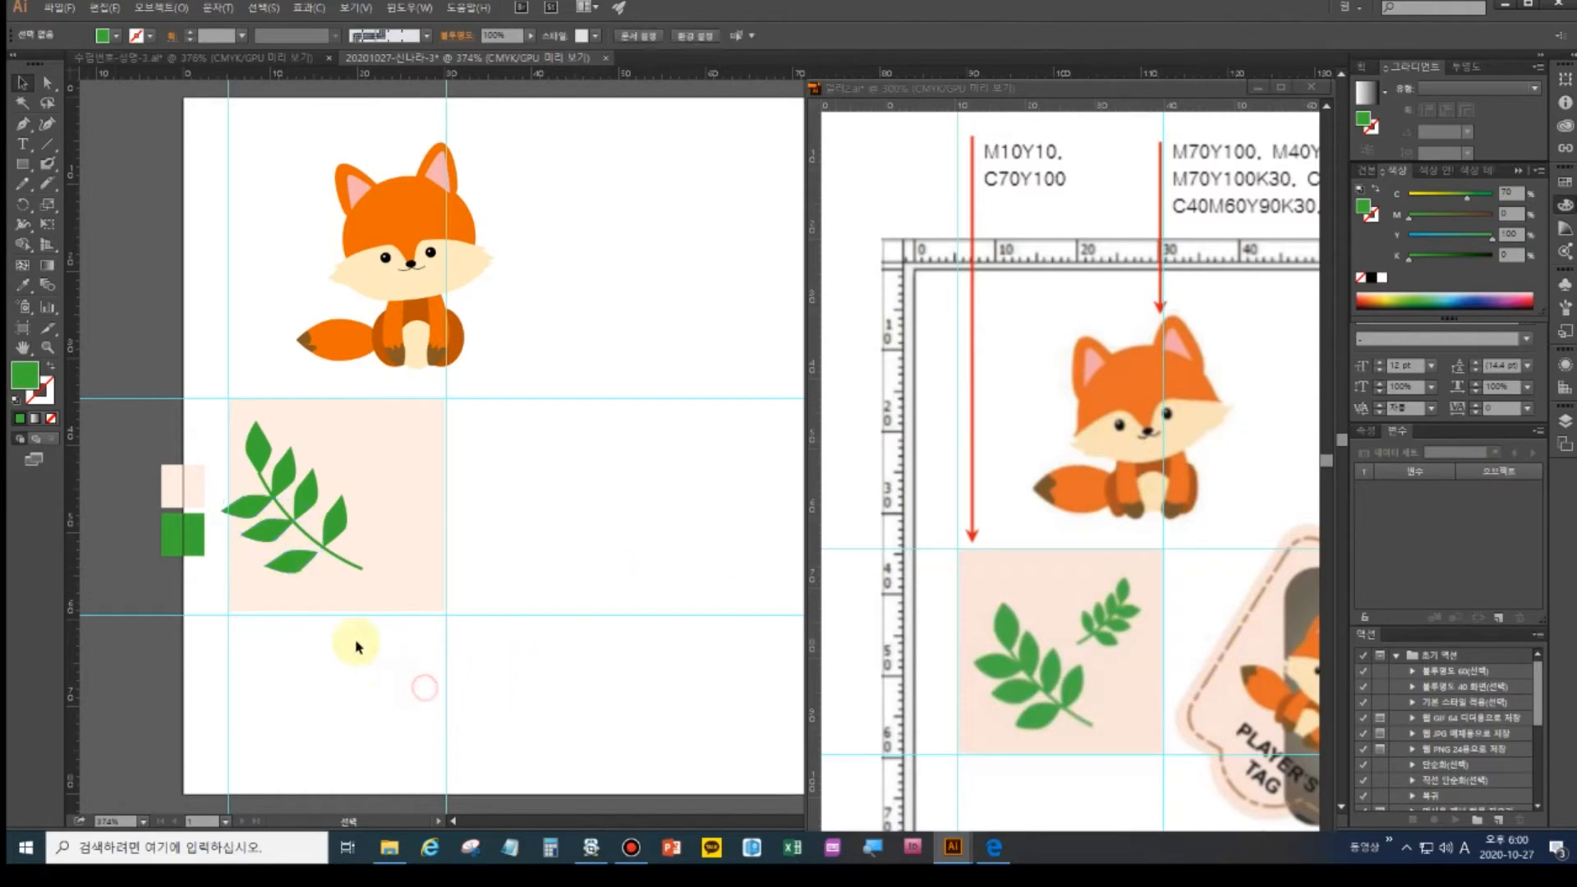
pyautogui.click(298, 563)
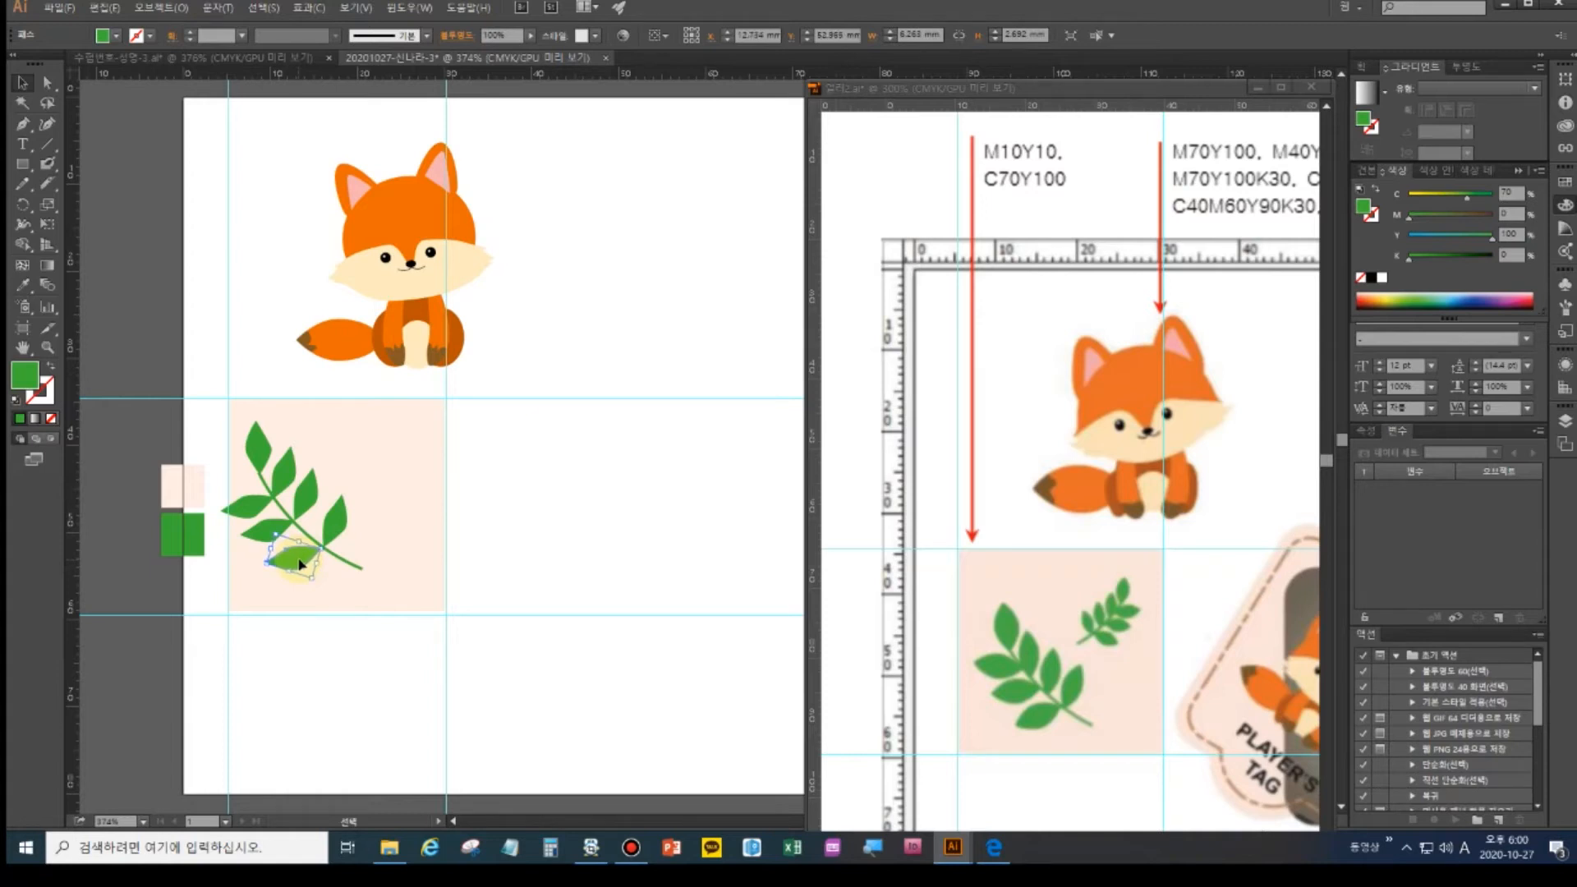
pyautogui.press('Delete')
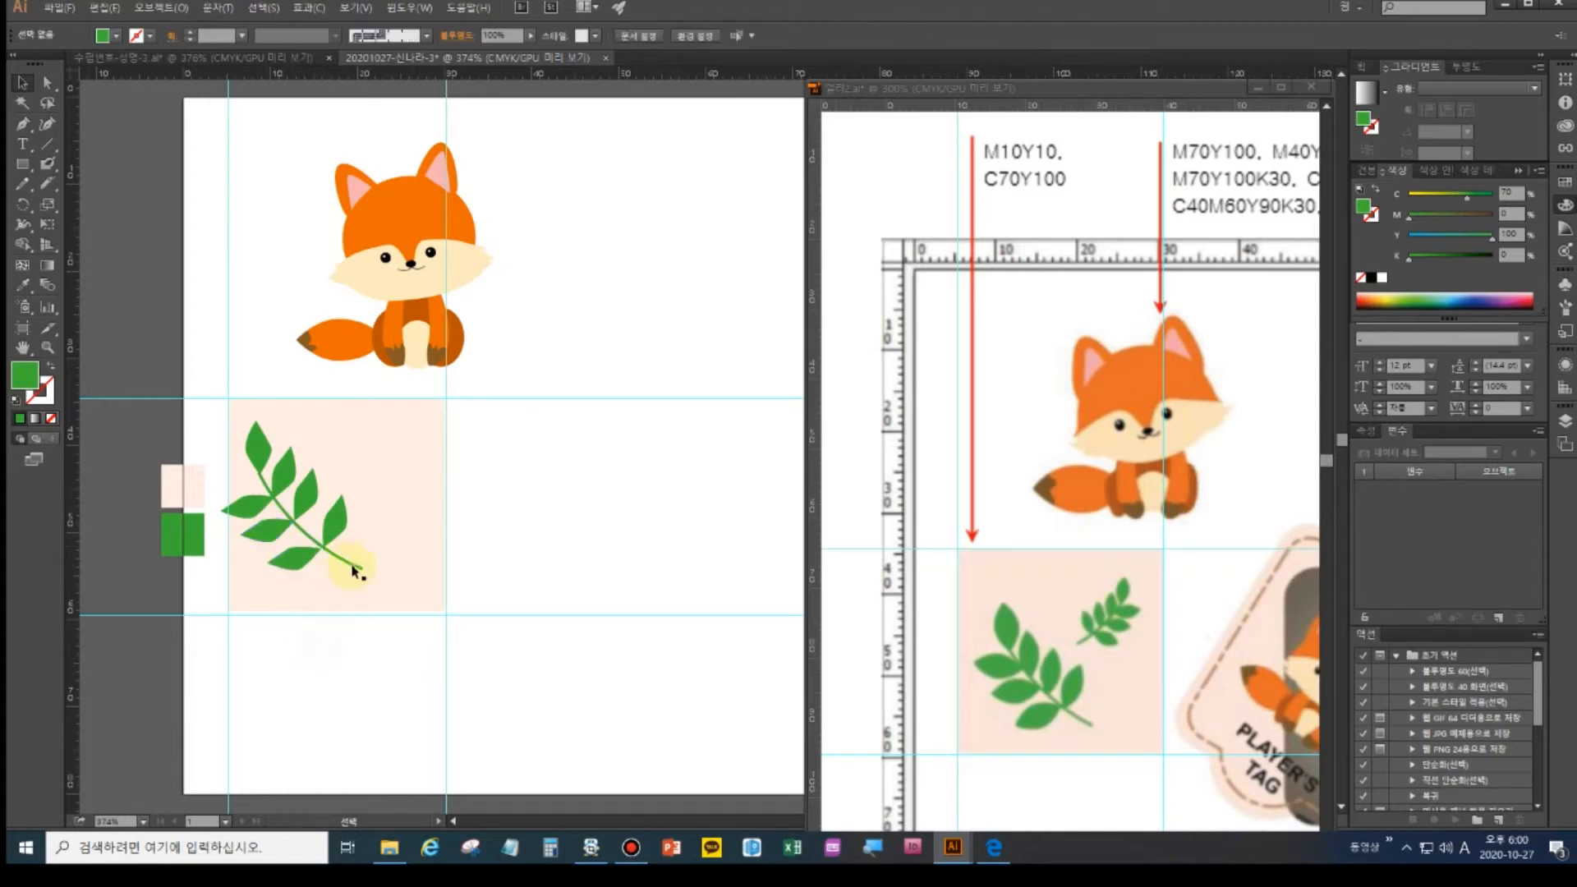
# - Shrink the whole leaf branch slightly and move it down-right inside the square
pyautogui.moveTo(370, 592); pyautogui.dragTo(192, 423)
pyautogui.click(421, 624)
pyautogui.moveTo(422, 615); pyautogui.dragTo(222, 456)
pyautogui.press('a')
pyautogui.press('v')
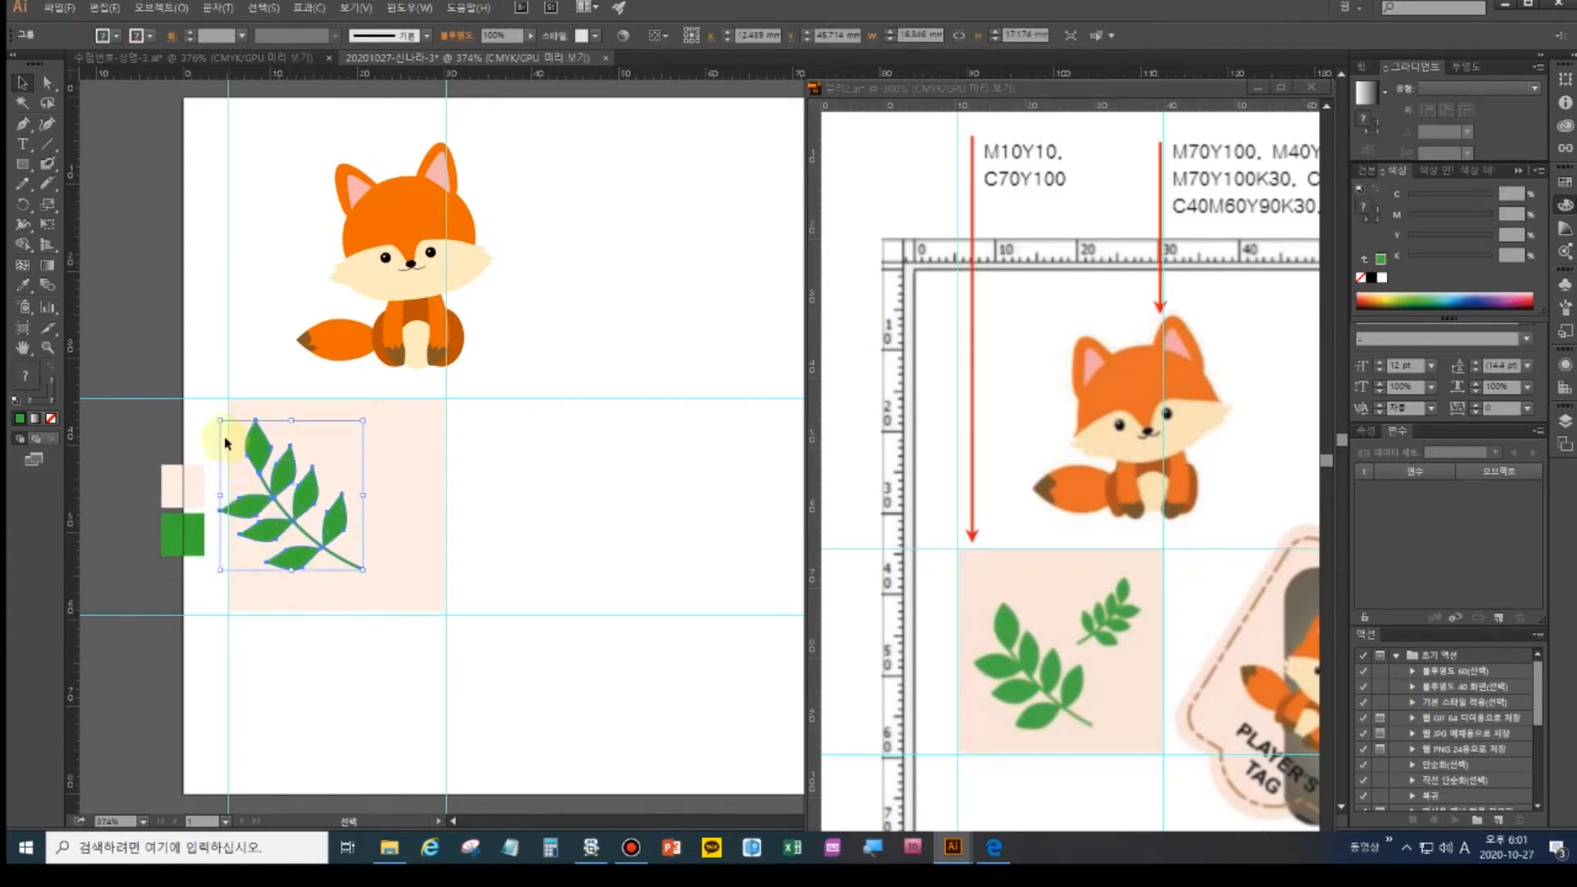
pyautogui.moveTo(220, 424); pyautogui.dragTo(228, 429)
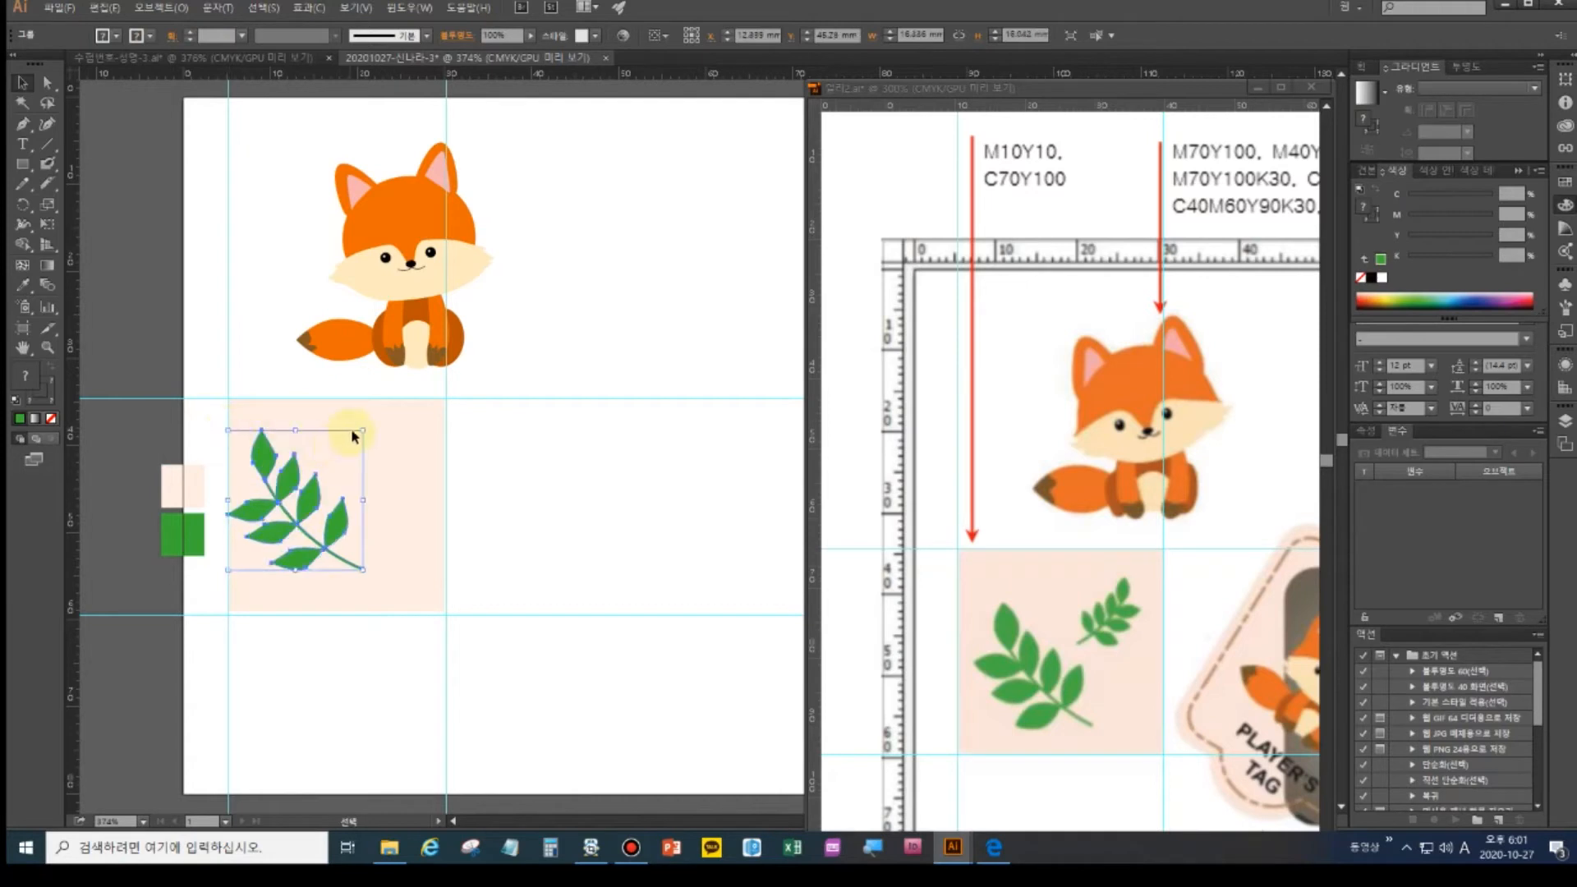
pyautogui.moveTo(364, 432); pyautogui.dragTo(356, 438)
pyautogui.moveTo(314, 514); pyautogui.dragTo(327, 535)
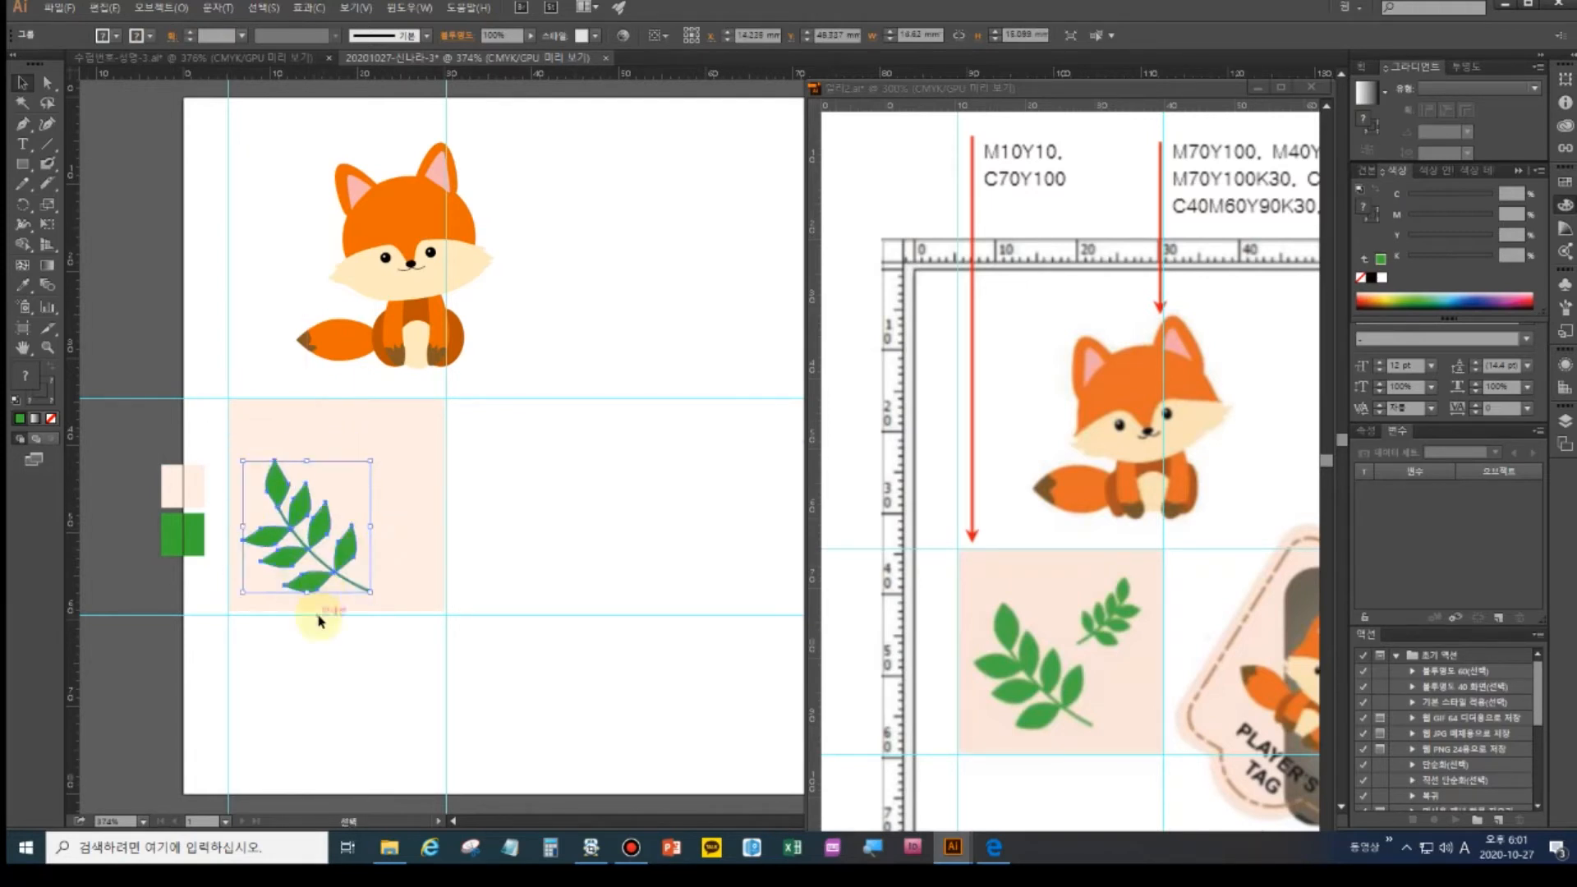
# - Duplicate the branch, shrink the copy, reflect it vertically, and place it at the square's upper right
pyautogui.press('ctrl')
pyautogui.moveTo(320, 531); pyautogui.dragTo(374, 475)
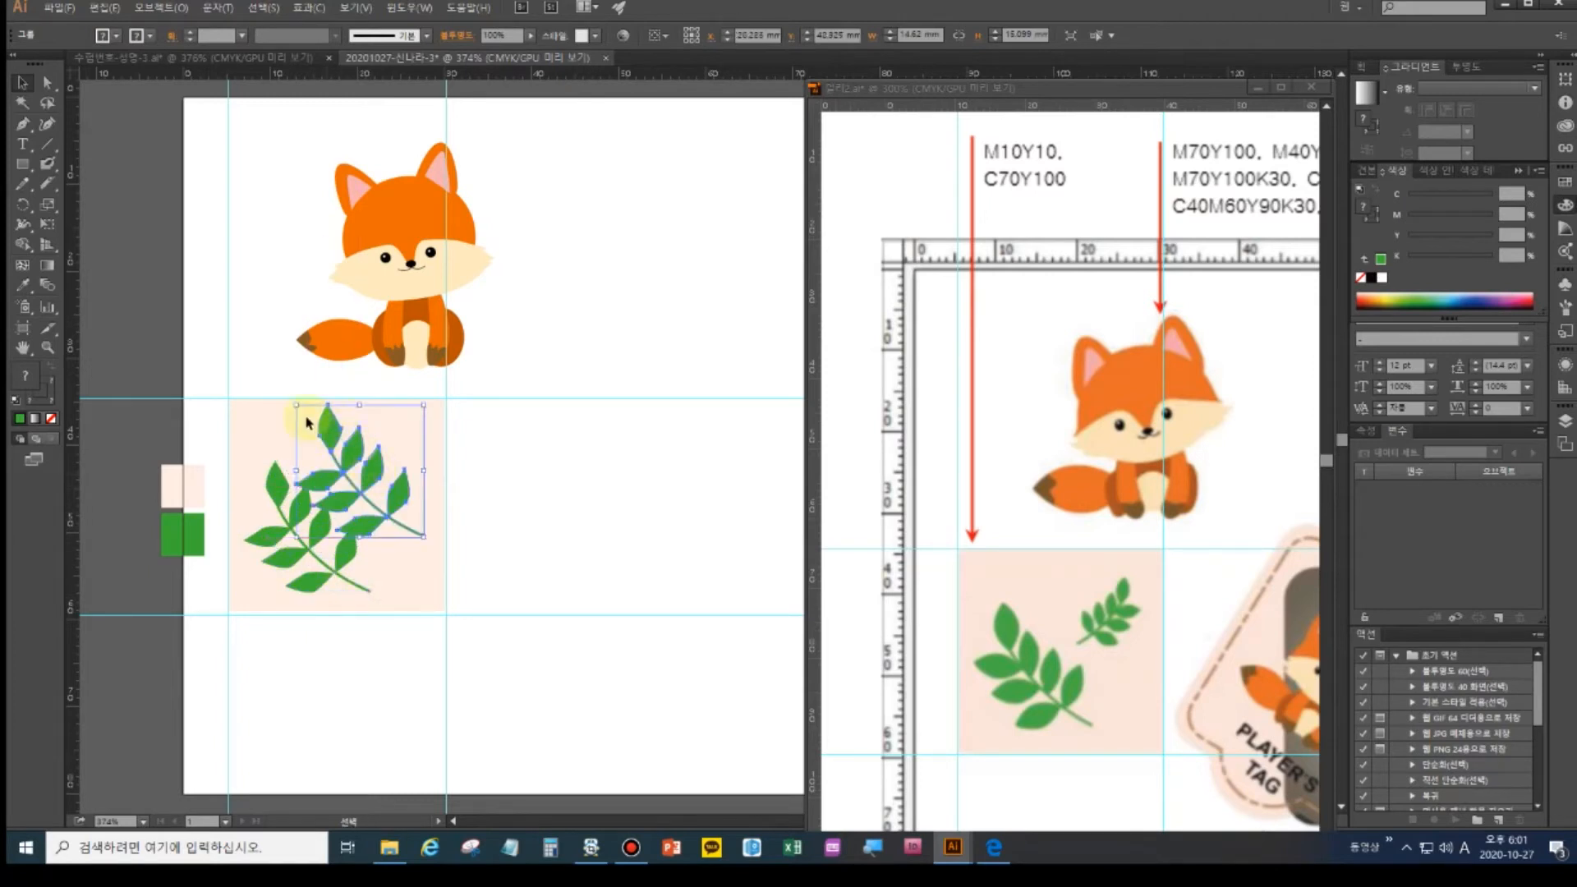
pyautogui.moveTo(421, 405); pyautogui.dragTo(409, 443)
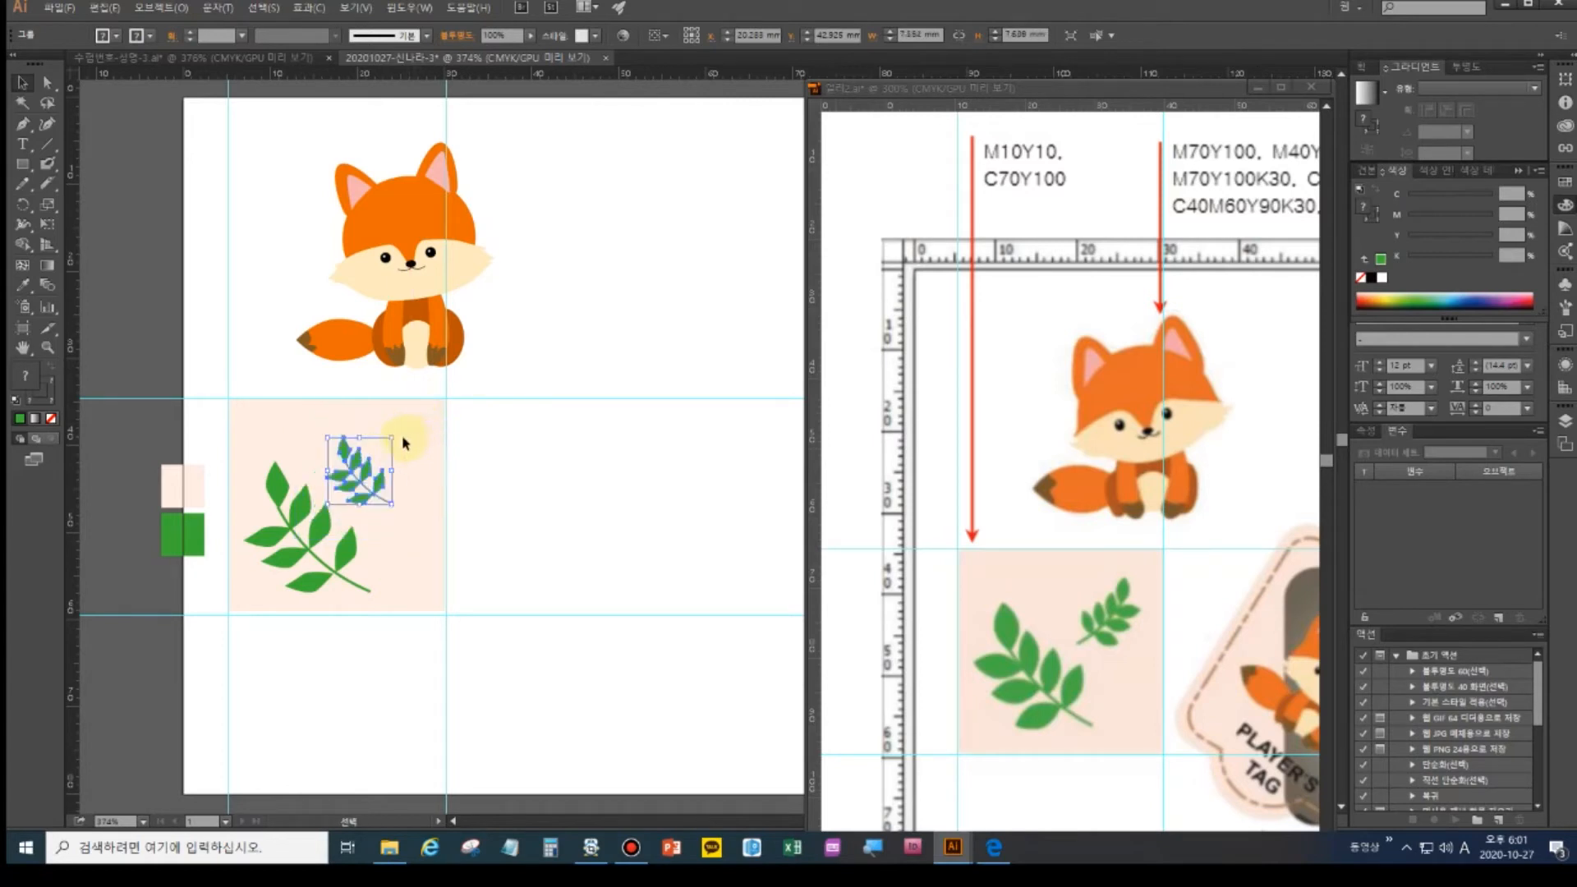
pyautogui.click(23, 209)
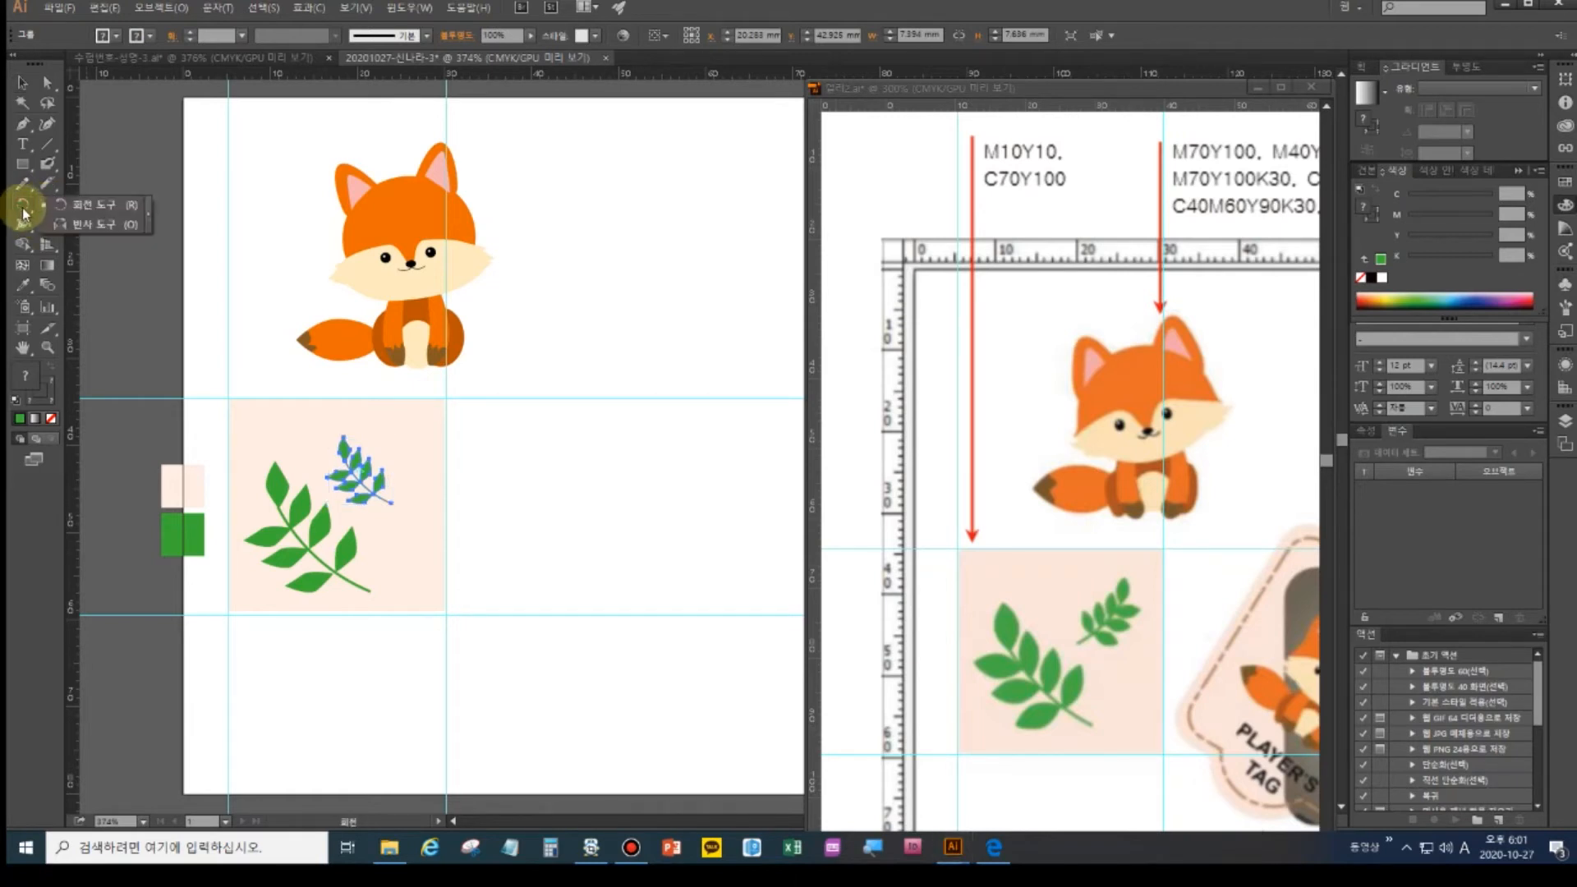
pyautogui.click(66, 222)
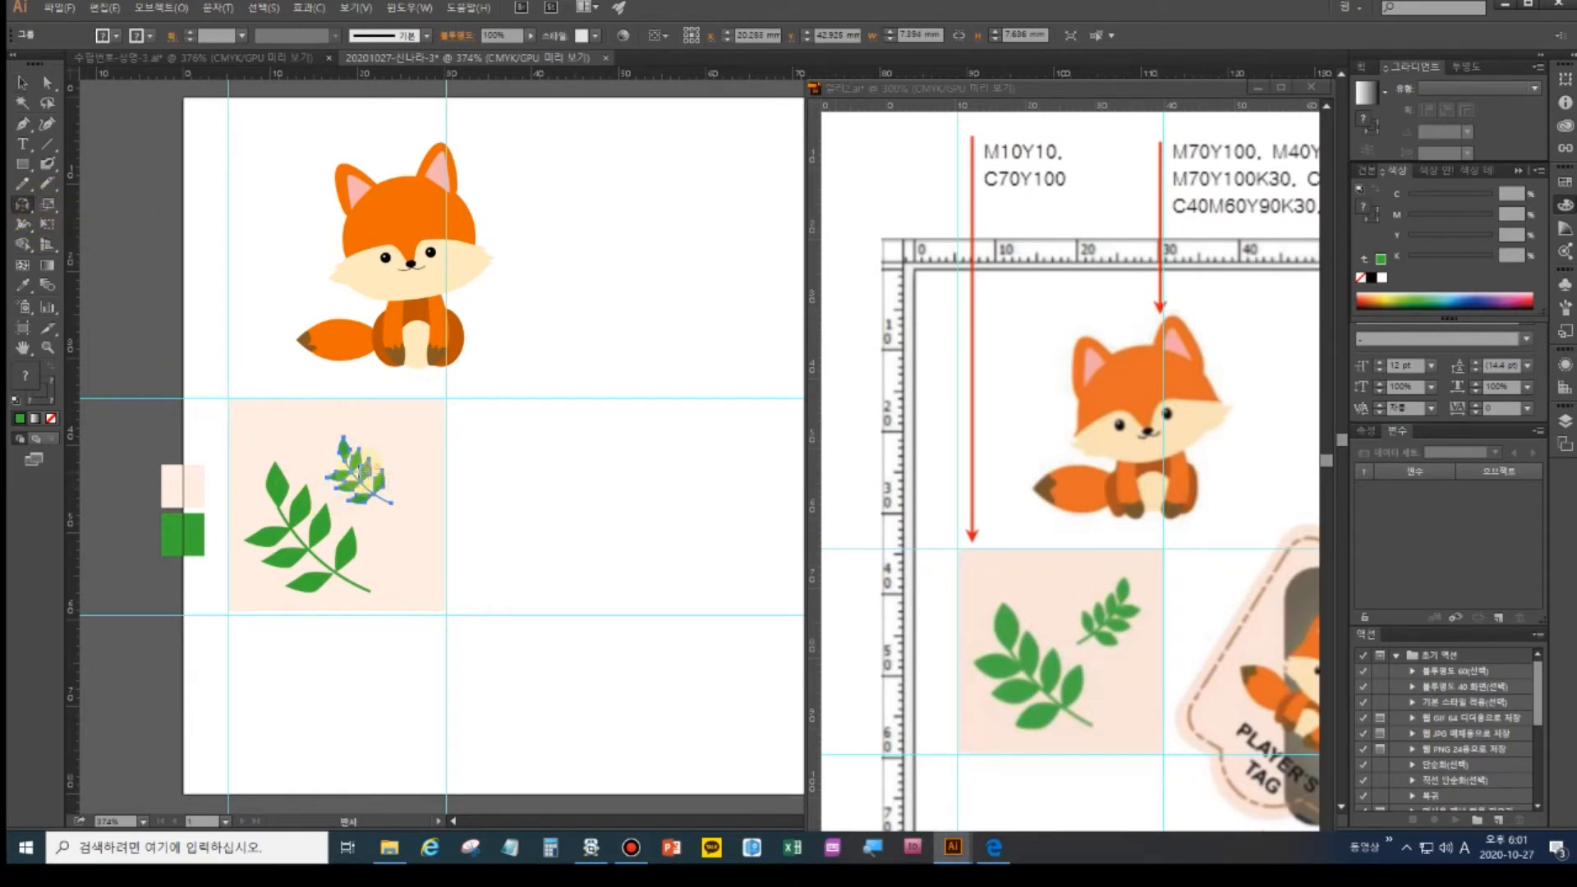
pyautogui.keyDown('alt'); pyautogui.click(359, 475); pyautogui.keyUp('alt')
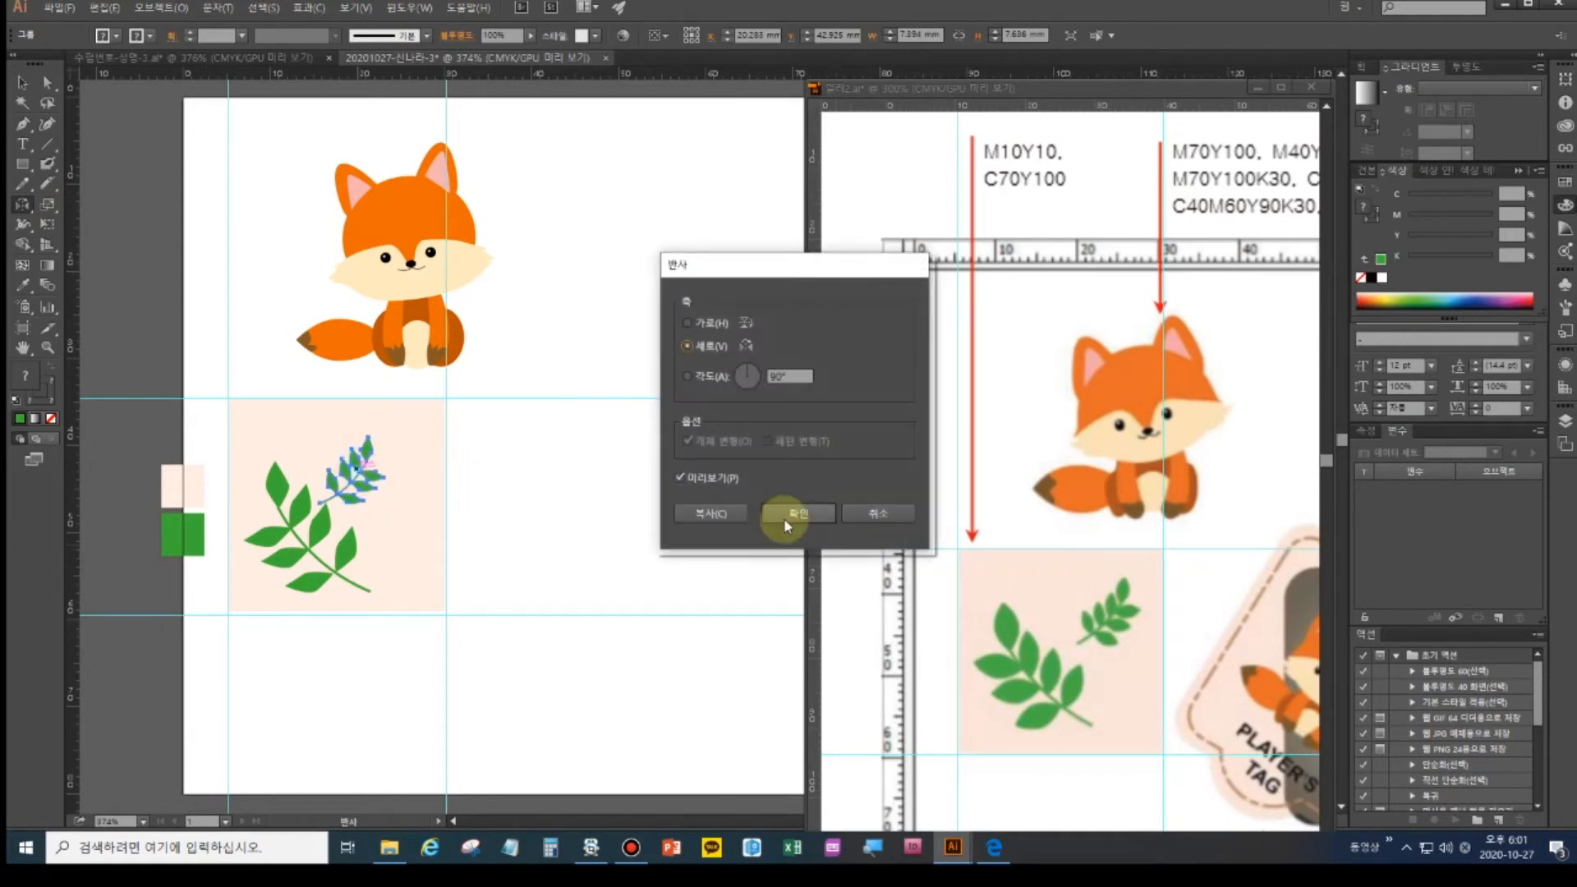
pyautogui.click(785, 511)
pyautogui.click(23, 83)
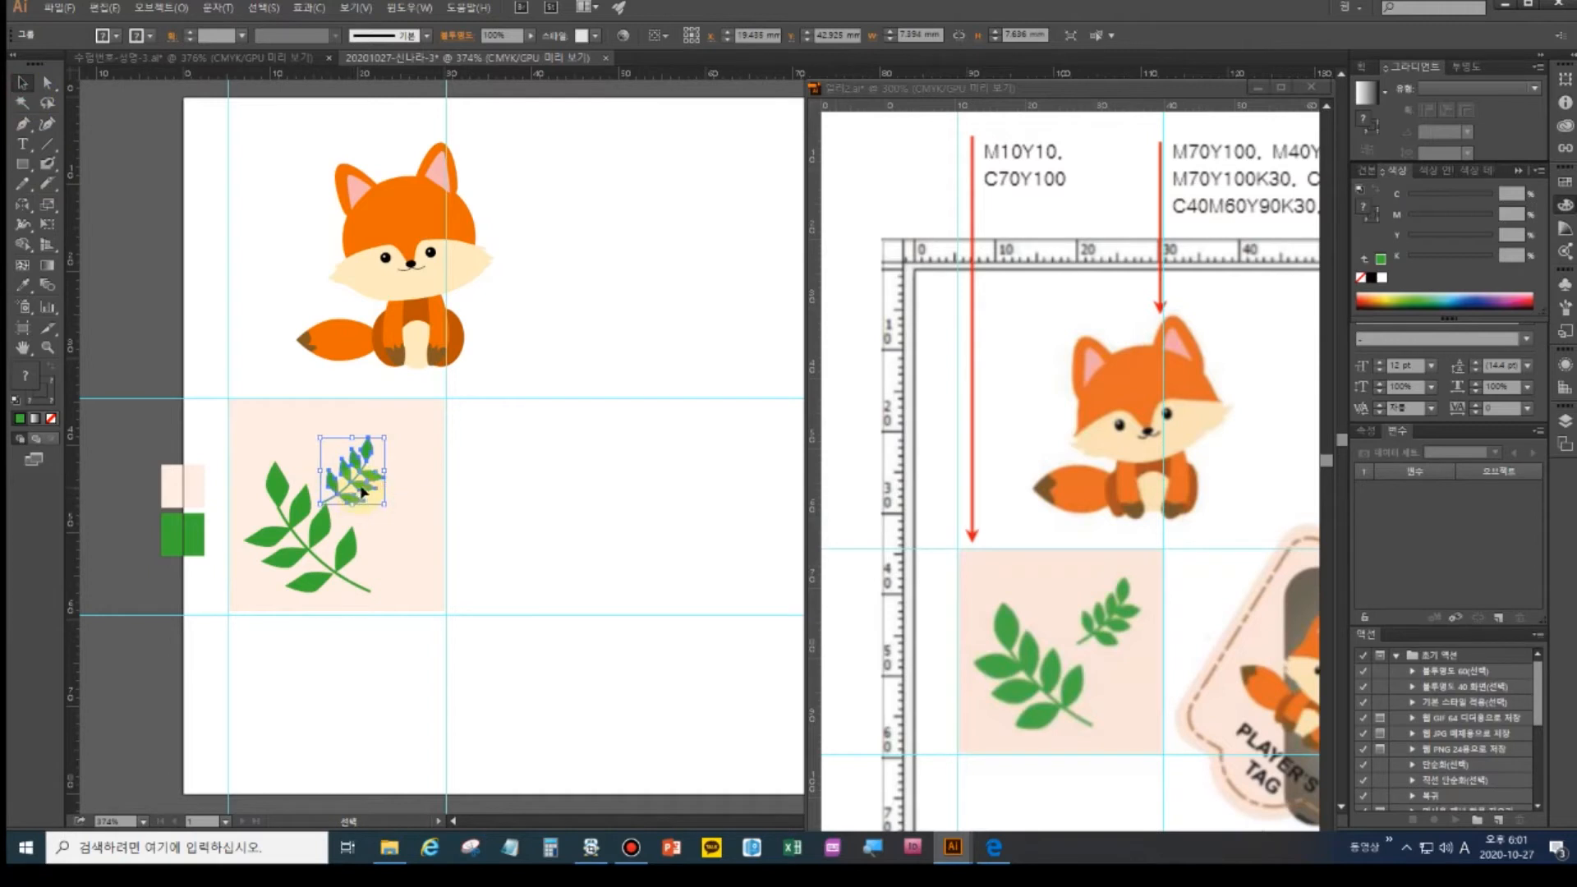
pyautogui.moveTo(361, 491); pyautogui.dragTo(387, 479)
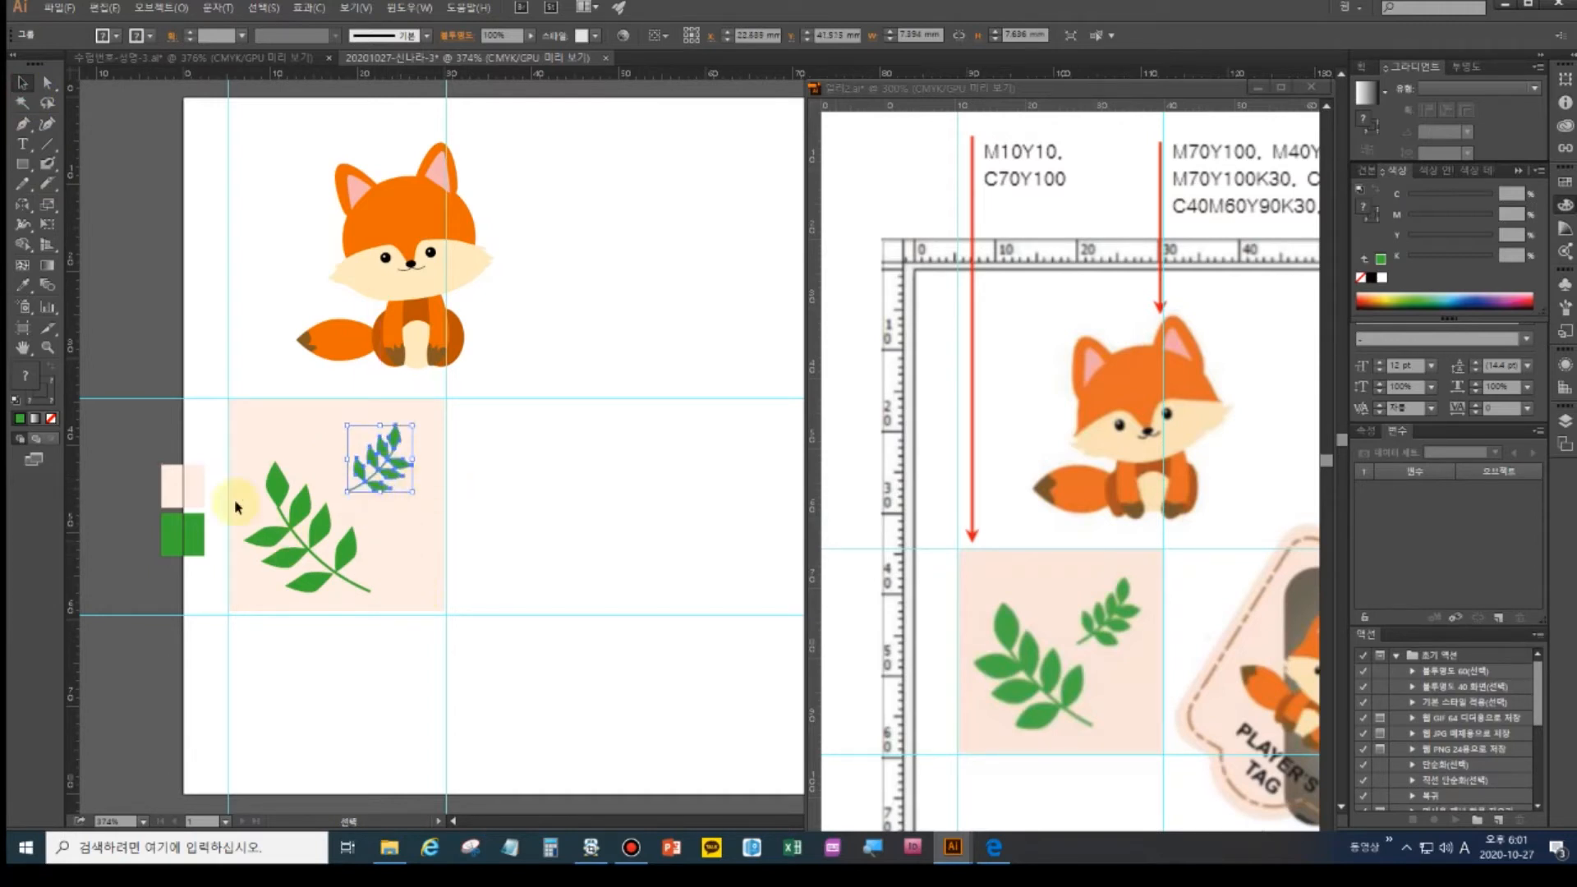
pyautogui.click(1175, 645)
# - Pan the reference to its name tag and add two horizontal and two vertical guides around it
pyautogui.moveTo(1190, 638); pyautogui.dragTo(863, 503)
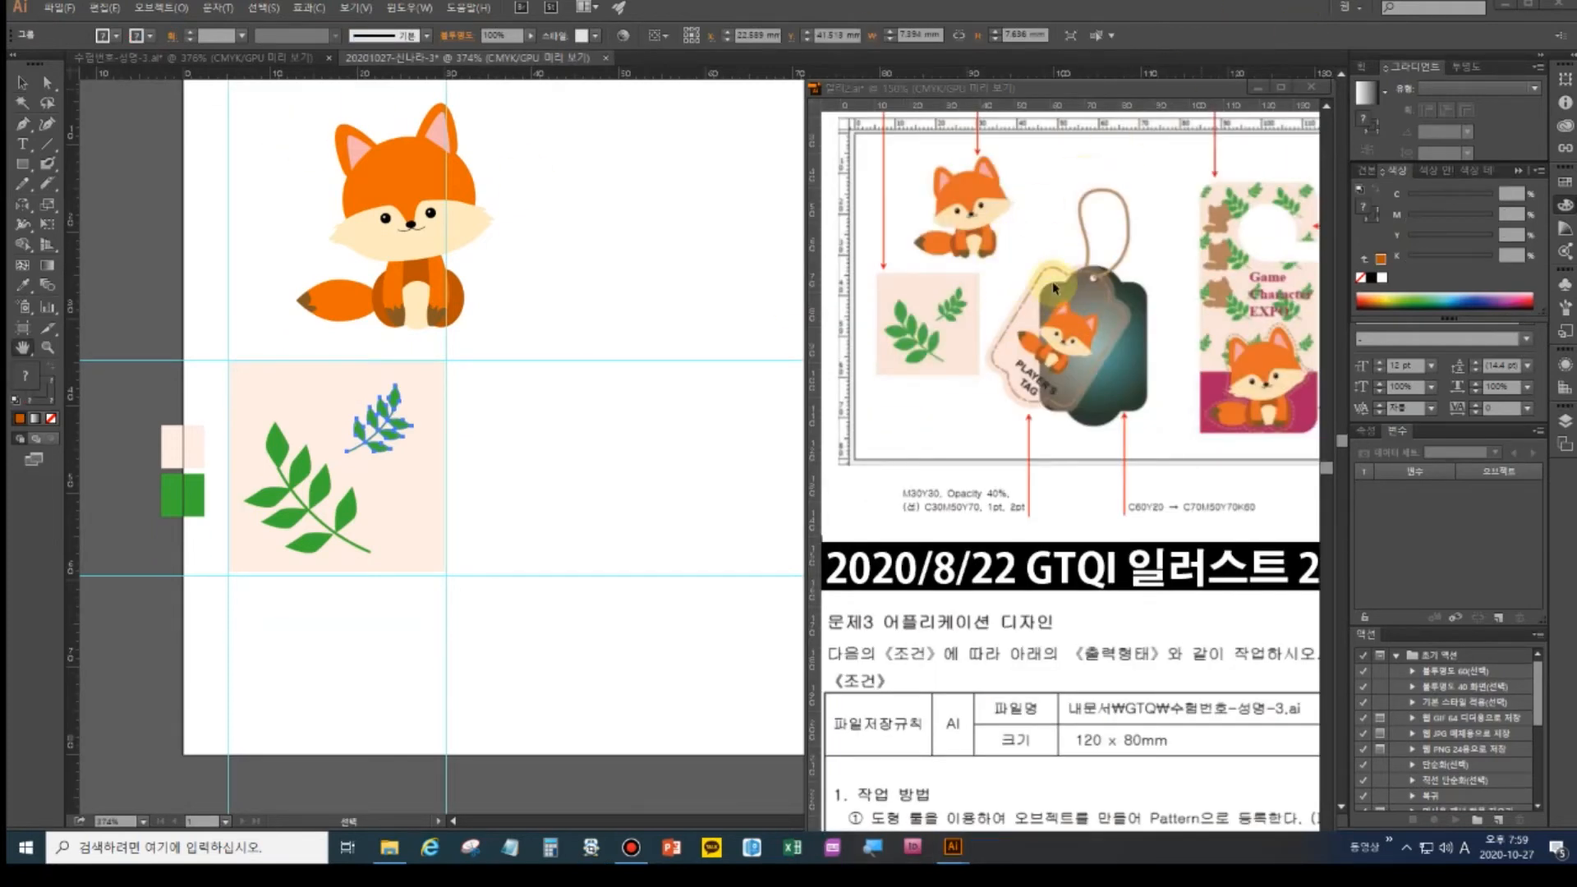
pyautogui.click(1046, 109)
pyautogui.moveTo(1046, 121); pyautogui.dragTo(1035, 262)
pyautogui.moveTo(818, 278); pyautogui.dragTo(1142, 336)
pyautogui.moveTo(1043, 107); pyautogui.dragTo(1045, 424)
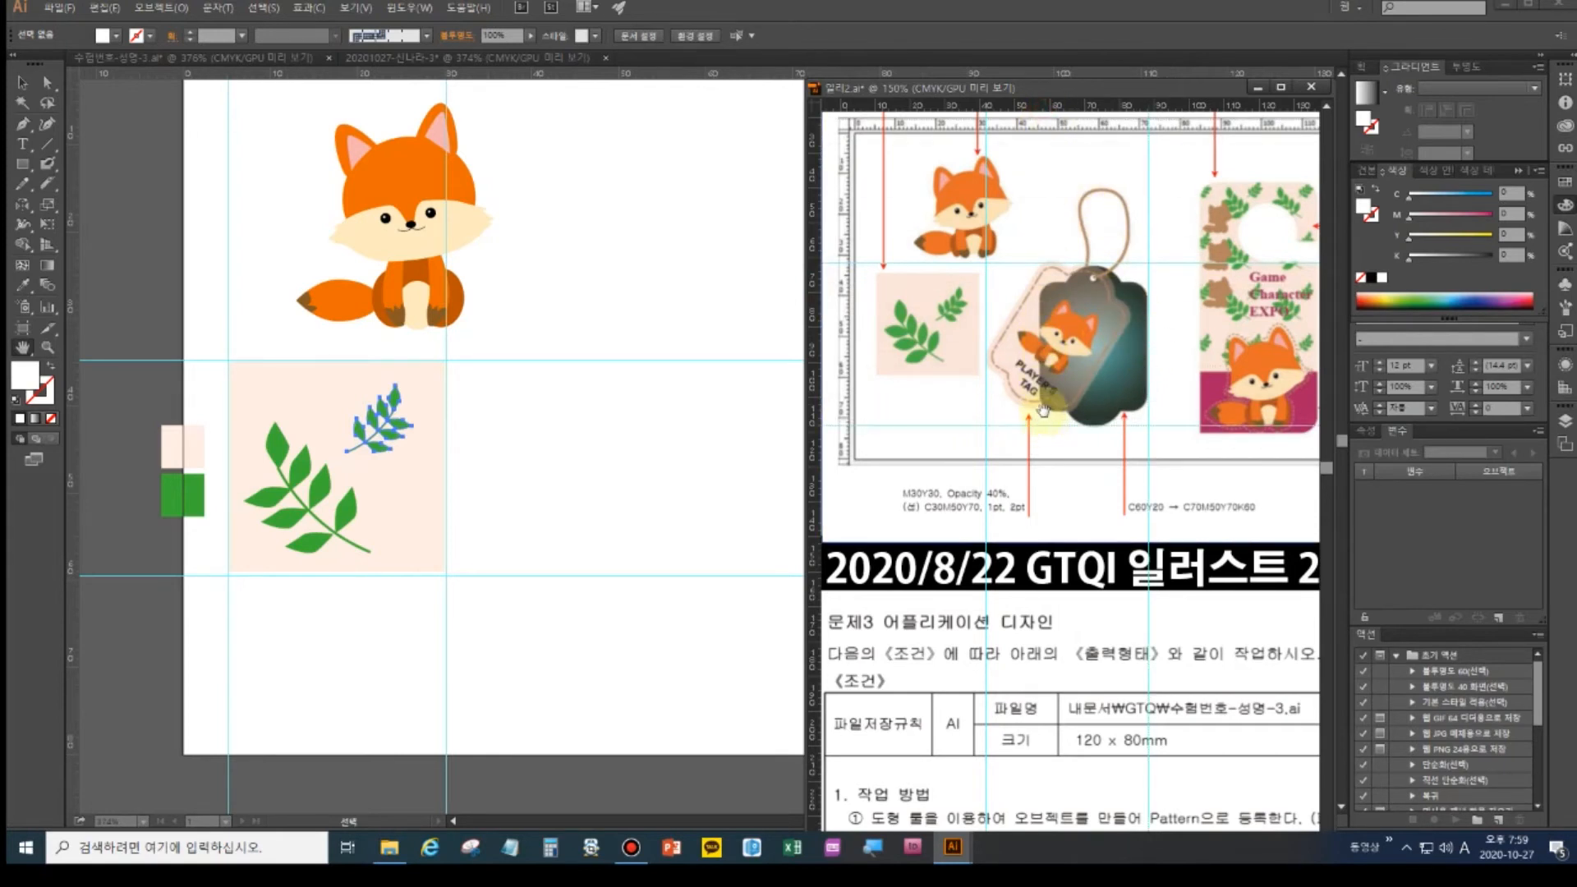
pyautogui.moveTo(821, 279); pyautogui.dragTo(1041, 340)
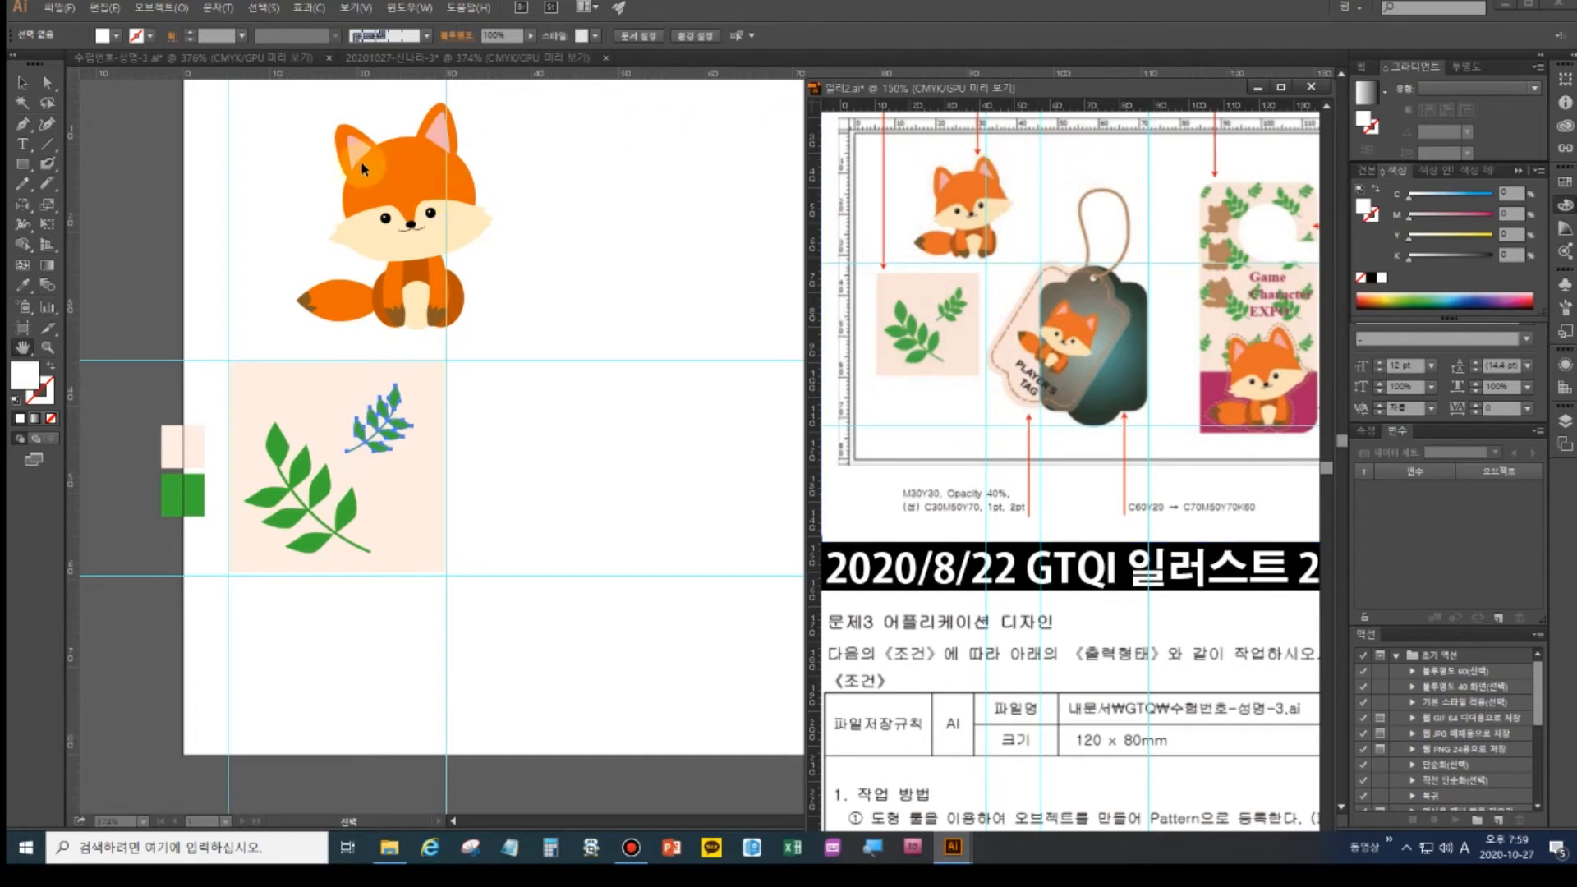
pyautogui.click(314, 138)
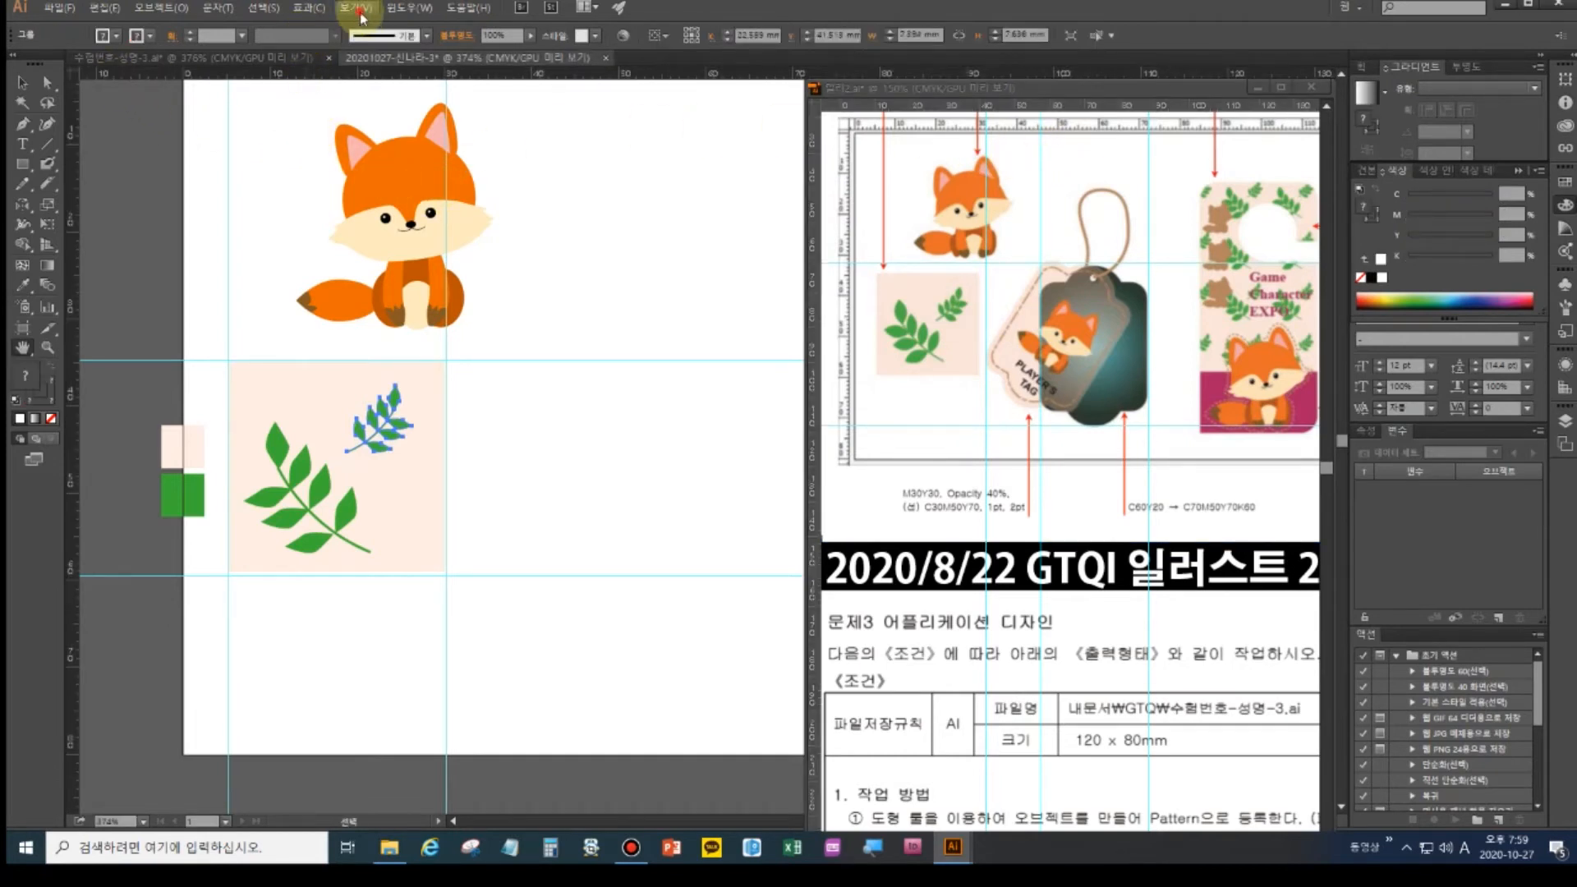
# - Clear all existing guides from the artboard with View > Guides > Clear Guides
pyautogui.click(356, 8)
pyautogui.moveTo(428, 511)
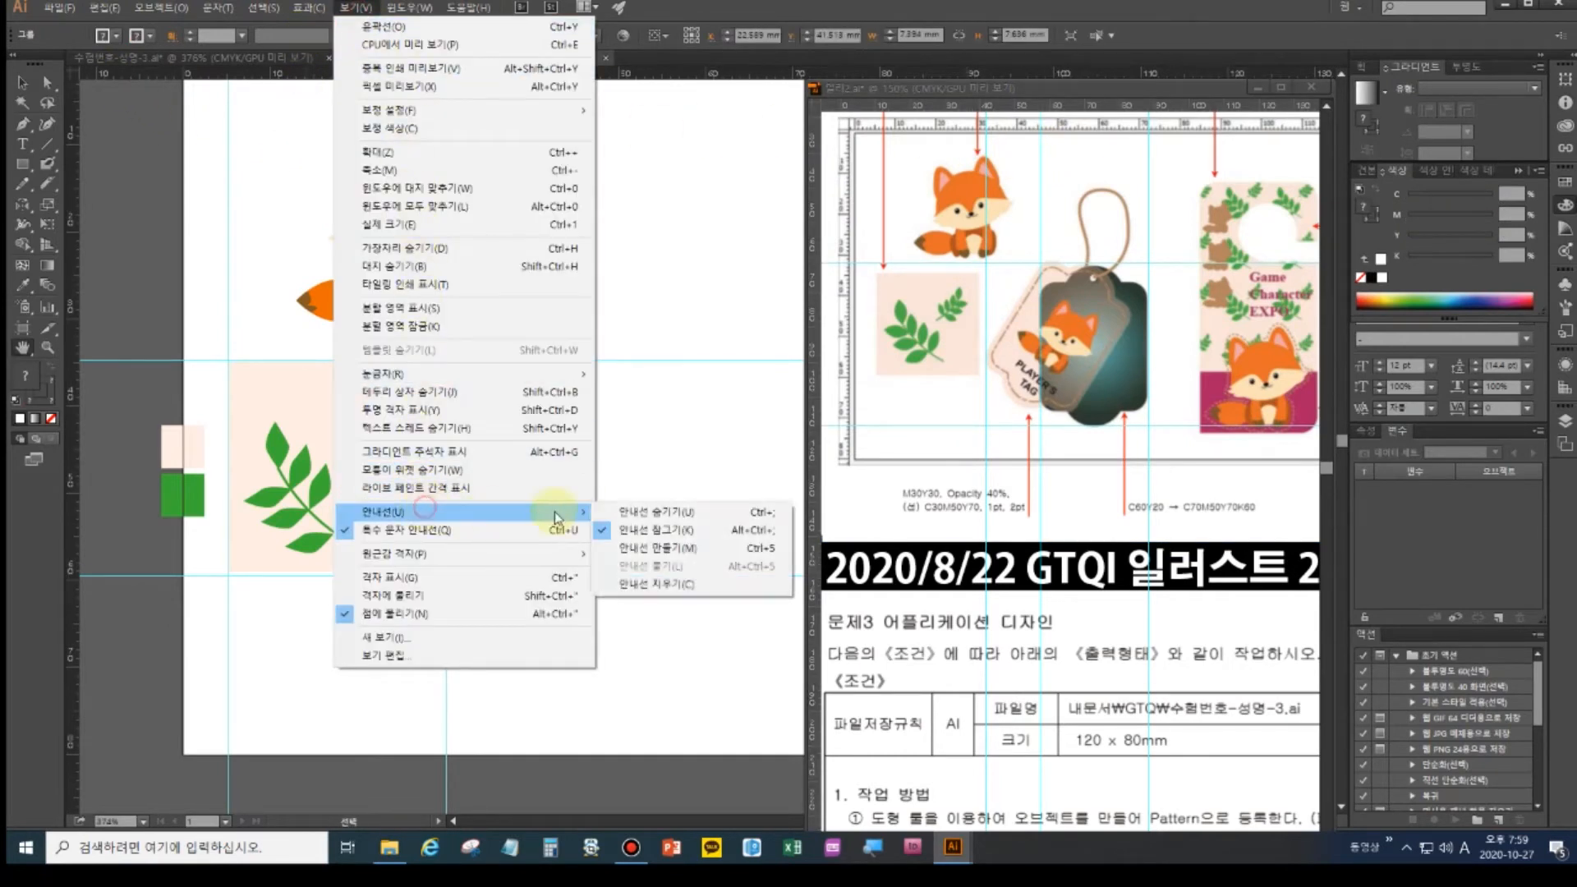
pyautogui.click(687, 588)
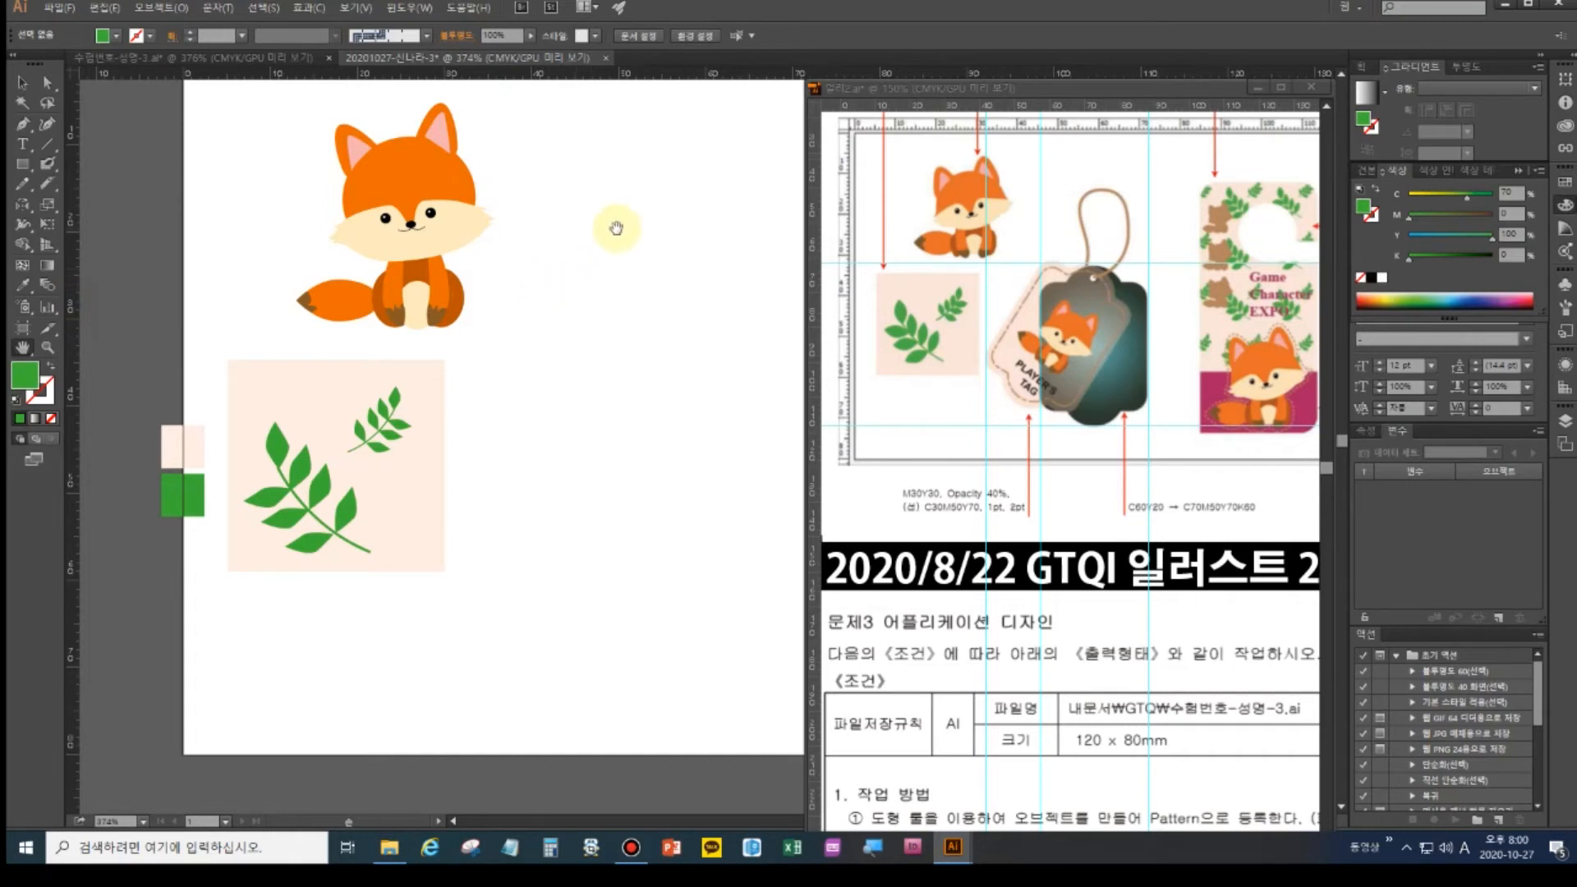
# - Add two vertical and two horizontal guides framing the new tag area on the artboard
pyautogui.moveTo(72, 246); pyautogui.dragTo(575, 218)
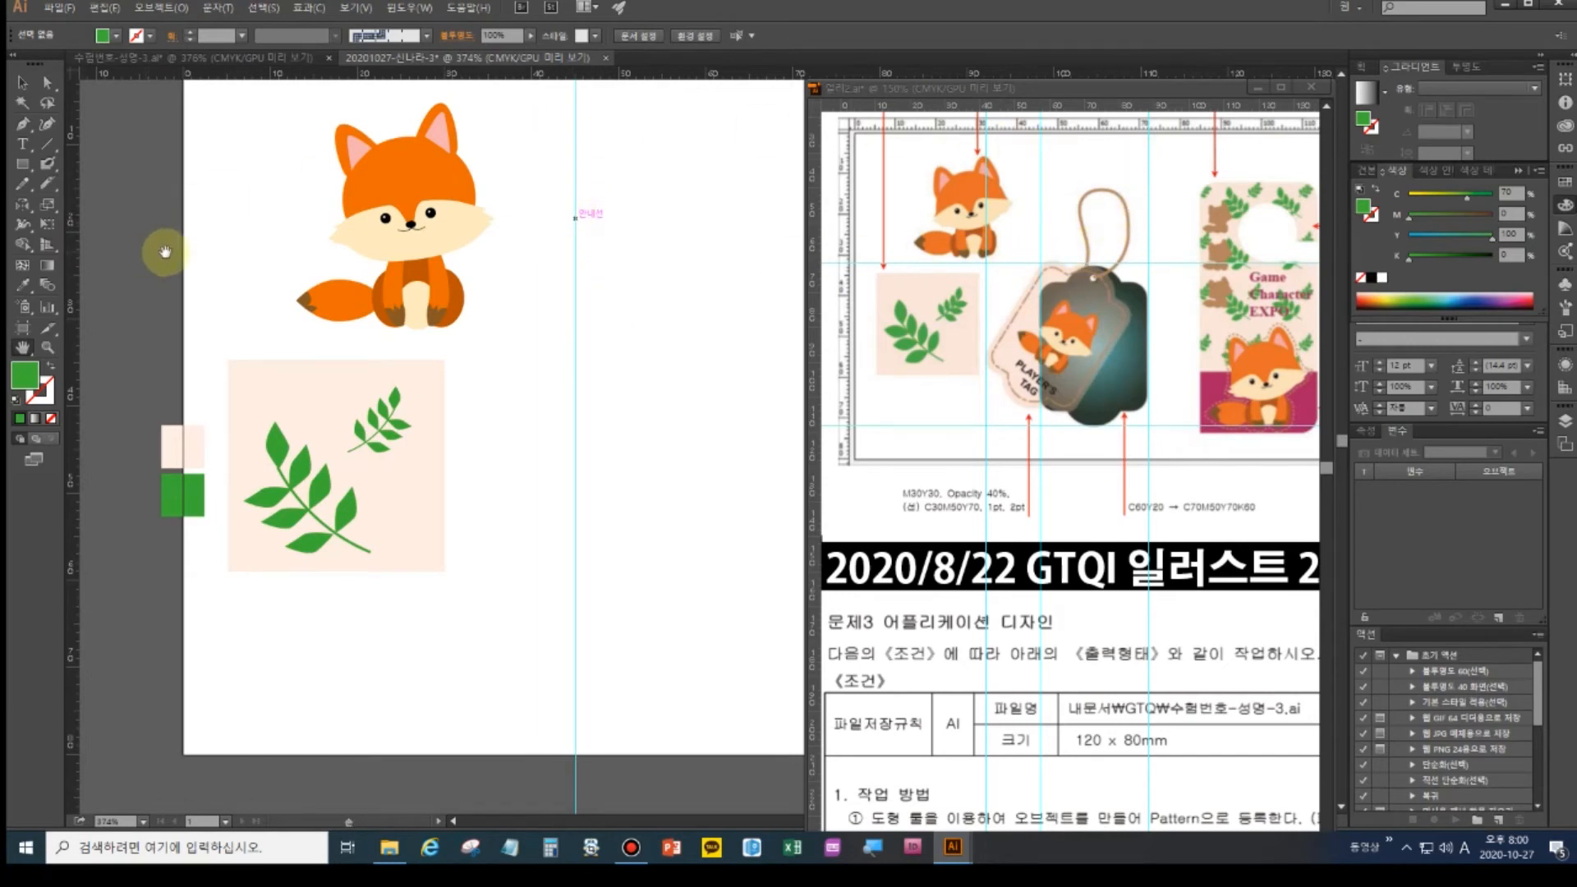
pyautogui.moveTo(76, 185); pyautogui.dragTo(810, 195)
pyautogui.moveTo(637, 303); pyautogui.dragTo(524, 302)
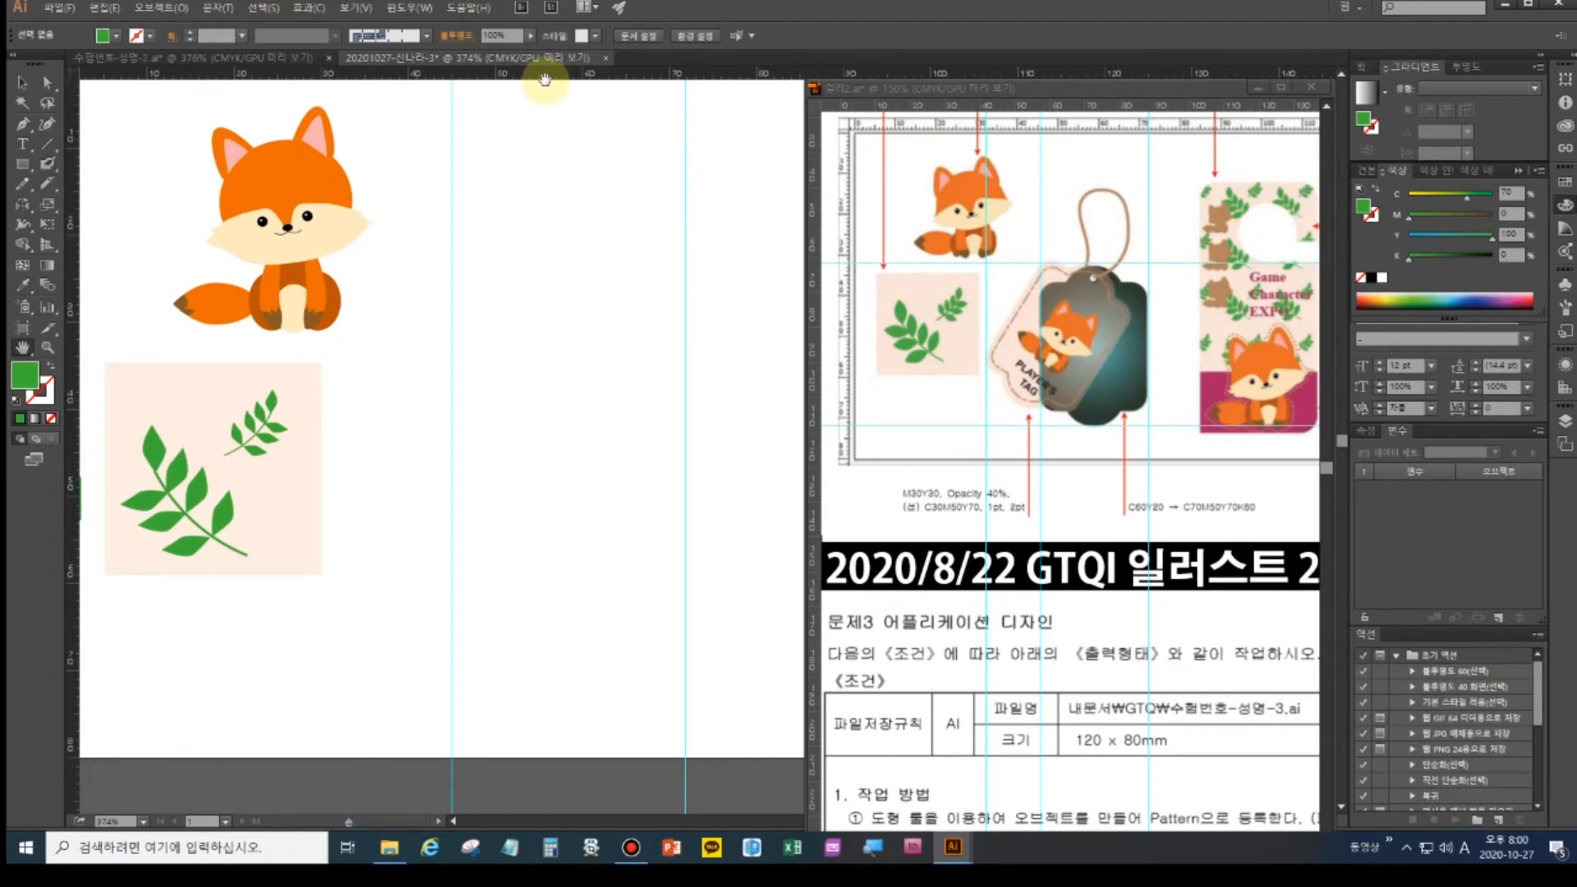
pyautogui.moveTo(545, 76); pyautogui.dragTo(377, 344)
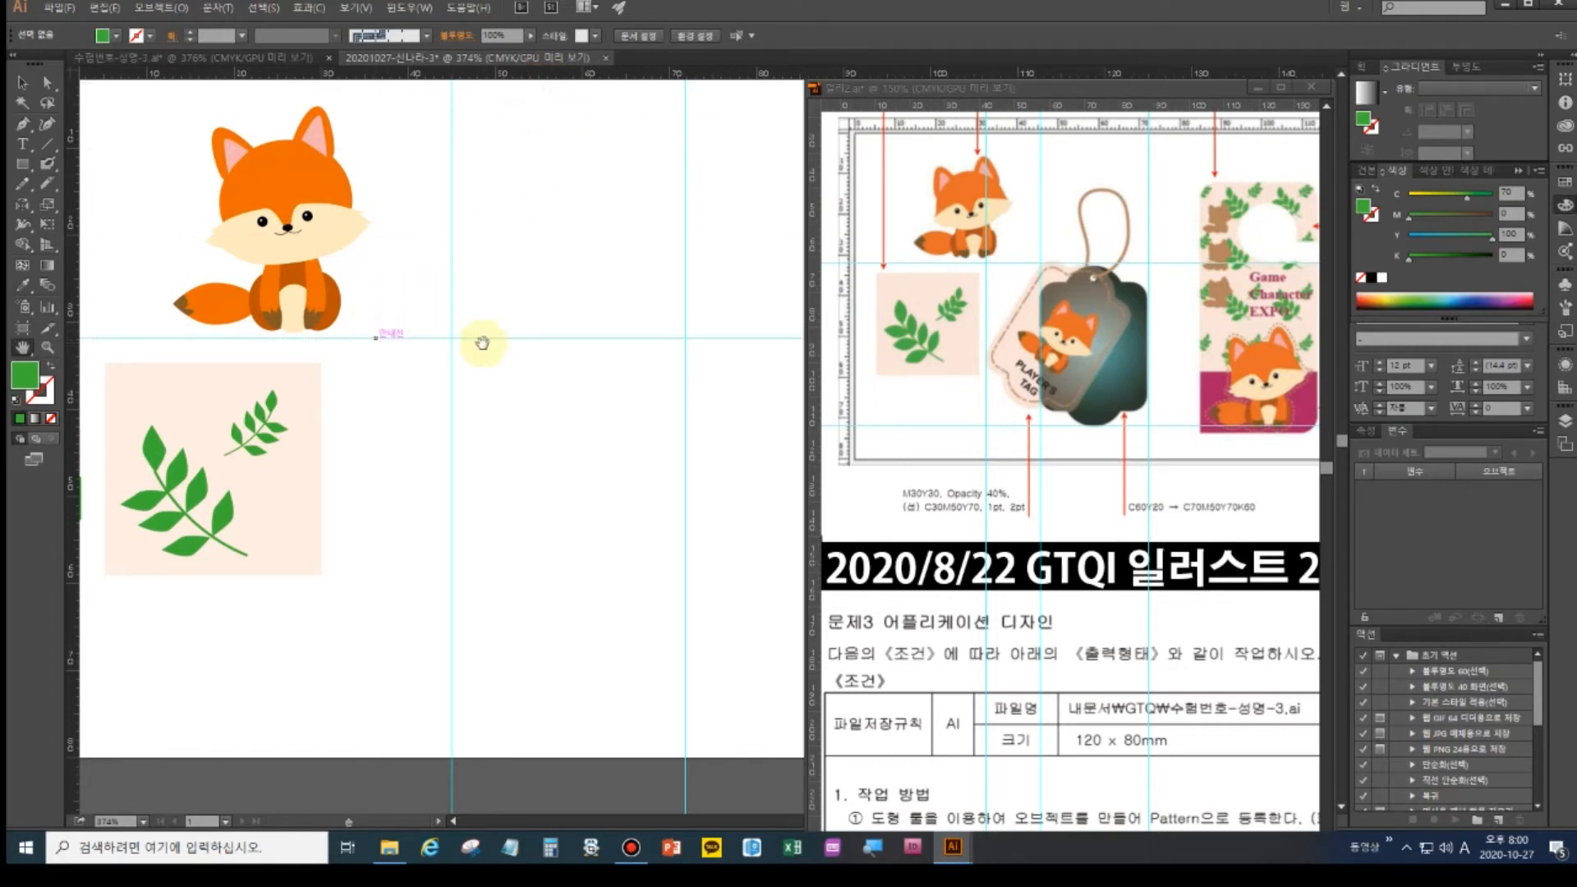
pyautogui.moveTo(575, 74); pyautogui.dragTo(550, 689)
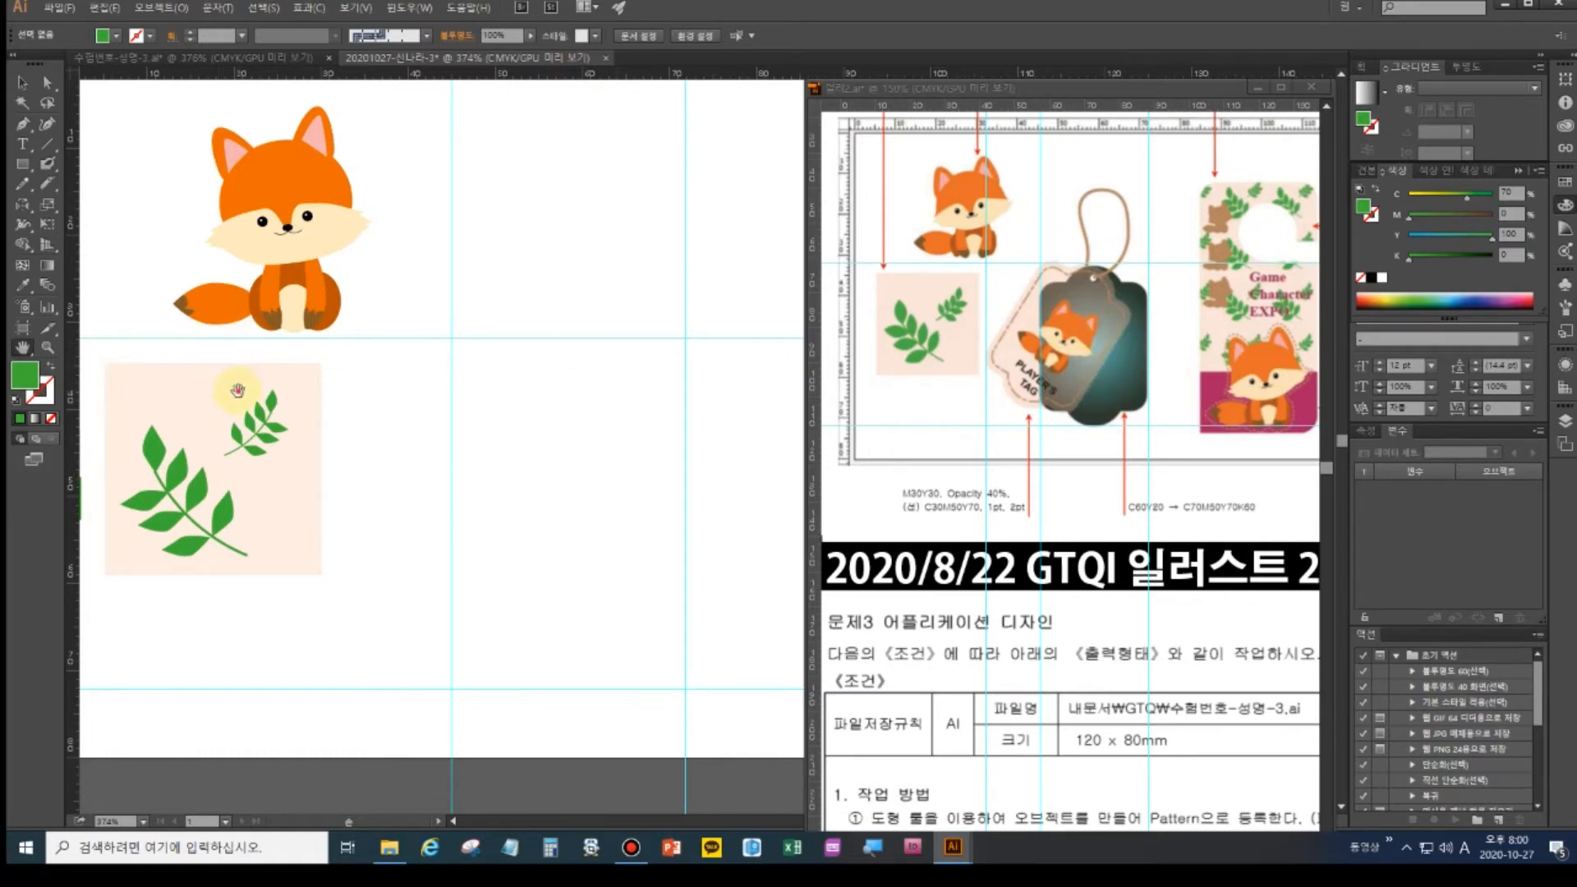
pyautogui.moveTo(243, 390); pyautogui.dragTo(378, 377)
pyautogui.click(23, 83)
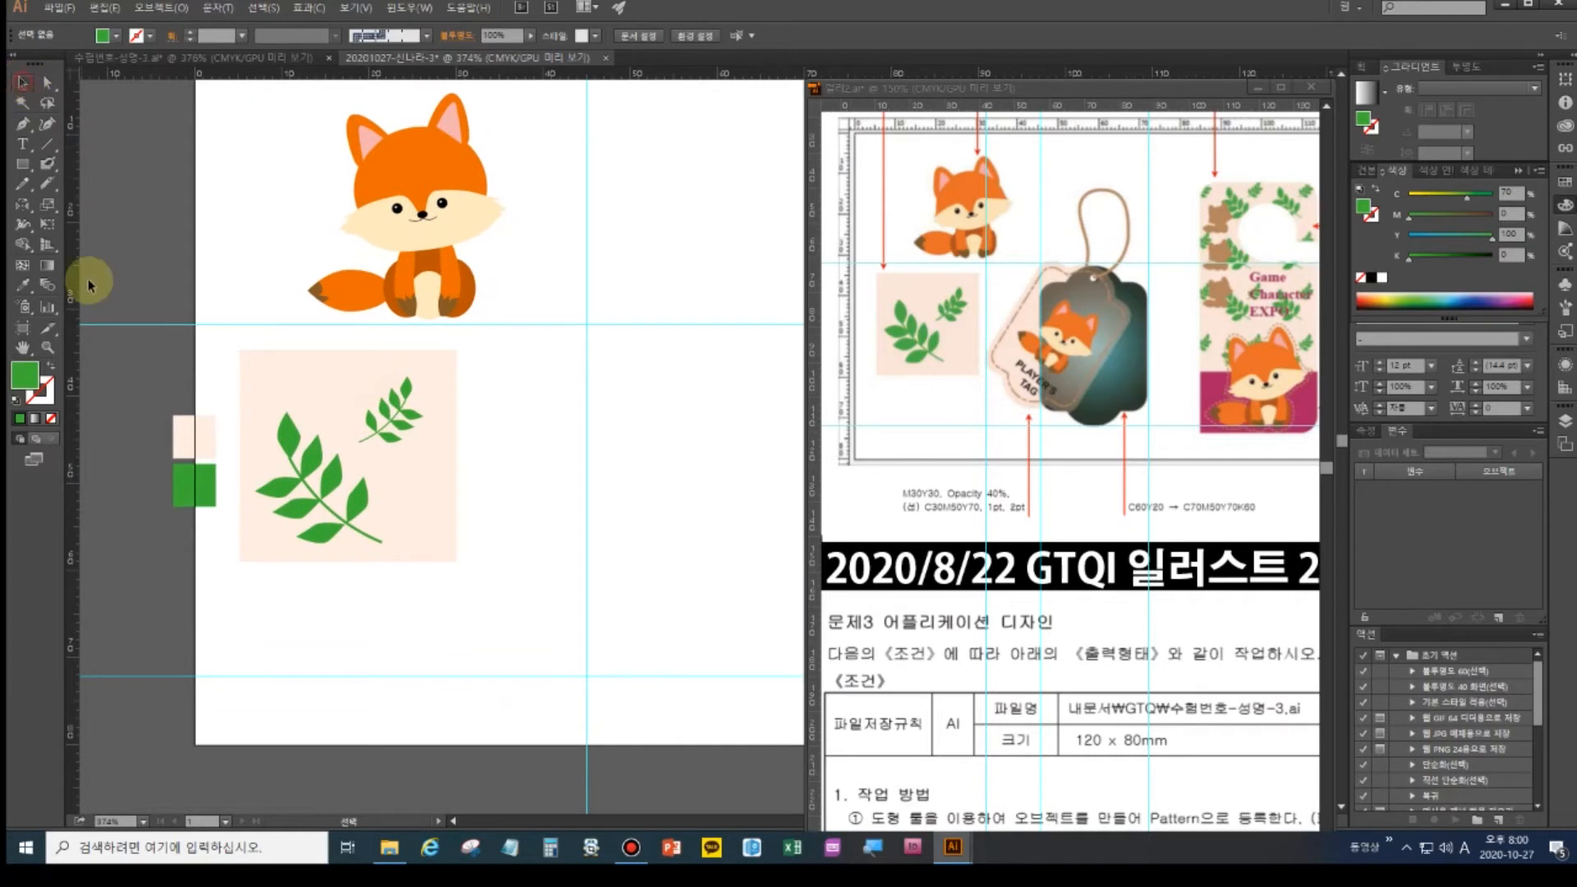
# - Move the pale and green colour rectangles to the right beside the leaf square
pyautogui.moveTo(117, 403); pyautogui.dragTo(214, 526)
pyautogui.moveTo(192, 428); pyautogui.dragTo(579, 376)
pyautogui.moveTo(662, 426); pyautogui.dragTo(453, 431)
pyautogui.moveTo(363, 406); pyautogui.dragTo(297, 398)
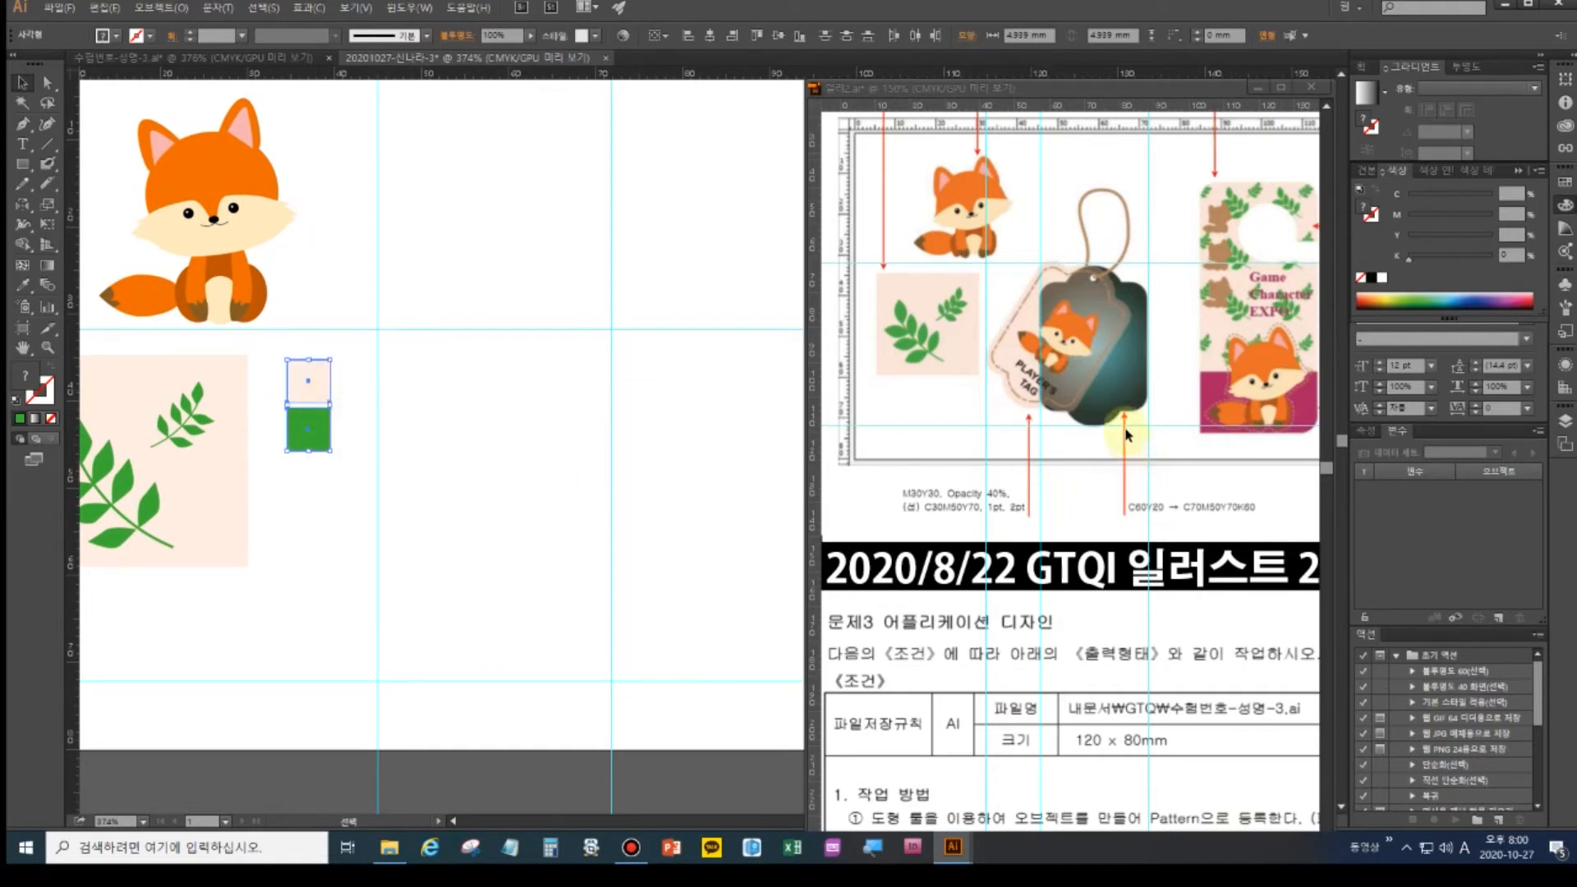
# - Fill the pale rectangle with a radial gradient
pyautogui.click(321, 370)
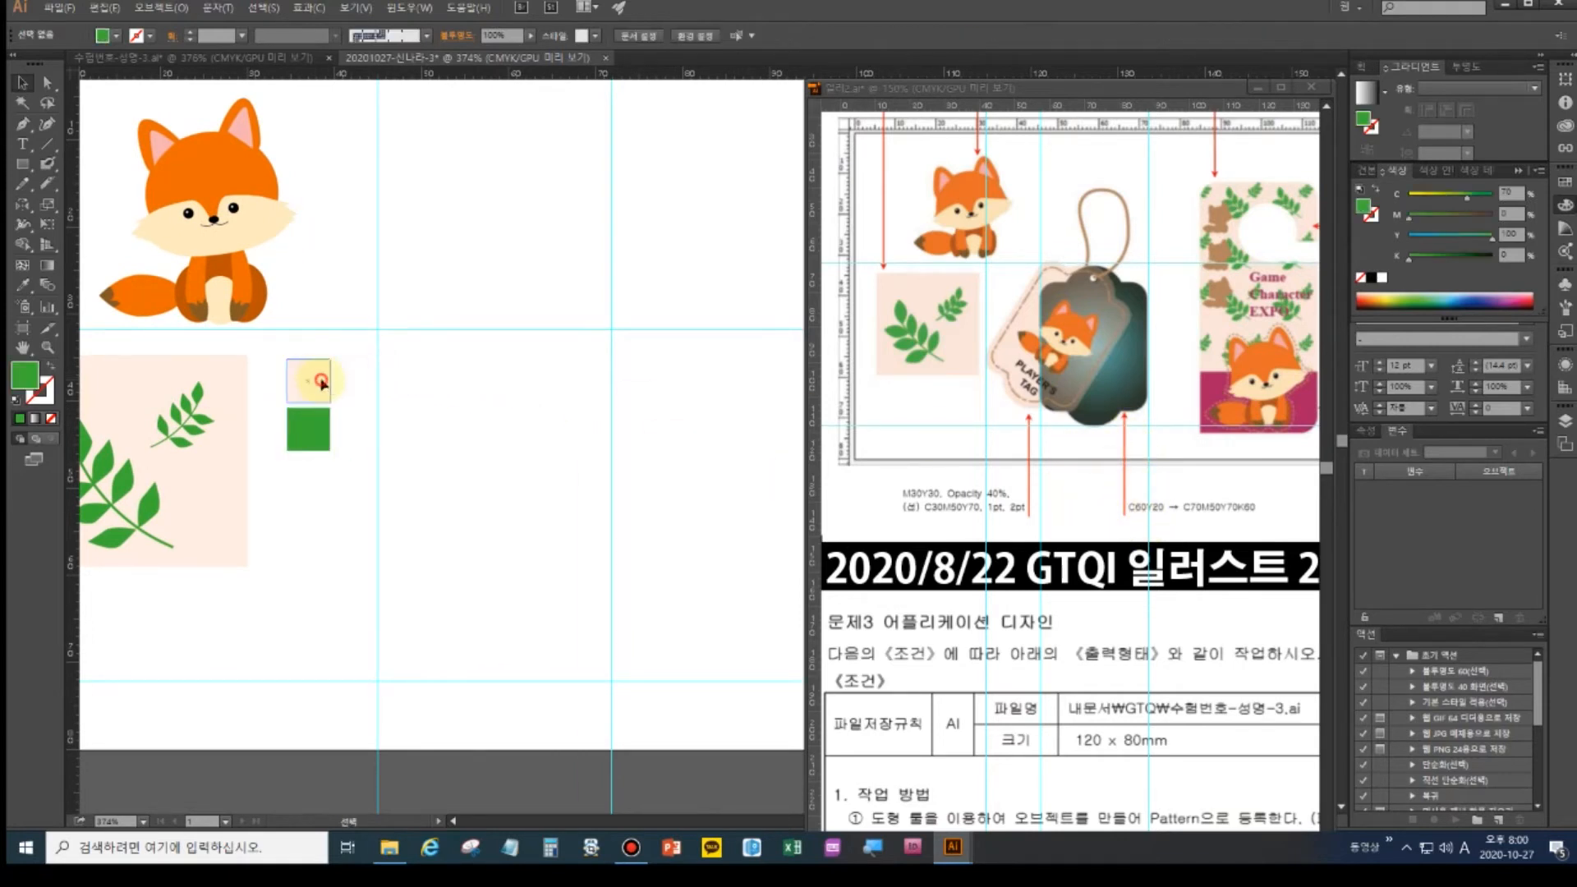
pyautogui.click(35, 419)
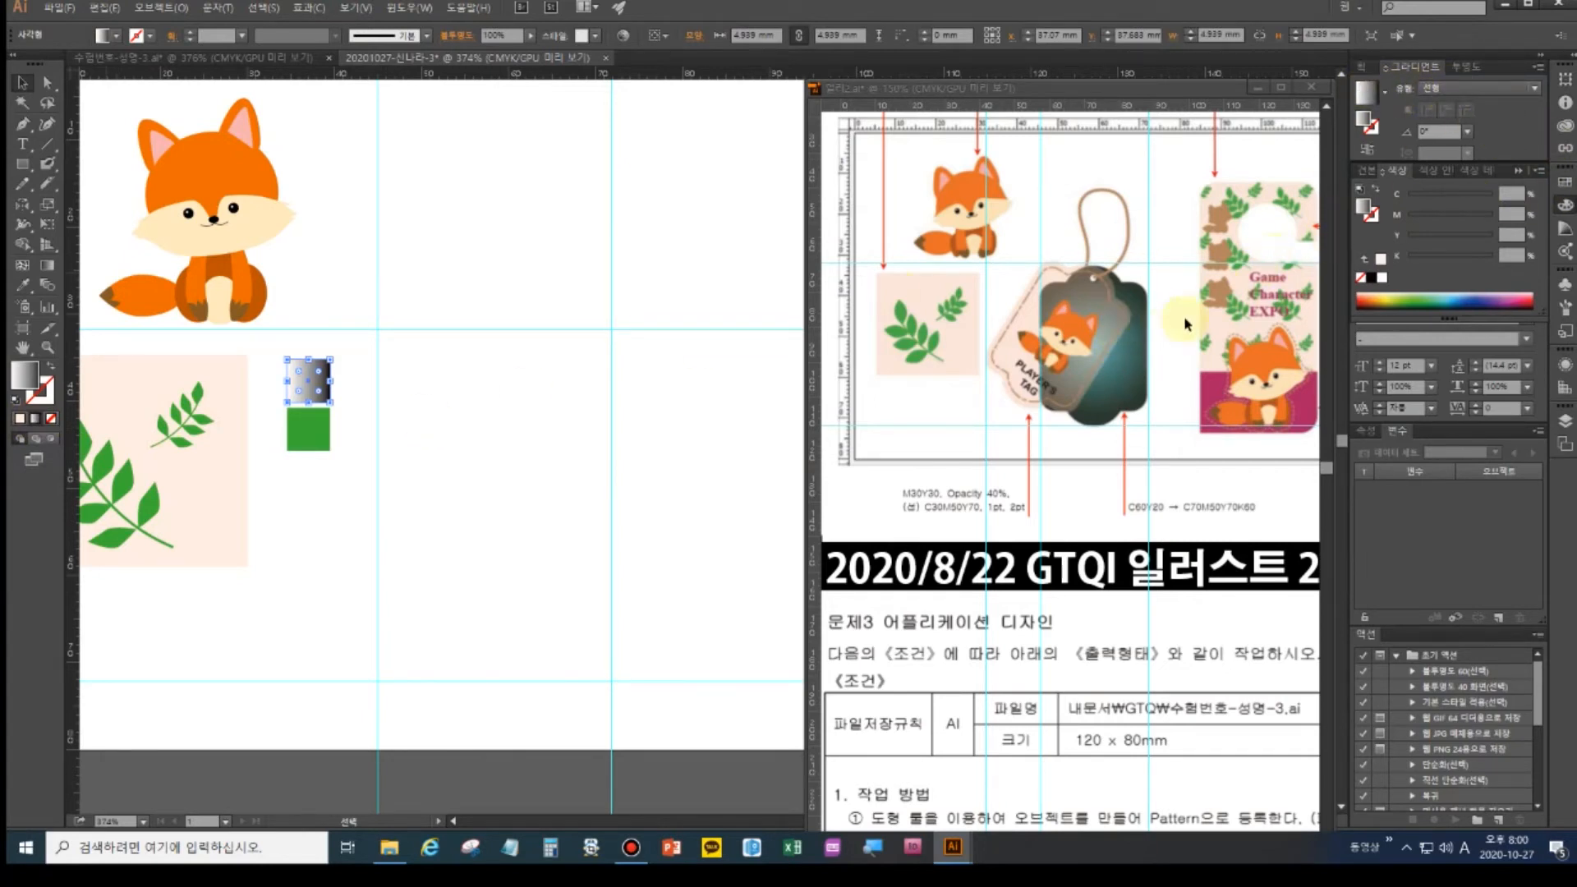
pyautogui.click(1456, 89)
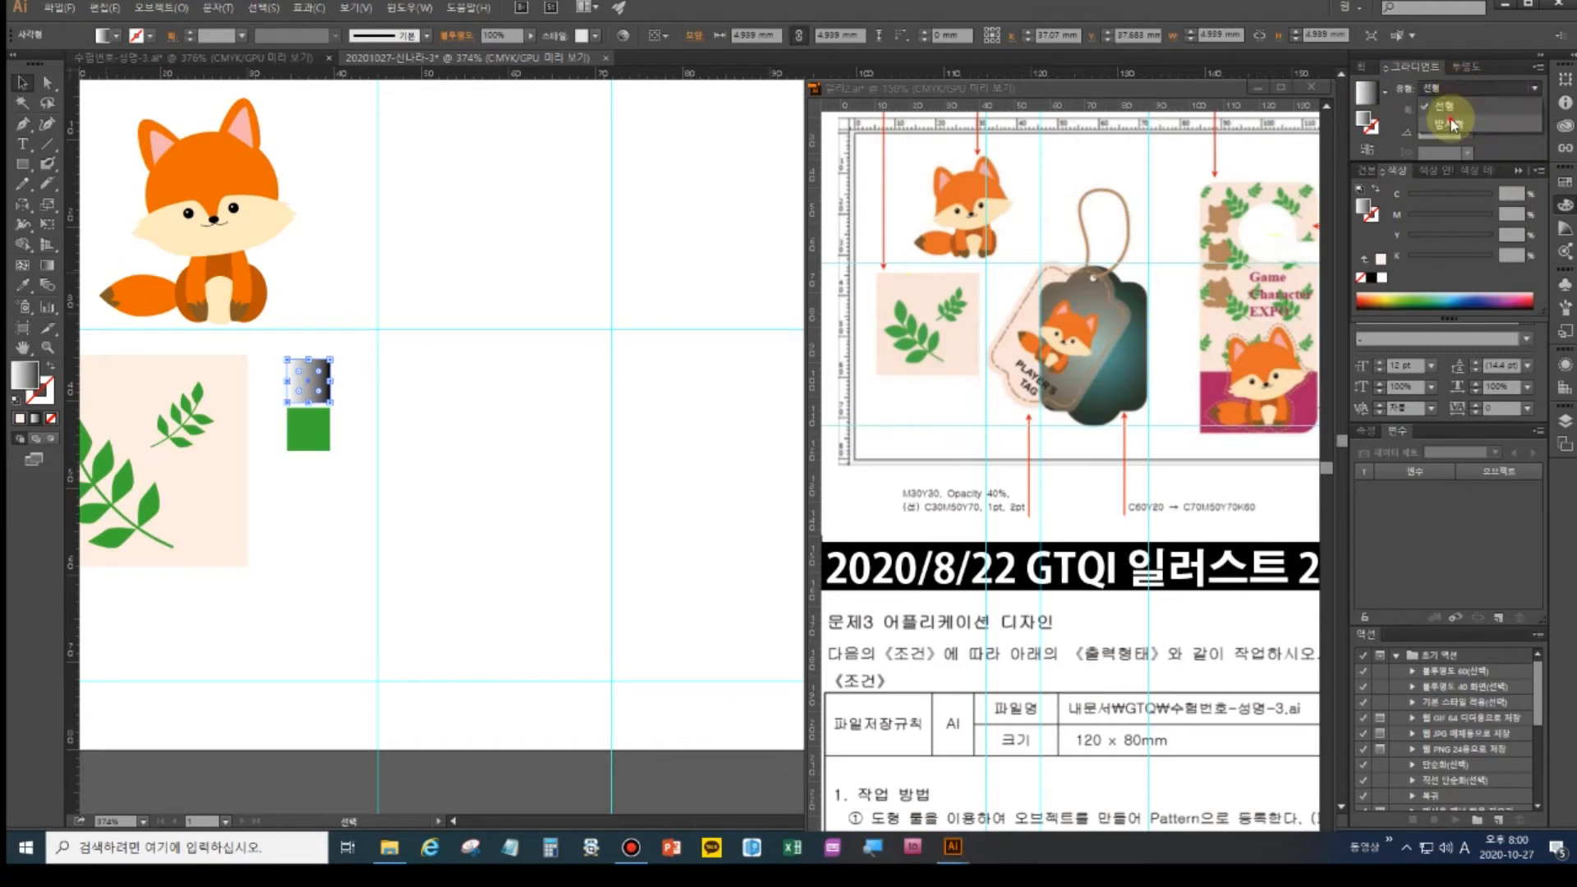
pyautogui.click(1449, 122)
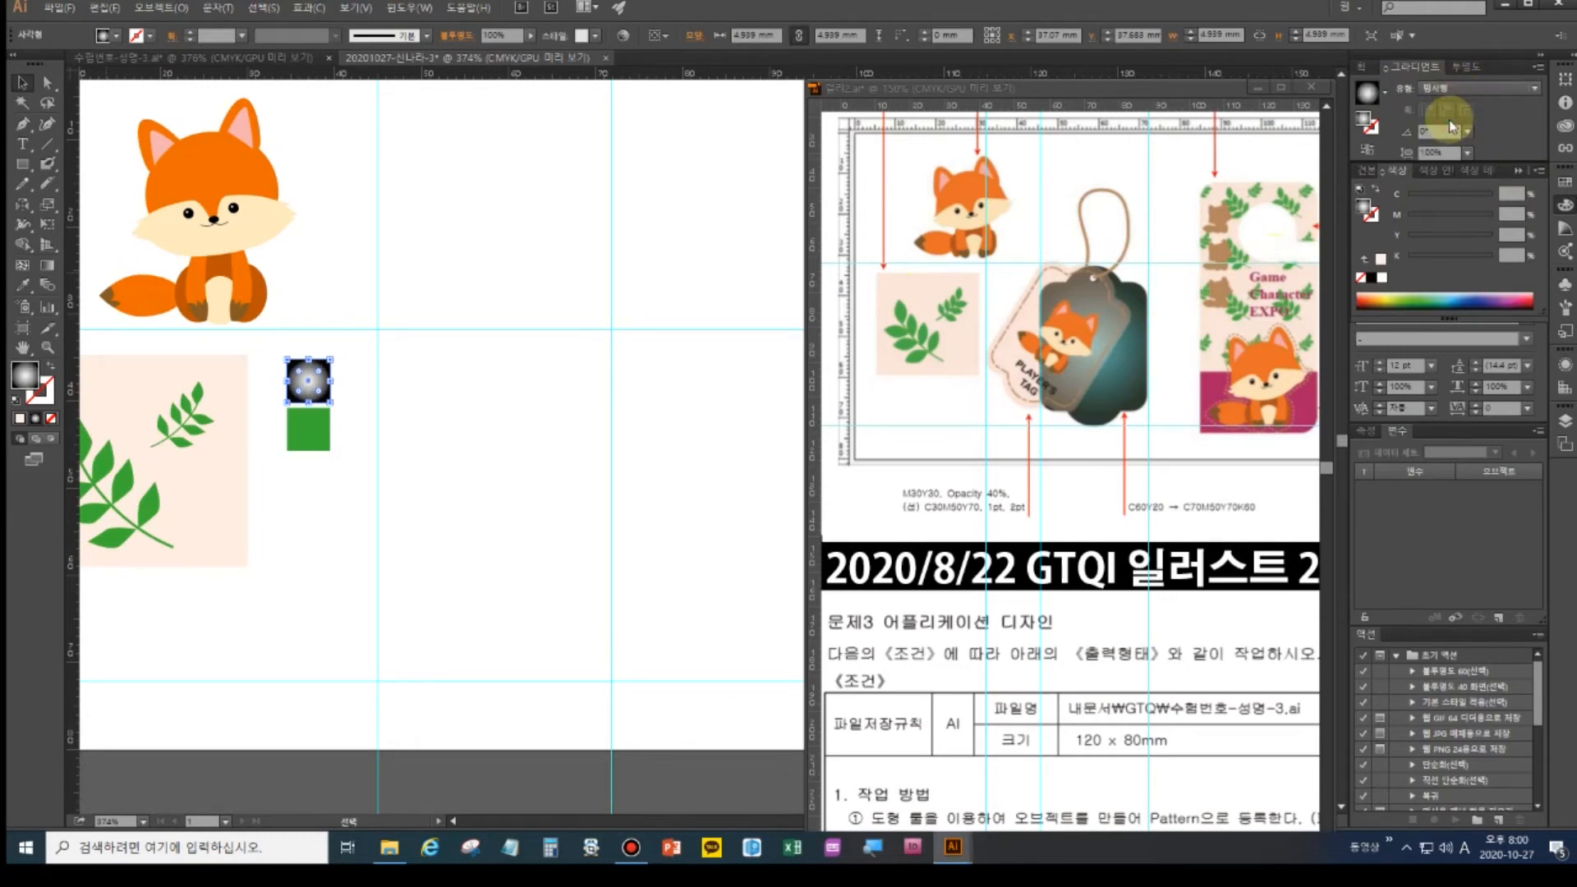
pyautogui.click(1426, 70)
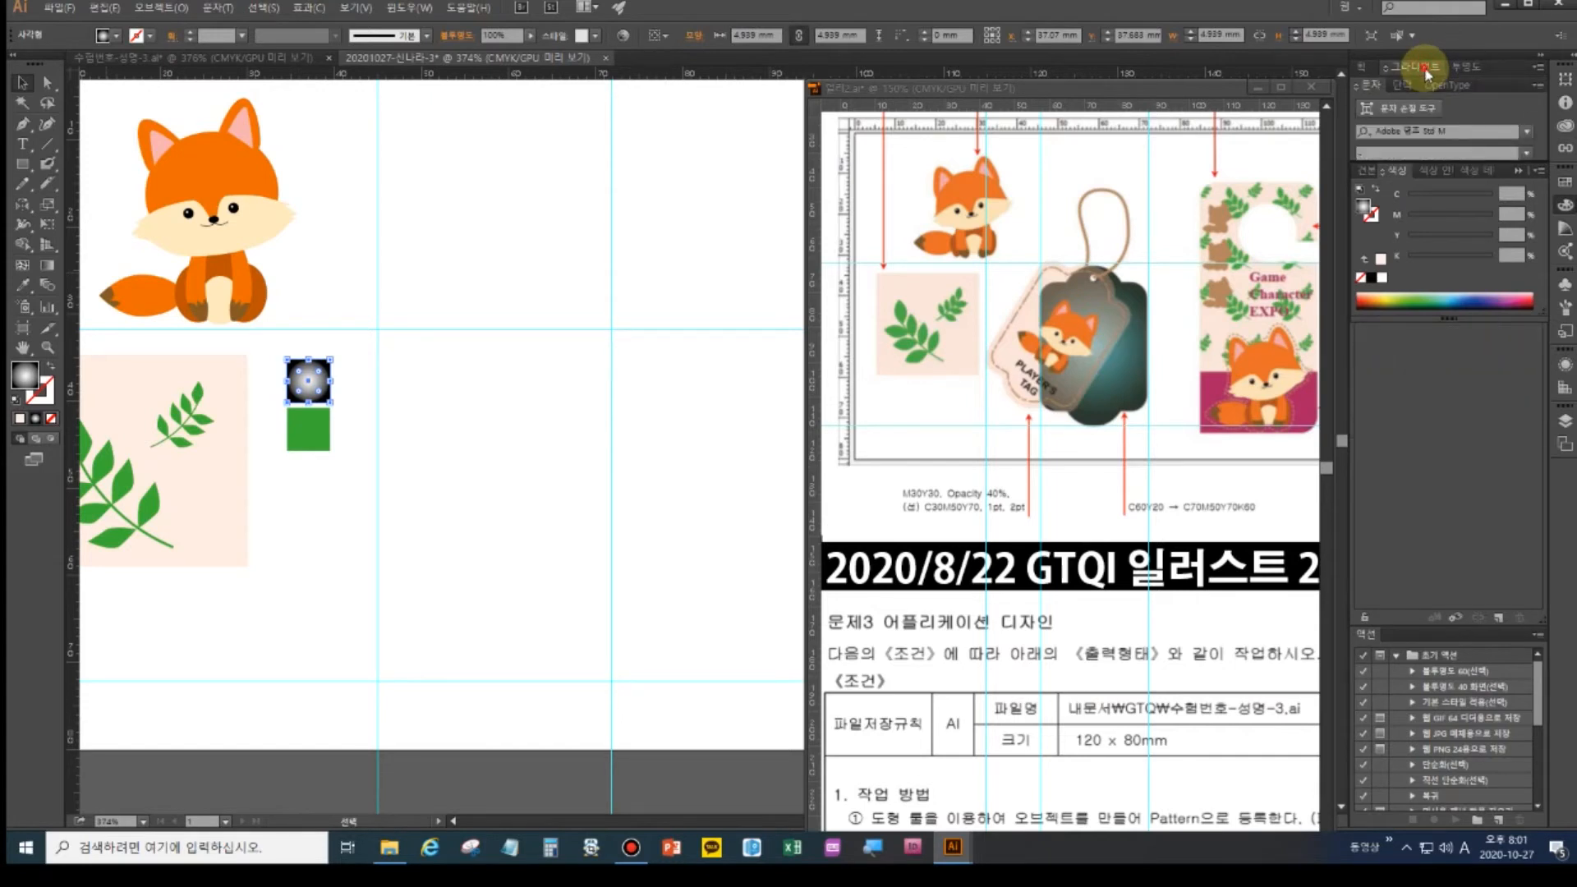
pyautogui.click(1413, 70)
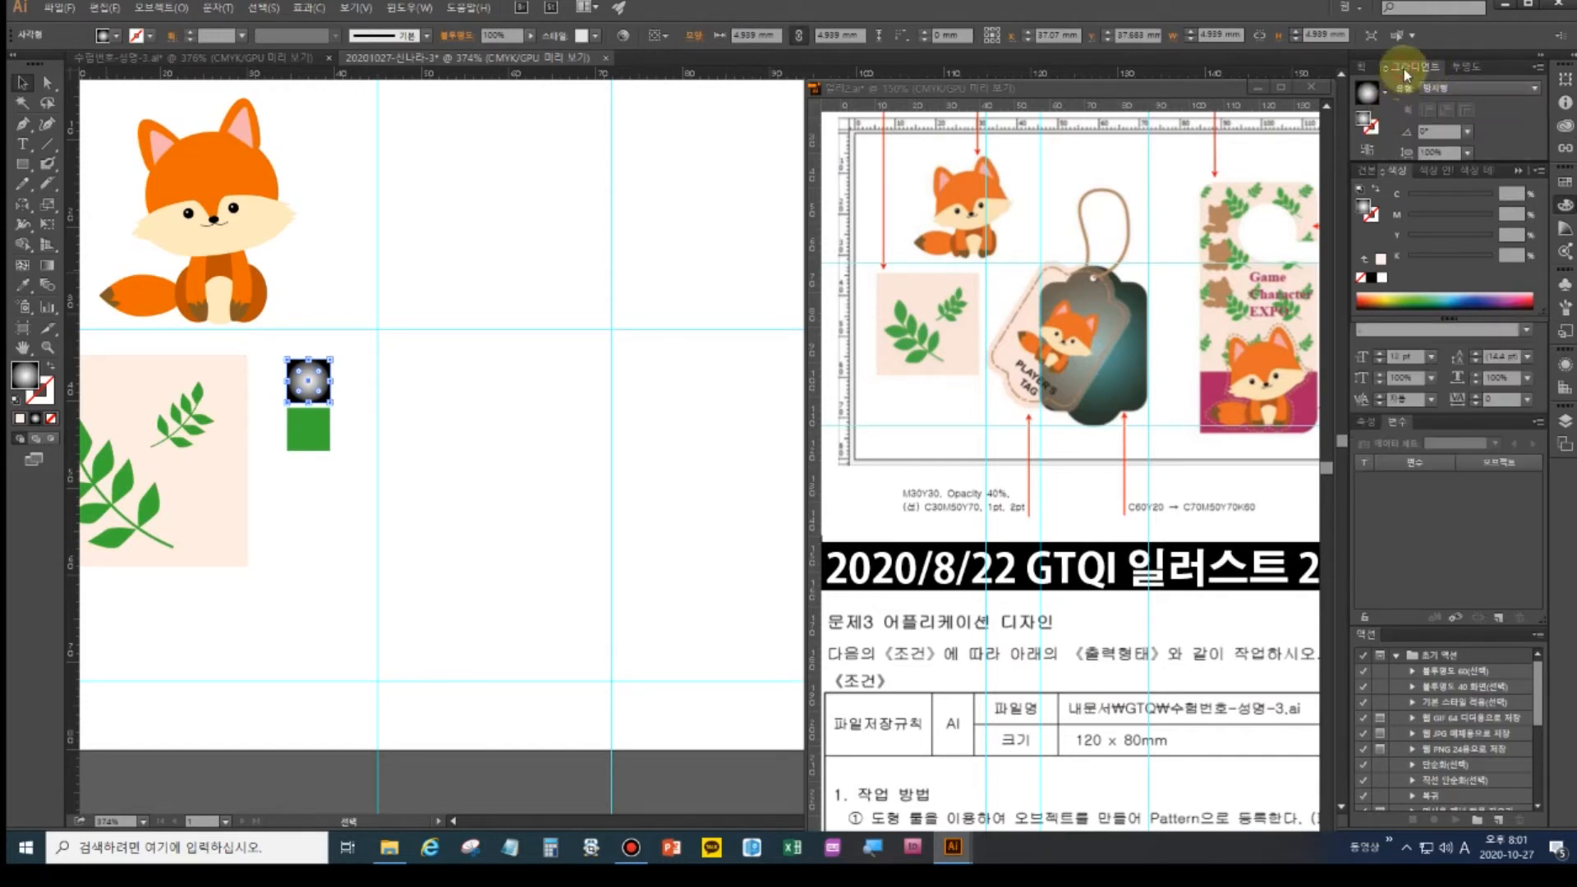
pyautogui.click(1405, 71)
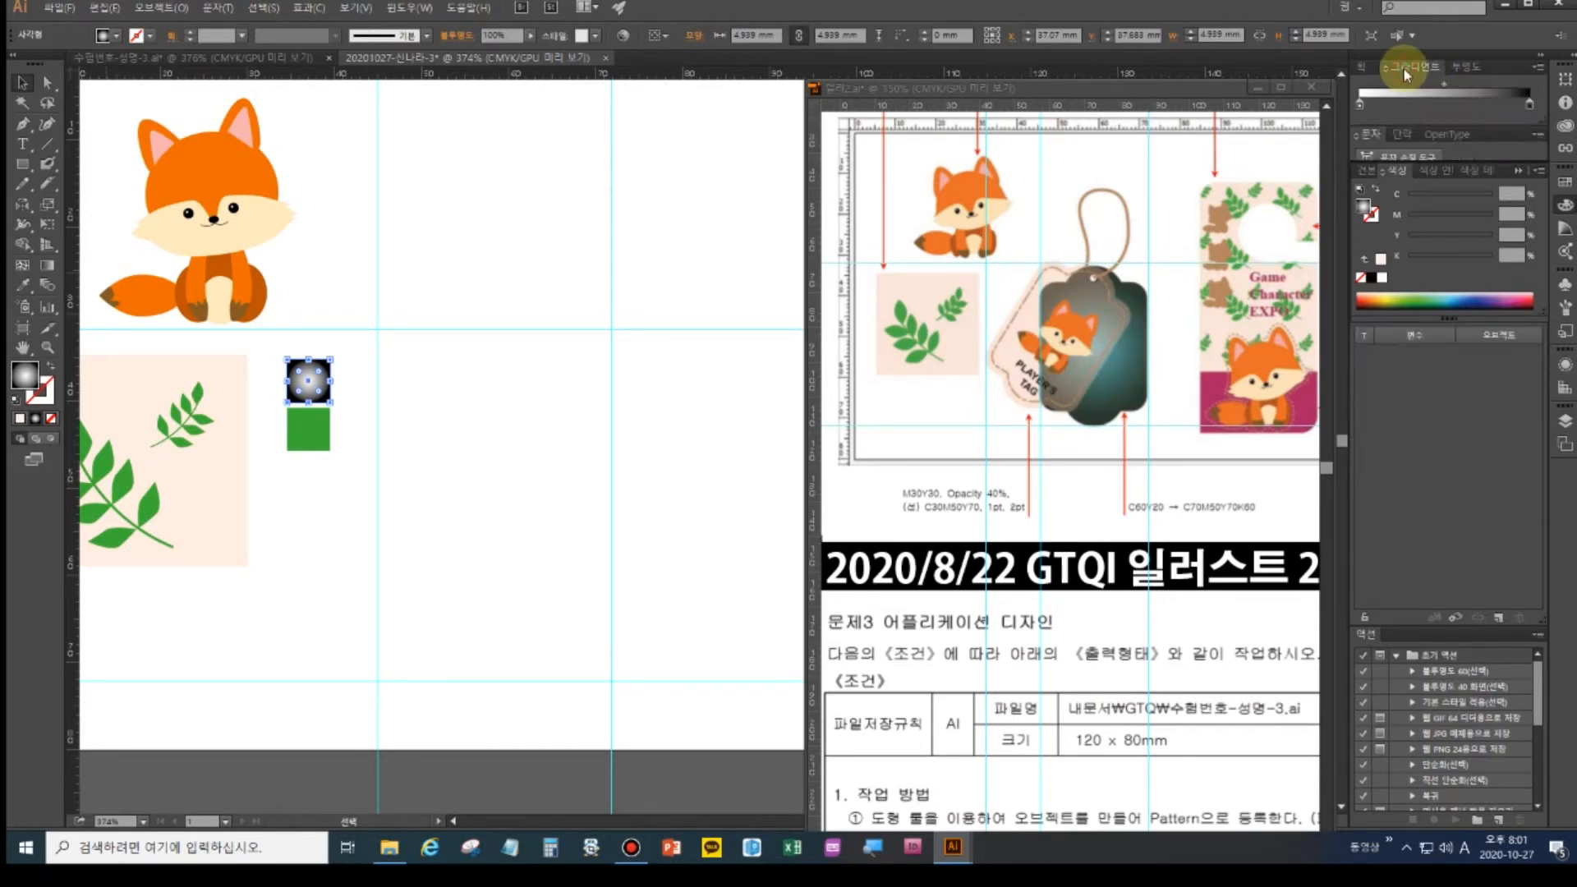
# - Set the gradient's left stop to a light cyan CMYK colour (C60 Y20)
pyautogui.click(1360, 106)
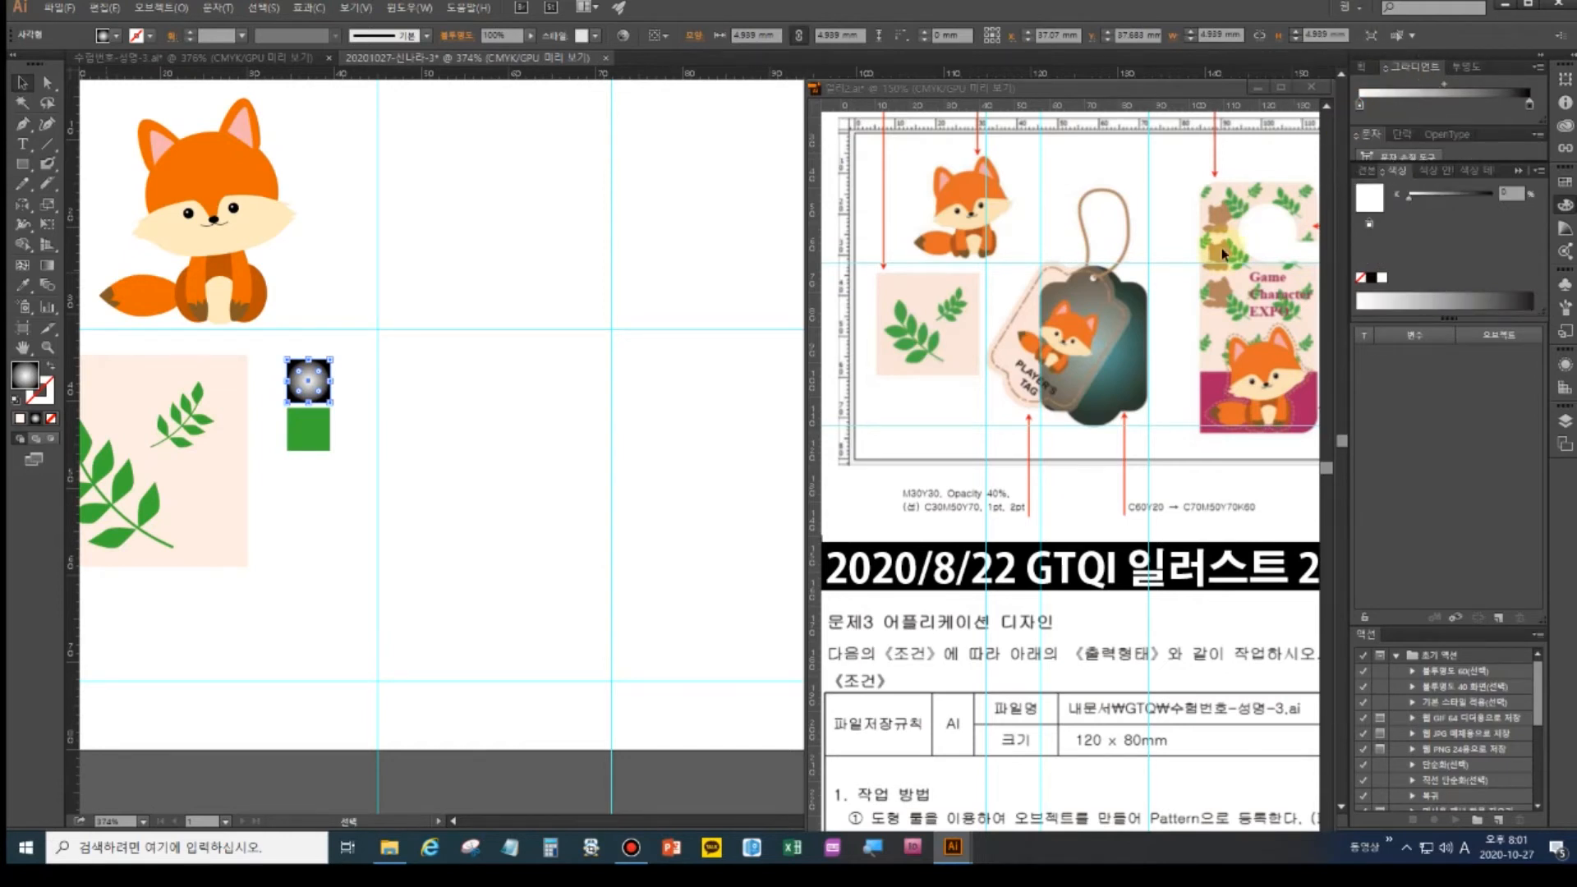
pyautogui.doubleClick(1361, 106)
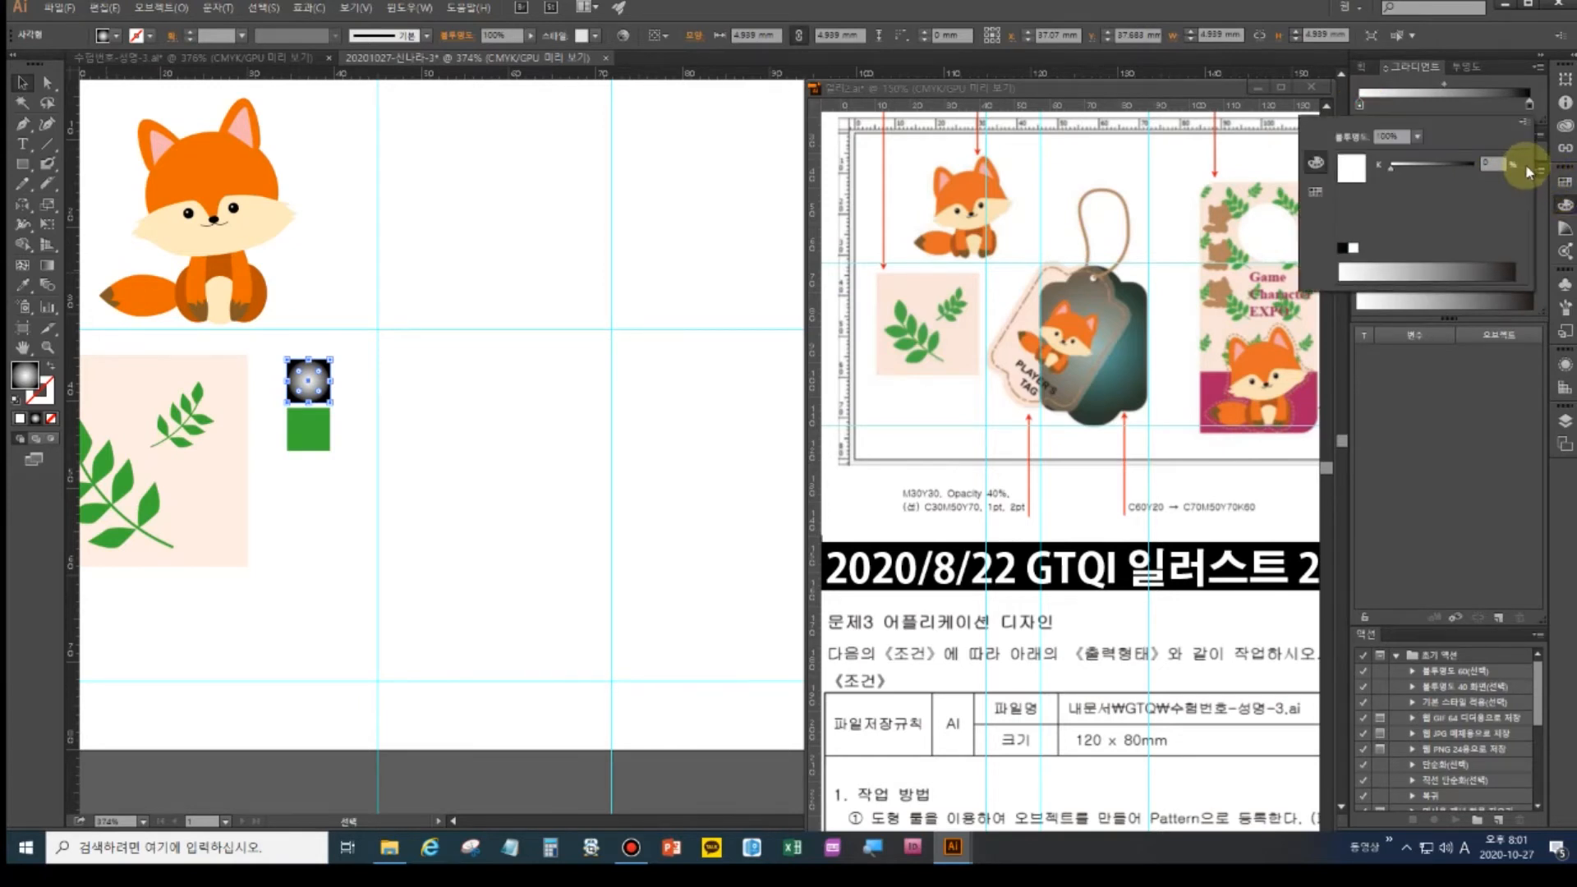
pyautogui.click(1524, 132)
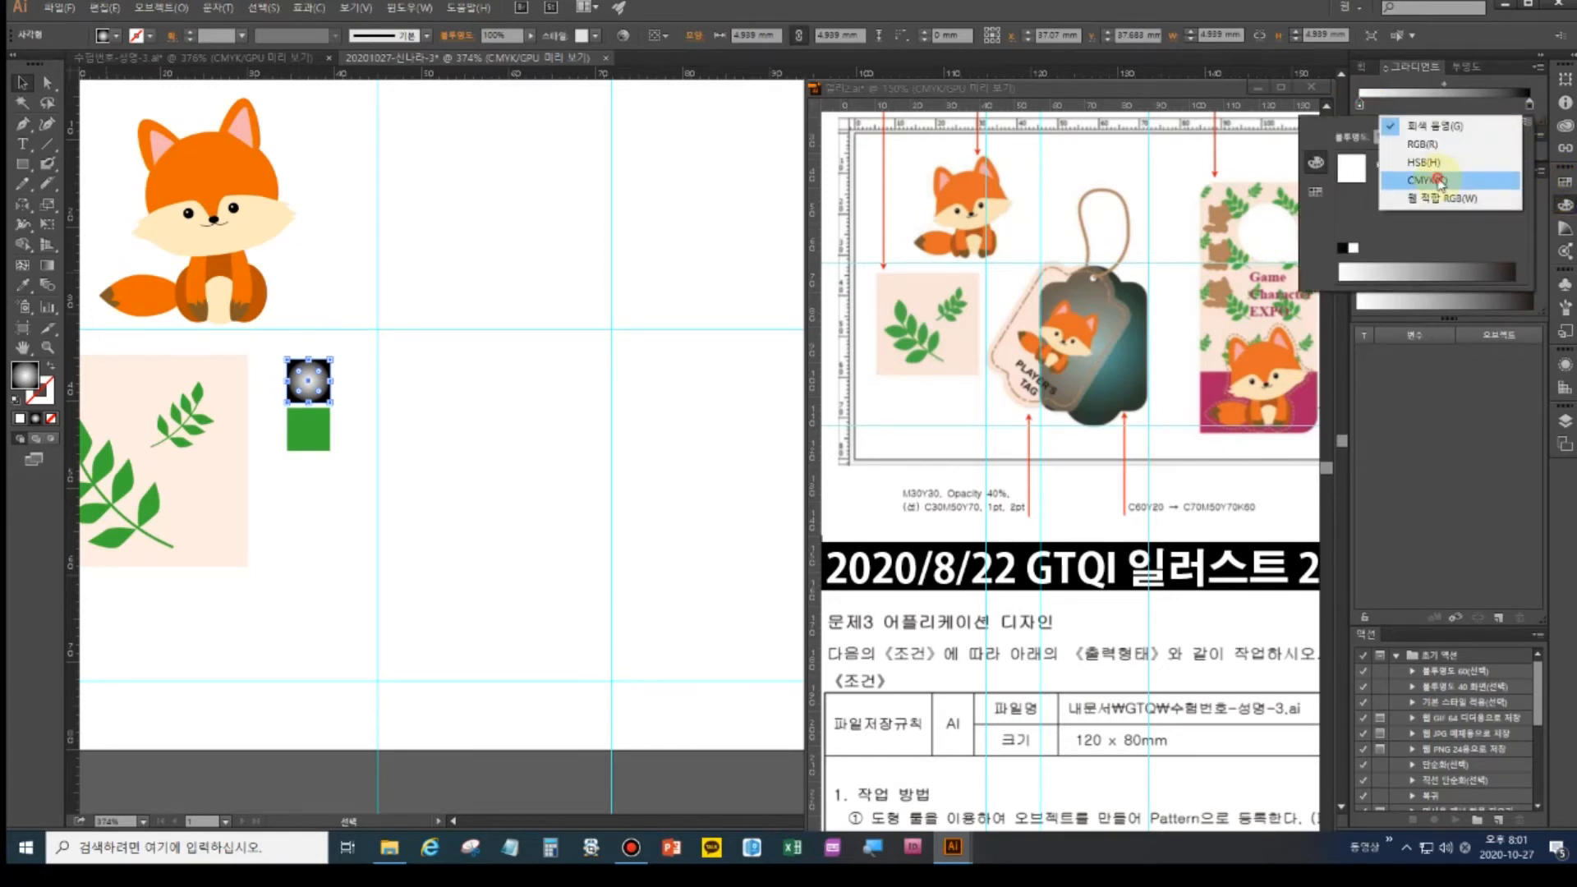
pyautogui.click(1397, 177)
pyautogui.click(1491, 163)
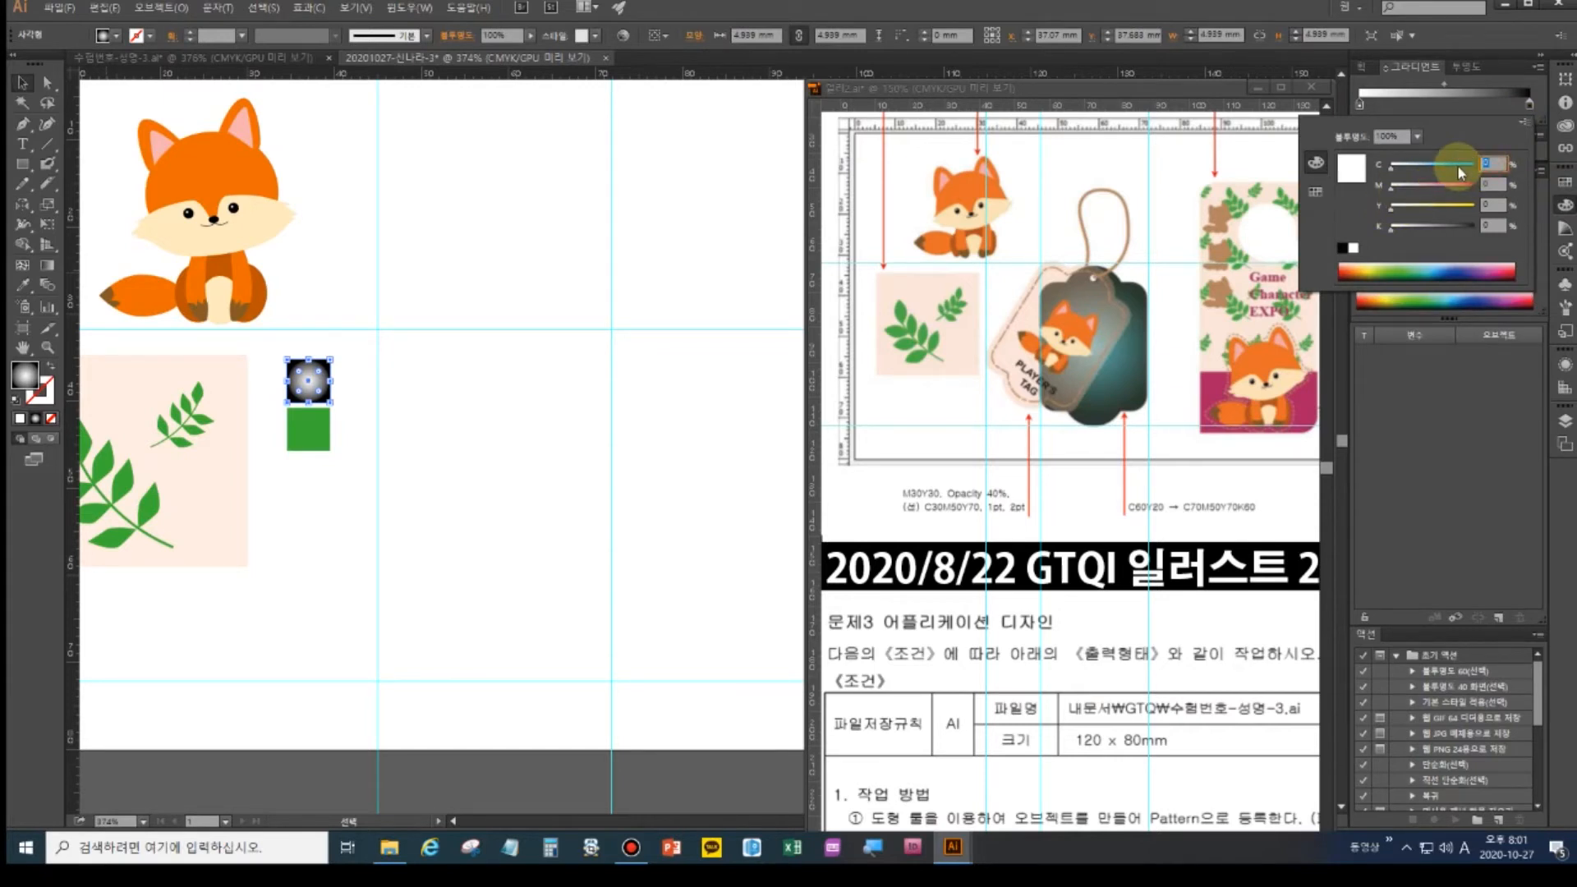
pyautogui.write('620')
pyautogui.write('0')
pyautogui.press('Tab')
pyautogui.press('Tab')
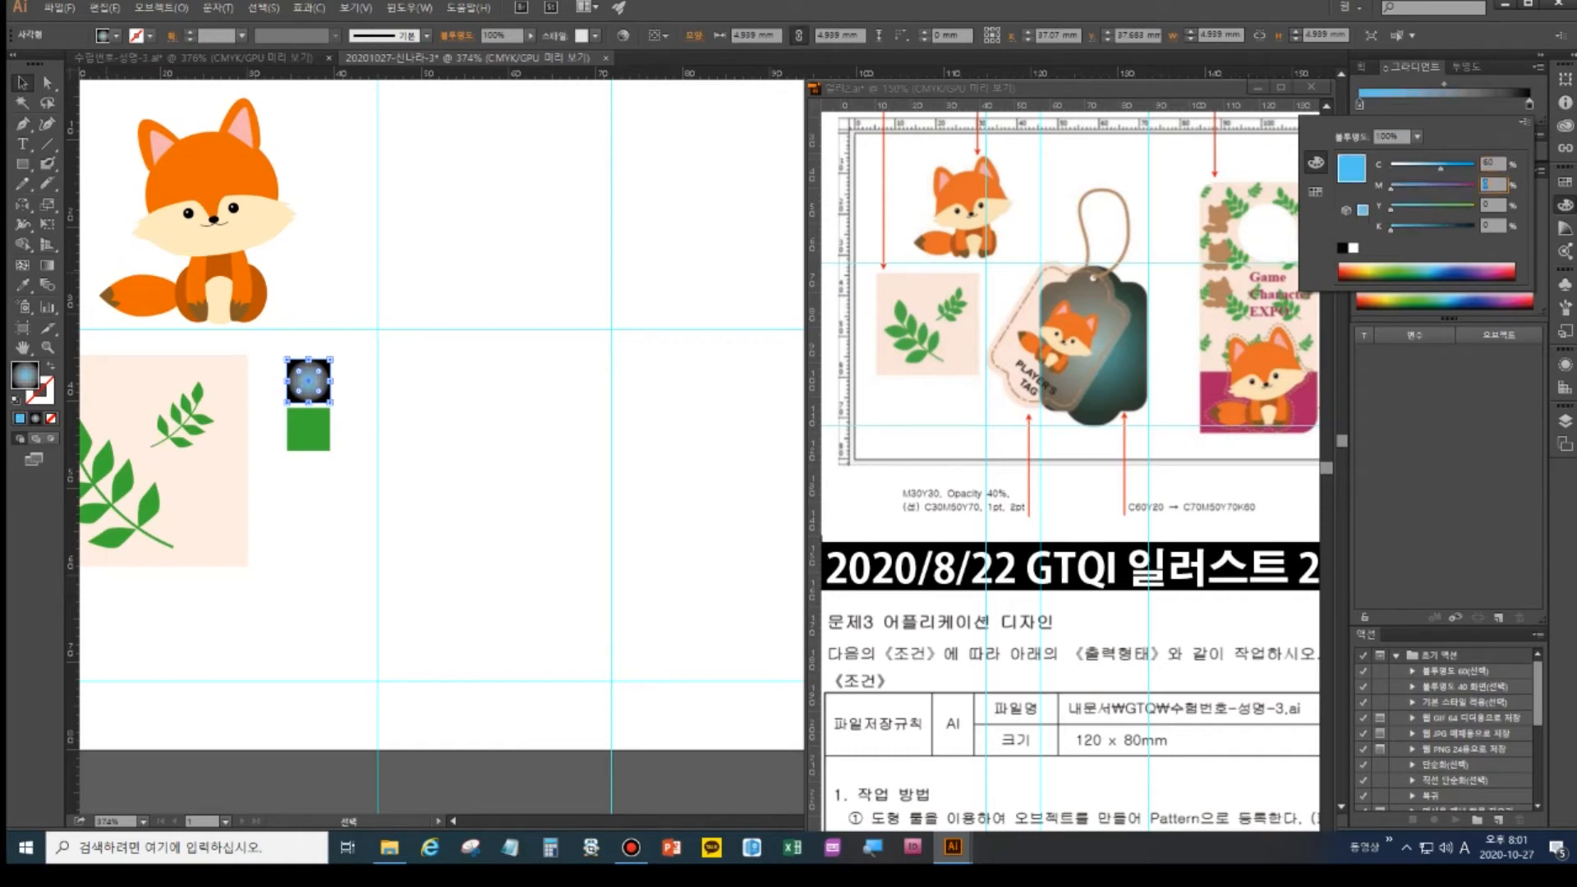
pyautogui.press('Return')
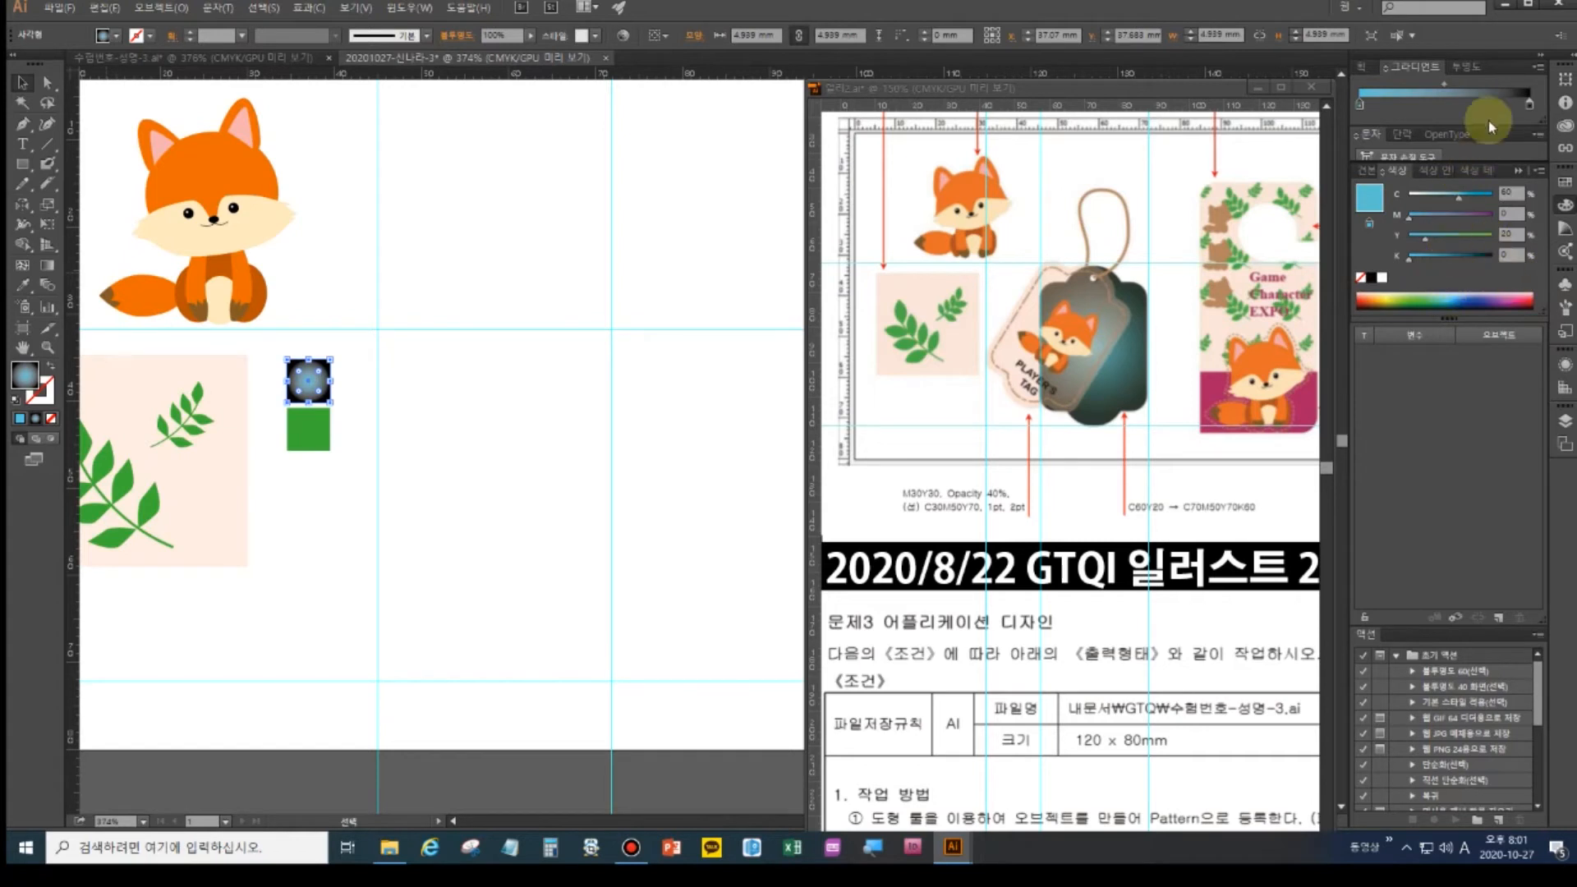
# - Slide the dark stop inward, remove the extra stop, and set it to C70 M50 Y70 K60
pyautogui.click(1530, 108)
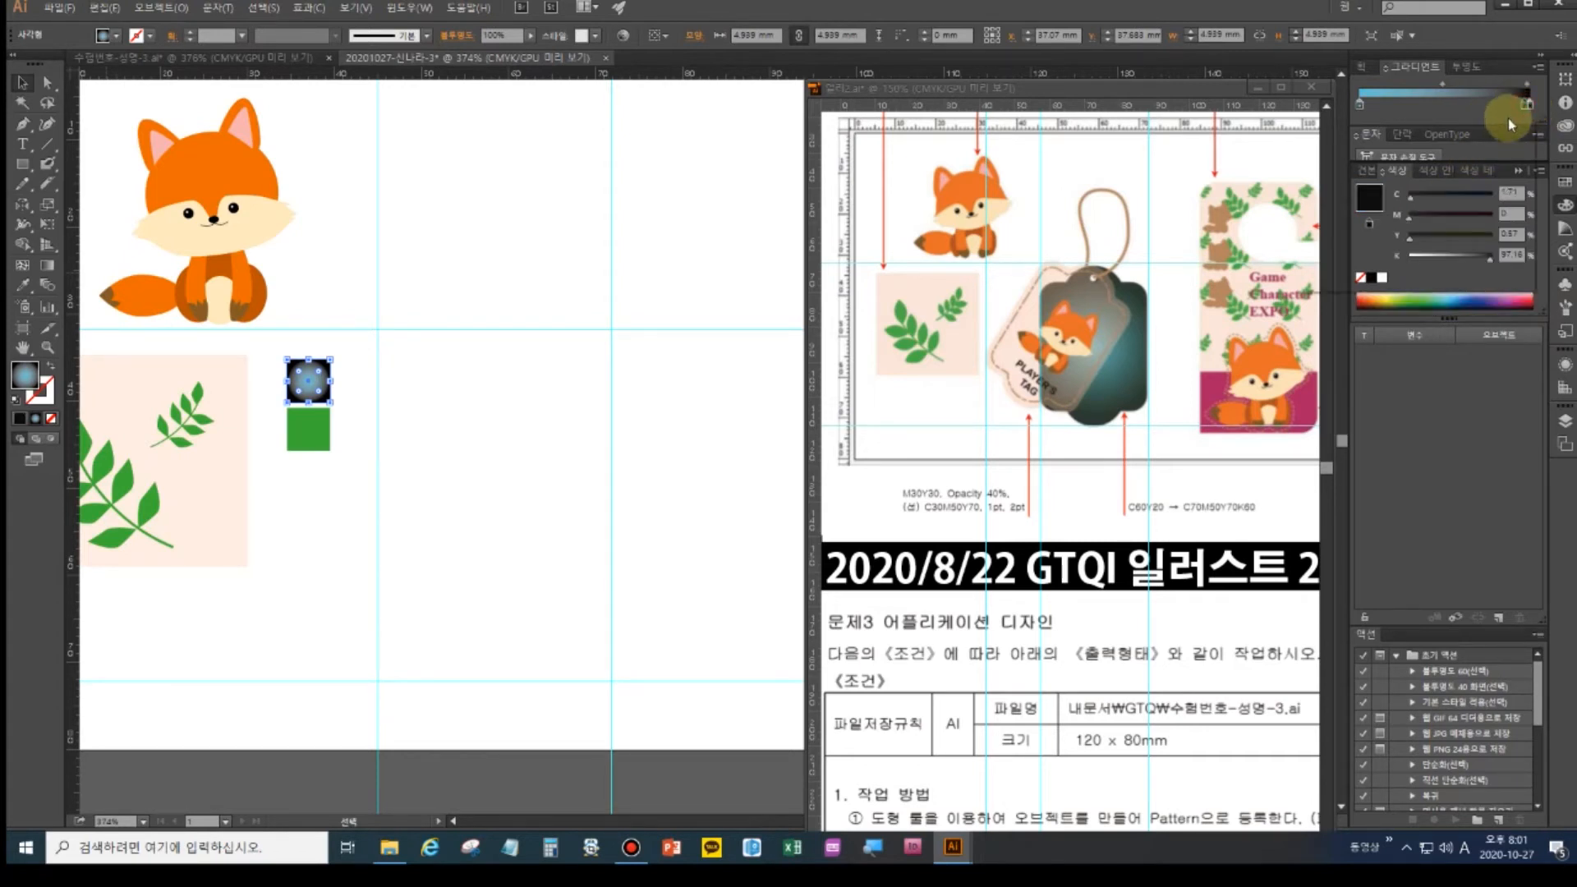
pyautogui.moveTo(1525, 106)
pyautogui.mouseDown()
pyautogui.moveTo(1496, 101)
pyautogui.moveTo(1488, 131)
pyautogui.mouseUp()
pyautogui.click(1529, 106)
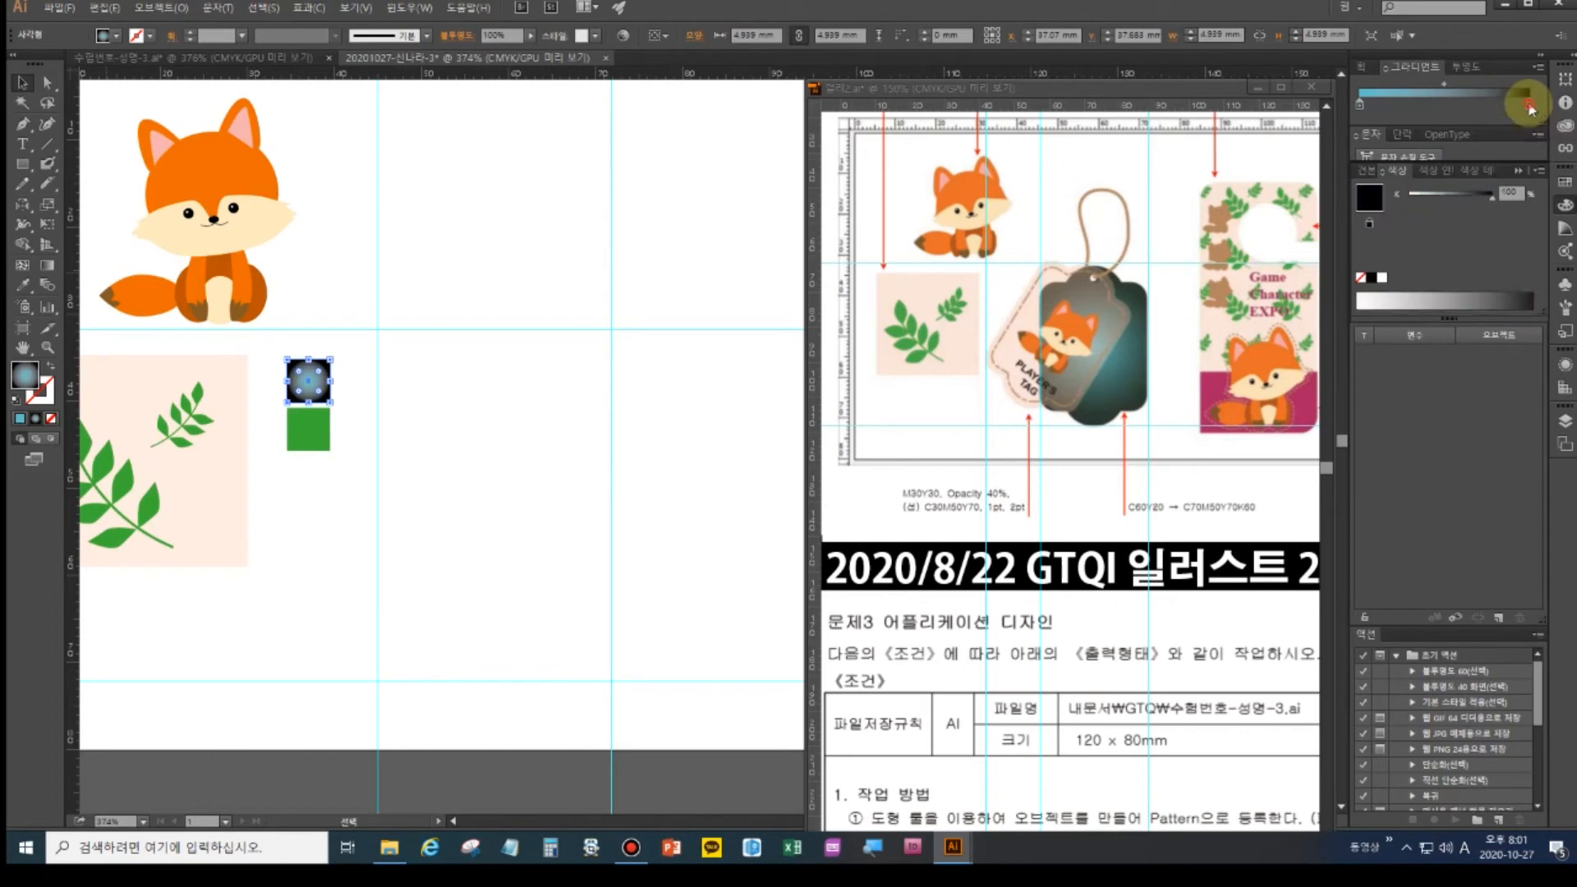
pyautogui.click(1539, 170)
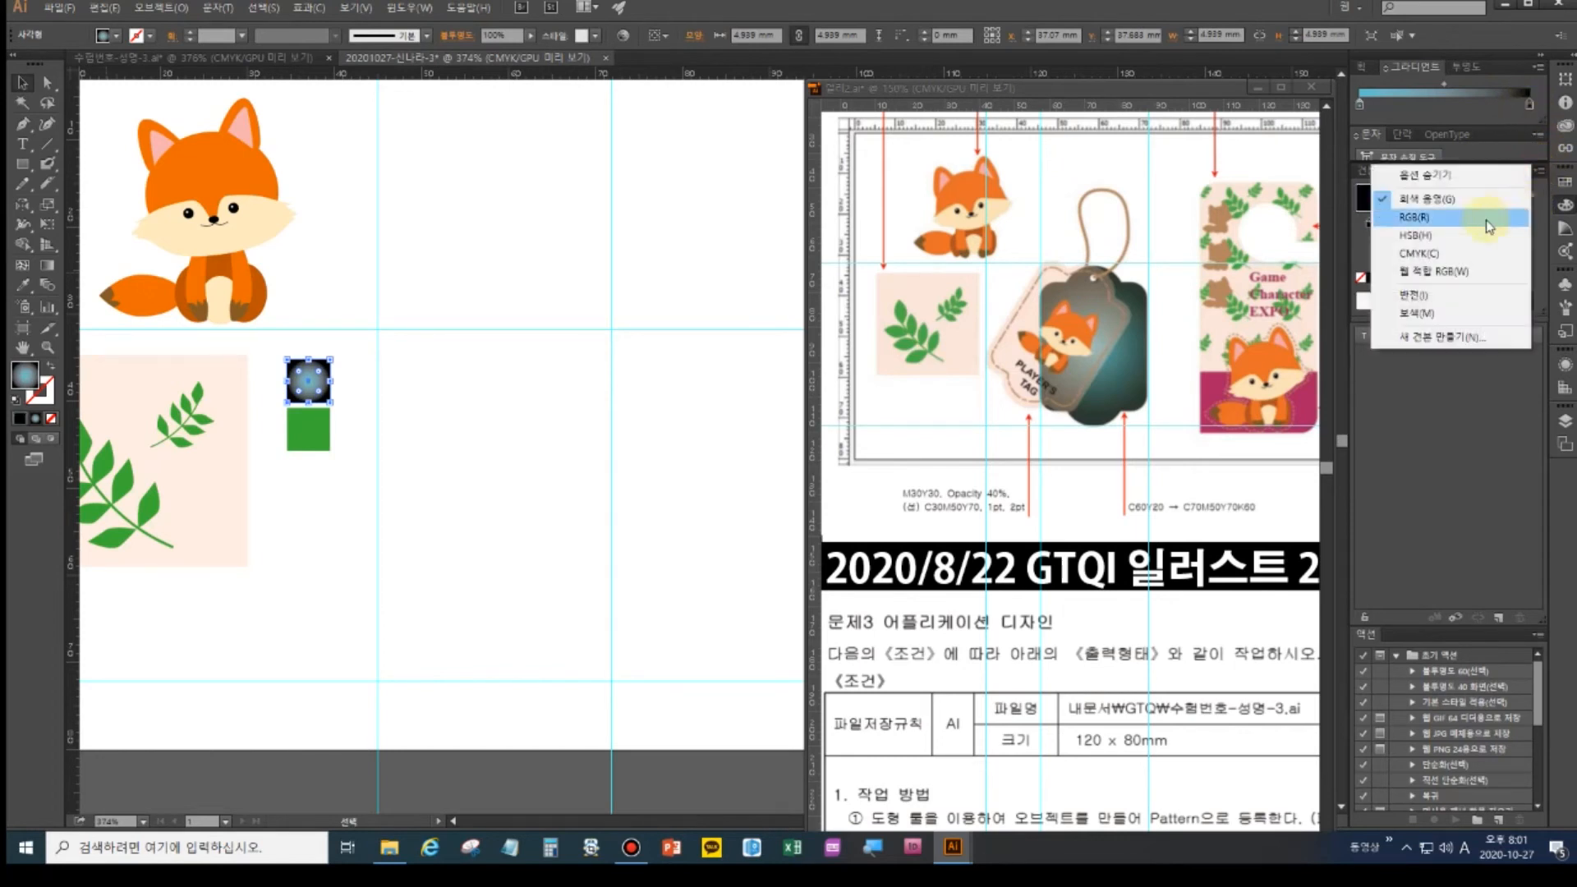
pyautogui.click(1456, 253)
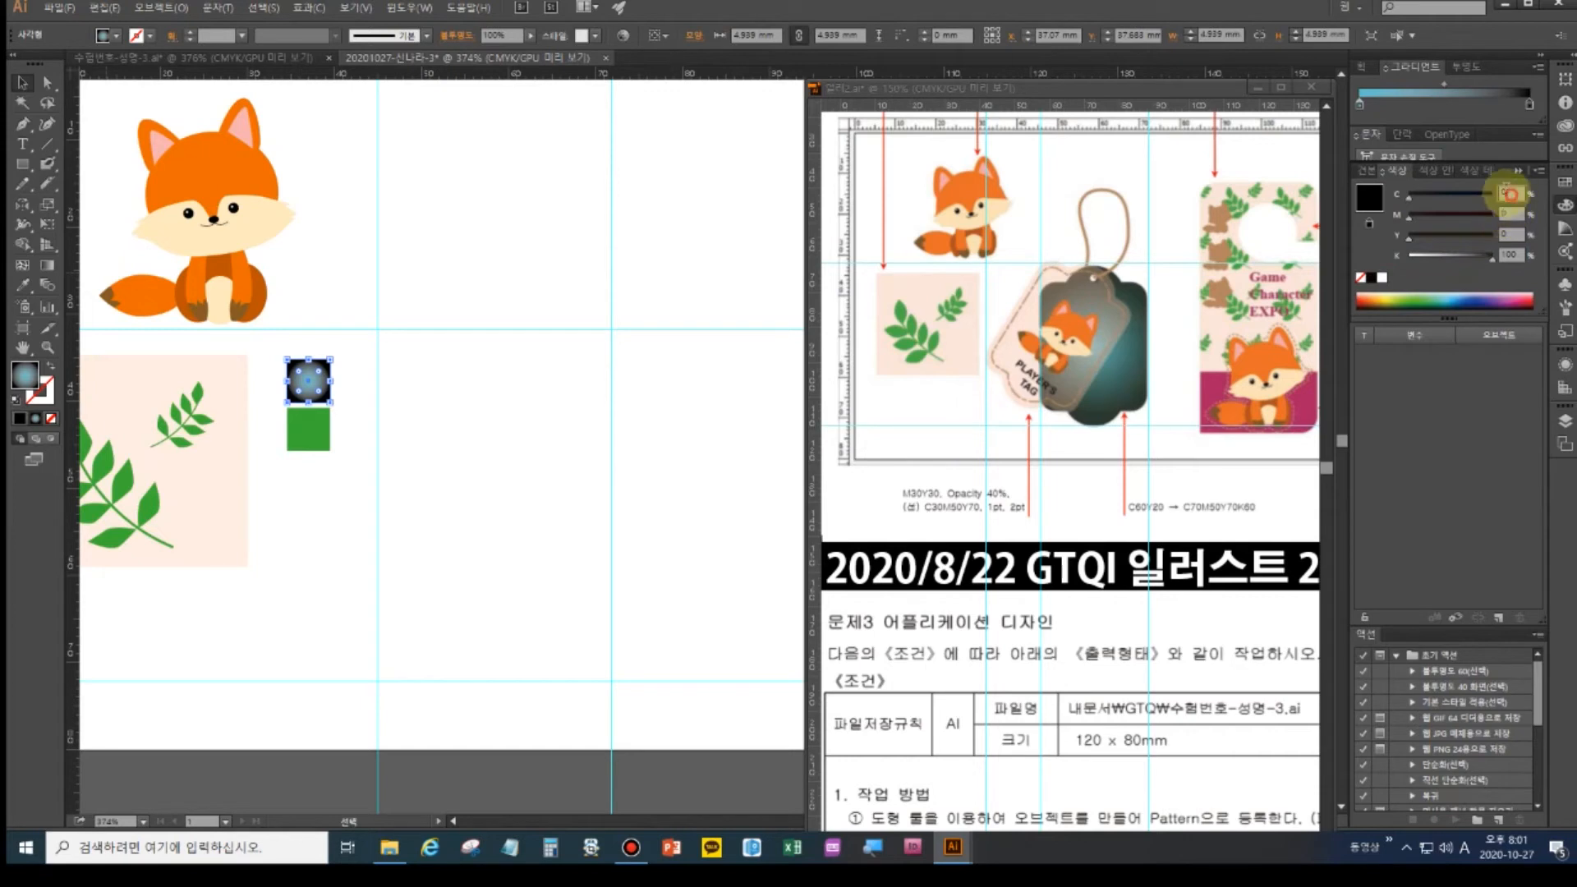
pyautogui.moveTo(1514, 194); pyautogui.dragTo(1480, 179)
pyautogui.write('70')
pyautogui.press('Tab')
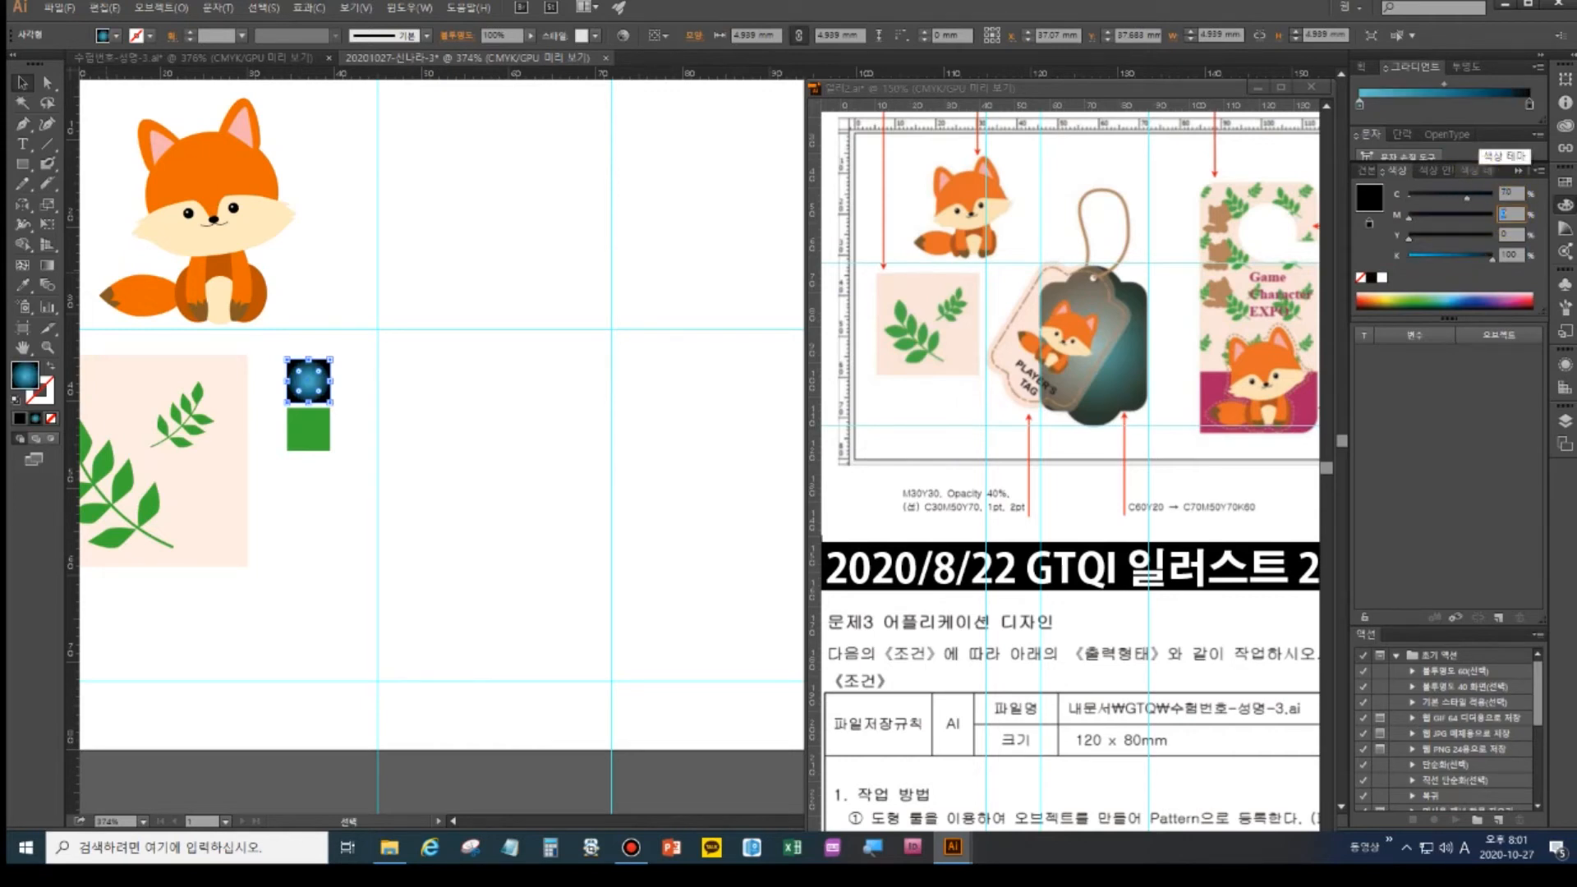
pyautogui.write('50')
pyautogui.press('Tab')
pyautogui.write('70')
pyautogui.press('Tab')
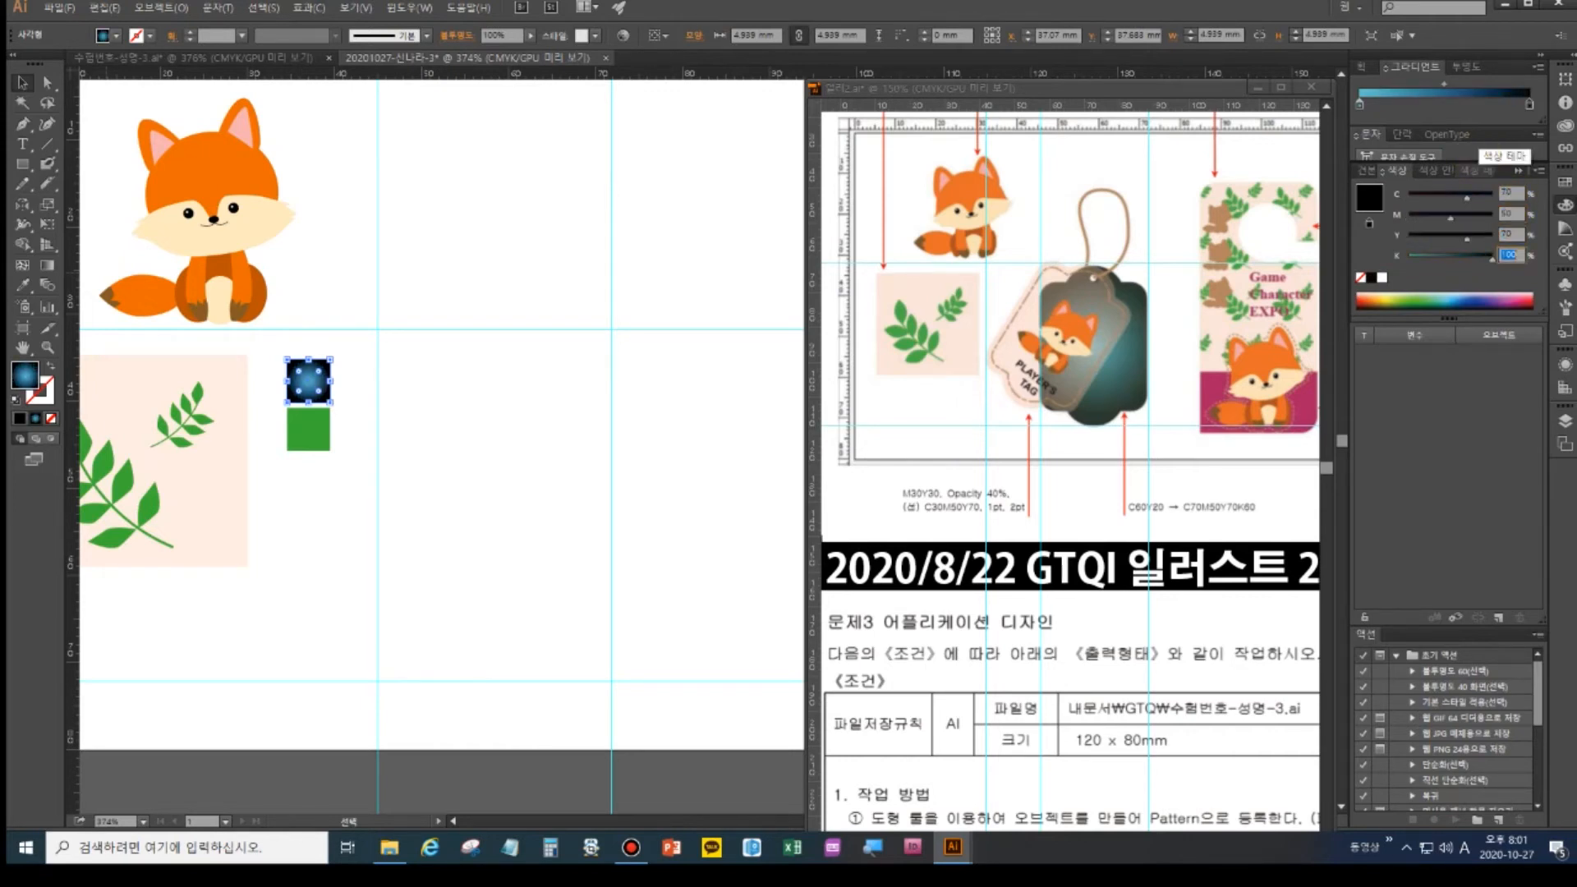
pyautogui.press('Return')
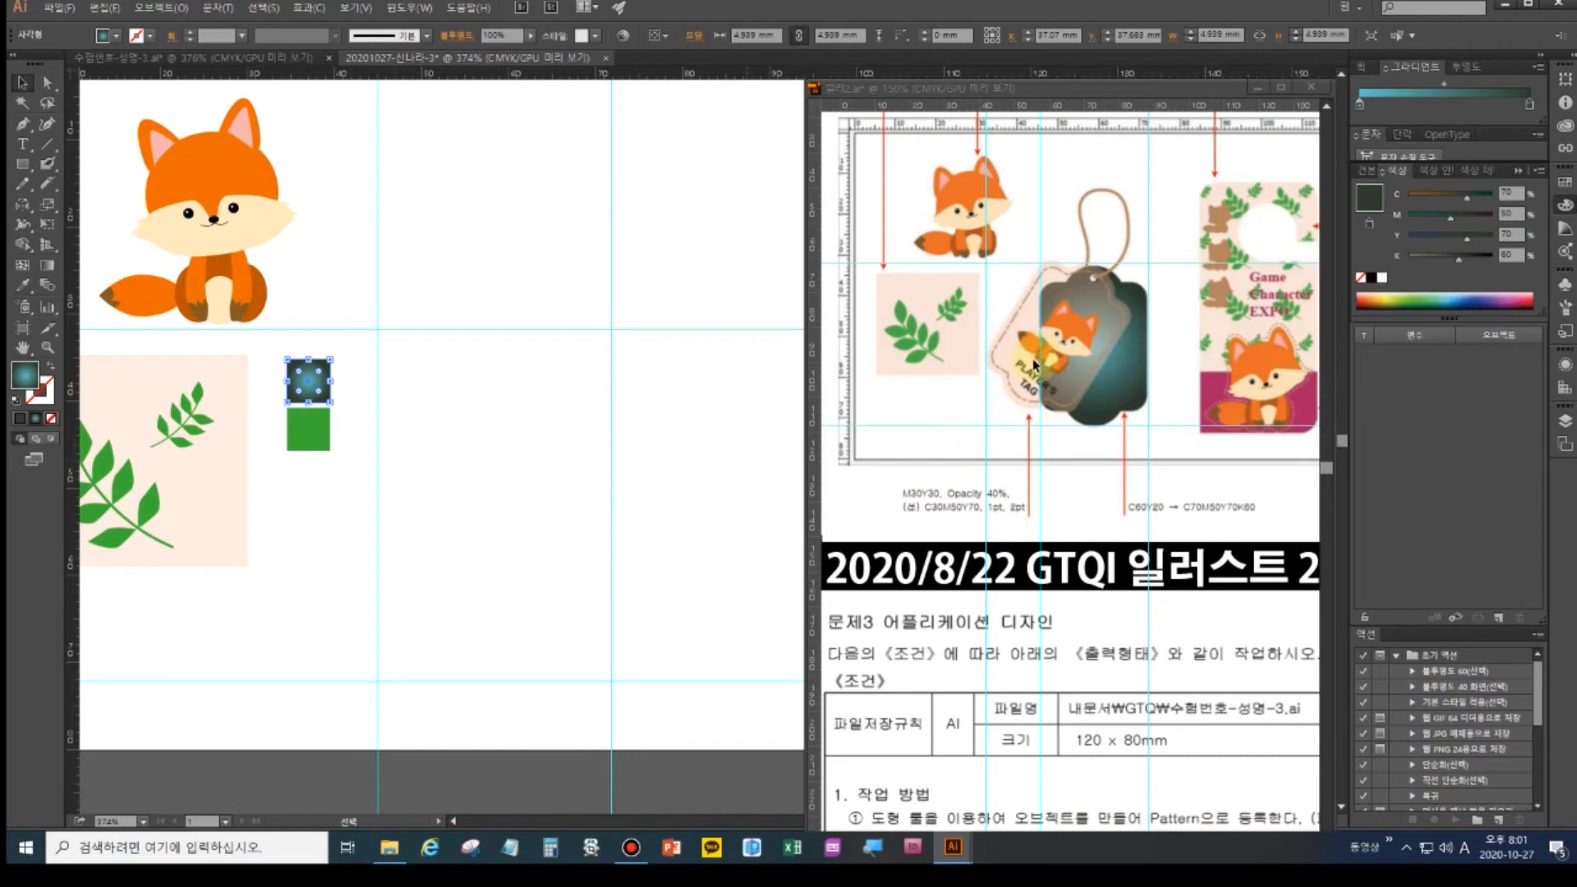
pyautogui.click(308, 428)
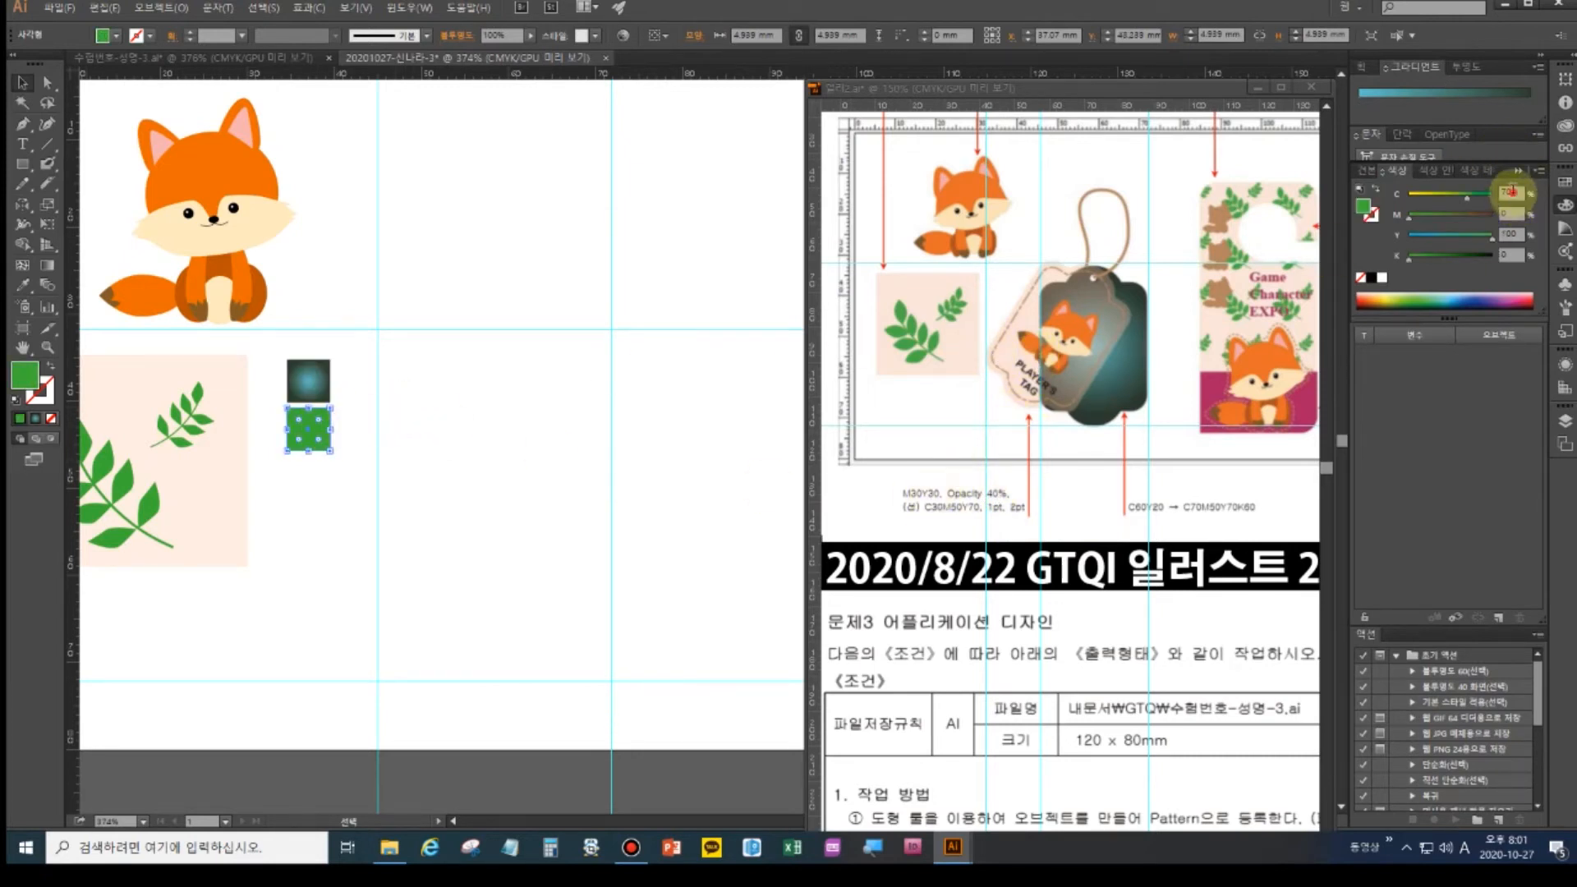
# - Change the green square's fill to peach C0 M30 Y30
pyautogui.click(1476, 197)
pyautogui.write('0')
pyautogui.press('Tab')
pyautogui.write('30')
pyautogui.press('Tab')
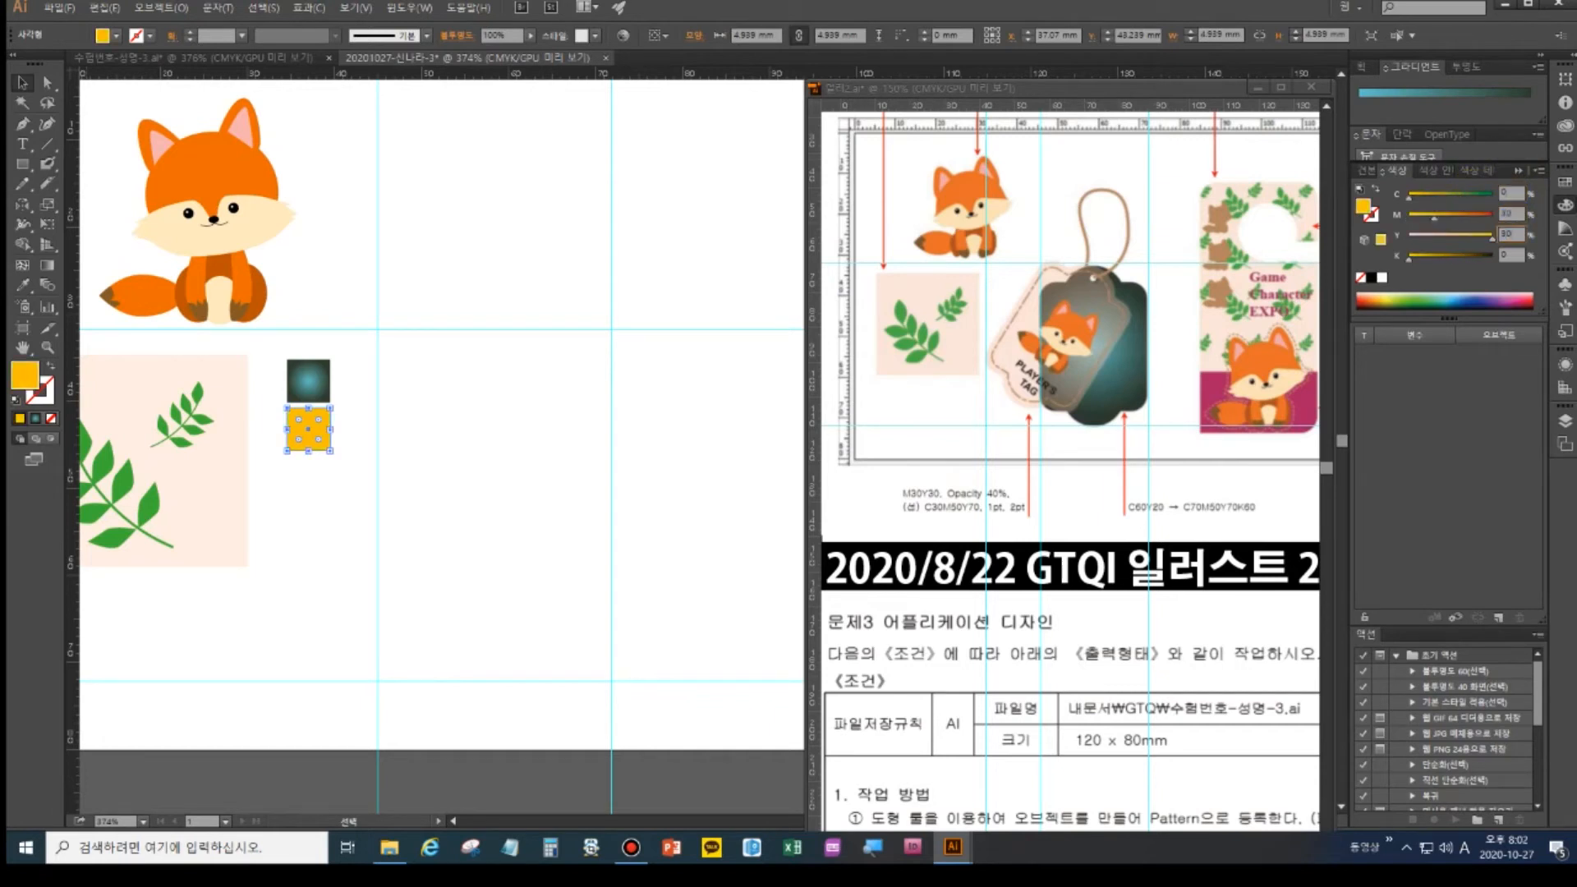
pyautogui.write('30')
pyautogui.press('Return')
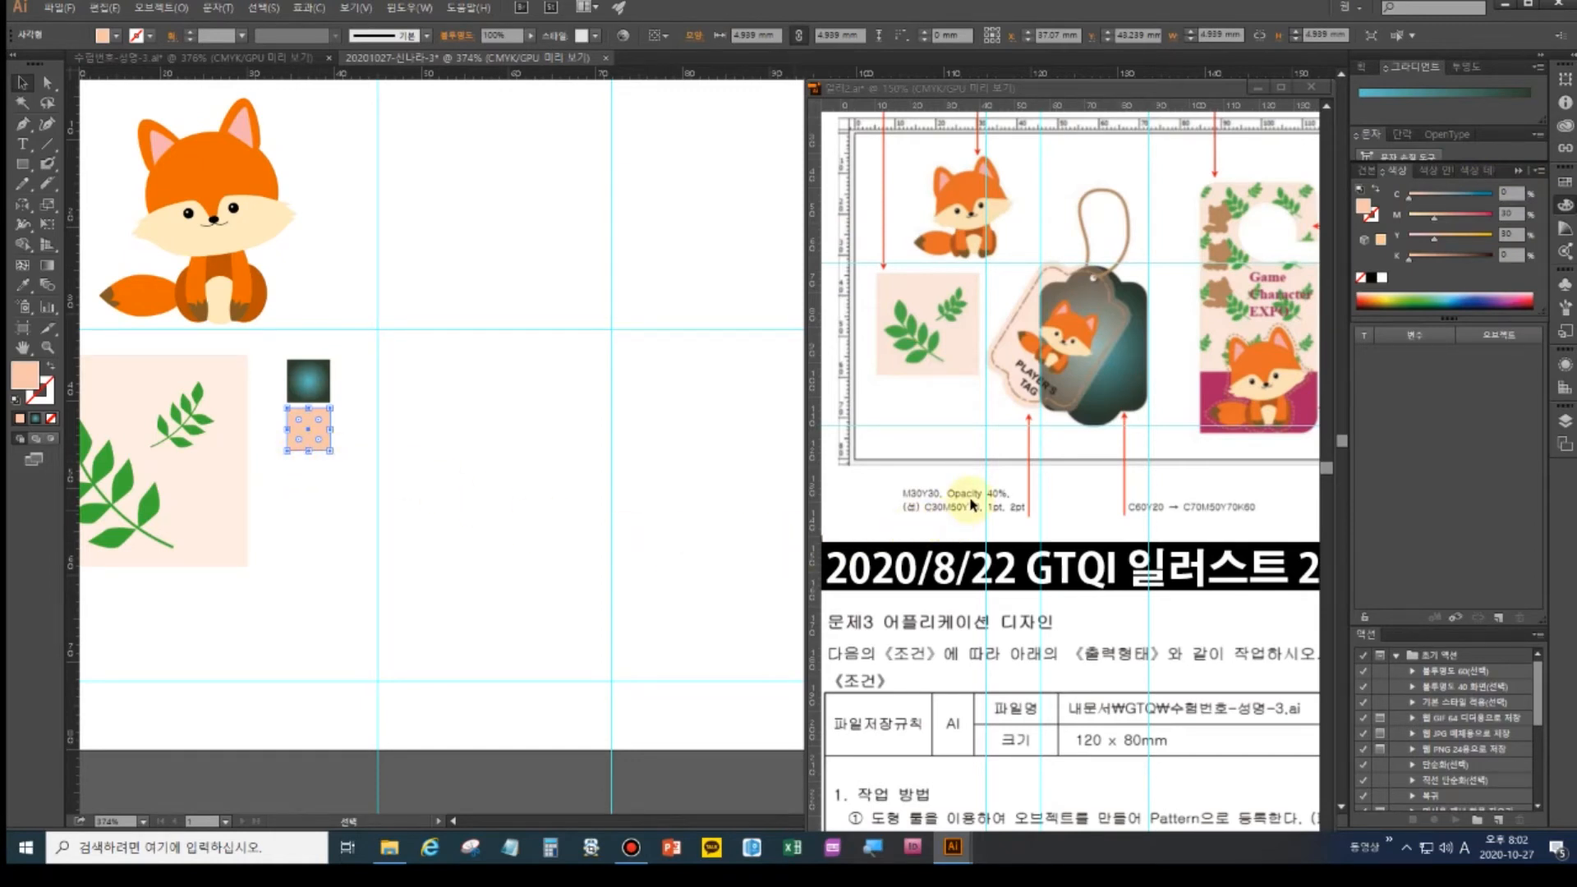
# - Set the peach square's opacity to 40% in the Transparency panel
pyautogui.hotkey('ctrl', 'shift', 'F10')
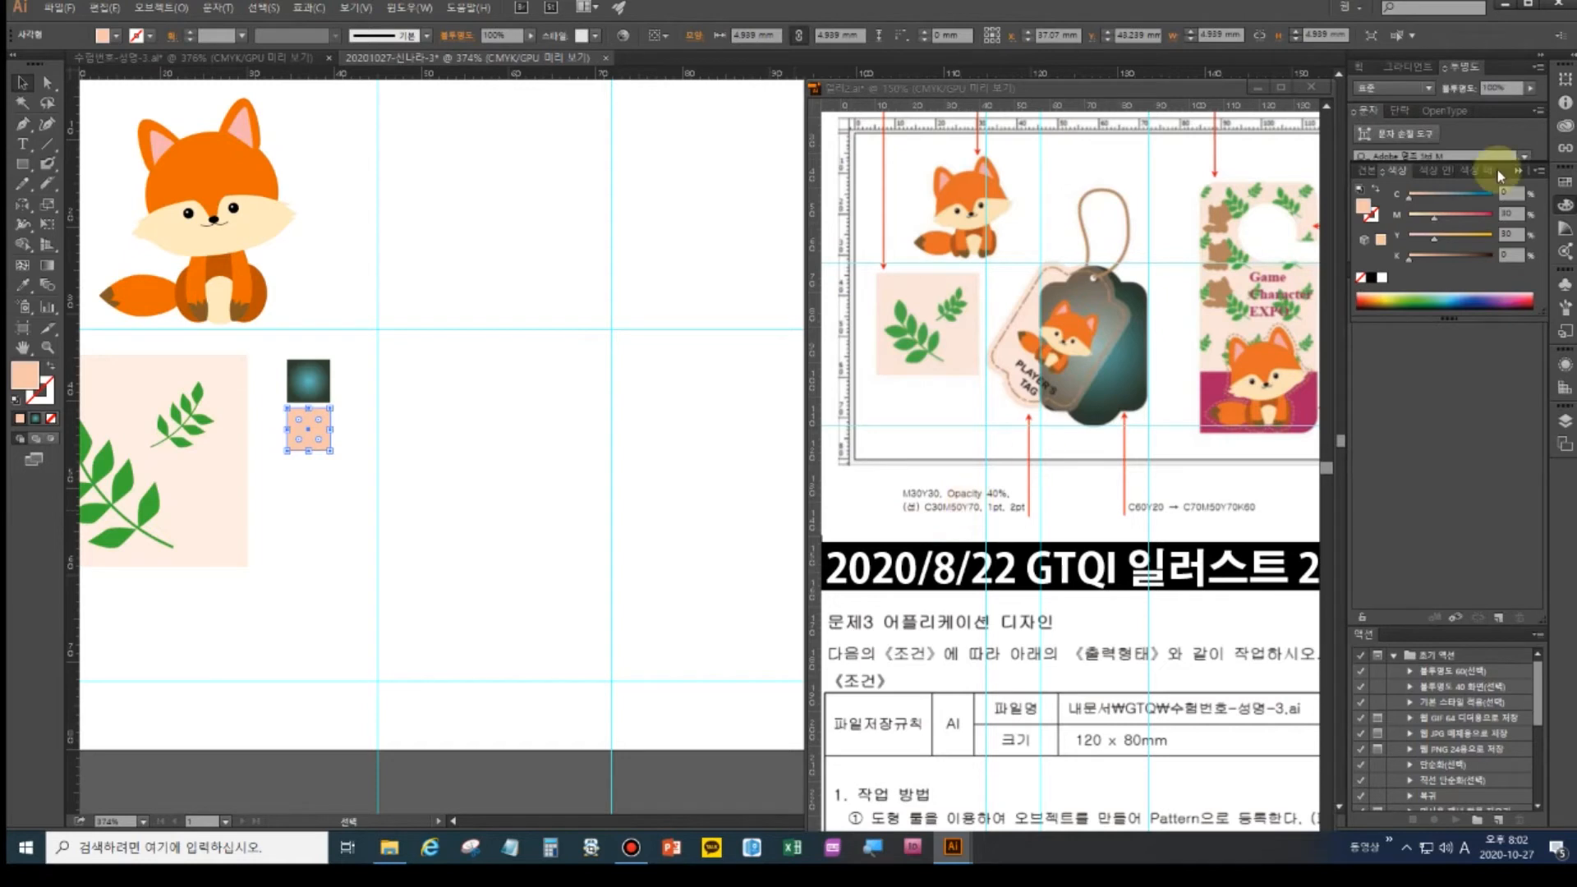
pyautogui.doubleClick(1495, 88)
pyautogui.moveTo(1496, 87); pyautogui.dragTo(1473, 83)
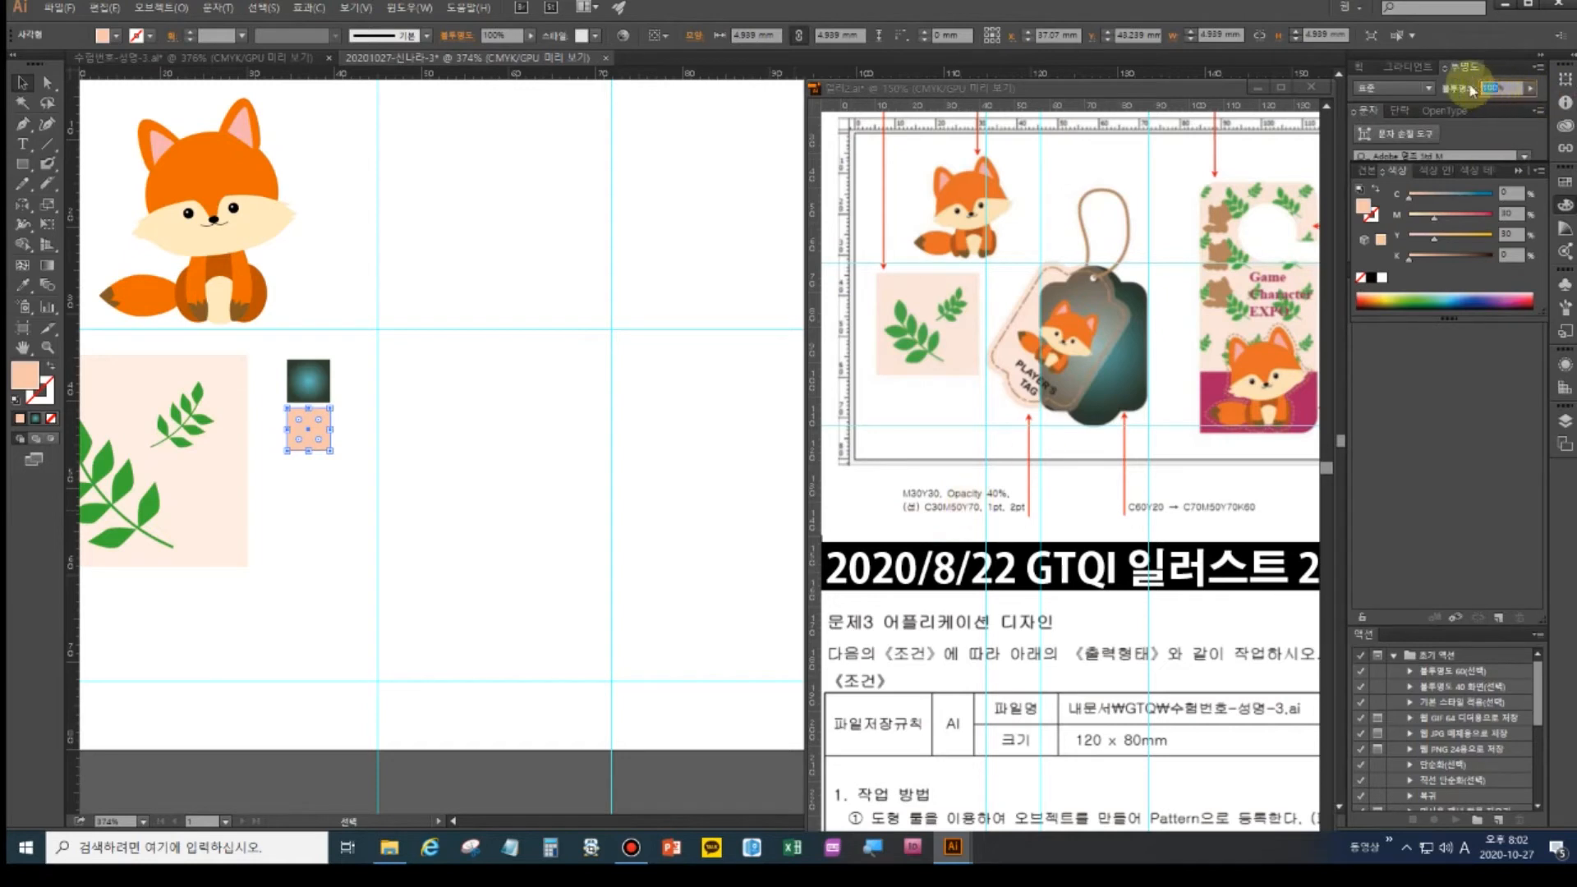
pyautogui.write('40')
pyautogui.press('Return')
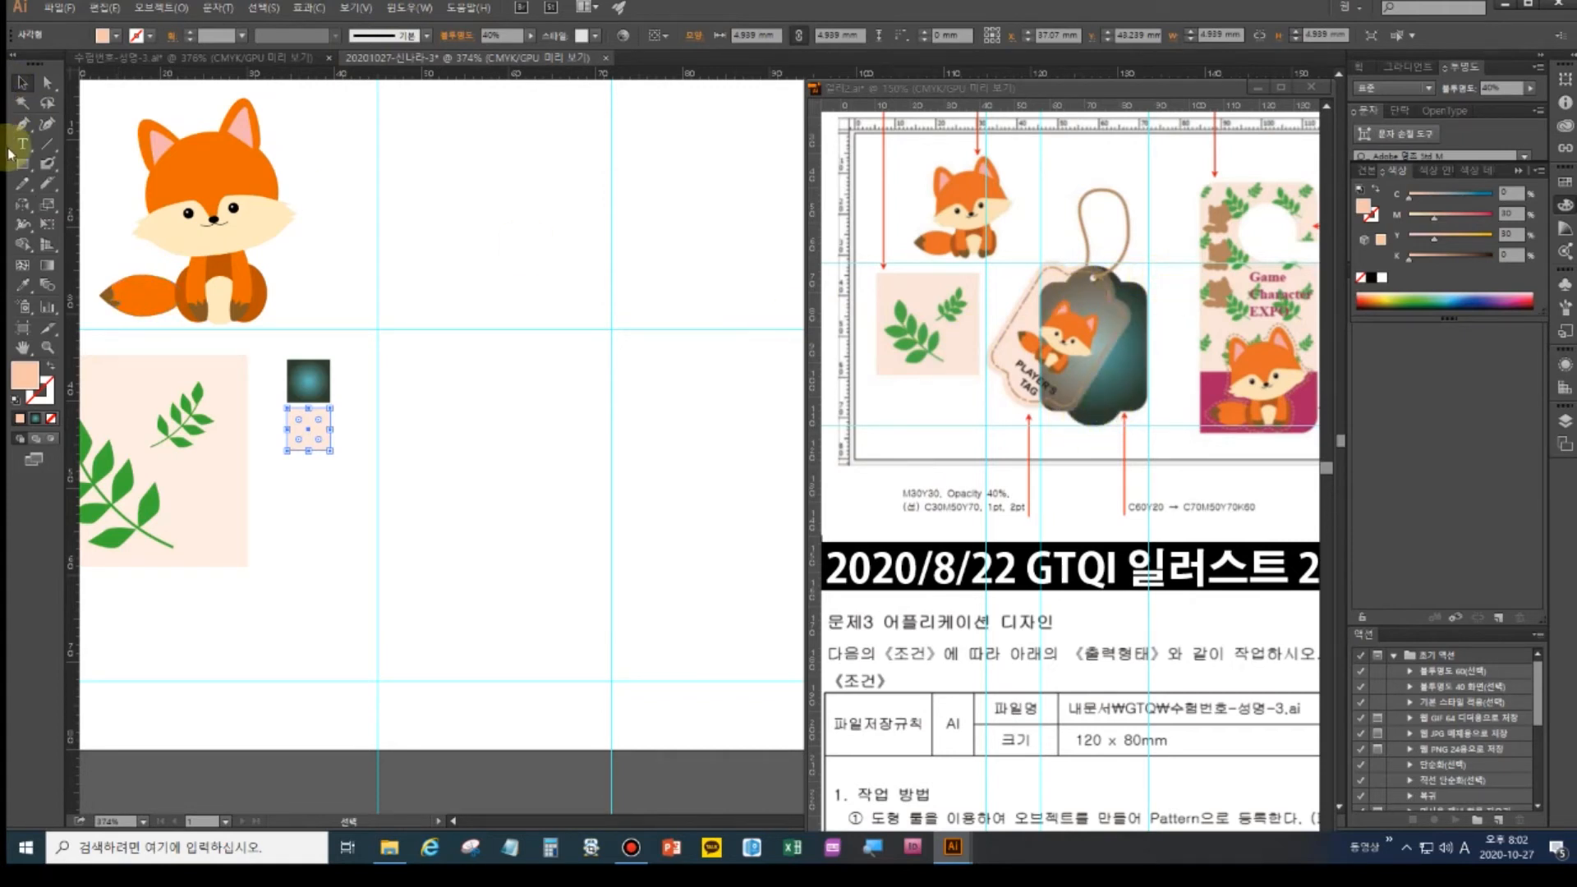
# - Draw a tall rounded rectangle with a small corner radius right of the squares, then an ellipse across its top
pyautogui.click(340, 456)
pyautogui.click(24, 169)
pyautogui.moveTo(25, 169); pyautogui.dragTo(78, 192)
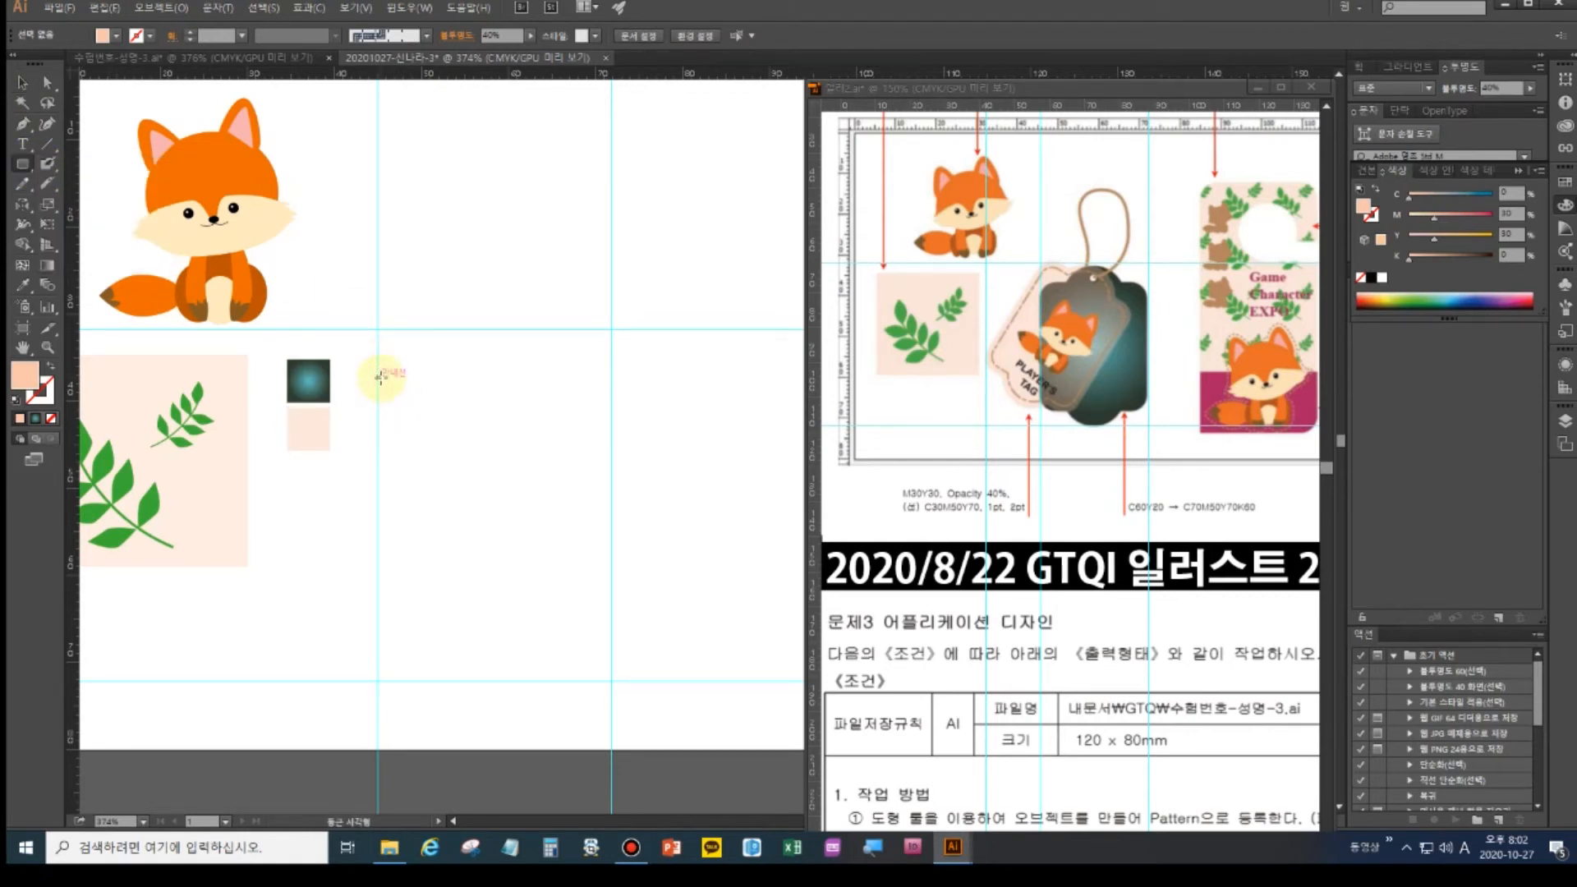
pyautogui.moveTo(382, 377)
pyautogui.mouseDown()
pyautogui.moveTo(461, 426)
pyautogui.moveTo(607, 644)
pyautogui.mouseUp()
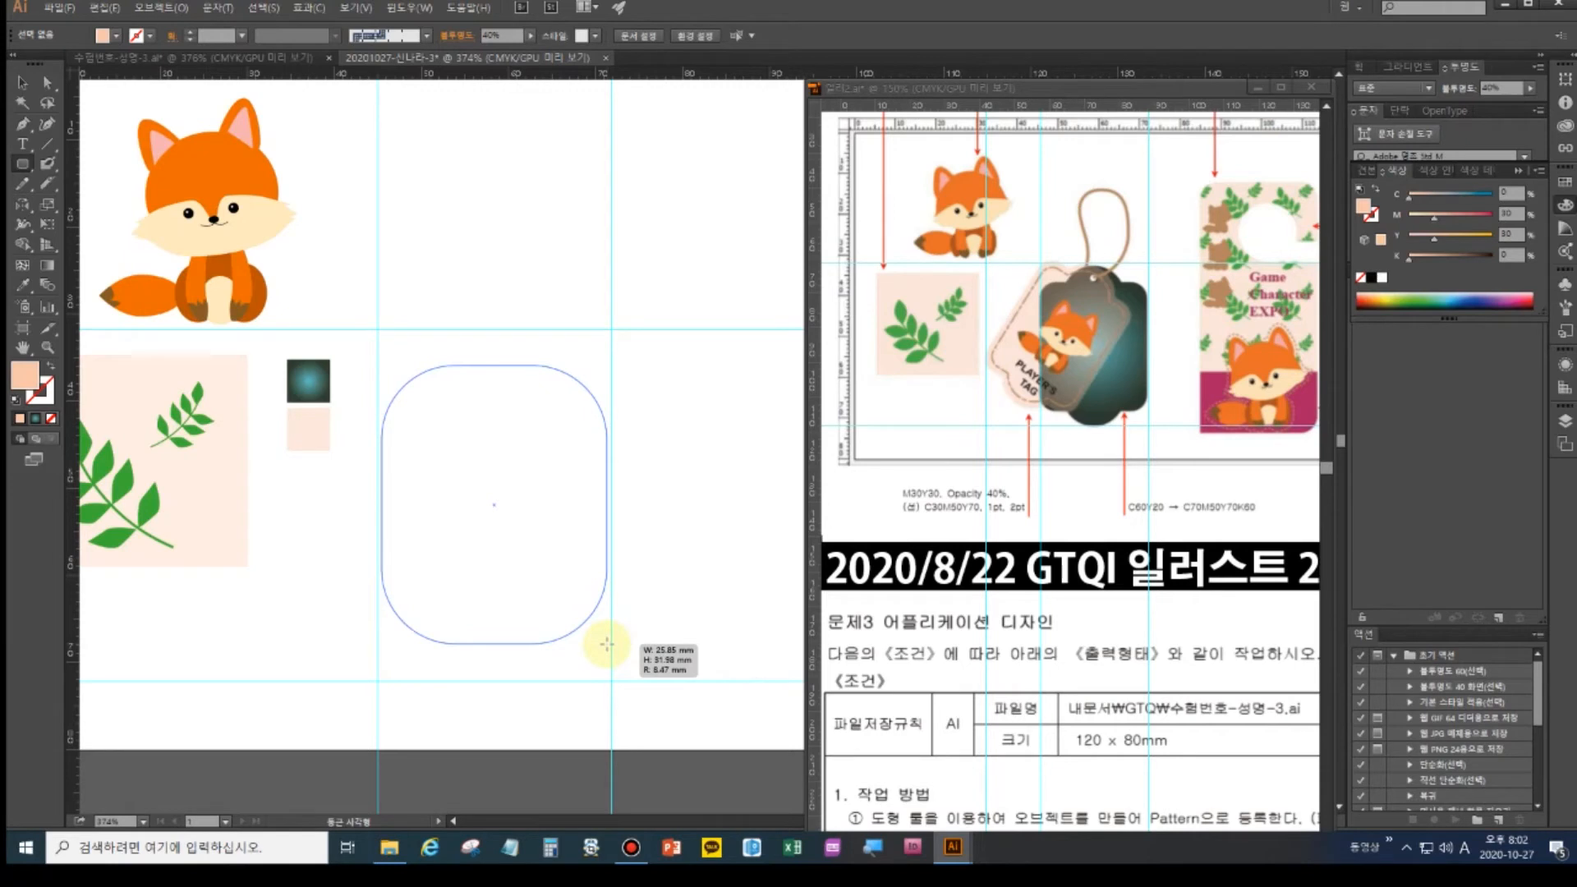
pyautogui.press('Down')
pyautogui.moveTo(606, 644); pyautogui.dragTo(610, 647)
pyautogui.press('Down')
pyautogui.press('Down')
pyautogui.press('Down')
pyautogui.press('Down')
pyautogui.press('Down')
pyautogui.press('Down')
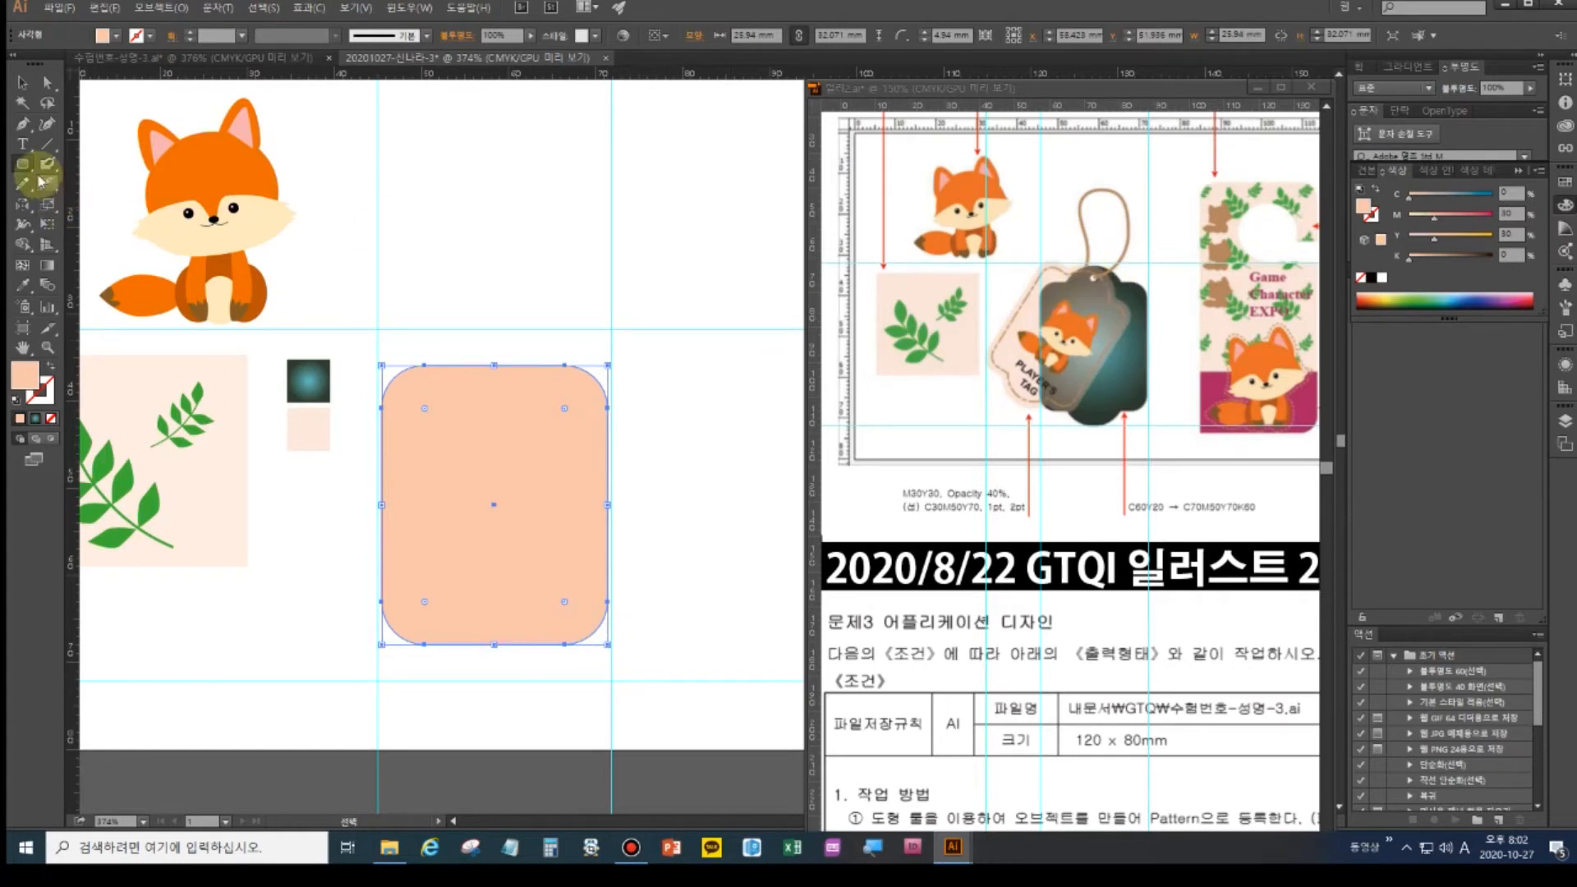
pyautogui.moveTo(24, 164); pyautogui.dragTo(82, 202)
pyautogui.moveTo(426, 348); pyautogui.dragTo(566, 415)
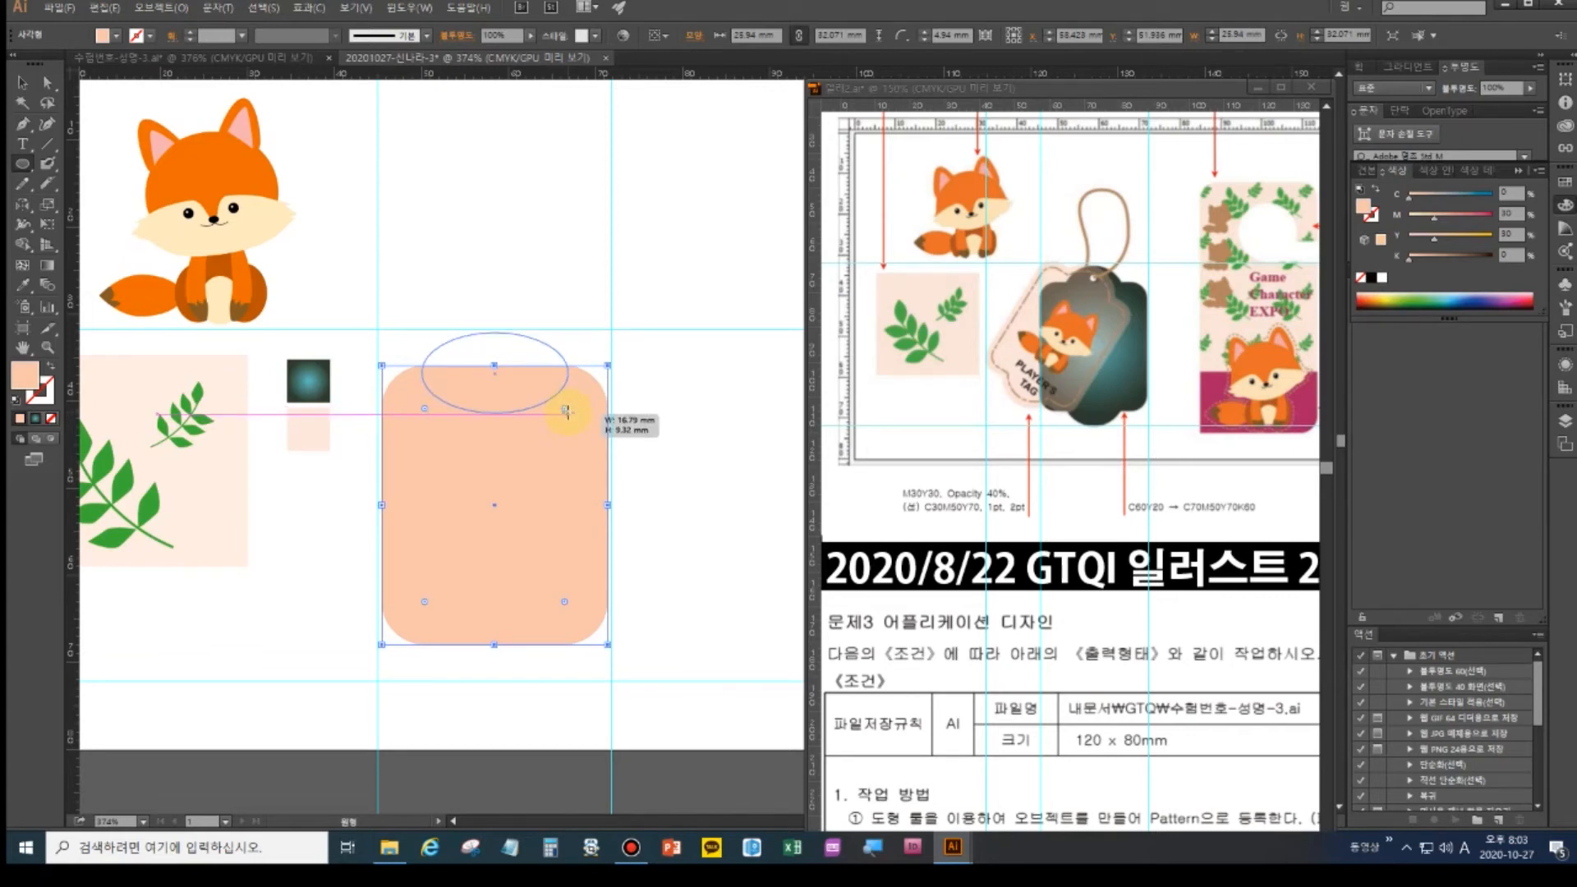
# - Copy the top ellipse down onto the rectangle's bottom edge and nudge it up slightly
pyautogui.moveTo(568, 413); pyautogui.dragTo(568, 412)
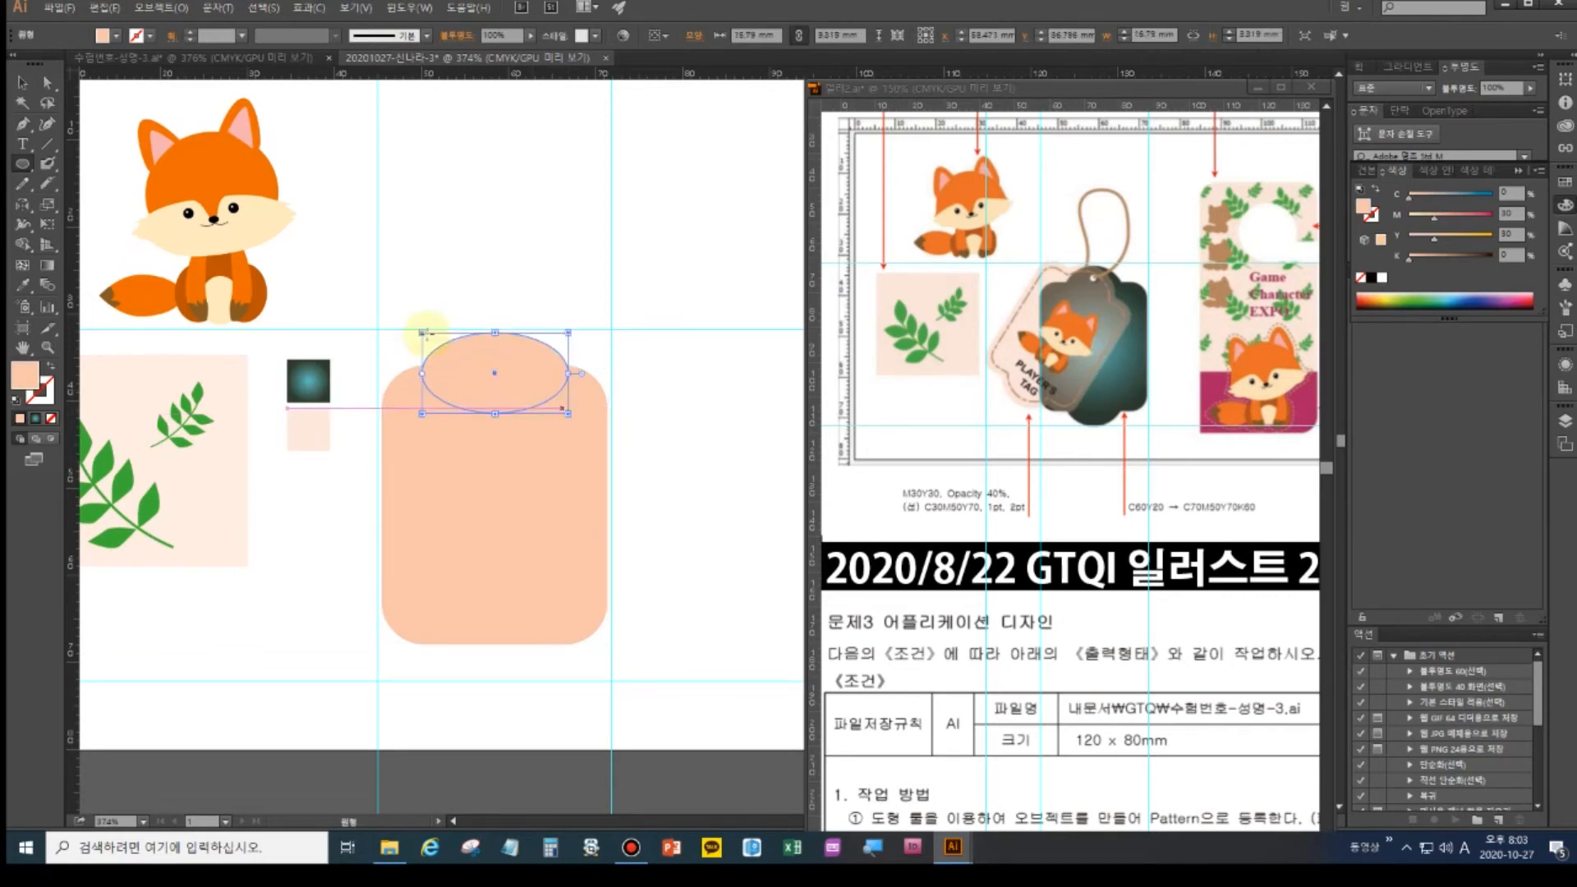
pyautogui.click(22, 82)
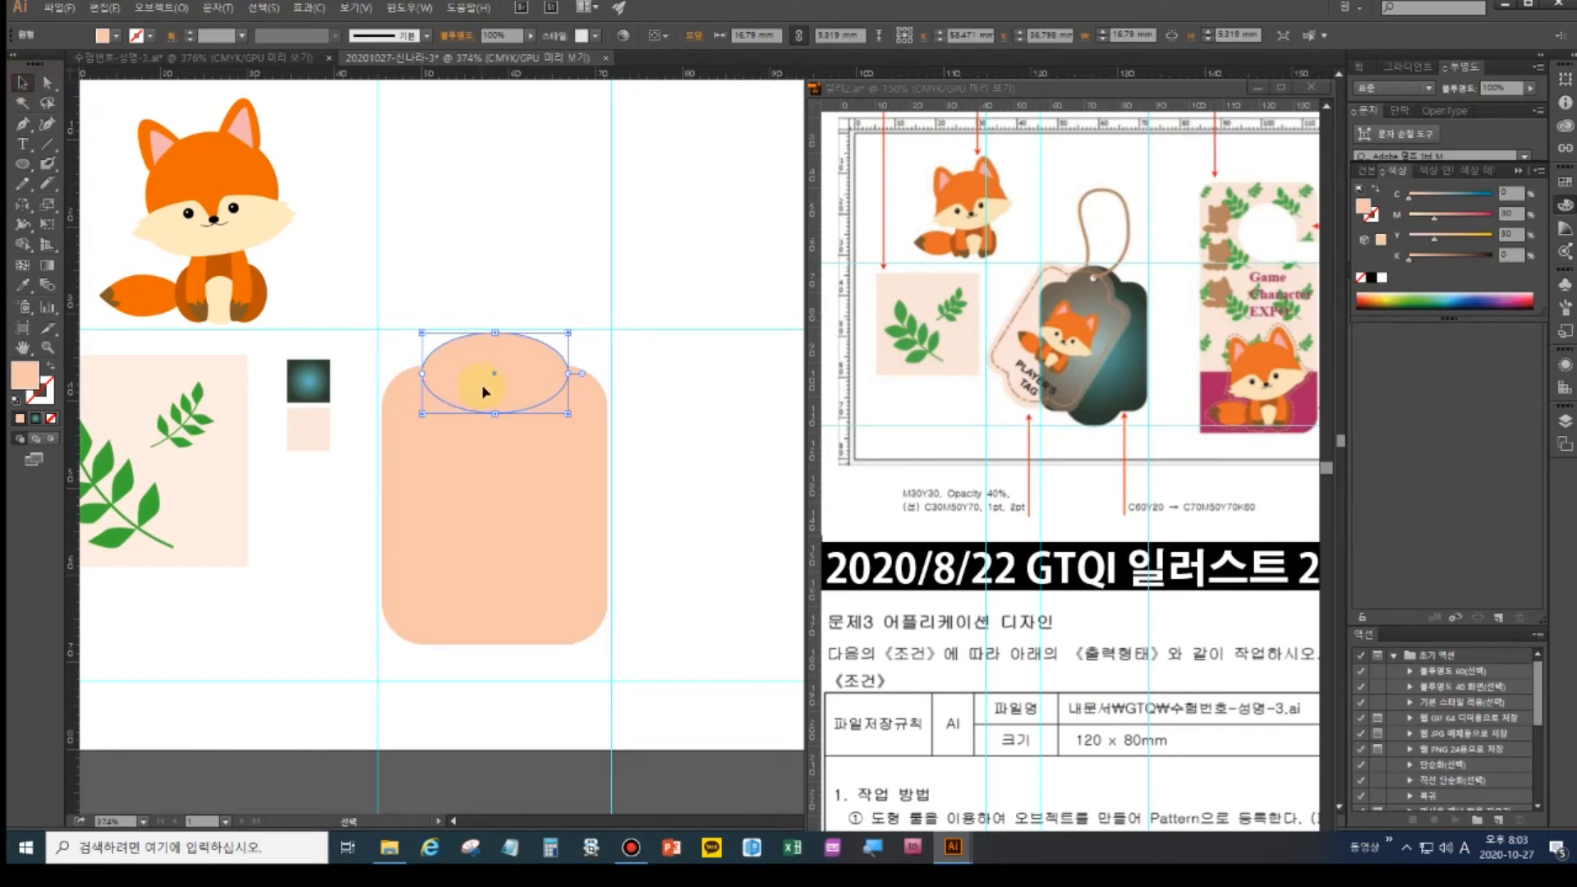
pyautogui.moveTo(501, 397); pyautogui.dragTo(507, 666)
pyautogui.click(395, 654)
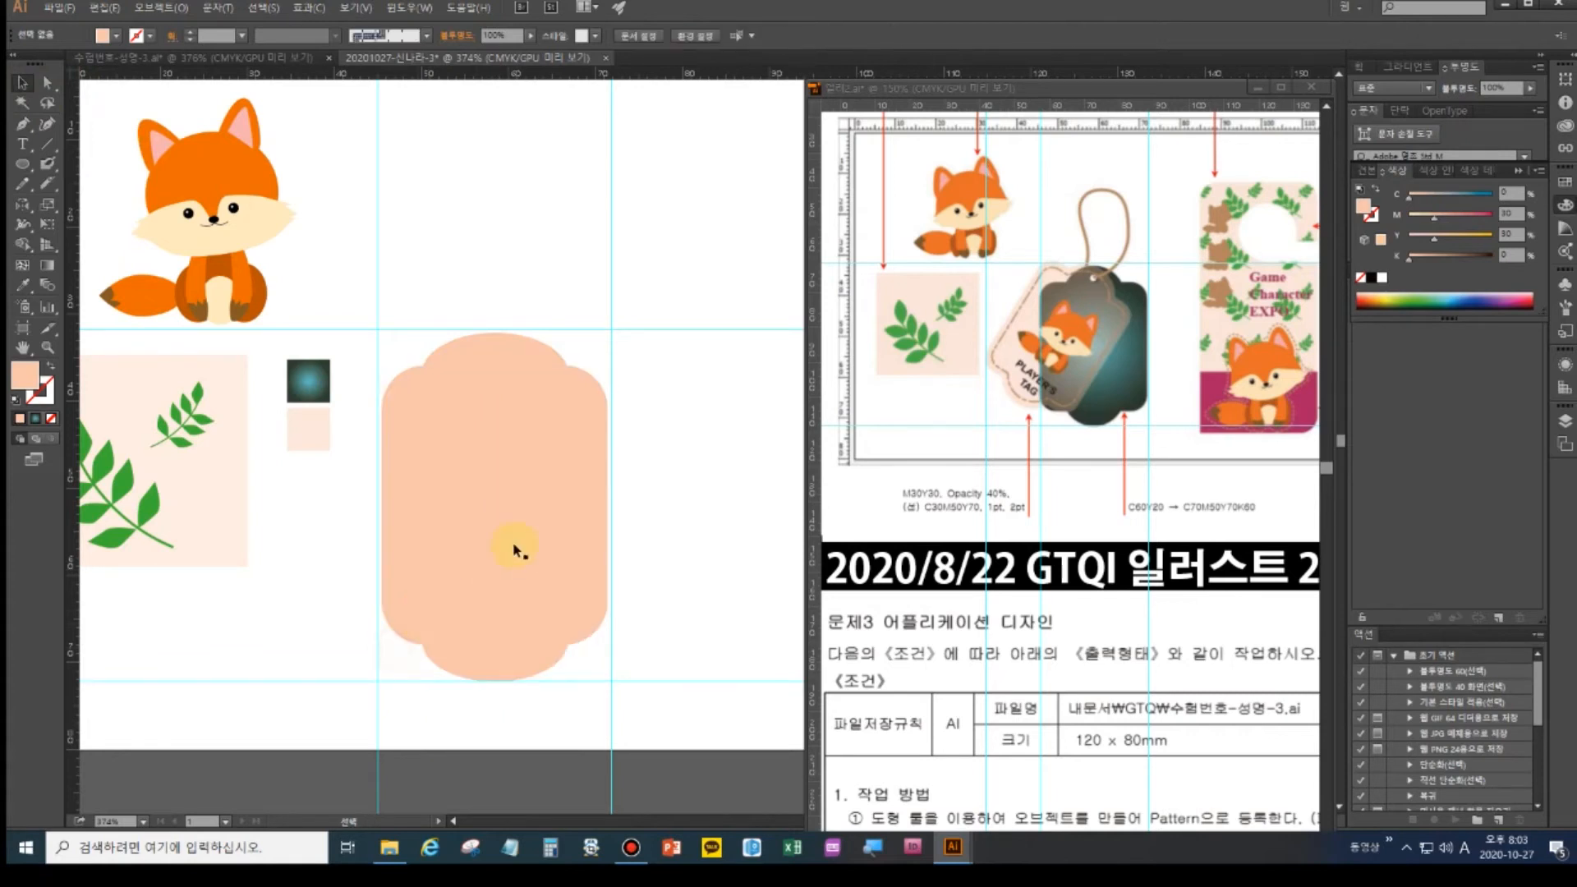
pyautogui.click(501, 651)
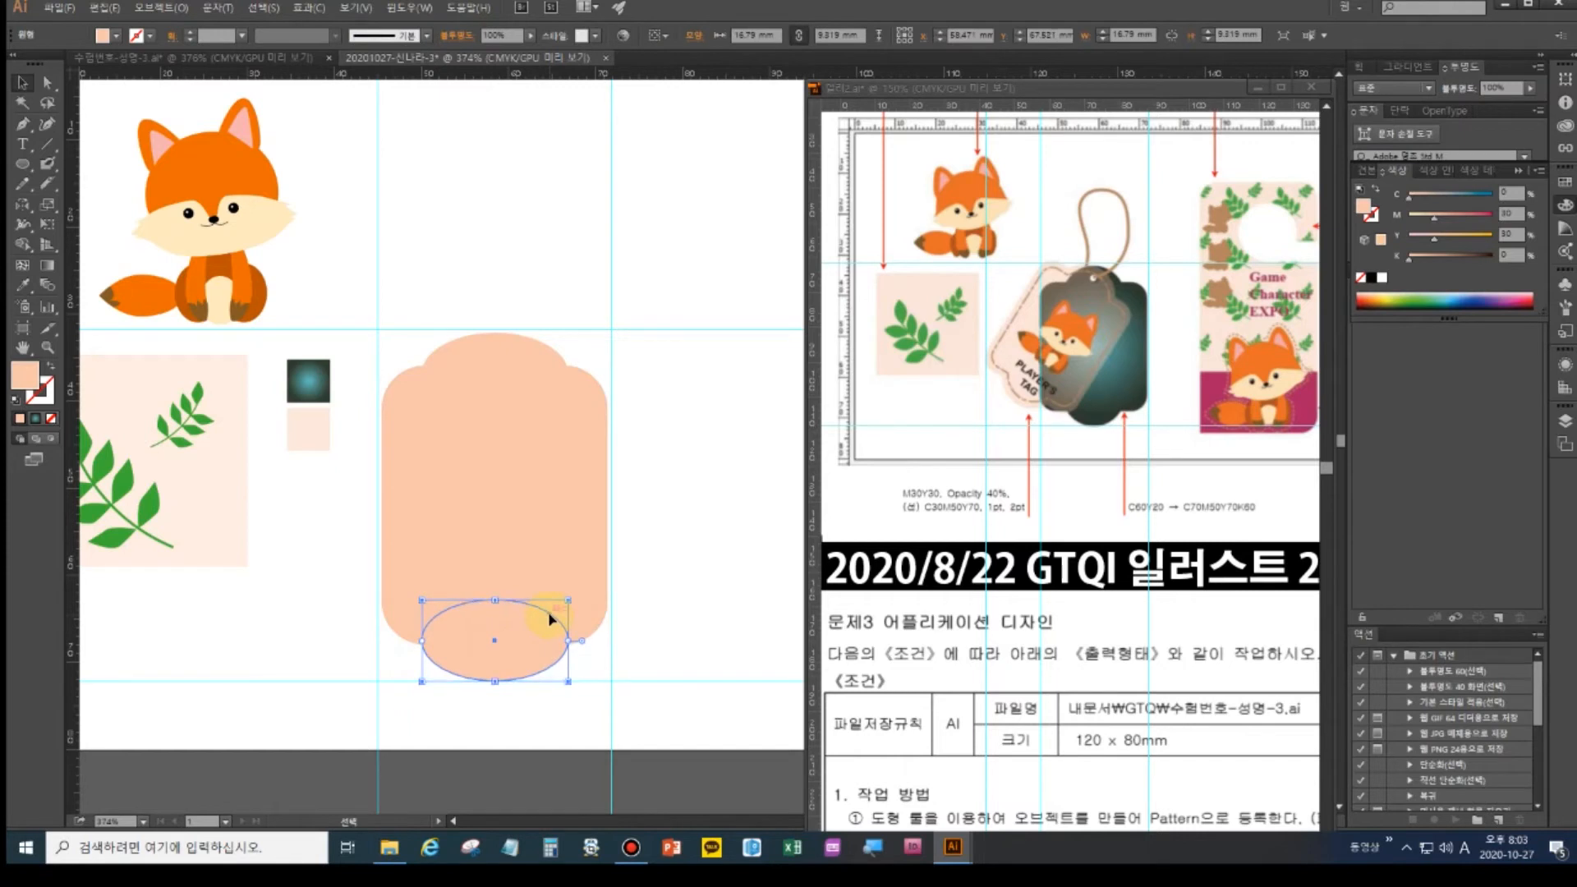
pyautogui.click(479, 345)
pyautogui.click(486, 649)
pyautogui.press('Up')
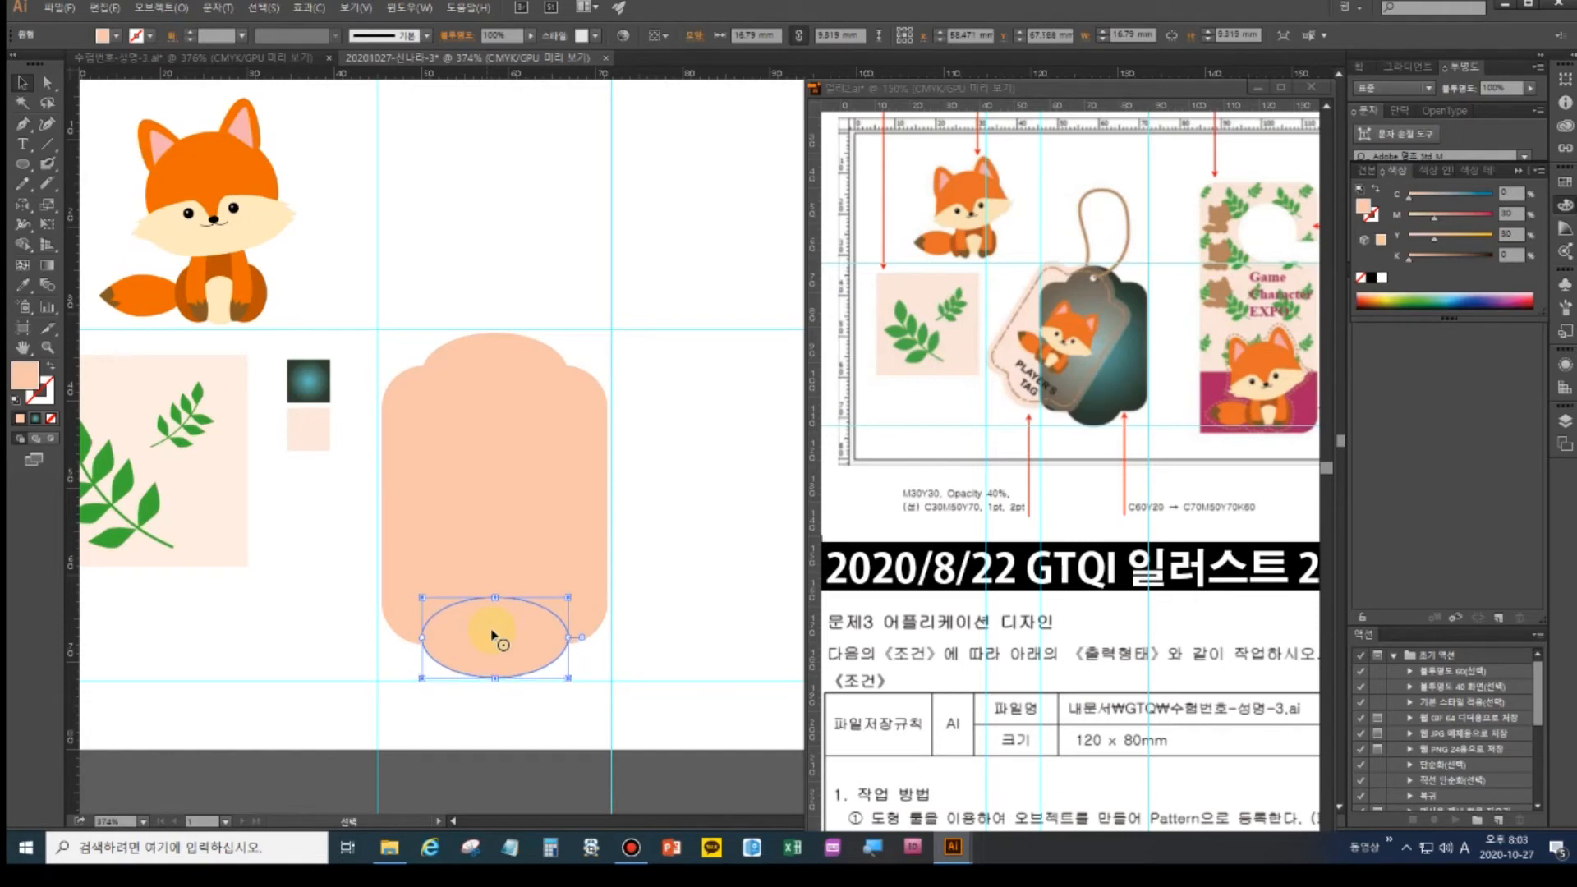
# - Select the rectangle and both ellipses and open the Pathfinder panel
pyautogui.click(696, 555)
pyautogui.moveTo(662, 703); pyautogui.dragTo(370, 315)
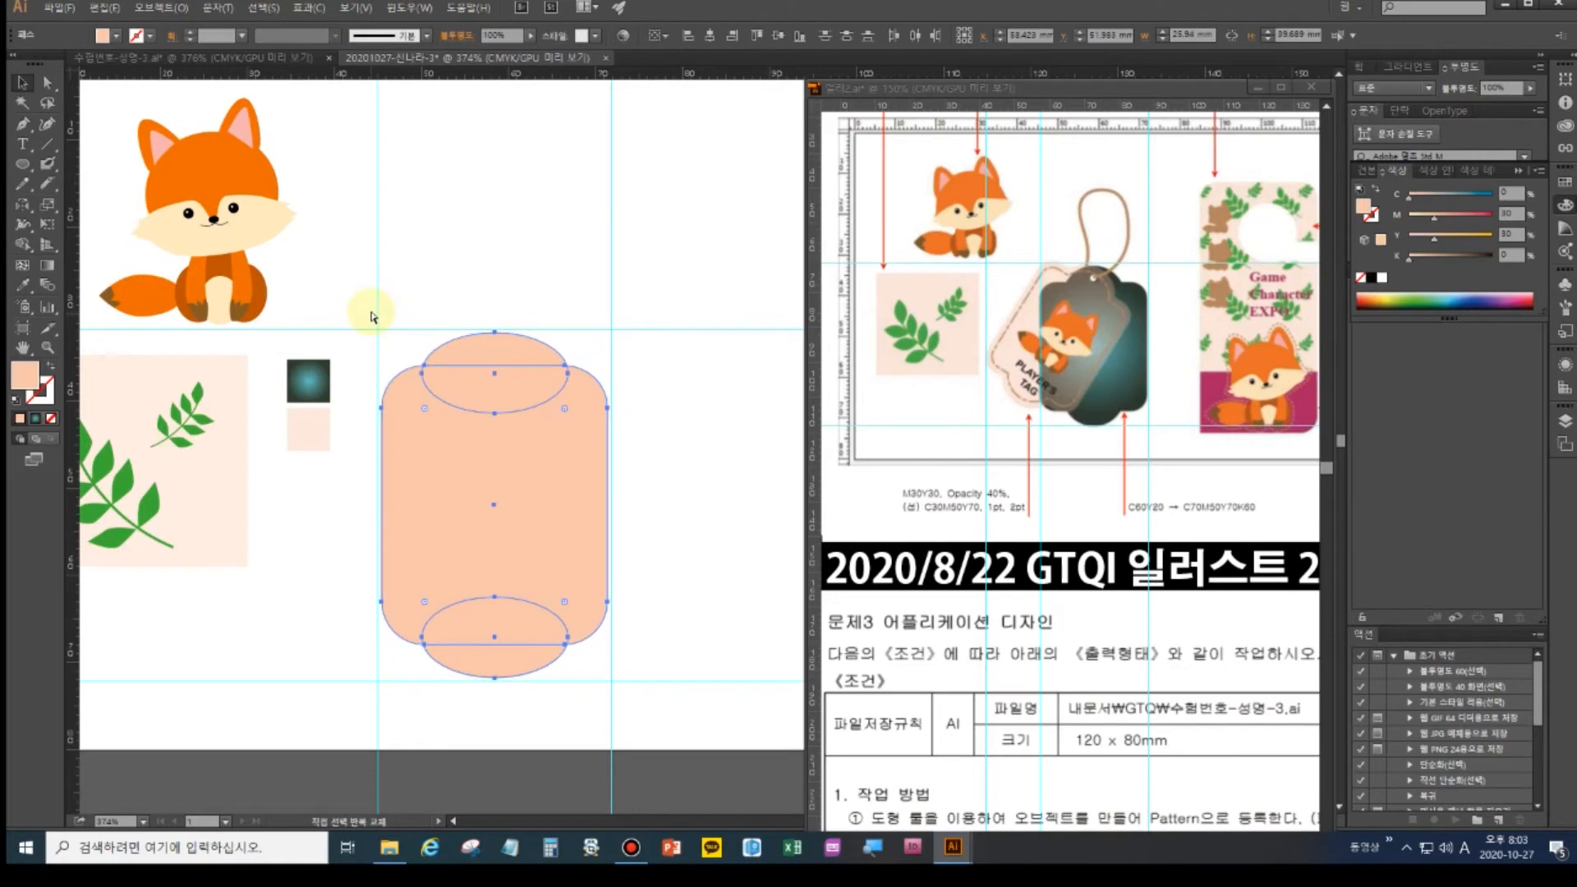
pyautogui.hotkey('shift', 'ctrl', 'F9')
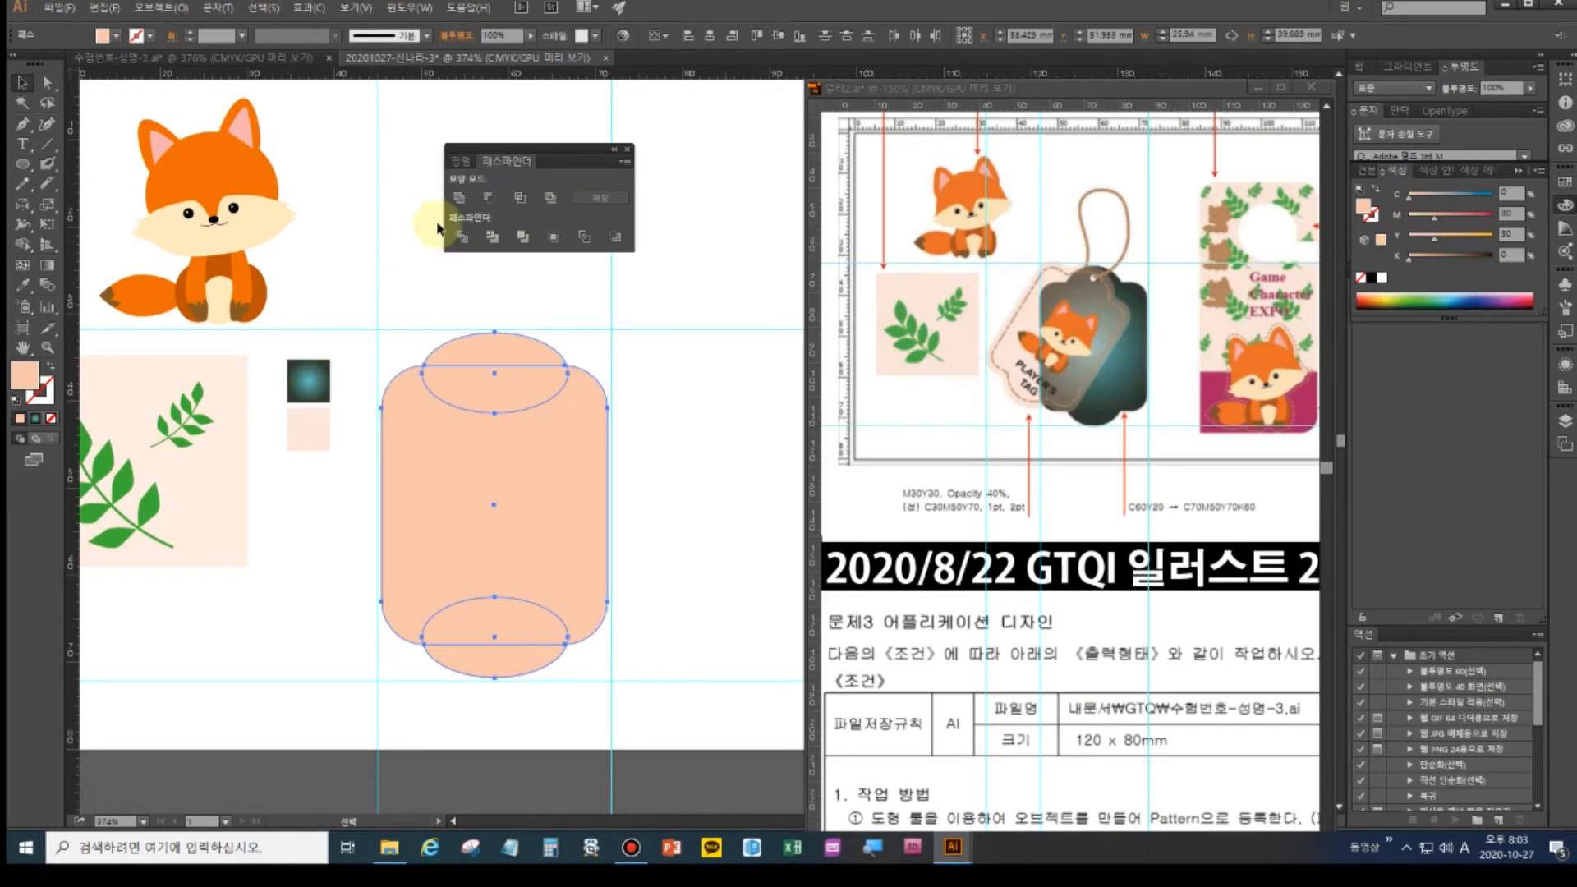
# - Unite the rectangle and ellipses into one tag shape and apply the teal radial gradient fill
pyautogui.click(460, 198)
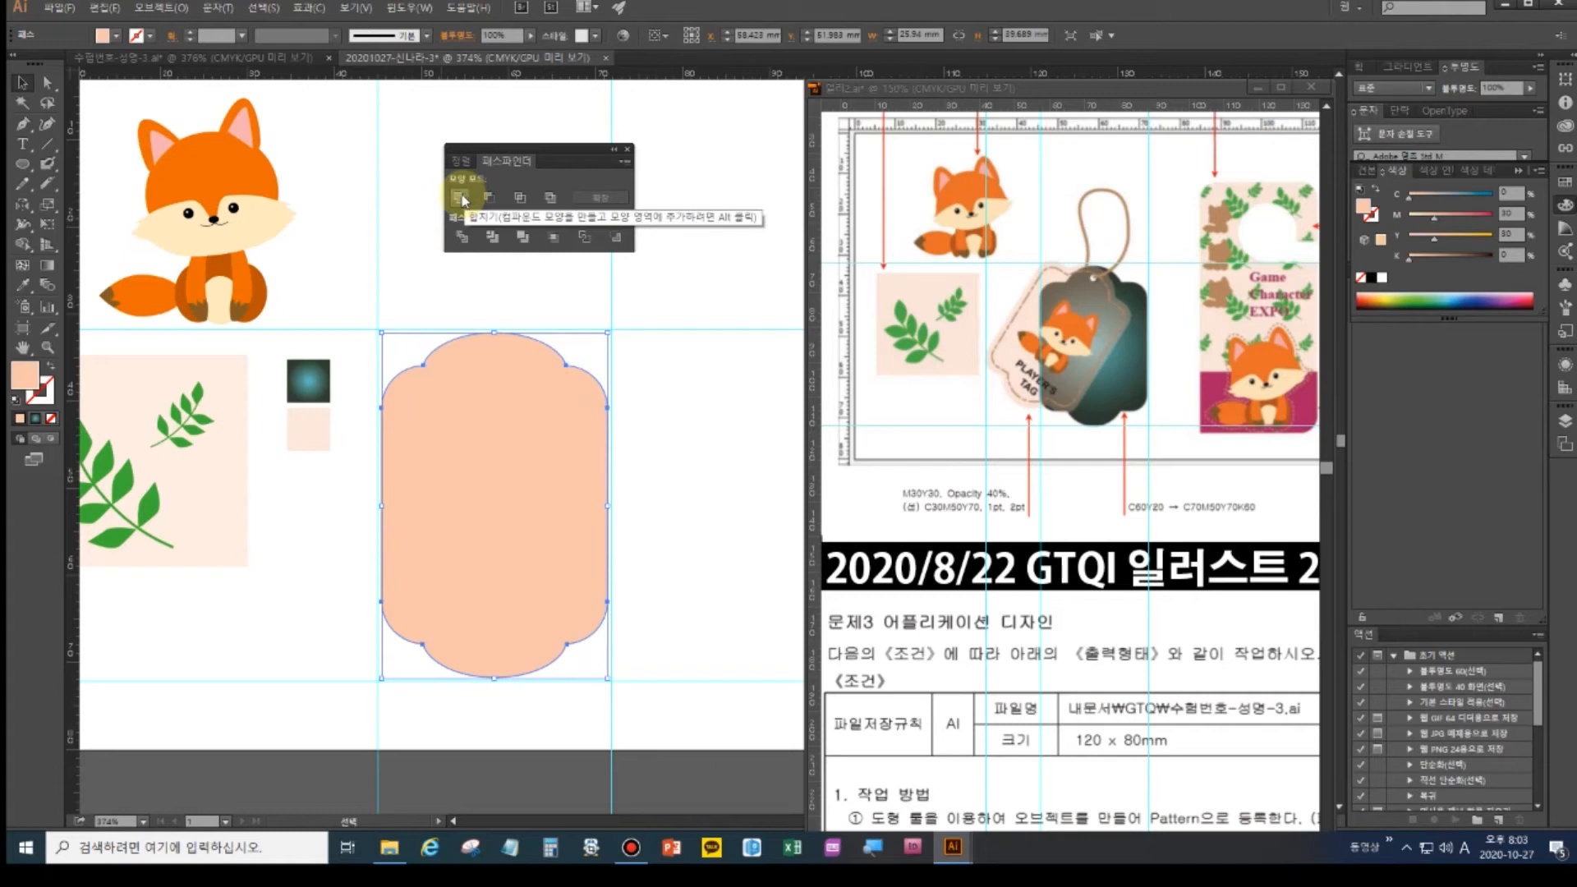
pyautogui.click(22, 286)
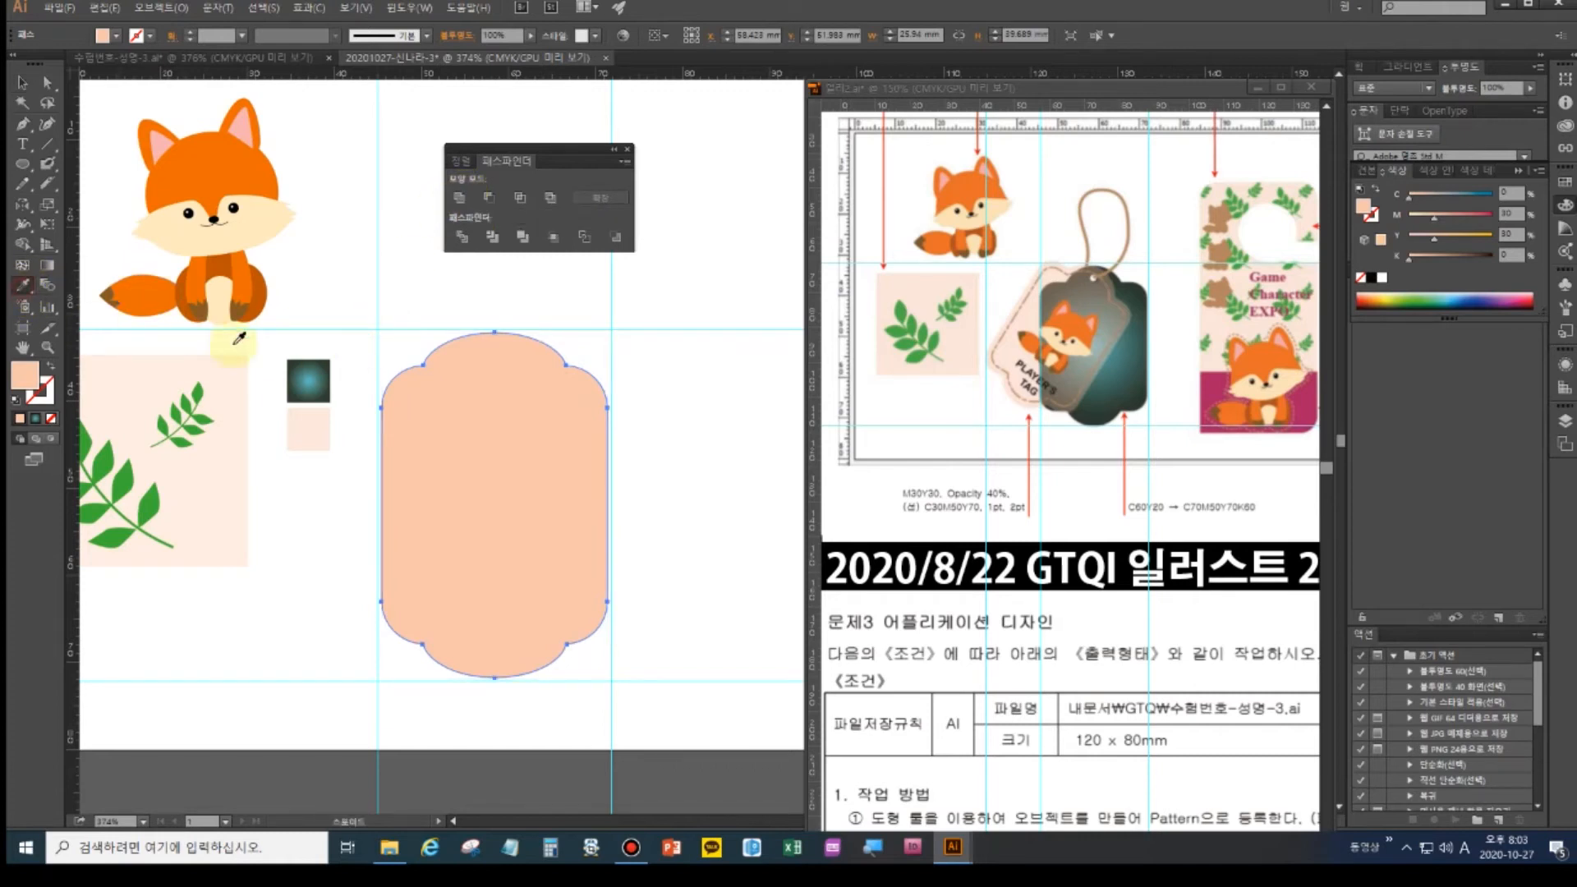
pyautogui.click(310, 377)
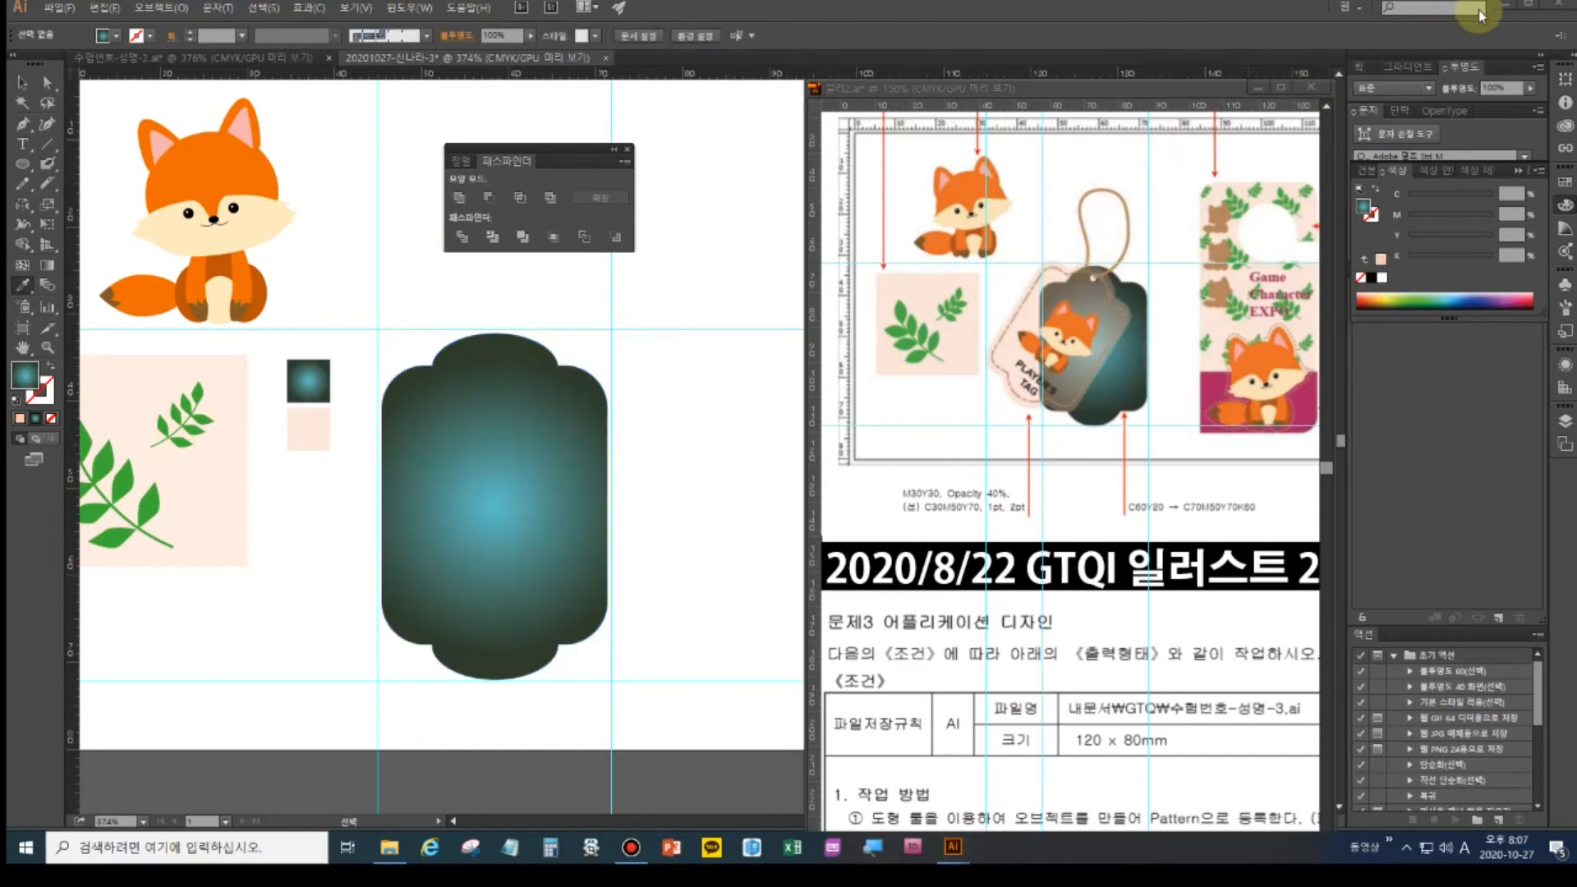
pyautogui.click(22, 163)
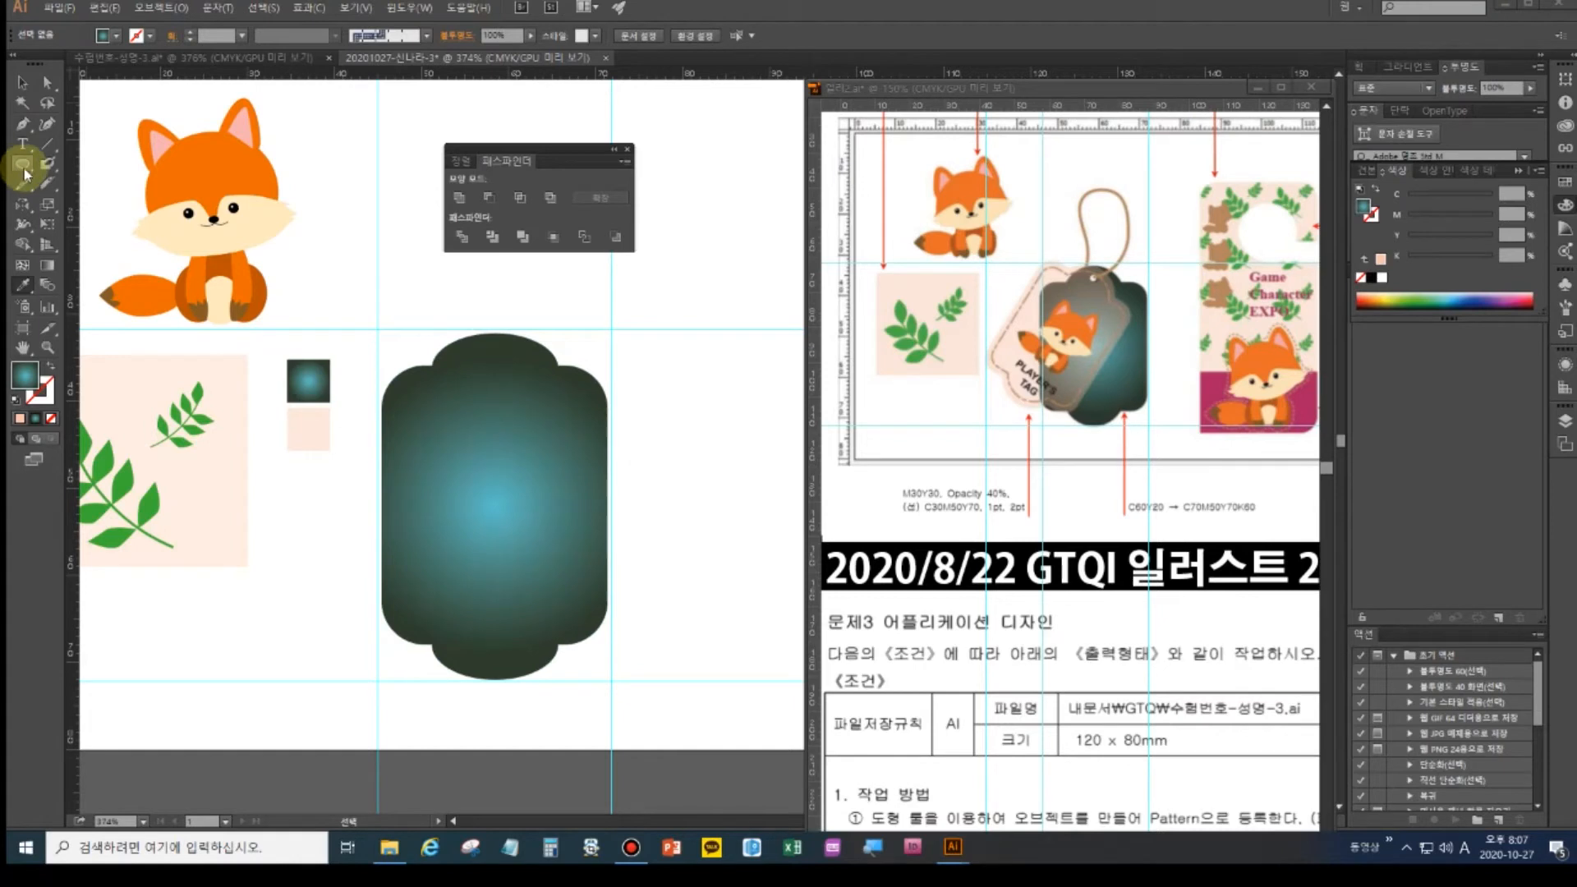
pyautogui.moveTo(495, 353); pyautogui.dragTo(508, 359)
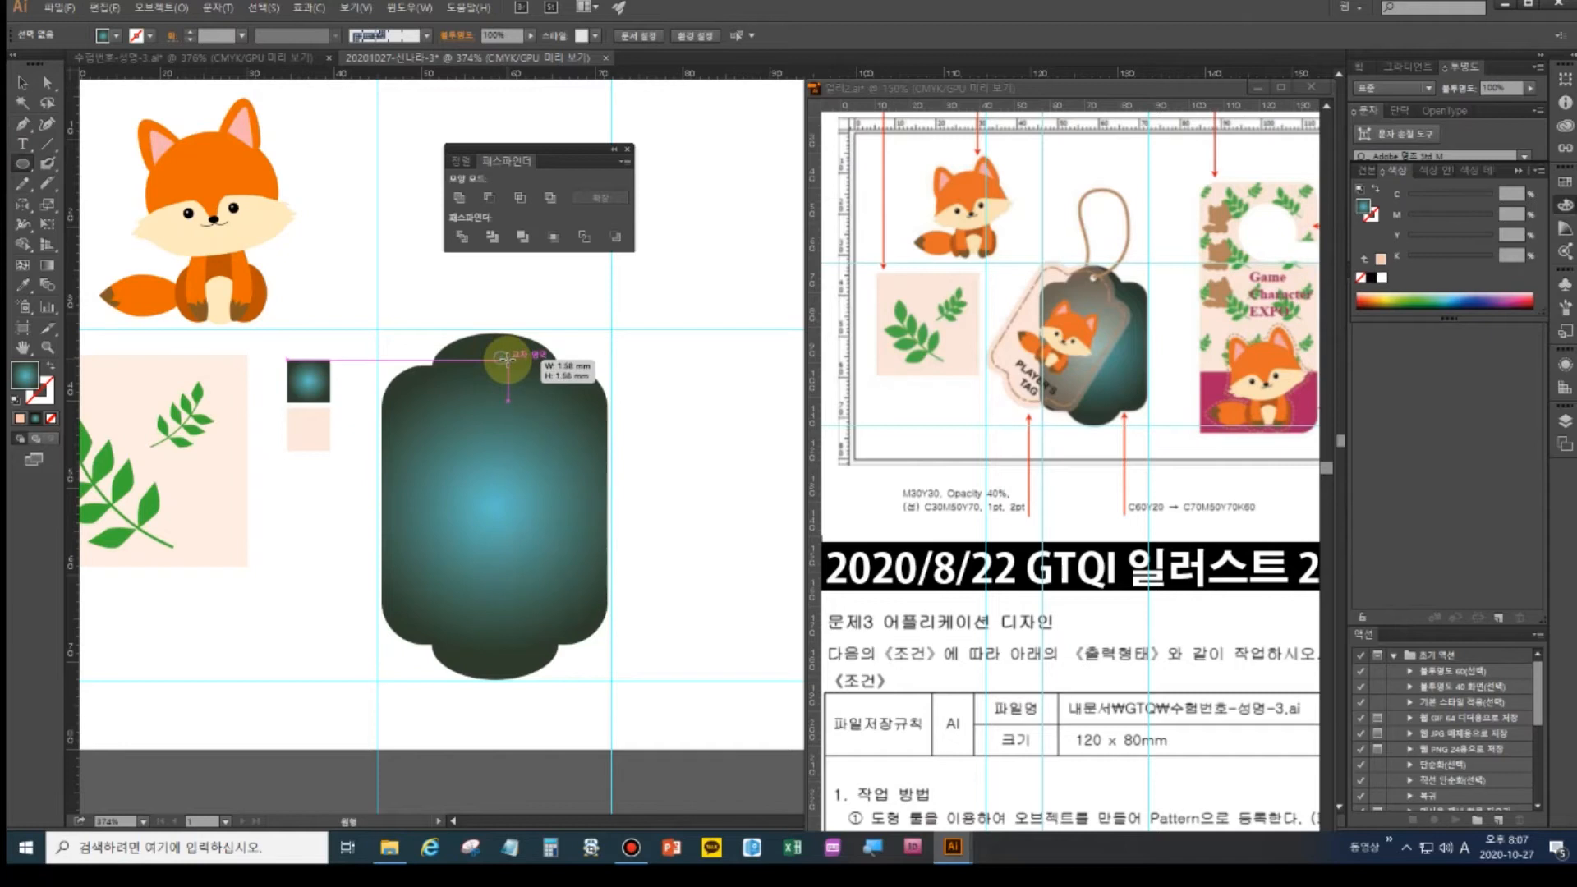
# - Finish the small circle at the tag's top and give it the peach square's fill
pyautogui.moveTo(506, 359); pyautogui.dragTo(503, 350)
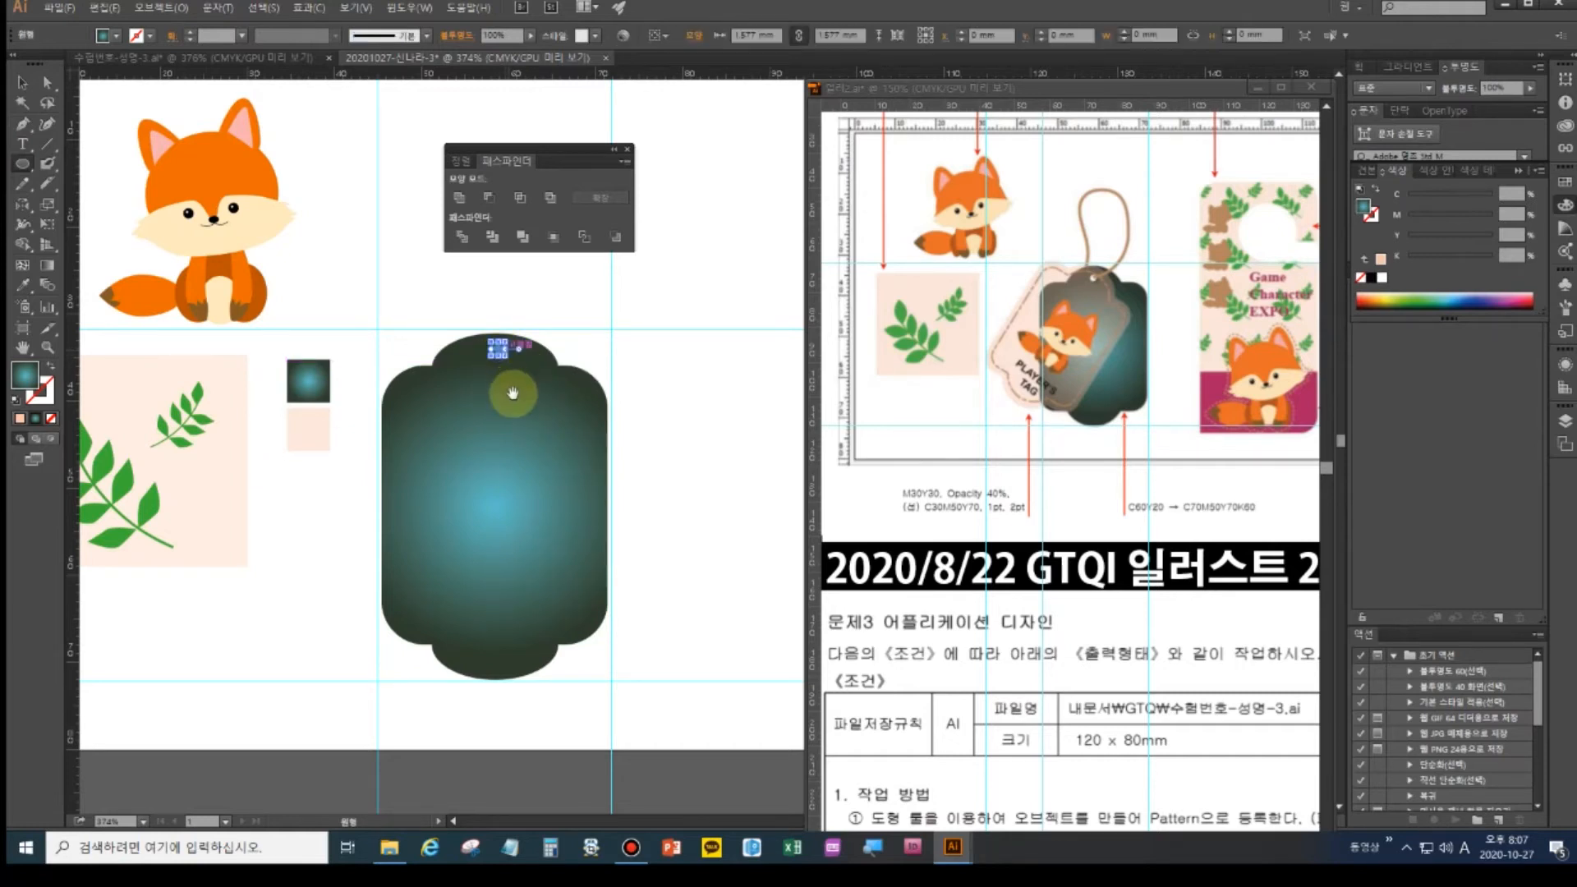
pyautogui.click(22, 285)
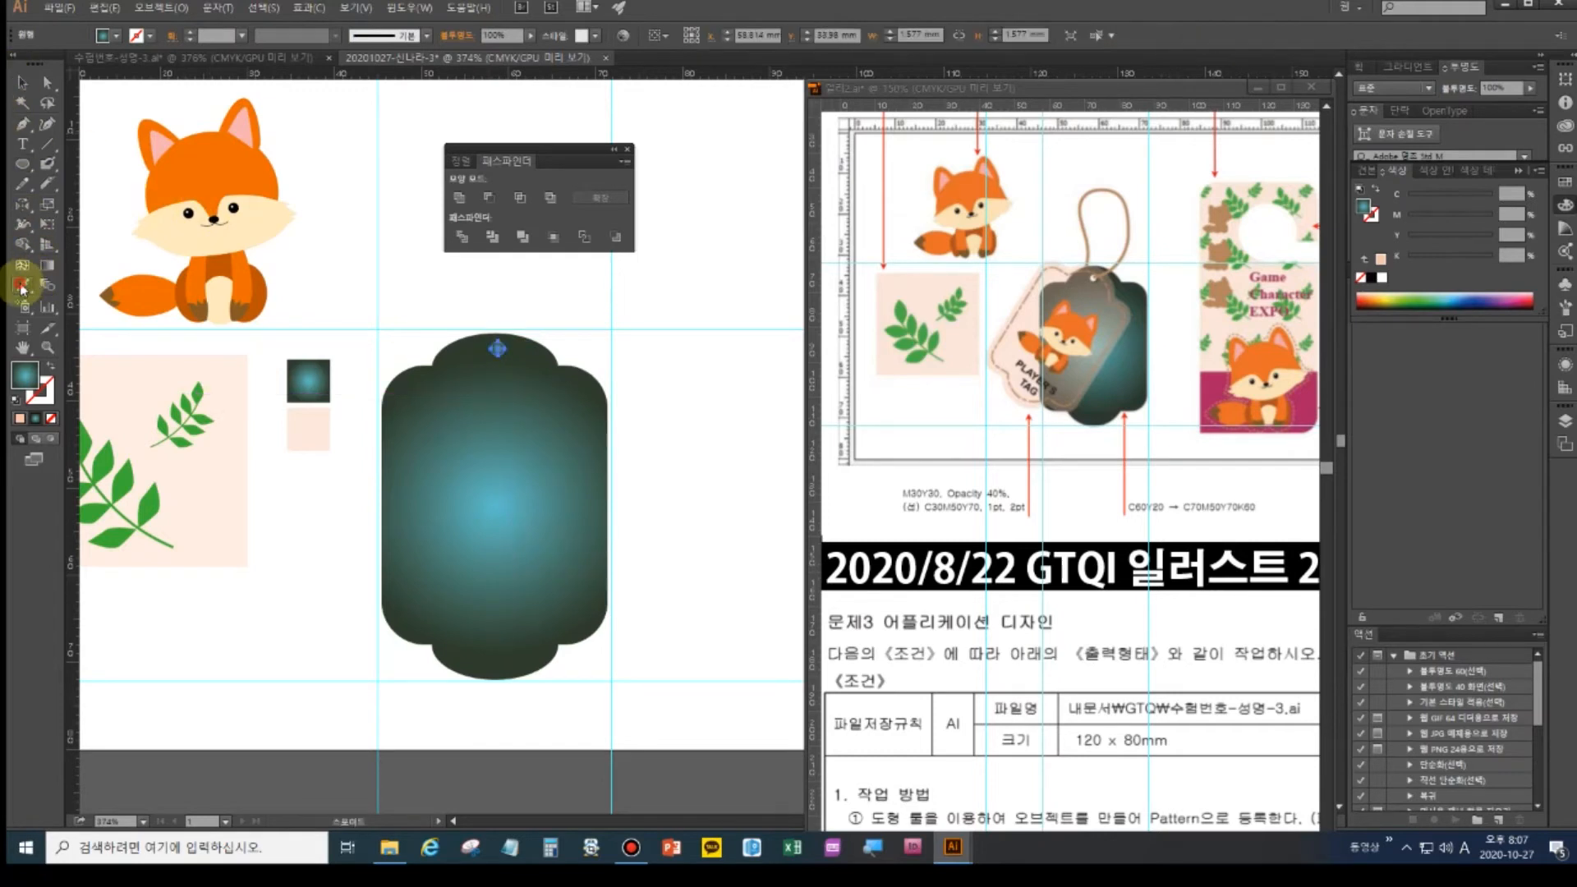
pyautogui.click(308, 429)
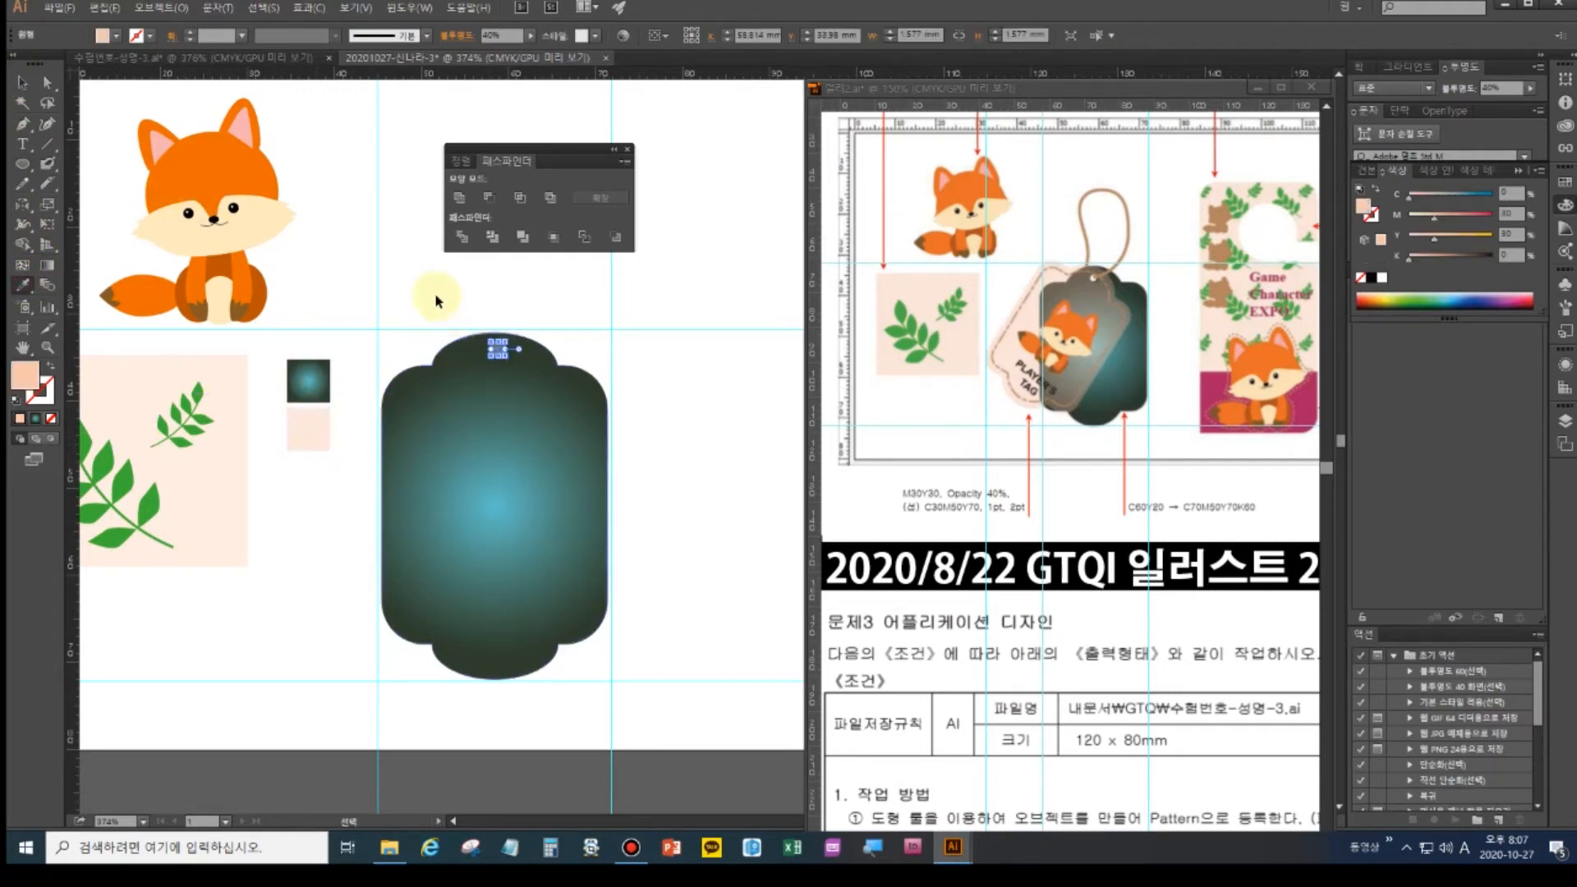
pyautogui.keyDown('ctrl'); pyautogui.click(440, 286); pyautogui.keyUp('ctrl')
# - Subtract the circle from the tag with Minus Front to punch the string hole
pyautogui.click(22, 83)
pyautogui.moveTo(426, 308); pyautogui.dragTo(534, 427)
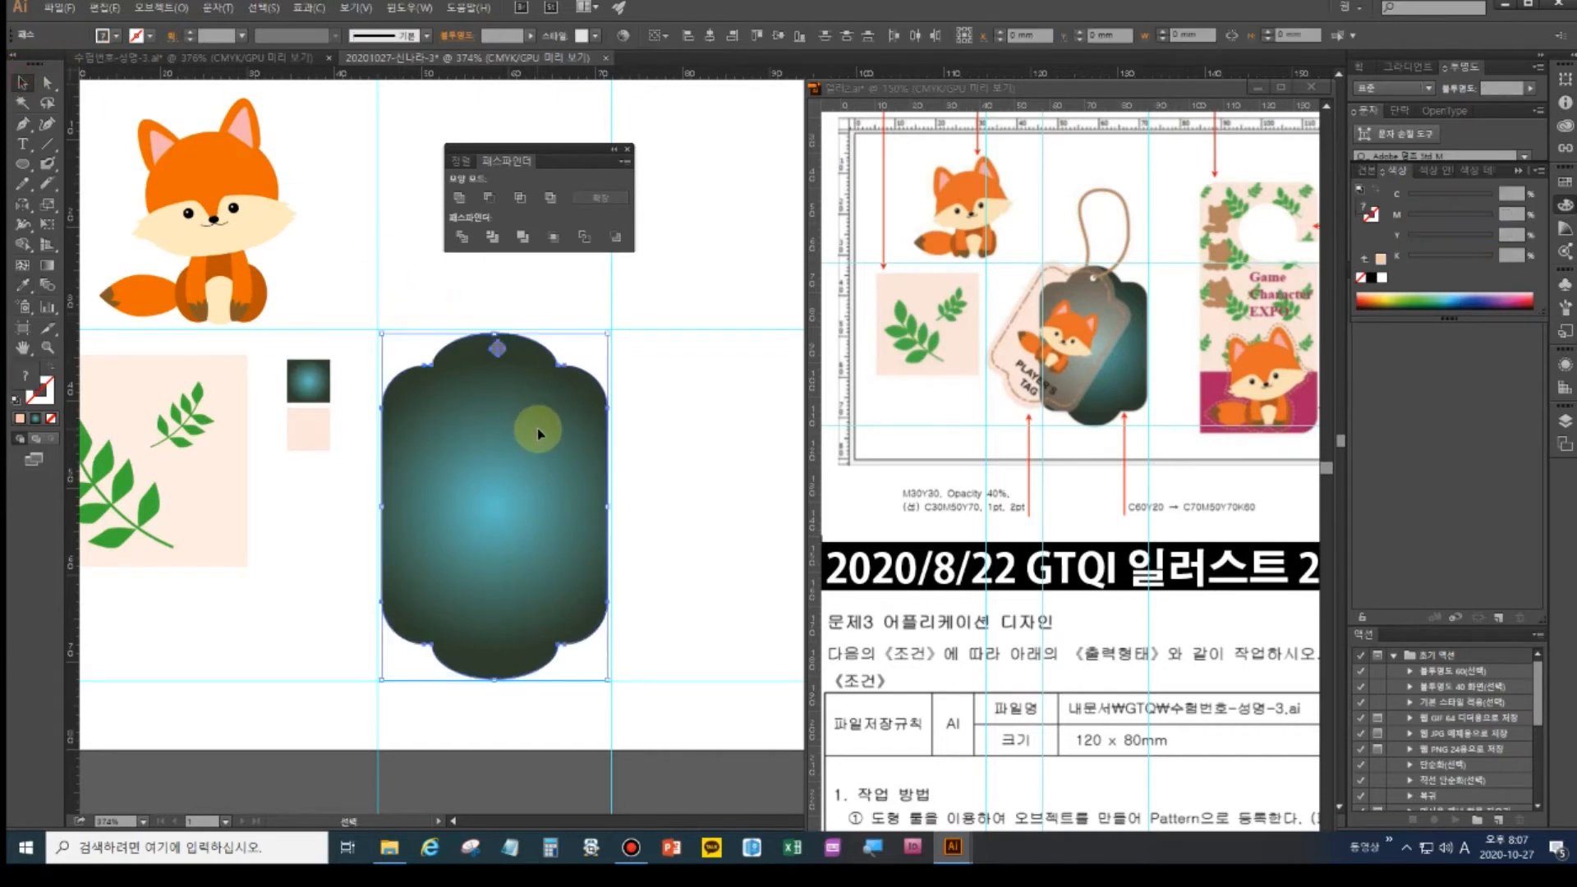
pyautogui.click(490, 200)
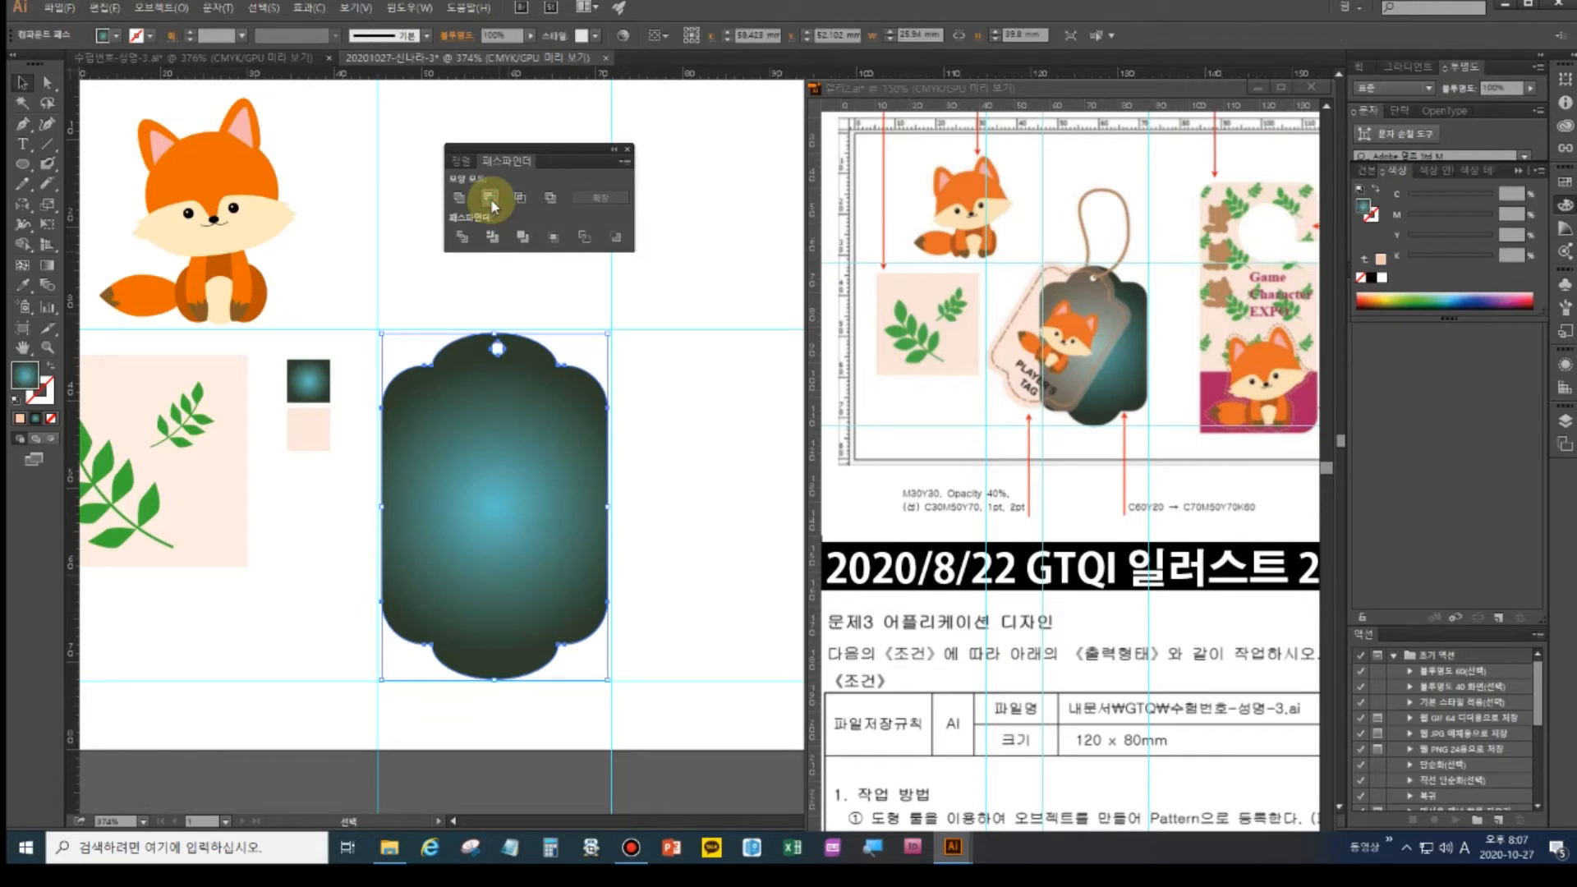
pyautogui.click(722, 368)
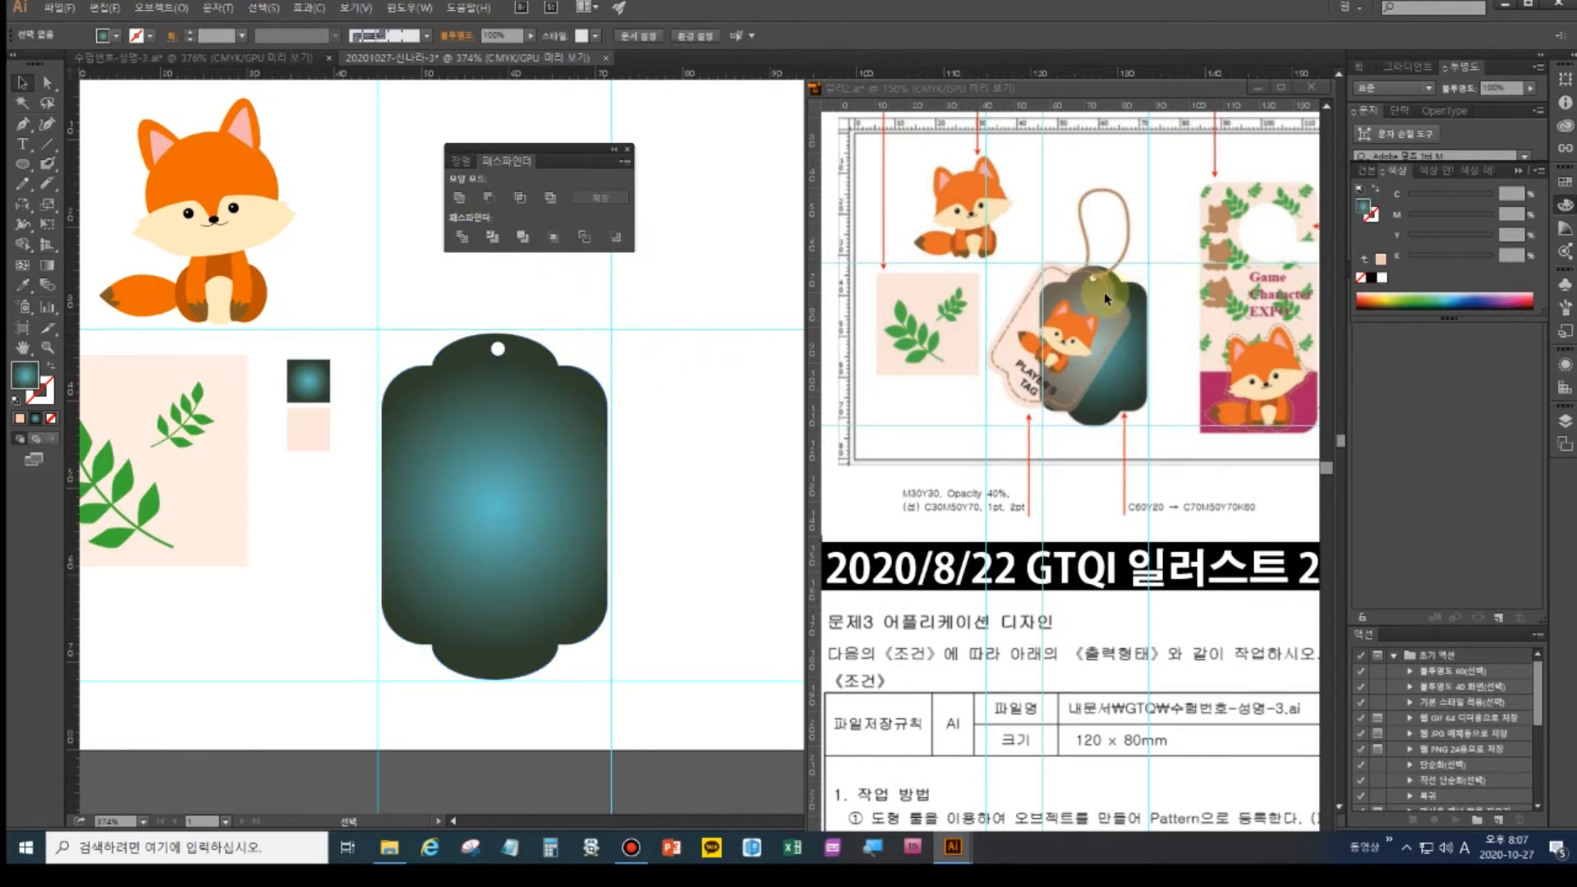
pyautogui.click(517, 460)
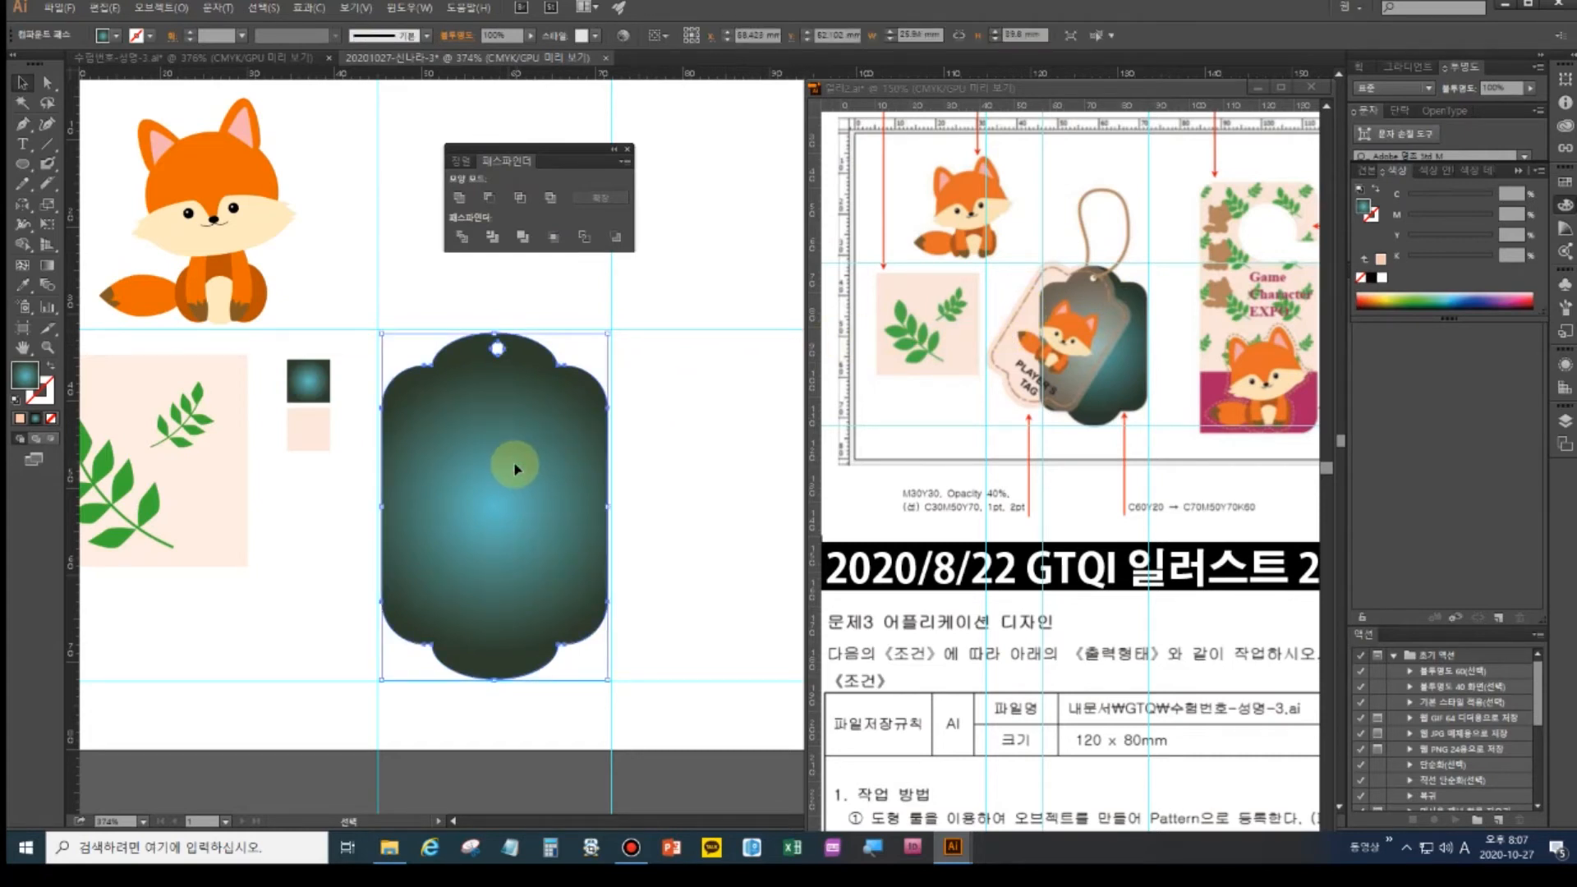
# - Duplicate the holed tag and rotate the copy so it overlaps the original at an angle
pyautogui.moveTo(516, 465); pyautogui.dragTo(474, 462)
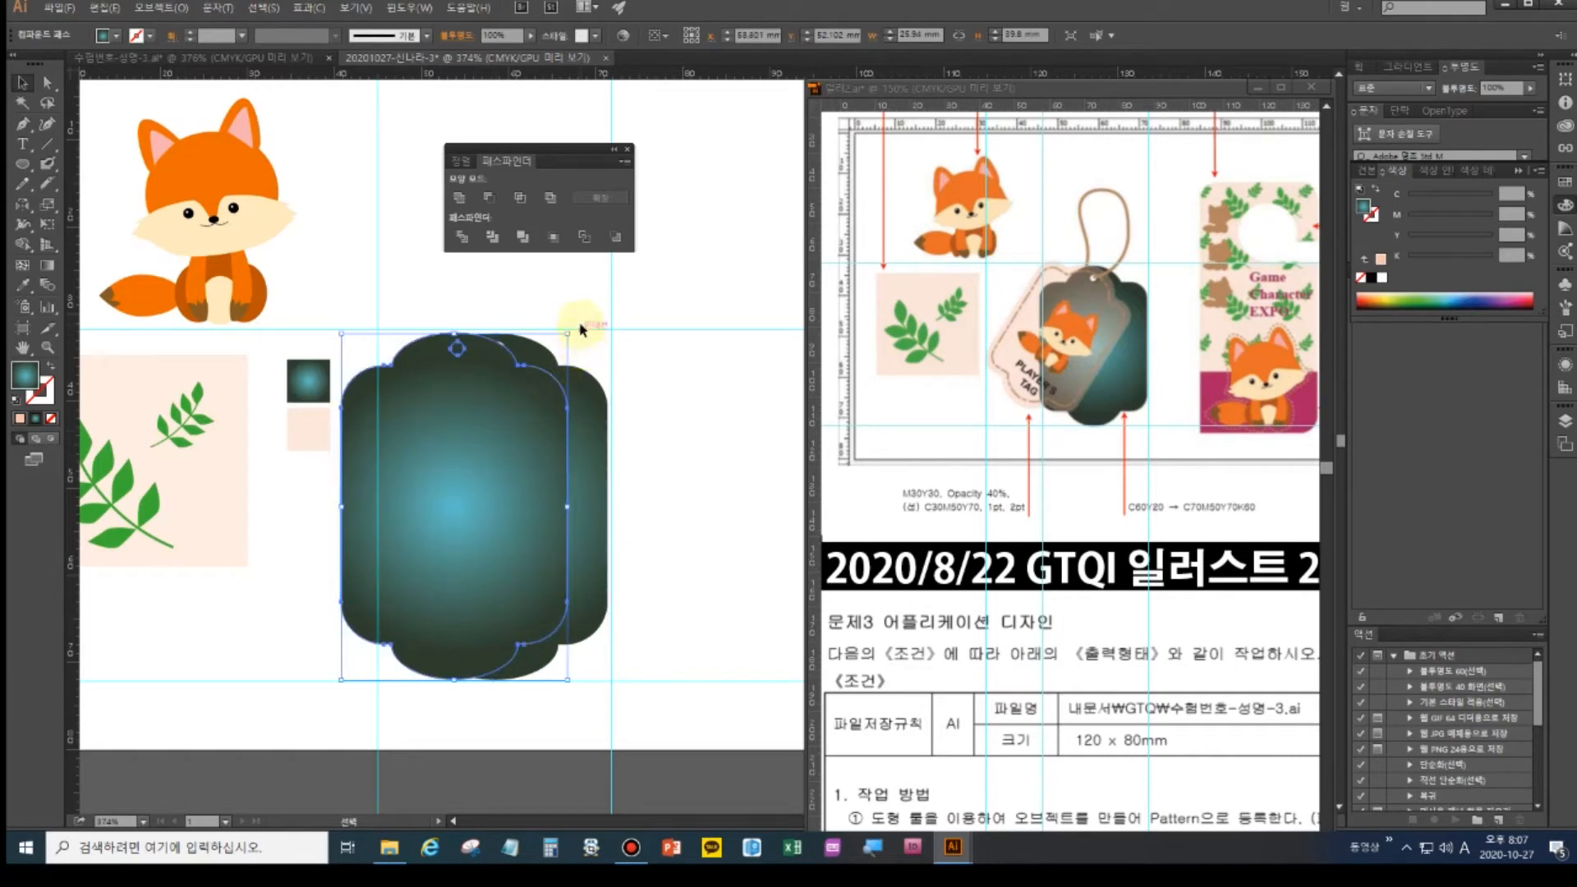
pyautogui.moveTo(573, 327); pyautogui.dragTo(613, 405)
pyautogui.moveTo(516, 515); pyautogui.dragTo(511, 507)
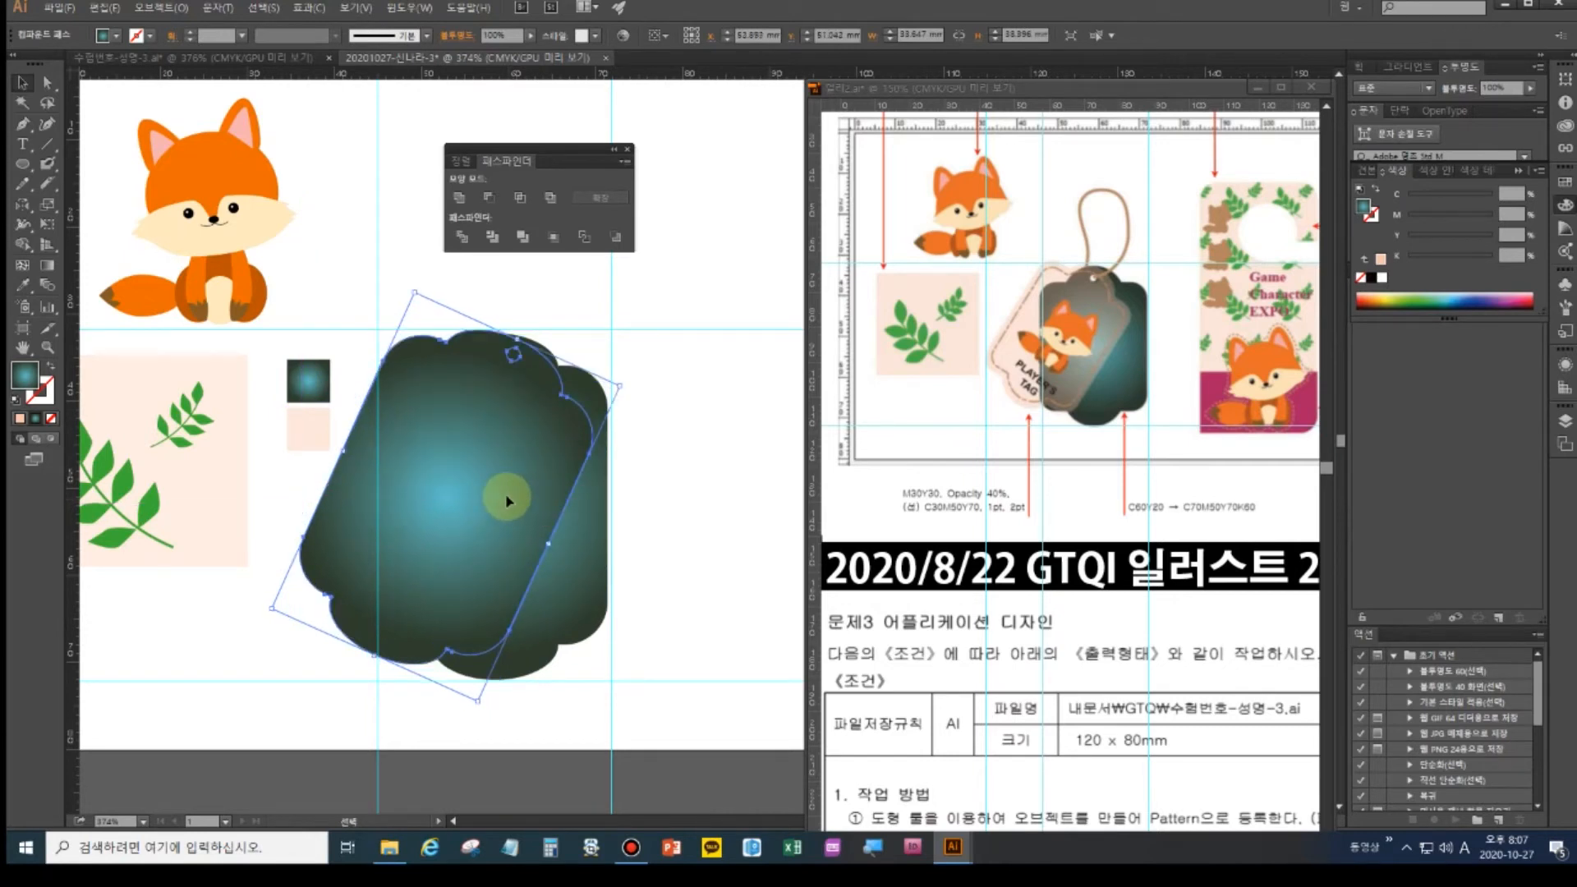
pyautogui.moveTo(508, 488); pyautogui.dragTo(635, 509)
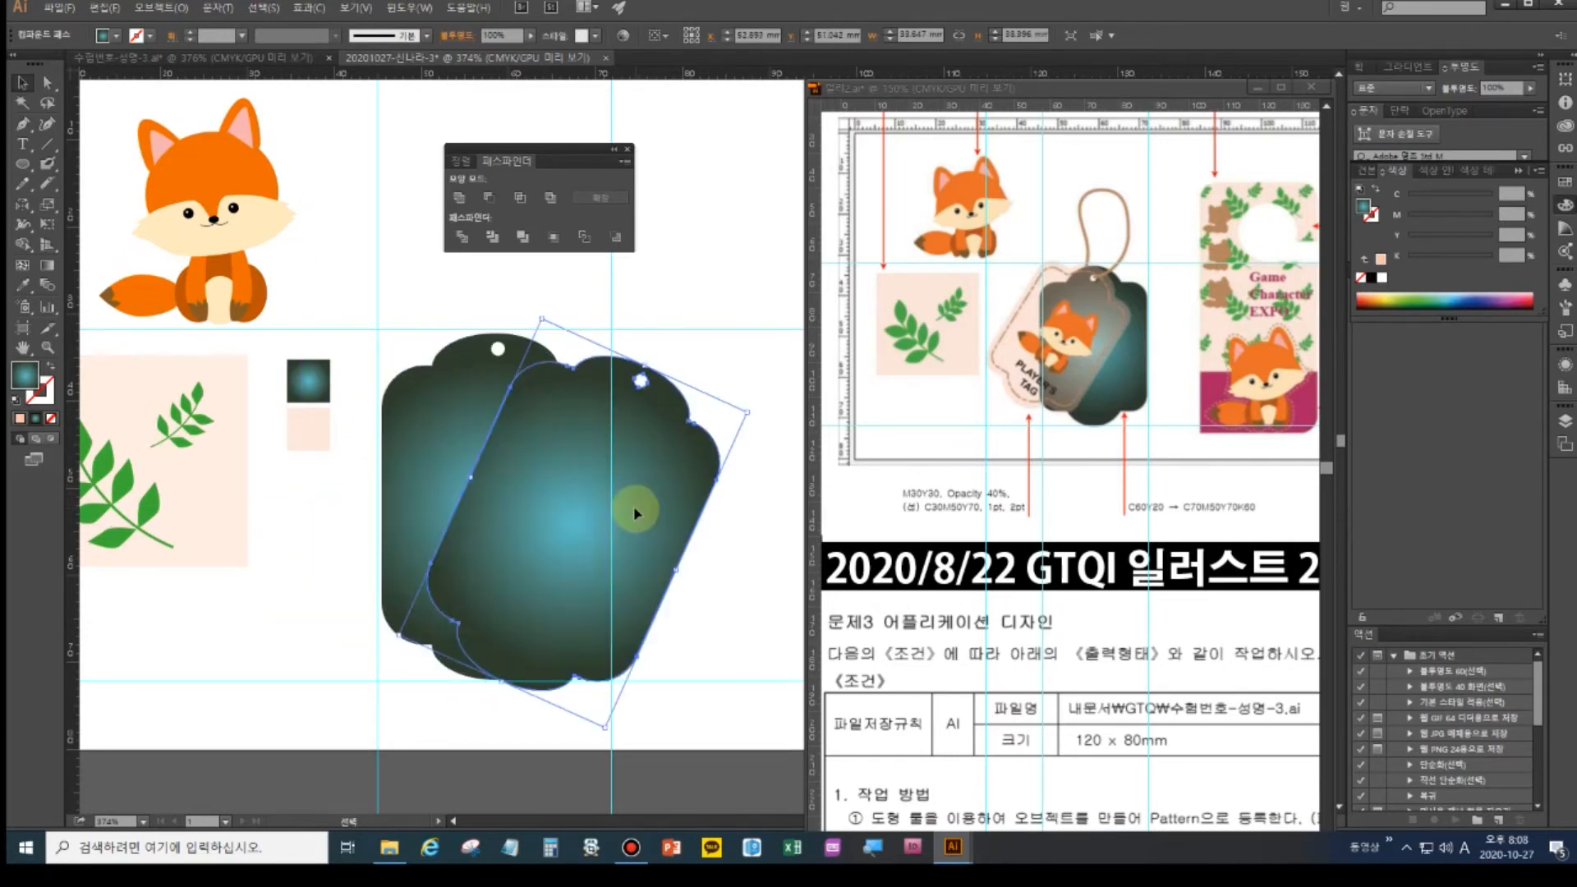
pyautogui.hotkey('ctrl', 'z')
pyautogui.moveTo(535, 452)
pyautogui.mouseDown()
pyautogui.moveTo(505, 480)
pyautogui.moveTo(517, 468)
pyautogui.mouseUp()
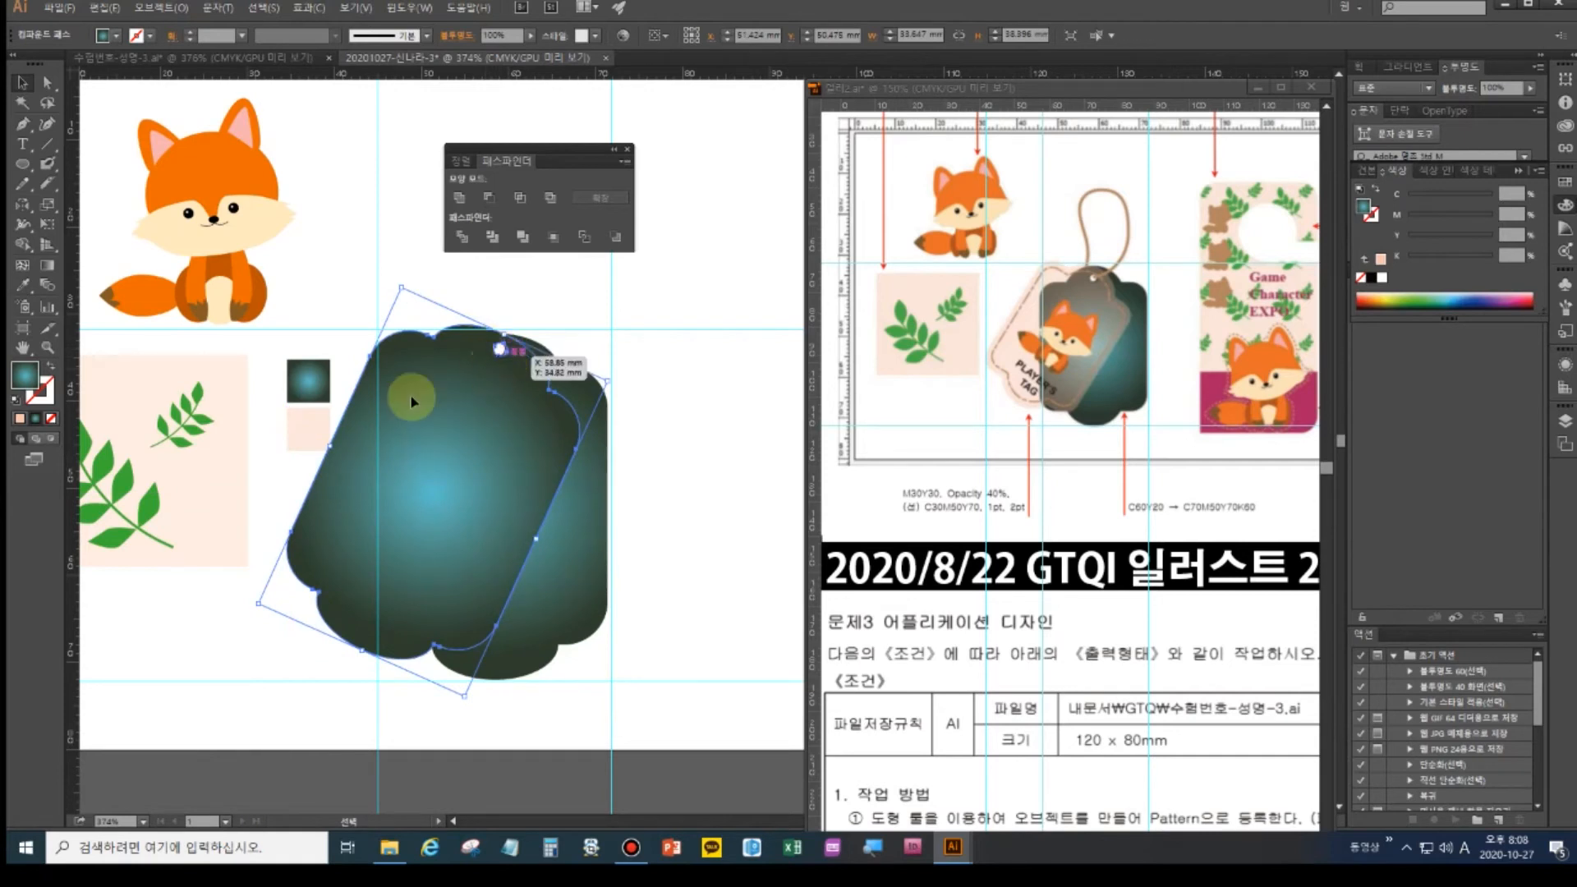
# - Fill the tilted copy with the 40% peach colour sampled from the small square
pyautogui.click(22, 286)
pyautogui.click(306, 425)
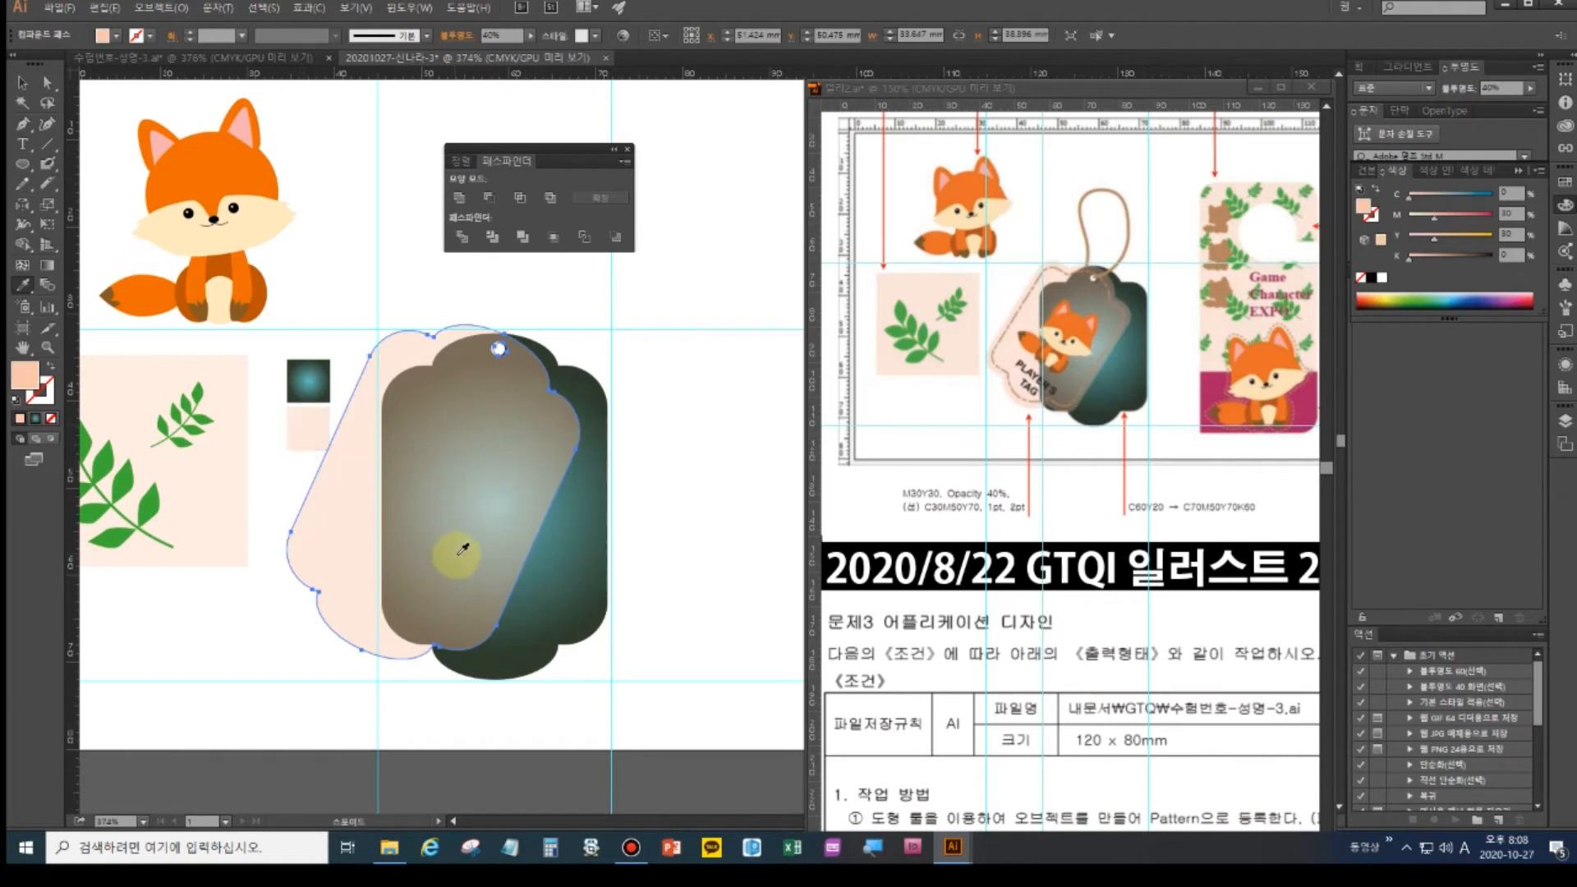
pyautogui.press('v')
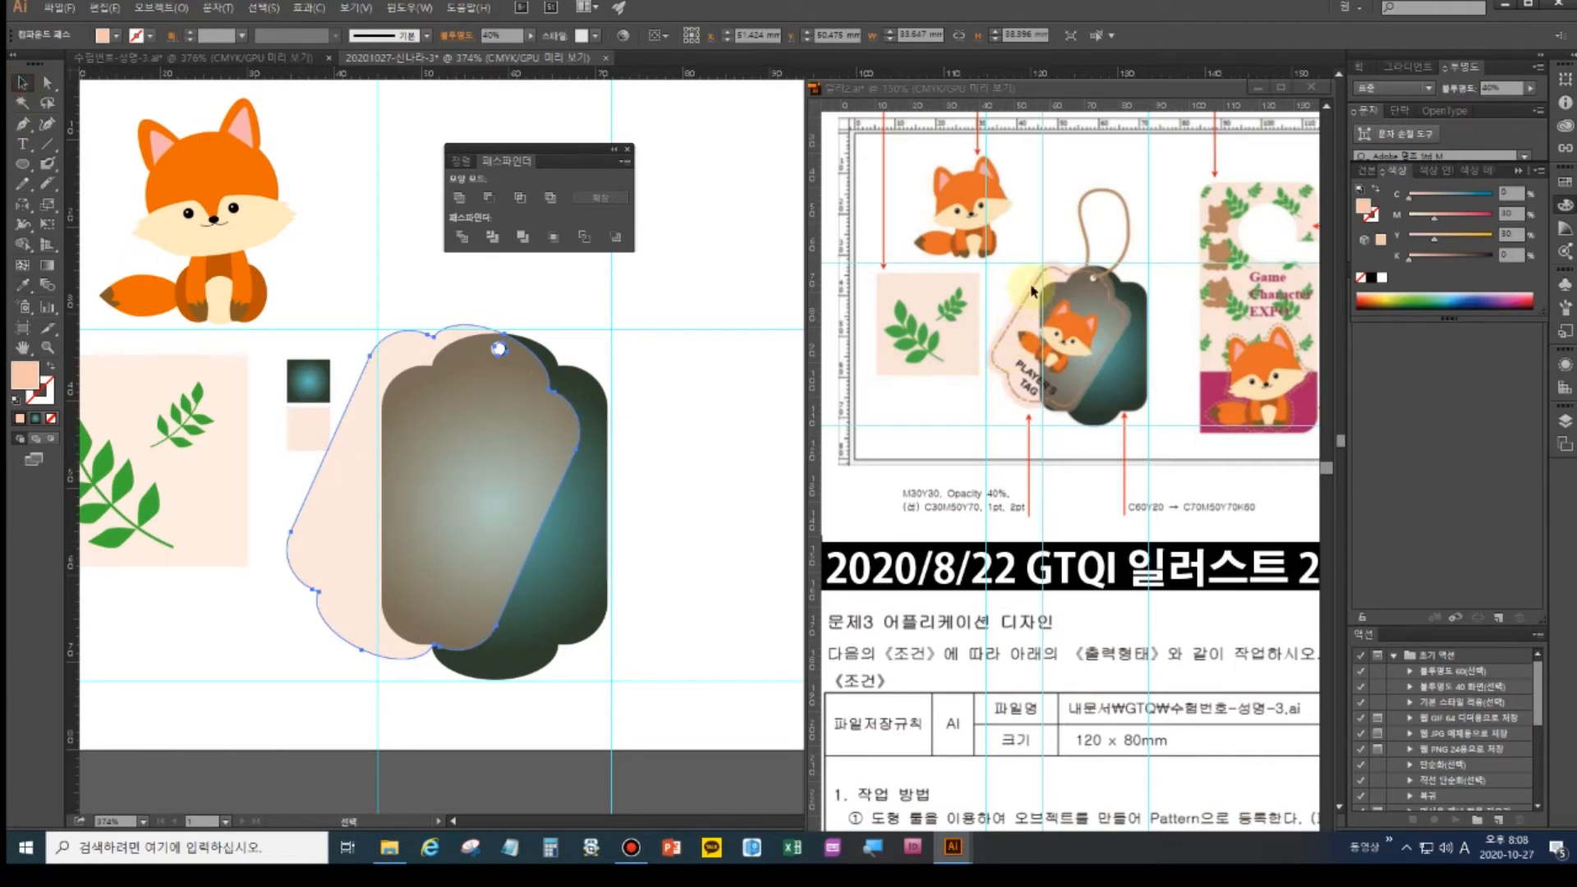
pyautogui.click(367, 418)
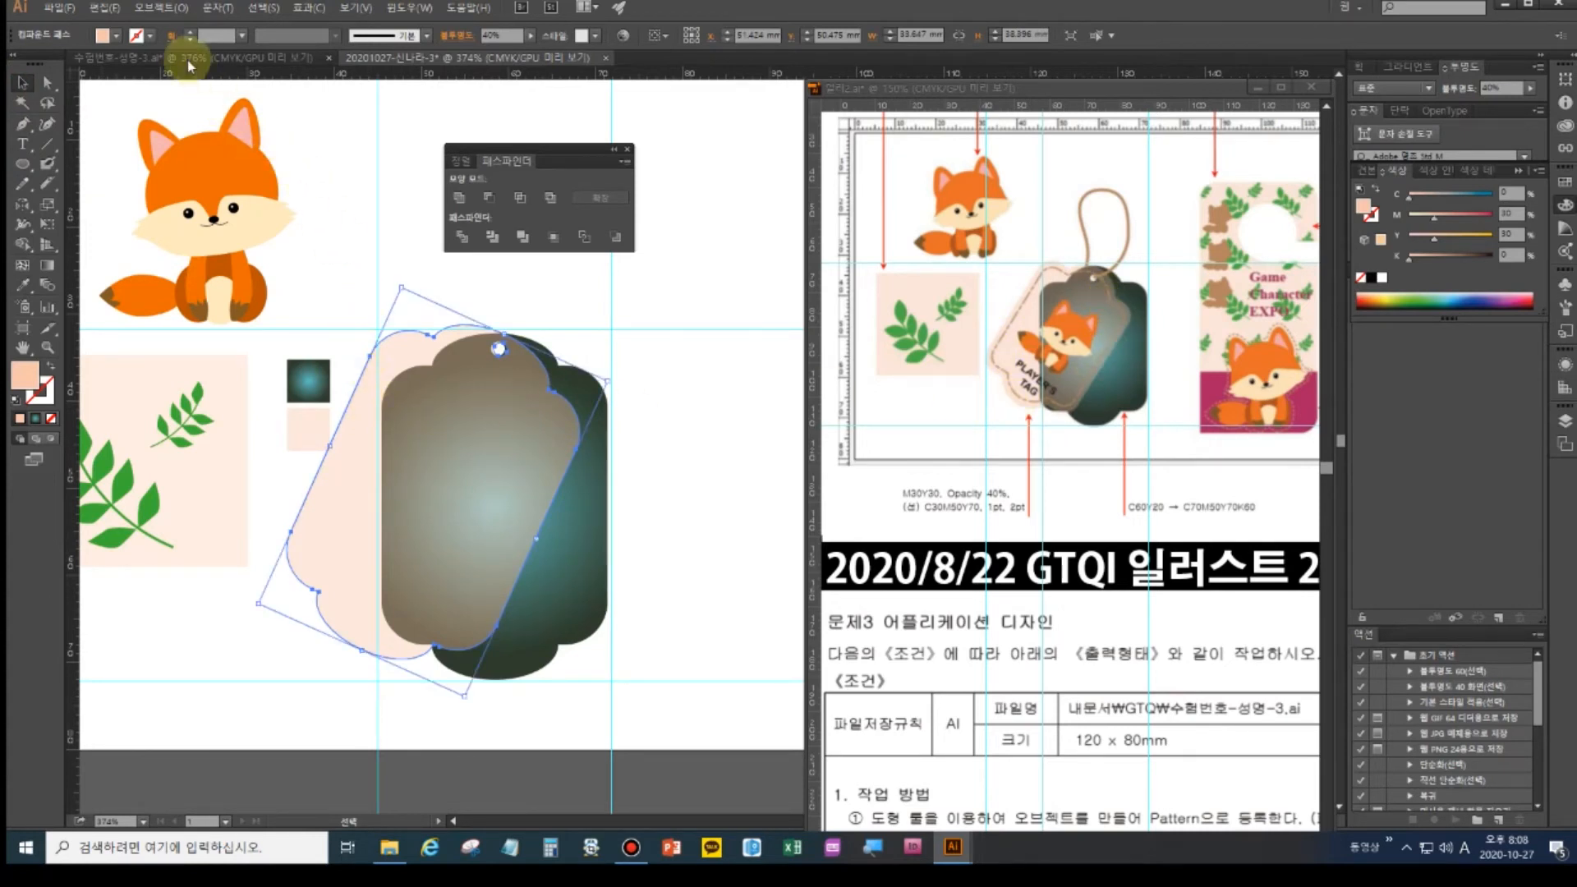
# - Create a -1 mm offset outline inside the tilted pink tag and zoom in on it
pyautogui.click(164, 10)
pyautogui.moveTo(196, 348)
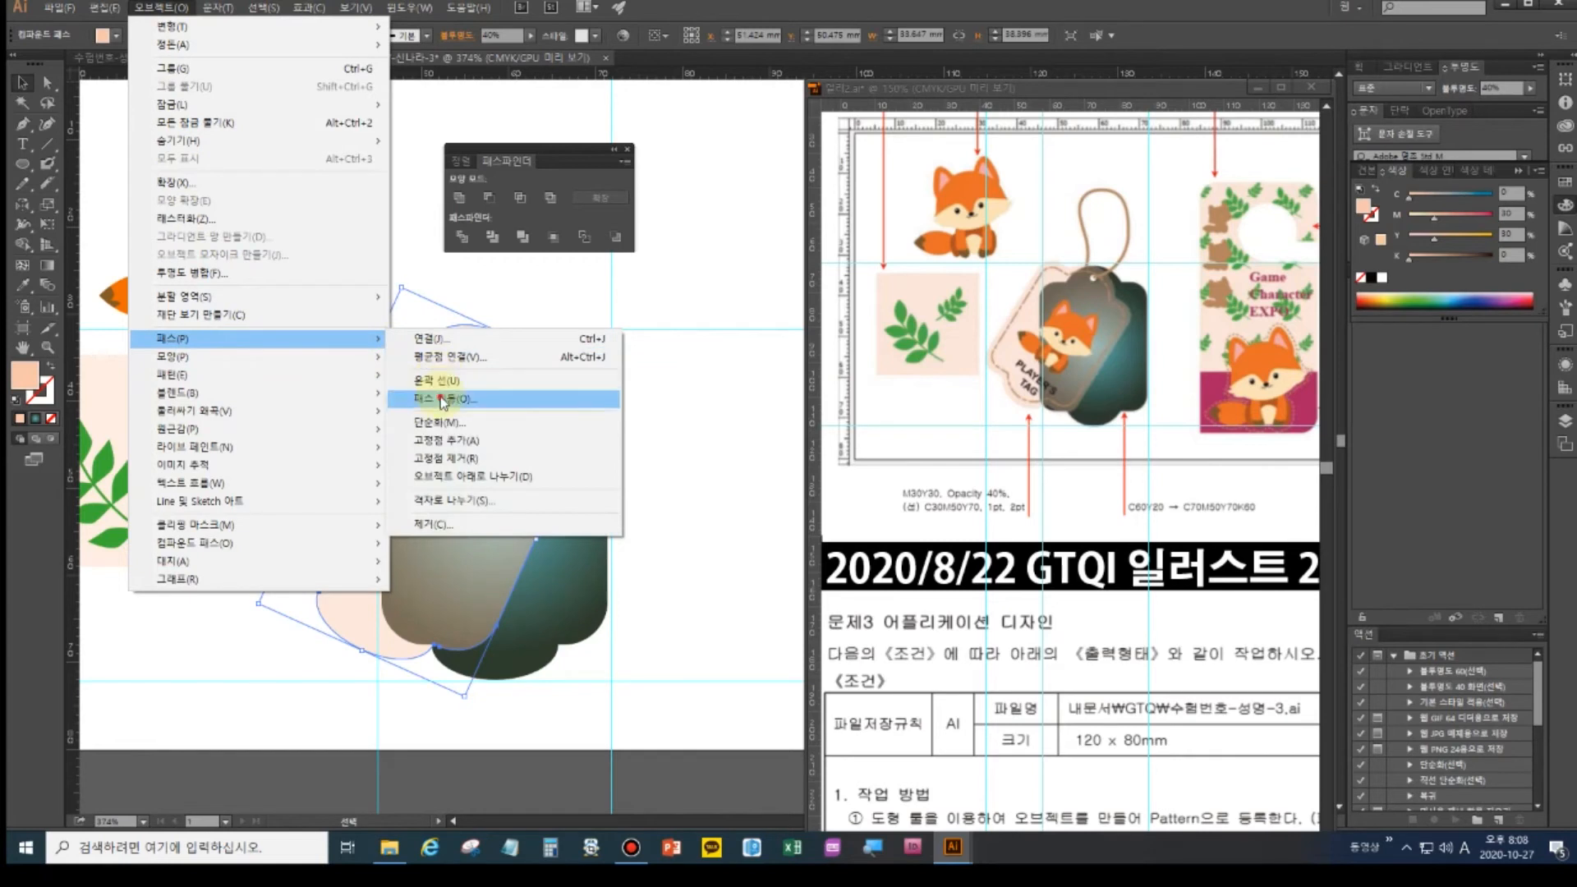
pyautogui.click(441, 398)
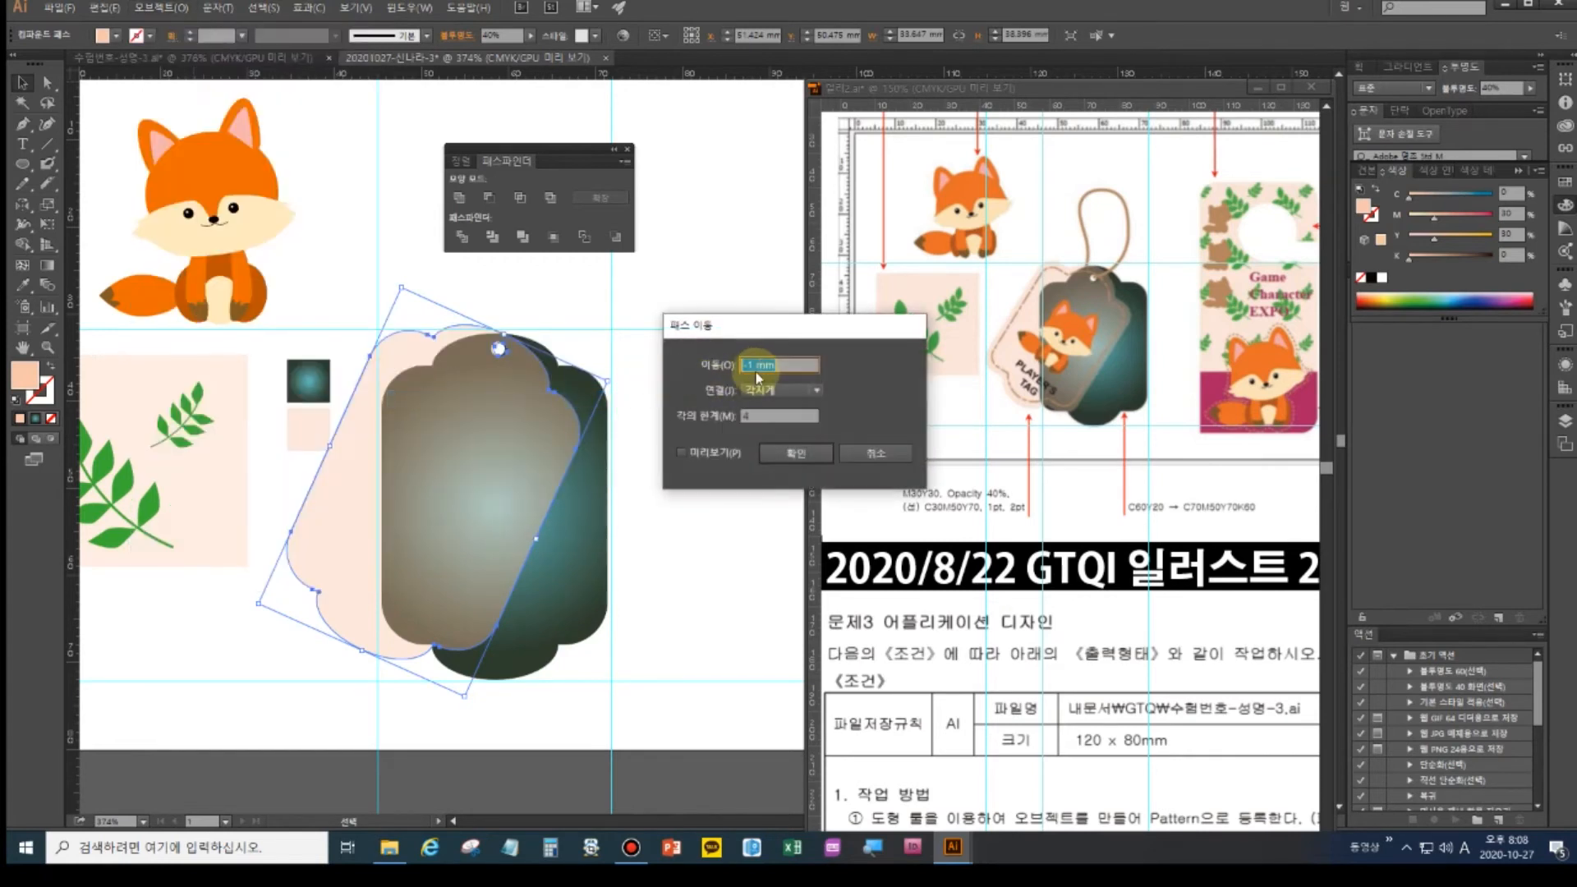
pyautogui.click(715, 452)
pyautogui.click(794, 454)
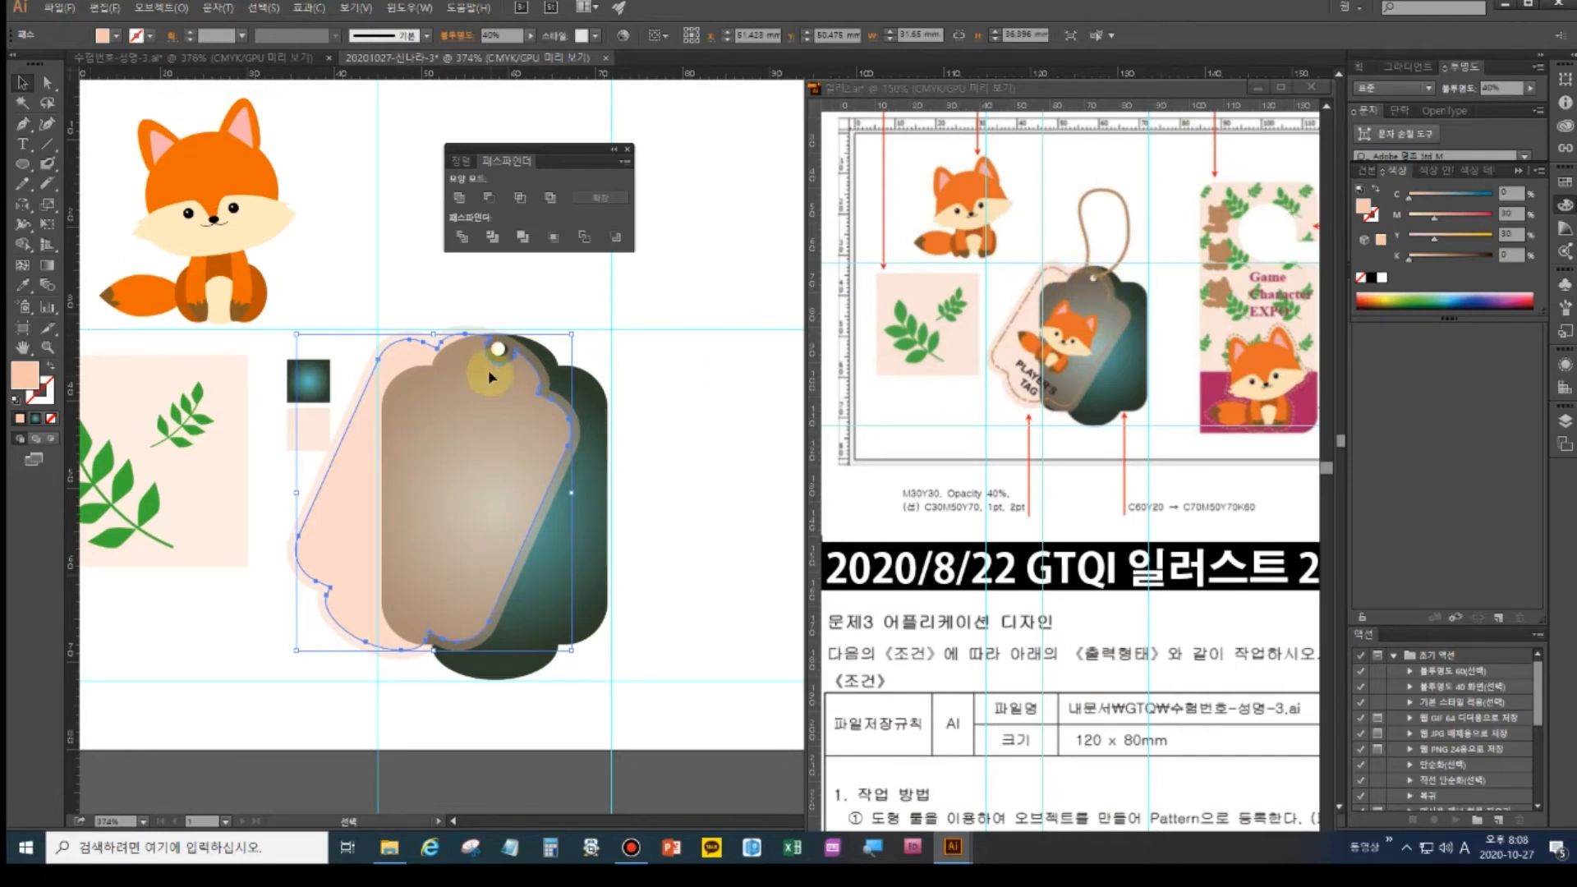
pyautogui.hotkey('ctrl', '+')
pyautogui.hotkey('ctrl', '+')
pyautogui.hotkey('ctrl', '+')
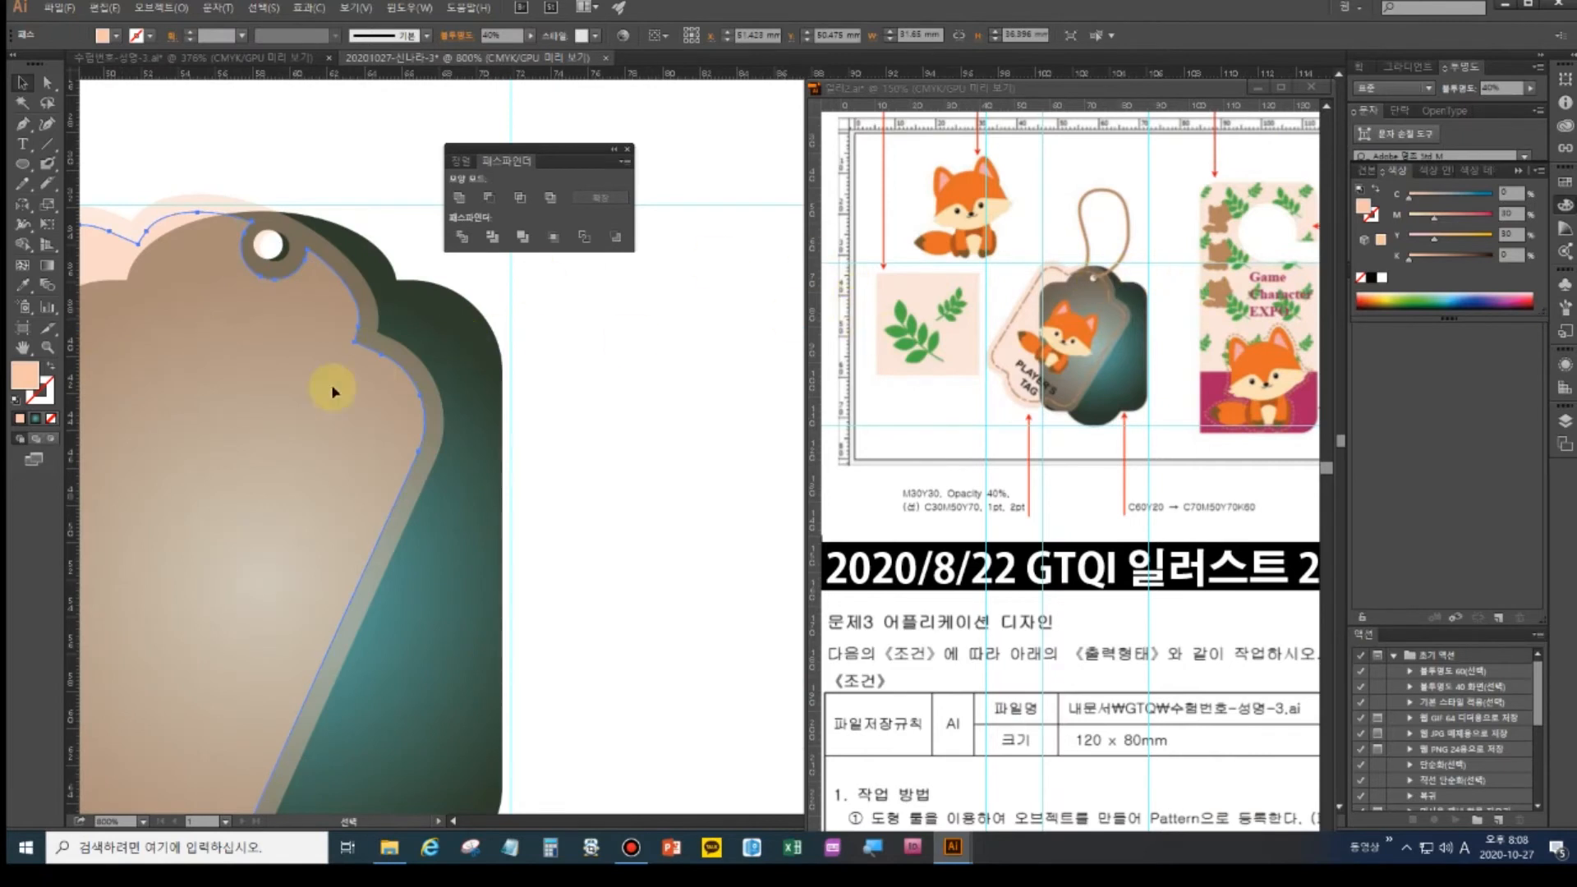
# - Delete the inset outline's anchors around the hole, including the arc and its neighbours
pyautogui.moveTo(299, 397); pyautogui.dragTo(508, 542)
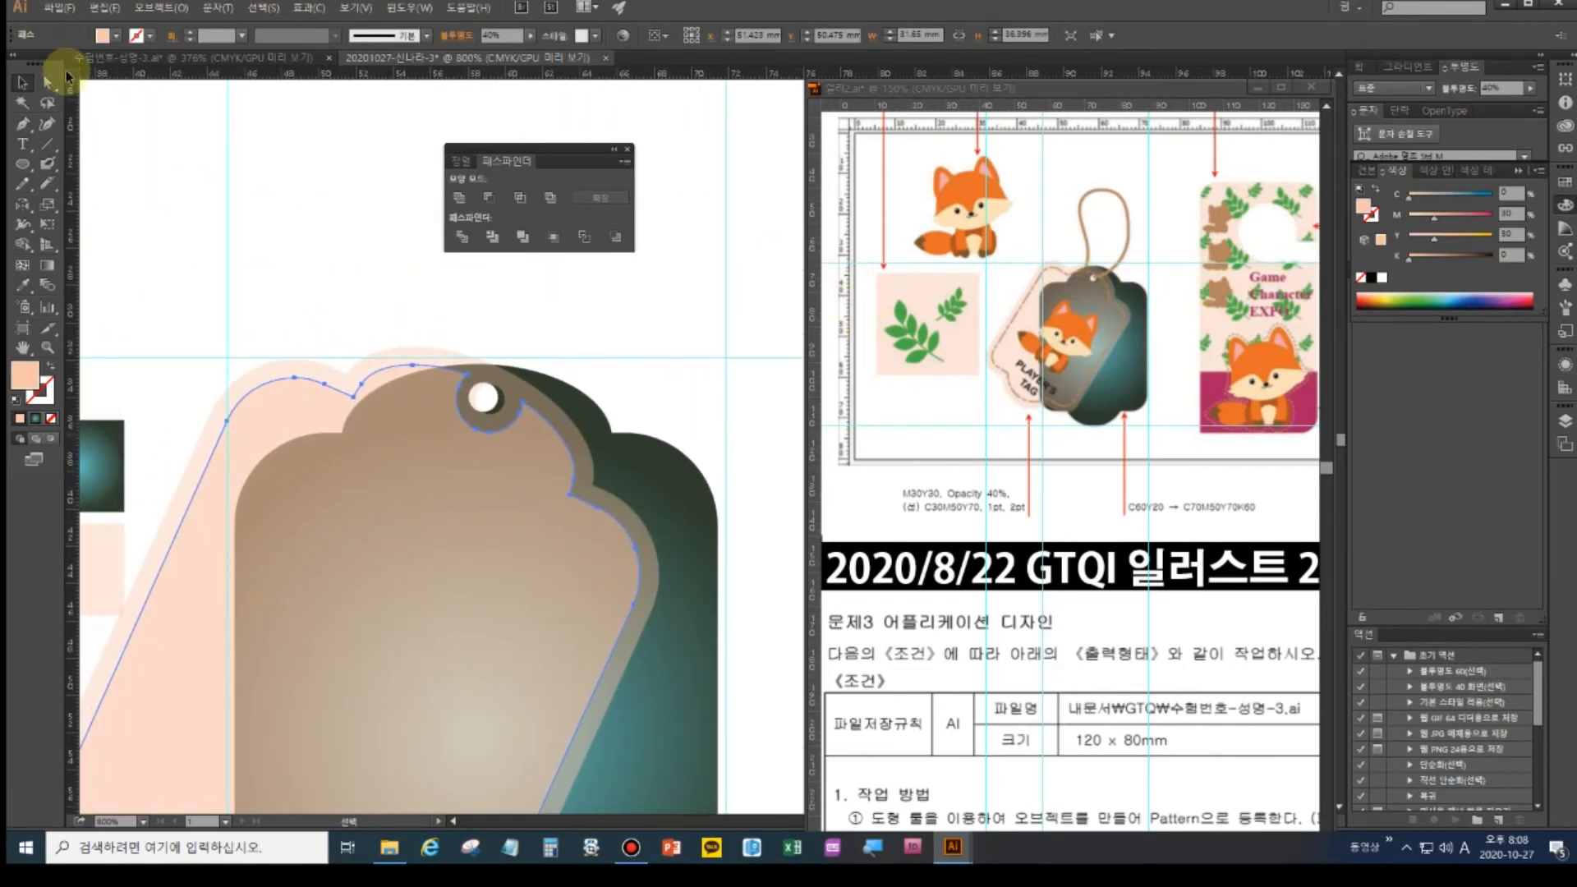
pyautogui.click(48, 82)
pyautogui.click(490, 431)
pyautogui.press('Delete')
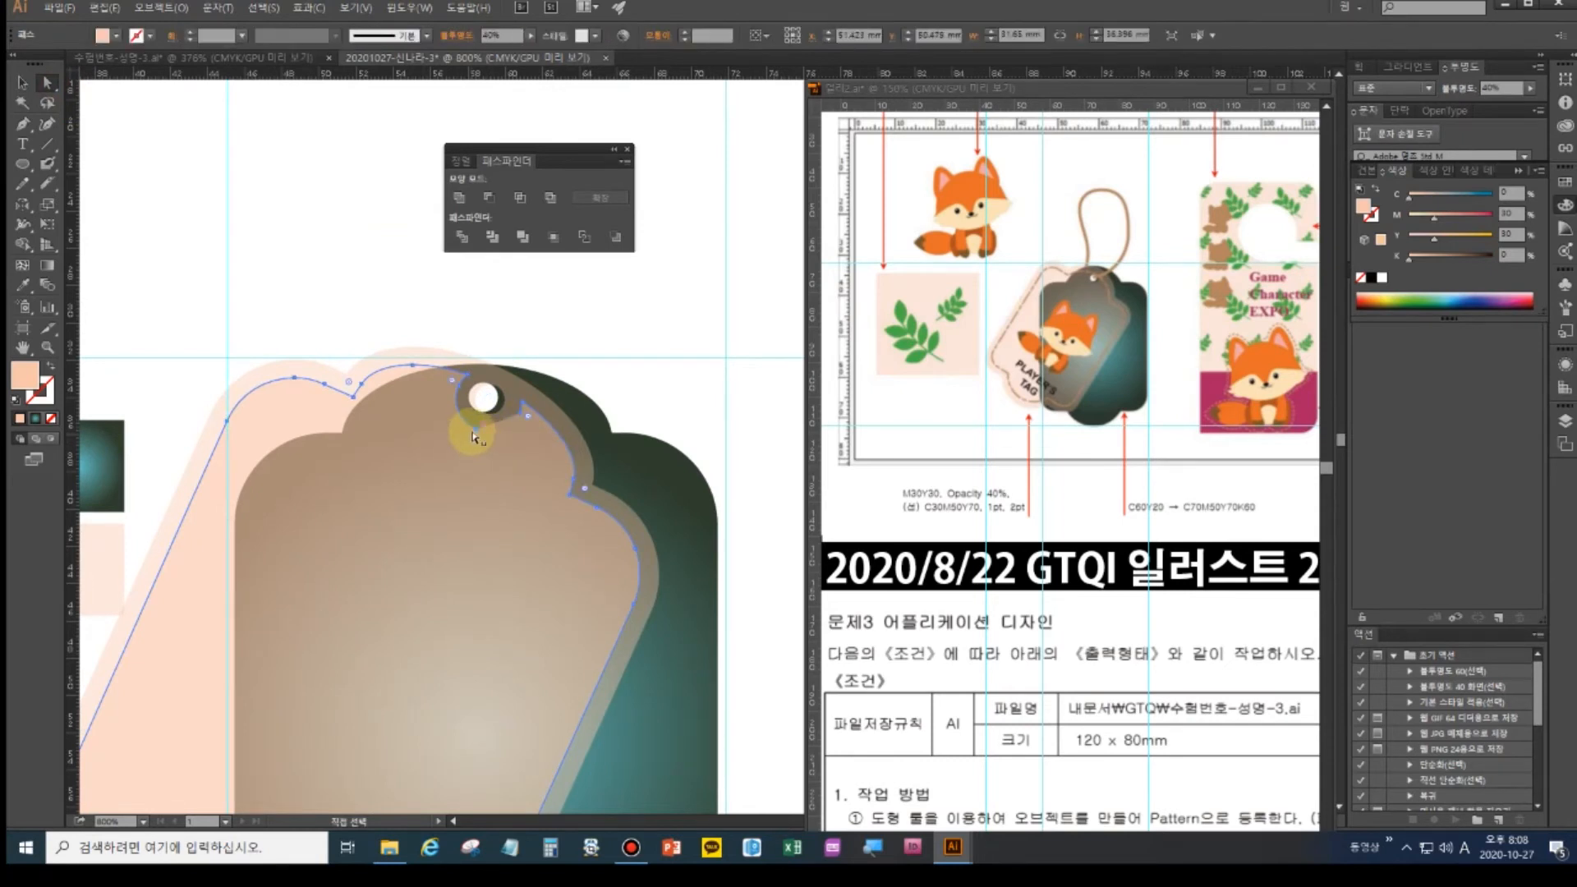
pyautogui.click(475, 432)
pyautogui.press('Delete')
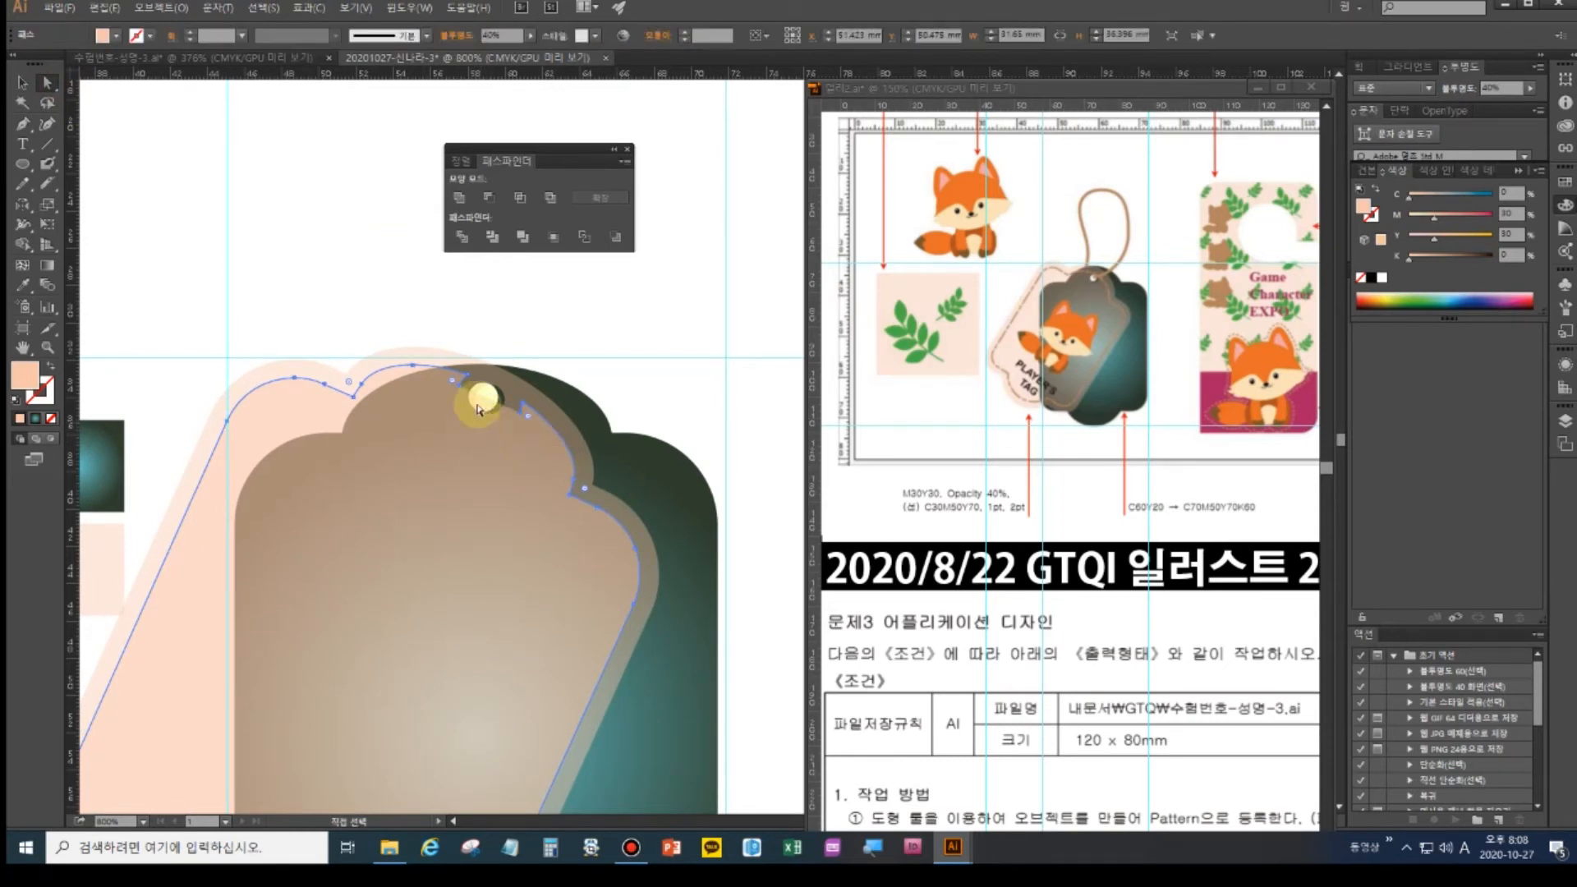
pyautogui.click(463, 394)
pyautogui.press('Delete')
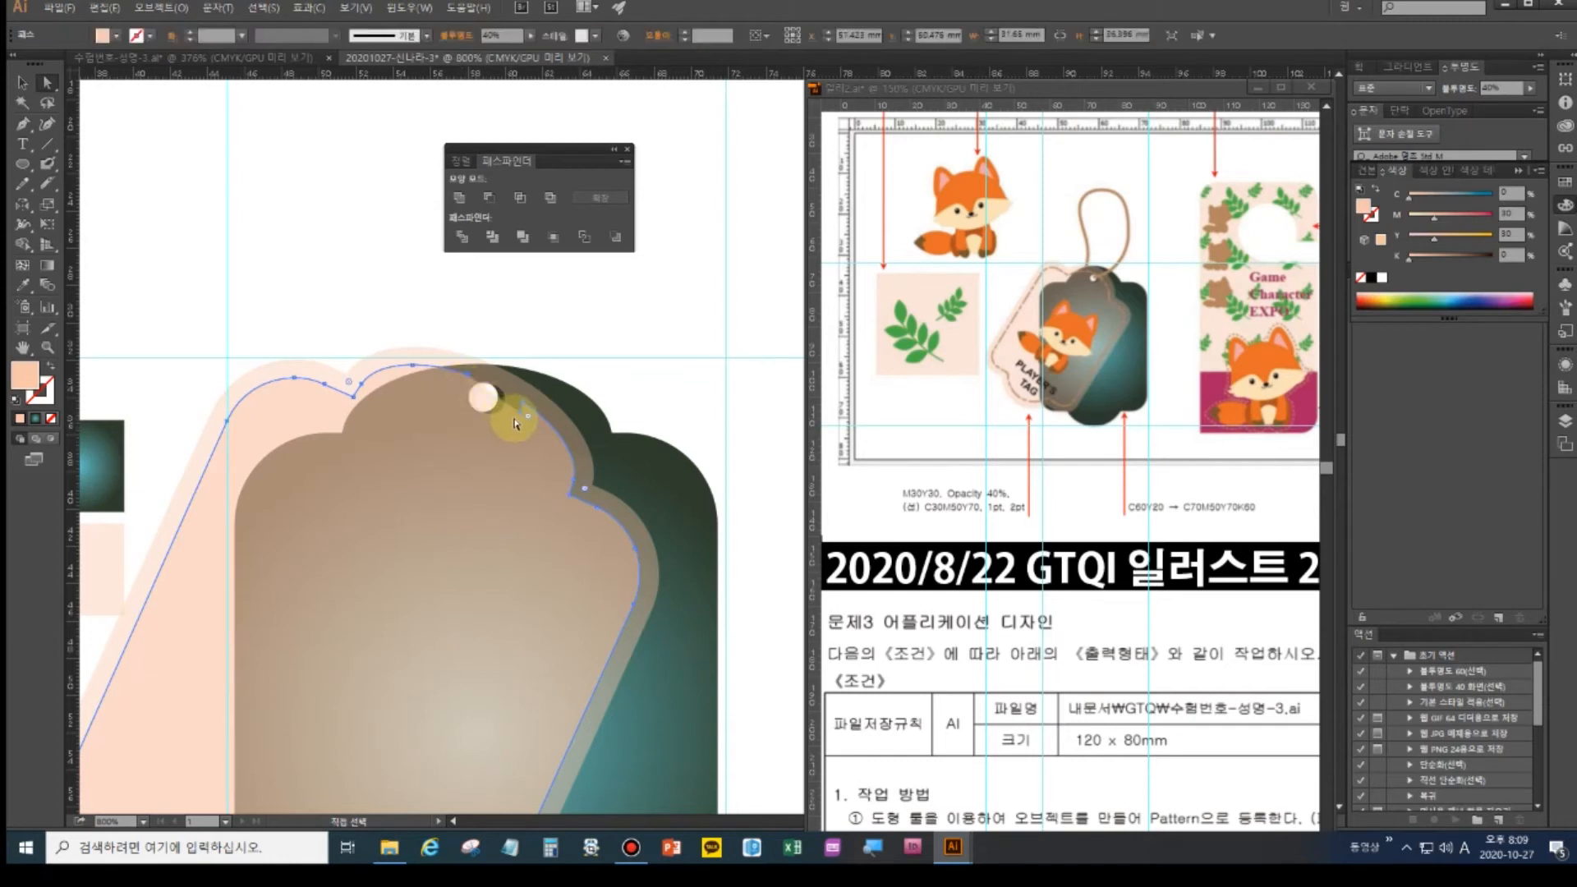
pyautogui.click(520, 418)
pyautogui.press('Delete')
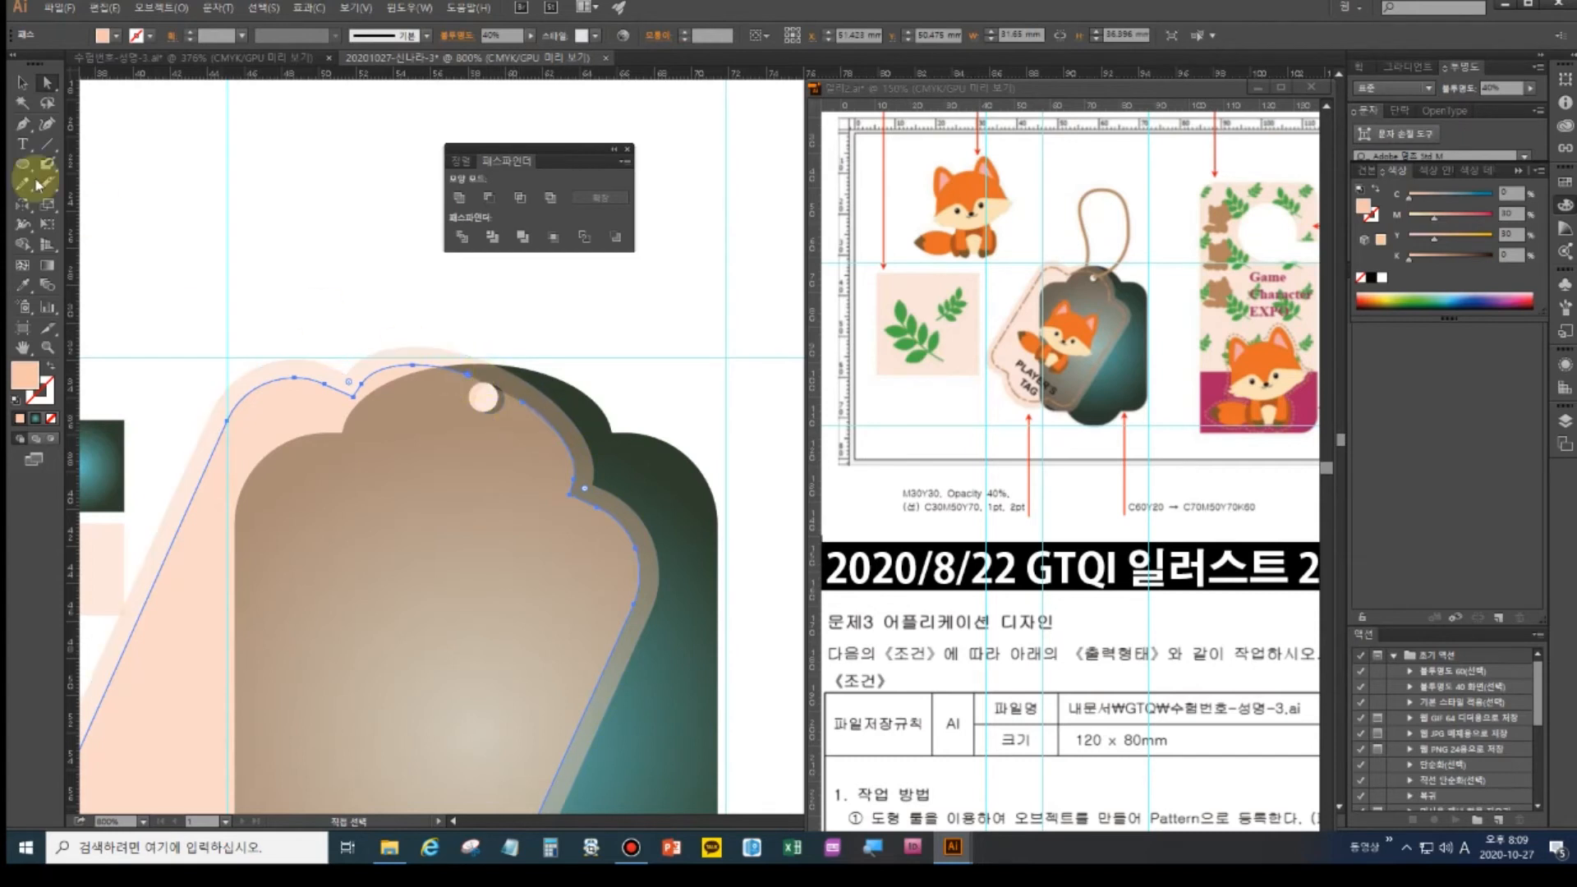
# - Join the outline's two open endpoints with the Pen tool so the top runs straight
pyautogui.click(23, 125)
pyautogui.click(23, 128)
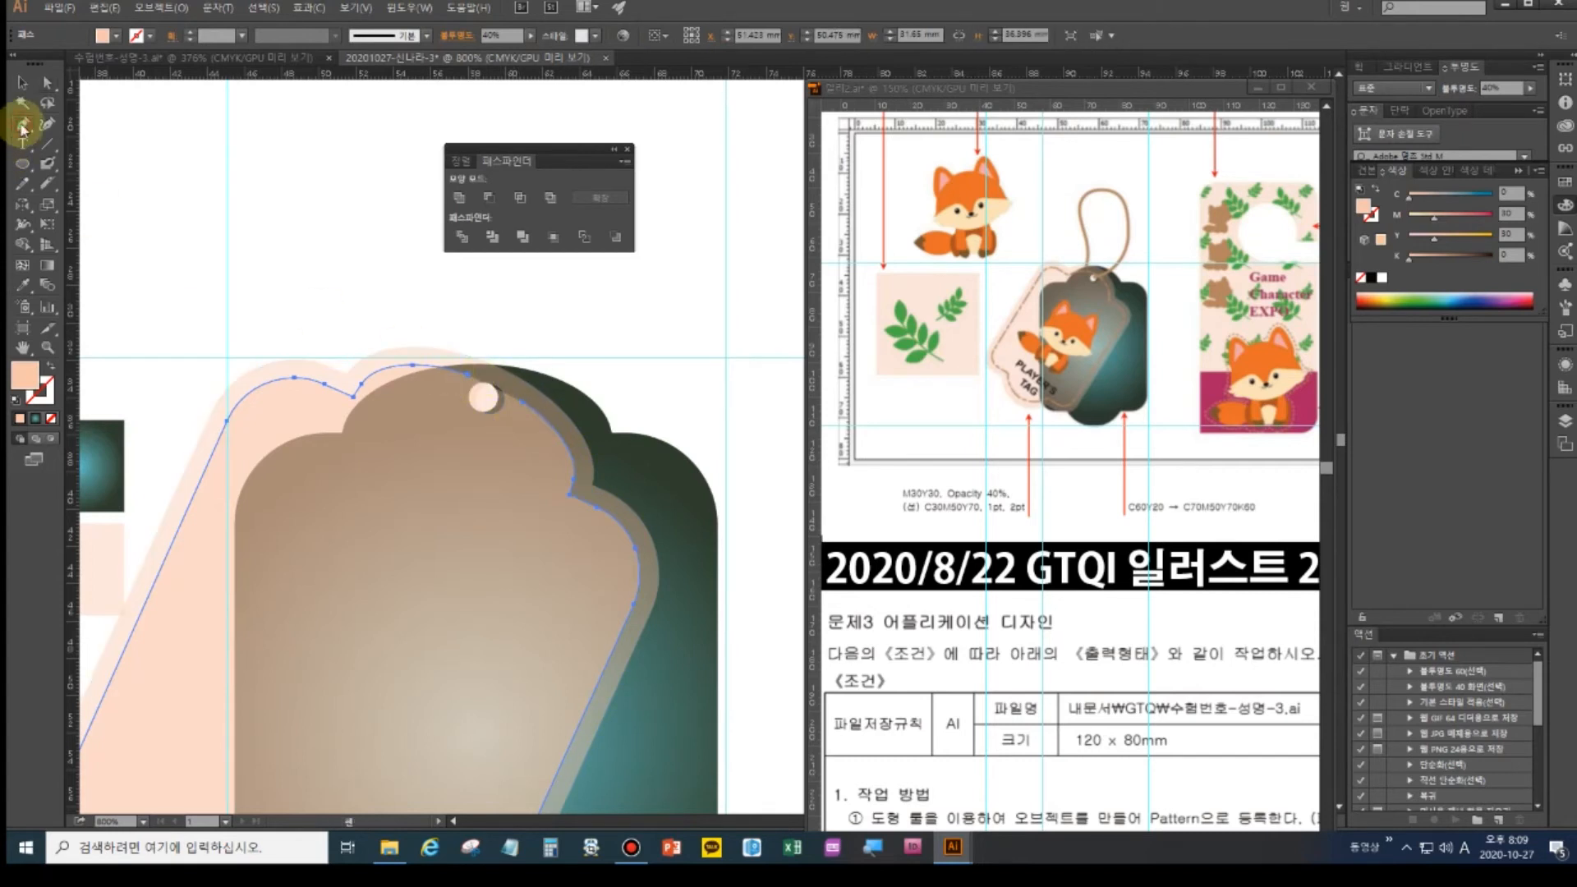
pyautogui.click(467, 375)
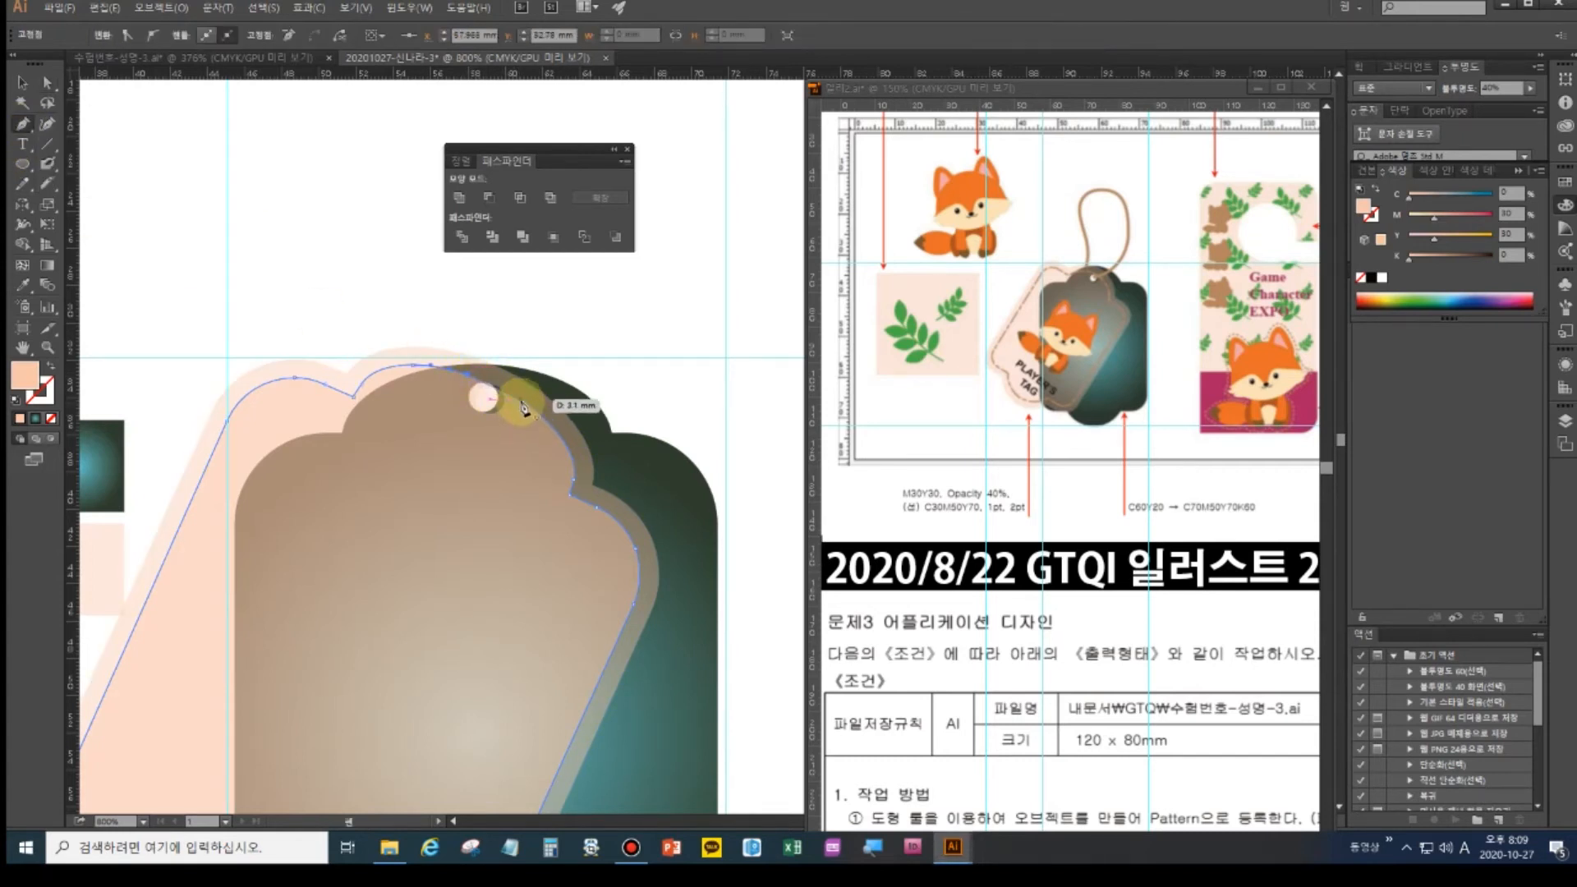
pyautogui.click(524, 403)
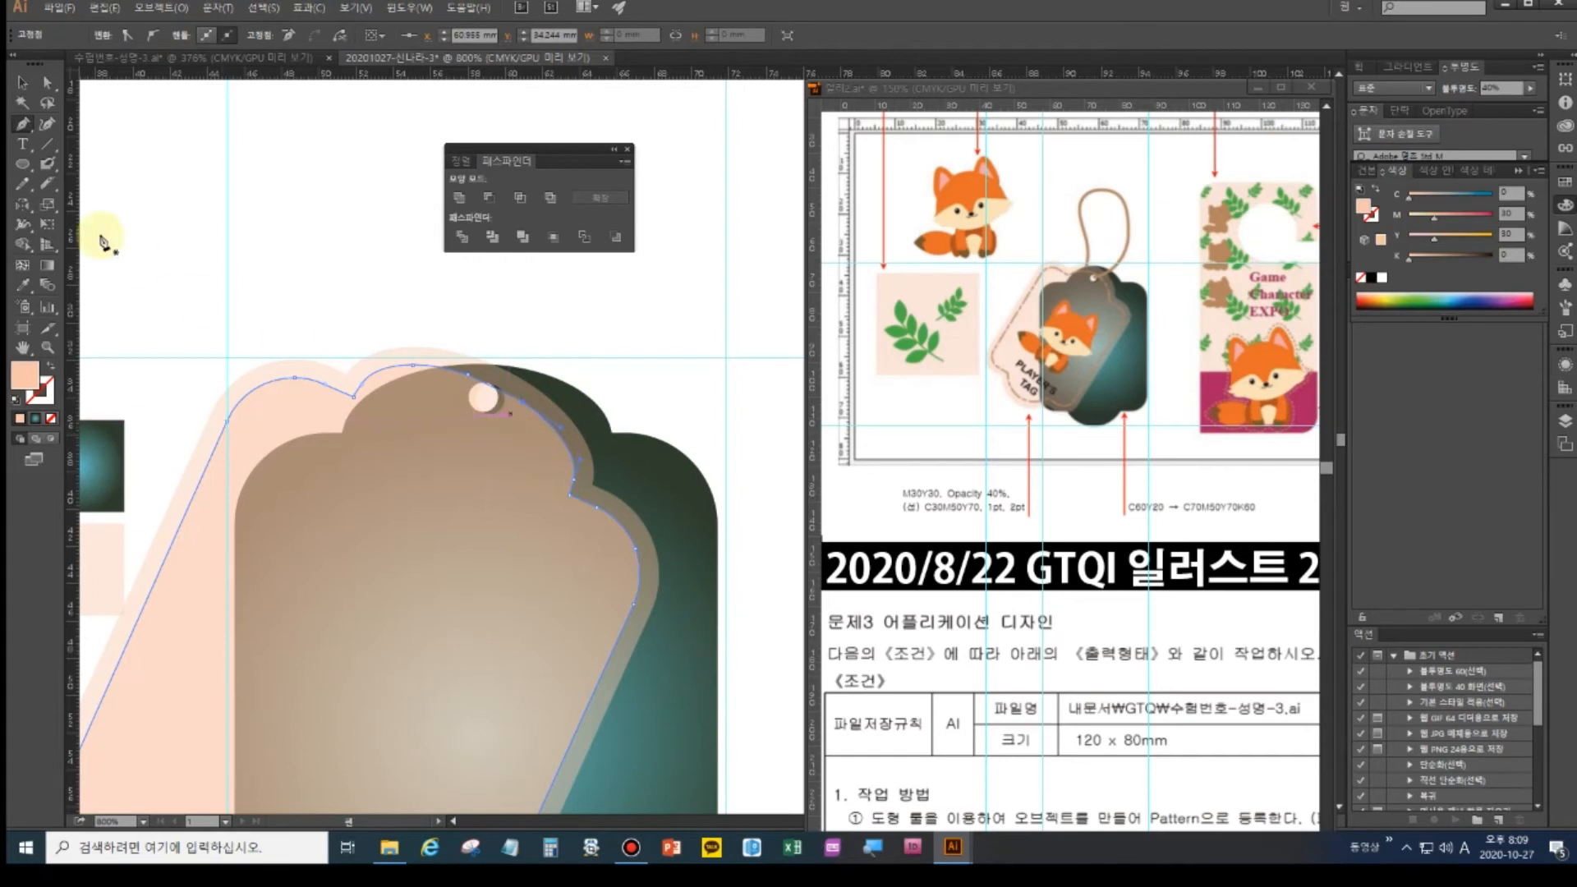
pyautogui.click(23, 84)
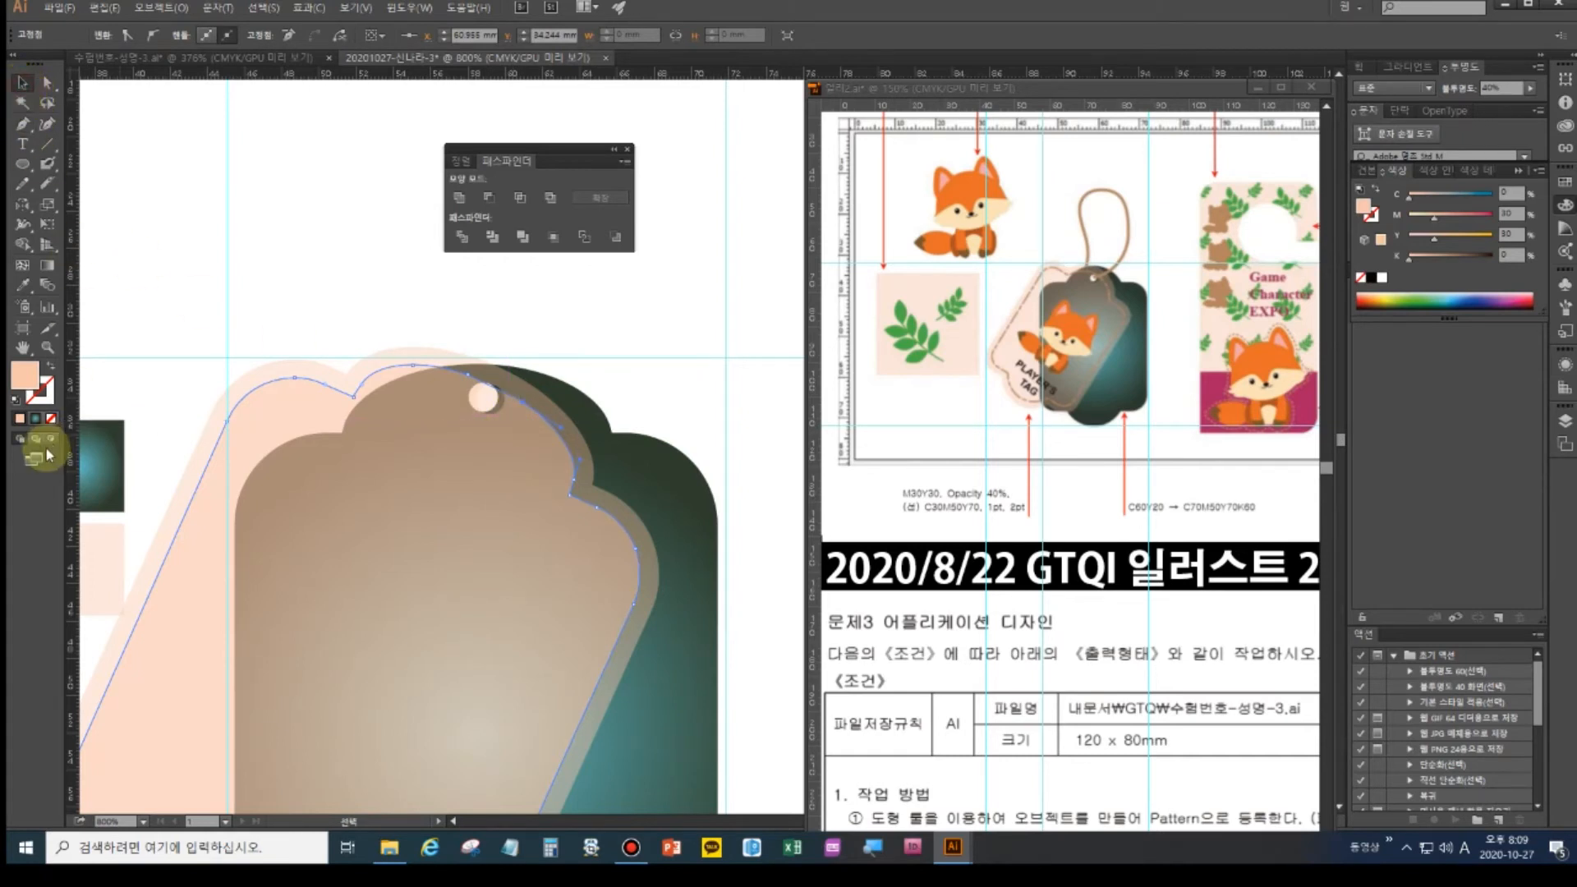
# - Swap the outline's fill and stroke and set the stroke to C30 M50 Y70
pyautogui.click(51, 368)
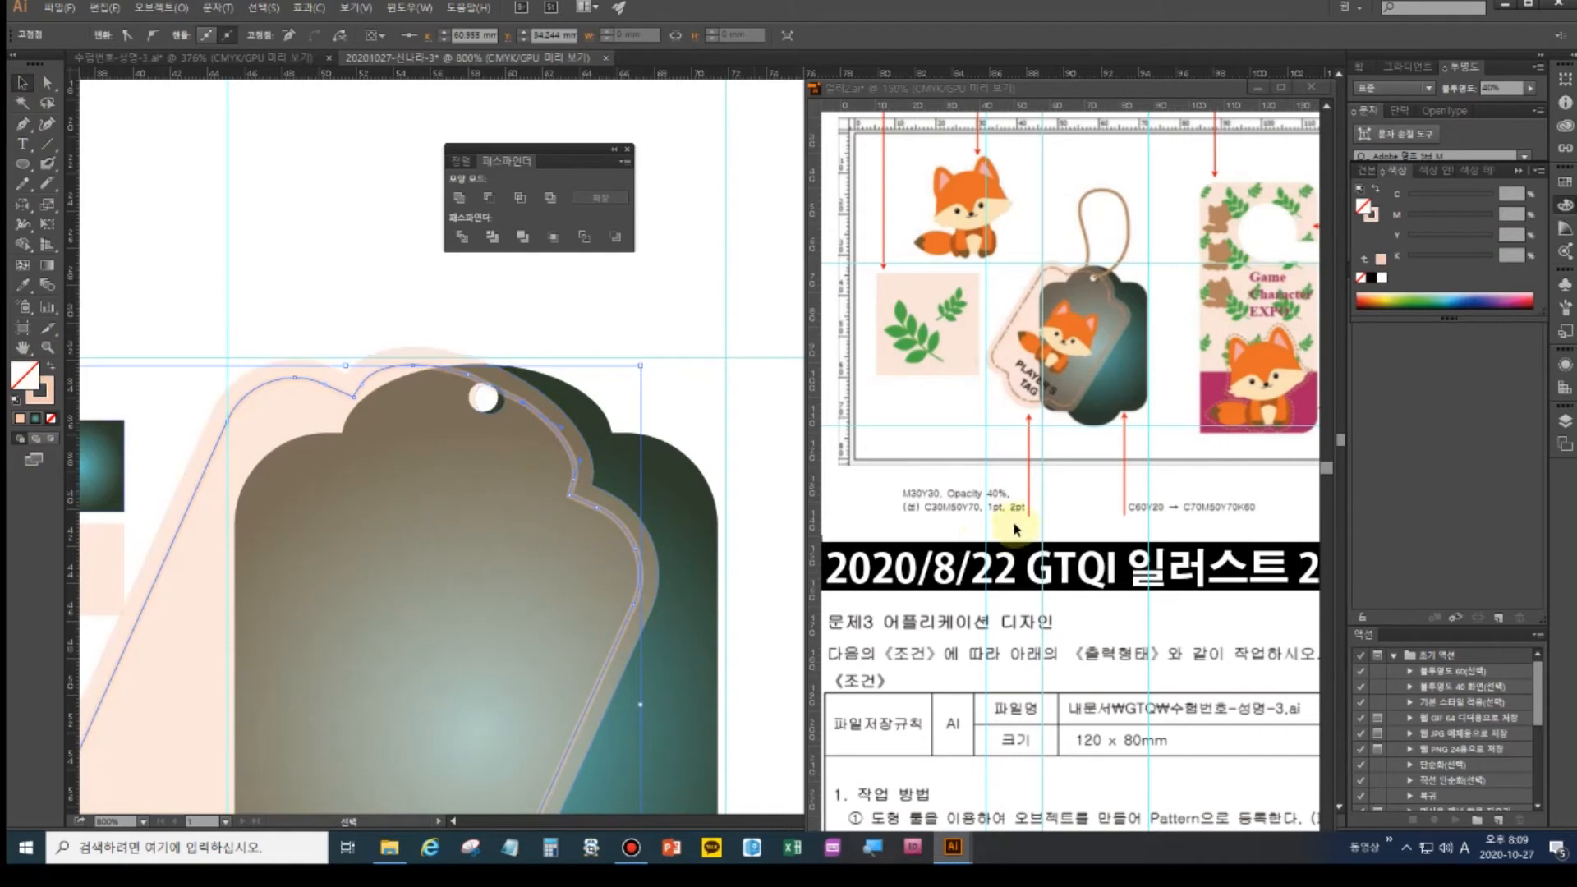
pyautogui.click(39, 392)
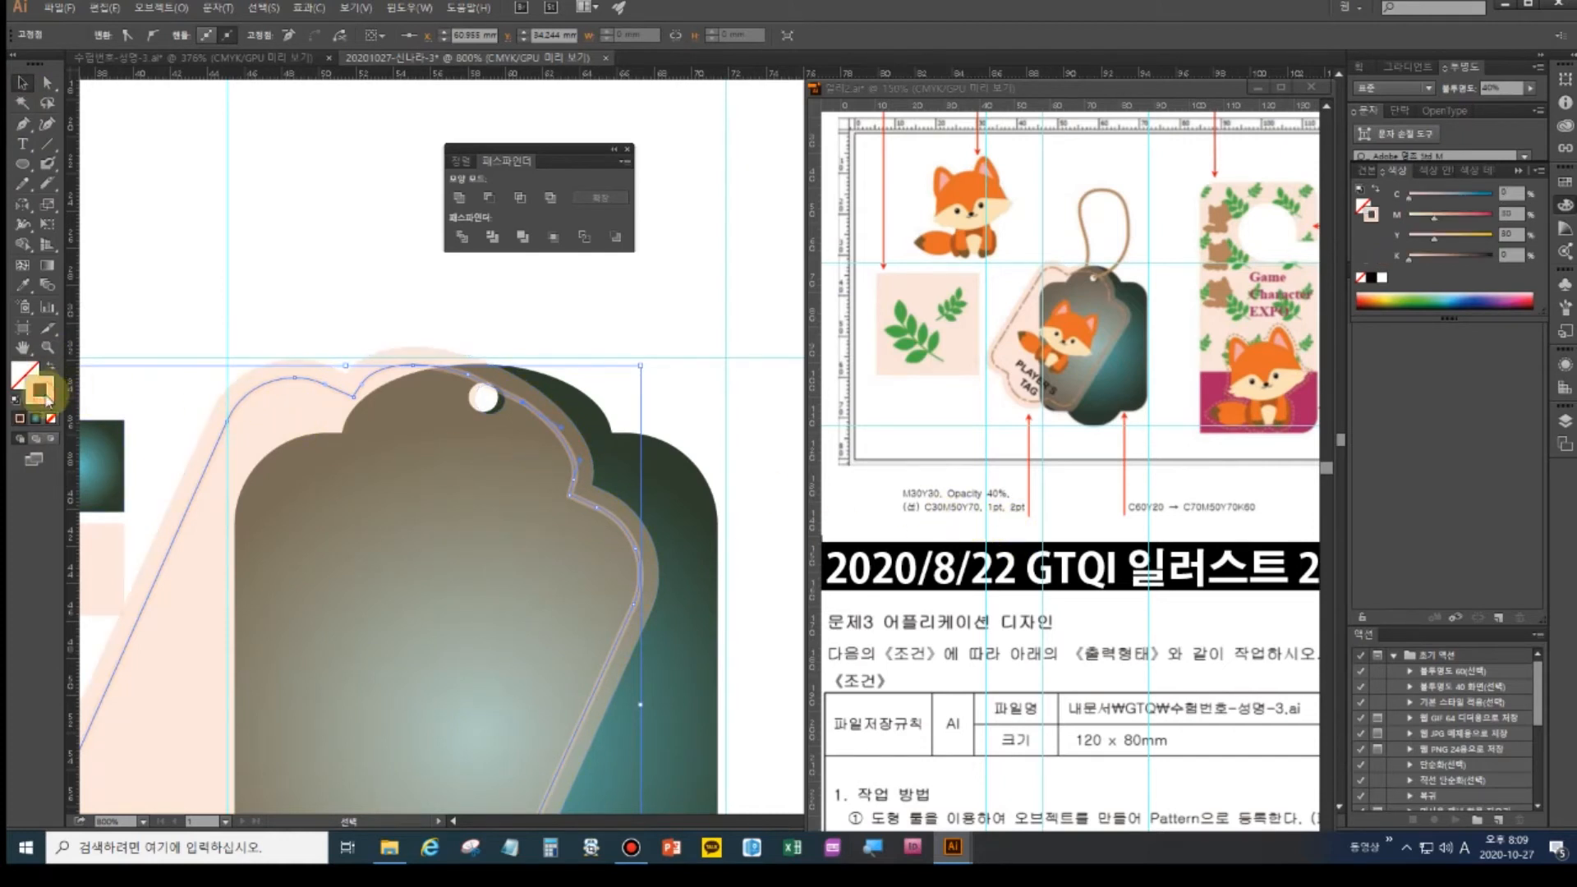
pyautogui.click(1511, 193)
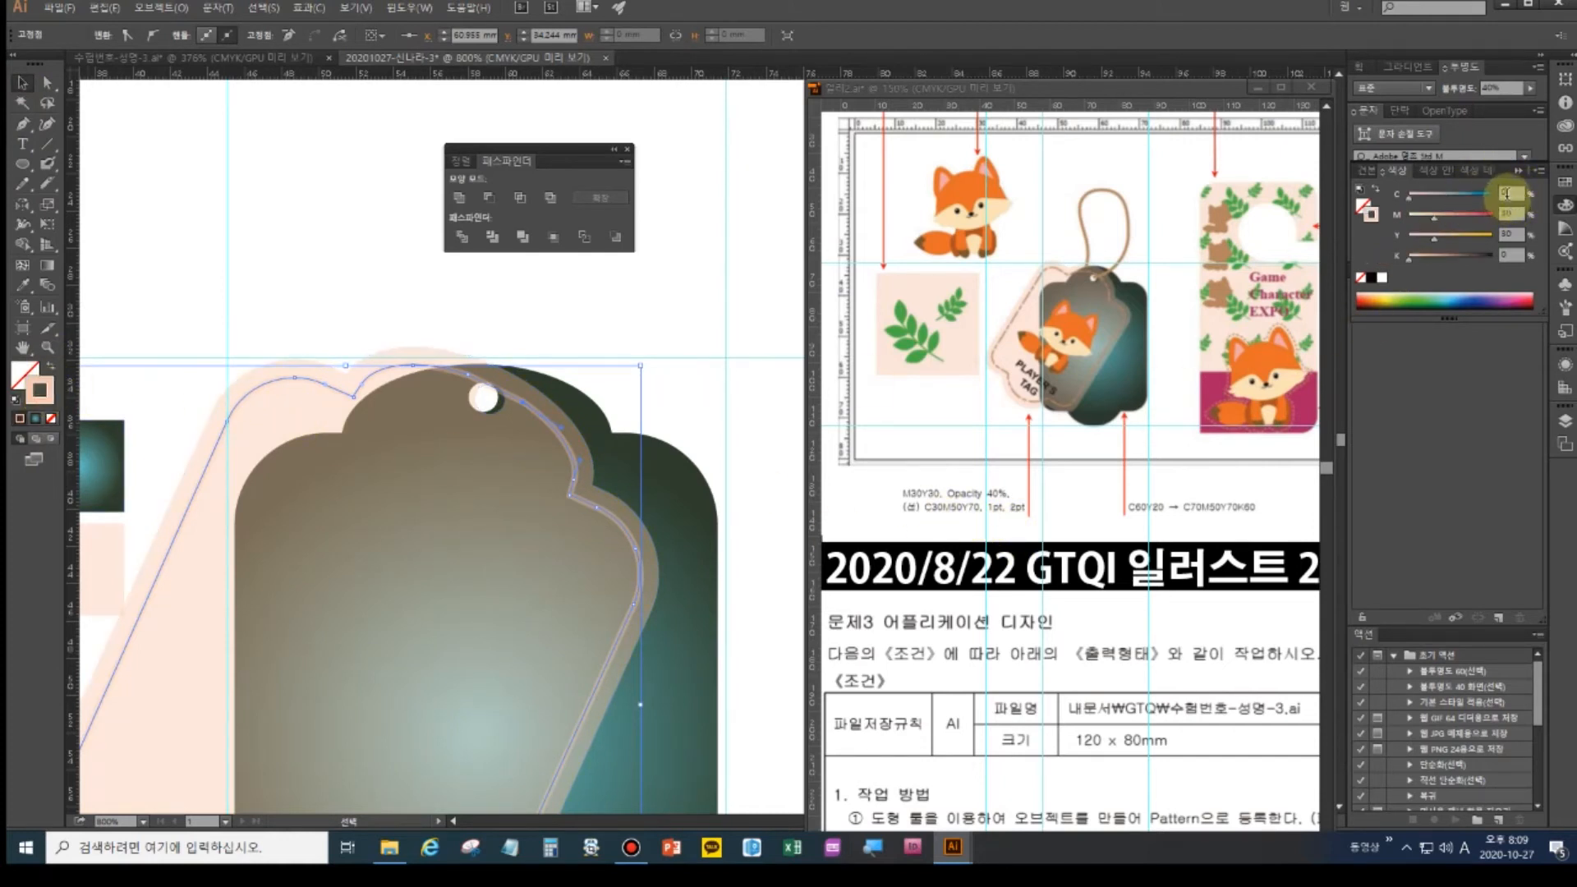
pyautogui.write('30')
pyautogui.press('Tab')
pyautogui.write('50')
pyautogui.press('Tab')
pyautogui.write('70')
pyautogui.press('Return')
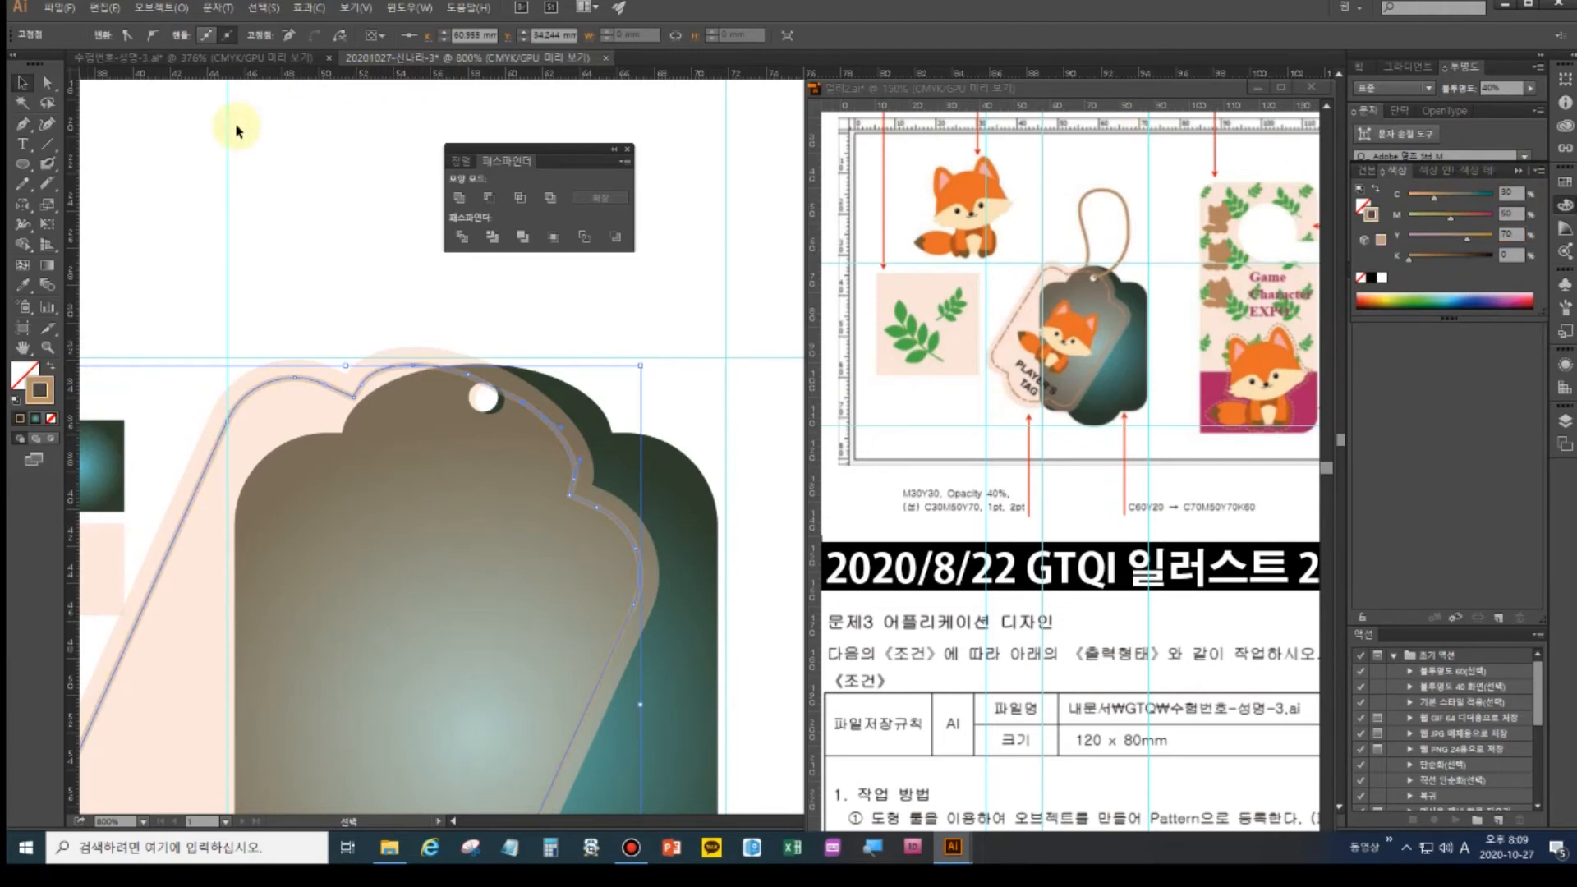
# - Open the Stroke panel (Ctrl+F10) and expand it to show all options
pyautogui.press('a')
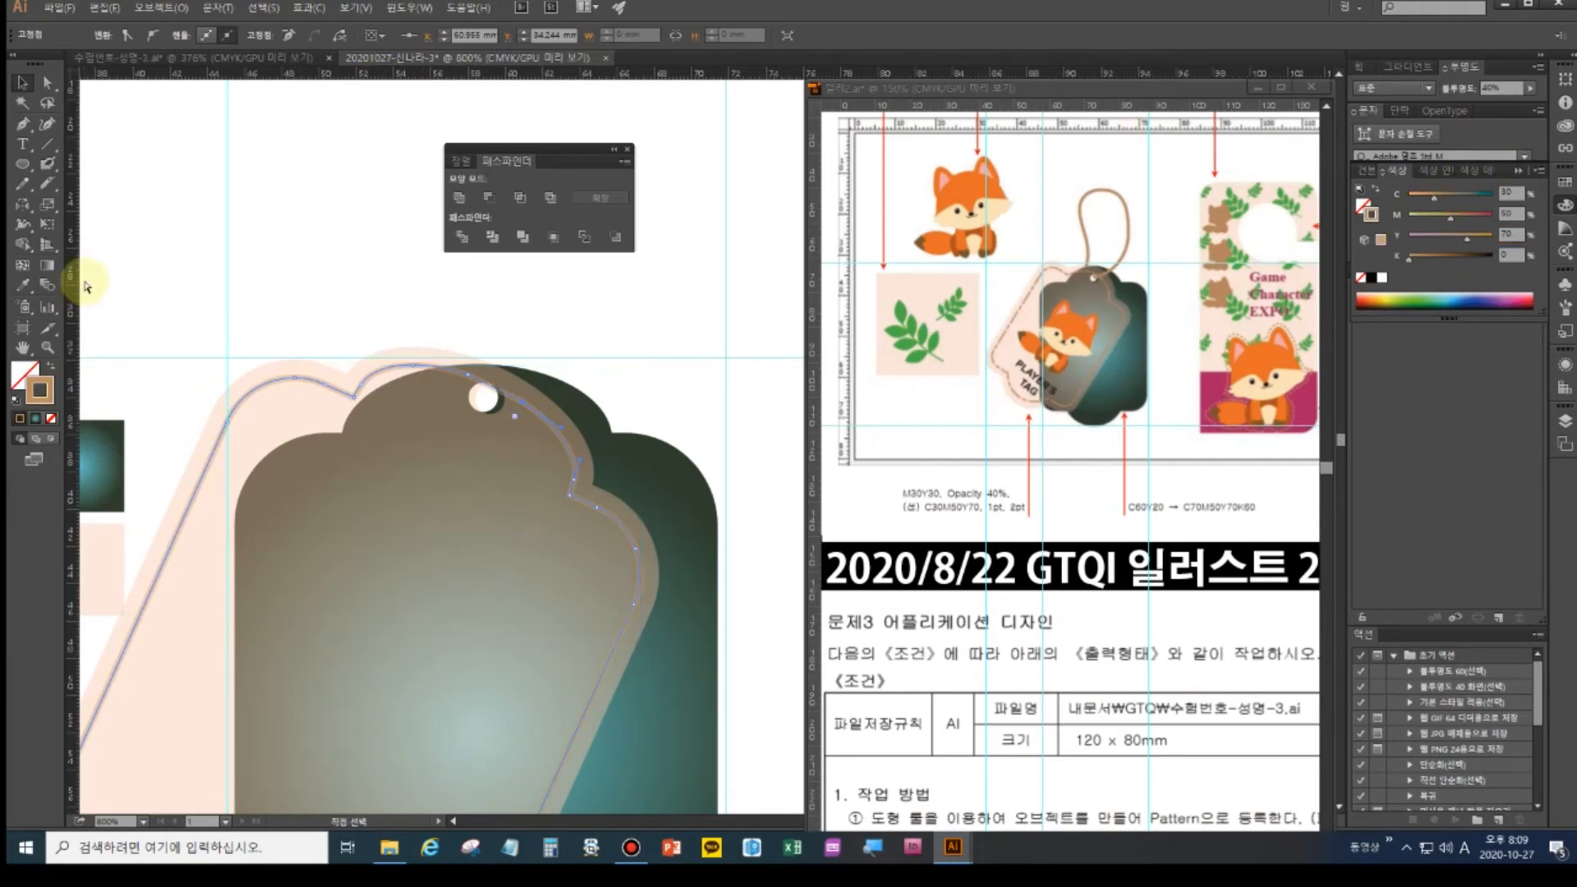
pyautogui.hotkey('ctrl', 'F10')
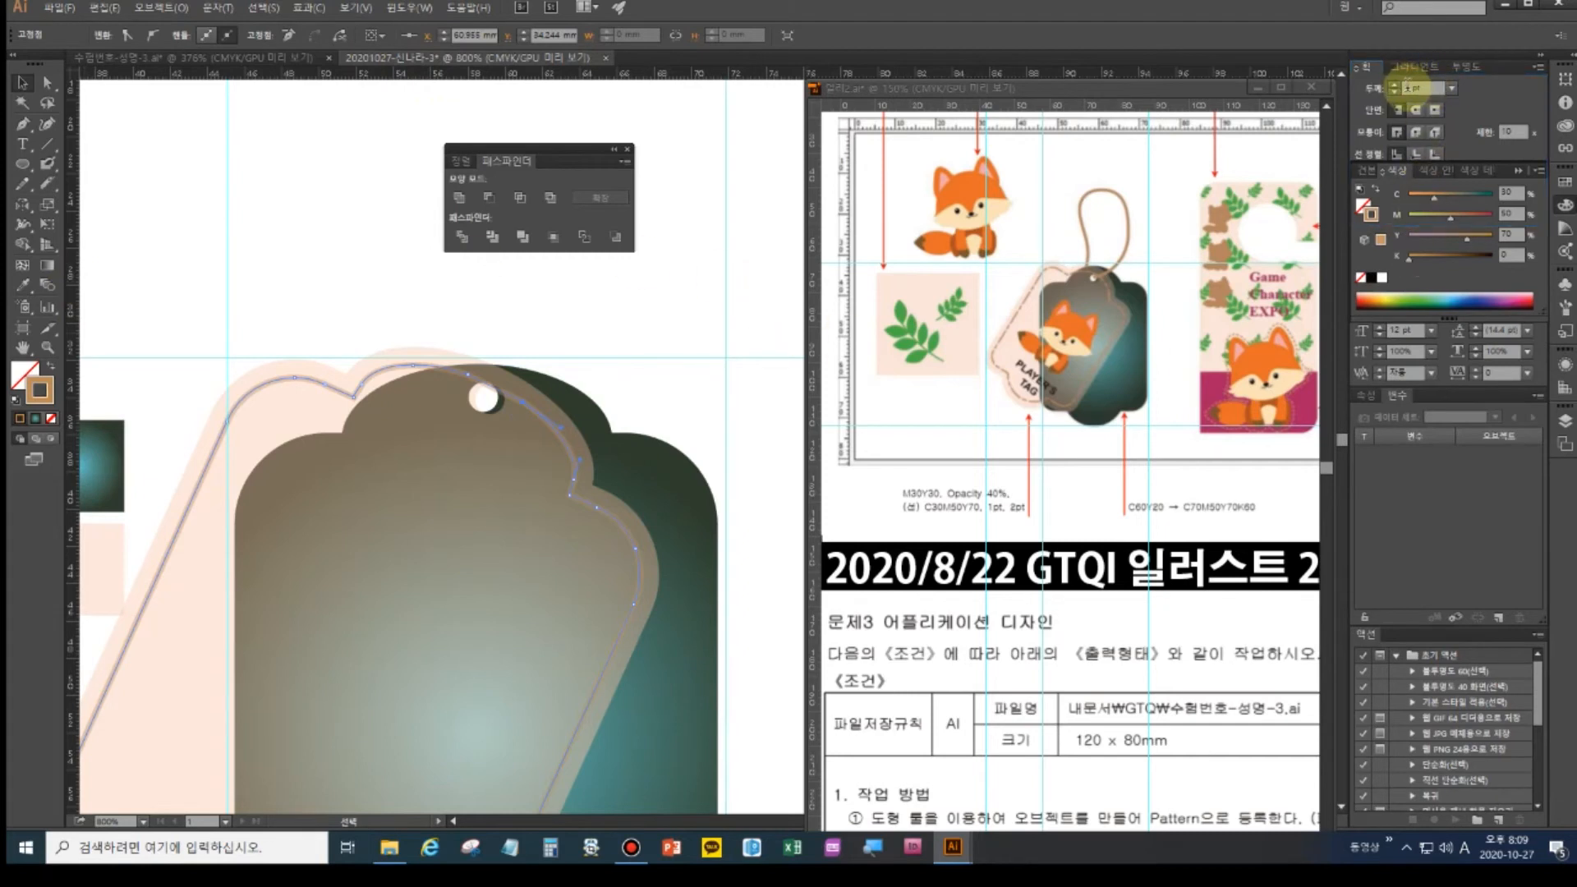
pyautogui.click(1409, 87)
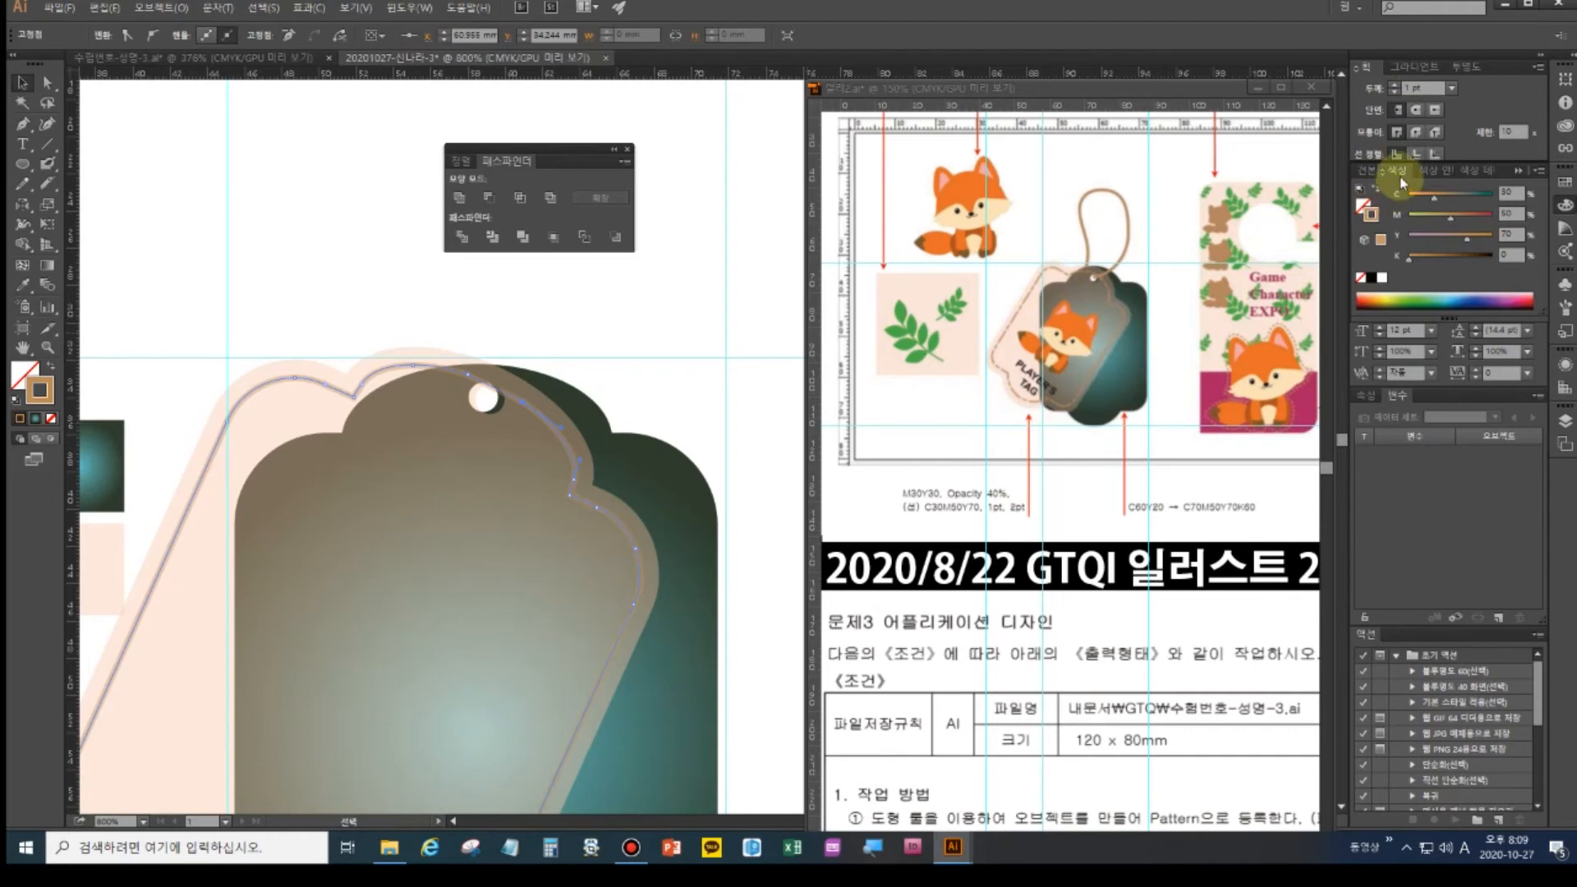
pyautogui.doubleClick(1367, 68)
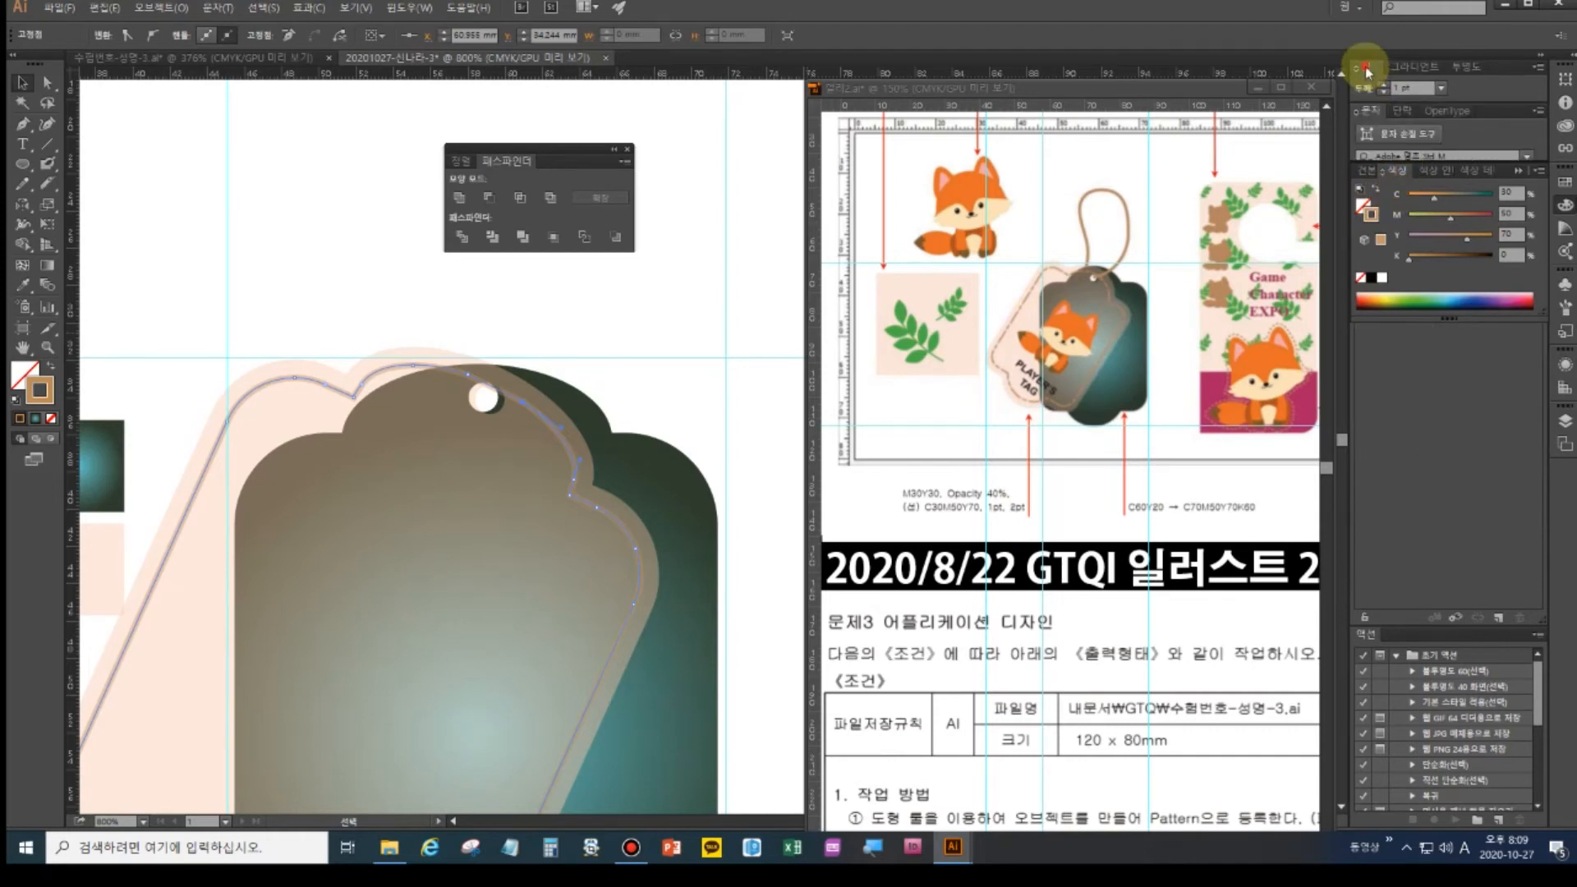
pyautogui.doubleClick(1366, 68)
pyautogui.doubleClick(1367, 68)
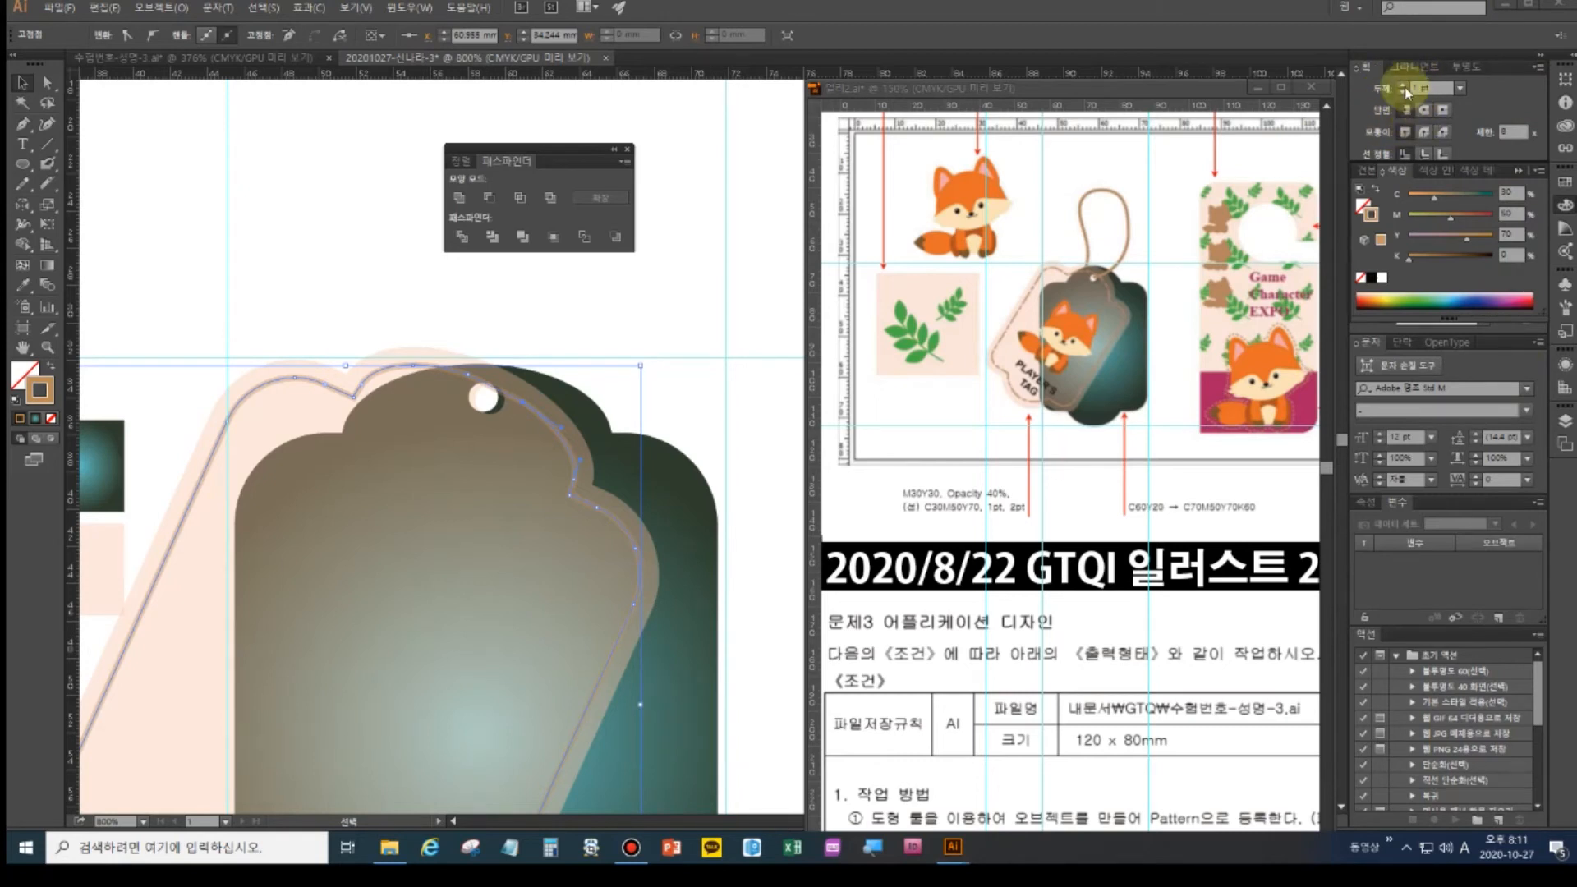
# - Under the Essentials workspace, make the stitch outline dashed: 12 pt dash, 3 pt gap, 5 pt dash
pyautogui.click(1359, 10)
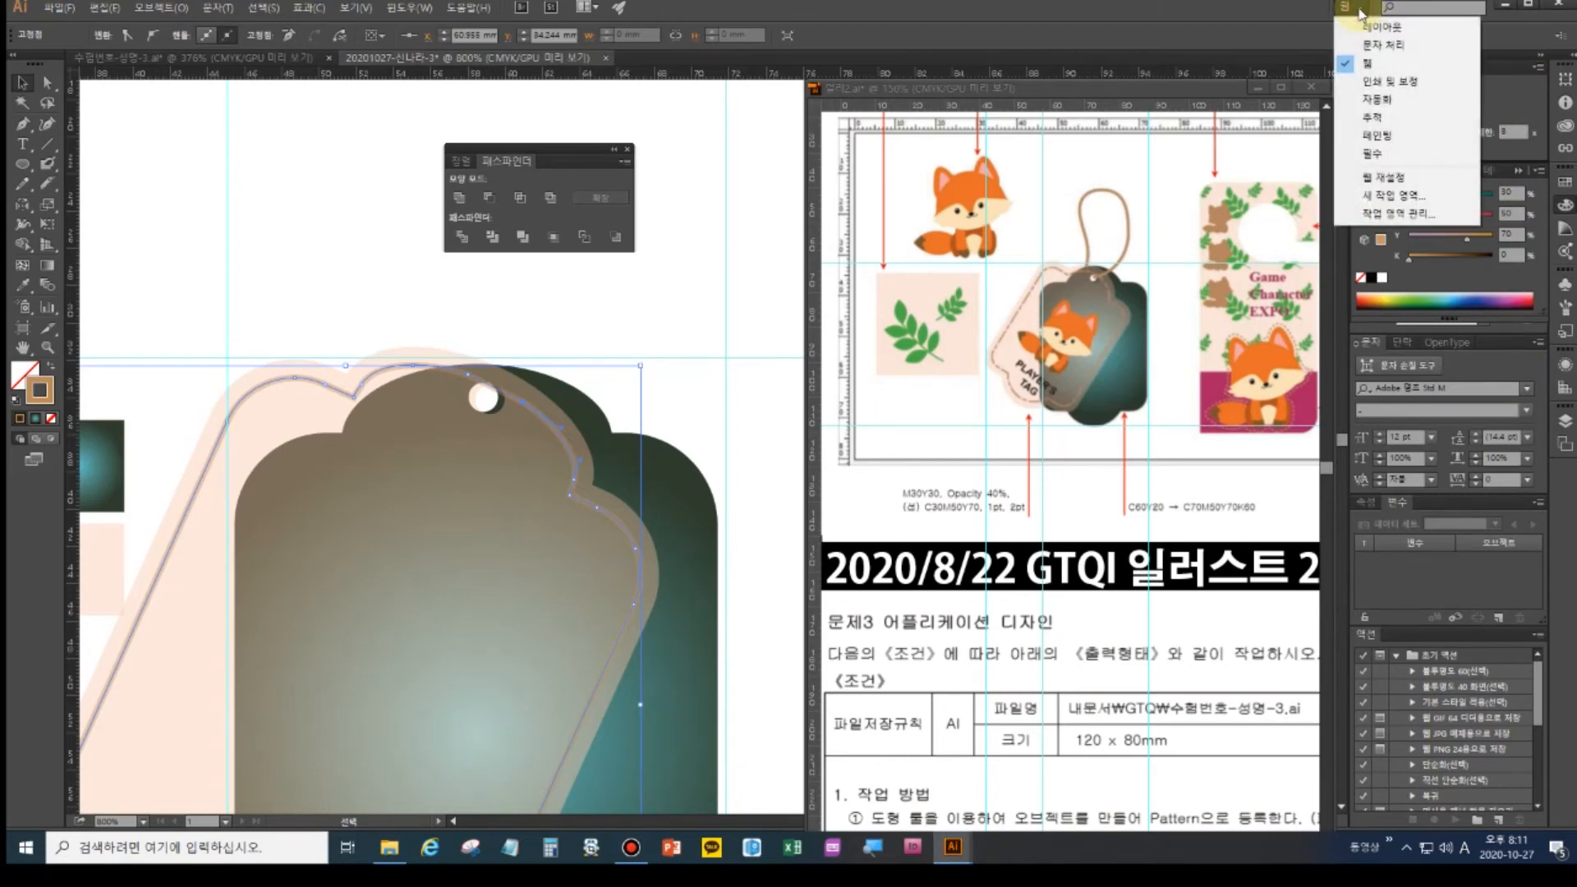
pyautogui.click(1390, 155)
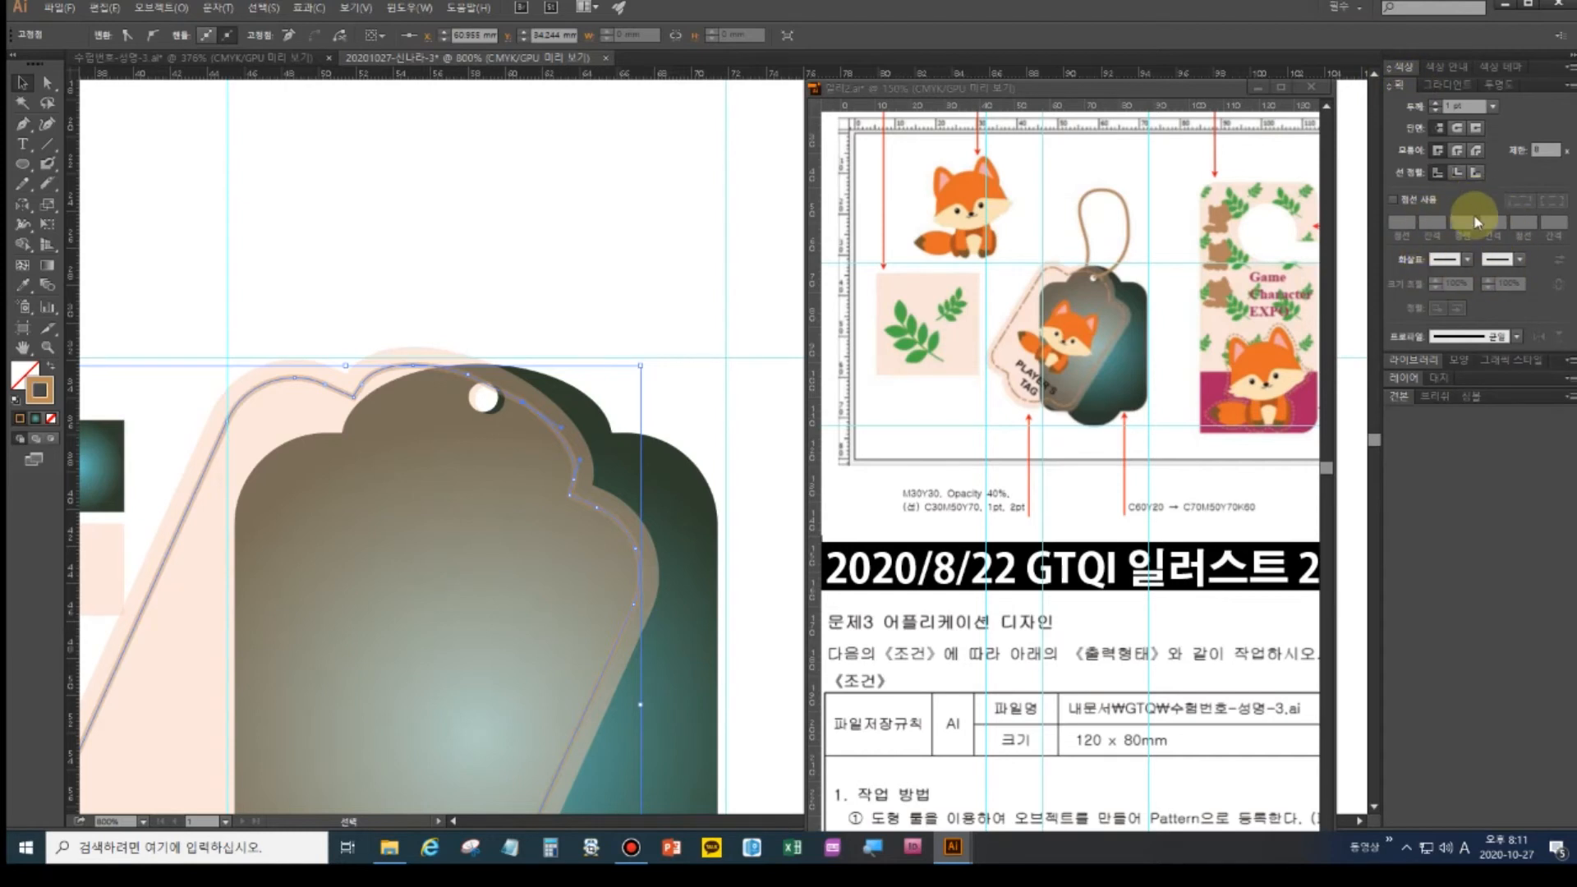
pyautogui.click(1394, 201)
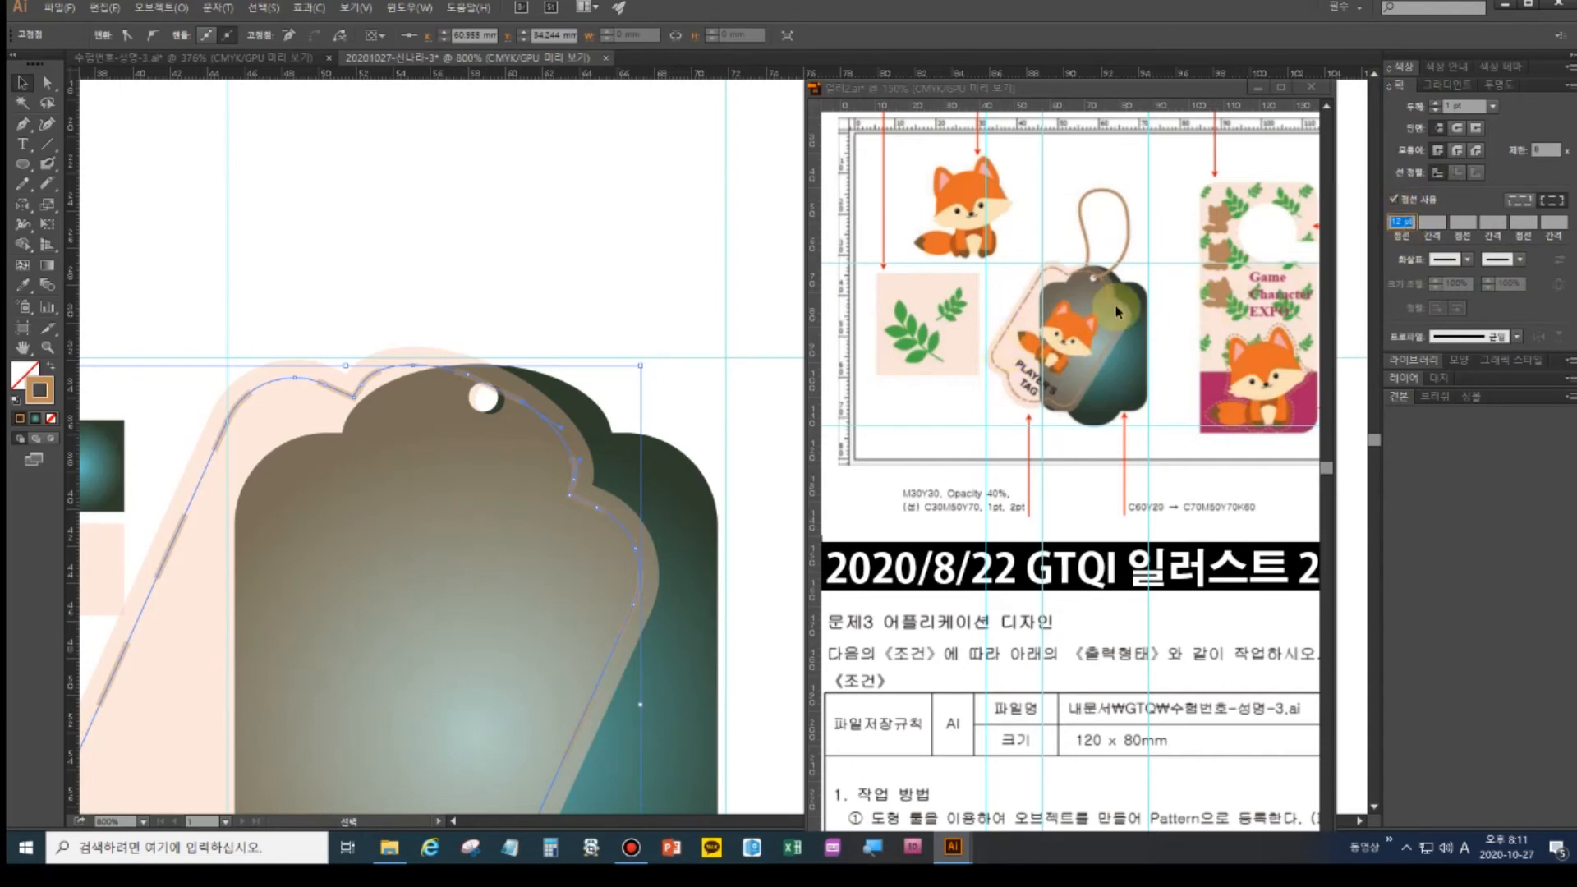
pyautogui.click(1431, 223)
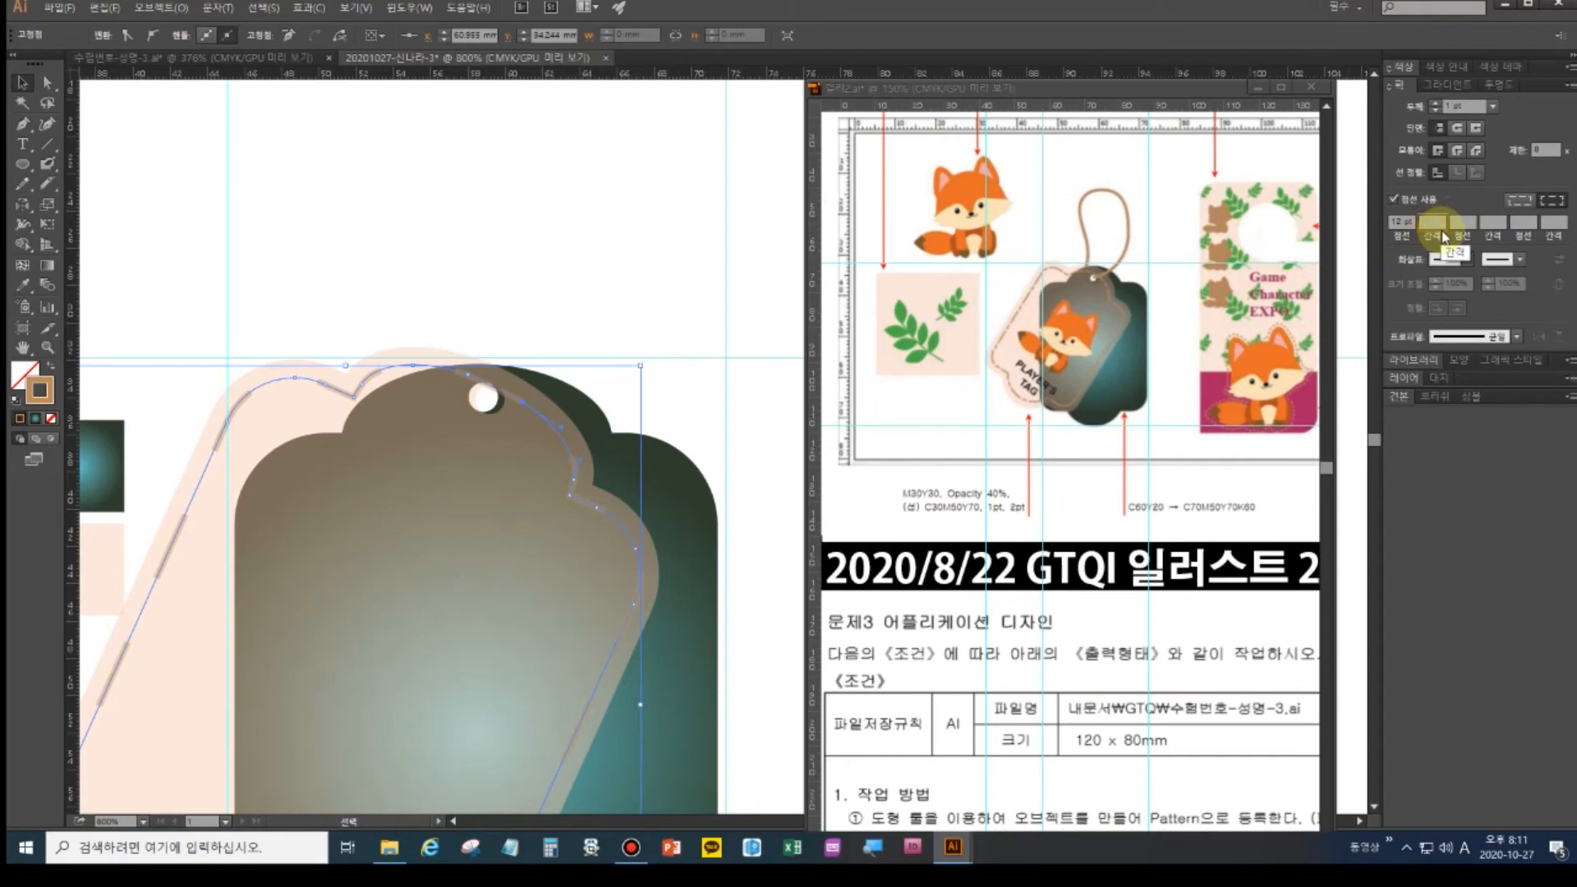
pyautogui.write('3')
pyautogui.click(1471, 230)
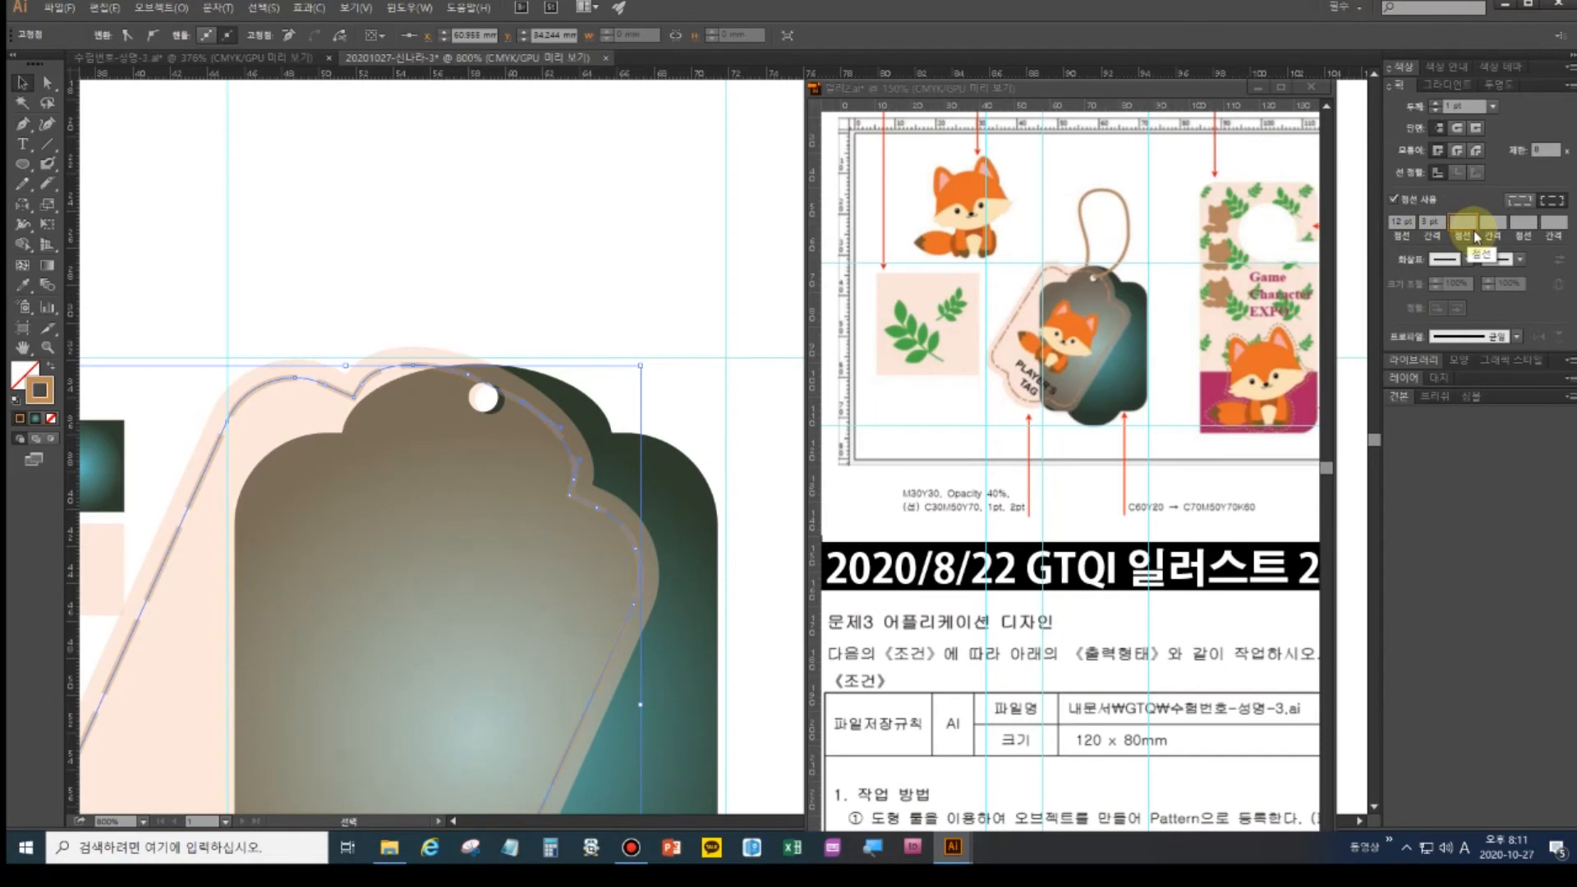
pyautogui.write('5')
pyautogui.press('Tab')
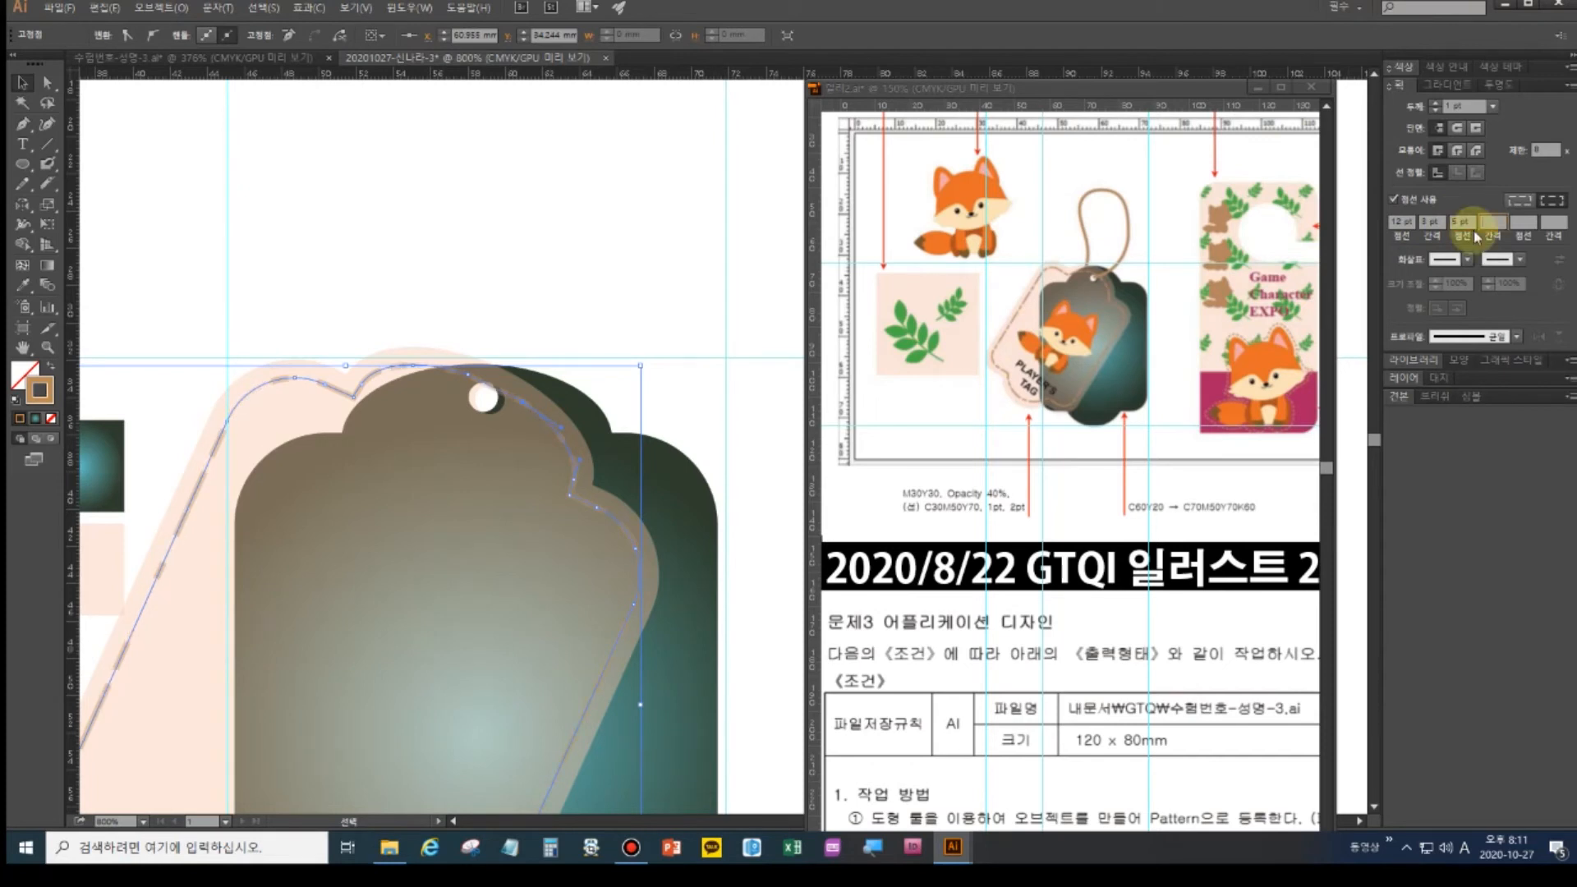
pyautogui.click(452, 230)
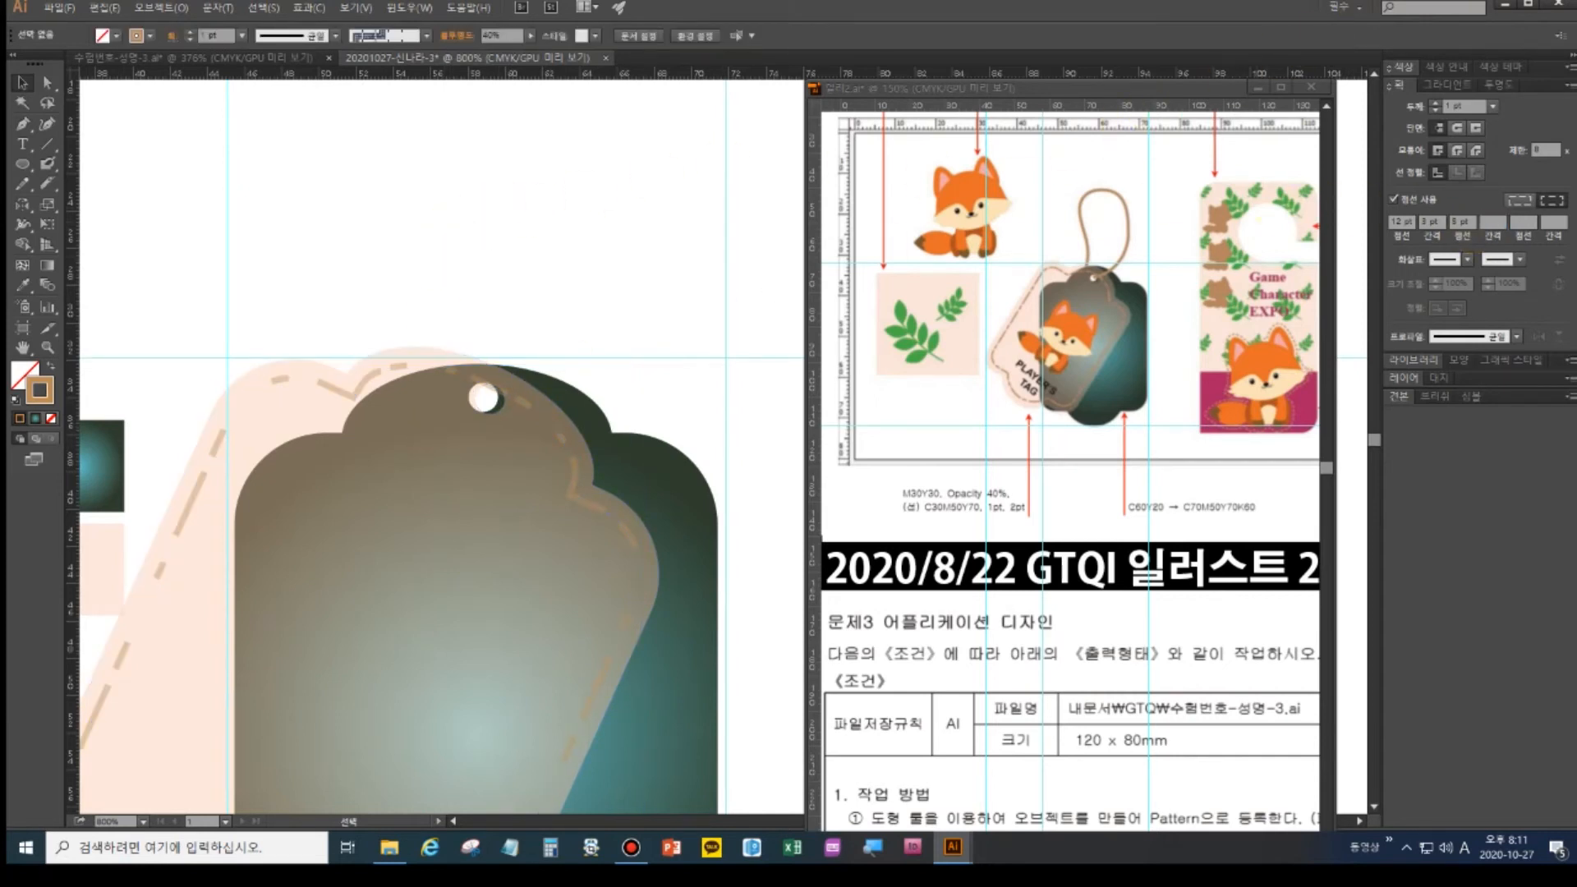
# - Select the tag's stitch outline and adjust both dash gaps in the Stroke panel
pyautogui.click(647, 376)
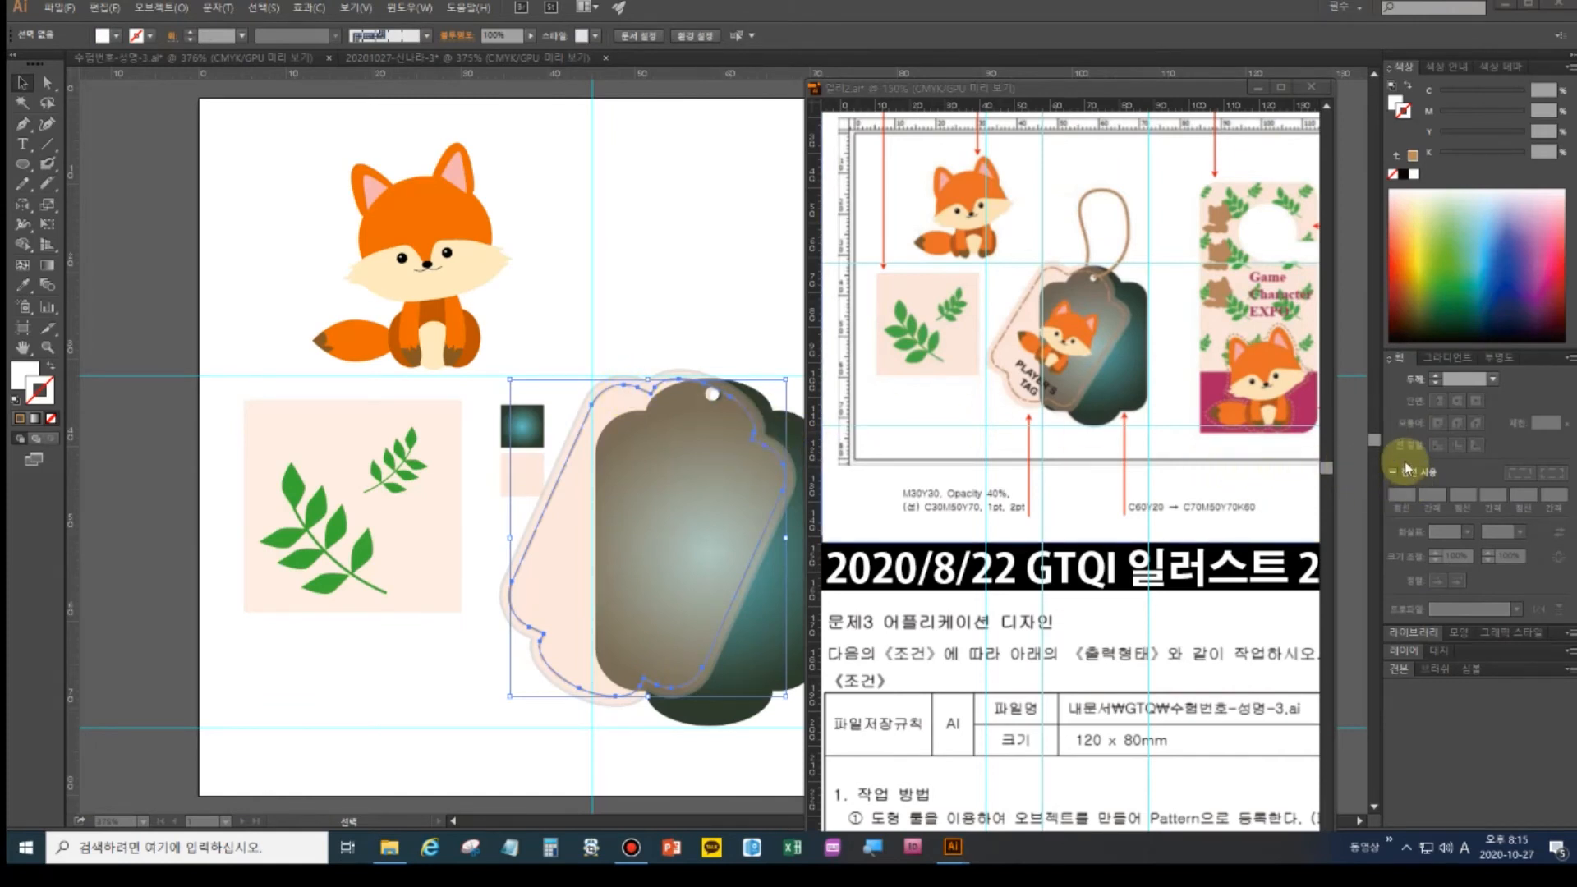
pyautogui.click(727, 306)
pyautogui.click(622, 388)
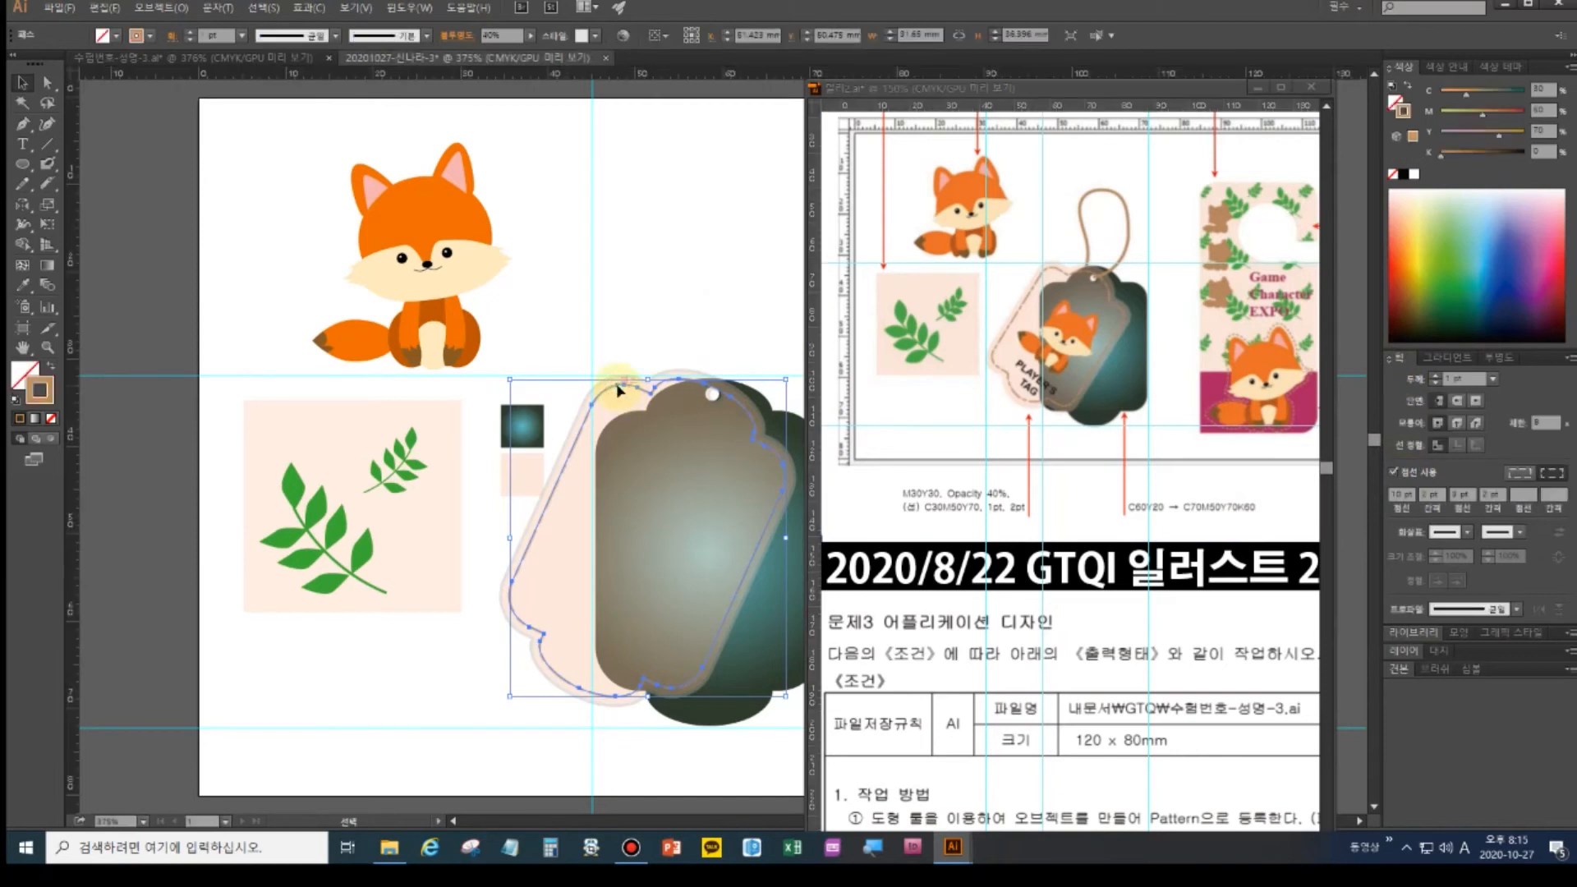
pyautogui.click(1407, 476)
pyautogui.click(1232, 494)
pyautogui.click(1432, 498)
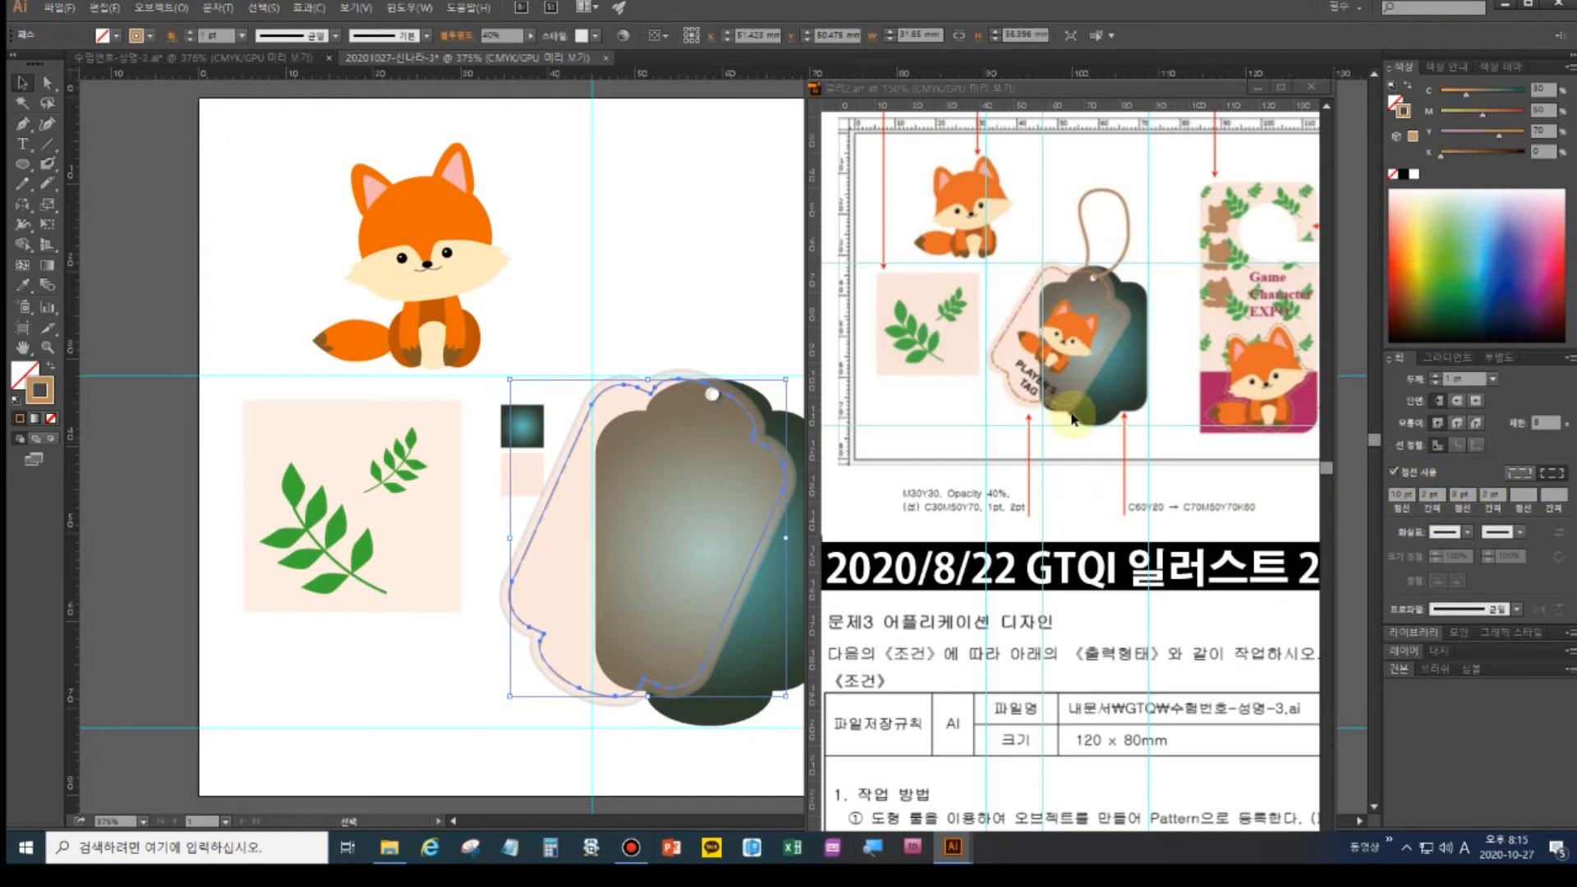
pyautogui.click(1496, 498)
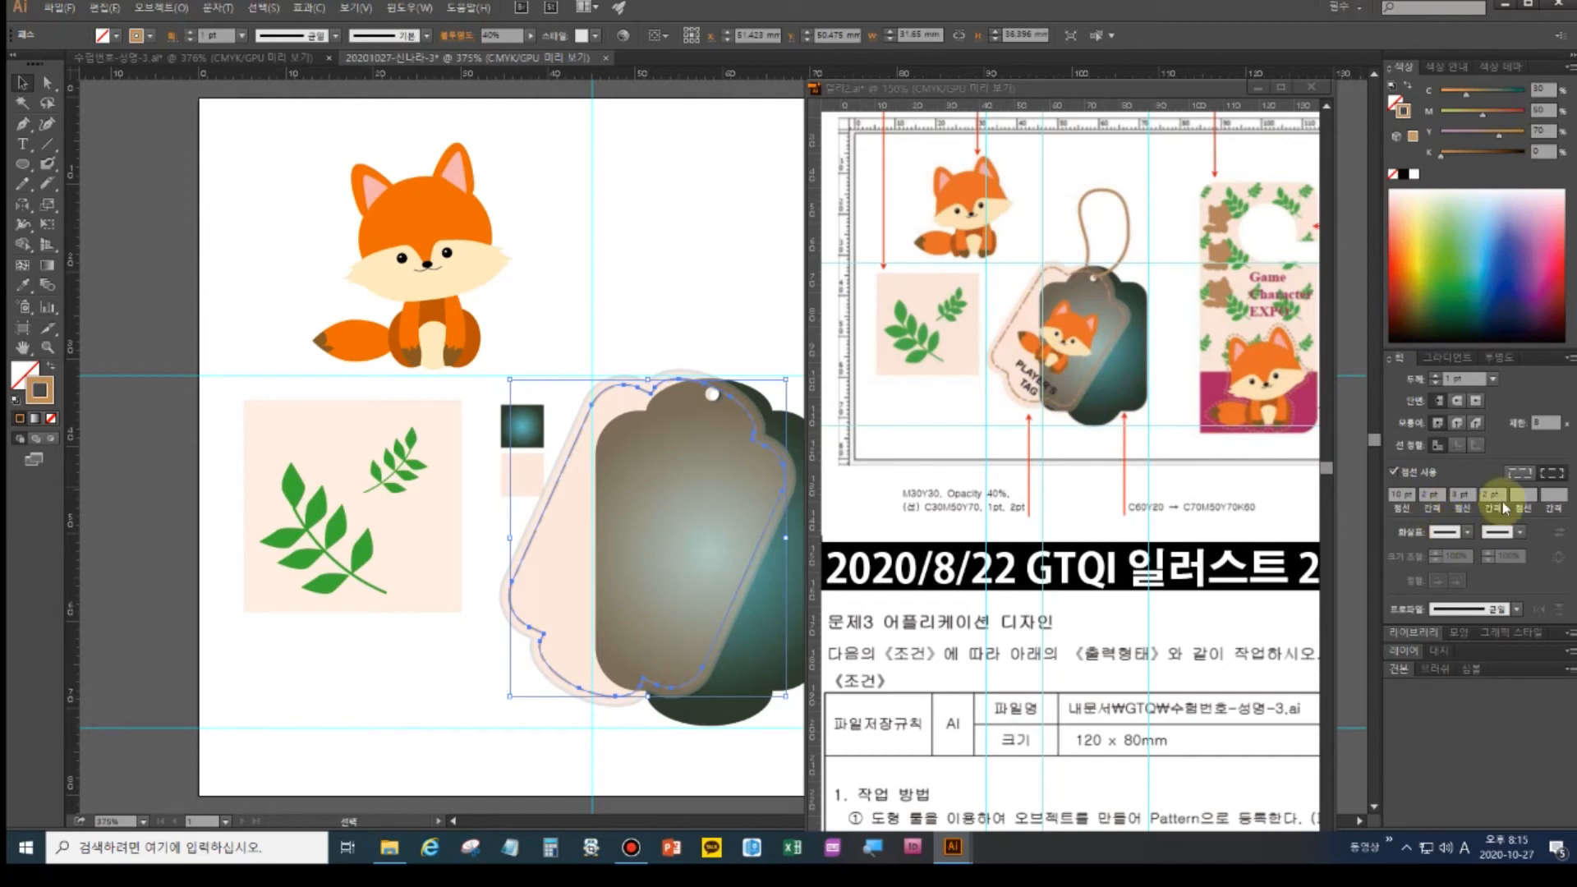
pyautogui.click(612, 397)
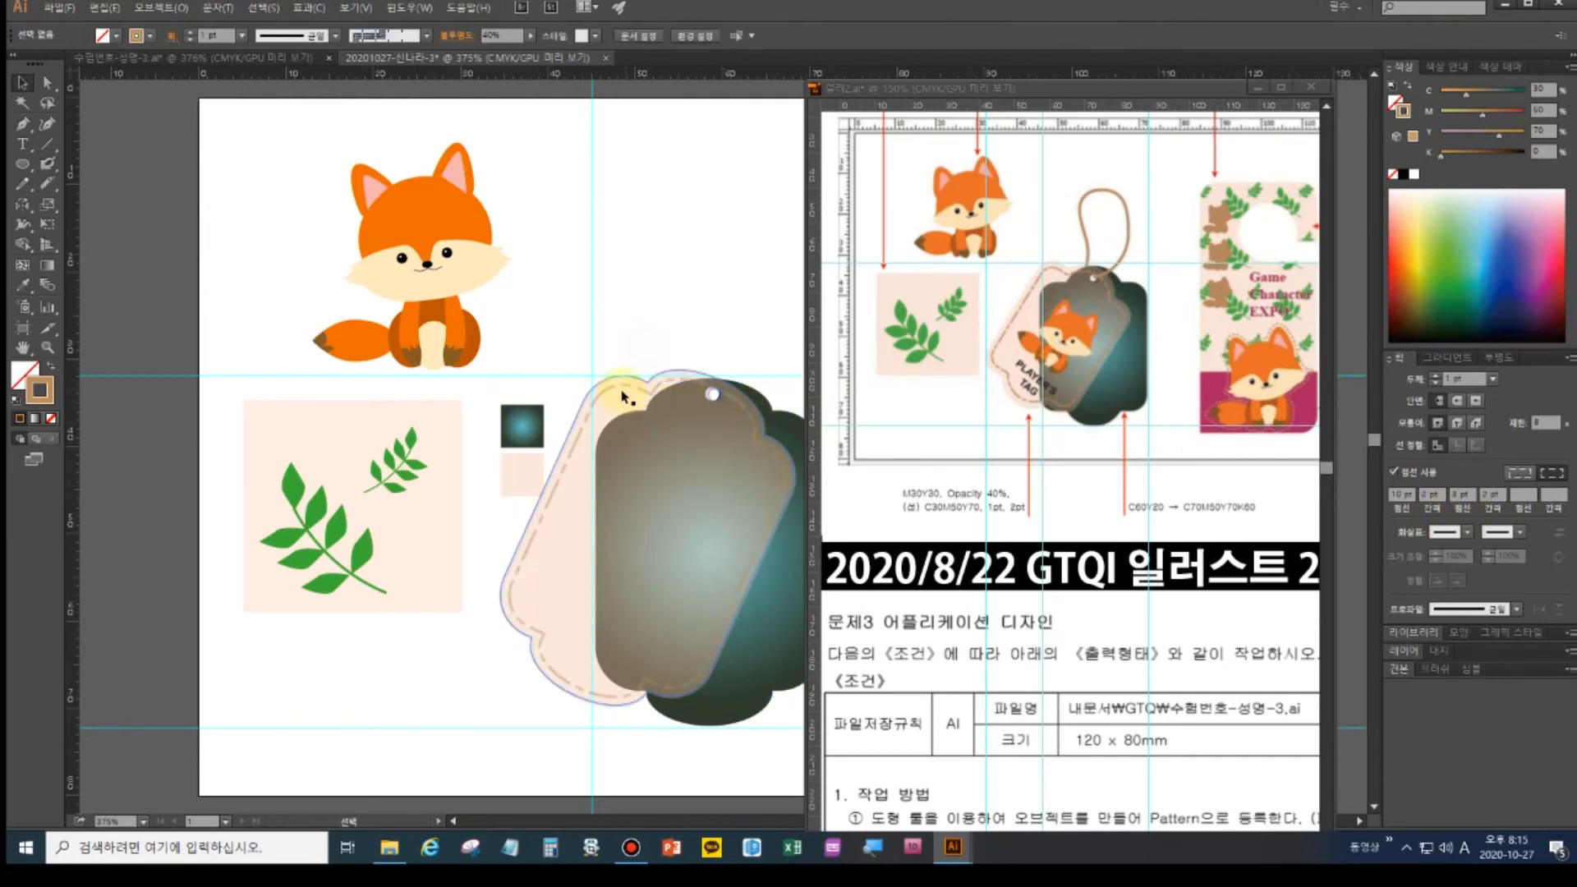
pyautogui.click(644, 332)
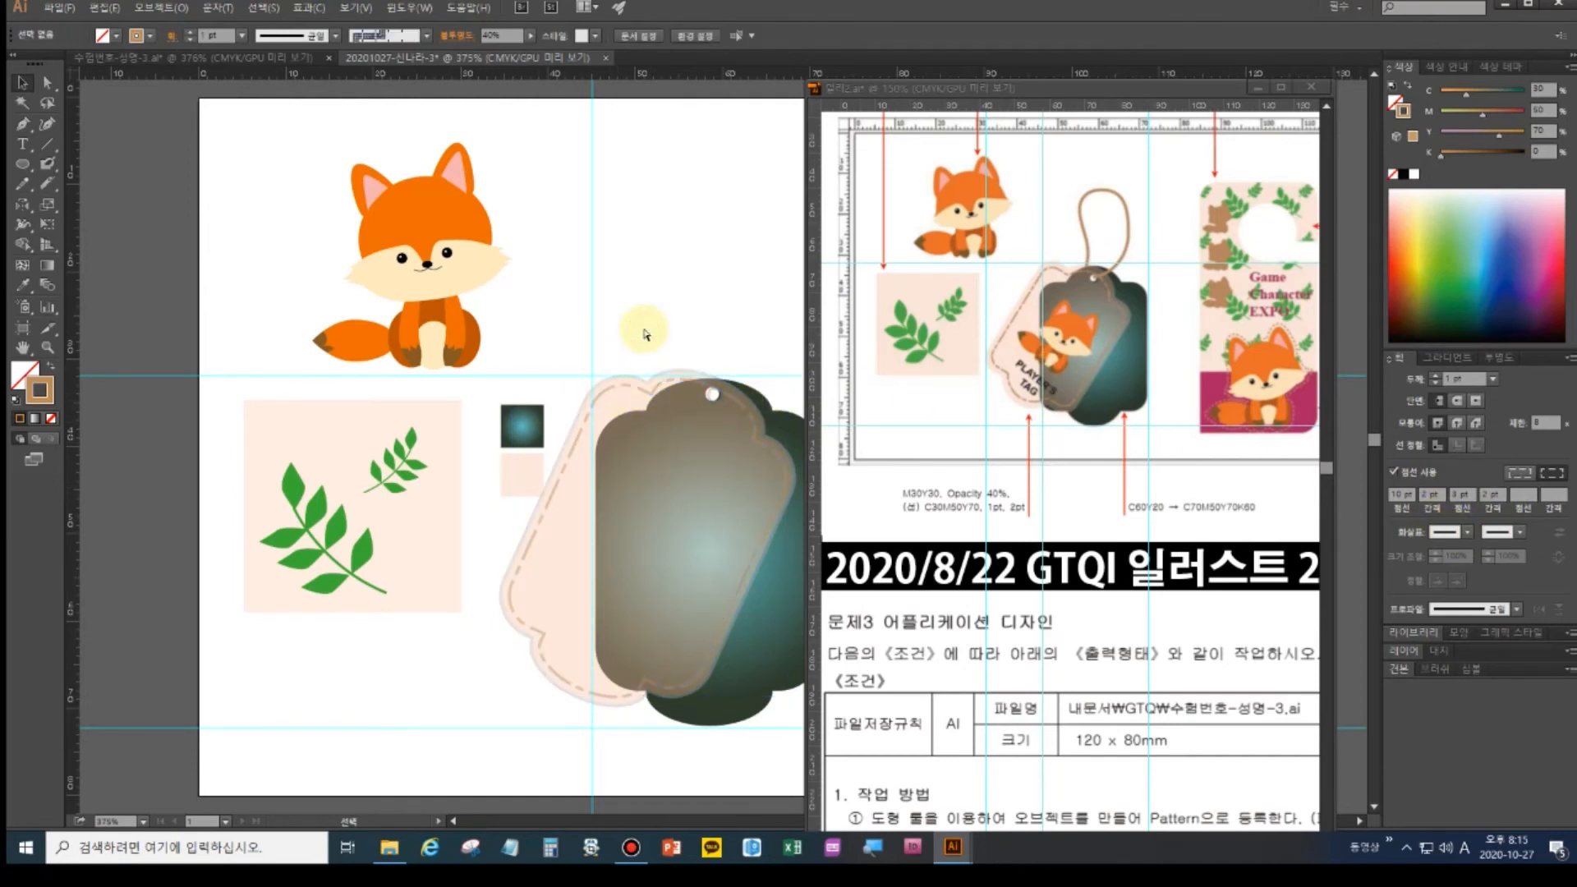
# - Raise the dashed stitch path's opacity from 40% to 100% in Transparency
pyautogui.scroll(2, 644, 332)
pyautogui.moveTo(660, 450); pyautogui.dragTo(543, 366)
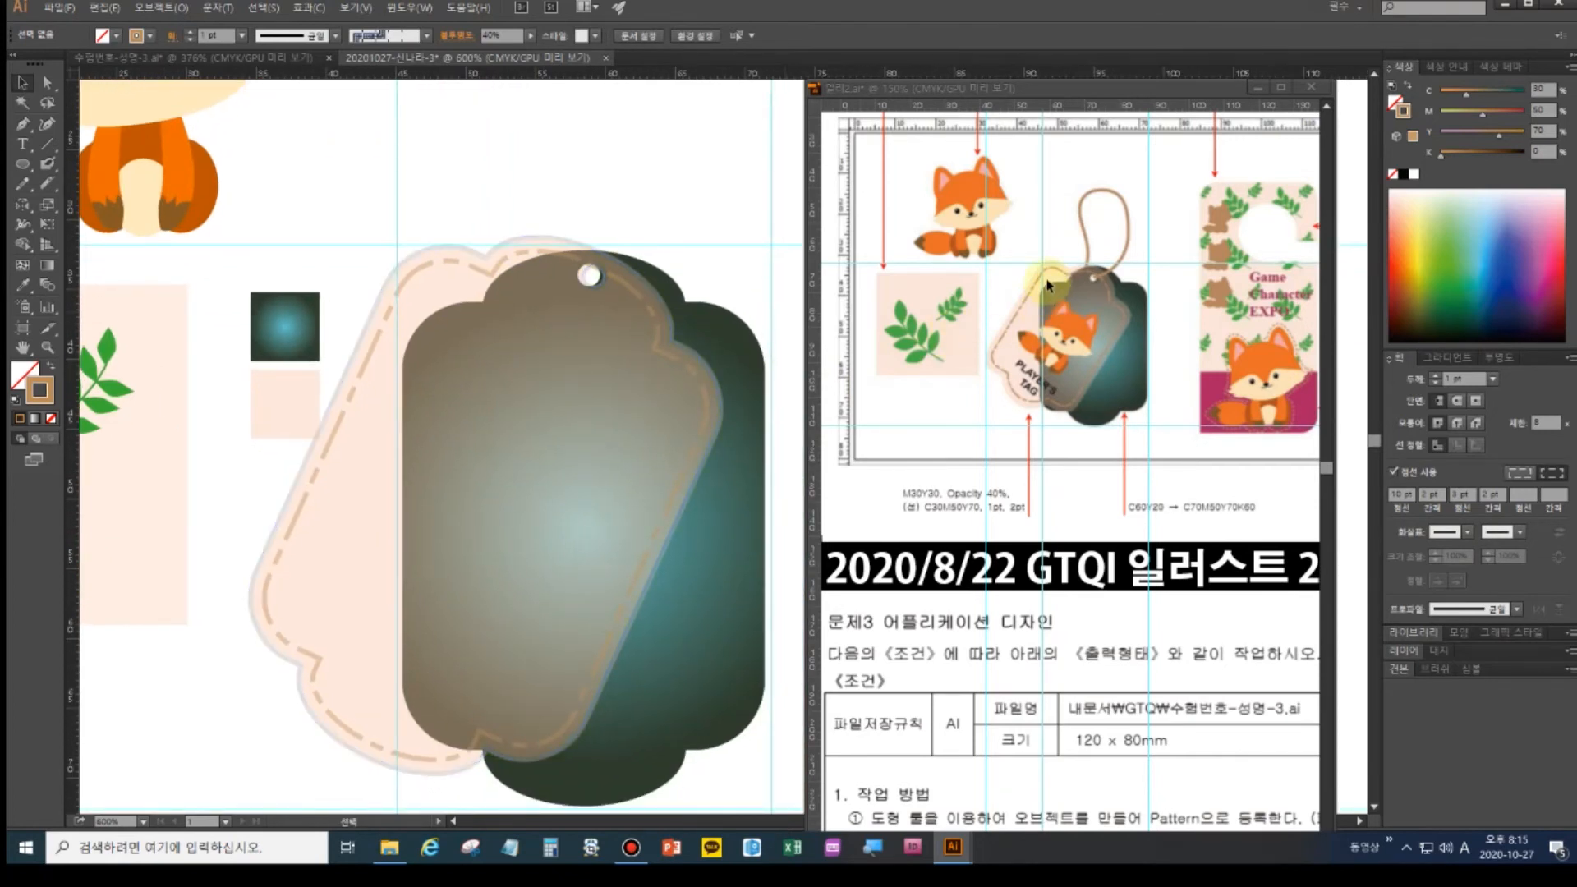
pyautogui.click(372, 359)
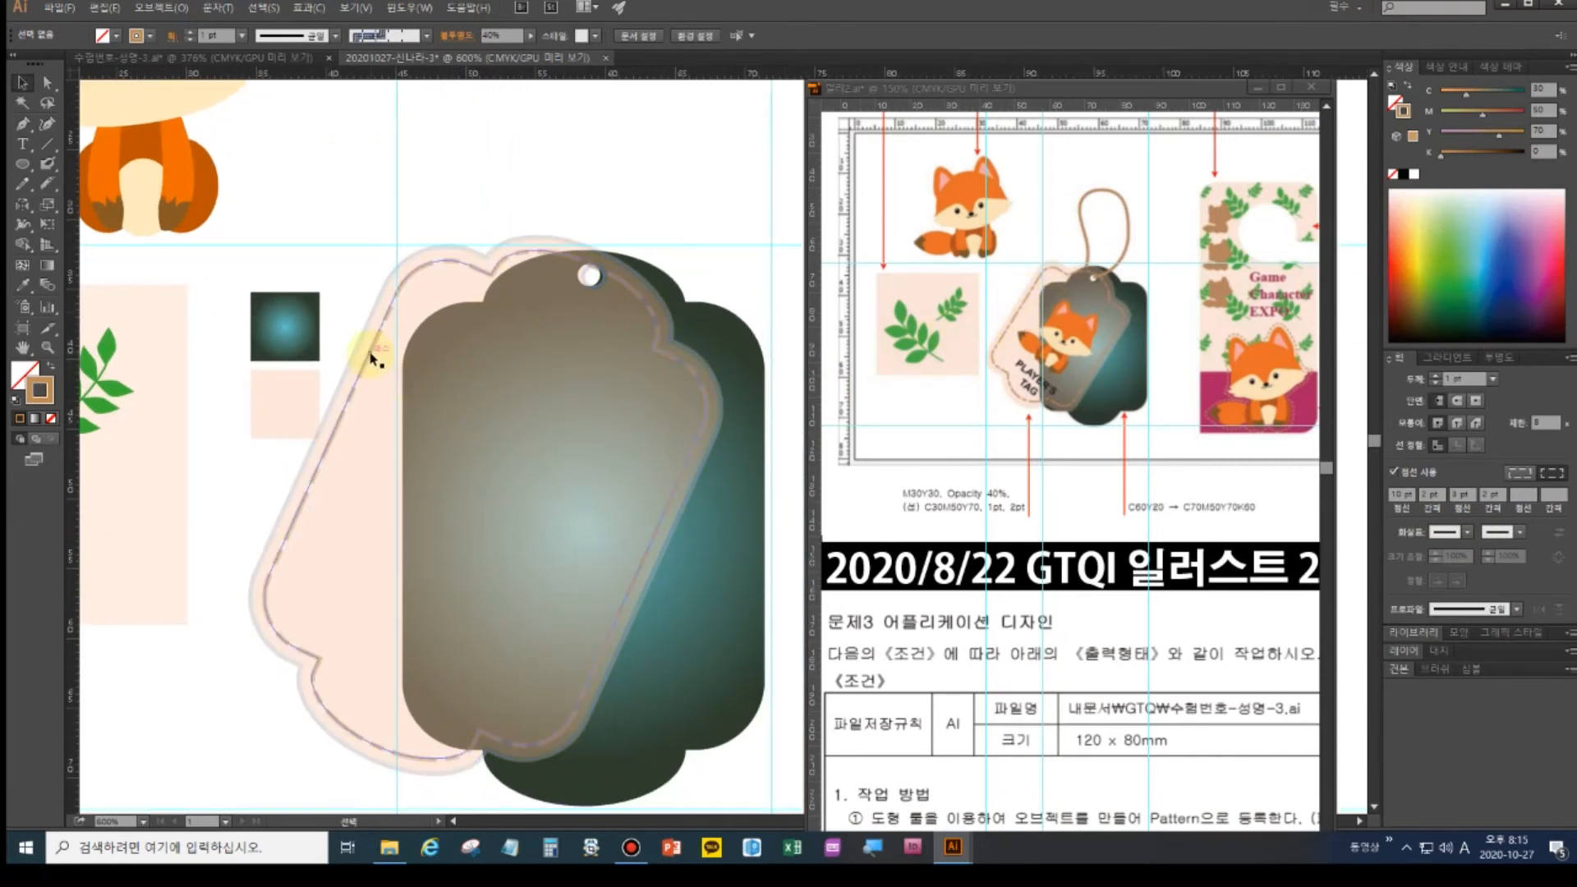
pyautogui.click(1000, 321)
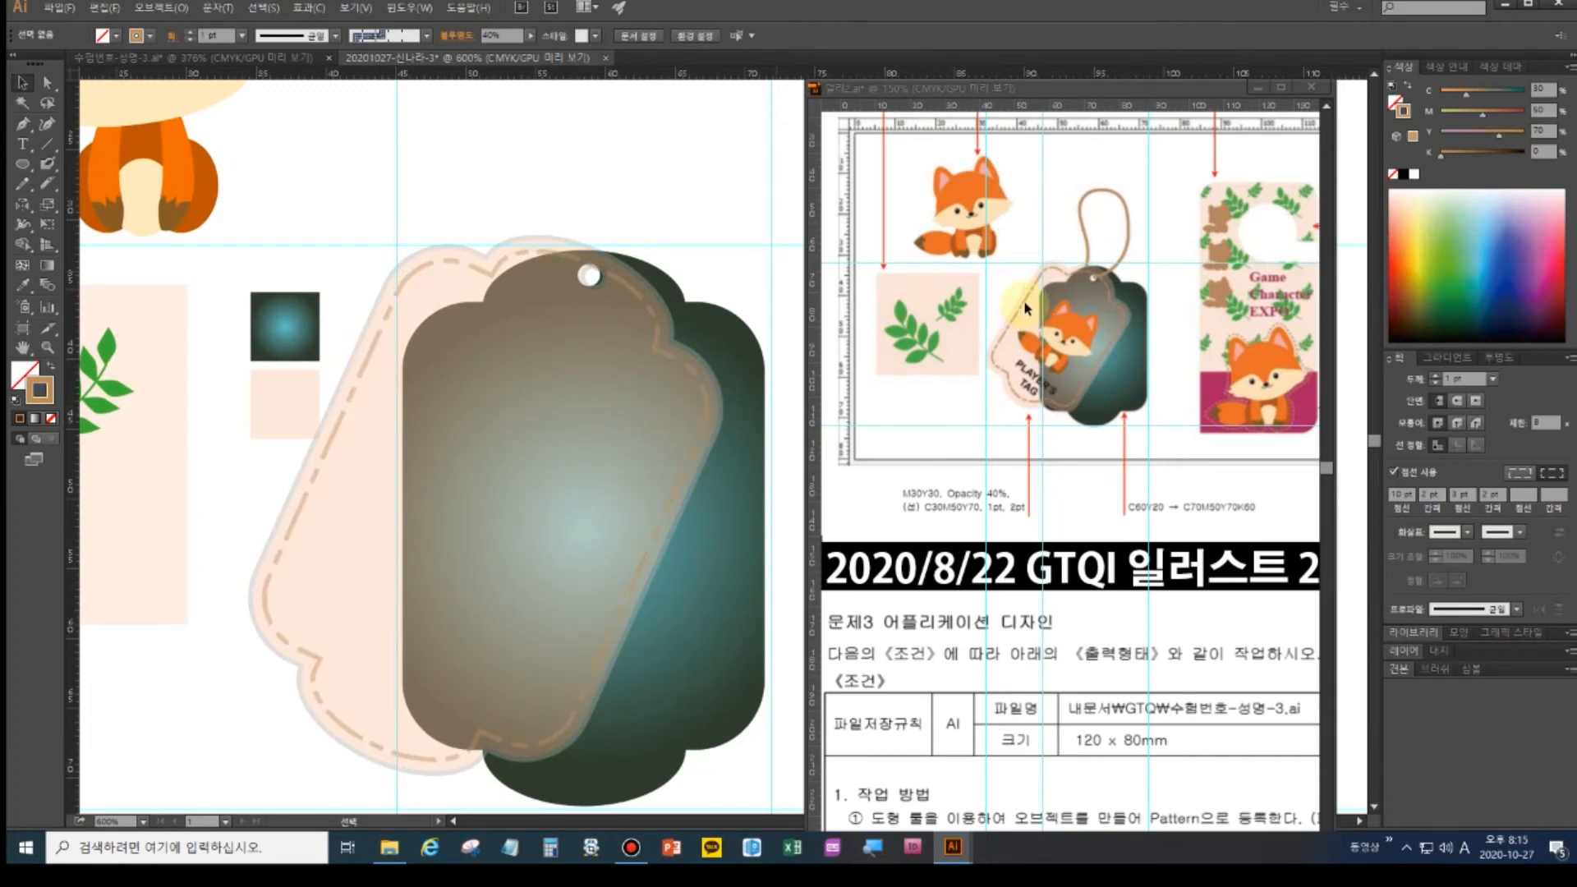
pyautogui.click(367, 359)
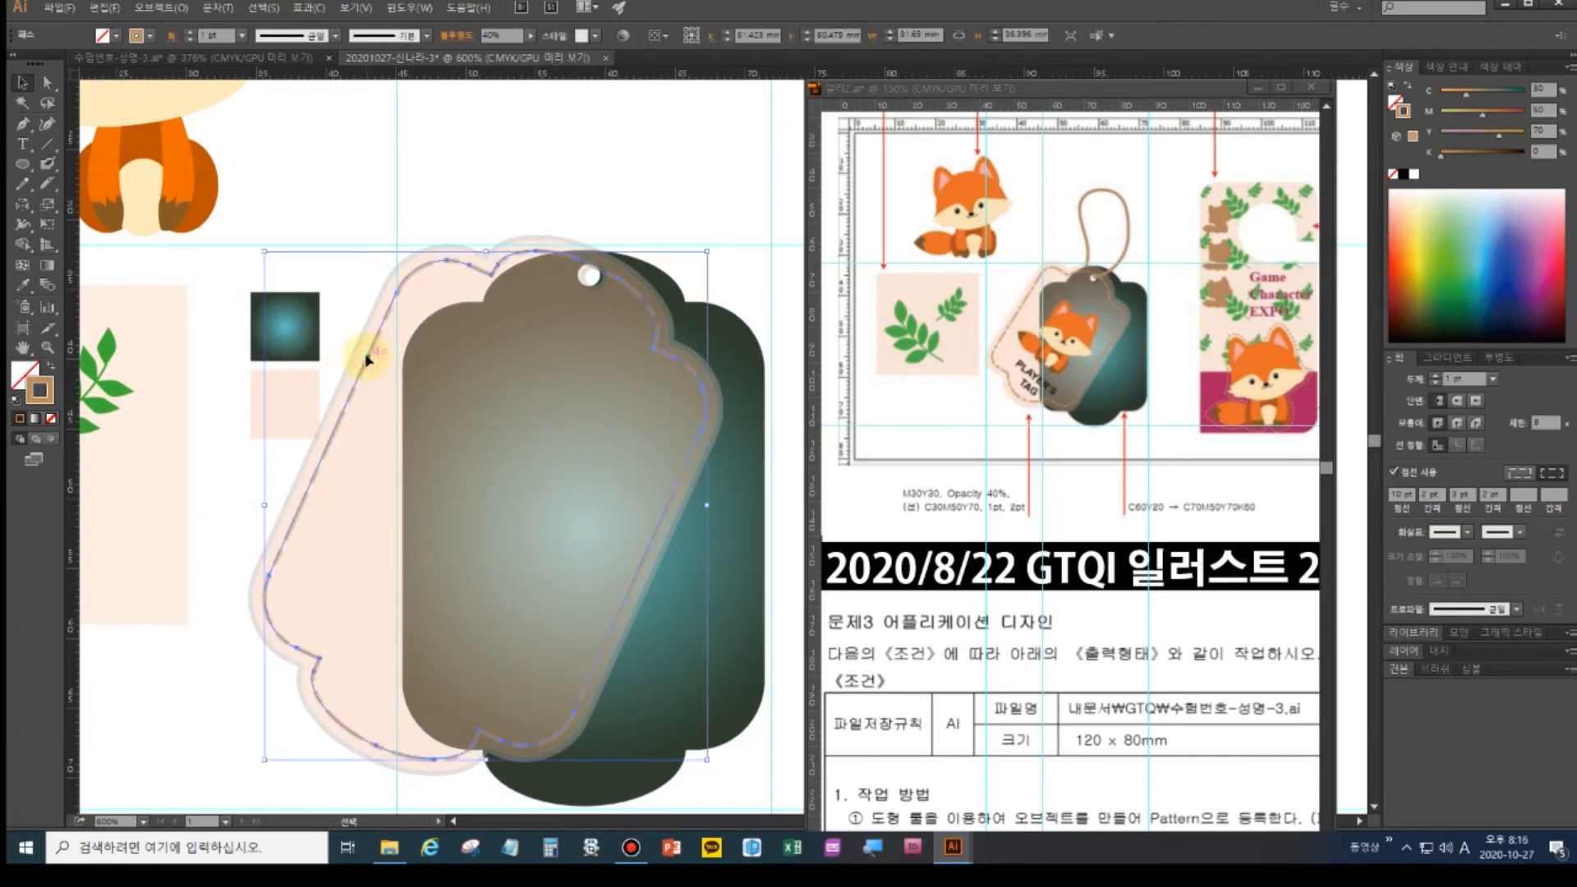
pyautogui.press('a')
pyautogui.click(687, 382)
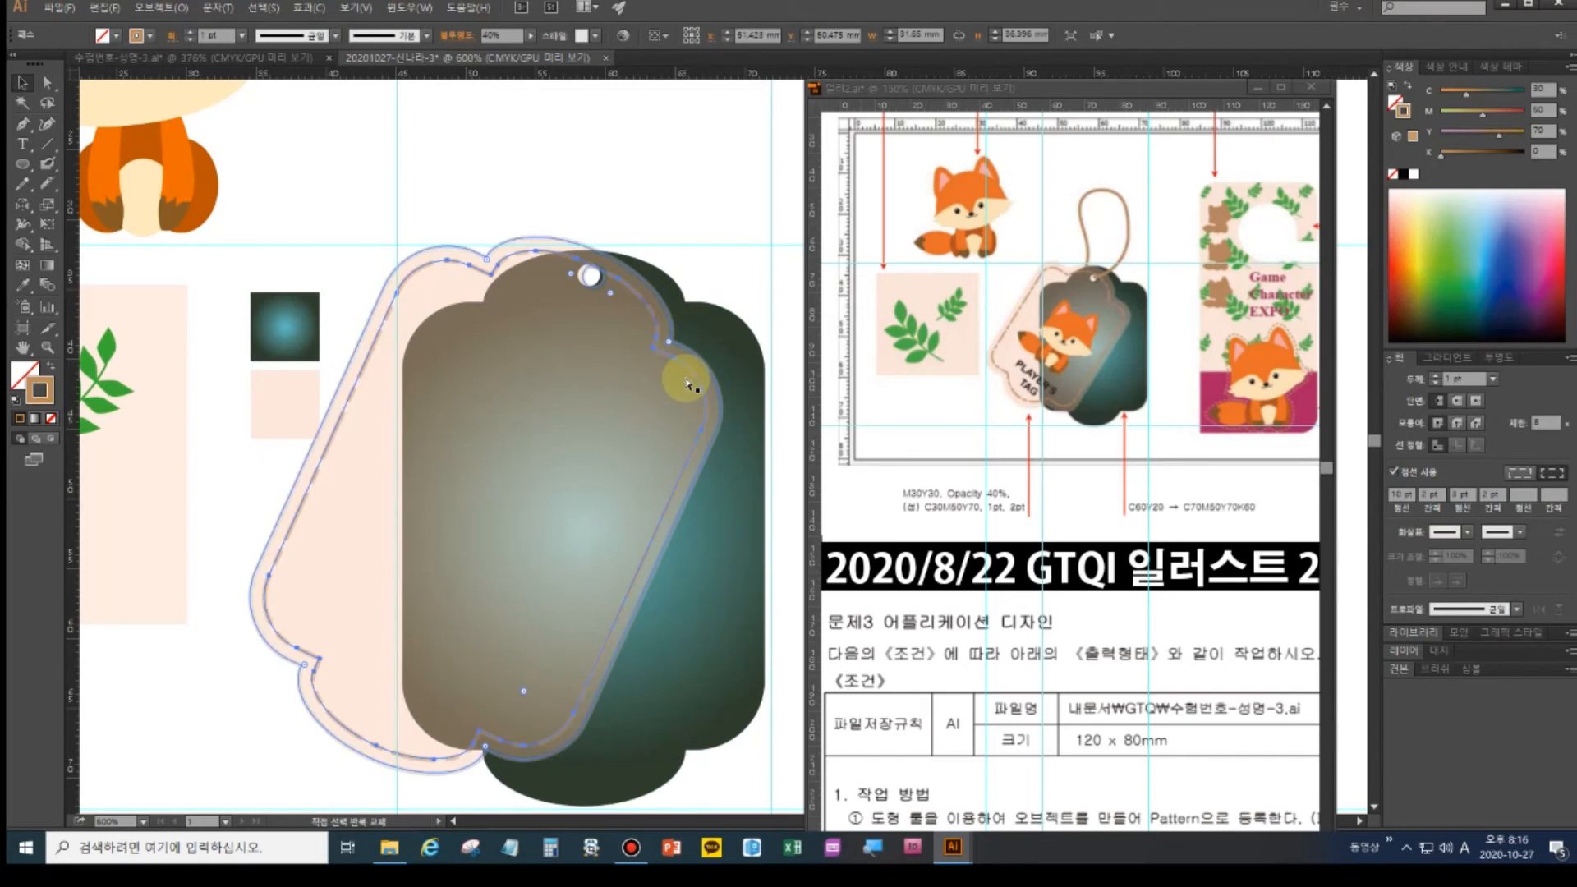
pyautogui.hotkey('ctrl', 'shift', 'F10')
pyautogui.click(1524, 376)
pyautogui.moveTo(1525, 378); pyautogui.dragTo(1478, 377)
pyautogui.write('100')
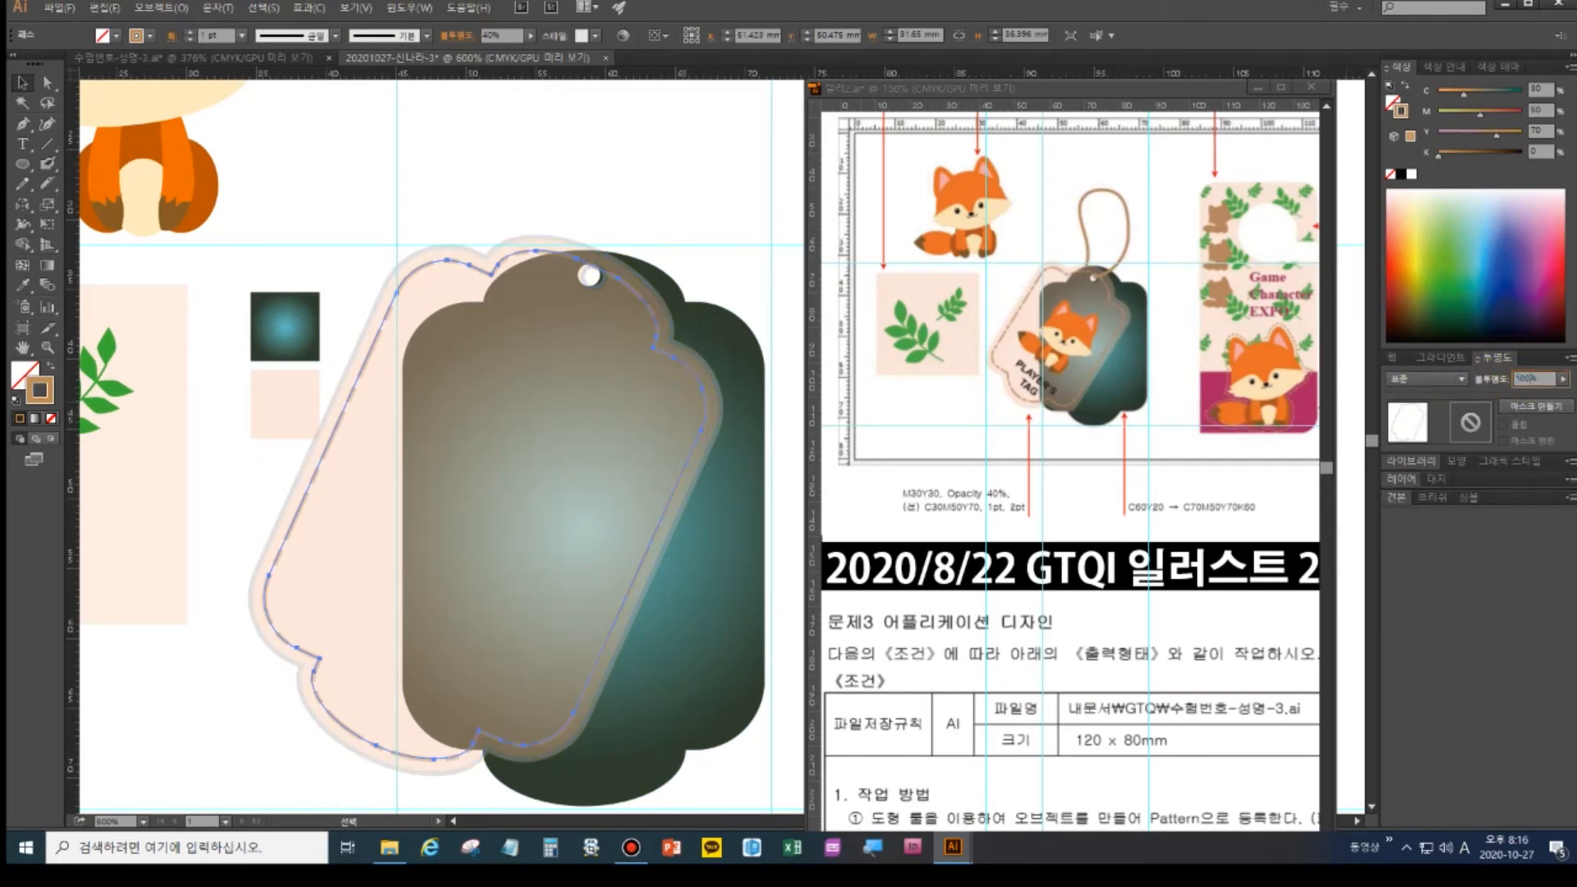
pyautogui.press('Return')
pyautogui.click(511, 201)
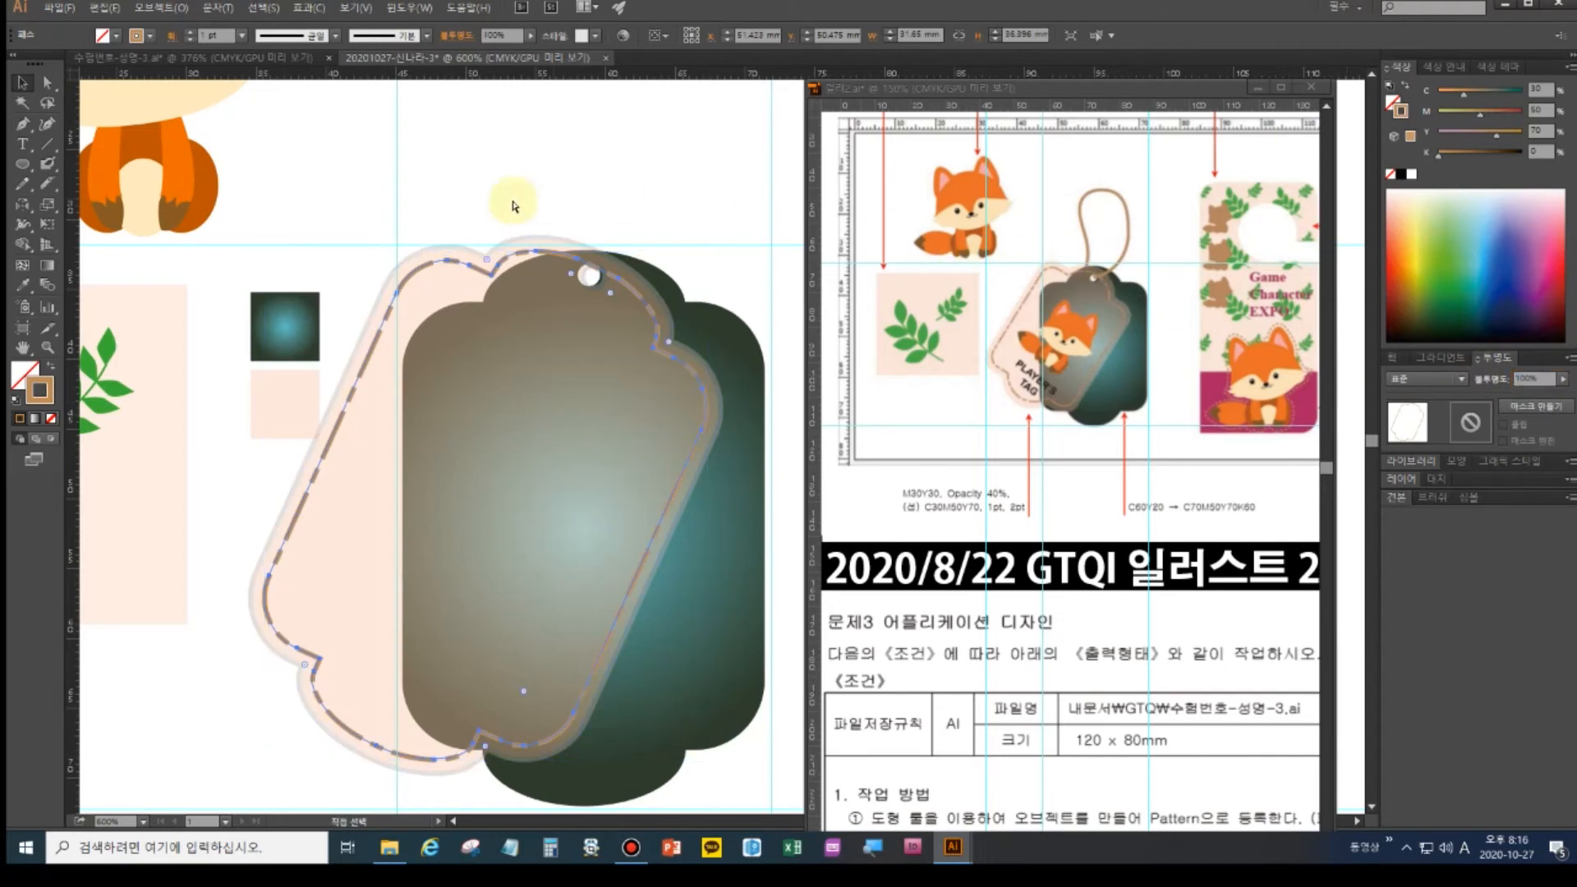
pyautogui.click(402, 294)
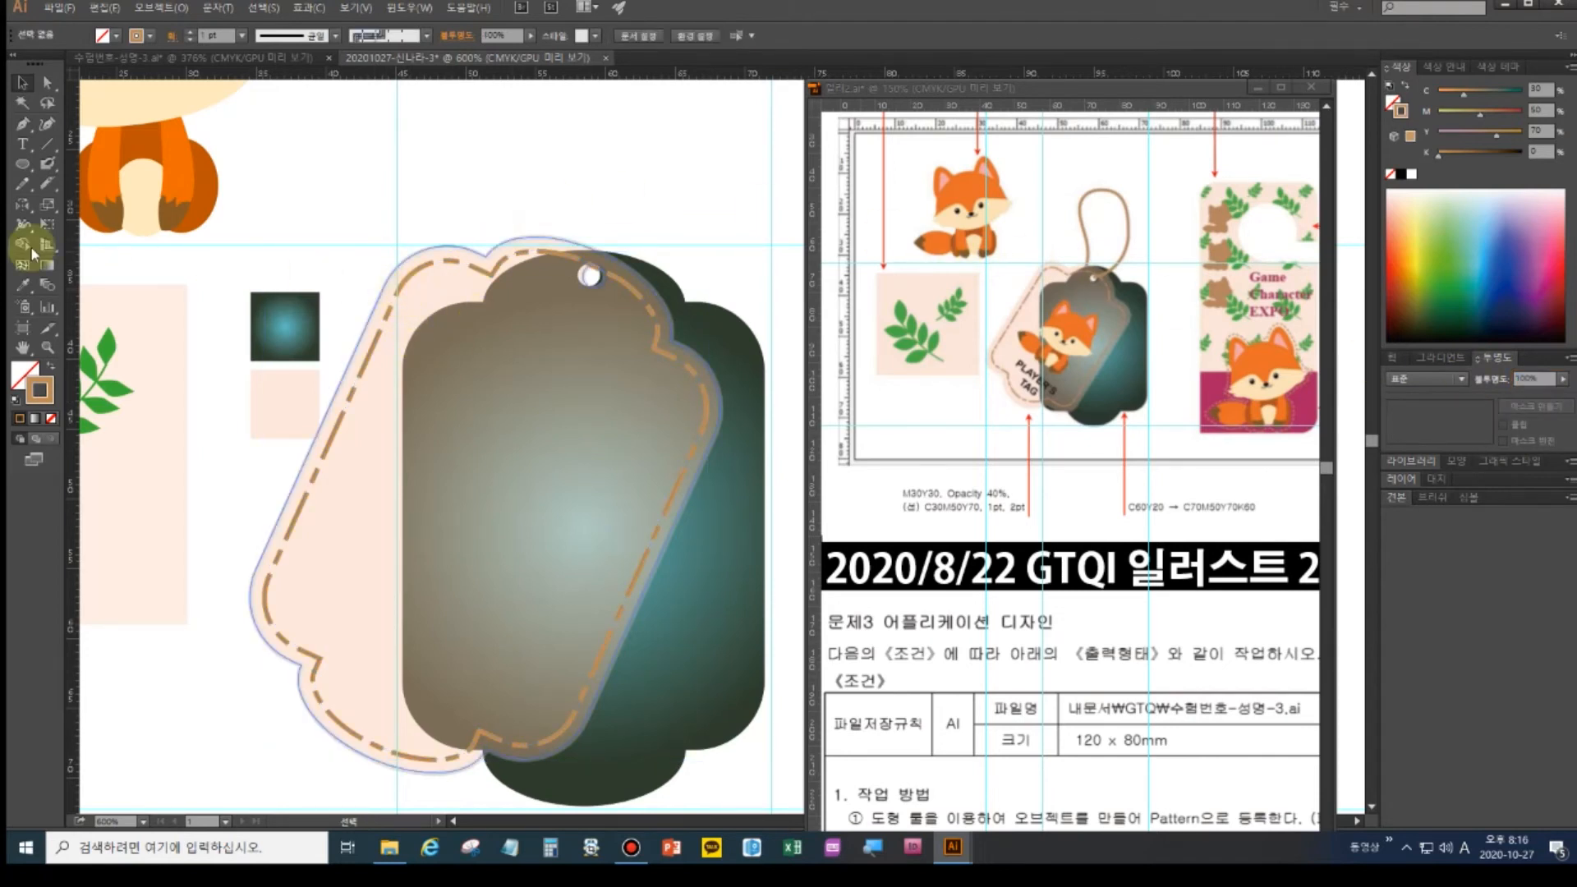
pyautogui.doubleClick(22, 351)
# - Copy the fox group onto the gradient tag, tilt the copy about 6°, and nudge it into place
pyautogui.click(22, 83)
pyautogui.moveTo(276, 170); pyautogui.dragTo(496, 358)
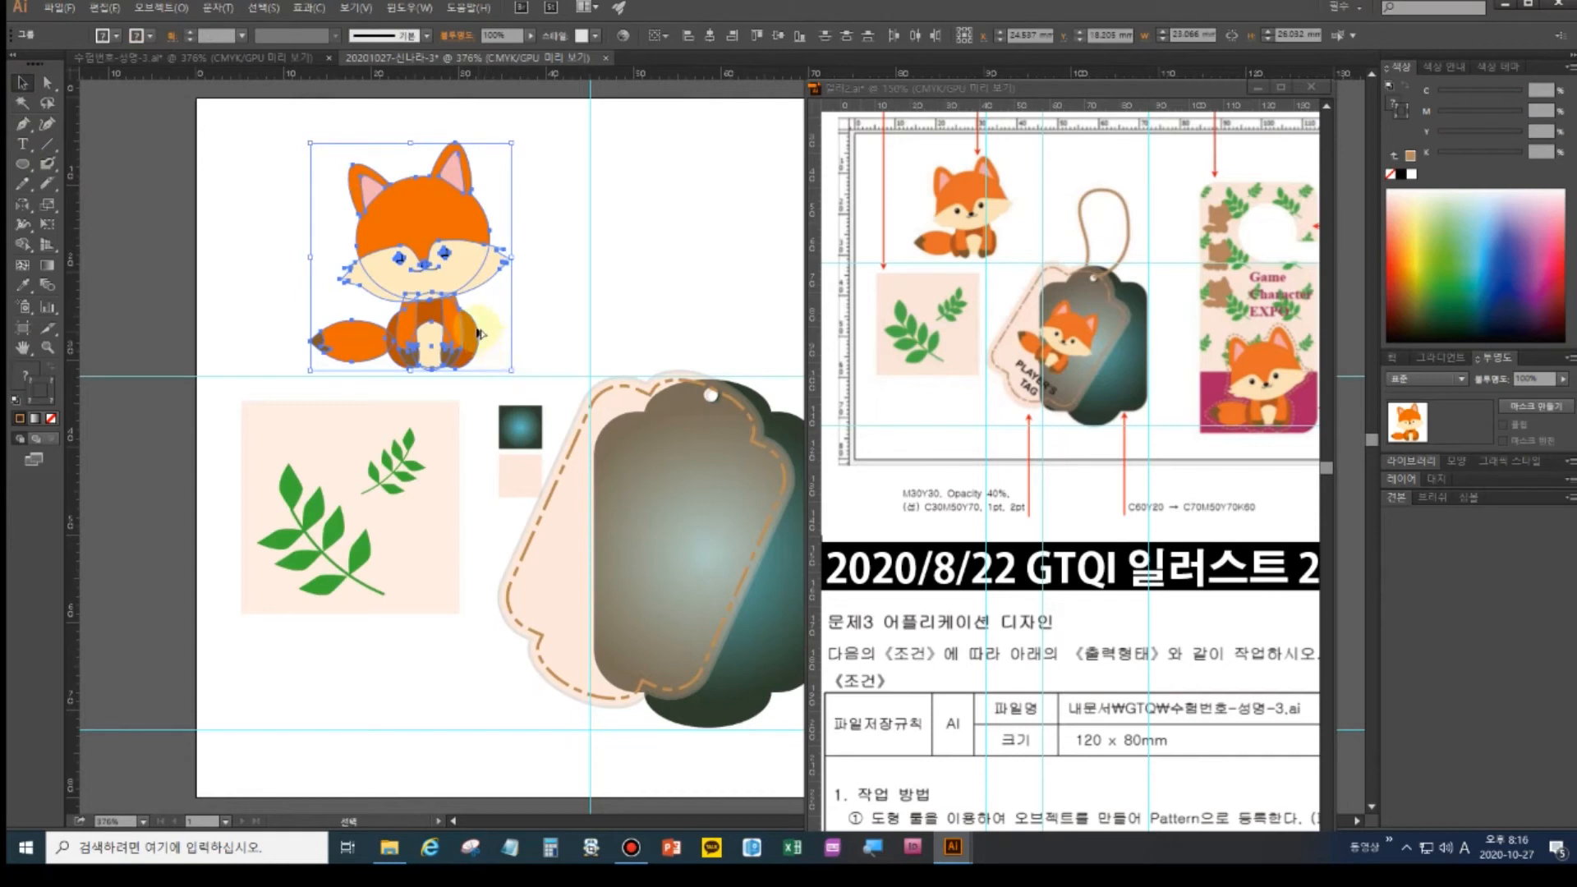
pyautogui.moveTo(457, 289); pyautogui.dragTo(678, 561)
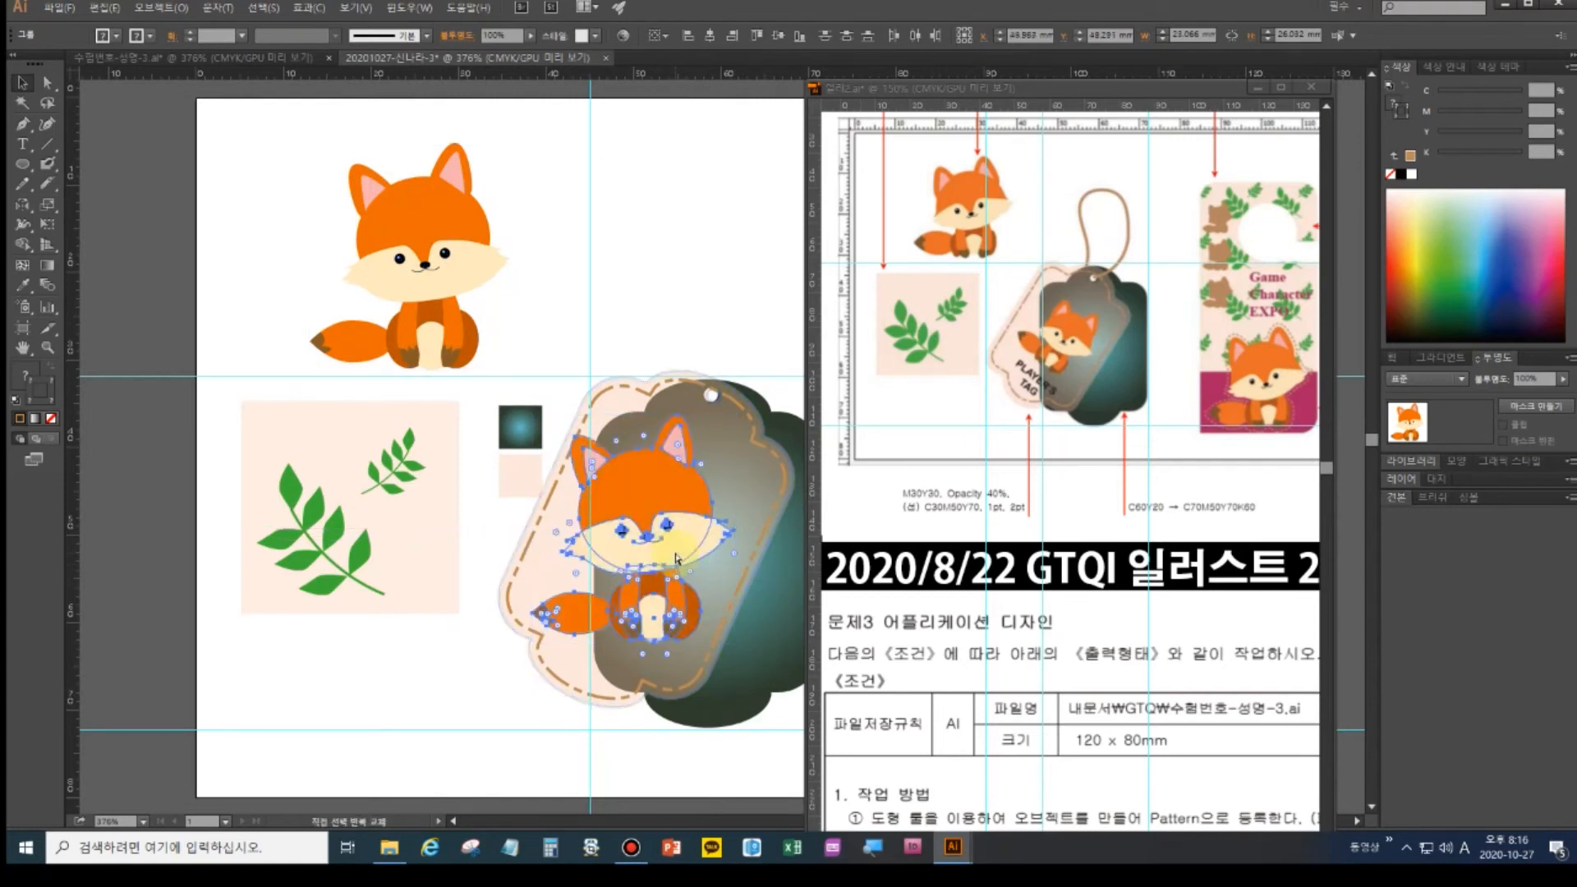
pyautogui.press('a')
pyautogui.press('v')
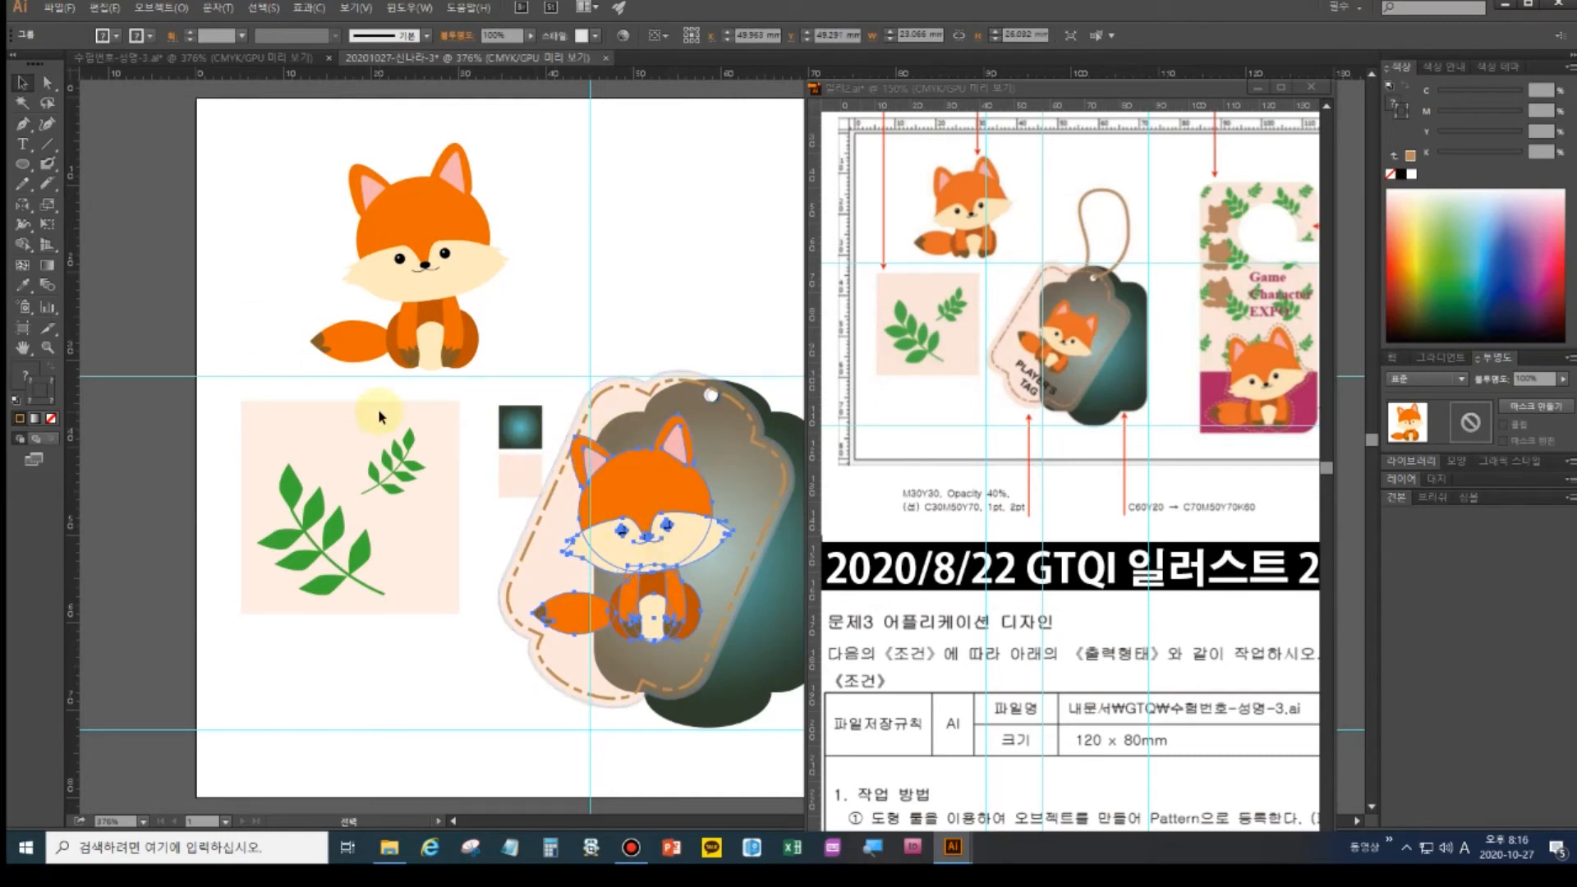
pyautogui.hotkey('ctrl', 'shift', 'b')
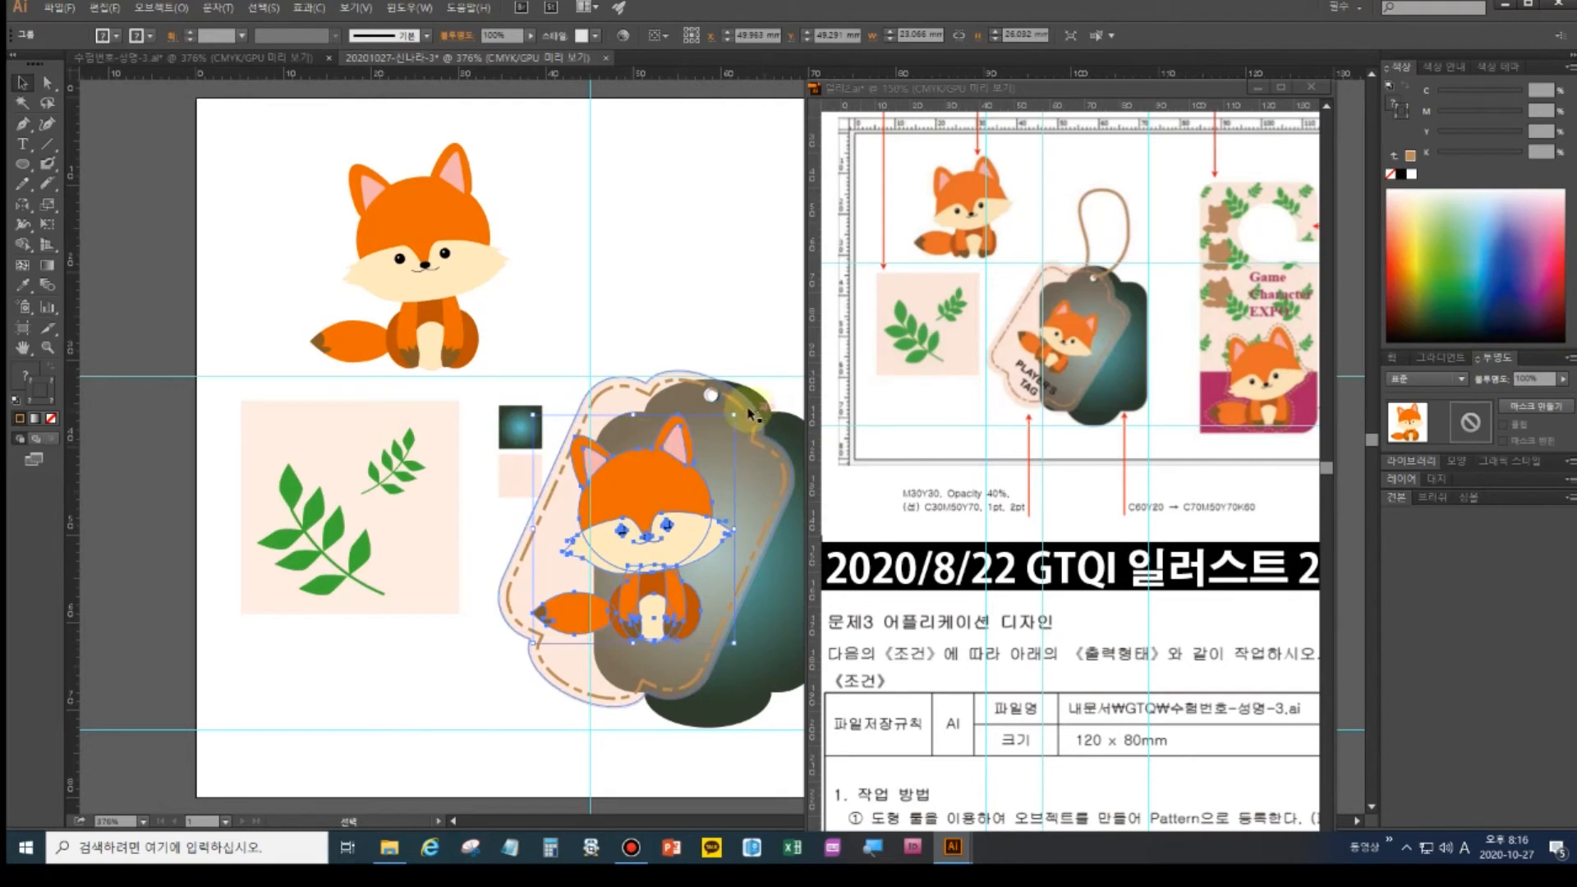
pyautogui.moveTo(737, 406); pyautogui.dragTo(688, 472)
pyautogui.moveTo(631, 553); pyautogui.dragTo(678, 518)
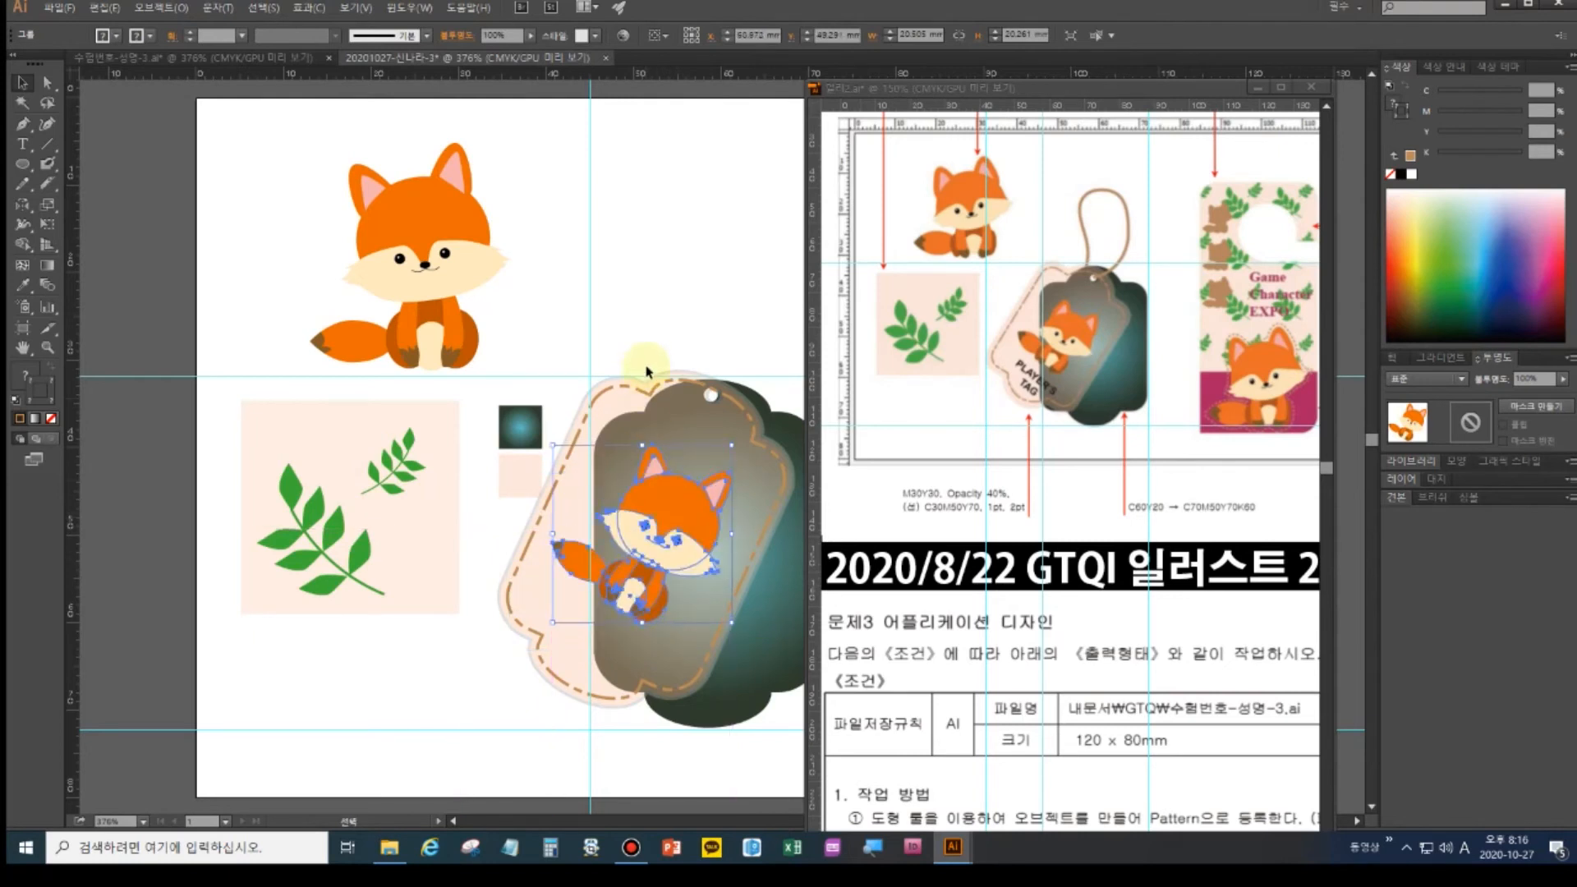
pyautogui.click(648, 361)
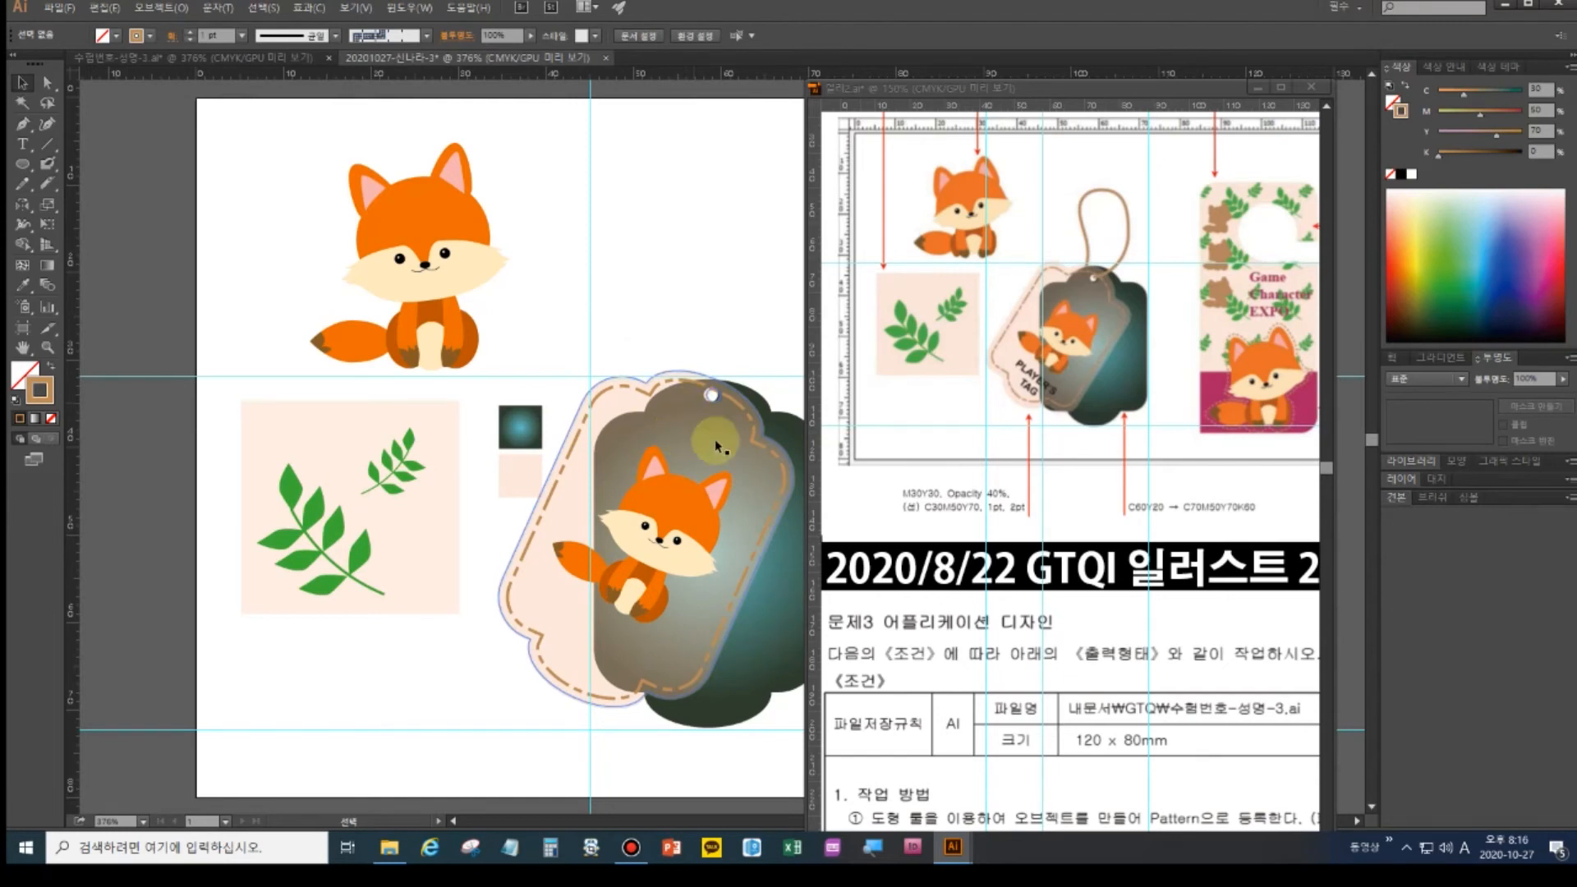
pyautogui.moveTo(735, 448); pyautogui.dragTo(632, 463)
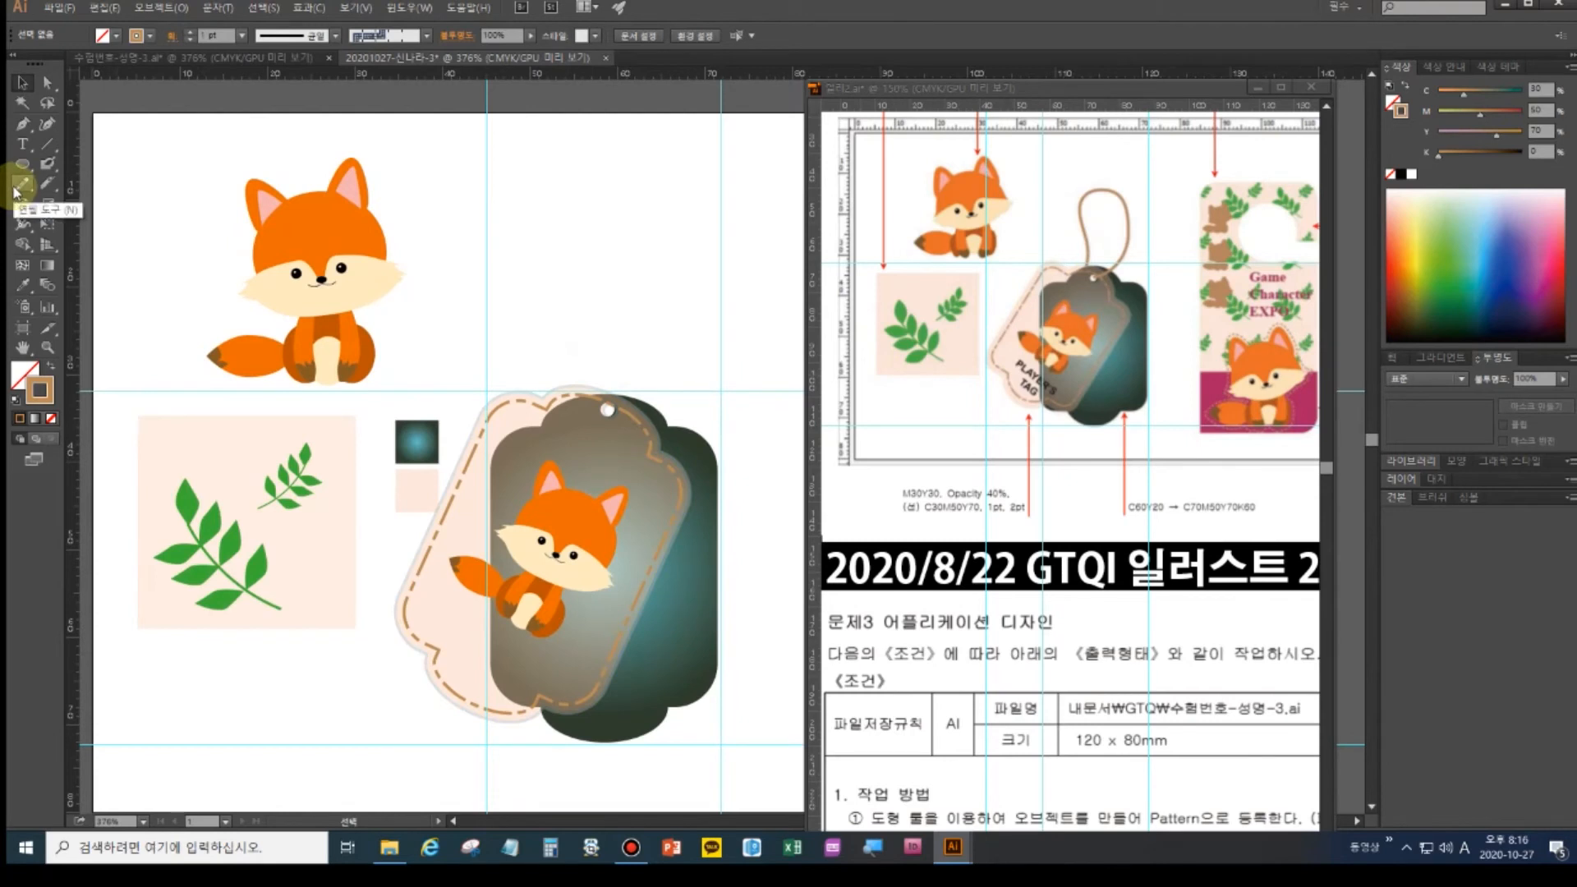
# - Draw a looped pencil string rising from the tag's hole and curving back down
pyautogui.click(22, 188)
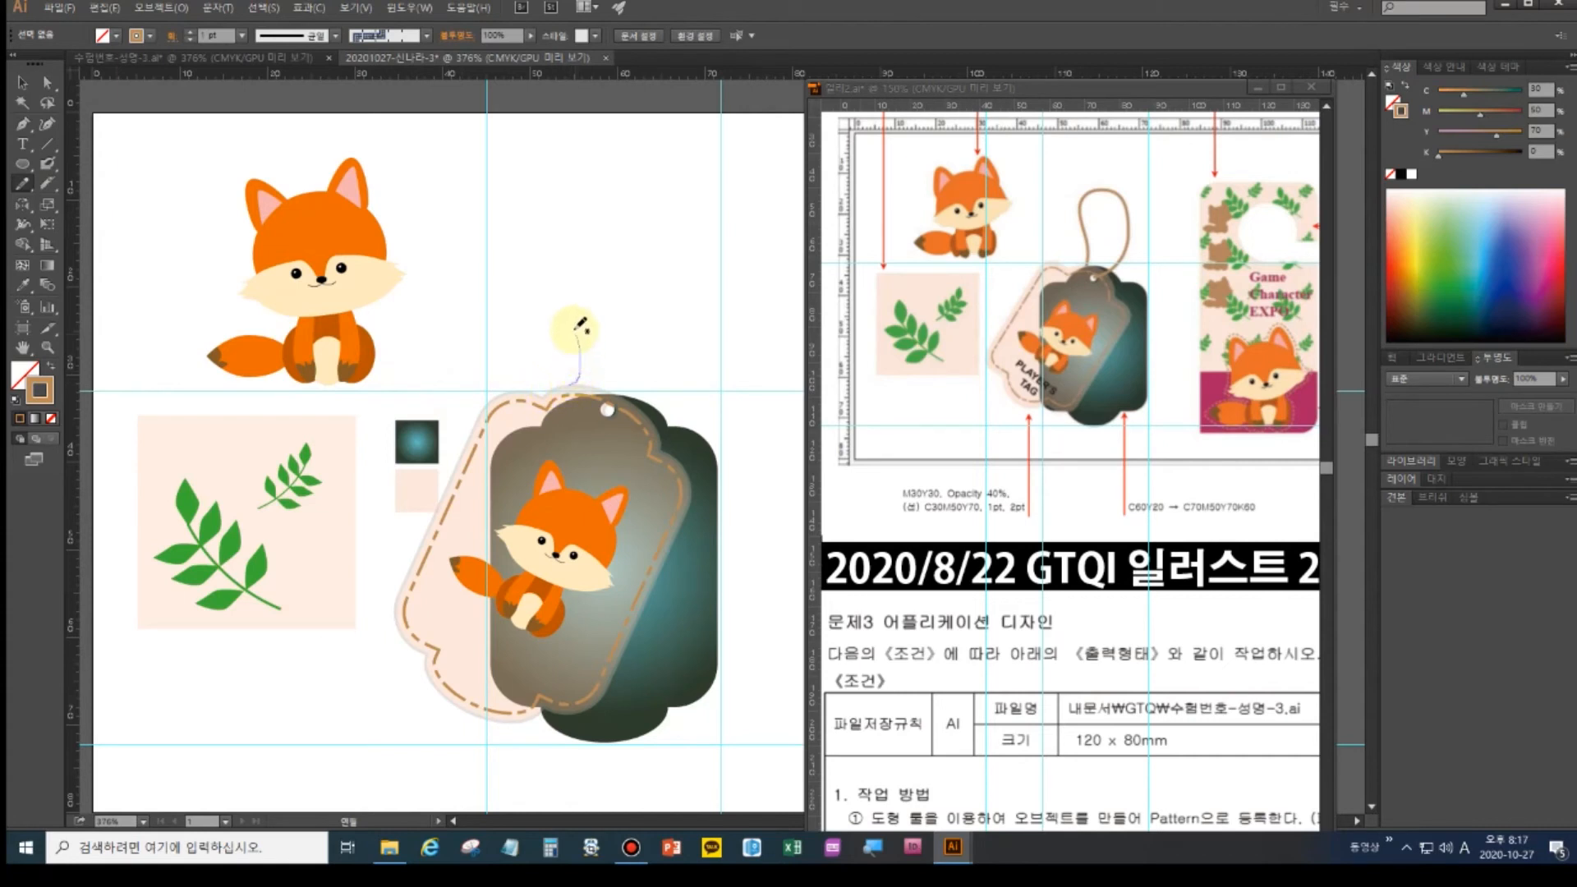
pyautogui.moveTo(571, 302); pyautogui.dragTo(568, 268)
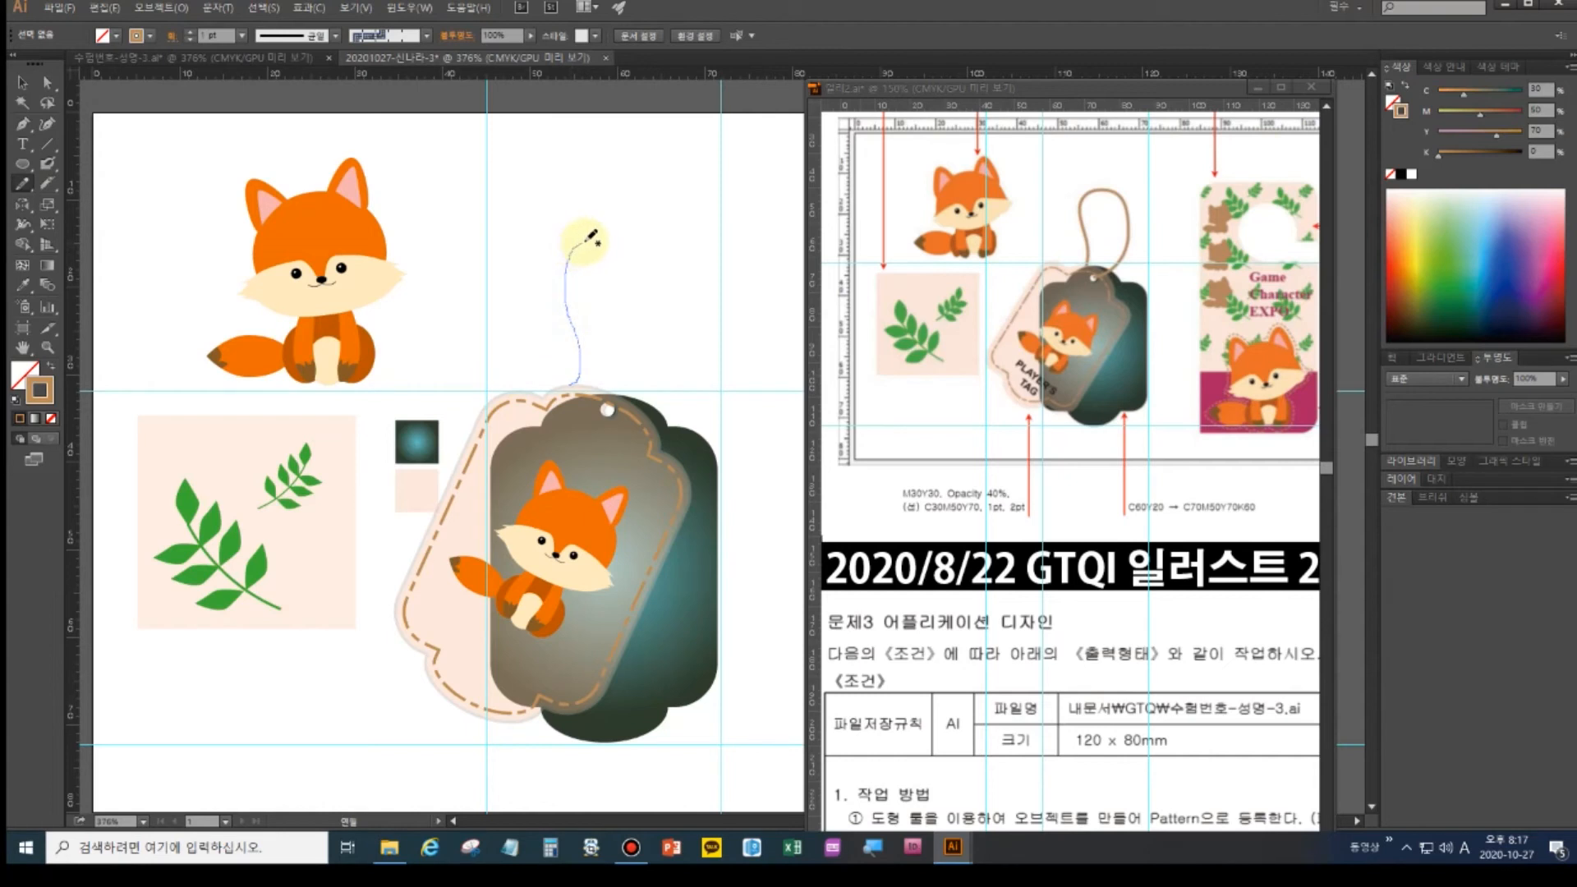
pyautogui.moveTo(658, 267); pyautogui.dragTo(666, 292)
pyautogui.moveTo(653, 362); pyautogui.dragTo(608, 408)
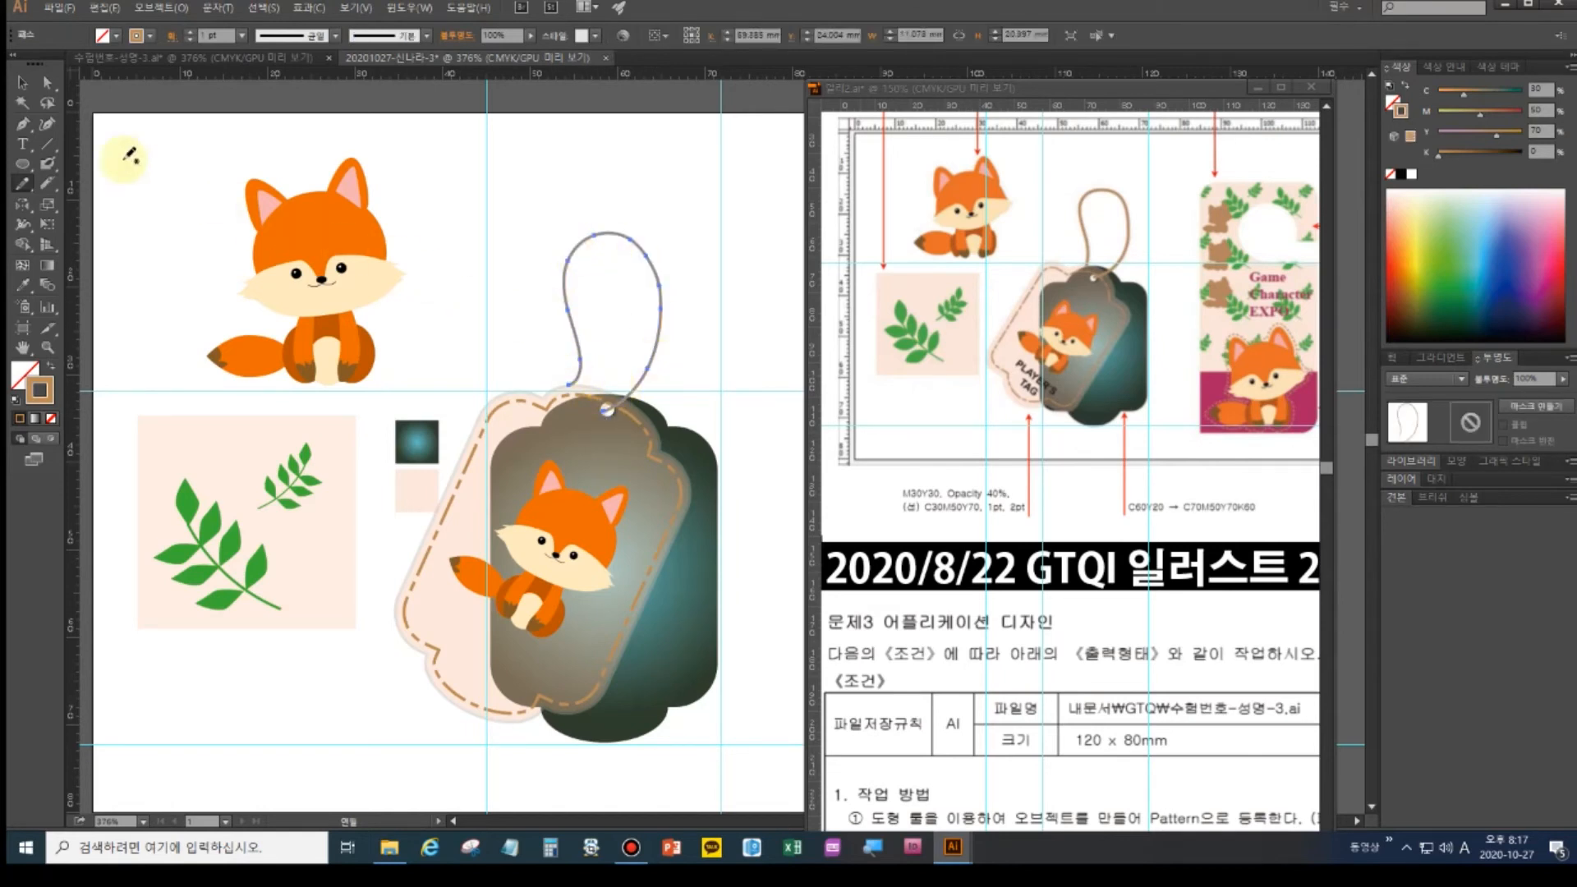
# - Set the string's stroke weight to 2 pt and pan the reference to its work-method text
pyautogui.click(22, 82)
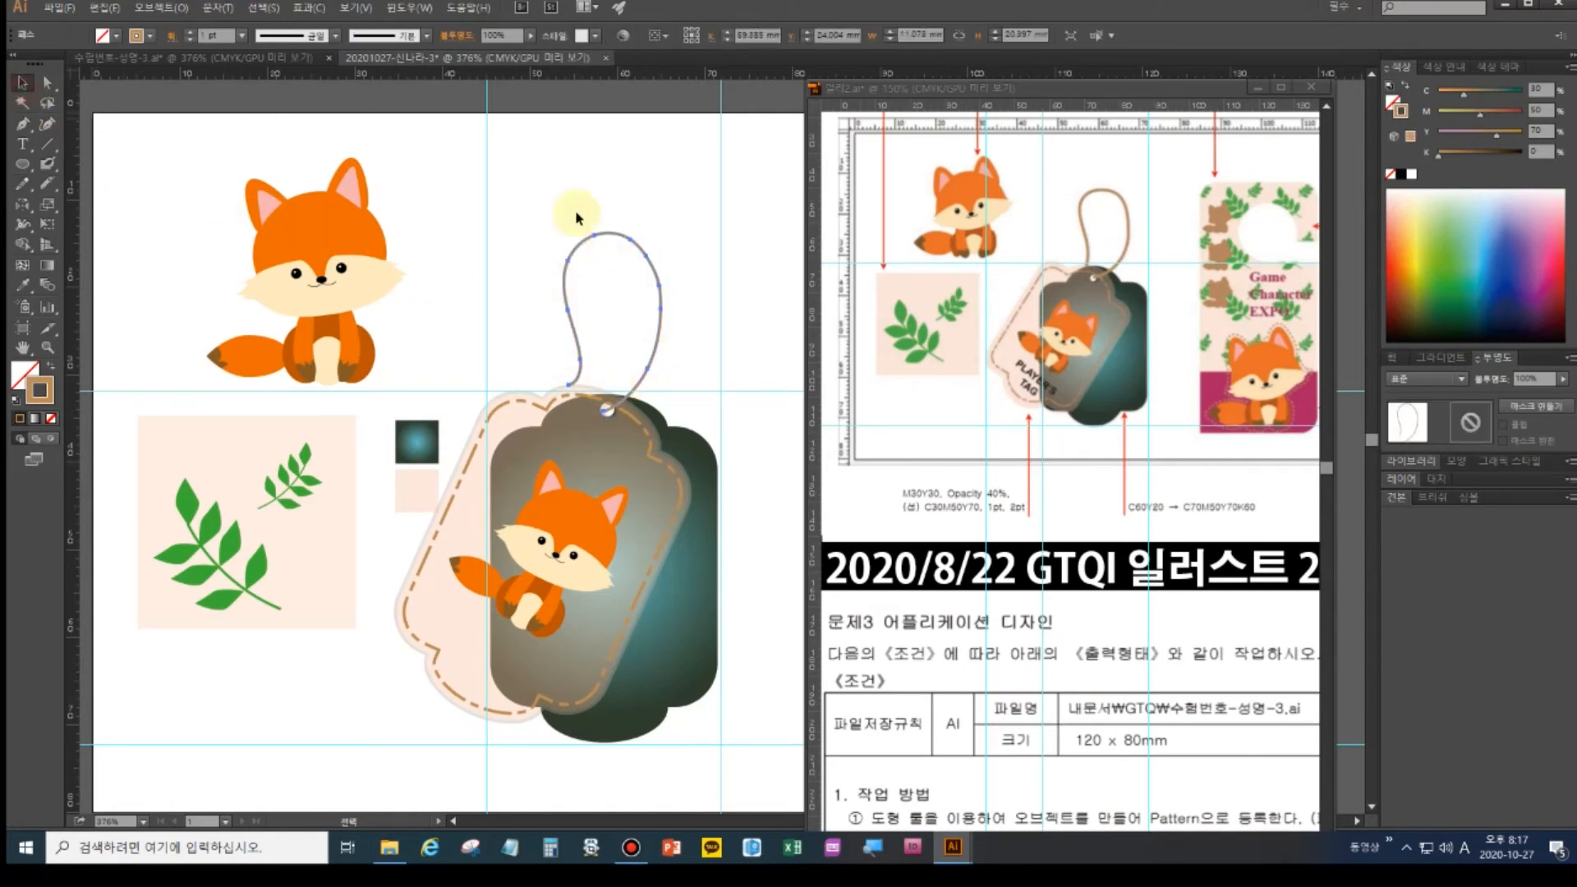
pyautogui.click(189, 32)
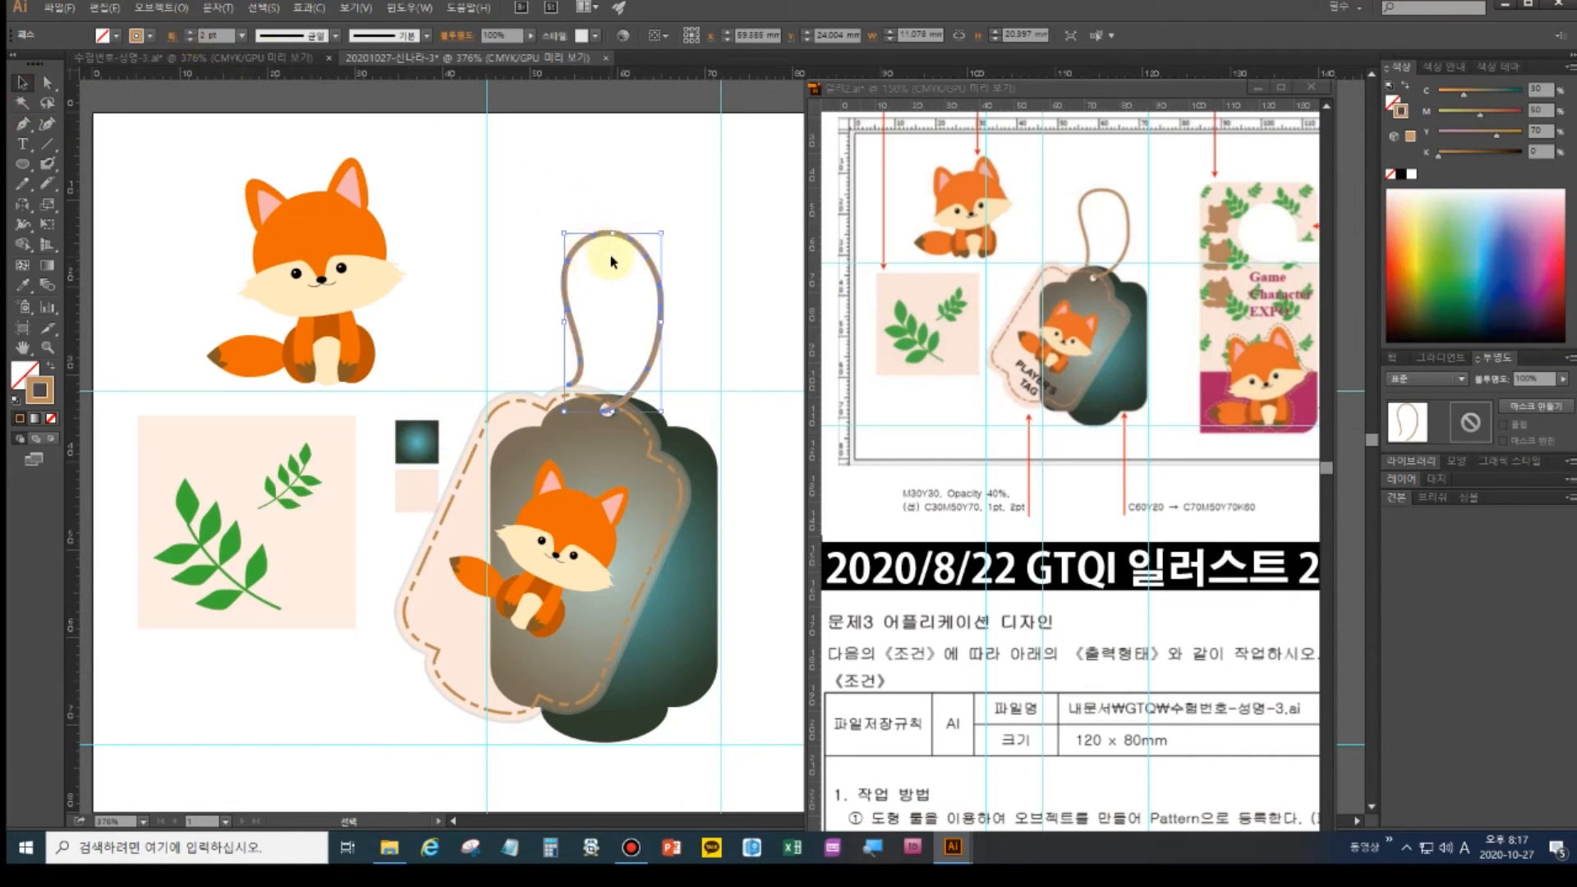
pyautogui.click(705, 366)
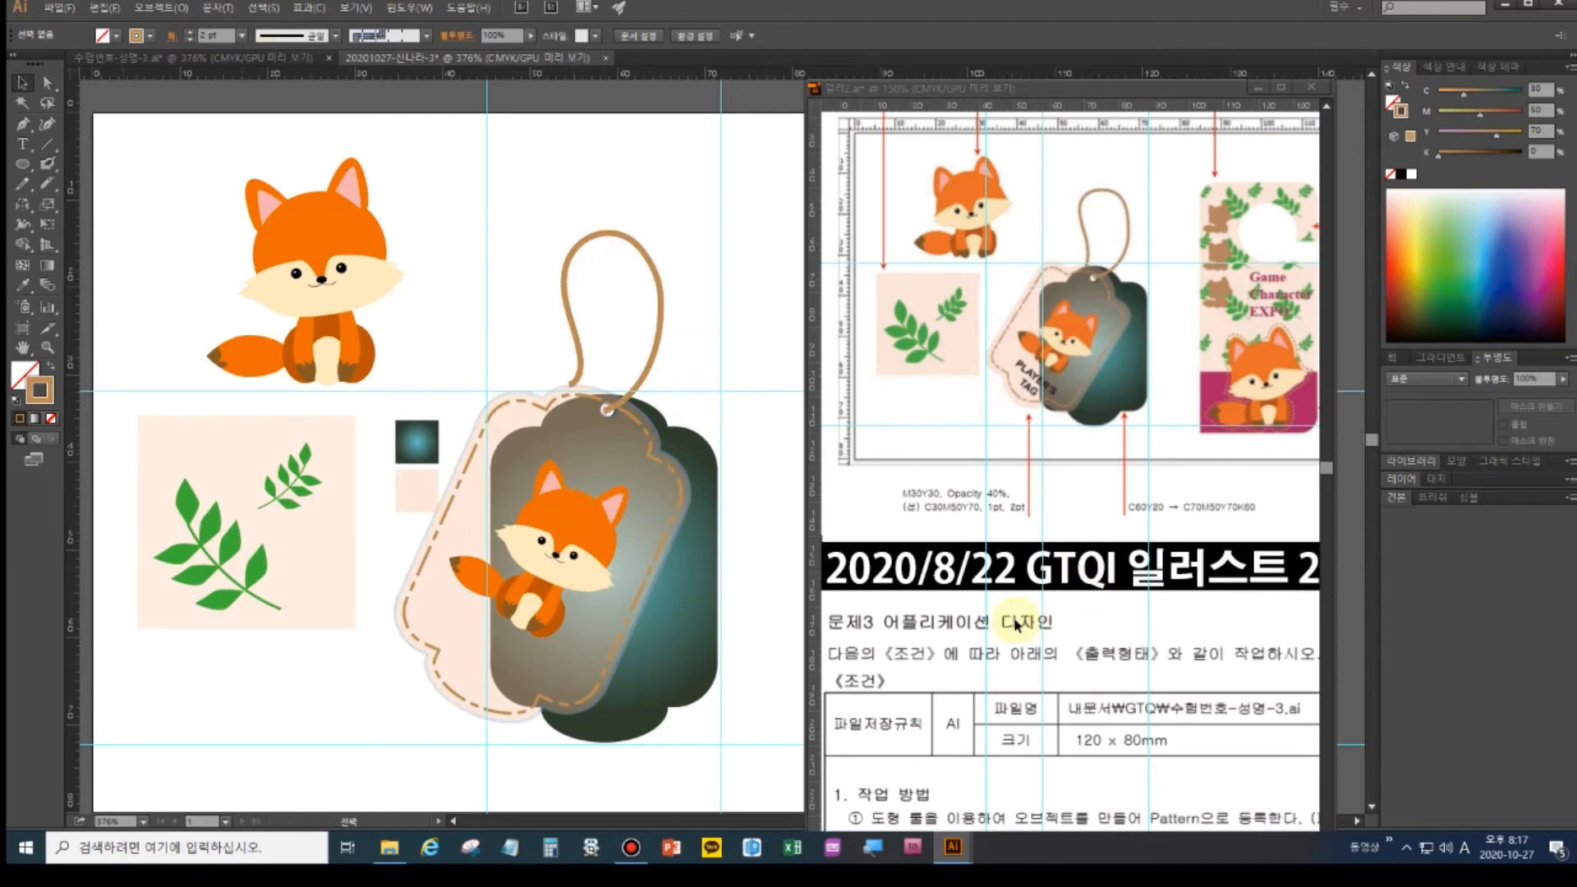
pyautogui.moveTo(1047, 624); pyautogui.dragTo(1055, 420)
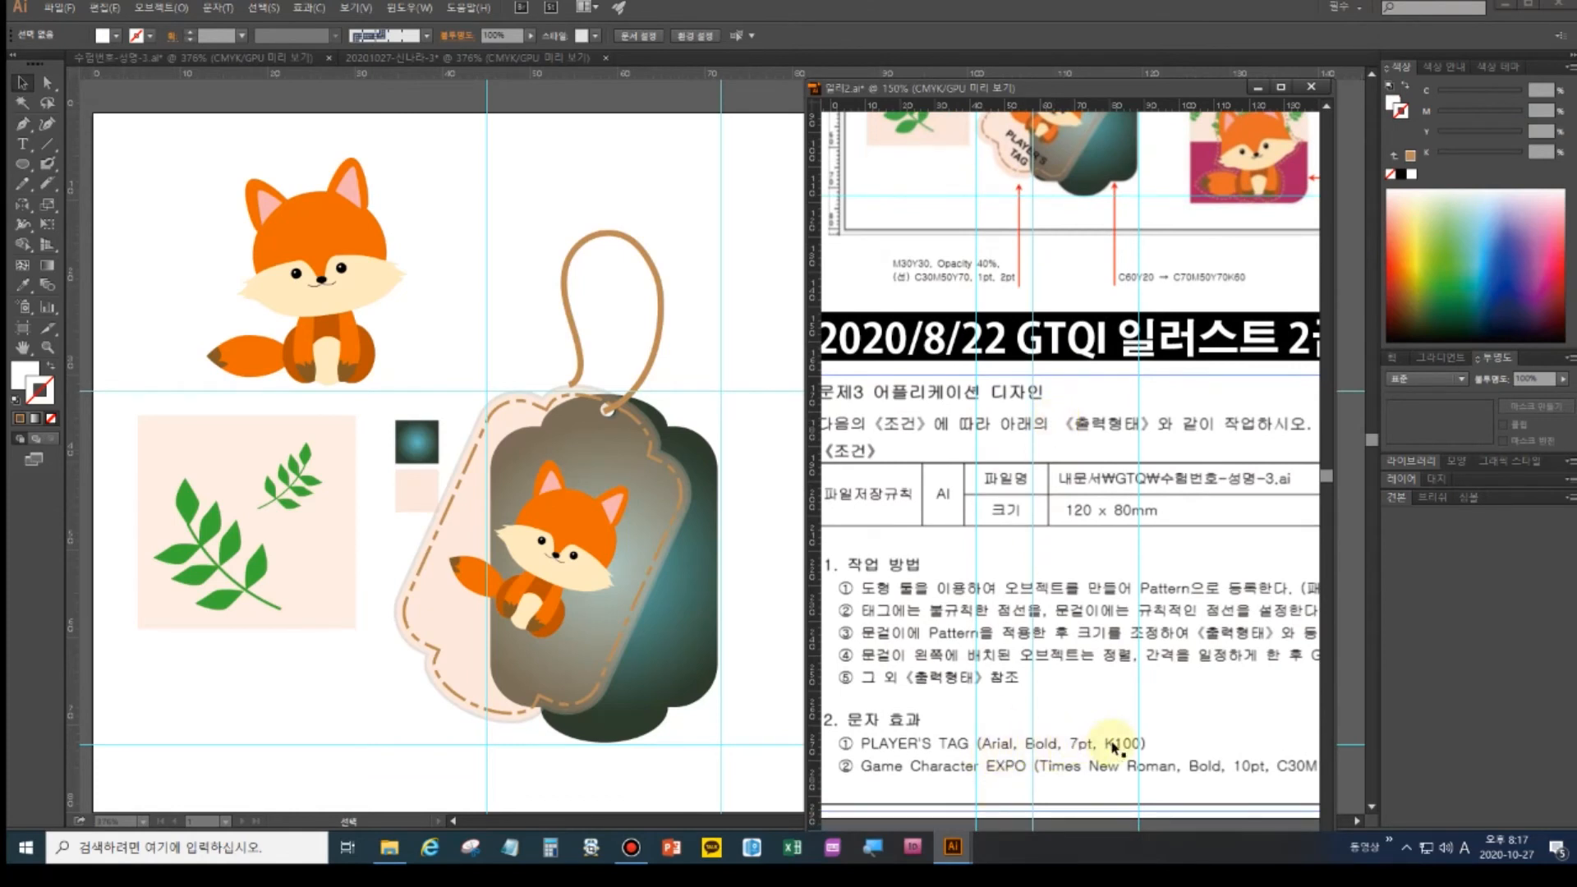
# - Type PLAYER’S TAG above the string, correcting the capital P and the apostrophe
pyautogui.click(22, 144)
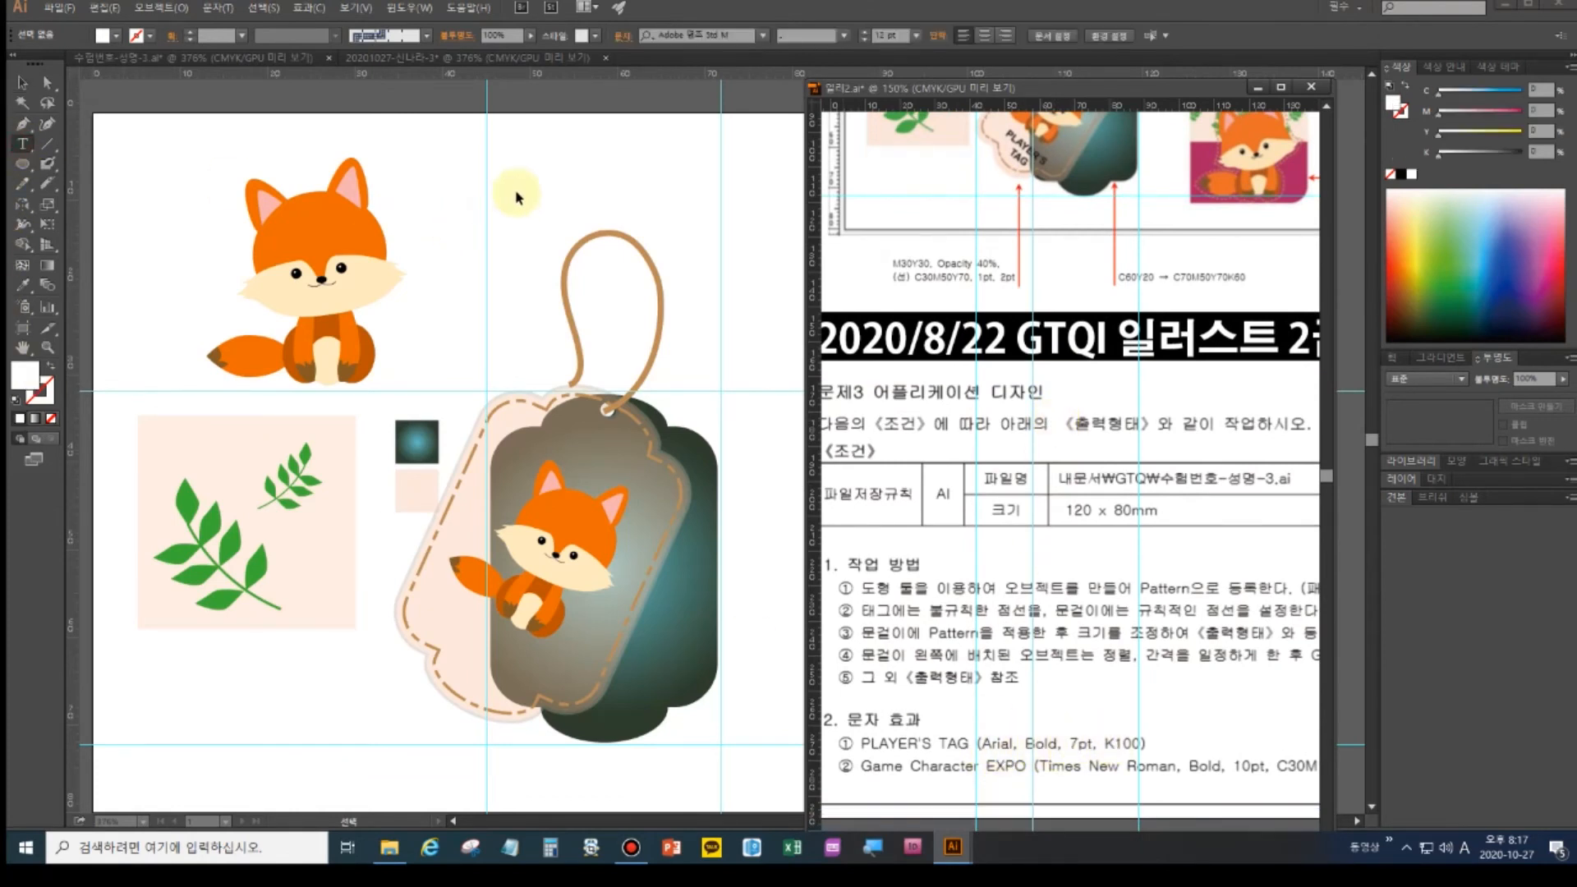
pyautogui.click(517, 180)
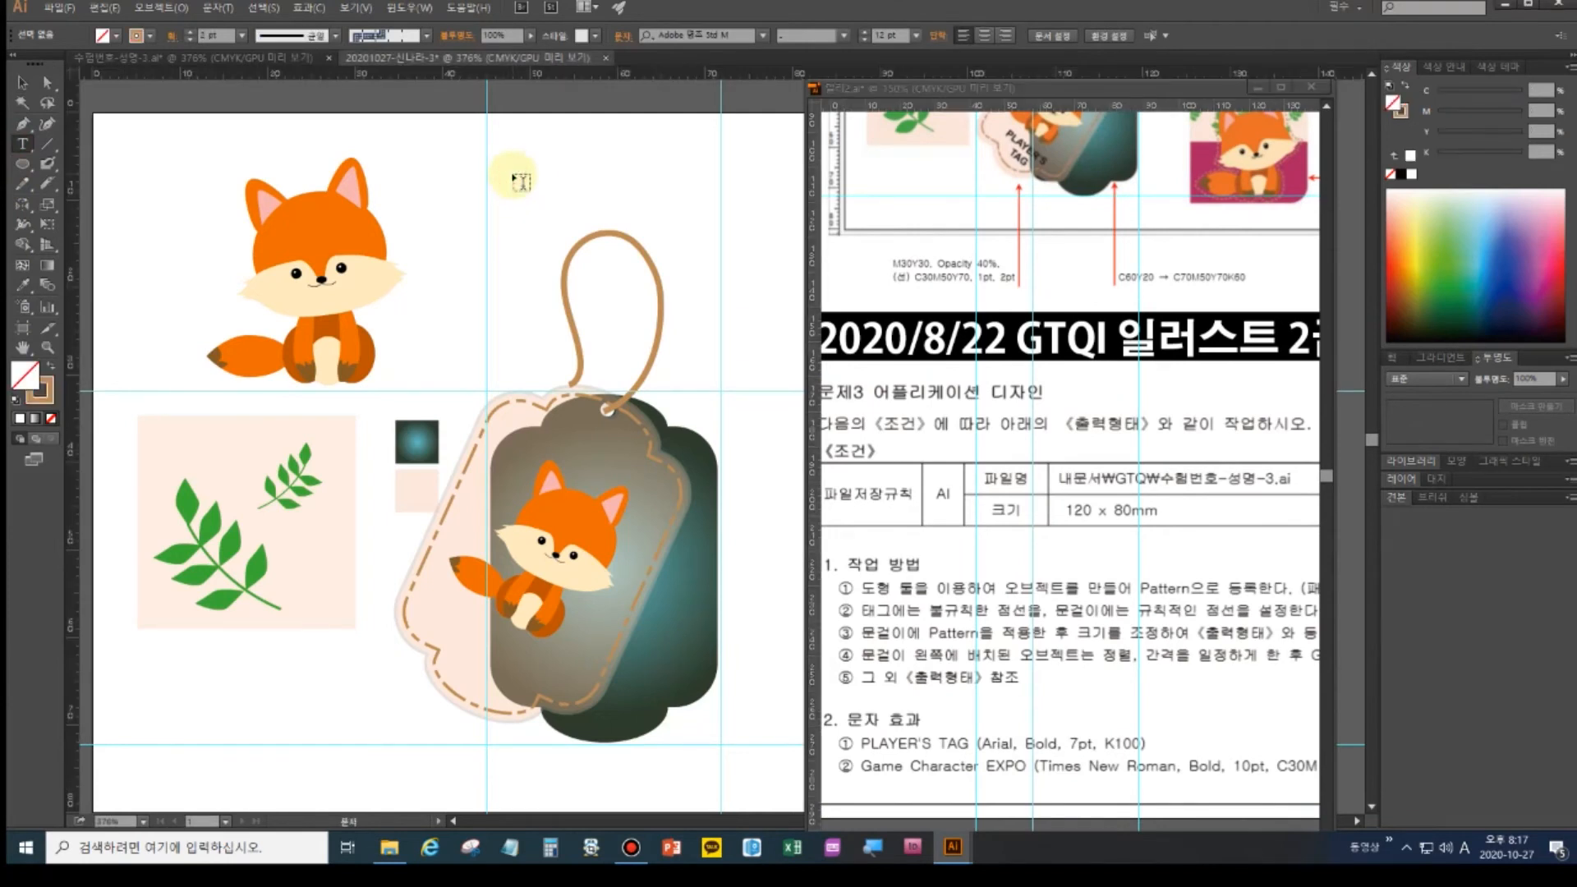
pyautogui.click(517, 180)
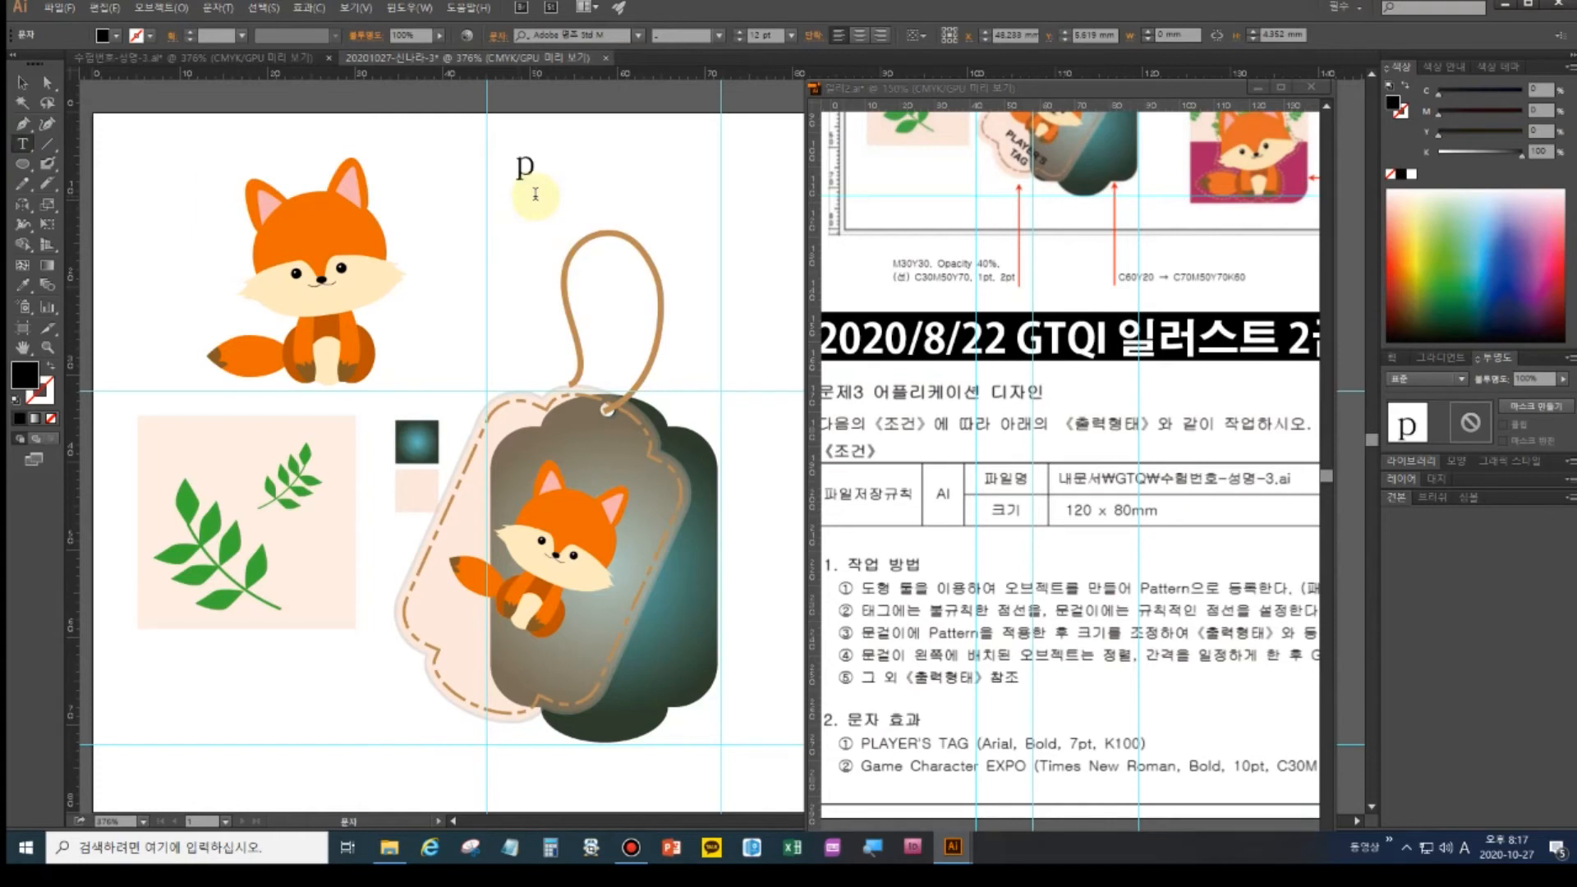
pyautogui.press('BackSpace')
pyautogui.write('PLAYER’S TA')
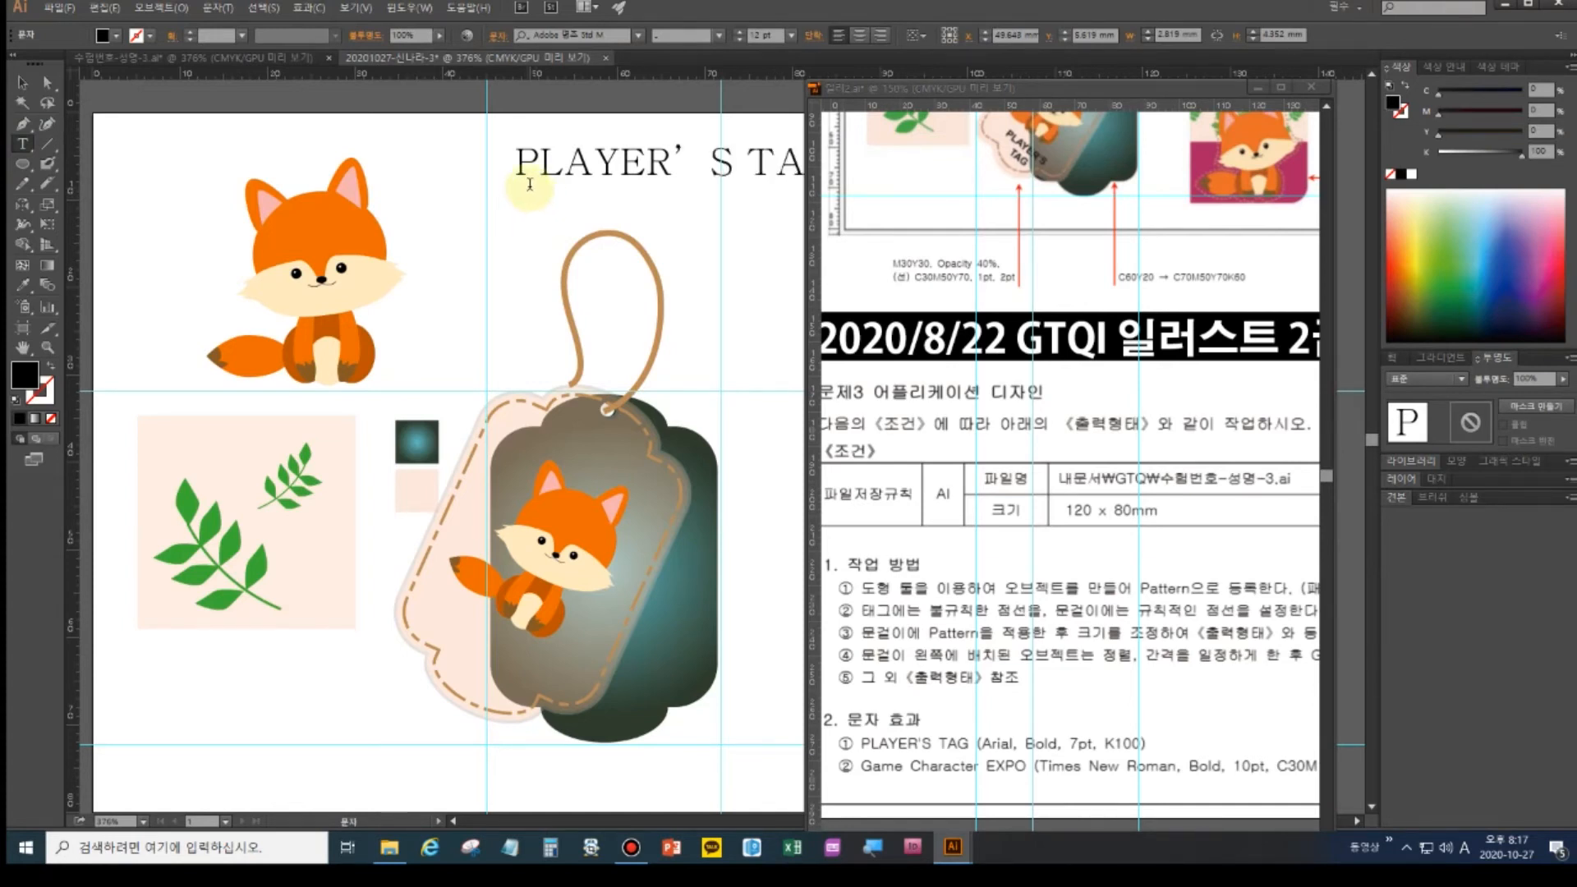
pyautogui.click(691, 159)
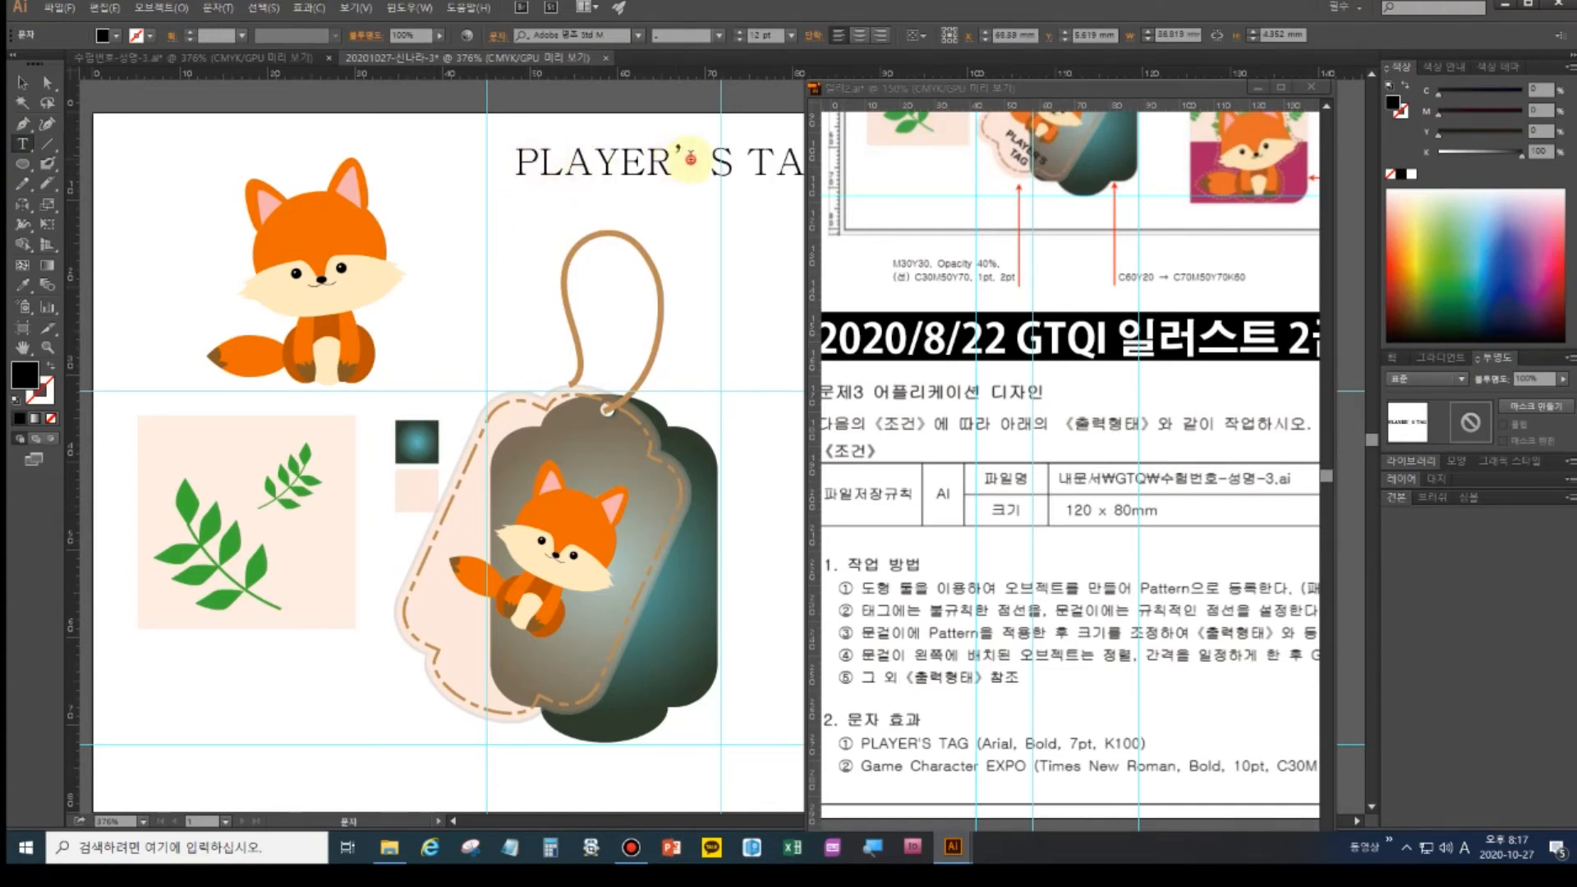
pyautogui.press('BackSpace')
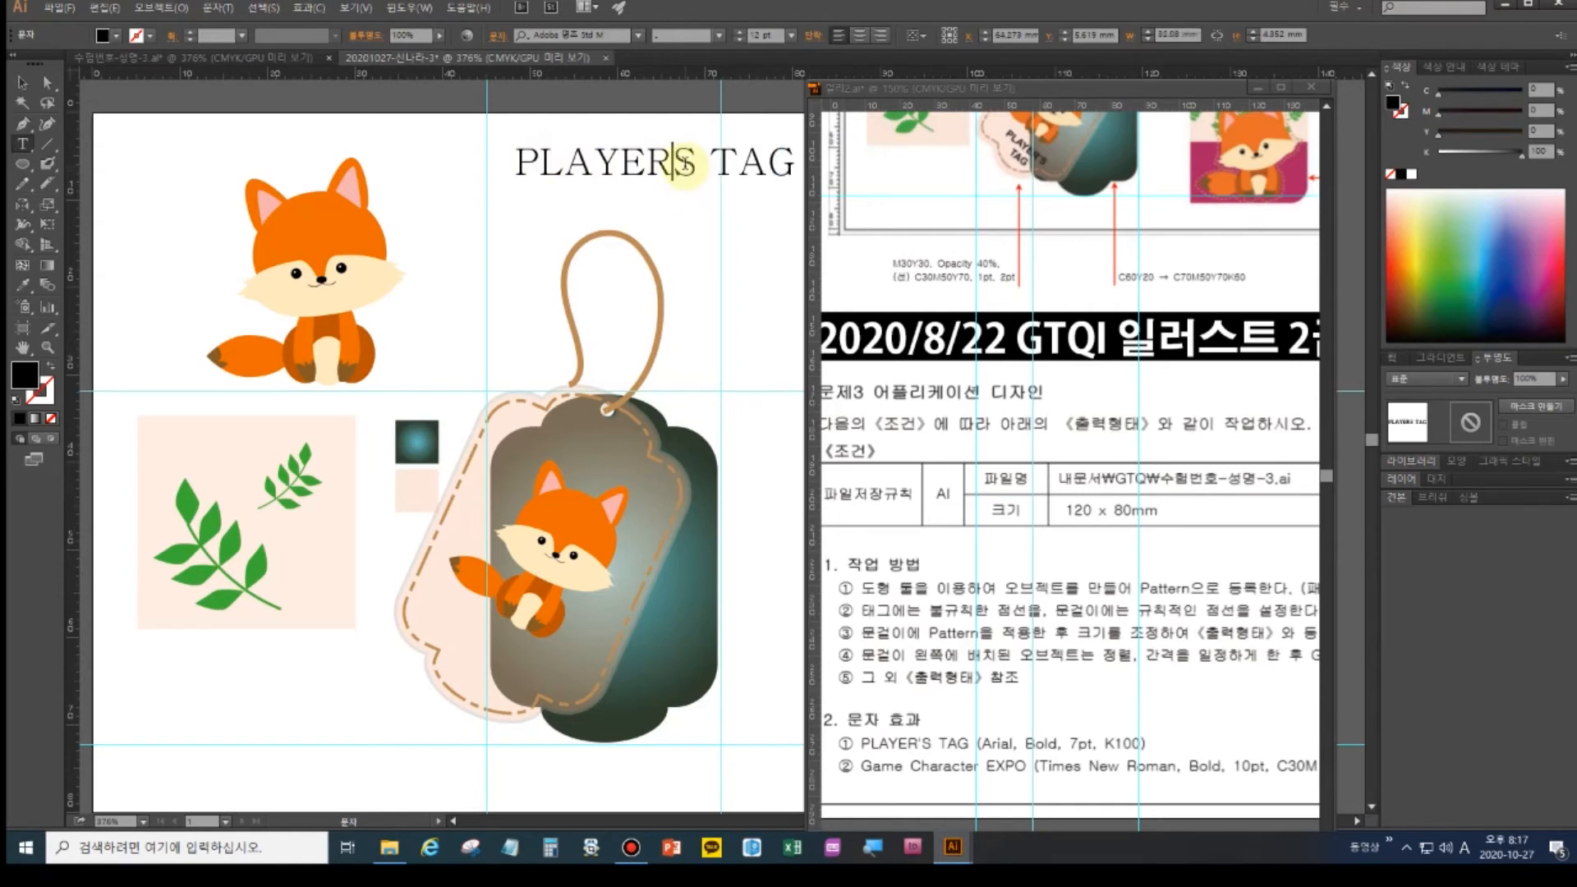
pyautogui.write("'")
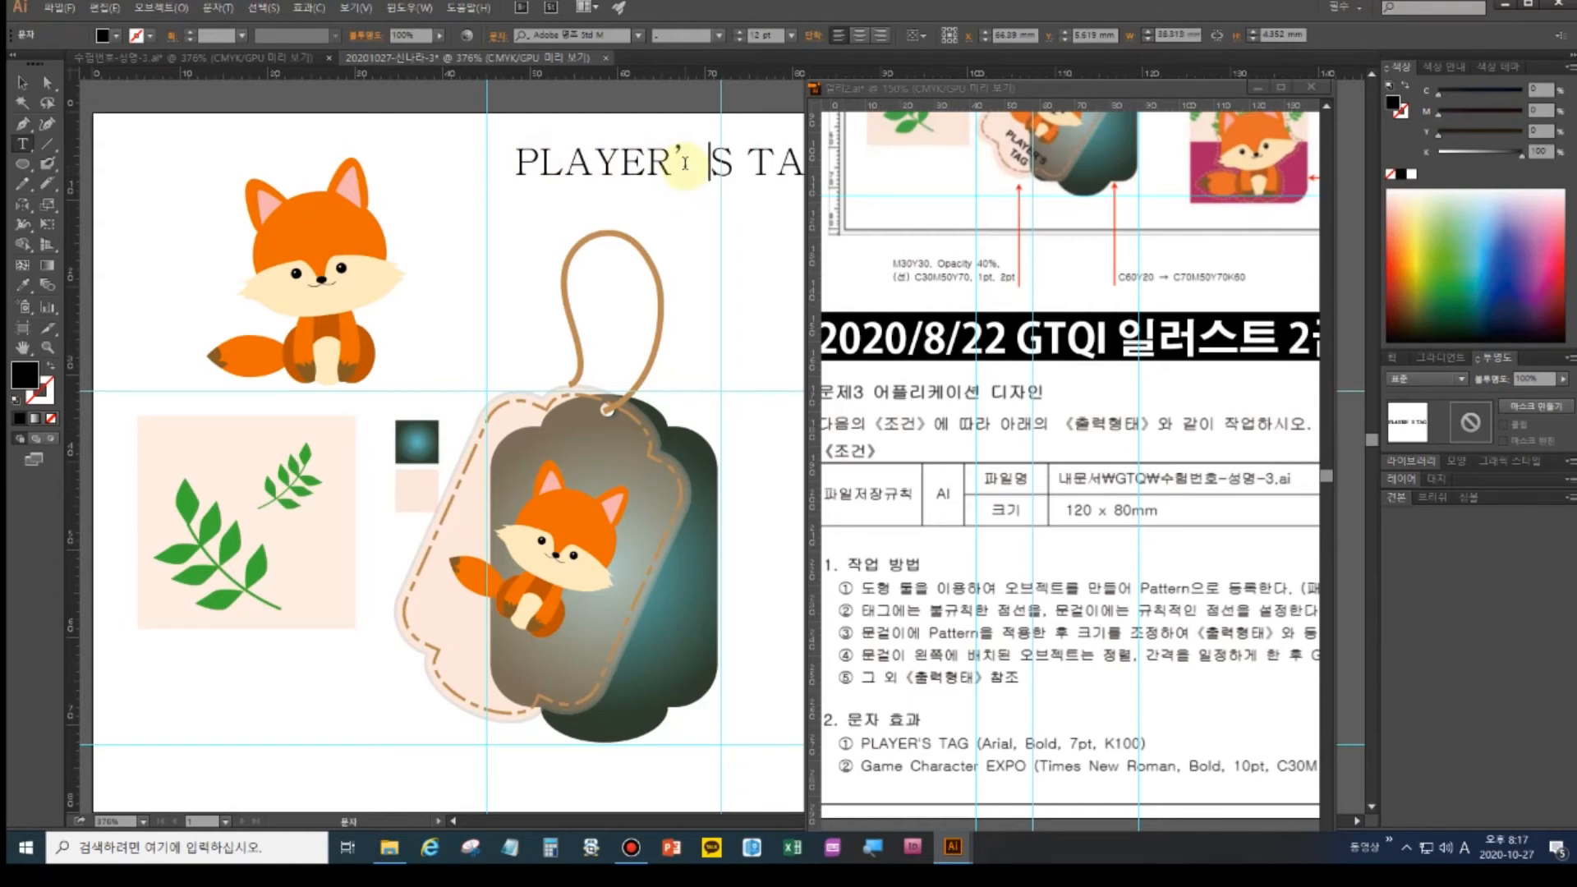
pyautogui.press('BackSpace')
pyautogui.press('Escape')
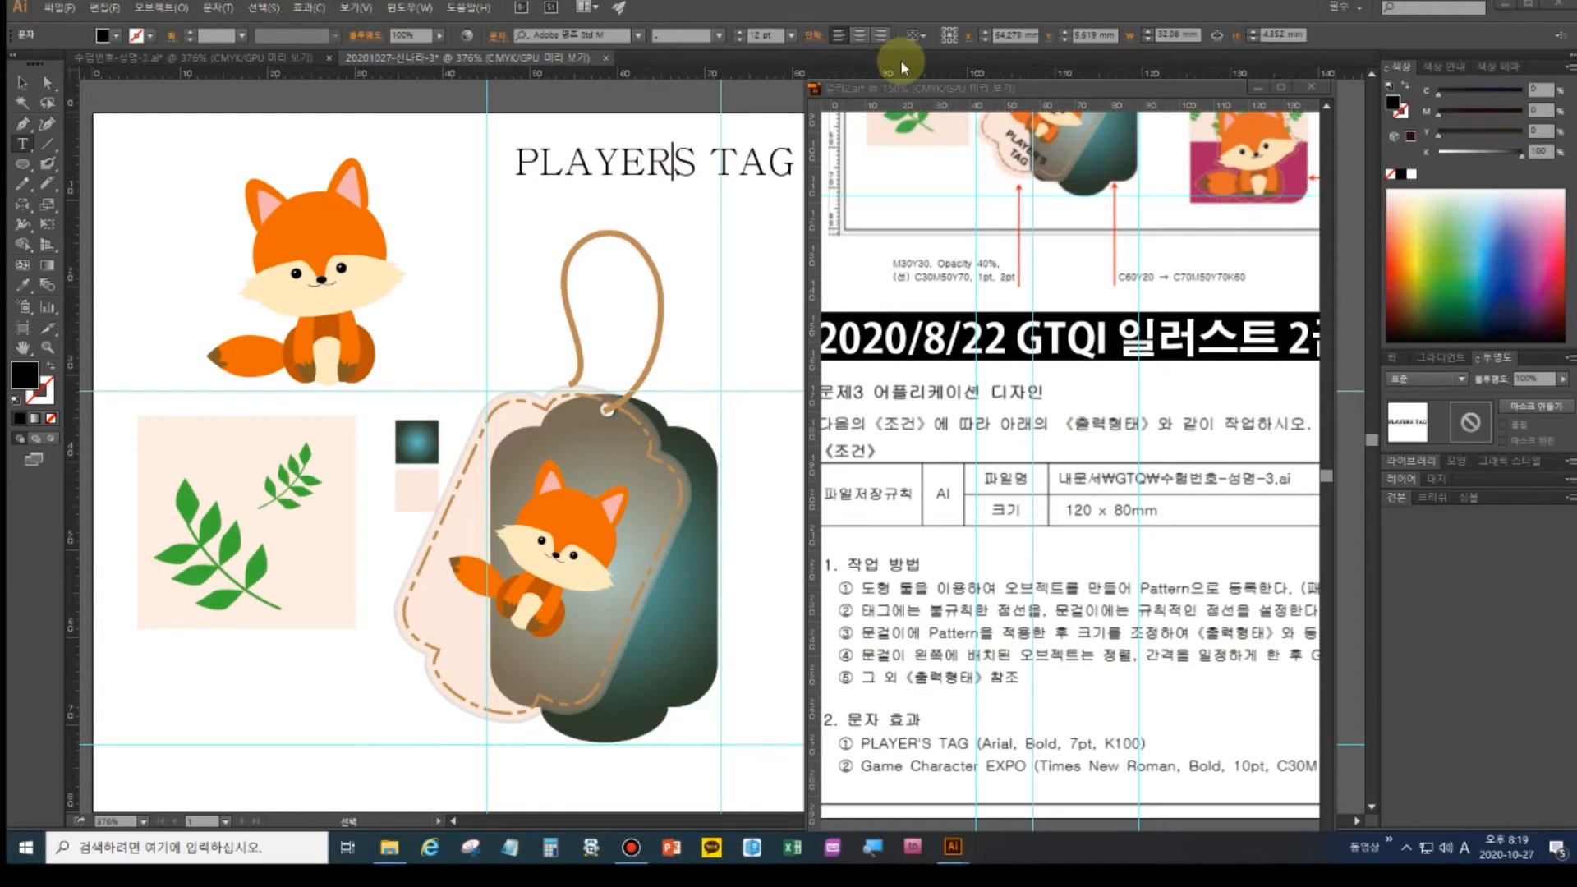
pyautogui.doubleClick(654, 169)
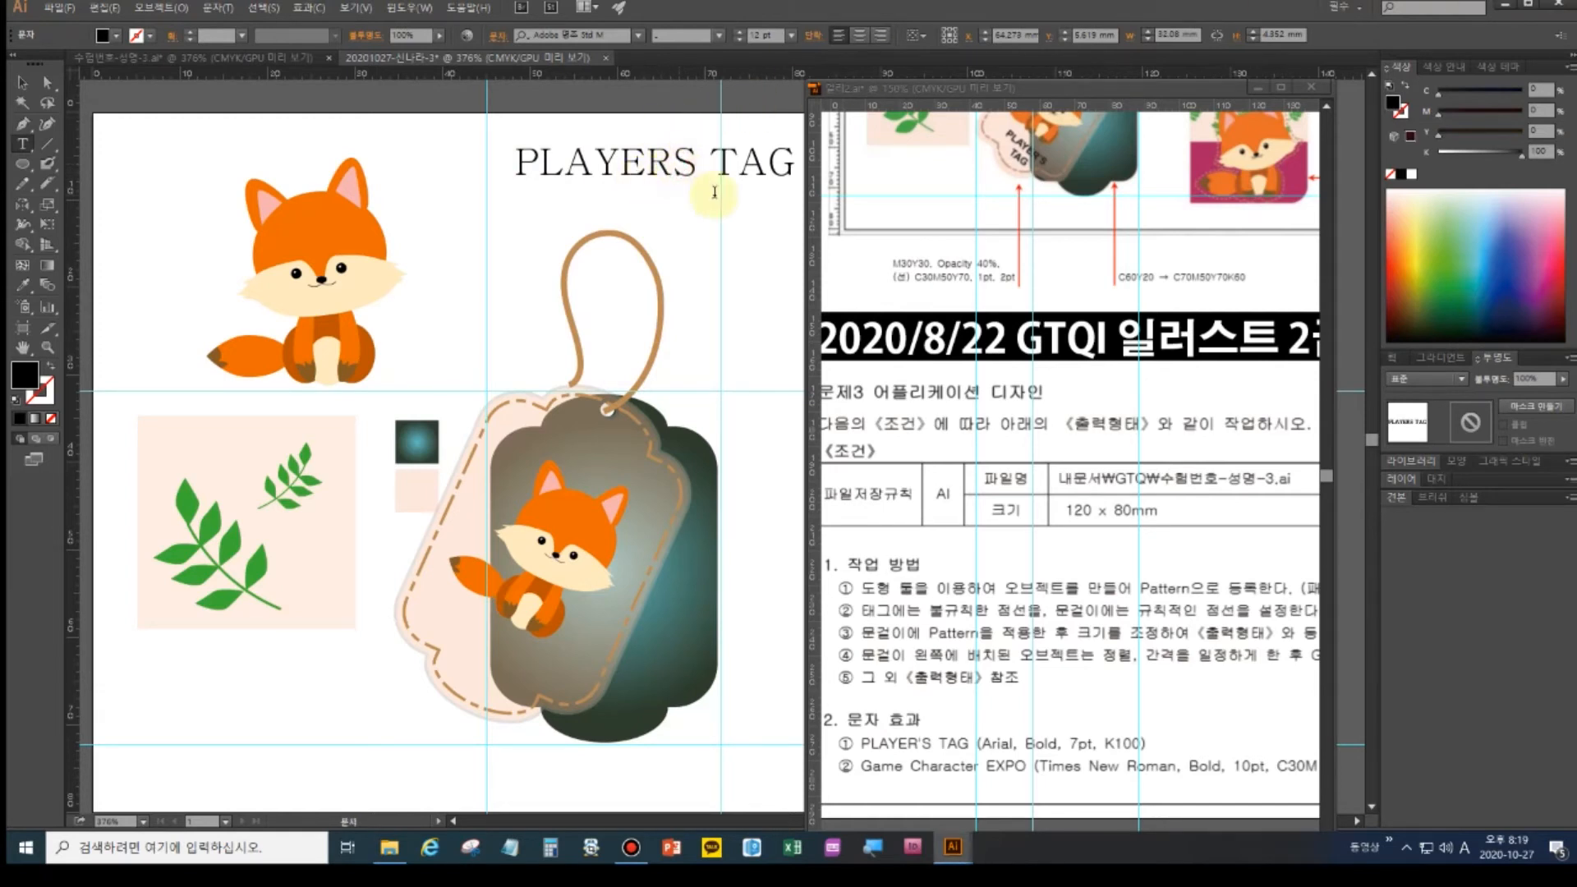
pyautogui.write("'")
# - Move the PLAYER’S TAG text further left
pyautogui.moveTo(520, 164); pyautogui.dragTo(879, 169)
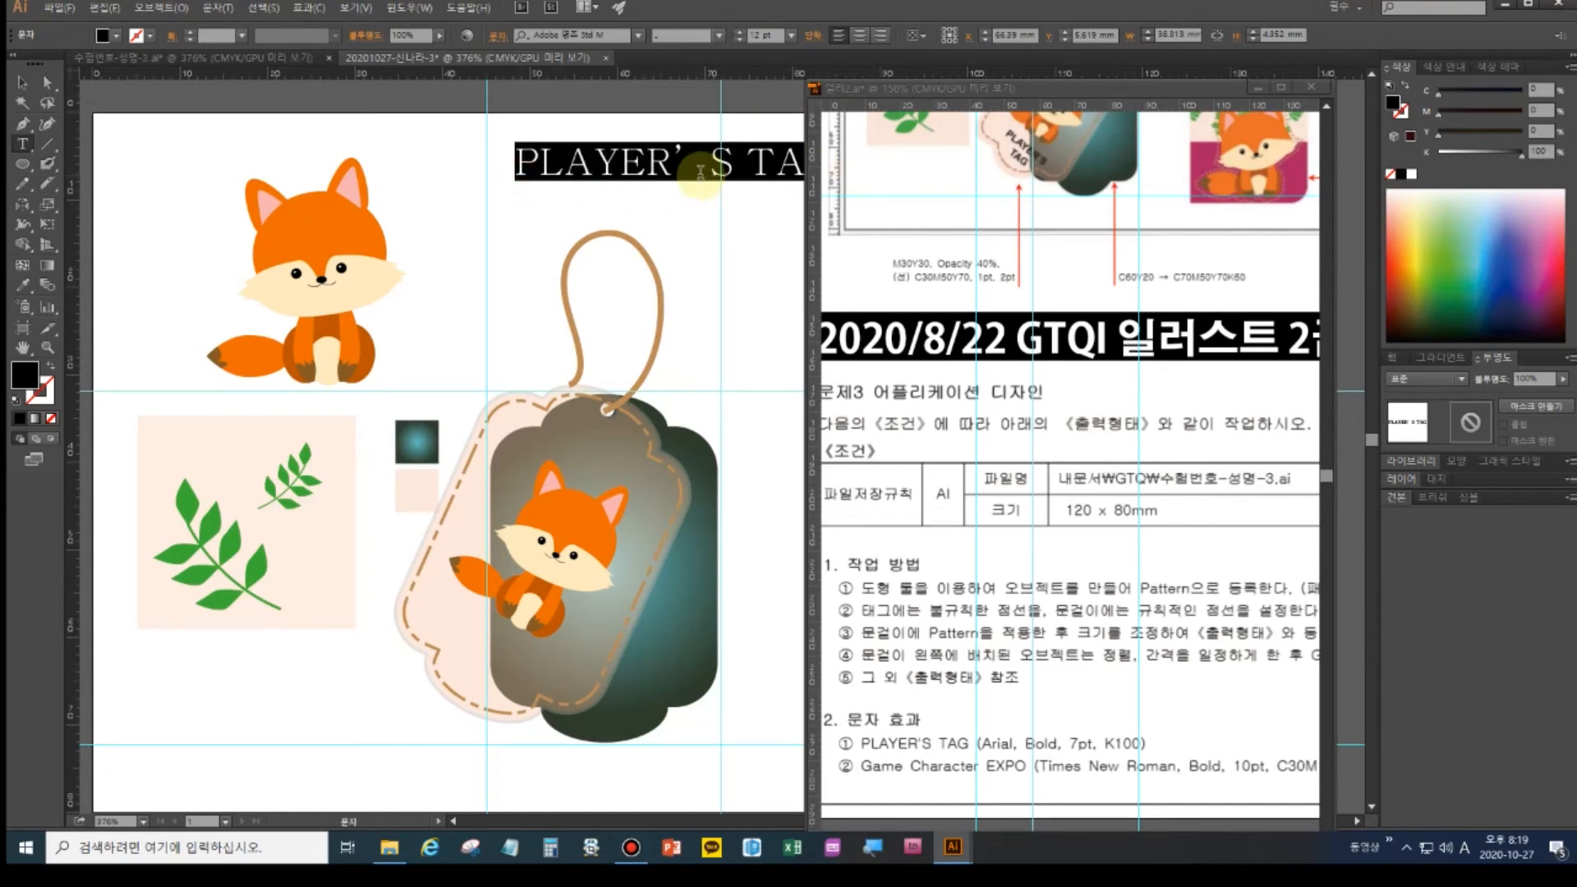
pyautogui.click(23, 84)
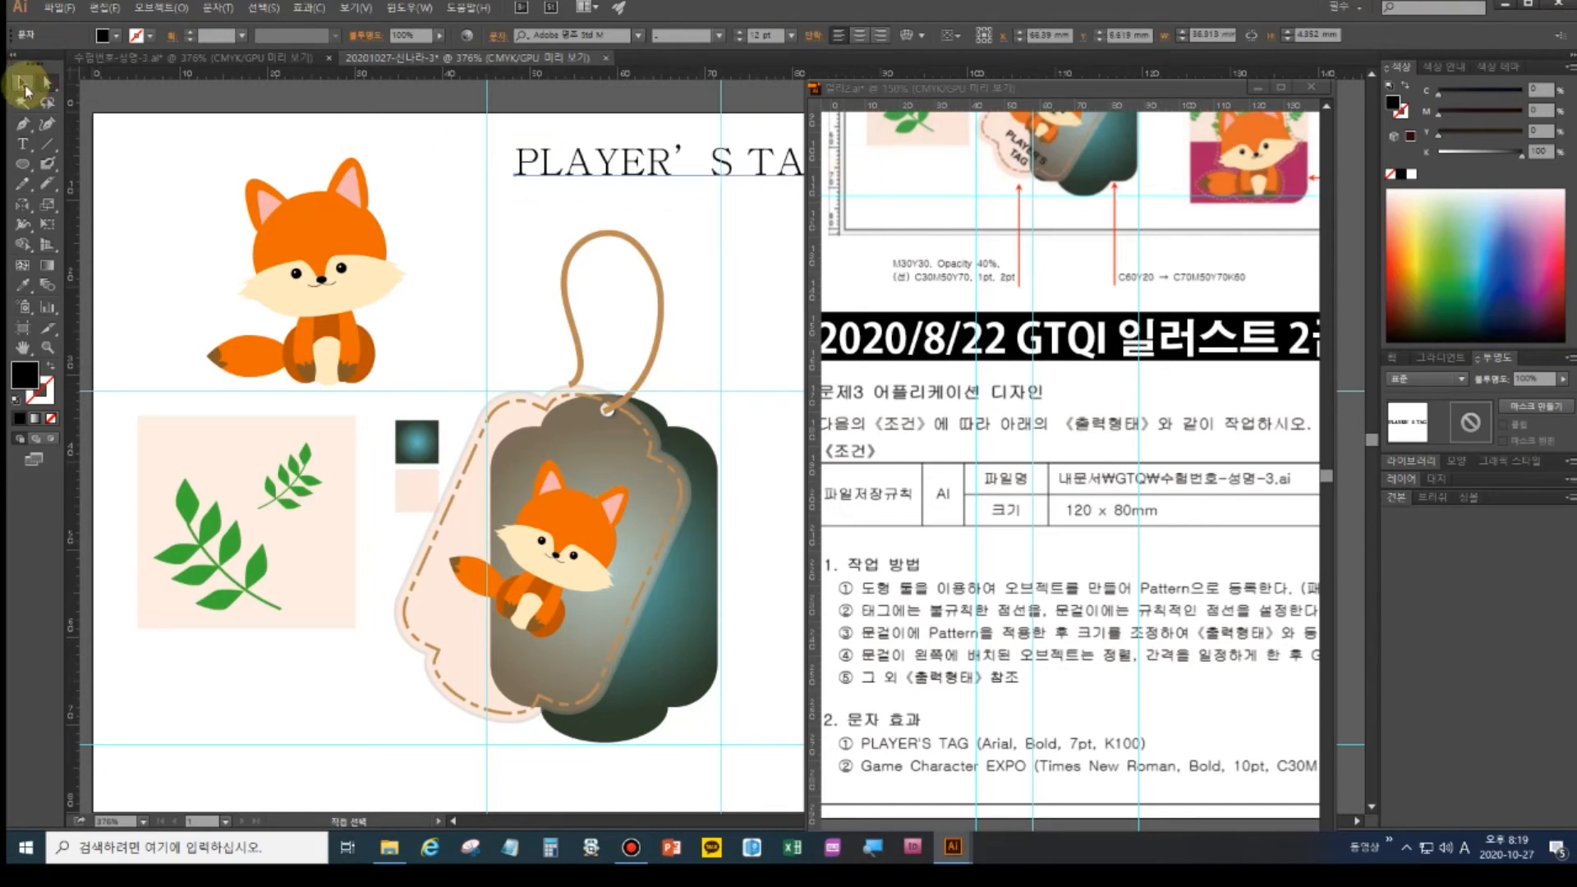
pyautogui.moveTo(612, 174); pyautogui.dragTo(530, 185)
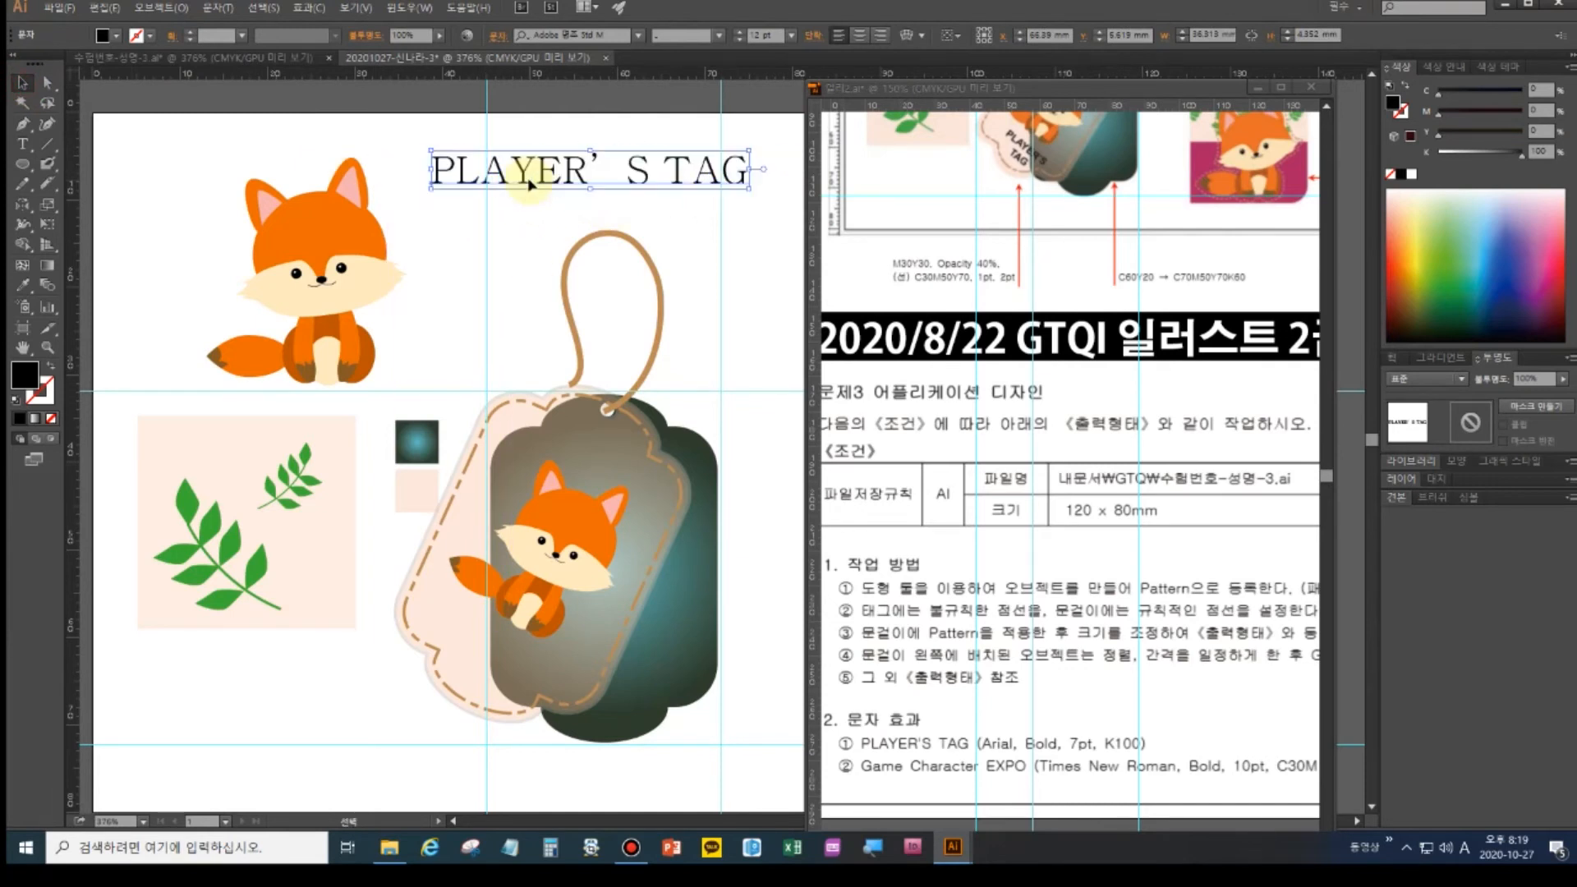
# - Set the PLAYER’S TAG title's font to Arial Bold in the Character panel
pyautogui.click(23, 144)
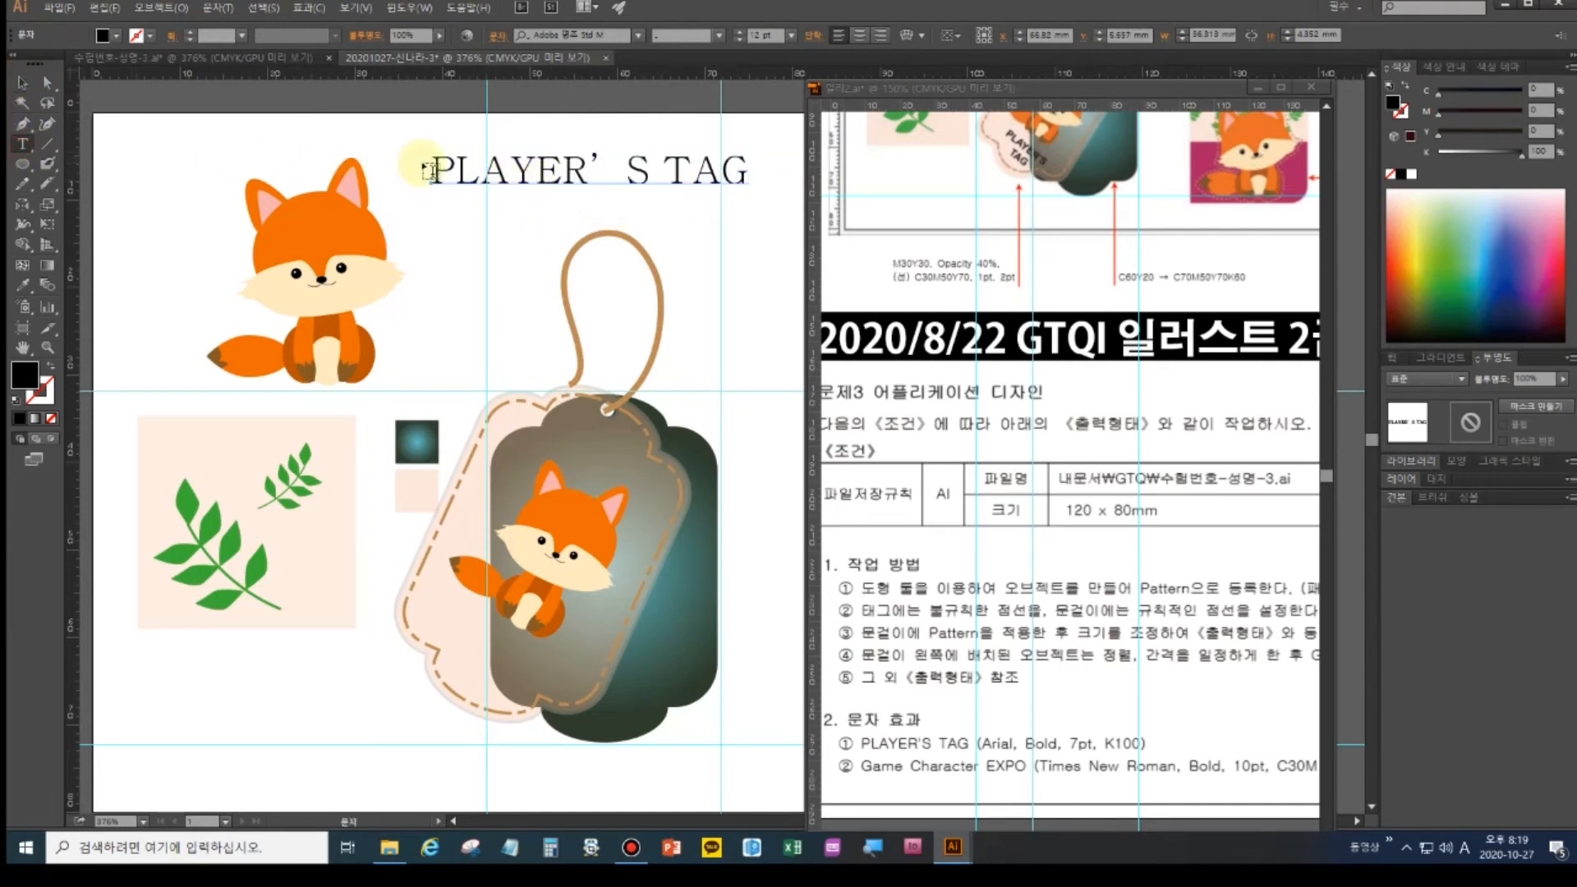
pyautogui.moveTo(433, 169); pyautogui.dragTo(863, 175)
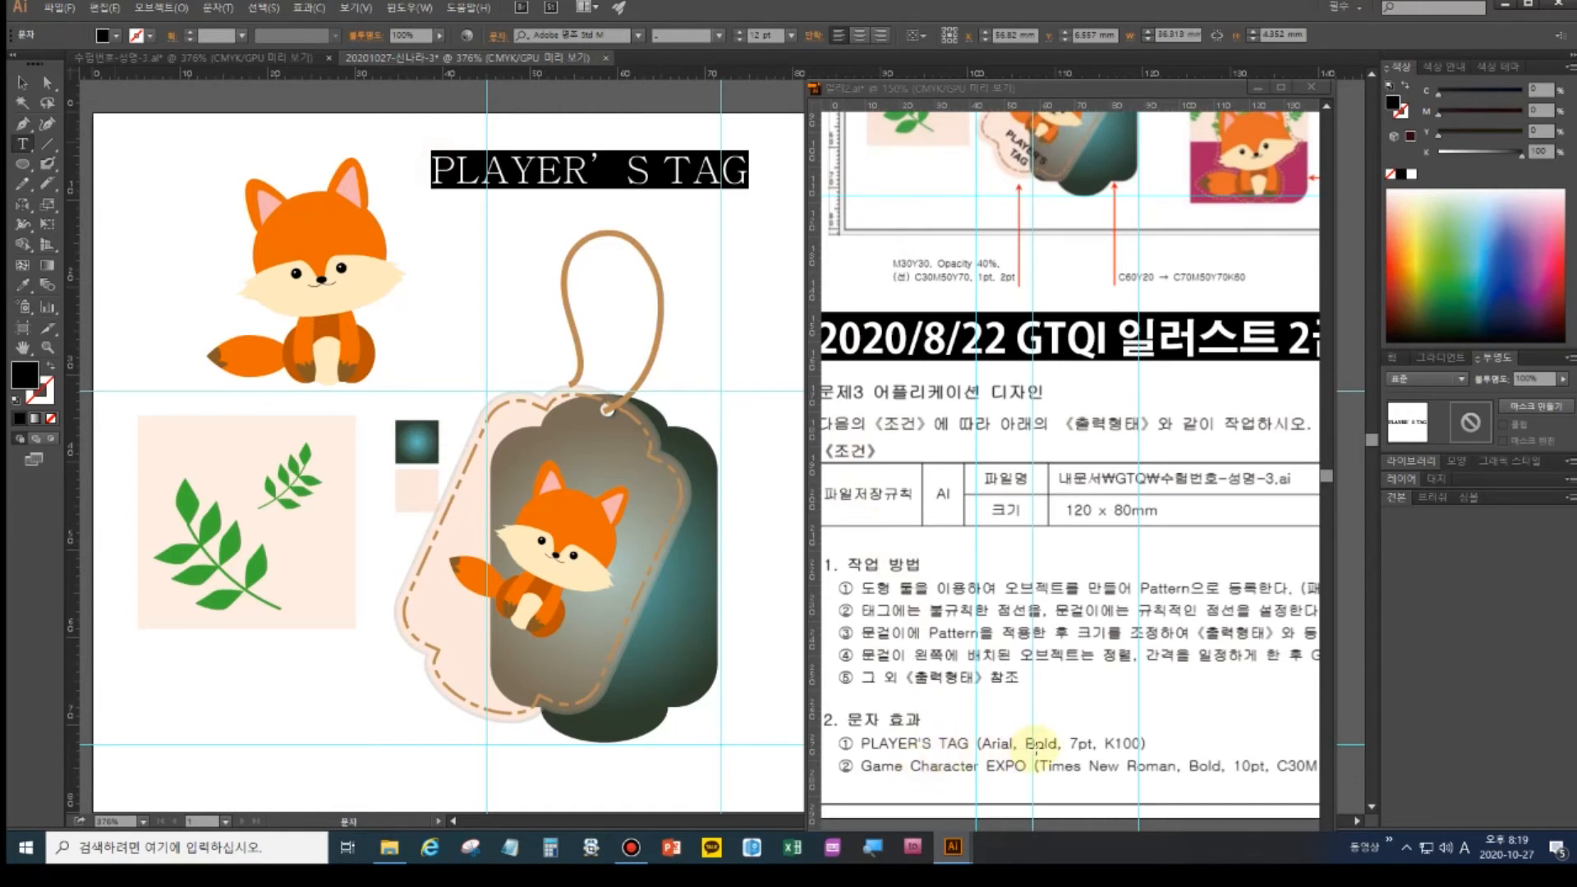
pyautogui.hotkey('ctrl', 't')
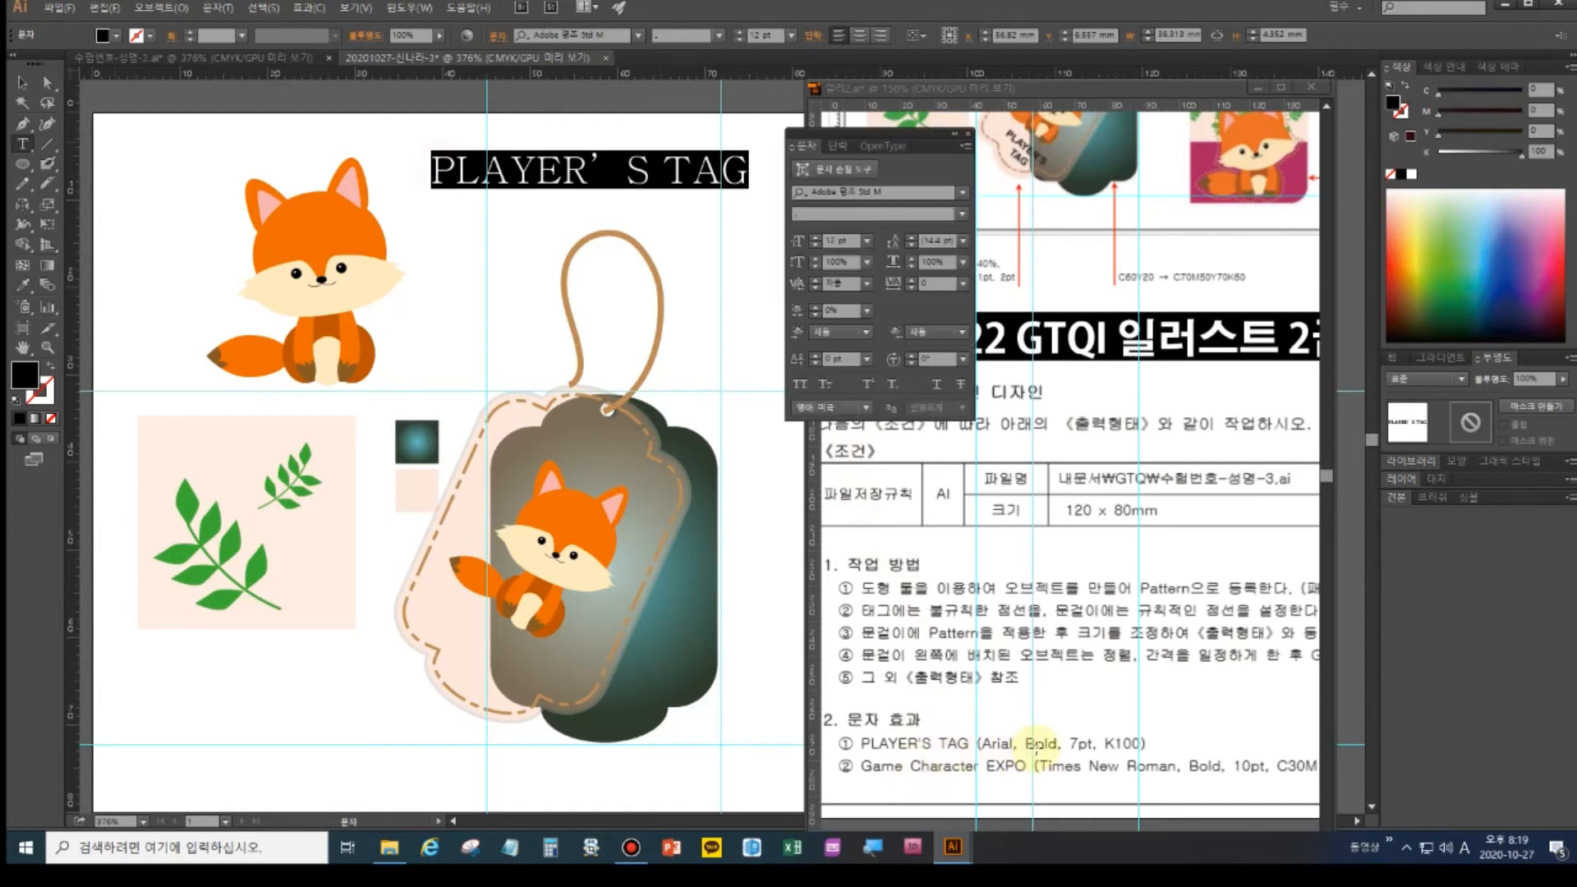
pyautogui.click(944, 190)
pyautogui.press('Hangul')
pyautogui.write('ㅁ')
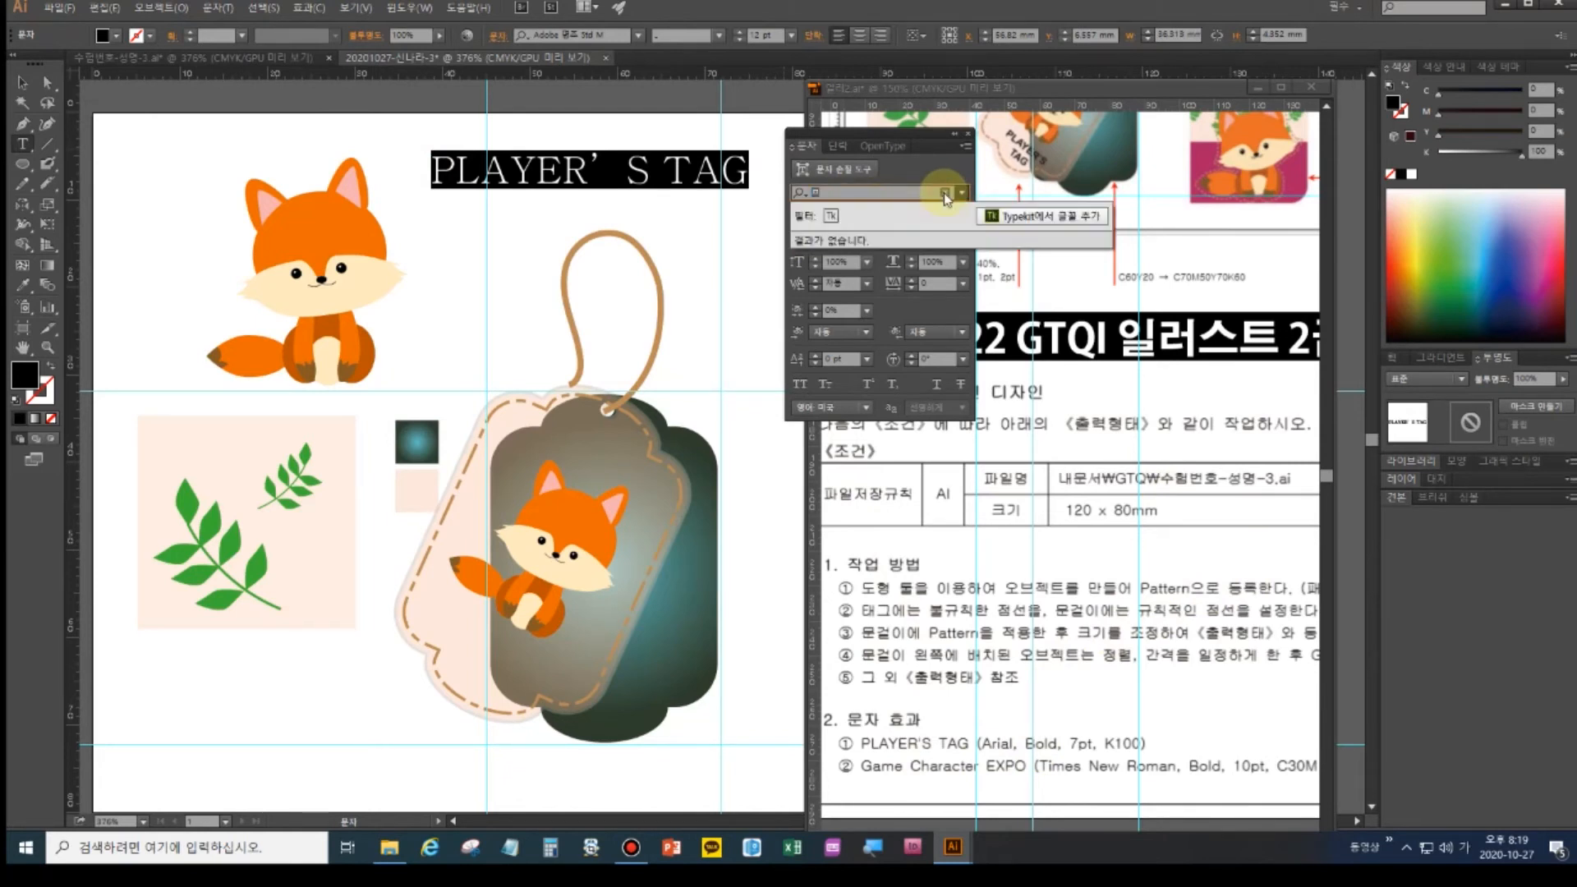
pyautogui.press('BackSpace')
pyautogui.press('Hangul')
pyautogui.write('a')
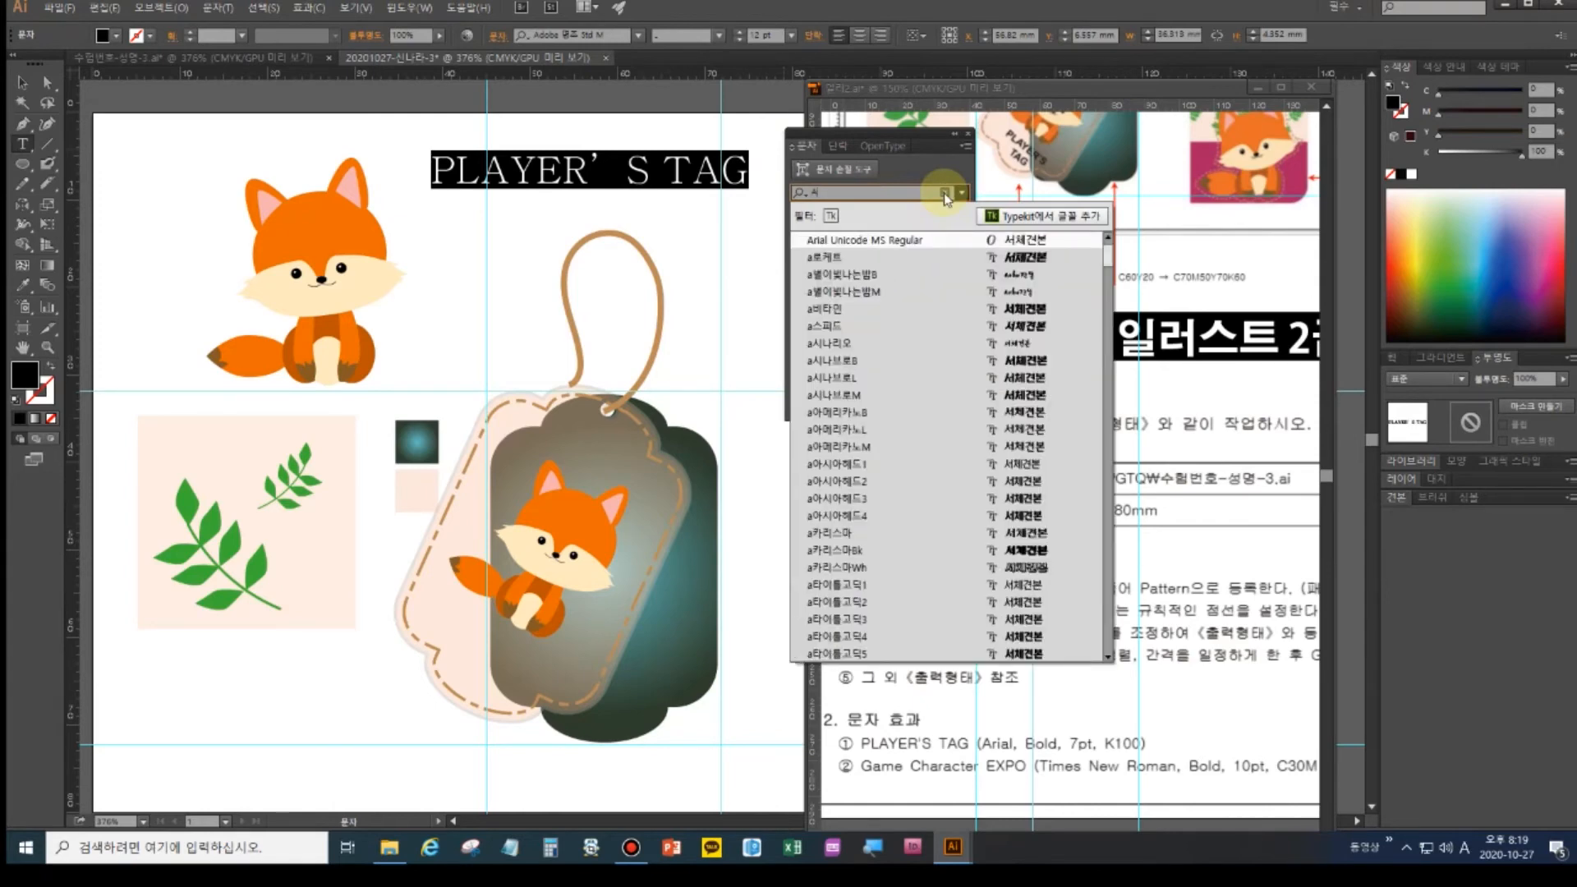
pyautogui.write('rial')
pyautogui.click(846, 308)
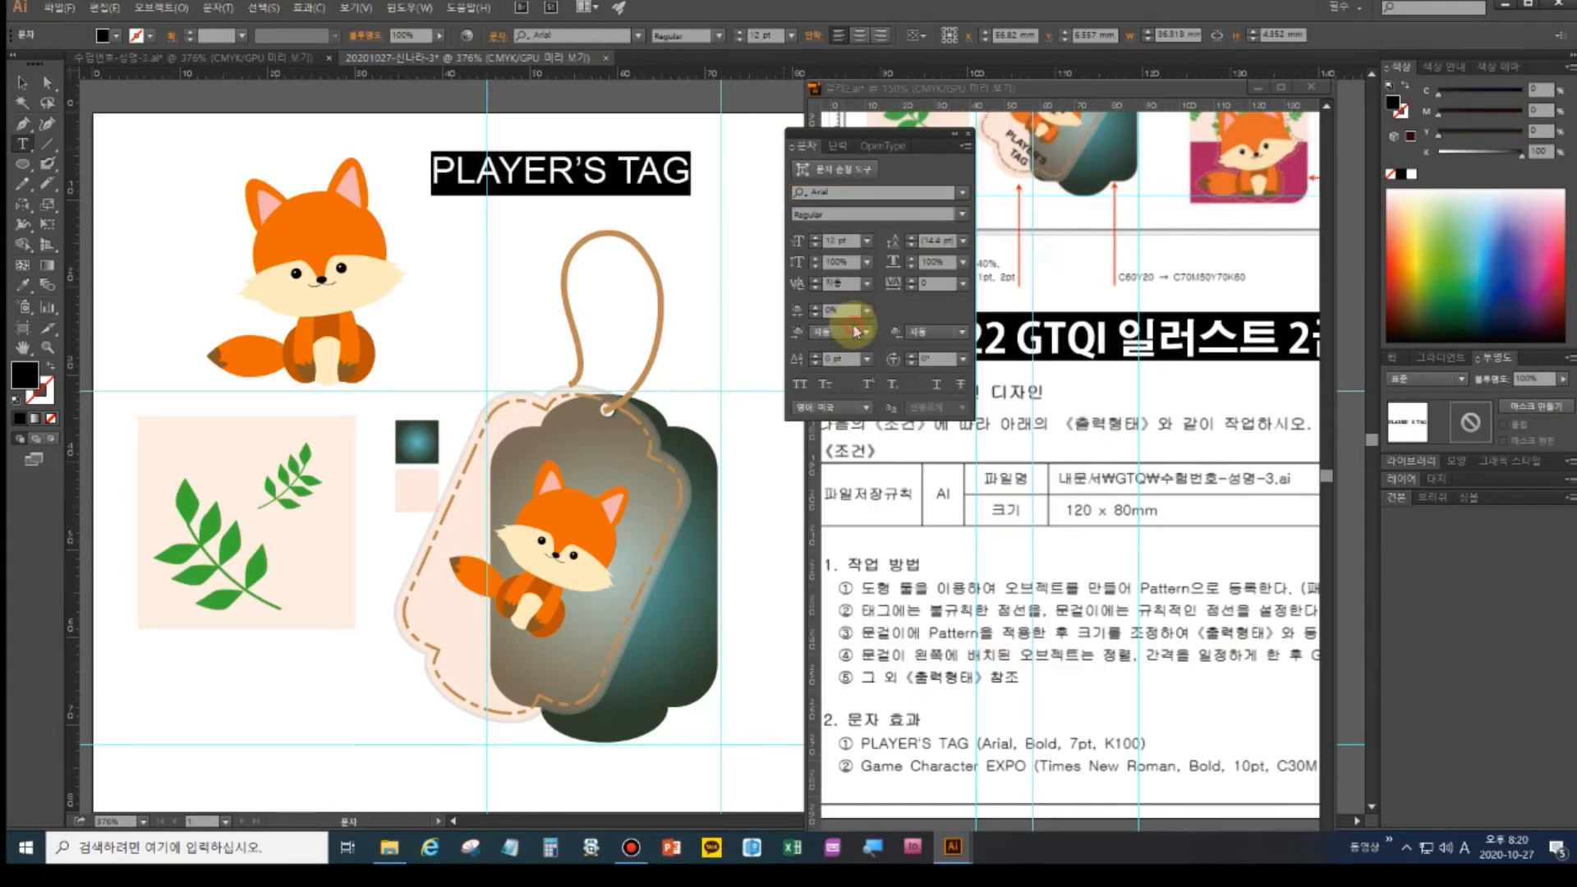
pyautogui.click(967, 215)
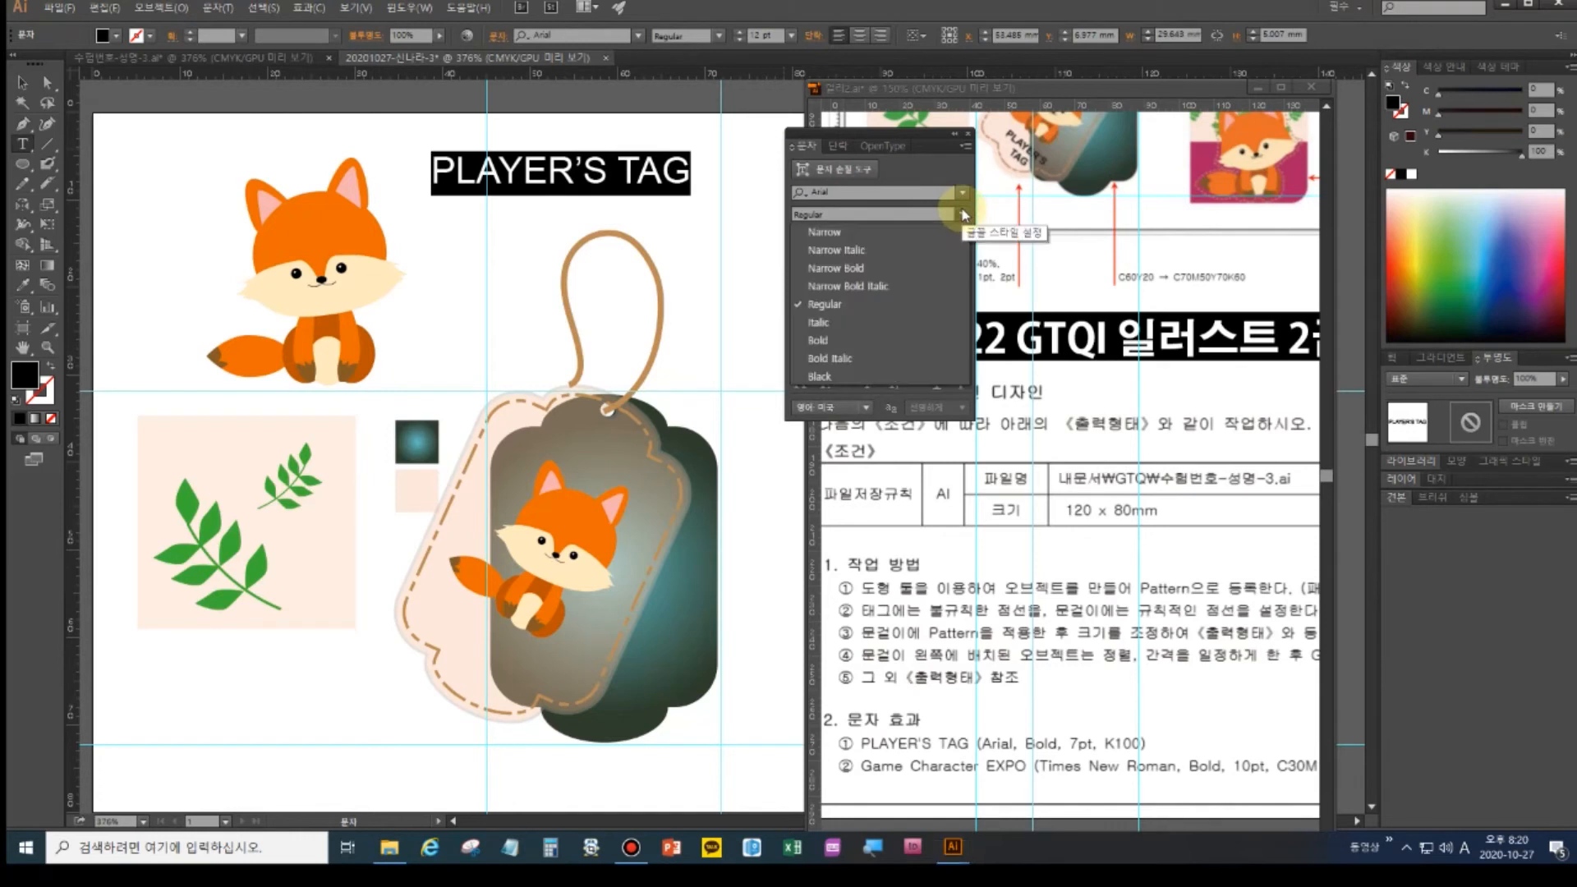
pyautogui.click(830, 279)
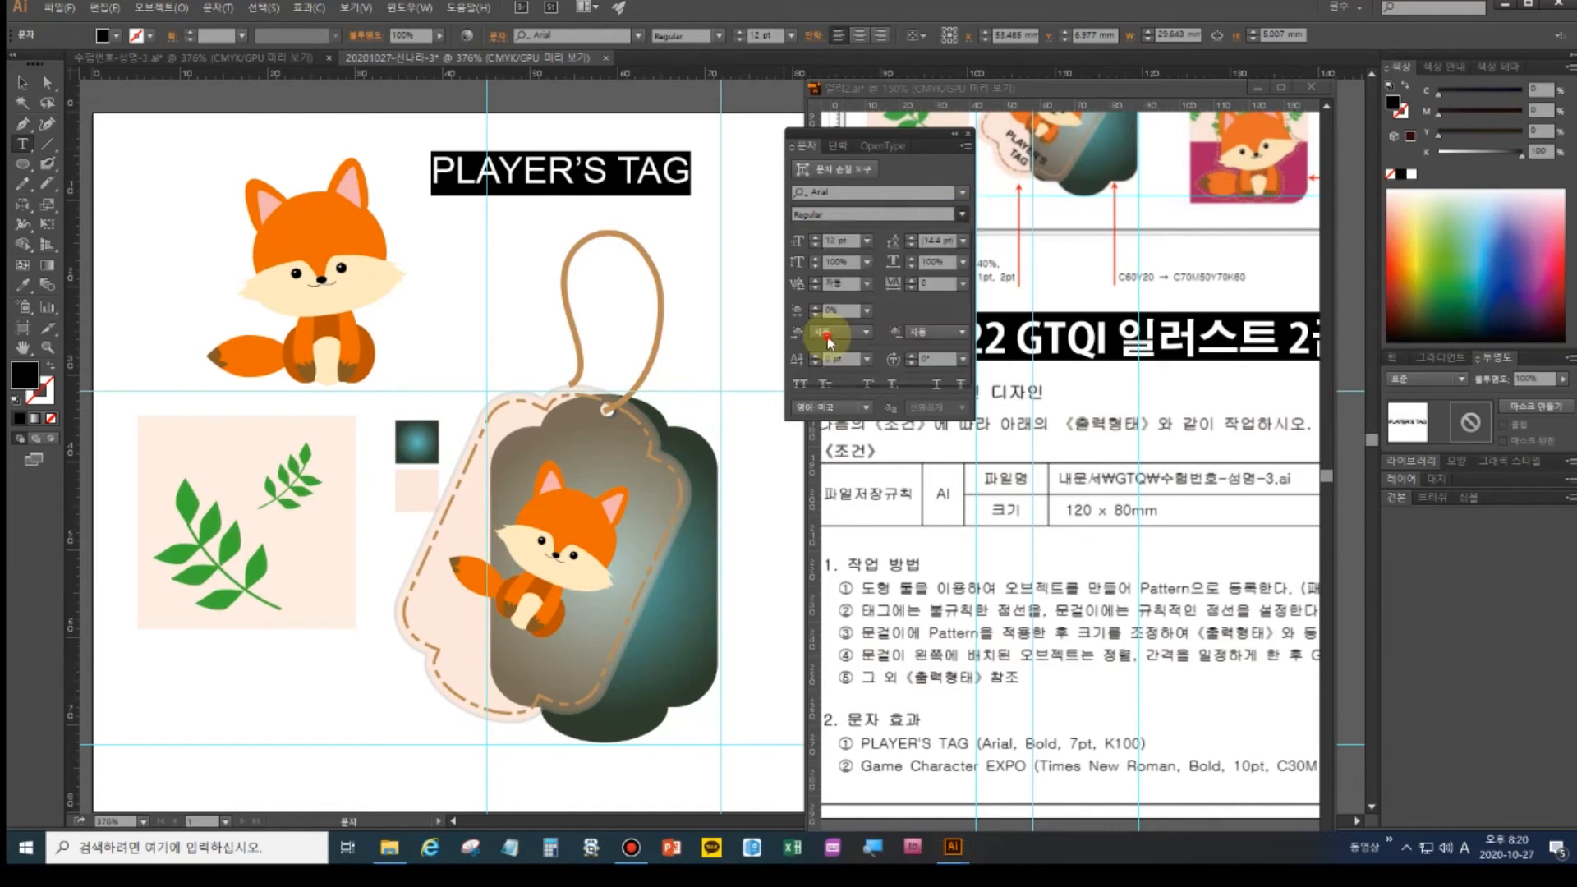
# - Shrink the title to 7 pt and break TAG onto a second line
pyautogui.click(816, 244)
pyautogui.click(816, 245)
pyautogui.click(816, 245)
pyautogui.click(816, 244)
pyautogui.click(816, 245)
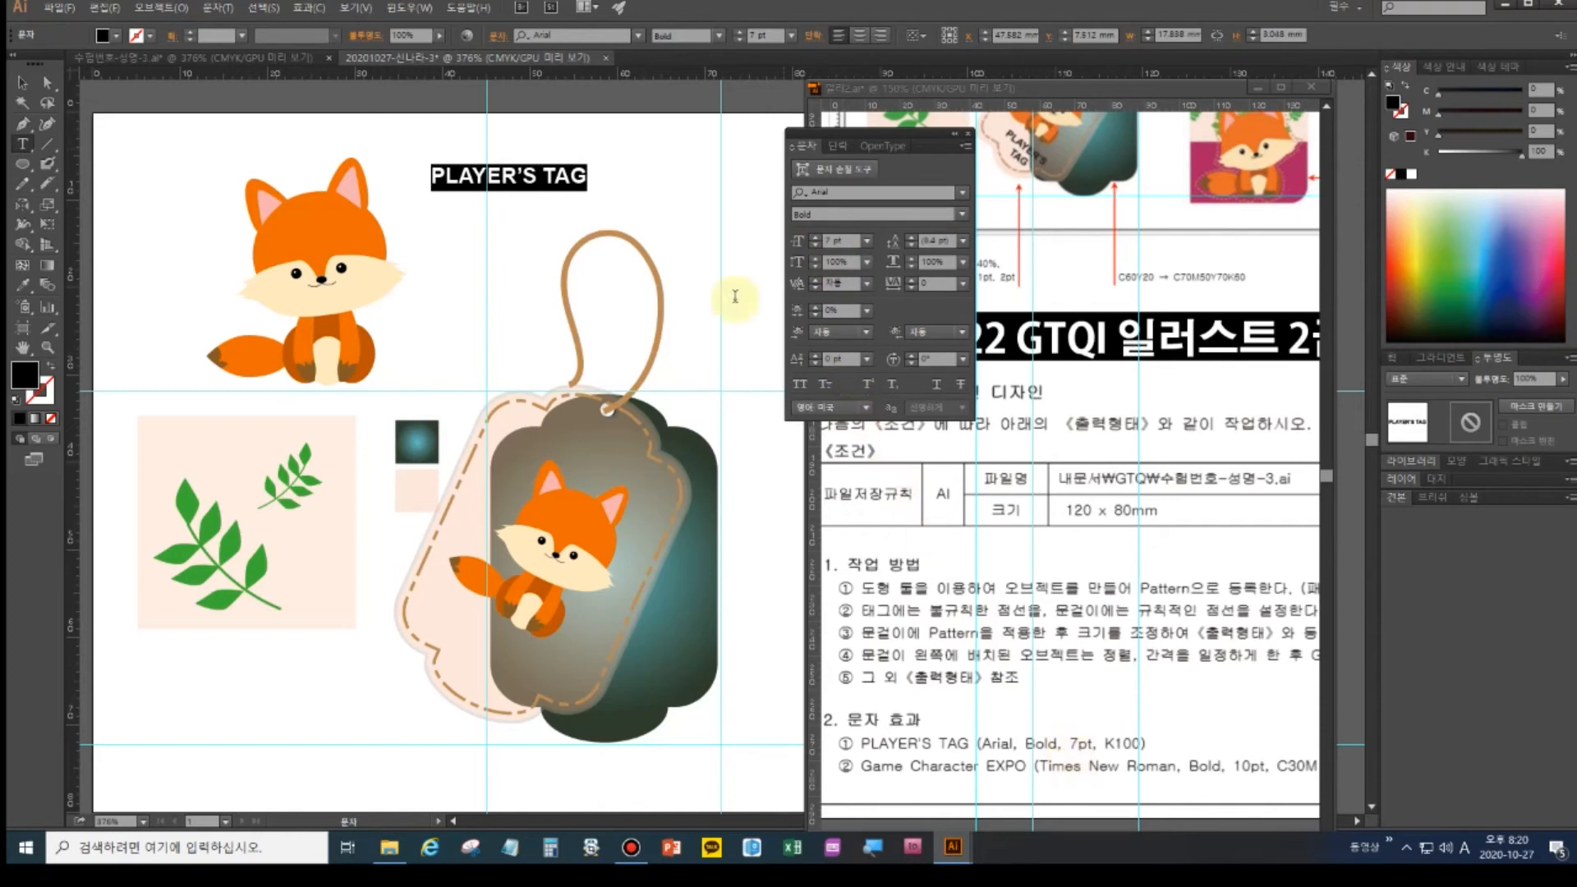
pyautogui.click(520, 182)
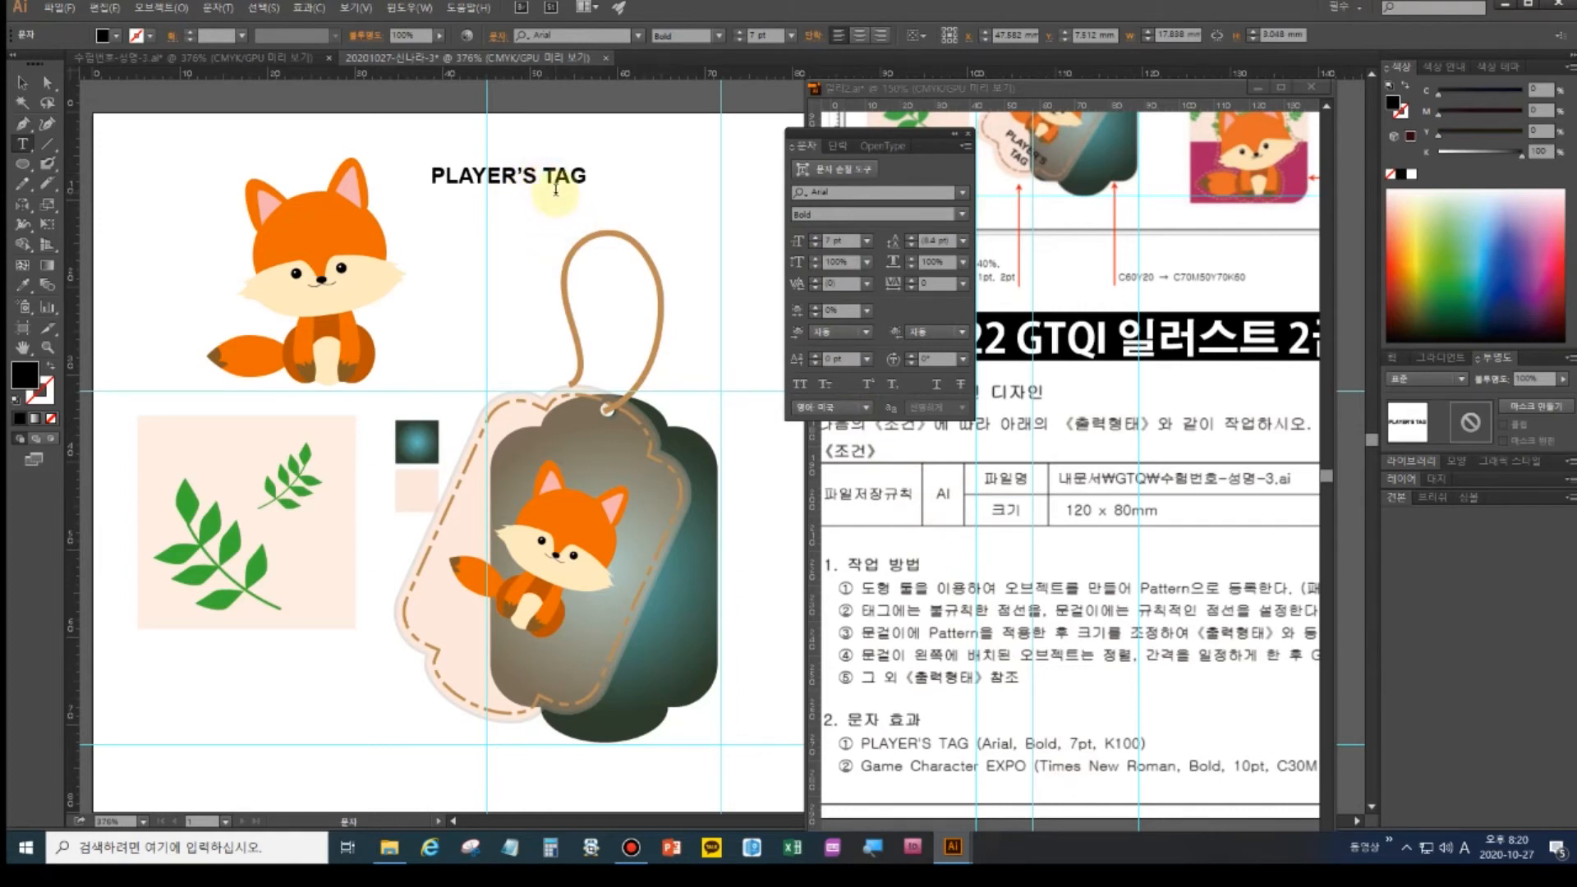
pyautogui.press('Return')
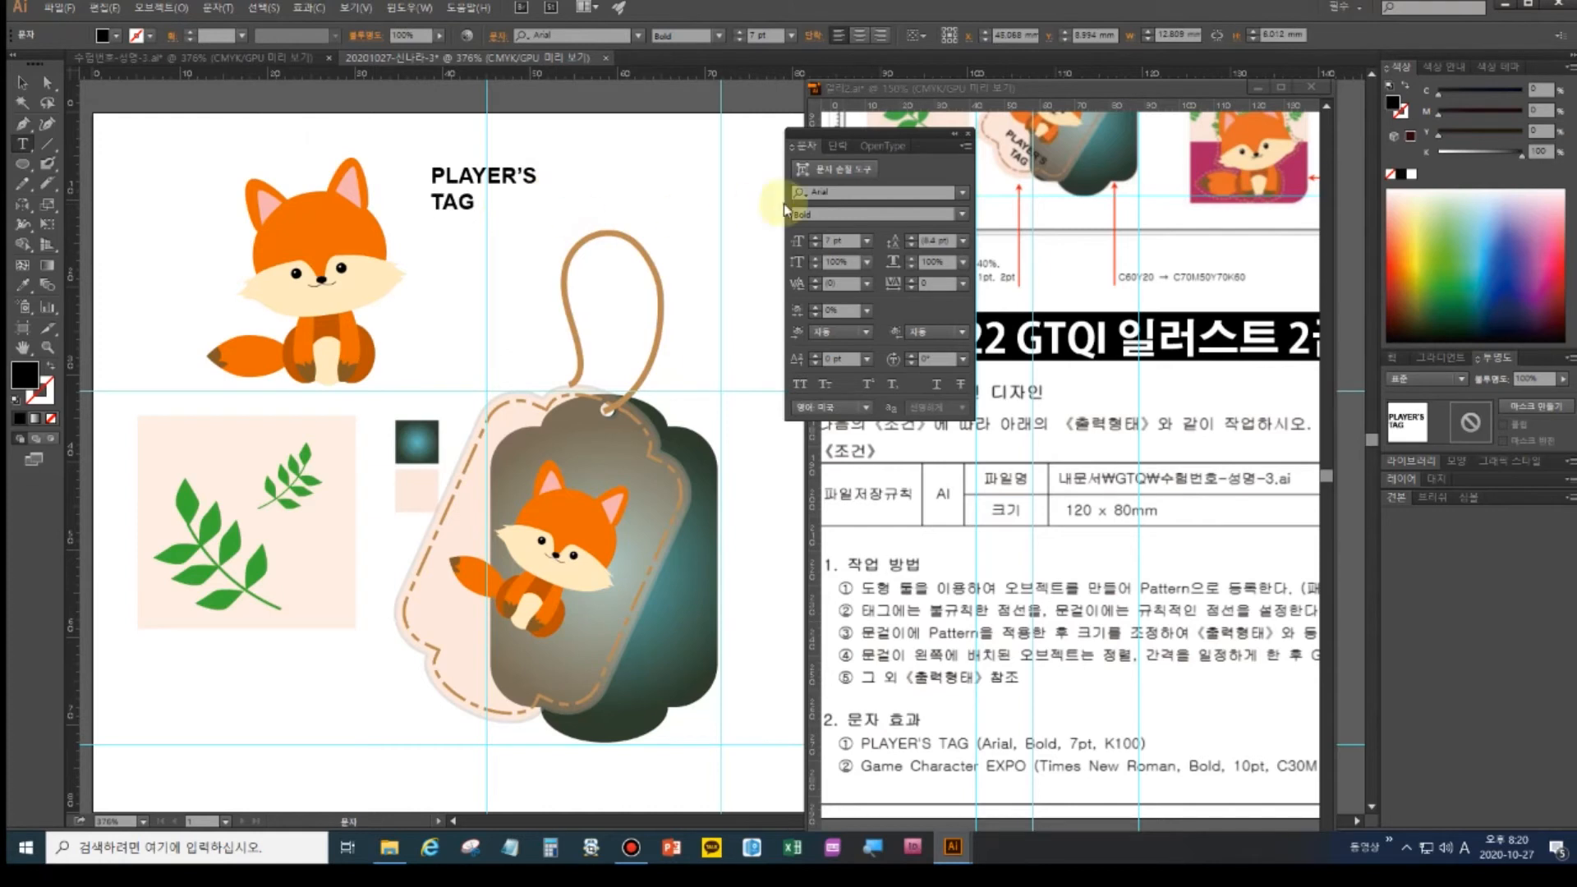
# - Centre-align both title lines and move the title down onto the pink tag
pyautogui.click(837, 148)
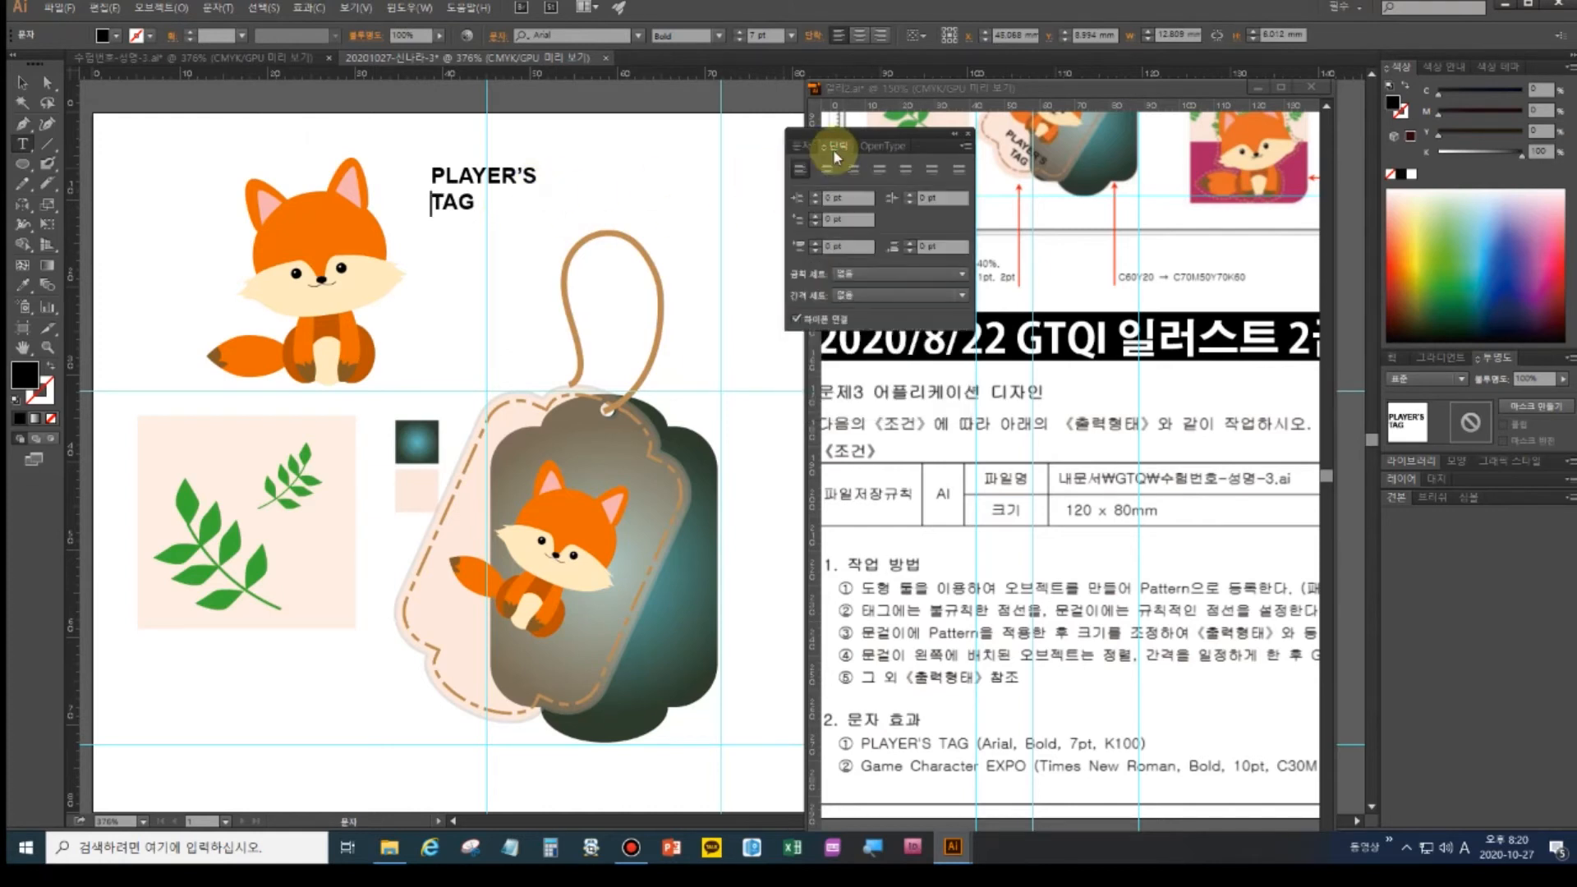
pyautogui.click(838, 174)
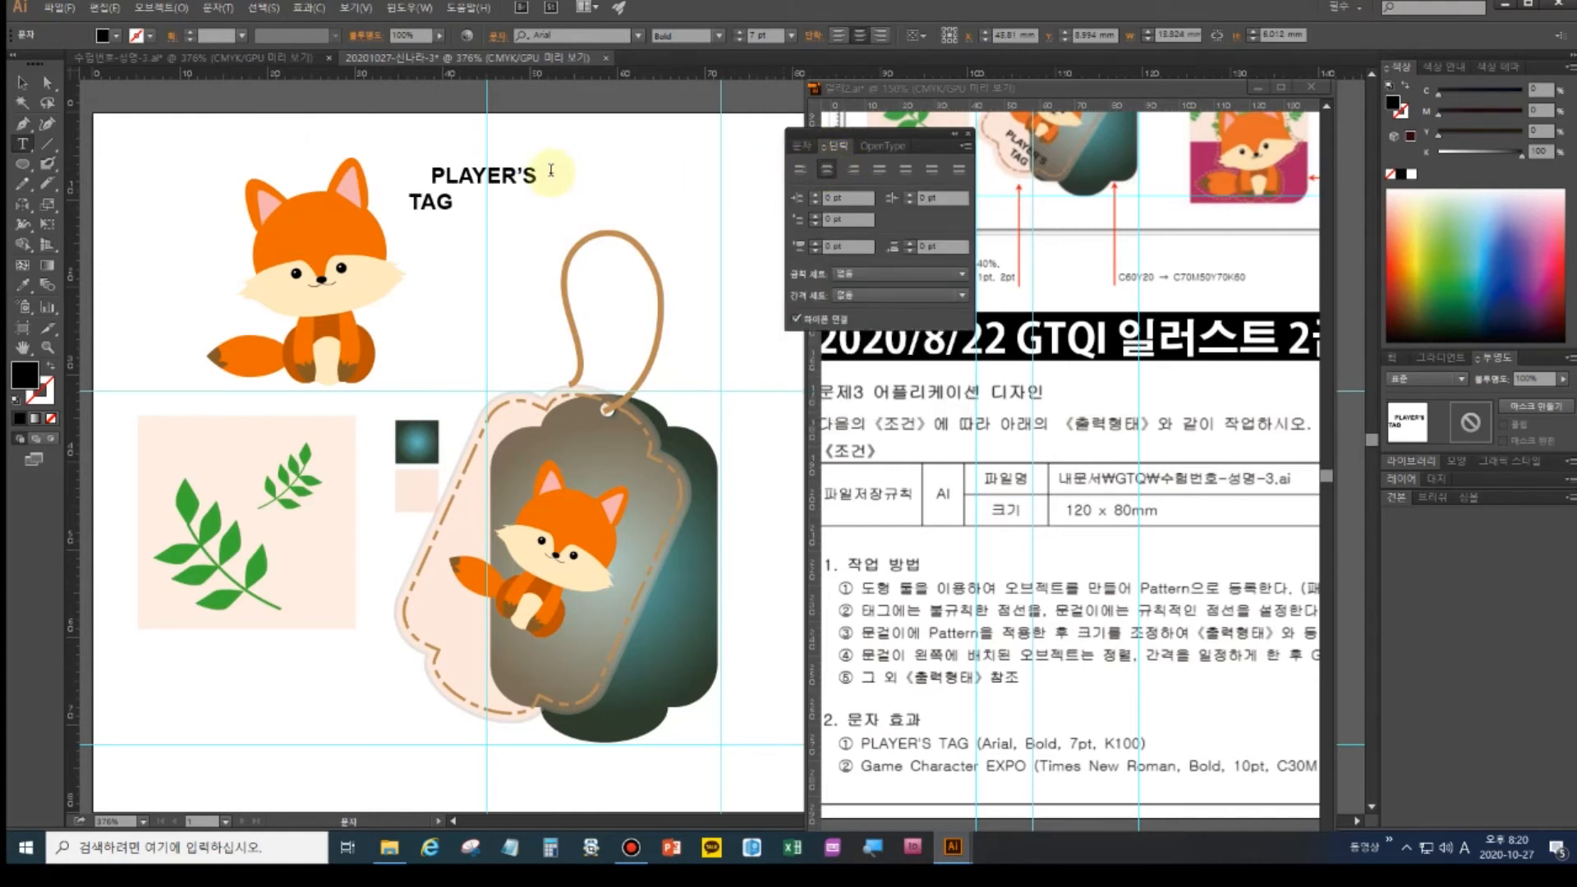
pyautogui.click(826, 168)
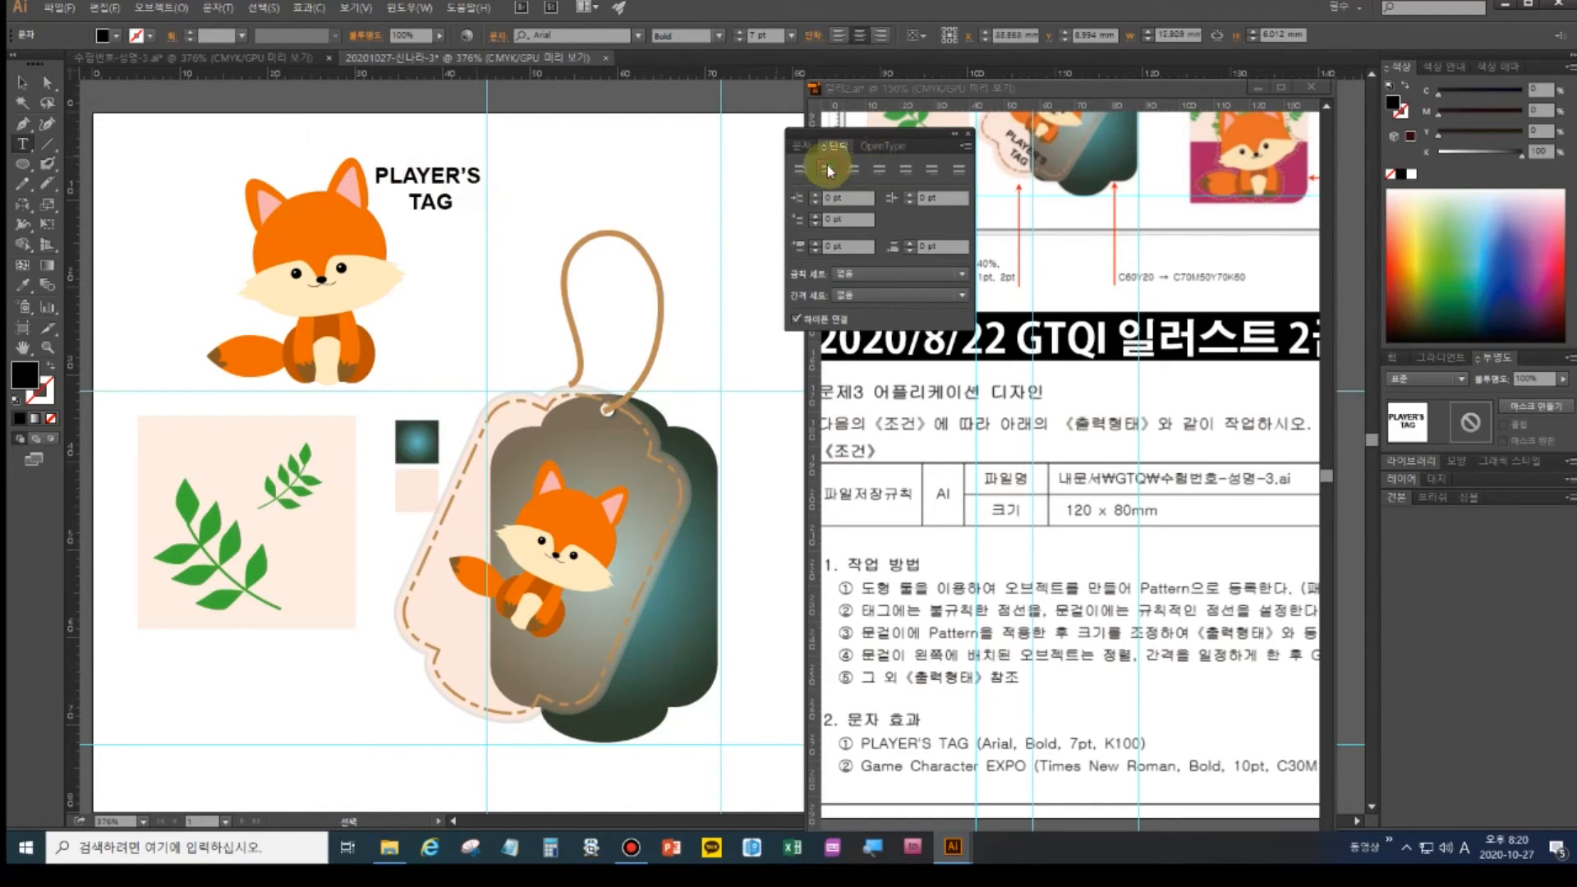
pyautogui.click(19, 82)
pyautogui.click(434, 205)
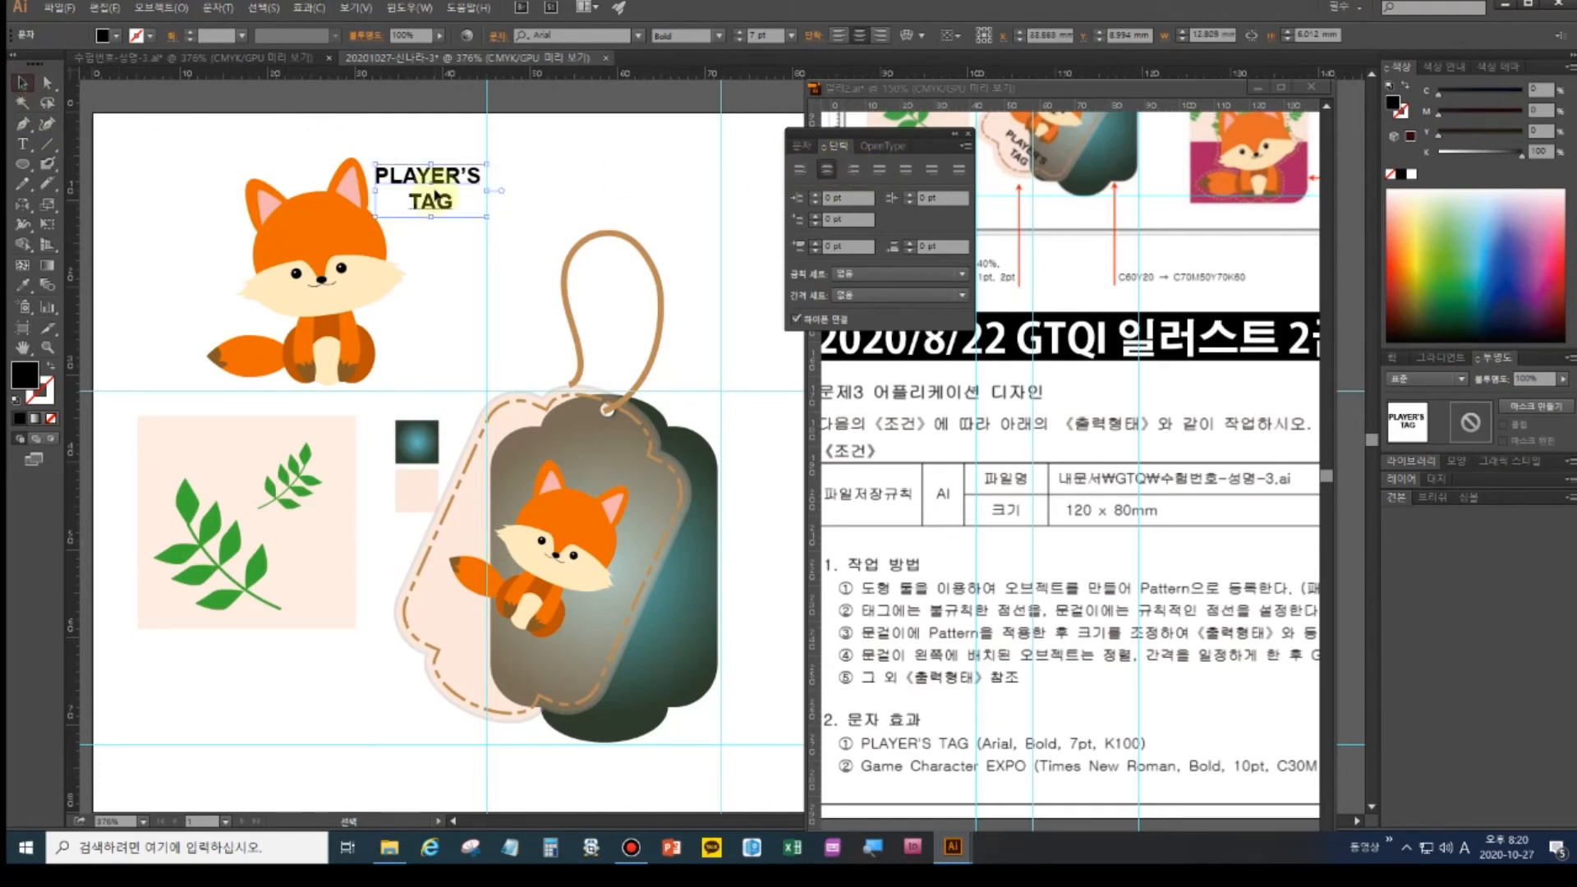
pyautogui.moveTo(434, 205); pyautogui.dragTo(585, 677)
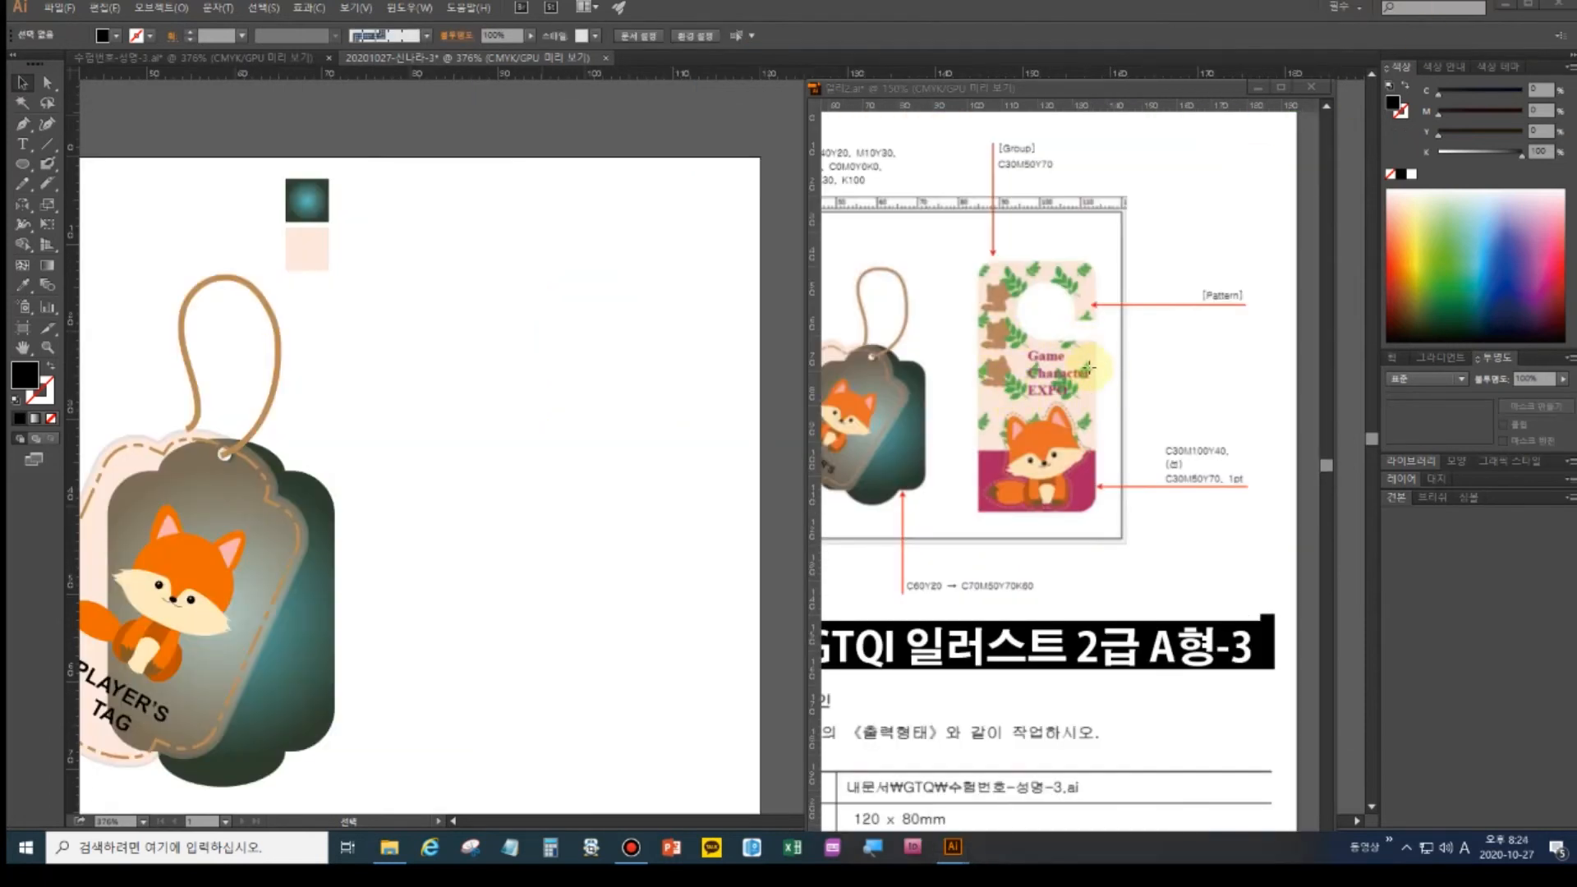
# - Drag two vertical and two horizontal guides onto the reference layout
pyautogui.click(813, 227)
pyautogui.moveTo(891, 241); pyautogui.dragTo(978, 263)
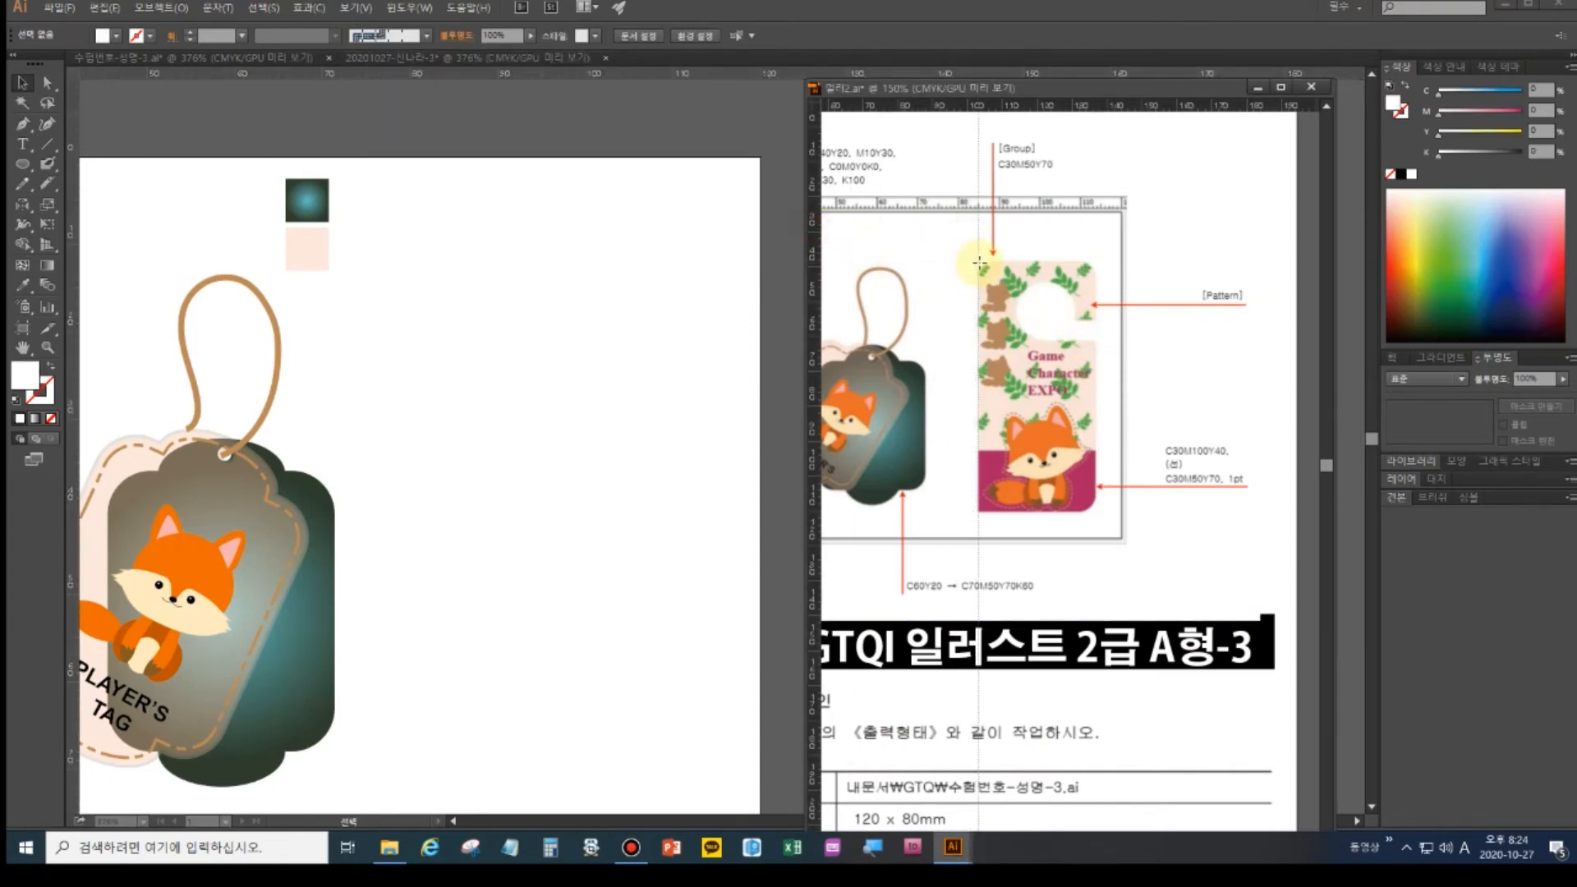
pyautogui.moveTo(813, 245); pyautogui.dragTo(1098, 274)
pyautogui.moveTo(1055, 105); pyautogui.dragTo(1054, 262)
pyautogui.moveTo(1046, 106); pyautogui.dragTo(1055, 511)
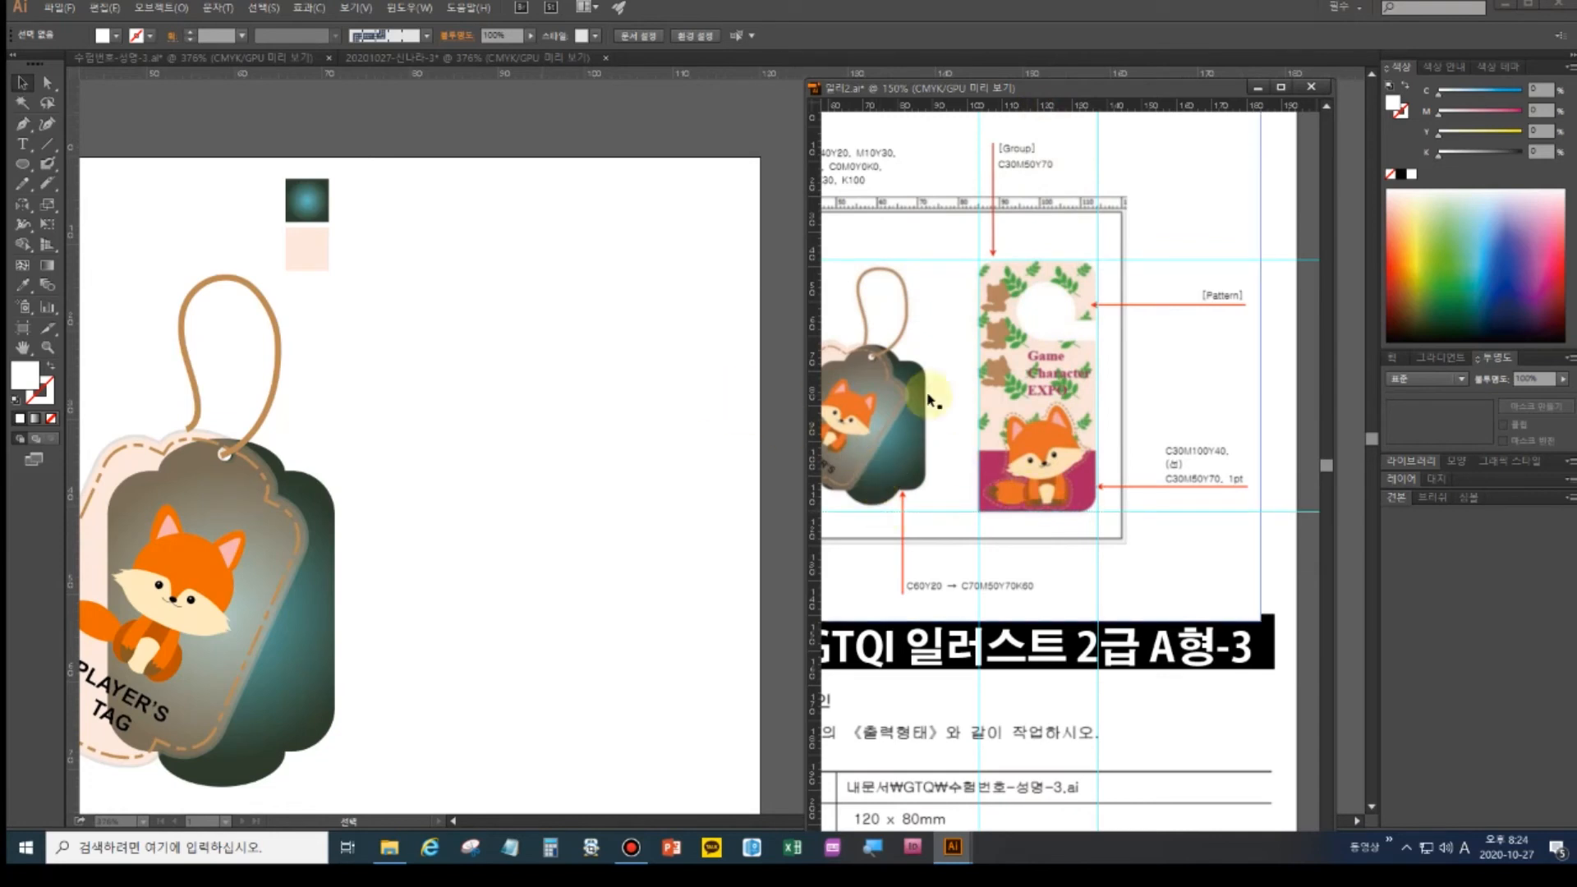
# - Add a top horizontal guide to the artboard and pan the reference to show the whole layout
pyautogui.click(534, 78)
pyautogui.moveTo(534, 78); pyautogui.dragTo(567, 50)
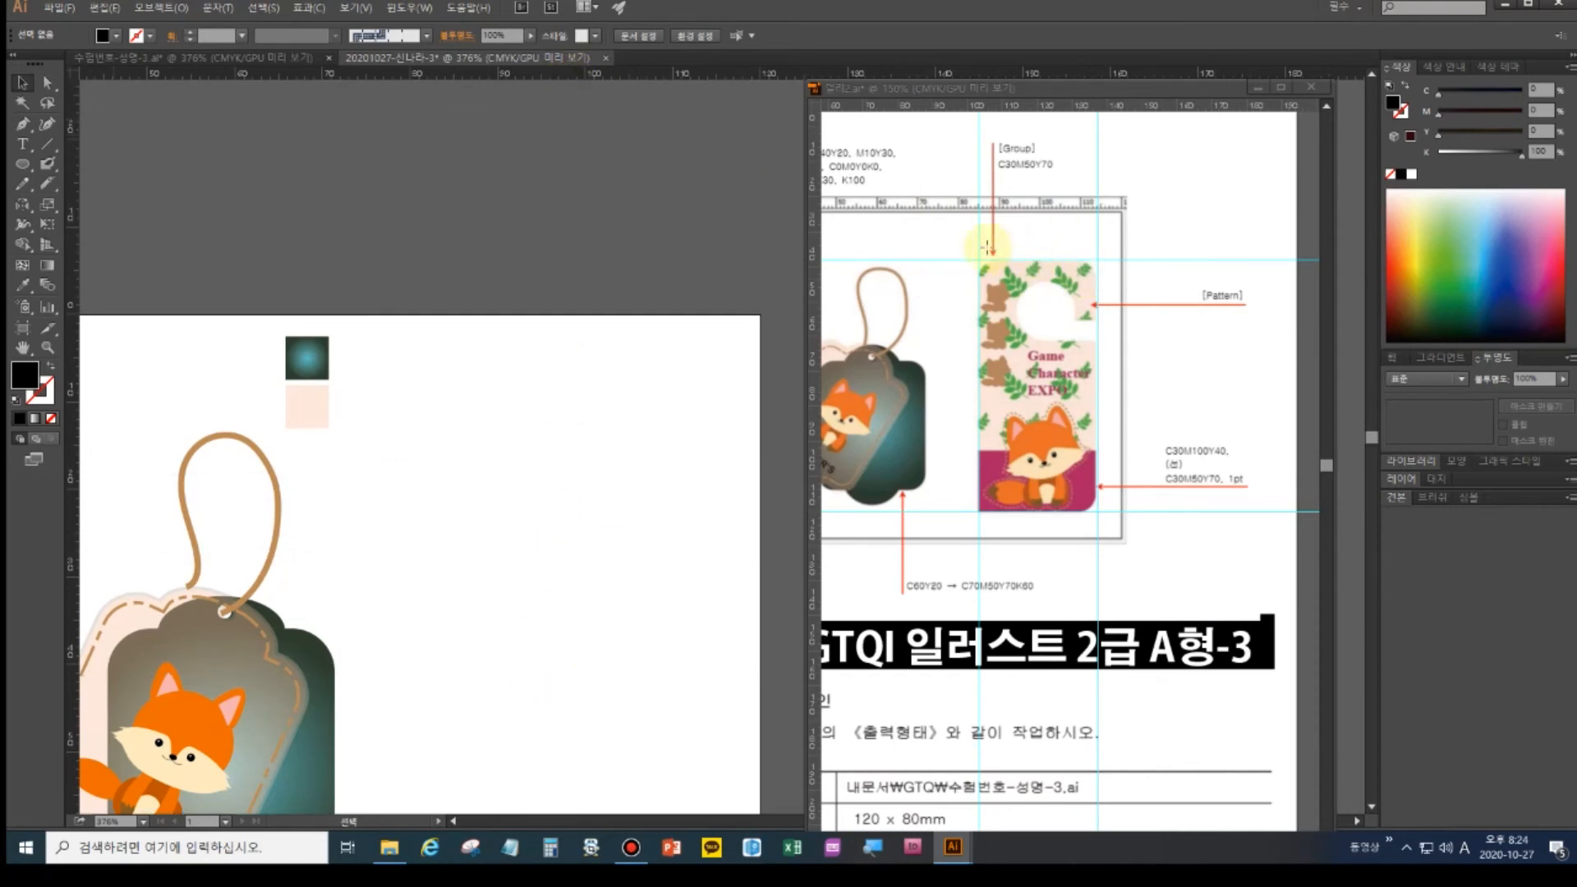
pyautogui.click(960, 257)
pyautogui.moveTo(945, 259); pyautogui.dragTo(1173, 277)
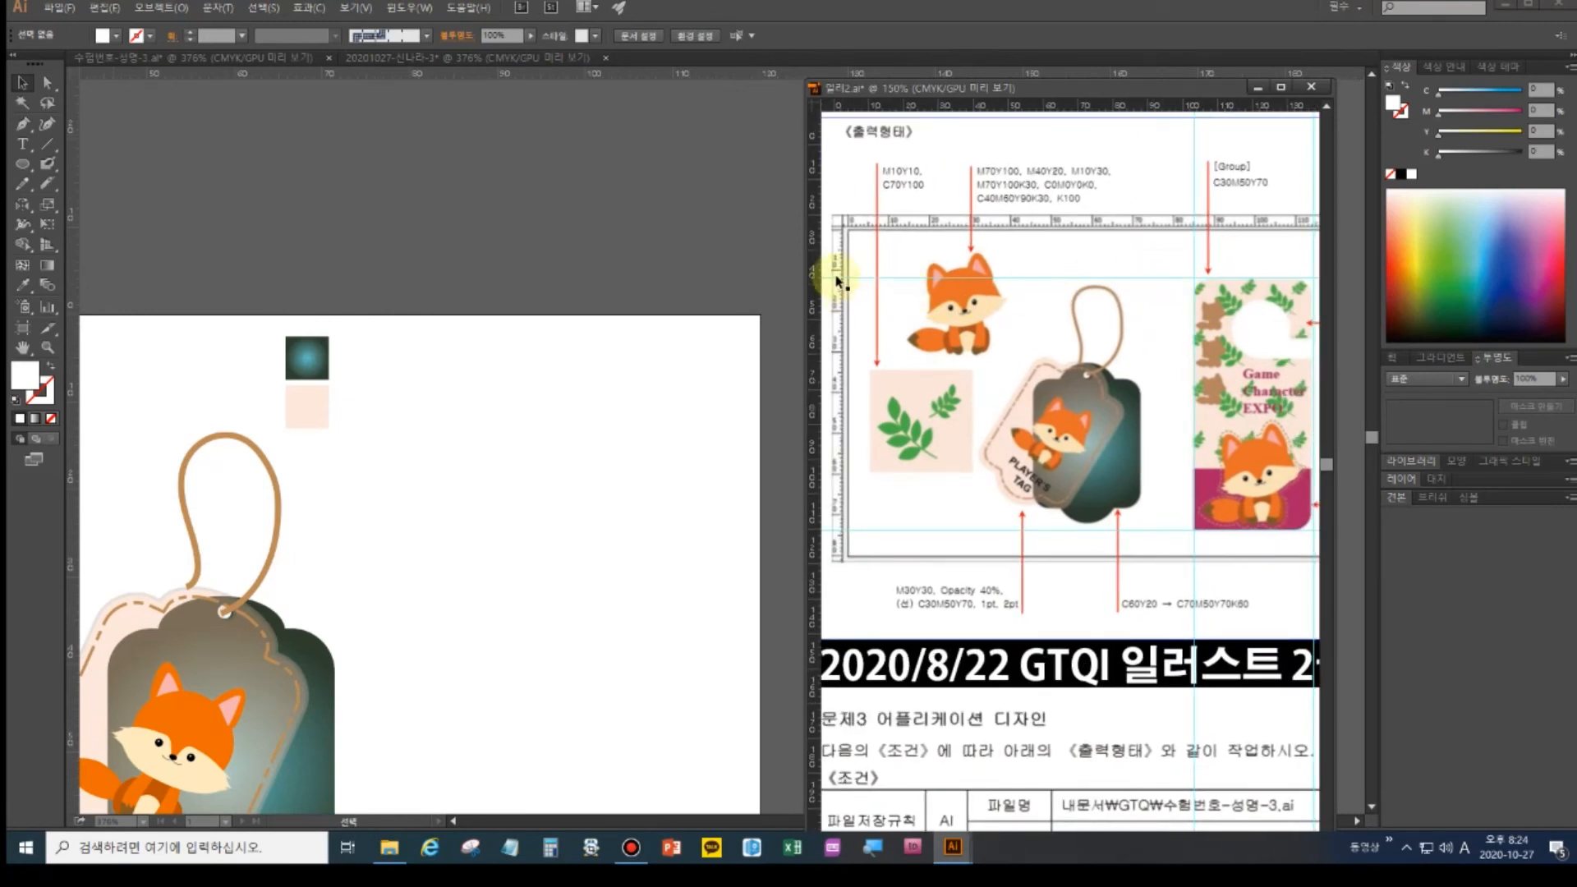
pyautogui.click(563, 62)
# - Mark the door-hanger's side and lower edges on the artboard with two vertical and several horizontal guides
pyautogui.moveTo(560, 73); pyautogui.dragTo(485, 418)
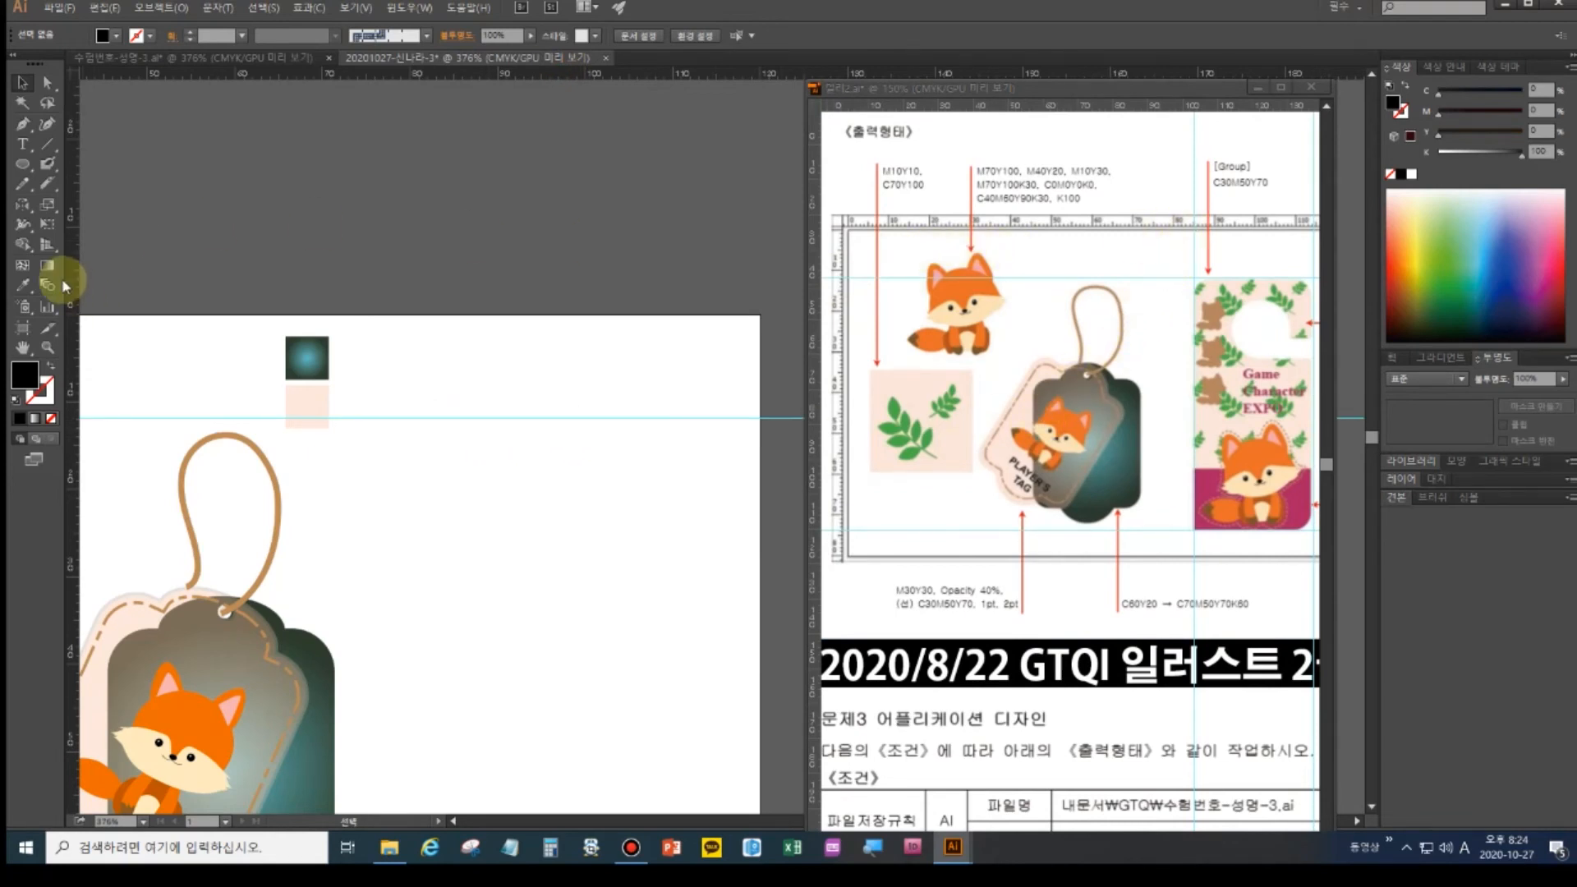
pyautogui.moveTo(74, 270); pyautogui.dragTo(454, 253)
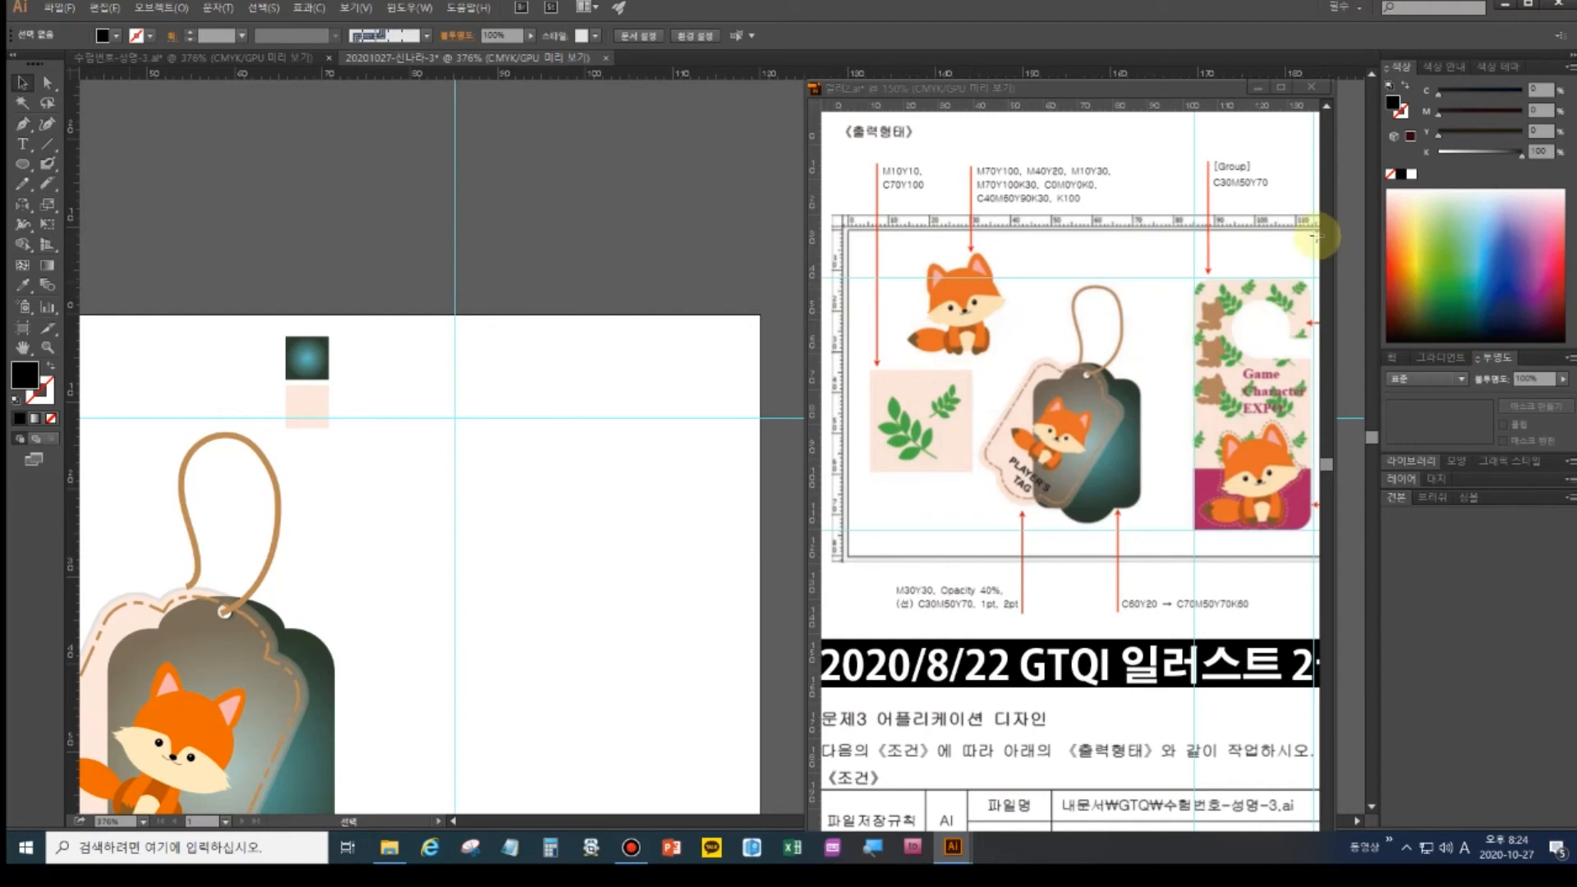
pyautogui.moveTo(71, 249); pyautogui.dragTo(712, 254)
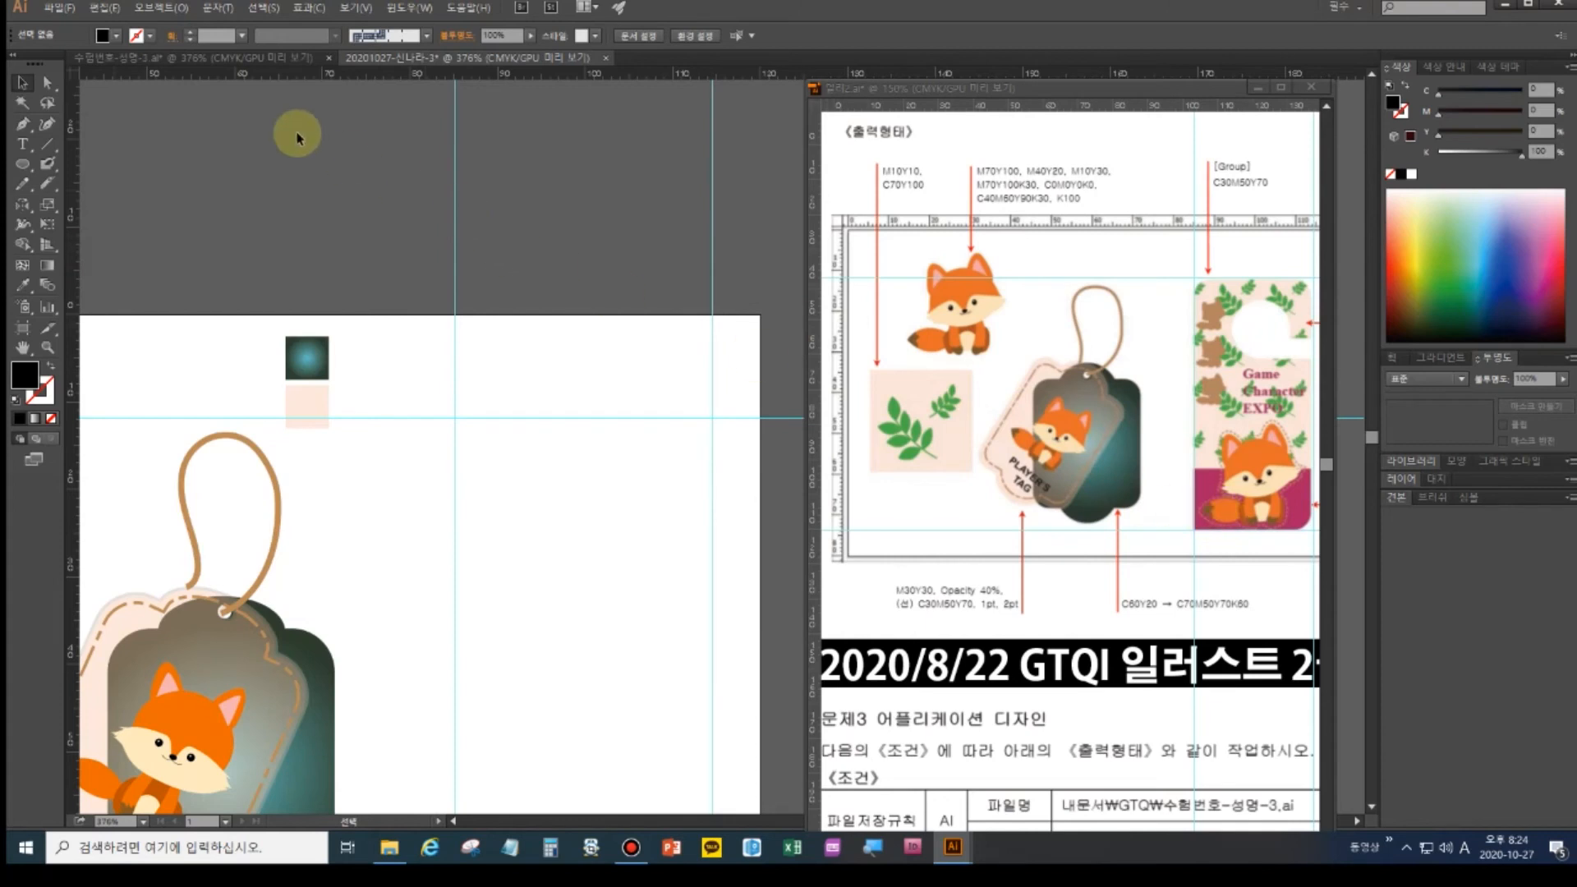
pyautogui.moveTo(457, 79); pyautogui.dragTo(516, 764)
pyautogui.moveTo(553, 676); pyautogui.dragTo(539, 460)
pyautogui.click(494, 544)
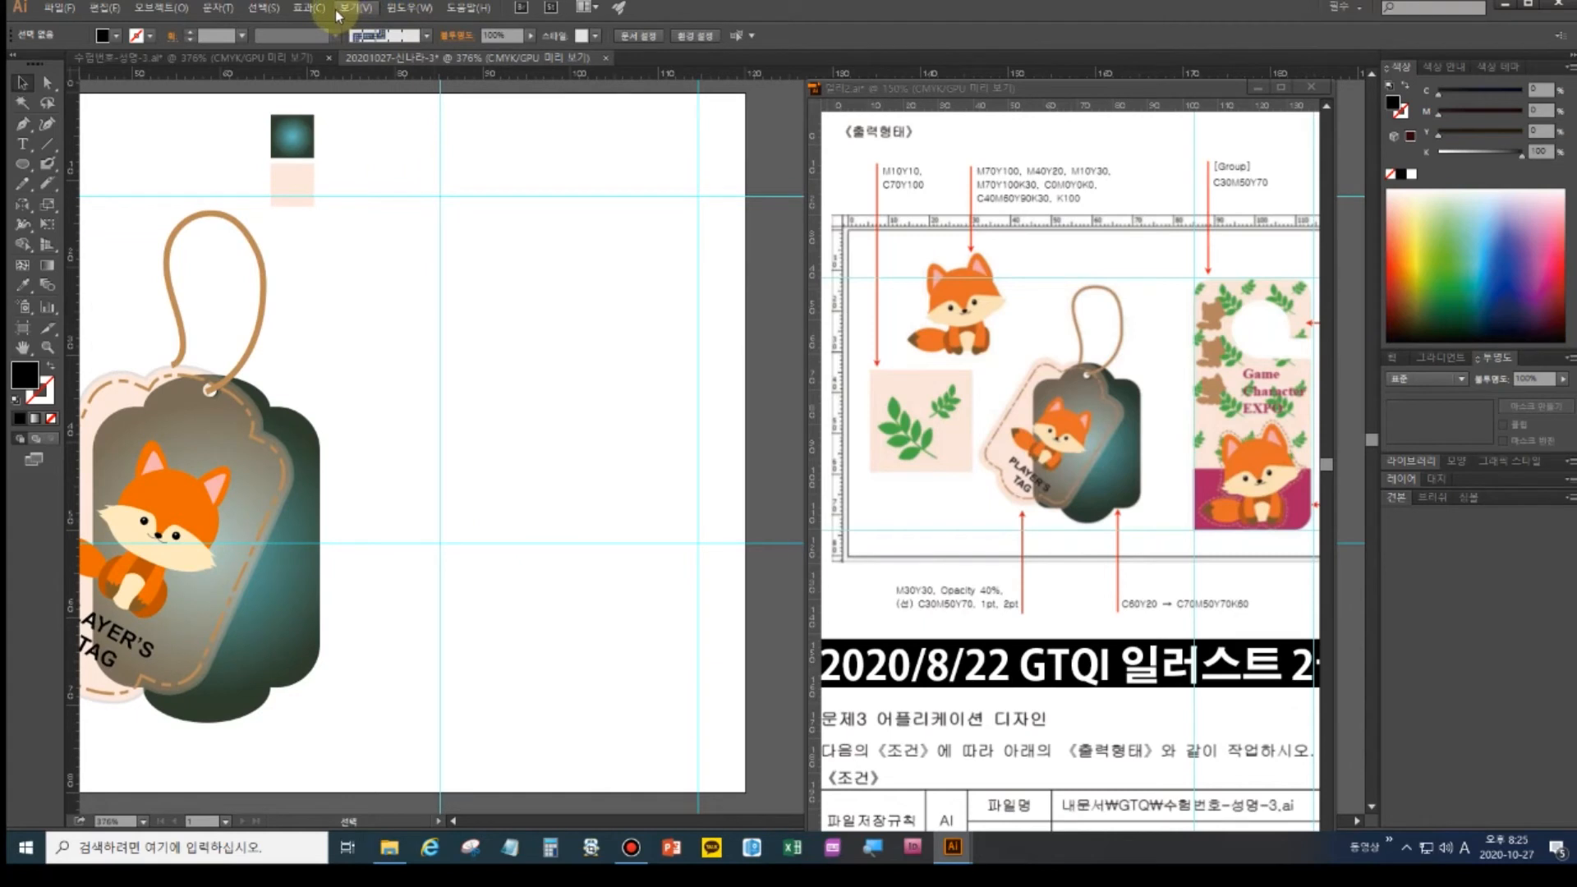
pyautogui.moveTo(481, 80); pyautogui.dragTo(519, 743)
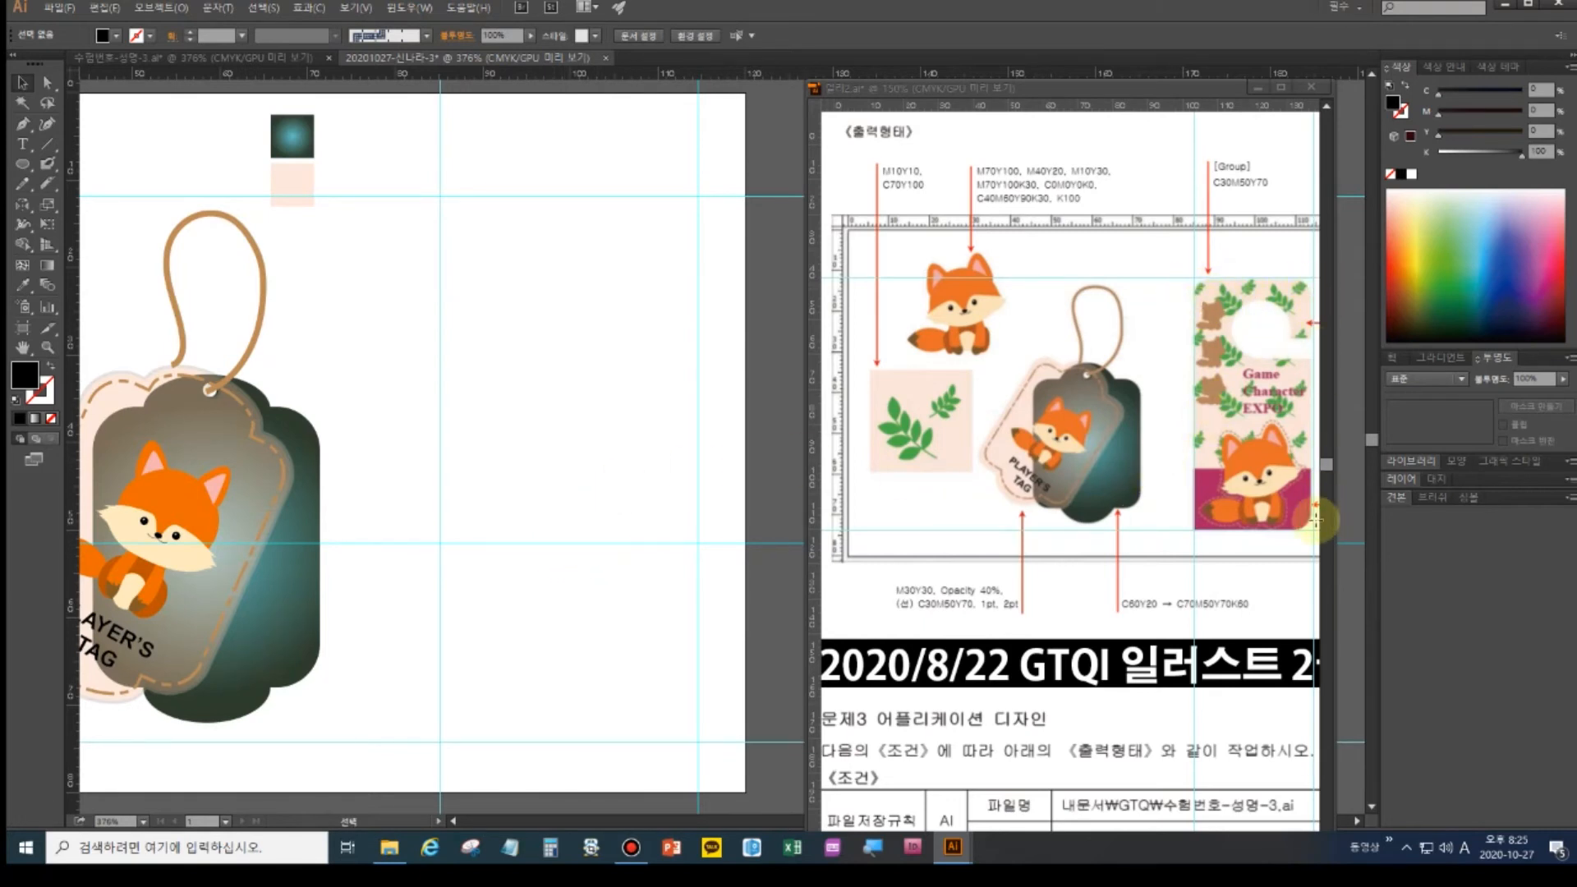
# - Draw a tall rounded rectangle filling the area between the guides
pyautogui.moveTo(25, 167); pyautogui.dragTo(62, 170)
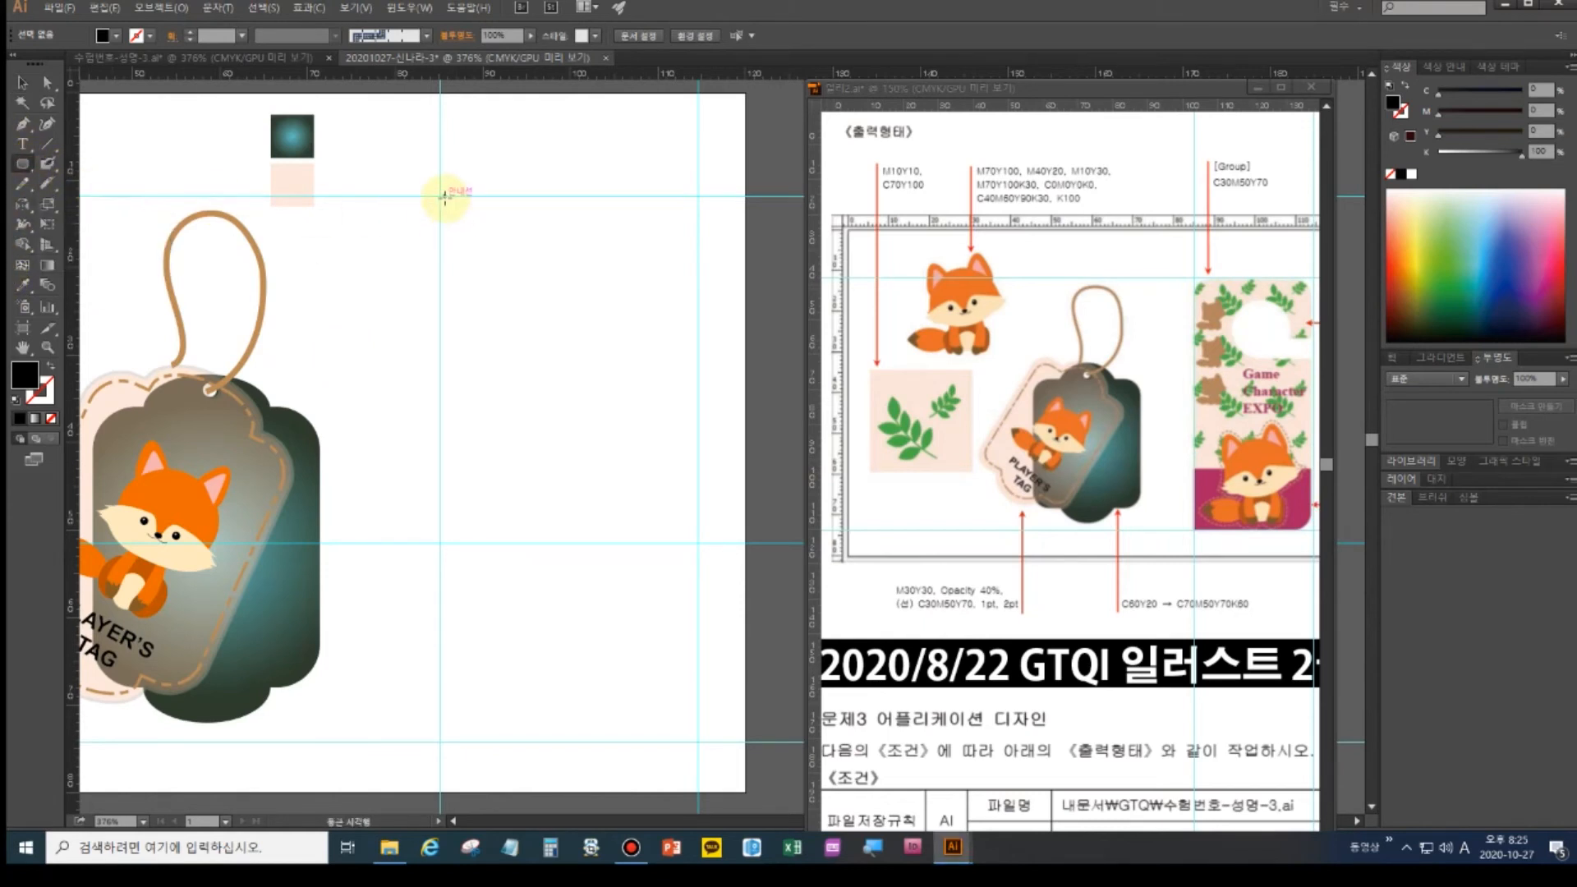
pyautogui.moveTo(440, 196); pyautogui.dragTo(697, 743)
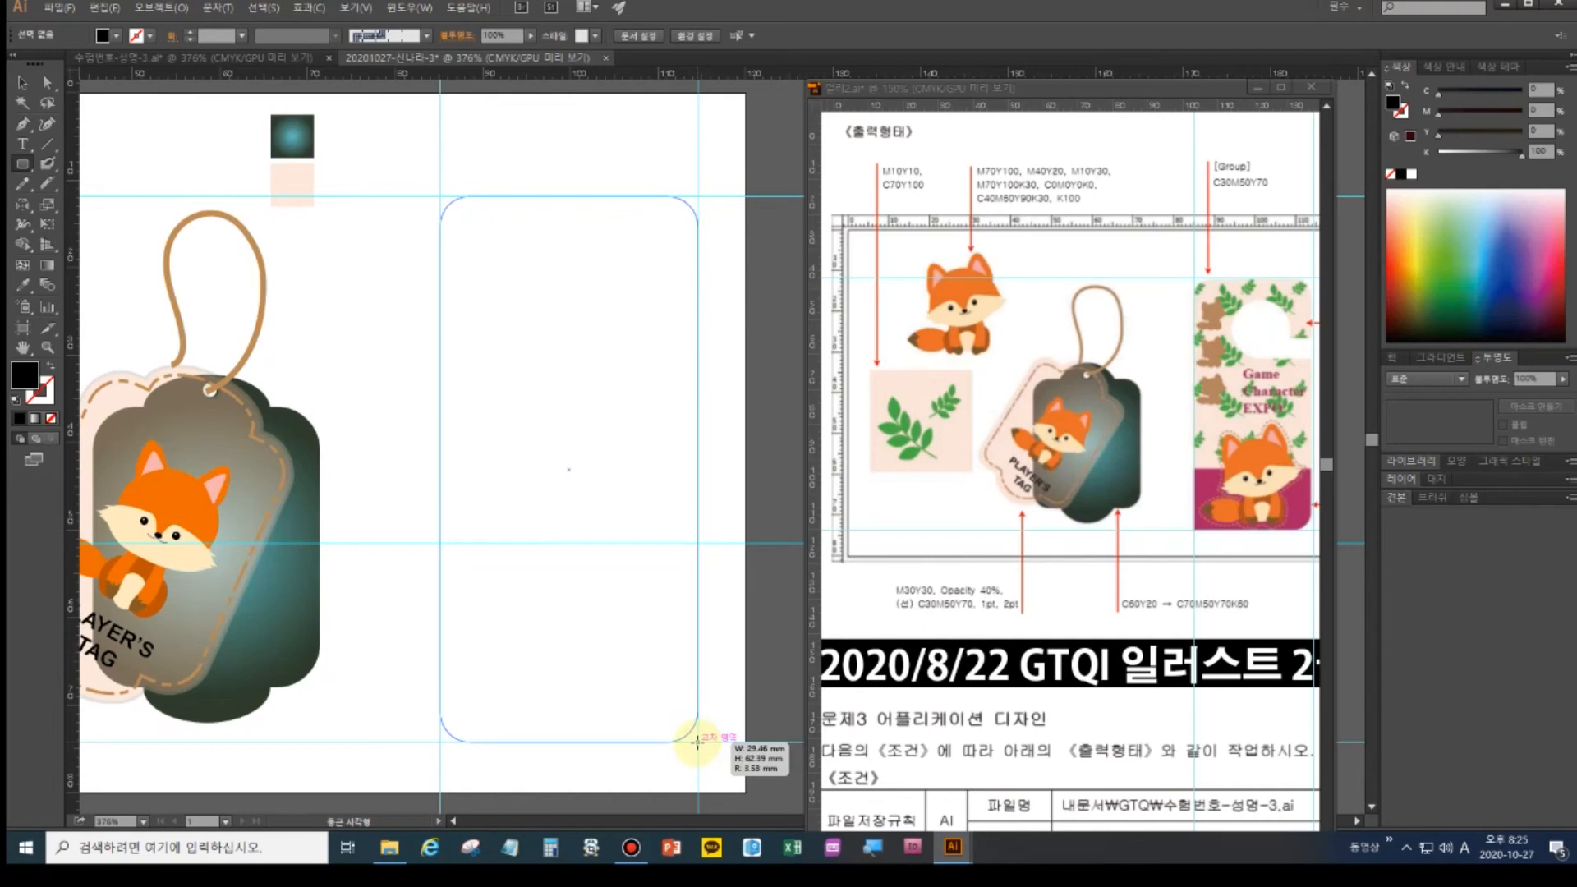
pyautogui.moveTo(697, 742); pyautogui.dragTo(698, 743)
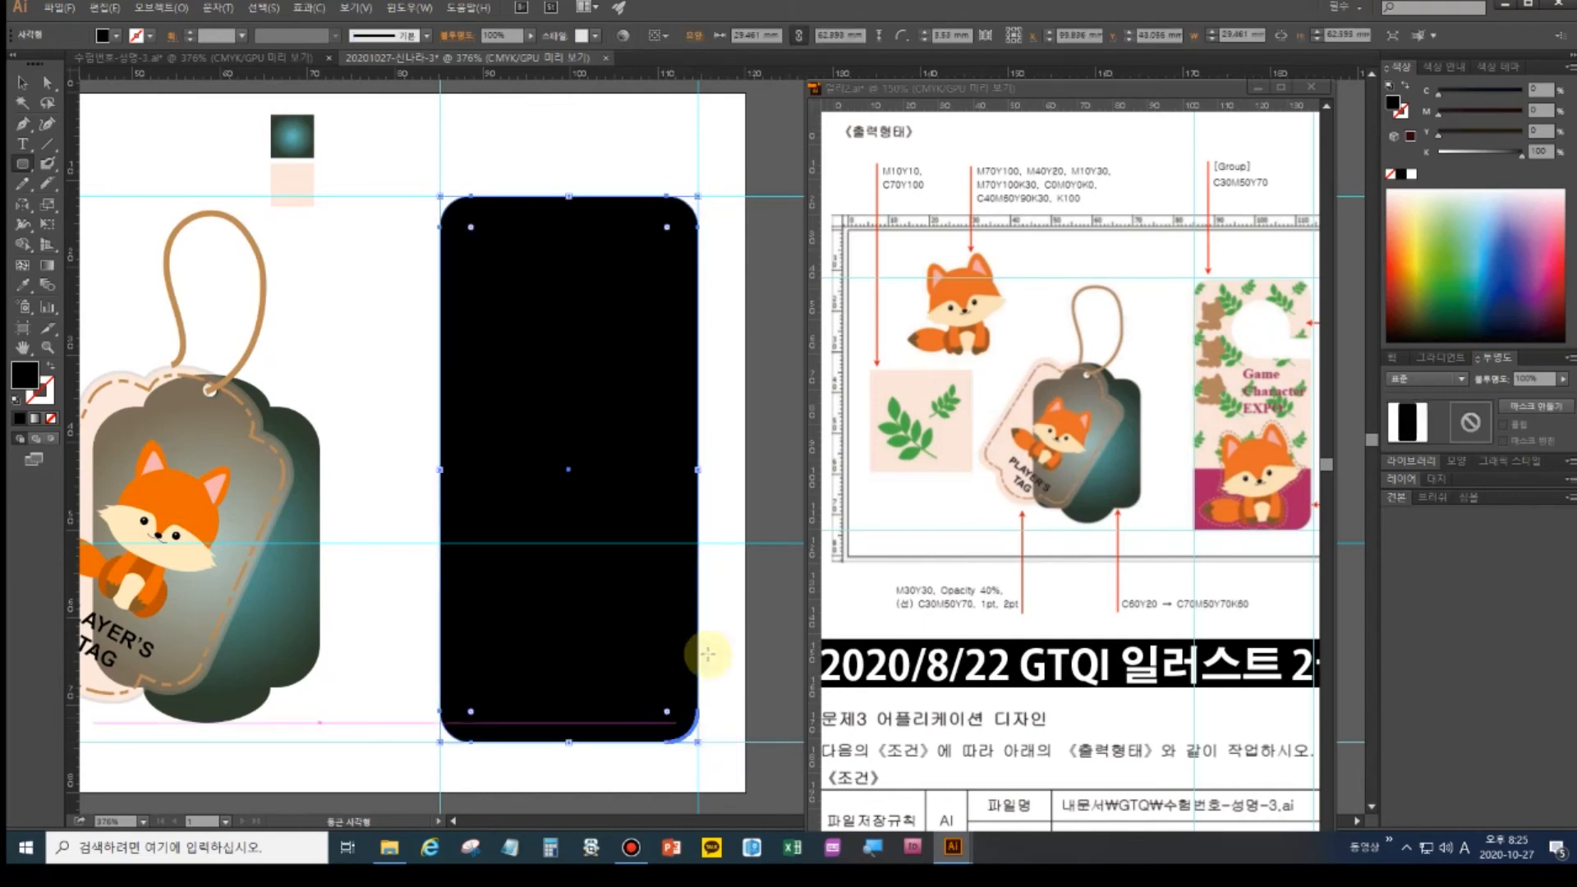
pyautogui.press('ctrl')
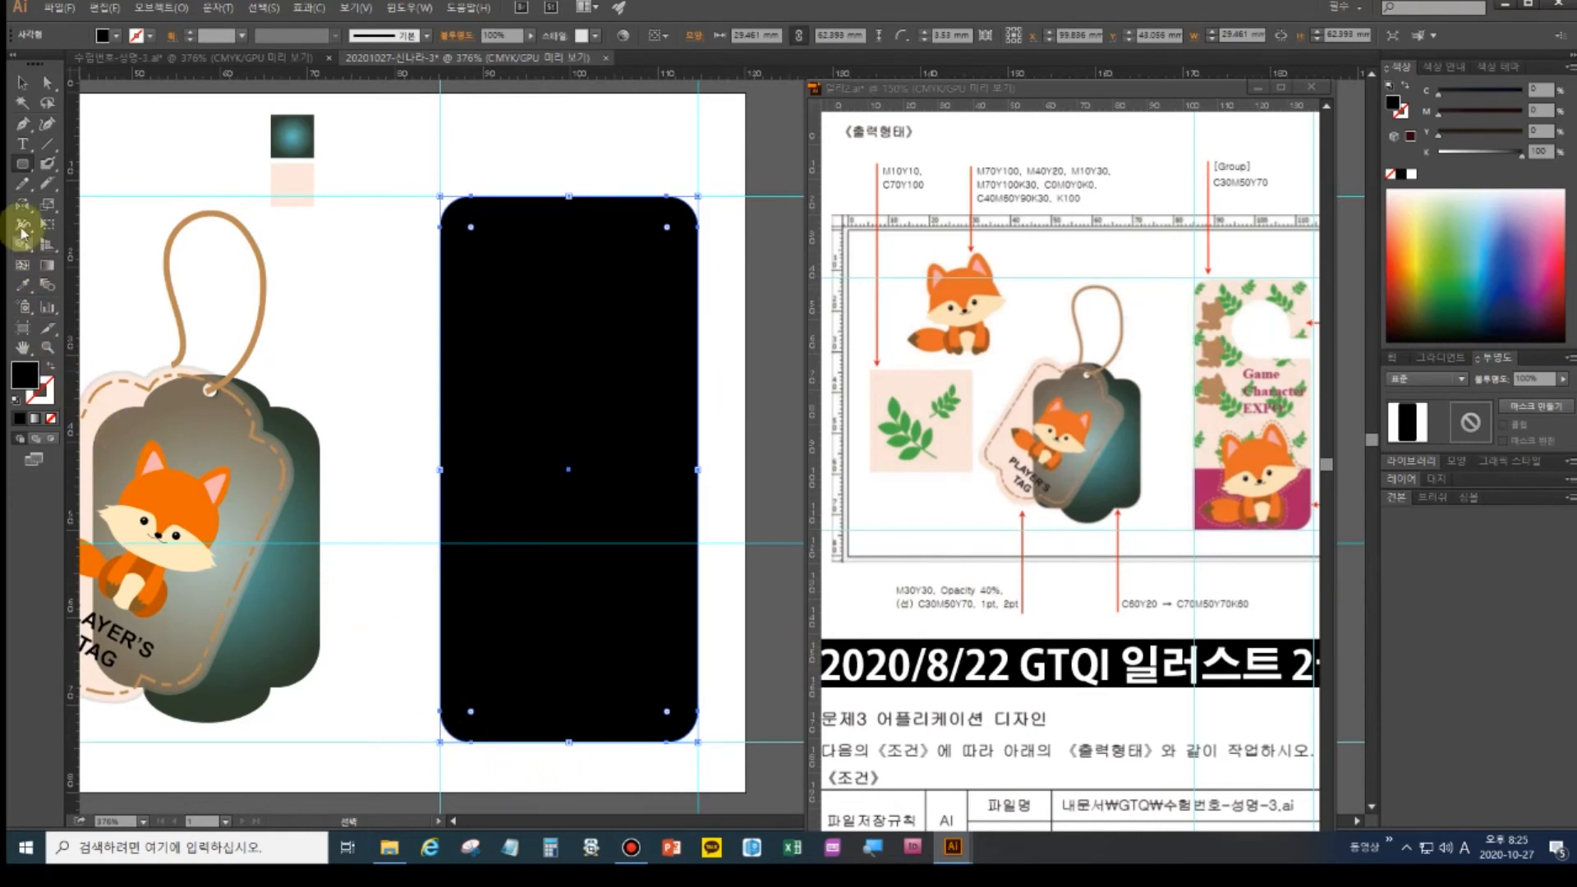
# - Draw a small plain rectangle over the rounded rectangle's lower-left corner
pyautogui.click(27, 167)
pyautogui.click(58, 173)
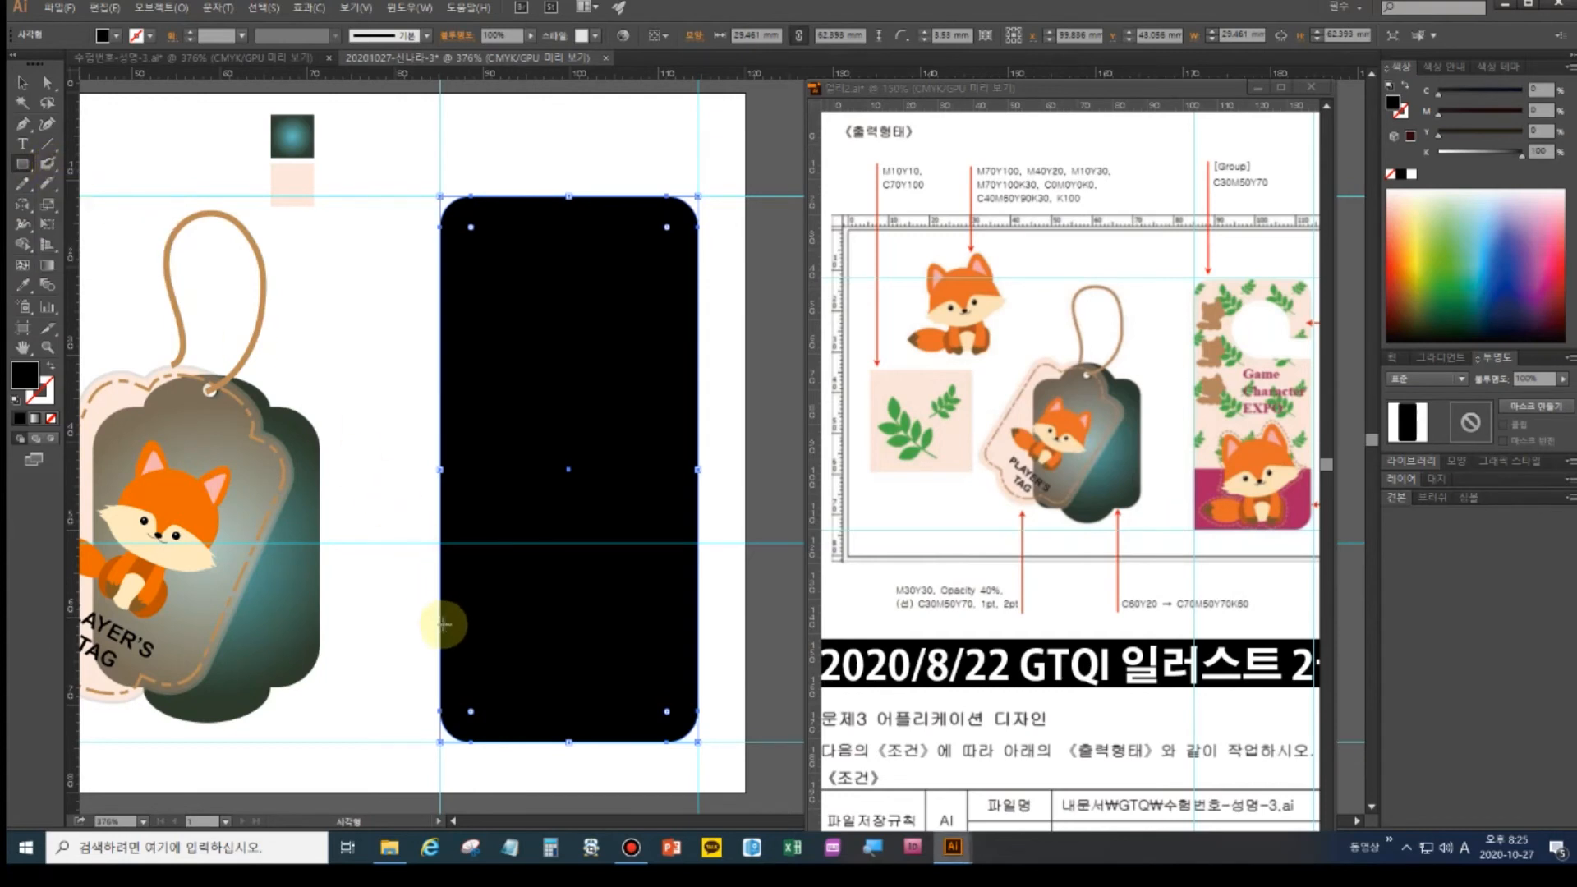
pyautogui.moveTo(441, 633); pyautogui.dragTo(589, 742)
pyautogui.keyDown('ctrl'); pyautogui.click(392, 603); pyautogui.keyUp('ctrl')
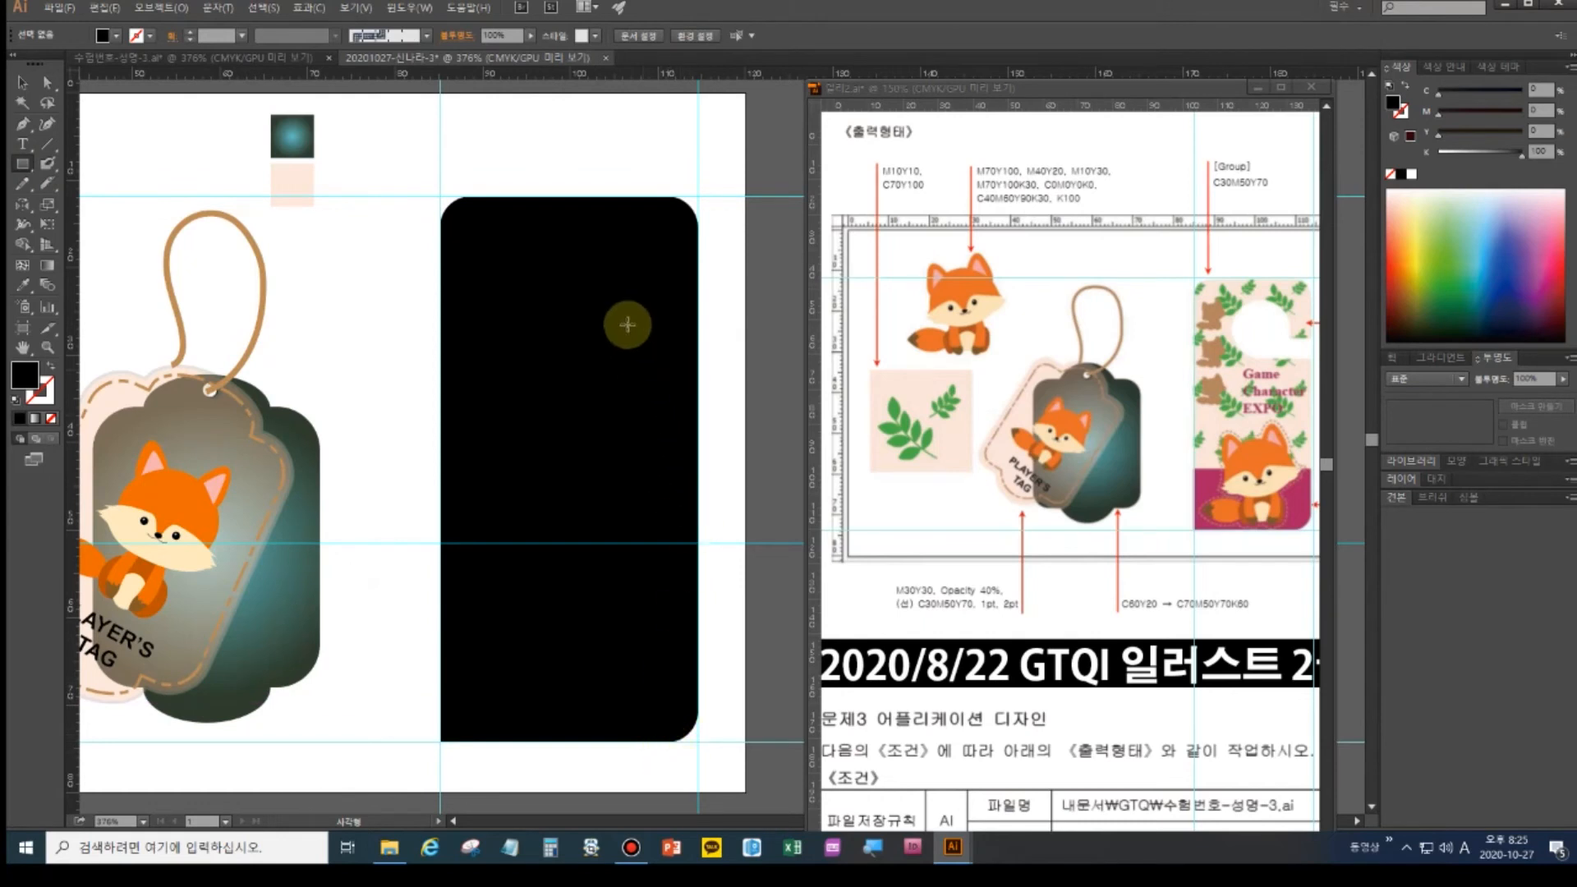
# - Select both rectangles and open the Pathfinder panel
pyautogui.click(19, 86)
pyautogui.moveTo(465, 220); pyautogui.dragTo(673, 708)
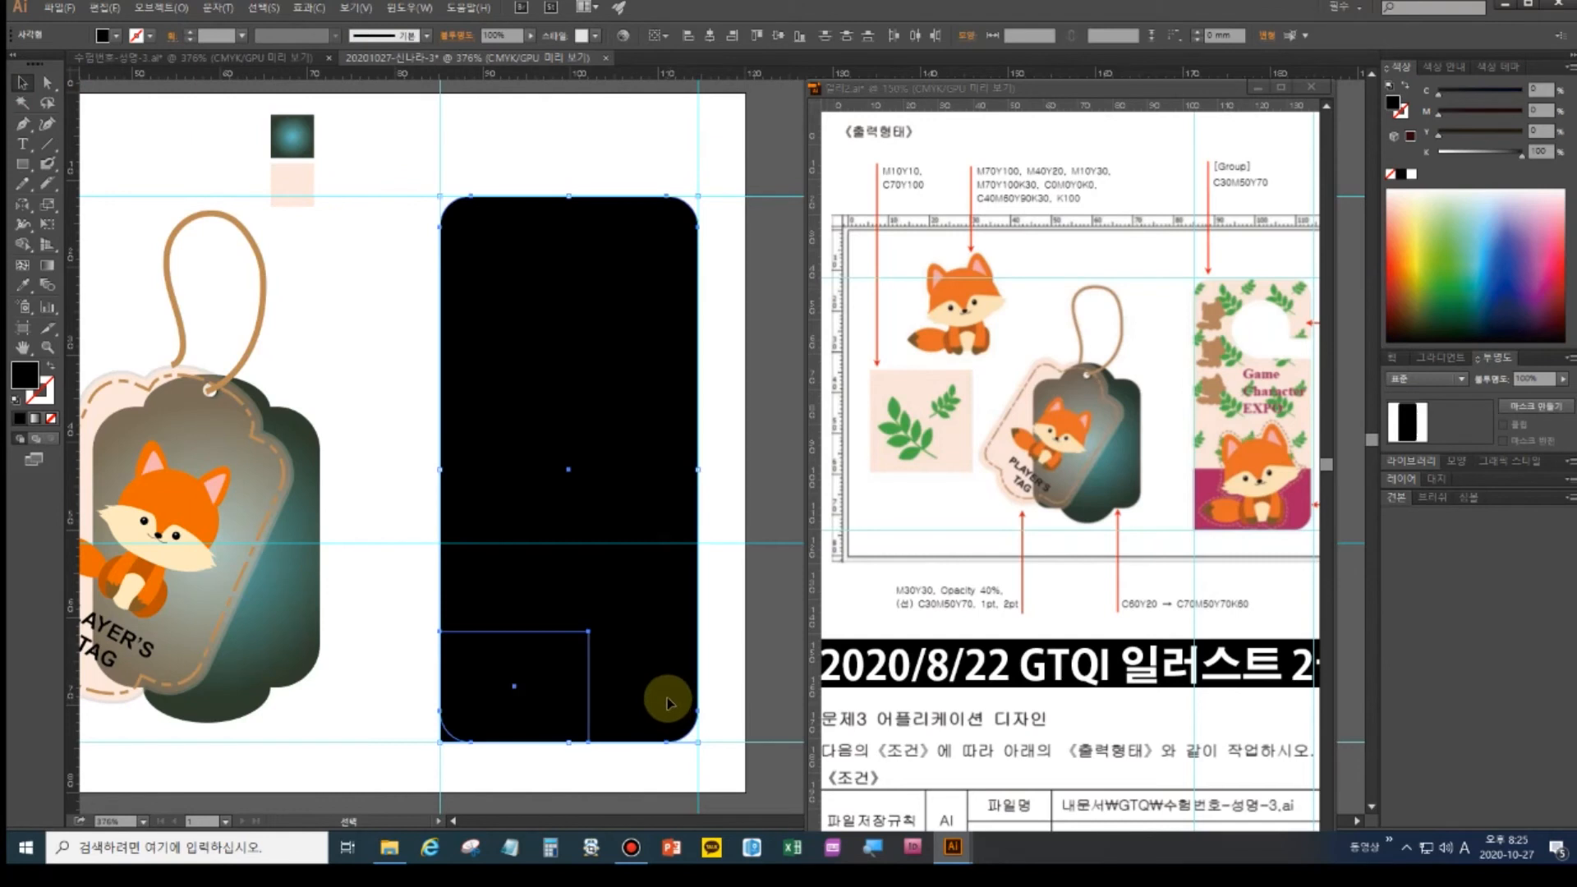
pyautogui.hotkey('ctrl', 'shift', 'F9')
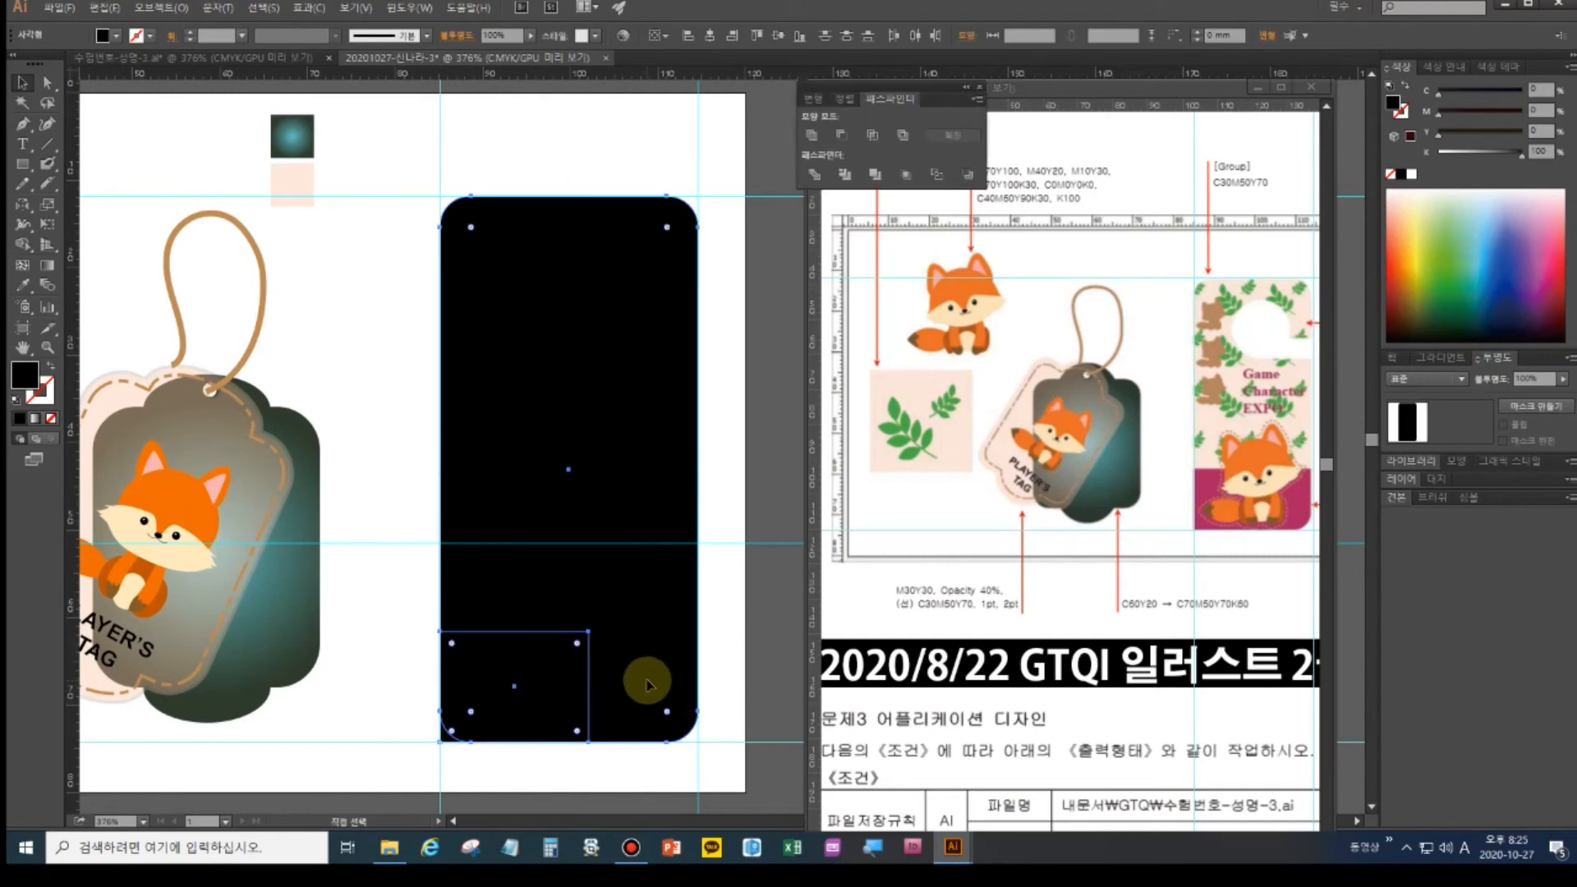
# - Unite the two rectangles and recolour the pale swatch square to beige C30 M50 Y70
pyautogui.click(814, 135)
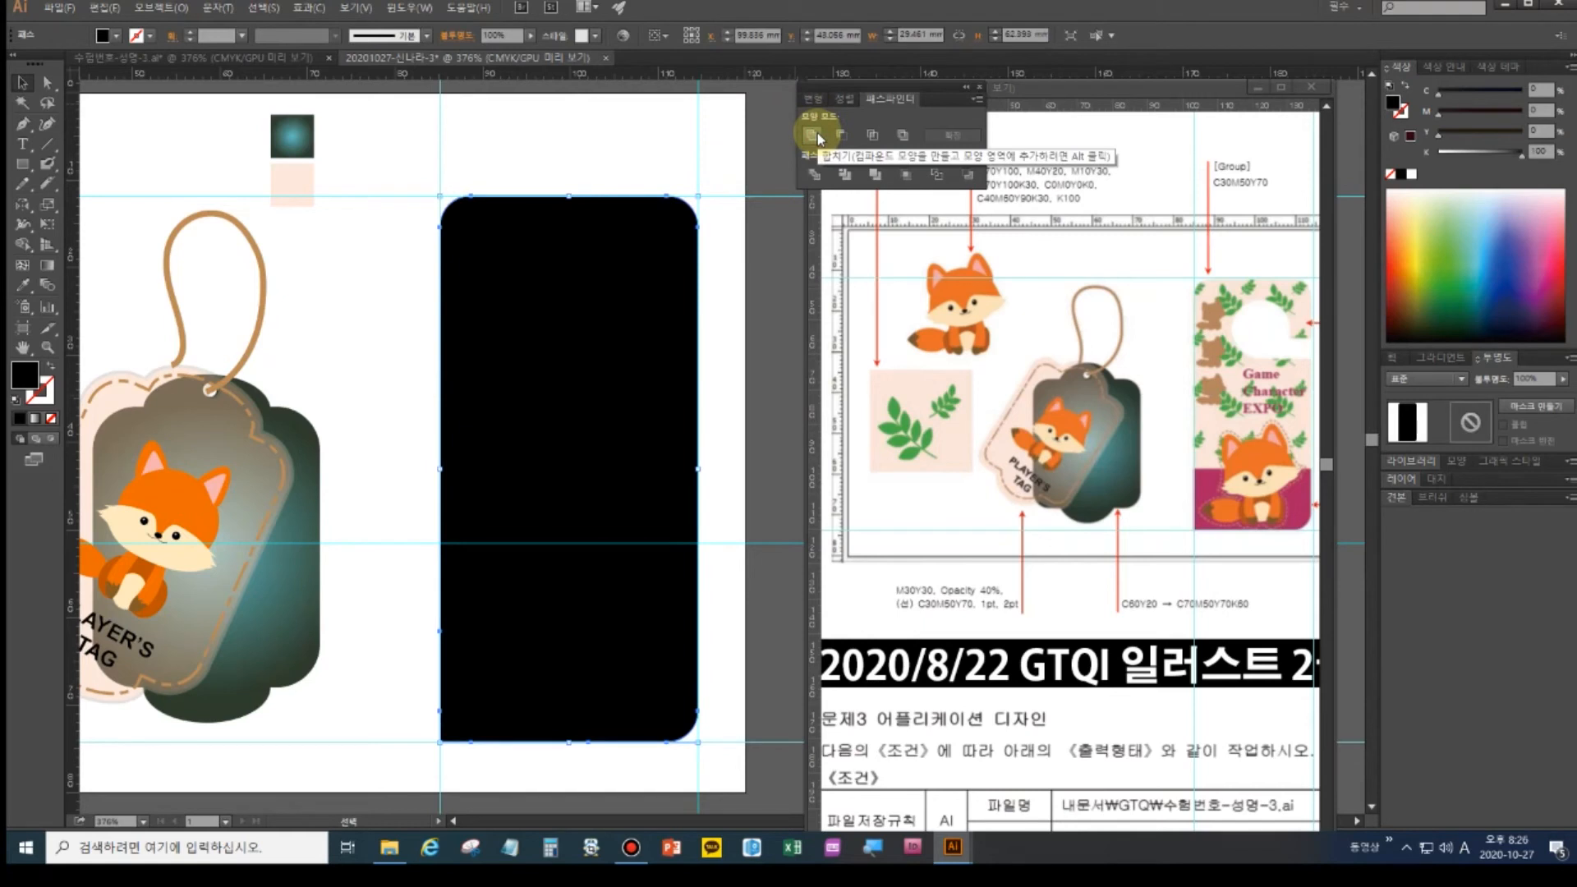
pyautogui.click(292, 137)
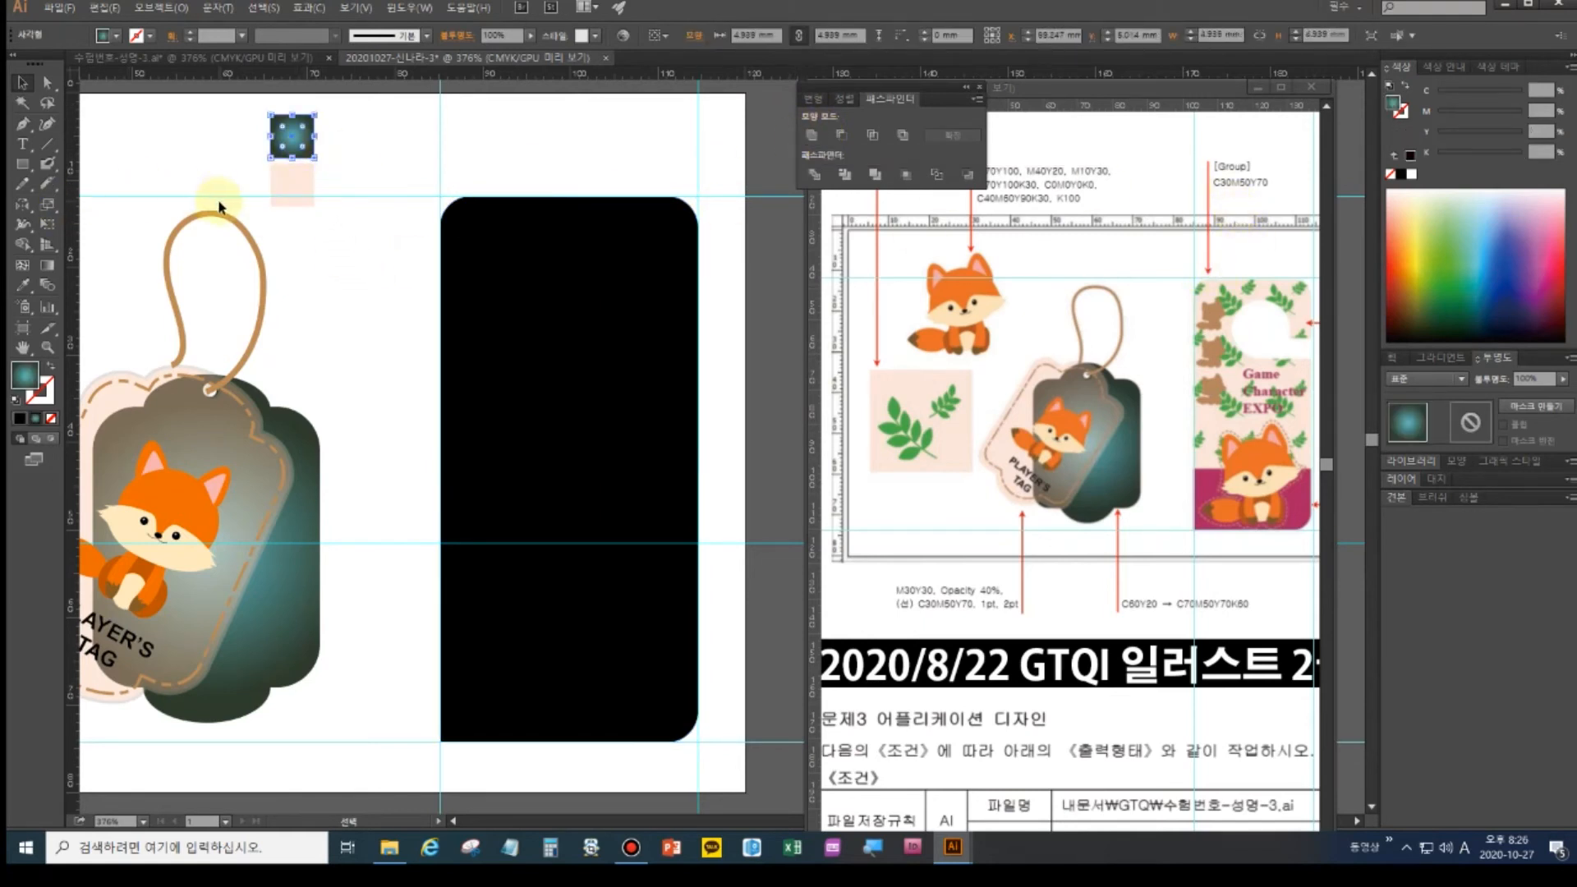
pyautogui.click(294, 191)
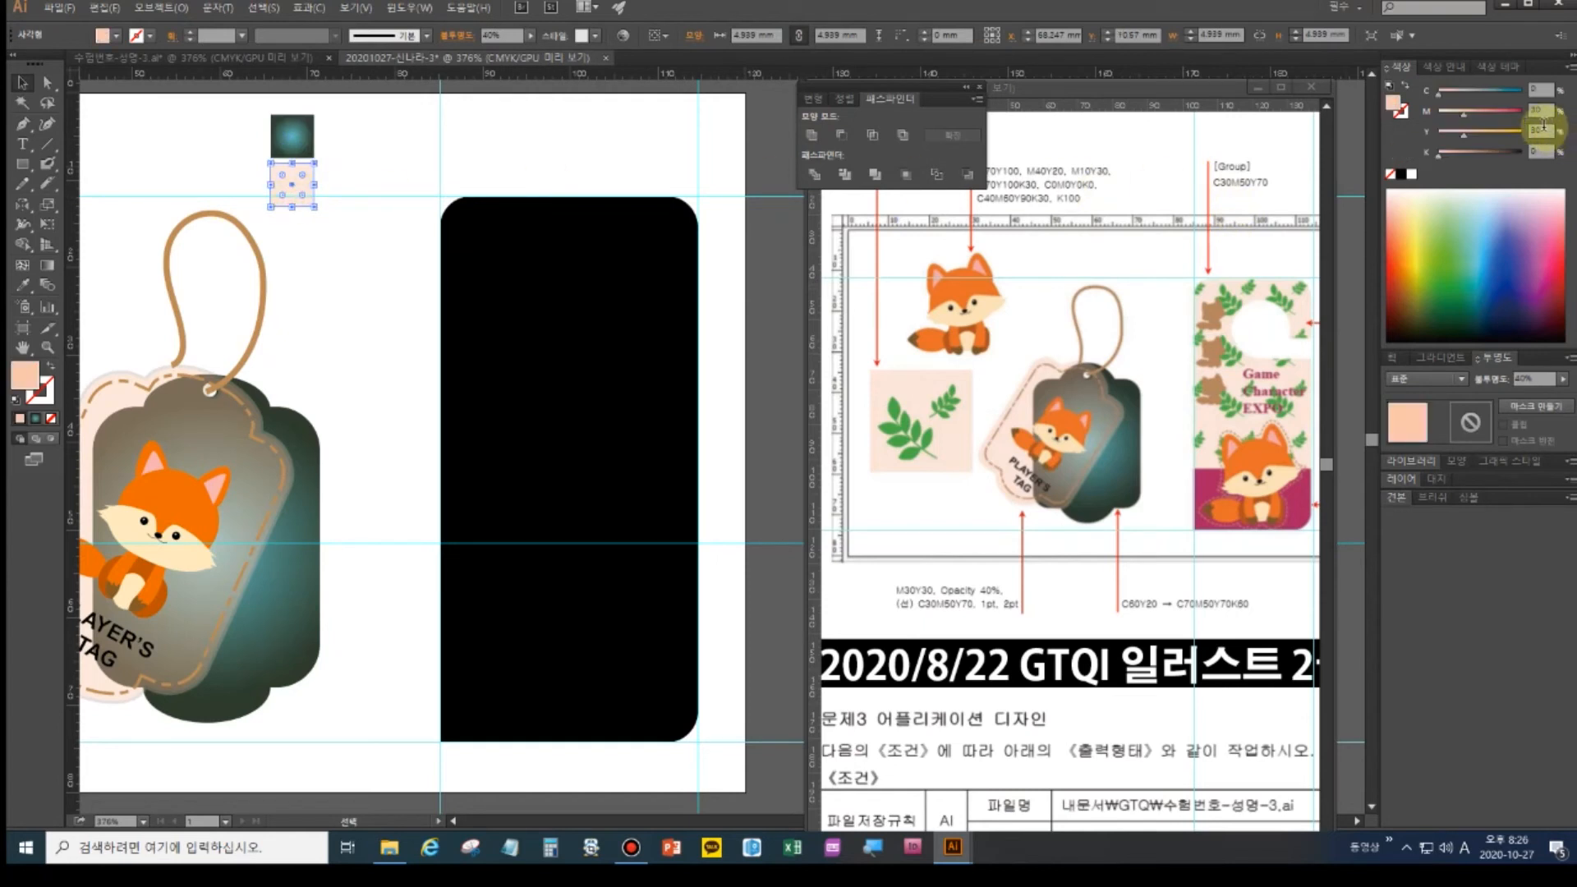
pyautogui.click(1541, 91)
pyautogui.write('3')
pyautogui.write('50')
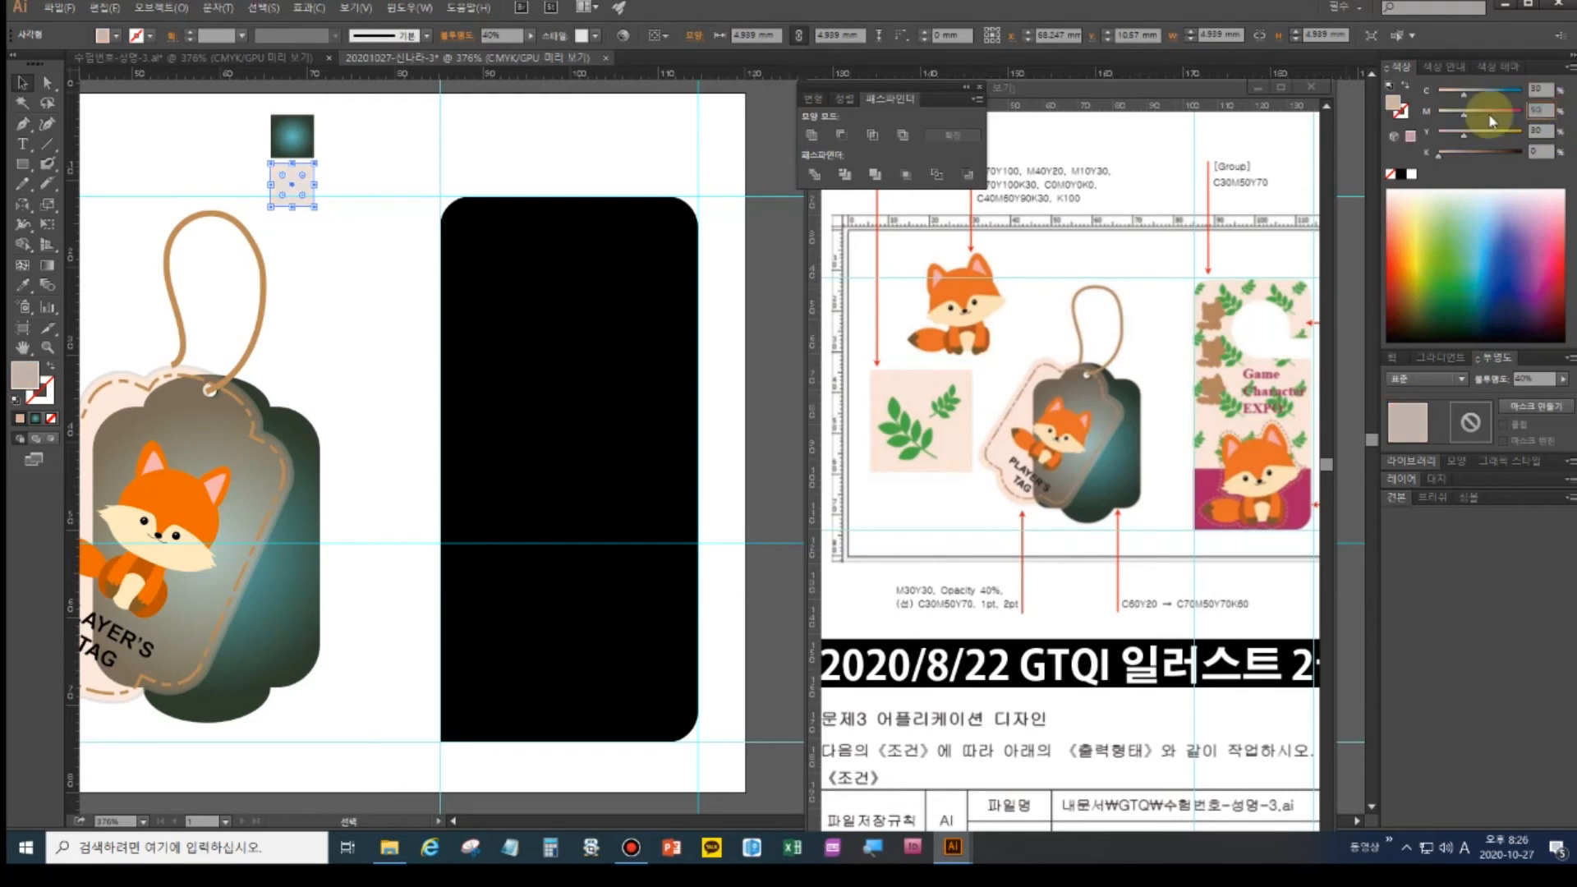
pyautogui.press('Tab')
pyautogui.write('70')
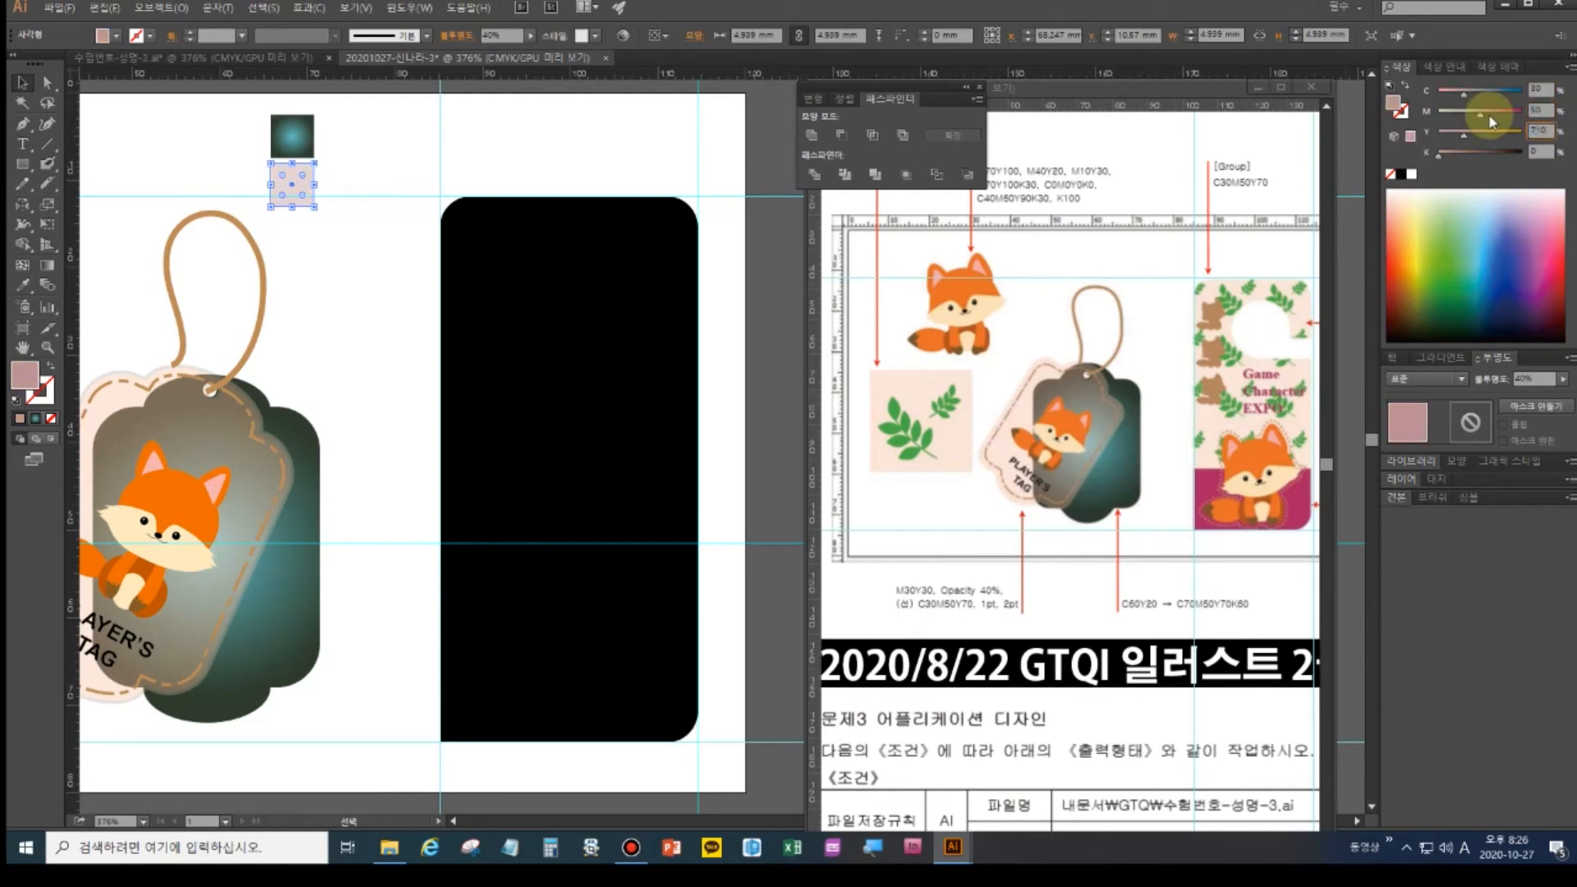
pyautogui.press('Return')
# - Eyedrop the beige square's fill onto the door-hanger shape, undoing an accidental black sample
pyautogui.click(23, 285)
pyautogui.click(506, 296)
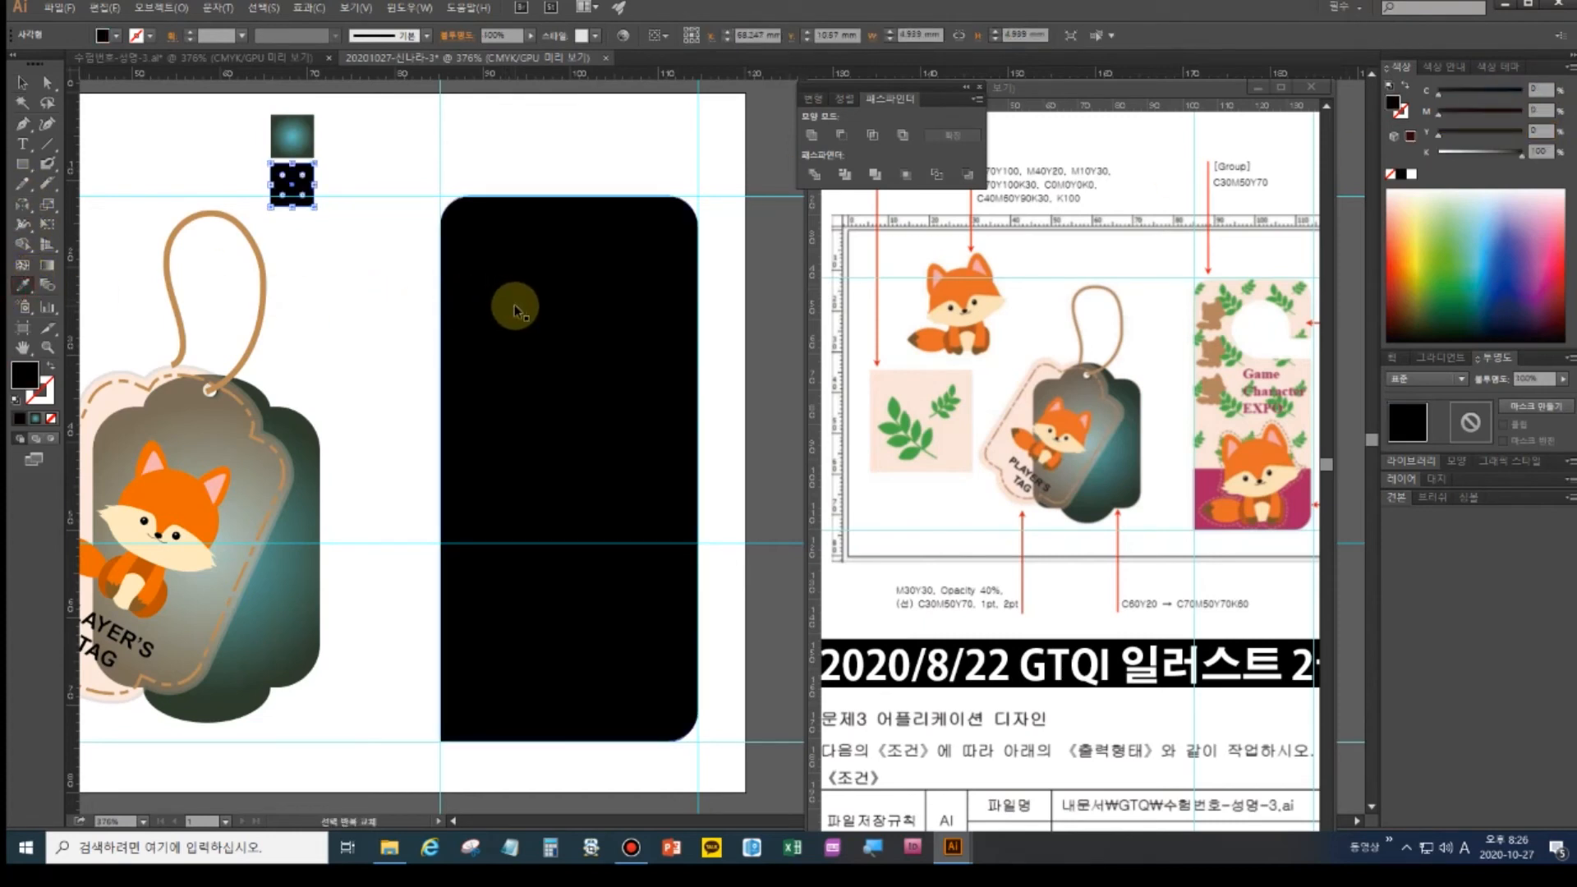
pyautogui.hotkey('ctrl', 'z')
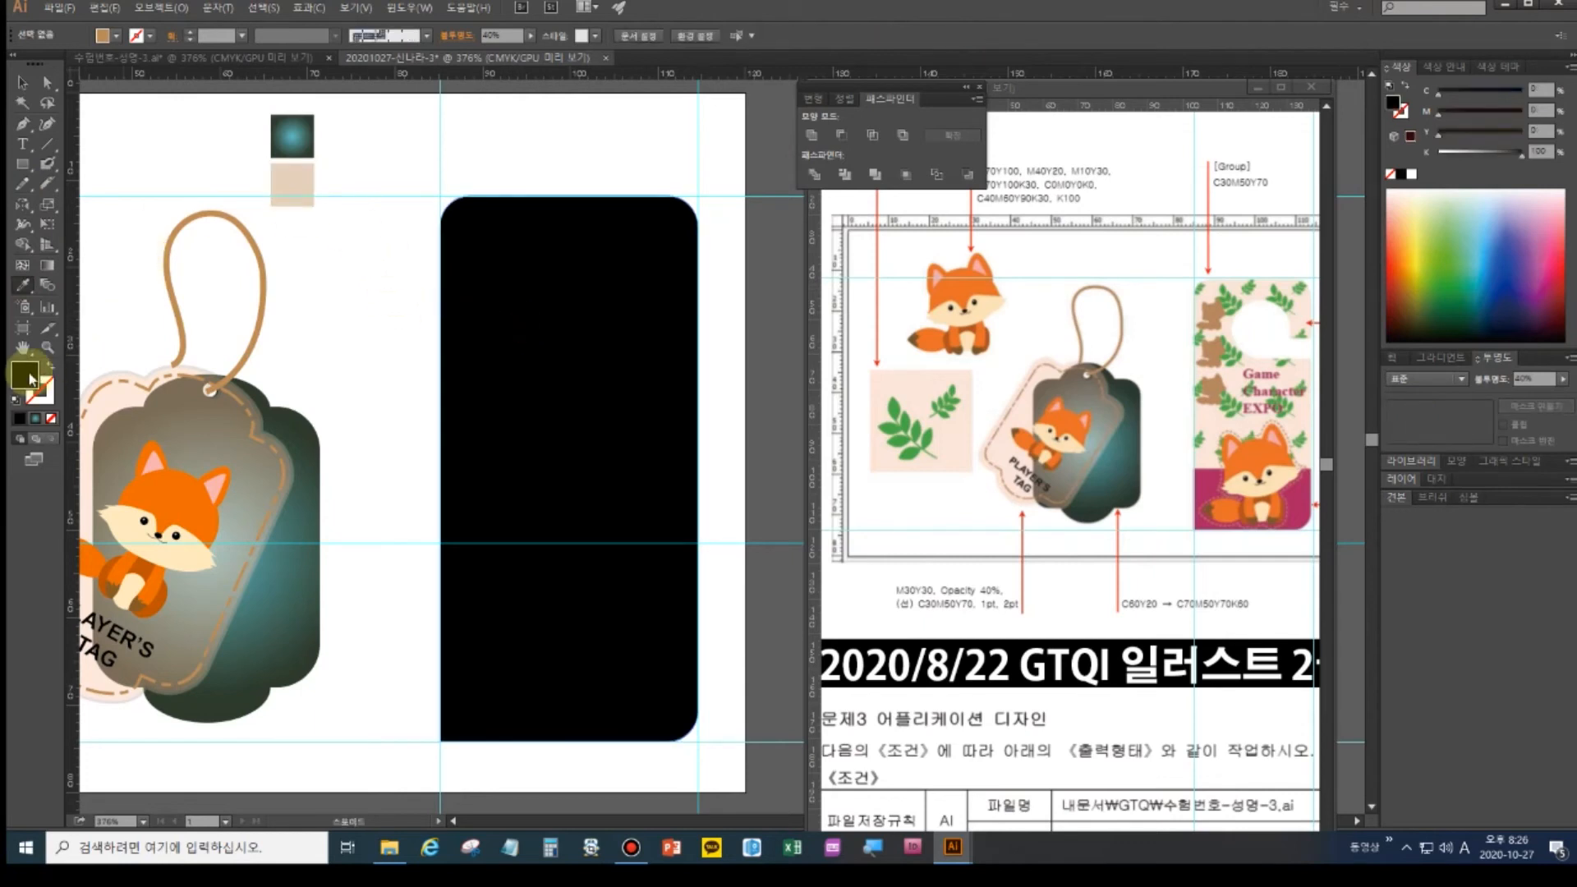
pyautogui.click(22, 286)
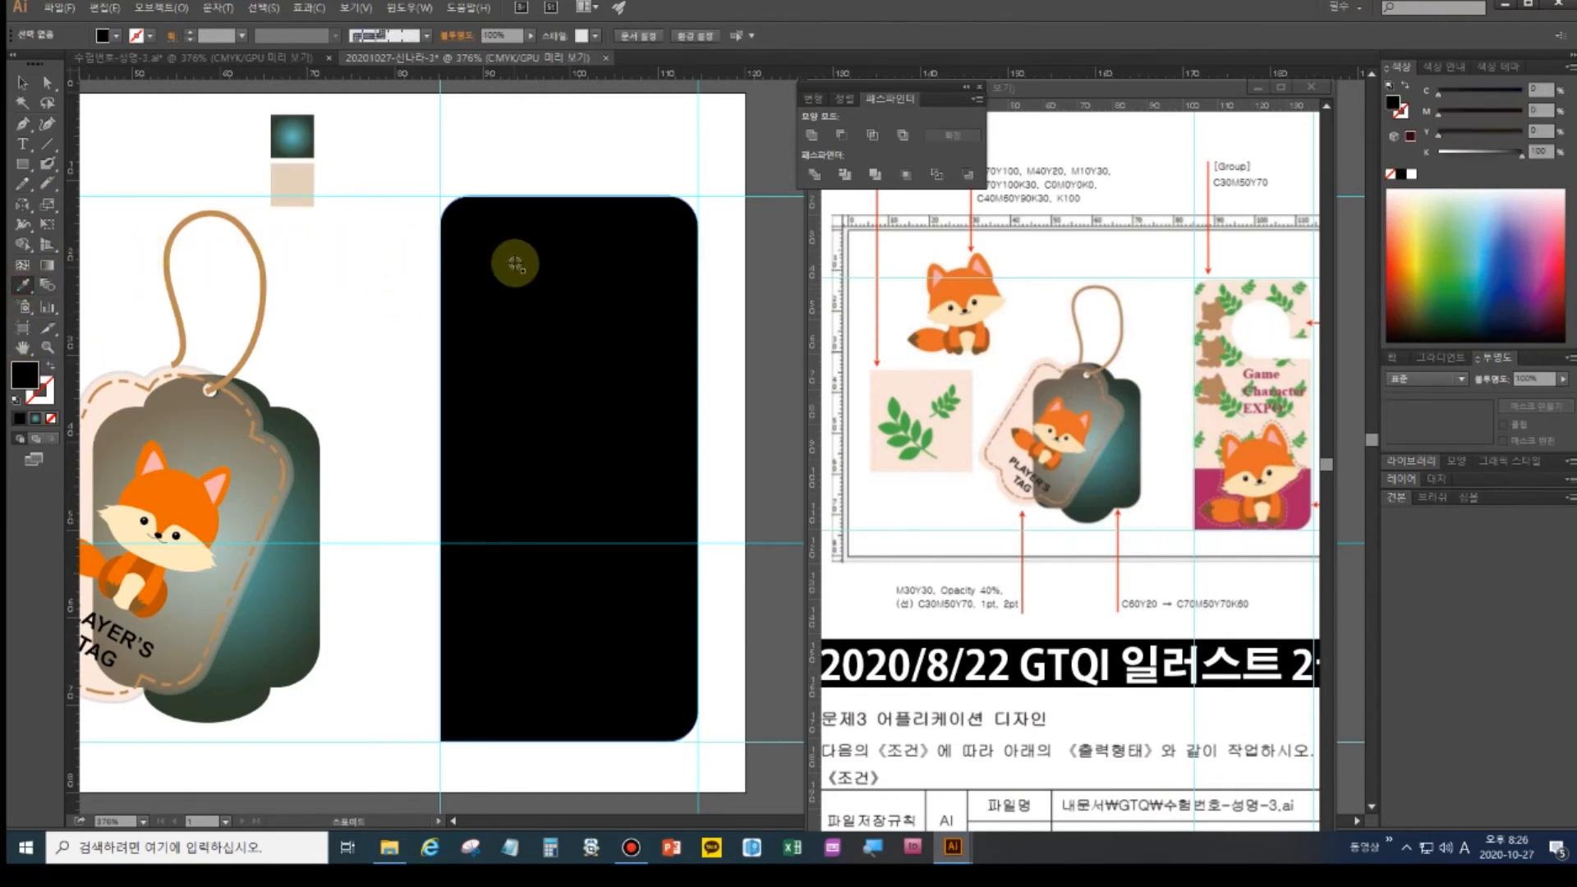
pyautogui.click(22, 82)
pyautogui.click(638, 356)
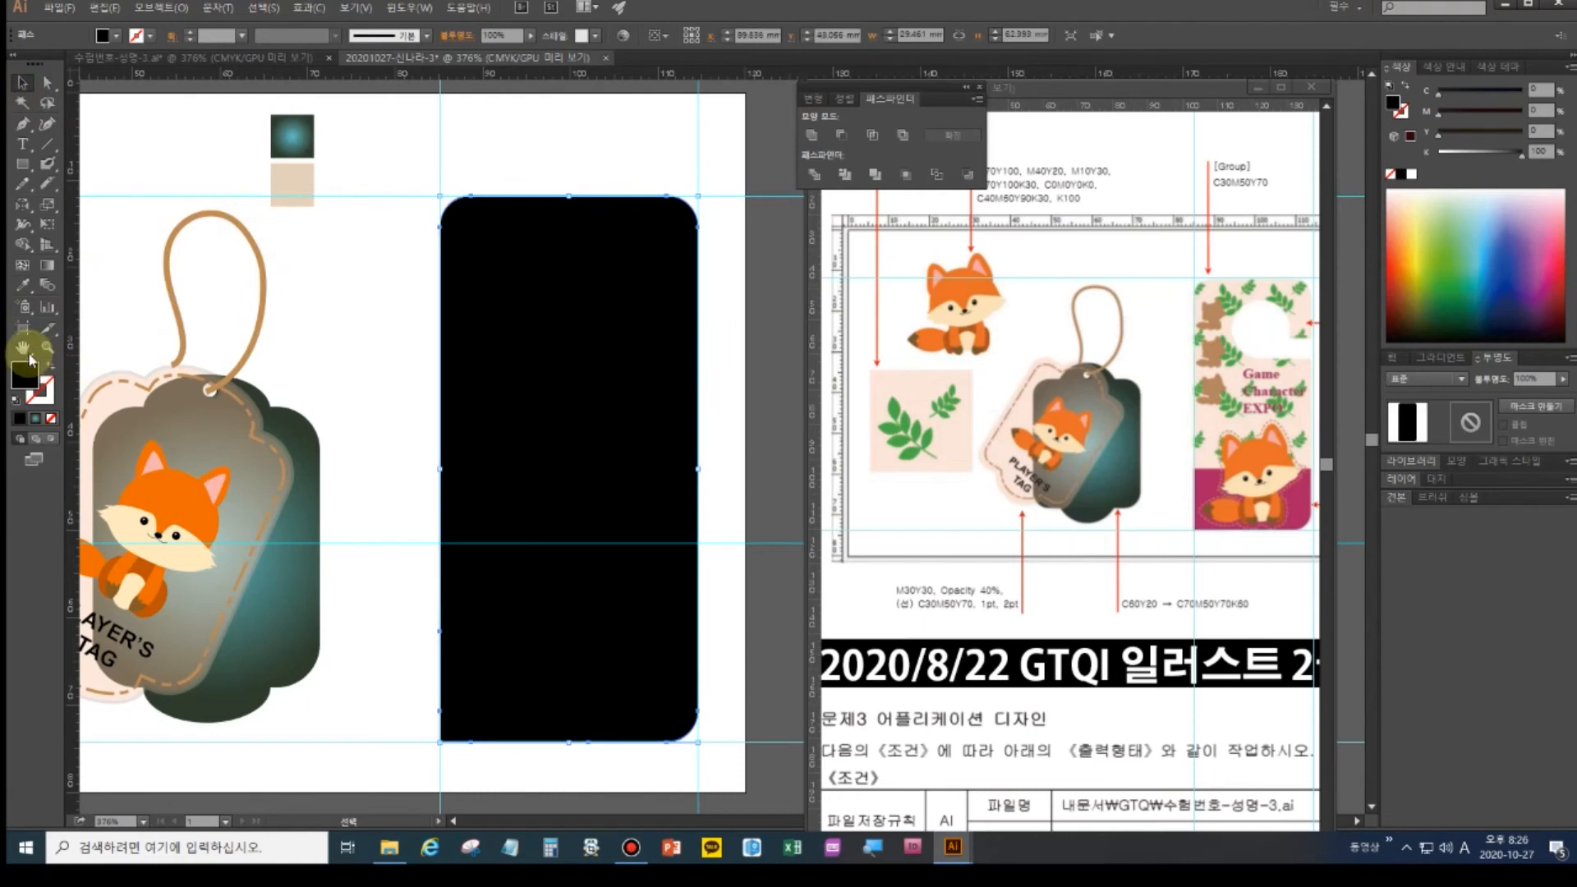
pyautogui.click(22, 286)
pyautogui.click(312, 197)
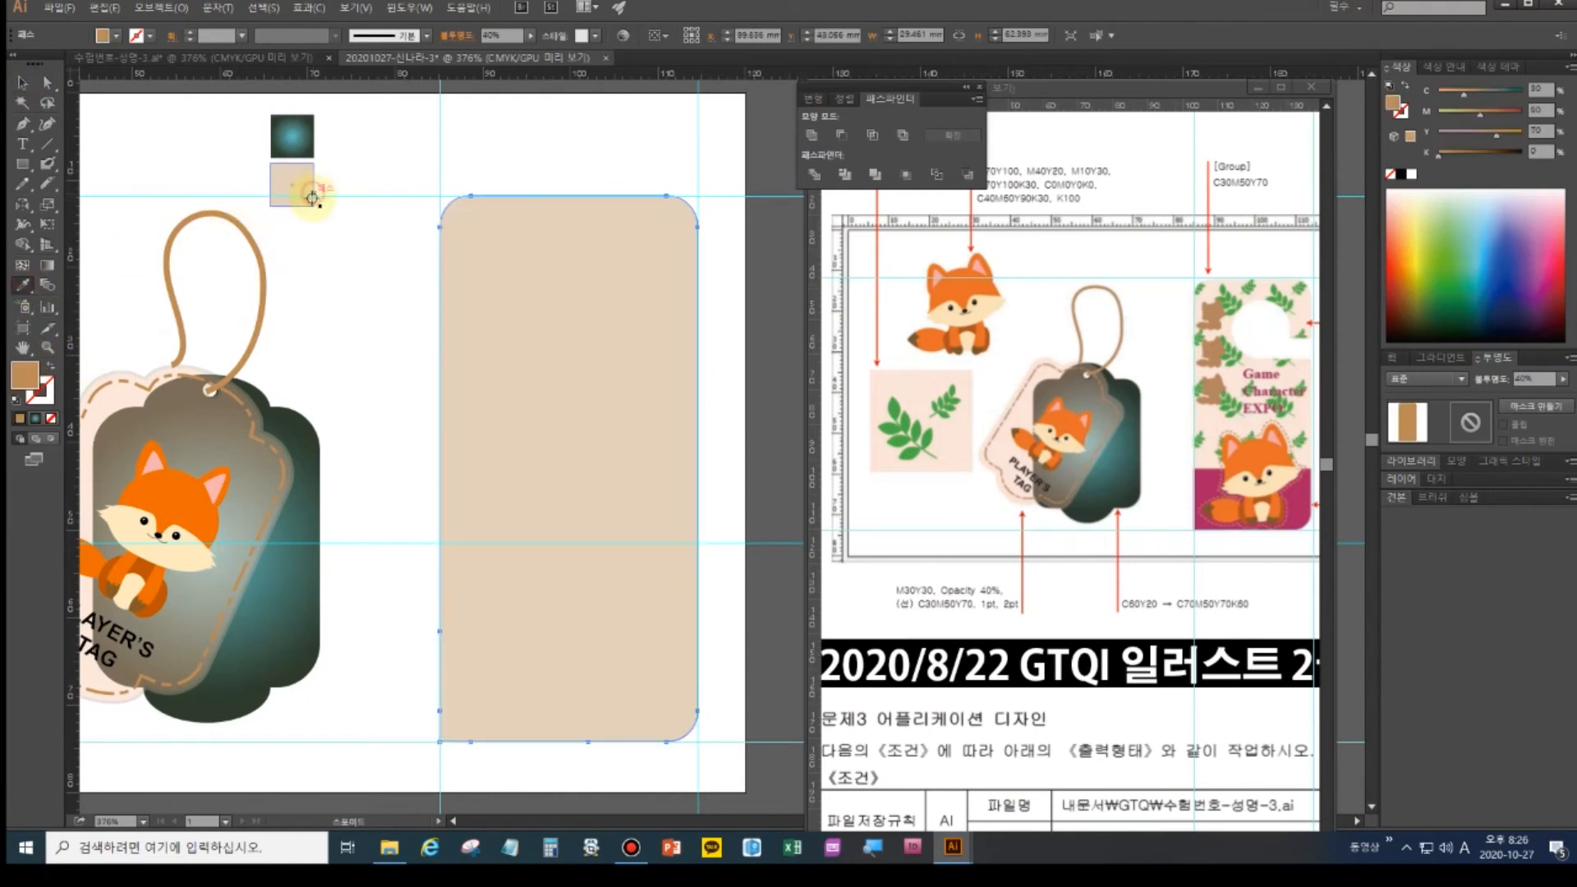
pyautogui.click(387, 369)
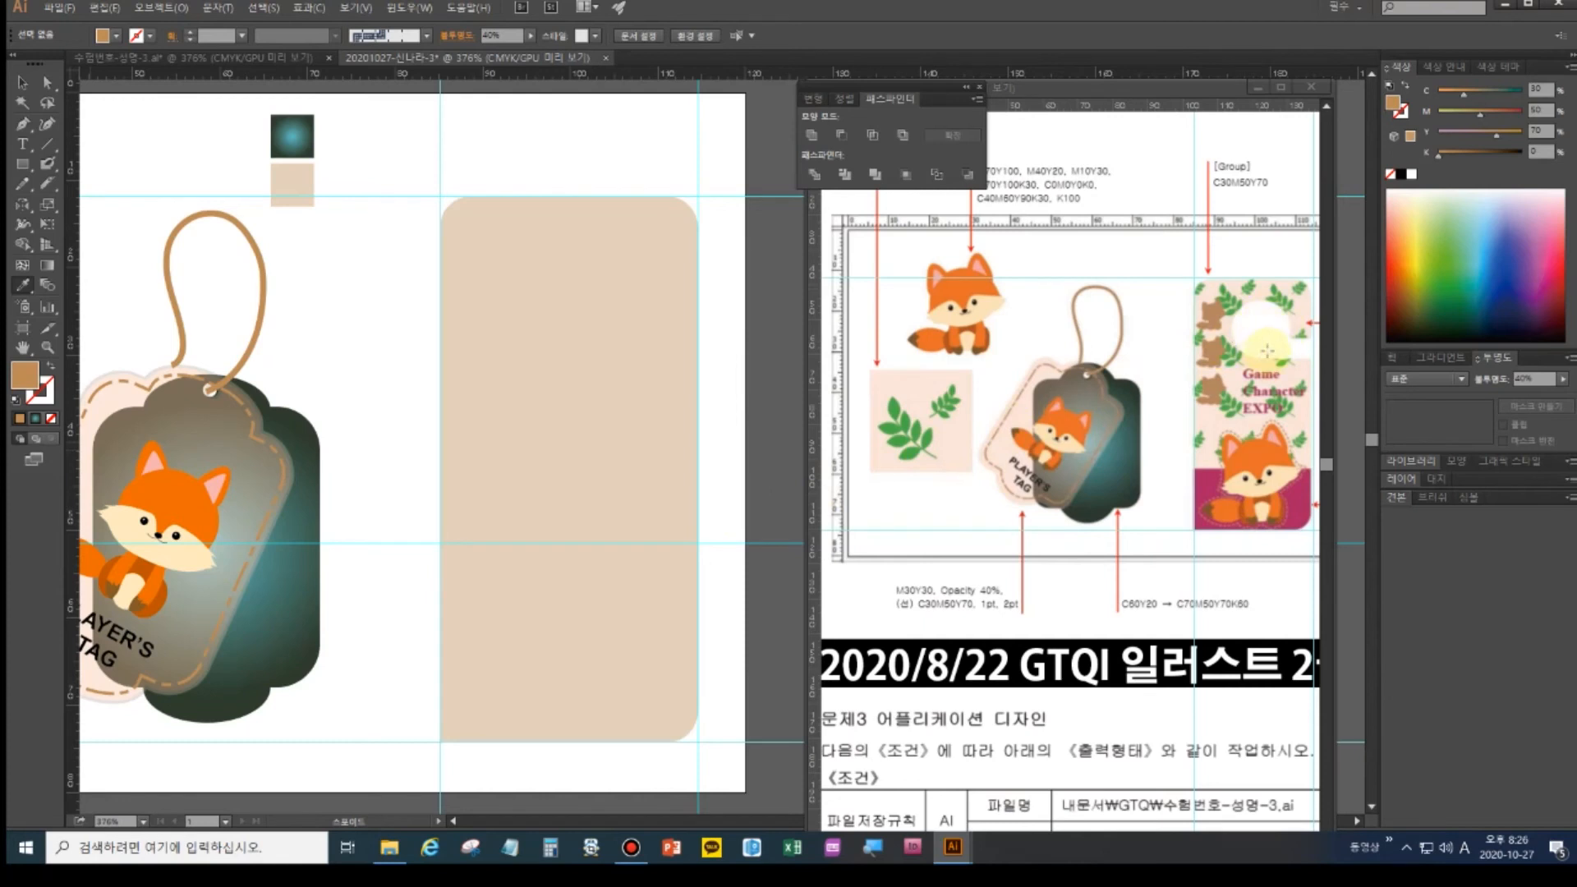
# - Draw a circle near the panel's top and a bar from it to the right edge
pyautogui.click(23, 166)
pyautogui.click(23, 169)
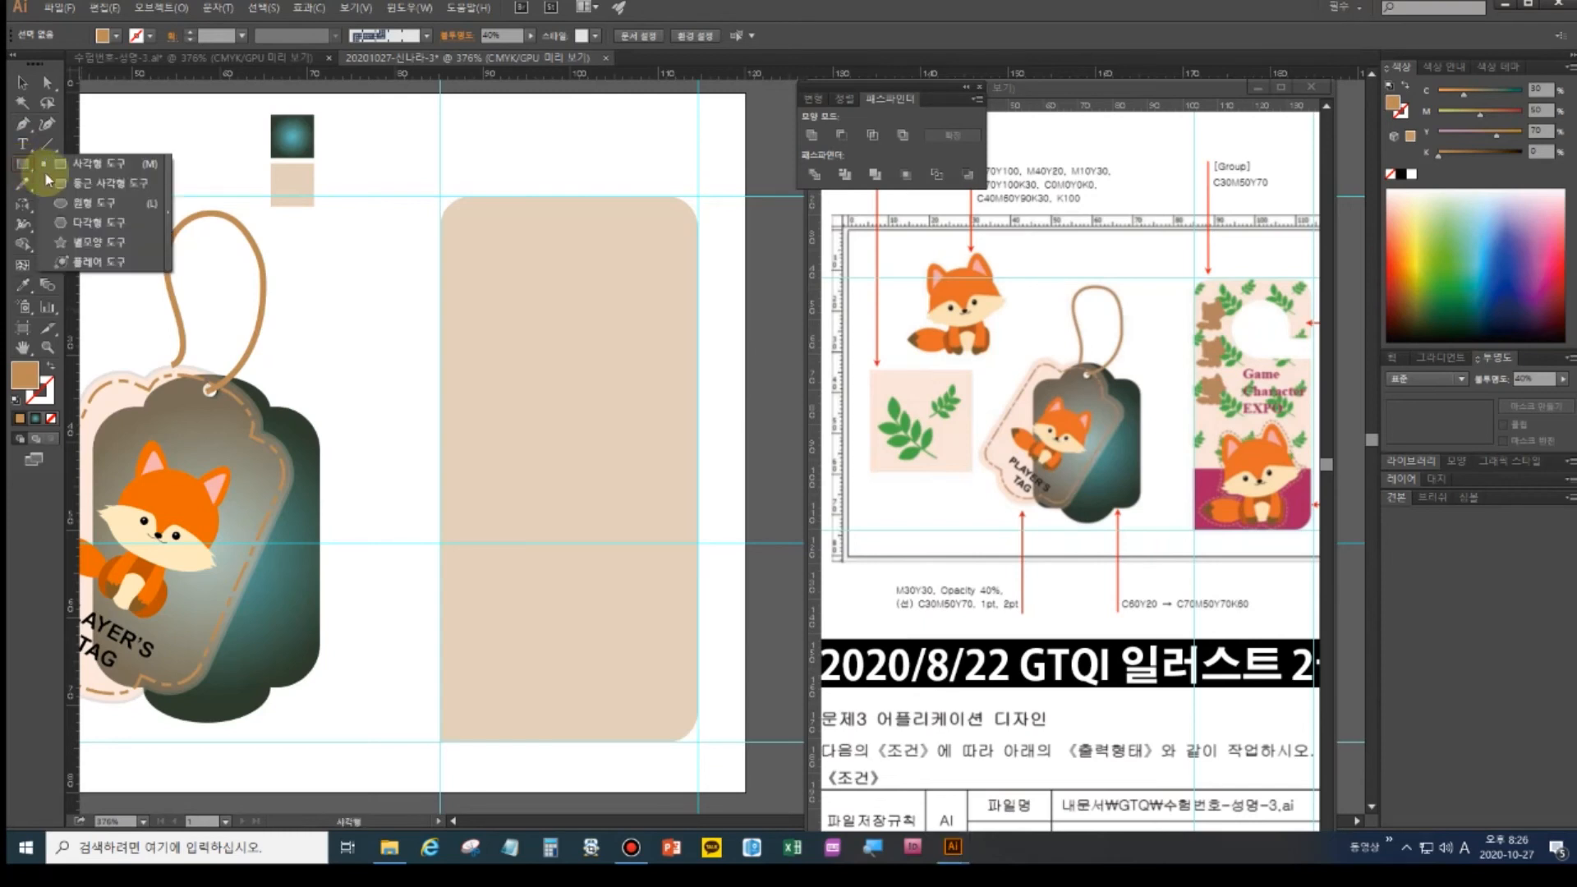
pyautogui.click(88, 203)
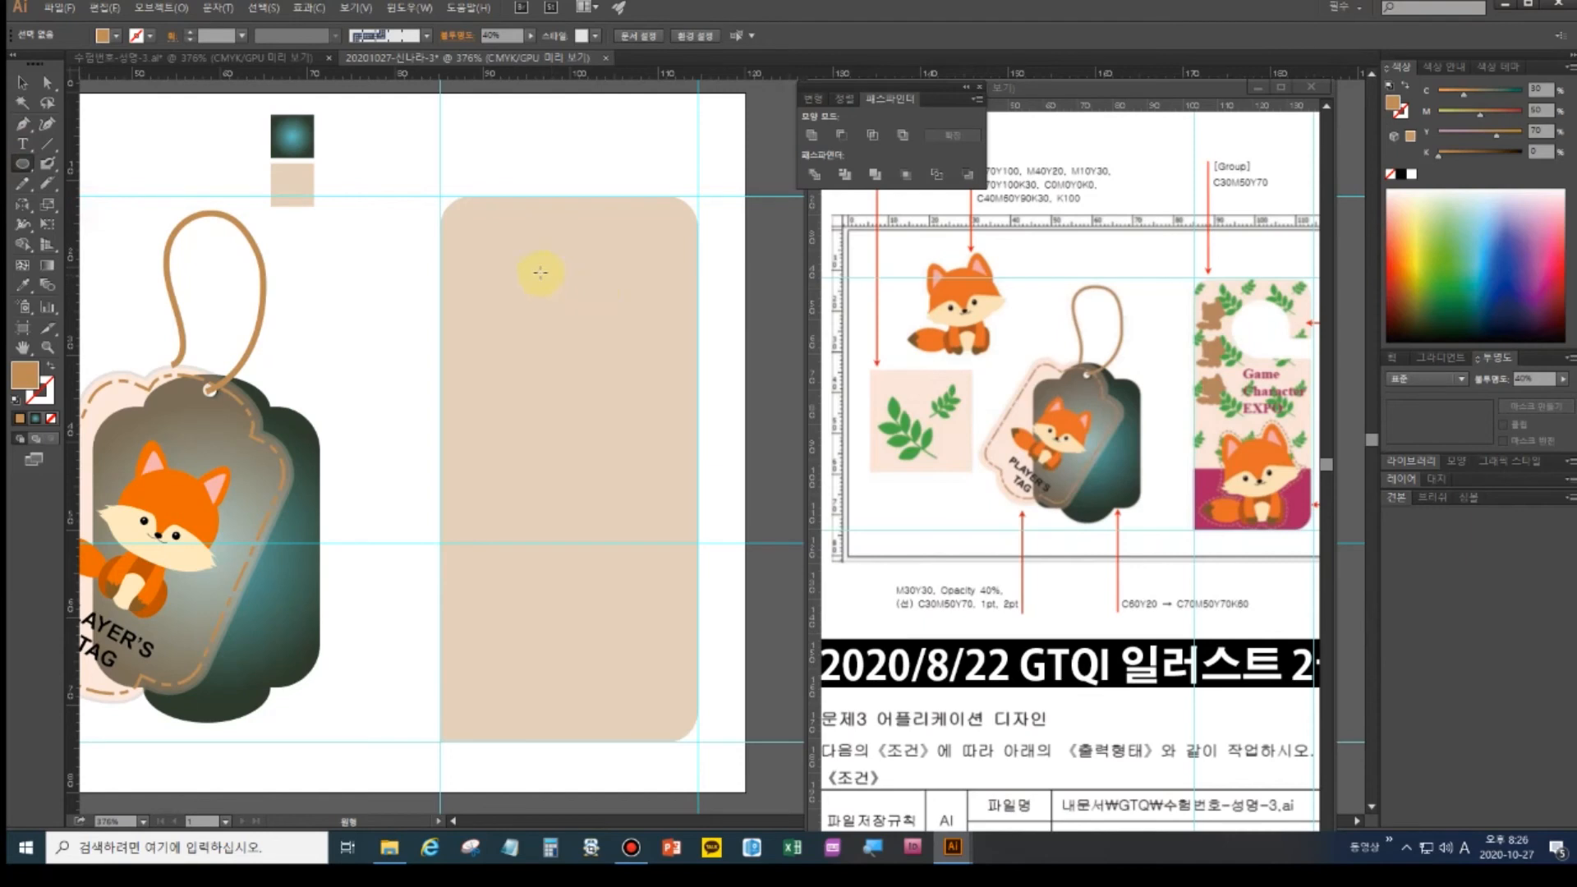
pyautogui.moveTo(548, 283)
pyautogui.mouseDown()
pyautogui.moveTo(614, 348)
pyautogui.moveTo(599, 303)
pyautogui.moveTo(628, 350)
pyautogui.mouseUp()
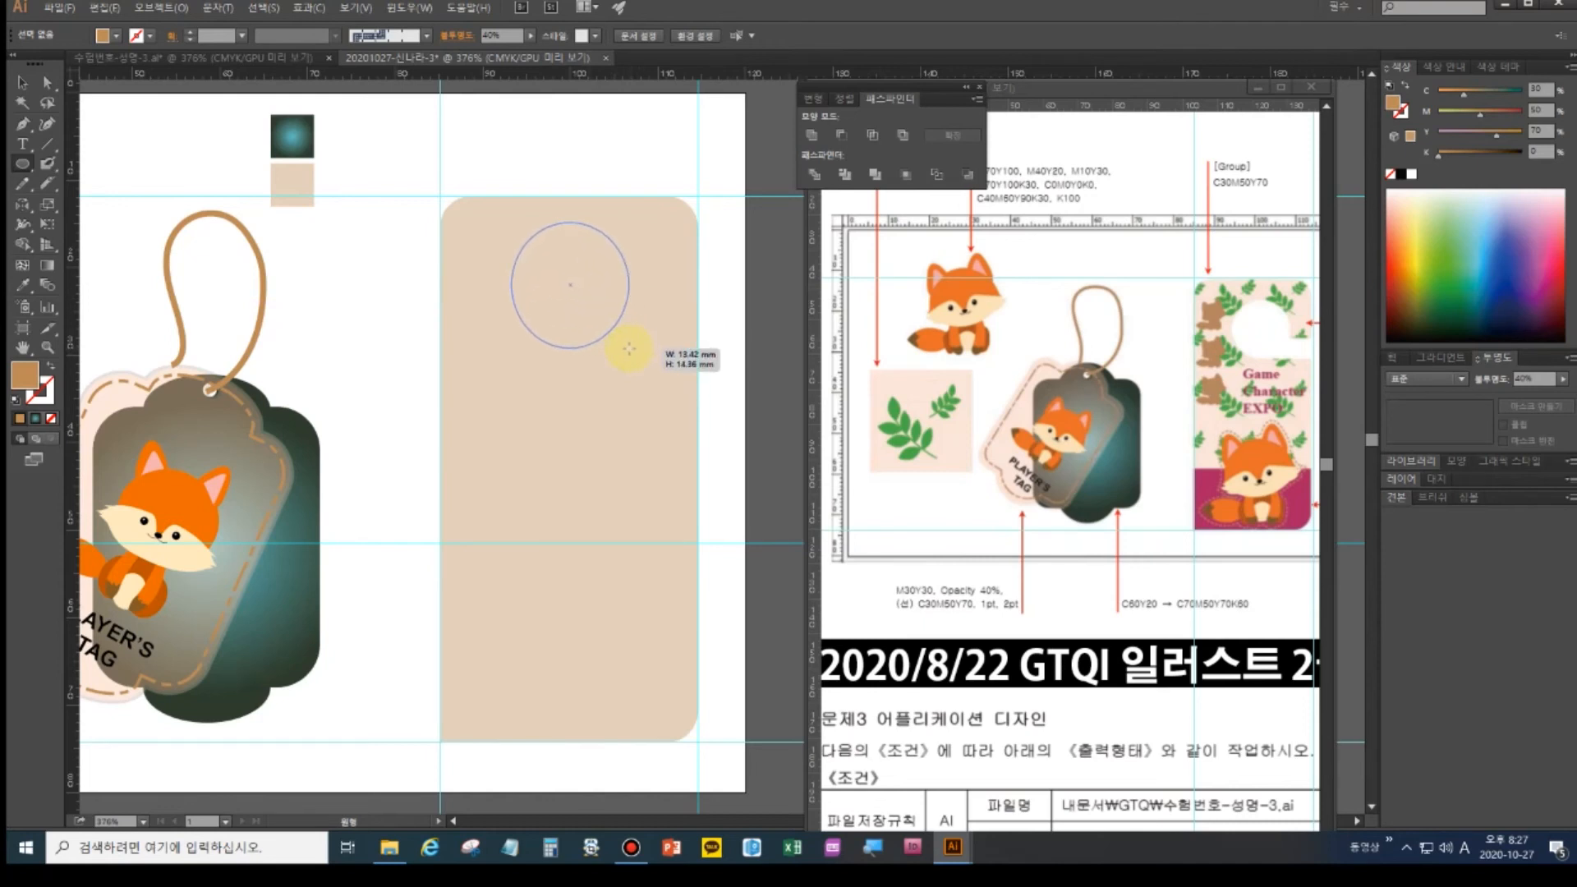
pyautogui.moveTo(629, 348); pyautogui.dragTo(628, 347)
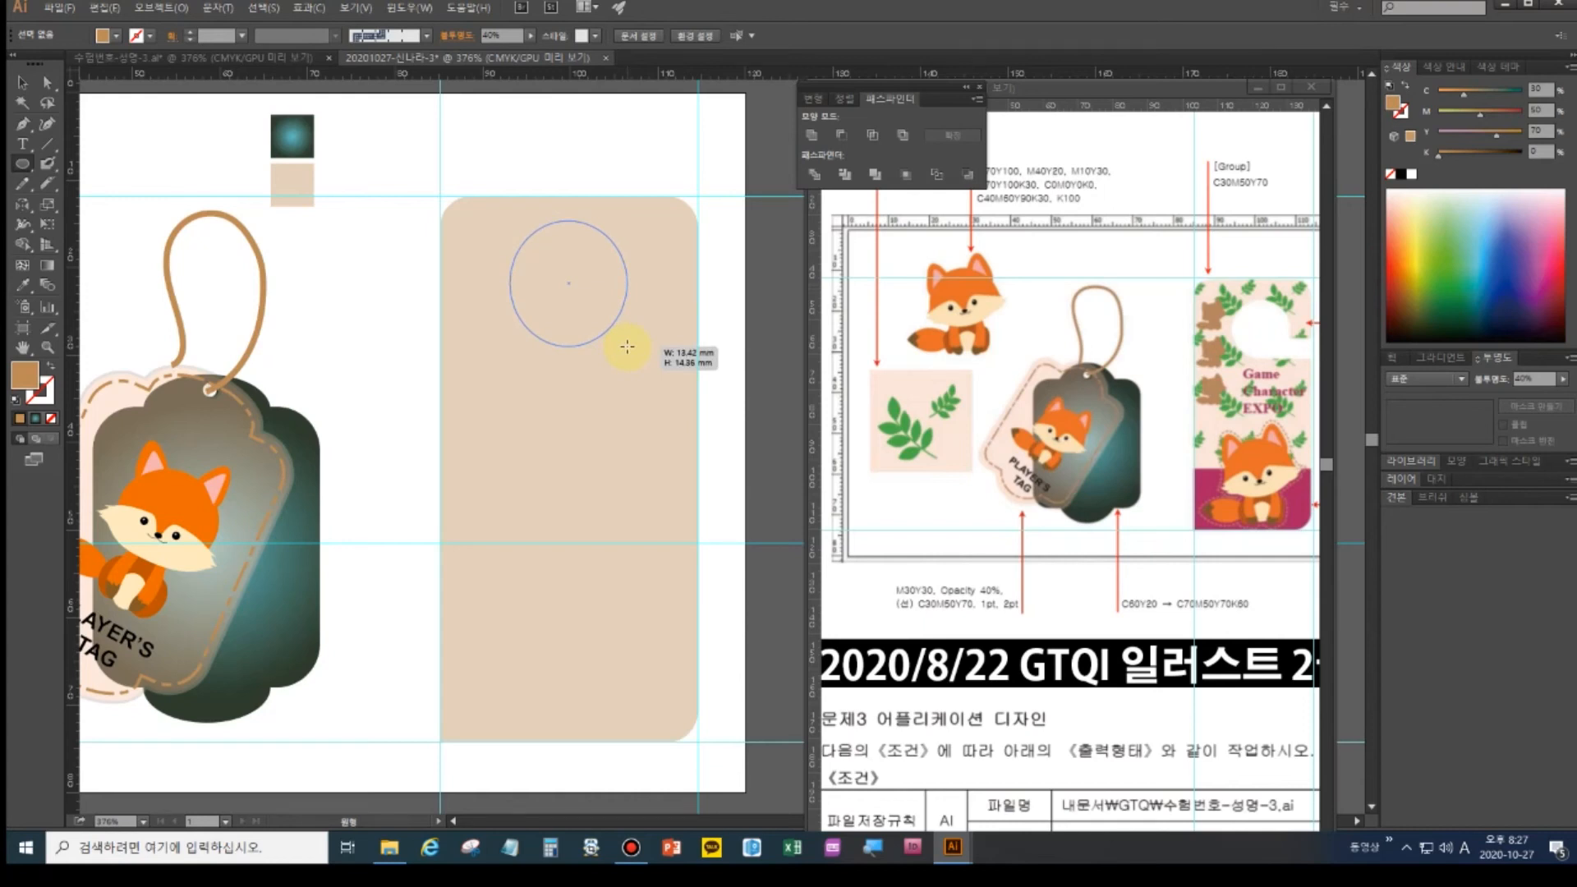
pyautogui.moveTo(628, 346); pyautogui.dragTo(631, 355)
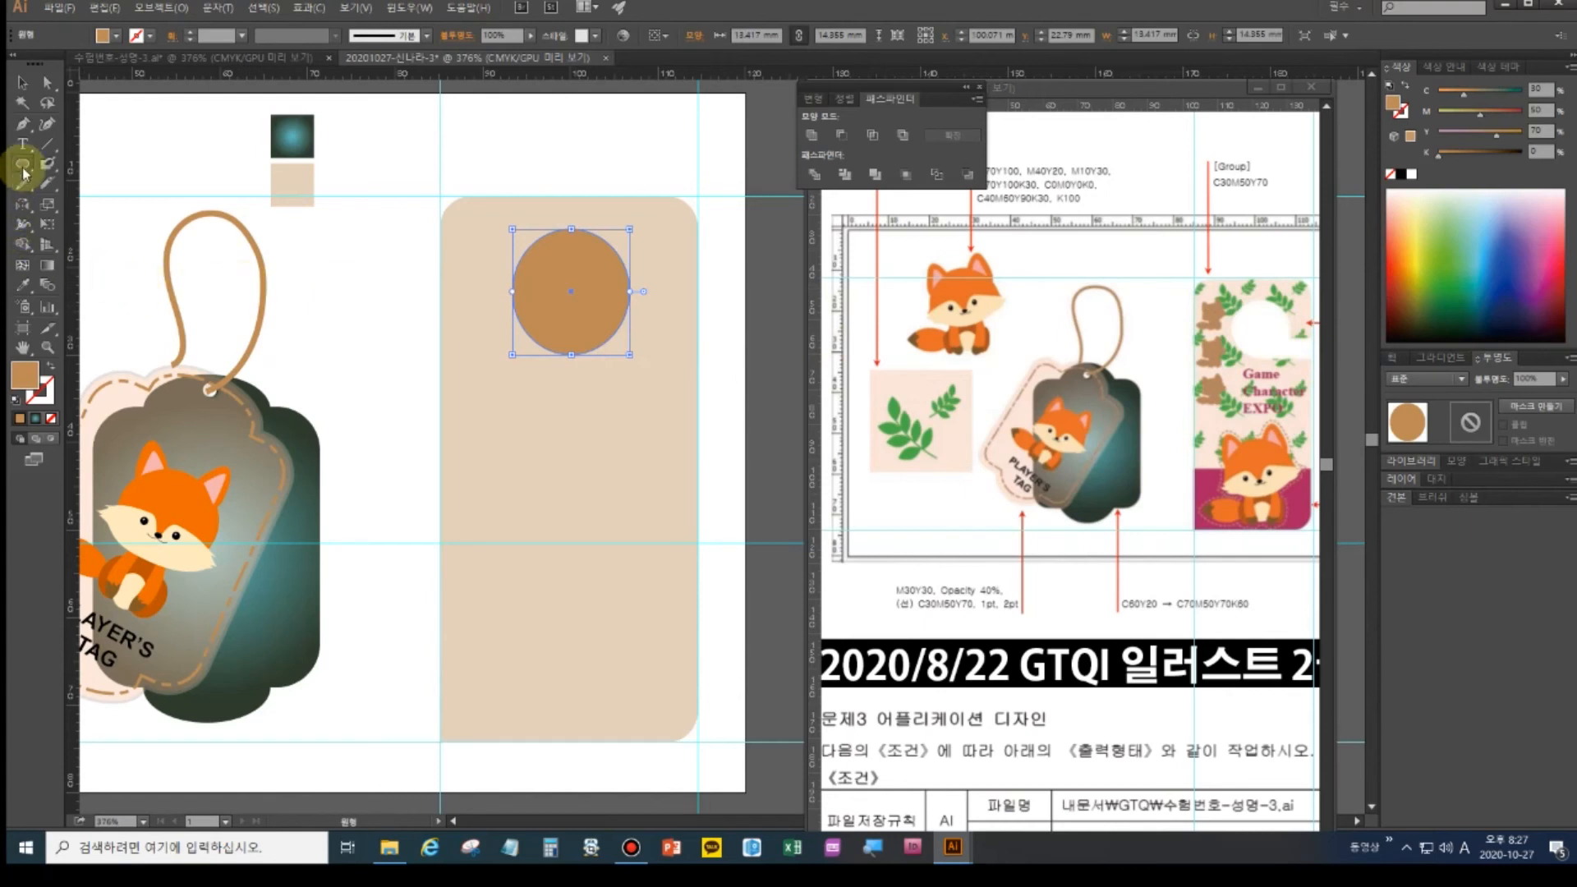
pyautogui.moveTo(27, 175); pyautogui.dragTo(69, 164)
pyautogui.moveTo(627, 309); pyautogui.dragTo(741, 355)
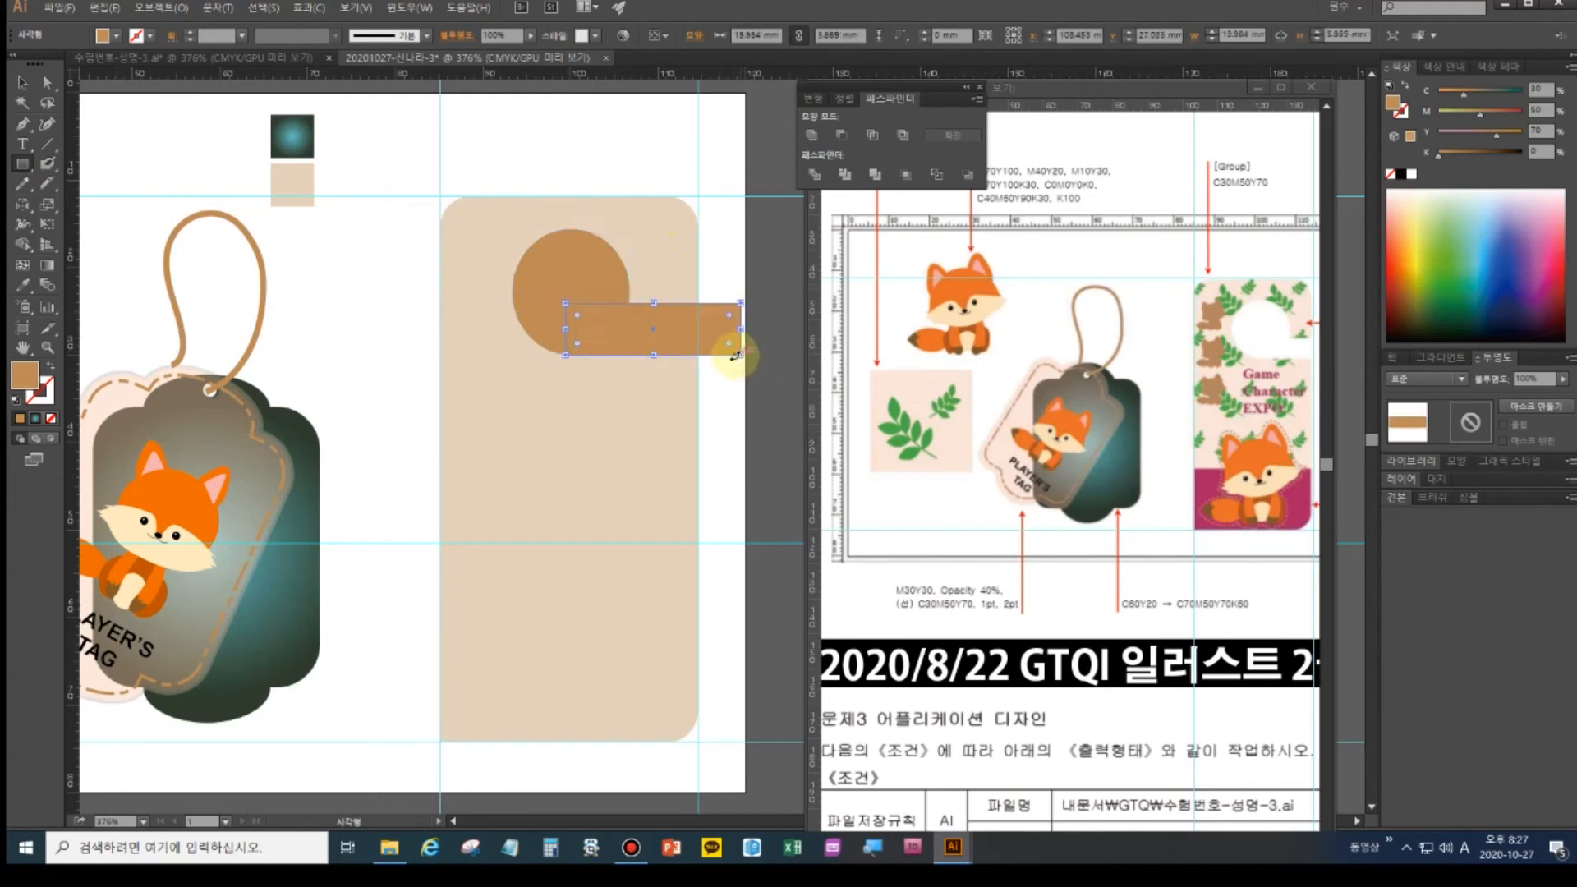
# - Unite the circle and bar, then subtract that hook shape from the beige rounded rectangle
pyautogui.click(23, 82)
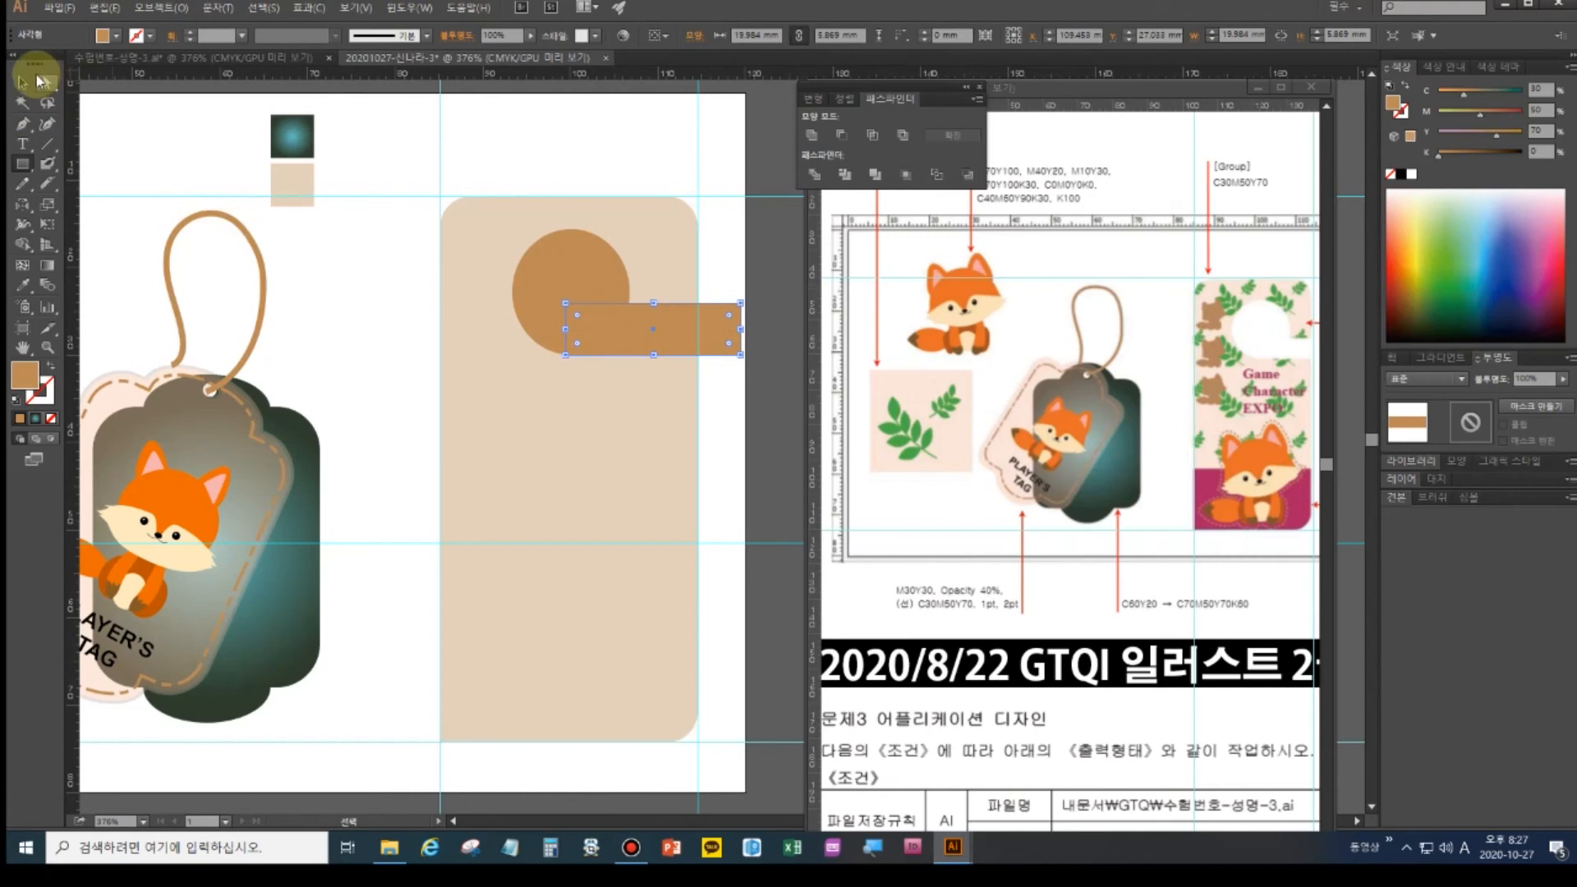
pyautogui.click(545, 274)
pyautogui.keyDown('shift'); pyautogui.click(669, 335); pyautogui.keyUp('shift')
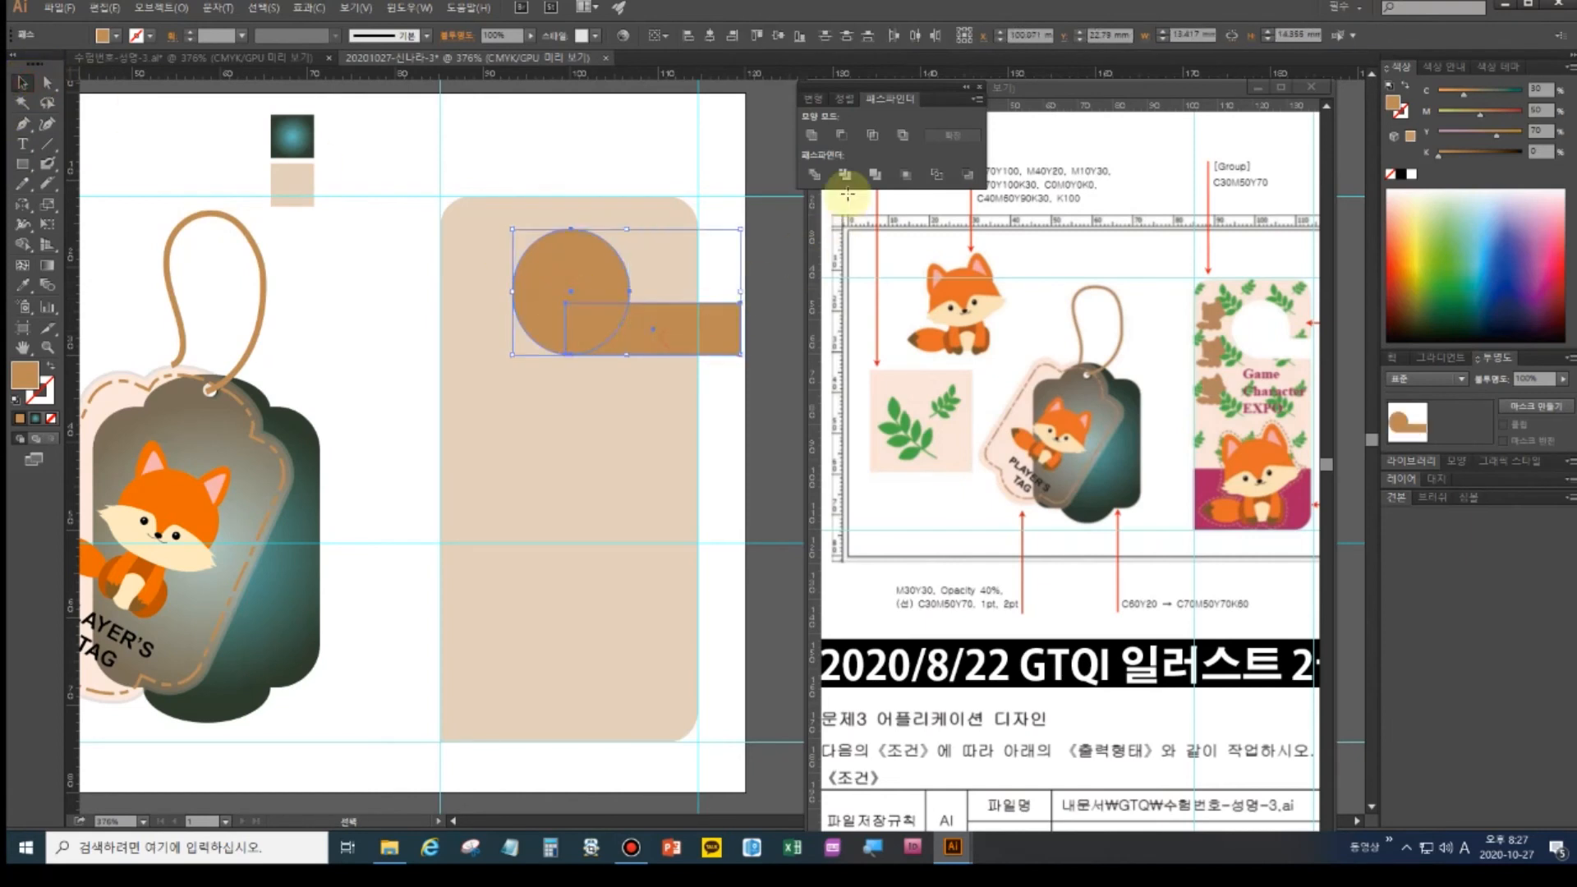
pyautogui.click(813, 138)
pyautogui.click(700, 195)
pyautogui.click(625, 447)
pyautogui.keyDown('shift'); pyautogui.click(596, 316); pyautogui.keyUp('shift')
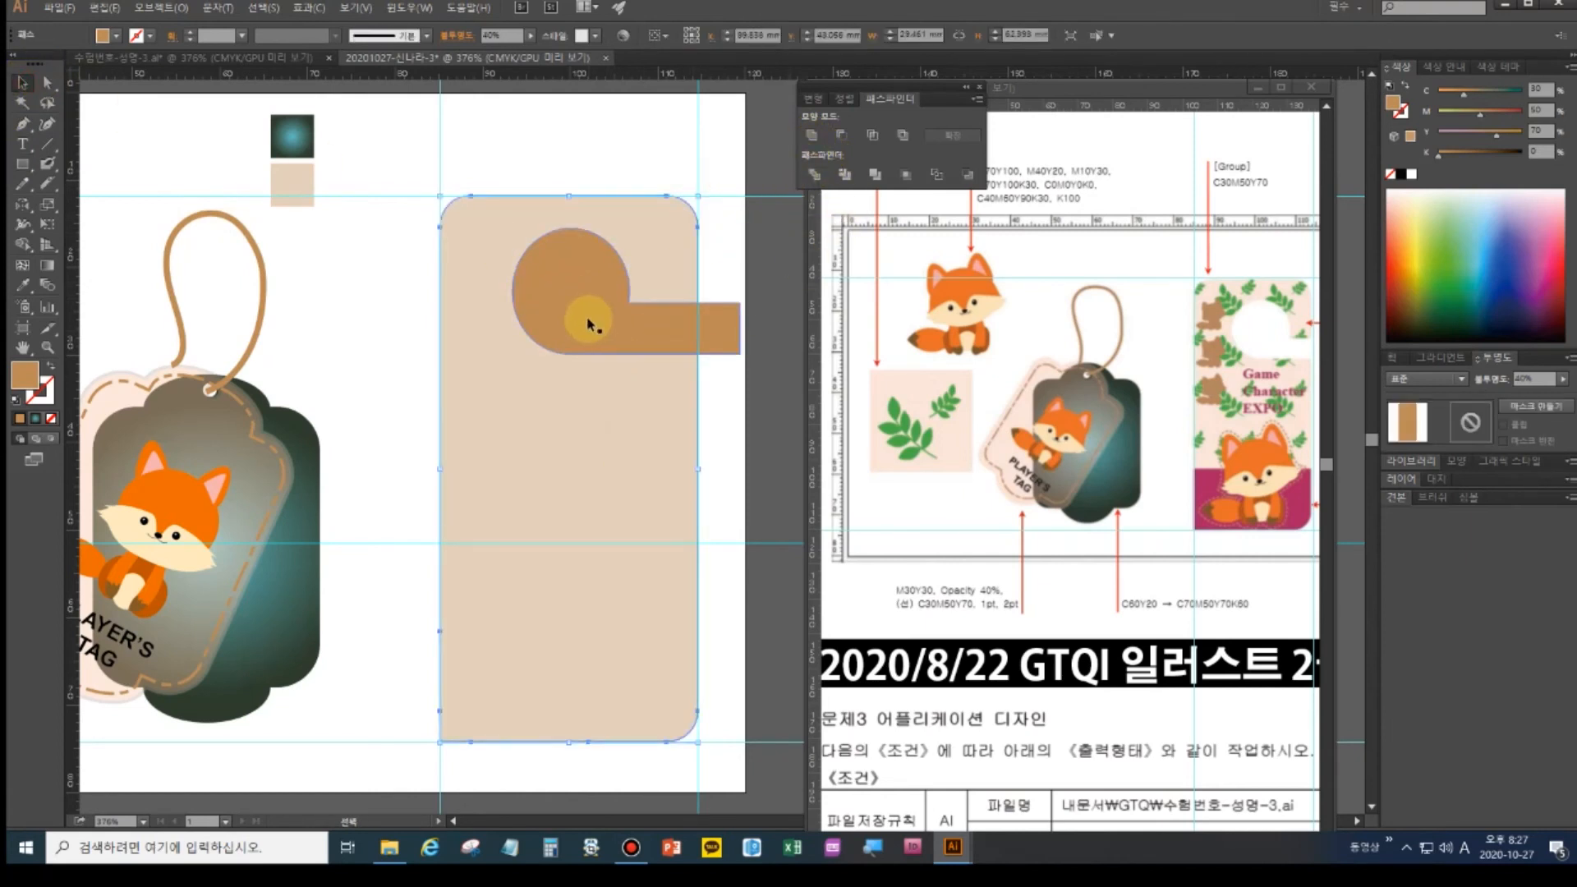
pyautogui.click(840, 134)
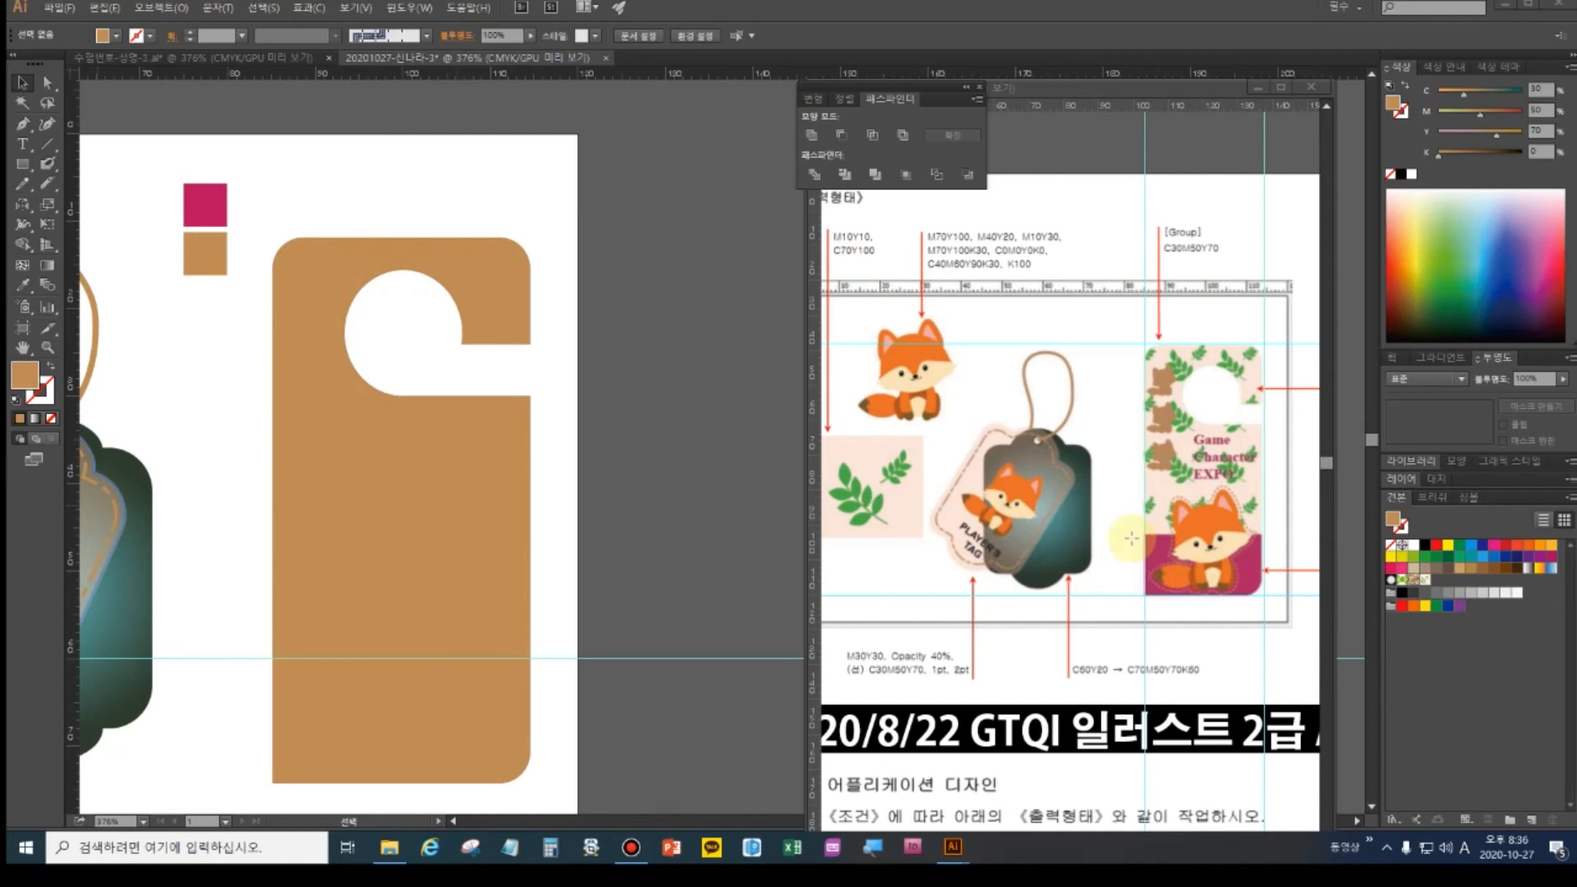
# - Add a horizontal guide across the hanger's lower part and check the reference image
pyautogui.click(1143, 113)
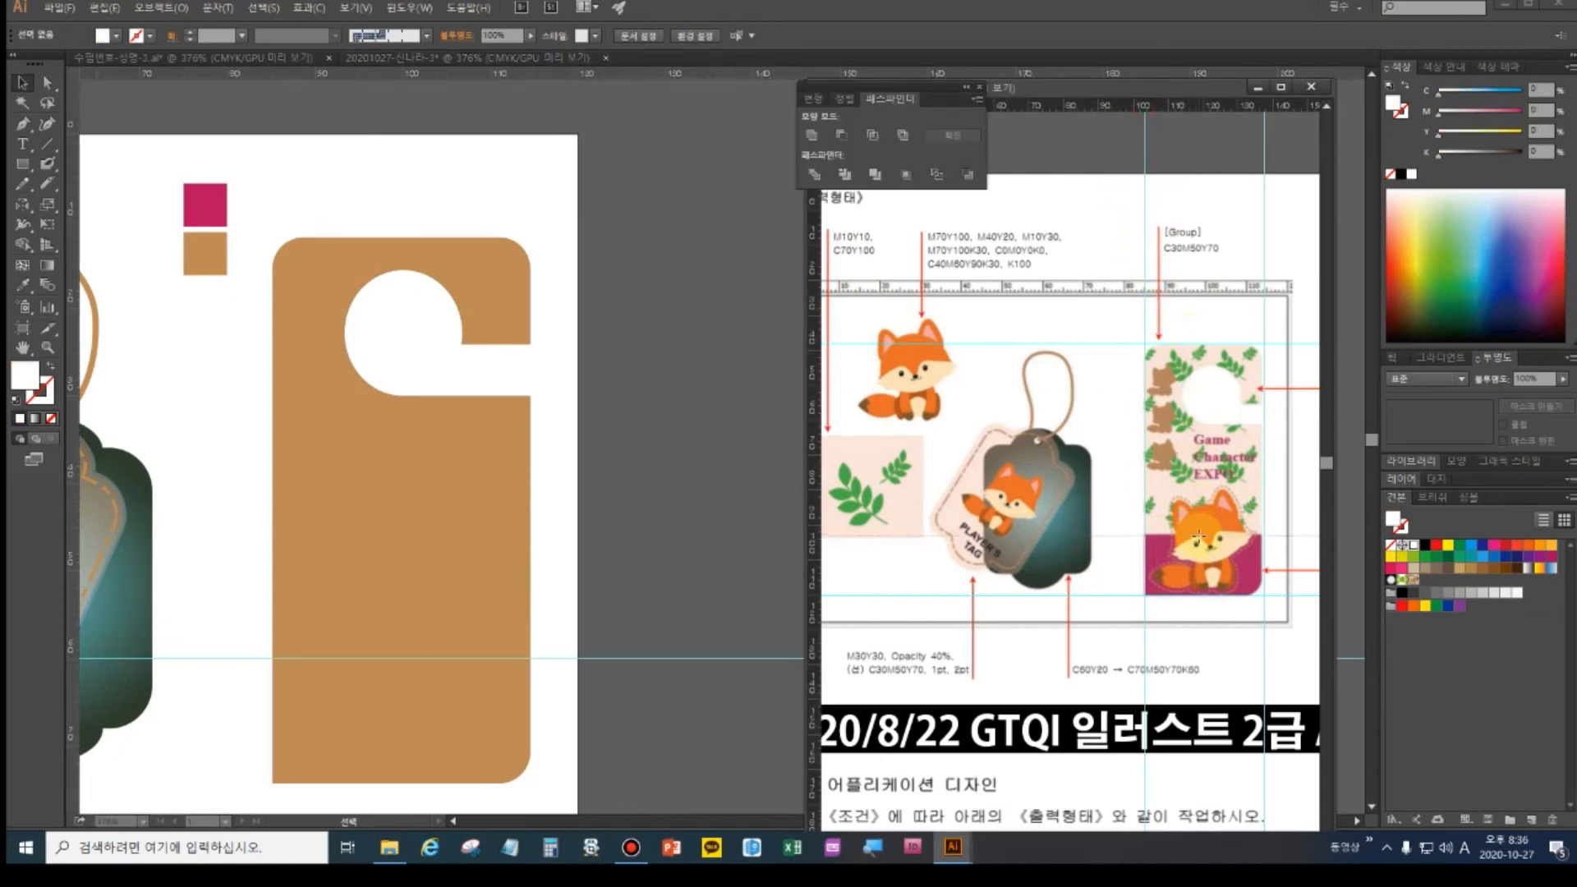
pyautogui.moveTo(1196, 534); pyautogui.dragTo(1196, 535)
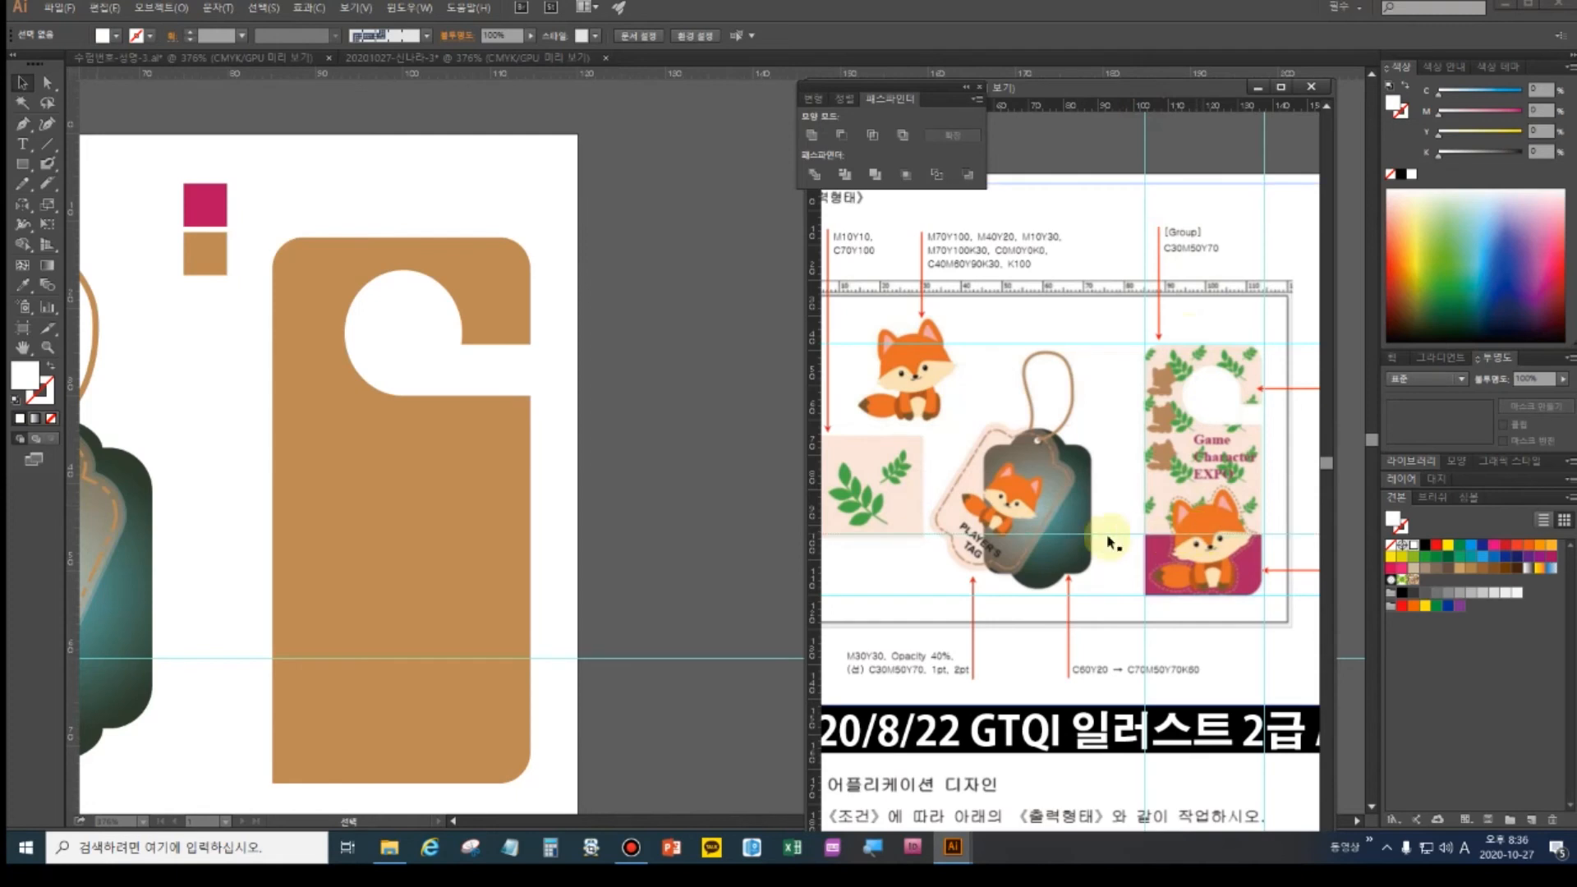
pyautogui.click(1031, 556)
pyautogui.moveTo(984, 554); pyautogui.dragTo(1082, 547)
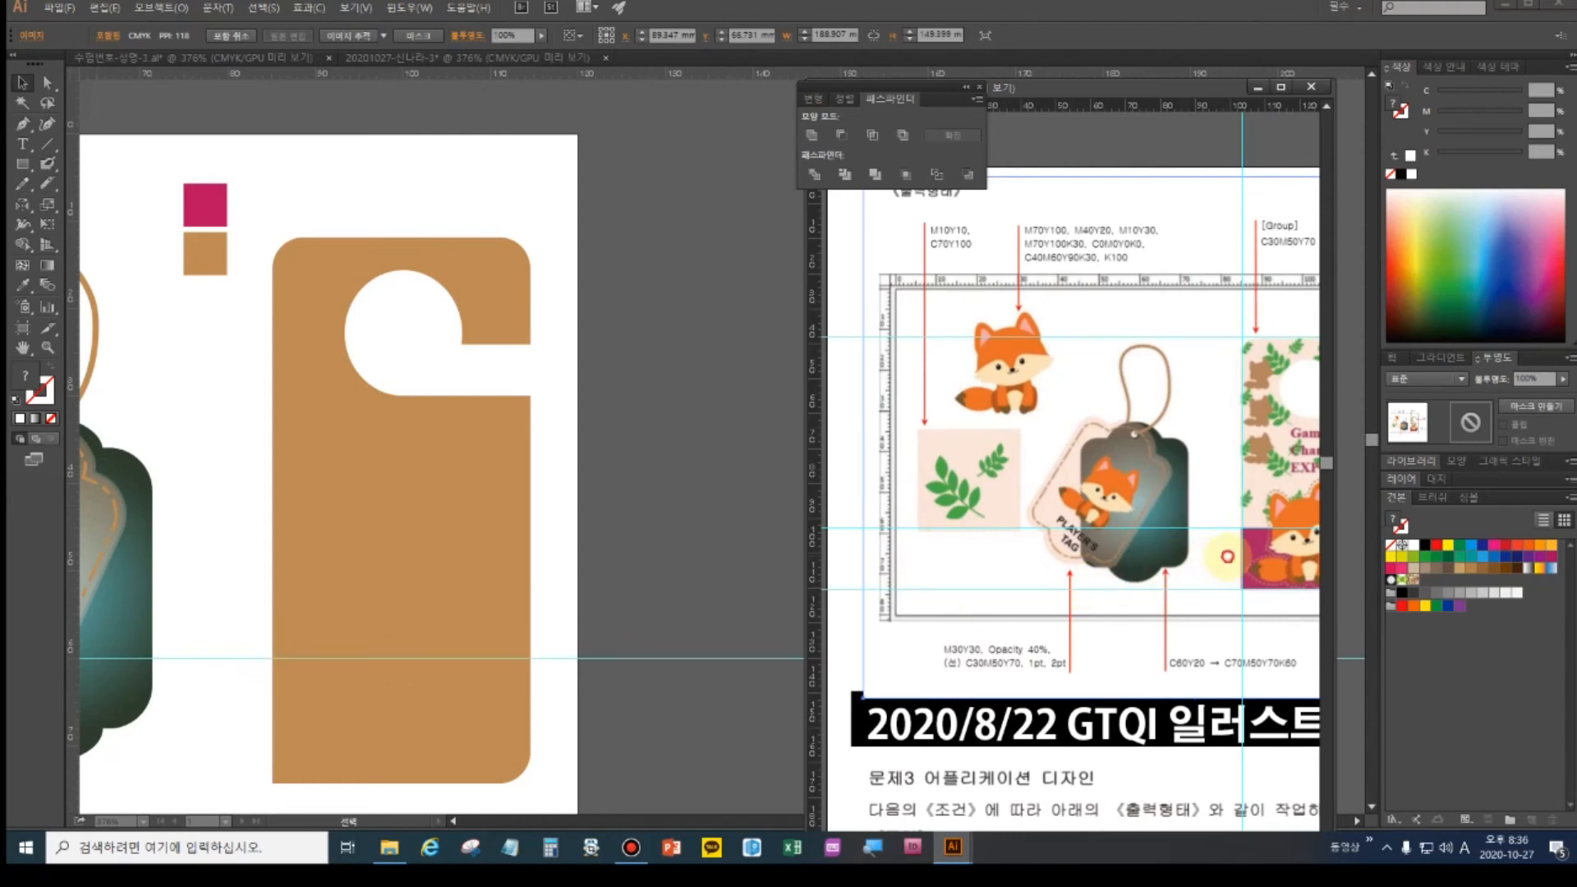
pyautogui.moveTo(1227, 557); pyautogui.dragTo(1109, 569)
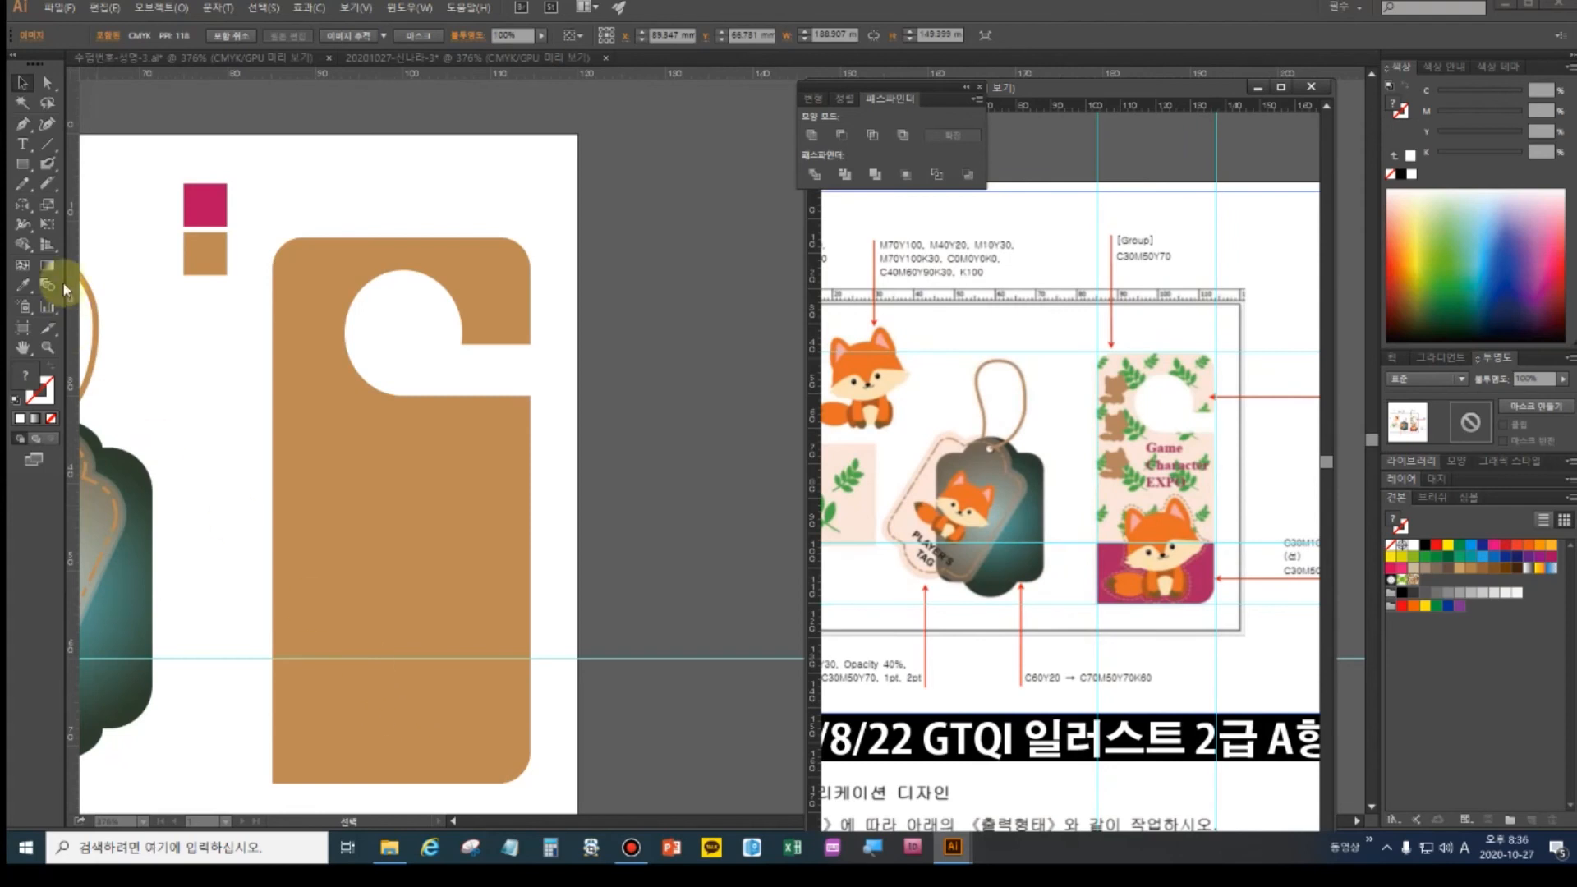
# - Draw a horizontal line and a brush stroke across the hanger's lower part
pyautogui.click(47, 144)
pyautogui.click(249, 637)
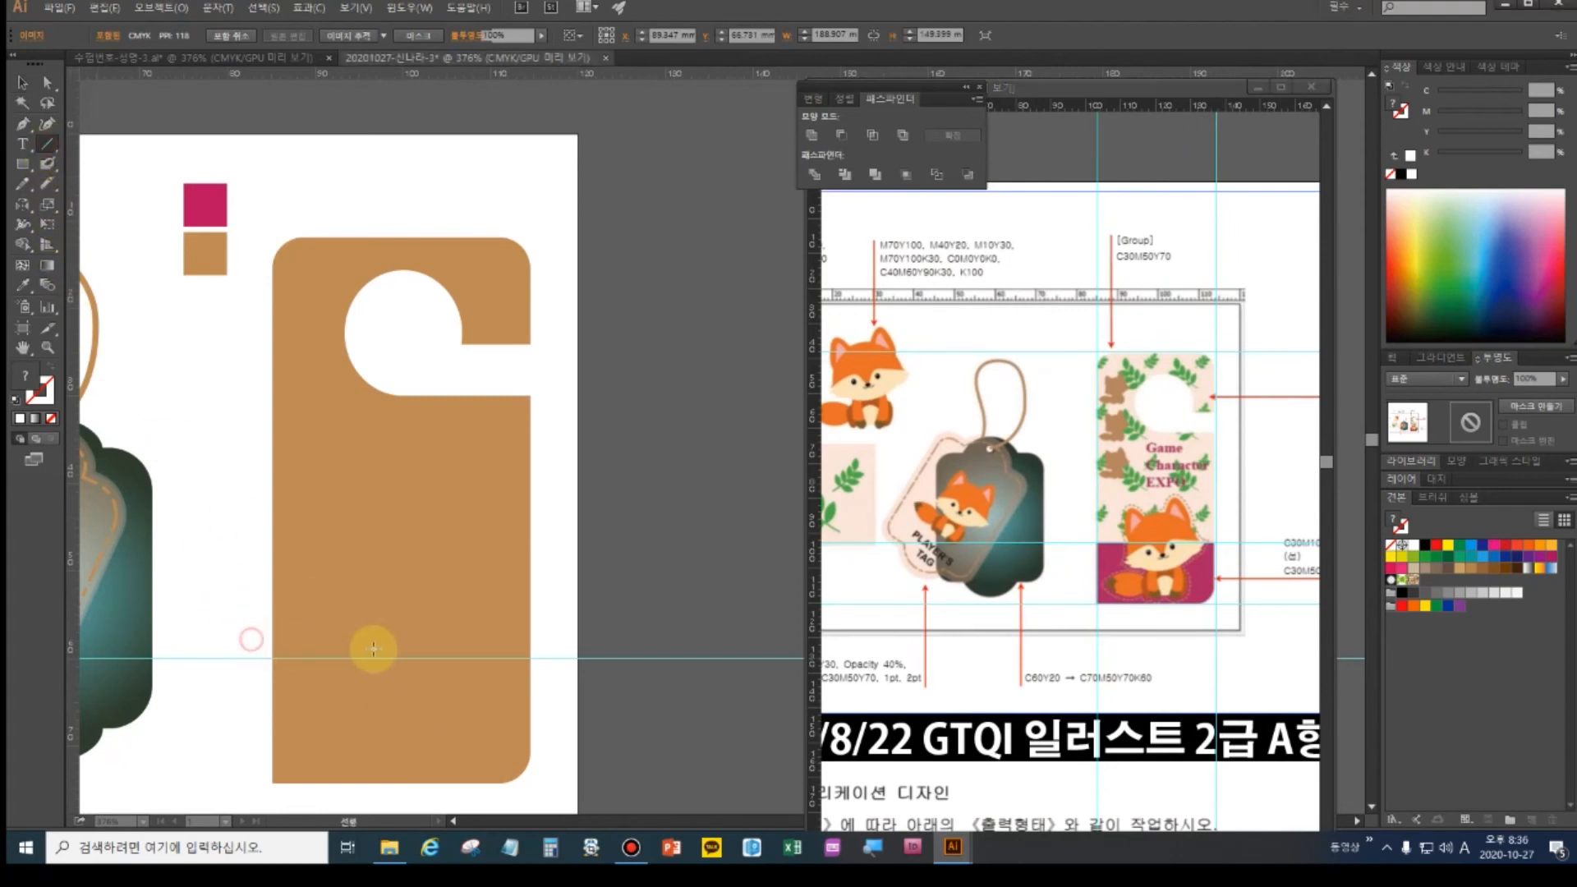
pyautogui.moveTo(250, 646); pyautogui.dragTo(558, 646)
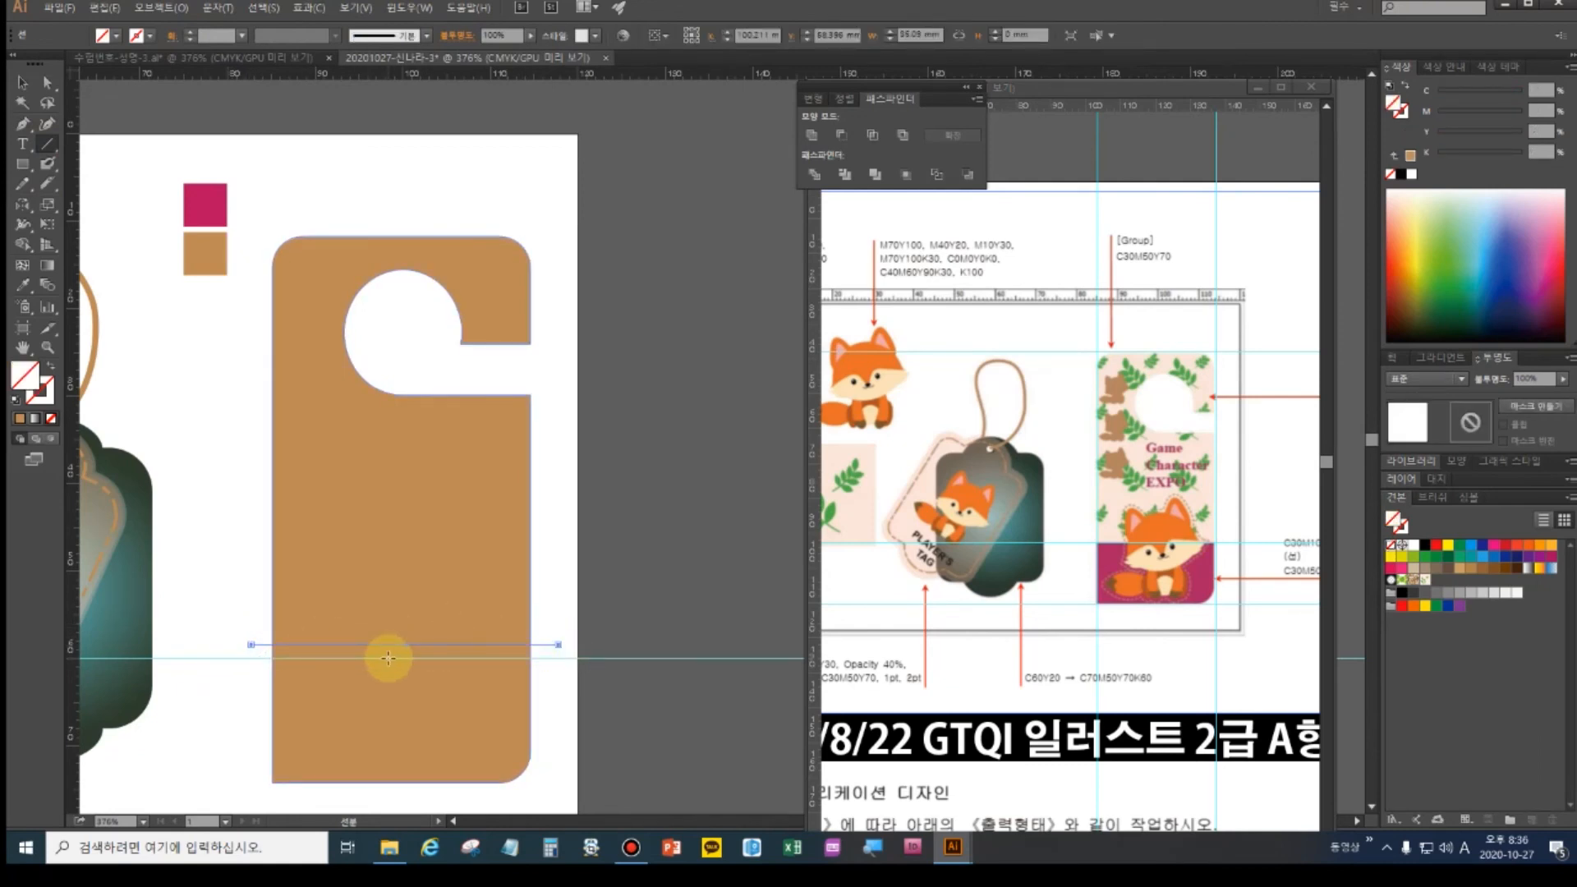
pyautogui.click(47, 183)
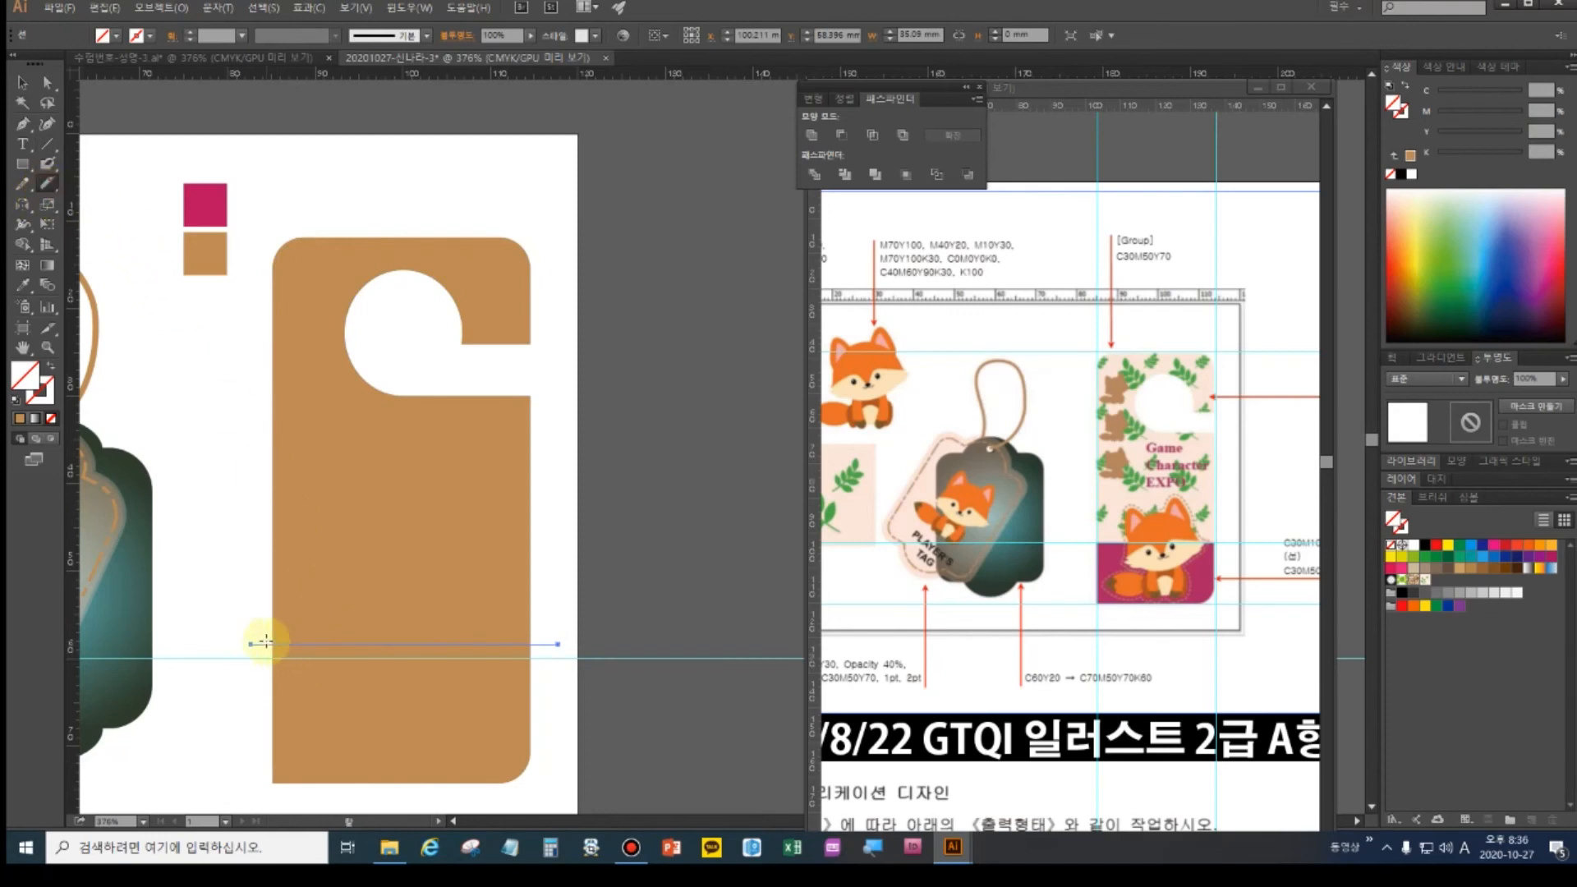
pyautogui.moveTo(264, 643); pyautogui.dragTo(557, 644)
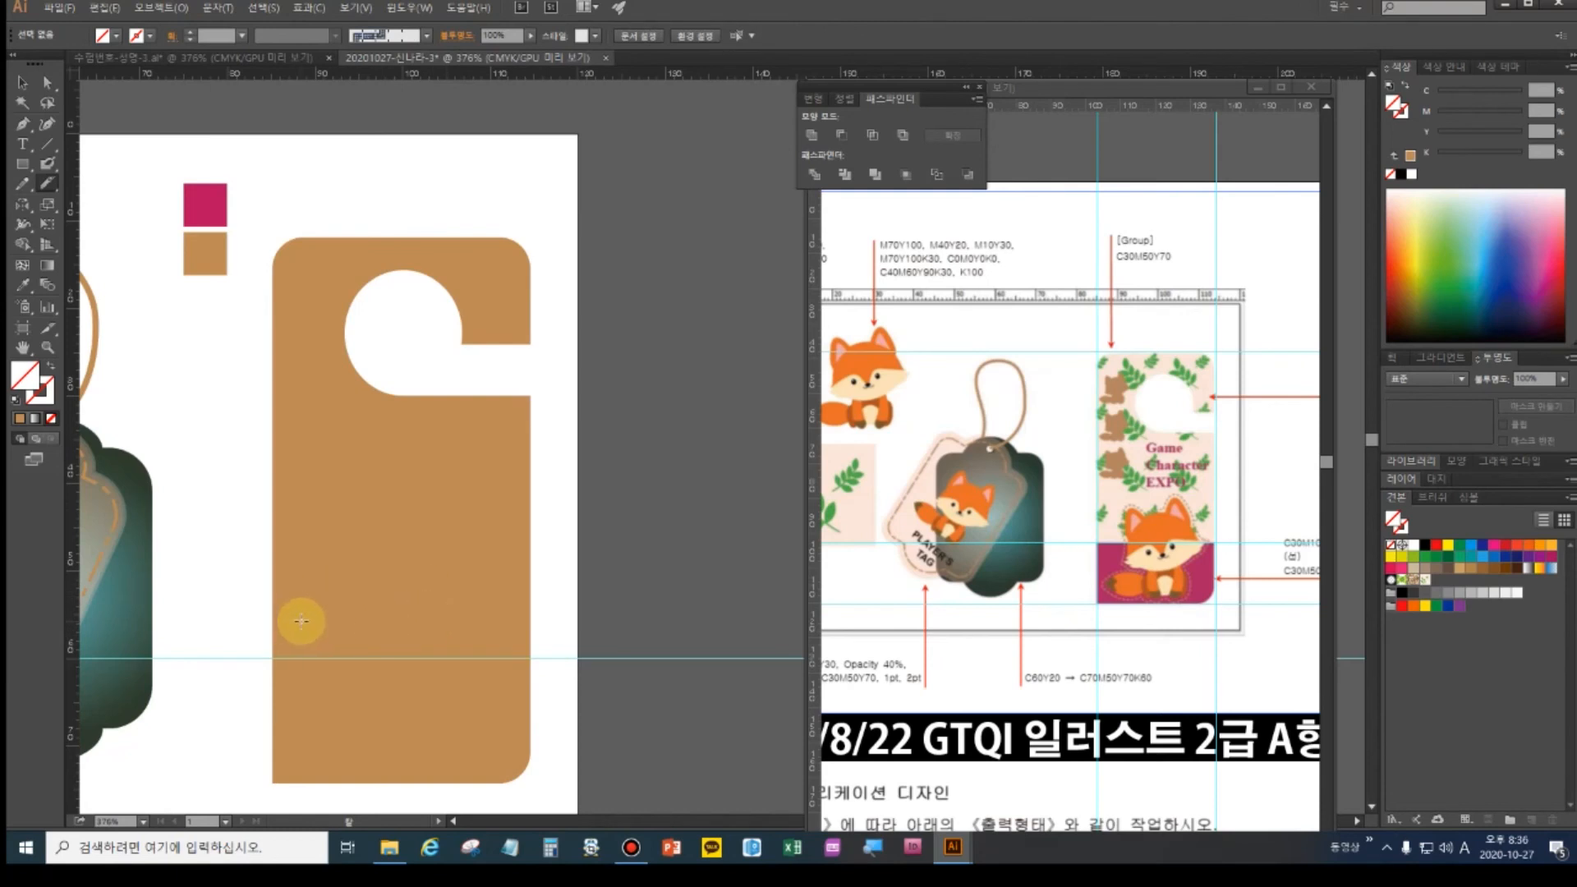
pyautogui.click(24, 83)
pyautogui.click(335, 472)
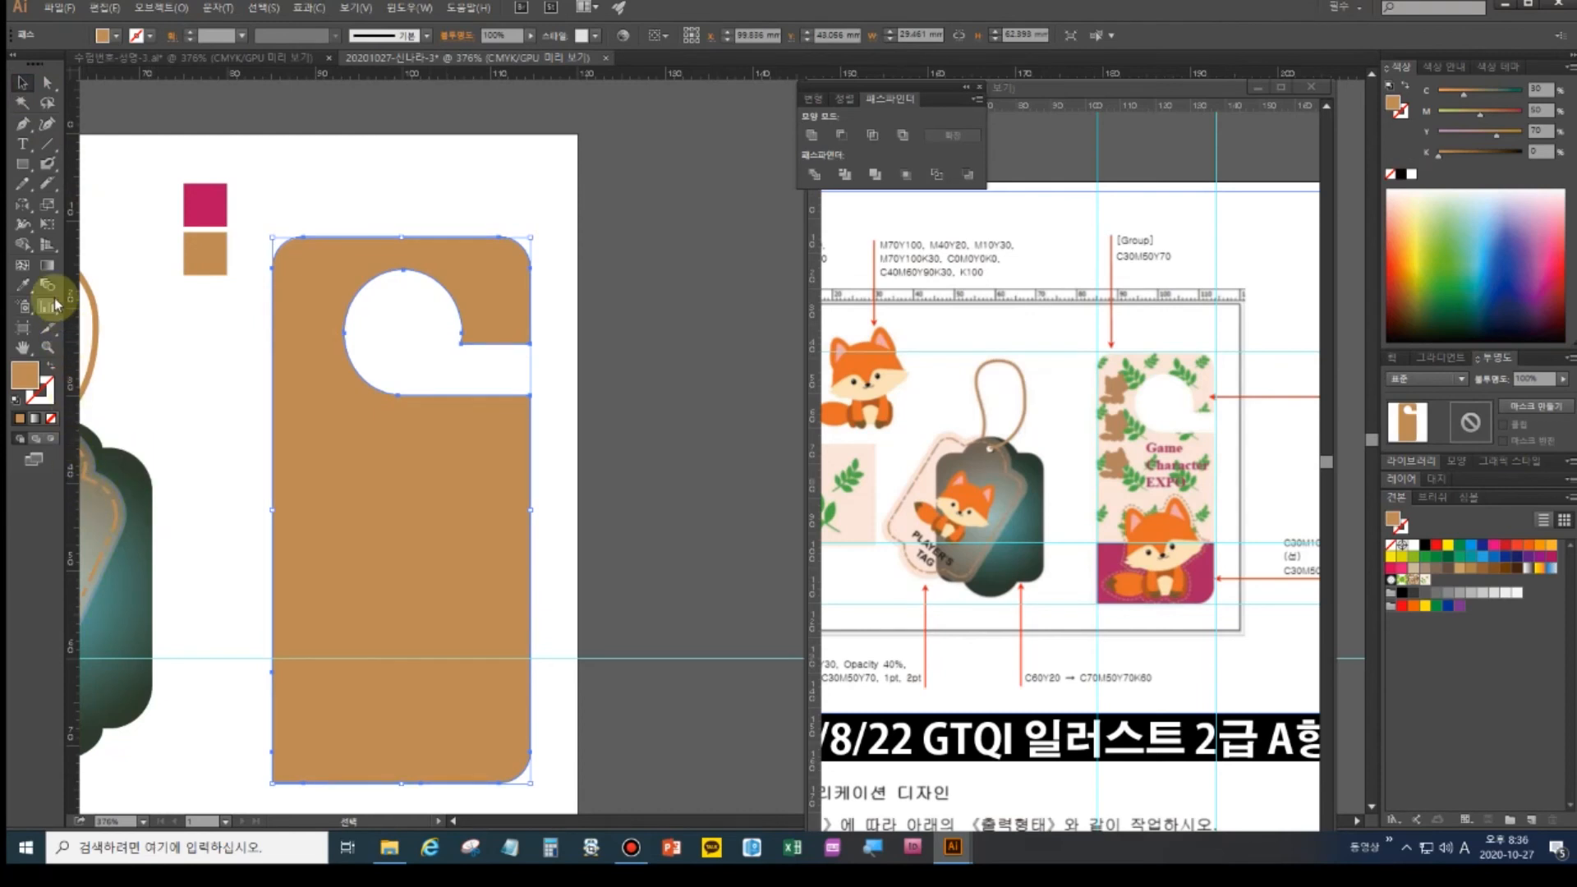
pyautogui.click(47, 186)
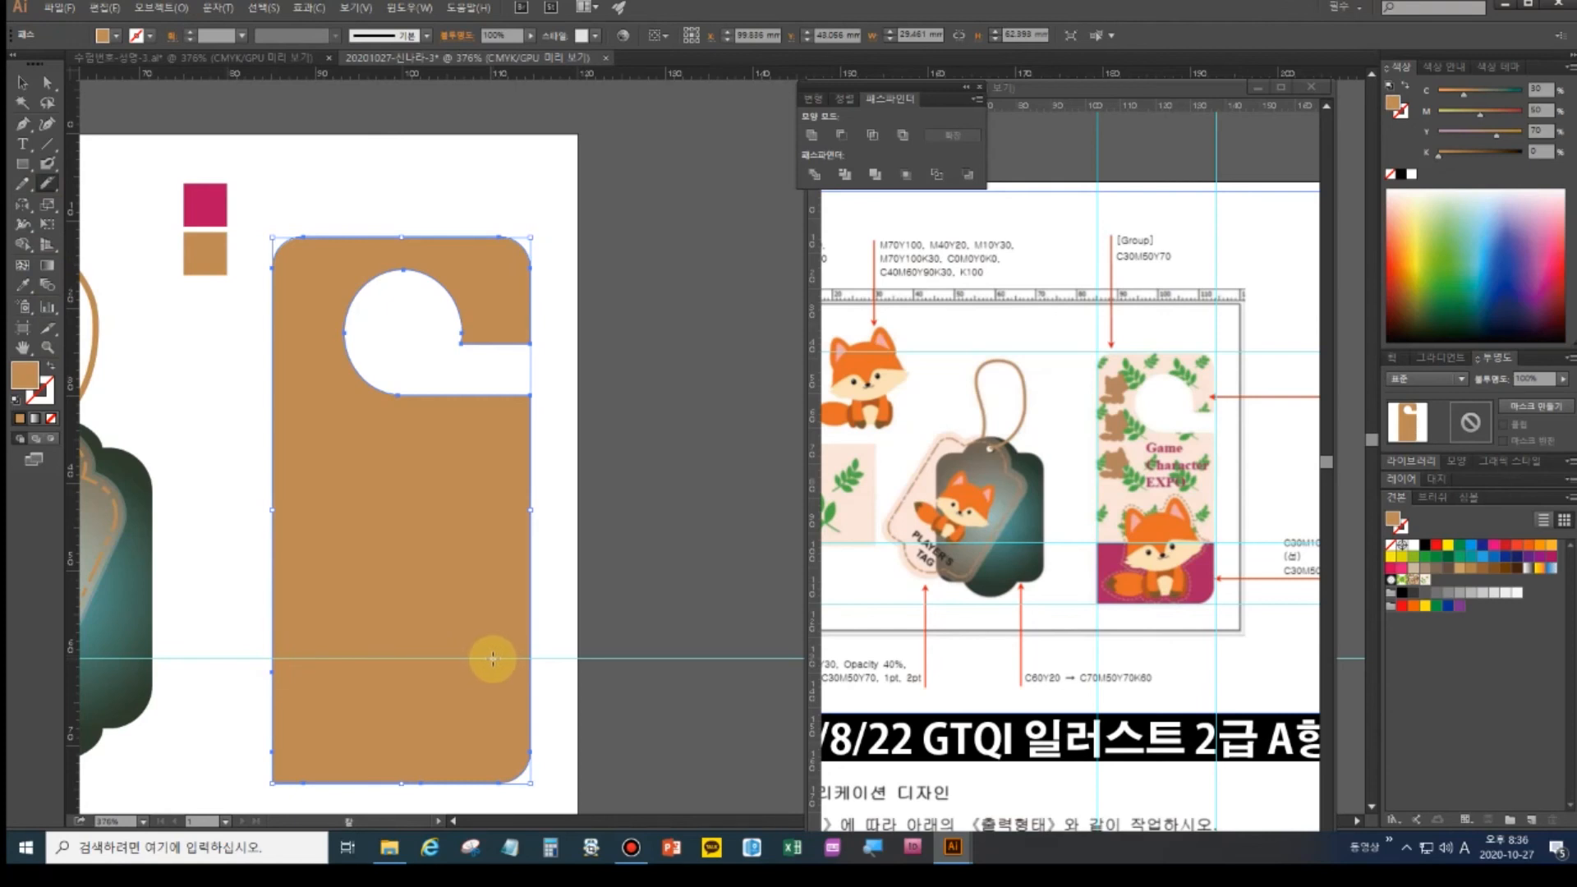
# - Add anchors on both hanger edges at the guide and cut the outline there with Scissors
pyautogui.click(23, 127)
pyautogui.click(69, 145)
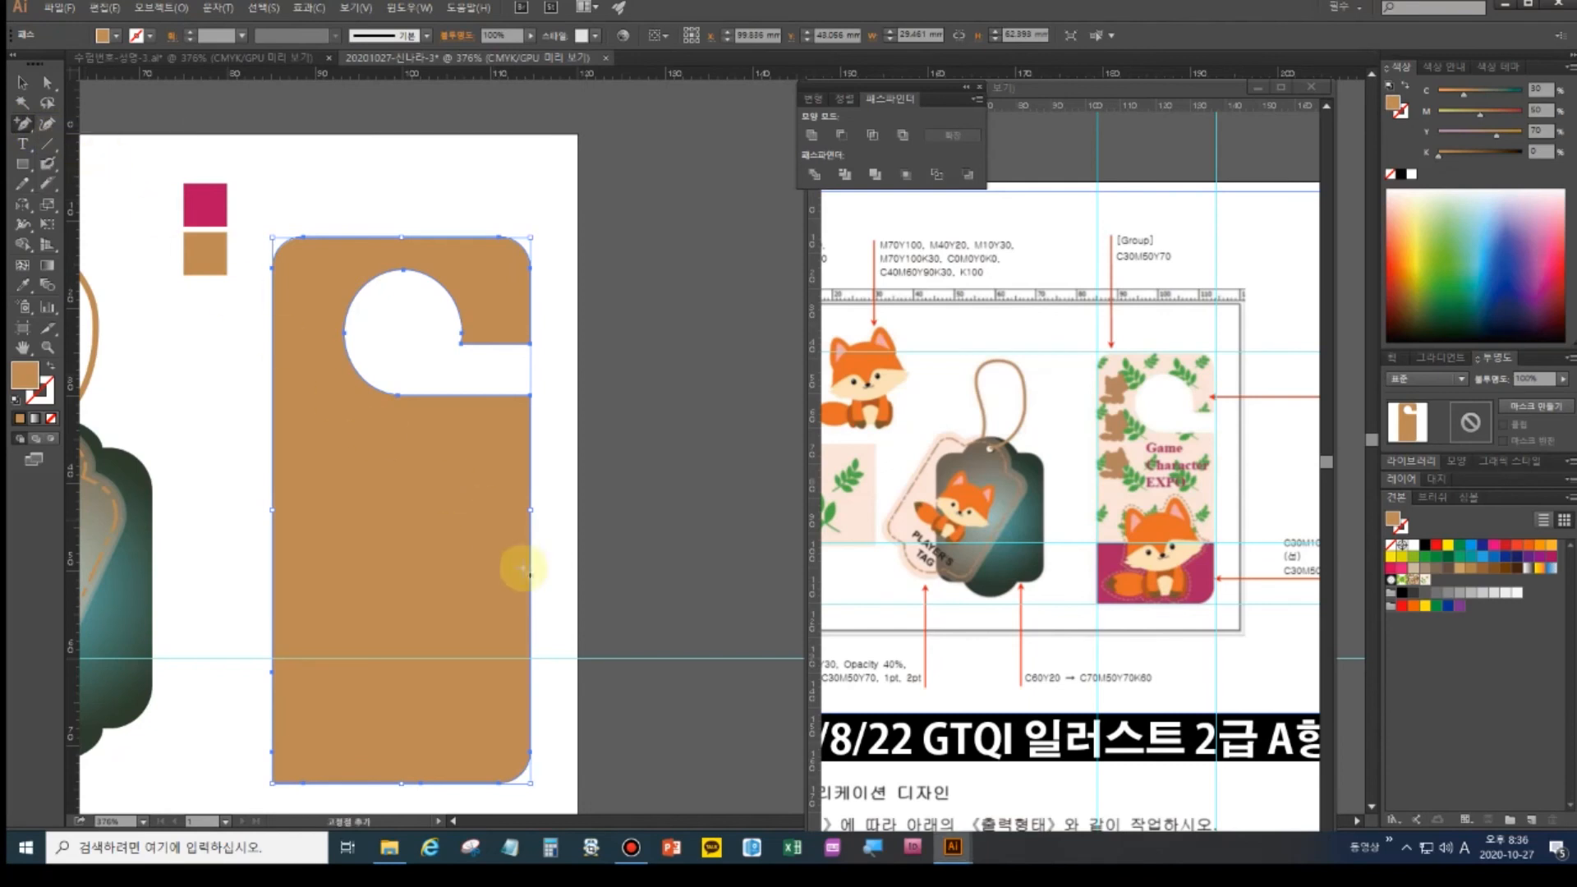
pyautogui.click(530, 674)
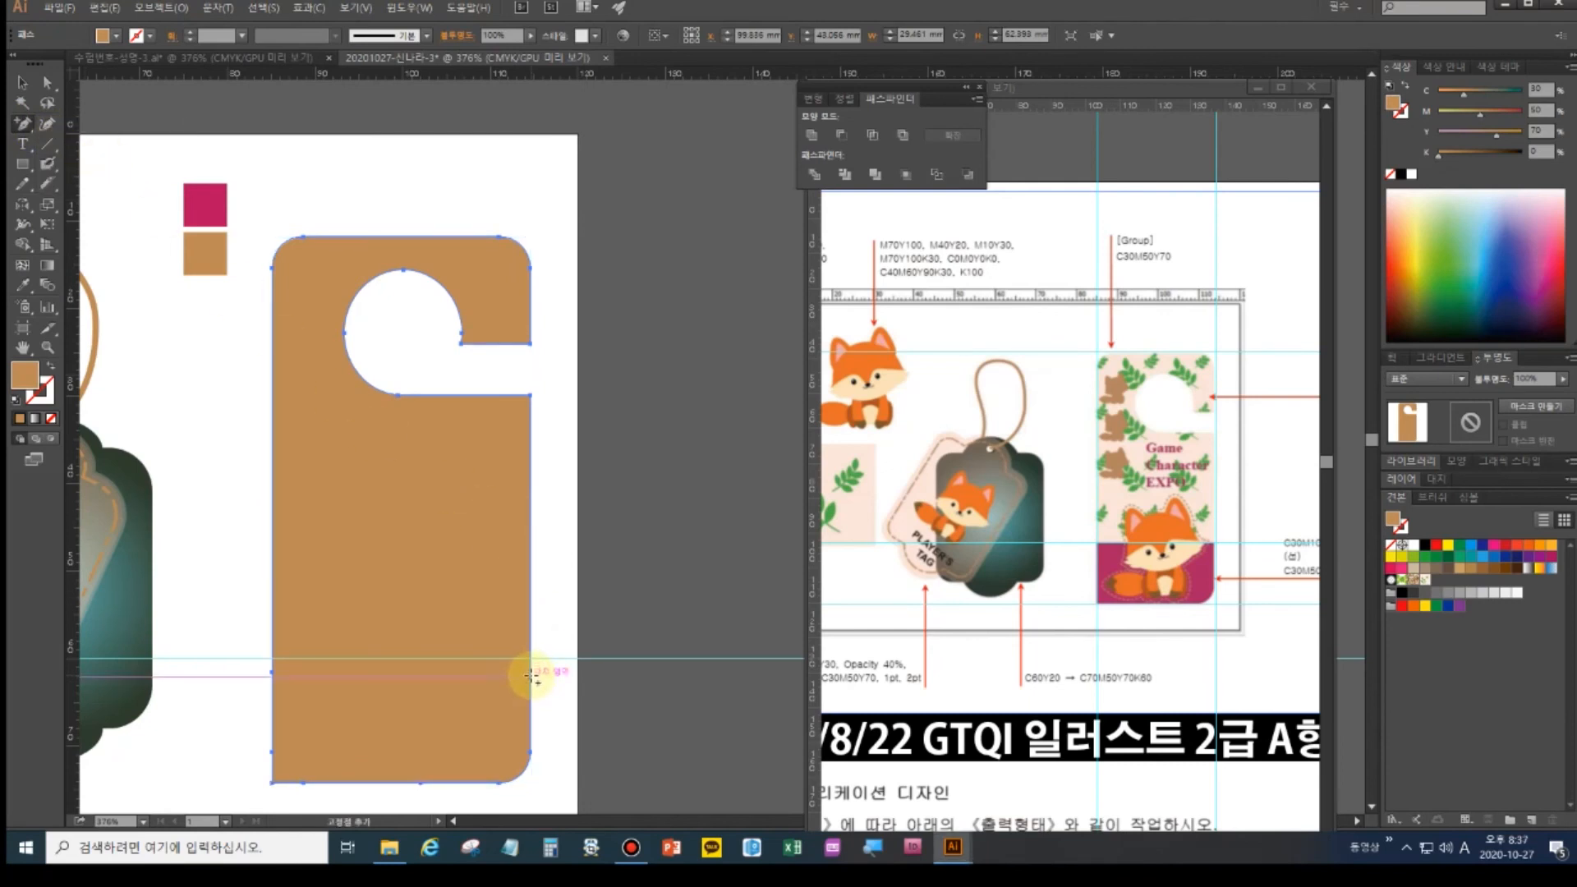
pyautogui.click(532, 673)
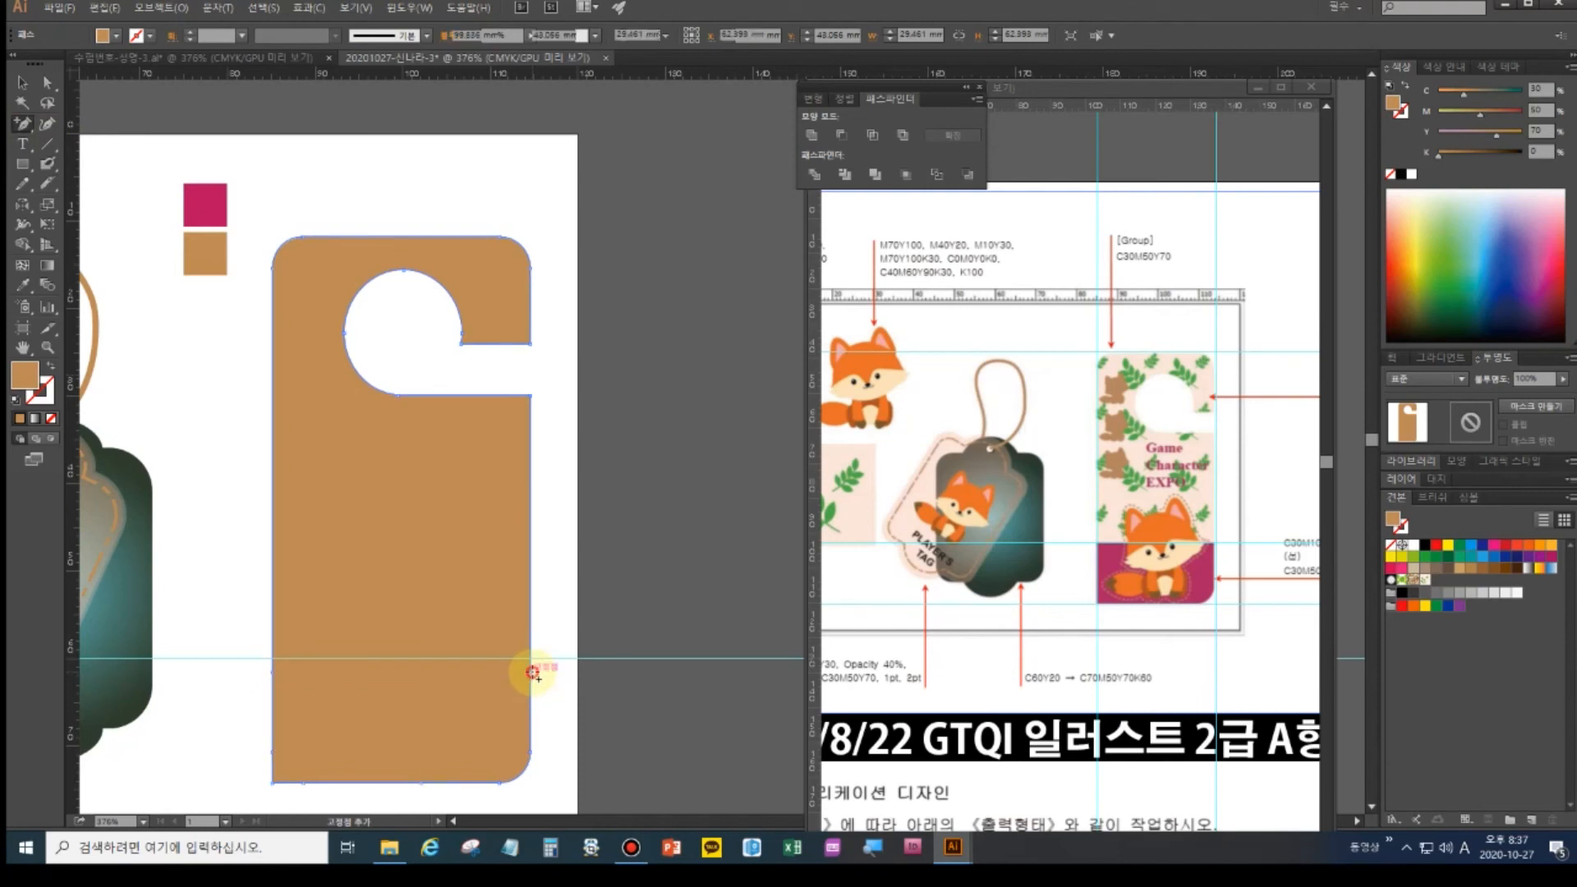
pyautogui.click(47, 83)
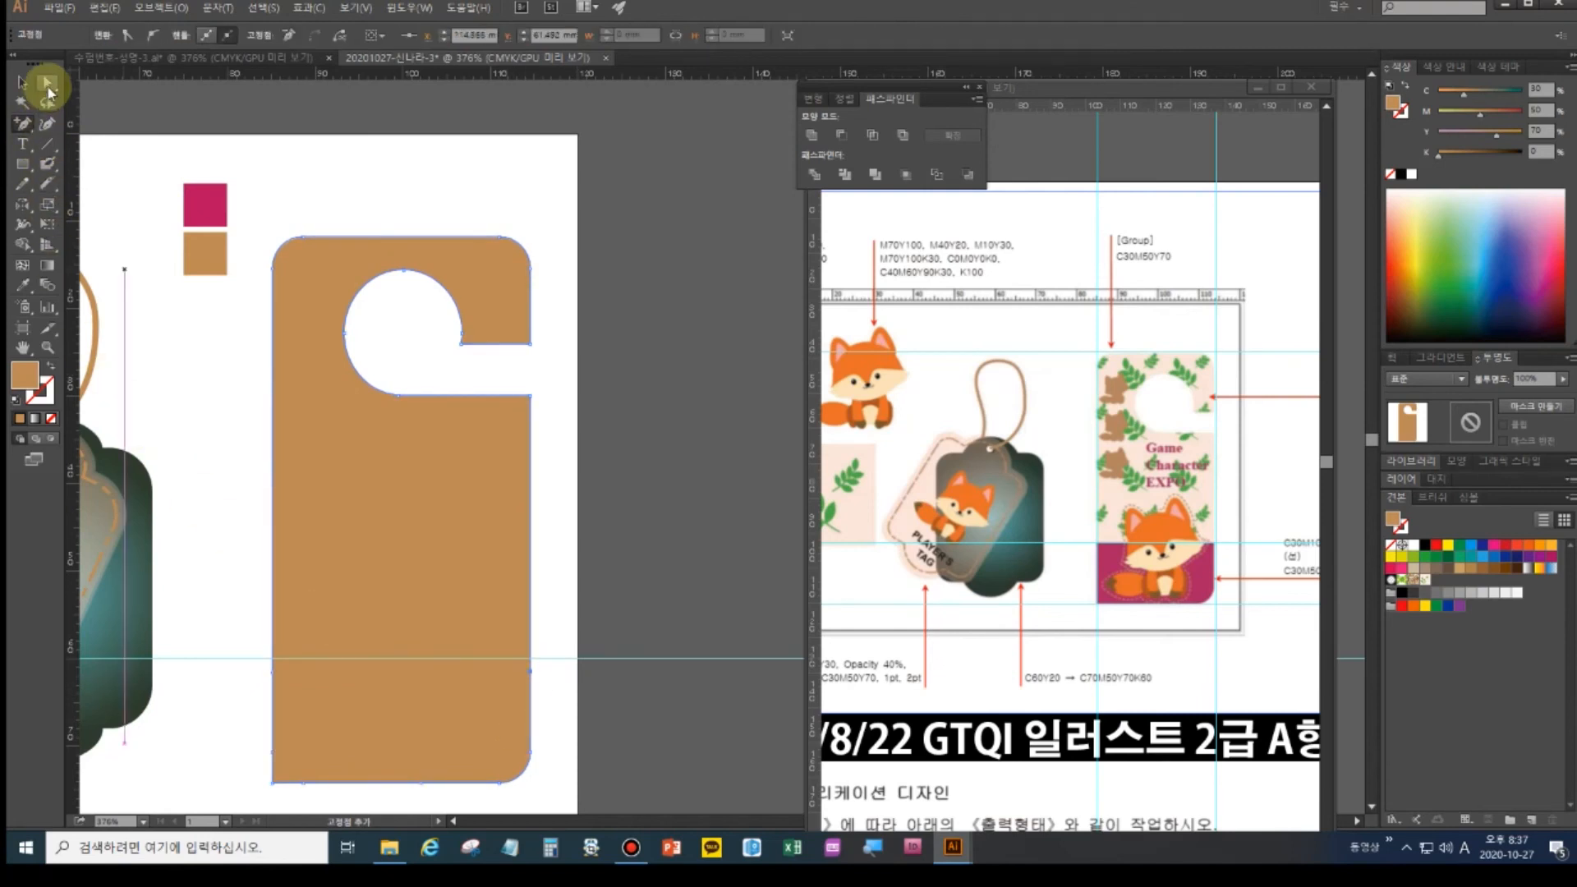
pyautogui.click(273, 674)
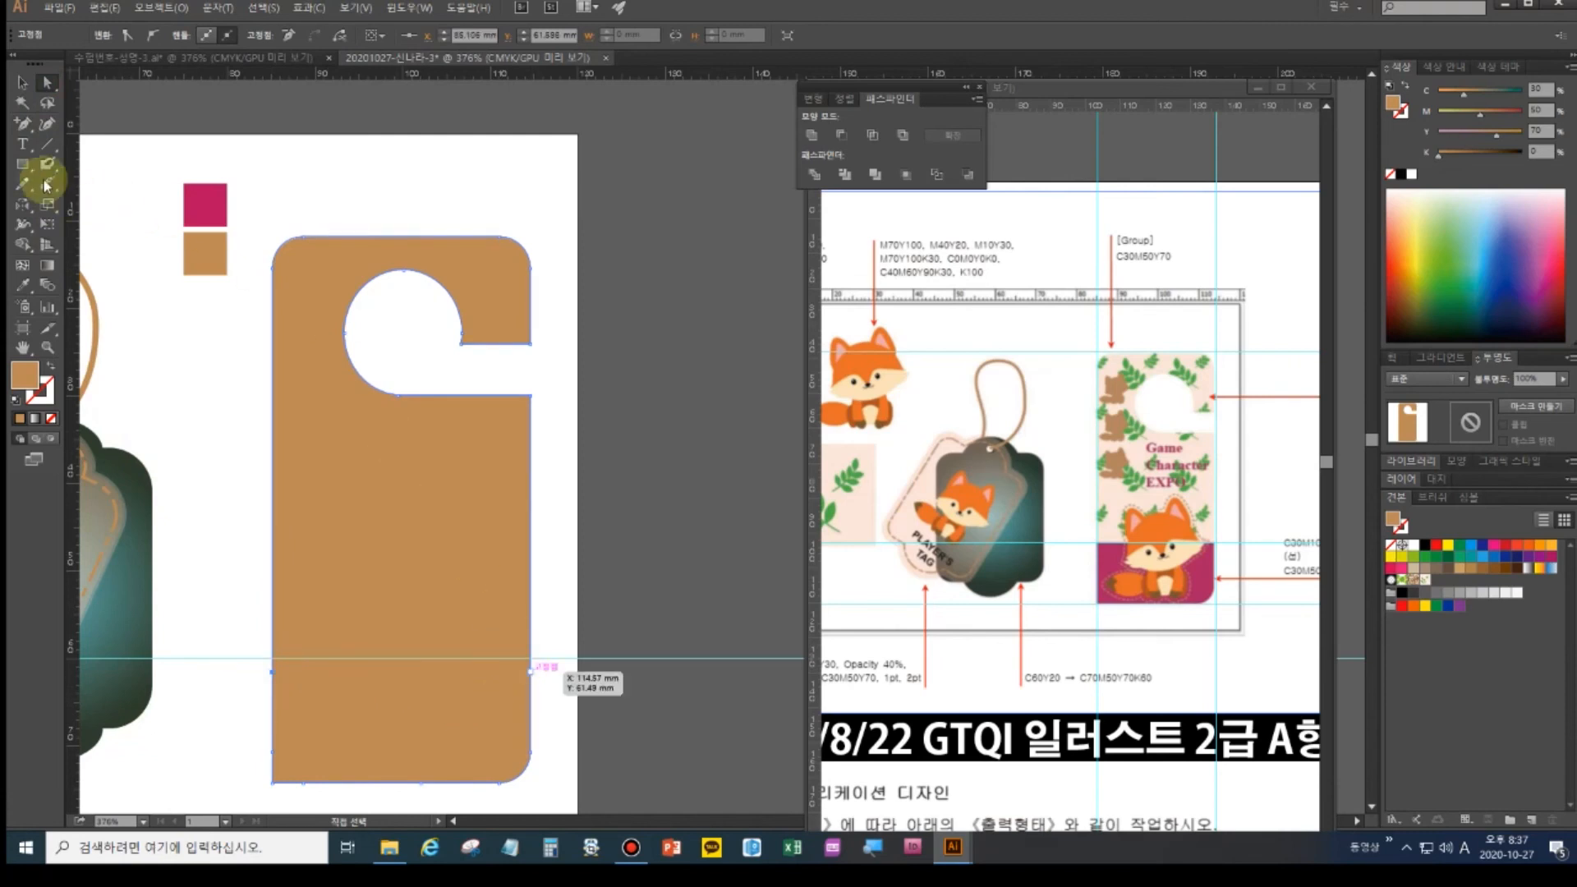
pyautogui.moveTo(47, 188); pyautogui.dragTo(92, 191)
pyautogui.click(272, 674)
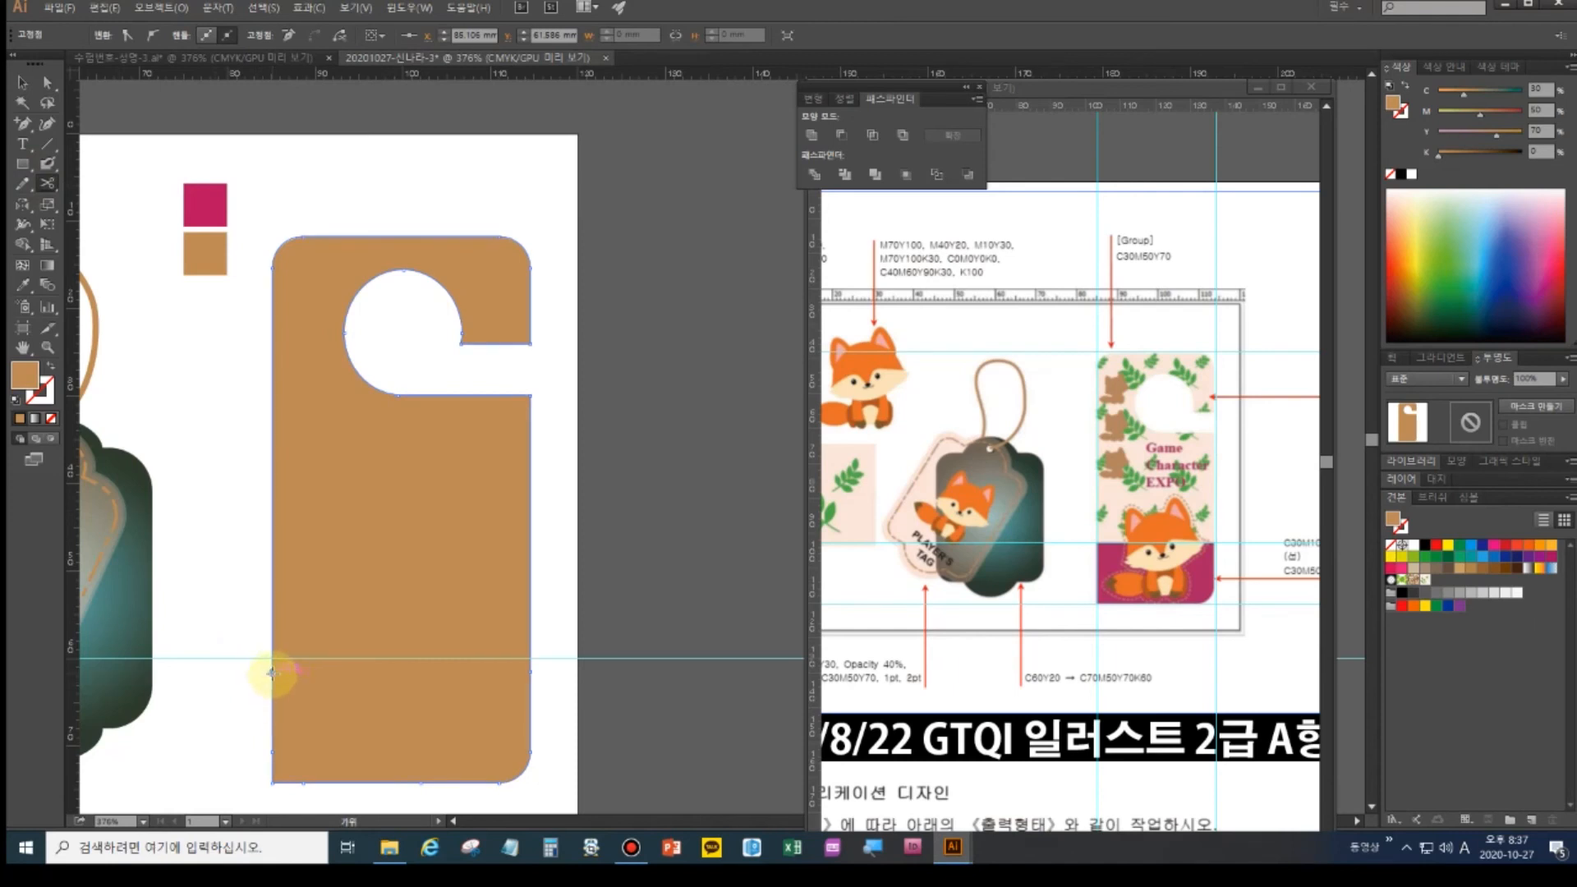
pyautogui.click(531, 672)
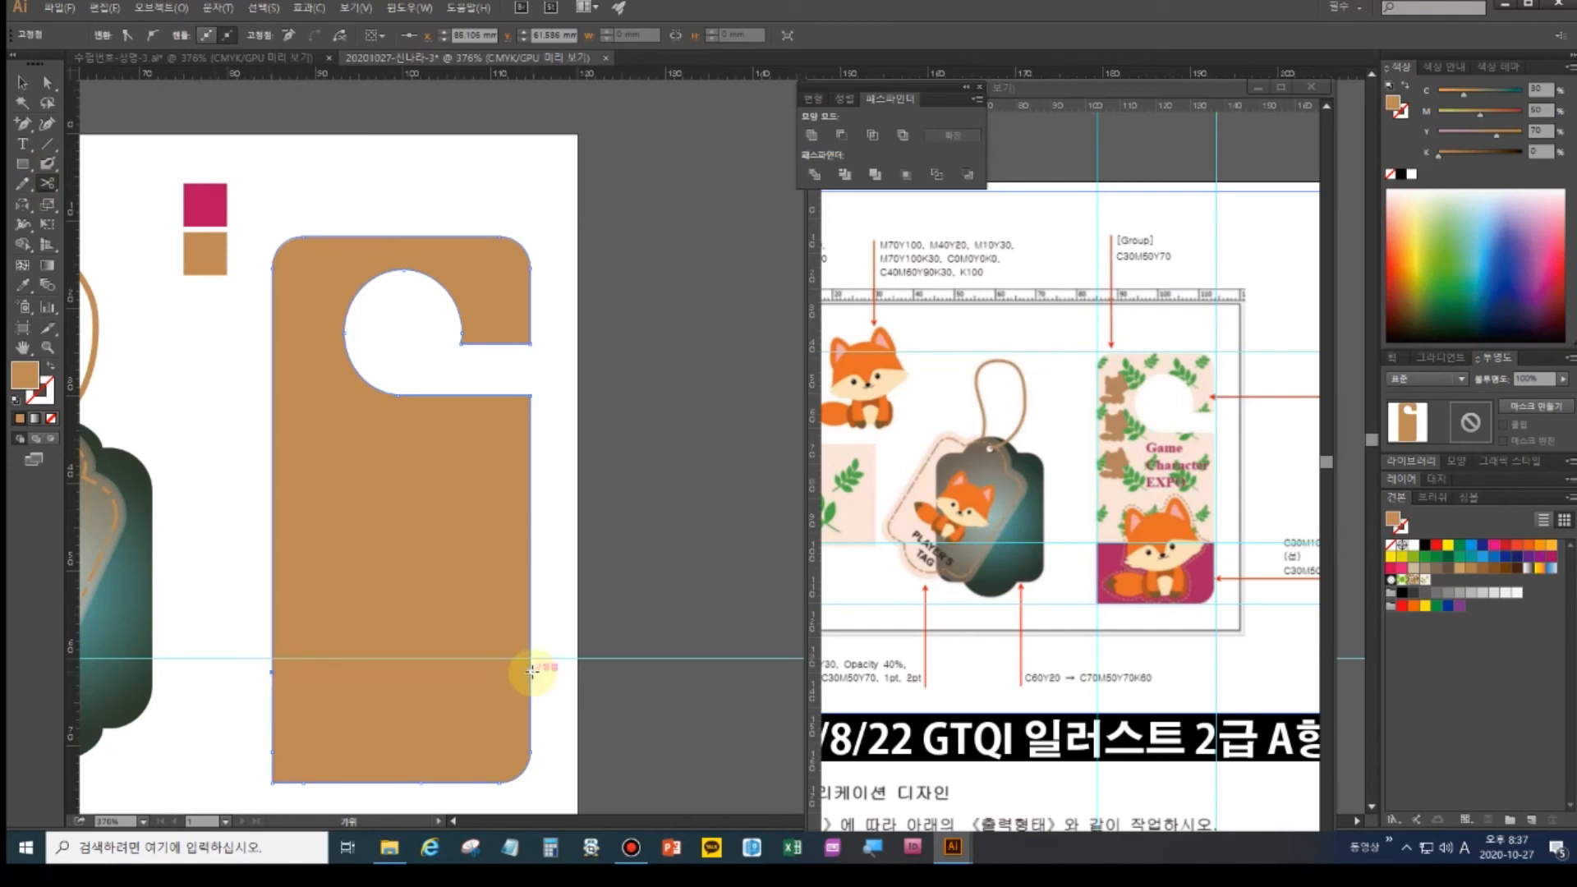
pyautogui.click(47, 83)
# - Fill the cut-off bottom piece with the magenta square's colour
pyautogui.click(408, 755)
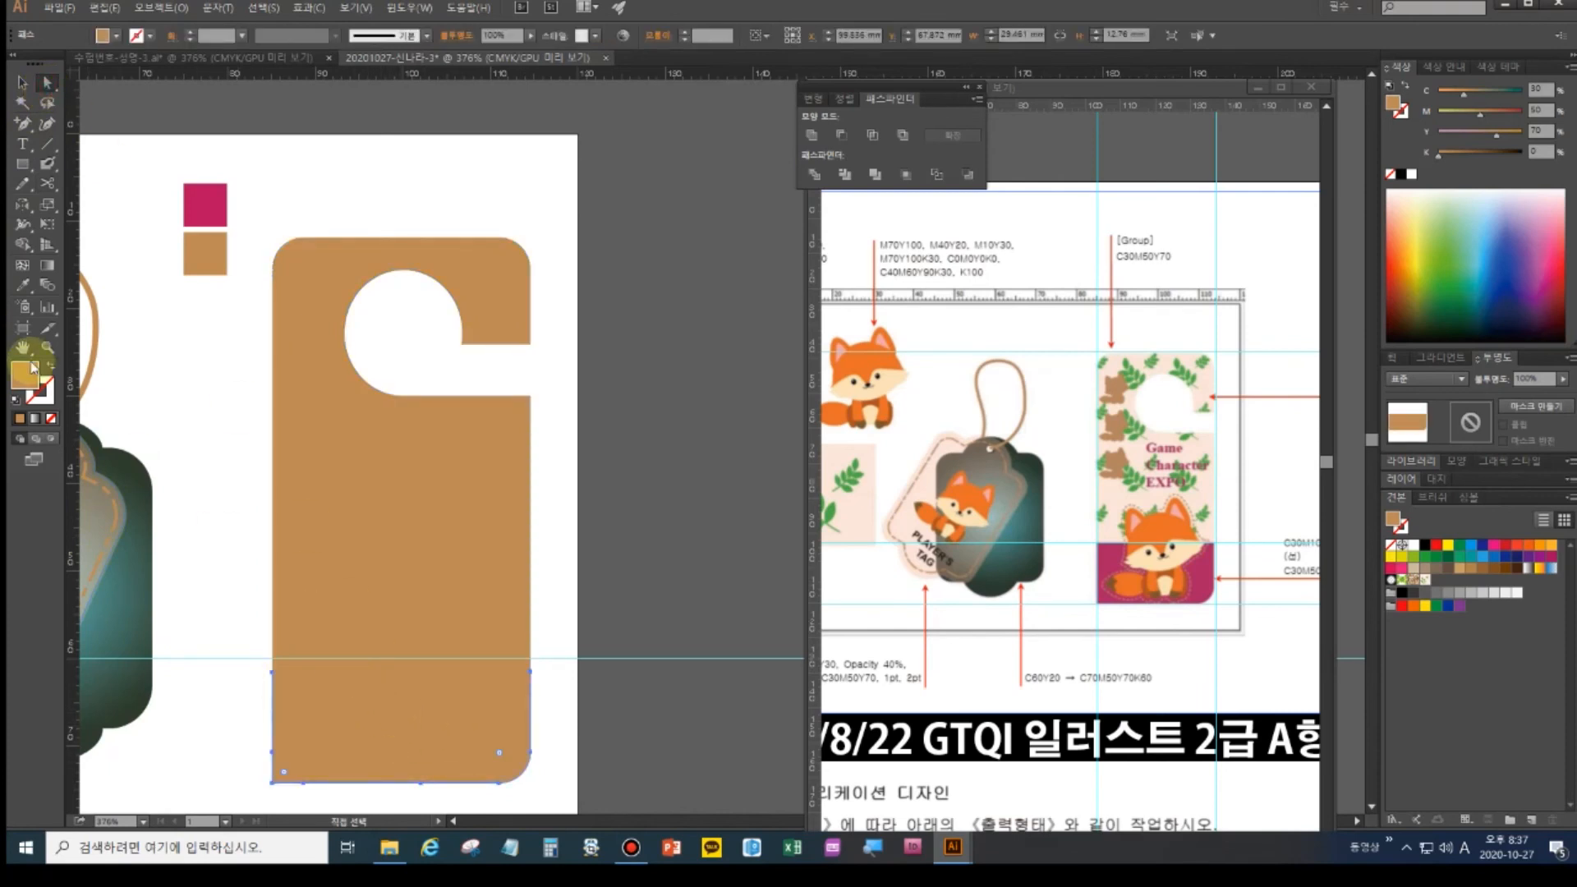
pyautogui.click(22, 285)
pyautogui.click(193, 215)
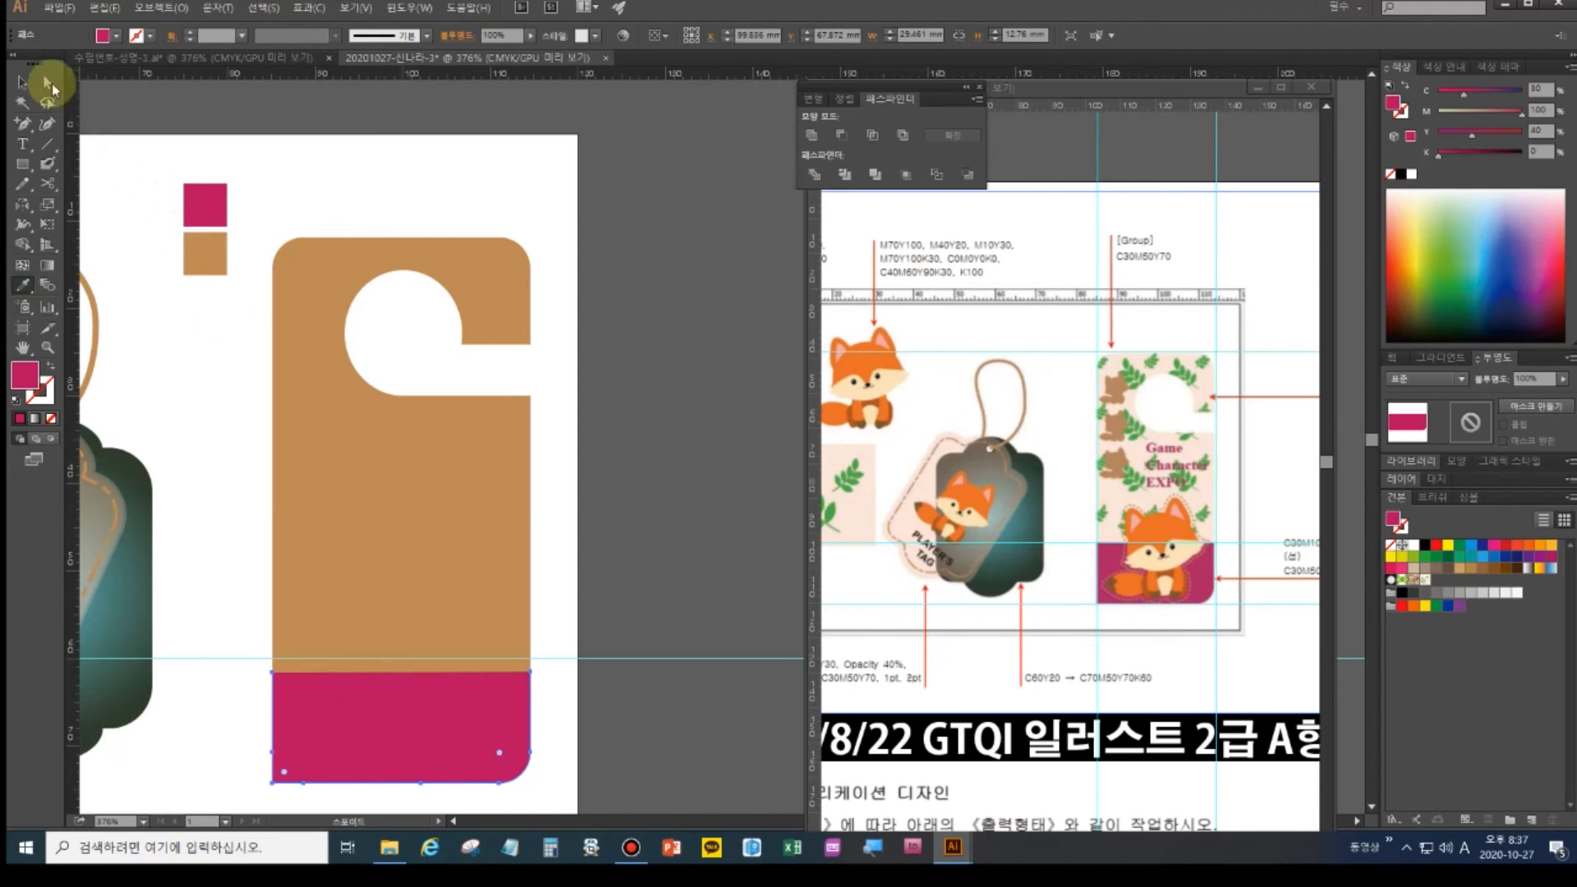
pyautogui.click(48, 82)
pyautogui.click(253, 663)
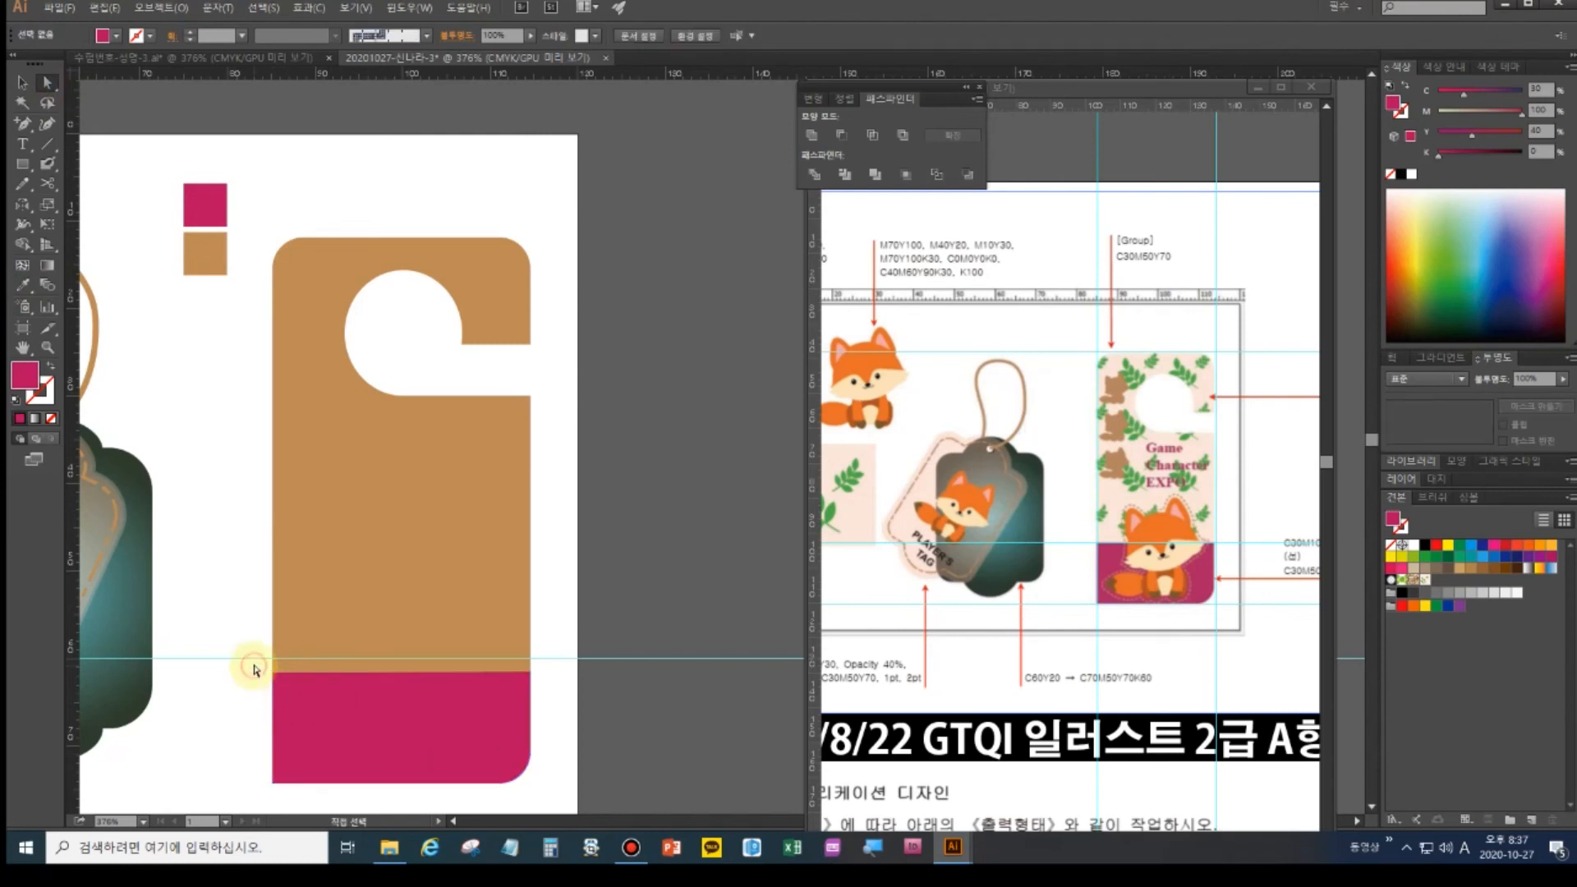
# - Raise the magenta piece's top edge so it overlaps the tan upper section
pyautogui.moveTo(410, 689); pyautogui.dragTo(575, 697)
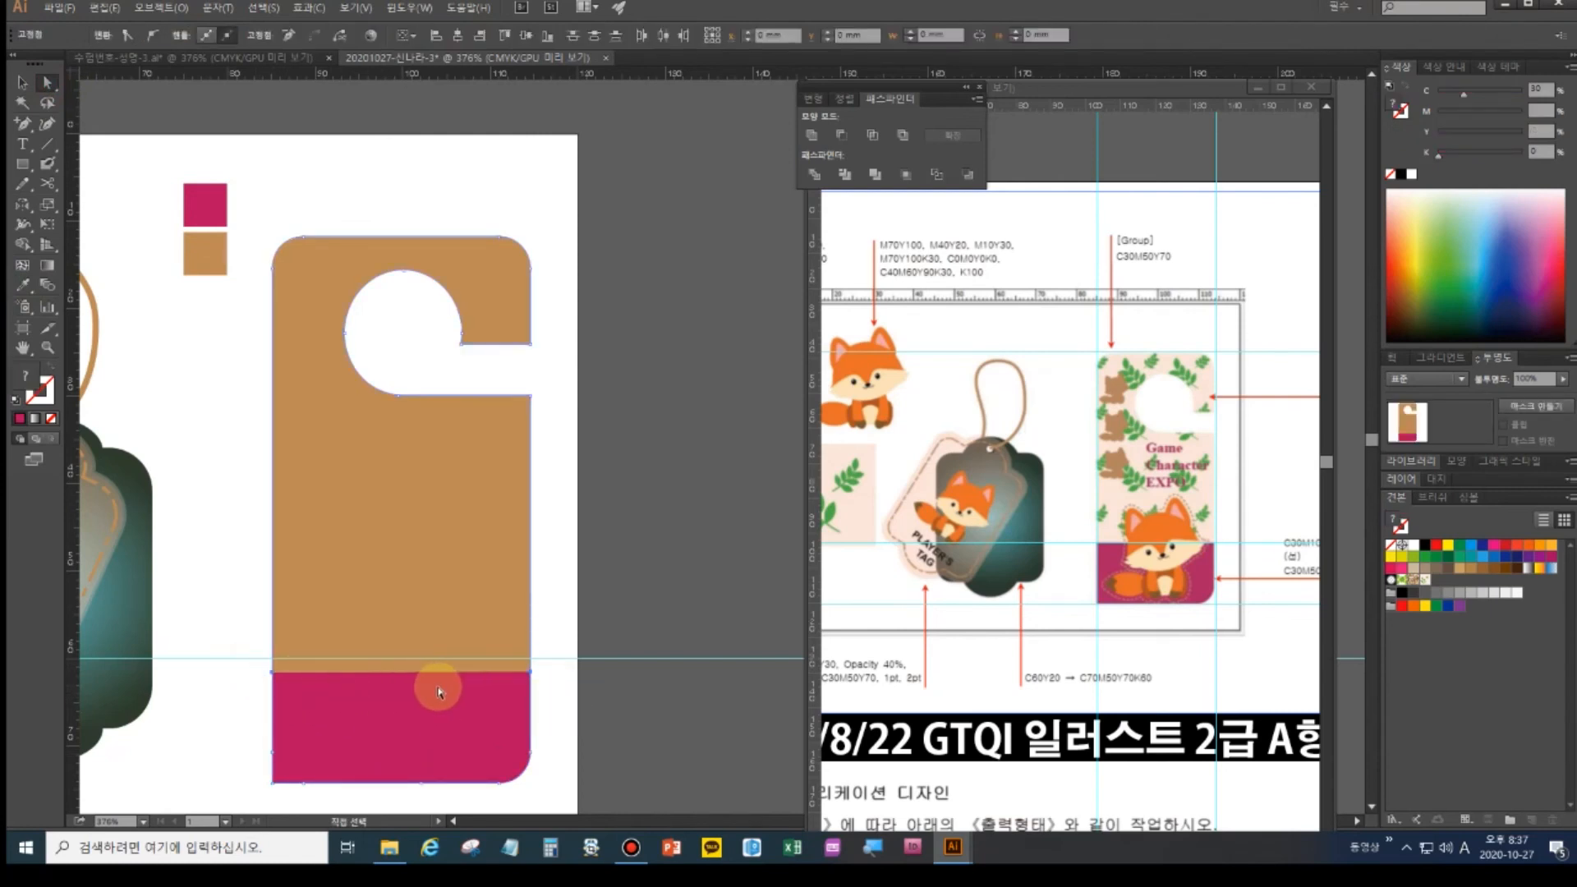
pyautogui.click(253, 712)
pyautogui.click(276, 682)
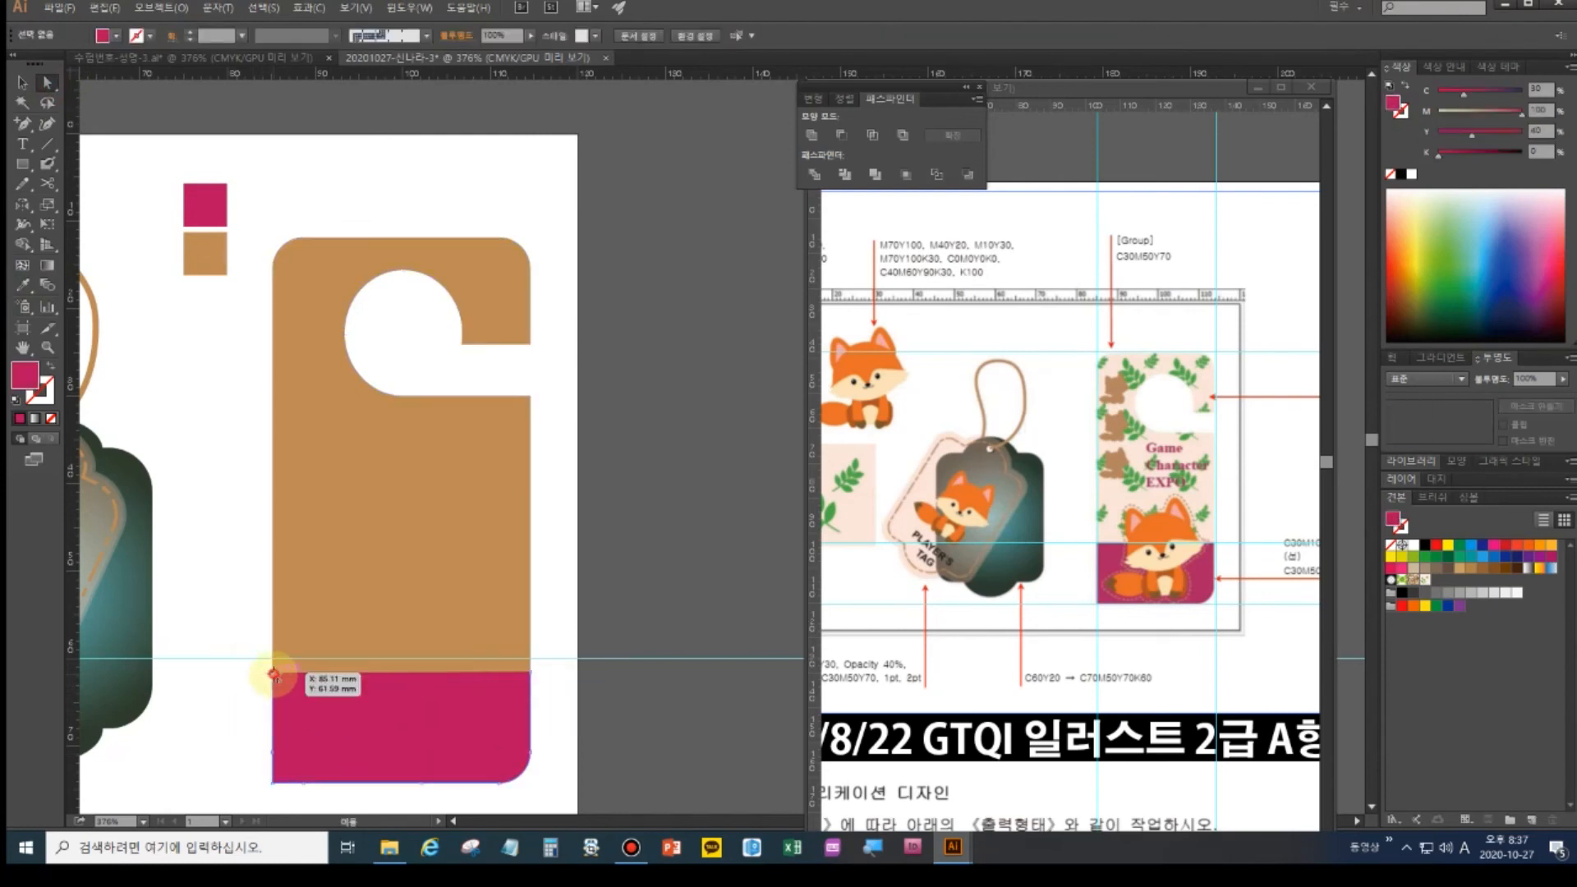
pyautogui.keyDown('shift'); pyautogui.click(531, 674); pyautogui.keyUp('shift')
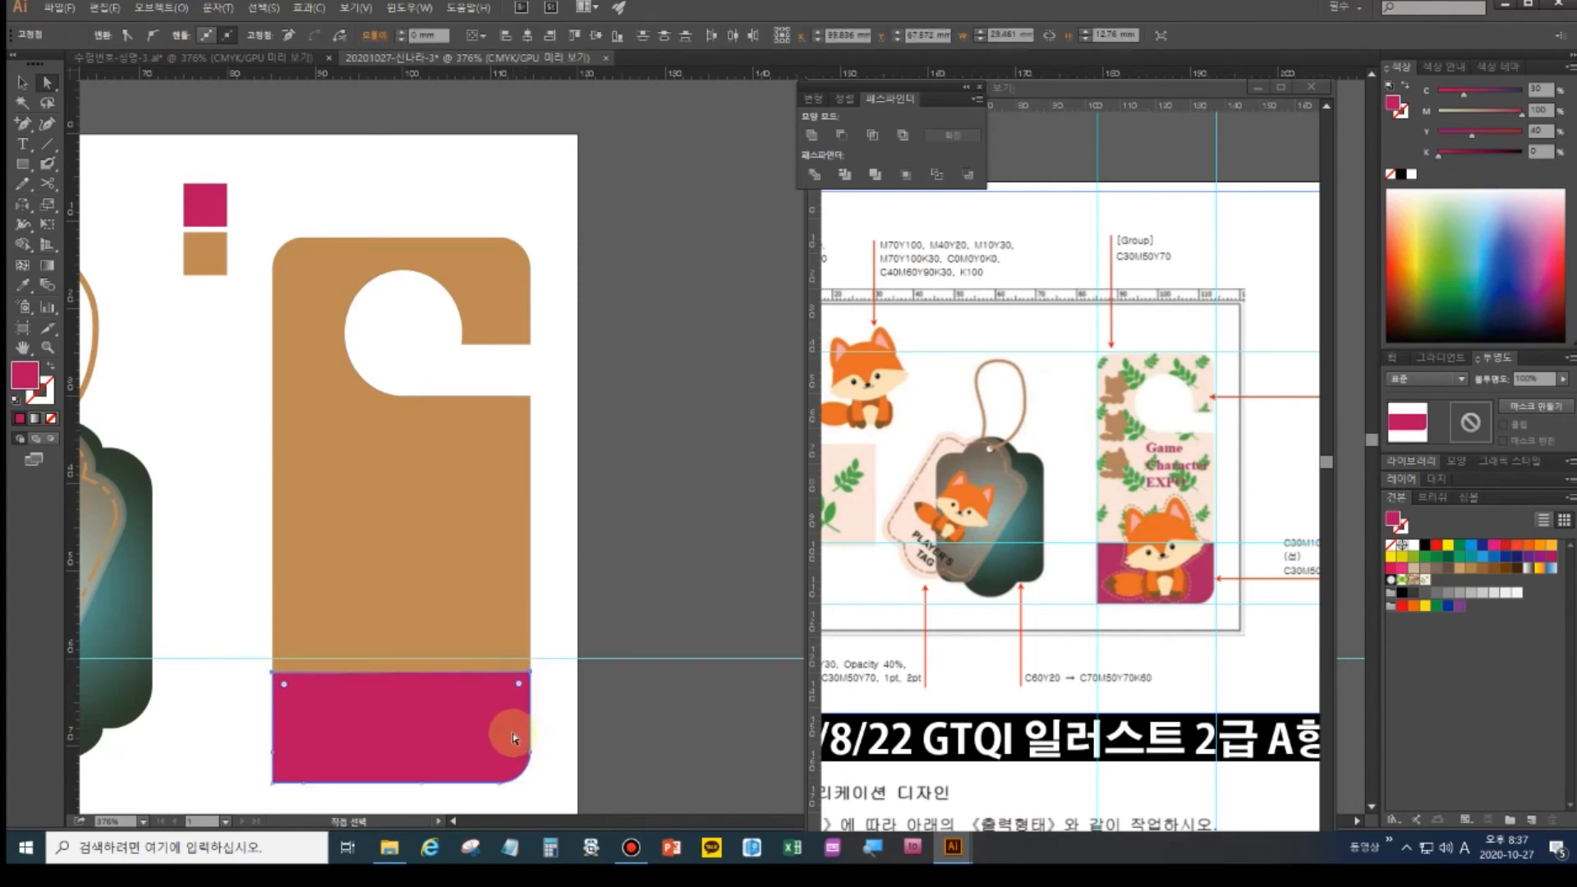
pyautogui.click(20, 84)
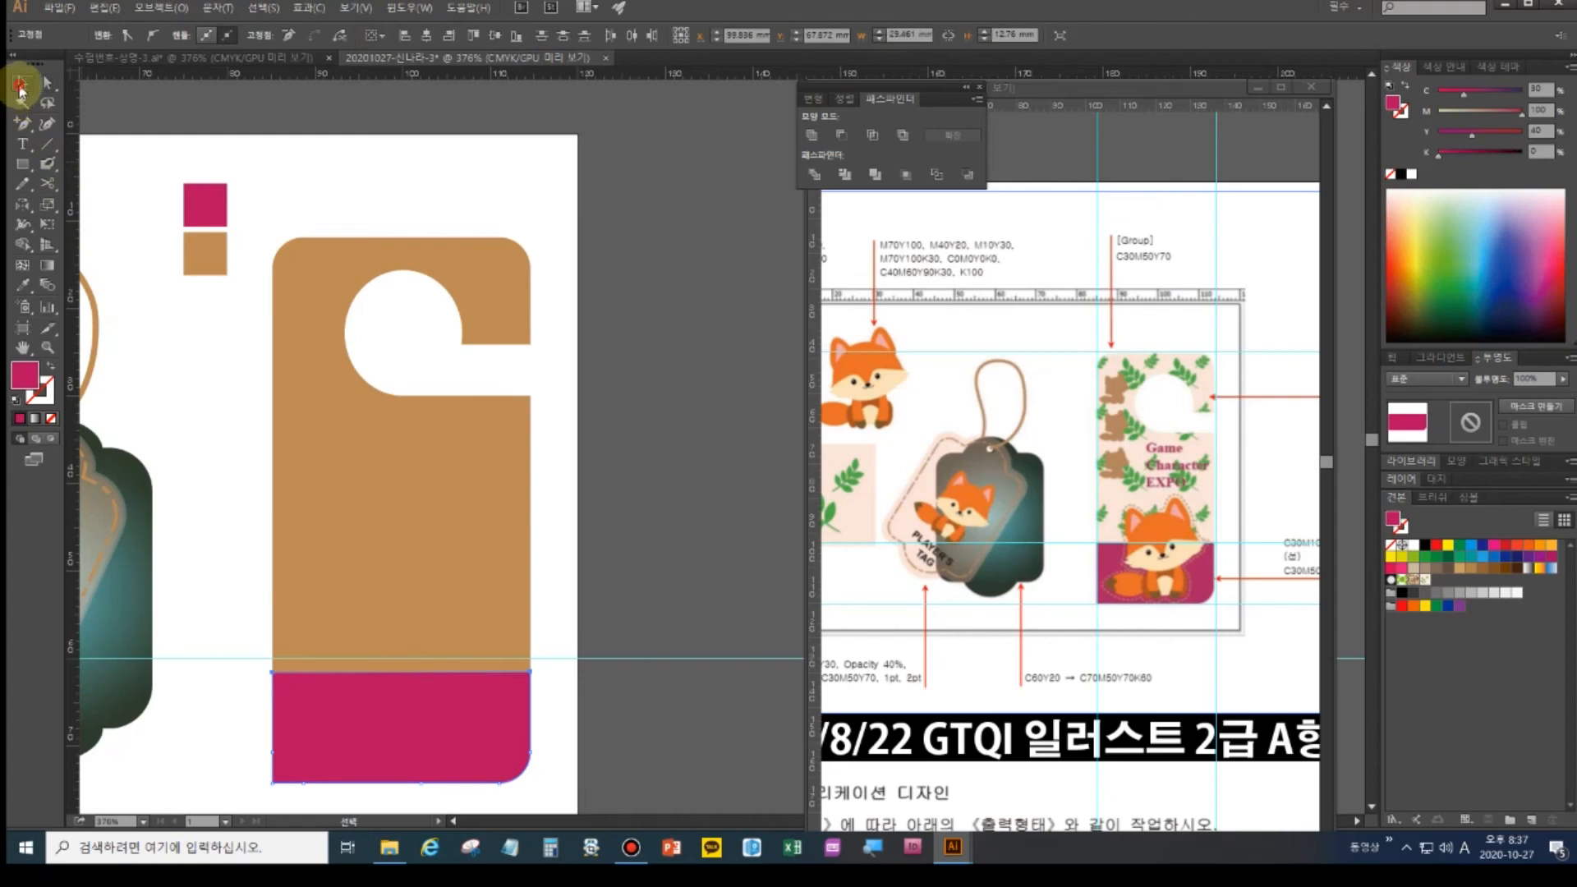
pyautogui.click(395, 740)
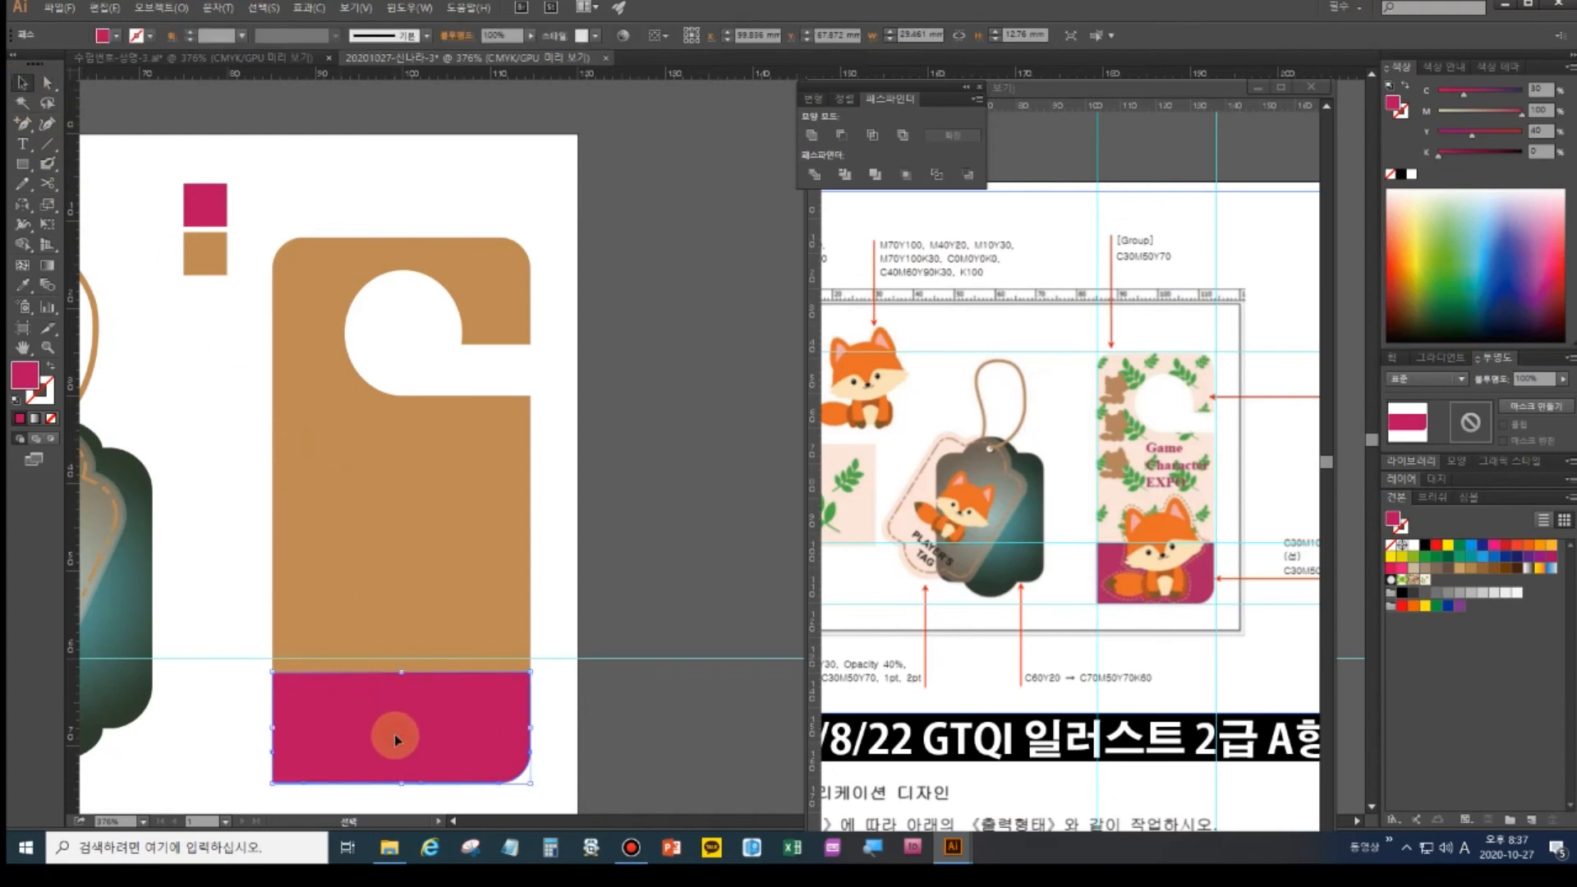
pyautogui.click(972, 576)
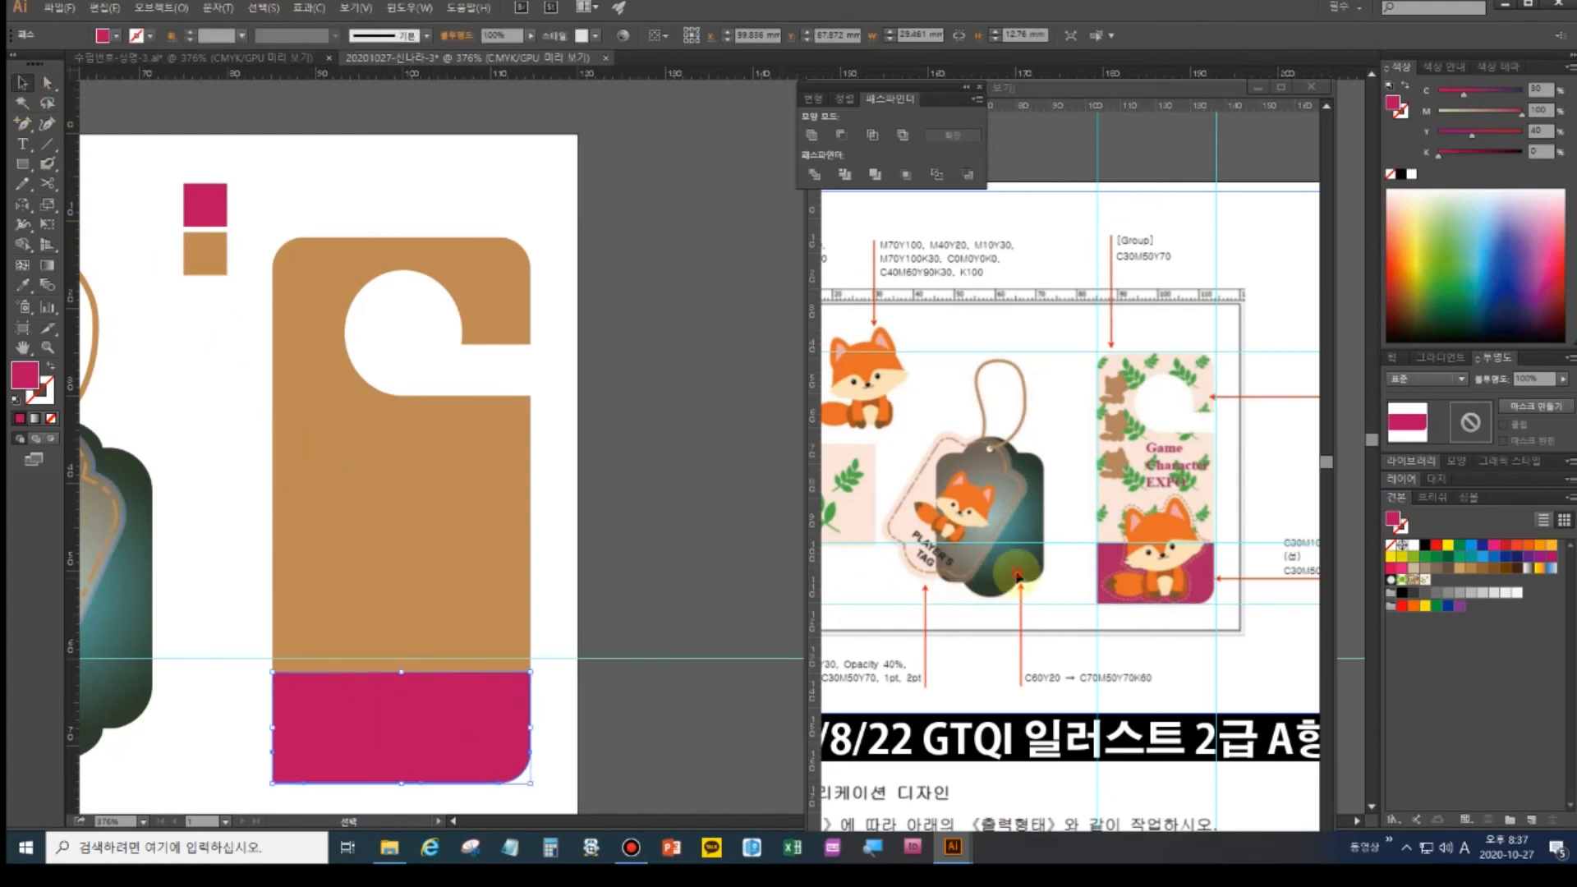
pyautogui.moveTo(972, 575); pyautogui.dragTo(1082, 588)
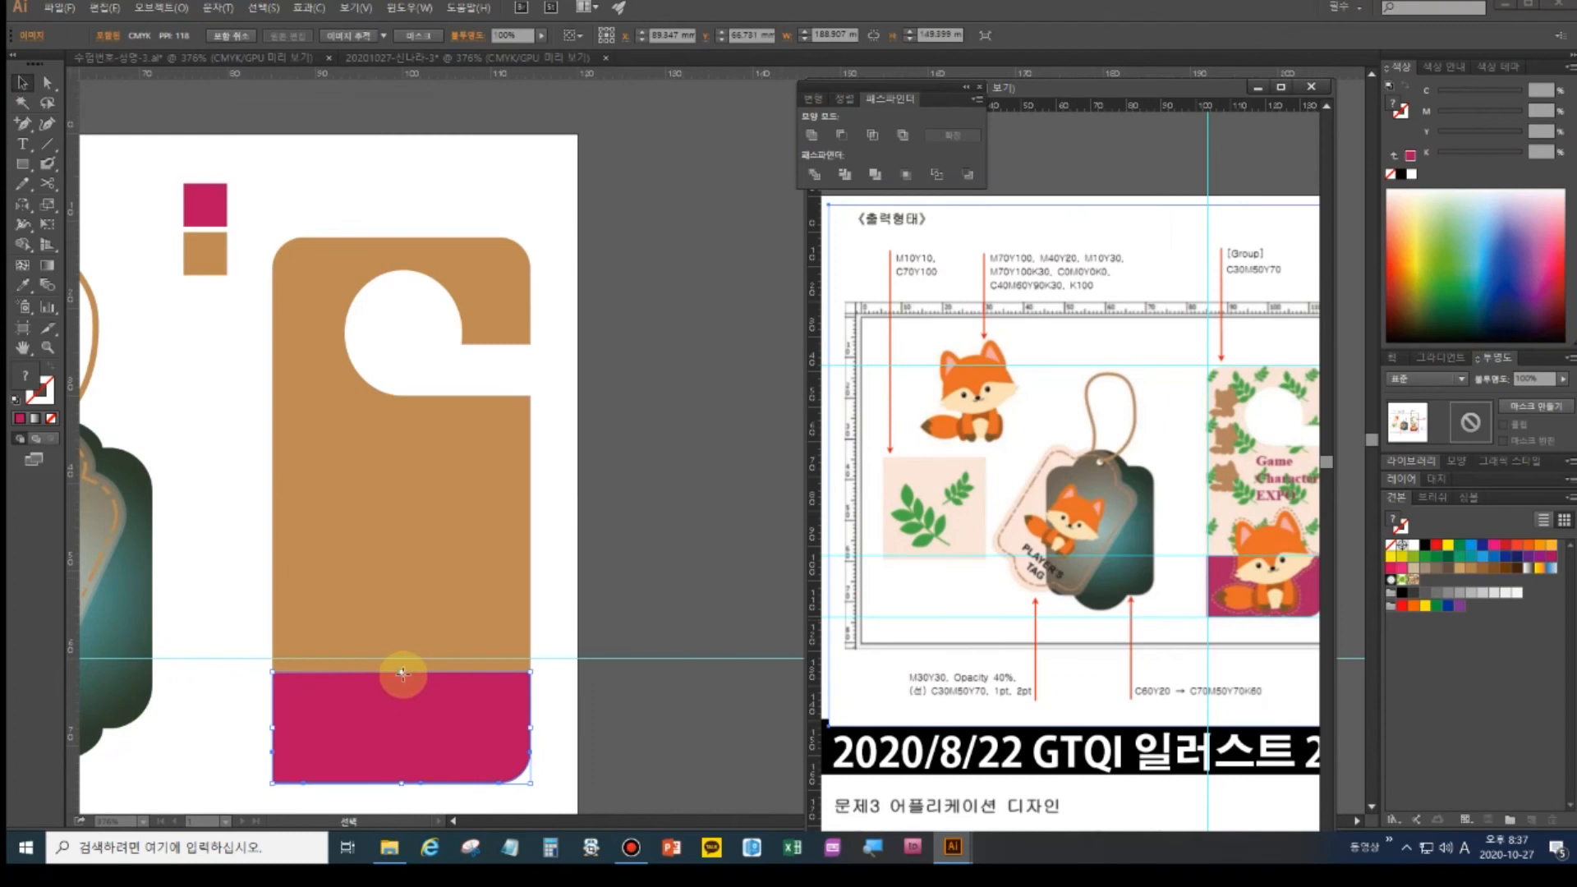
pyautogui.click(402, 672)
pyautogui.moveTo(401, 676); pyautogui.dragTo(401, 649)
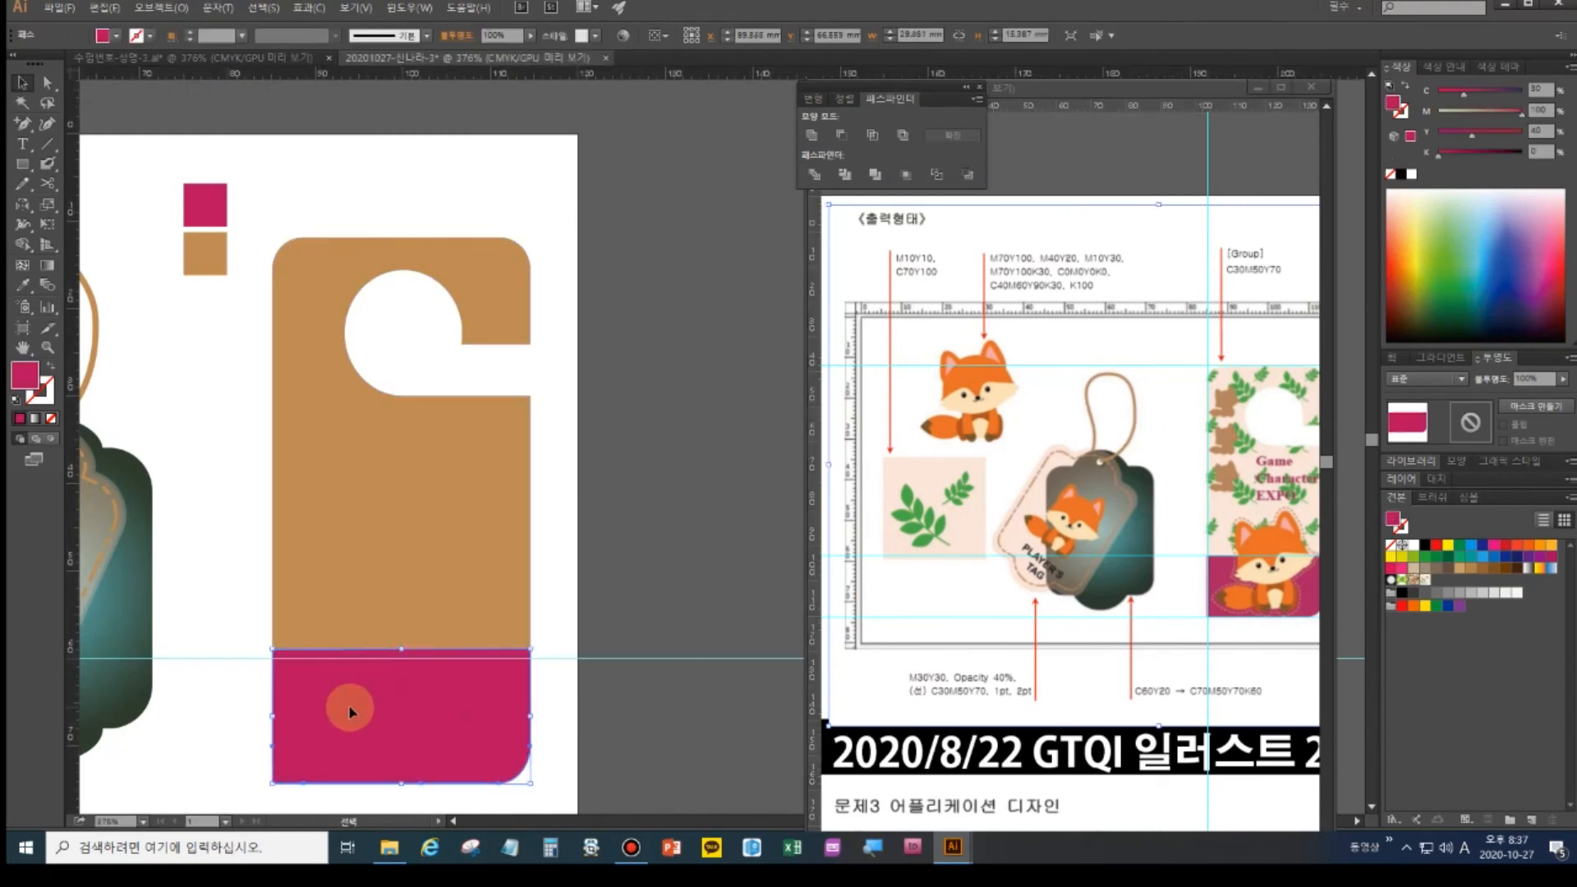
pyautogui.click(407, 514)
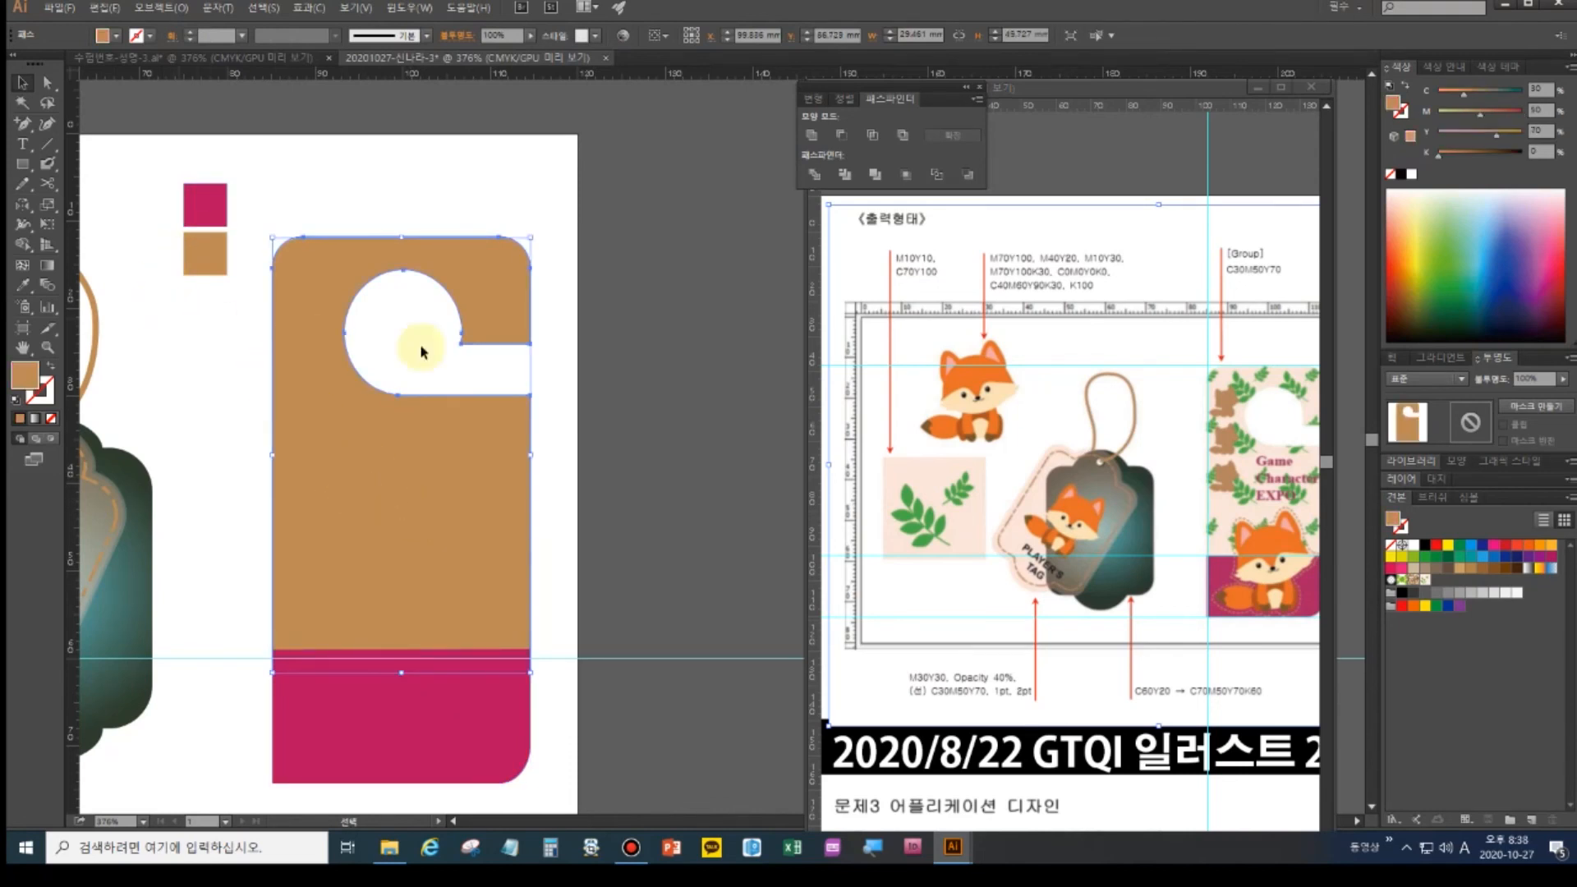
# - Fill the door hanger's upper section with the leaf pattern swatch
pyautogui.click(1425, 581)
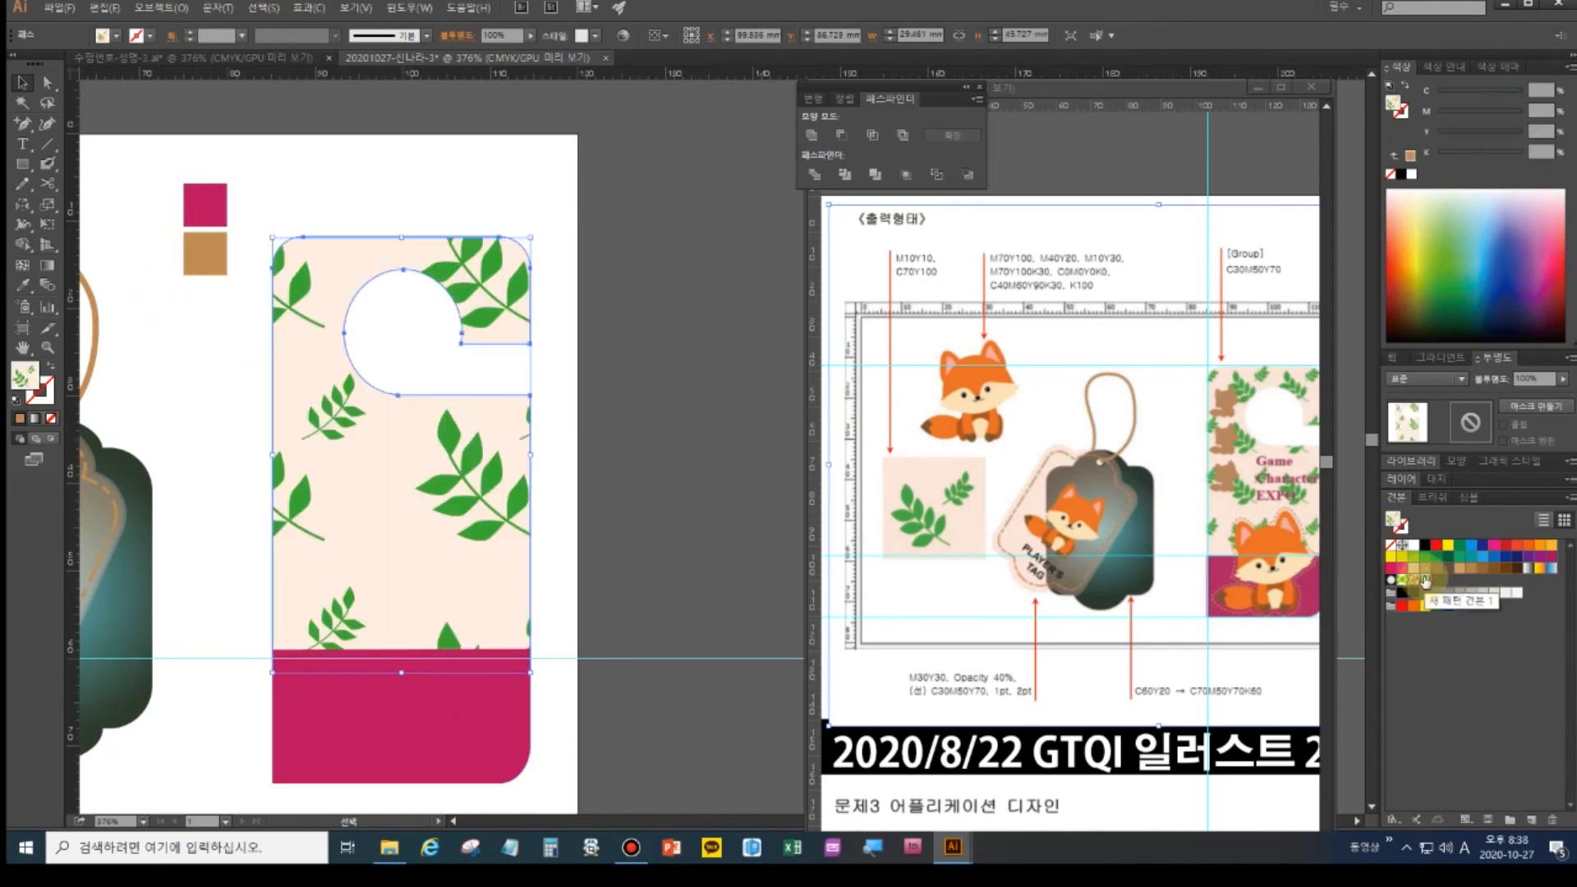
pyautogui.click(1185, 539)
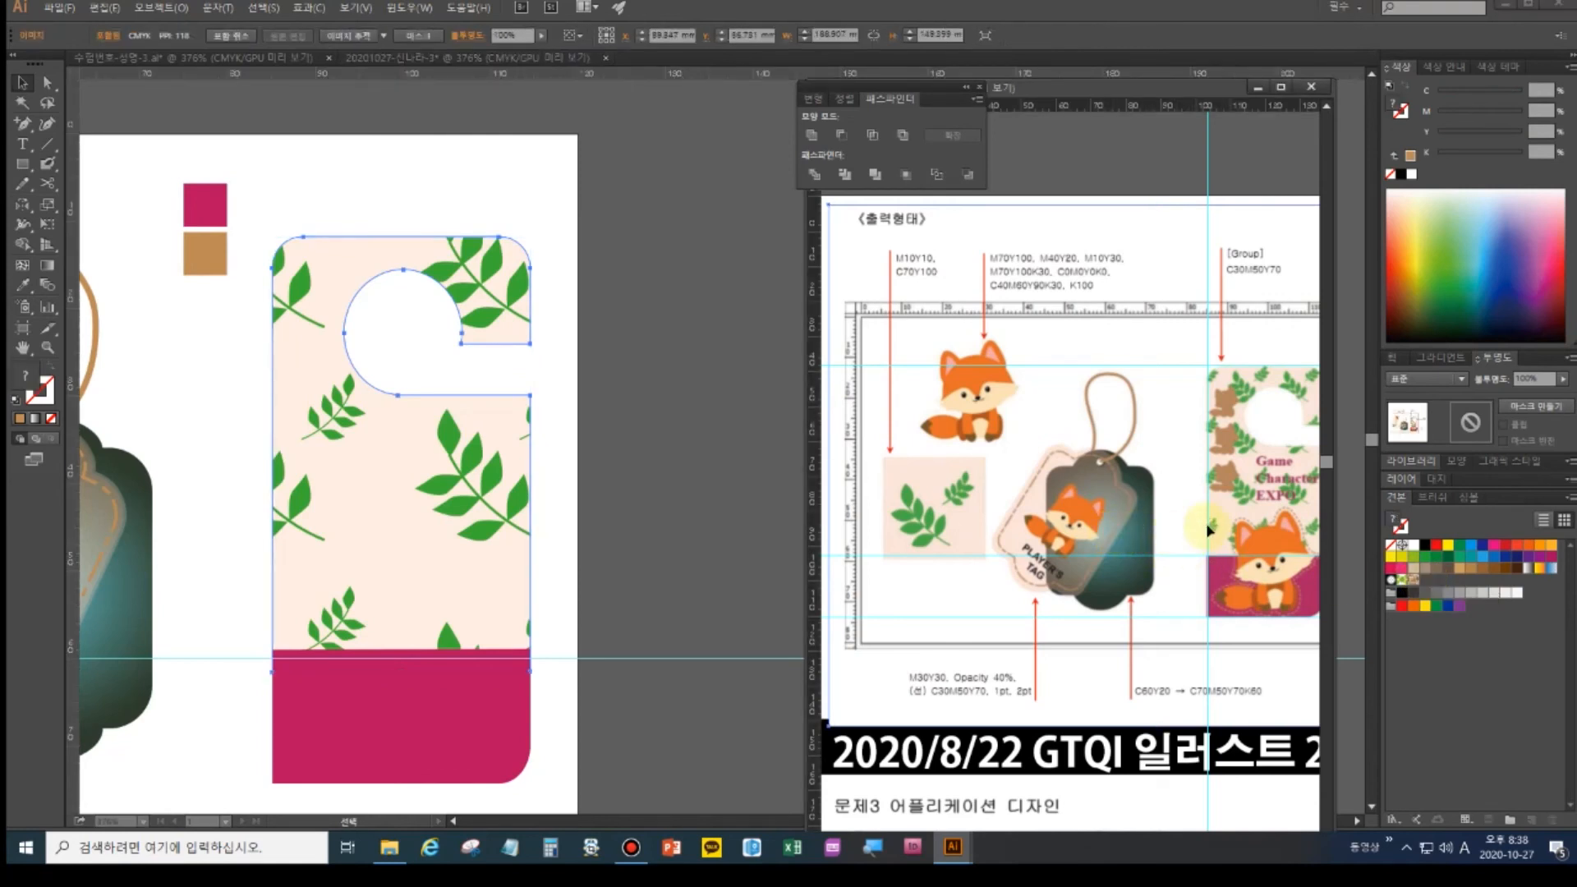
pyautogui.moveTo(1205, 528); pyautogui.dragTo(1039, 507)
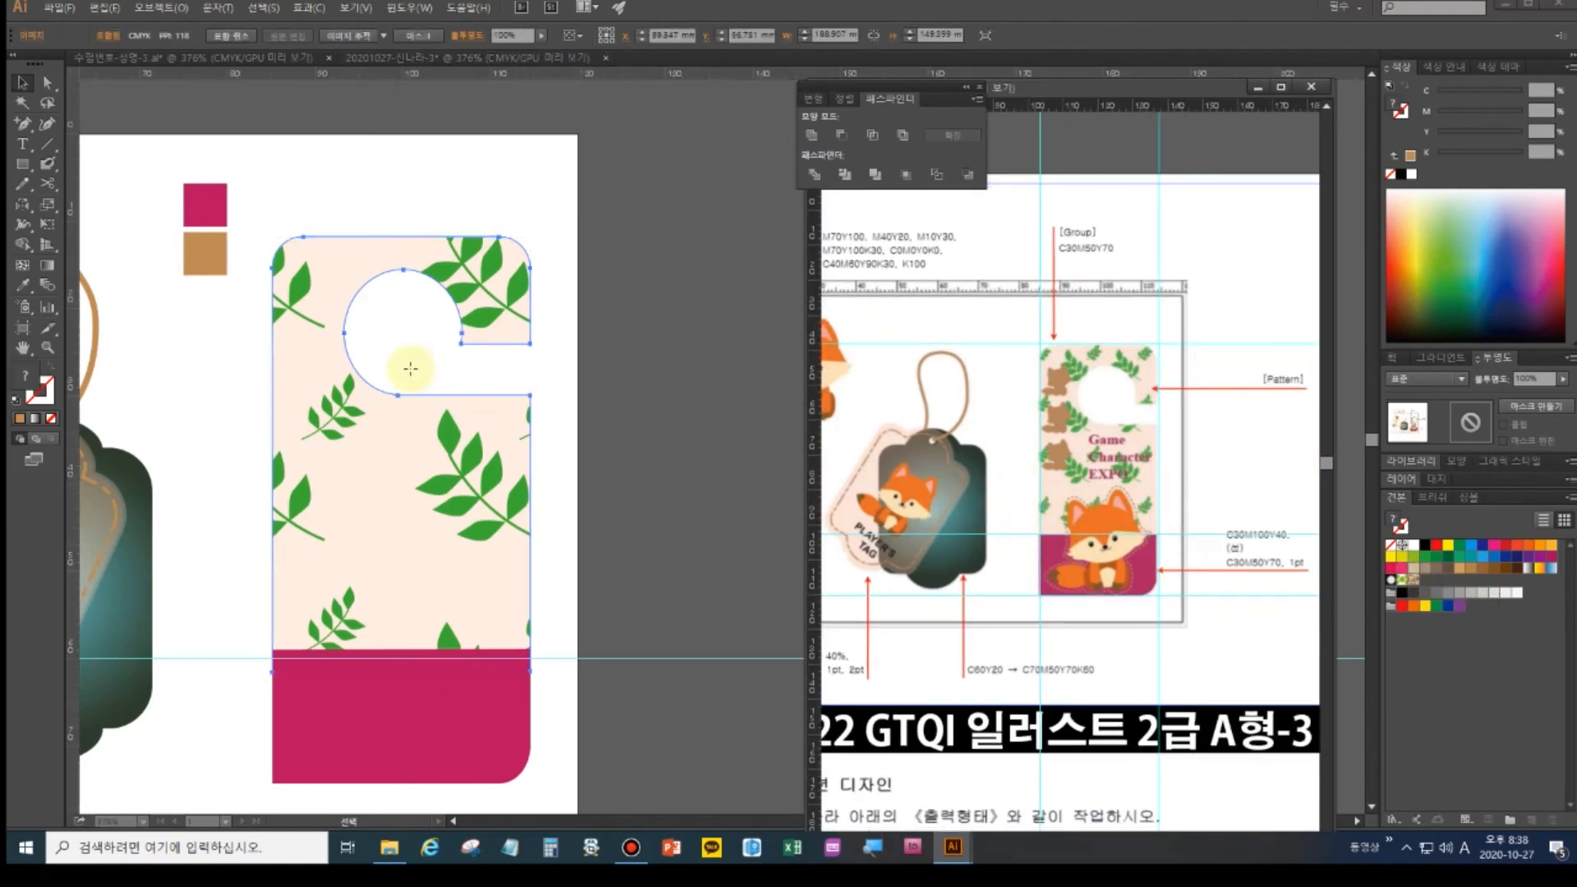
pyautogui.doubleClick(48, 206)
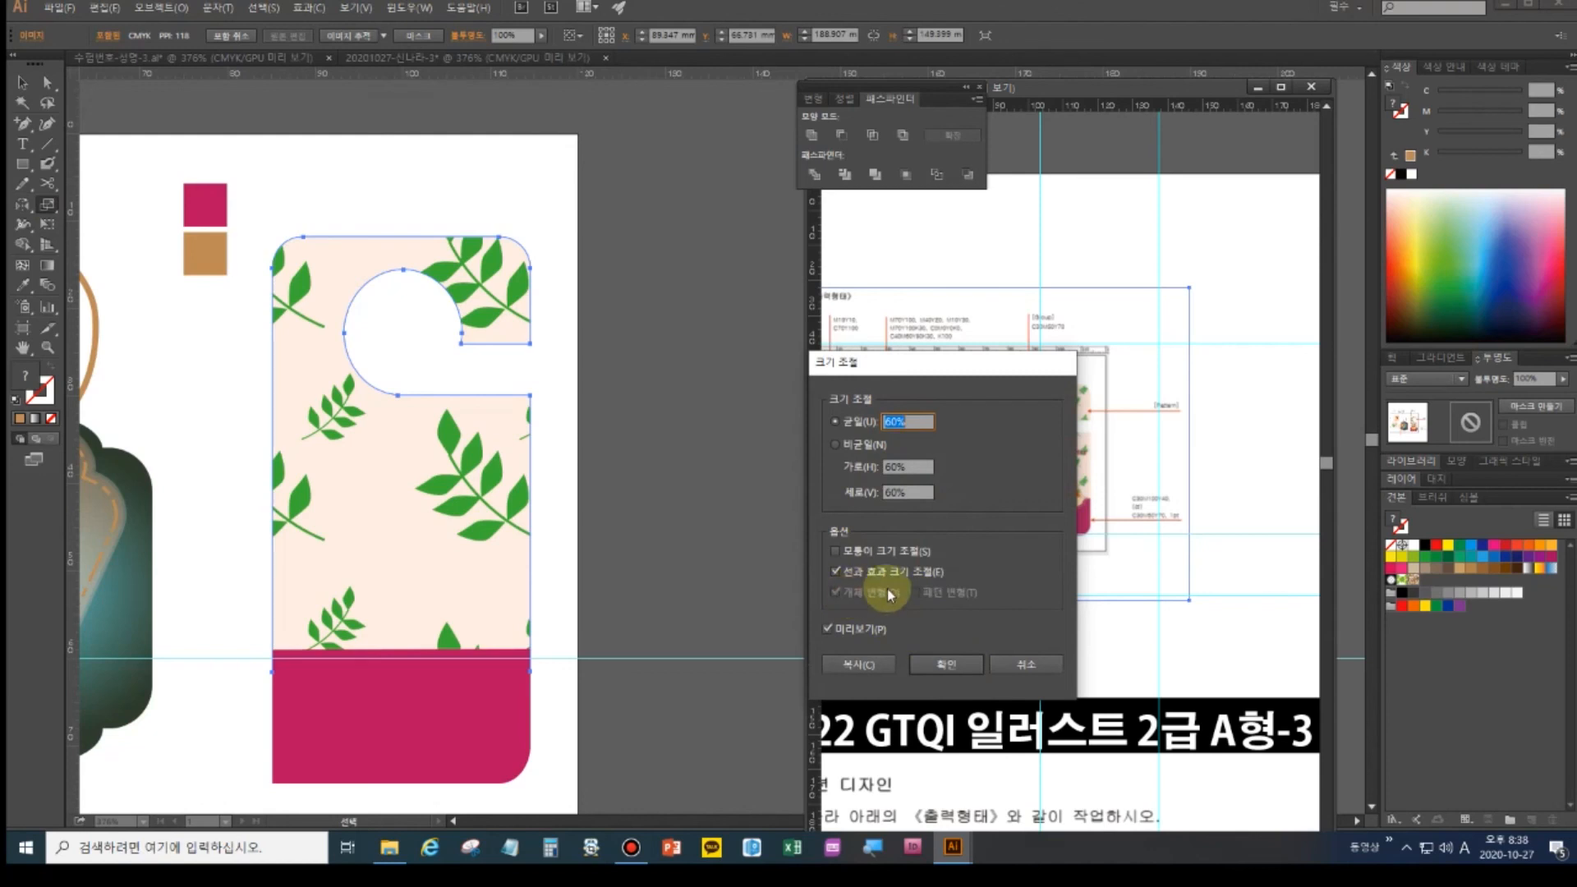
pyautogui.click(1038, 668)
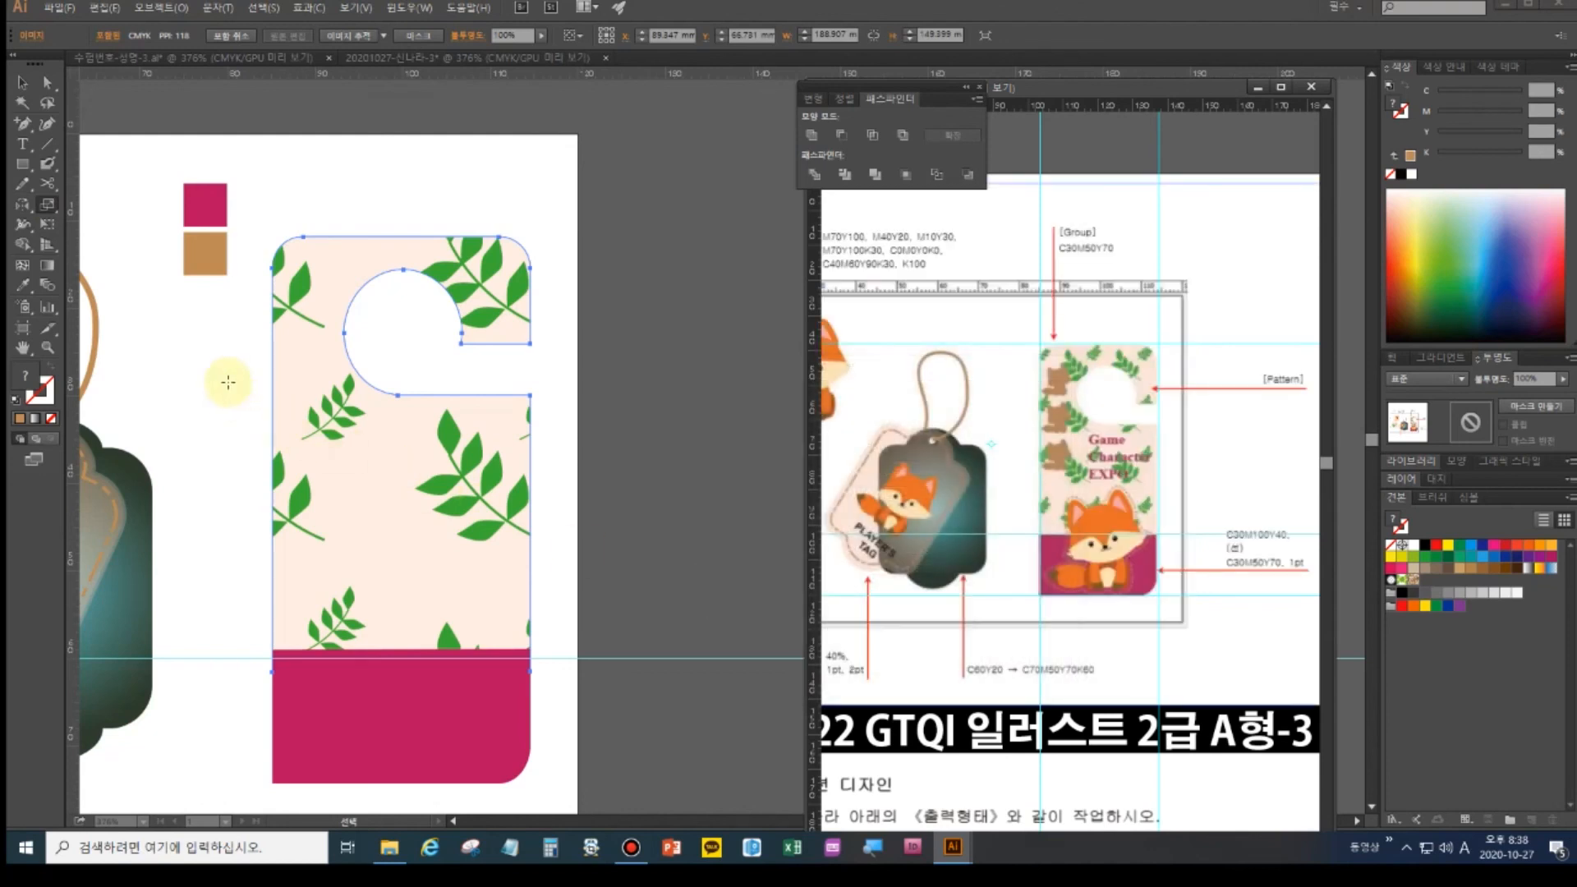
pyautogui.click(414, 376)
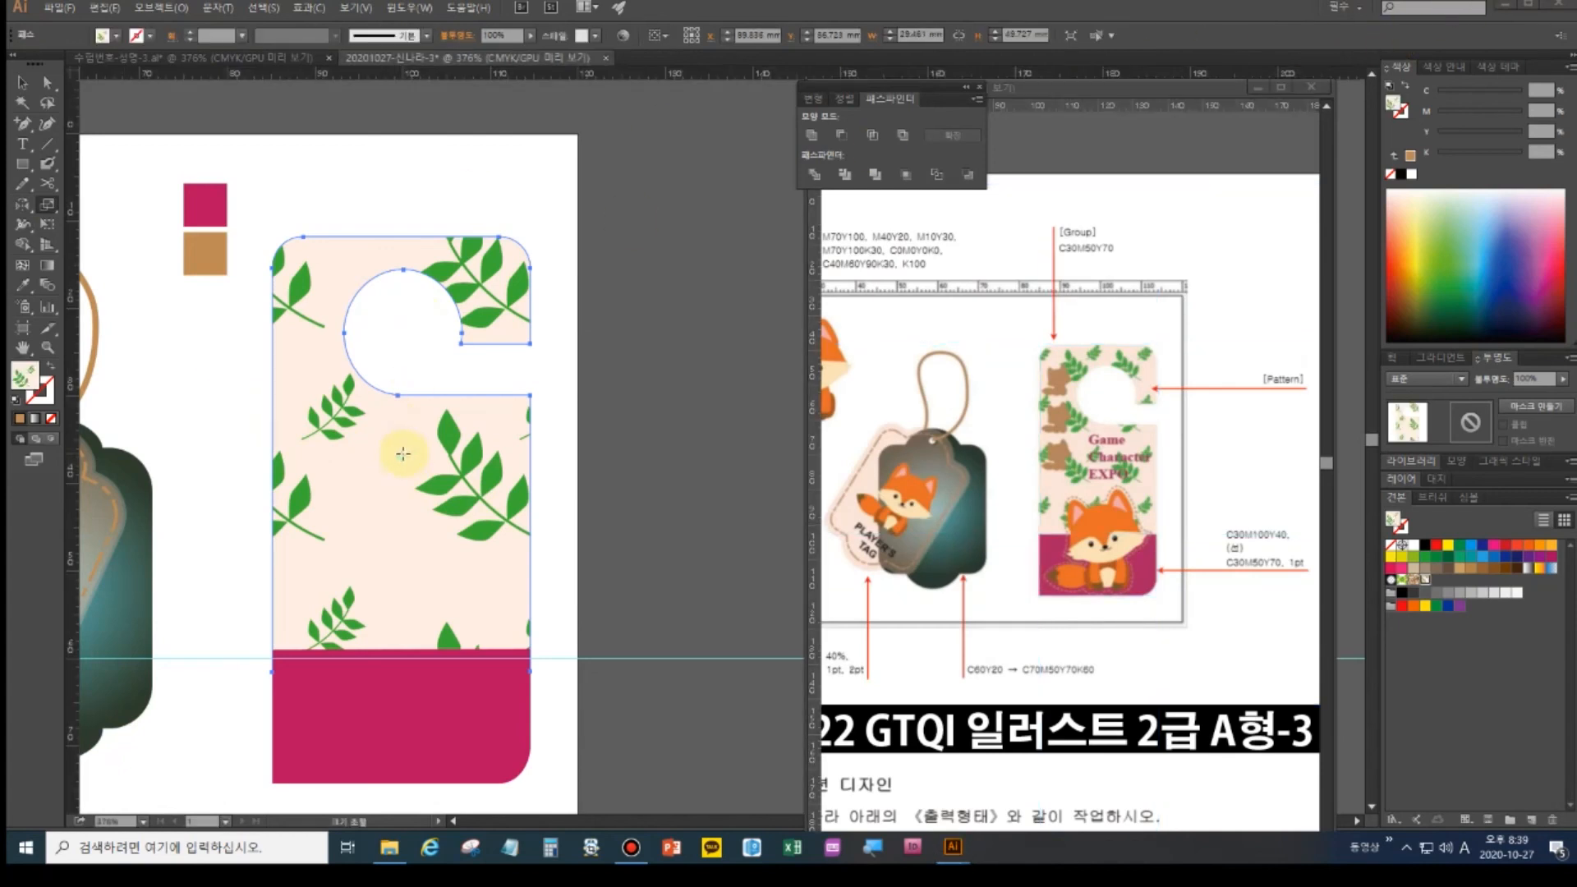
# - Scale only the leaf pattern to 50% uniform, leaving the shape unchanged
pyautogui.click(47, 203)
pyautogui.doubleClick(48, 203)
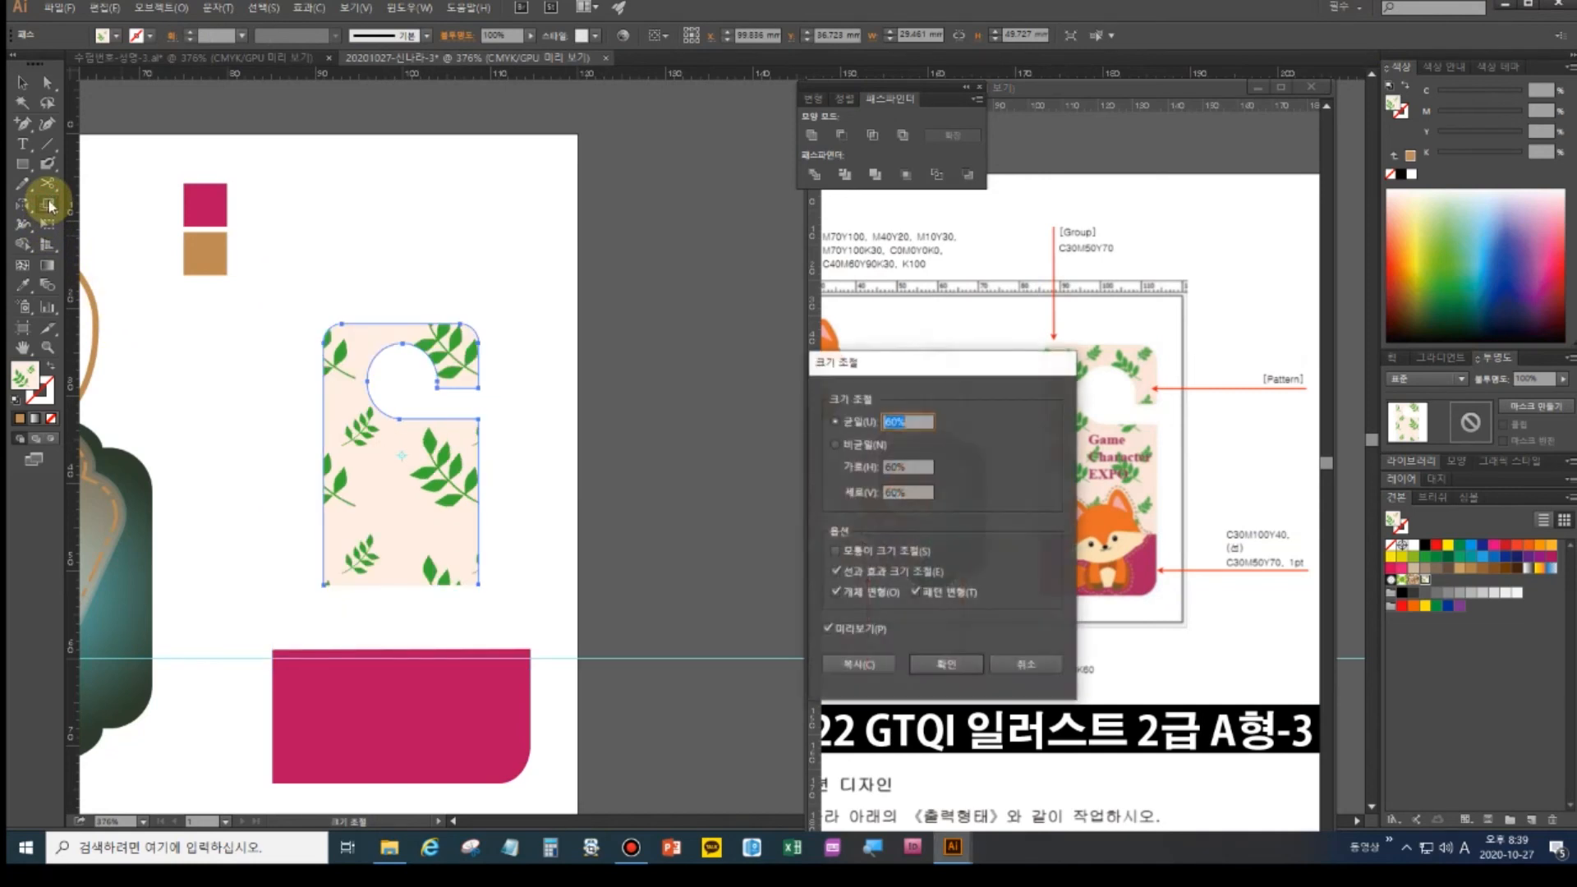
pyautogui.click(861, 594)
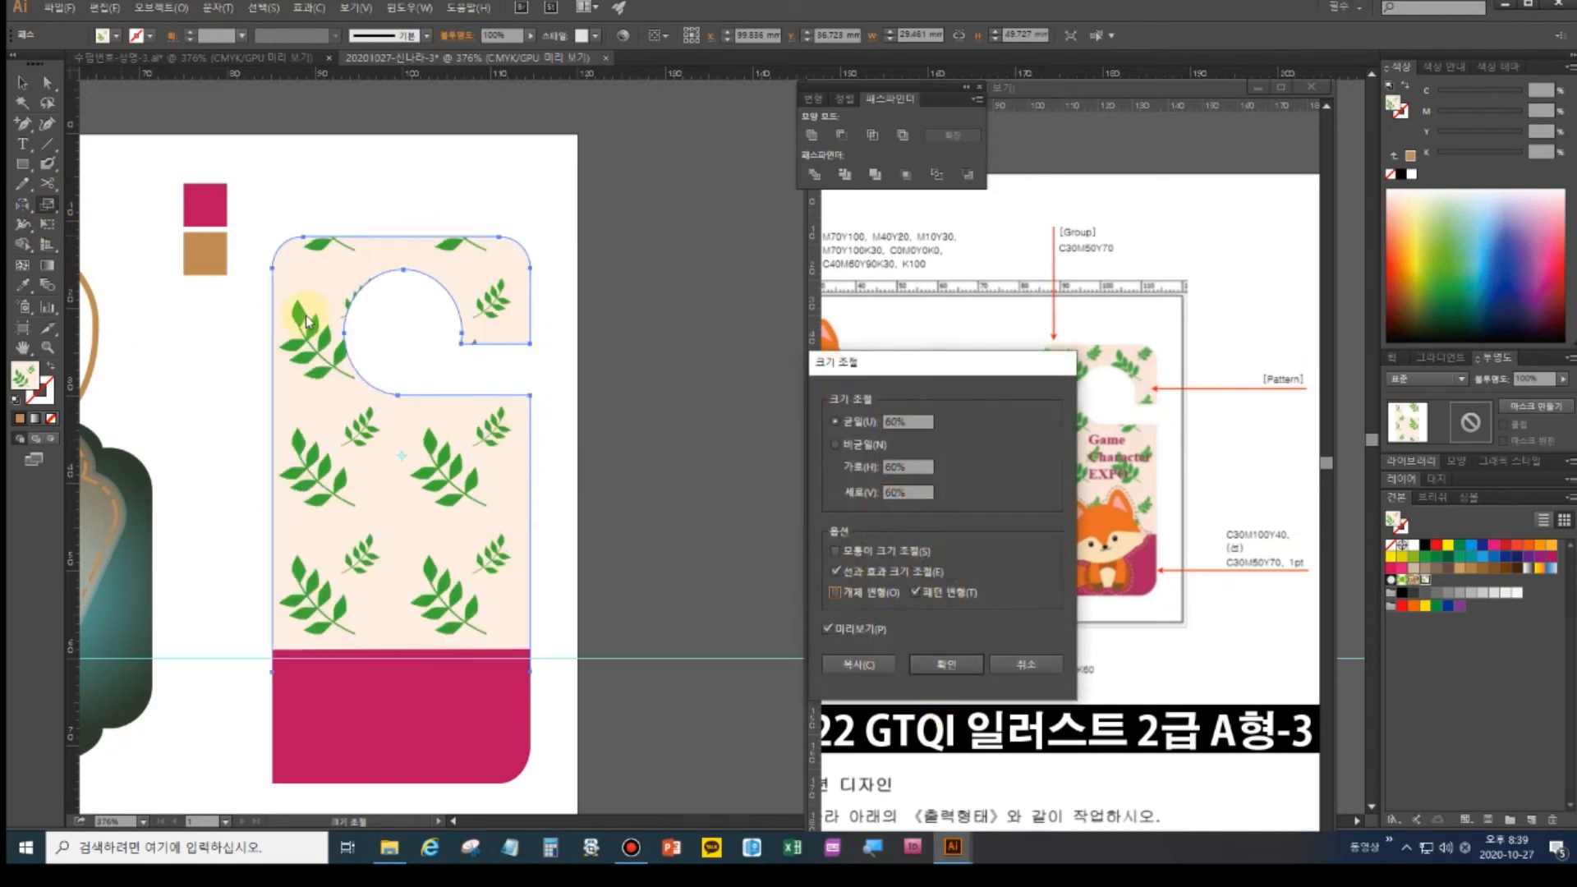
pyautogui.doubleClick(898, 419)
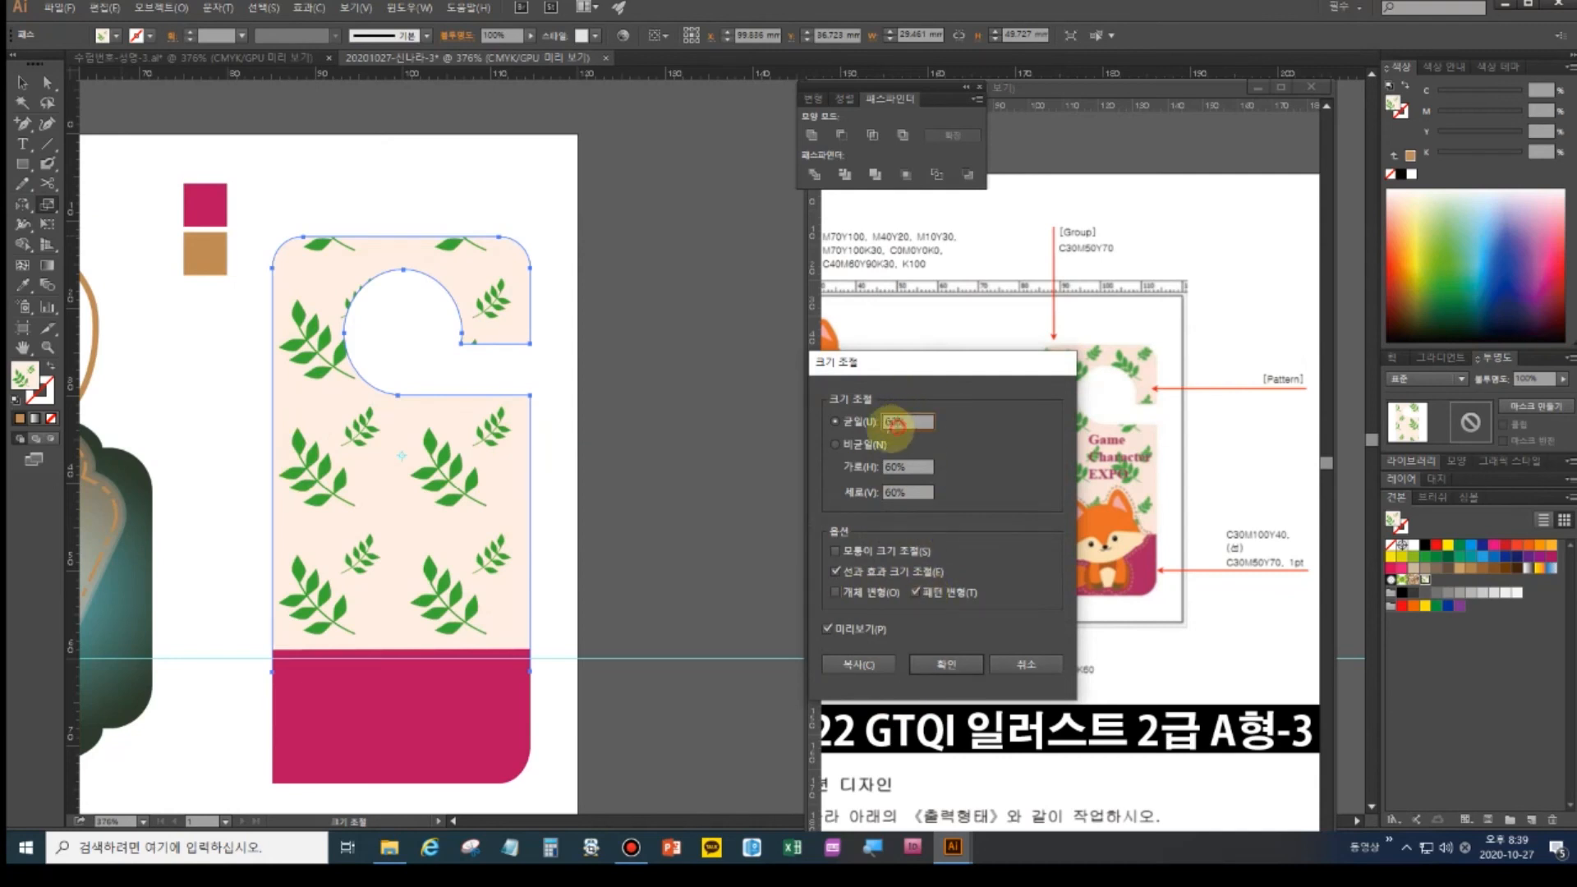
pyautogui.write('5%')
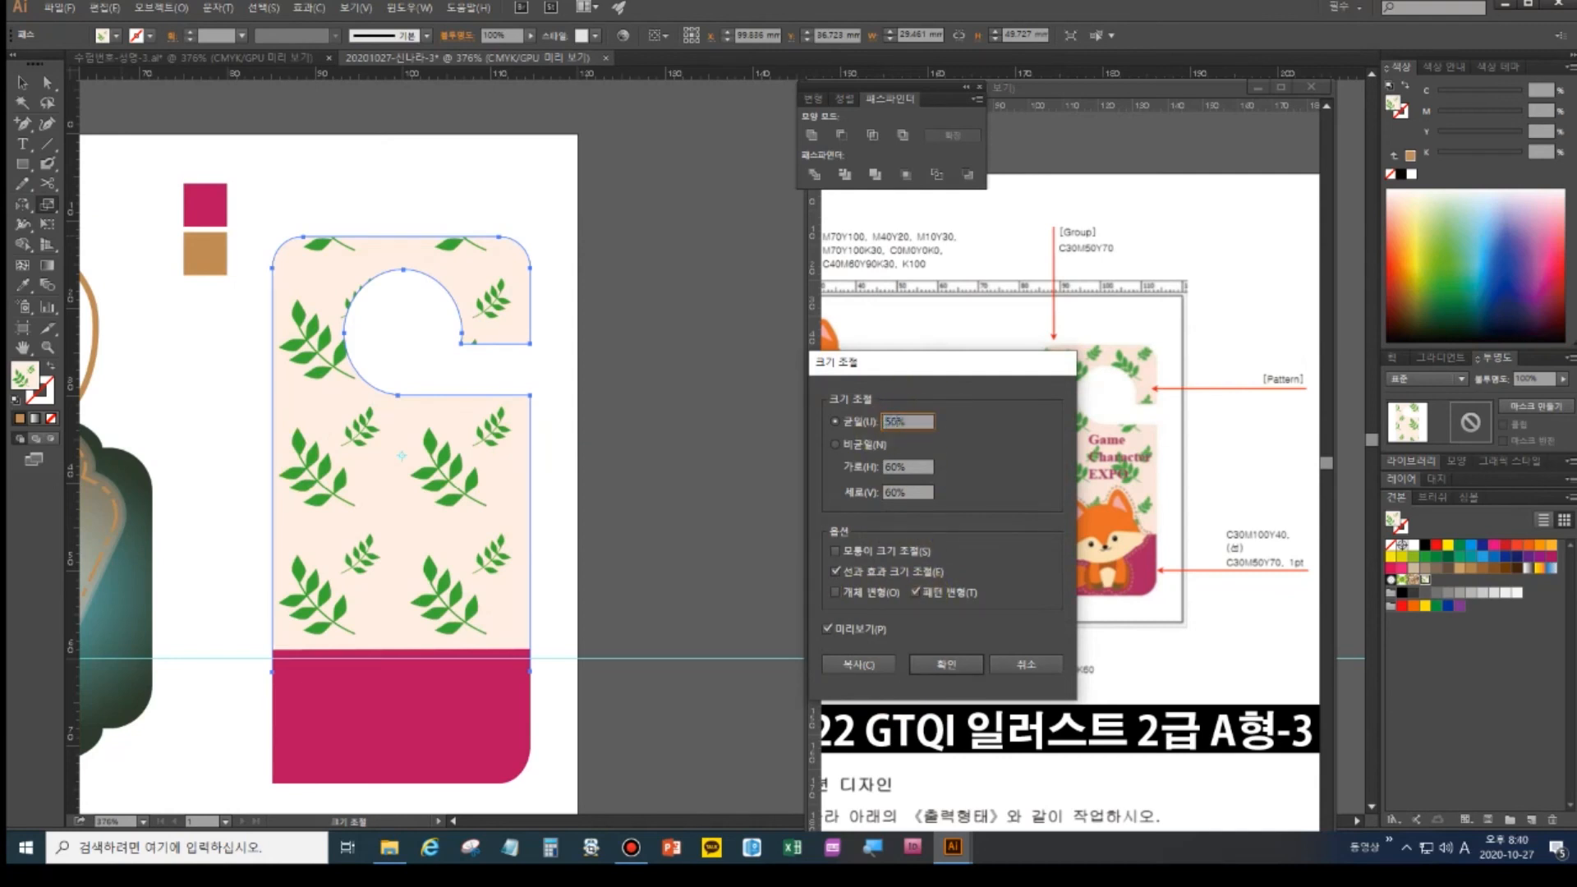
pyautogui.moveTo(932, 383); pyautogui.dragTo(1225, 392)
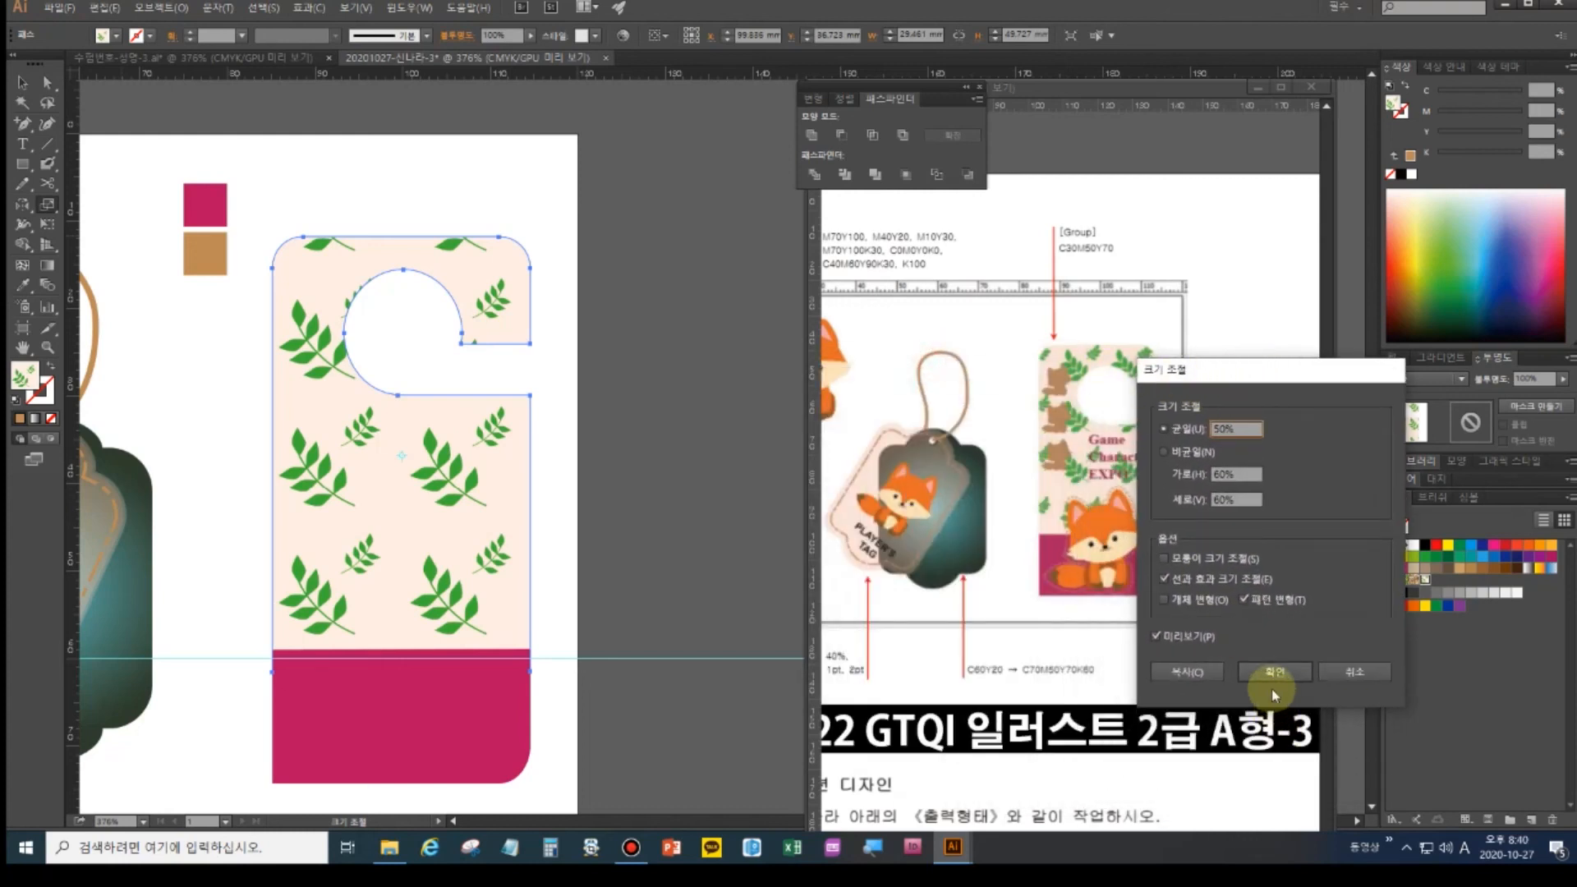
pyautogui.click(1241, 672)
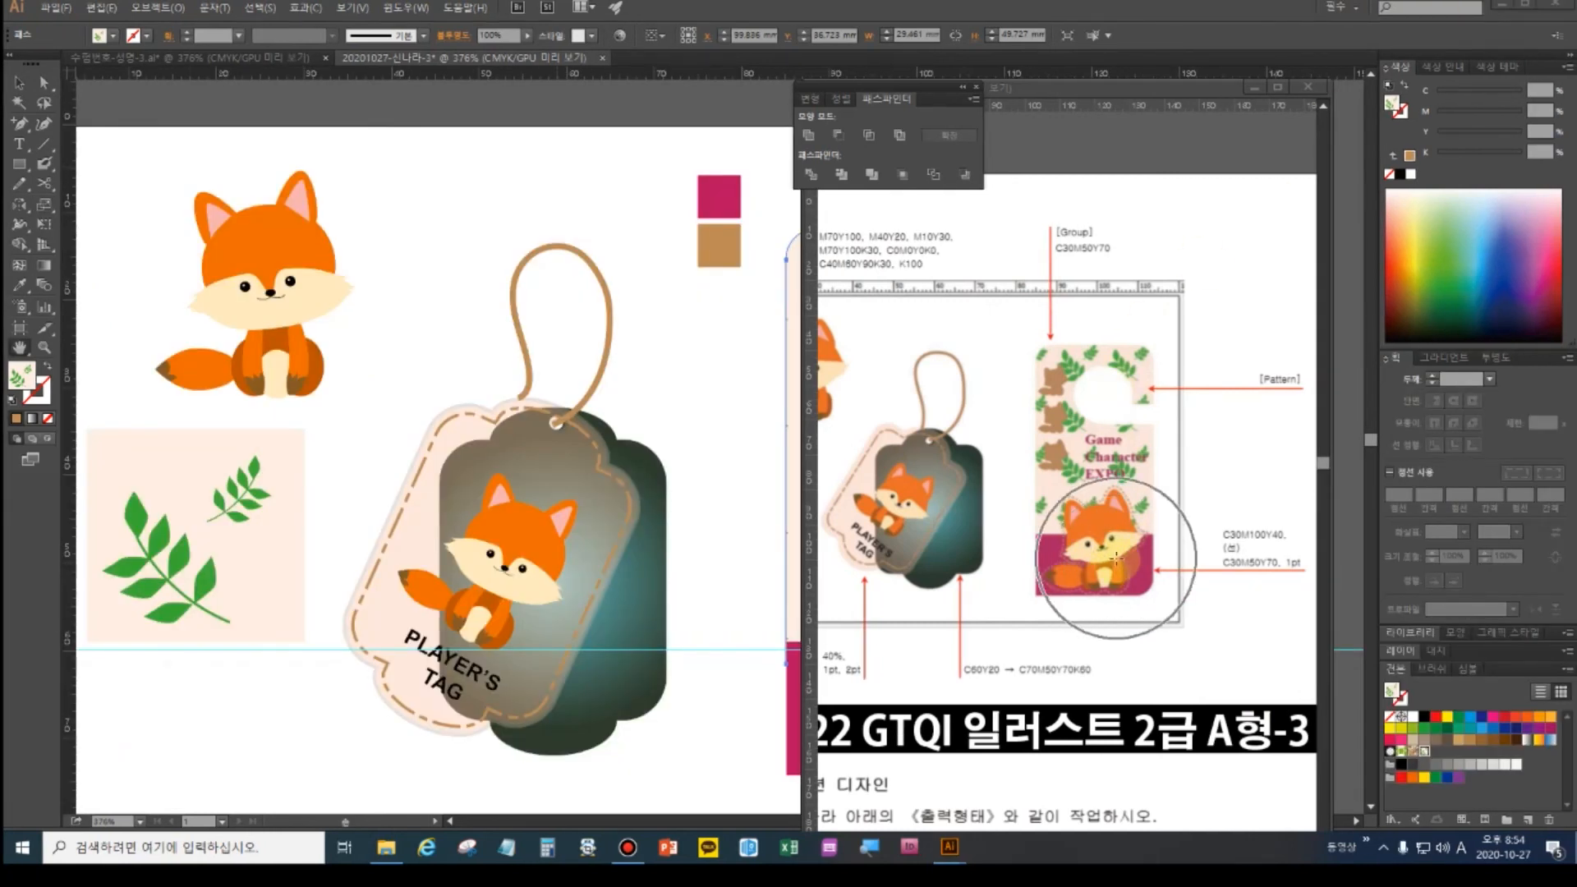
# - Select the complete sitting fox artwork as one group
pyautogui.click(18, 82)
pyautogui.moveTo(160, 185); pyautogui.dragTo(342, 372)
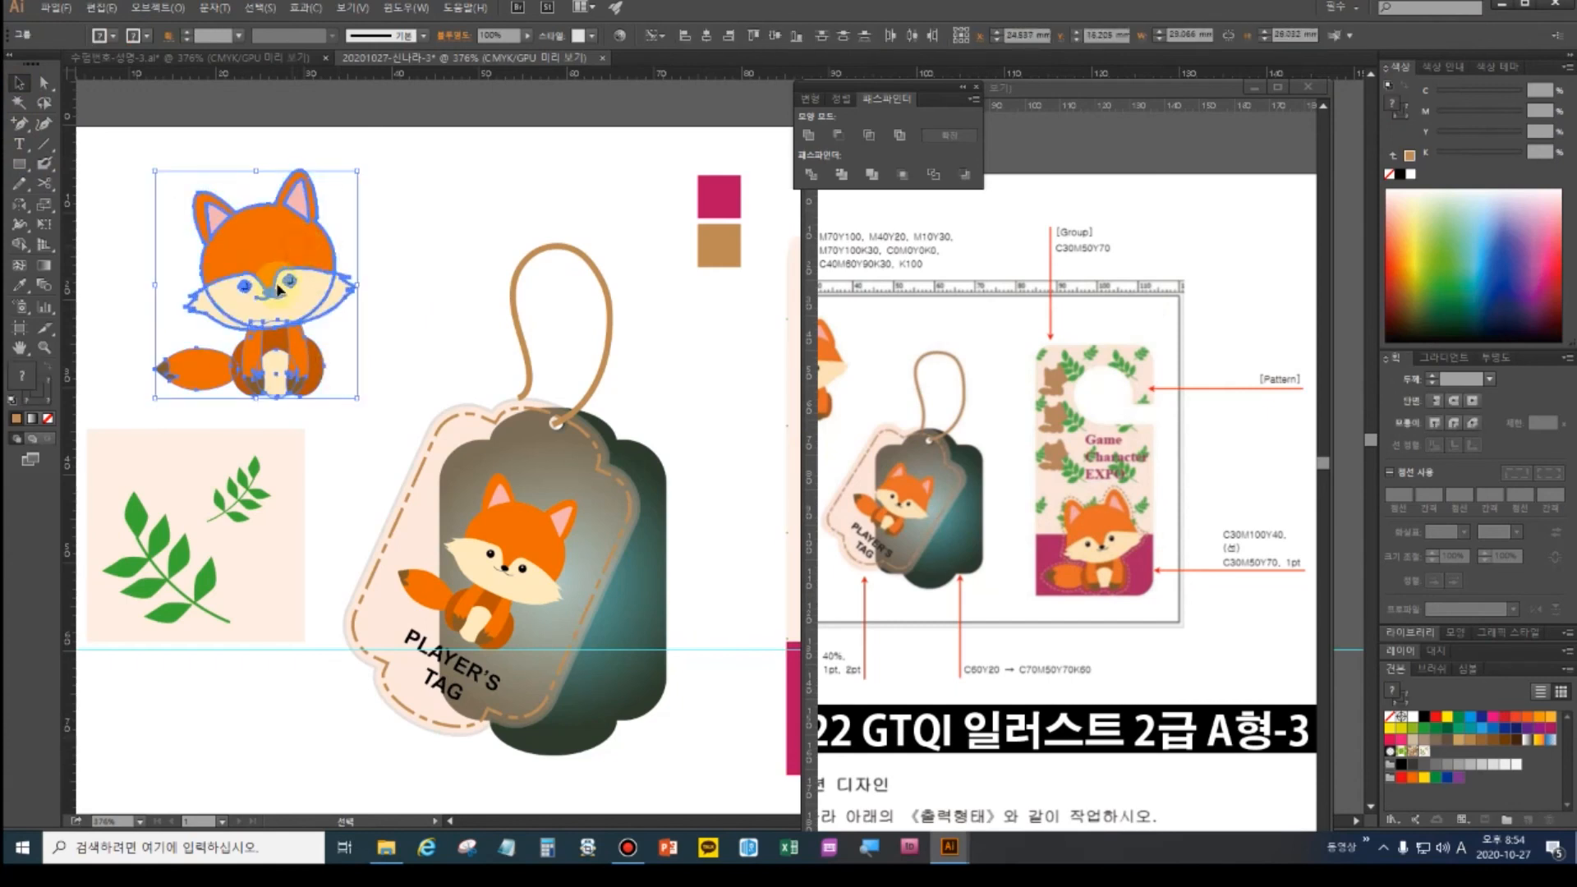
pyautogui.click(370, 324)
pyautogui.click(306, 310)
pyautogui.click(302, 363)
pyautogui.click(281, 267)
pyautogui.click(375, 258)
pyautogui.moveTo(159, 174); pyautogui.dragTo(354, 394)
pyautogui.click(401, 354)
pyautogui.click(324, 283)
# - Drag a copy of the fox onto the magenta band and centre the door hanger
pyautogui.moveTo(406, 379); pyautogui.dragTo(287, 328)
pyautogui.moveTo(198, 271); pyautogui.dragTo(798, 604)
pyautogui.moveTo(743, 685); pyautogui.dragTo(505, 660)
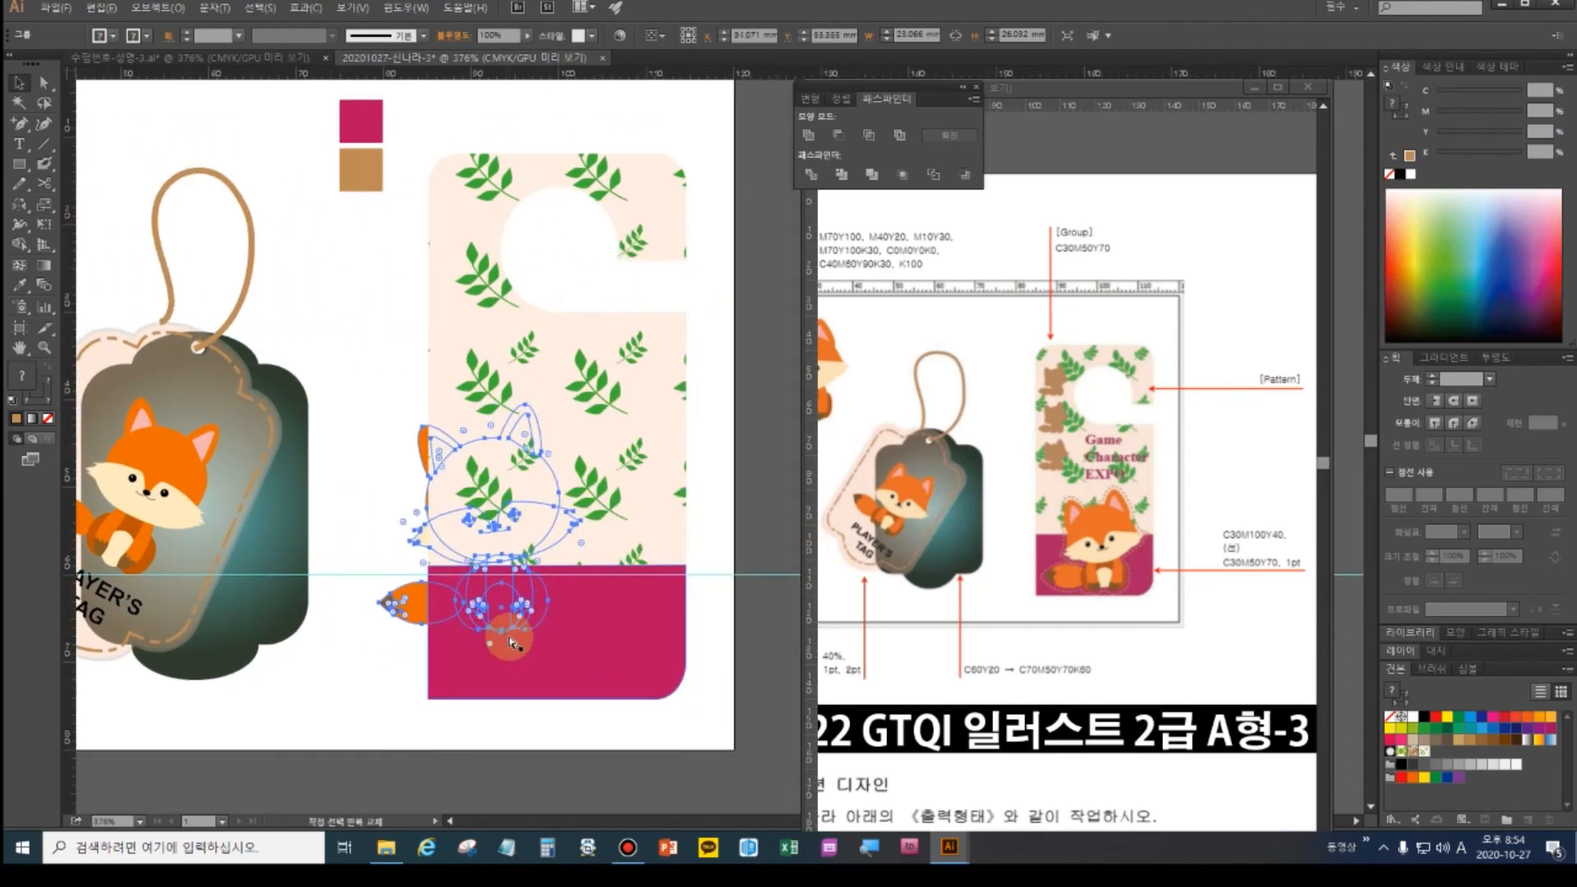
pyautogui.moveTo(509, 641); pyautogui.dragTo(586, 536)
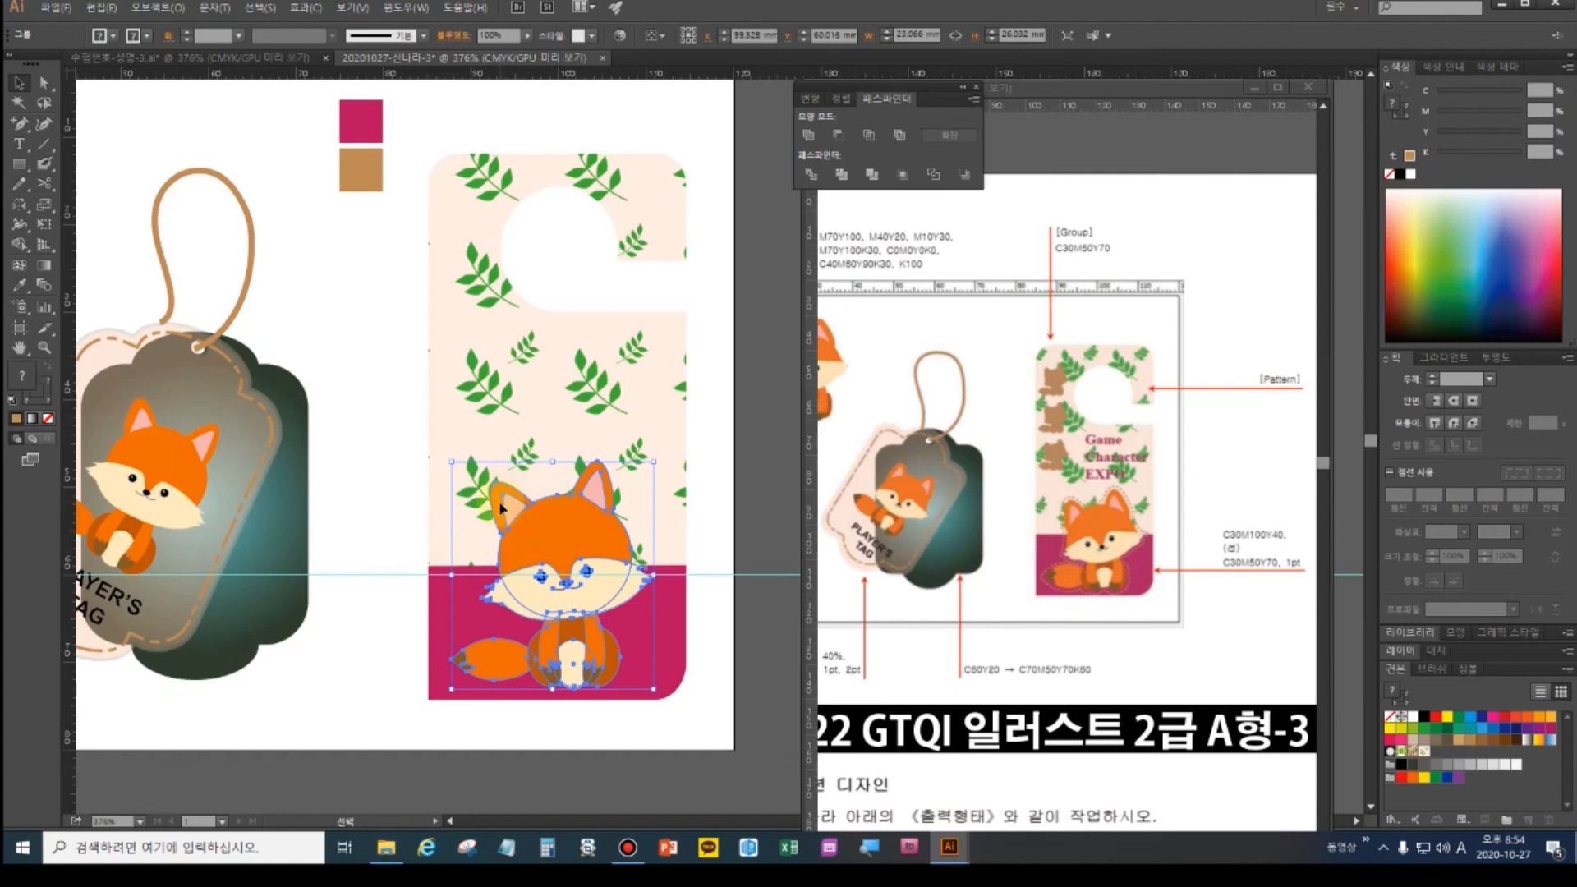
pyautogui.moveTo(608, 542); pyautogui.dragTo(561, 483)
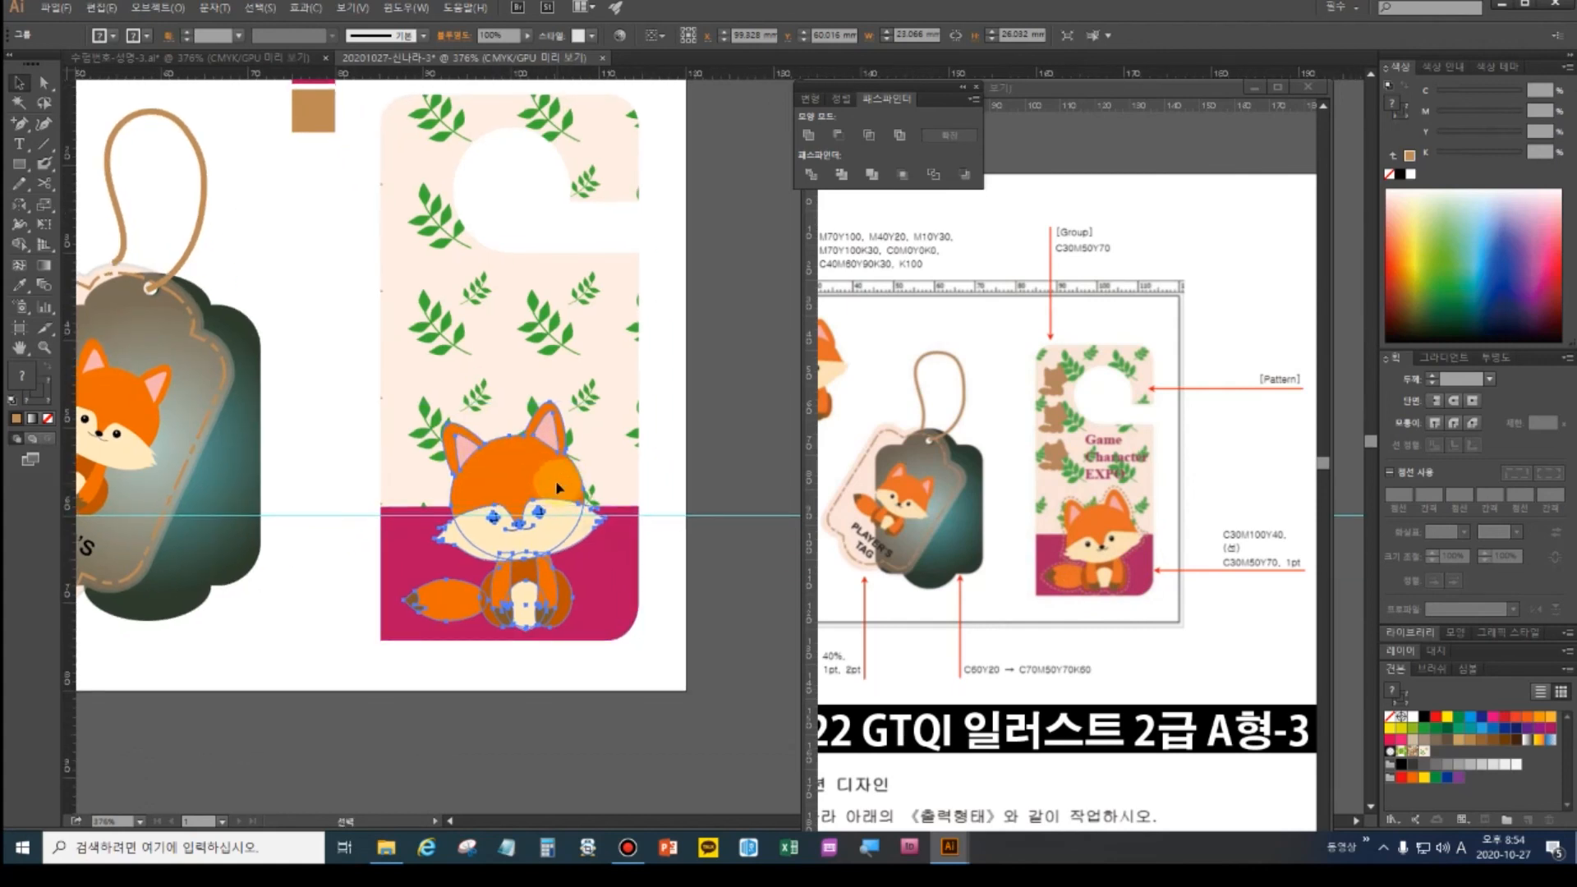
pyautogui.moveTo(549, 482); pyautogui.dragTo(423, 494)
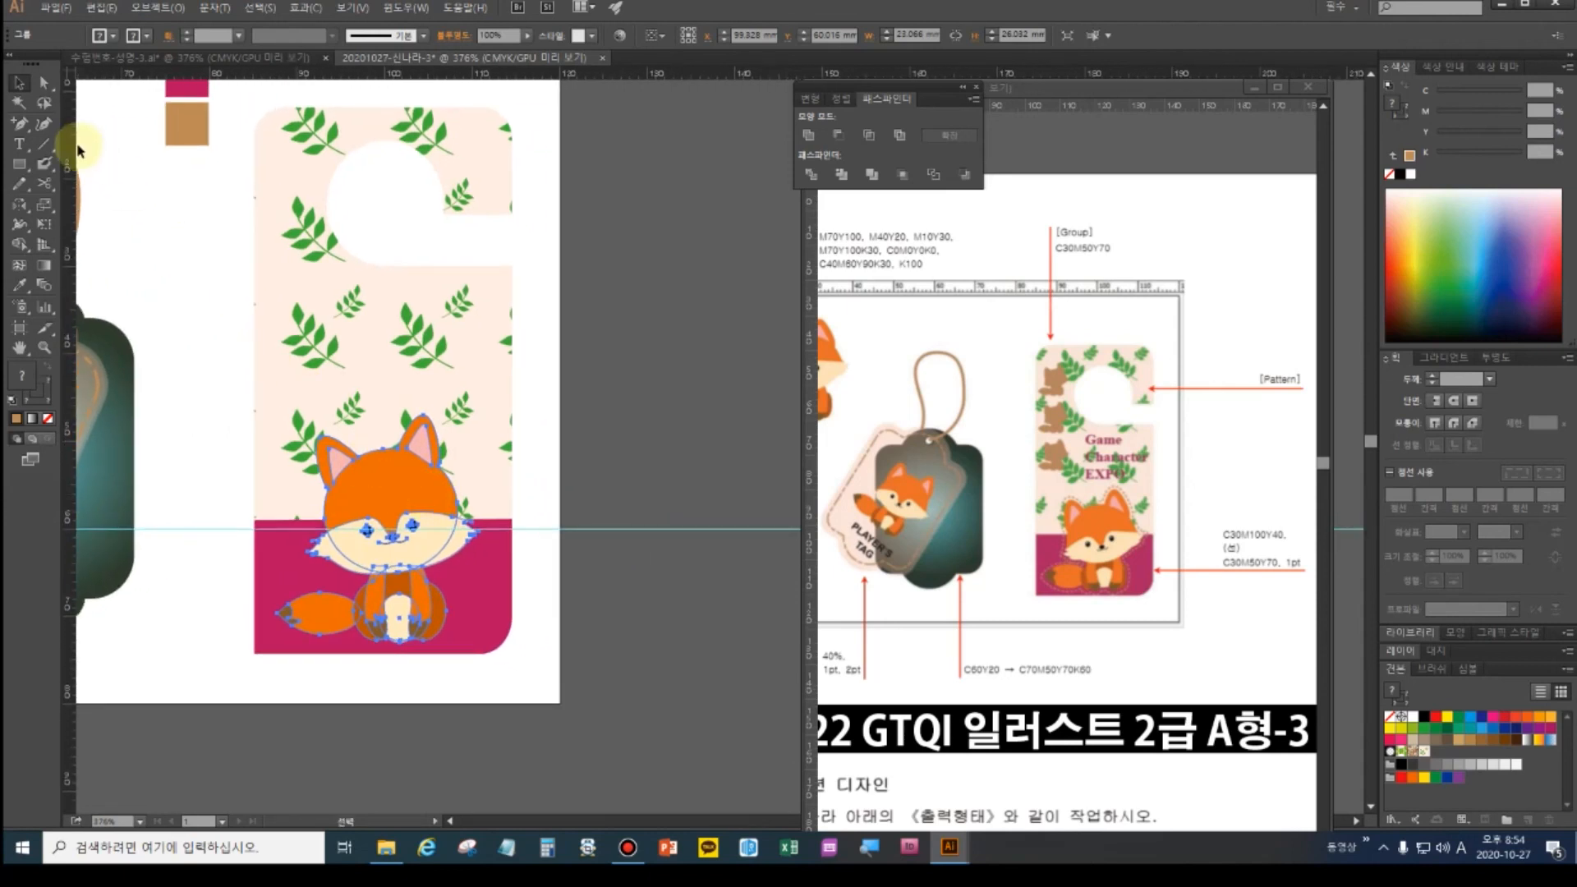
# - Delete the leaf-pattern door hanger and the magenta band
pyautogui.click(300, 327)
pyautogui.keyDown('shift'); pyautogui.click(292, 572); pyautogui.keyUp('shift')
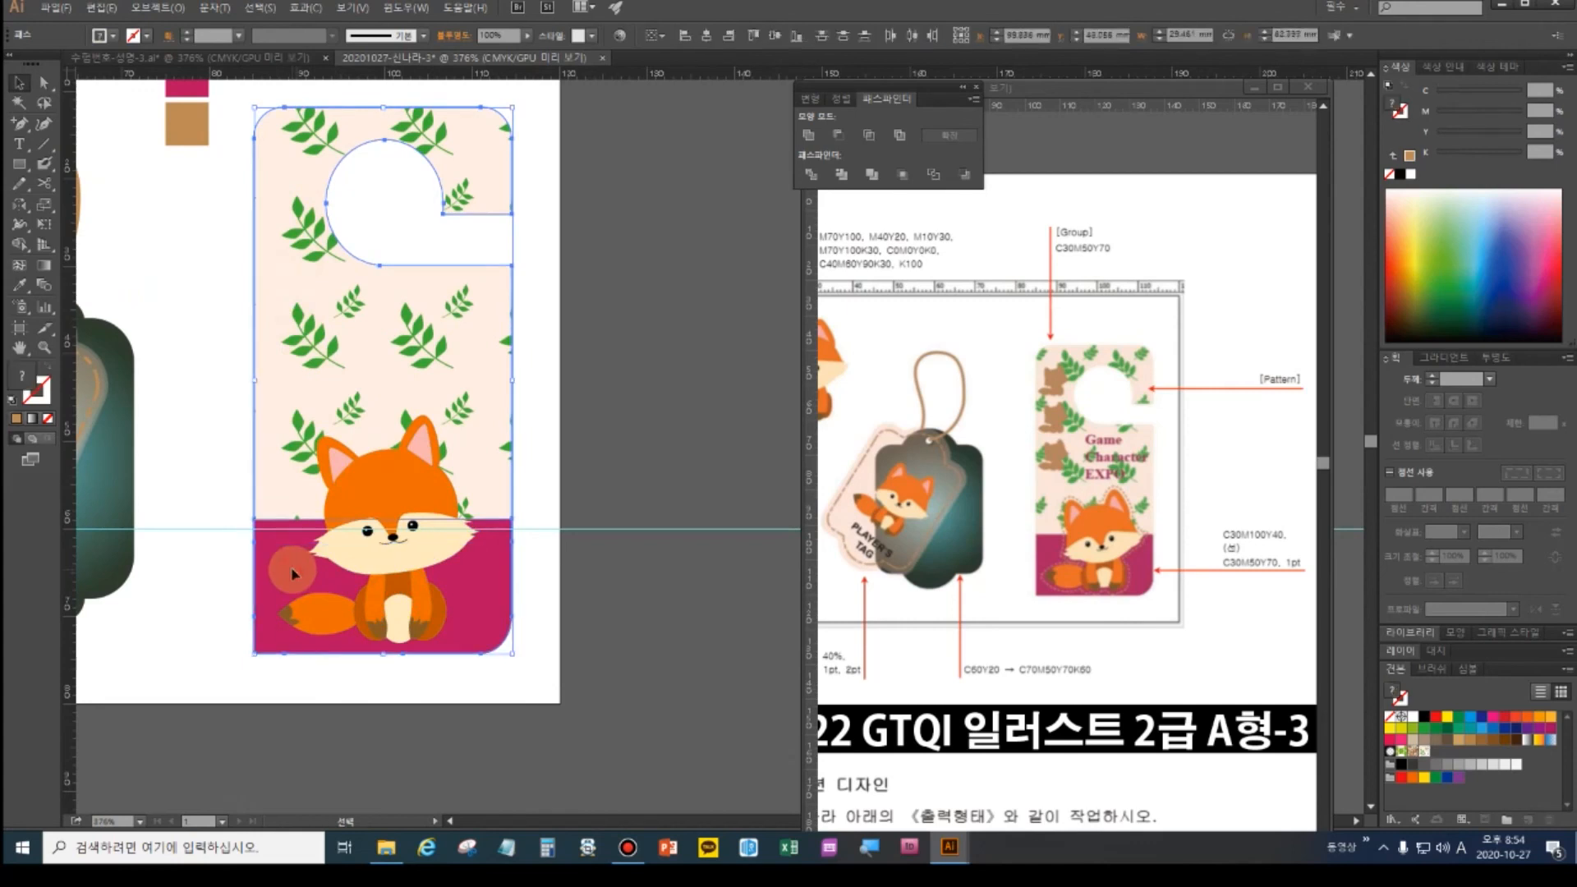
pyautogui.press('Delete')
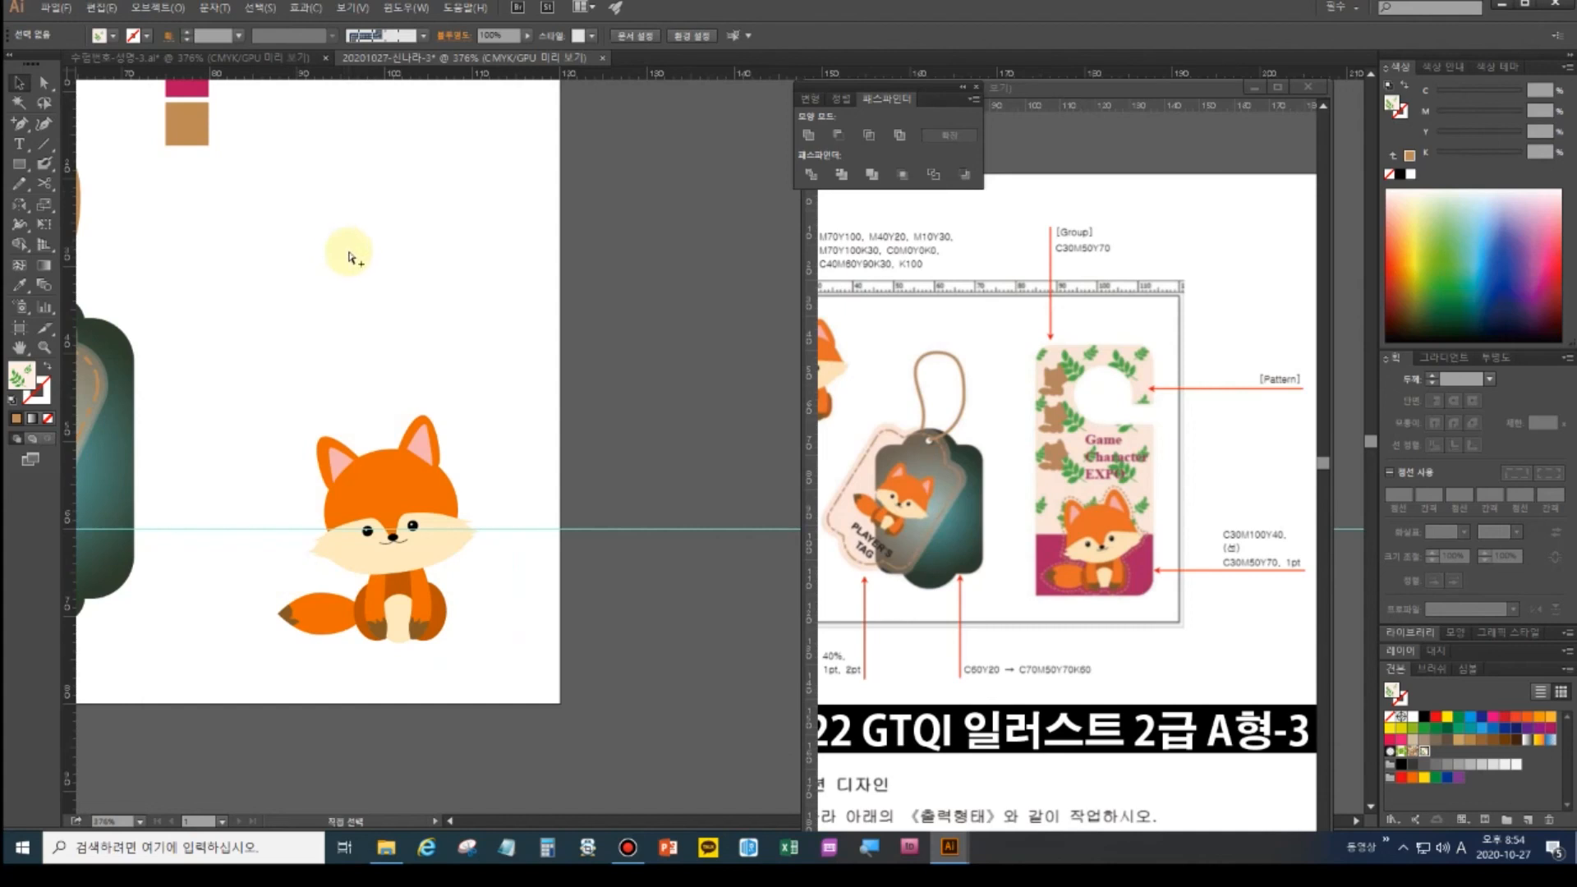
pyautogui.hotkey('ctrl', 'z')
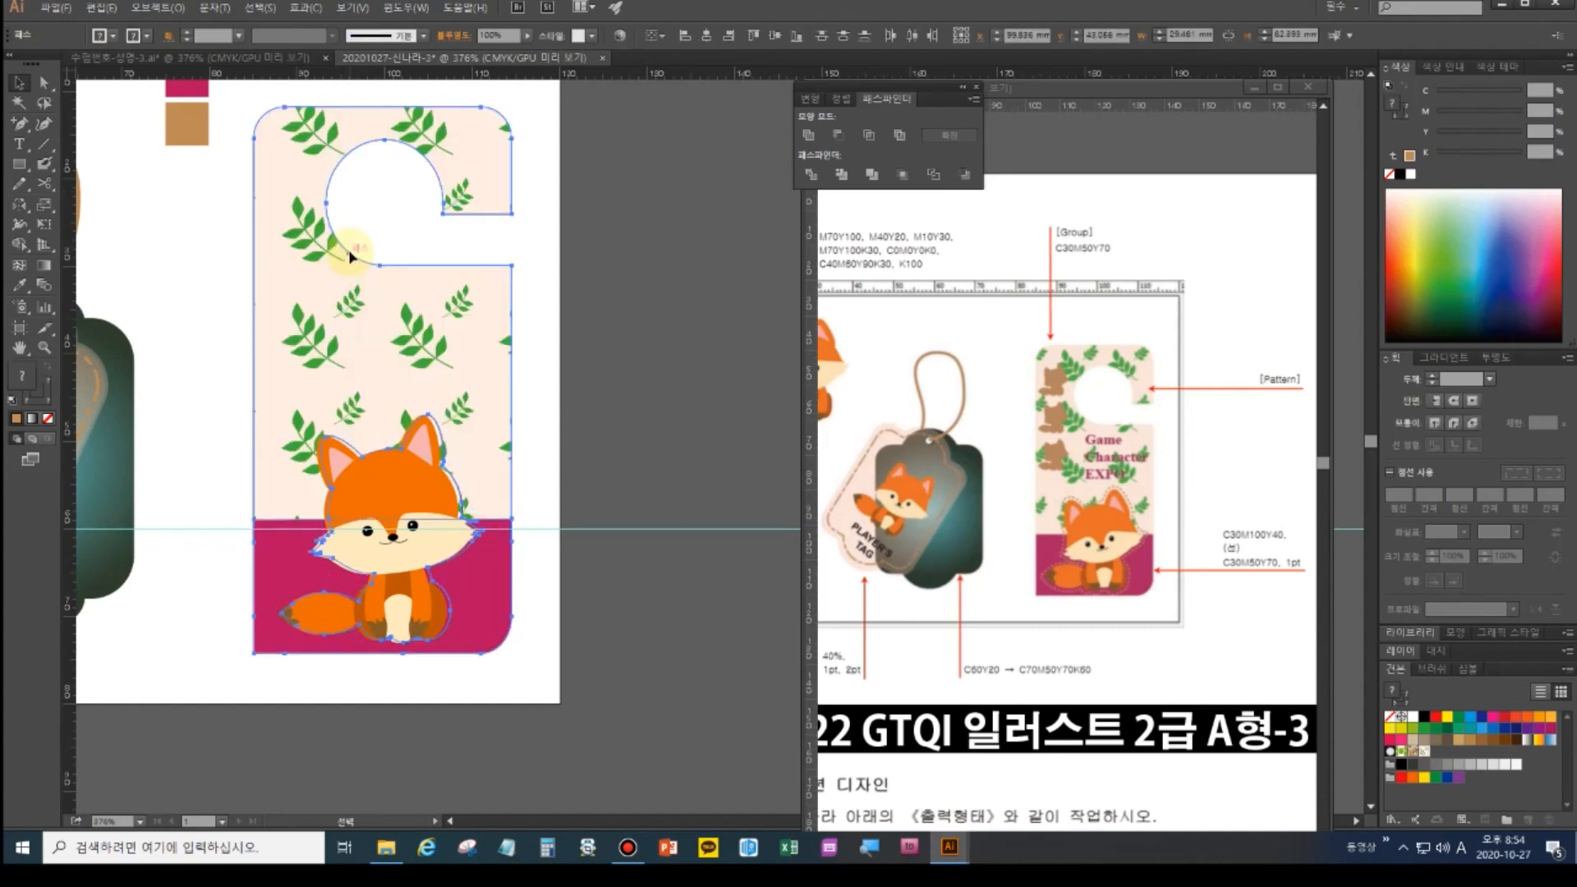
pyautogui.press('Delete')
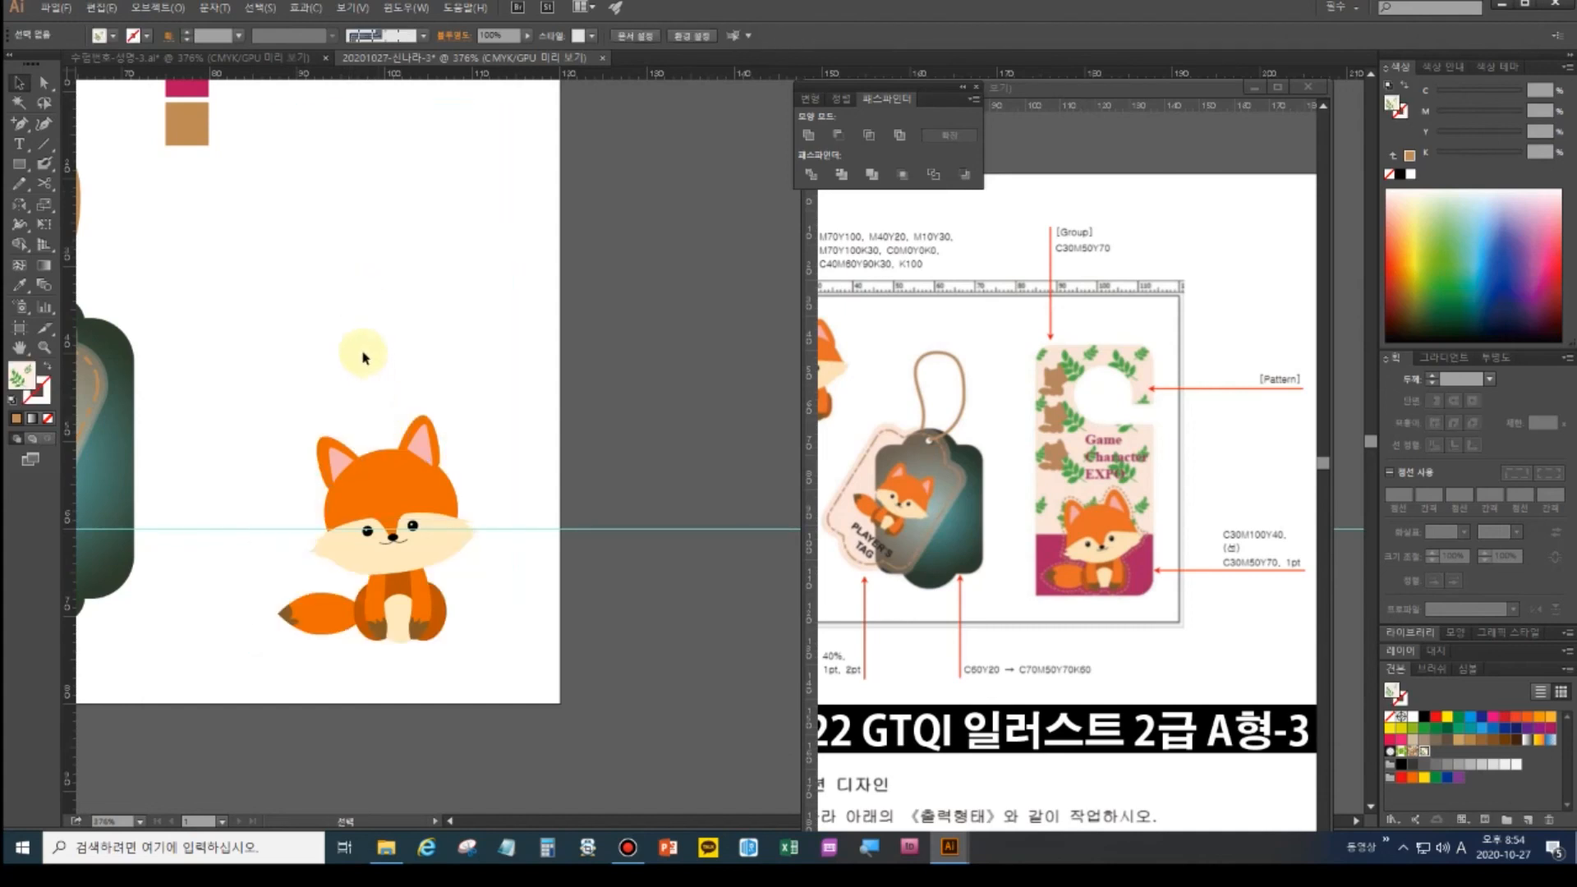
# - Paste a copy of the fox in front of the original
pyautogui.moveTo(264, 402); pyautogui.dragTo(473, 631)
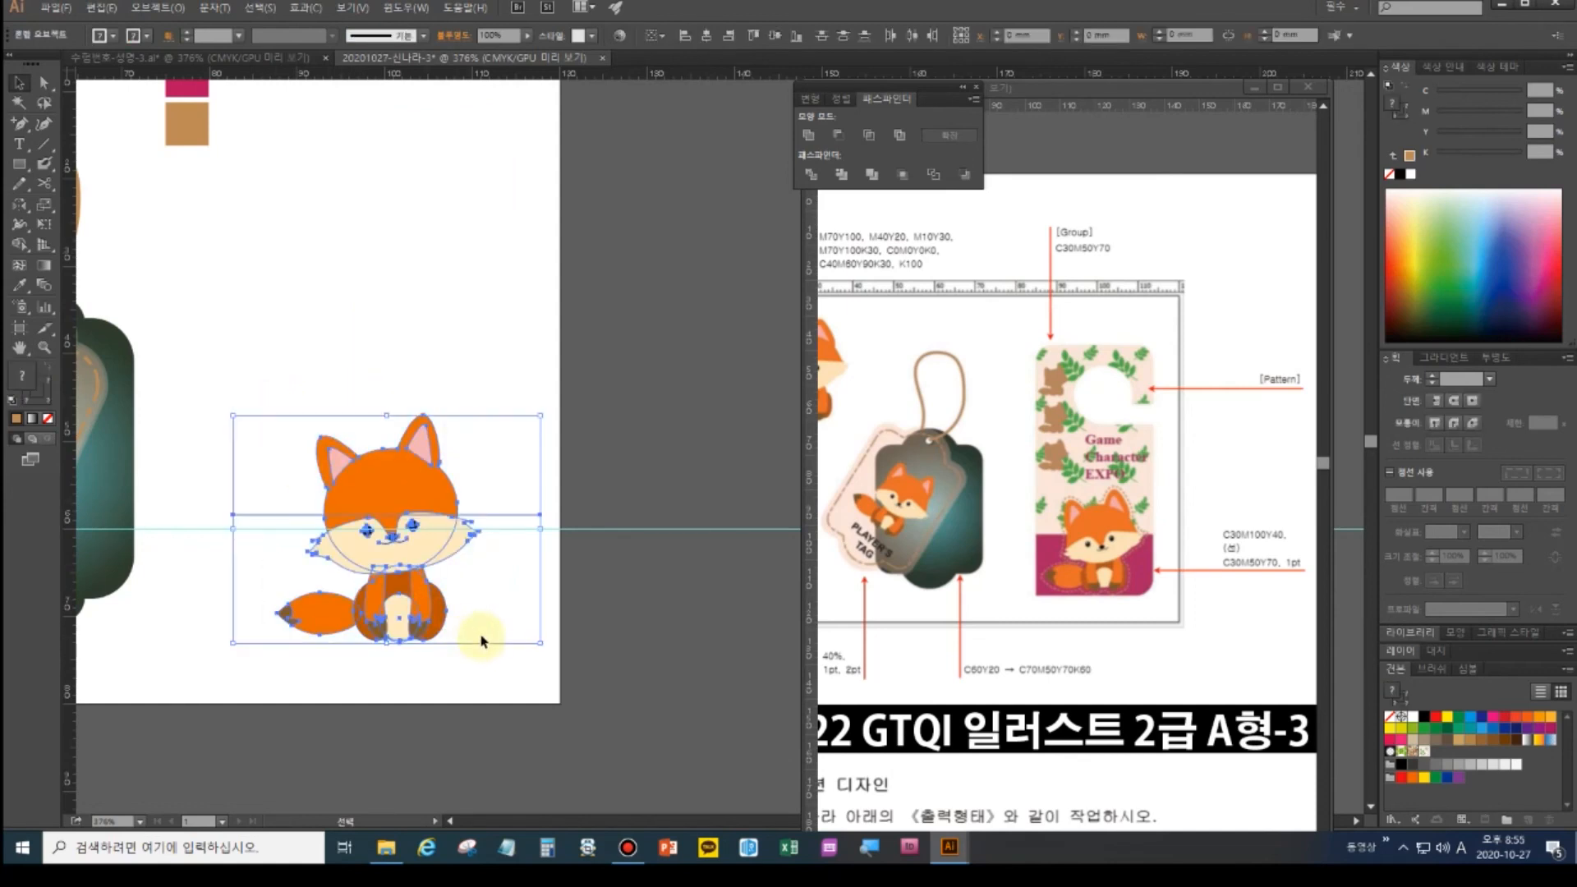
pyautogui.click(463, 446)
pyautogui.click(423, 575)
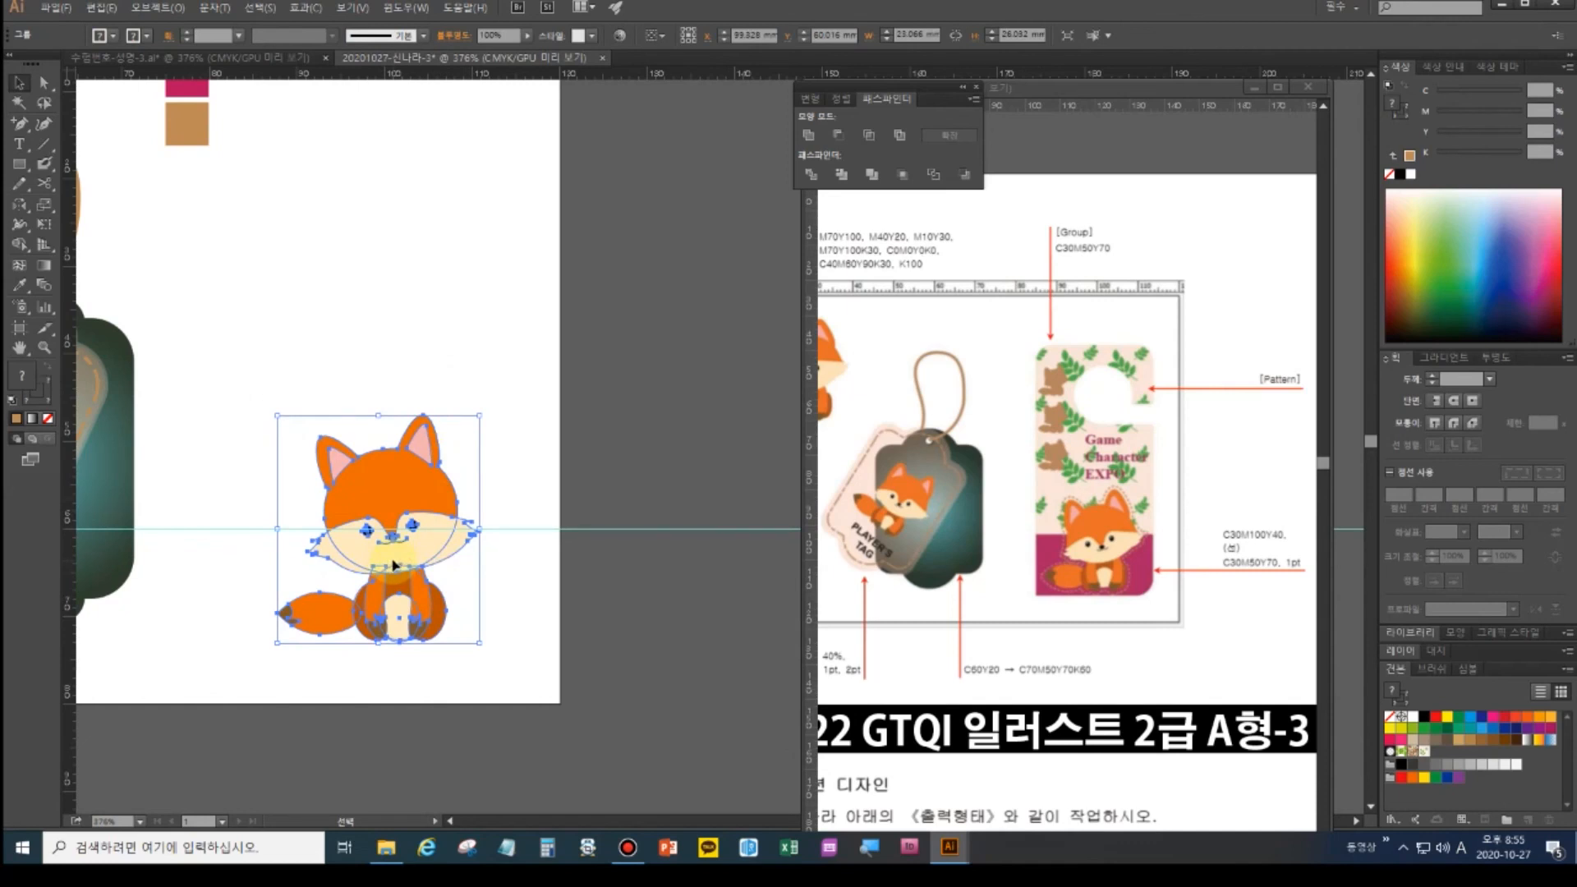
pyautogui.press('a')
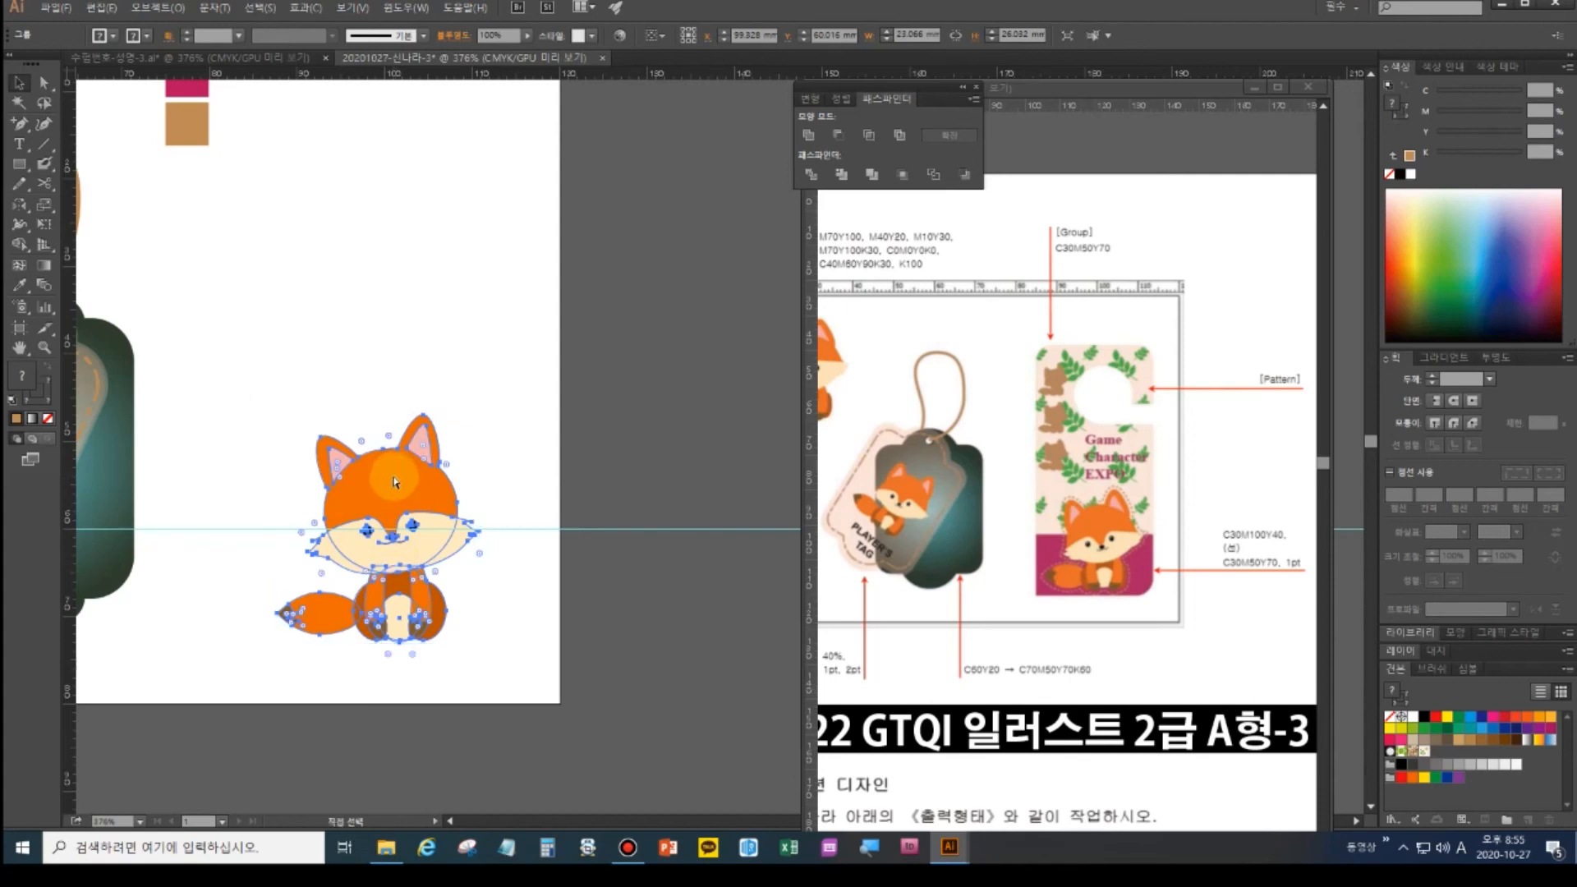
pyautogui.click(105, 8)
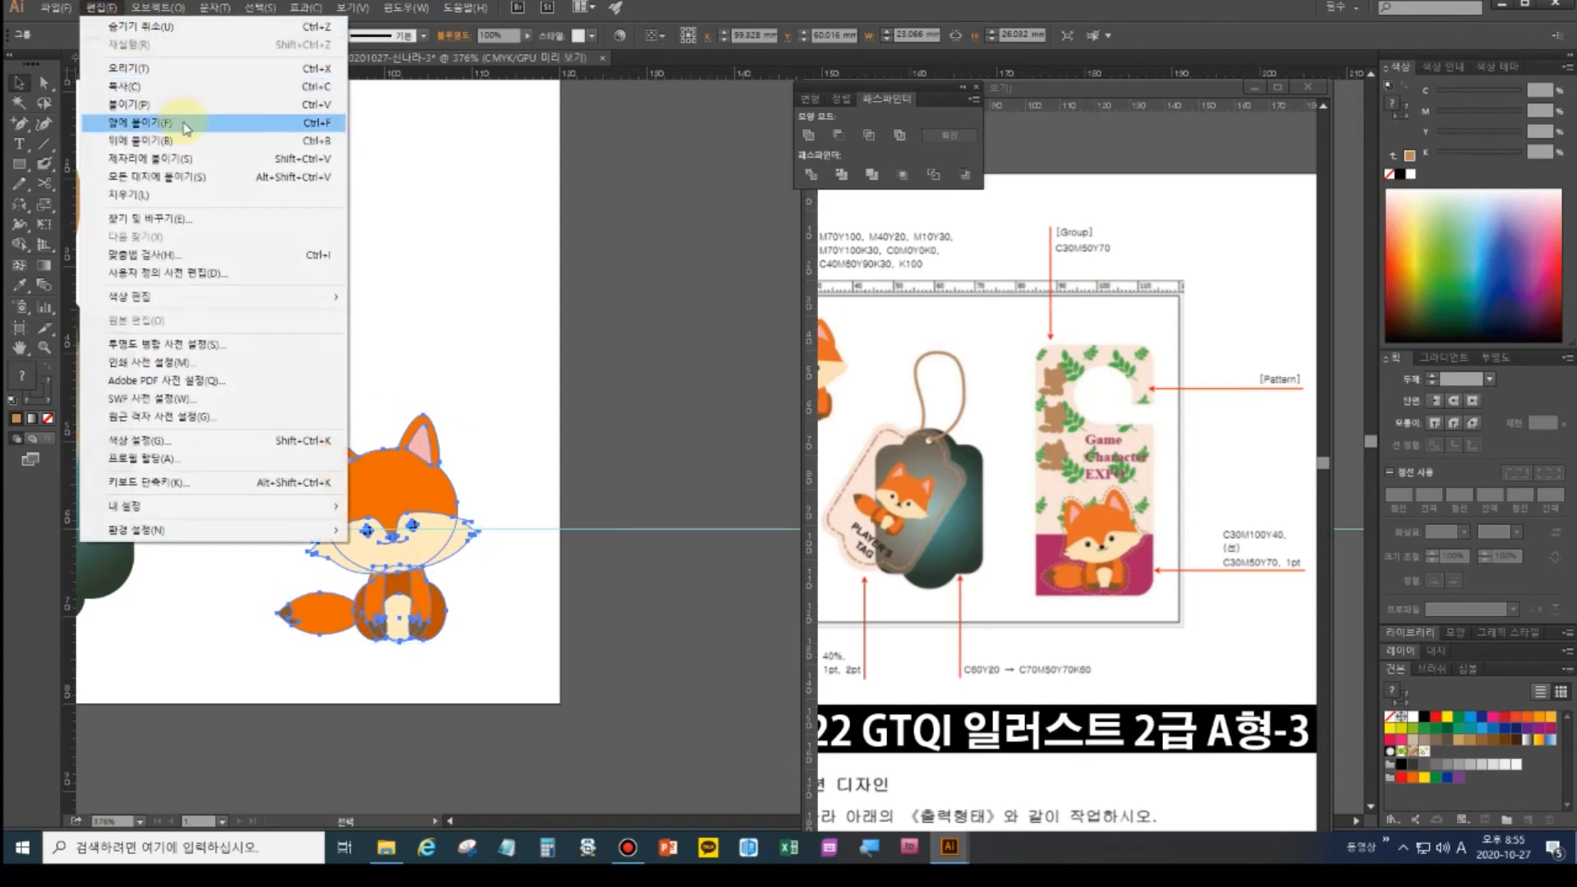
pyautogui.click(186, 127)
pyautogui.moveTo(433, 486); pyautogui.dragTo(483, 494)
pyautogui.hotkey('ctrl', 'z')
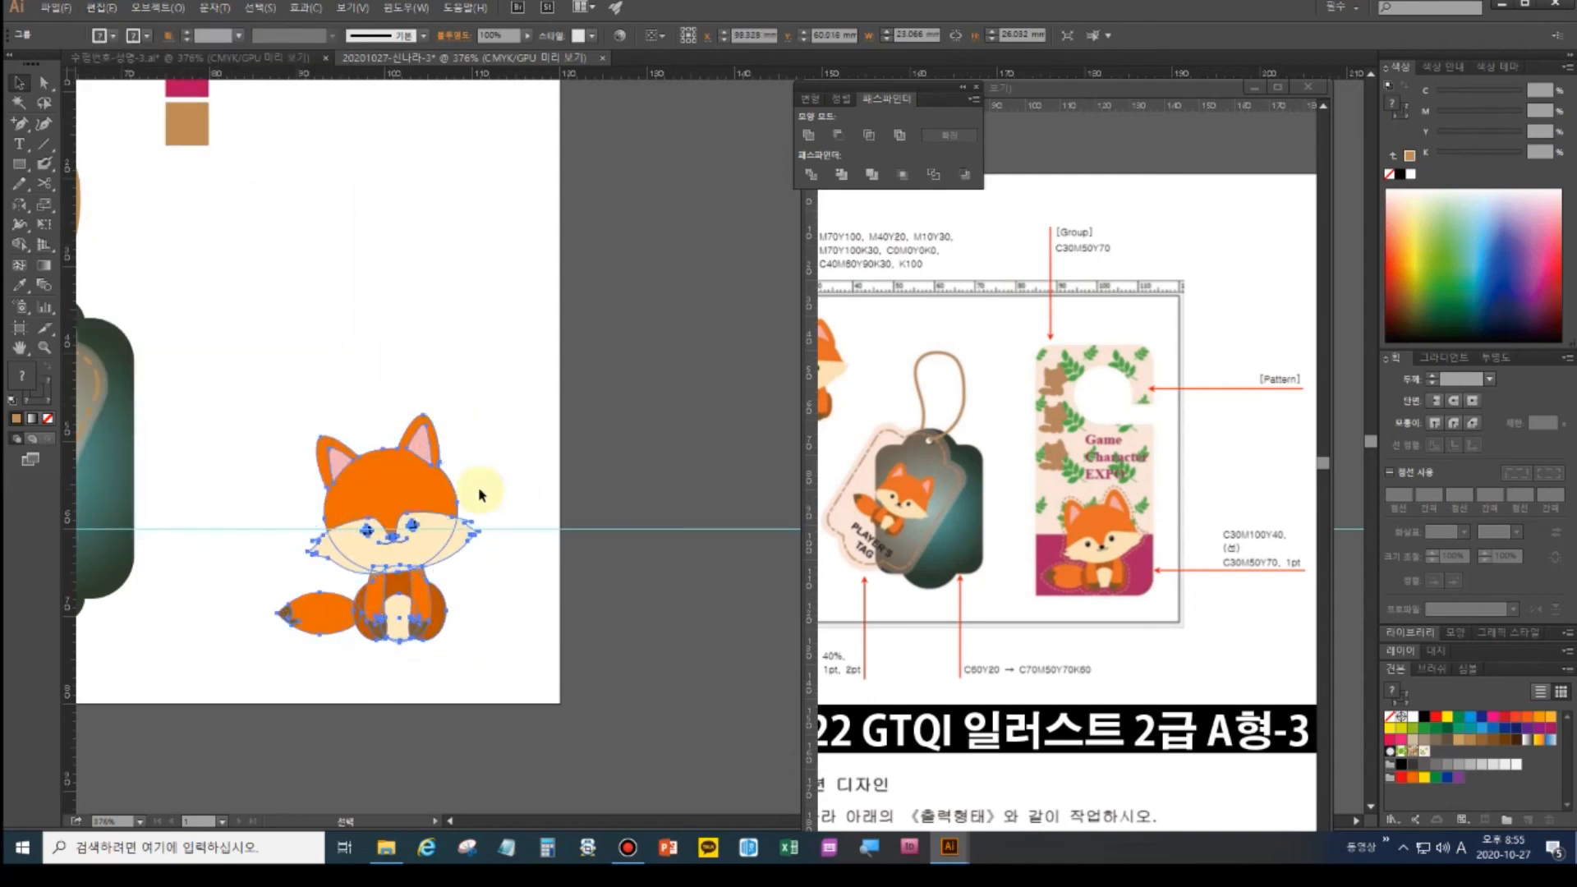
# - Unite the fox copy into one silhouette with white fill and black stroke
pyautogui.click(811, 138)
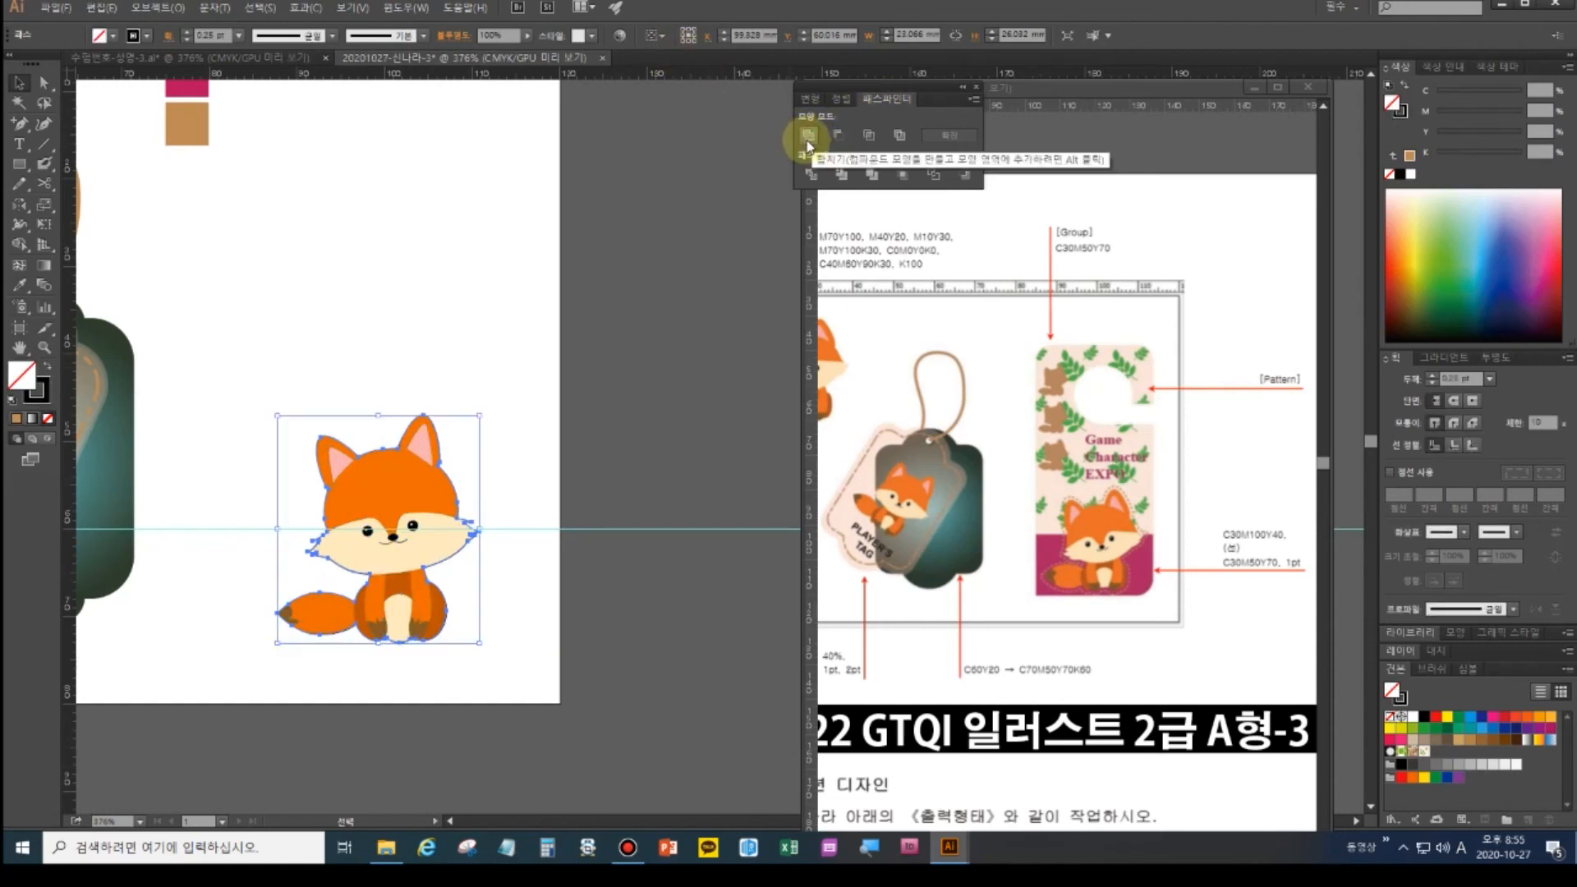
pyautogui.click(12, 403)
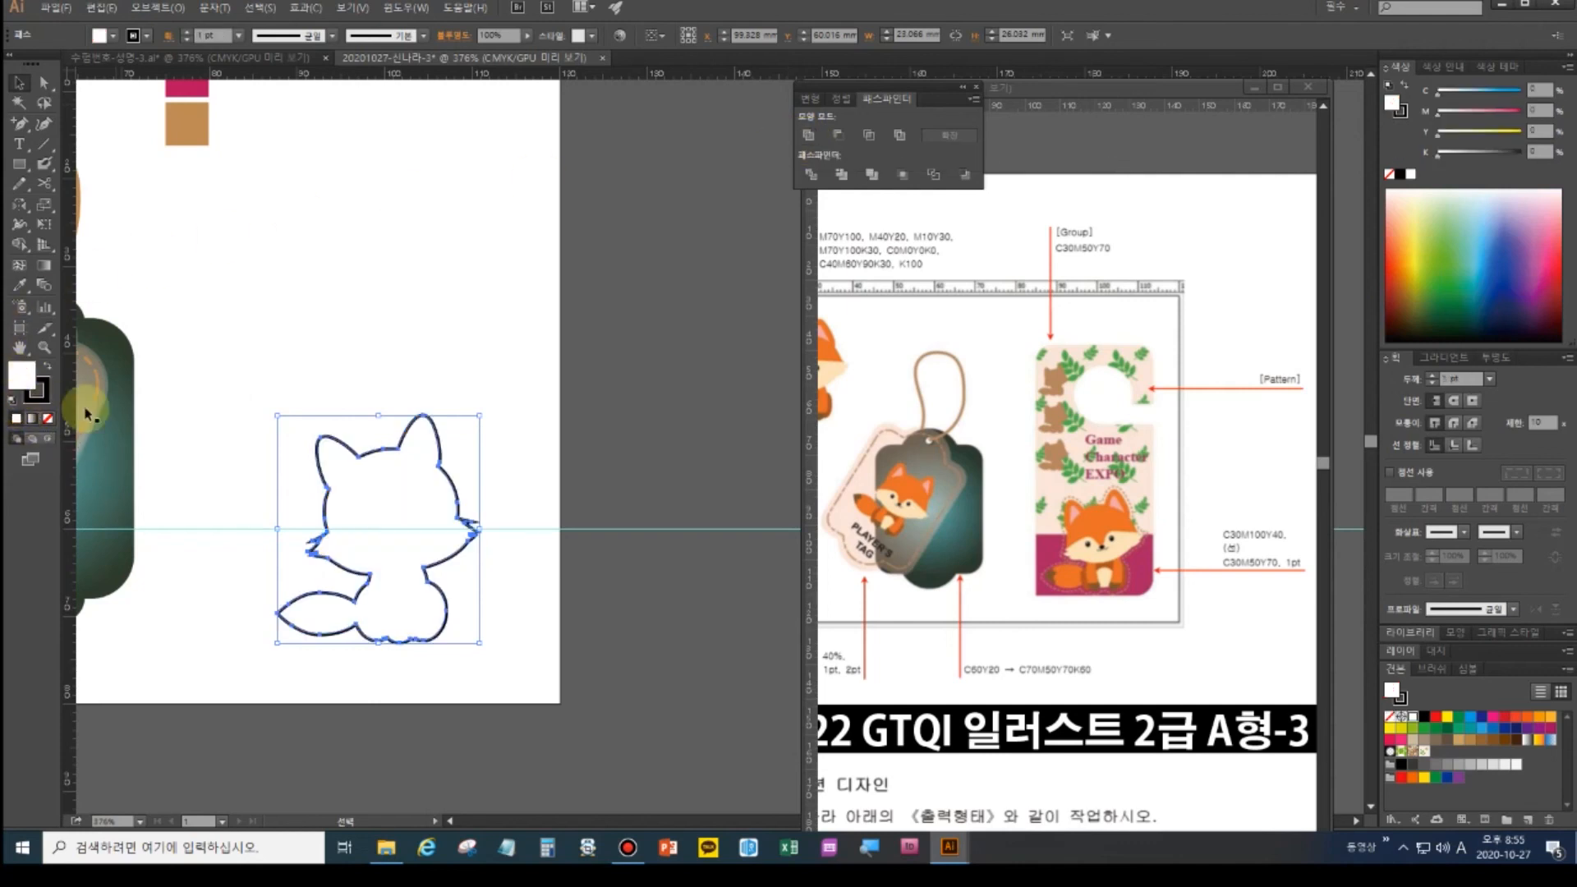
pyautogui.moveTo(396, 504); pyautogui.dragTo(438, 510)
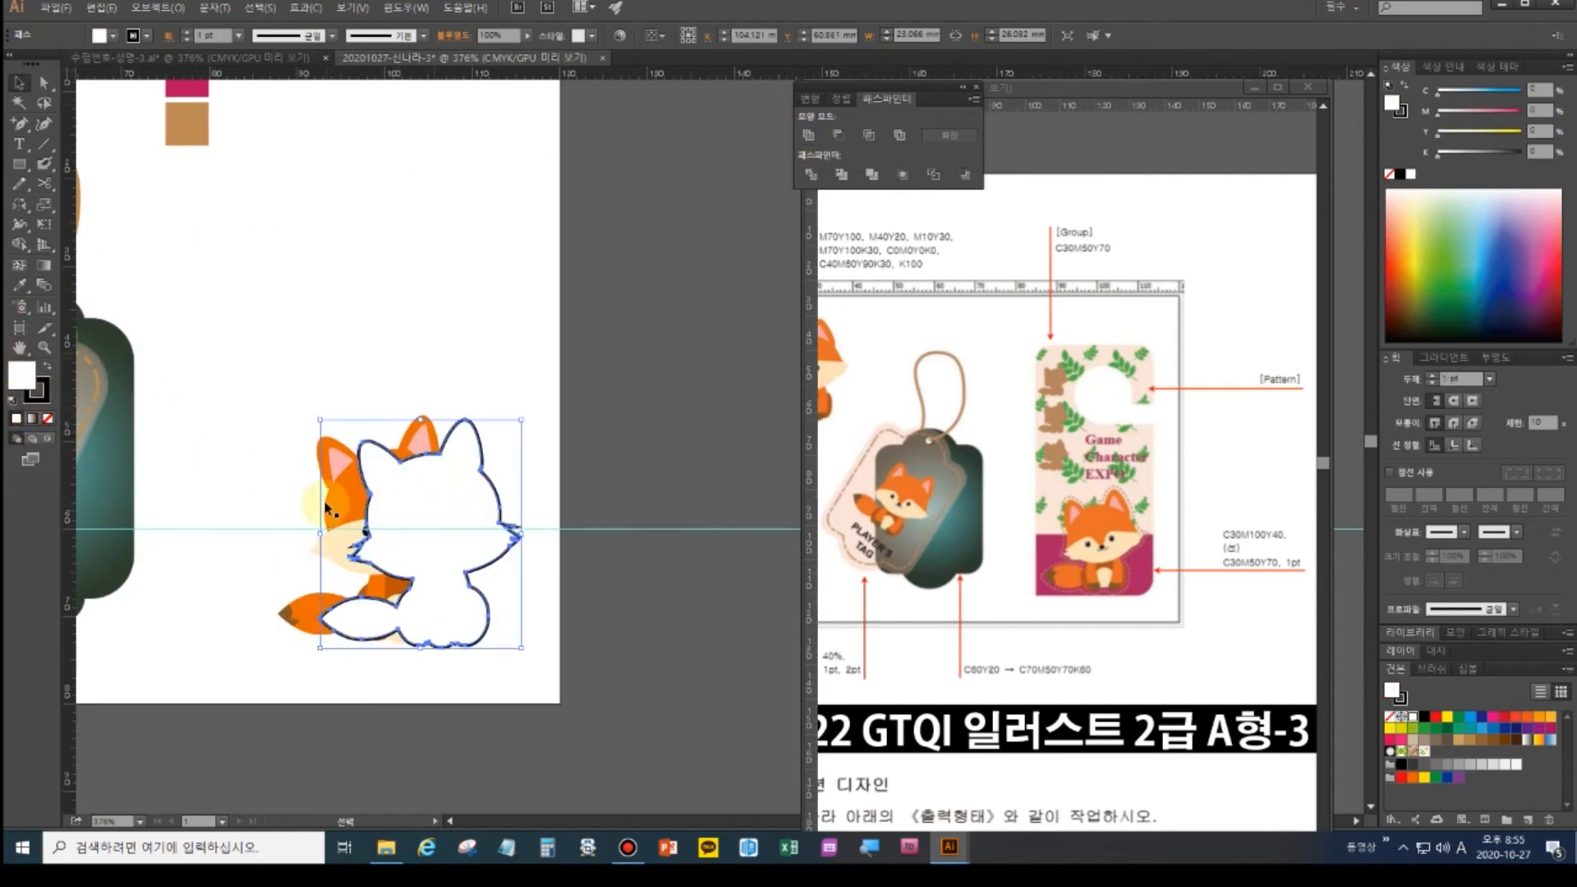
pyautogui.hotkey('ctrl', 'z')
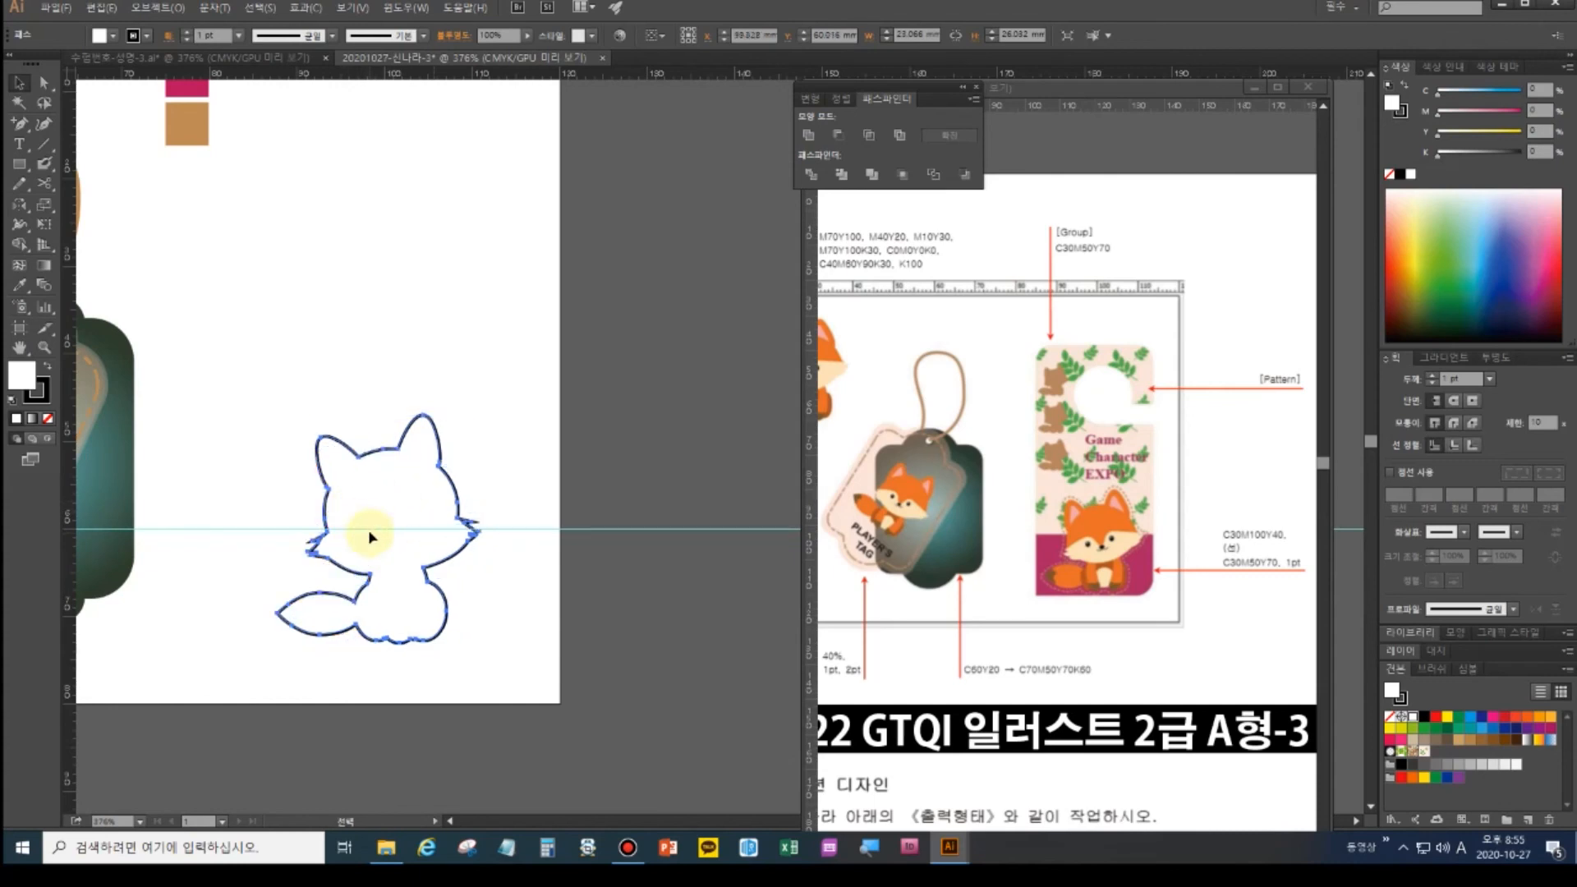
# - Offset the fox silhouette path by 0.7 mm
pyautogui.click(152, 9)
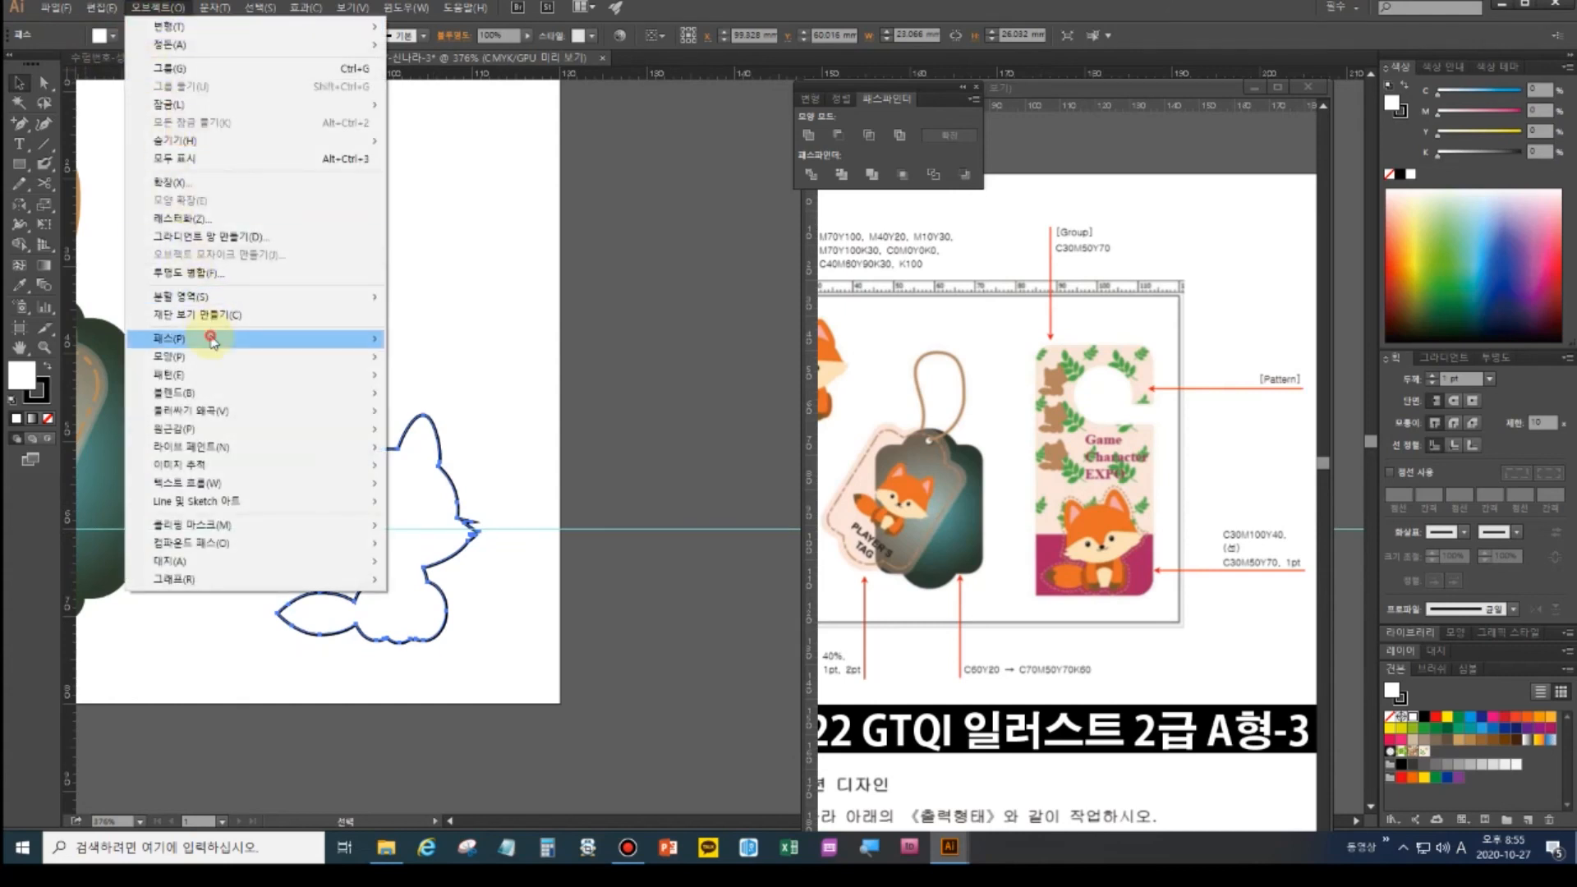
pyautogui.moveTo(212, 340)
pyautogui.click(427, 403)
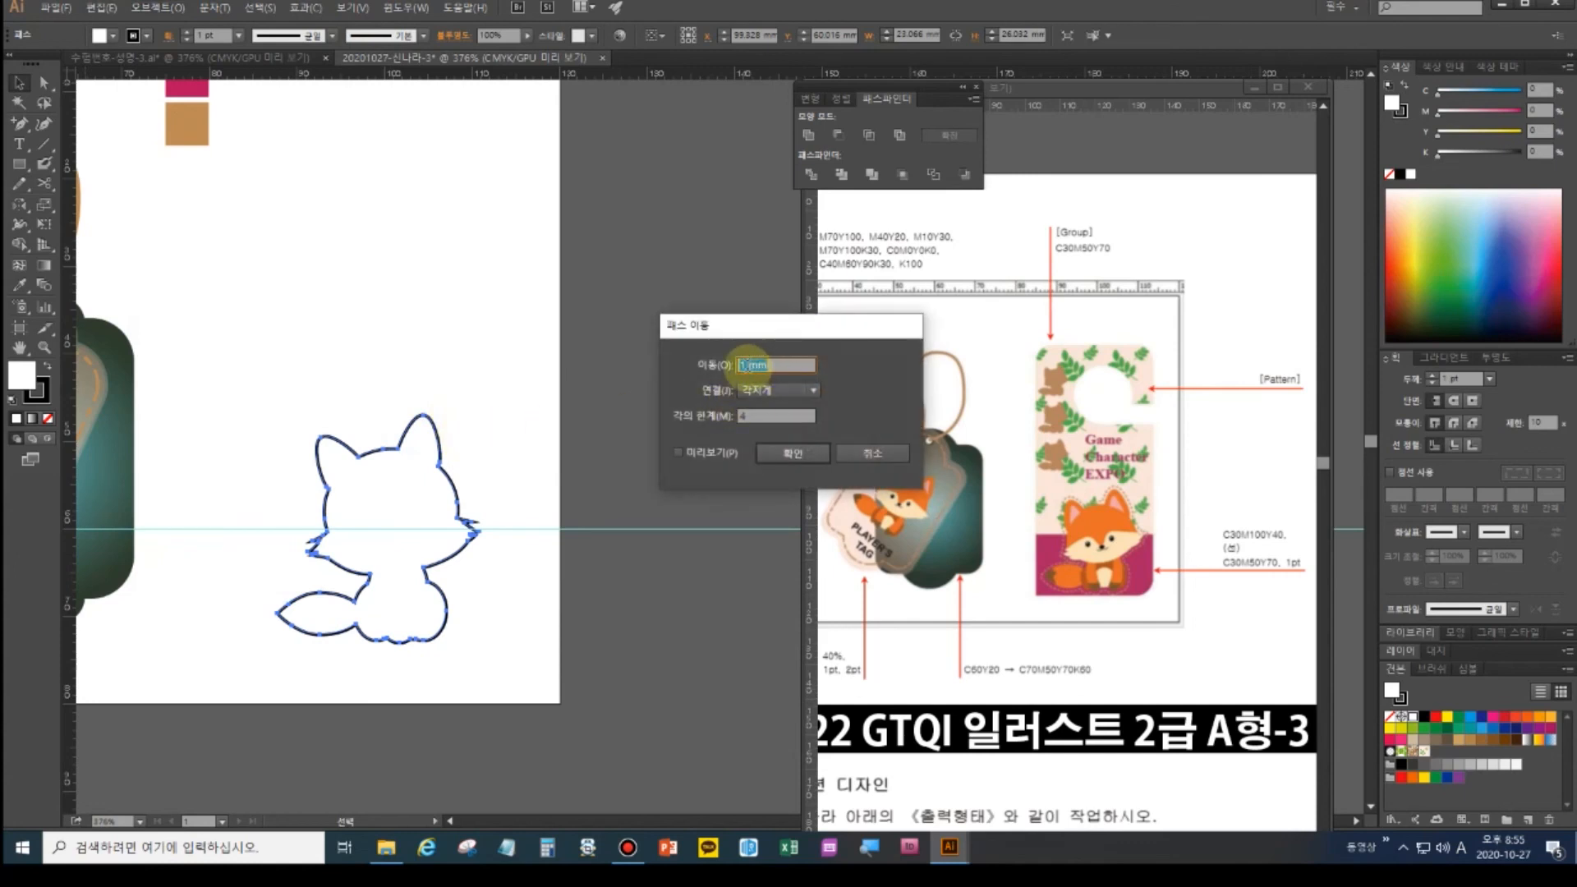
pyautogui.moveTo(749, 366); pyautogui.dragTo(717, 357)
pyautogui.write('0')
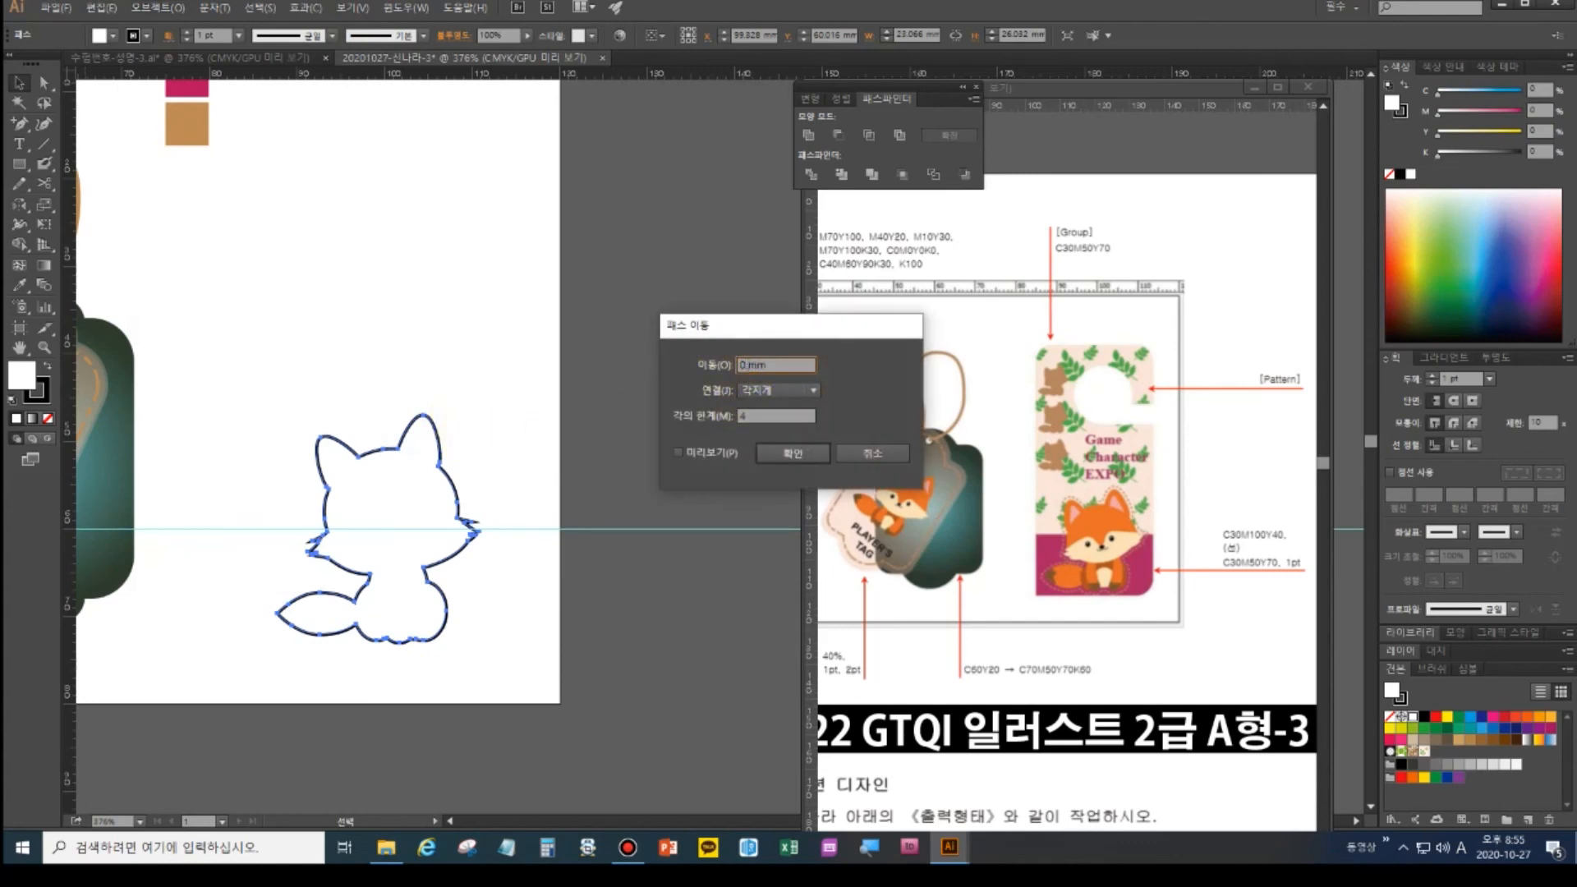
pyautogui.write('.7')
pyautogui.click(682, 452)
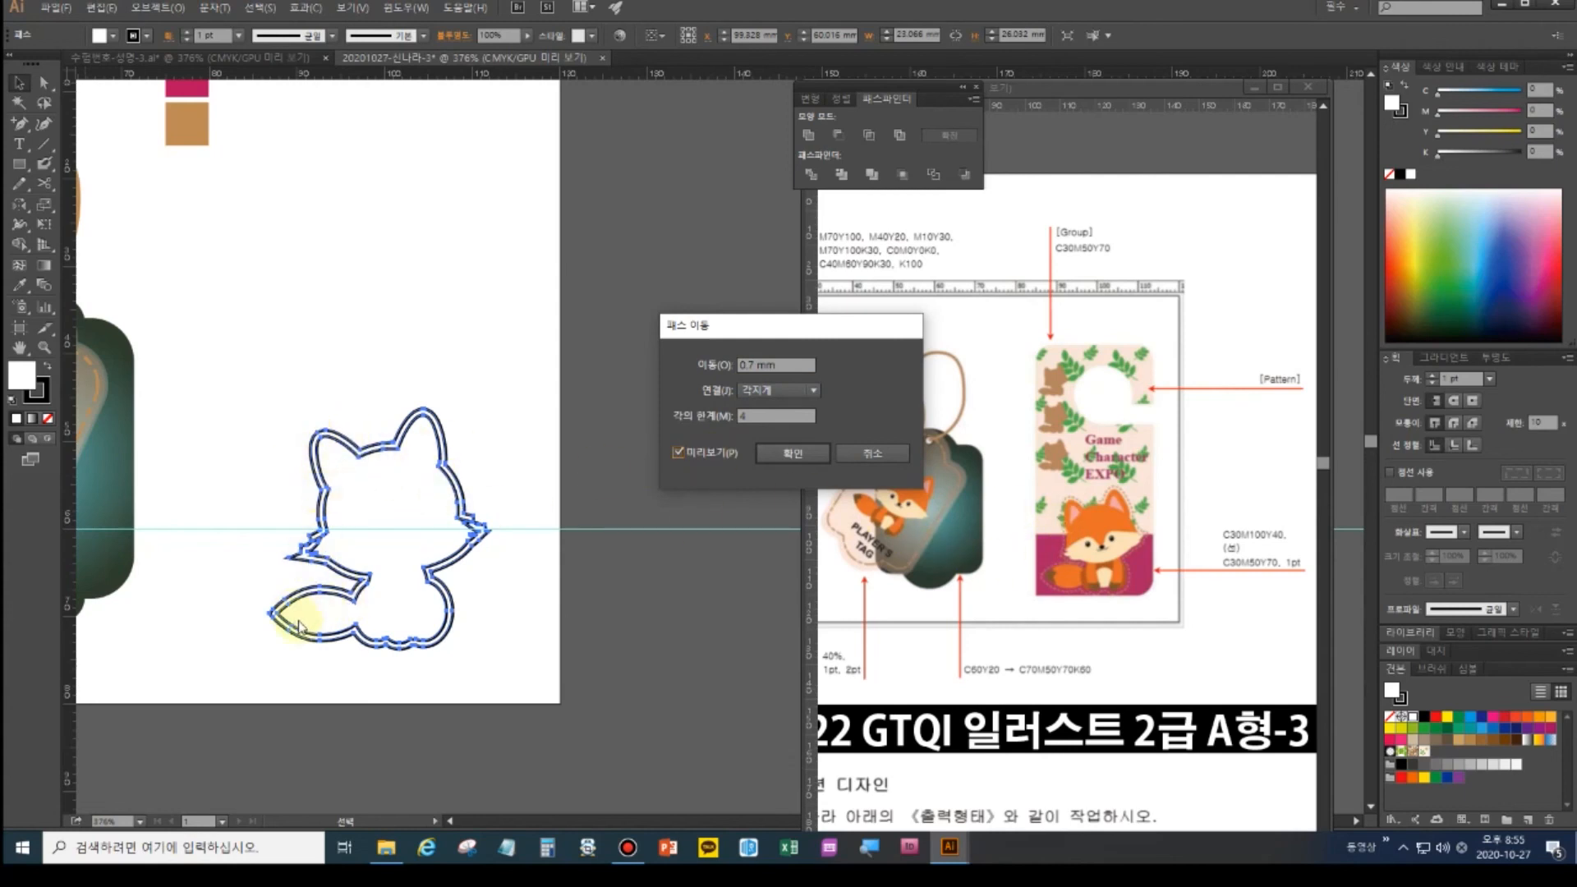
pyautogui.click(802, 452)
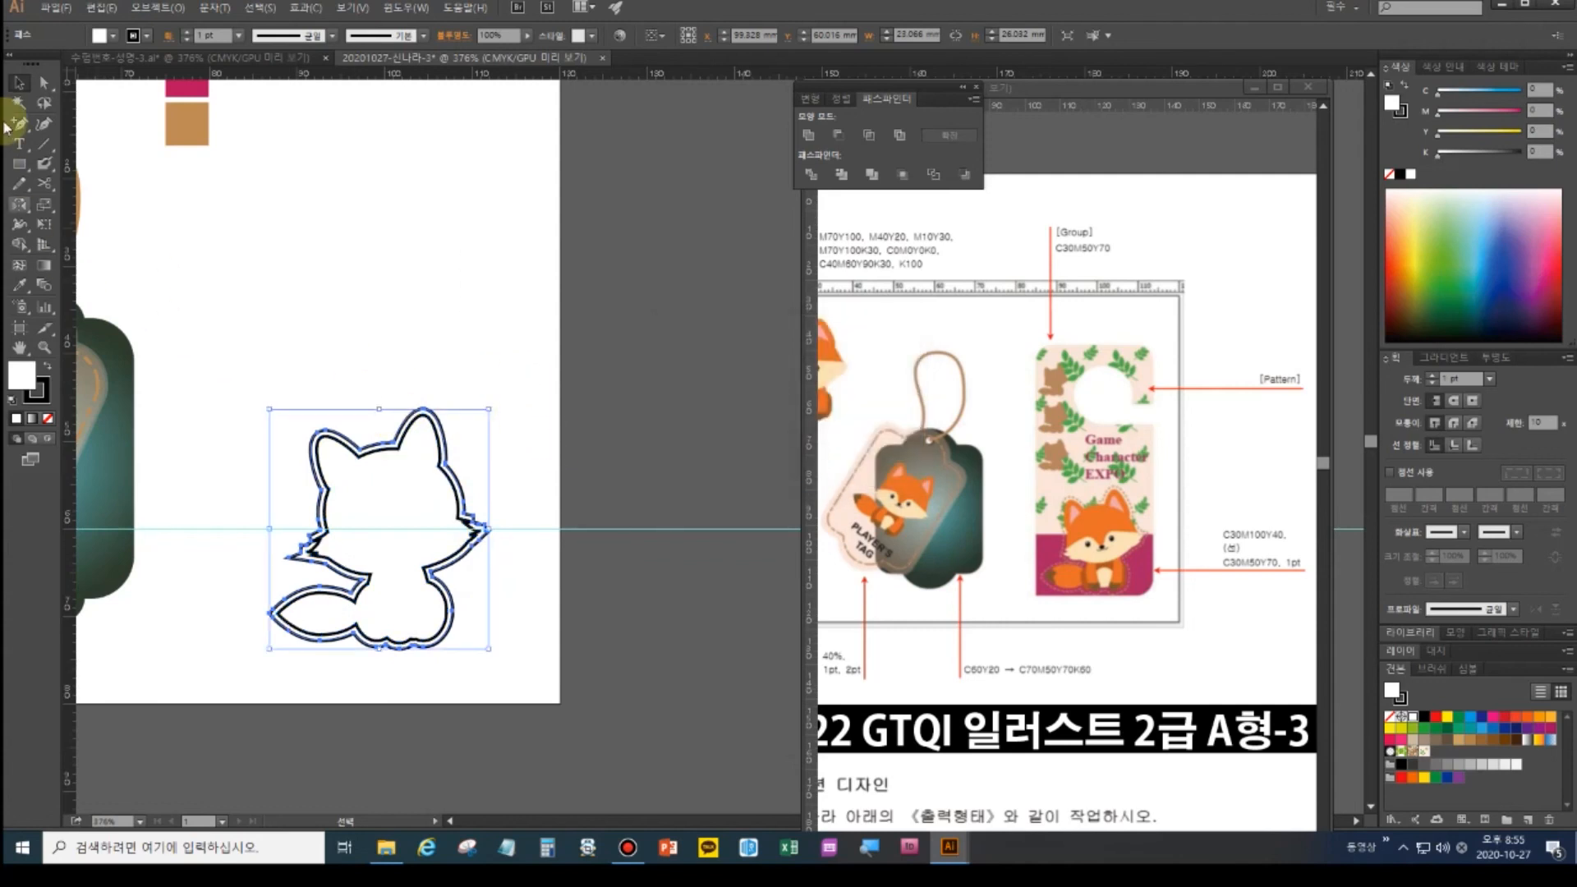
# - Delete the inner silhouette and set the offset outline's fill to None
pyautogui.click(342, 325)
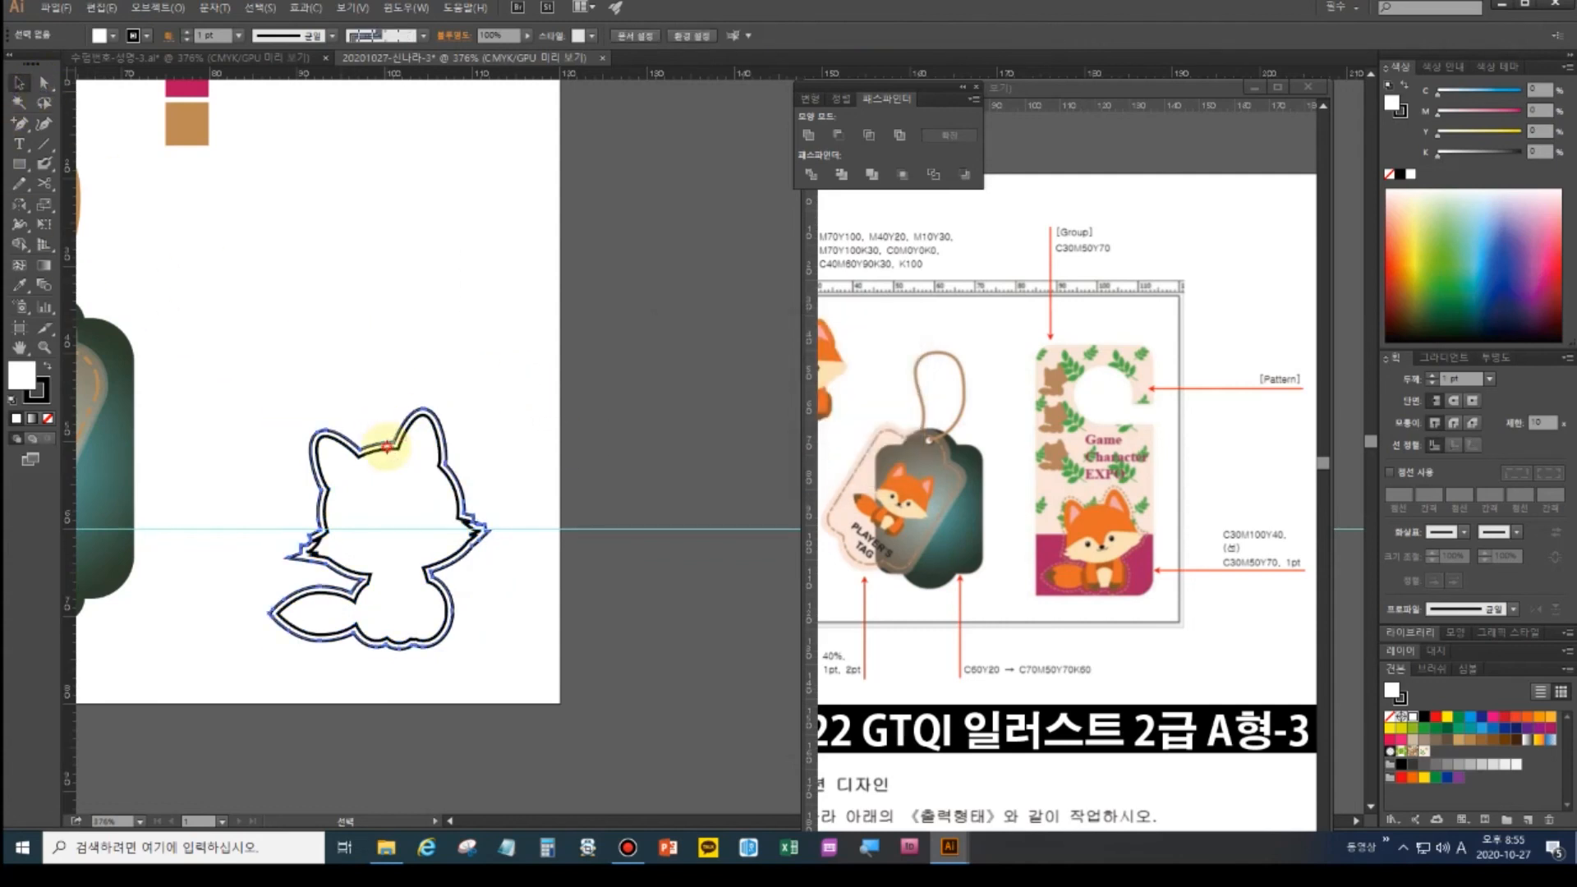
pyautogui.click(389, 445)
pyautogui.click(389, 452)
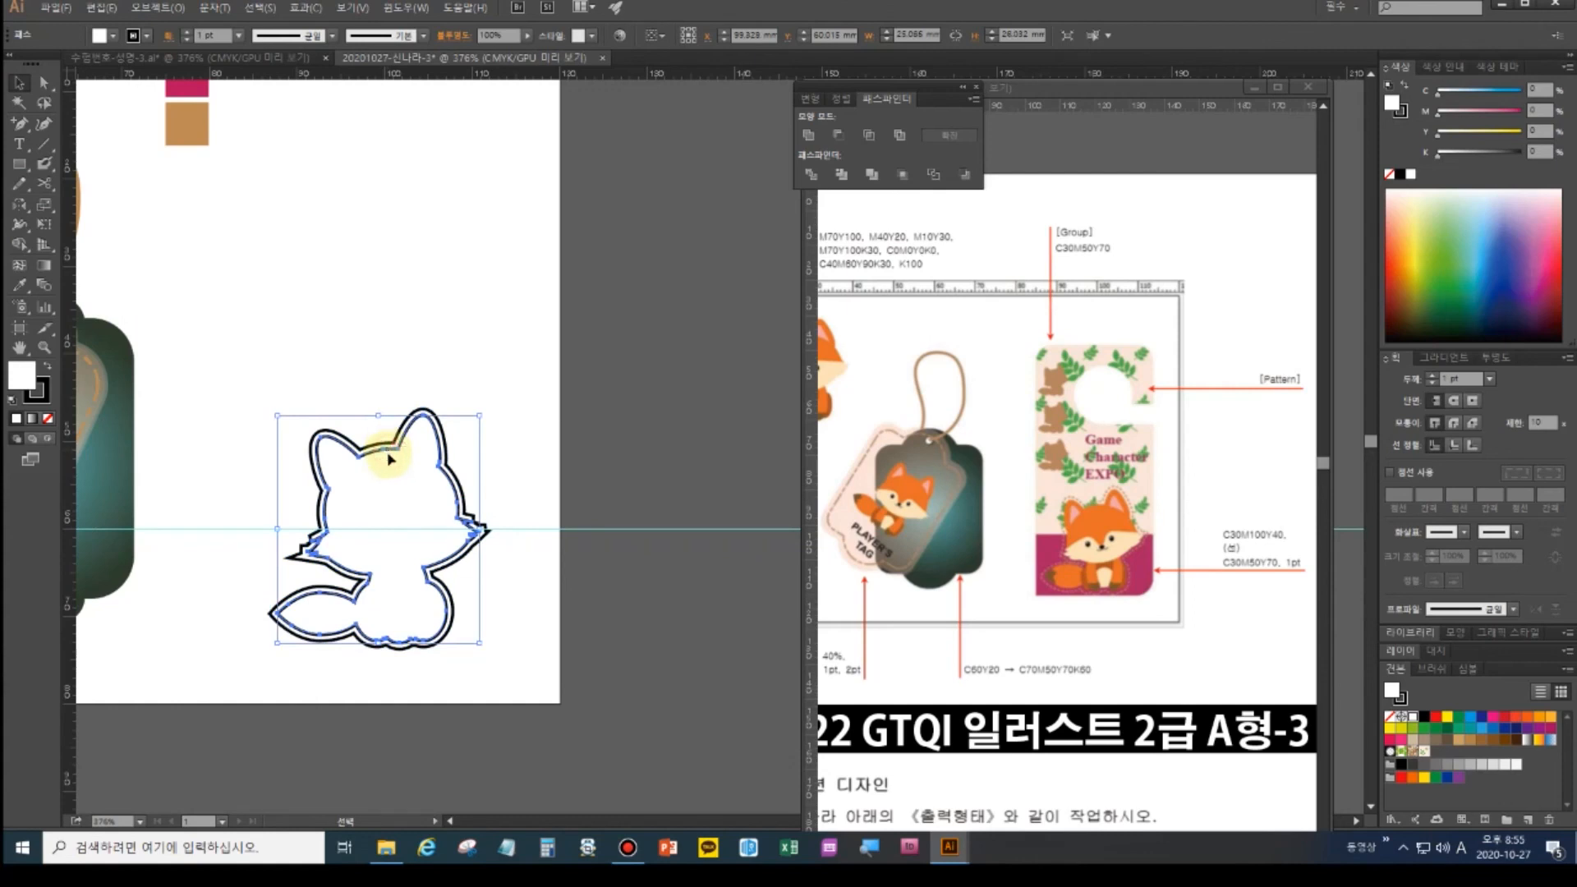
pyautogui.press('Delete')
pyautogui.click(389, 449)
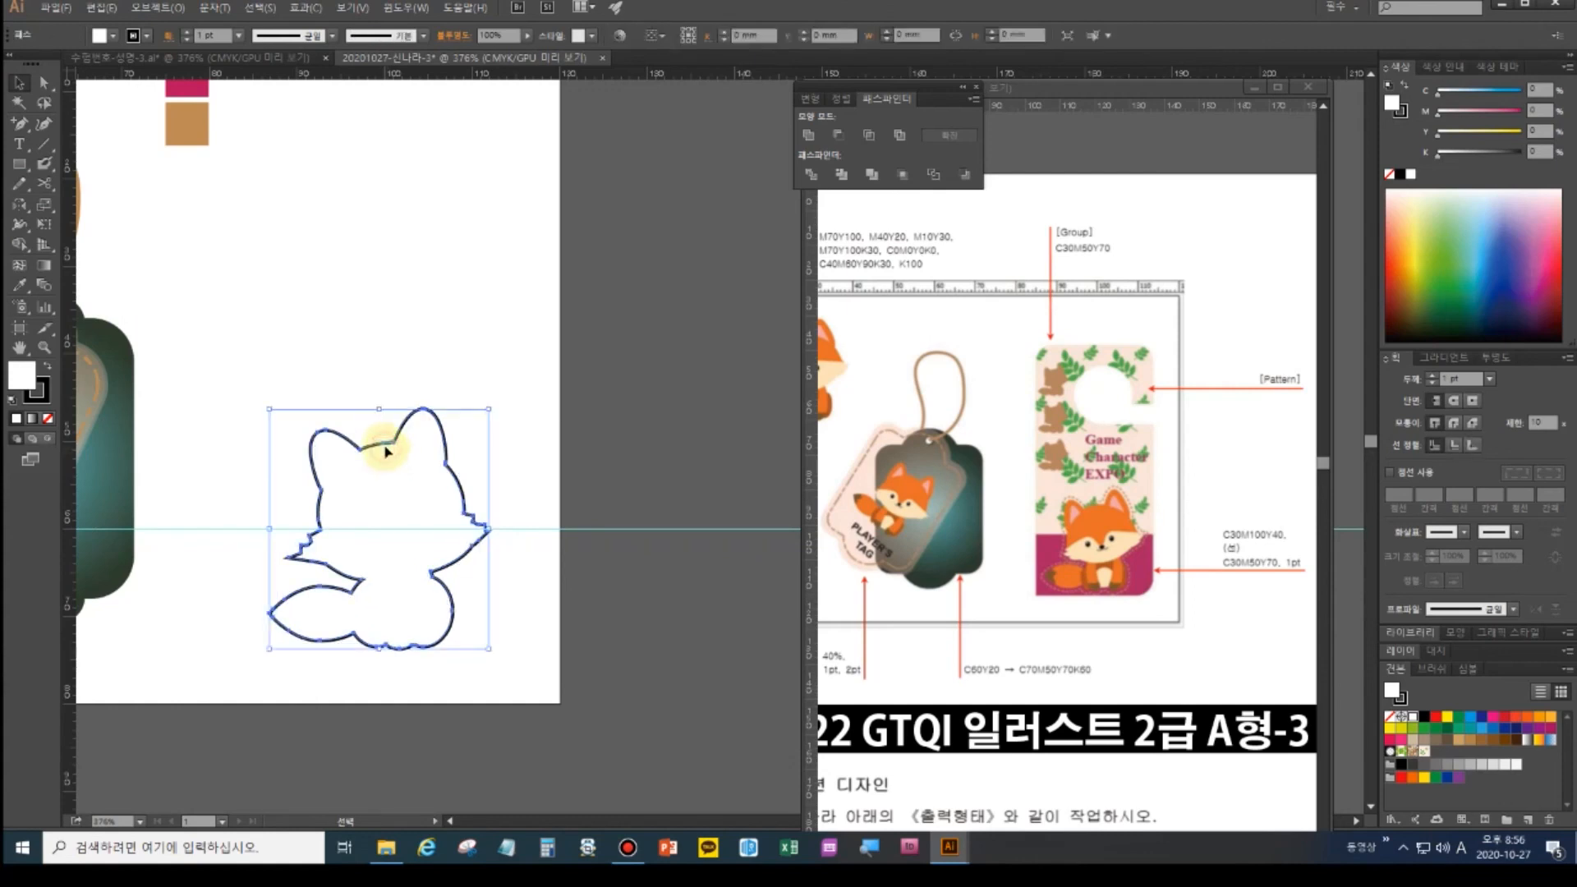
pyautogui.click(47, 420)
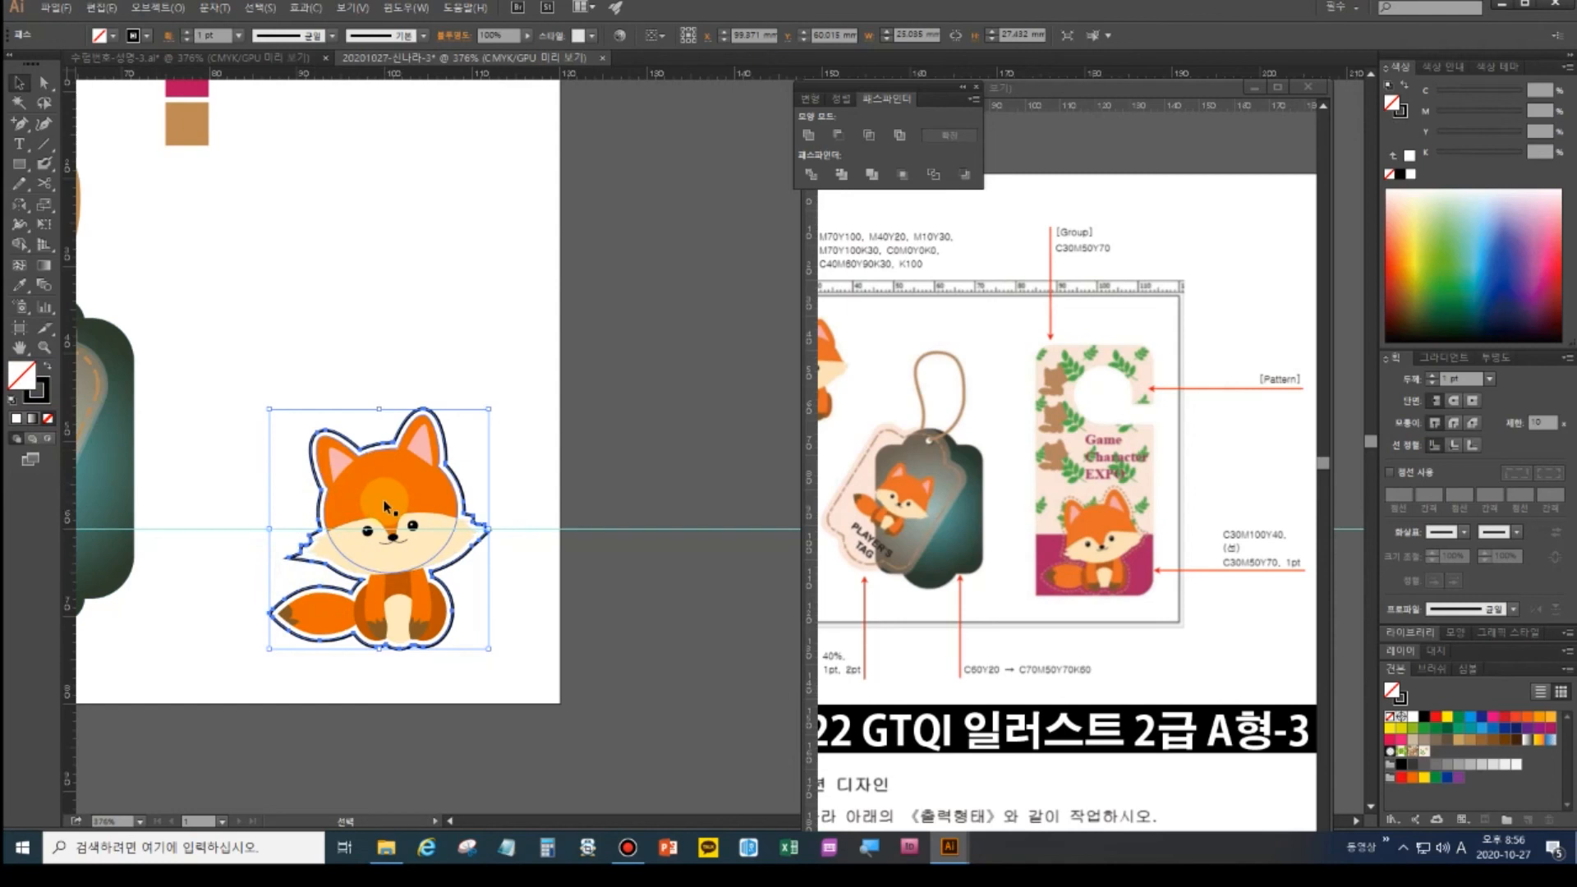
# - Place a copy of the fox outline near the artboard top and dash the fox's outline
pyautogui.moveTo(378, 442); pyautogui.dragTo(309, 173)
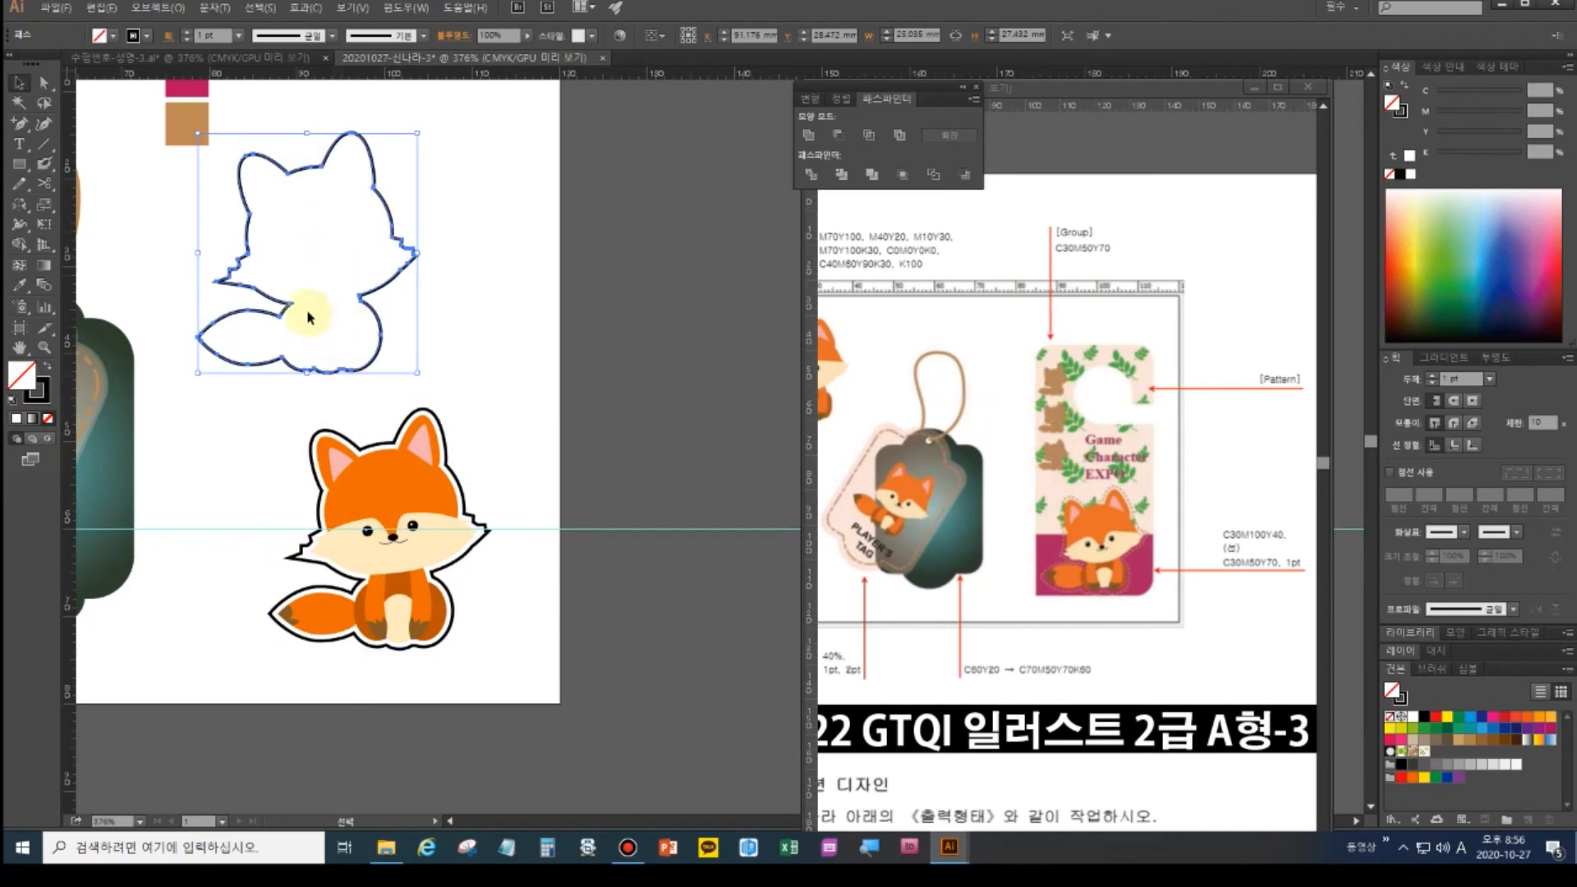
pyautogui.click(358, 452)
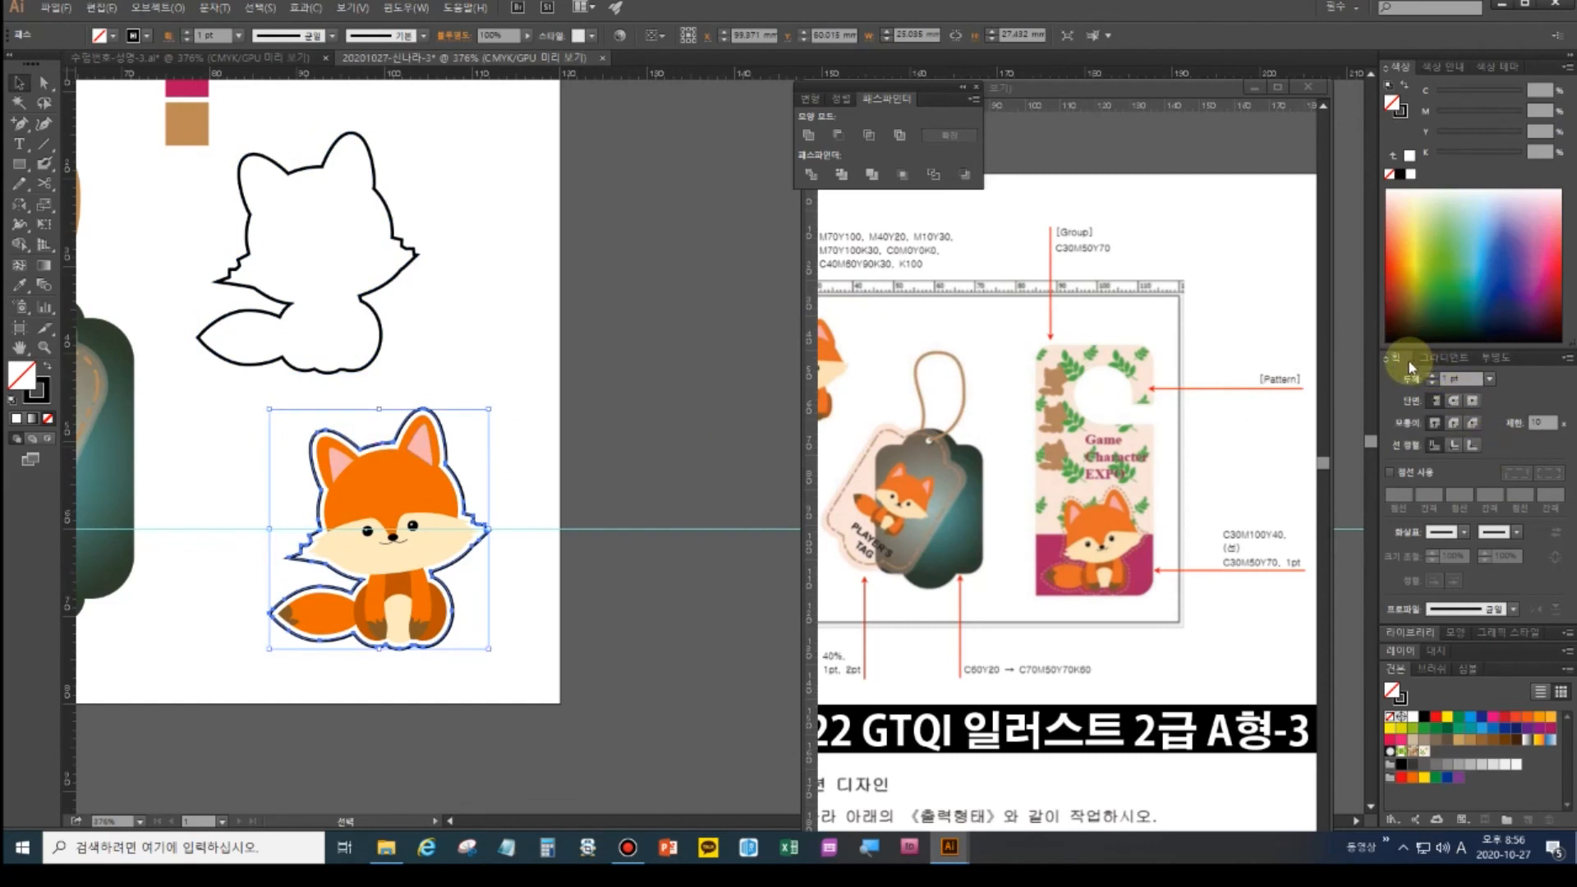
pyautogui.click(1391, 475)
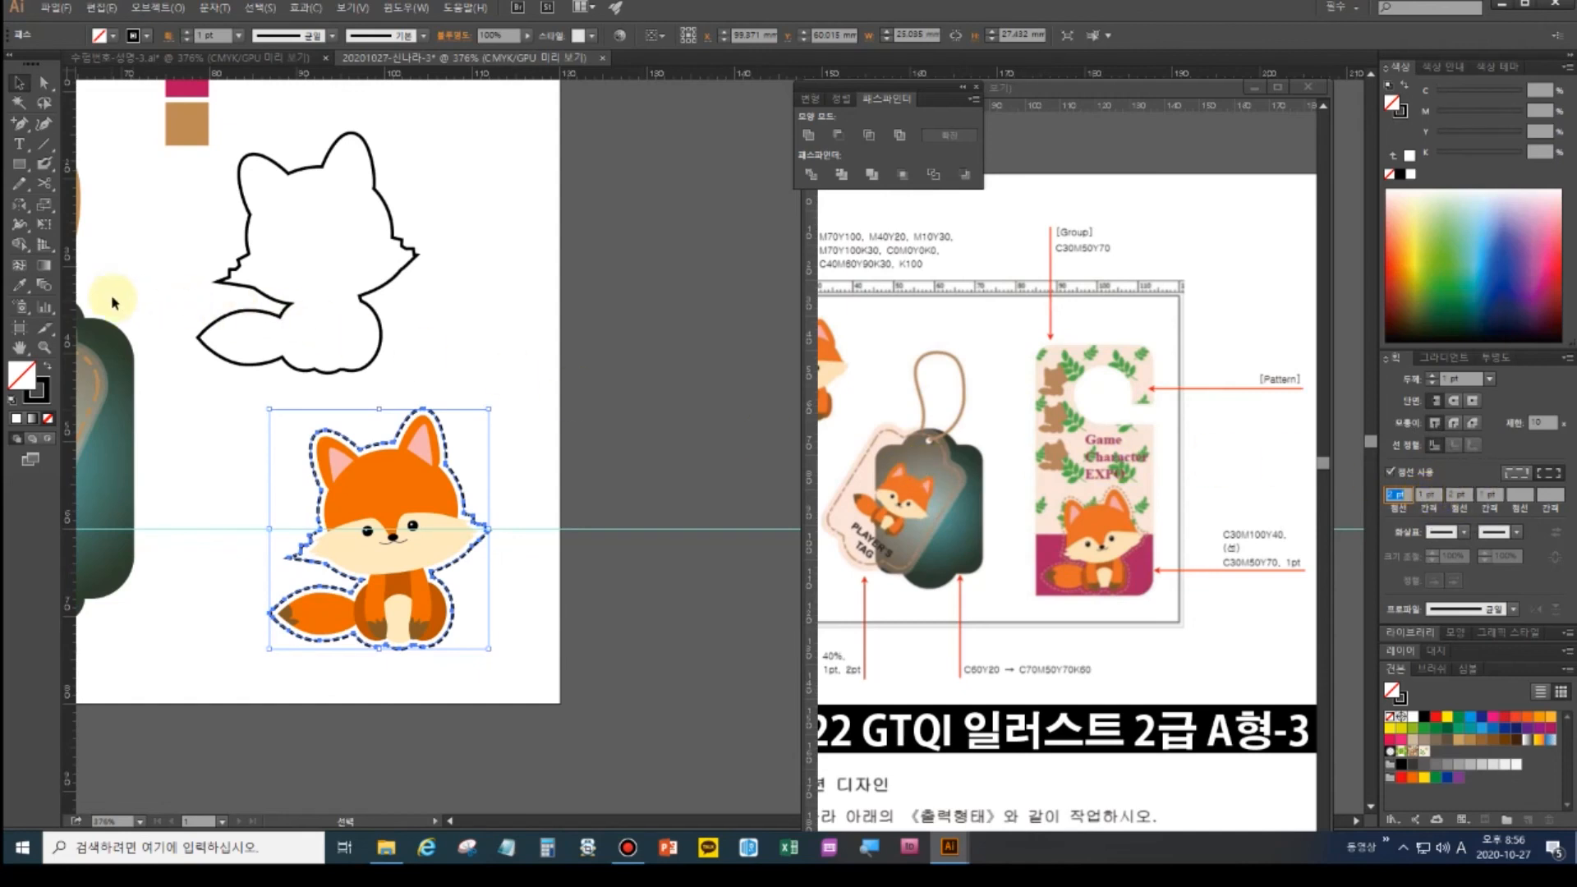
# - Give the fox outline a dashed brown stroke with no fill
pyautogui.click(19, 285)
pyautogui.click(194, 153)
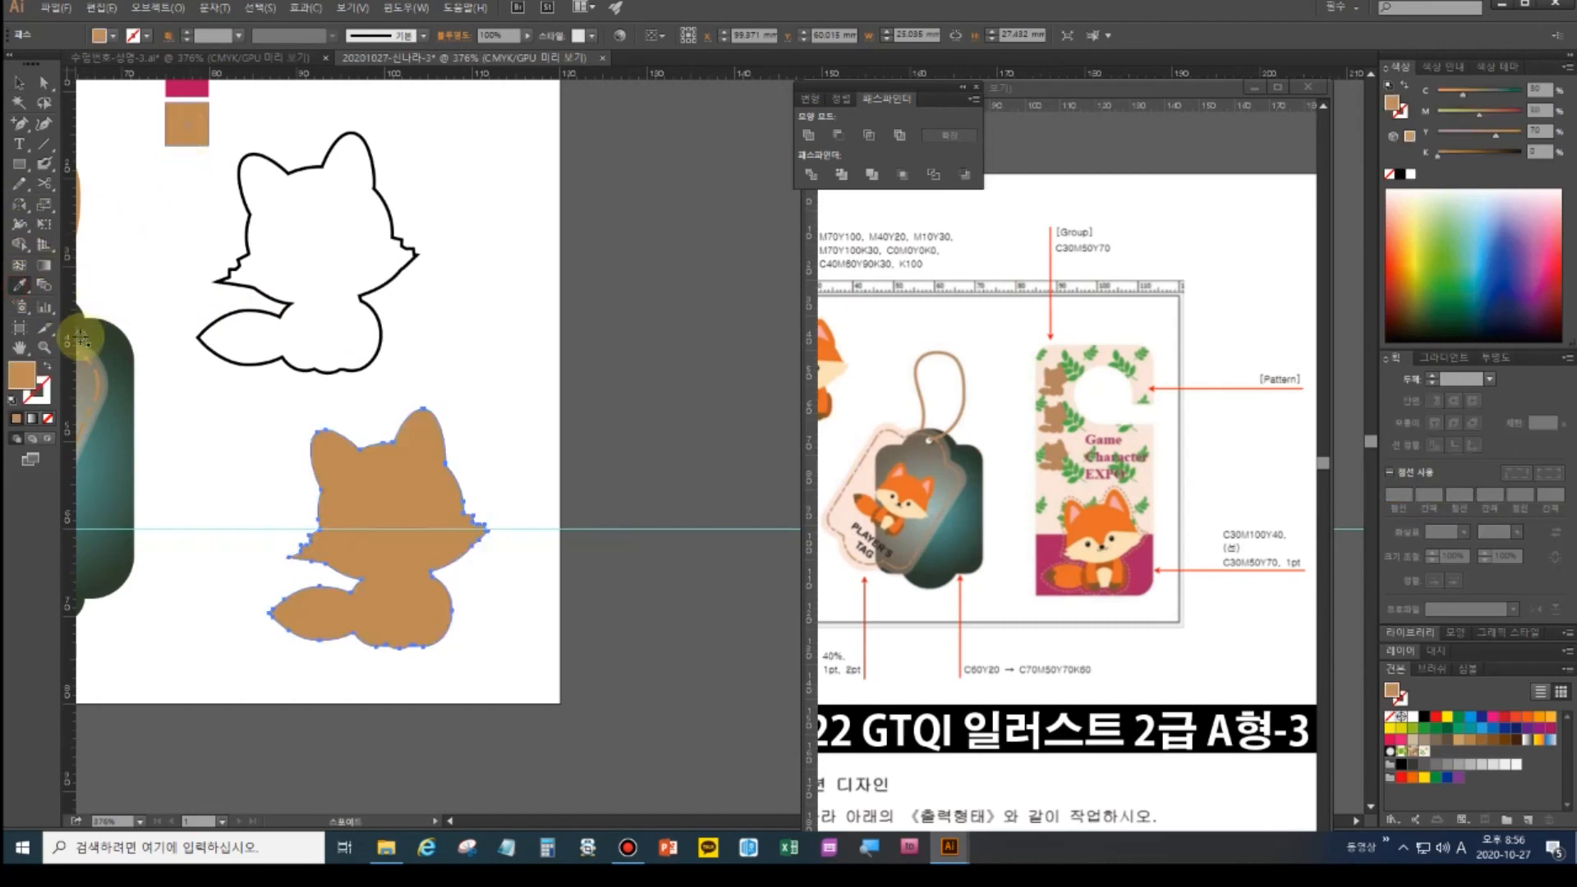
pyautogui.click(46, 369)
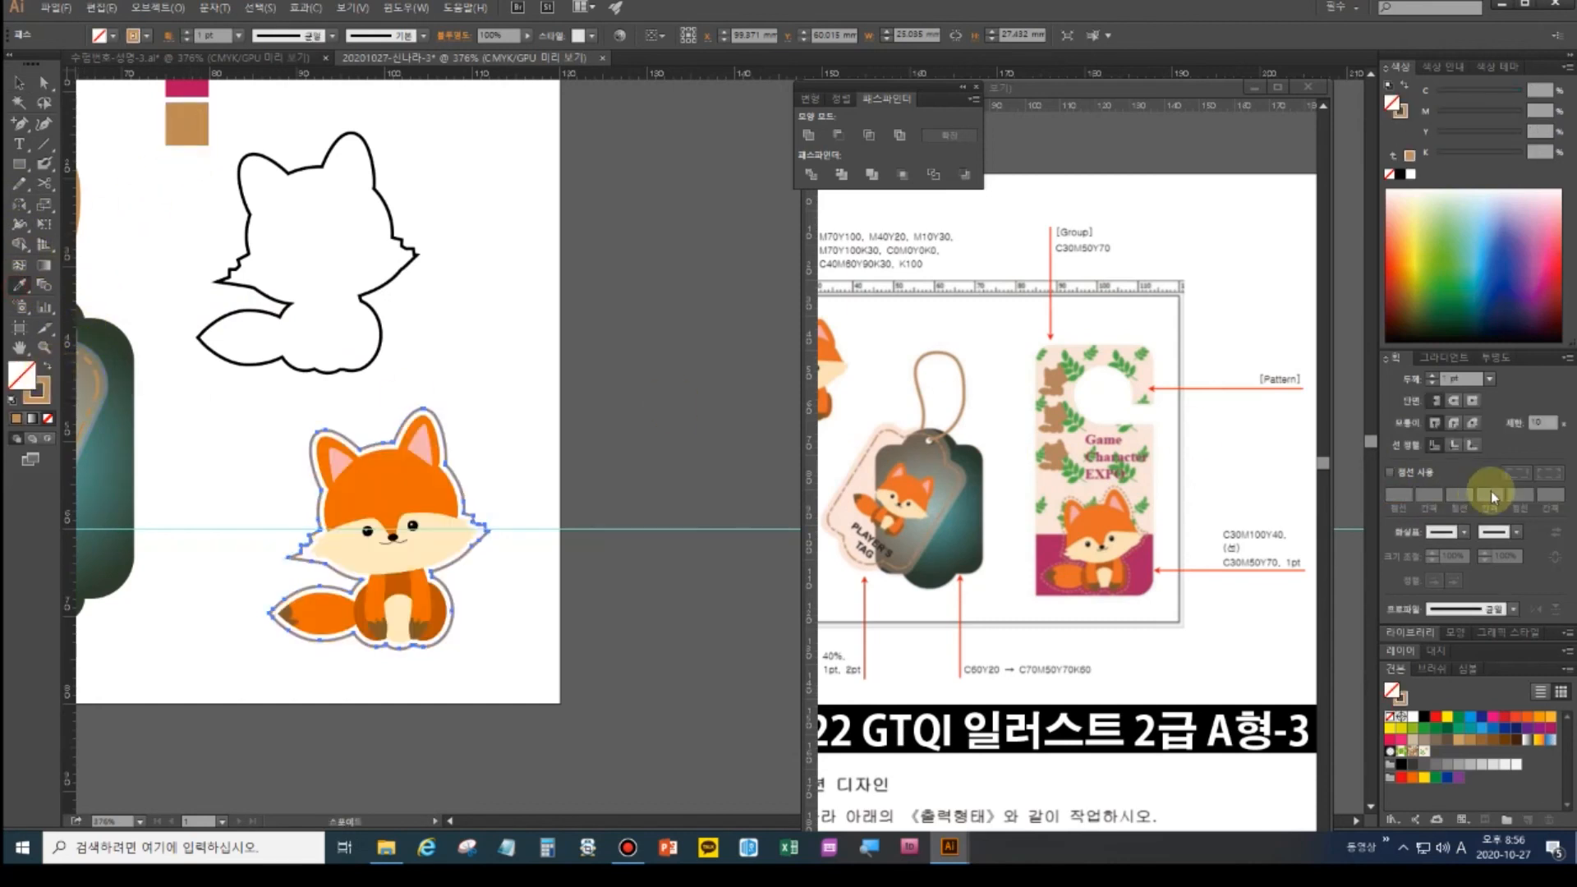
pyautogui.click(1392, 472)
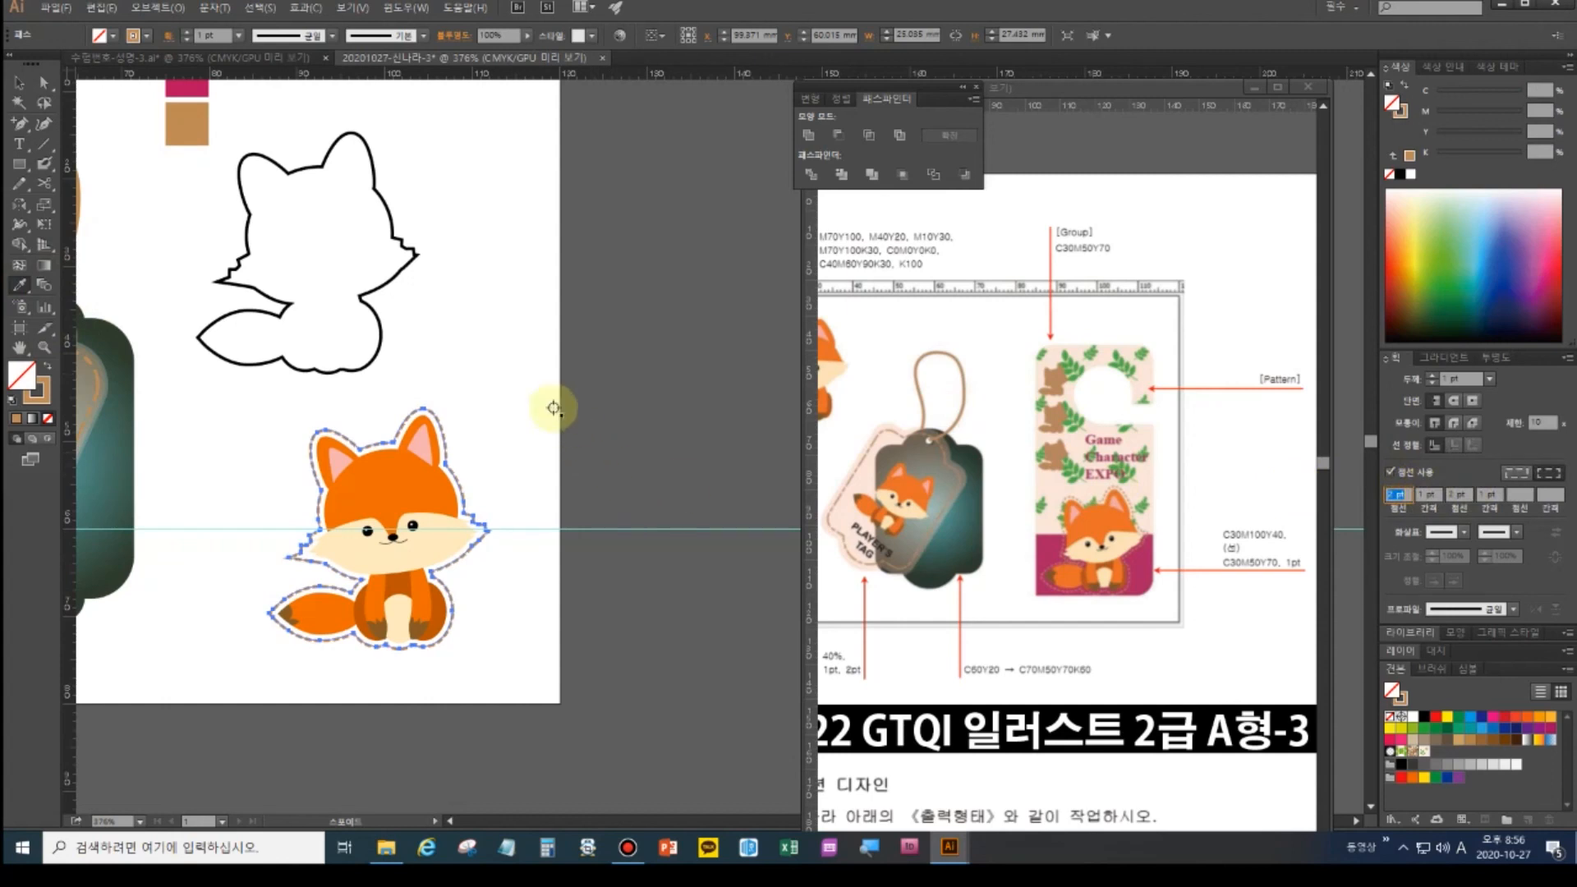
pyautogui.click(505, 406)
pyautogui.press('i')
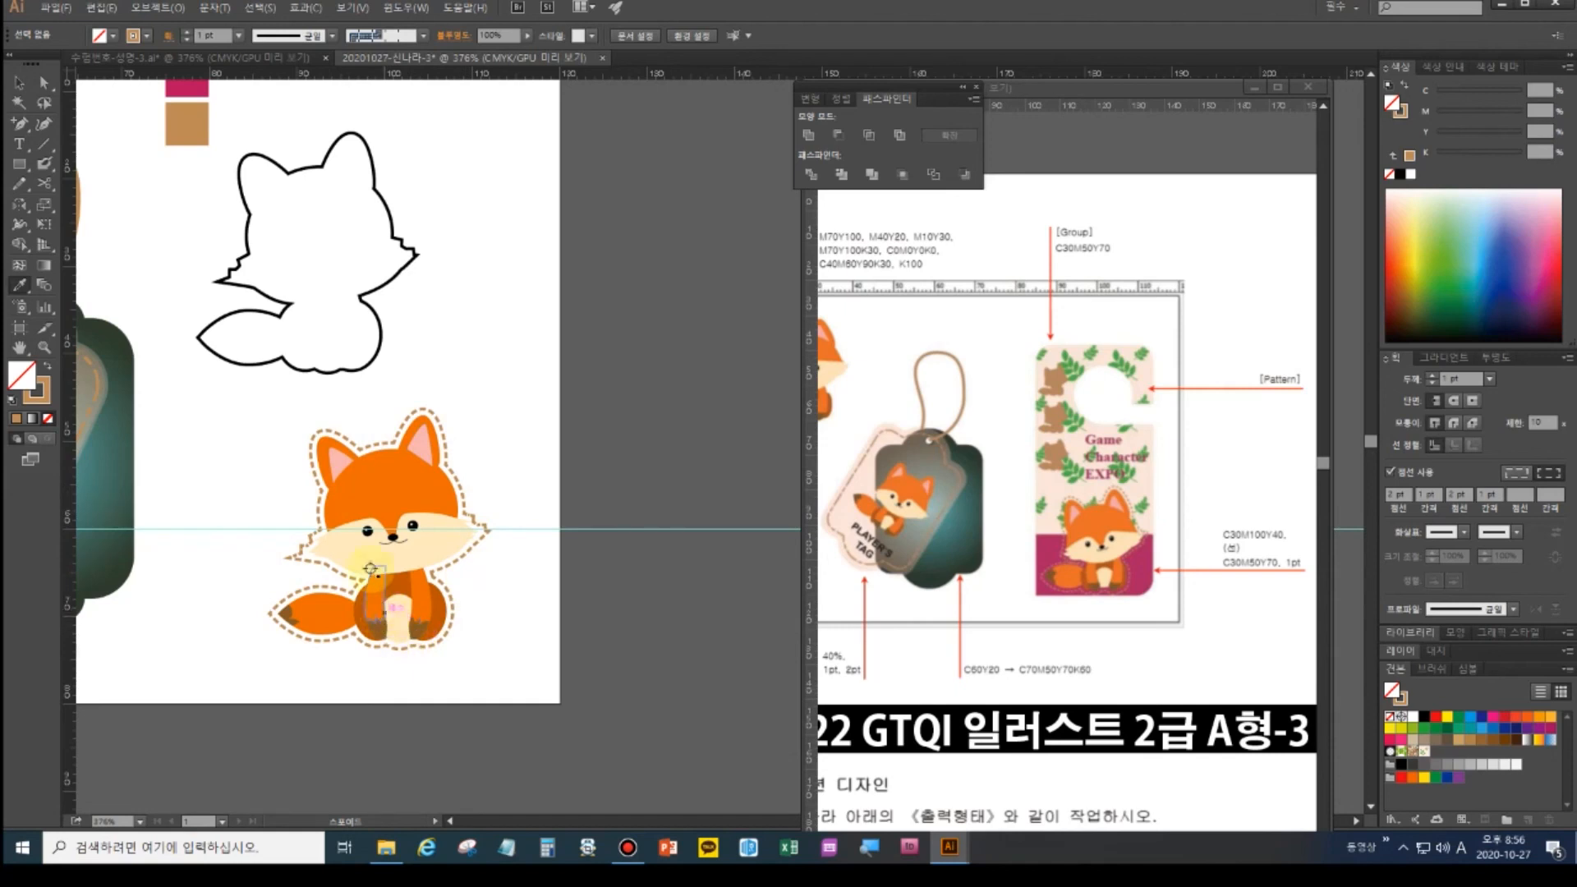
# - Fill the silhouette copy tan, shrink it to about 7 mm, and show all hidden shapes
pyautogui.click(18, 83)
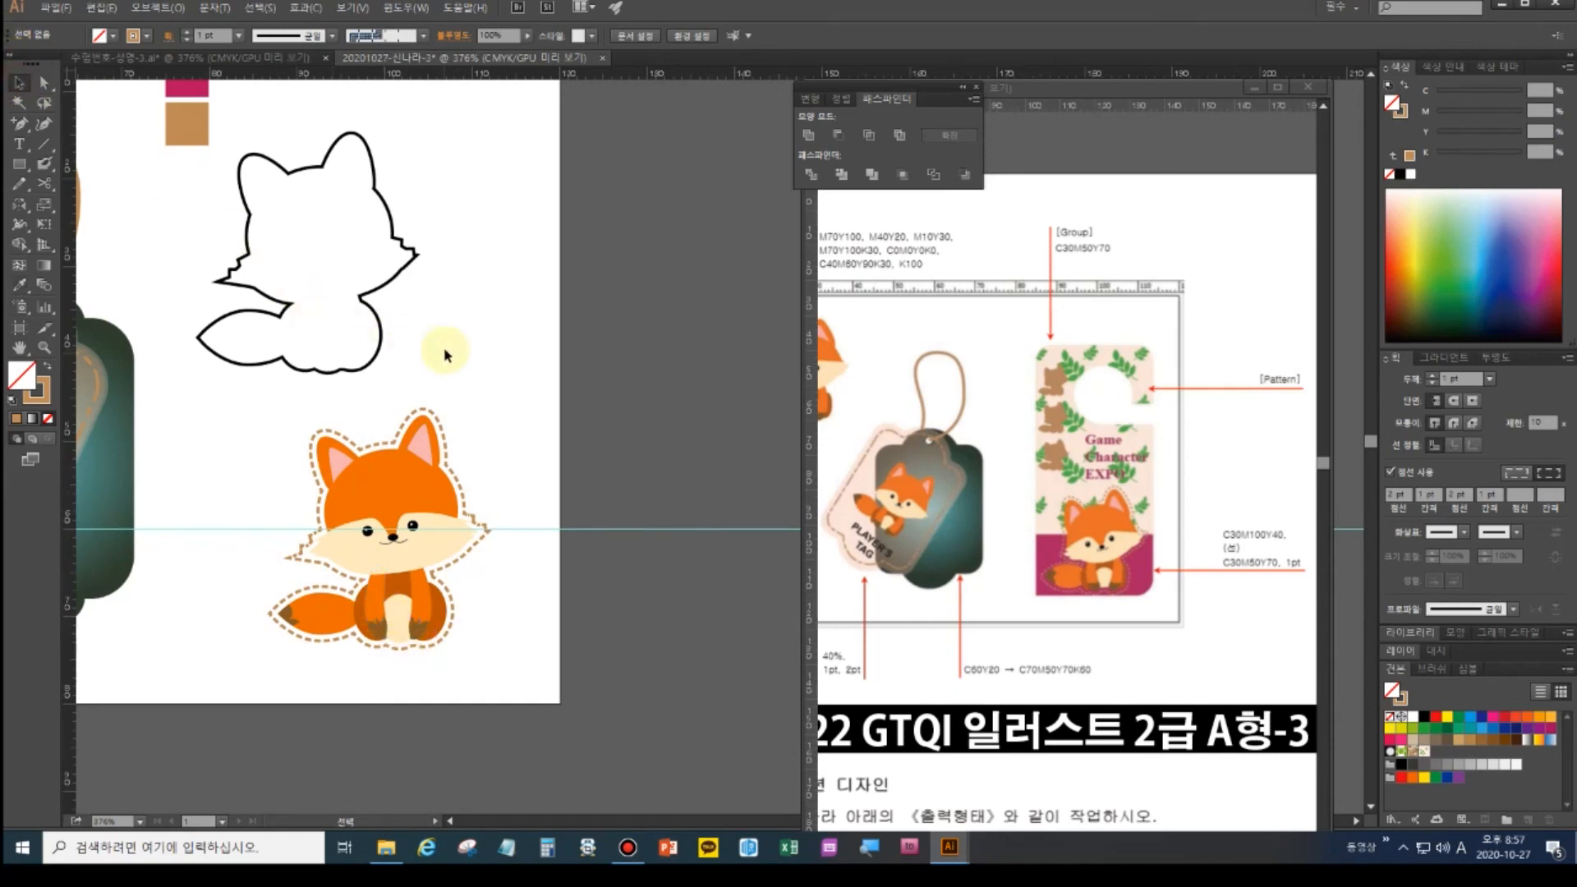
pyautogui.click(375, 293)
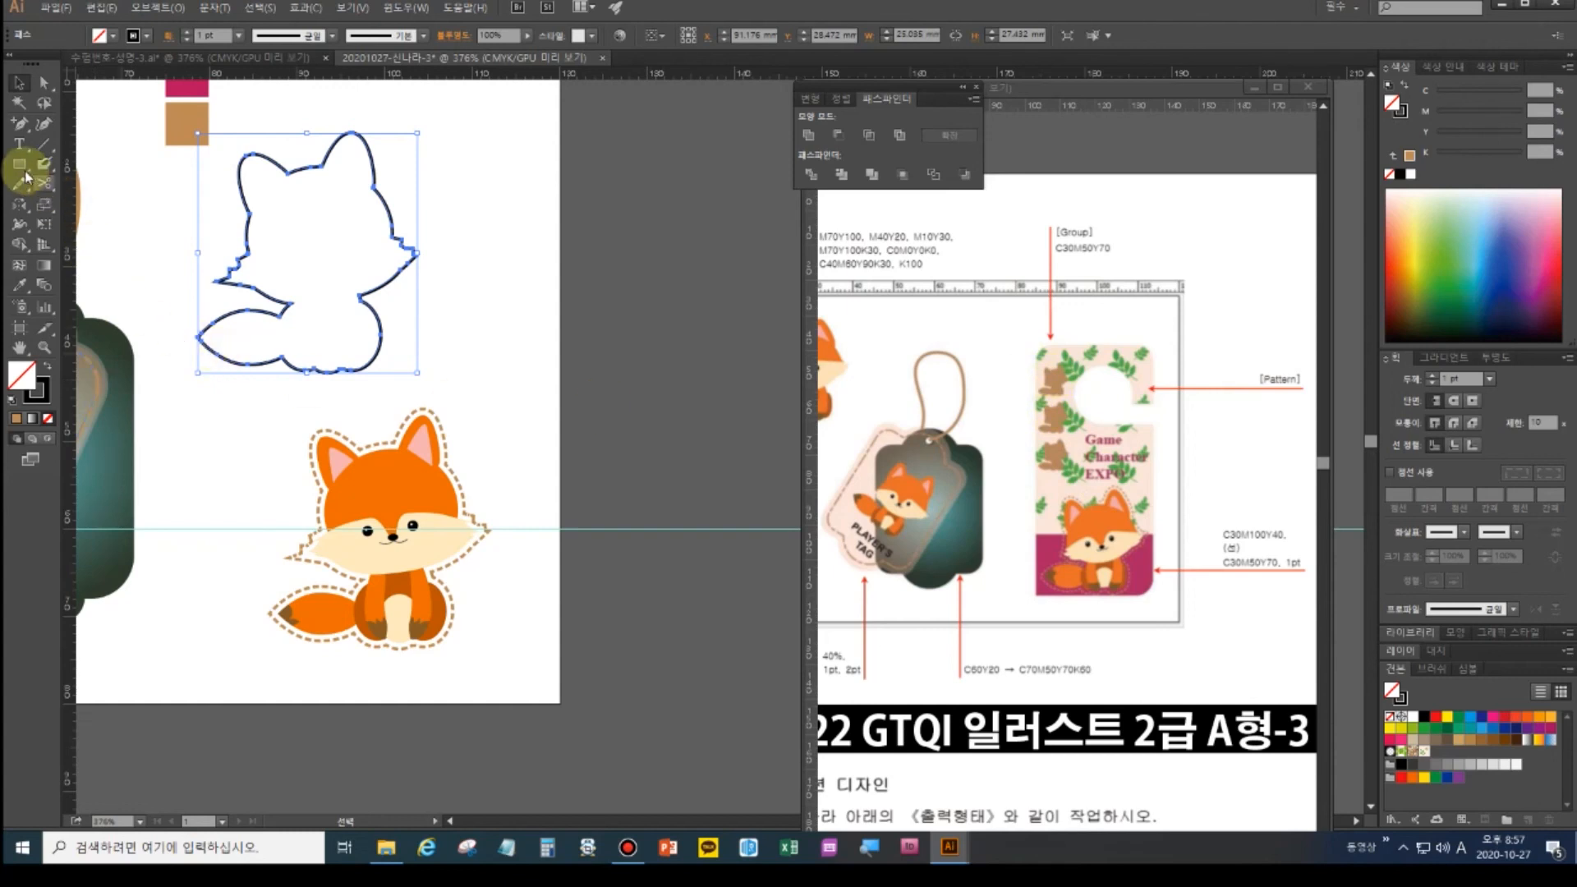
pyautogui.click(20, 286)
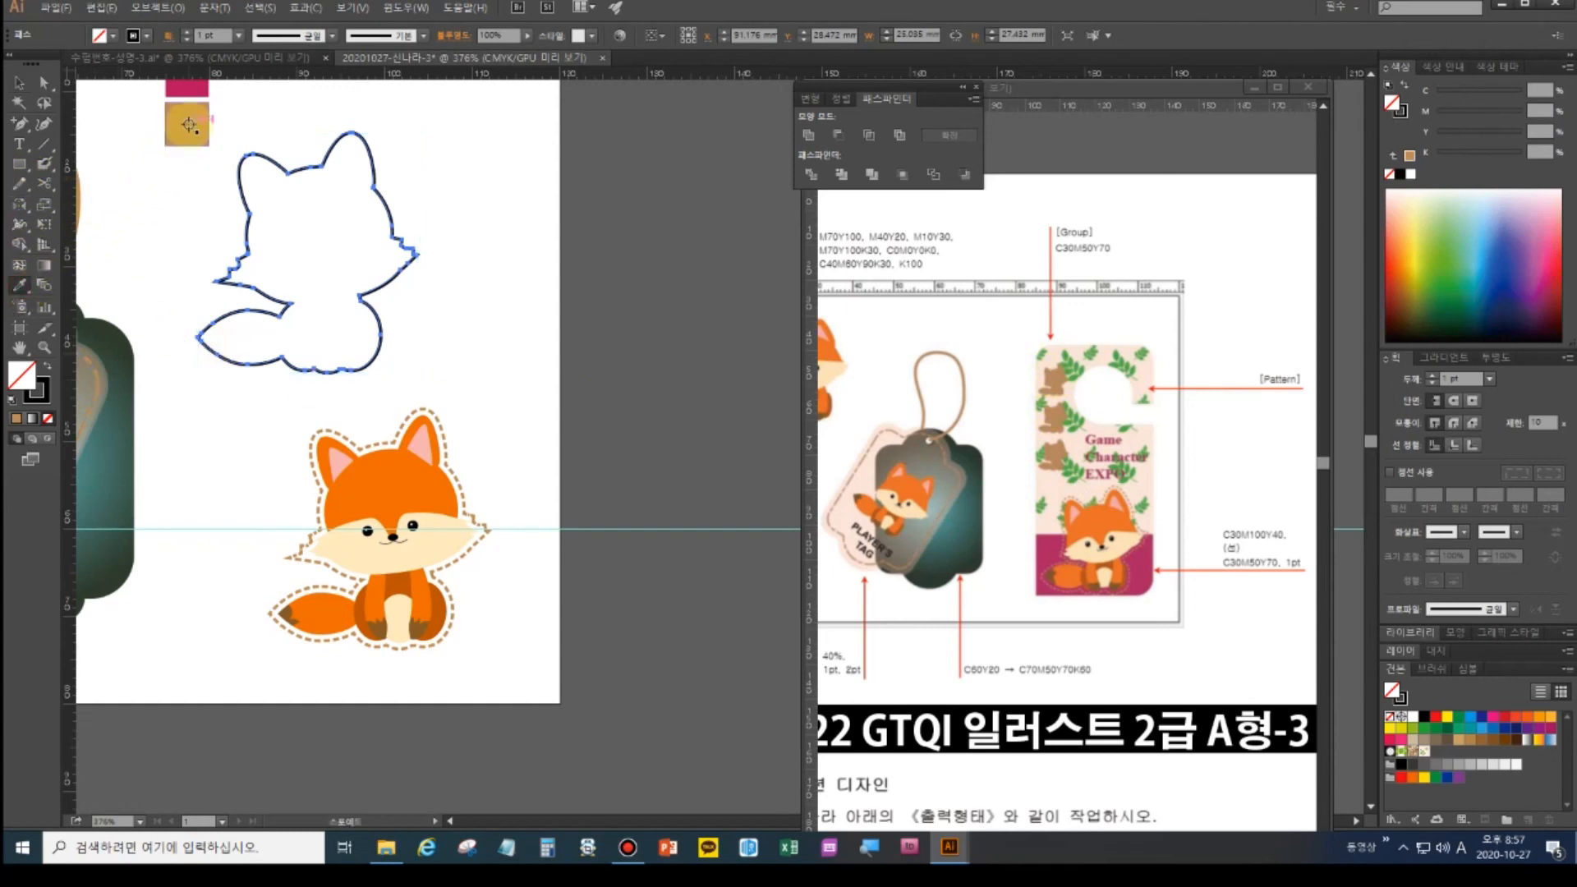
pyautogui.click(183, 129)
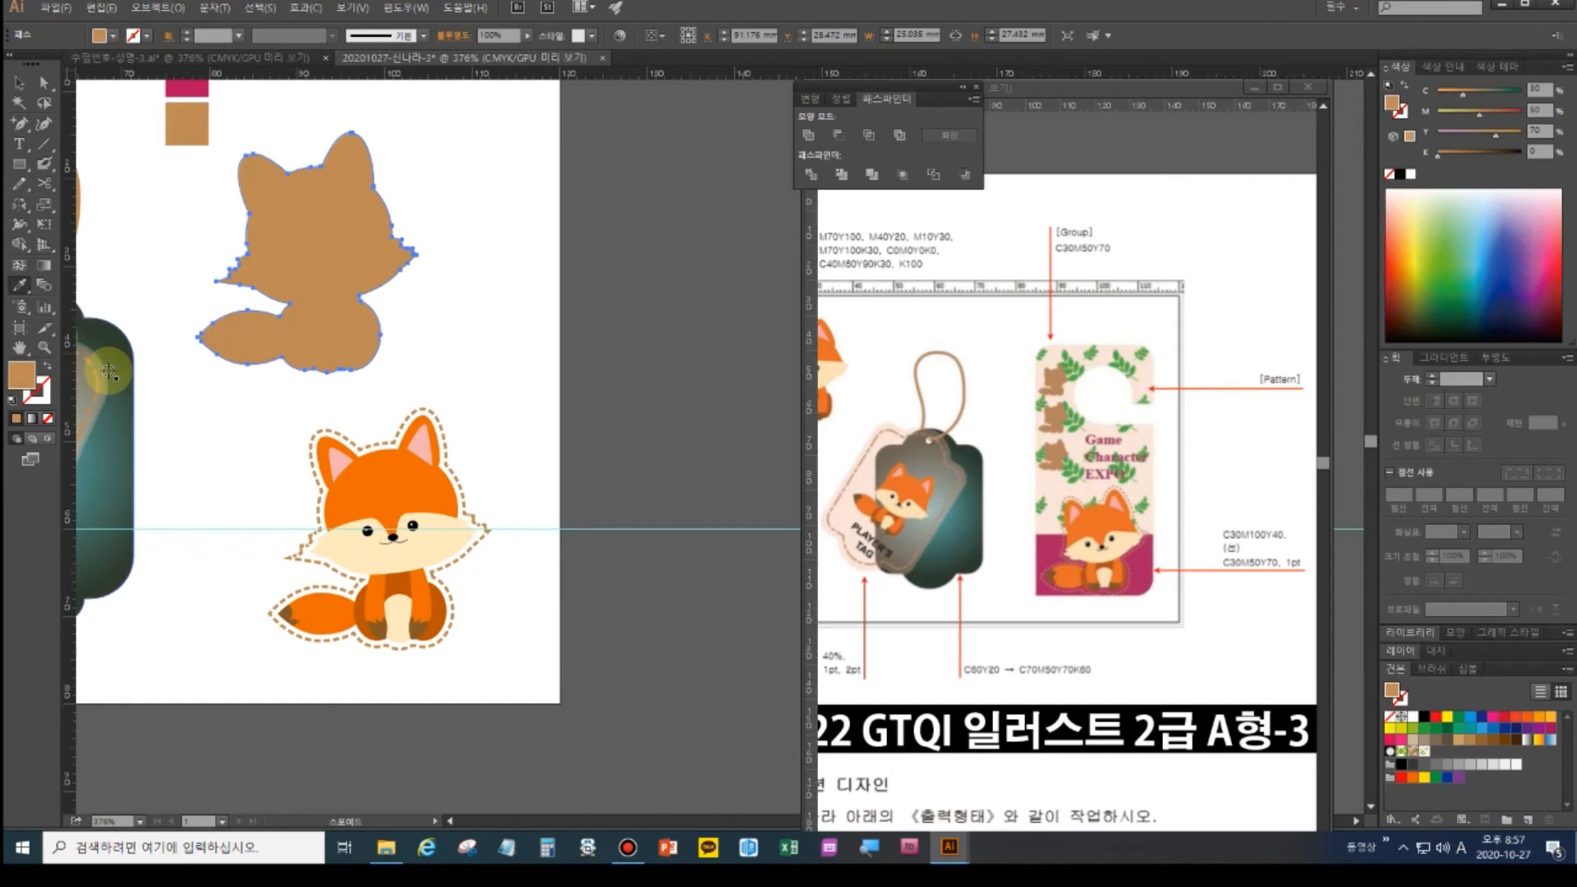
pyautogui.click(18, 83)
pyautogui.click(262, 234)
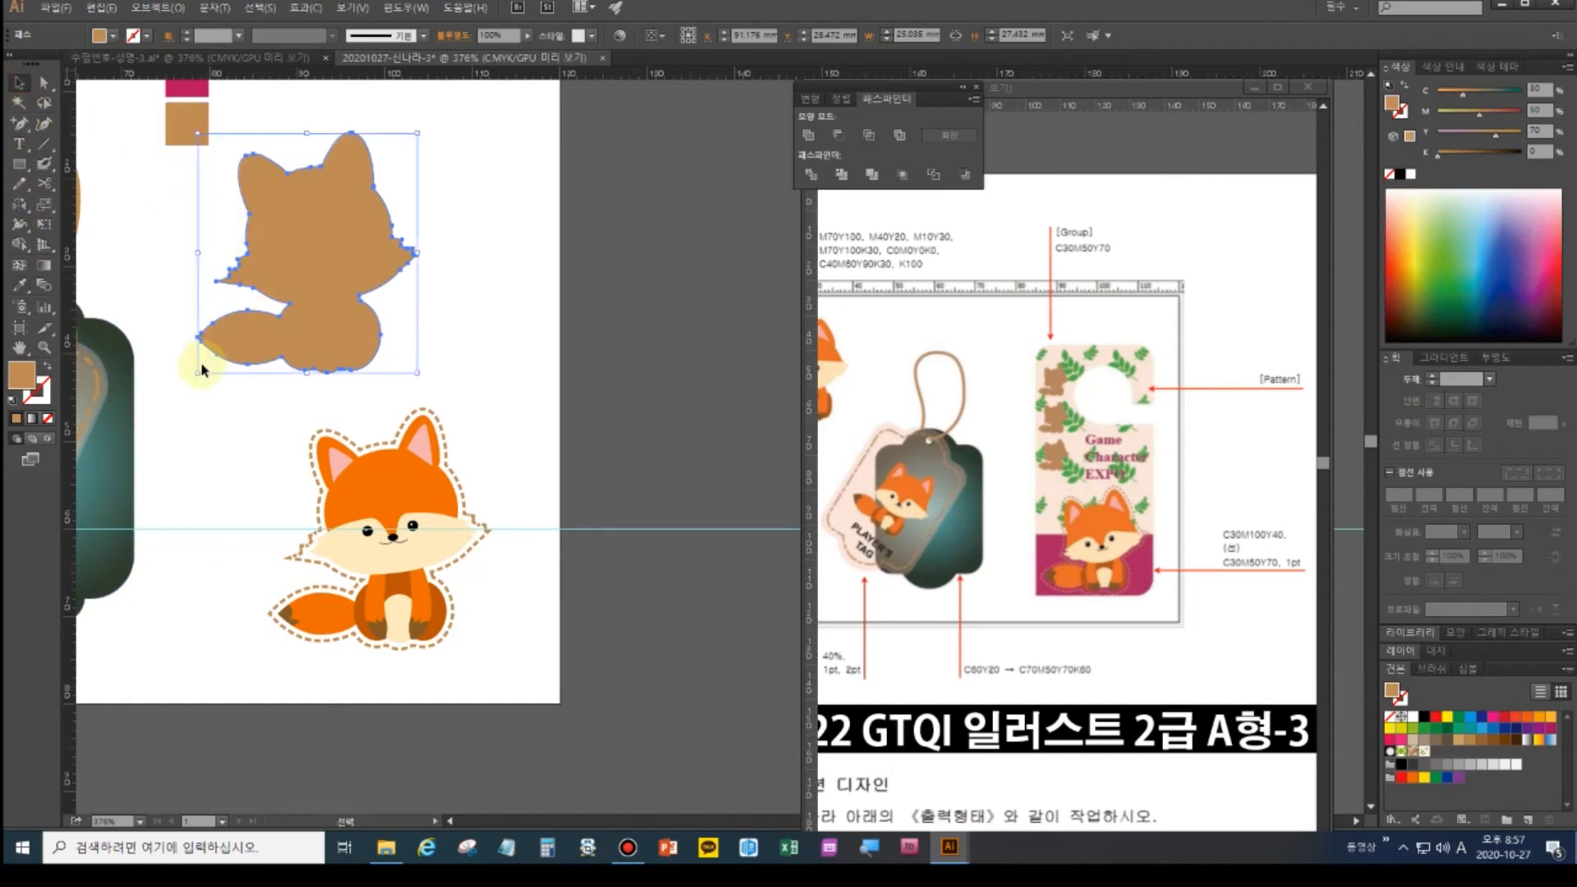
pyautogui.moveTo(198, 372); pyautogui.dragTo(273, 320)
pyautogui.click(317, 362)
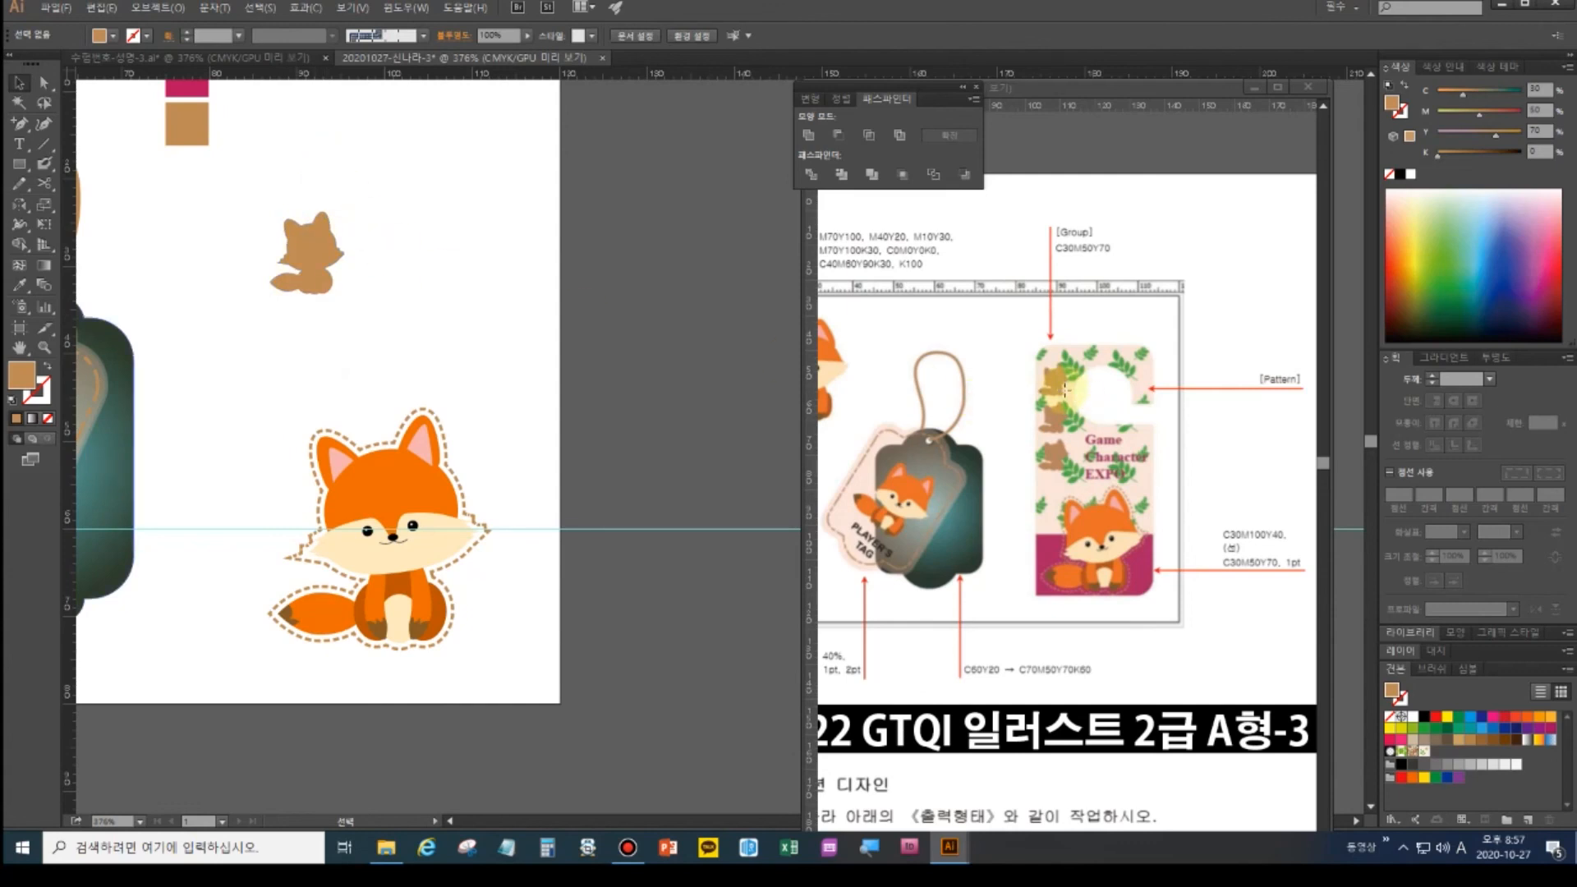
pyautogui.press('a')
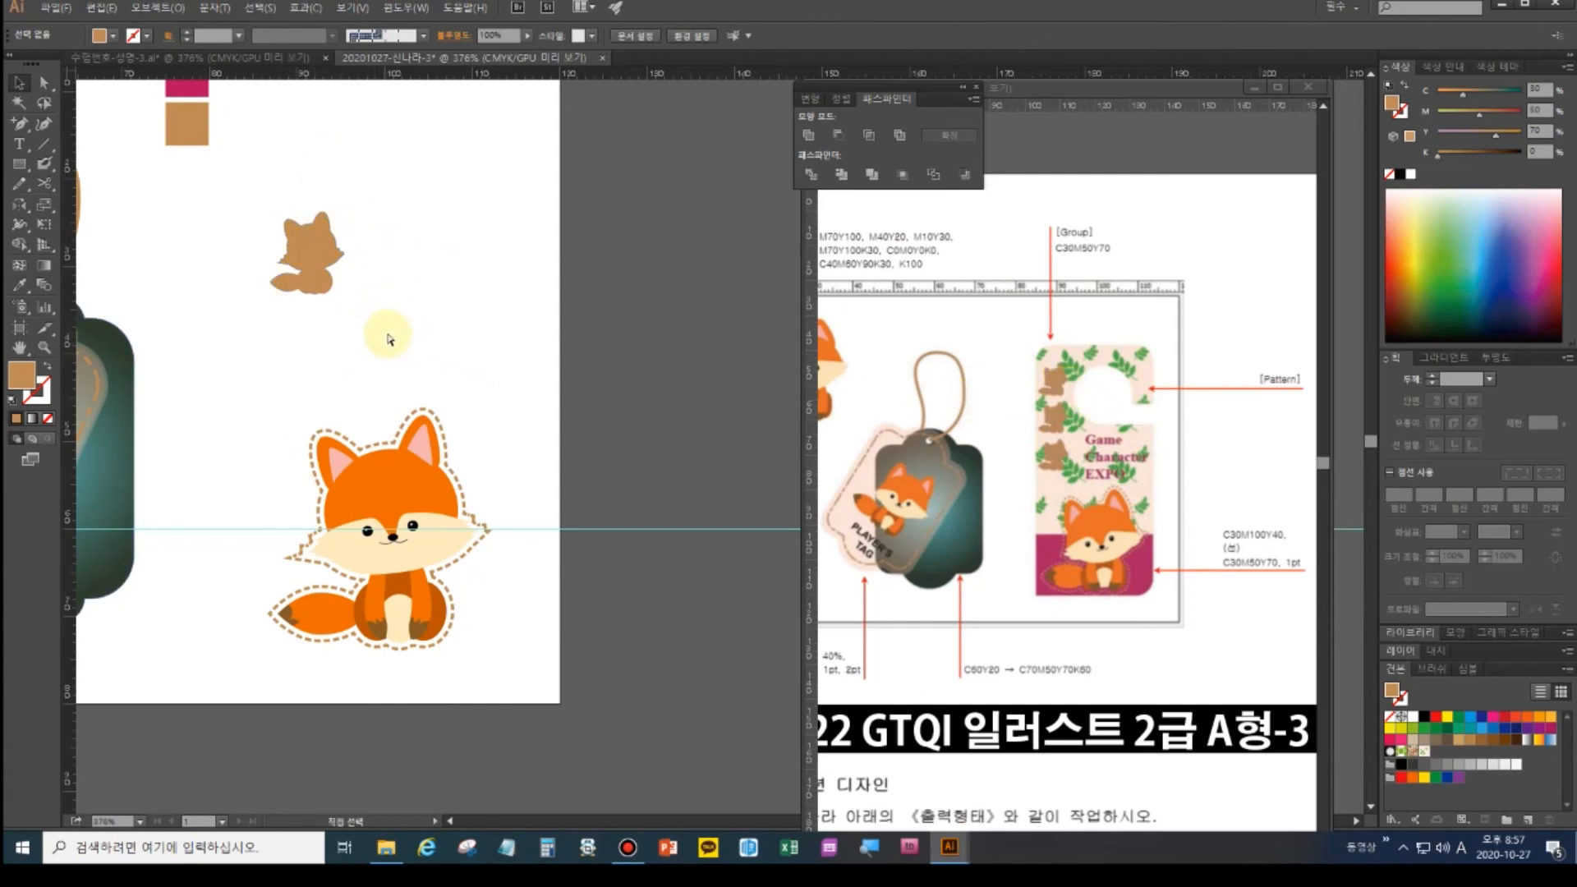
pyautogui.hotkey('ctrl', 'alt', '3')
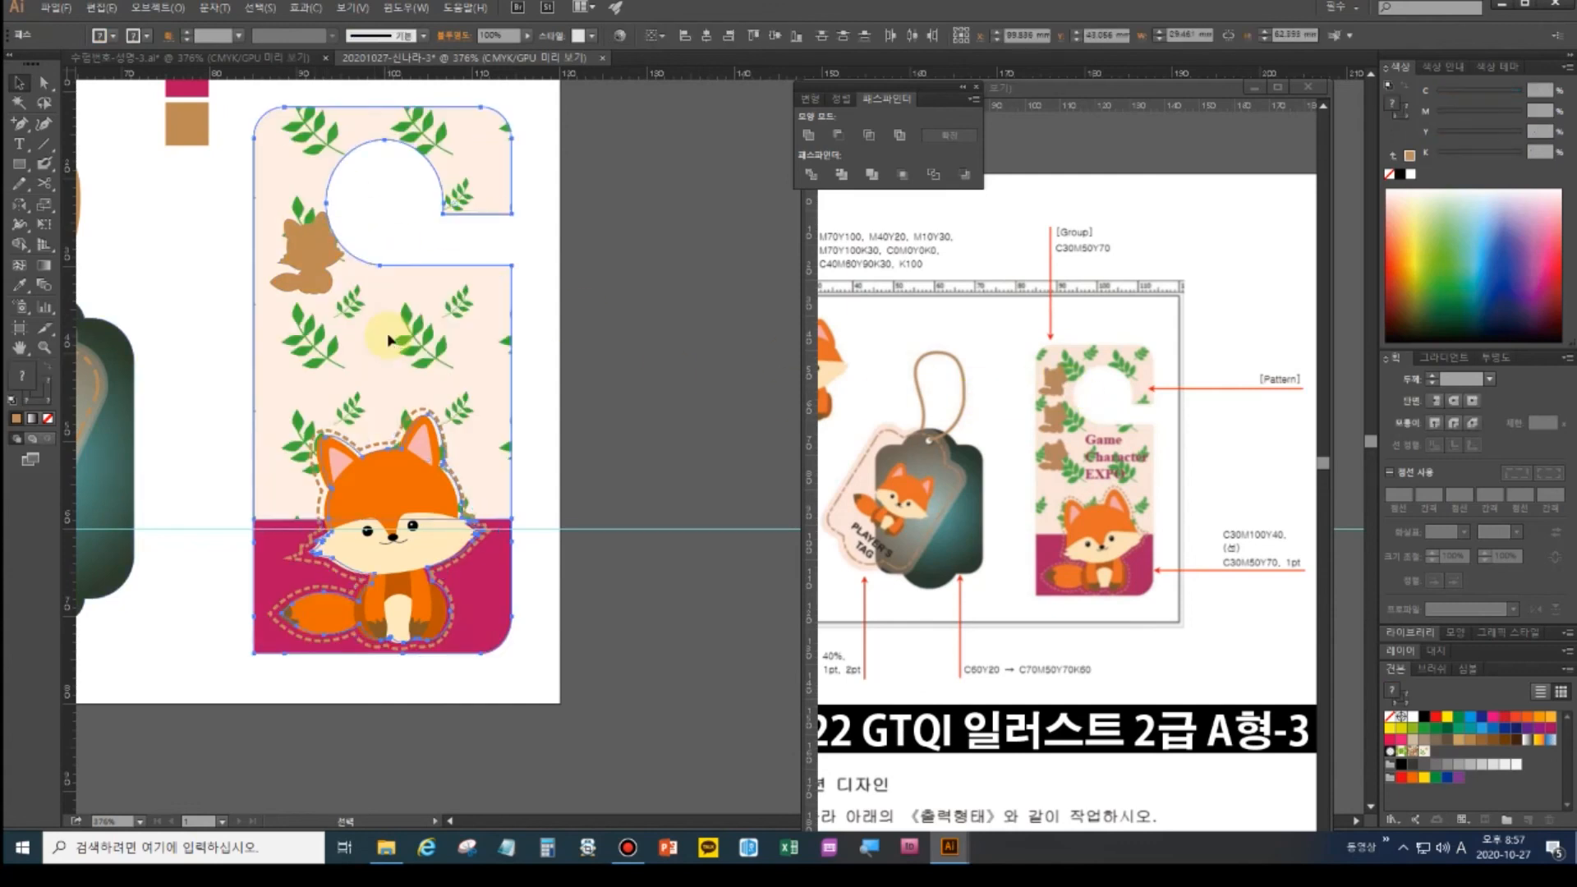
# - Move the small fox to the hanger's left edge, space three foxes evenly, and start title text
pyautogui.click(314, 252)
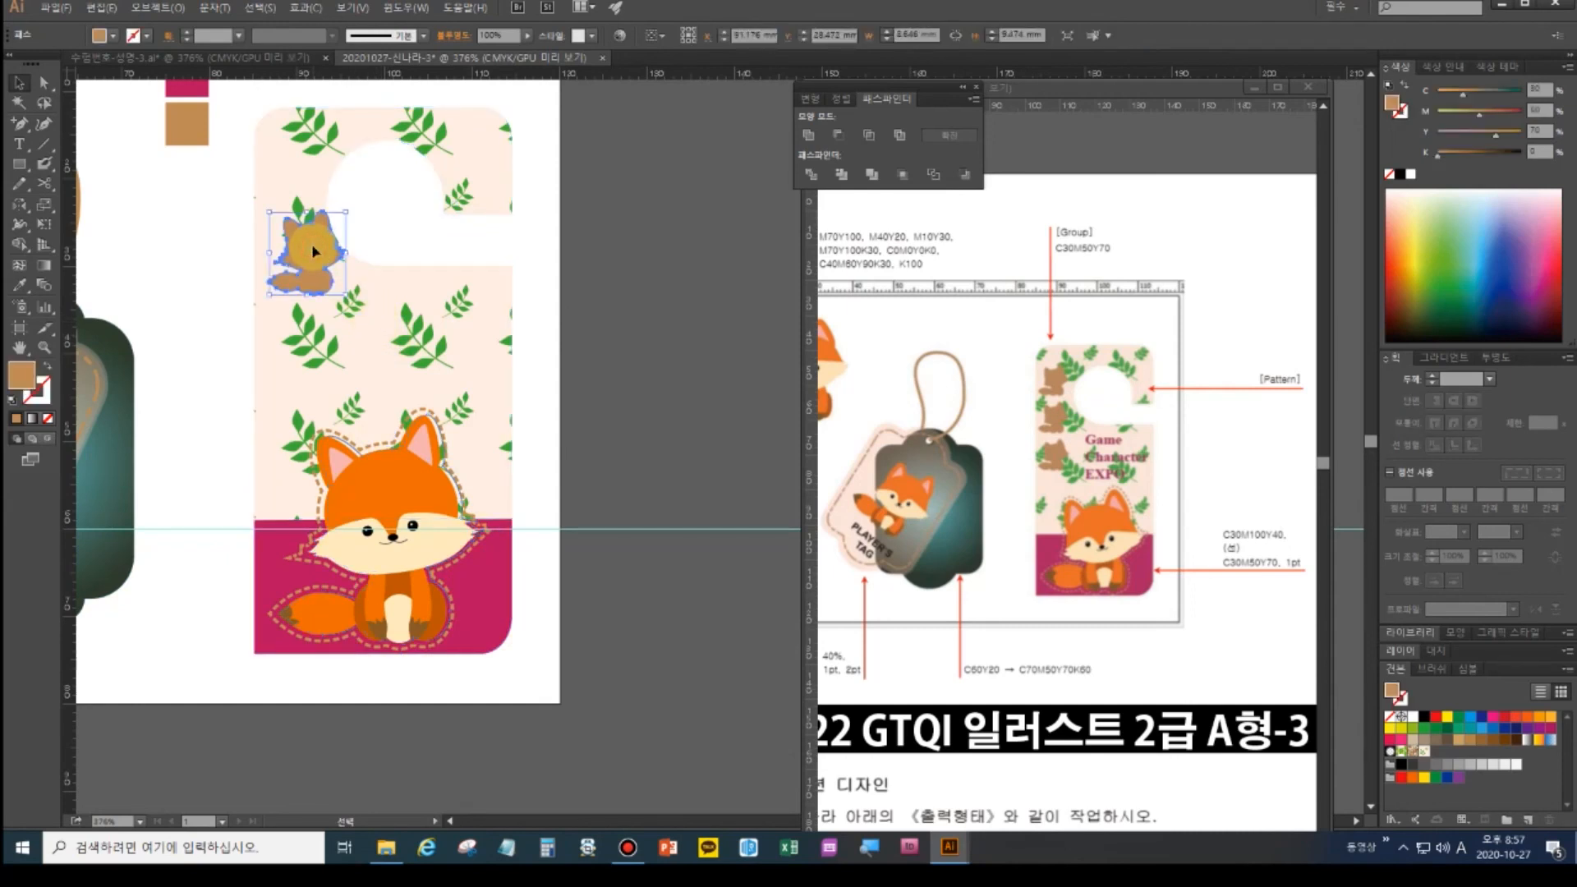
pyautogui.moveTo(313, 247); pyautogui.dragTo(286, 408)
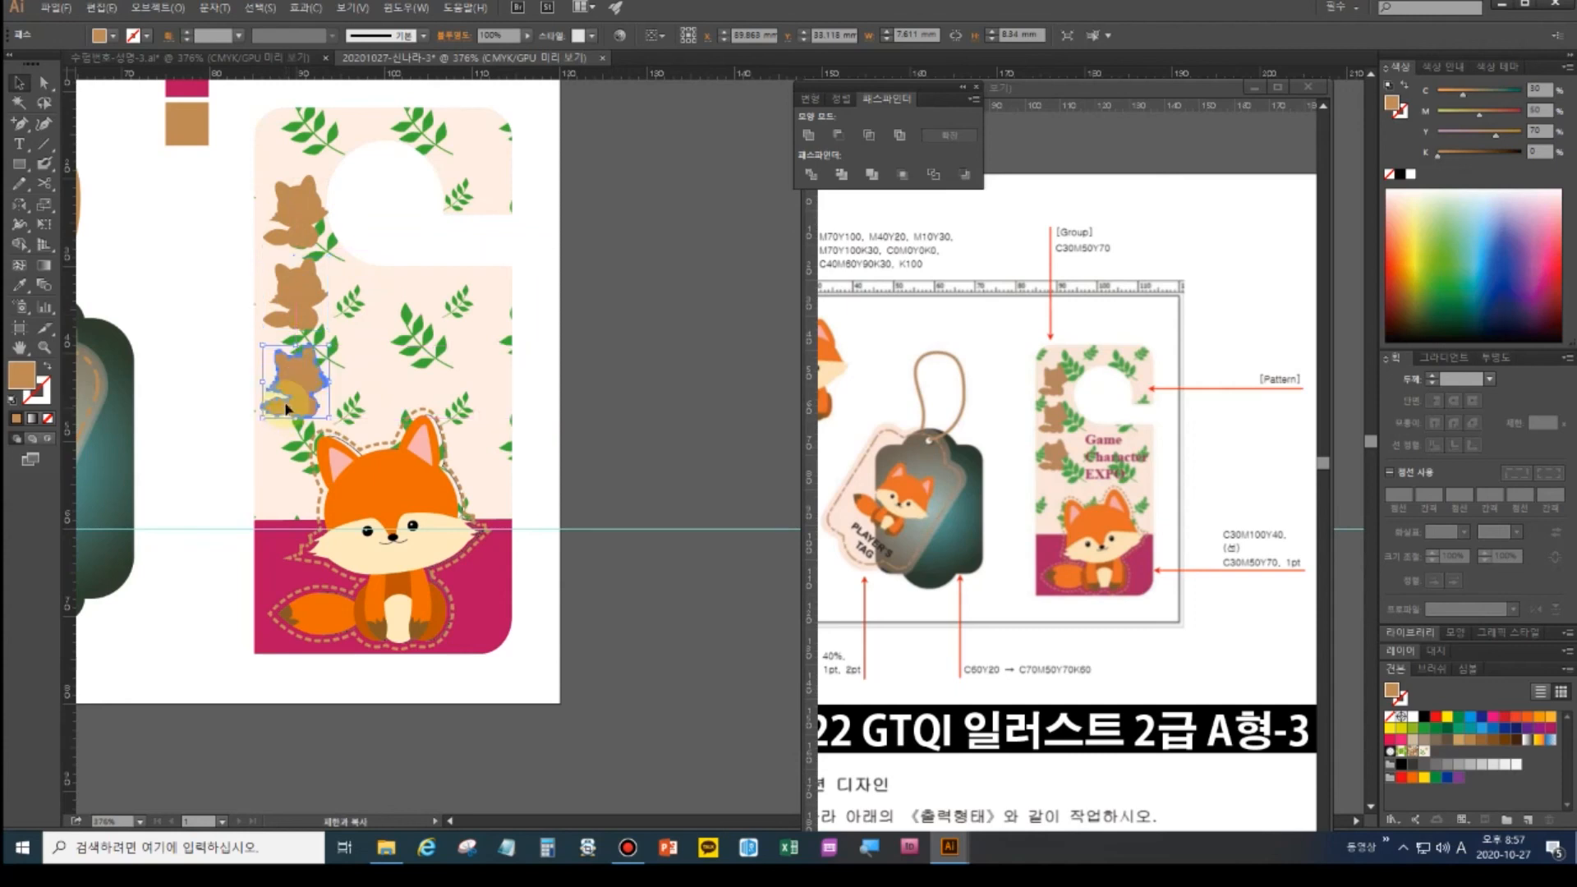
pyautogui.keyDown('shift'); pyautogui.click(299, 303); pyautogui.keyUp('shift')
pyautogui.keyDown('shift'); pyautogui.click(296, 210); pyautogui.keyUp('shift')
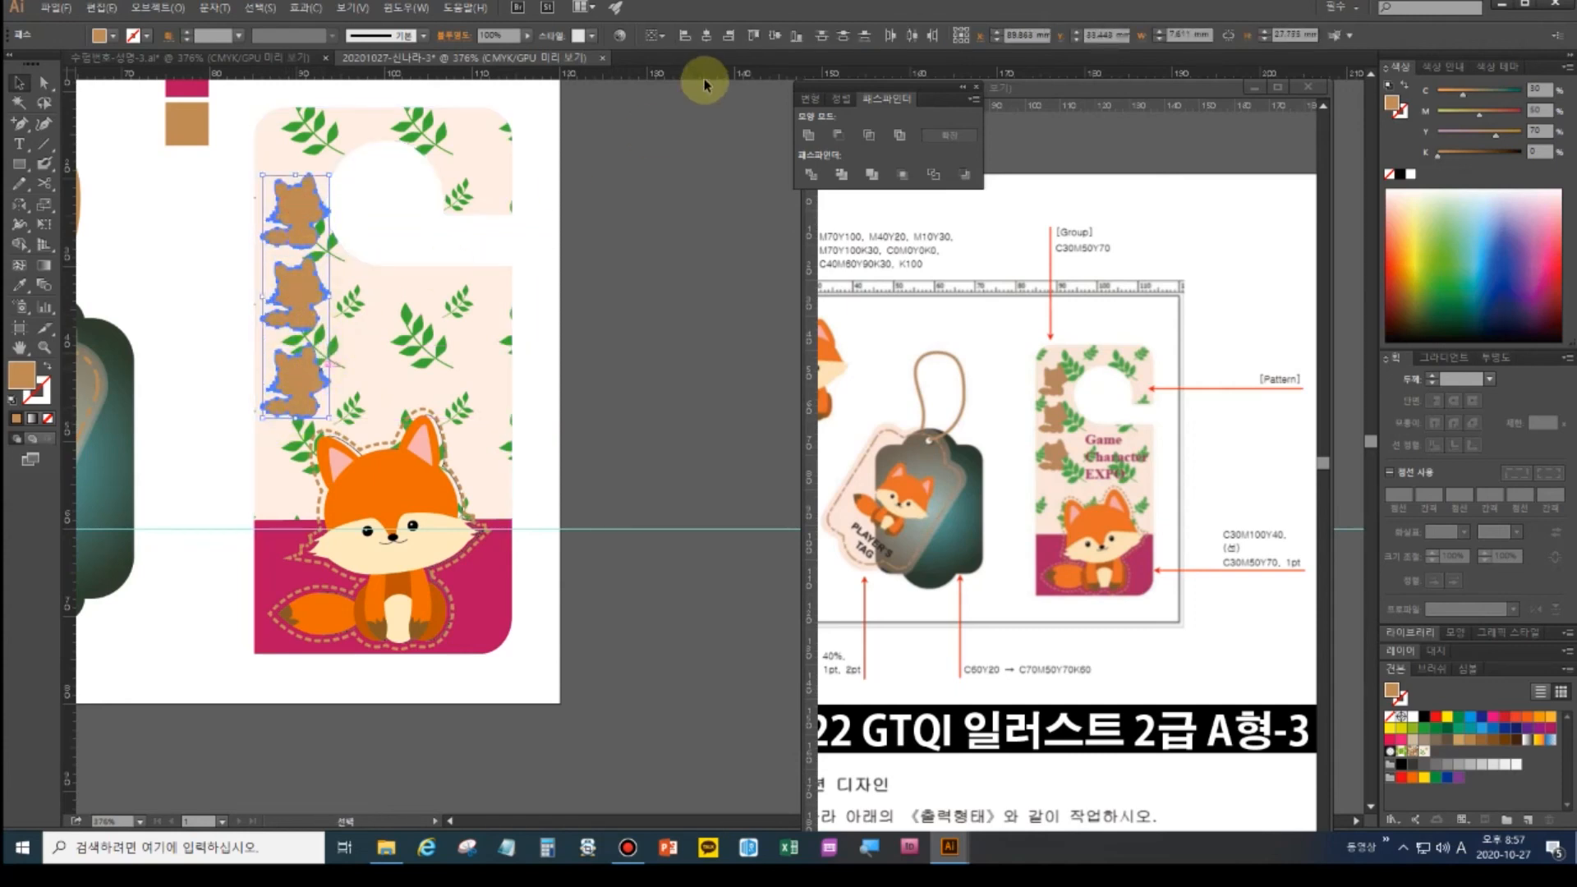
pyautogui.click(845, 37)
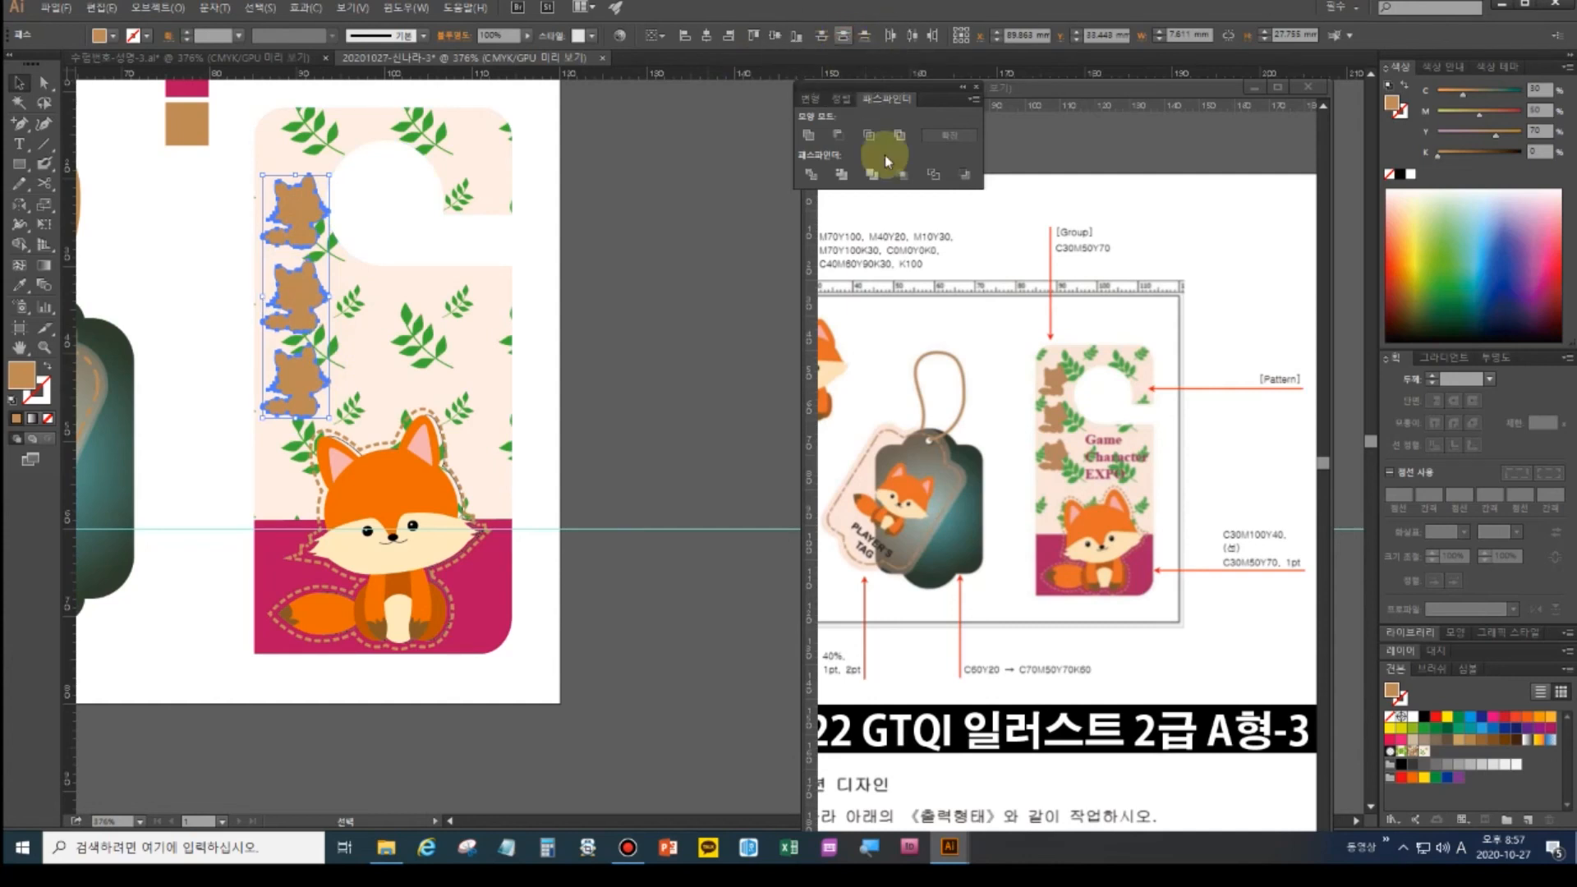
pyautogui.click(18, 144)
pyautogui.click(377, 299)
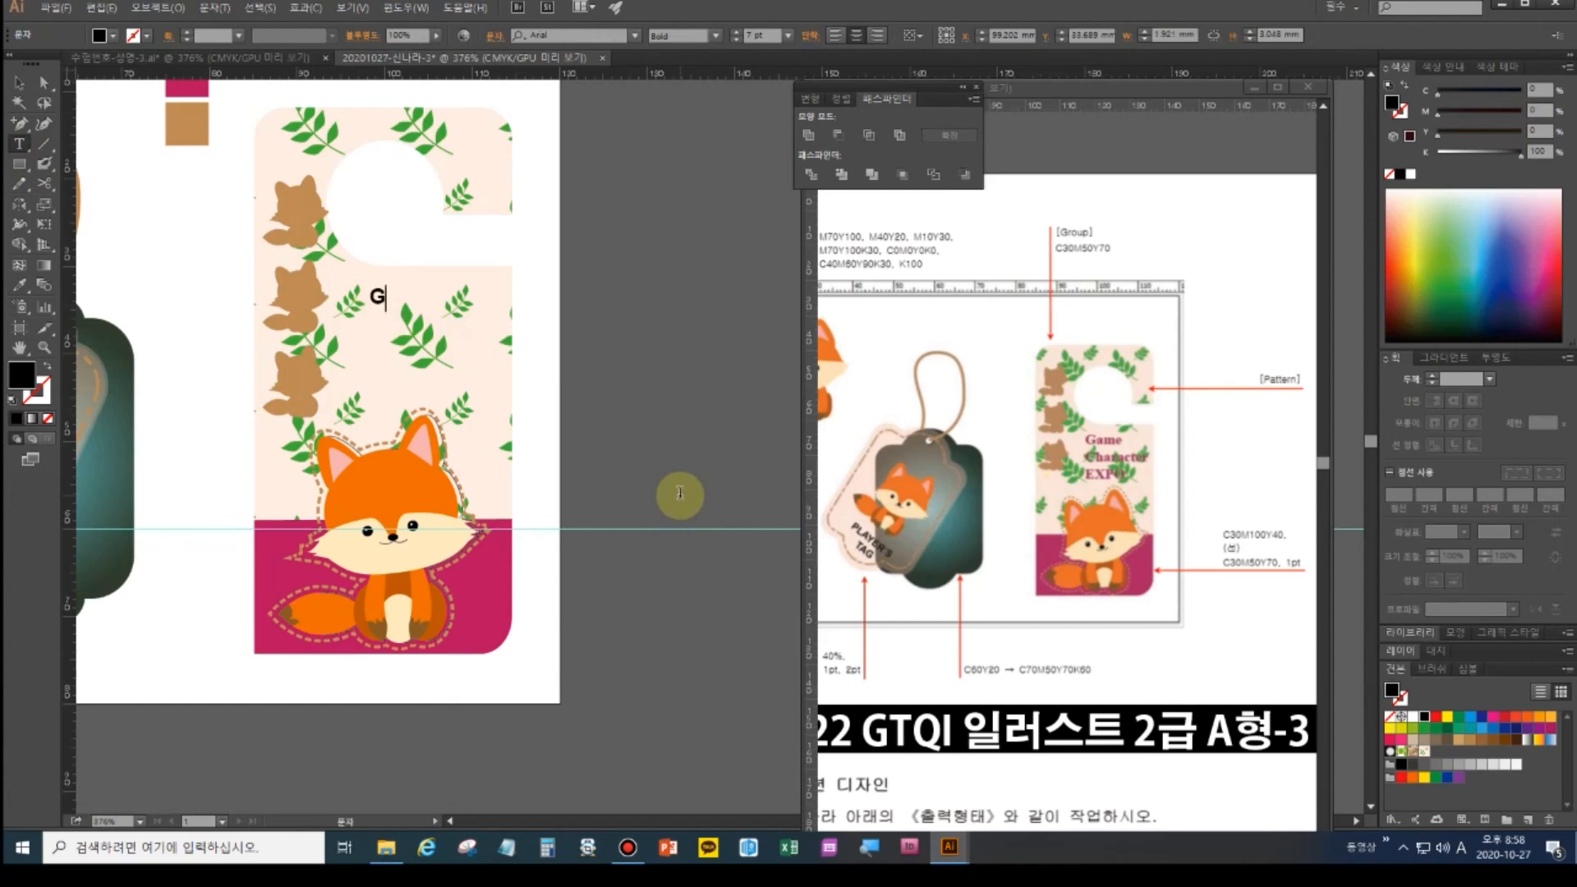
# - Type 'Game Character EXPO' on three stacked lines and left-align the paragraph
pyautogui.write('Game Character ')
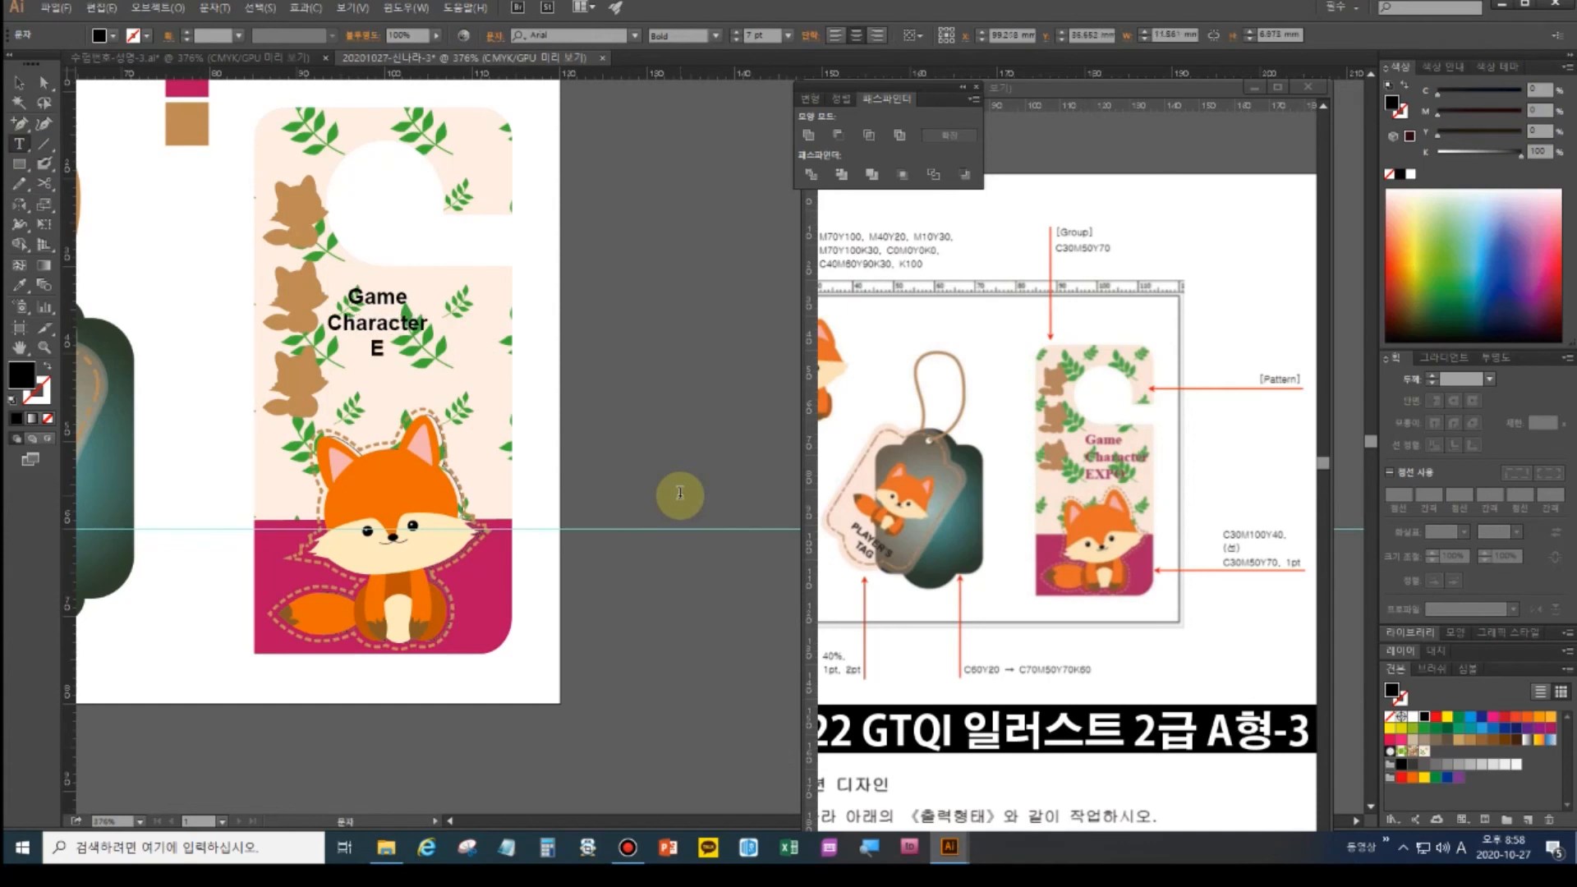
pyautogui.write('EXPO')
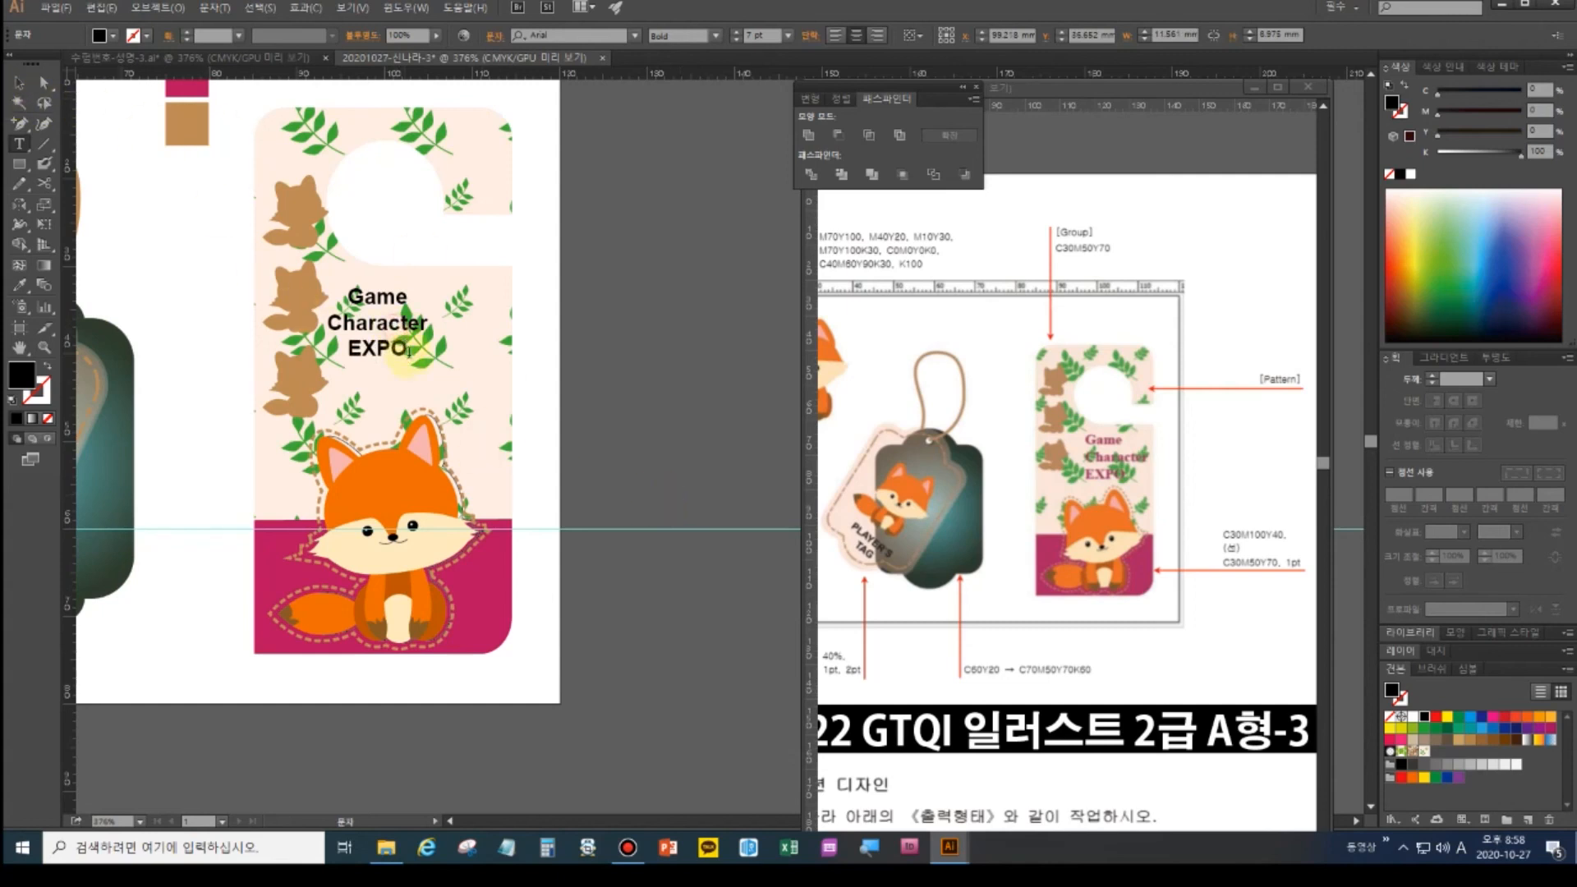
pyautogui.moveTo(408, 349); pyautogui.dragTo(320, 289)
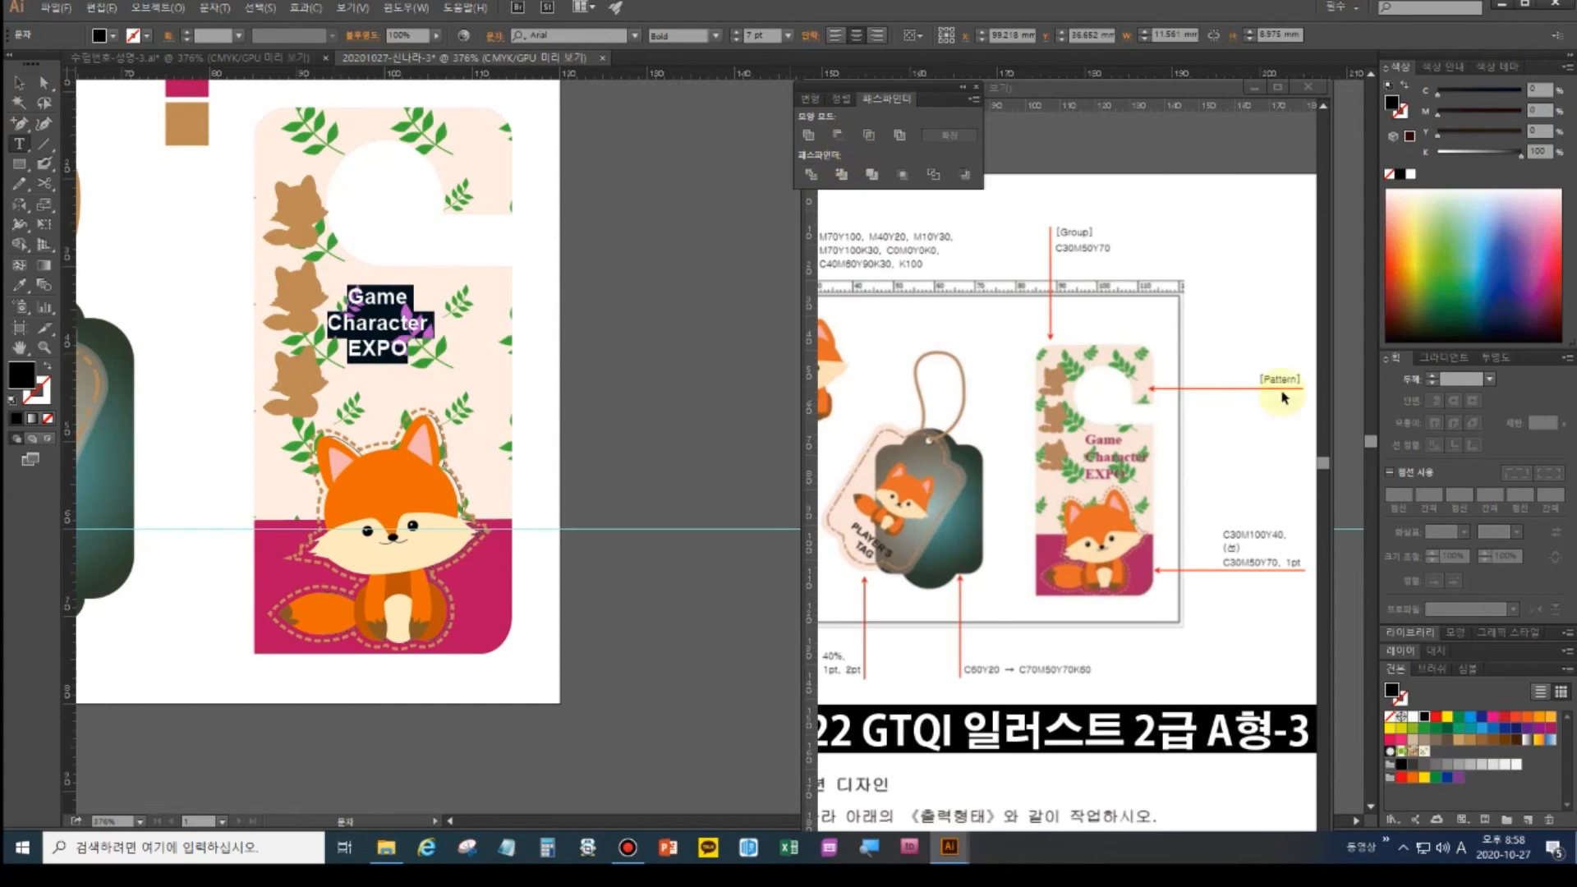
pyautogui.hotkey('ctrl', 't')
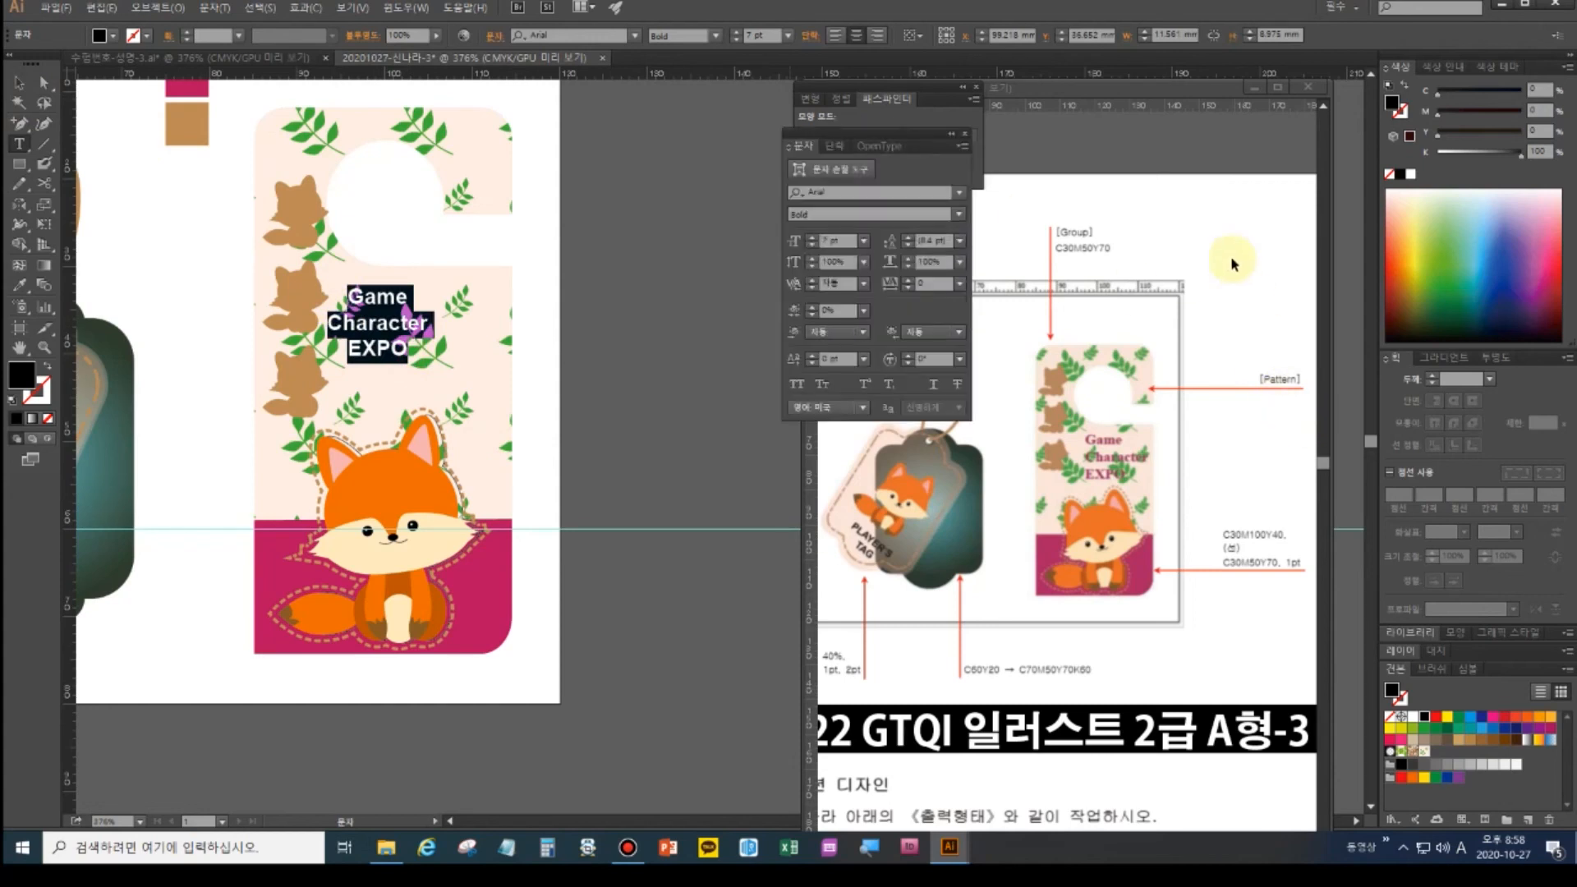
pyautogui.click(836, 148)
pyautogui.click(798, 169)
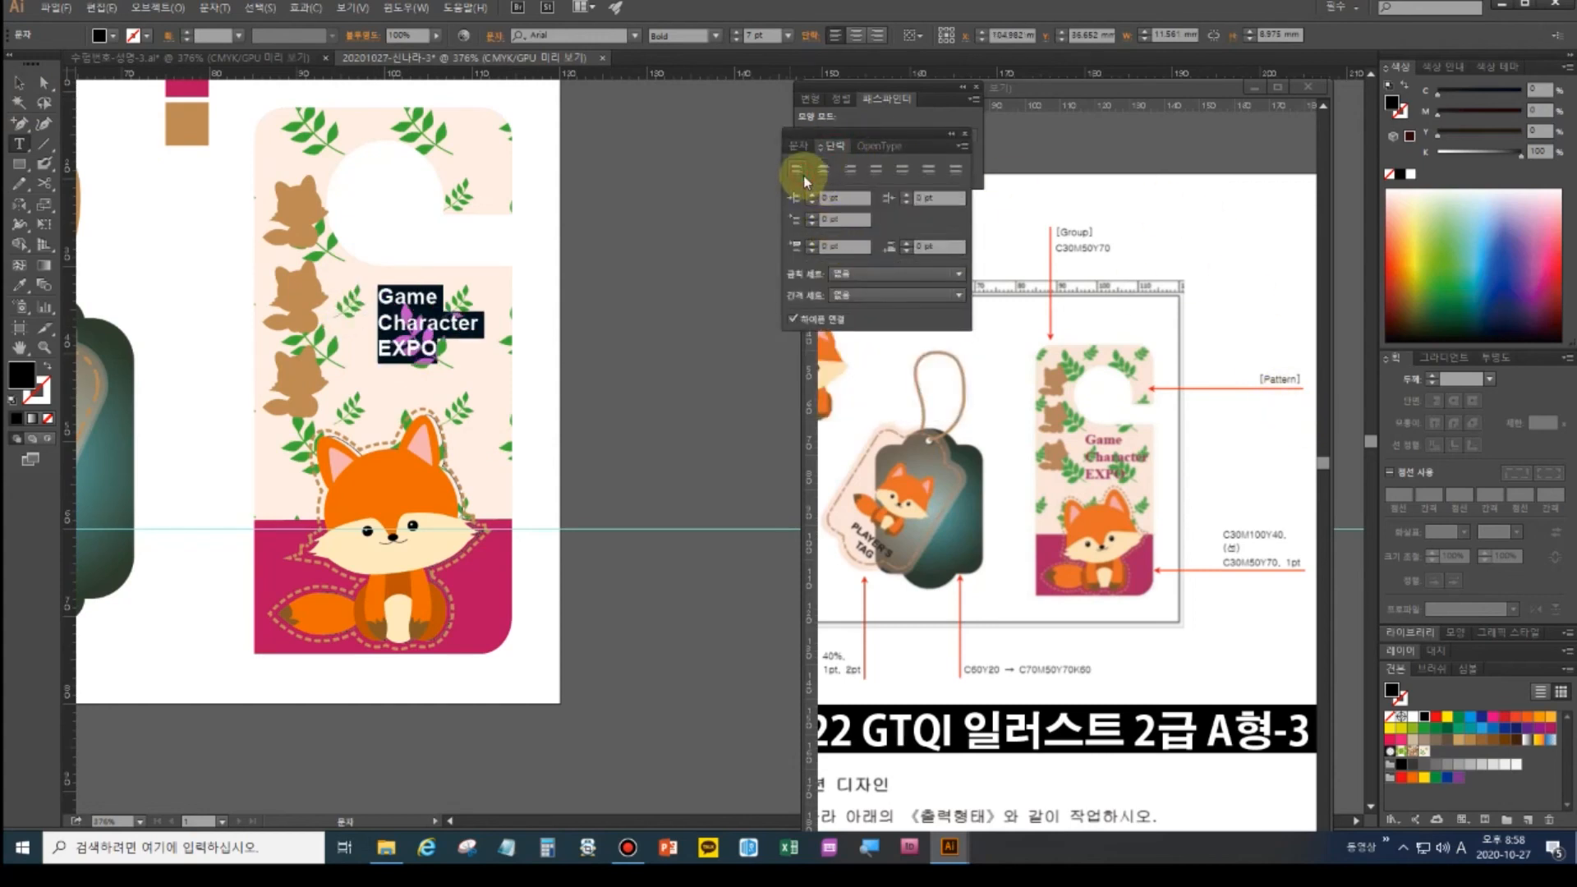
pyautogui.click(965, 134)
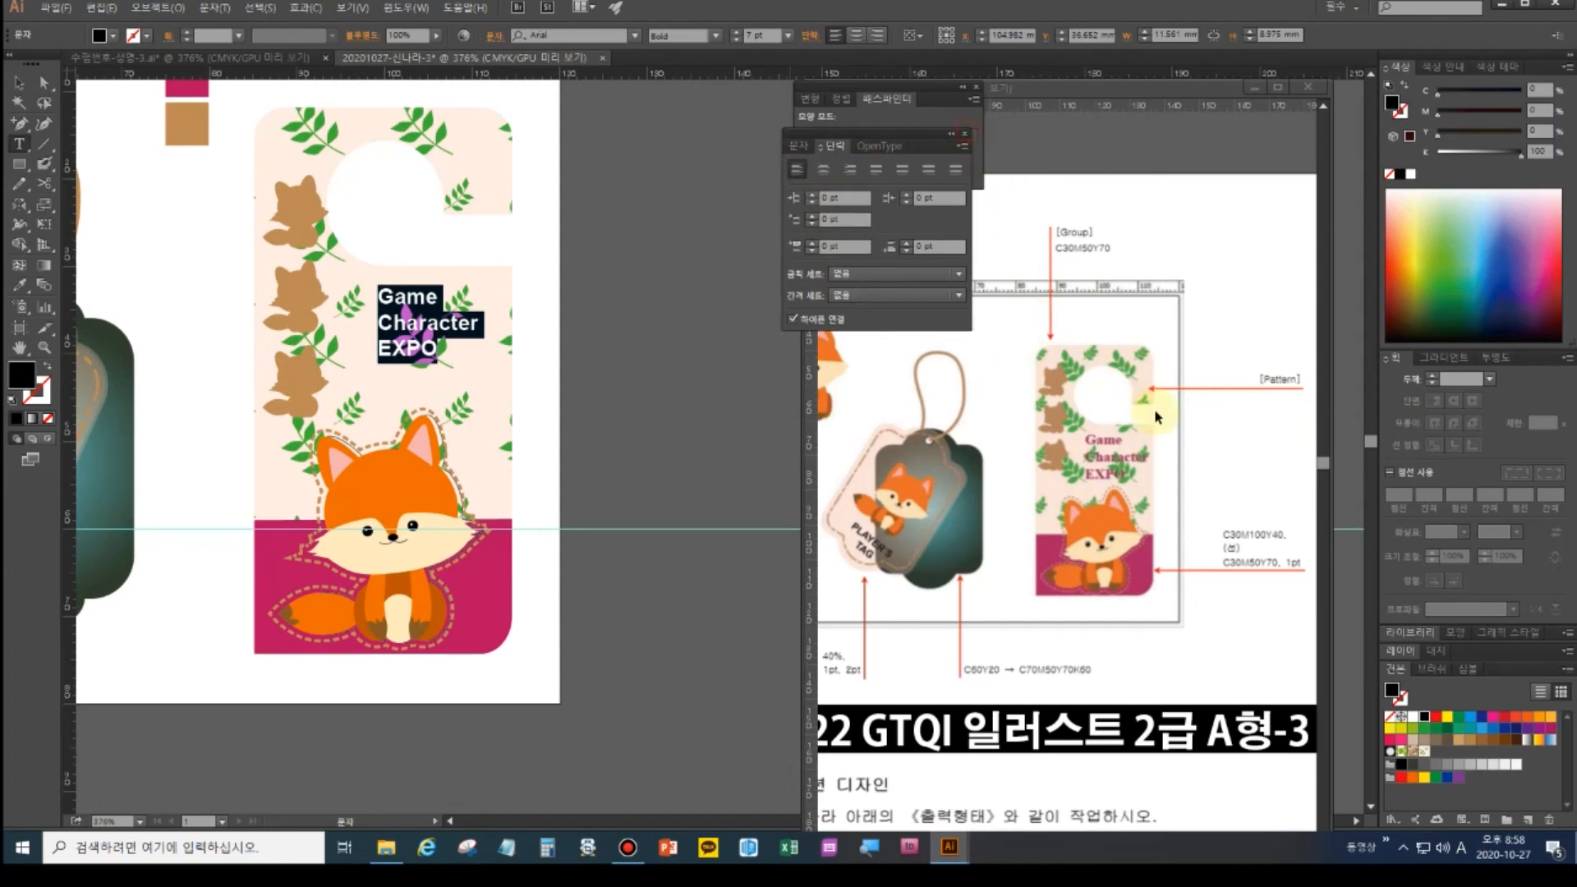
# - Check the text requirements in the reference document, then reselect all three title lines for formatting
pyautogui.click(1172, 446)
pyautogui.scroll(-2, 1172, 447)
pyautogui.scroll(-8, 1165, 633)
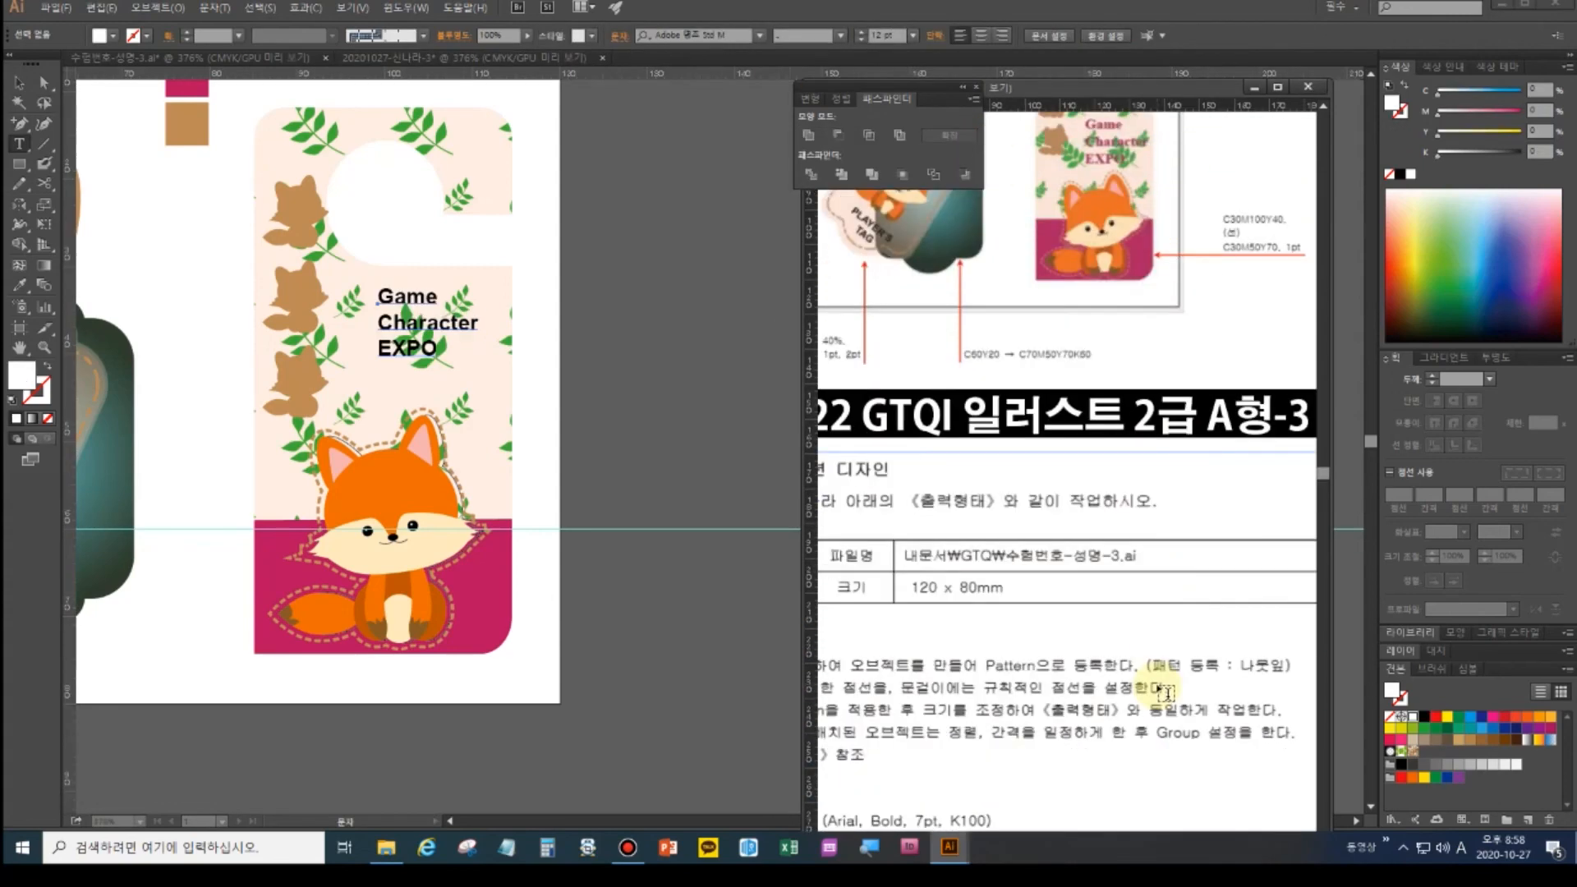
pyautogui.moveTo(1010, 669); pyautogui.dragTo(1113, 582)
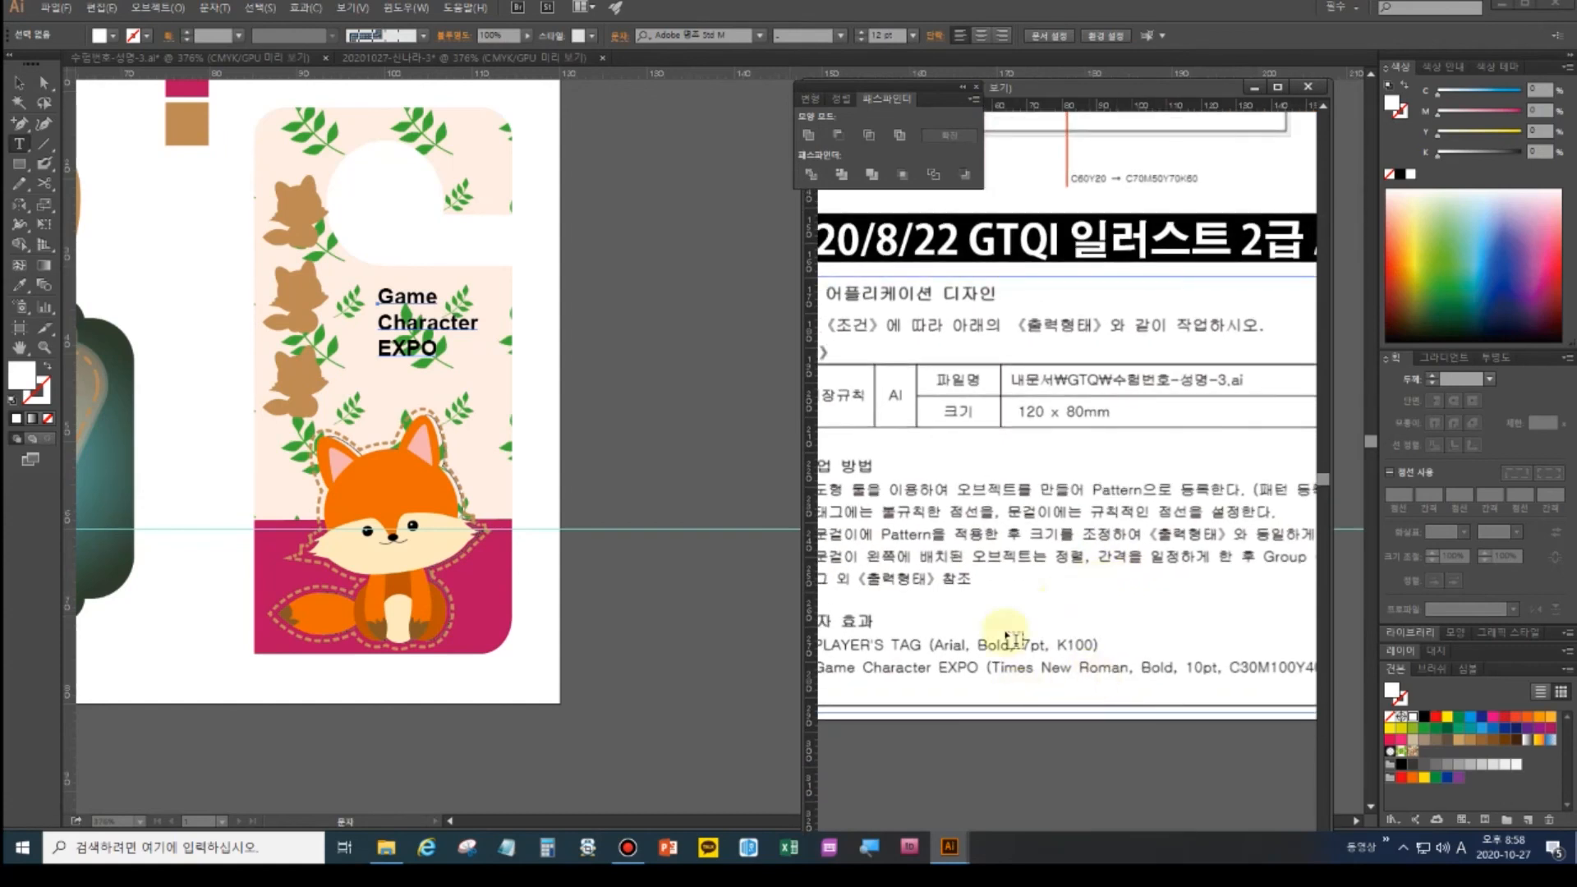
pyautogui.click(388, 306)
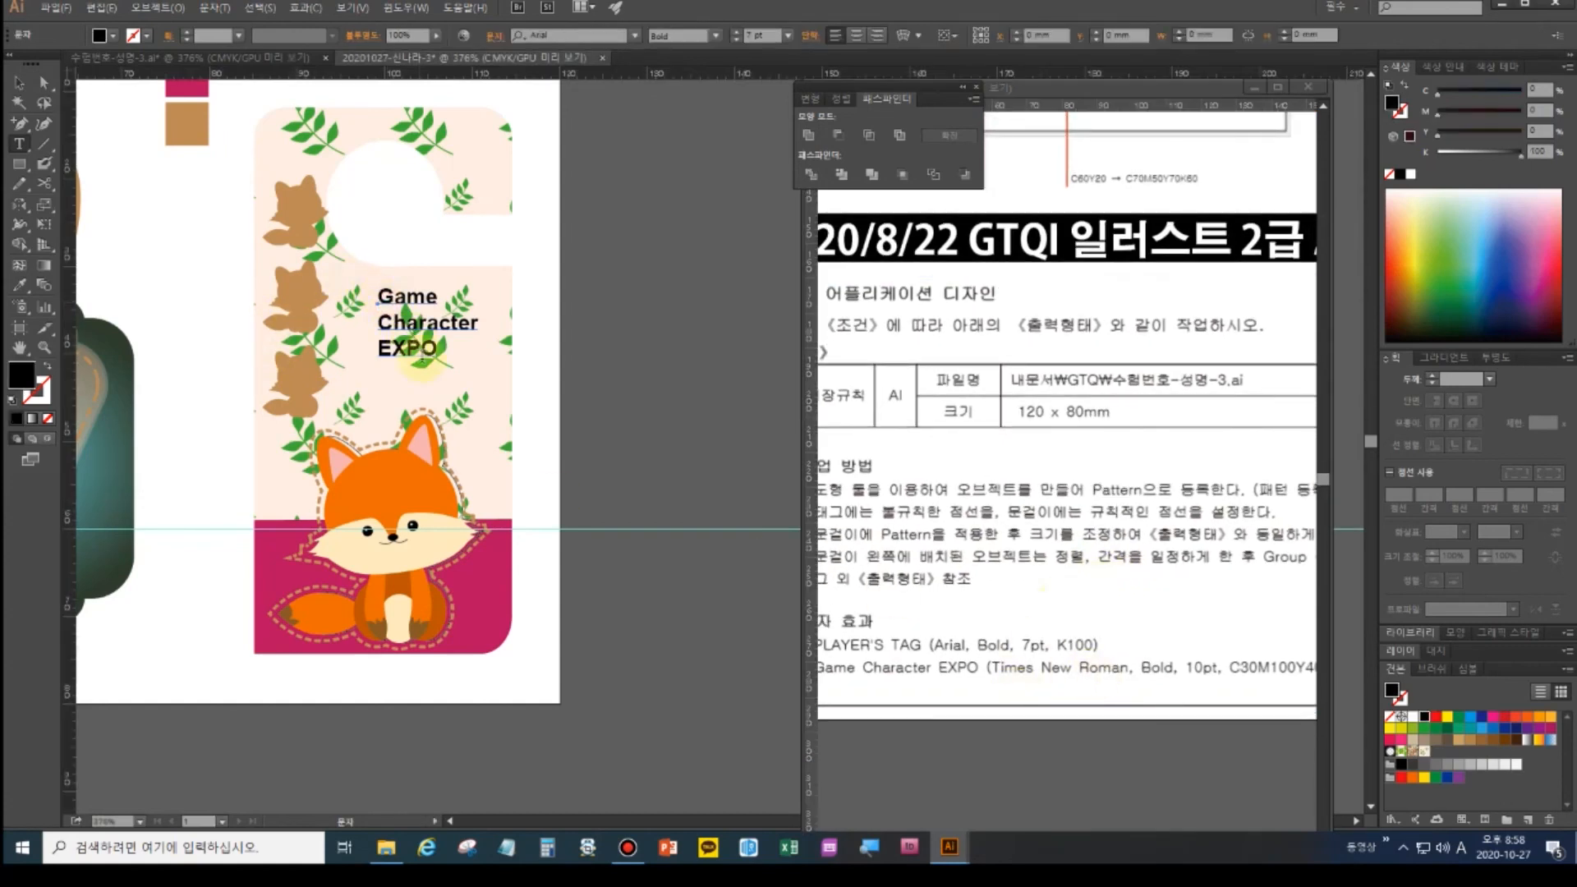
pyautogui.moveTo(439, 357); pyautogui.dragTo(372, 289)
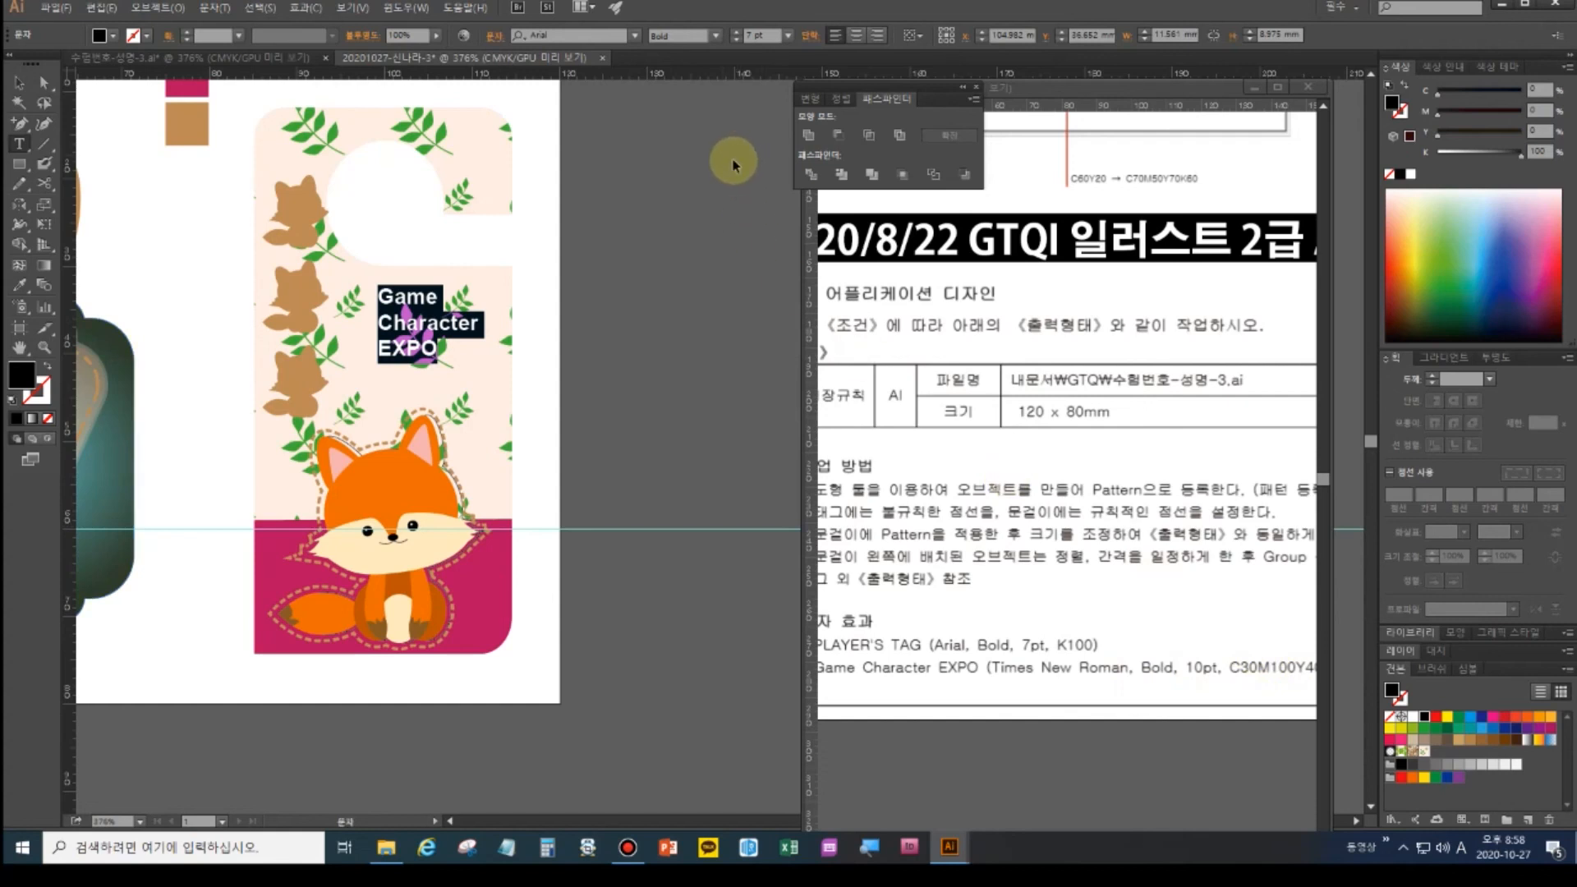
pyautogui.hotkey('ctrl', 't')
# - Set the title font to Times New Roman Bold at 10 pt
pyautogui.click(834, 194)
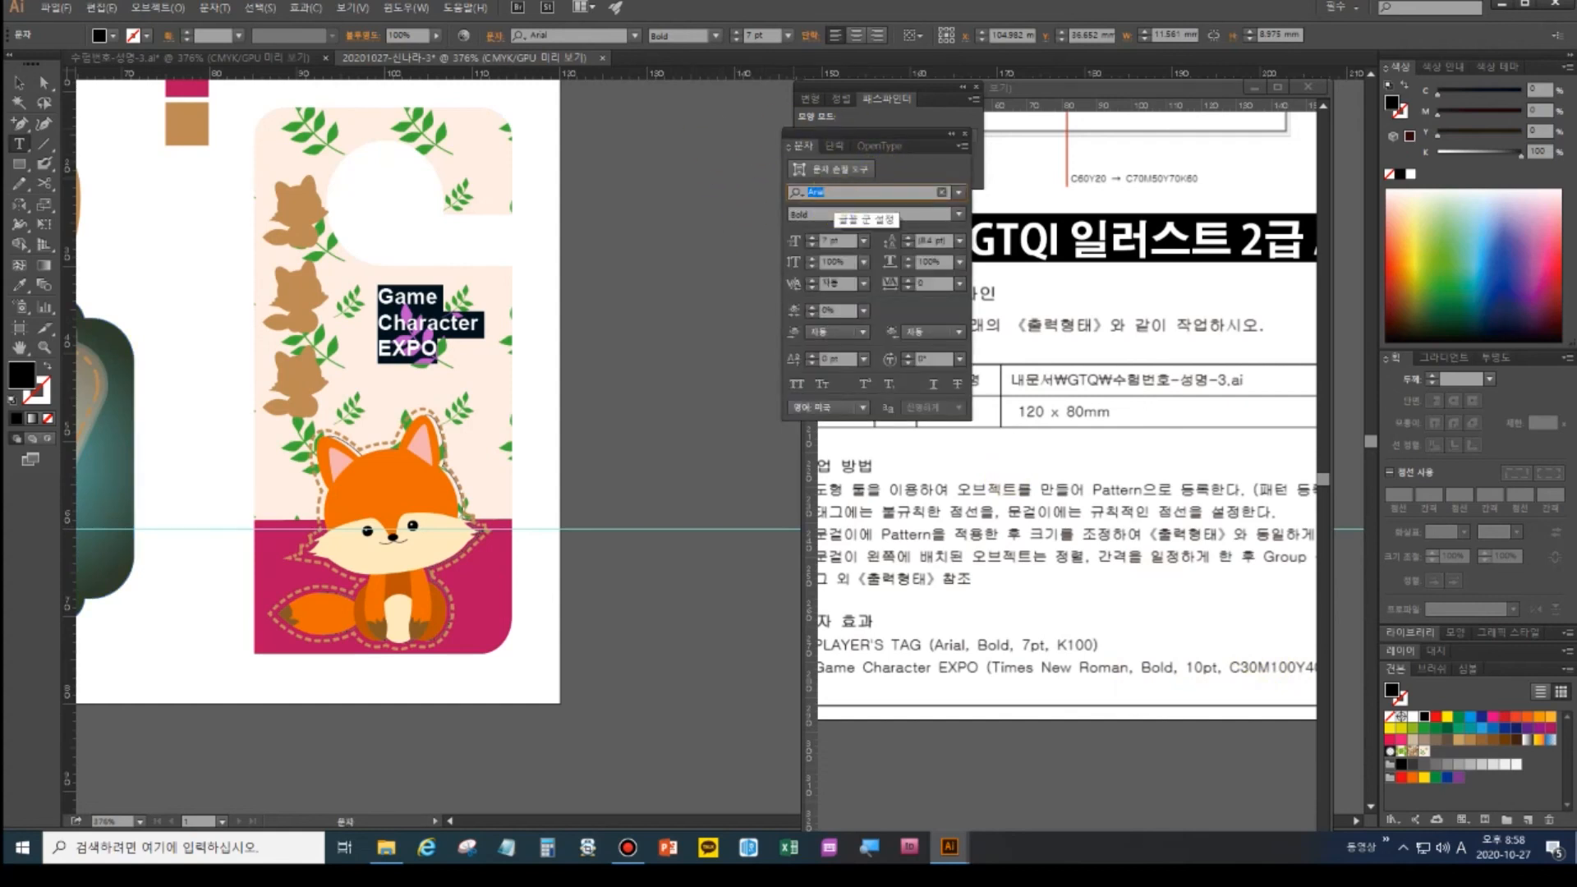
pyautogui.write('tim')
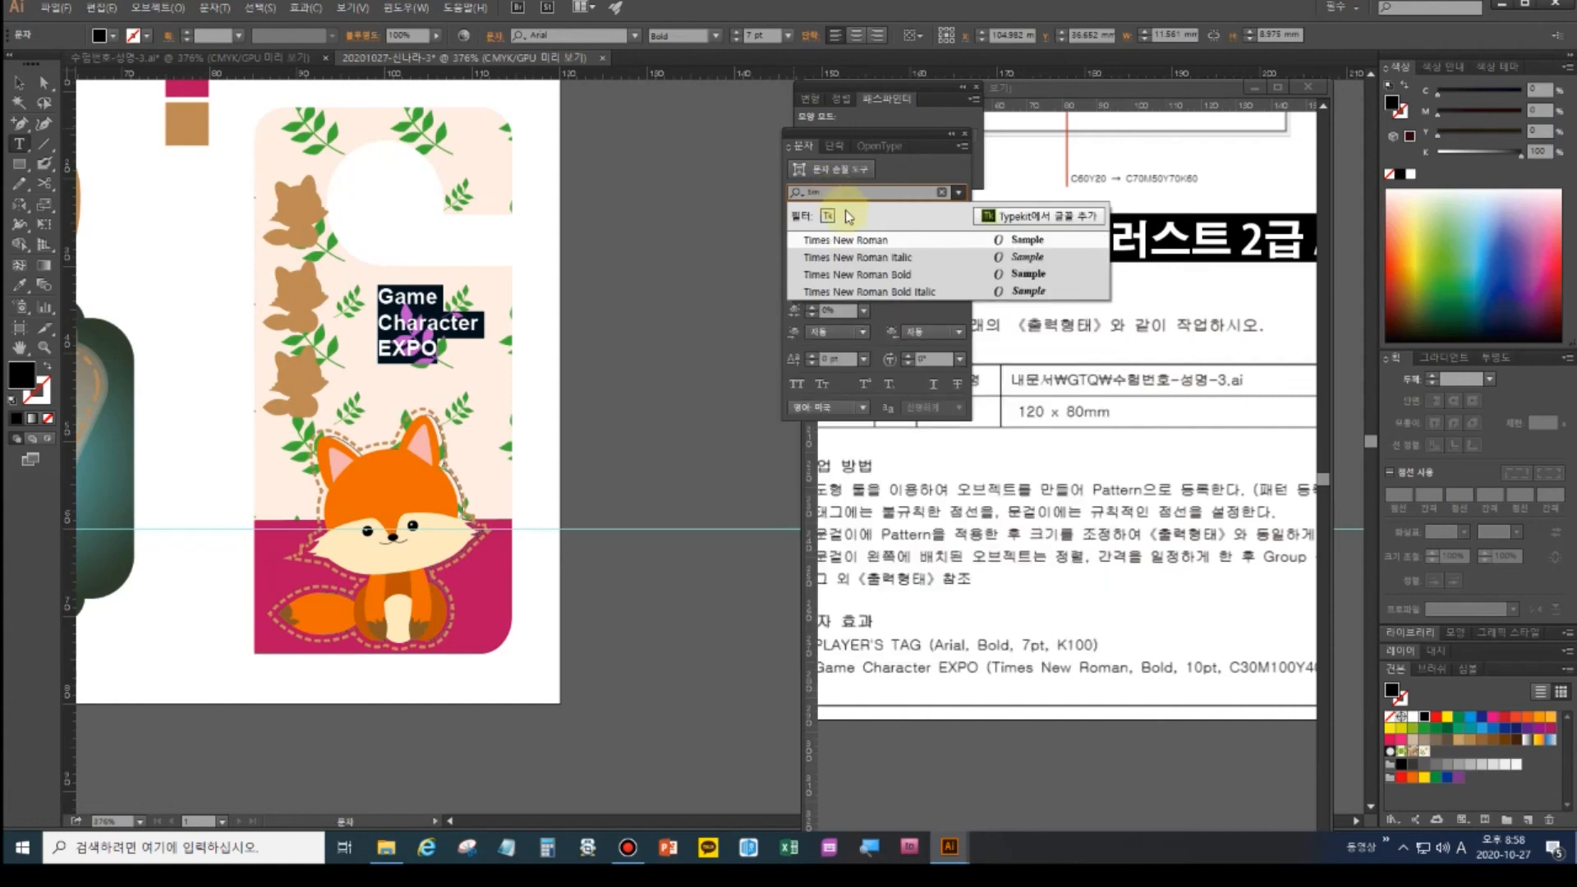
pyautogui.click(904, 276)
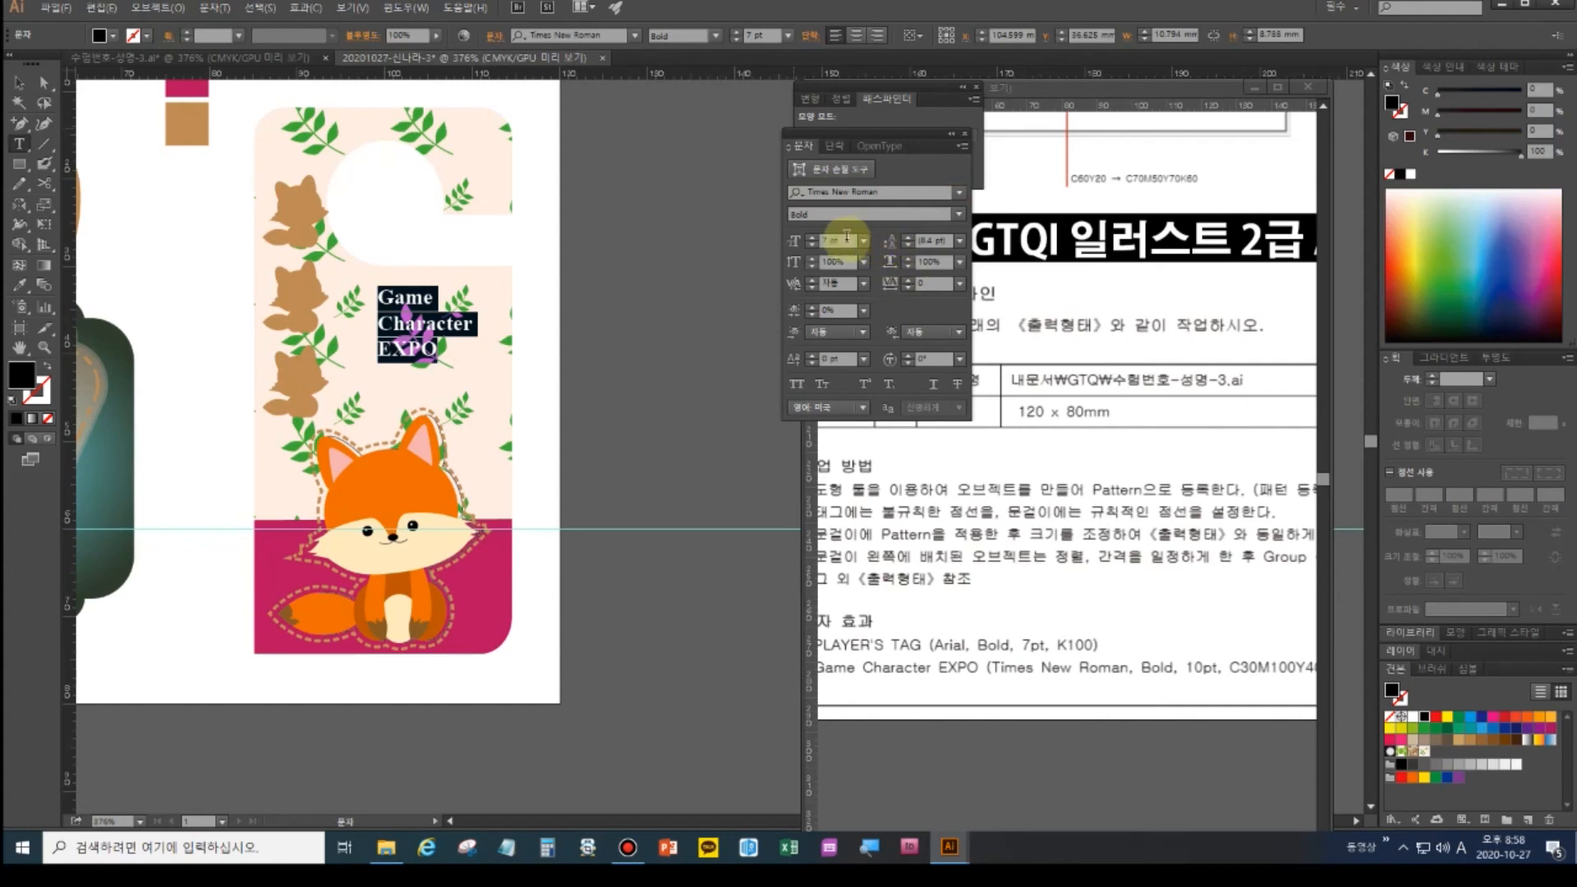
pyautogui.click(814, 237)
pyautogui.click(813, 236)
pyautogui.click(813, 237)
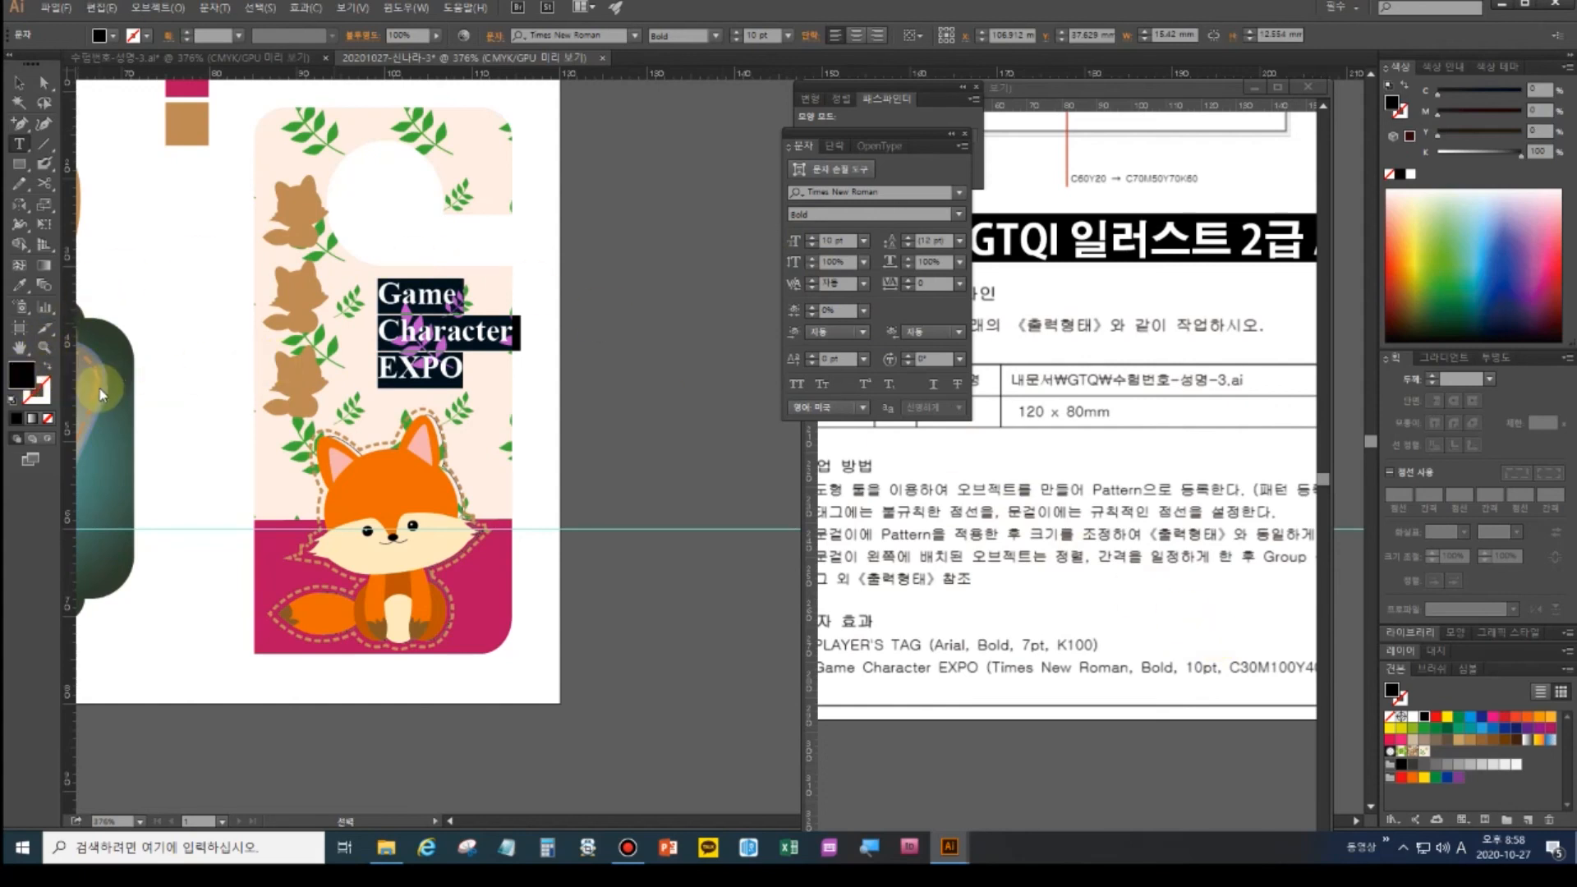
# - Colour the title text magenta with C30 M100 Y40 K0
pyautogui.doubleClick(26, 378)
pyautogui.click(766, 391)
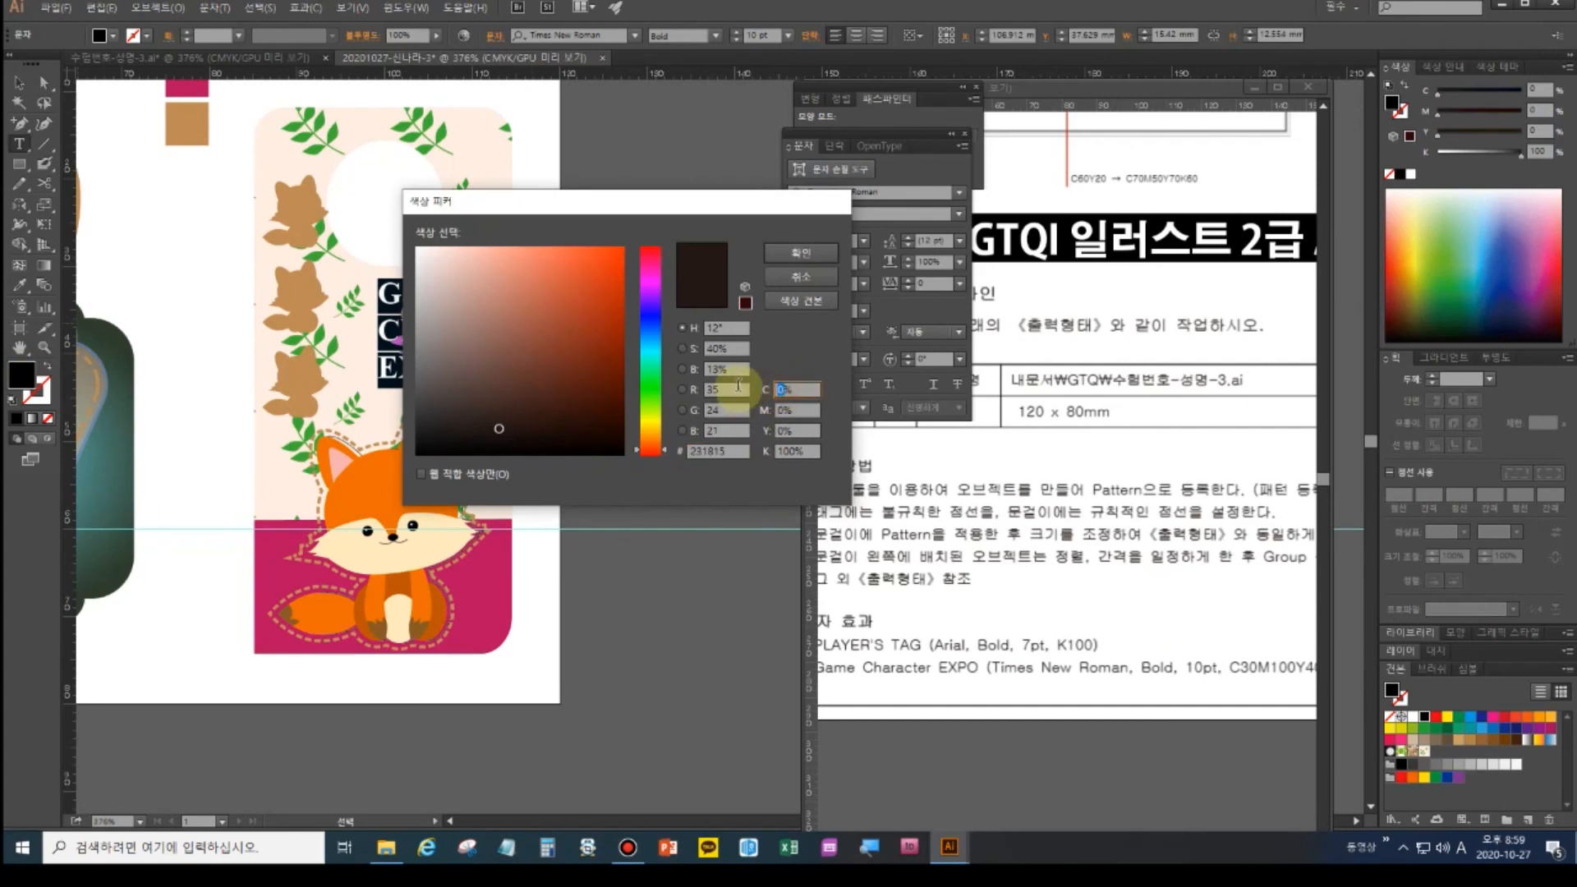
pyautogui.write('3')
pyautogui.press('Tab')
pyautogui.write('100')
pyautogui.press('Tab')
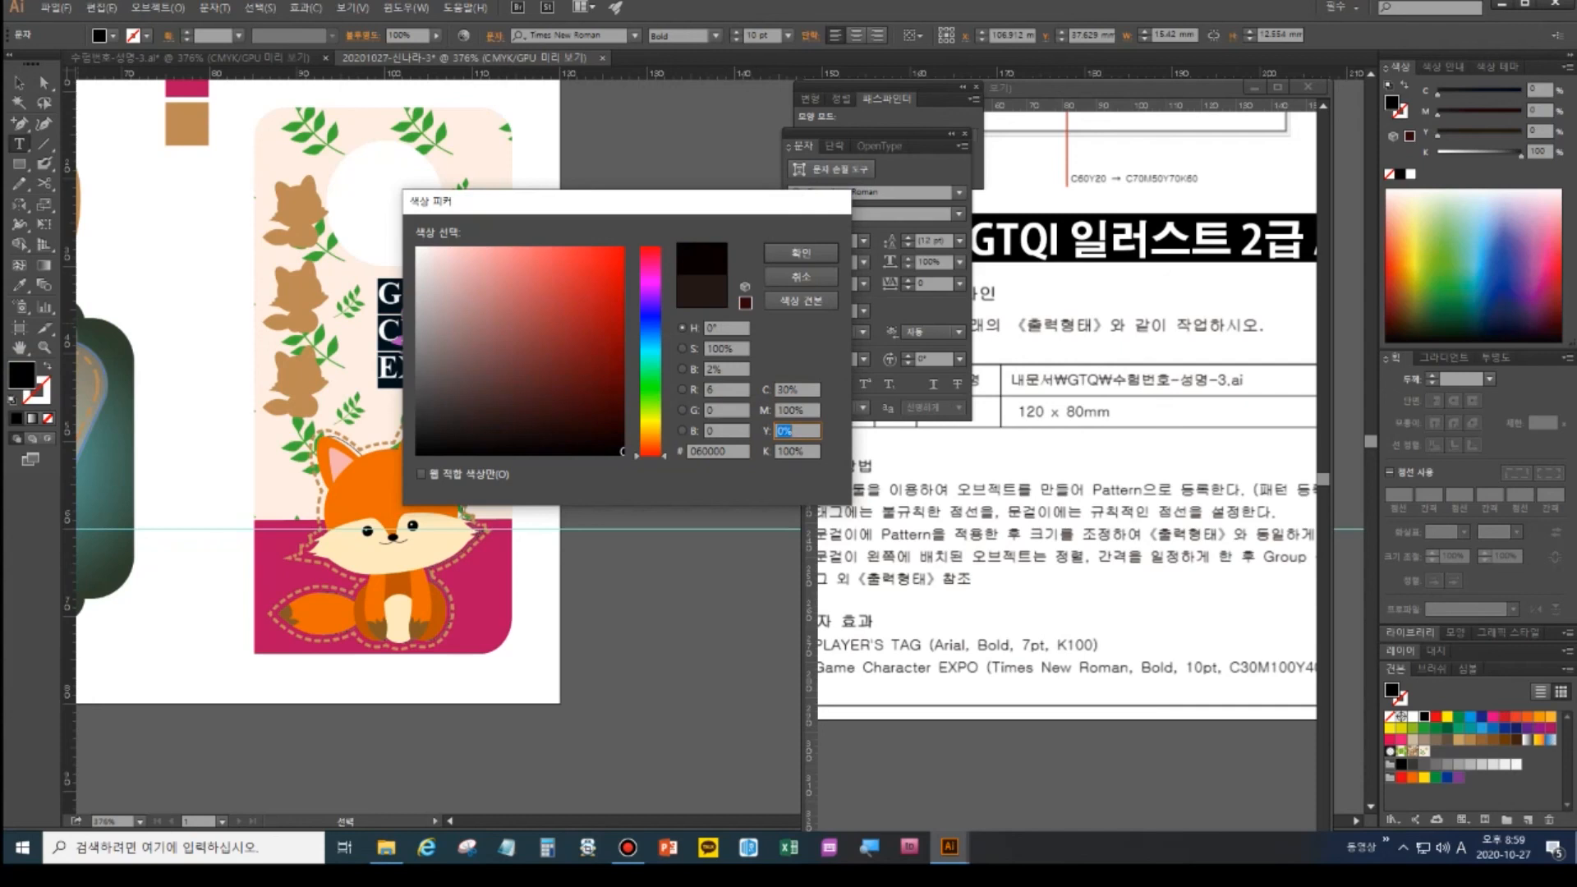
pyautogui.press('Tab')
pyautogui.write('0')
pyautogui.press('Return')
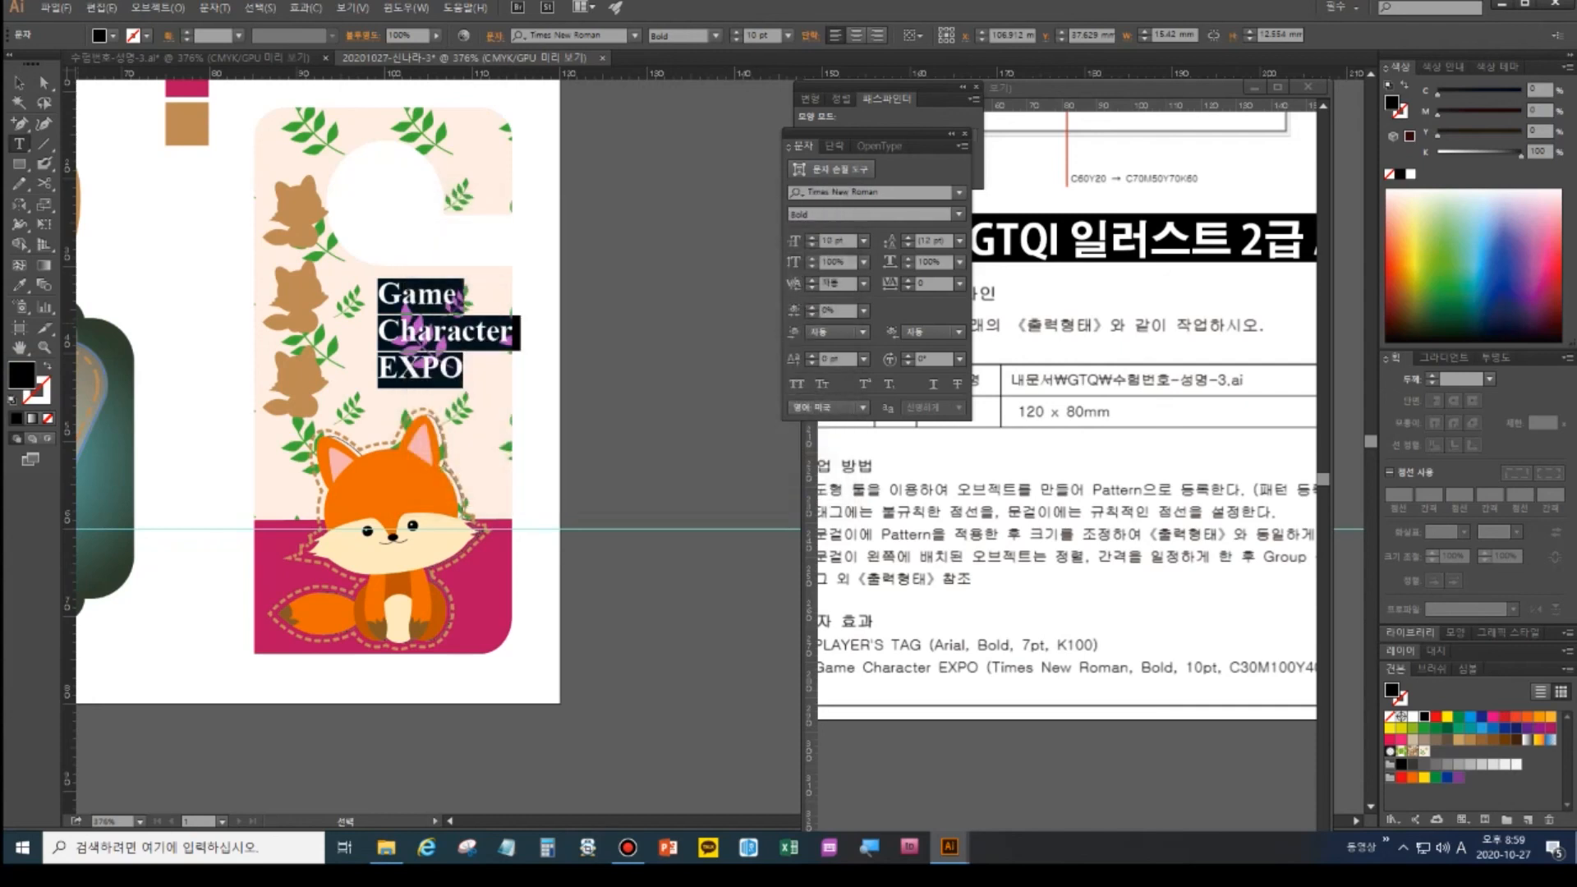
# - Compare with the reference sheet and nudge the title slightly left, then fit the artboard in view
pyautogui.click(18, 82)
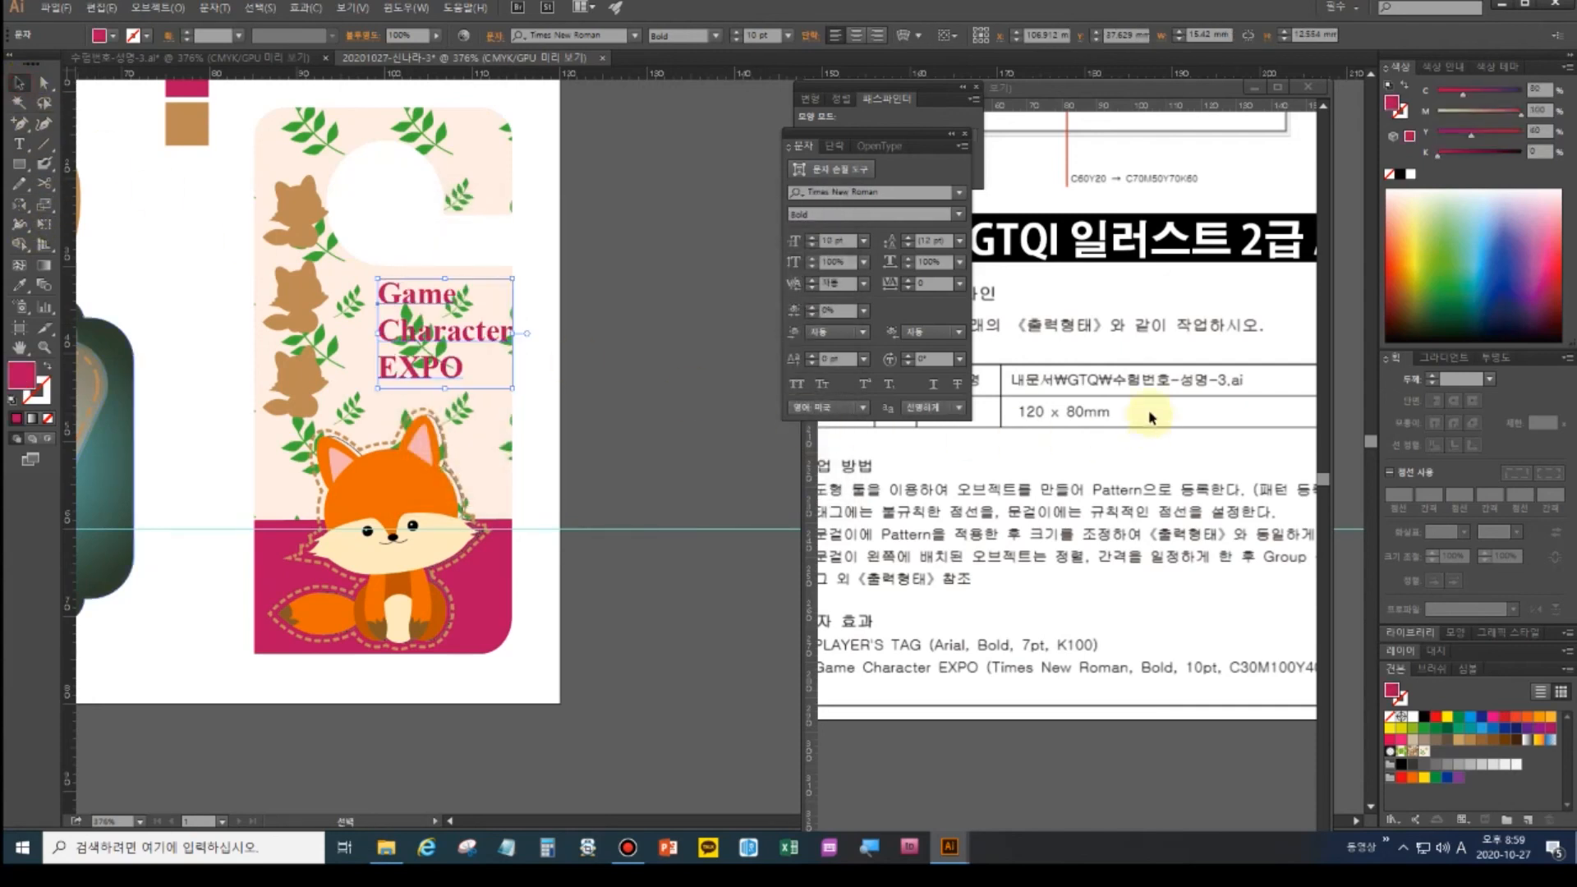
pyautogui.click(1141, 383)
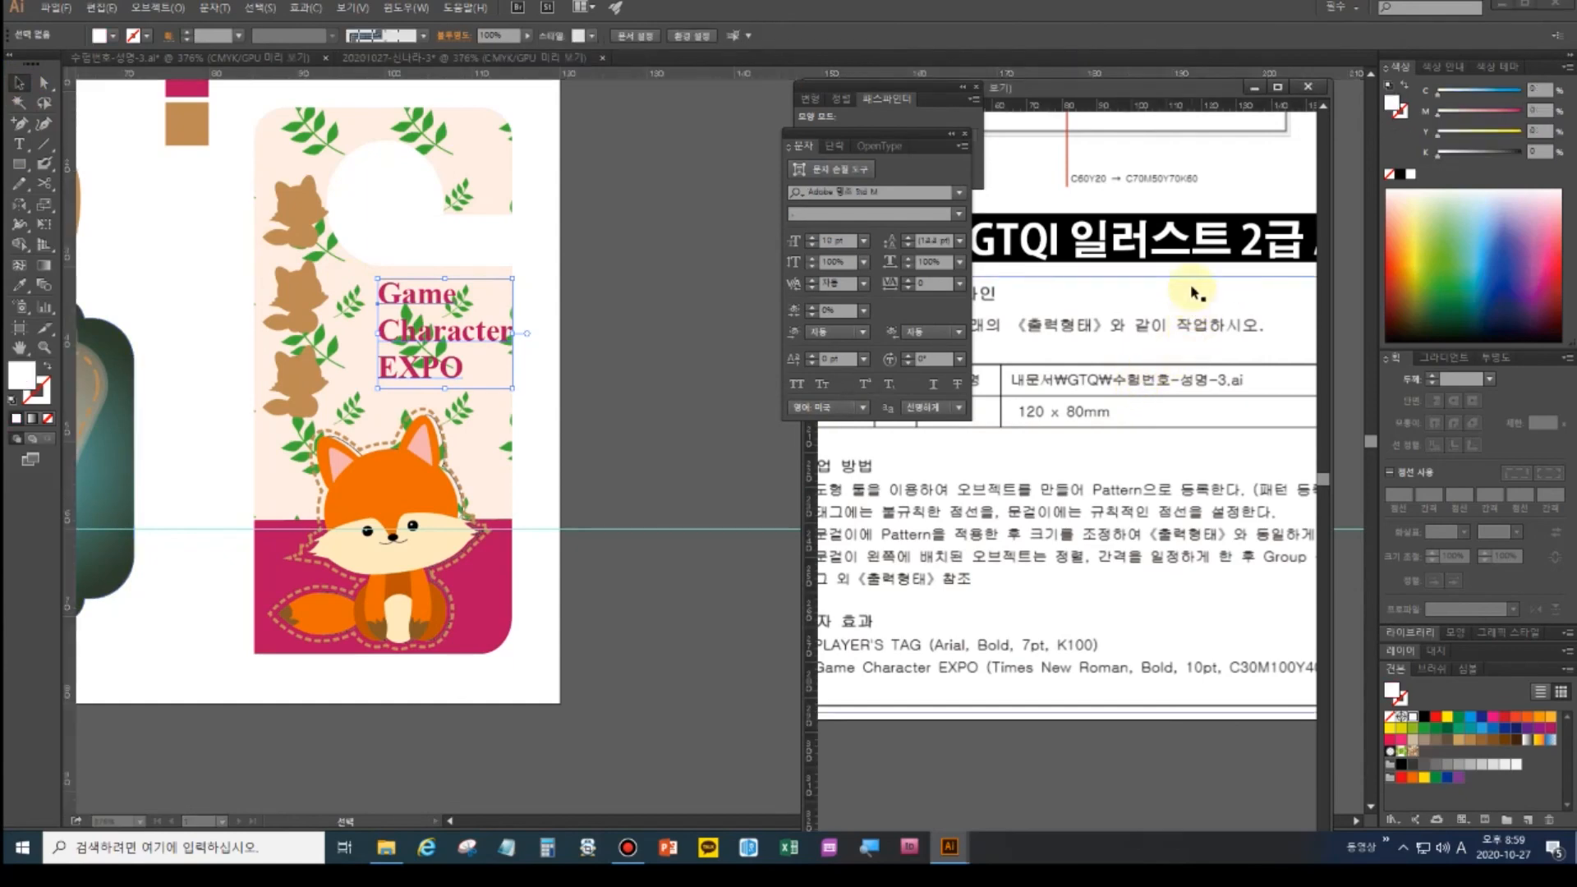
pyautogui.scroll(4, 1181, 211)
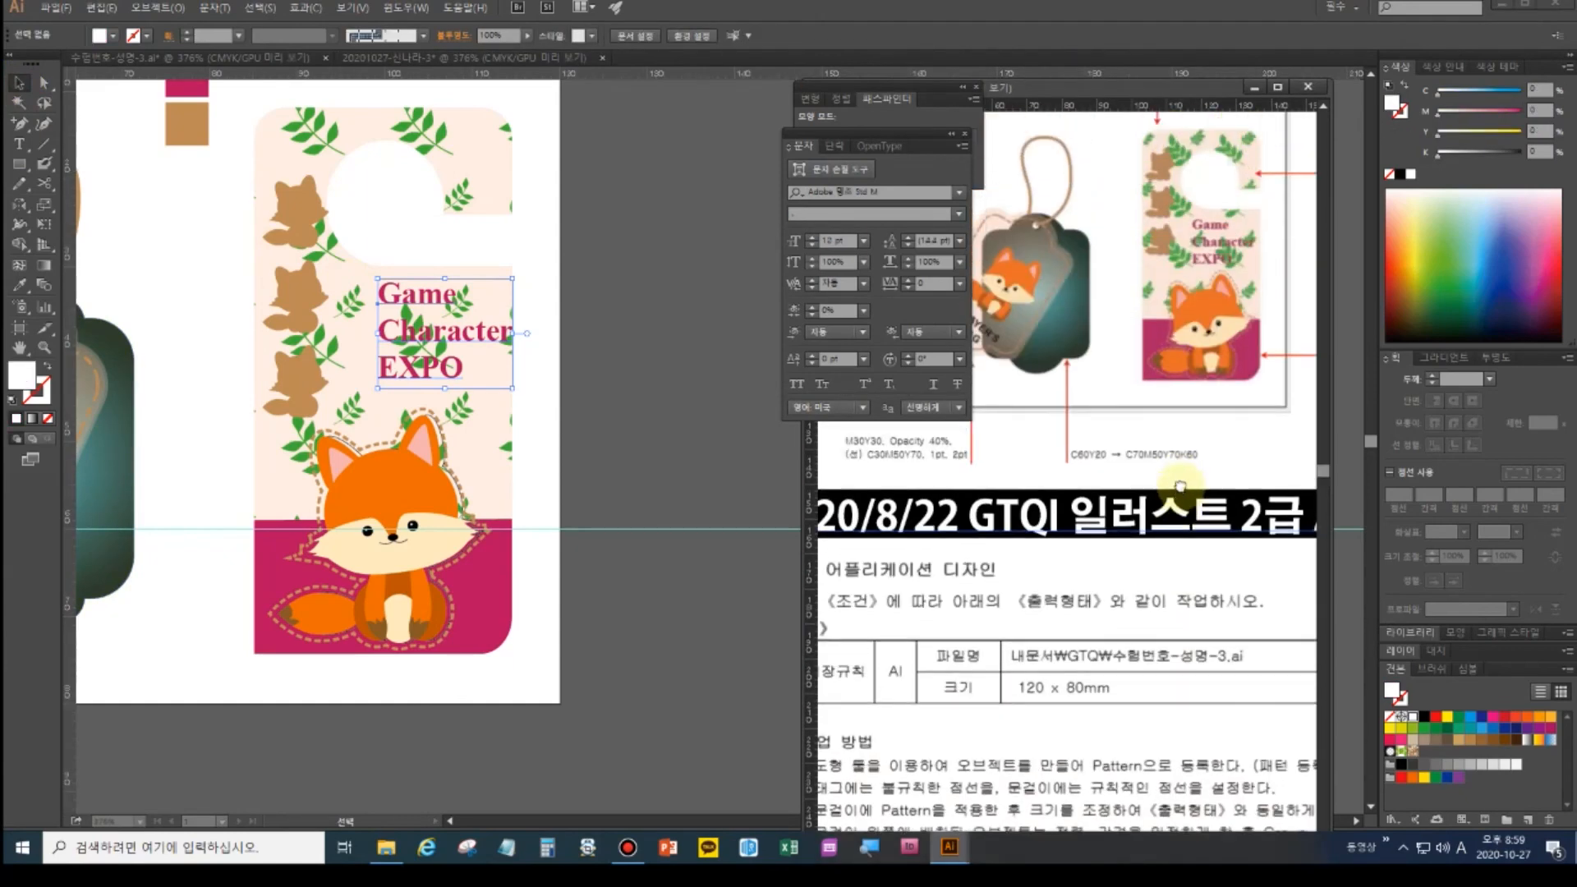
pyautogui.click(426, 371)
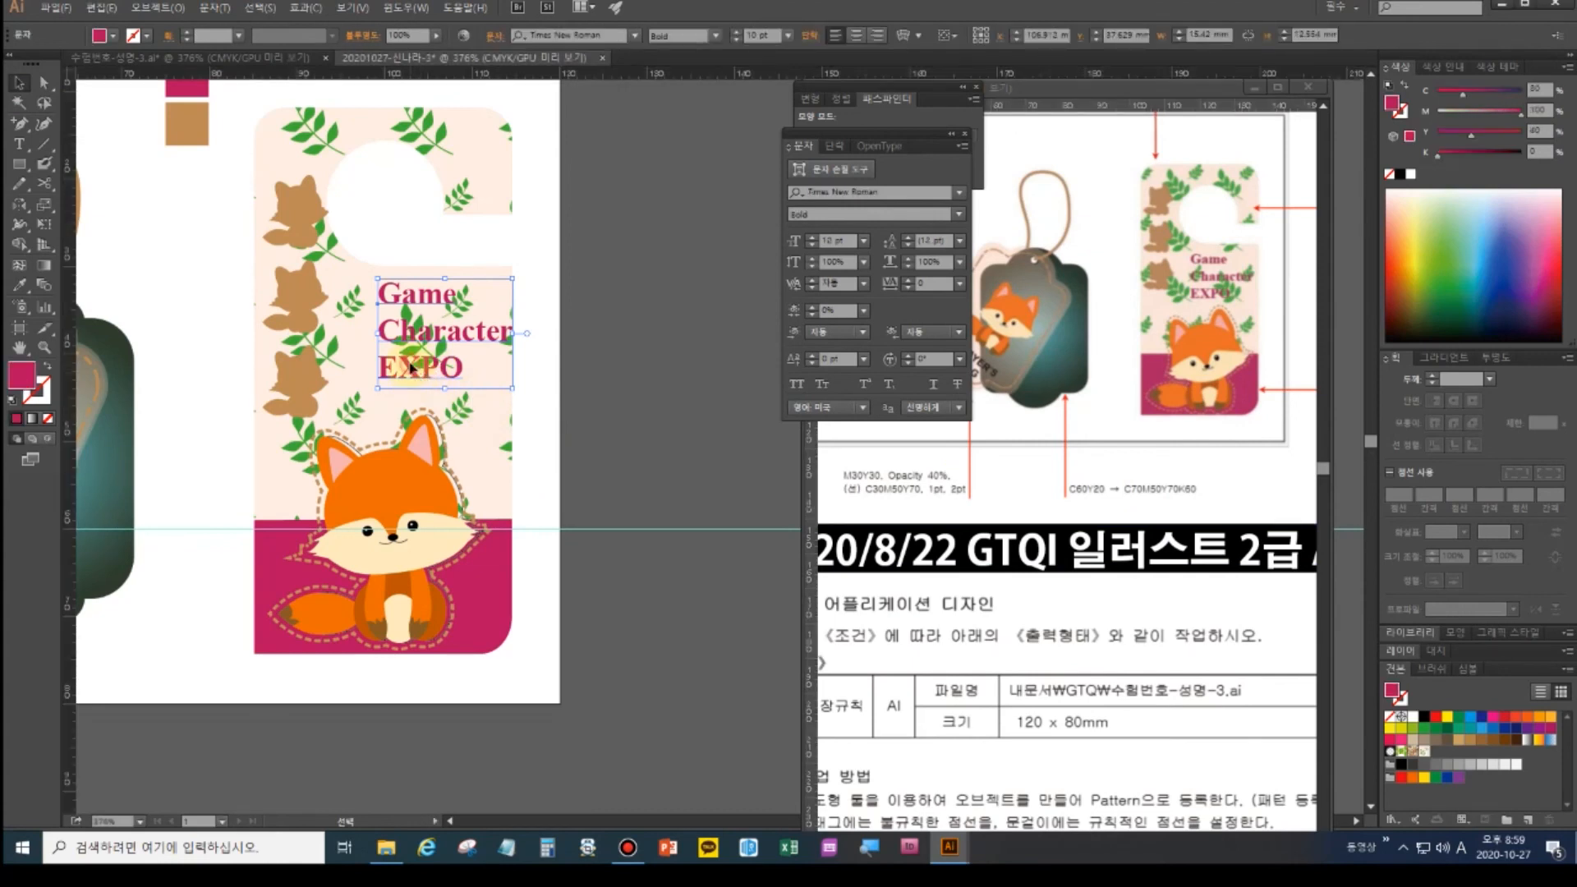
pyautogui.press('Left')
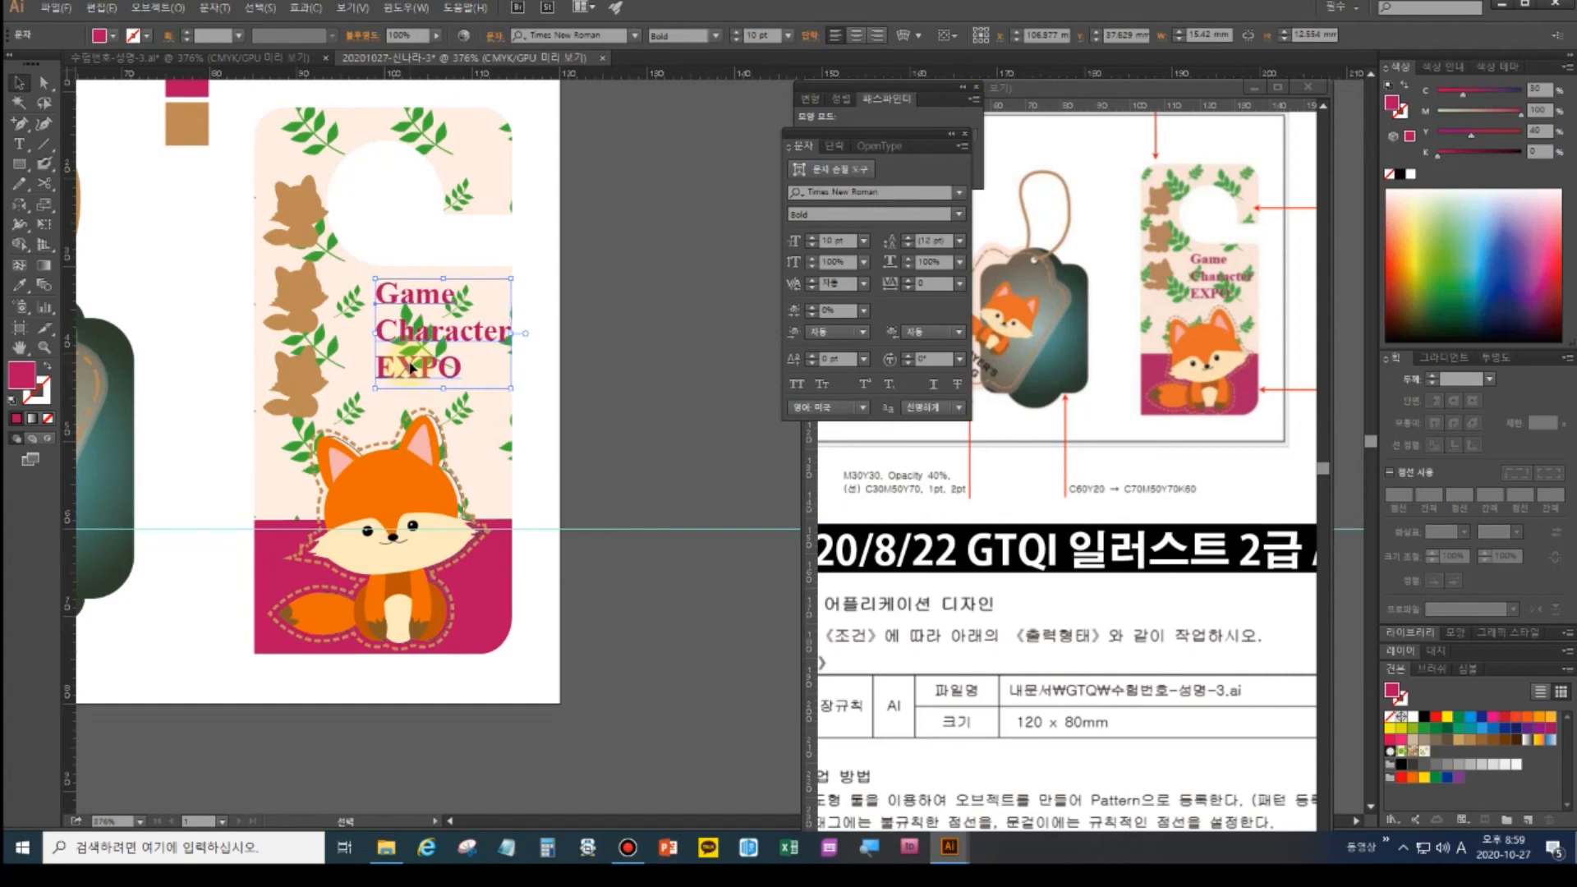
pyautogui.press('Left')
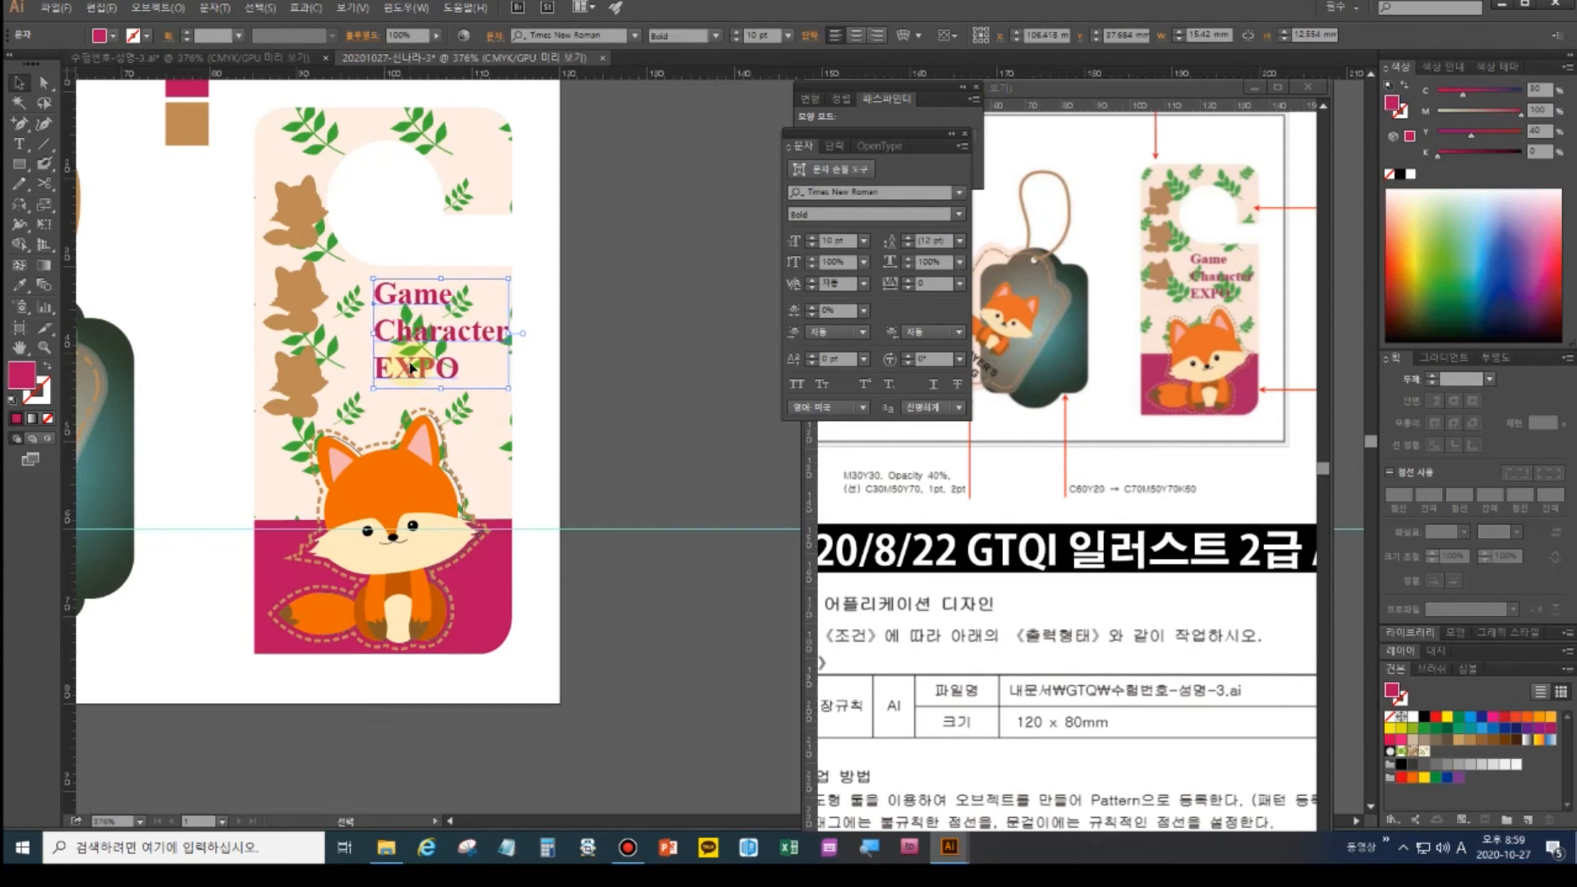
pyautogui.click(525, 353)
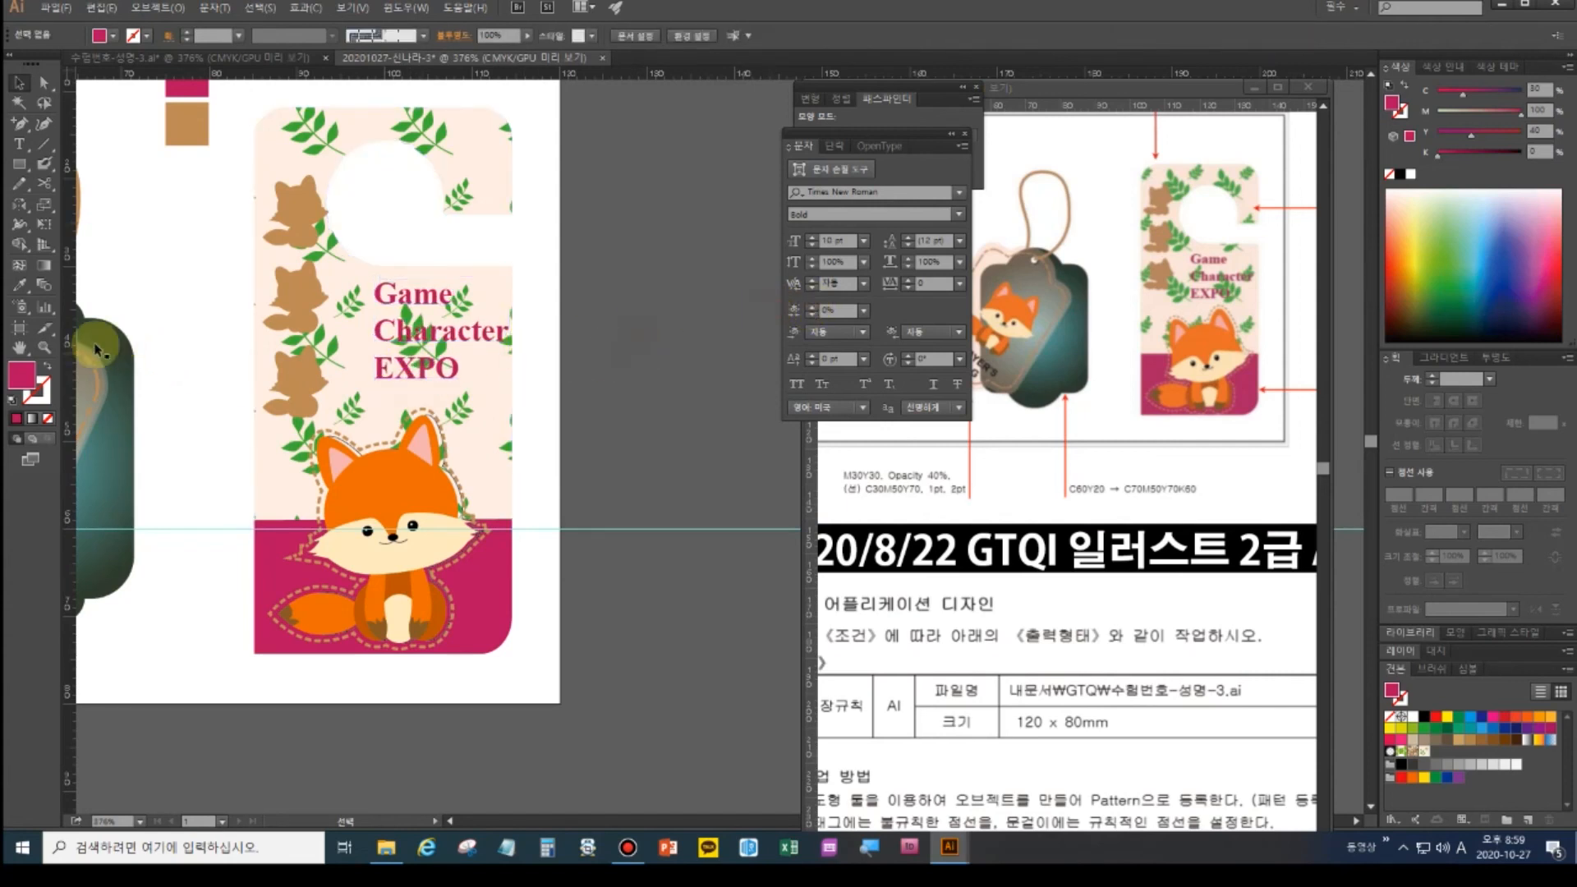
pyautogui.doubleClick(19, 348)
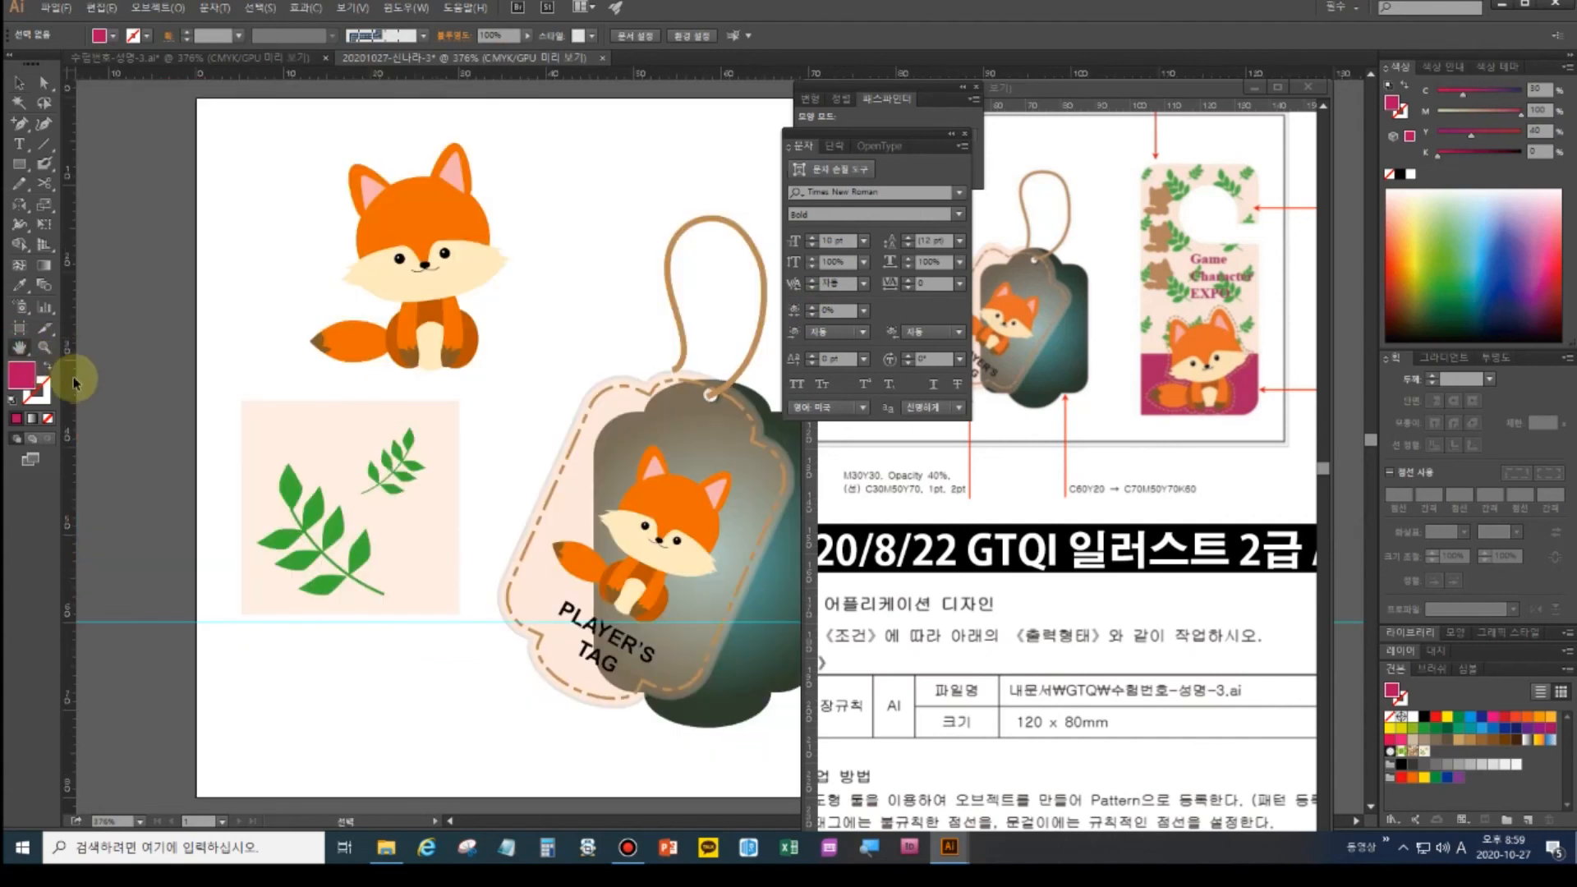
# - Zoom out to 200% and close the Character and Pathfinder panels
pyautogui.hotkey('ctrl', '-')
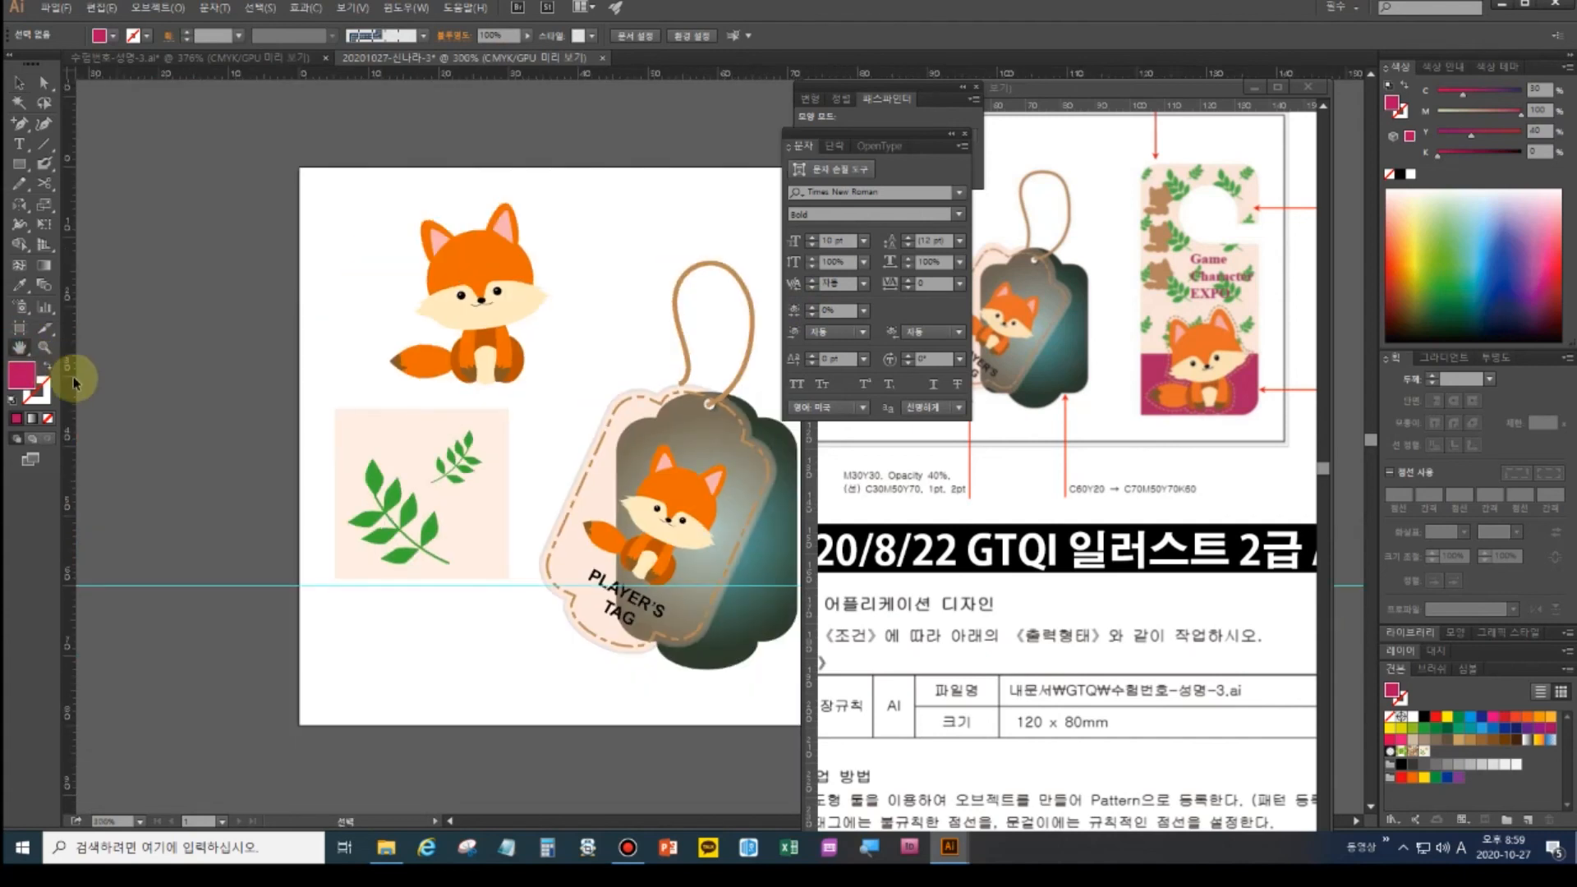
pyautogui.click(967, 133)
pyautogui.click(977, 86)
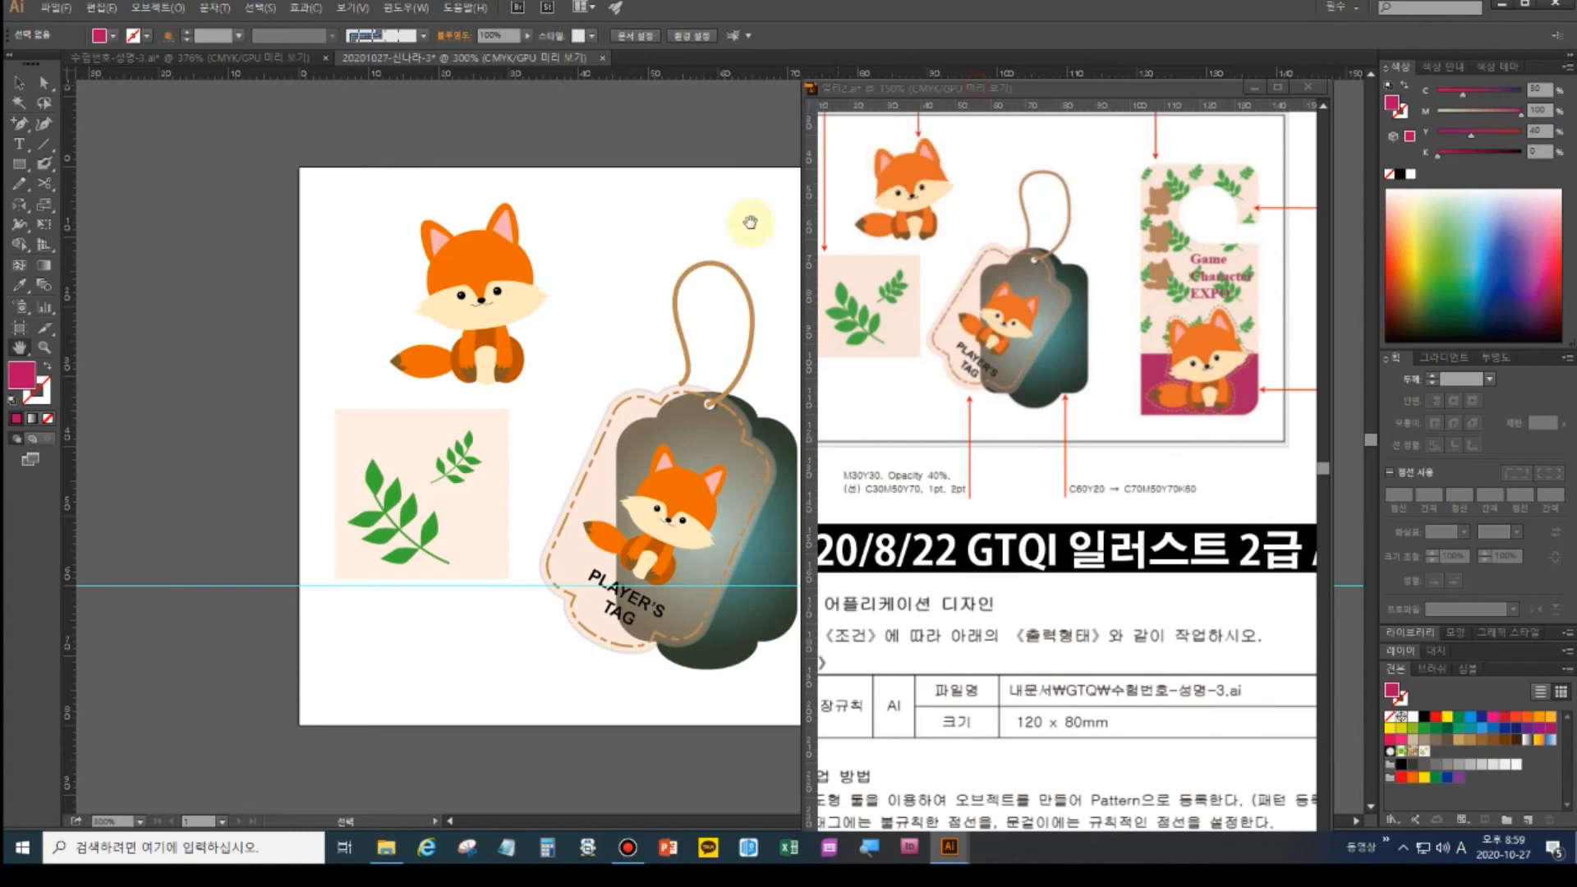
pyautogui.moveTo(650, 302); pyautogui.dragTo(406, 310)
pyautogui.hotkey('ctrl', '-')
pyautogui.moveTo(602, 411); pyautogui.dragTo(460, 398)
# - Delete the magenta and tan sample colour squares from the artboard
pyautogui.click(18, 82)
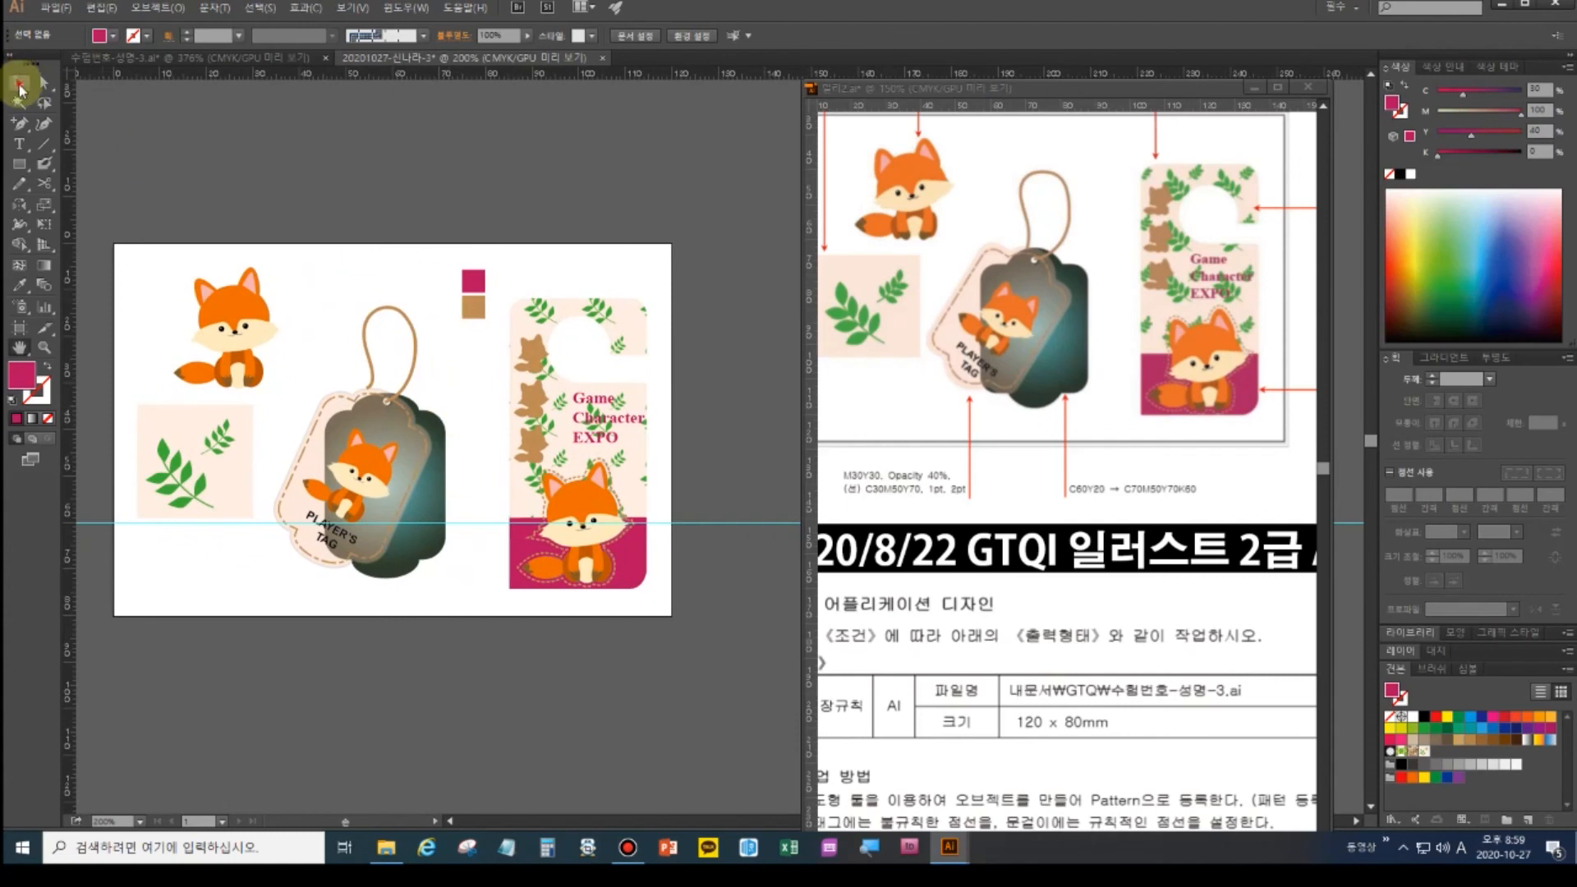
pyautogui.click(458, 261)
pyautogui.moveTo(476, 337); pyautogui.dragTo(483, 338)
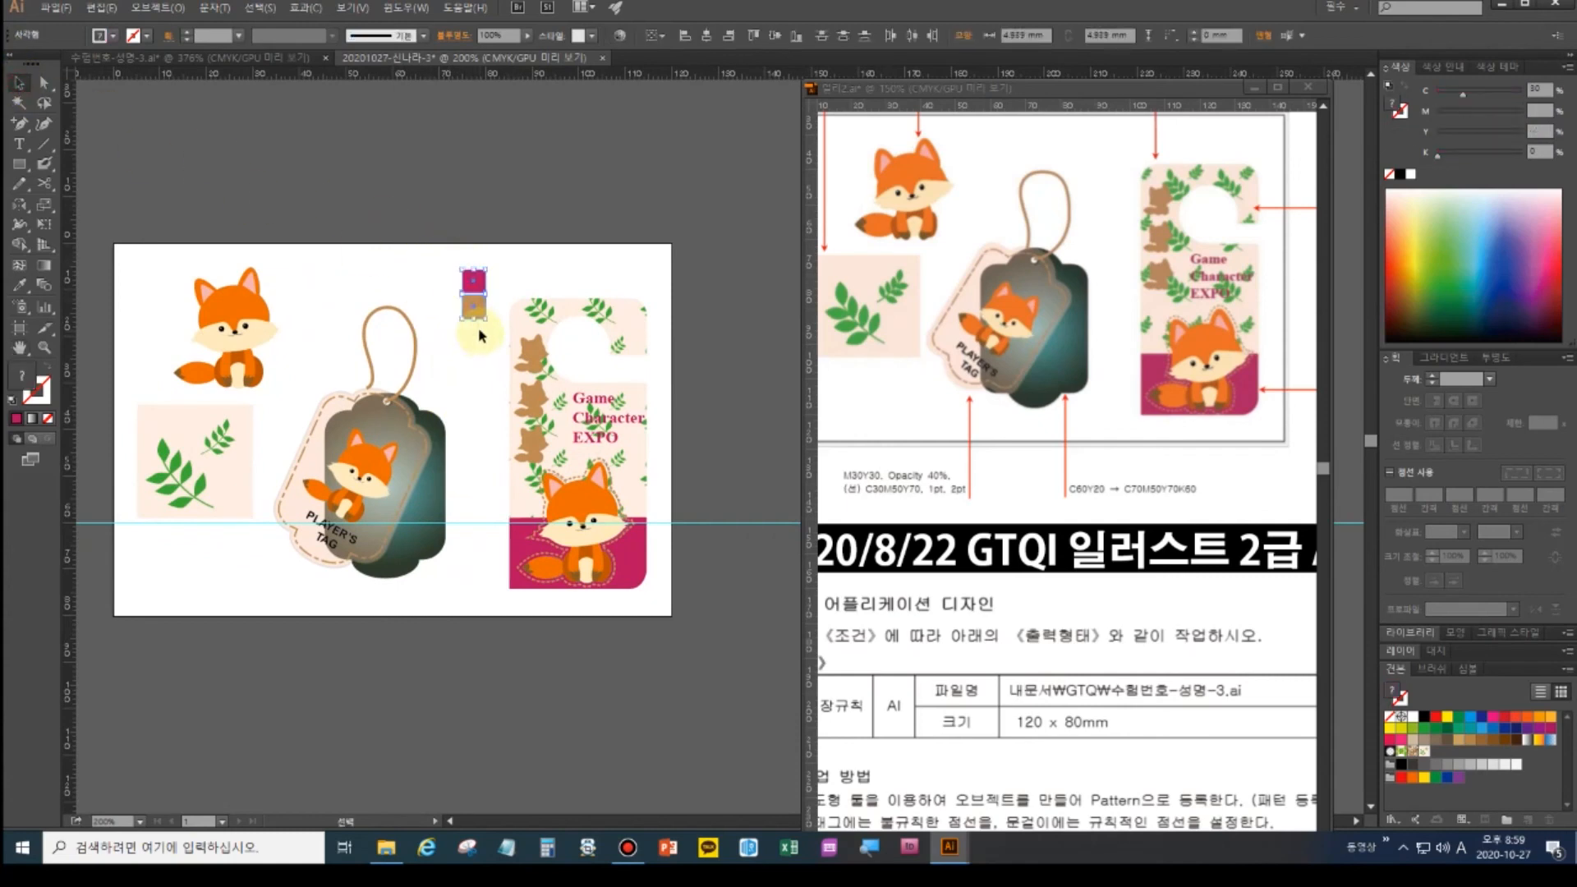
pyautogui.press('Delete')
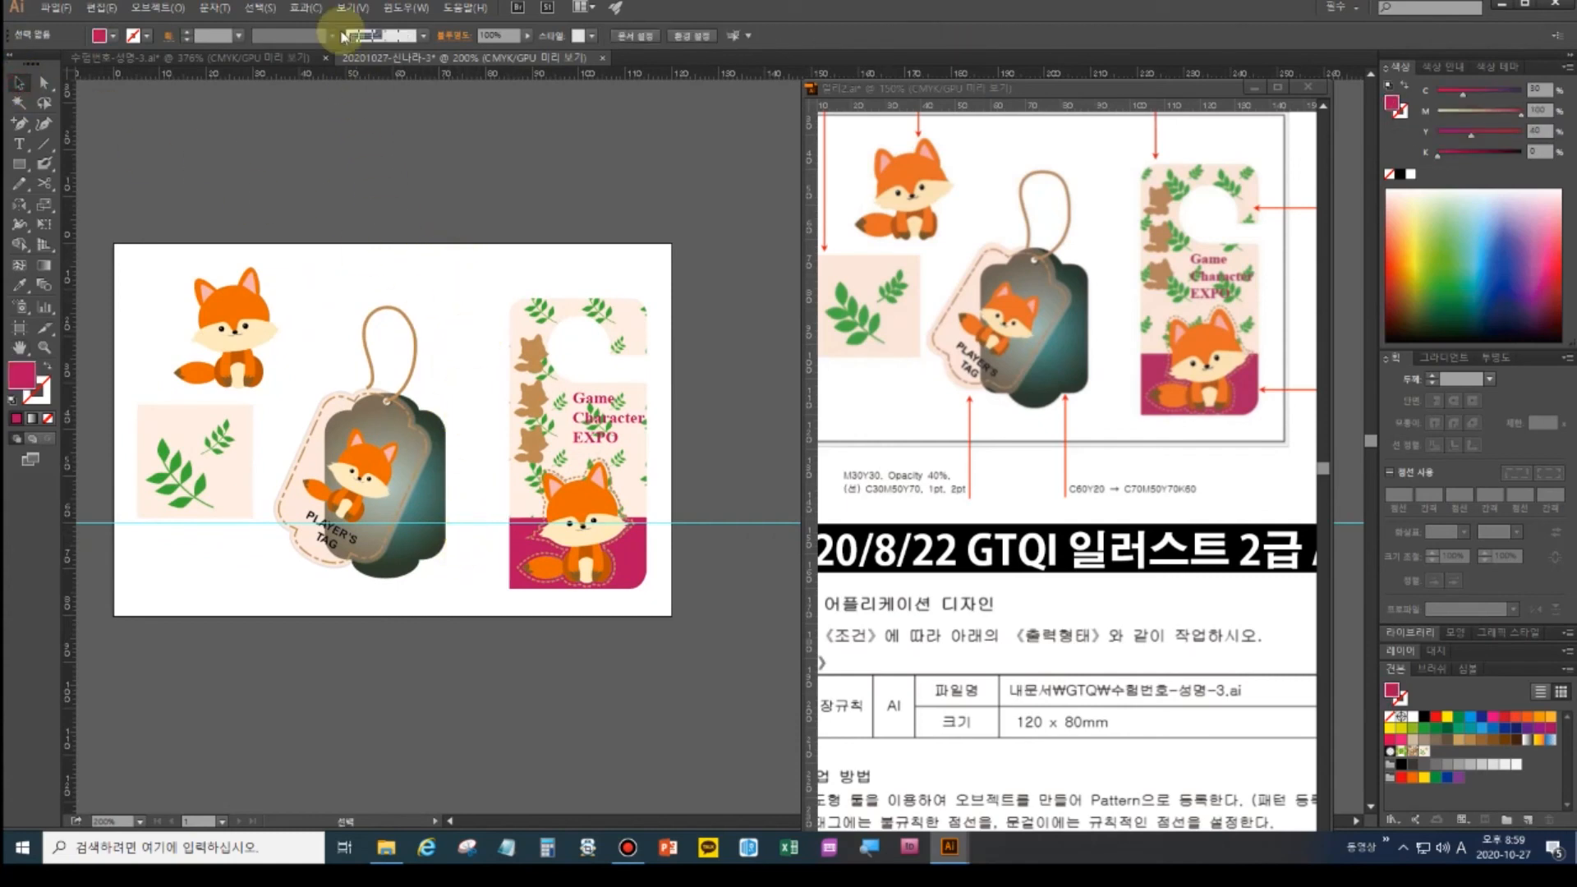
# - Clear the cyan guide with View > Guides > Clear Guides
pyautogui.click(353, 8)
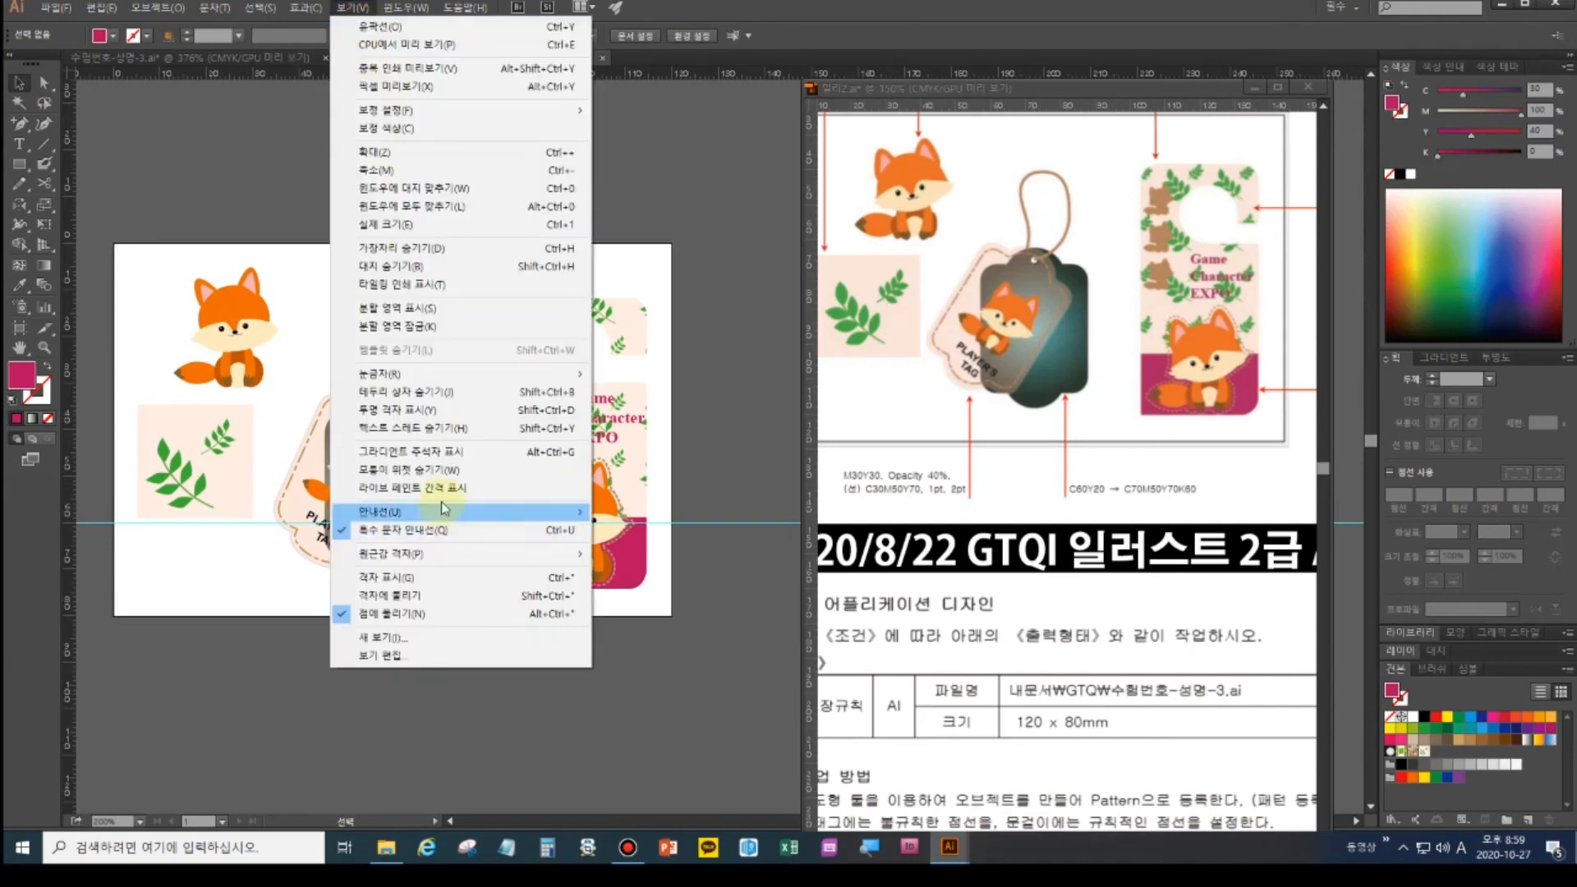
pyautogui.moveTo(444, 511)
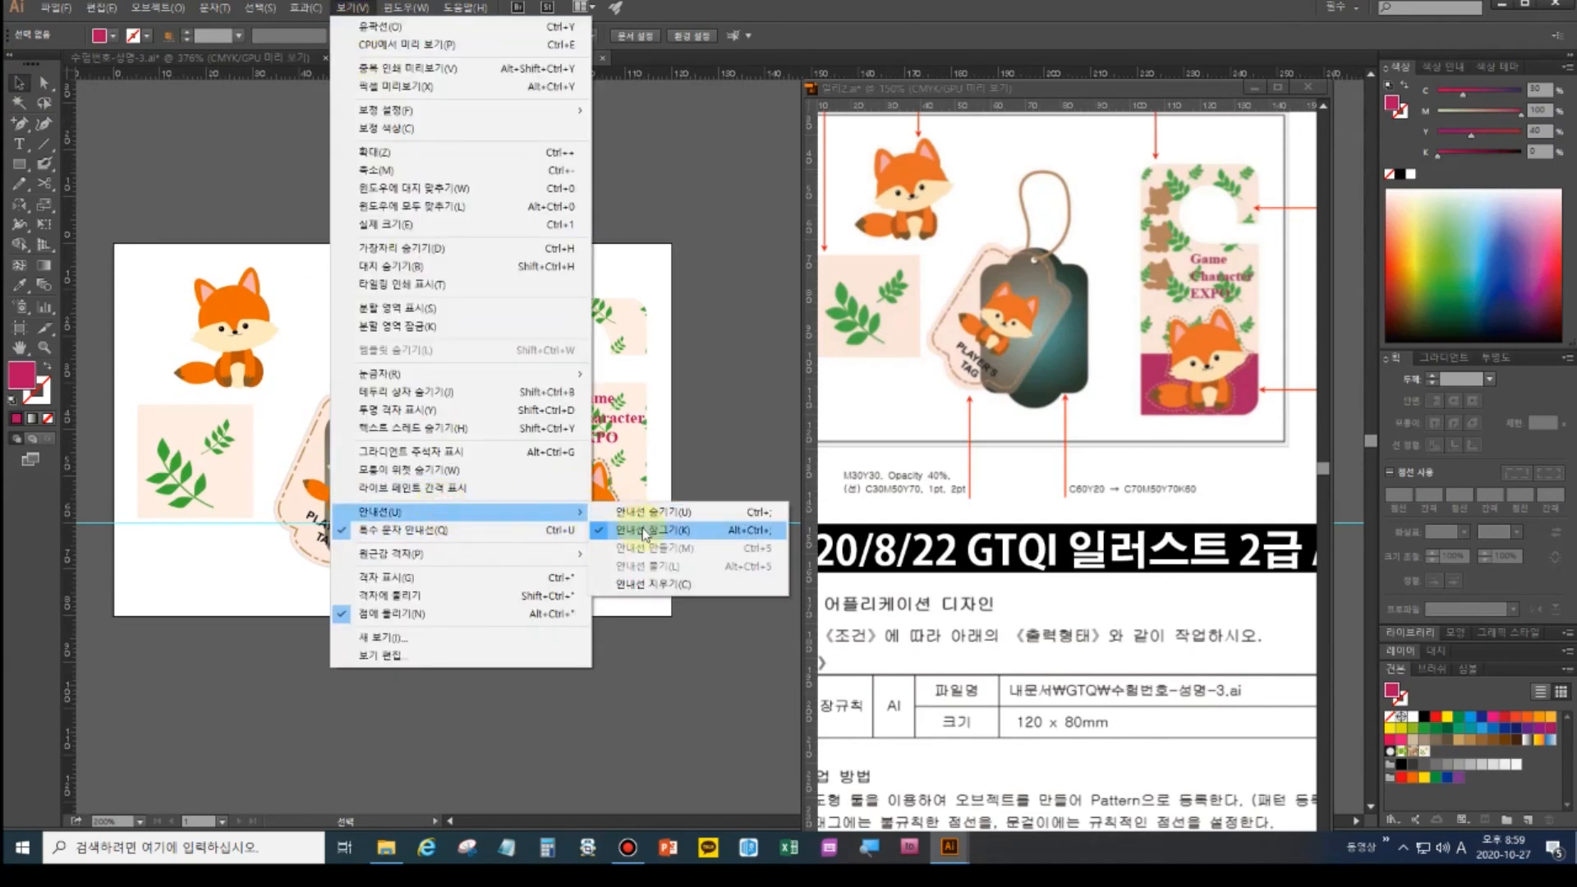
pyautogui.click(654, 584)
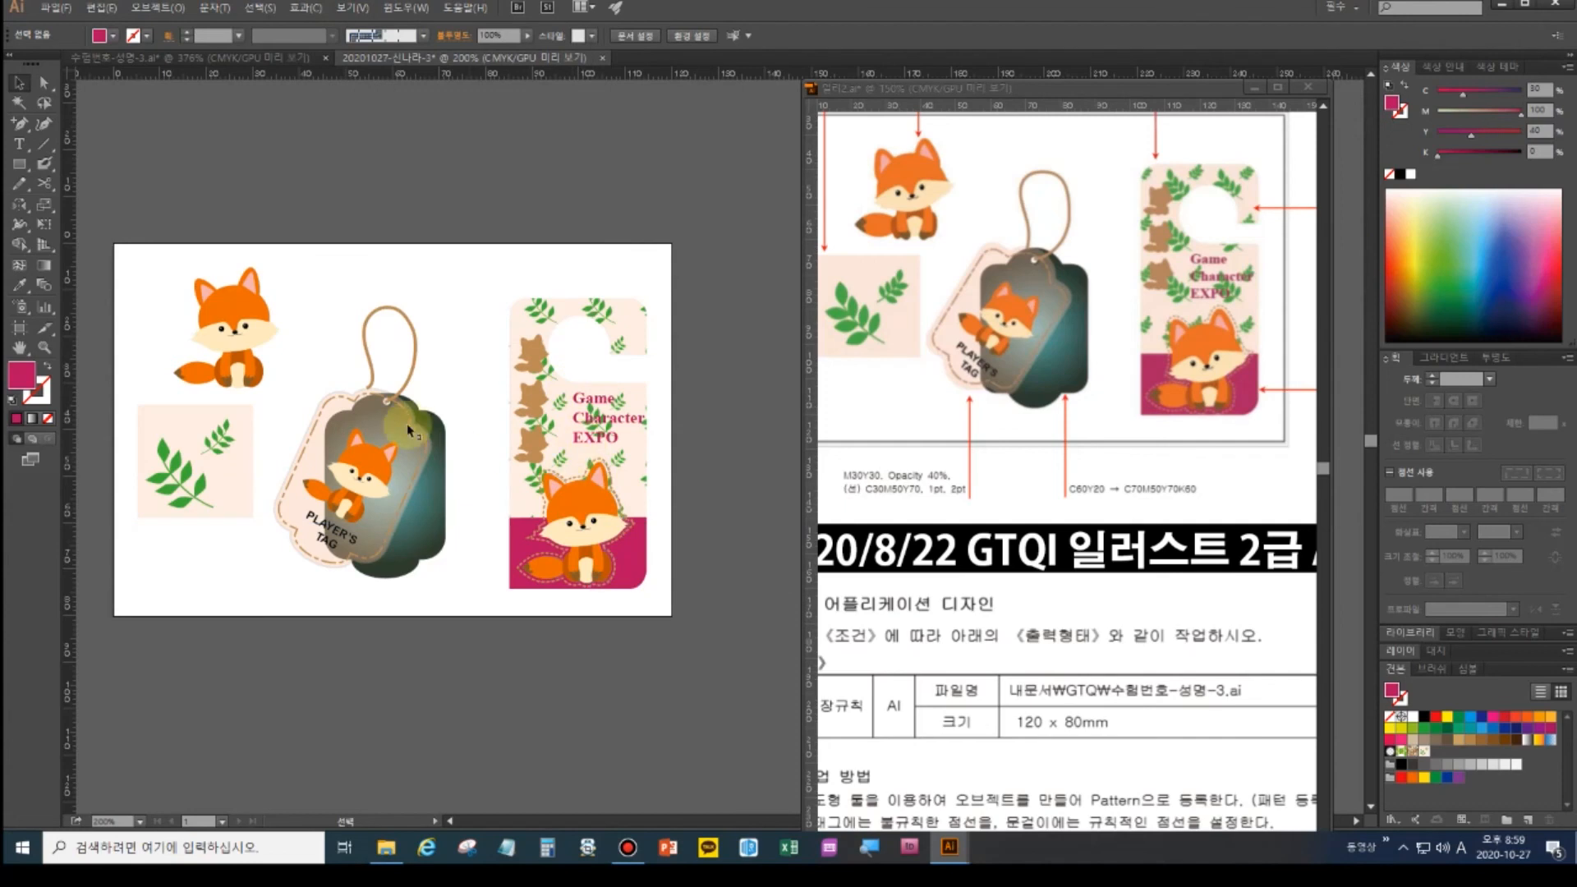